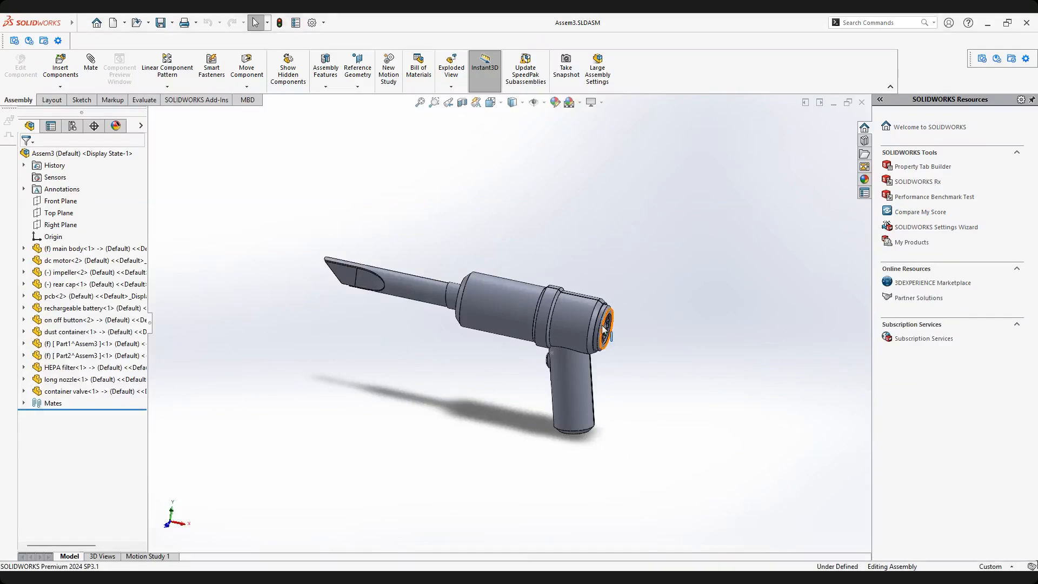
Examine the handheld vacuum assembly from the side, including the long nozzle and its joint with the dust container.
scroll(600, 324, "up", 2)
scroll(508, 313, "down", 2)
scroll(466, 335, "up", 2)
scroll(466, 335, "down", 3)
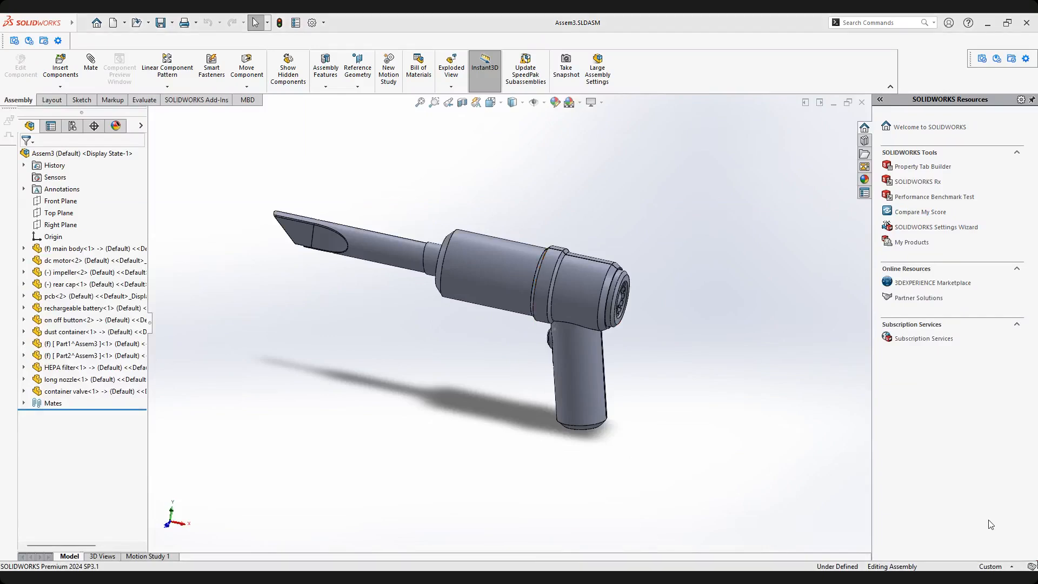
middle_click_drag(639, 343, 434, 294)
scroll(436, 294, "down", 2)
left_click(469, 292)
middle_click_drag(454, 345, 508, 339)
key("ctrl+1")
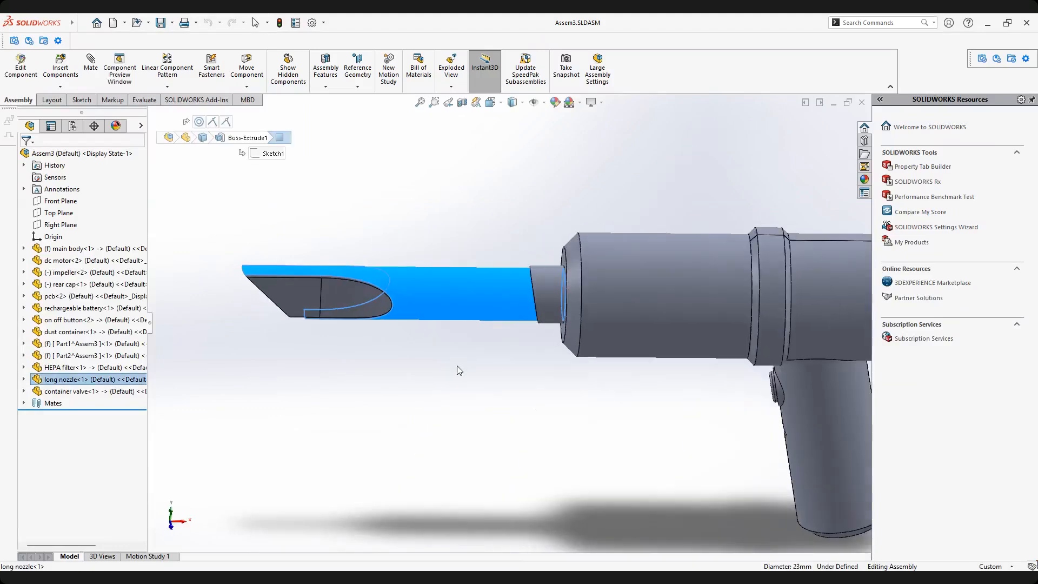
left_click(456, 365)
scroll(490, 352, "down", 3)
middle_click_drag(521, 296, 472, 303)
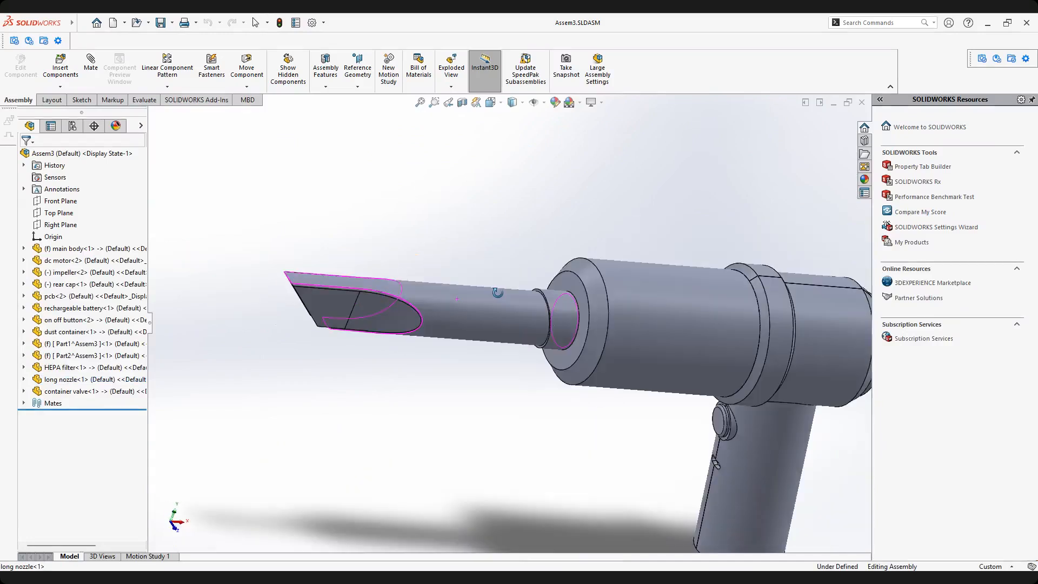
left_click(472, 303)
left_click(487, 380)
scroll(455, 345, "up", 1)
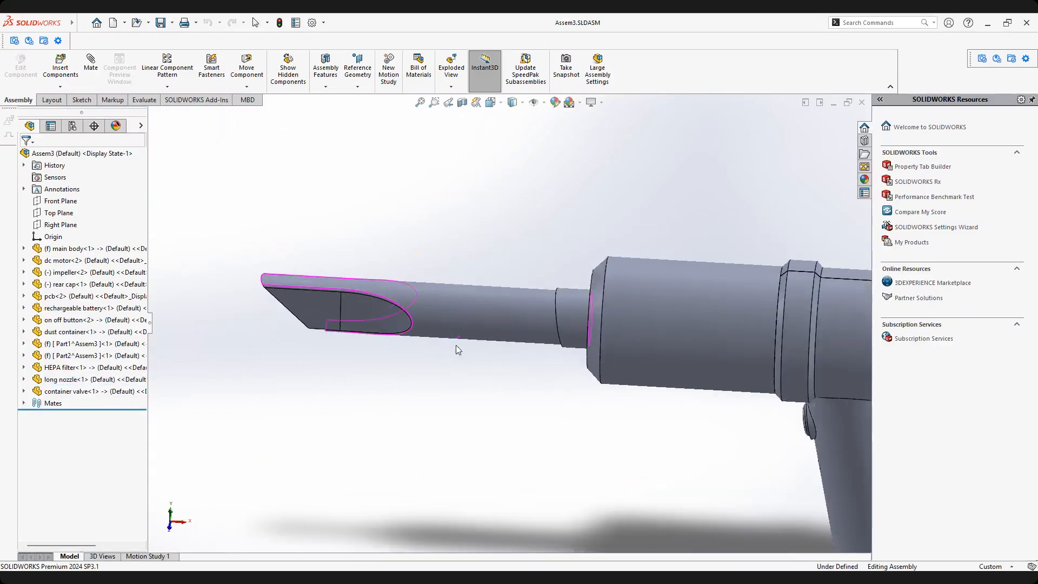
scroll(586, 324, "up", 2)
scroll(585, 323, "down", 3)
Hide the long nozzle component so the inlet of the dust container is exposed.
left_click(573, 317)
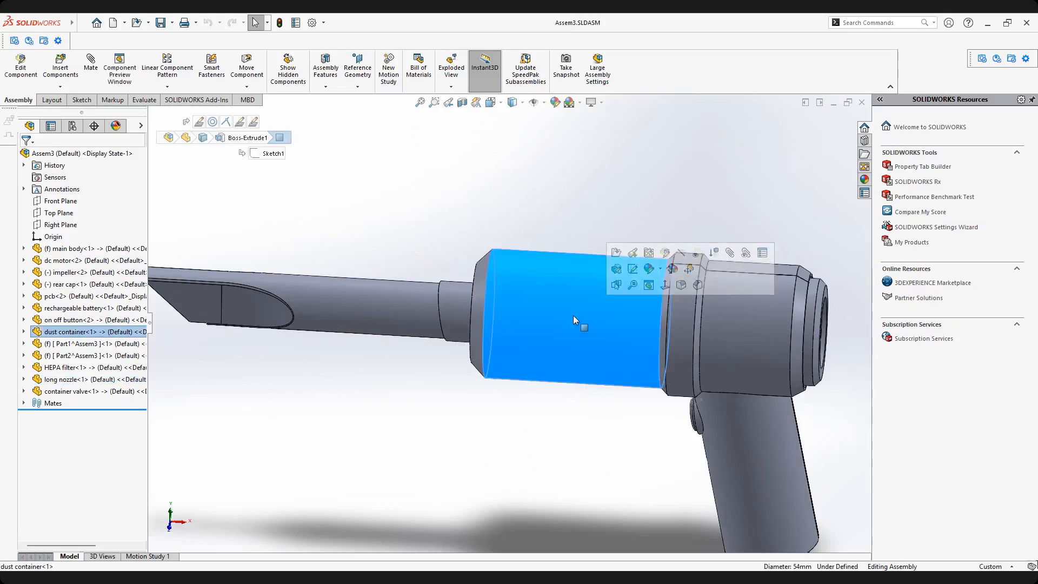
right_click(573, 315)
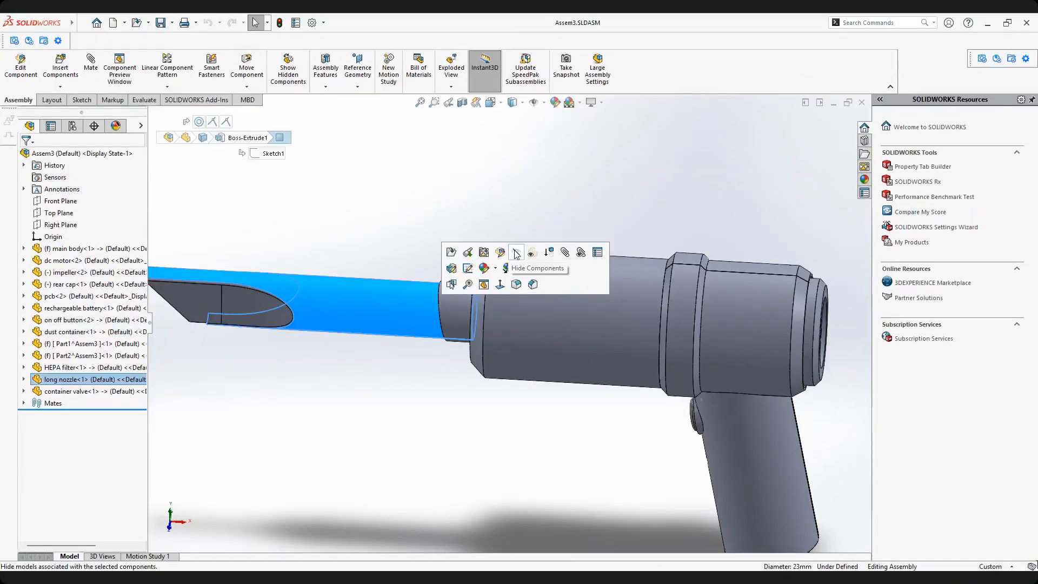
left_click(516, 253)
Isolate the dust container together with the container valve.
scroll(524, 340, "down", 1)
middle_click_drag(524, 340, 376, 356)
left_click(501, 319)
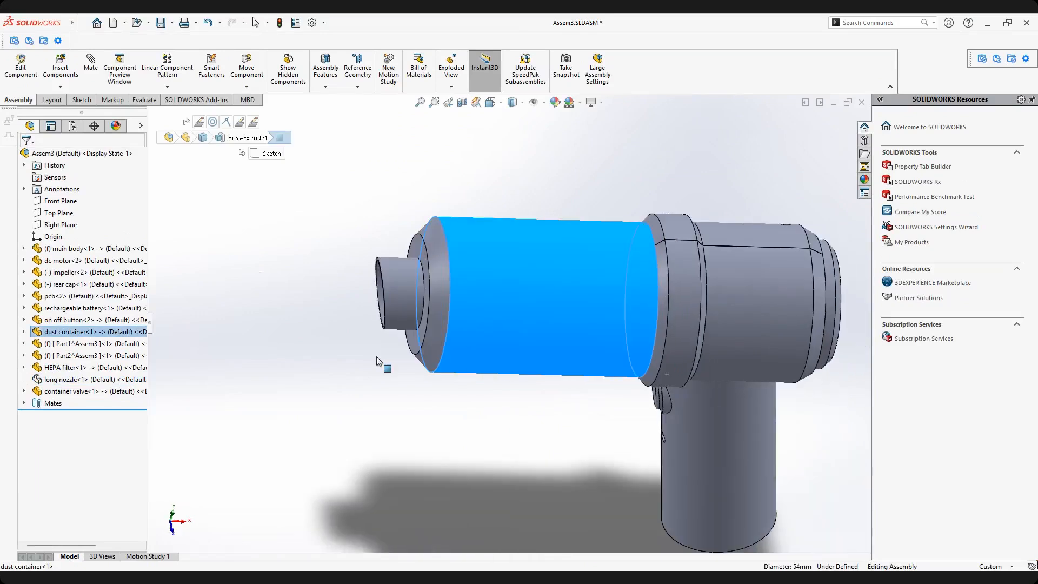
left_click(79, 390, "ctrl")
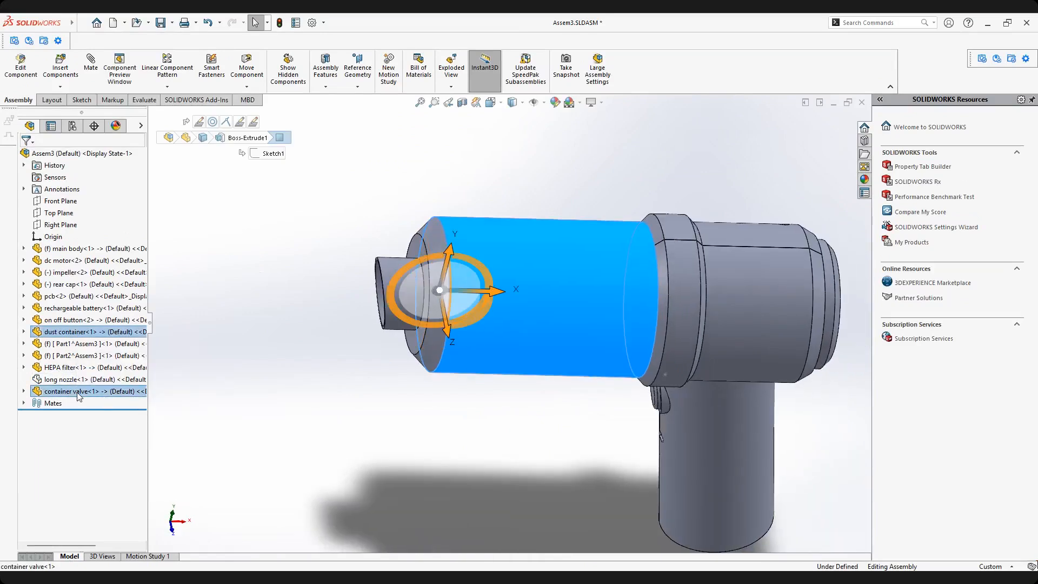
right_click(79, 396)
left_click(103, 275)
Create a planar section view through the isolated dust container and valve along the Front Plane.
middle_click_drag(398, 334, 553, 250)
left_click(515, 287)
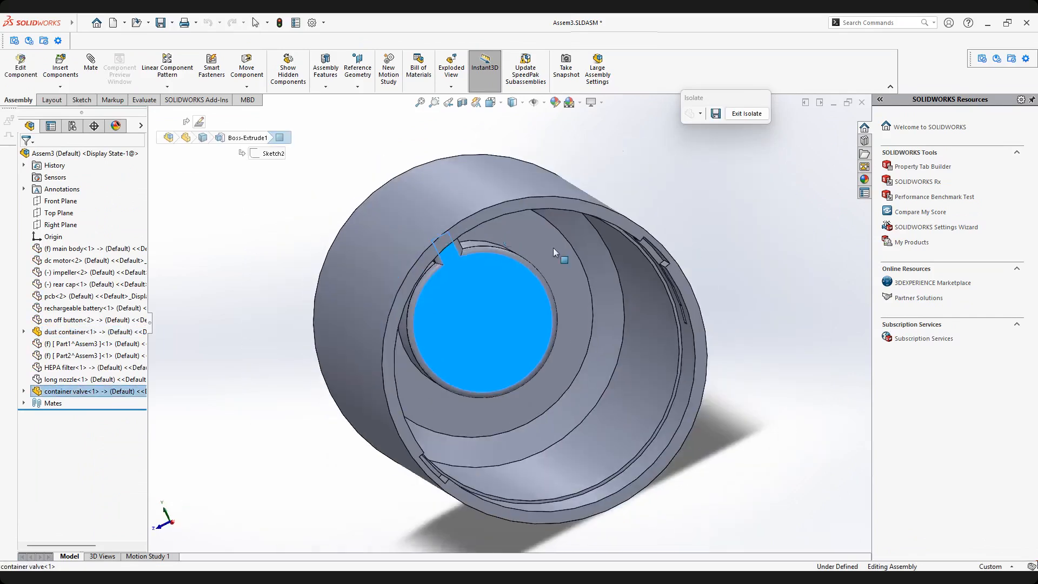
scroll(490, 338, "up", 3)
scroll(489, 333, "down", 3)
middle_click_drag(489, 333, 540, 320)
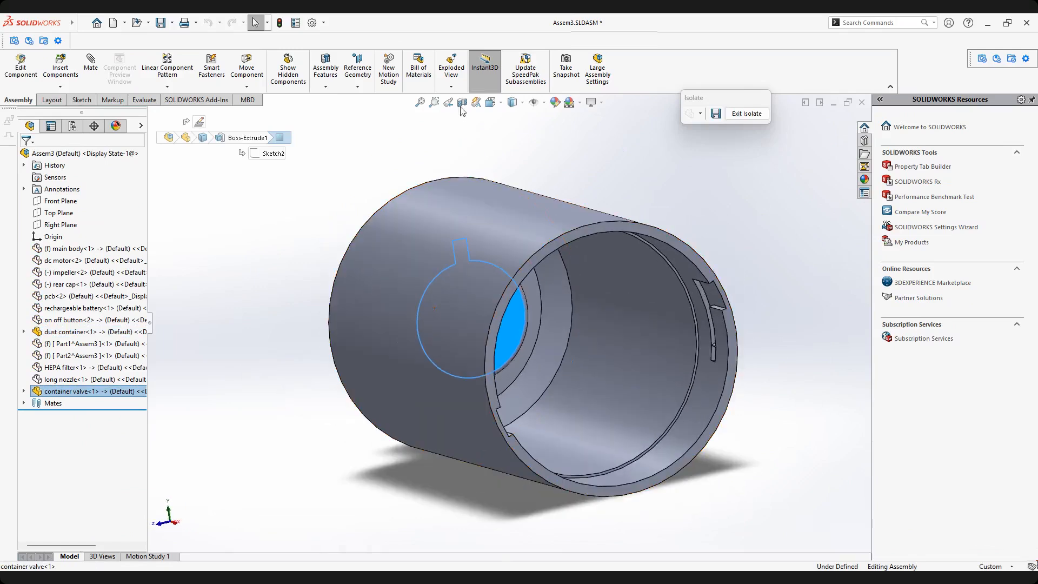
left_click(462, 104)
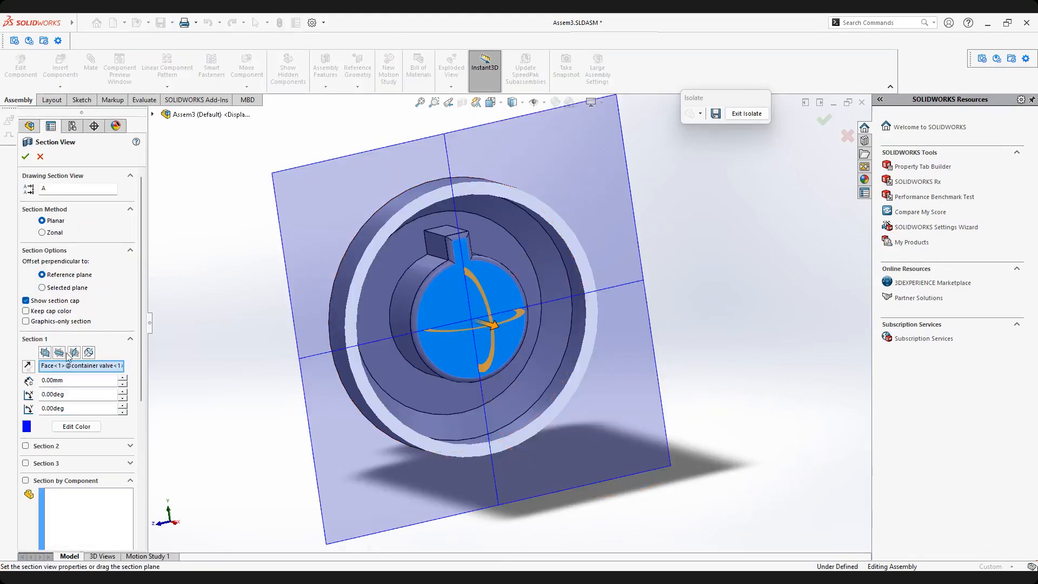
left_click(60, 352)
left_click(75, 352)
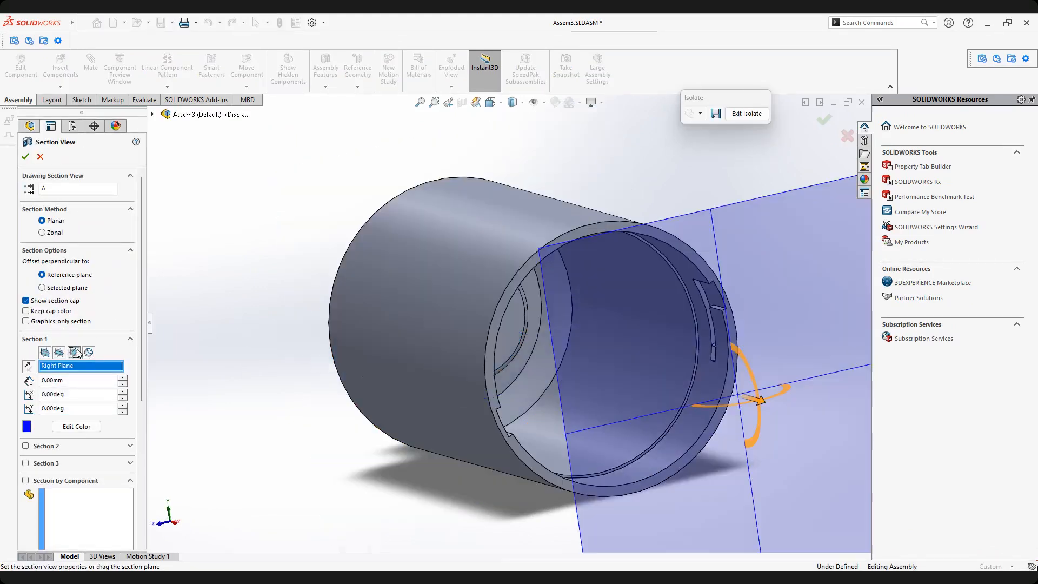
left_click(45, 352)
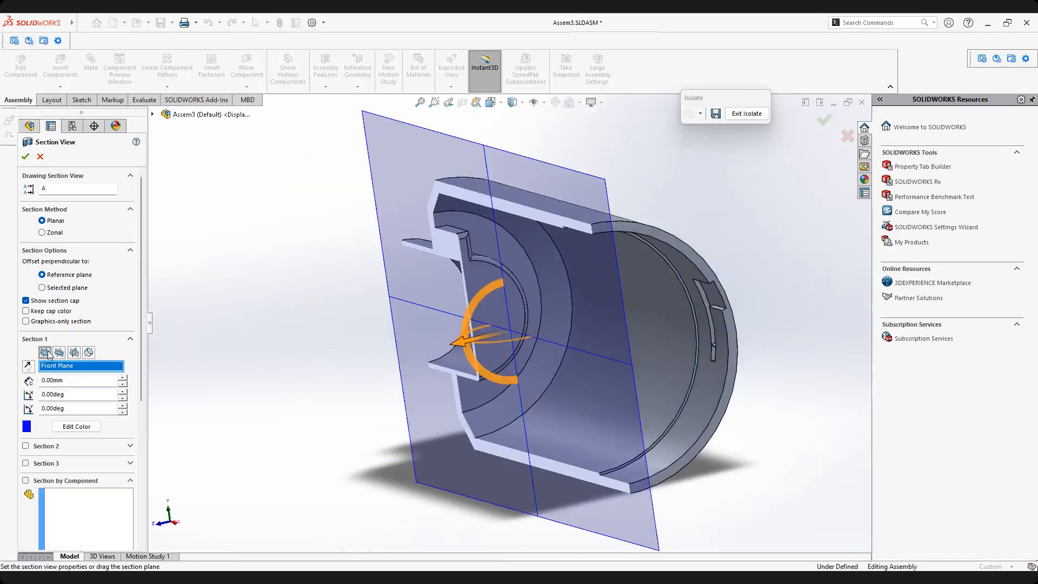
left_click(26, 157)
Examine the sectioned dust container and how the container valve covers the inner end of the inlet tube.
middle_click_drag(429, 255, 475, 287, "ctrl")
middle_click_drag(411, 284, 452, 287)
scroll(453, 287, "down", 4)
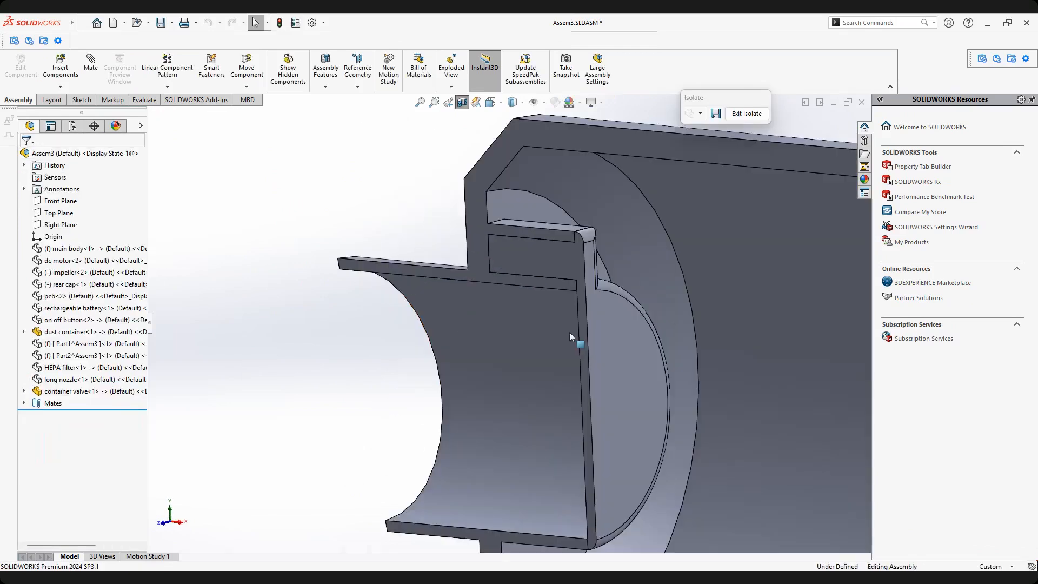
left_click(608, 333)
mouse_move(563, 347)
middle_mouse_down()
mouse_move(591, 345)
mouse_move(576, 333)
mouse_move(615, 358)
mouse_move(569, 338)
middle_mouse_up()
scroll(562, 335, "up", 3)
scroll(649, 370, "down", 2)
scroll(653, 335, "up", 5)
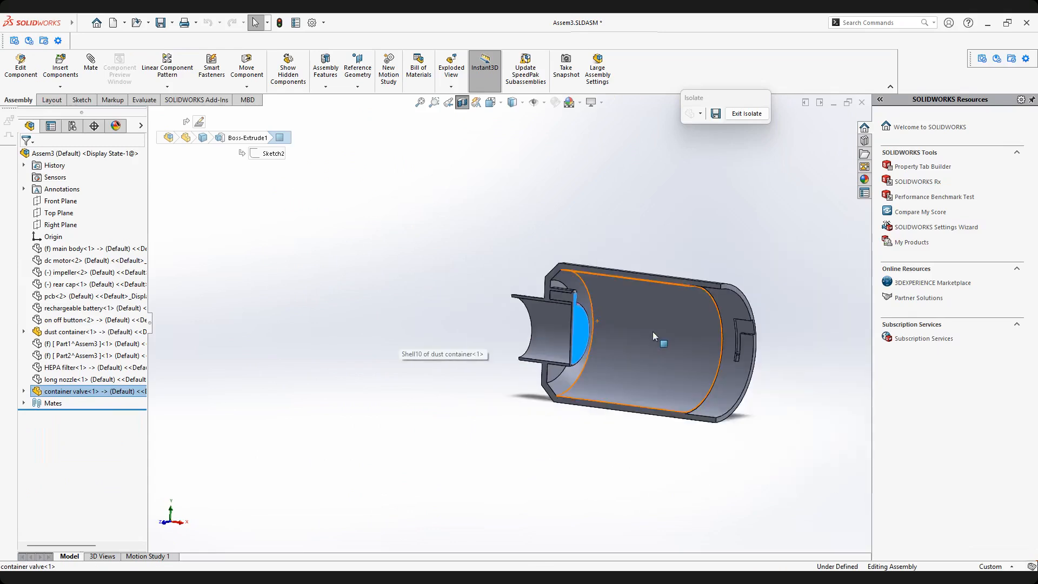
scroll(654, 345, "down", 4)
scroll(423, 327, "up", 1)
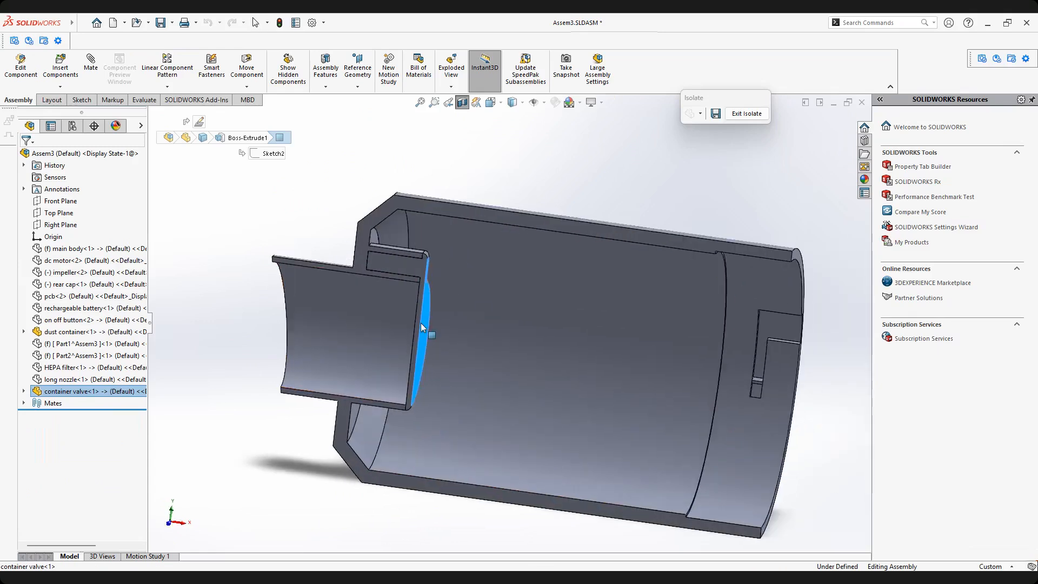
scroll(292, 308, "up", 2)
scroll(401, 318, "down", 4)
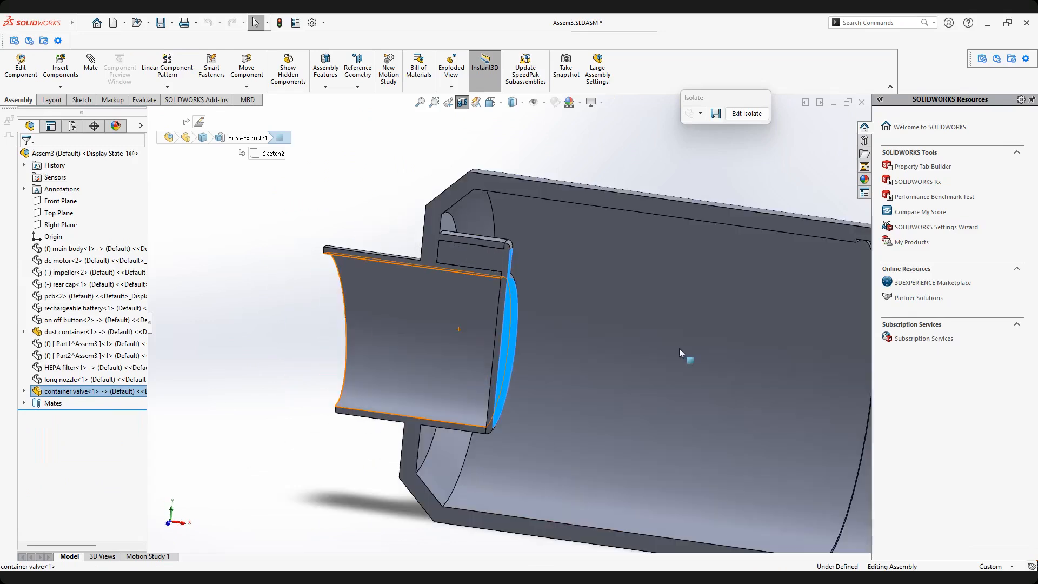
Examine close up the valve's upper tab and how it seats in the slot above the inlet tube.
scroll(494, 285, "up", 1)
scroll(512, 307, "down", 4)
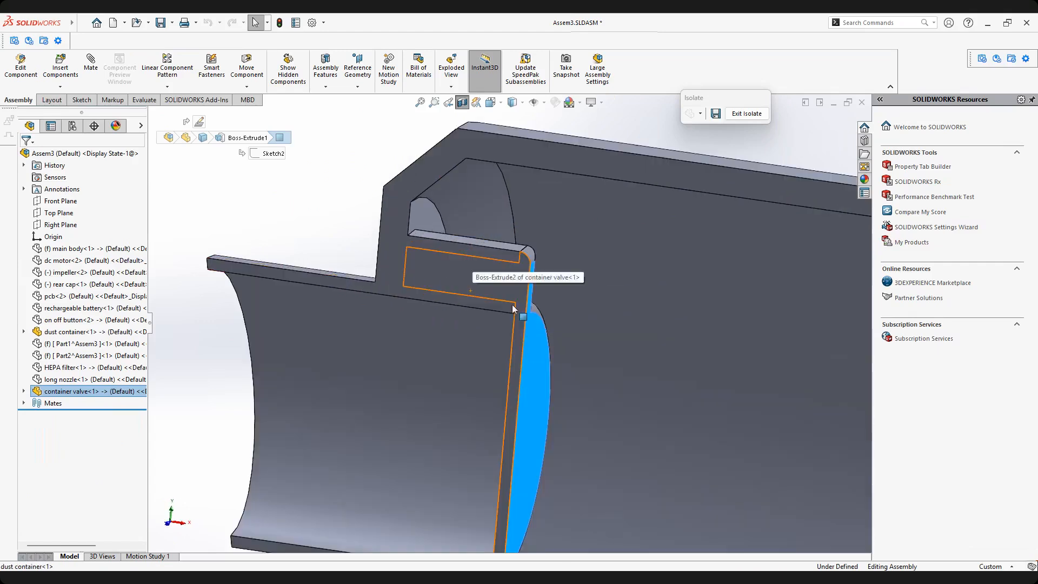
scroll(512, 307, "up", 3)
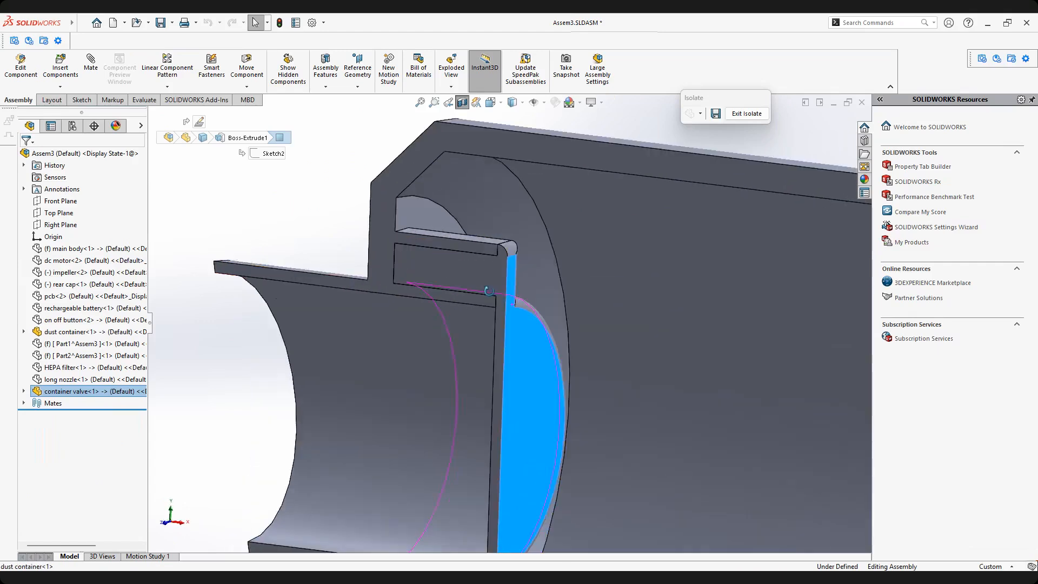
left_click(325, 185)
left_click(523, 346)
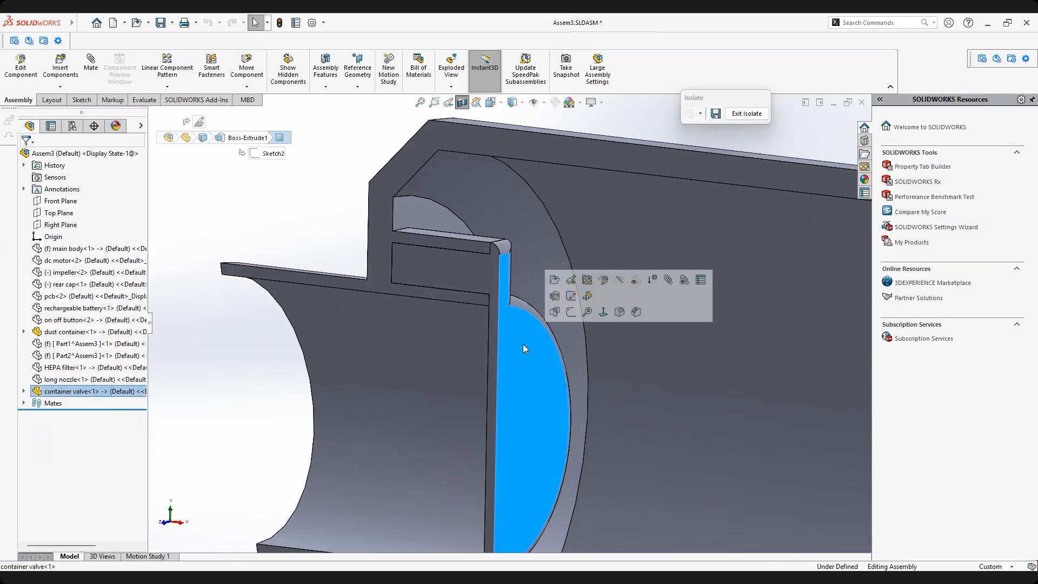
middle_click_drag(523, 344, 513, 333)
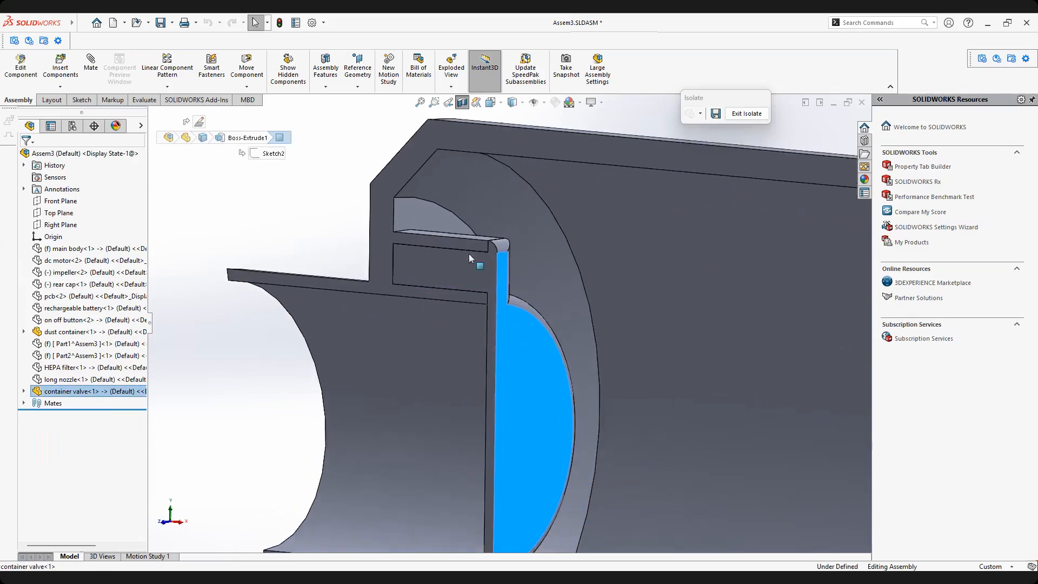
middle_click_drag(401, 257, 391, 265)
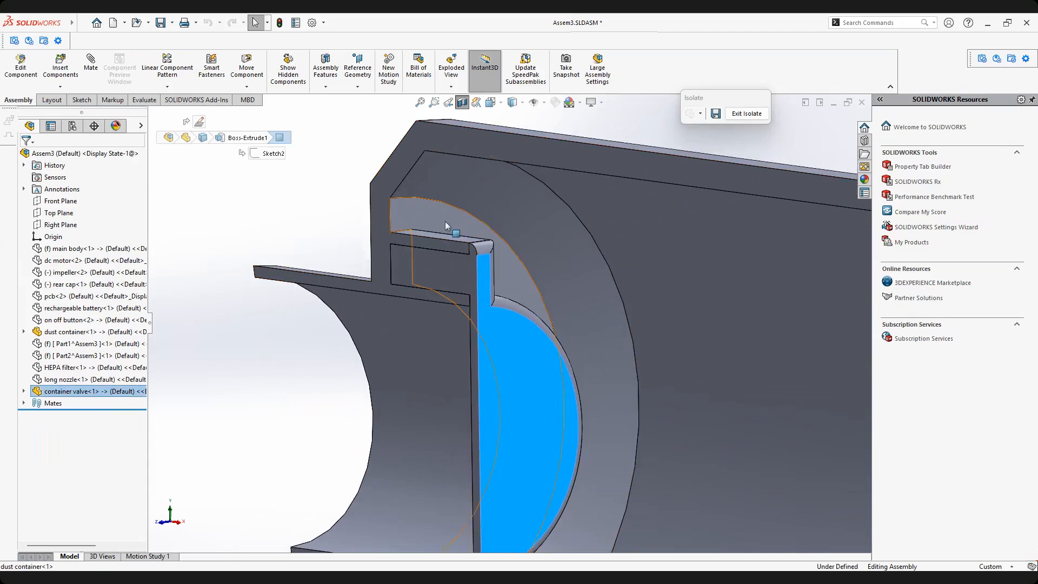
middle_click_drag(505, 278, 463, 269)
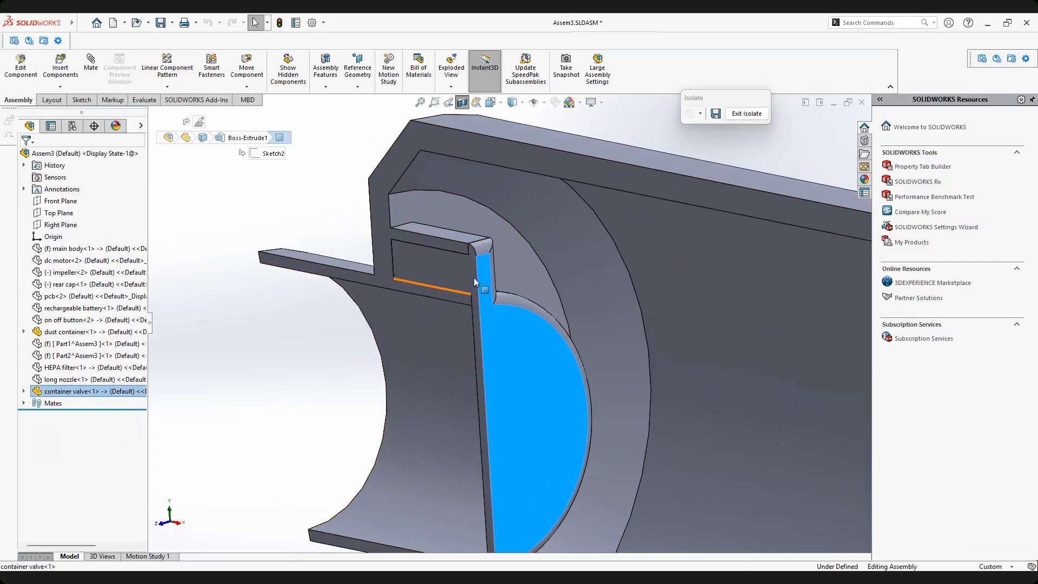
Turn off the section view and exit isolation of the dust container and valve.
scroll(481, 277, "up", 4)
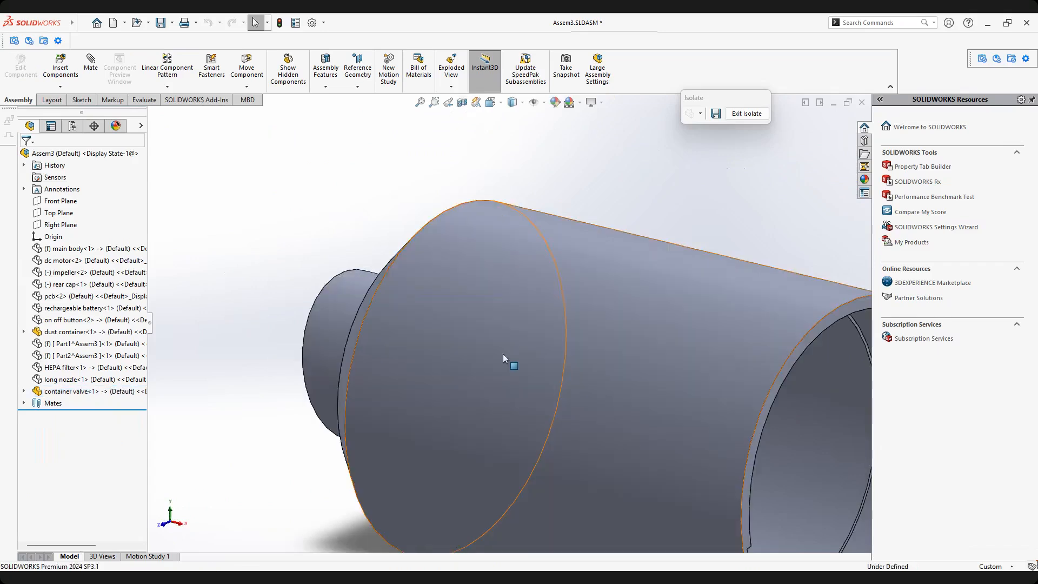
middle_click_drag(507, 357, 475, 308)
scroll(603, 368, "up", 4)
mouse_move(602, 368)
middle_mouse_down()
mouse_move(578, 392)
mouse_move(594, 373)
middle_mouse_up()
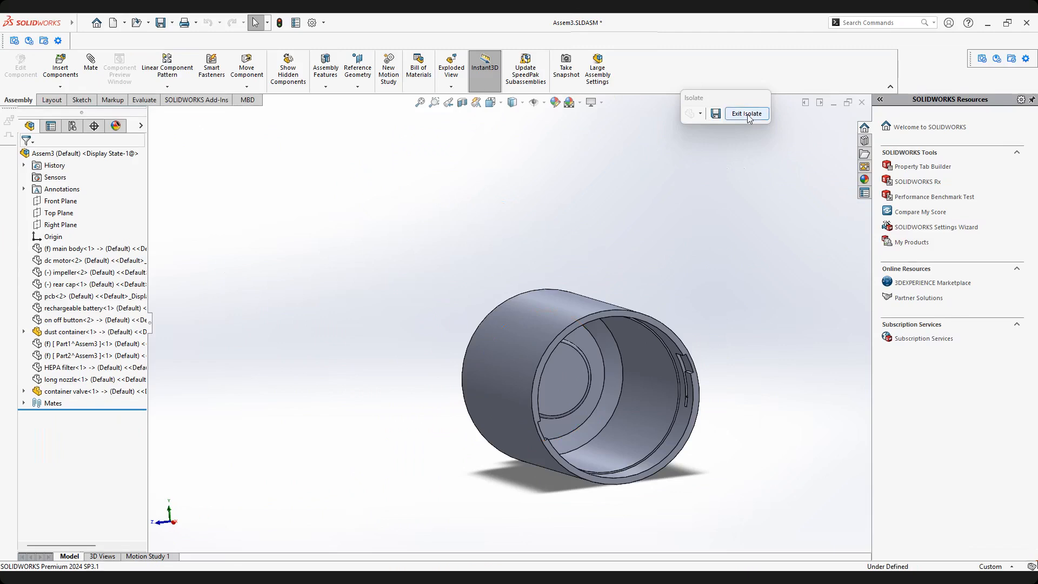
left_click(746, 113)
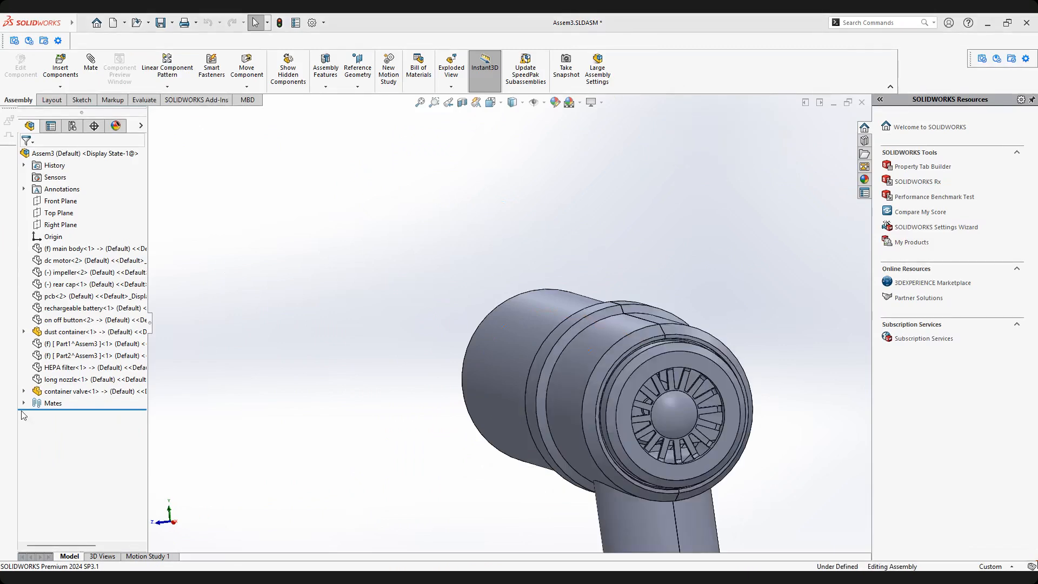
Isolate the container valve component on its own.
left_click(54, 392)
right_click(54, 394)
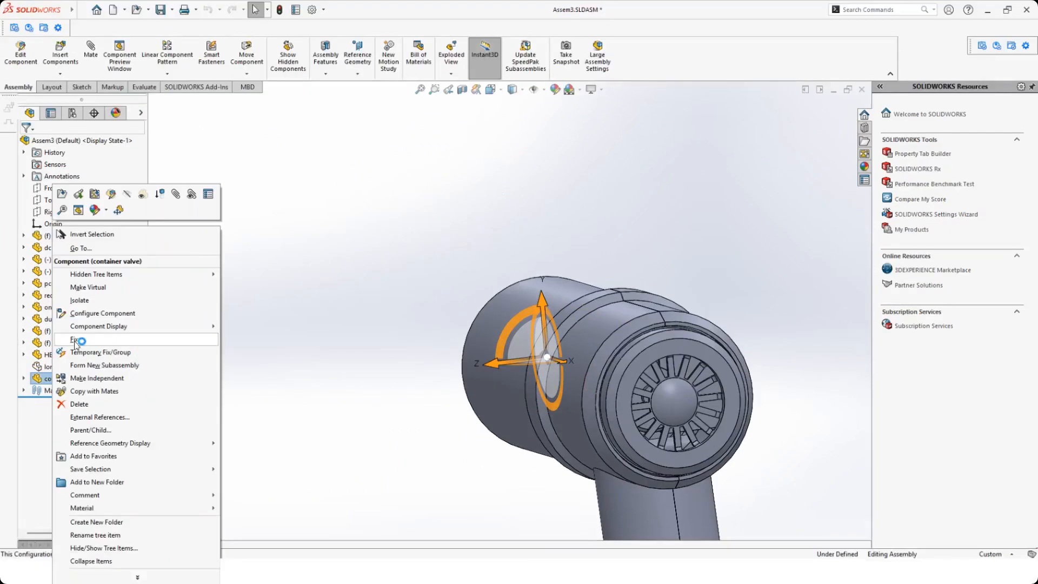
left_click(81, 300)
Examine the isolated valve's round flap and the rectangular mounting block at its upper end from several angles.
middle_click_drag(573, 349, 546, 303)
left_click(530, 267)
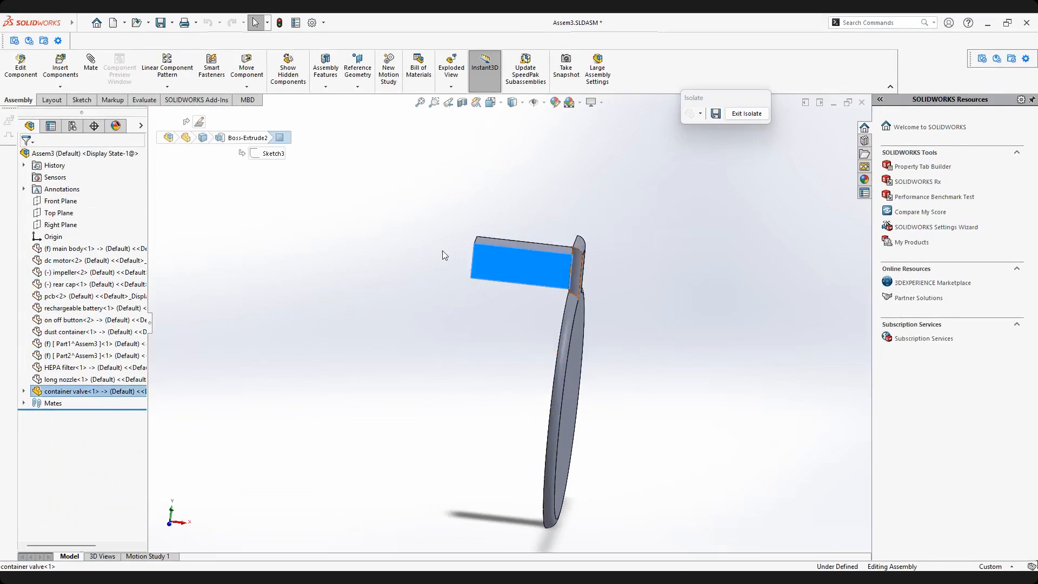
middle_click_drag(524, 292, 543, 301)
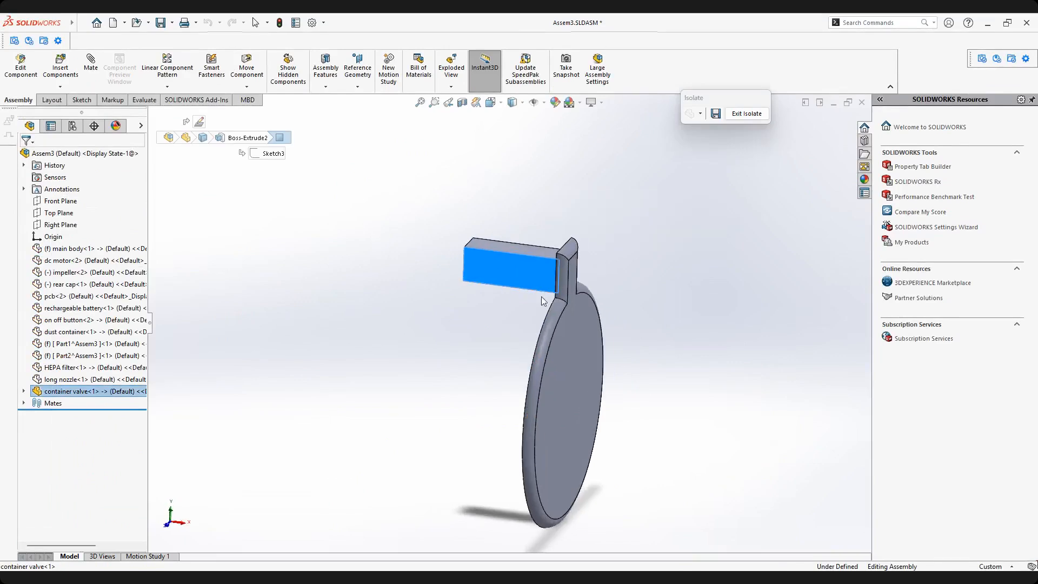
middle_click_drag(453, 254, 437, 293)
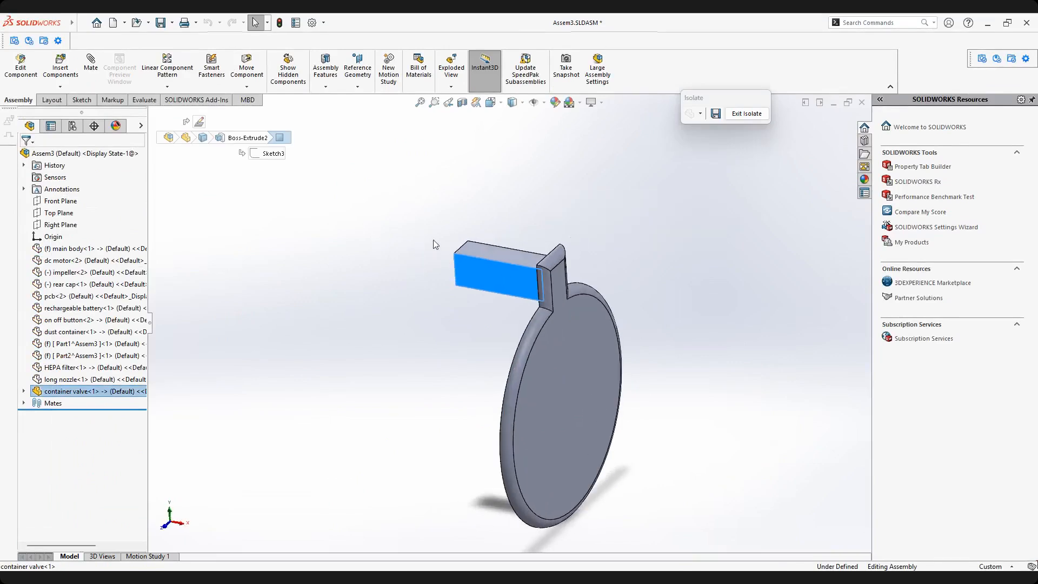
middle_click_drag(543, 368, 553, 326)
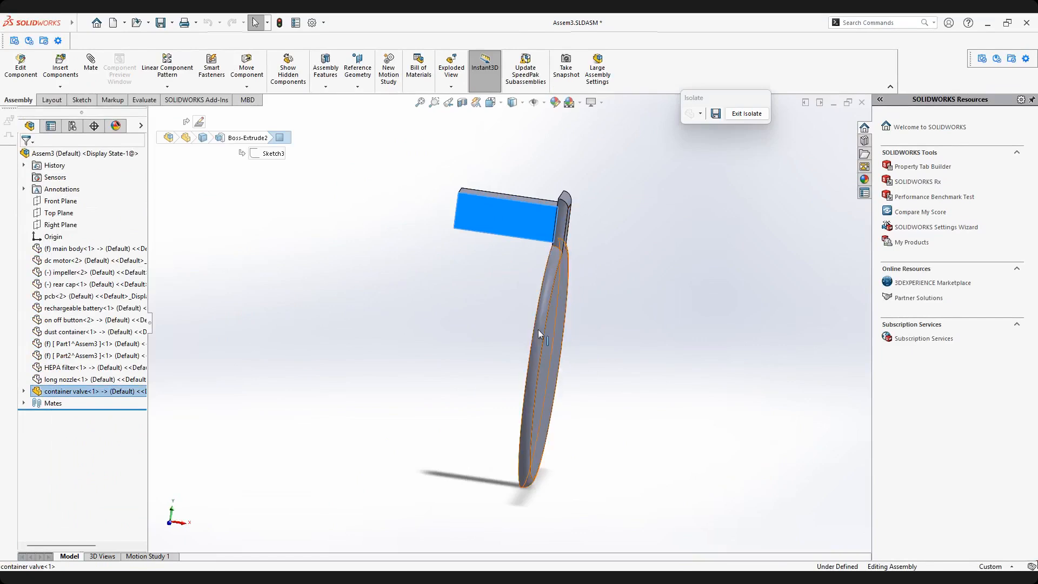
middle_click_drag(552, 295, 547, 322)
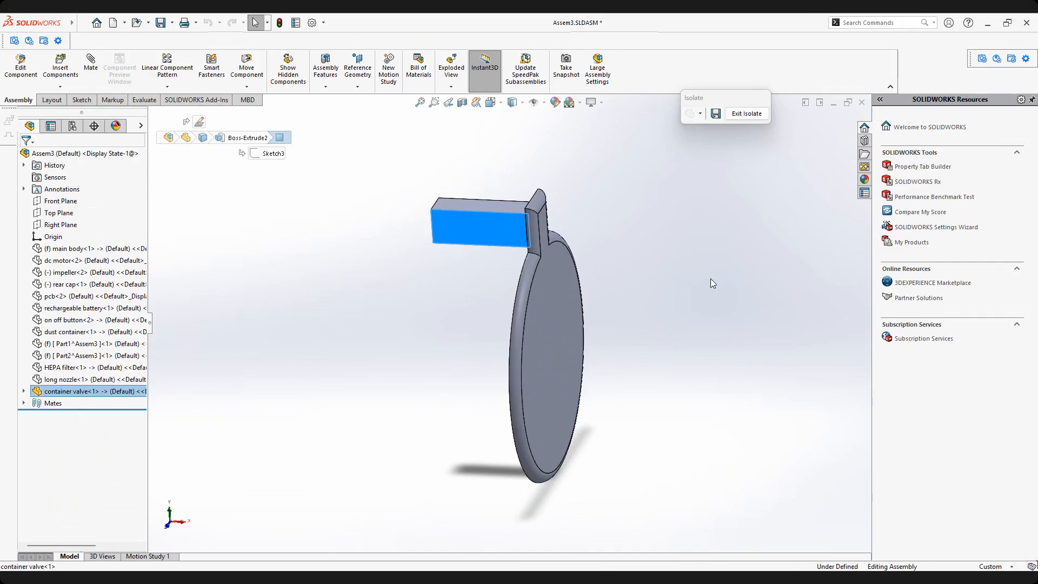
middle_click_drag(573, 301, 595, 231)
Exit isolation of the container valve and show the long nozzle again.
left_click(745, 114)
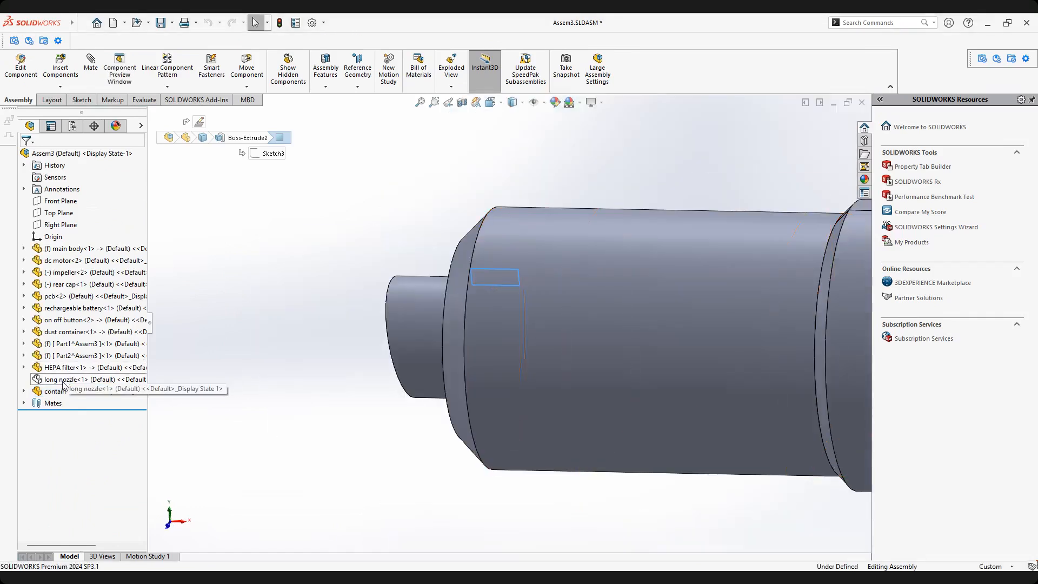
left_click(72, 378)
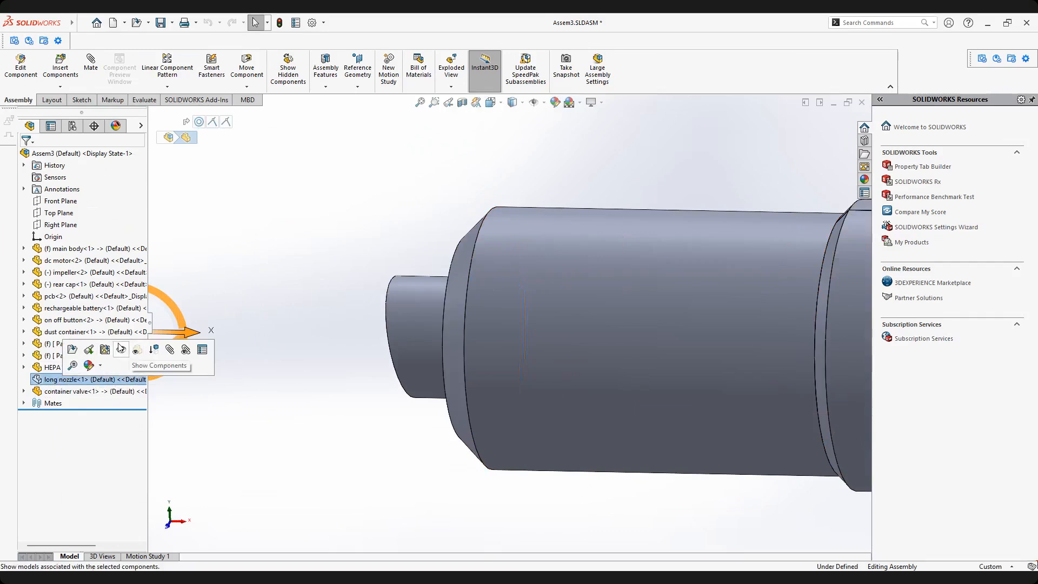
left_click(122, 352)
scroll(662, 406, "up", 3)
left_click(481, 436)
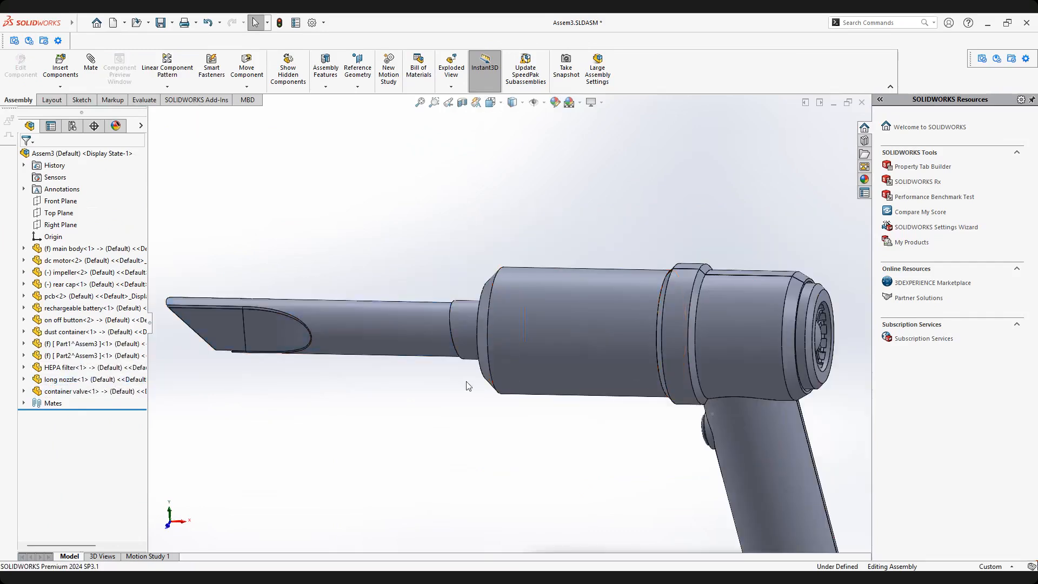
Save the vacuum cleaner assembly Assem3.
scroll(496, 378, "up", 3)
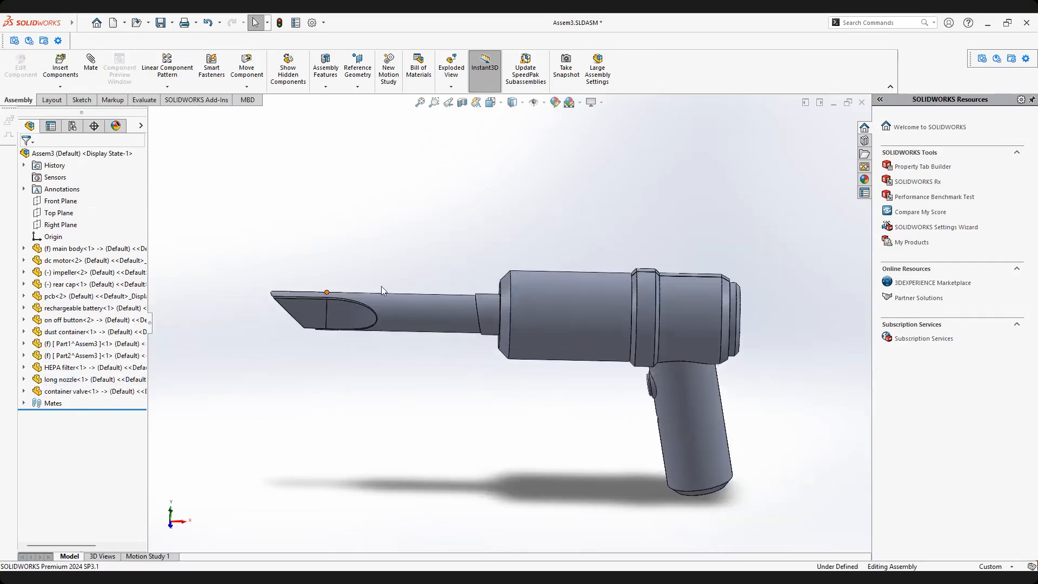
middle_click_drag(530, 301, 519, 359)
scroll(520, 359, "down", 1)
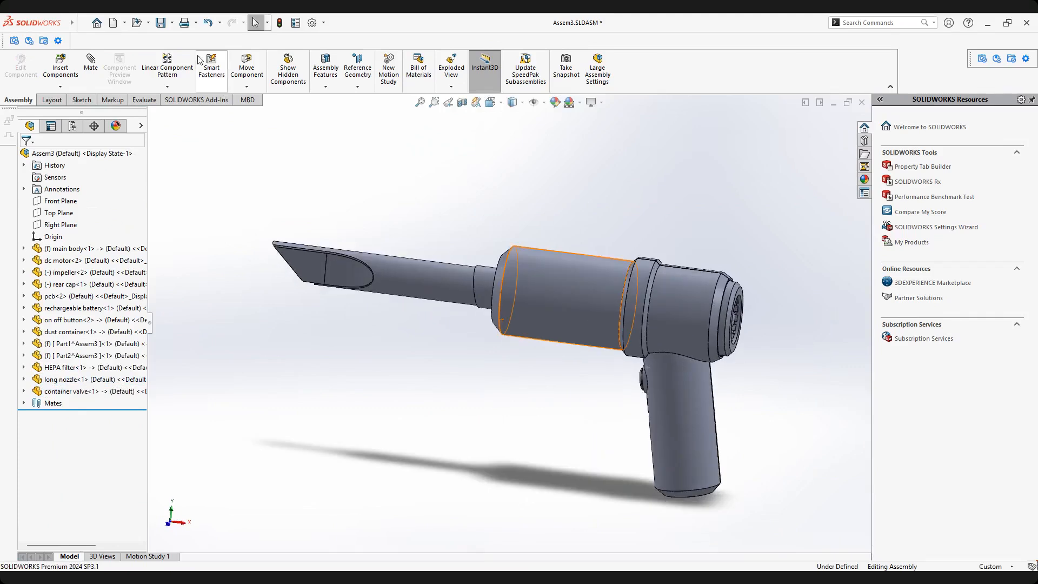
left_click(159, 22)
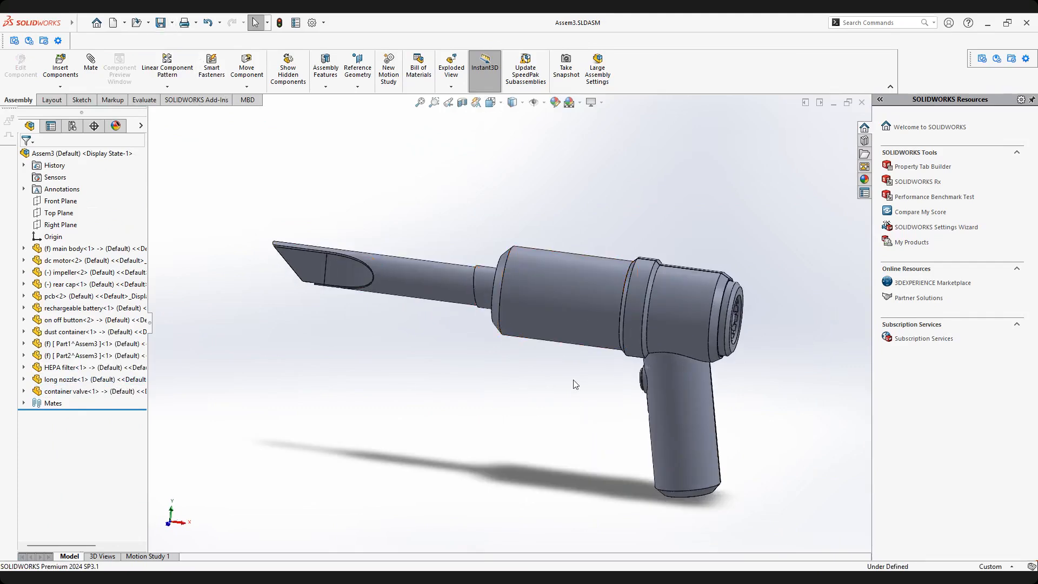
Examine the complete vacuum cleaner from several angles, covering the long nozzle, dust container, rear cap and handle.
scroll(627, 376, "down", 2)
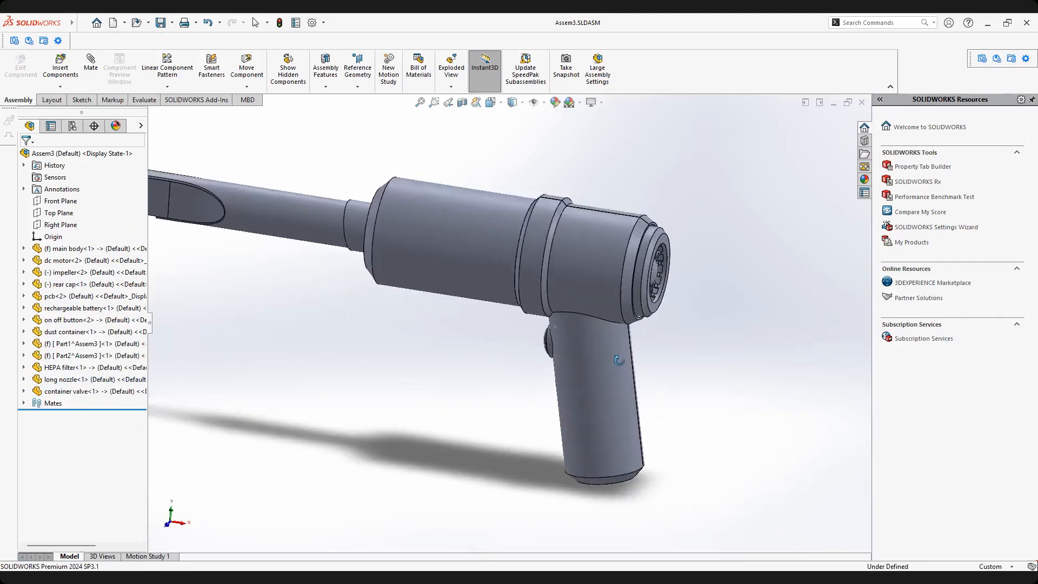
scroll(540, 337, "up", 5)
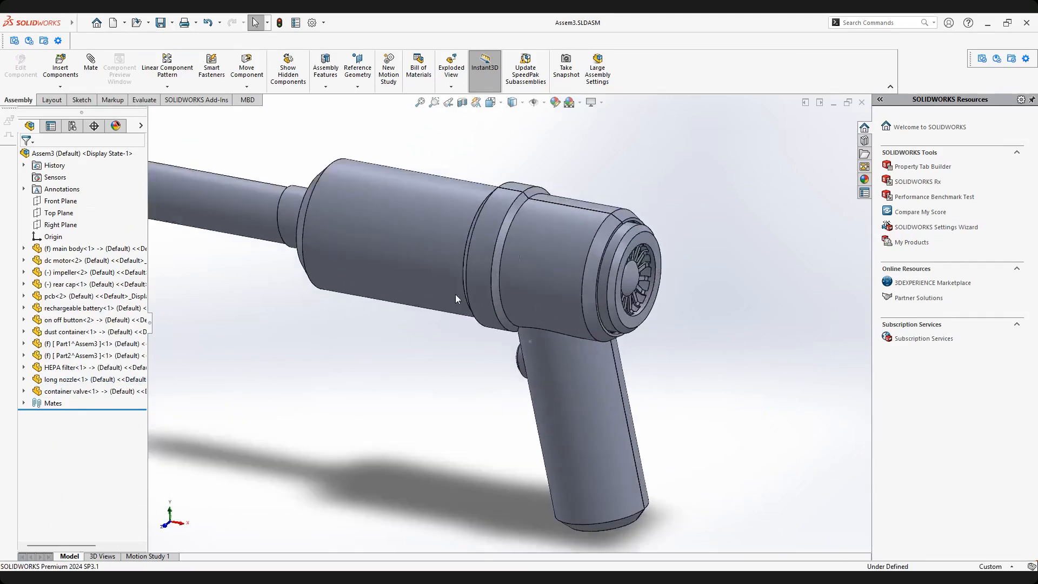
middle_click_drag(458, 303, 534, 281)
scroll(535, 279, "down", 3)
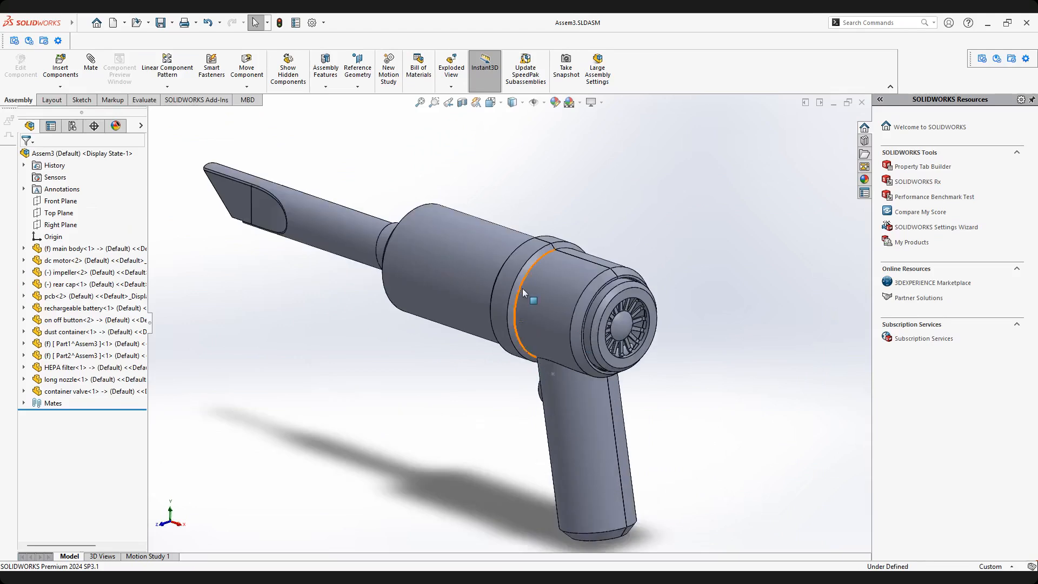
left_click(473, 261)
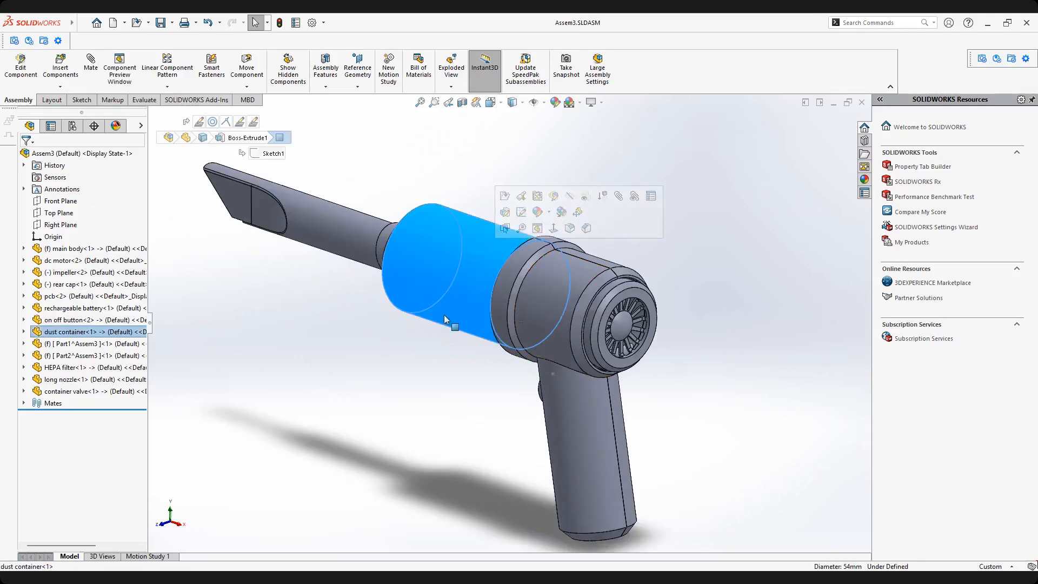
left_click(424, 359)
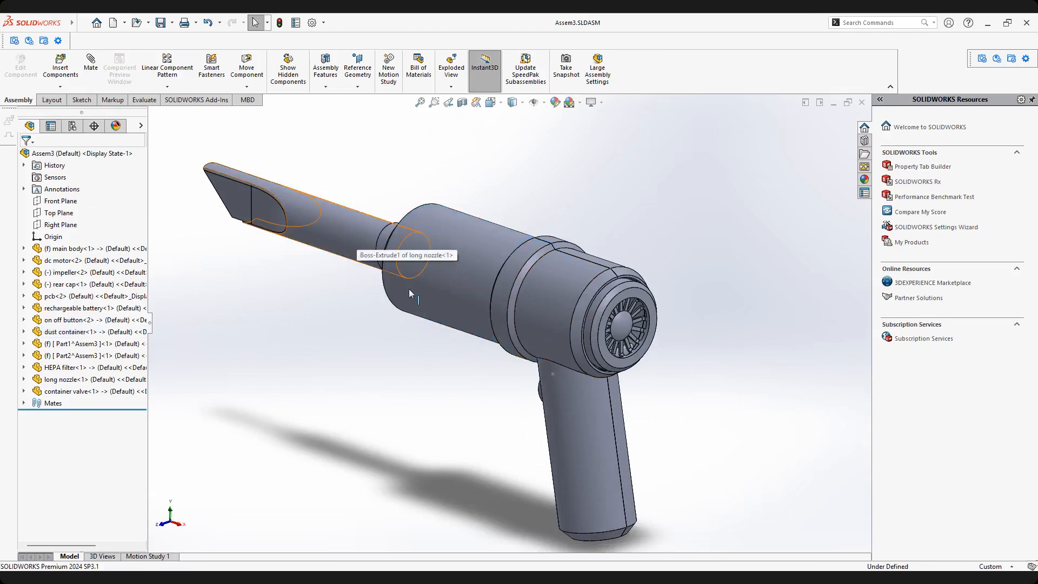
scroll(491, 358, "up", 3)
scroll(491, 357, "down", 3)
middle_click_drag(491, 356, 560, 216)
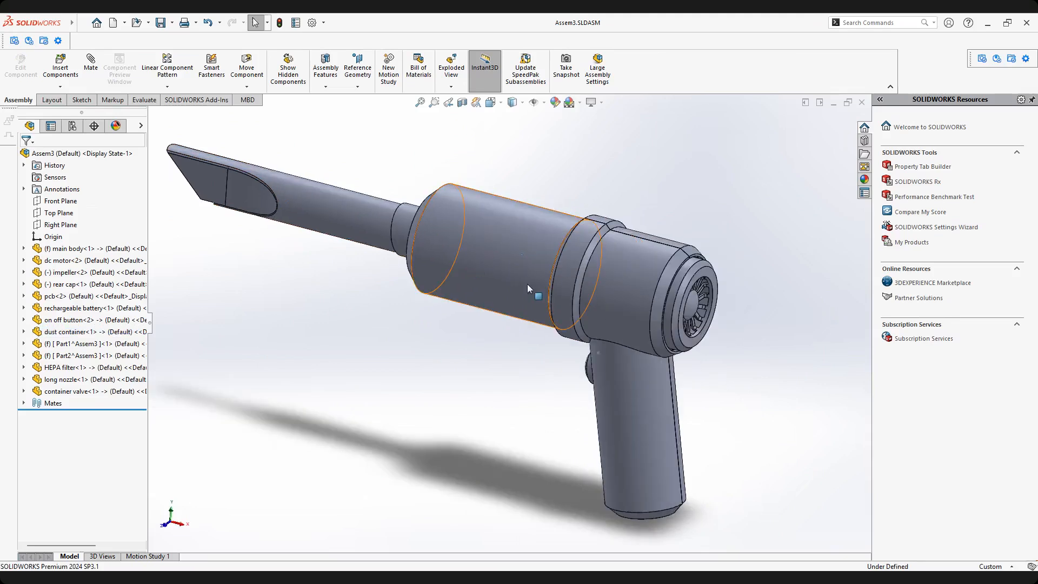
middle_click_drag(542, 261, 533, 271)
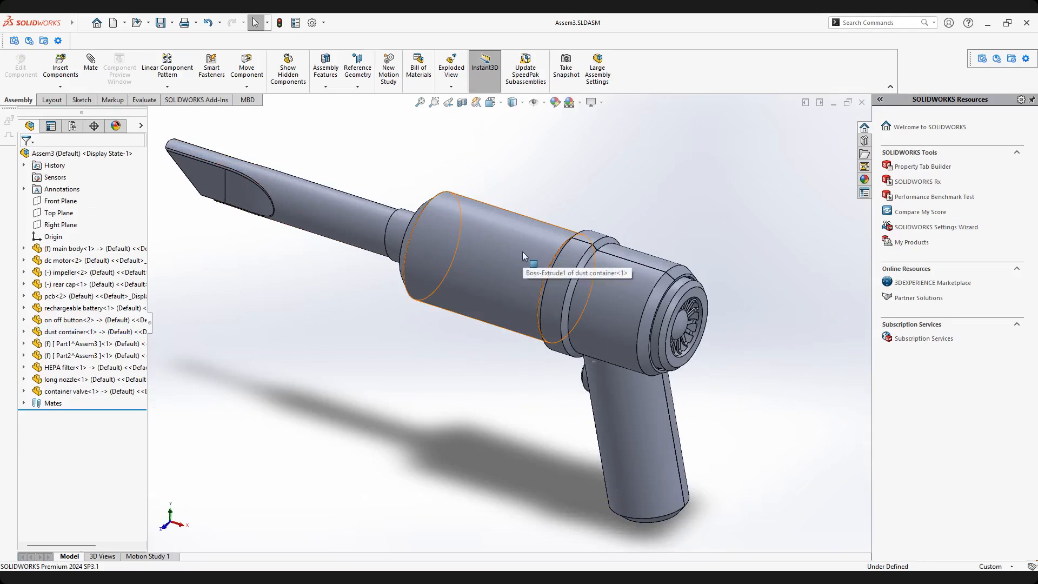
scroll(507, 300, "up", 3)
mouse_move(507, 299)
middle_mouse_down()
mouse_move(524, 293)
mouse_move(498, 289)
middle_mouse_up()
scroll(509, 300, "down", 2)
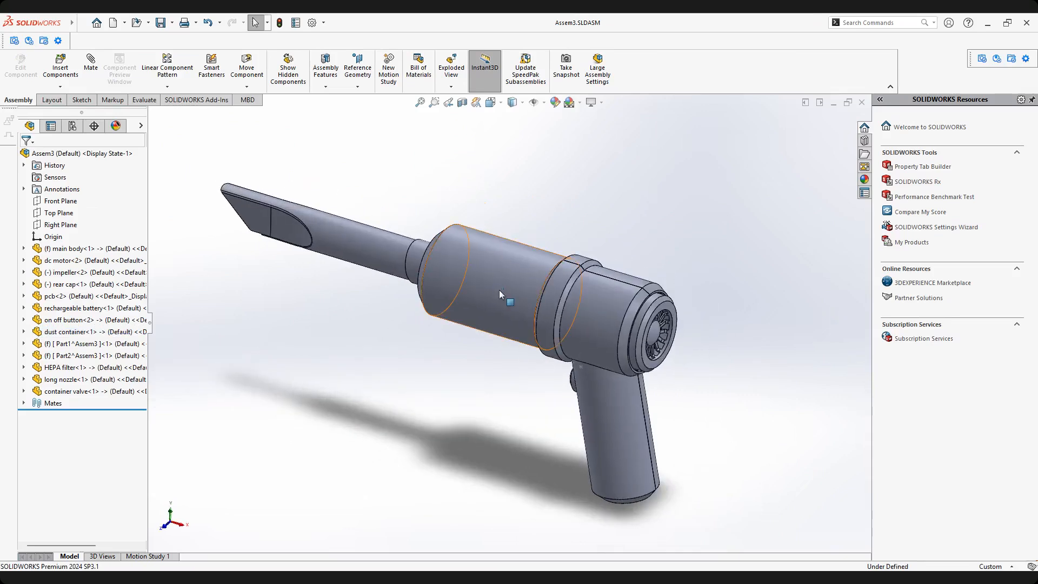
middle_click_drag(498, 290, 463, 348)
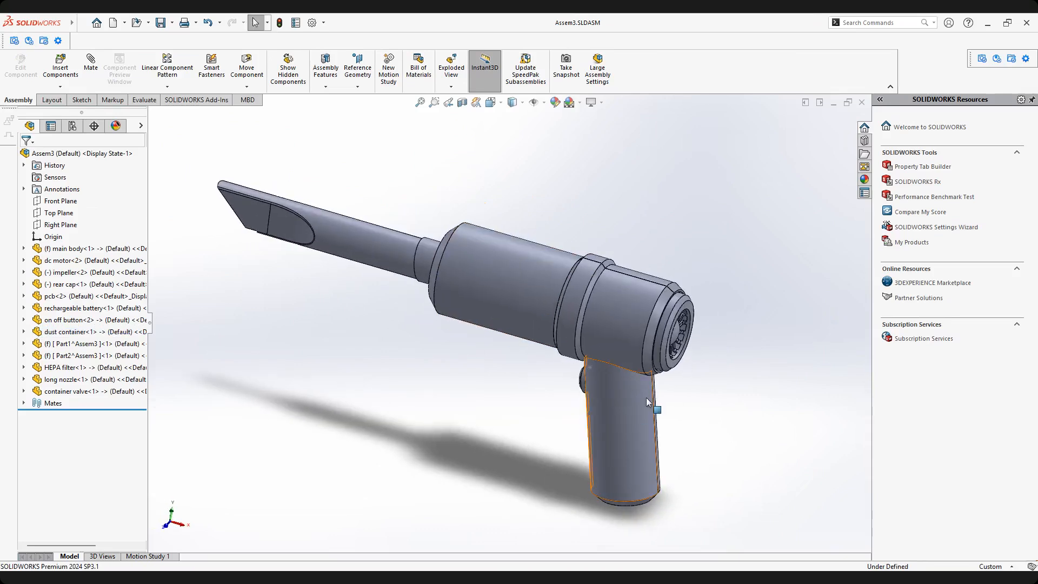
Open the main body component as its own part from the assembly.
left_click(626, 407)
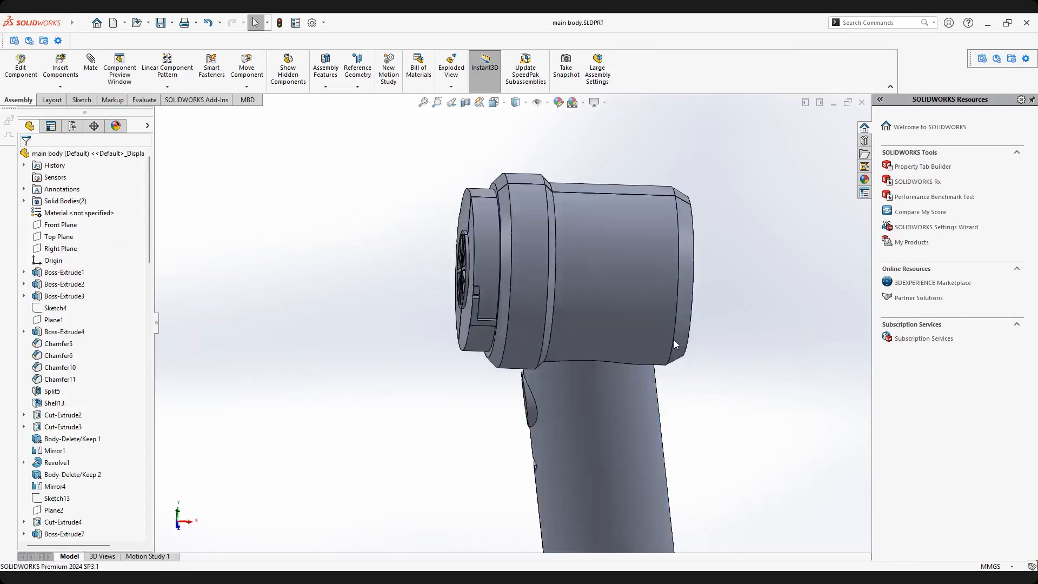
scroll(535, 318, "up", 2)
scroll(543, 317, "down", 2)
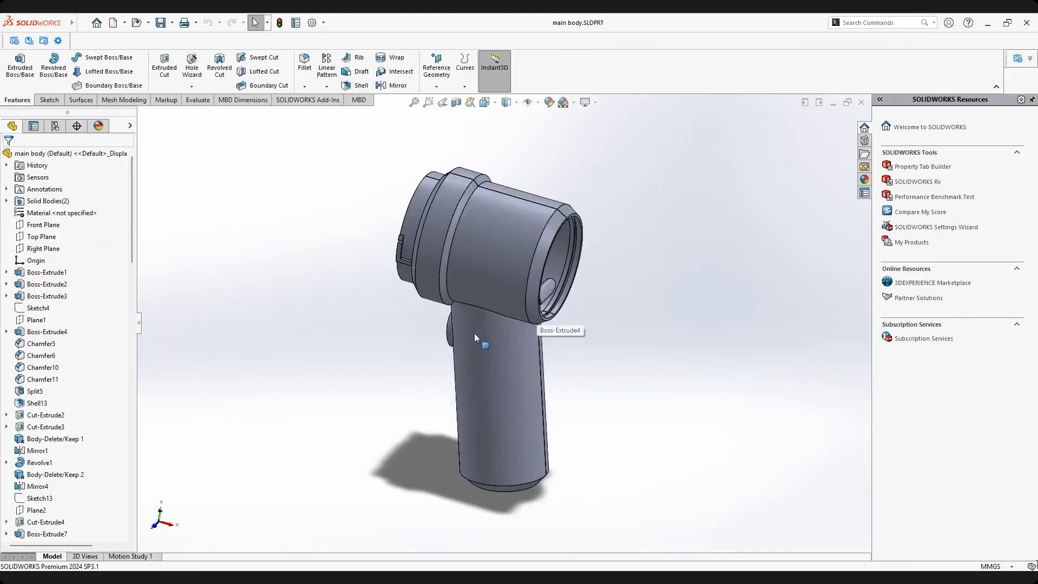
Examine the outside of the main body, including its handle and the open rear end of the motor housing.
middle_click_drag(475, 333, 454, 316)
scroll(481, 238, "down", 1)
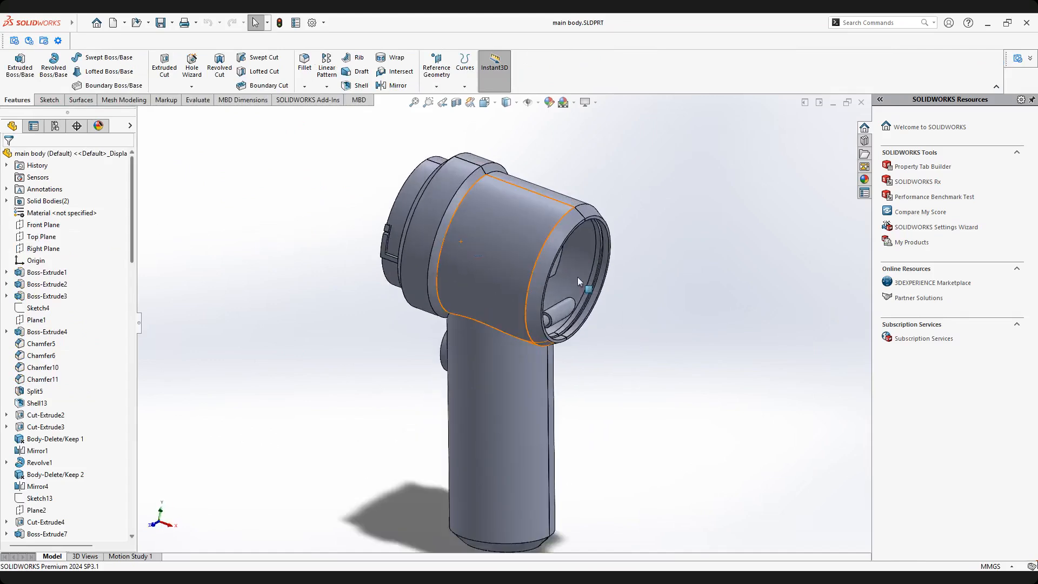
scroll(579, 315, "up", 1)
scroll(504, 372, "down", 1)
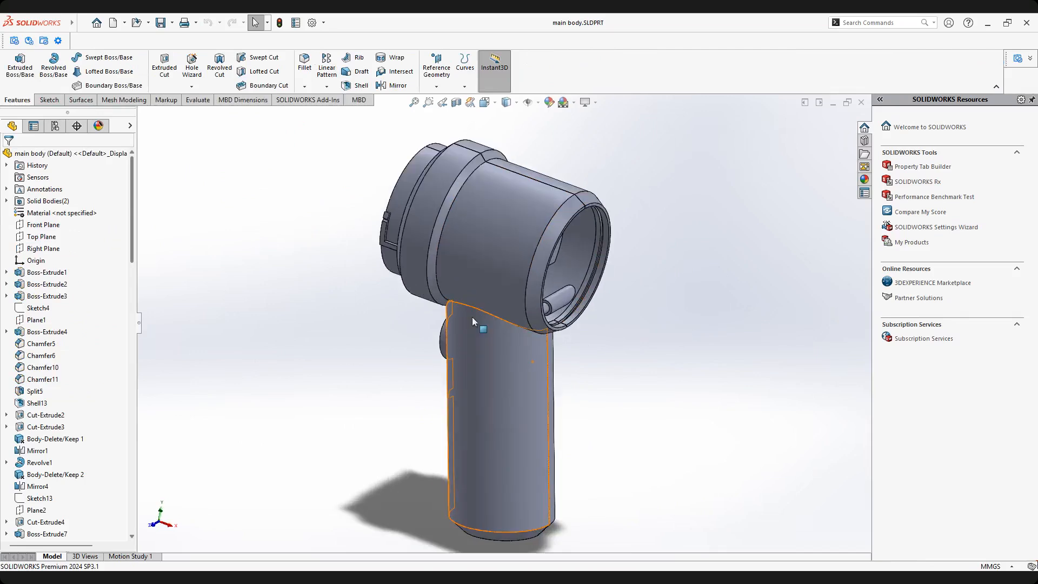
mouse_move(472, 319)
middle_mouse_down()
mouse_move(518, 312)
mouse_move(456, 331)
middle_mouse_up()
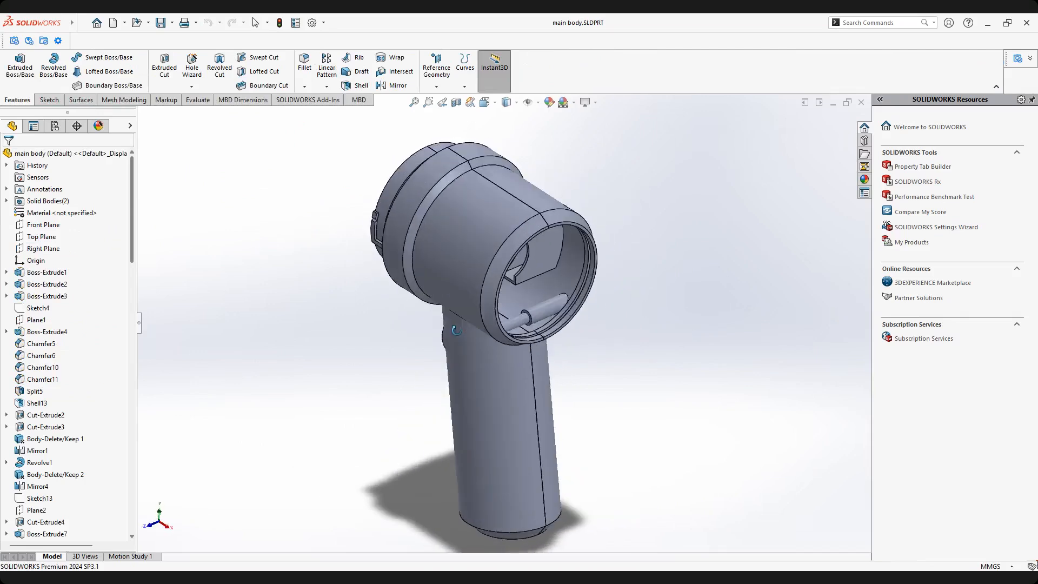
scroll(459, 319, "up", 2)
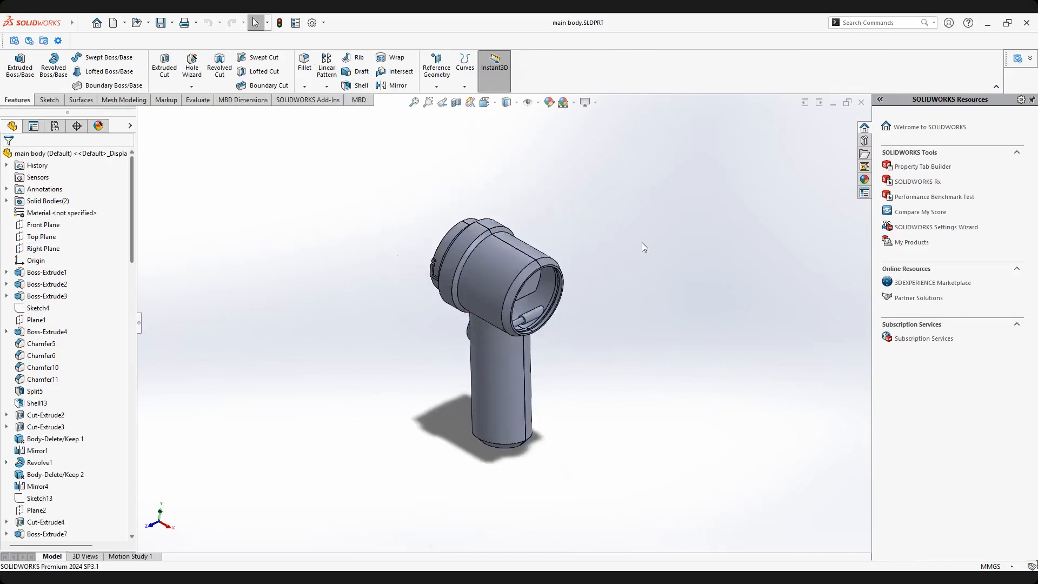
scroll(479, 320, "down", 3)
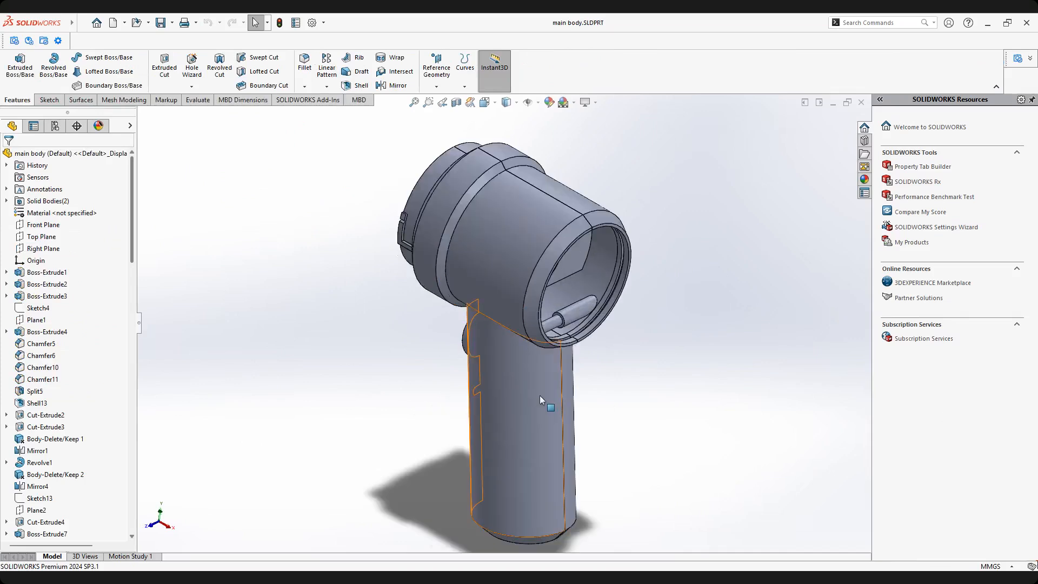
Isolate one half-shell body of the main body to view its inside, and exit the isolation.
left_click(571, 388)
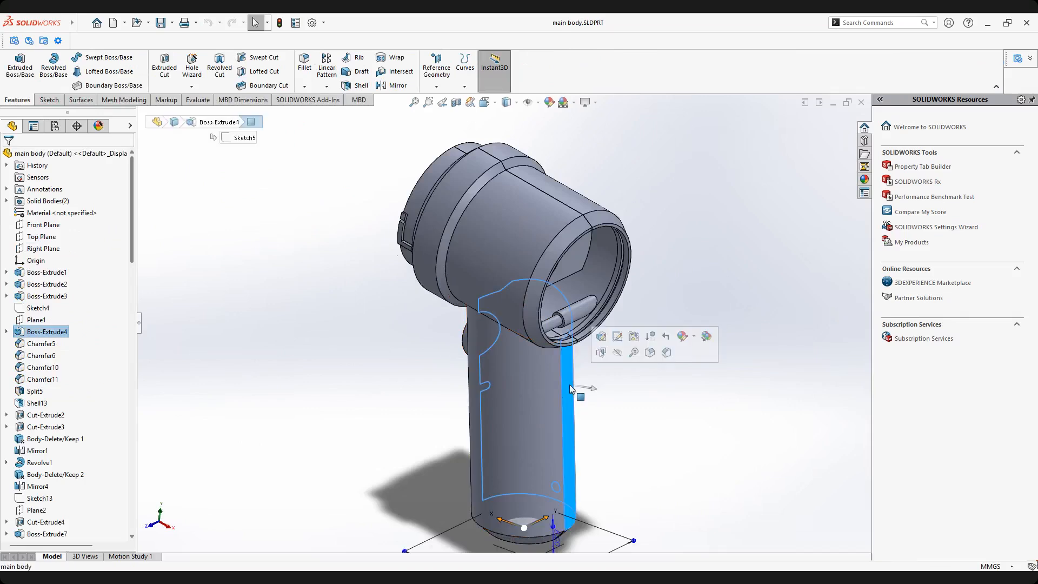
right_click(570, 388)
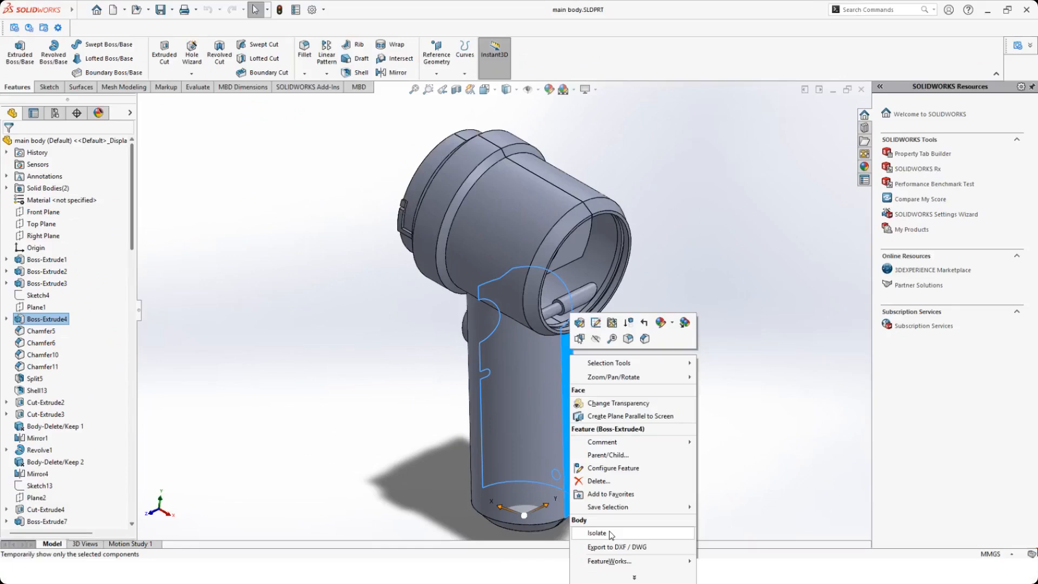
left_click(596, 533)
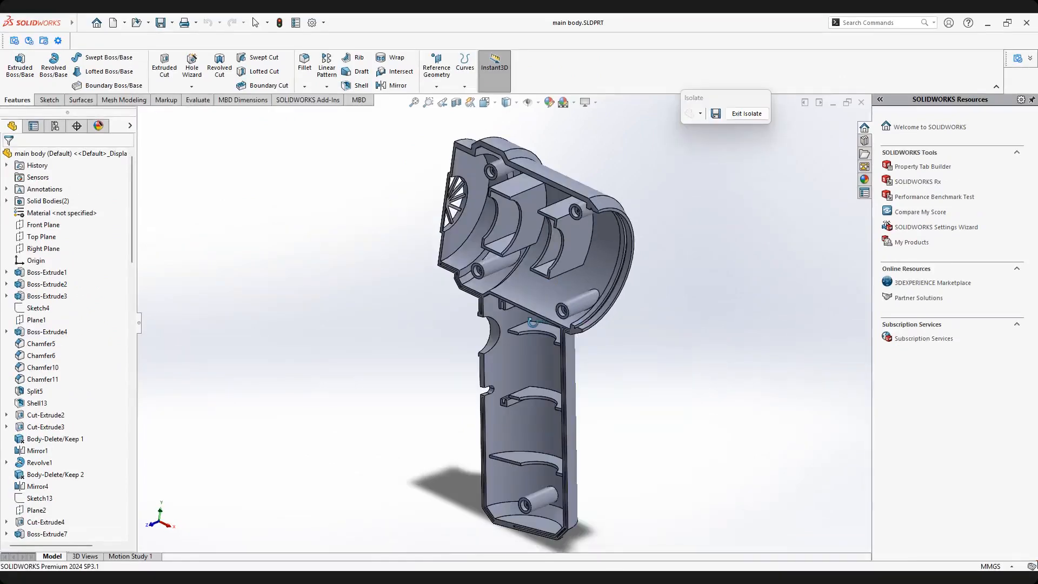
left_click(746, 114)
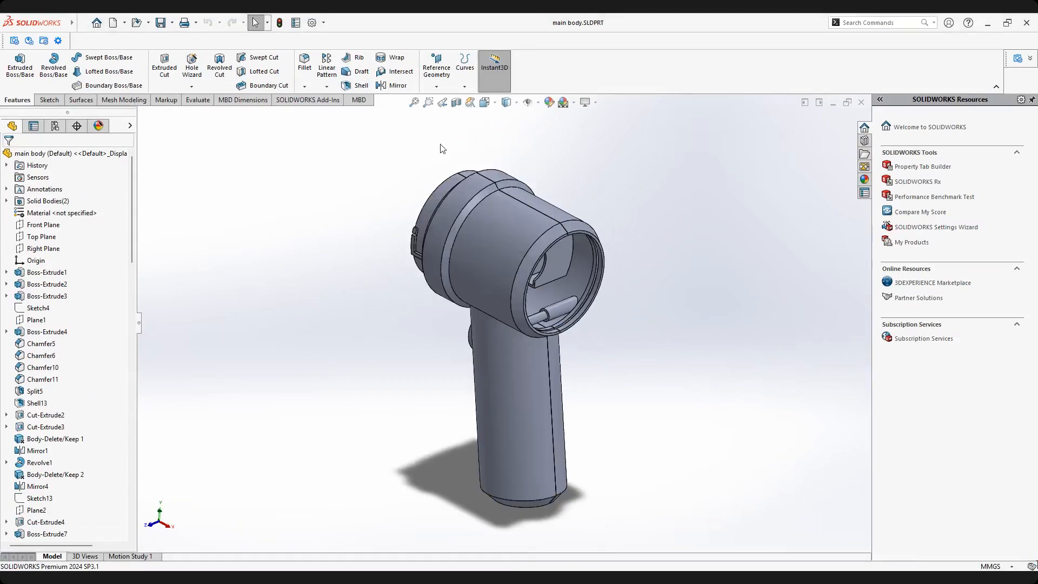
Create a section view of the main body along the Top Plane.
left_click(455, 102)
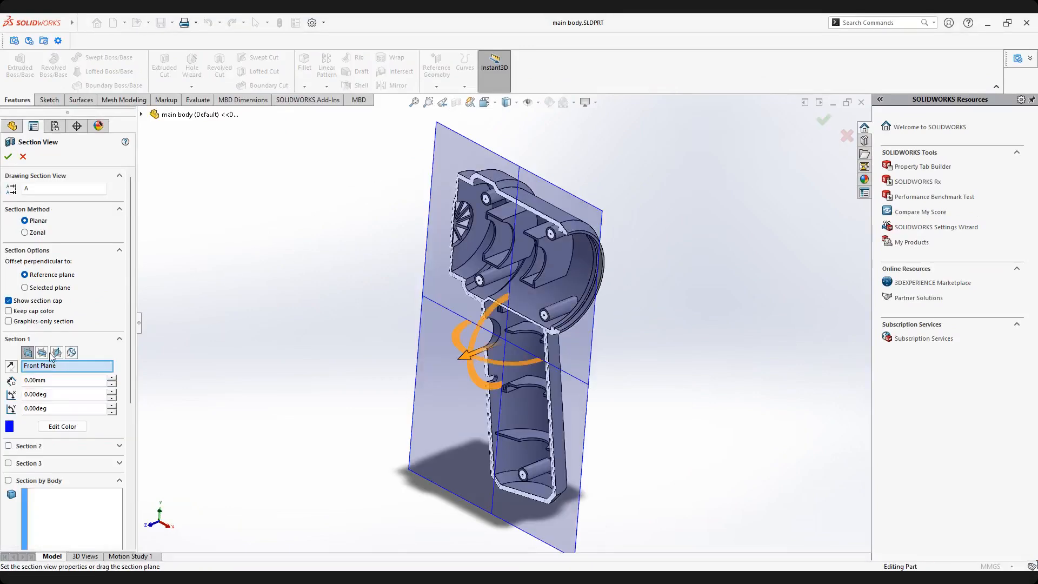
left_click(42, 353)
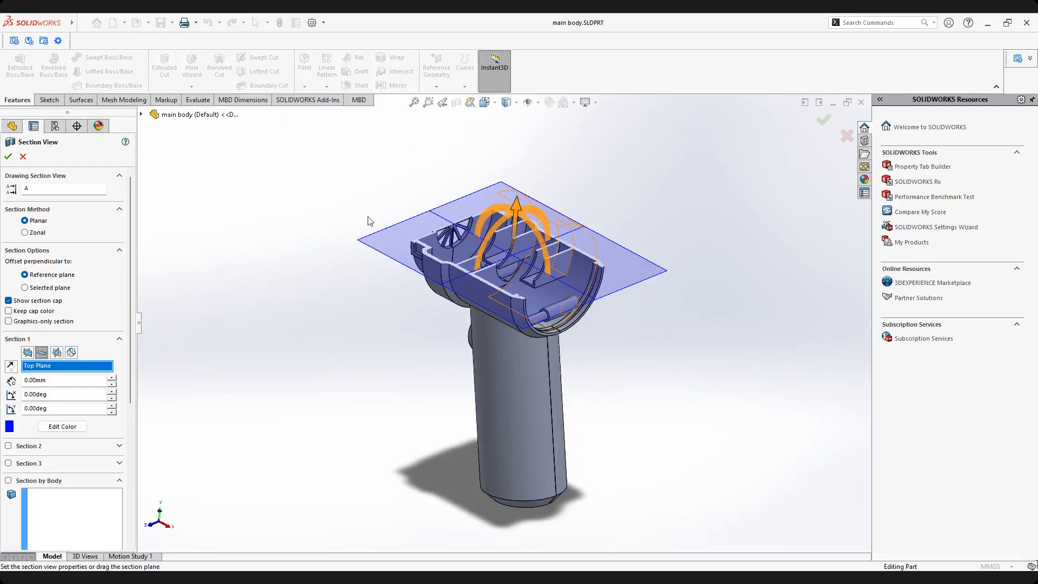
left_click(9, 161)
Examine the support ribs and screw bosses inside the sectioned housing, and turn off the section view.
scroll(494, 298, "down", 2)
middle_click_drag(494, 298, 569, 222)
scroll(569, 222, "down", 3)
middle_click_drag(585, 290, 554, 331)
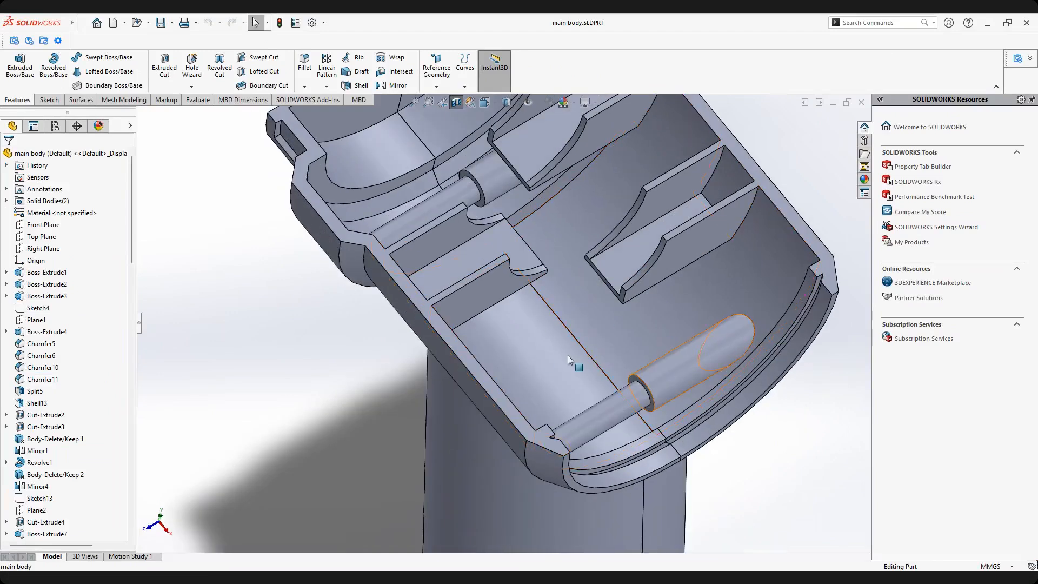
scroll(562, 346, "up", 2)
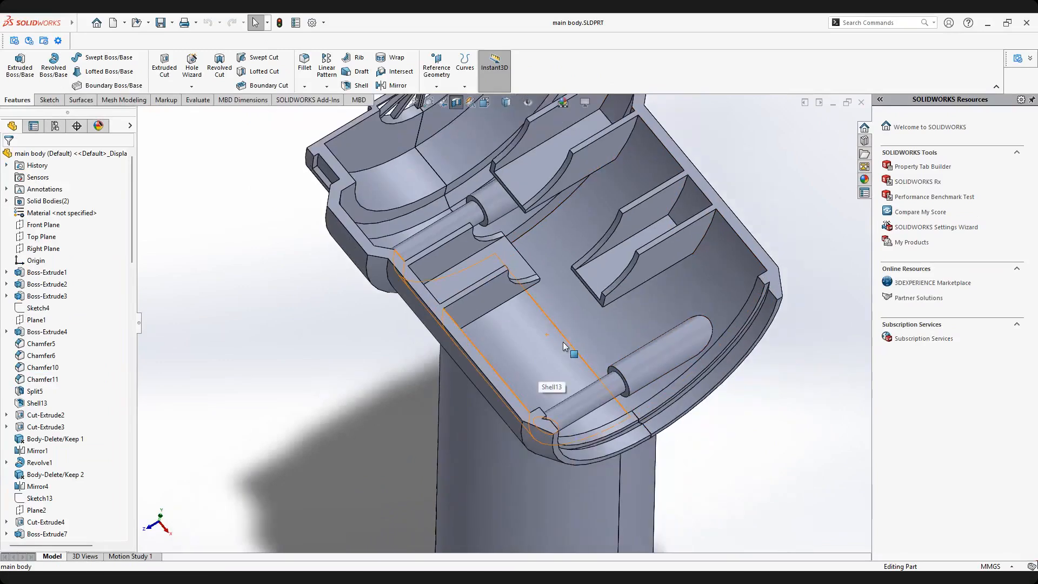
scroll(563, 346, "up", 5)
middle_click_drag(518, 388, 470, 419)
scroll(469, 419, "down", 1)
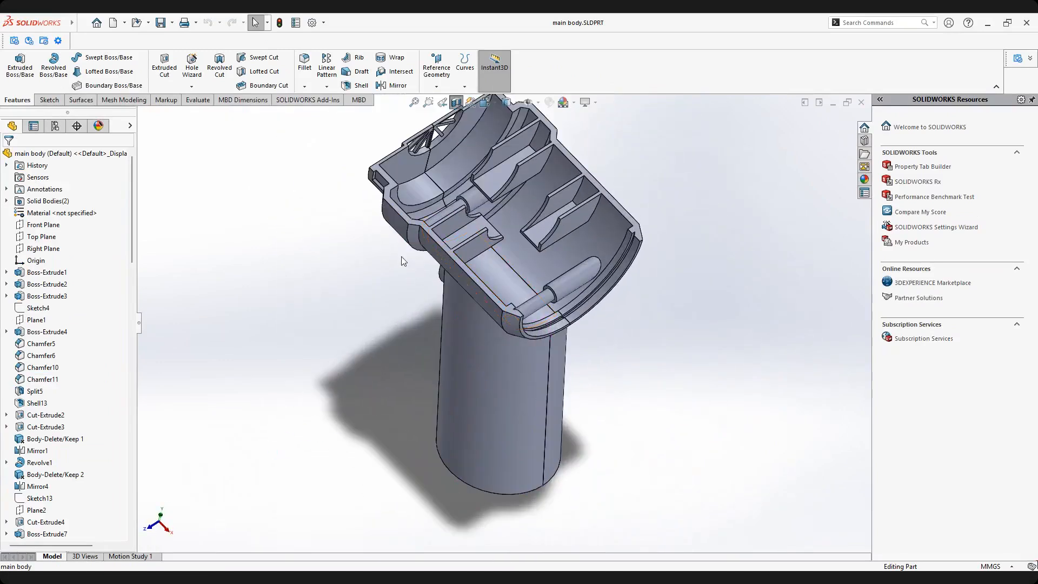
scroll(401, 257, "up", 2)
left_click(455, 102)
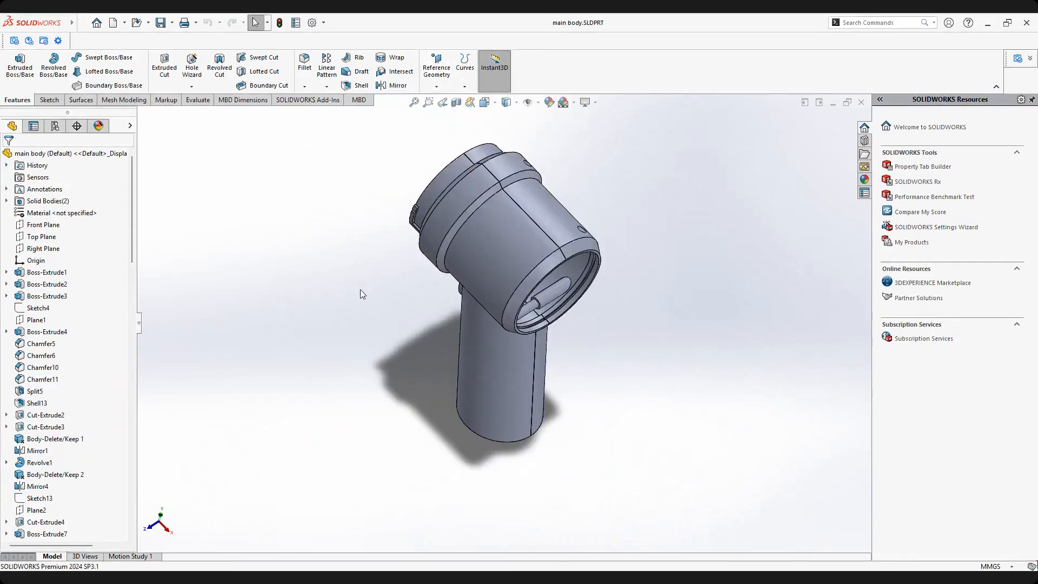
Locate the handle's extrusion Boss-Extrude4 in the feature history and select its profile sketch, Sketch5.
left_click_drag(133, 243, 134, 379)
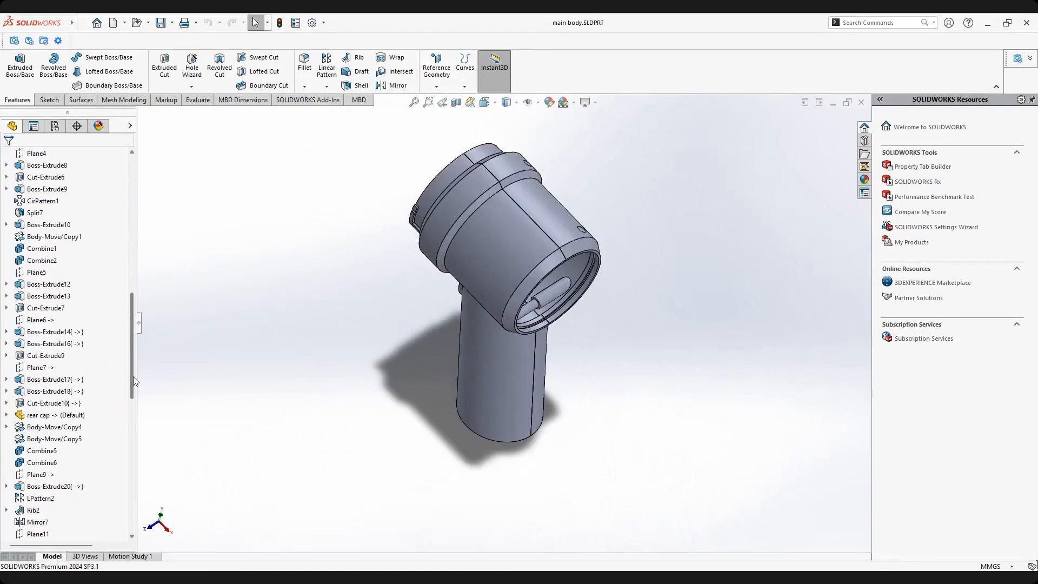
middle_click_drag(500, 355, 508, 299)
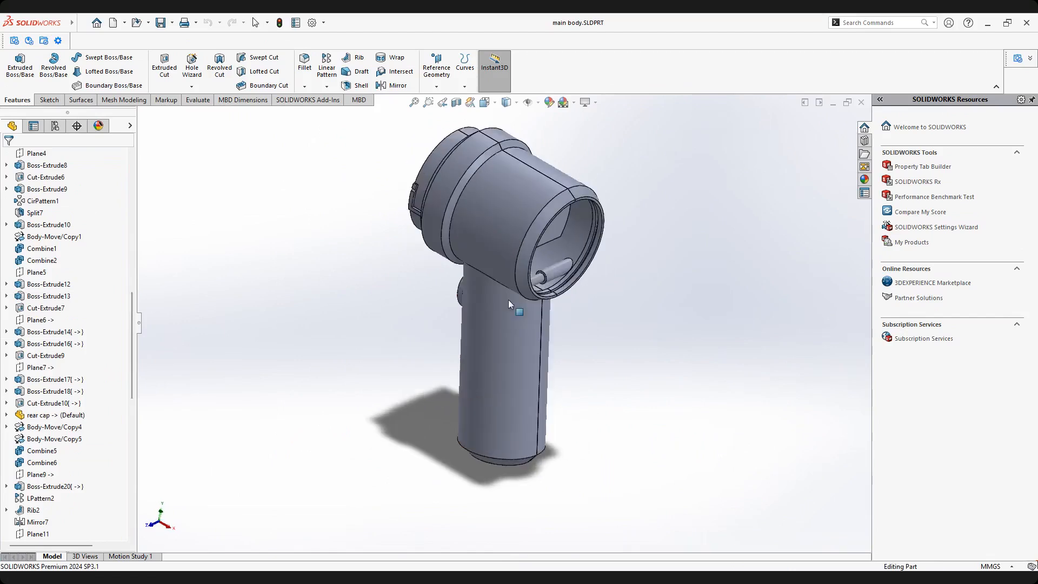
left_click(480, 354)
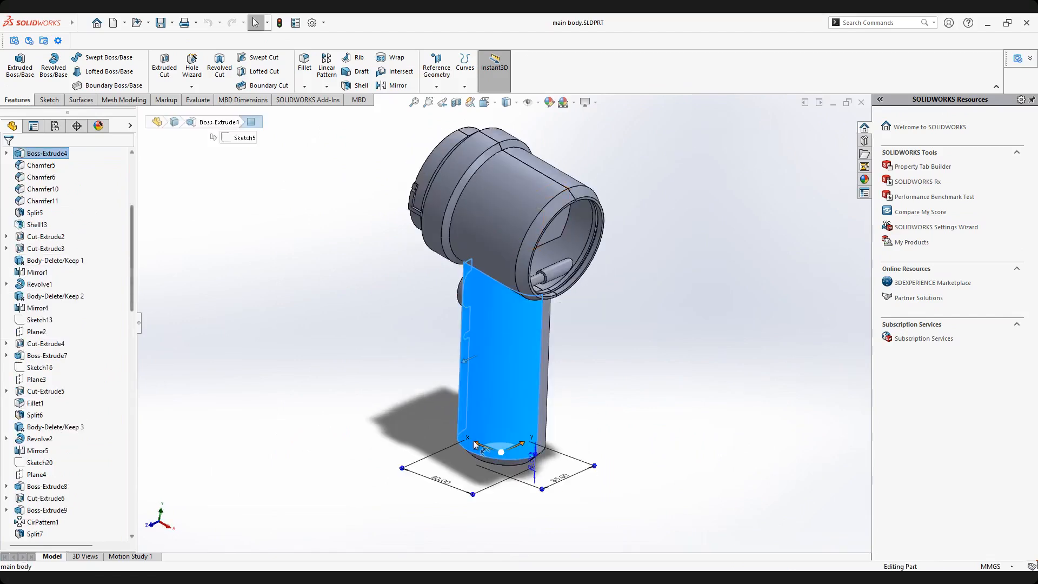
middle_click_drag(482, 411, 505, 411)
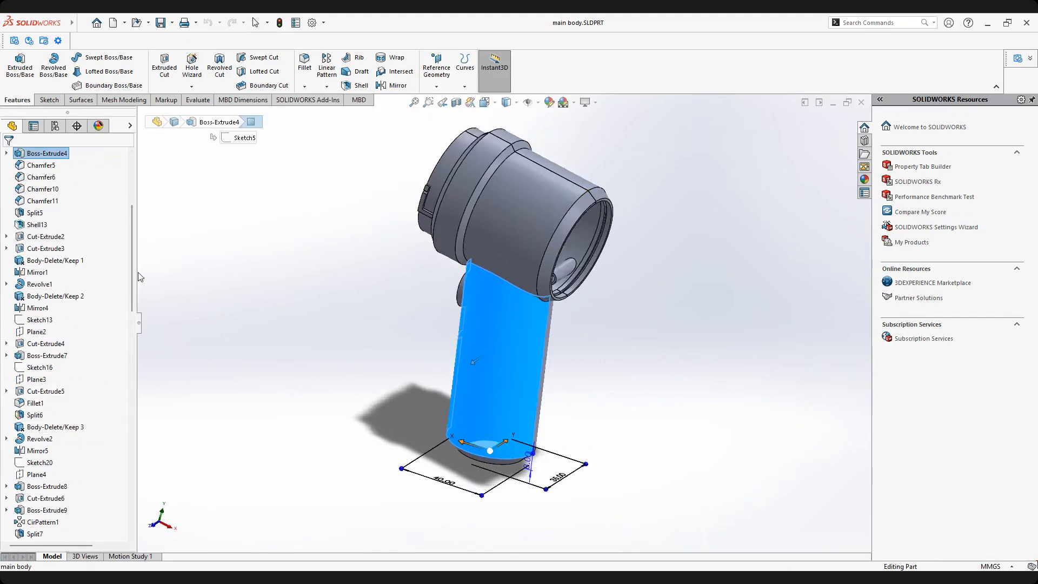
left_click(131, 174)
left_click(6, 331)
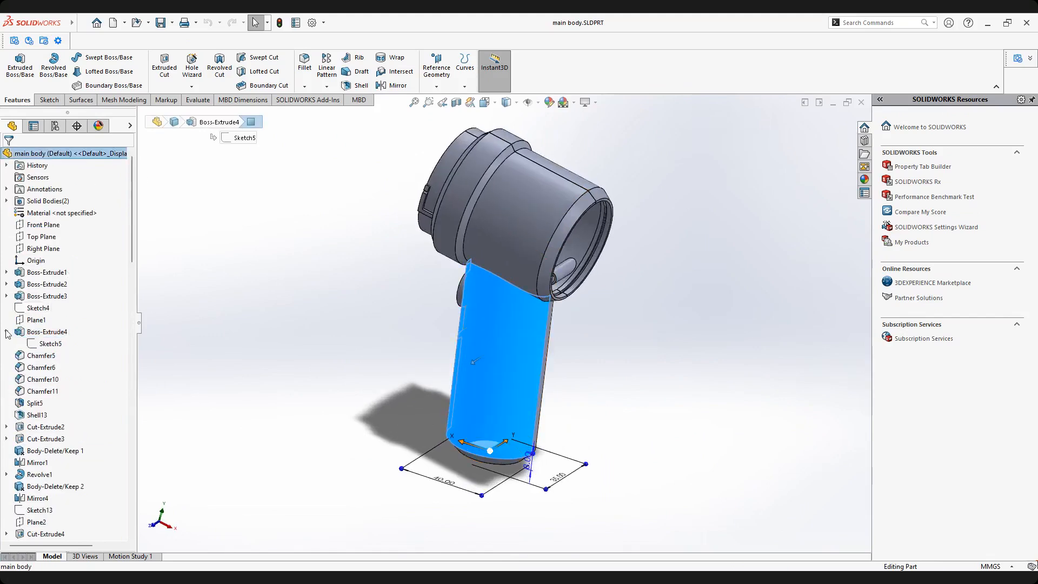
left_click(50, 344)
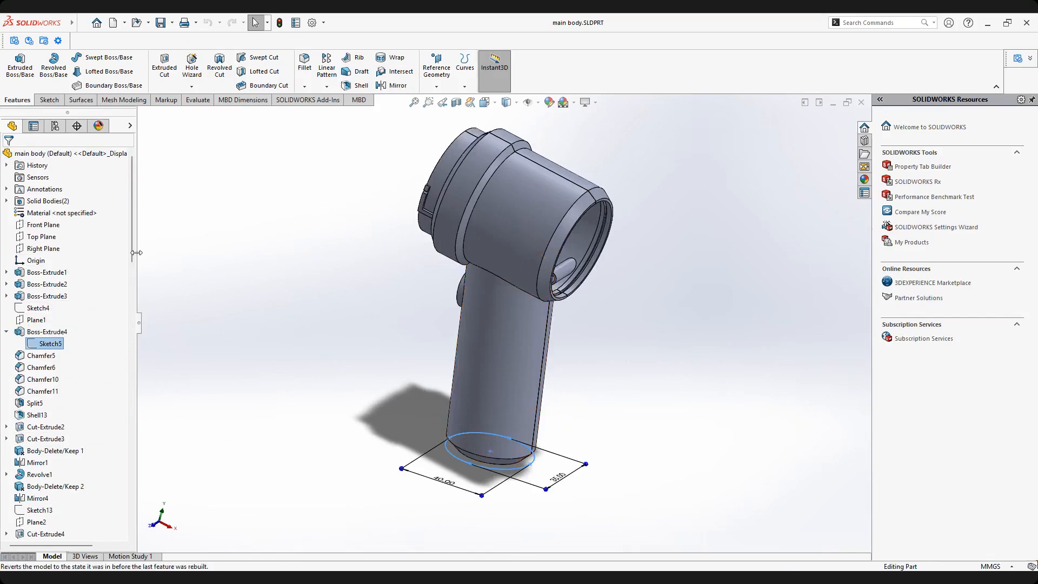
Examine Plane13, Sketch50 and Plane14 in the feature history to see where each lies on the main body.
left_click_drag(130, 247, 109, 422)
scroll(109, 422, "down", 6)
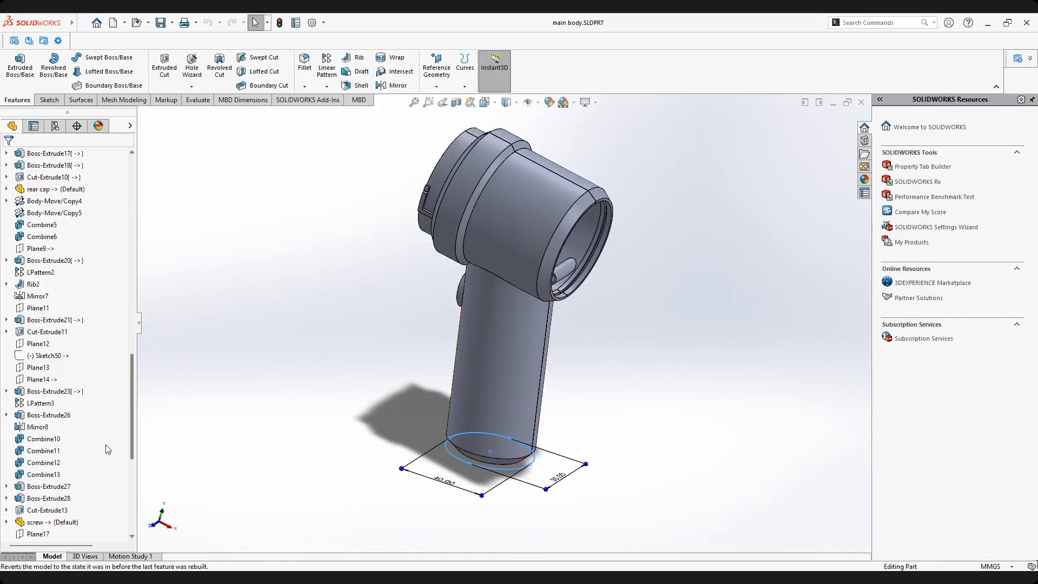
scroll(108, 450, "up", 1)
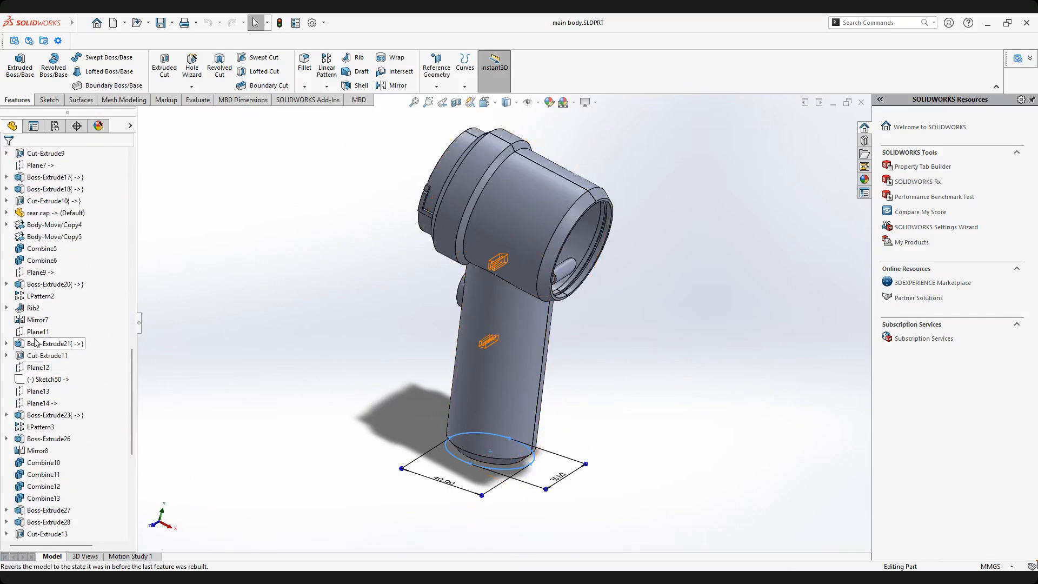
left_click(28, 391)
scroll(523, 389, "up", 2)
scroll(523, 389, "down", 2)
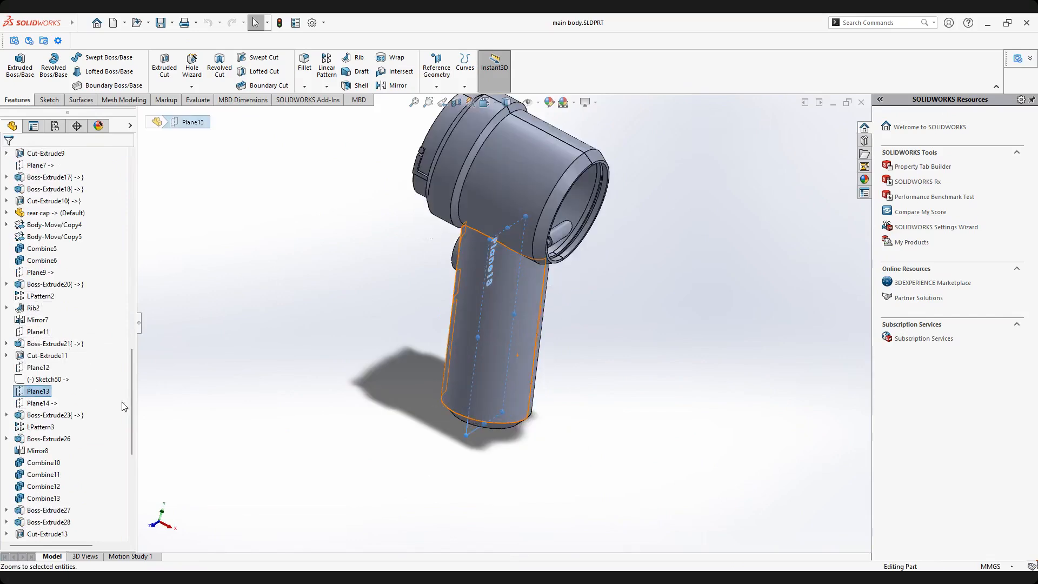
left_click(35, 380)
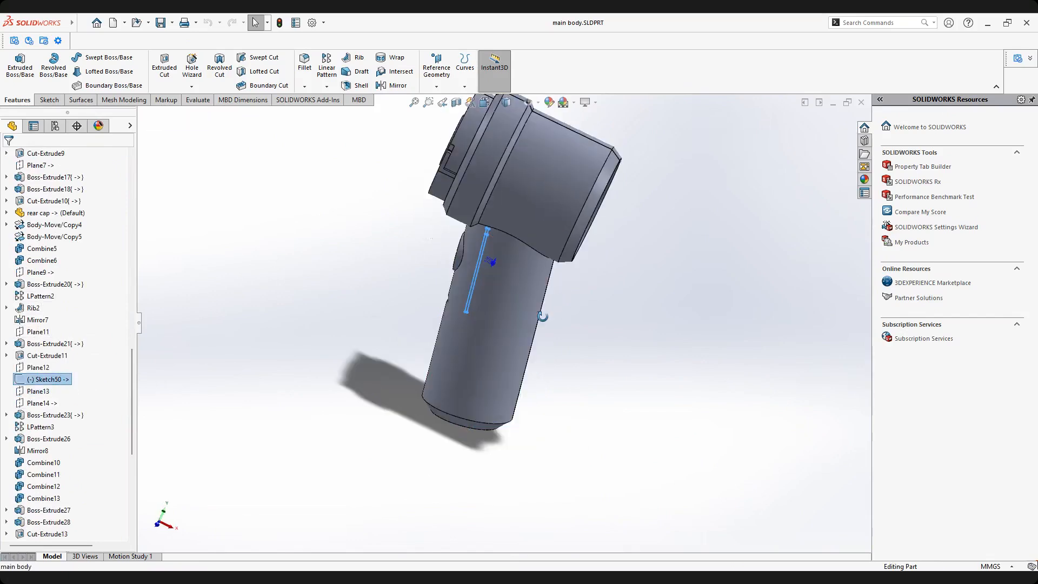
left_click(45, 403)
middle_click_drag(326, 301, 498, 242)
scroll(489, 208, "up", 2)
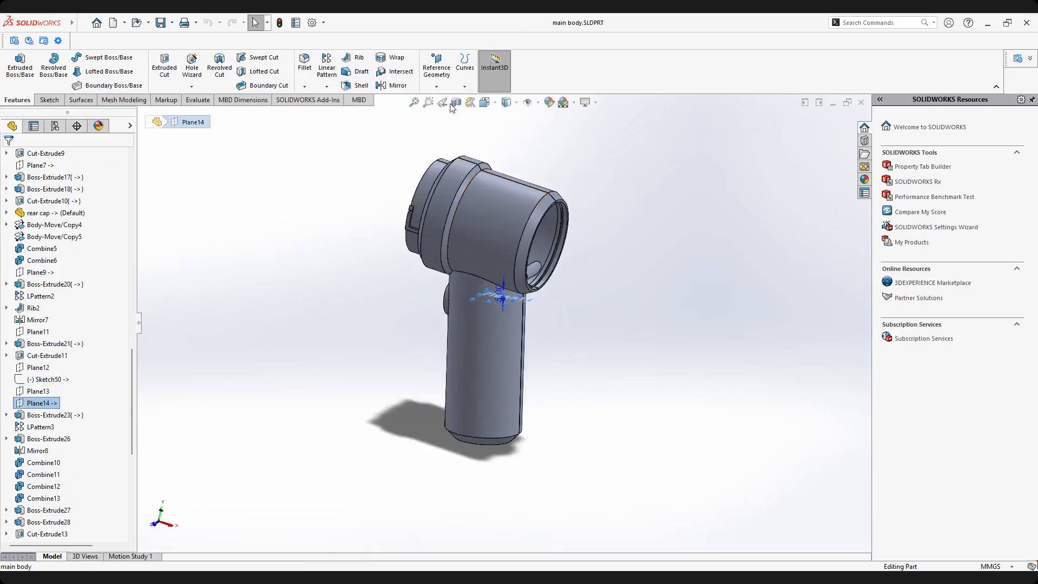
Create a section view based on Plane14, shifting the cutting plane upward from the handle into the cylindrical housing.
left_click(454, 104)
mouse_move(501, 319)
middle_mouse_down()
mouse_move(492, 325)
mouse_move(502, 319)
middle_mouse_up()
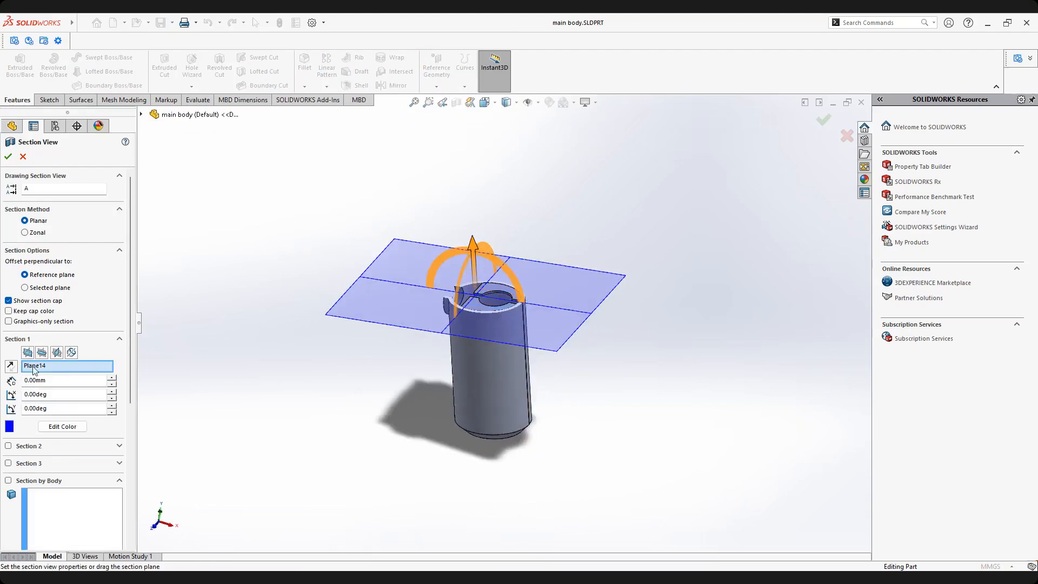
left_click_drag(475, 260, 480, 175)
middle_click_drag(501, 315, 470, 387)
scroll(484, 277, "down", 3)
left_click(9, 157)
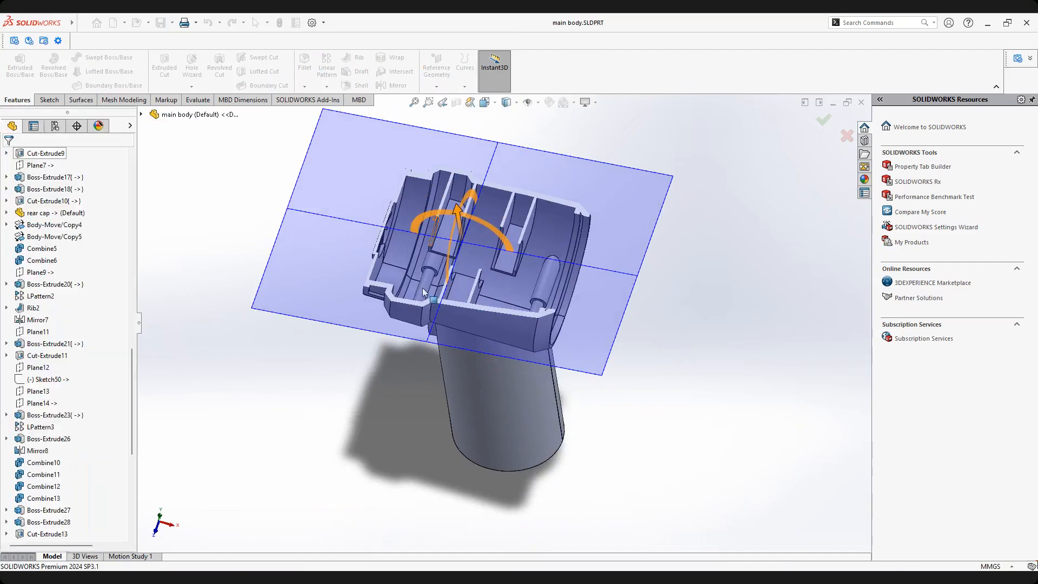
Start a reference plane offset from the handle's bottom end face and flip its offset toward the cylindrical housing.
scroll(507, 305, "down", 3)
middle_click_drag(508, 305, 500, 248)
left_click(437, 87)
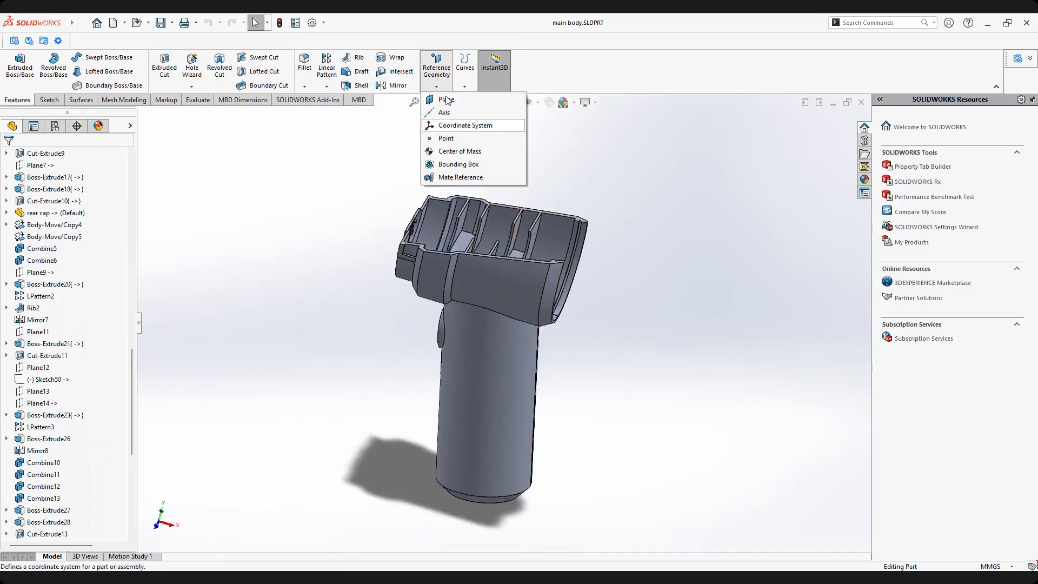
middle_click_drag(492, 332, 491, 252)
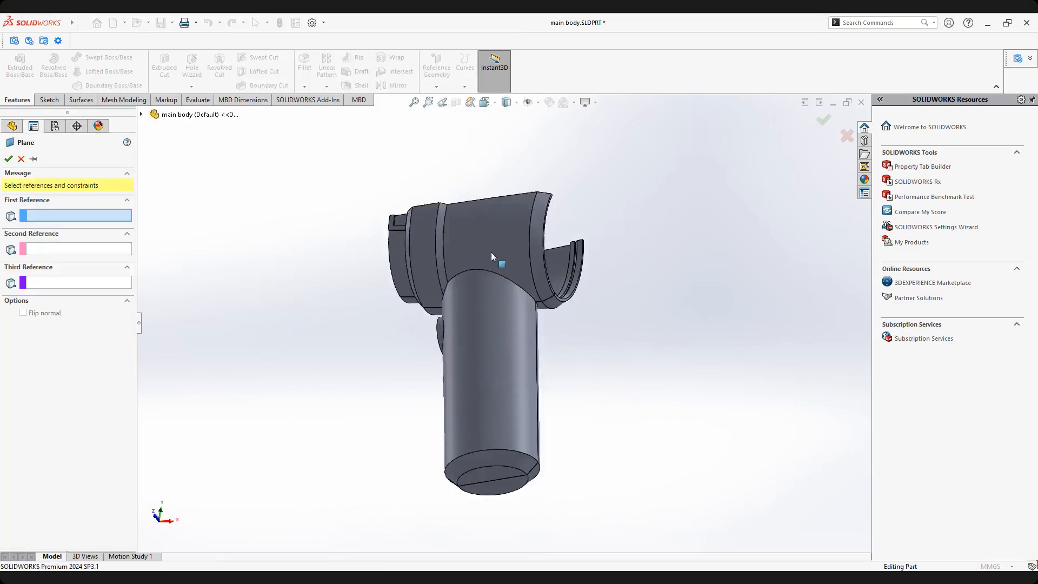
left_click(482, 474)
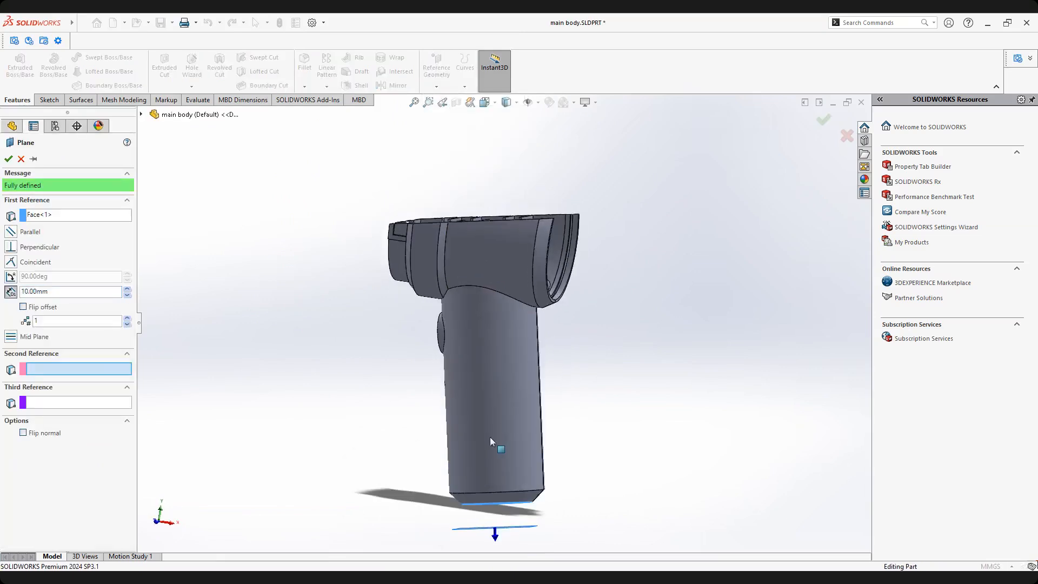
left_click(24, 306)
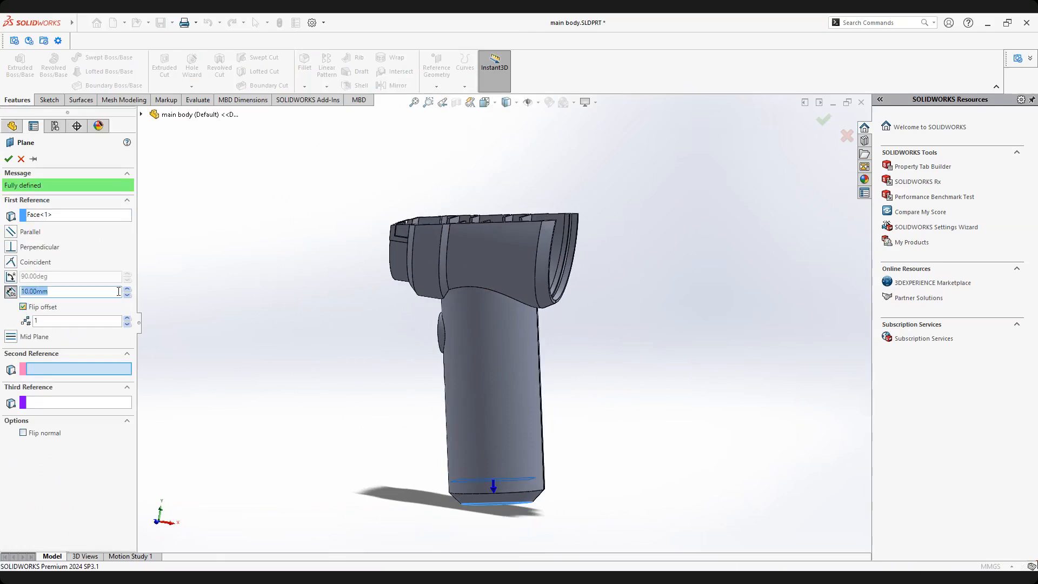
Set the reference plane's offset distance to 110 mm and create the plane.
left_click(128, 288)
left_click(127, 288)
left_click(127, 288)
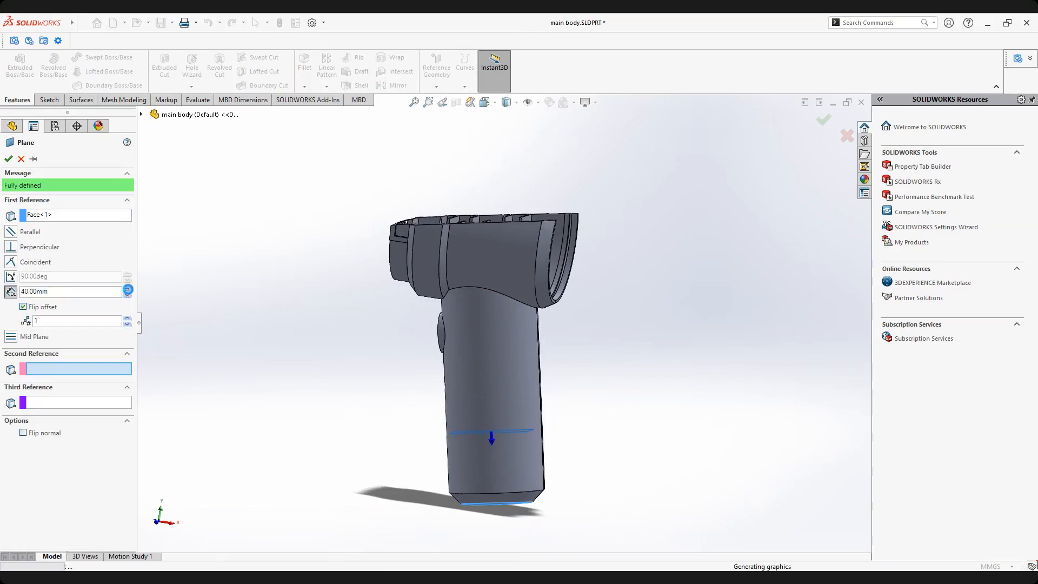
left_click(128, 289)
left_click(127, 289)
left_click(128, 289)
left_click(128, 289)
left_click(128, 288)
left_click(128, 289)
left_click(128, 289)
middle_click_drag(416, 289, 406, 351)
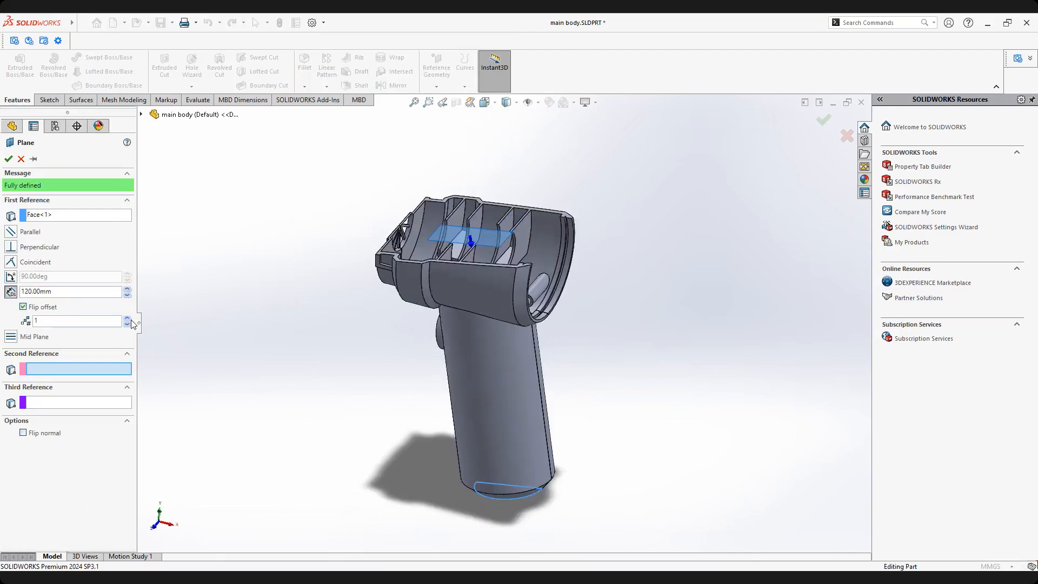
left_click(128, 295)
mouse_move(389, 270)
middle_mouse_down()
mouse_move(393, 316)
mouse_move(397, 283)
middle_mouse_up()
scroll(464, 306, "down", 2)
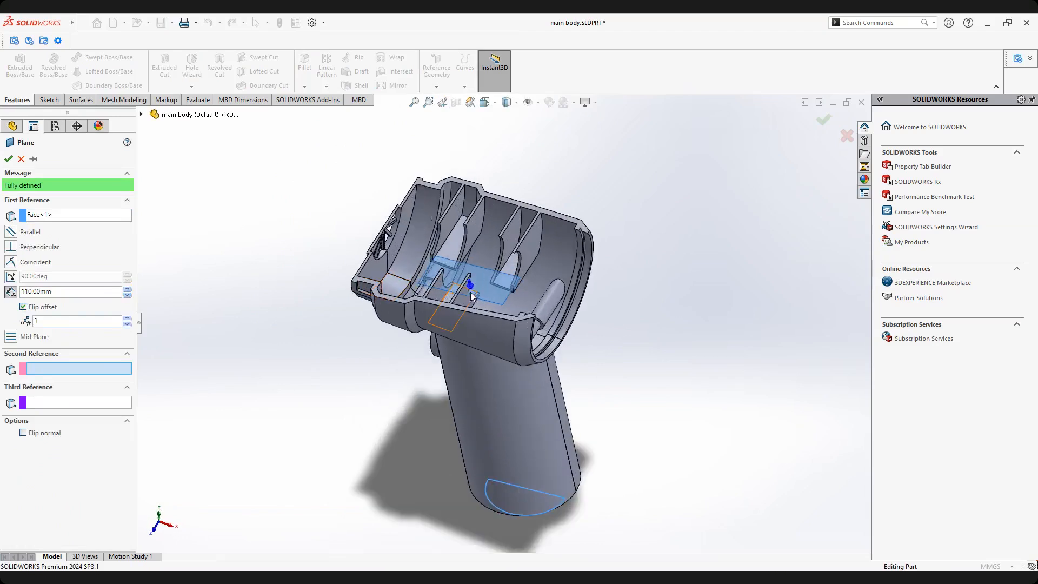
middle_click_drag(463, 306, 479, 317)
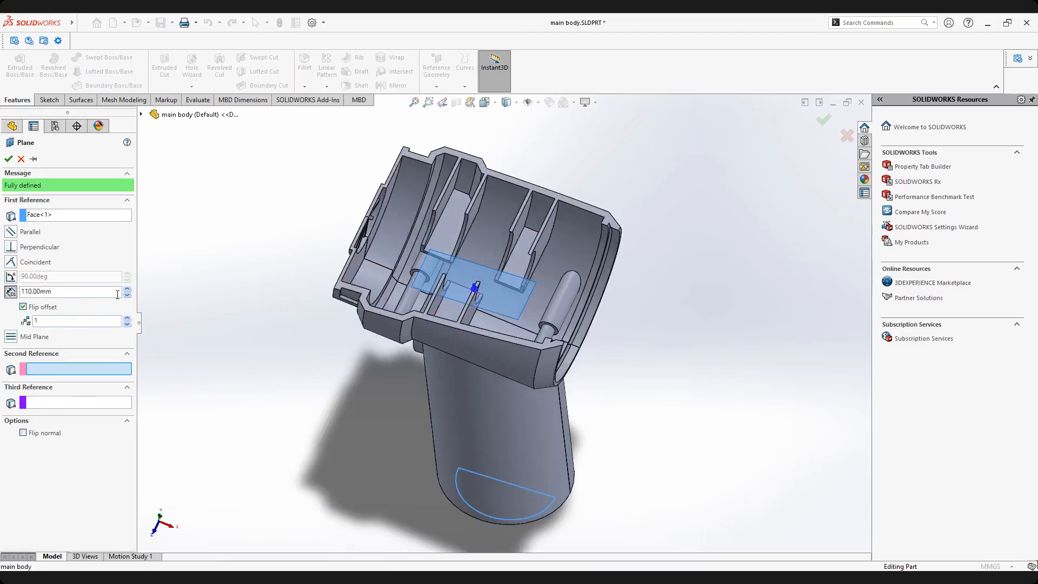
left_click(9, 158)
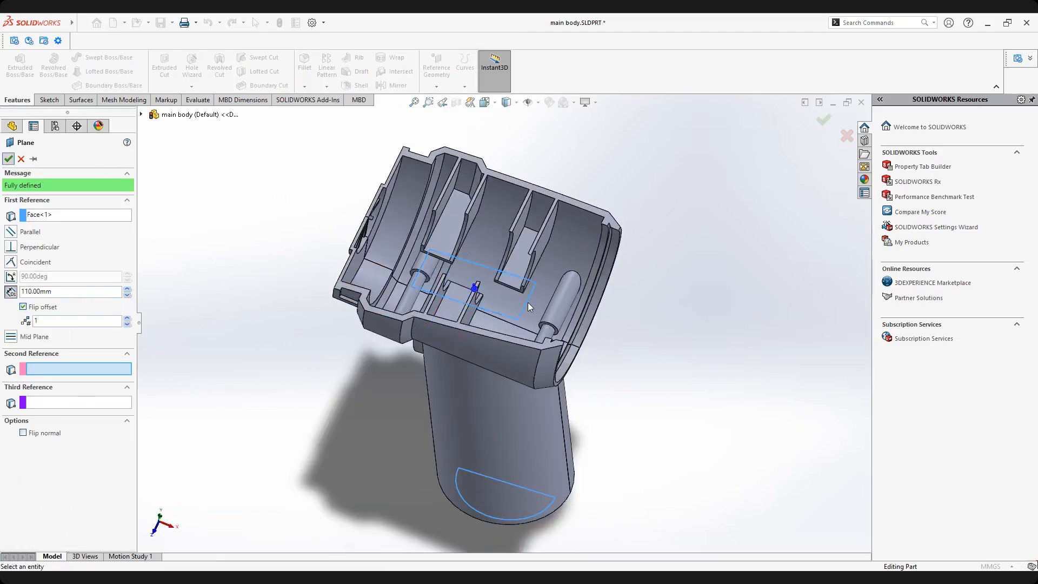
Start a sketch on Plane18 and orient the view normal to it, looking into the sectioned housing.
scroll(520, 303, "down", 4)
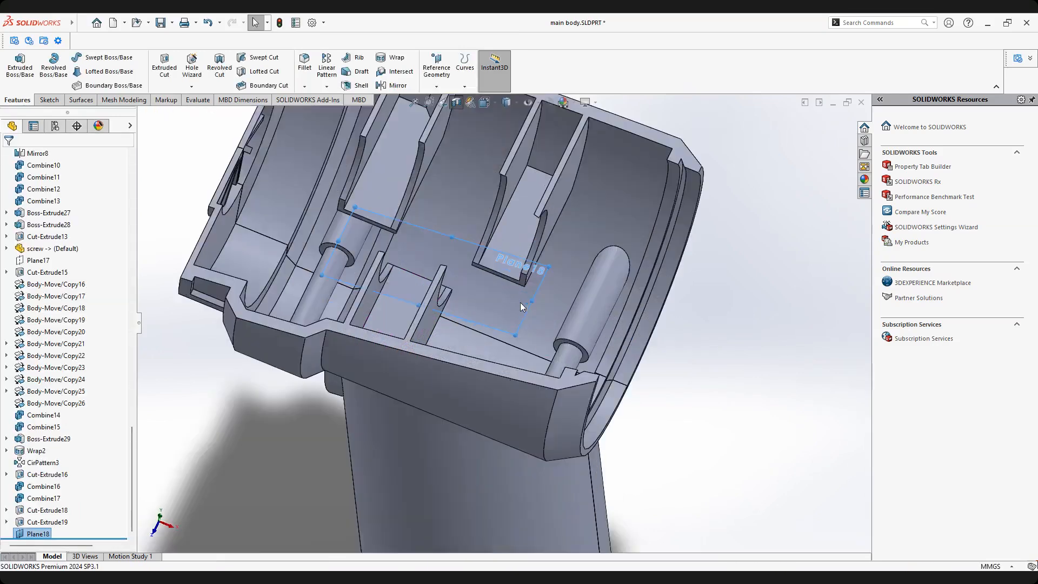
middle_click_drag(543, 366, 540, 320)
left_click(533, 320)
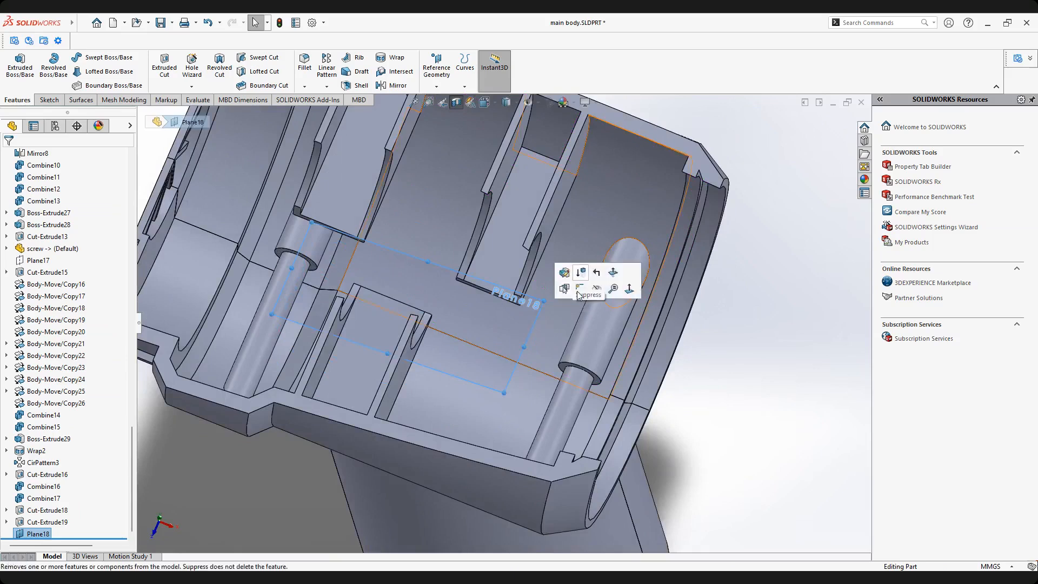
left_click(565, 286)
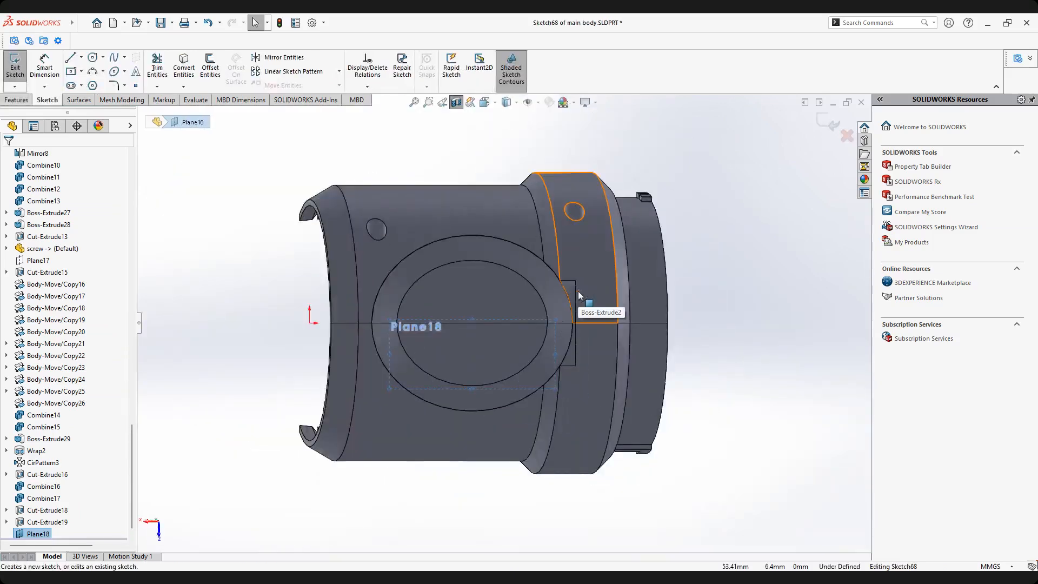
key("space")
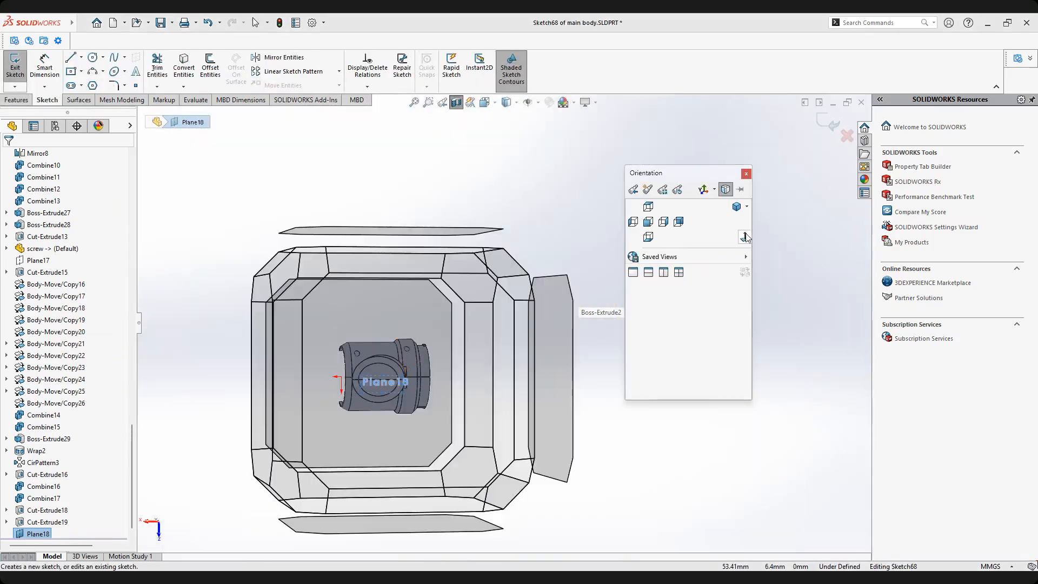
left_click(745, 236)
scroll(540, 329, "down", 3)
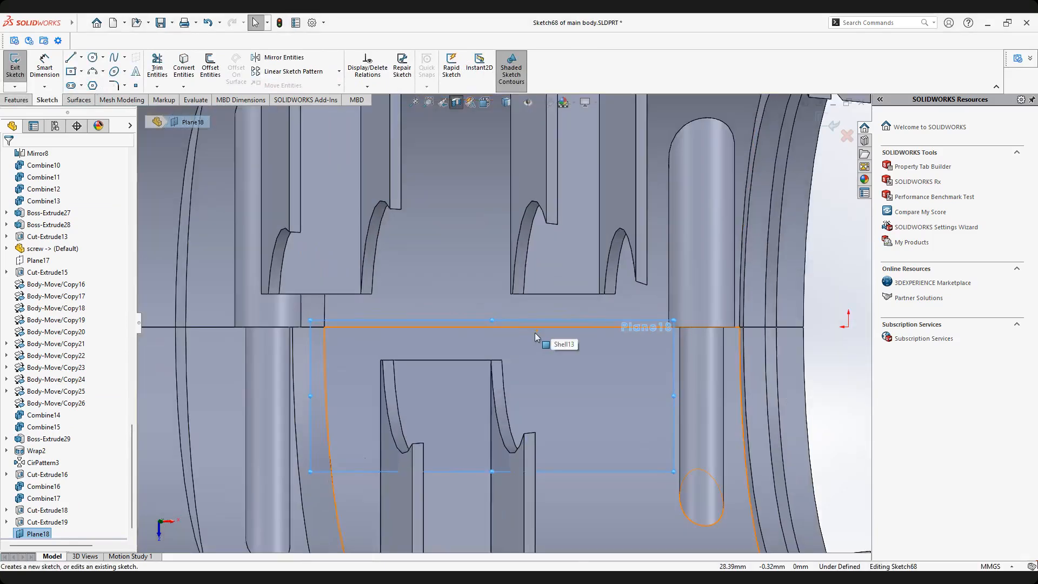
scroll(503, 325, "up", 3)
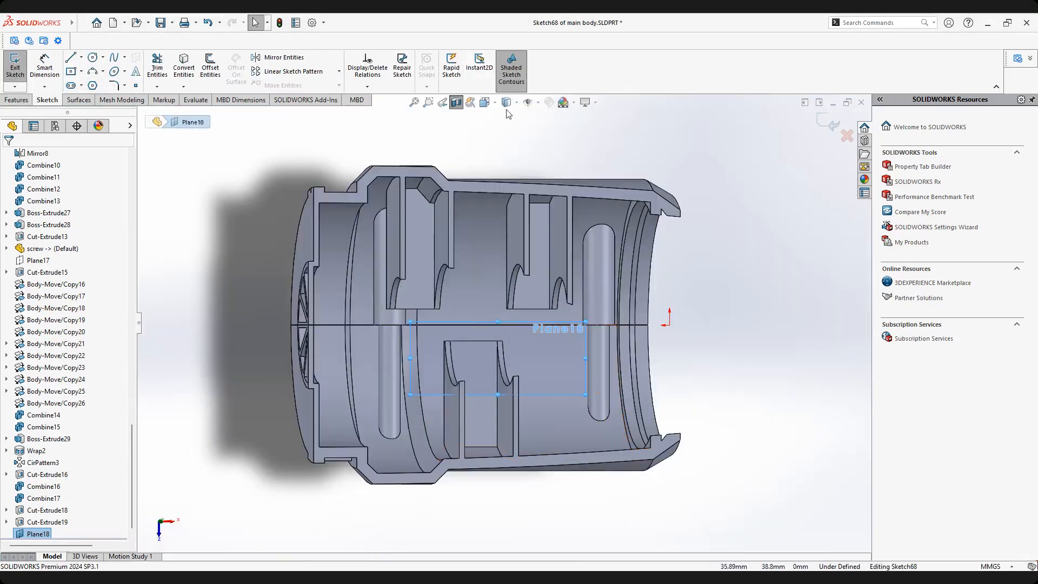
Inspect the ribs and screws with Hidden Lines Visible, and restore the shaded display with edges.
mouse_move(506, 102)
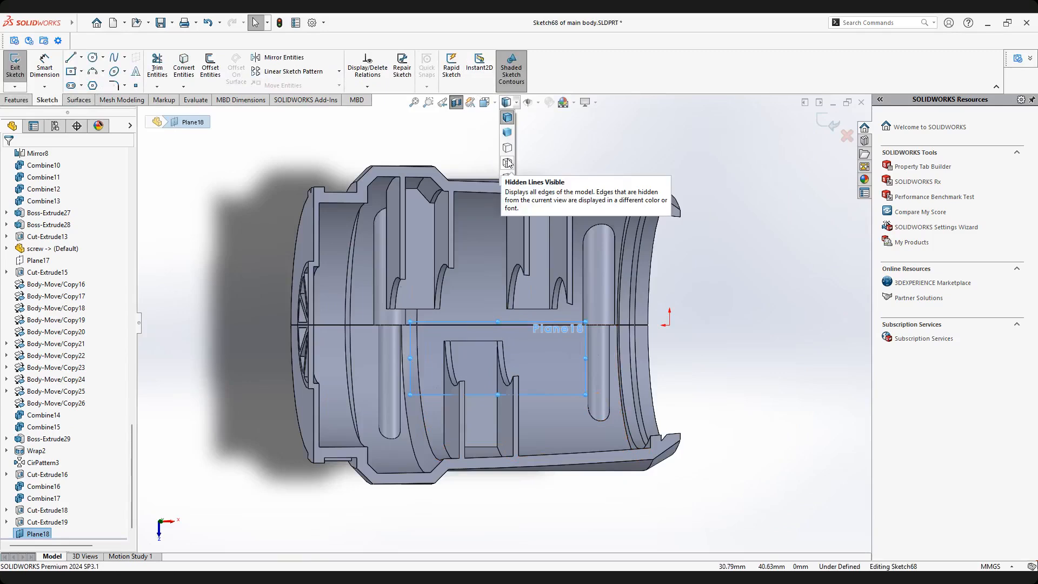
left_click(508, 164)
scroll(487, 297, "down", 4)
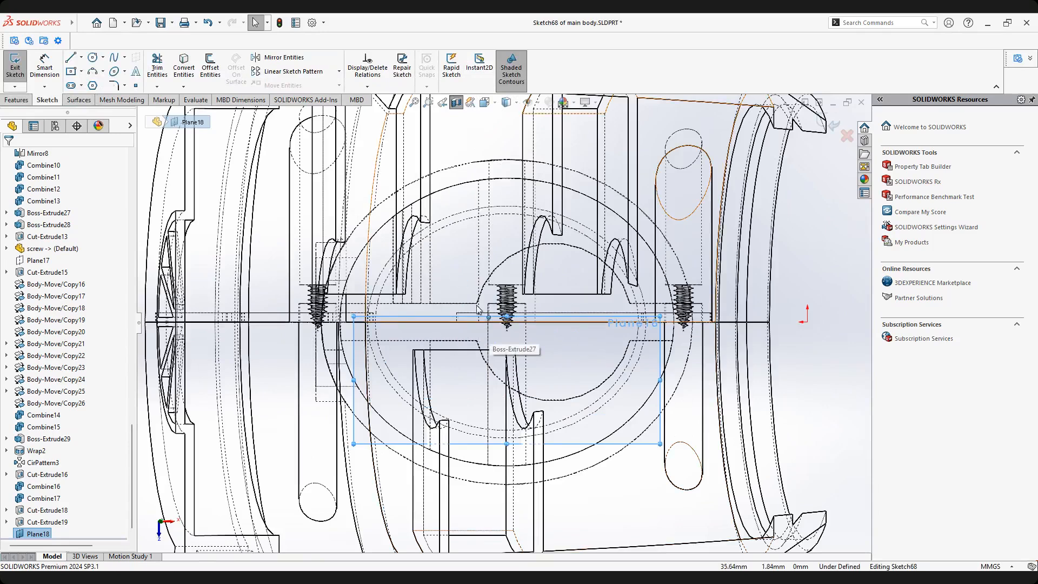
scroll(499, 320, "up", 3)
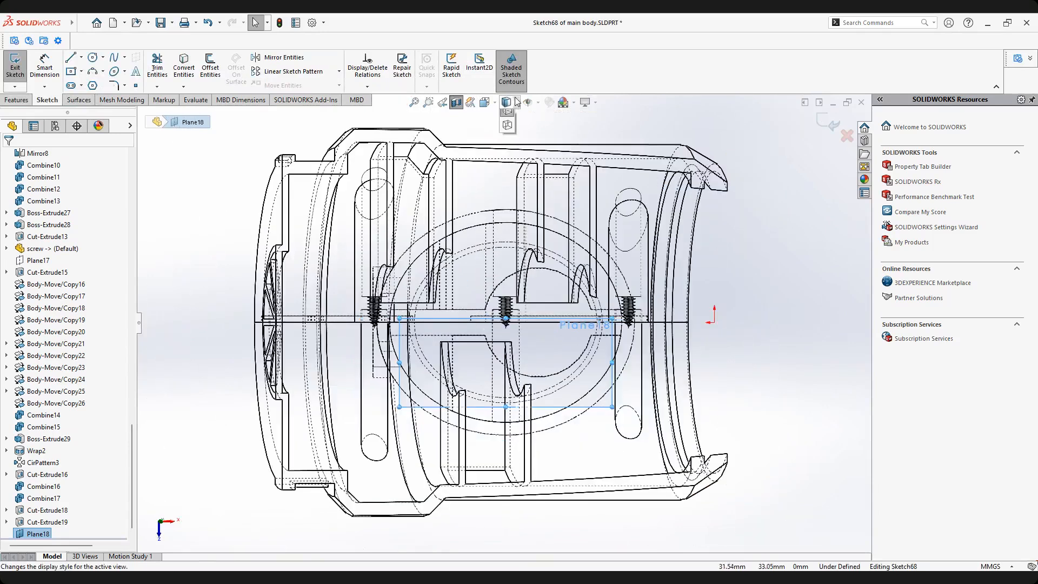
left_click(507, 110)
Sketch a circle about 8.2 mm in diameter, centred on the housing's split line between the support ribs.
scroll(560, 358, "down", 2)
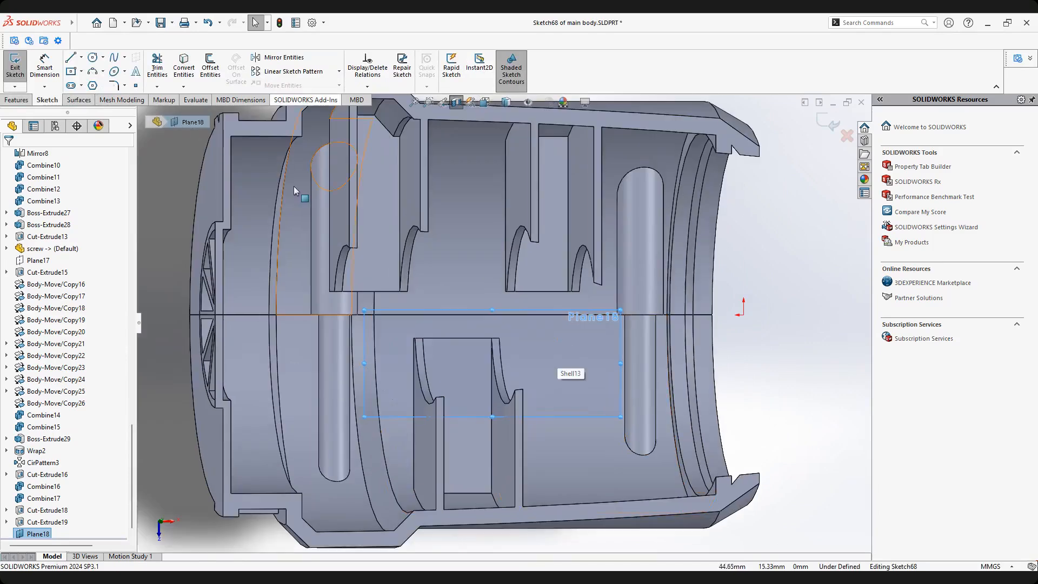
left_click(93, 57)
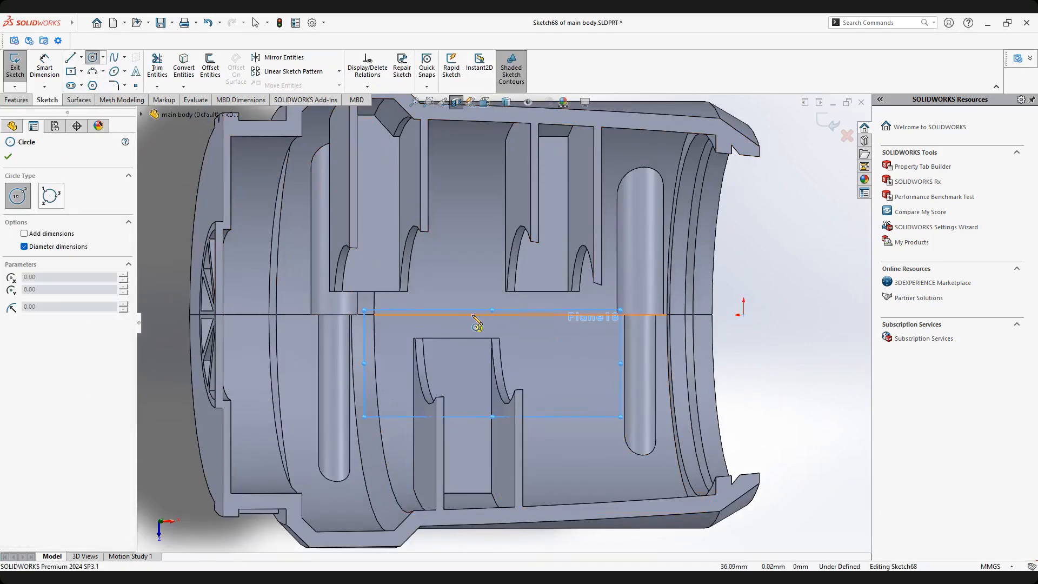
left_click(472, 315)
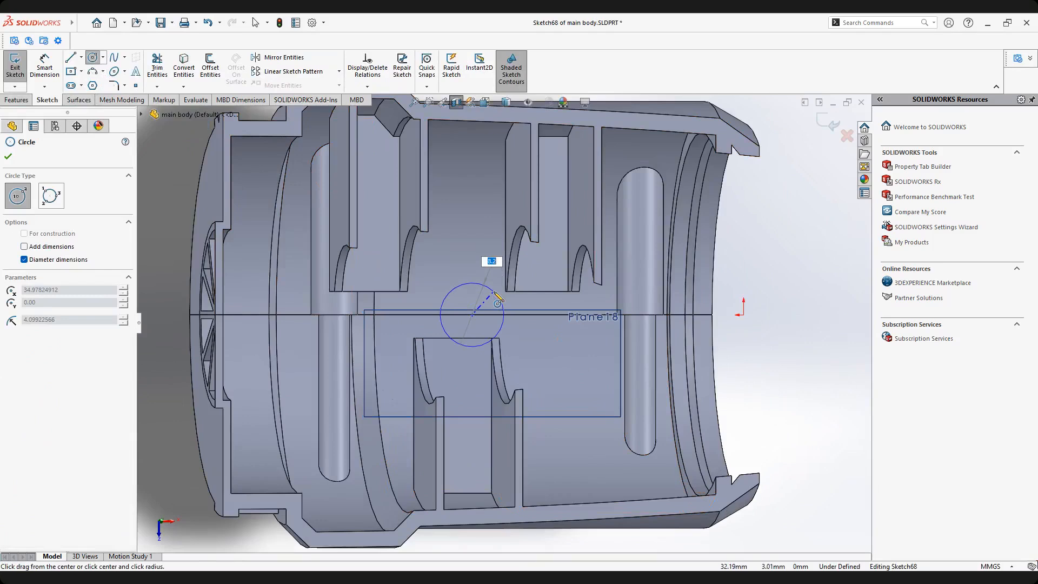
left_click(494, 293)
middle_click_drag(498, 287, 456, 277)
scroll(452, 274, "down", 1)
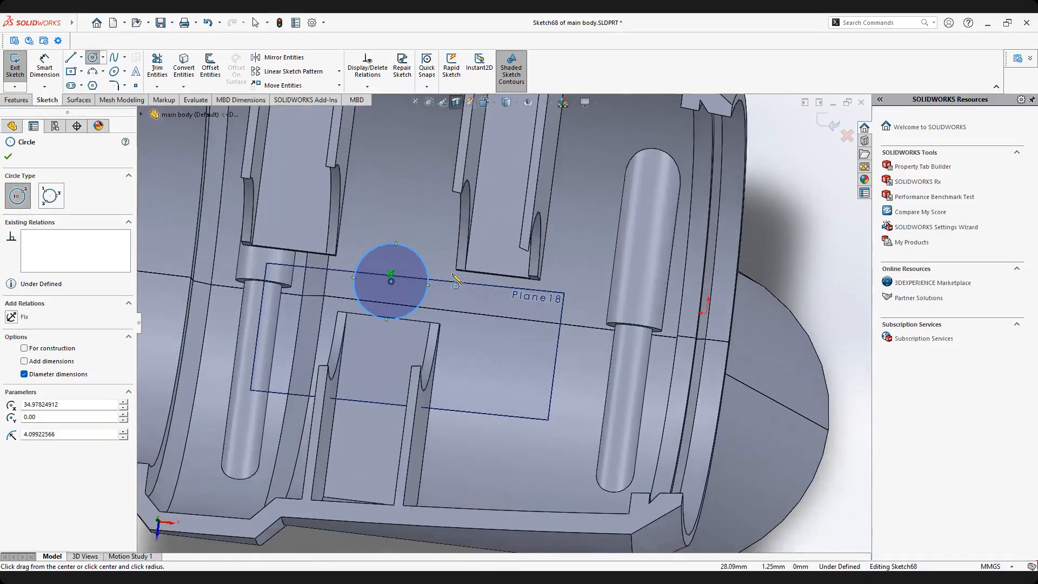
View the sketch plane head-on from inside the housing and move the circle's centre along the split line to about X 26.45 mm.
key("space")
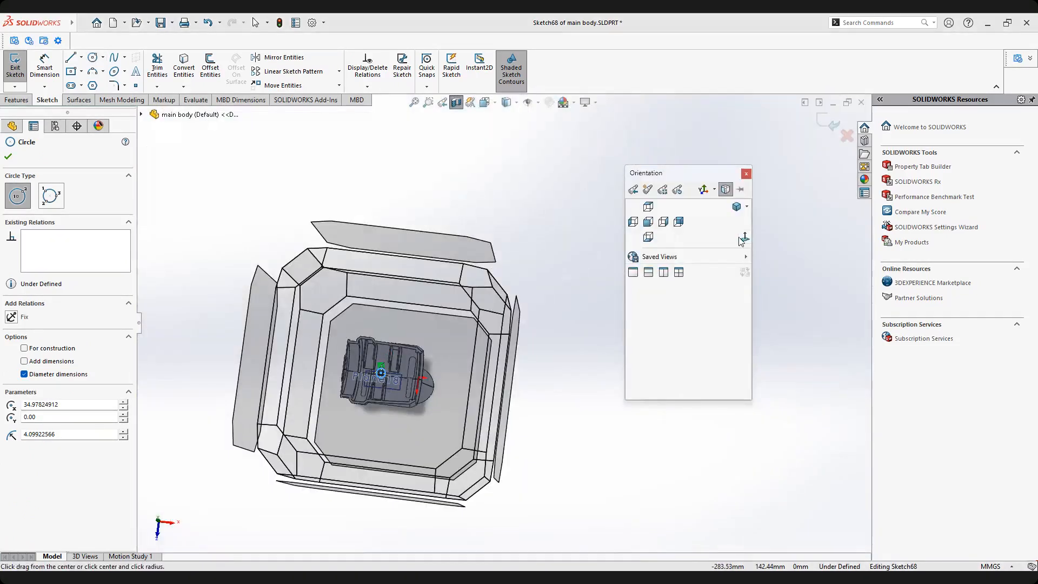
left_click(741, 239)
key("space")
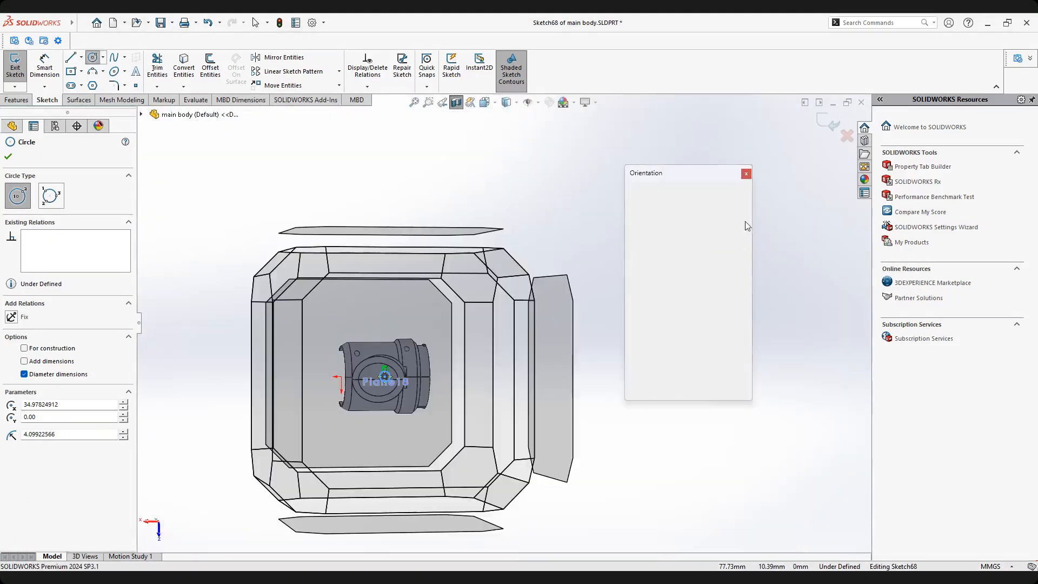
left_click(744, 238)
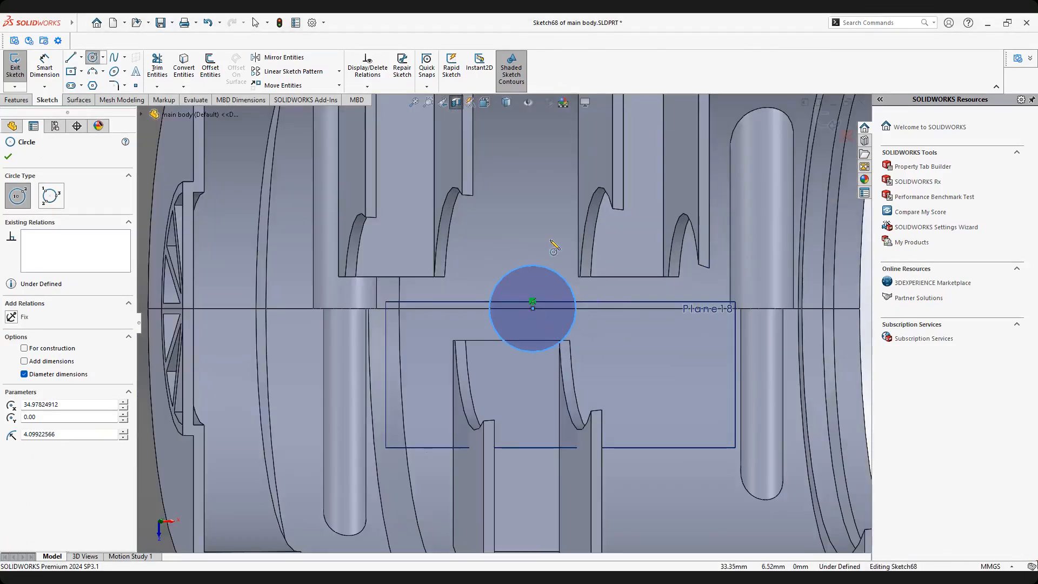
right_click(550, 239)
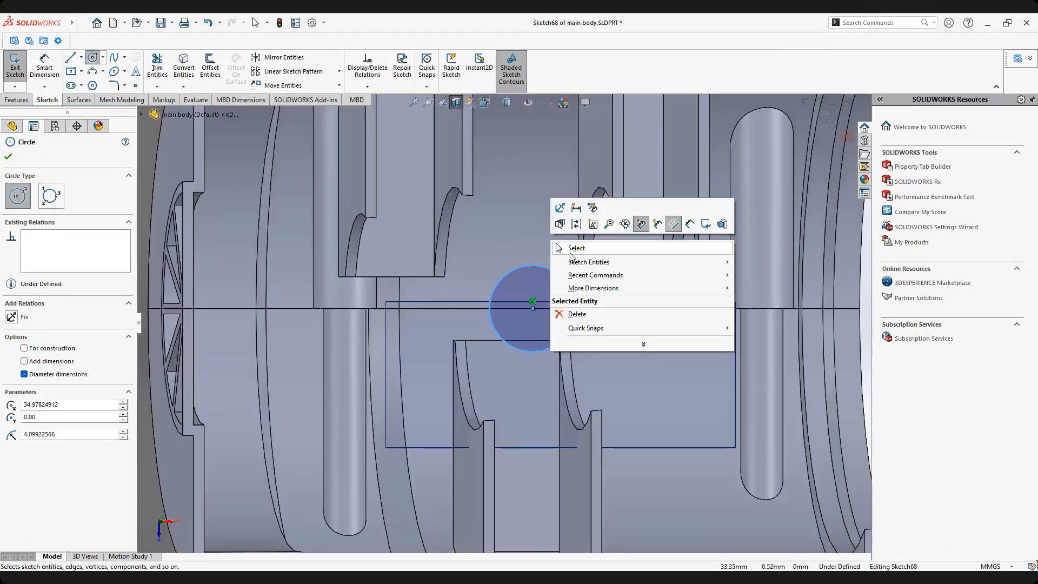
left_click(569, 248)
left_click_drag(532, 308, 622, 308)
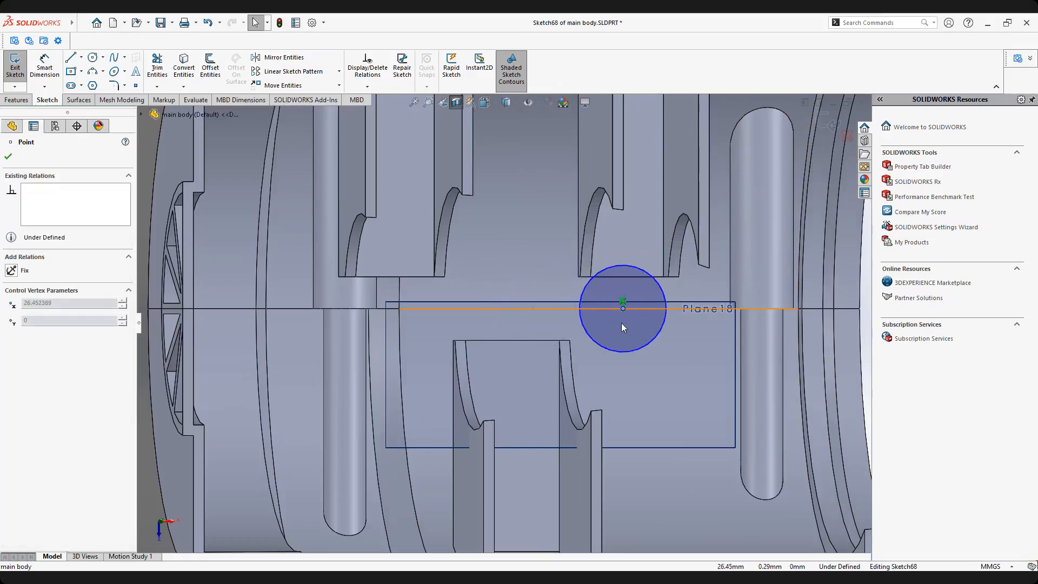
Dimension the diameter of the circle on the housing's split line and set it to 7 mm.
scroll(621, 323, "up", 3)
scroll(605, 321, "down", 2)
mouse_move(517, 310)
middle_mouse_down()
mouse_move(507, 320)
mouse_move(517, 327)
mouse_move(523, 315)
middle_mouse_up()
scroll(516, 327, "up", 3)
key("space")
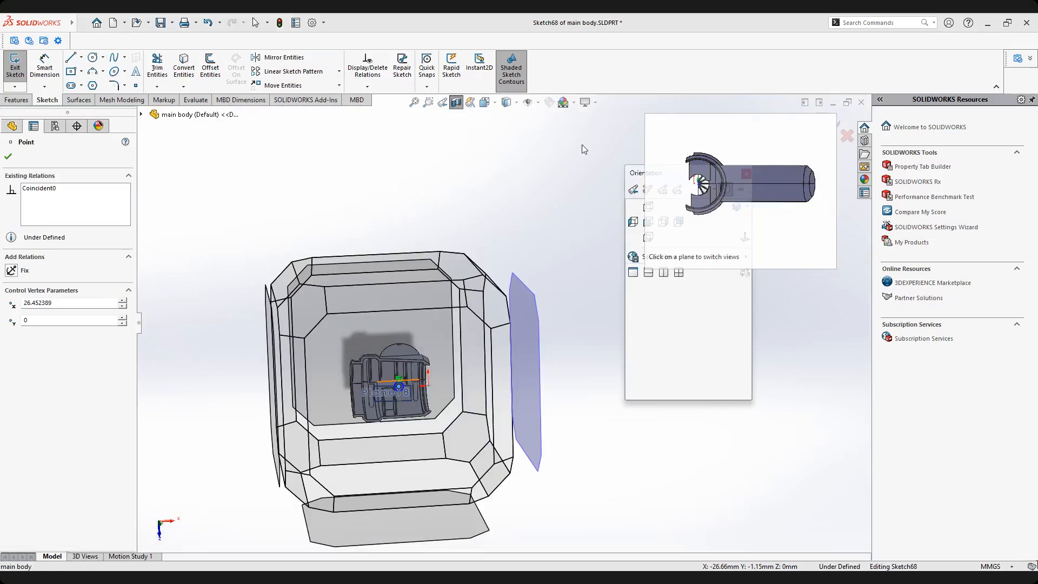
left_click(671, 190)
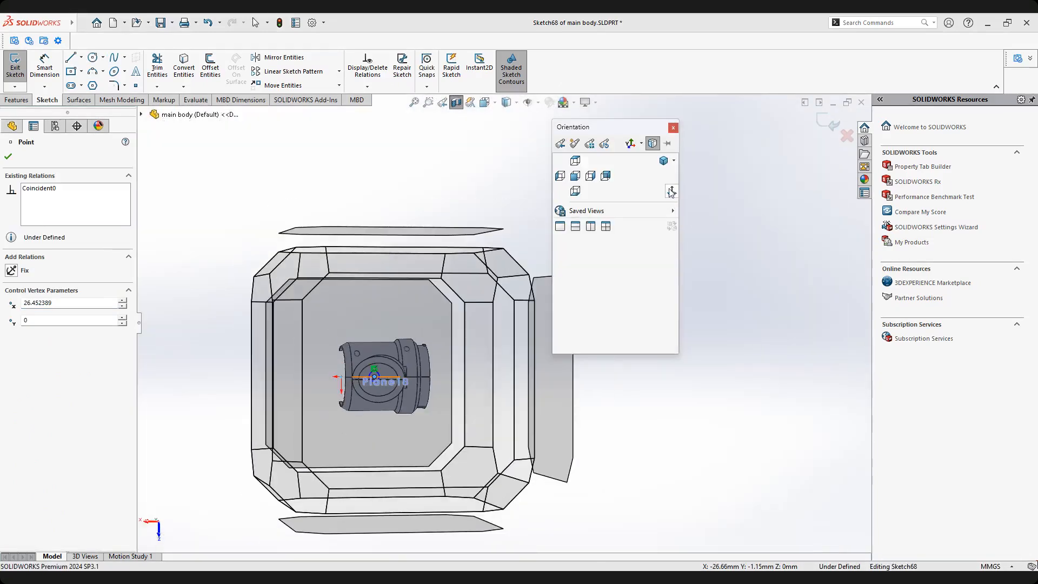
left_click(672, 191)
scroll(588, 330, "down", 1)
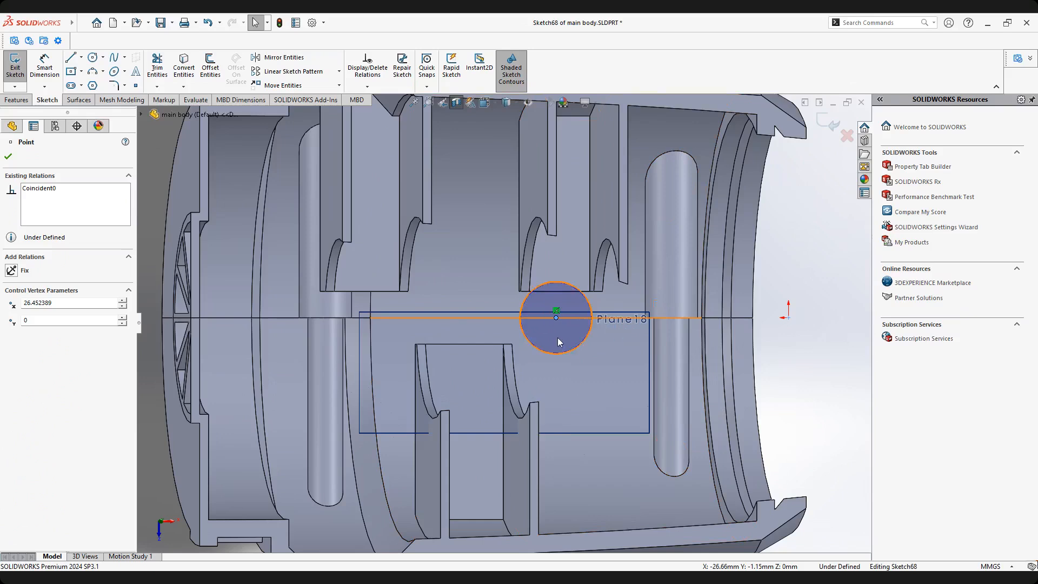
key("f")
left_click(44, 70)
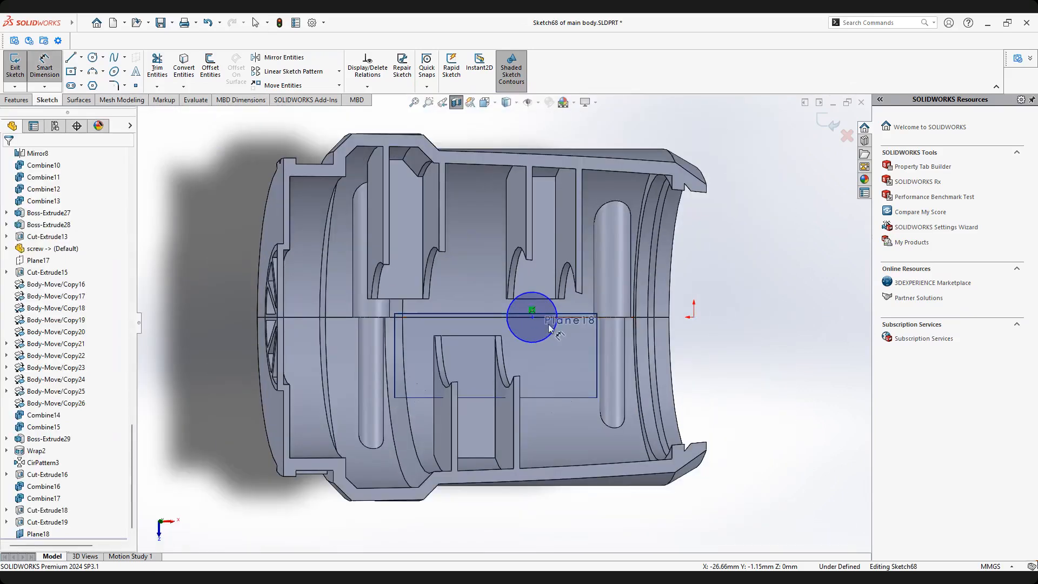
left_click(553, 338)
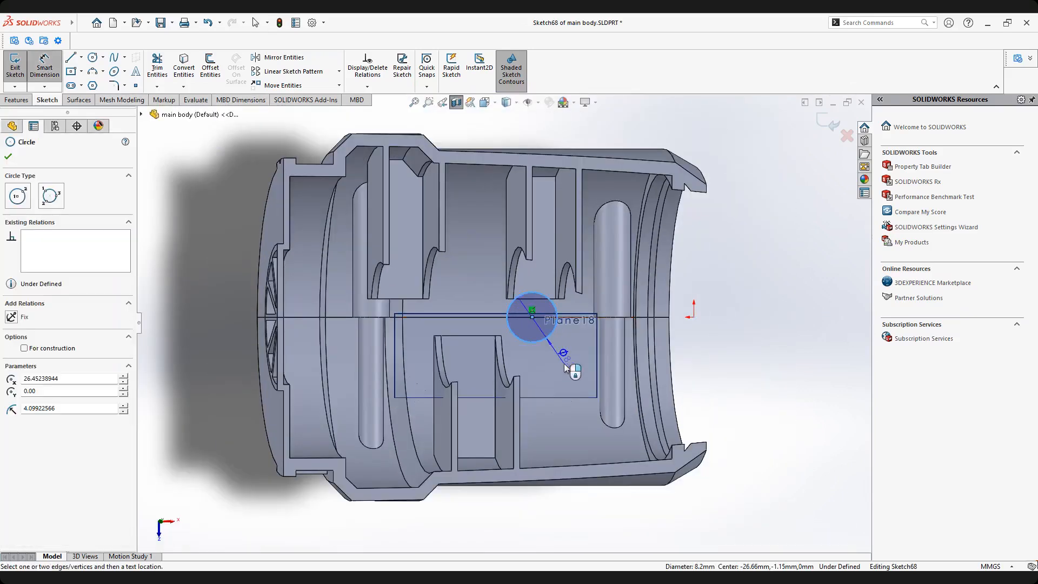
left_click(564, 366)
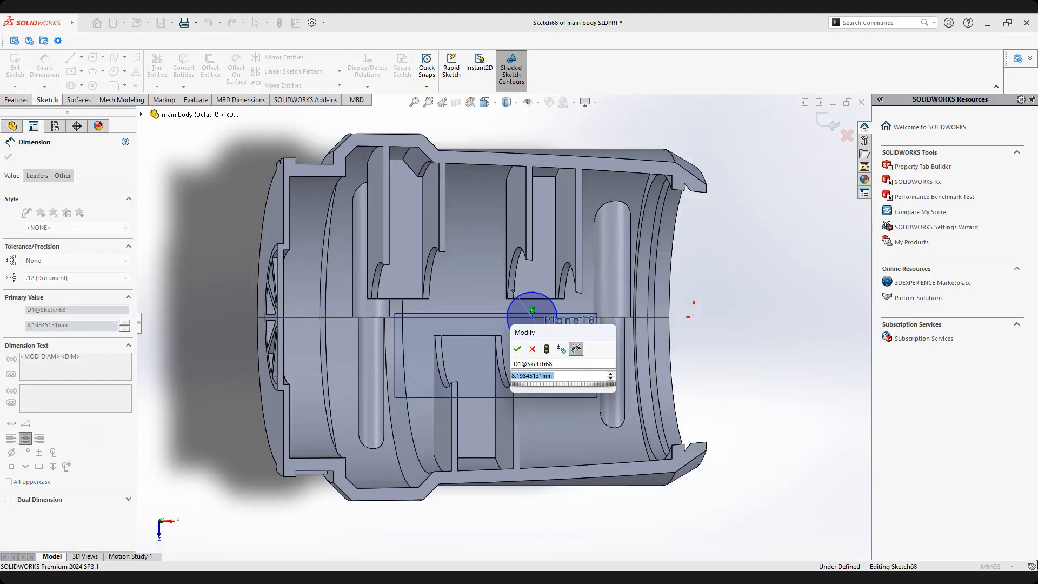
type("8")
key("Return")
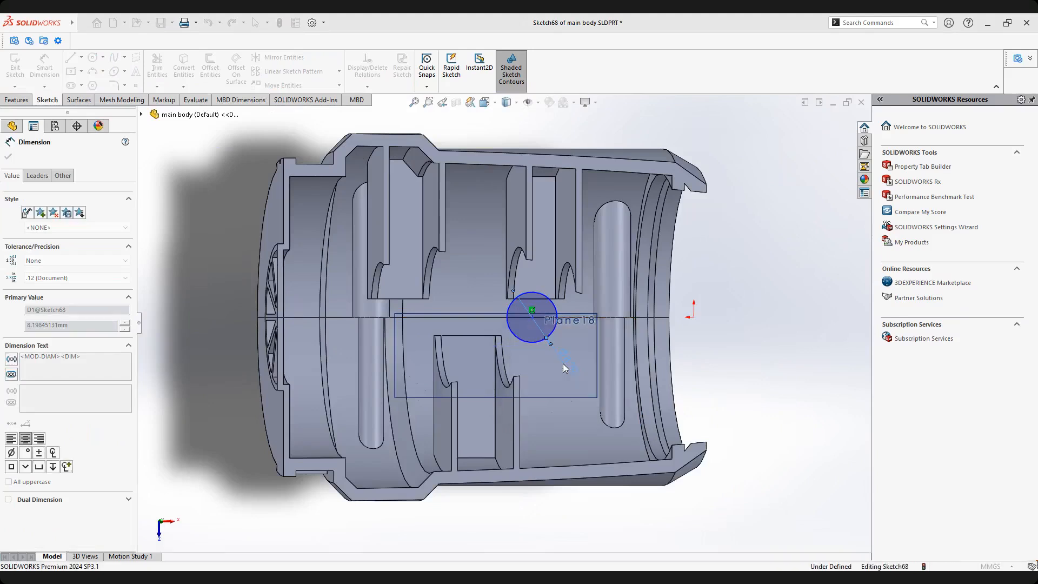
Dimension the circle's centre 25 mm from the split line's endpoint at the housing's open end.
left_click(45, 63)
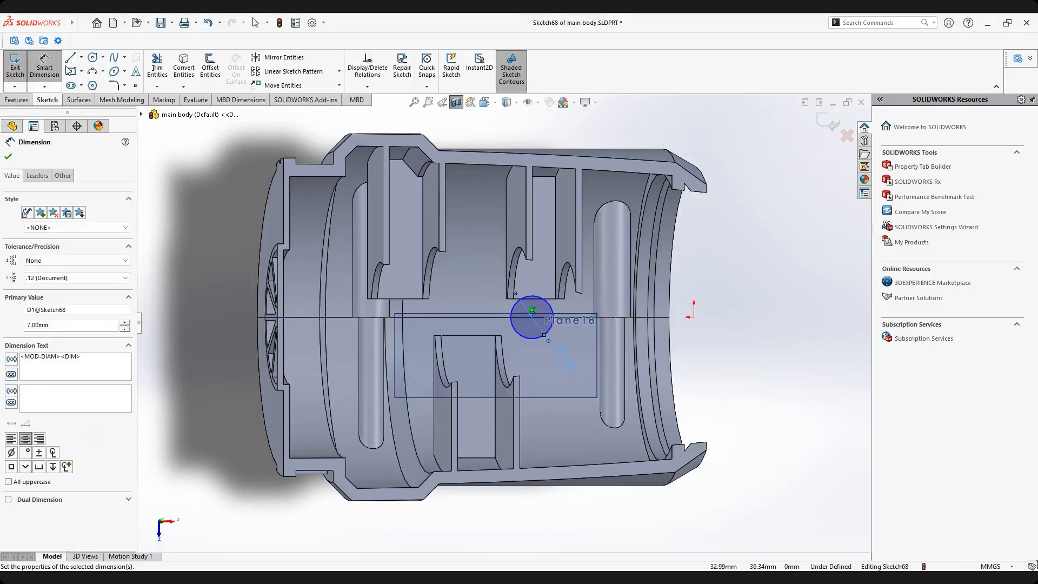
left_click(531, 318)
left_click(669, 318)
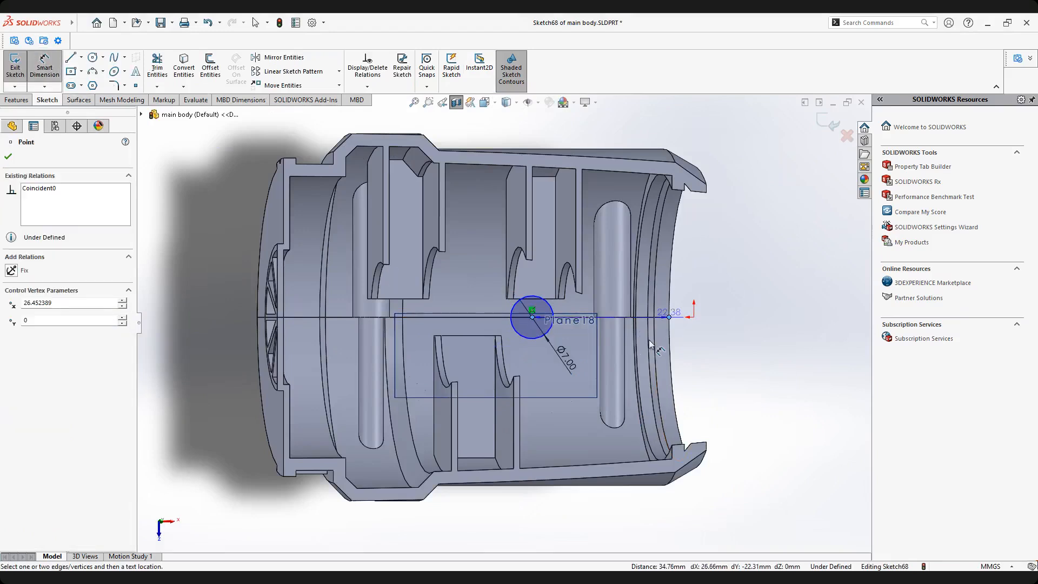
left_click(608, 397)
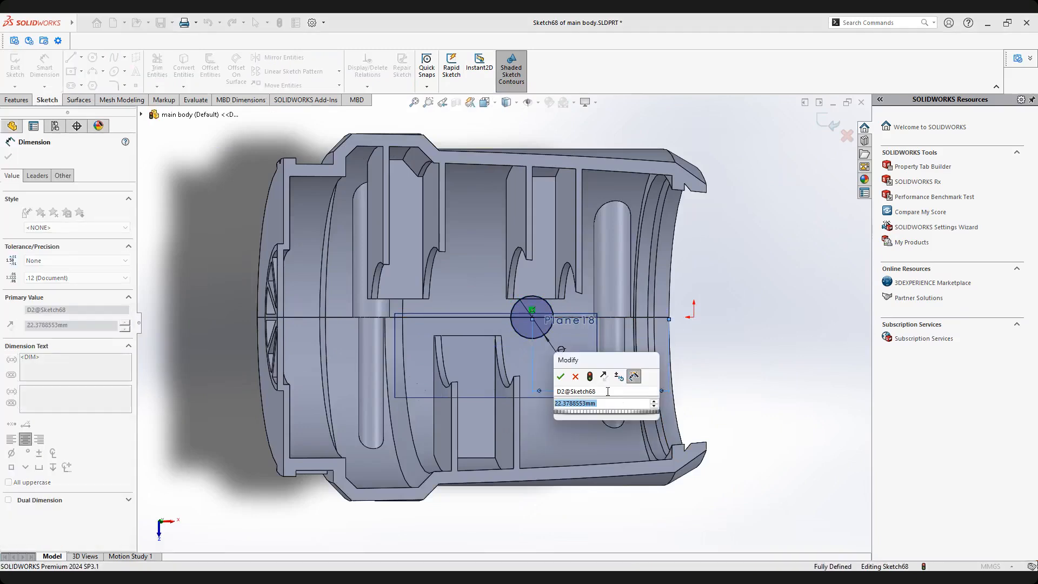
type("25")
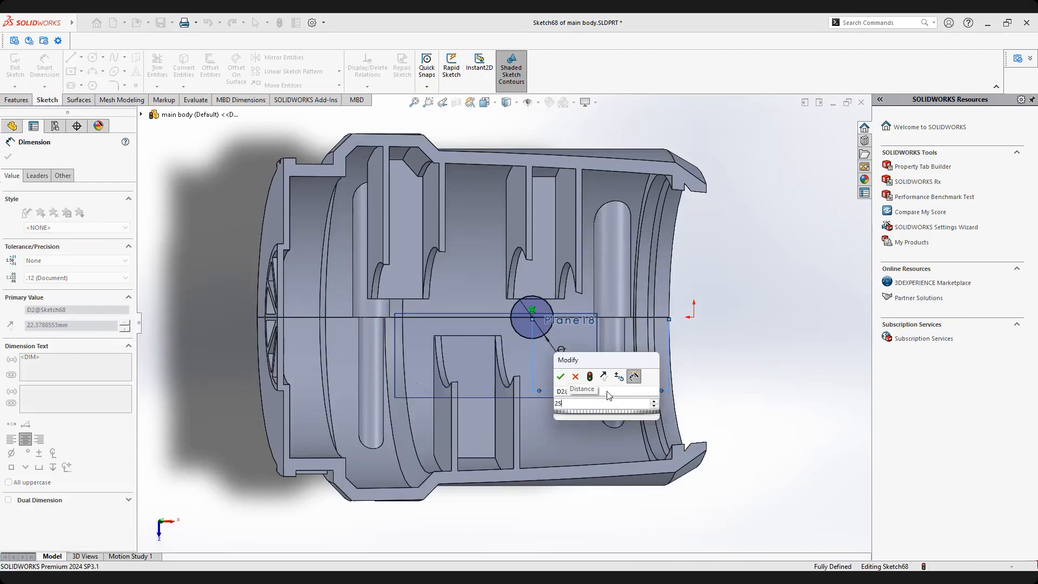
key("Return")
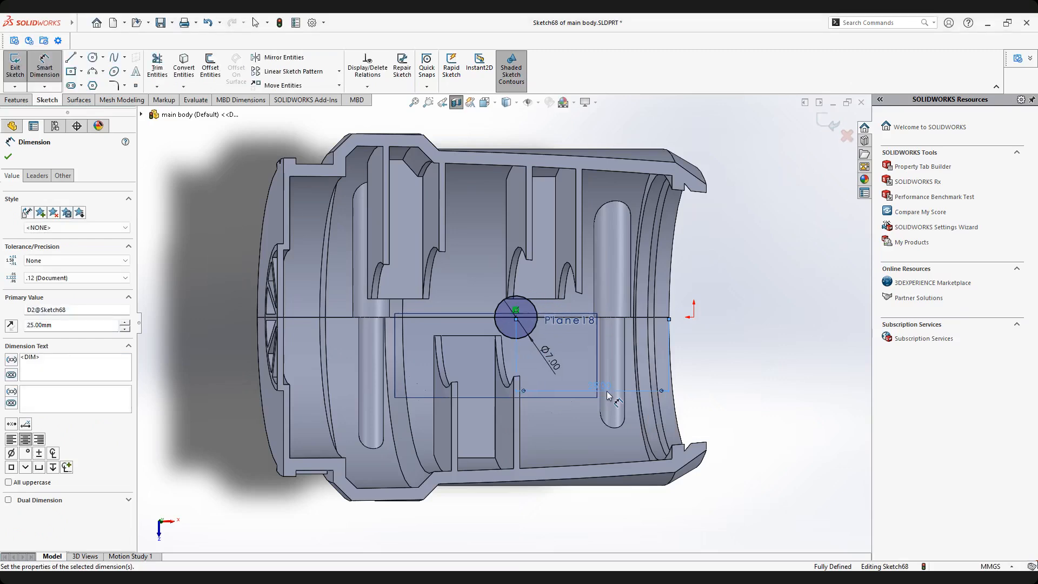
Extrude-cut the circle as a 30 mm blind cut, reversed so it runs through the housing wall towards the handle.
mouse_move(541, 346)
middle_mouse_down()
mouse_move(476, 237)
mouse_move(485, 245)
mouse_move(470, 238)
middle_mouse_up()
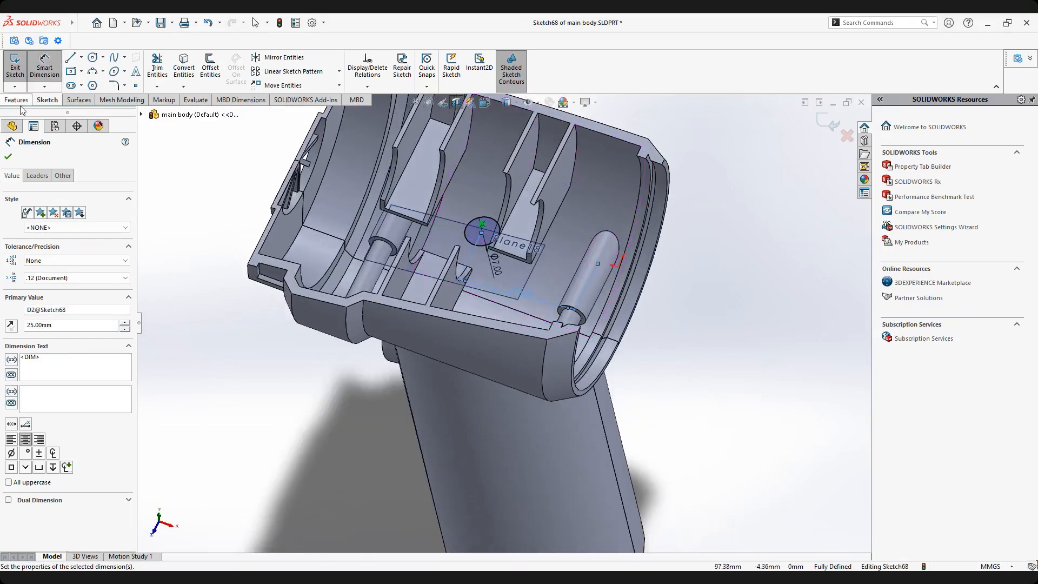
middle_click_drag(409, 184, 424, 242)
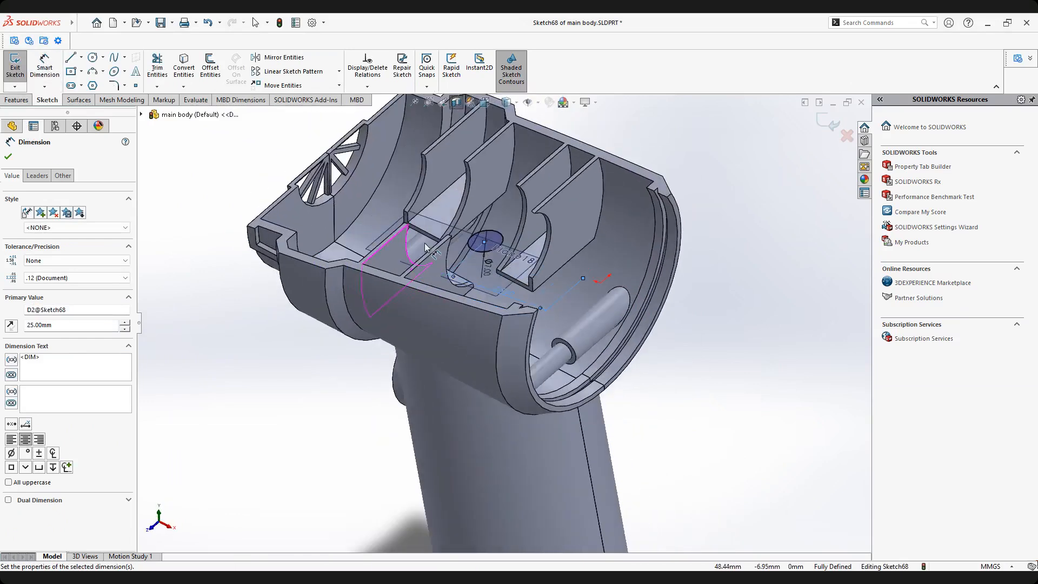
scroll(424, 242, "down", 1)
scroll(445, 242, "up", 5)
scroll(448, 245, "down", 2)
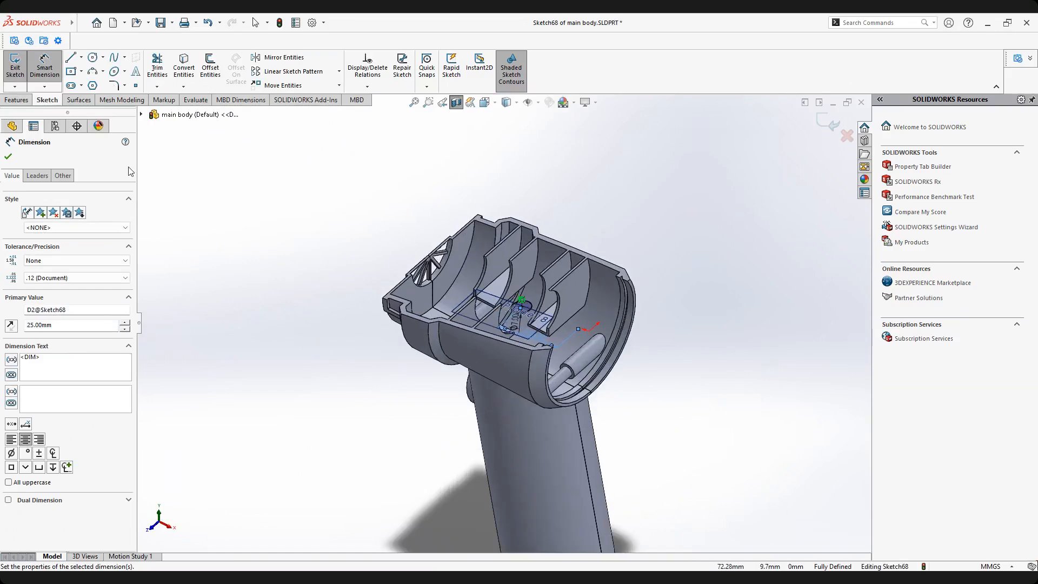
left_click(17, 99)
left_click(164, 71)
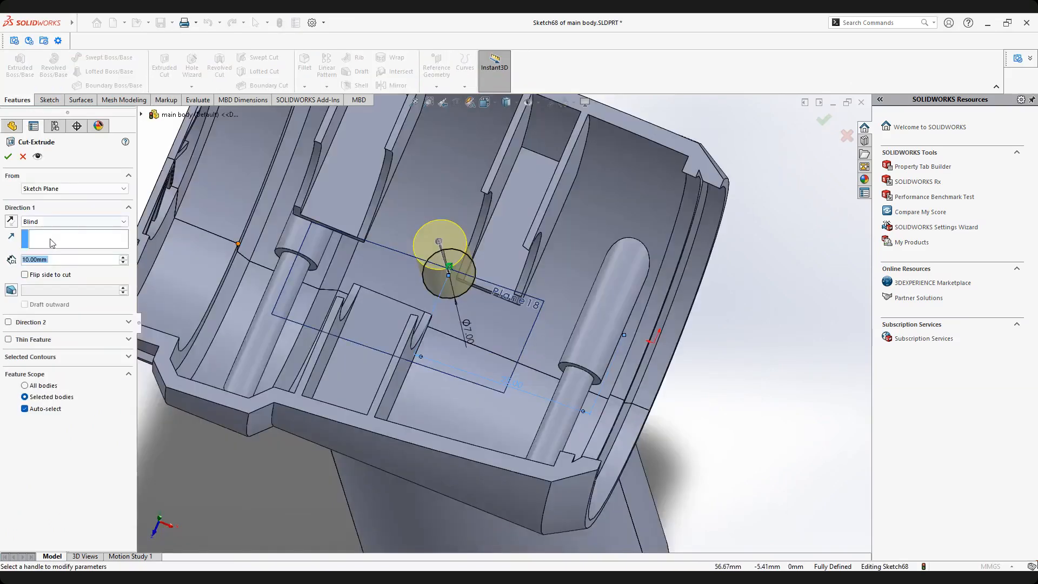
left_click(9, 223)
middle_click_drag(377, 355, 270, 241)
scroll(451, 363, "up", 2)
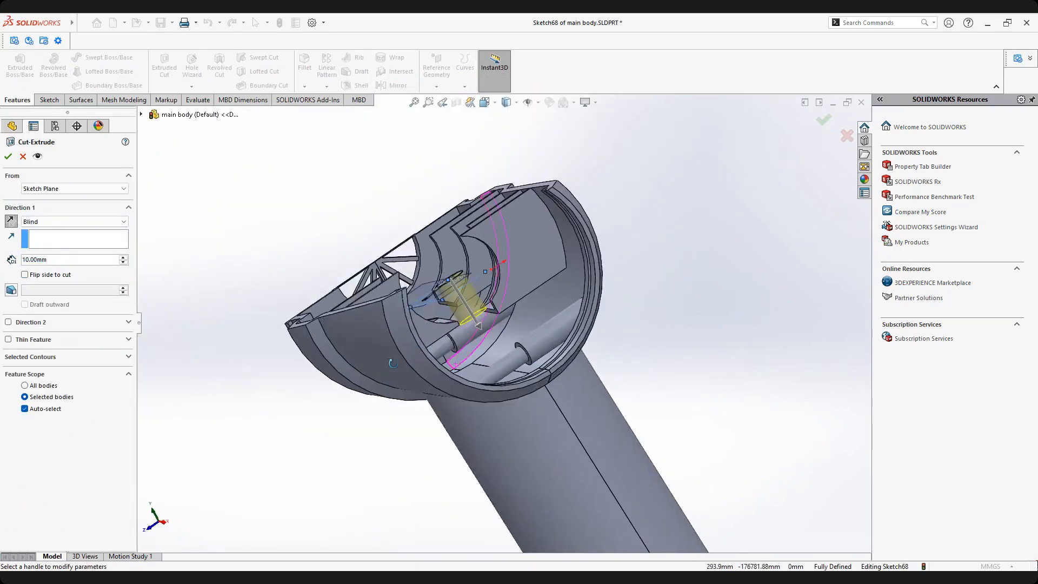
middle_click_drag(393, 361, 385, 338)
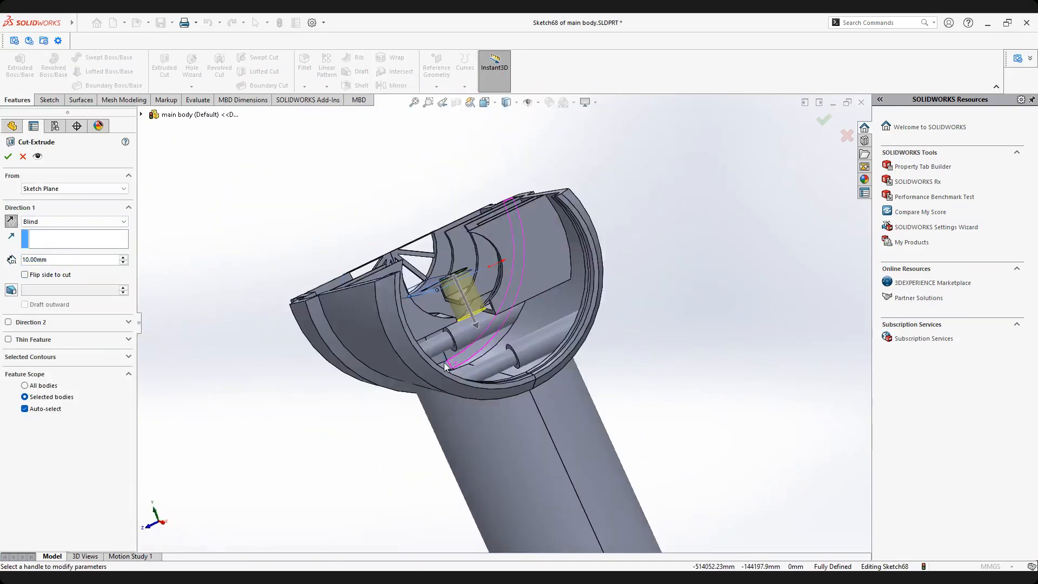
left_click(123, 258)
left_click(123, 258)
middle_click_drag(450, 357, 523, 438)
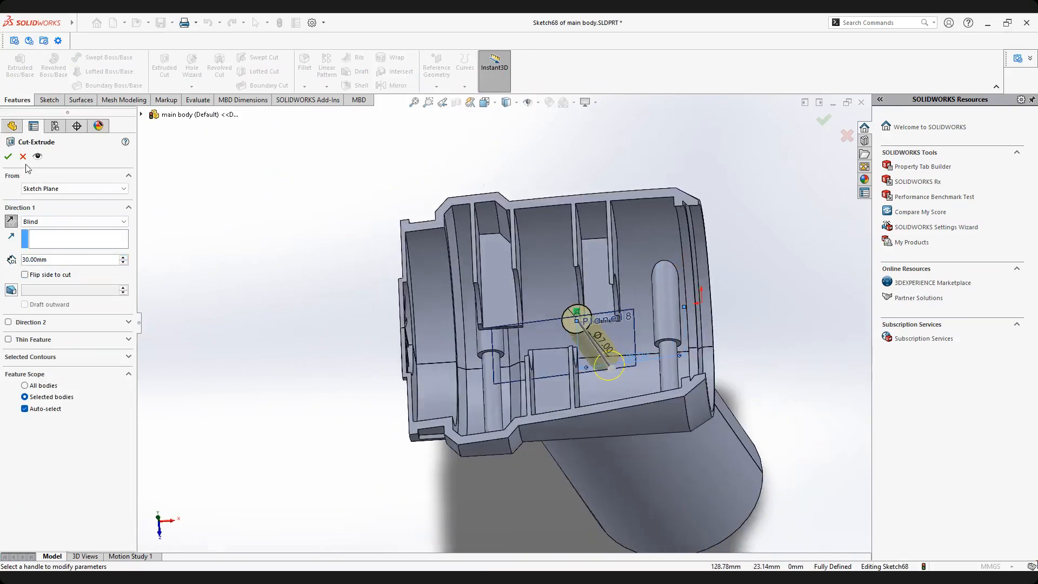
left_click(7, 158)
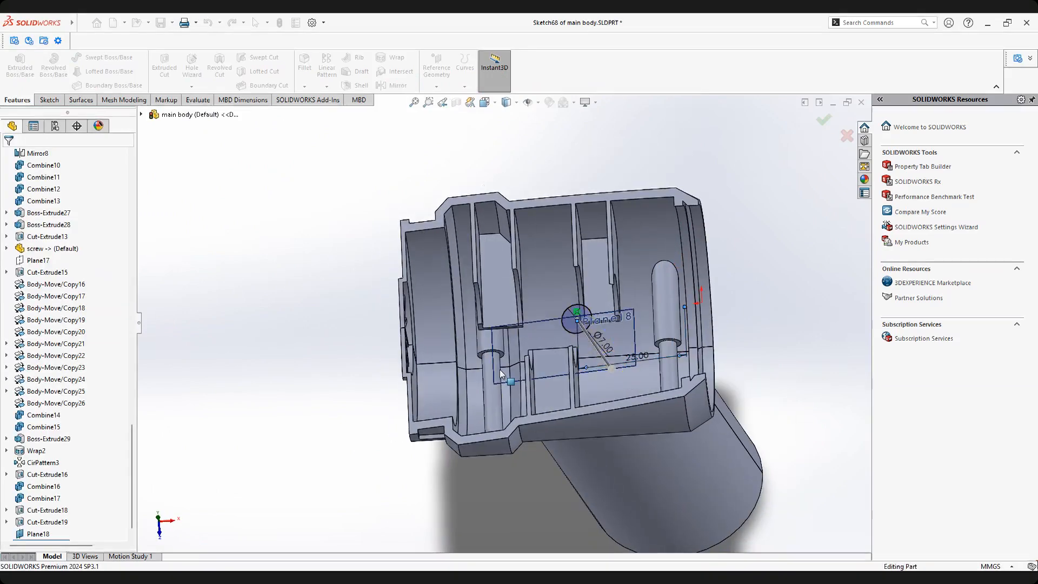
Inspect the new hole through the unsectioned housing's open end, and isolate one body half briefly to check its interior.
middle_click_drag(560, 348, 534, 365)
scroll(560, 367, "down", 5)
scroll(560, 367, "up", 5)
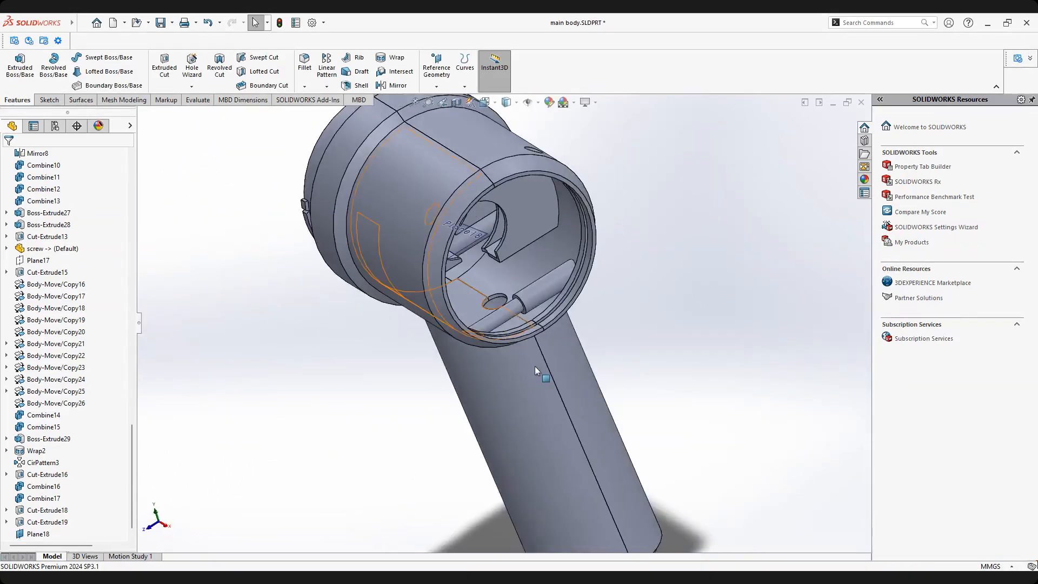
left_click(568, 355)
right_click(568, 355)
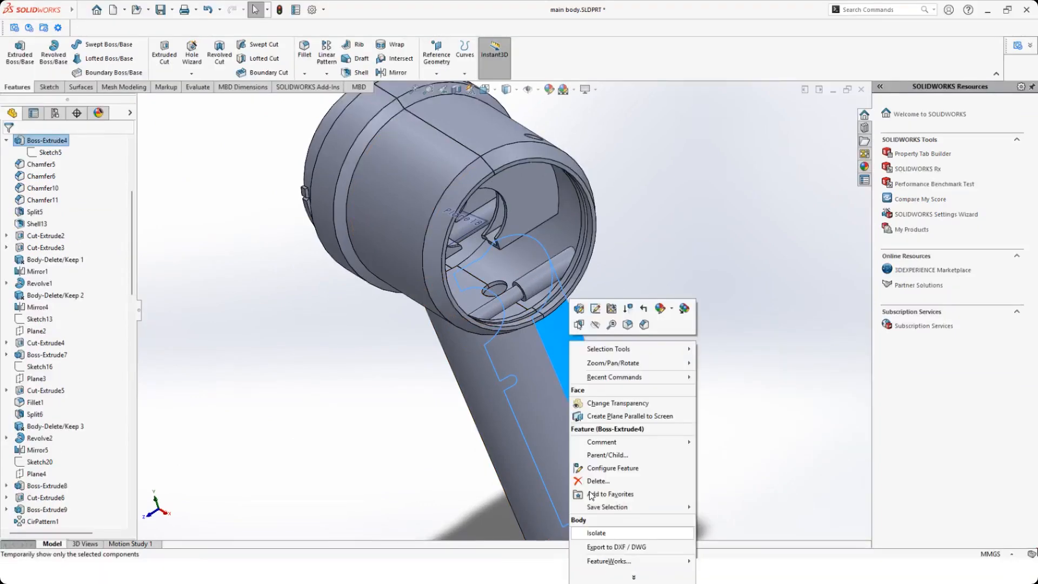
left_click(596, 532)
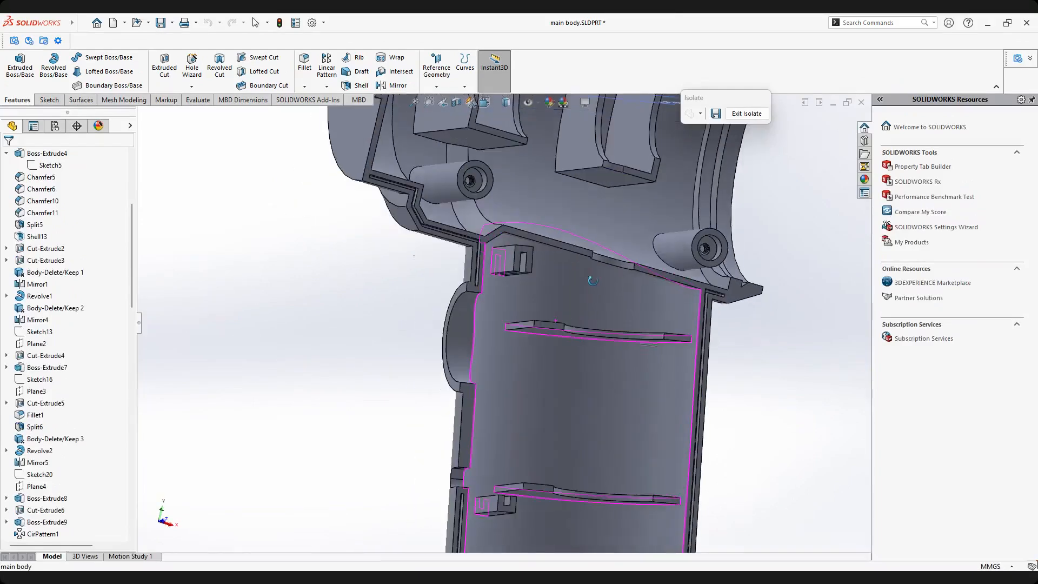
middle_click_drag(598, 277, 546, 346)
left_click(745, 114)
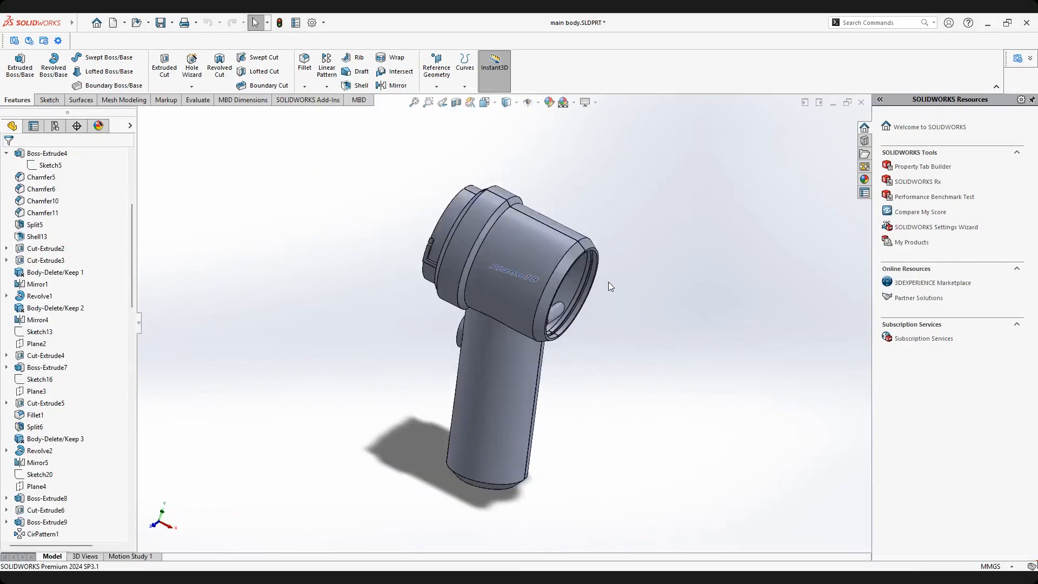
Isolate the opposite half of the main body and hide Plane18.
middle_click_drag(608, 281, 497, 394)
right_click(497, 394)
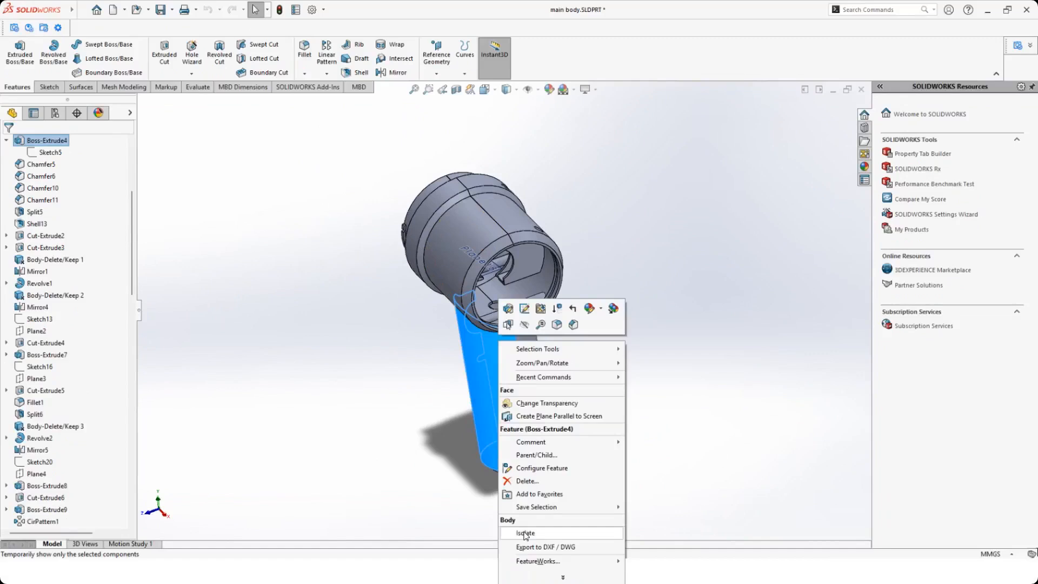
left_click(524, 532)
middle_click_drag(496, 326, 446, 378)
scroll(537, 303, "down", 2)
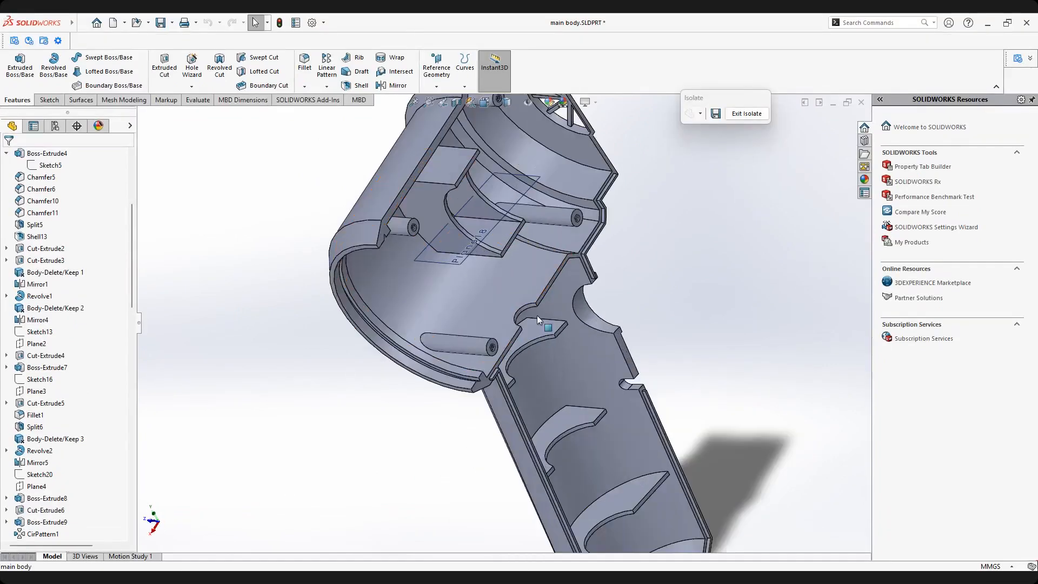
middle_click_drag(537, 315, 550, 211)
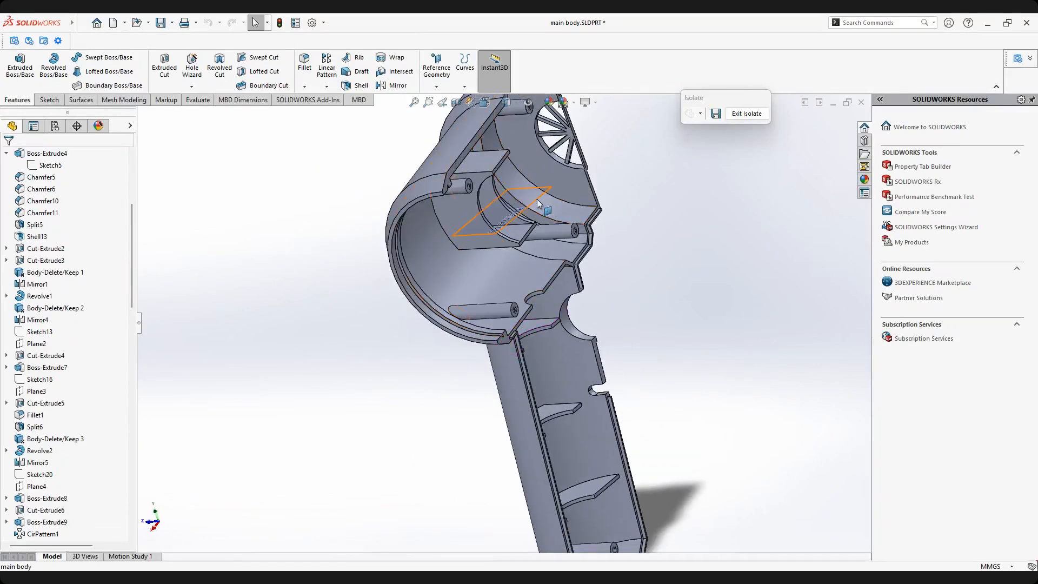
left_click(537, 199)
Examine the isolated half's ribs and screw bosses, and exit isolation to show the complete body.
scroll(488, 339, "up", 2)
middle_click_drag(488, 339, 527, 312)
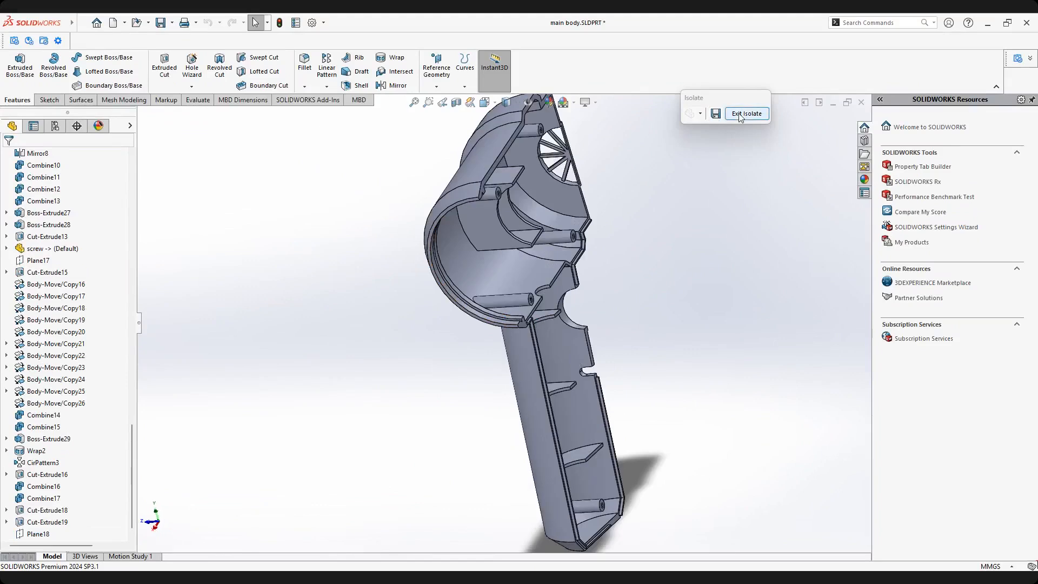
middle_click_drag(620, 263, 581, 272)
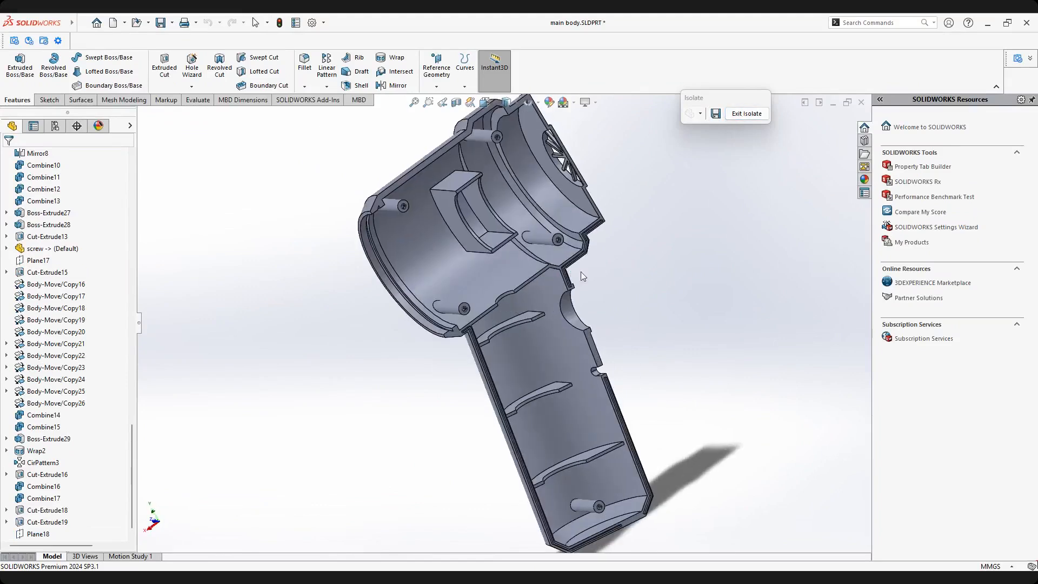
left_click(747, 113)
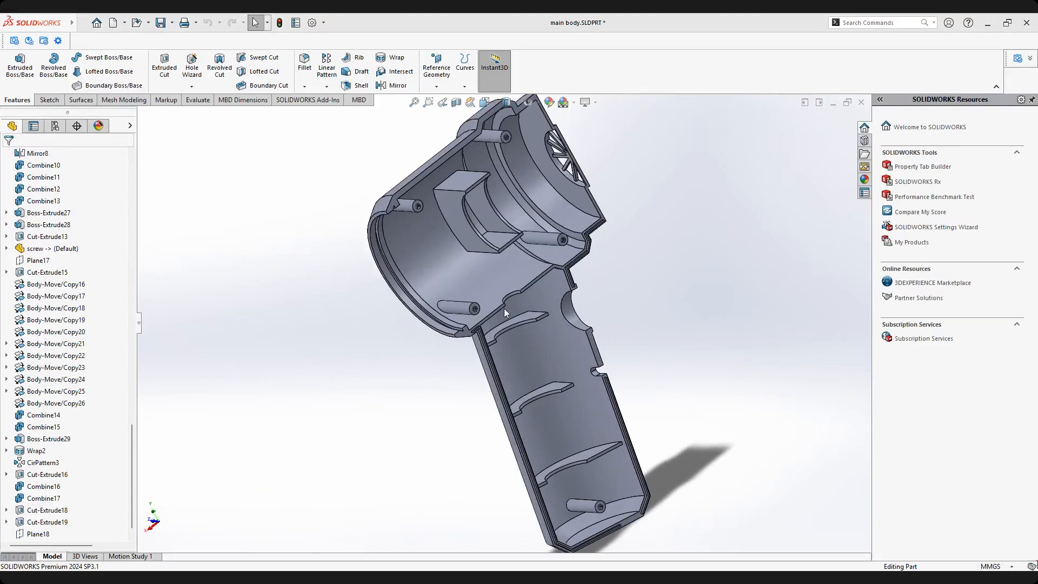
Isolate the other body half again and examine the cut between housing and handle, the ribs and the screw bosses.
middle_click_drag(495, 342, 621, 348)
scroll(519, 365, "down", 3)
left_click(621, 351)
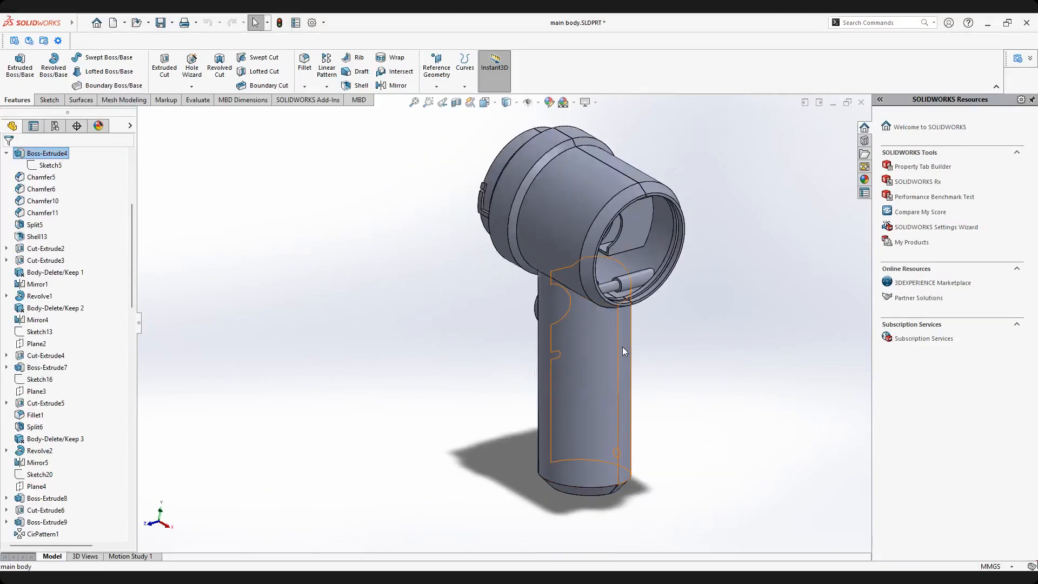
right_click(621, 346)
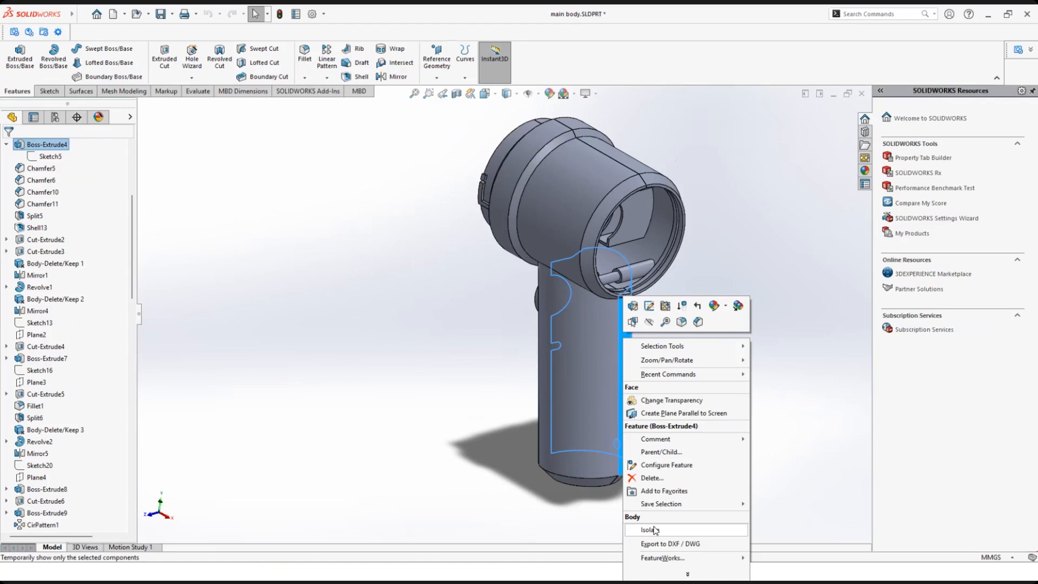
left_click(653, 530)
middle_click_drag(621, 329, 689, 296)
middle_click_drag(634, 270, 537, 340)
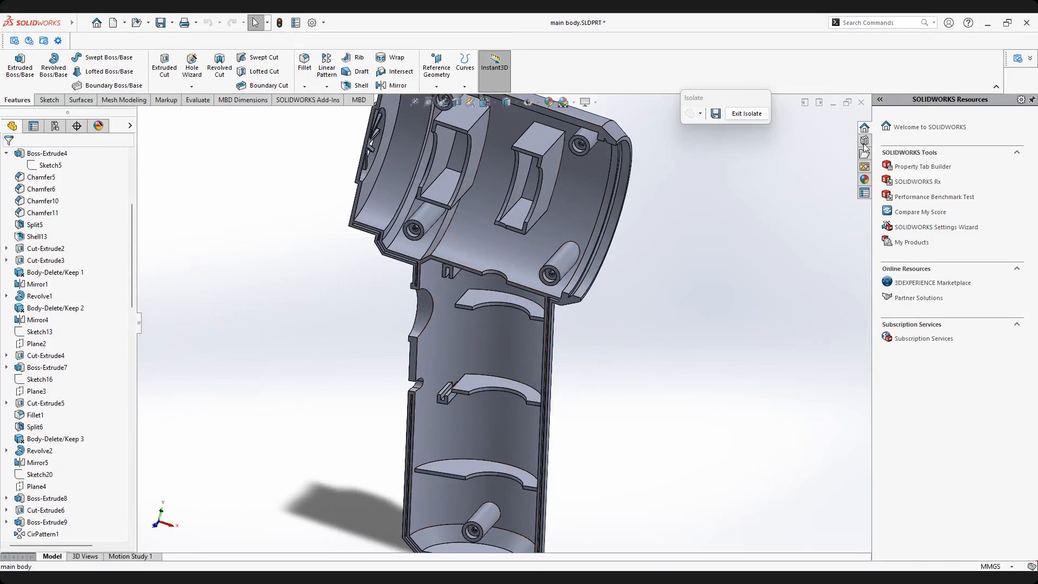
scroll(491, 317, "up", 3)
mouse_move(491, 317)
middle_mouse_down()
mouse_move(468, 324)
mouse_move(495, 330)
middle_mouse_up()
scroll(508, 300, "down", 4)
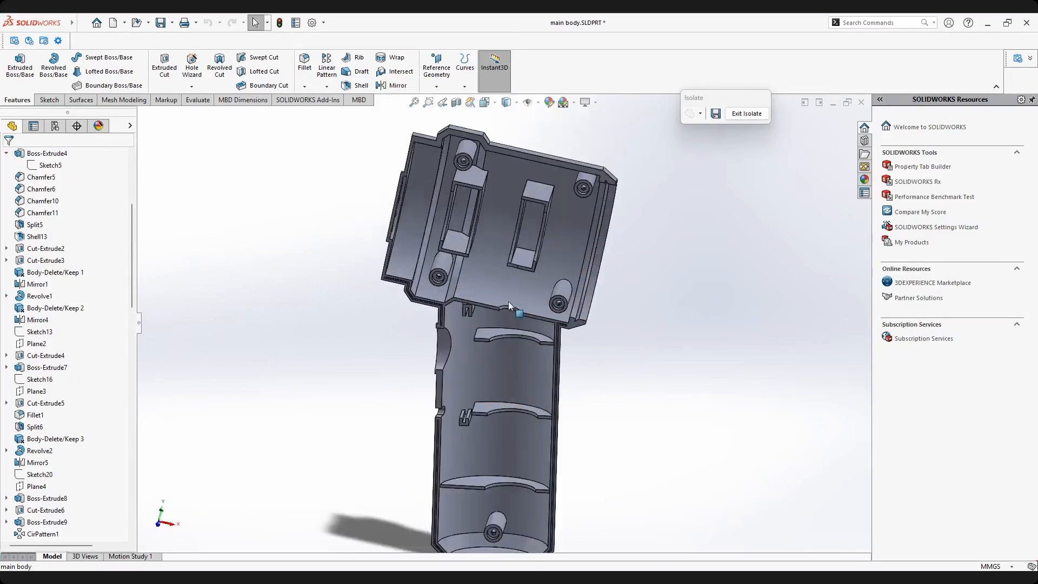
middle_click_drag(476, 292, 502, 317)
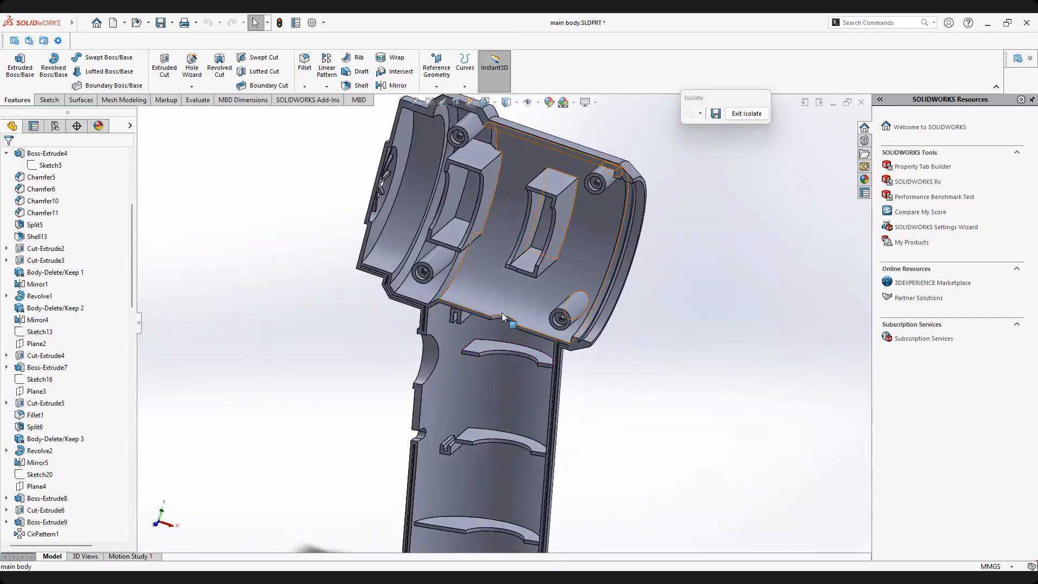
Exit isolation to show the complete main body, and save the part.
left_click(751, 114)
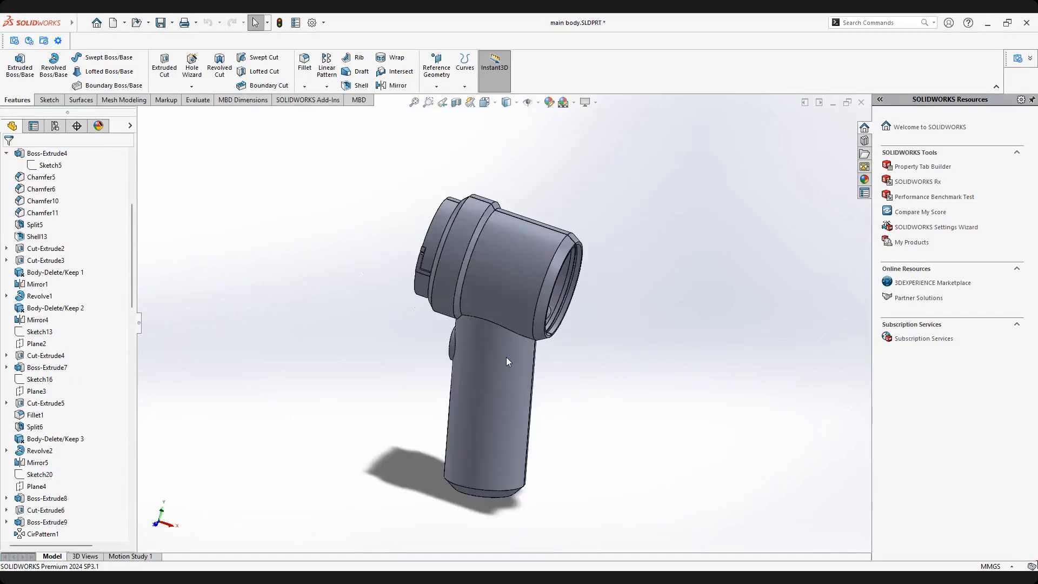
scroll(506, 356, "down", 1)
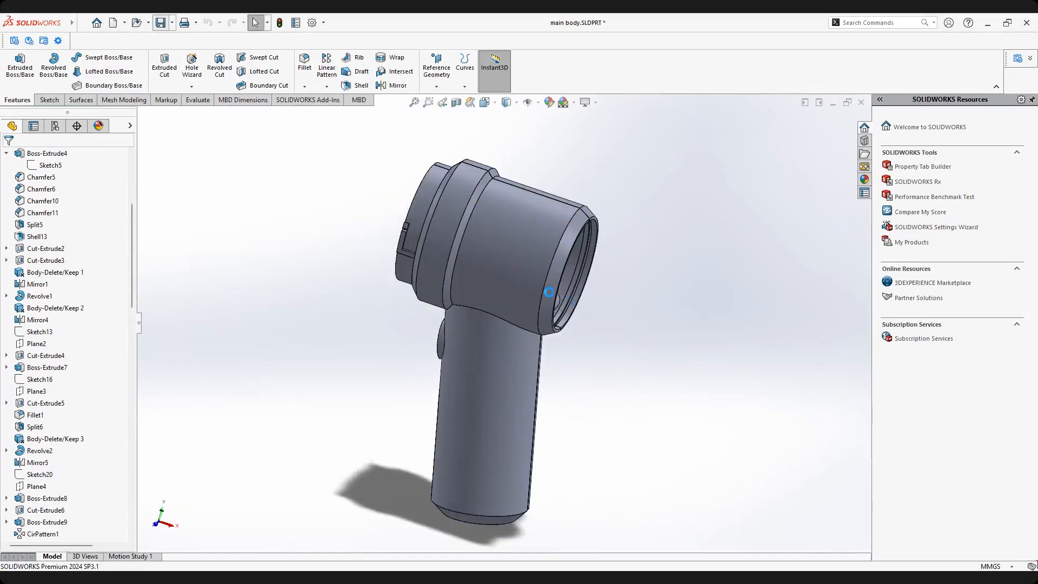
key("ctrl+s")
scroll(534, 312, "up", 2)
scroll(532, 313, "down", 3)
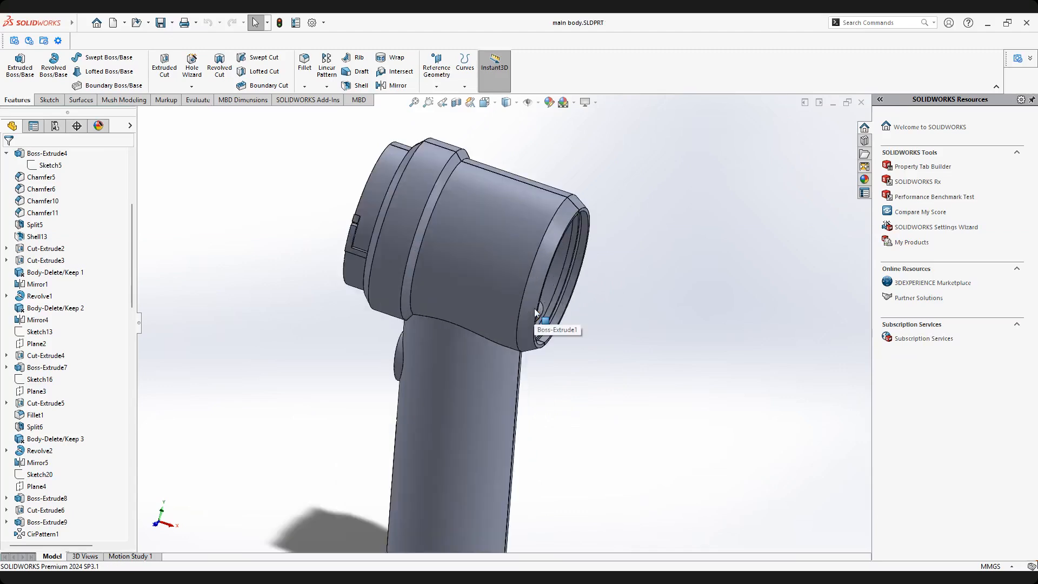
scroll(531, 313, "up", 2)
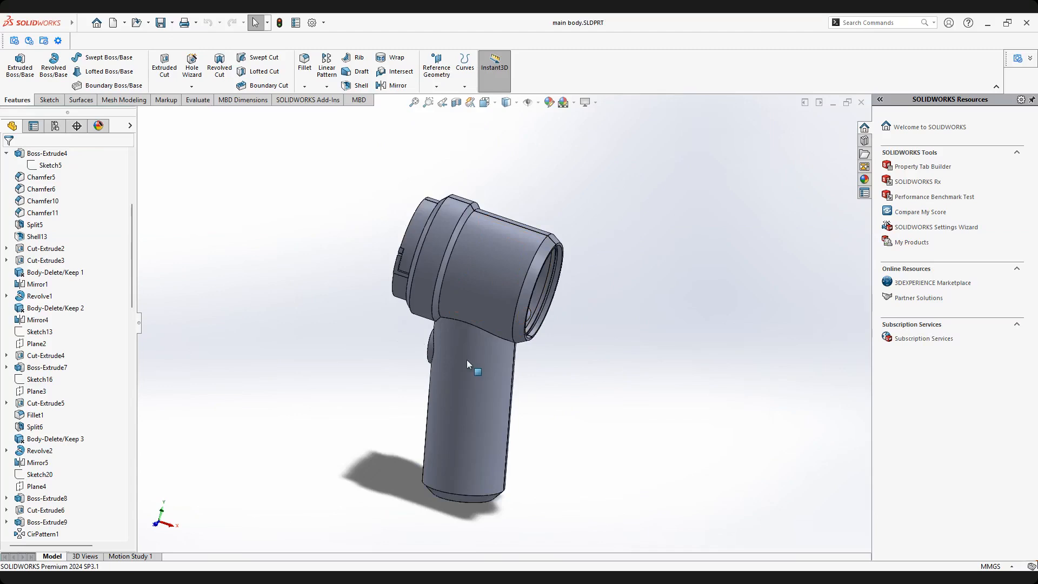
left_click_drag(132, 257, 135, 177)
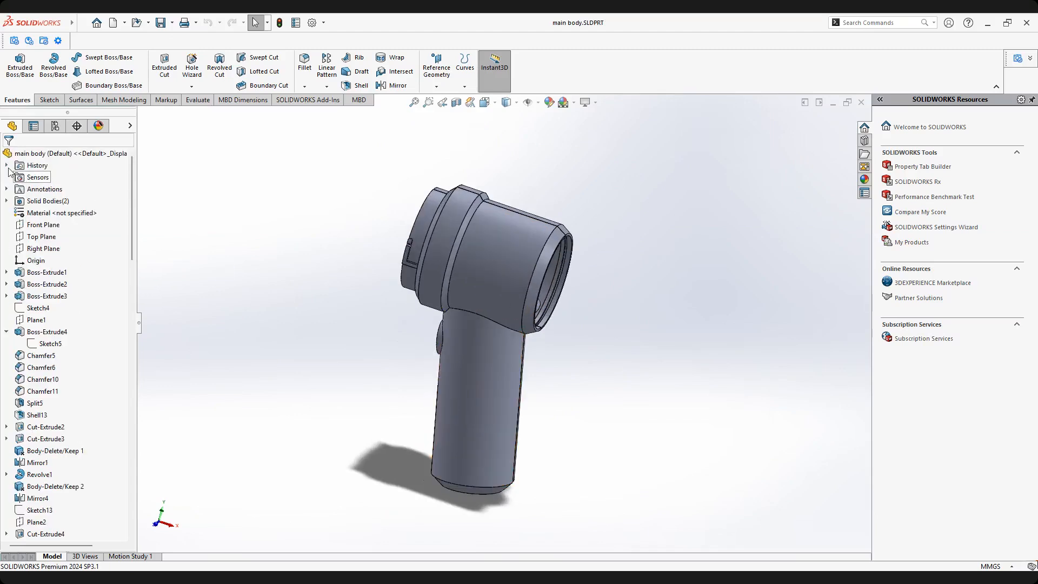
mouse_move(130, 168)
left_mouse_down()
mouse_move(132, 250)
mouse_move(129, 160)
left_mouse_up()
left_click(7, 165)
left_click(7, 166)
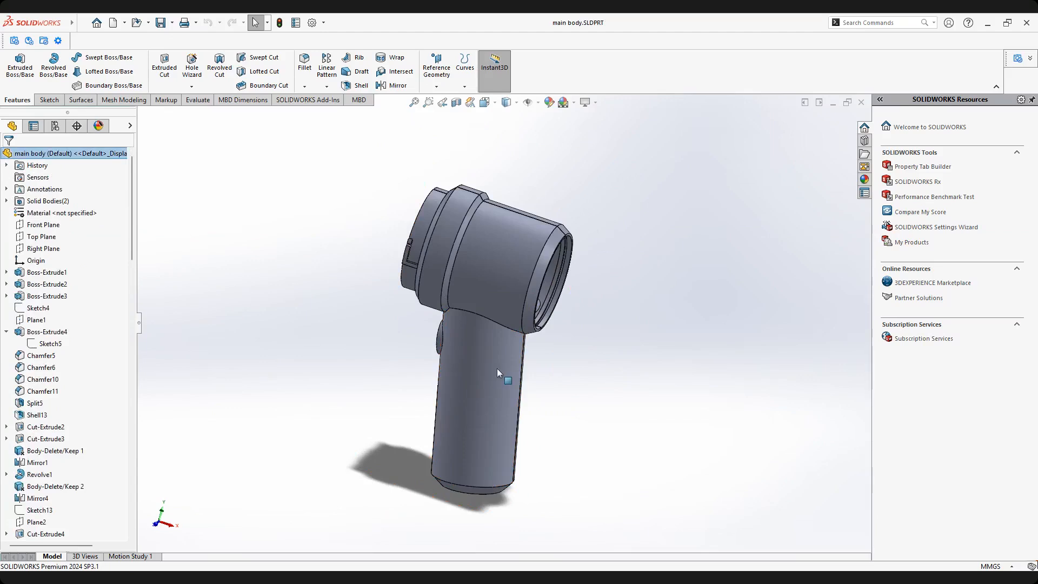
scroll(522, 311, "up", 3)
scroll(441, 391, "down", 3)
scroll(481, 367, "up", 3)
scroll(571, 249, "down", 4)
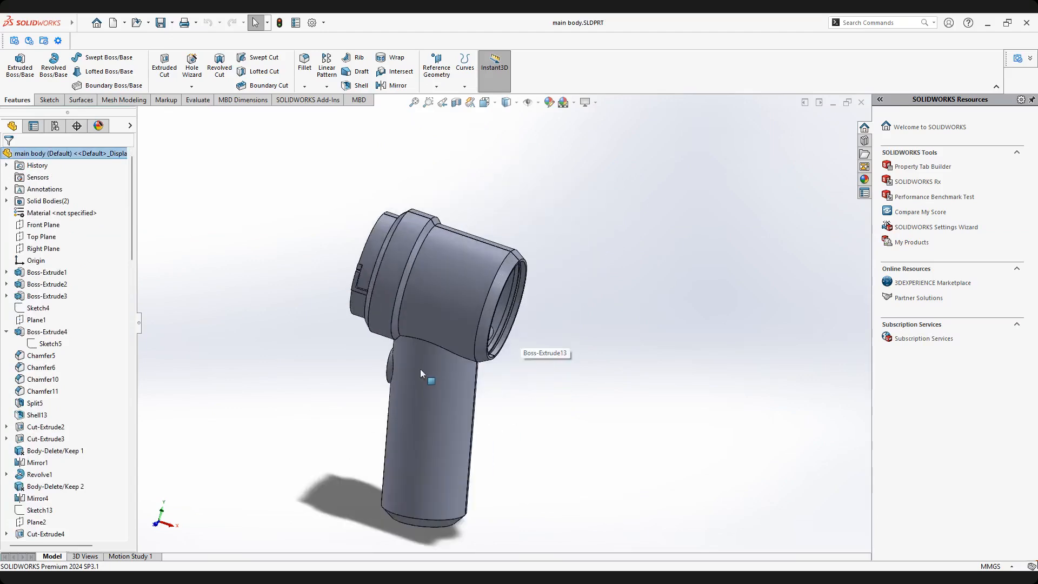
scroll(420, 369, "down", 2)
scroll(673, 283, "up", 2)
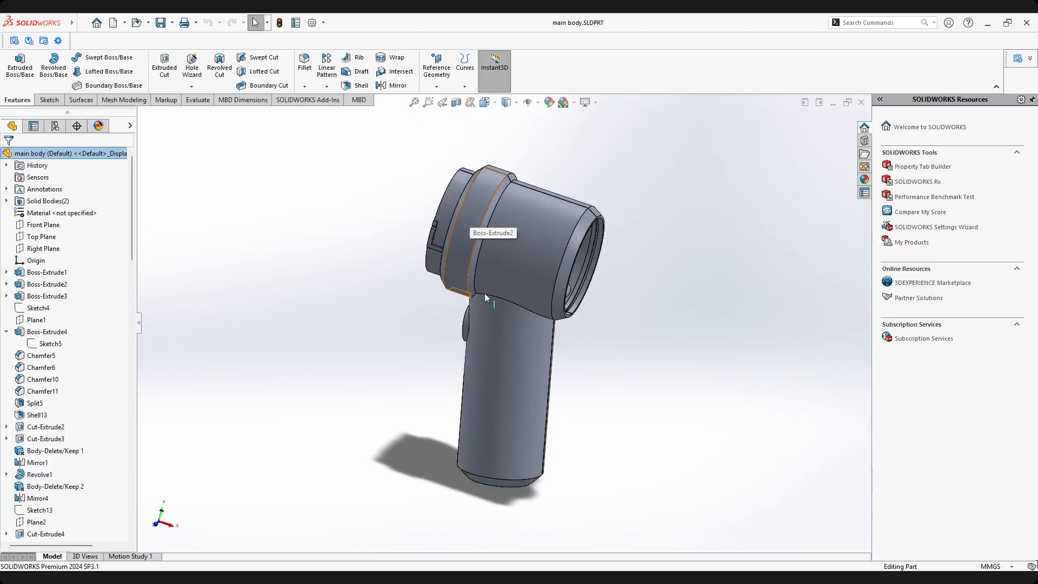
middle_click_drag(625, 323, 613, 335)
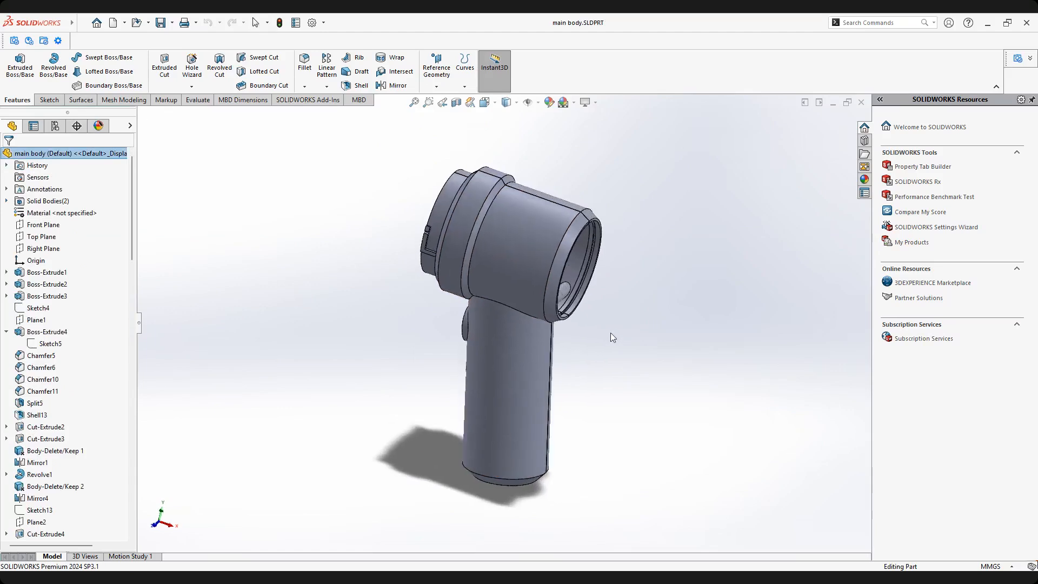
Expand the solid bodies folder and highlight the listed bodies to identify the housing halves.
left_click(146, 23)
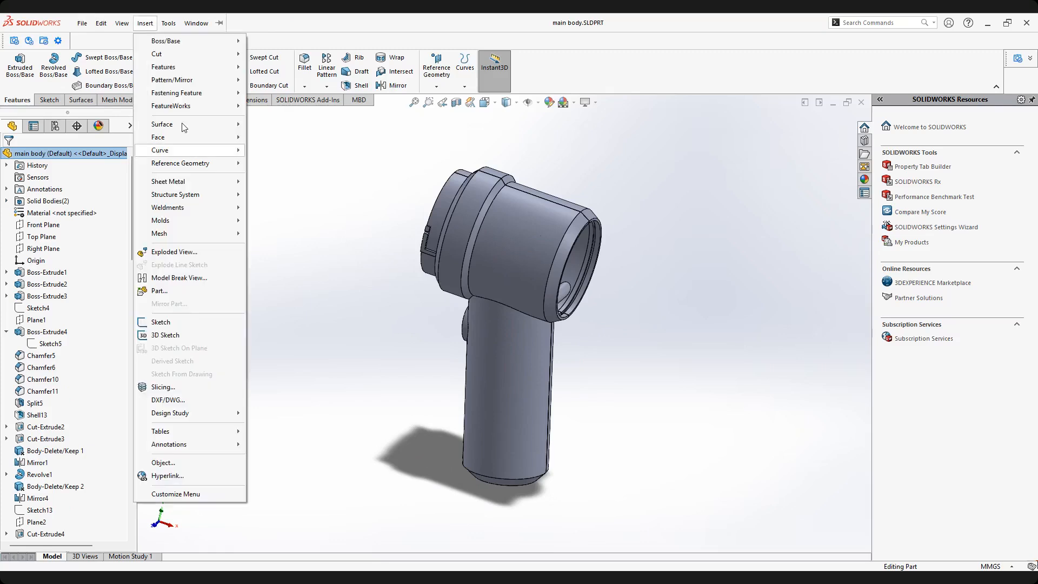
left_click(121, 242)
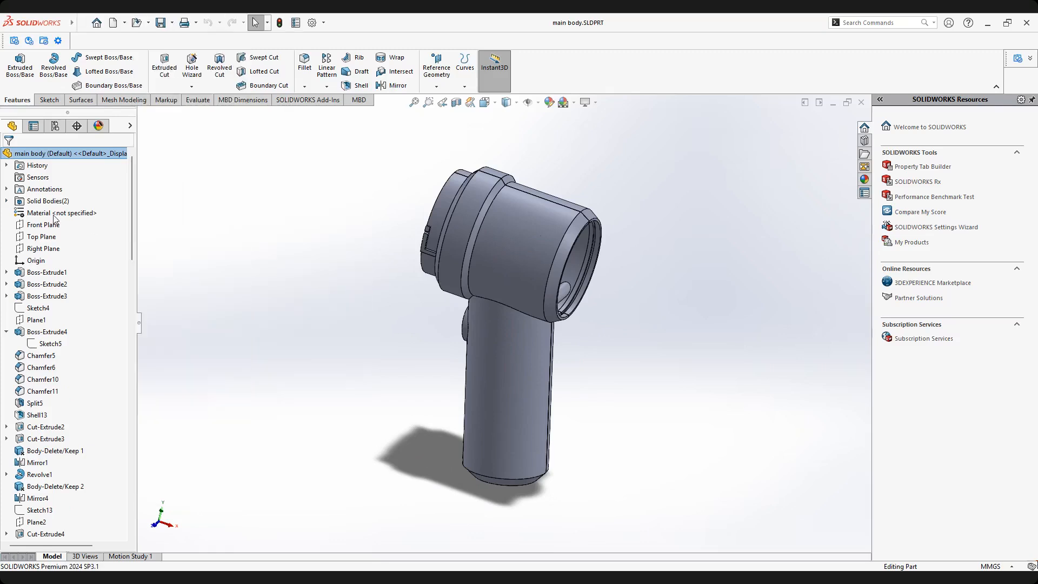
left_click(7, 201)
left_click(63, 224)
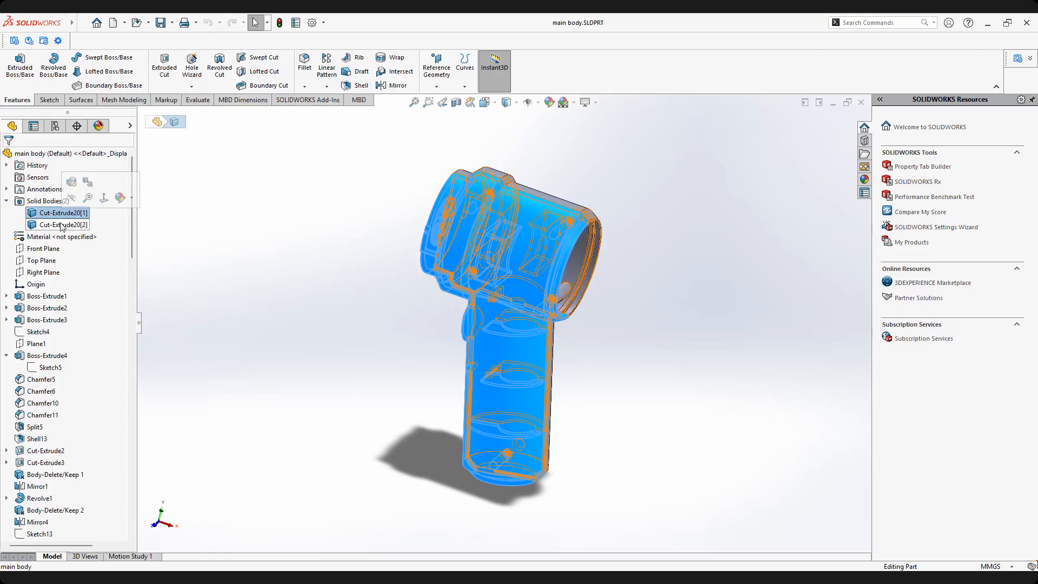
left_click(260, 233)
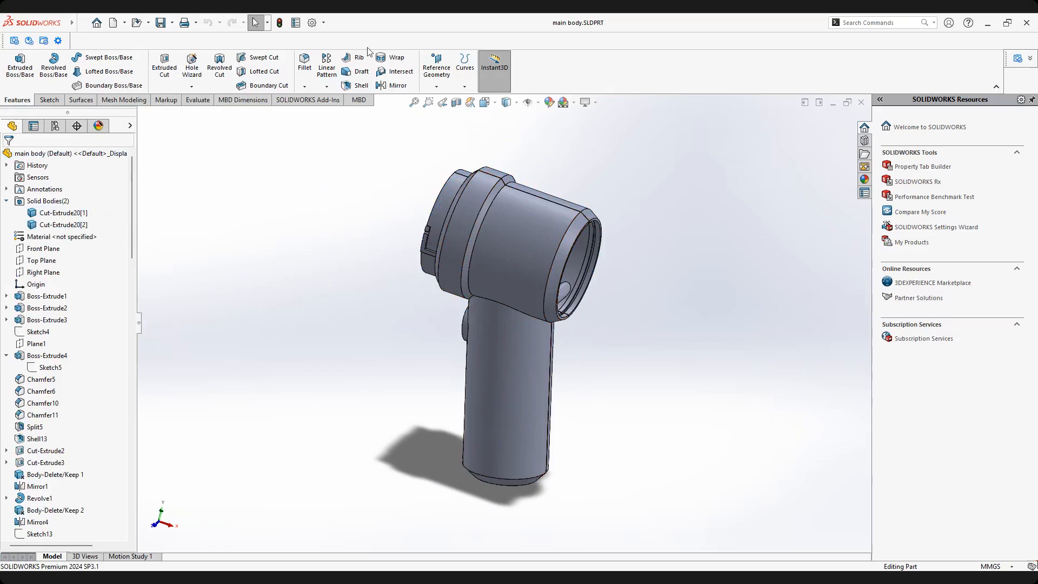
Delete the solid body Cut-Extrude20[1] with Delete/Keep Body, leaving only the opposite housing half.
mouse_move(3, 19)
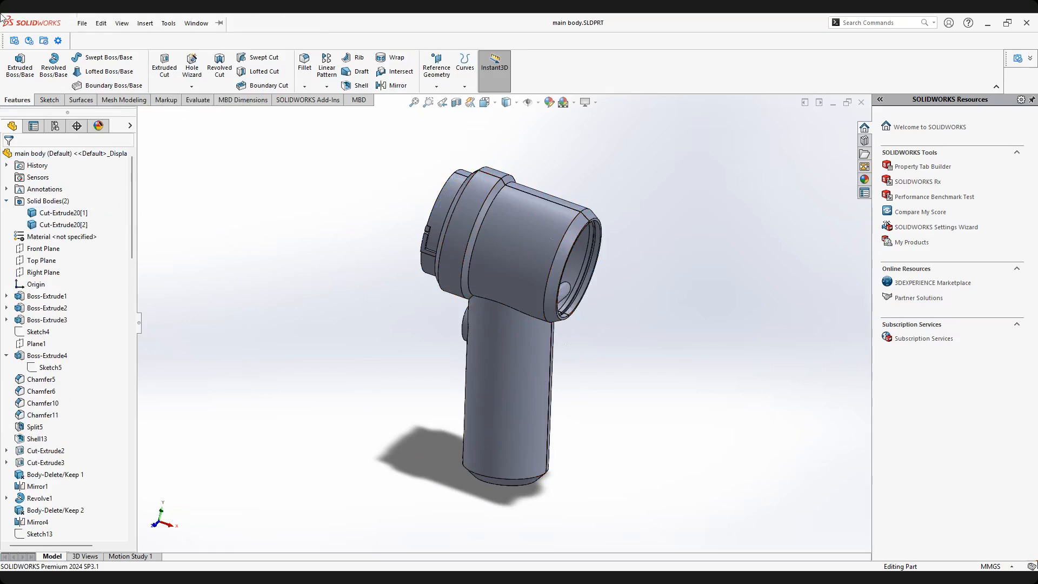
left_click(145, 22)
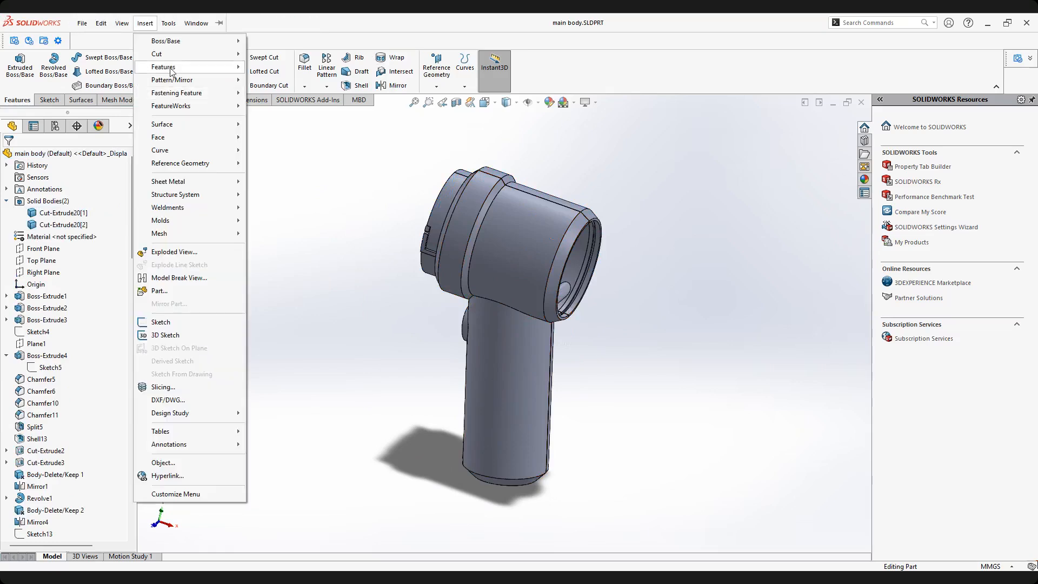
mouse_move(171, 71)
left_click(289, 381)
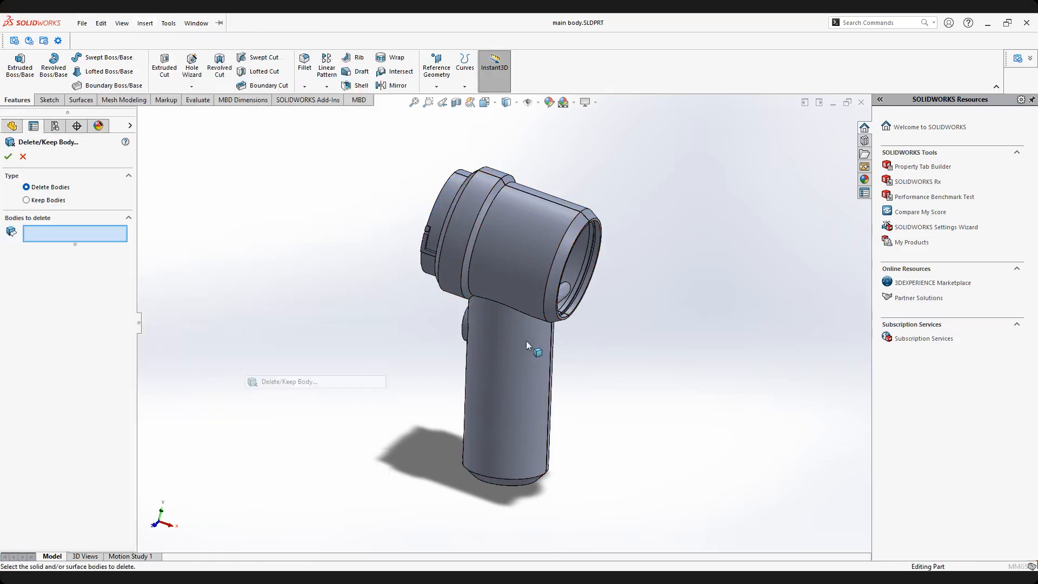
middle_click_drag(527, 341, 524, 325)
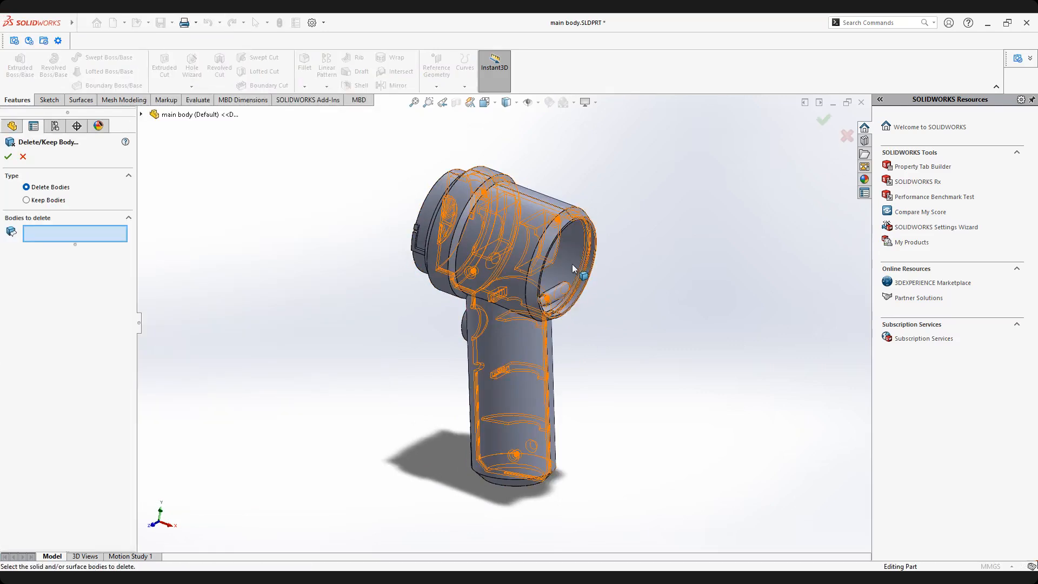
left_click(510, 352)
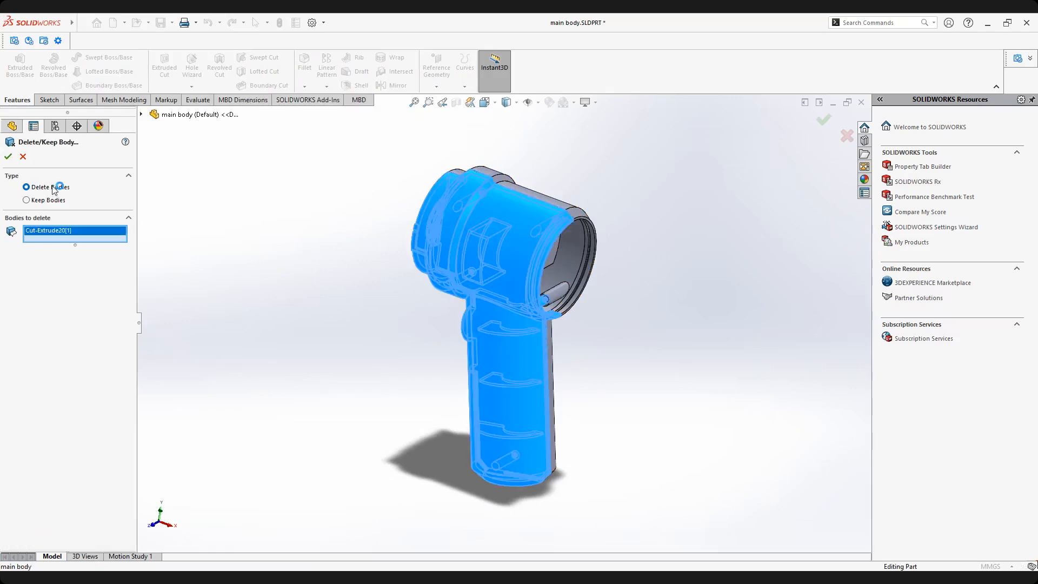
left_click(8, 157)
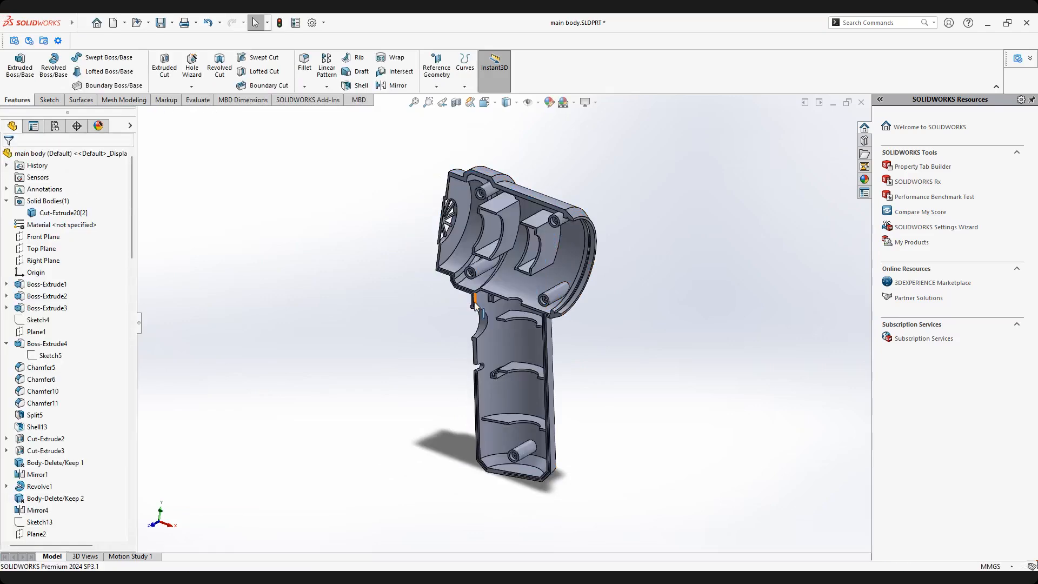
middle_click_drag(474, 302, 489, 300)
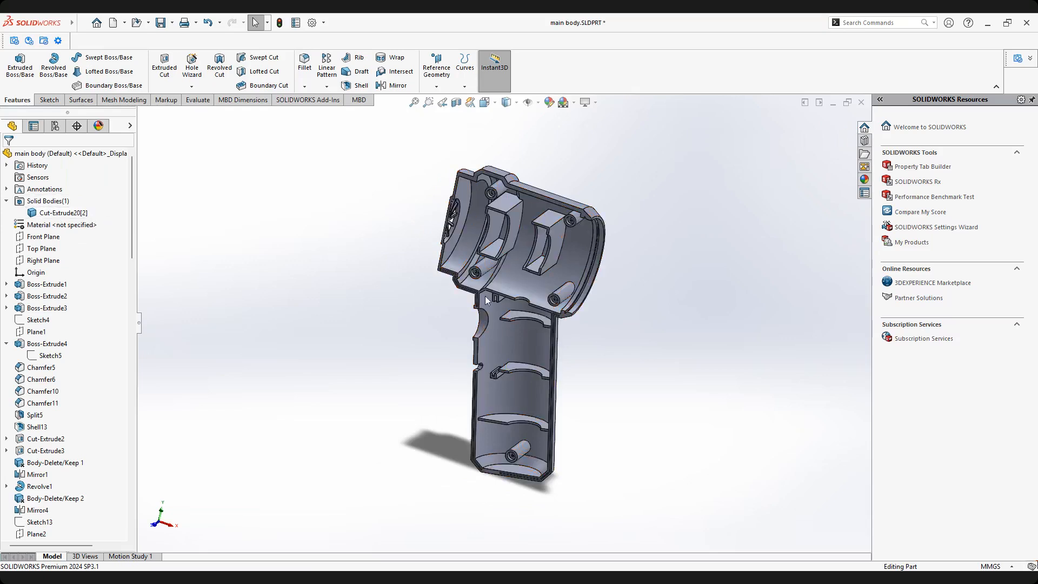
scroll(485, 296, "up", 3)
scroll(485, 296, "down", 3)
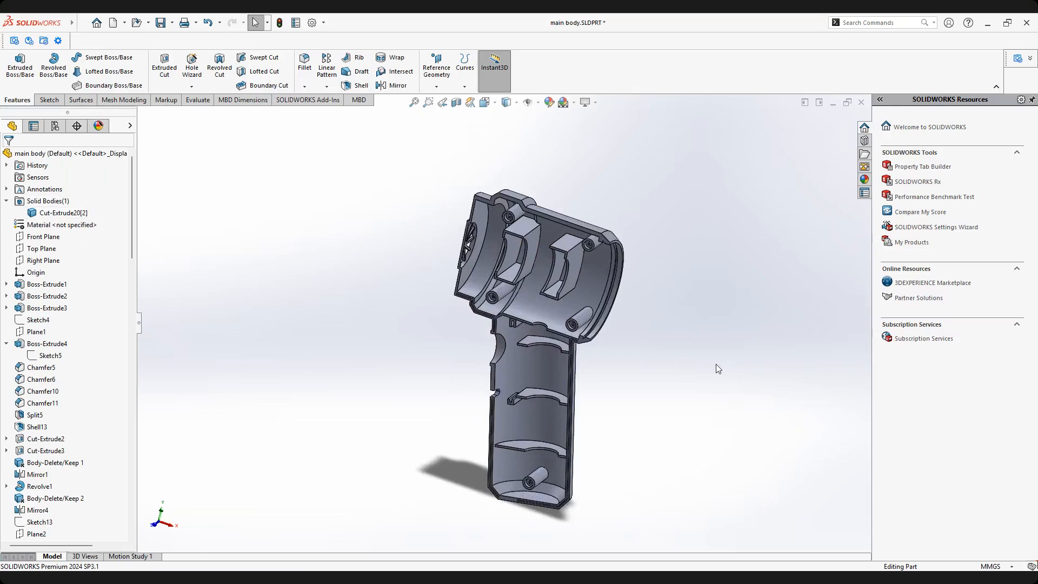
scroll(688, 385, "up", 1)
scroll(688, 385, "down", 1)
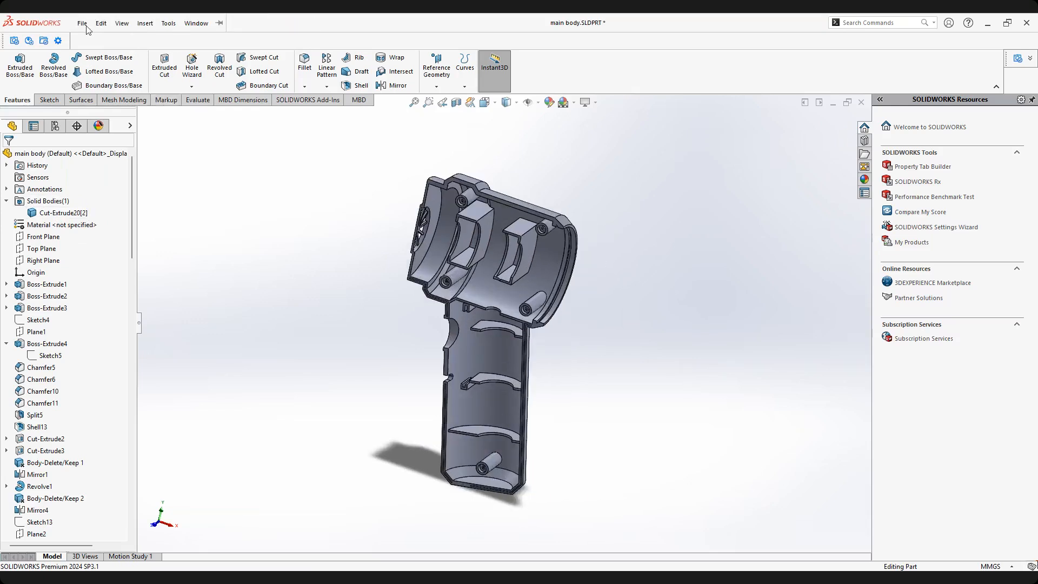
Save the remaining housing half as a part copy named "rear casing", using the Save as copy and continue option.
left_click(81, 23)
left_click(661, 164)
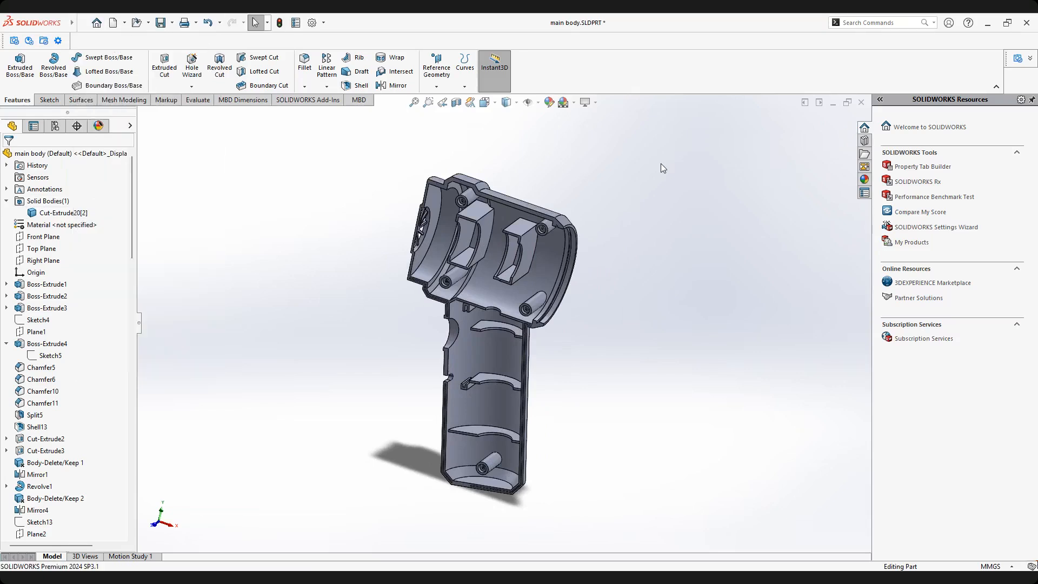
mouse_move(50, 28)
left_click(82, 23)
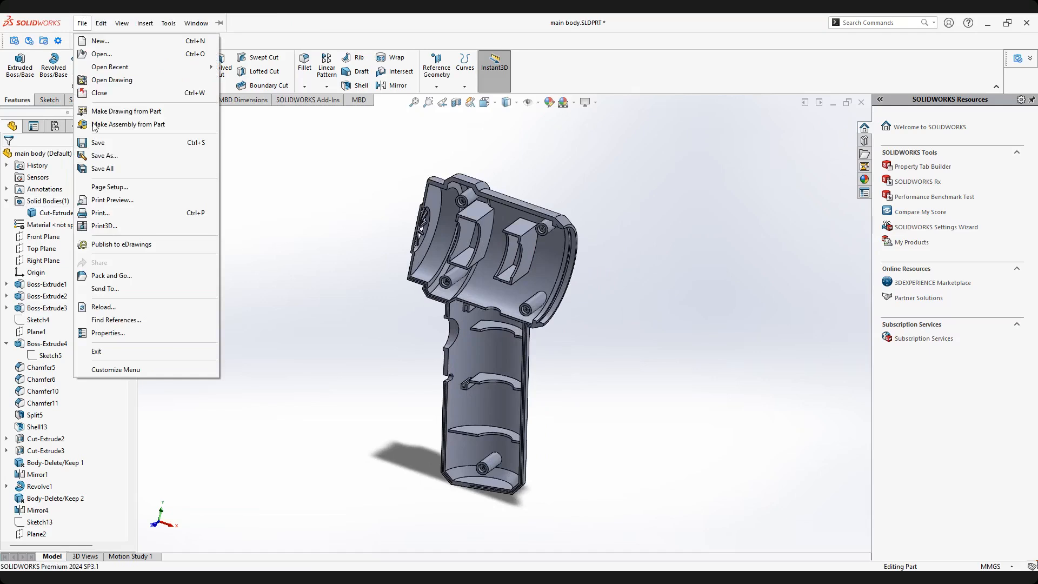
left_click(102, 155)
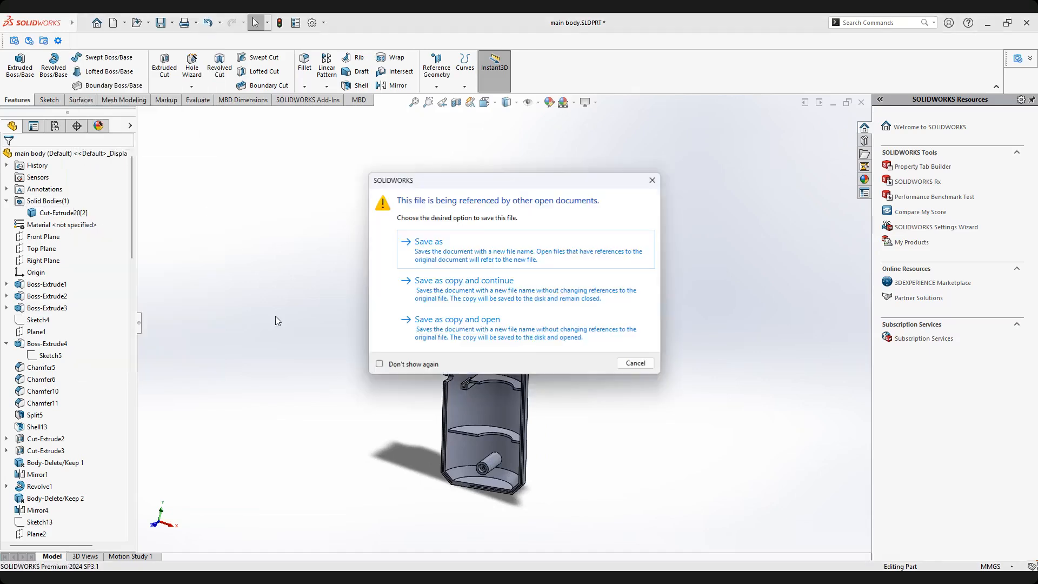
left_click(464, 291)
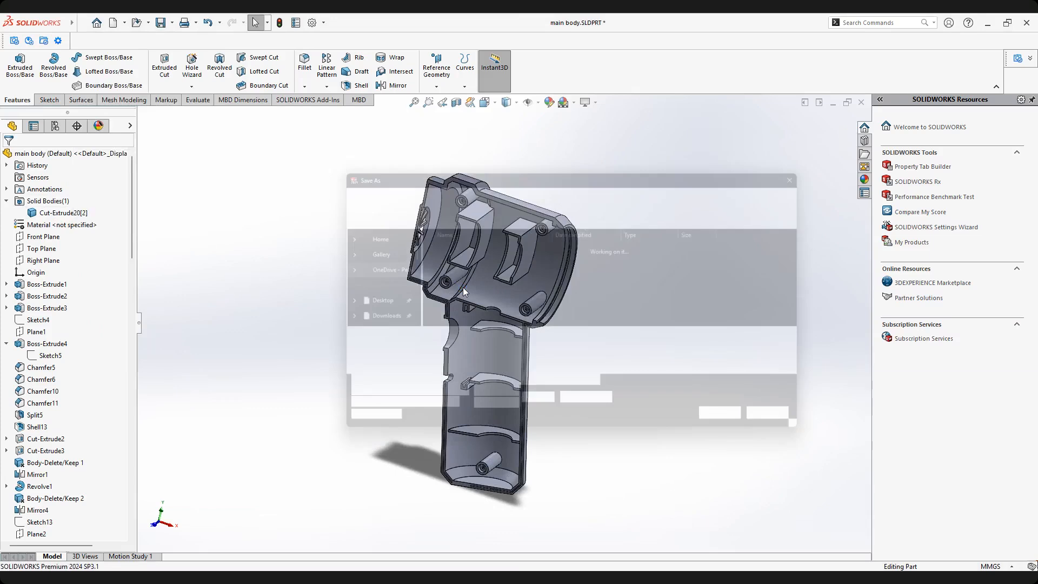
type("rear casing")
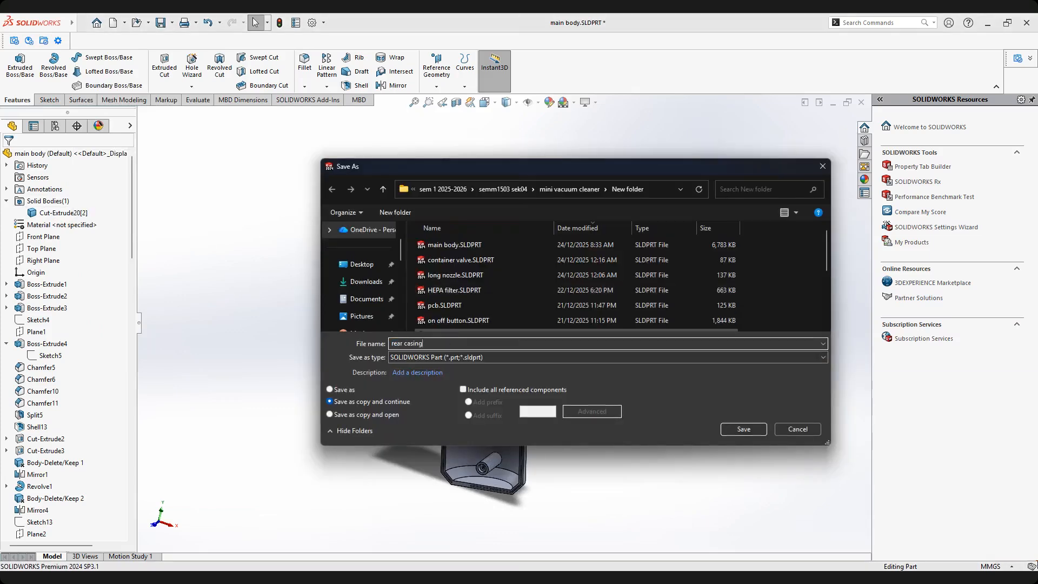
left_click(744, 429)
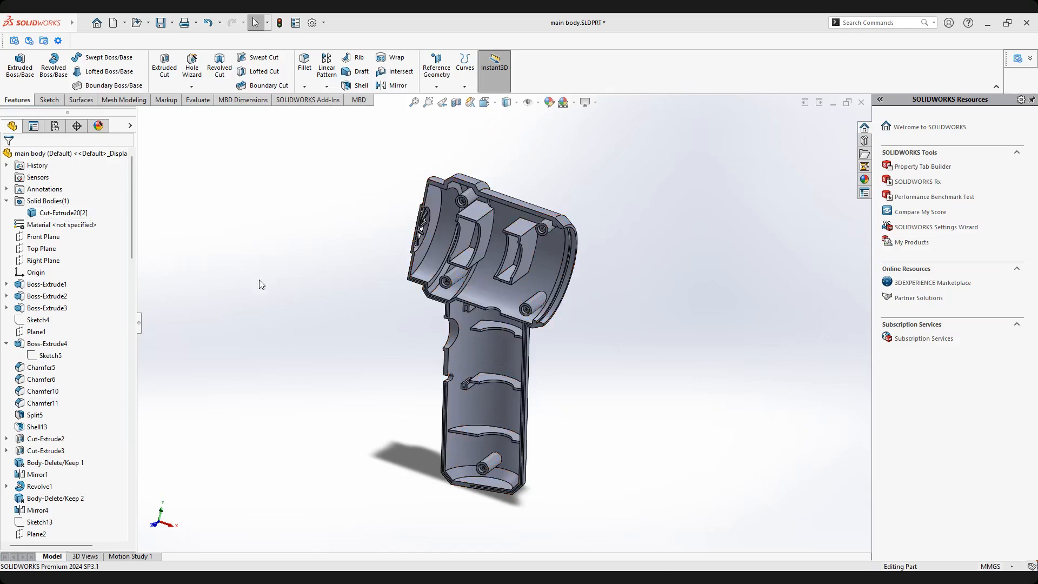
Edit Body-Delete/Keep 4 to delete Cut-Extrude20[2] instead of Cut-Extrude20[1], and highlight the remaining body in the solid bodies folder.
scroll(114, 526, "down", 20)
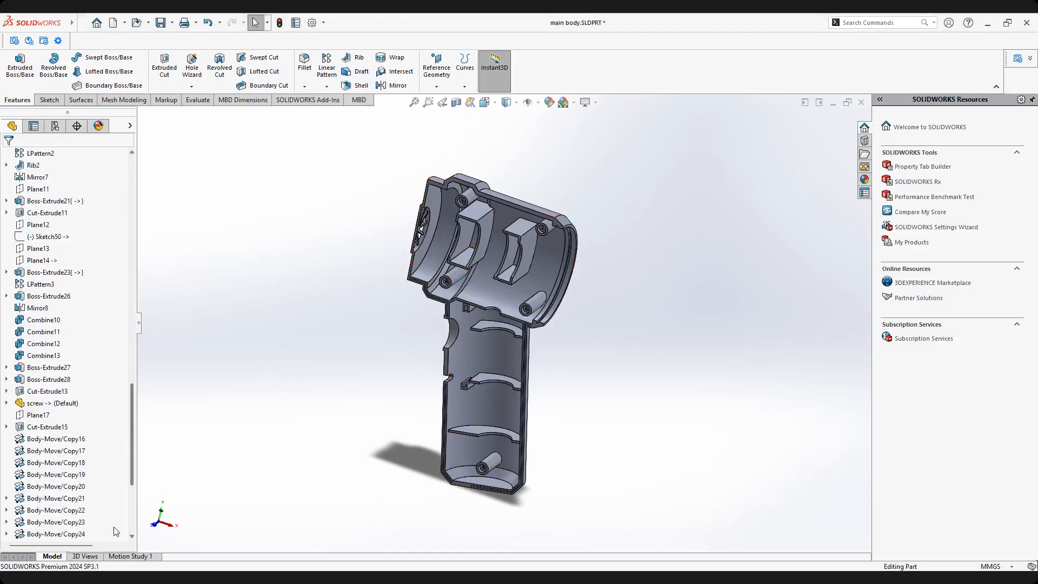
left_click(59, 534)
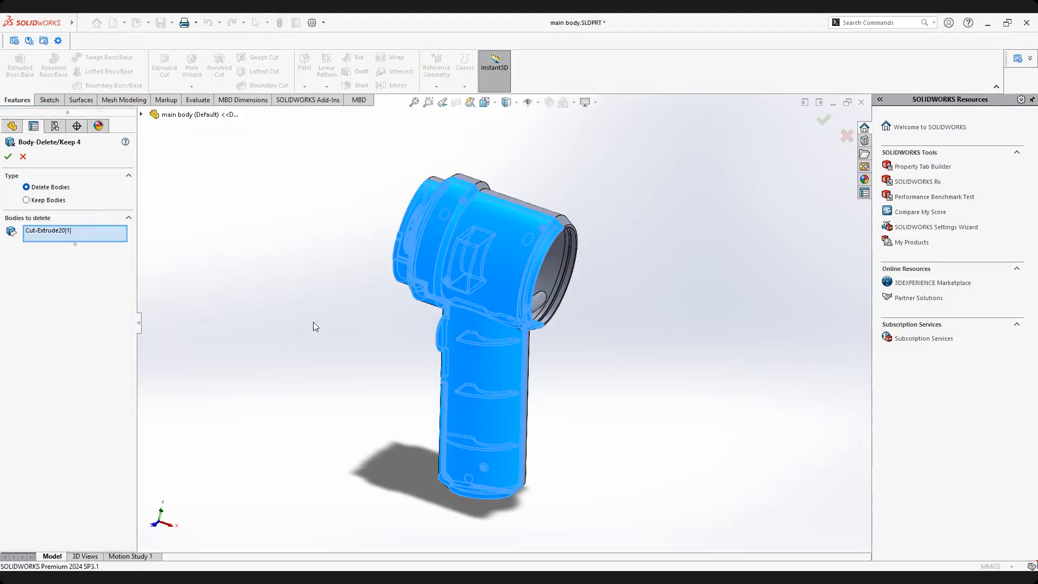
right_click(80, 231)
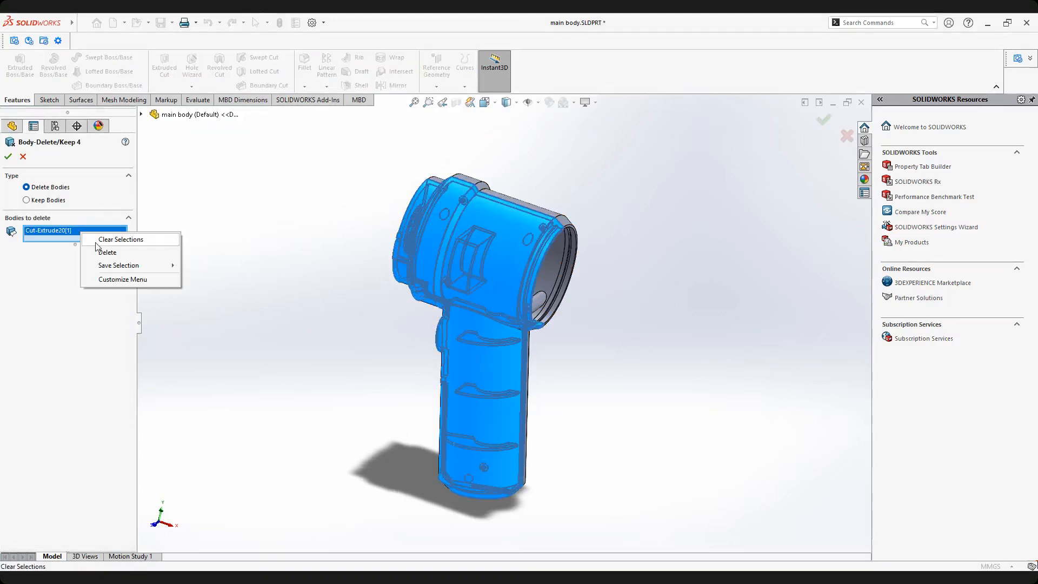
left_click(95, 243)
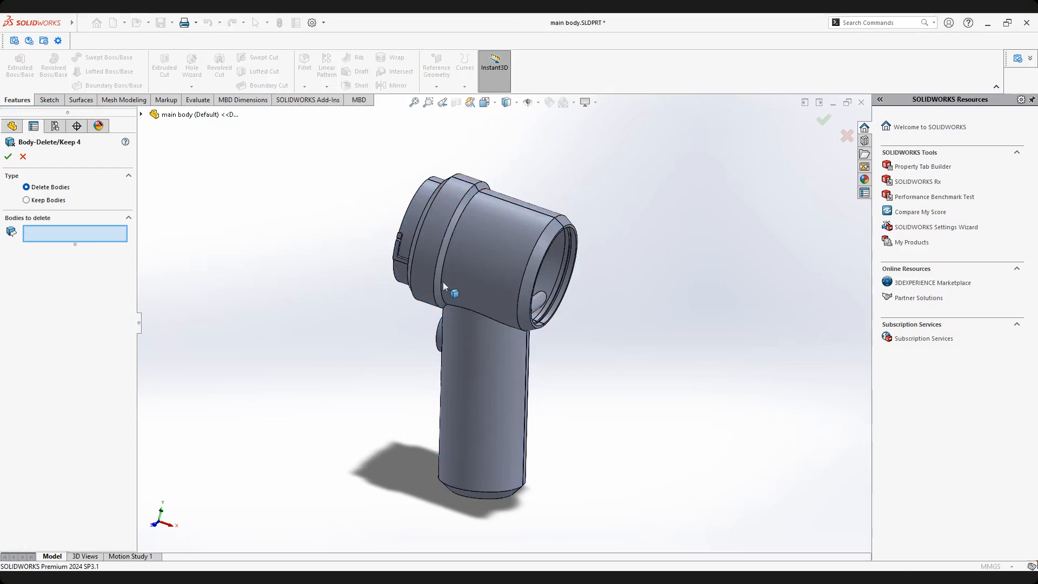
left_click(567, 258)
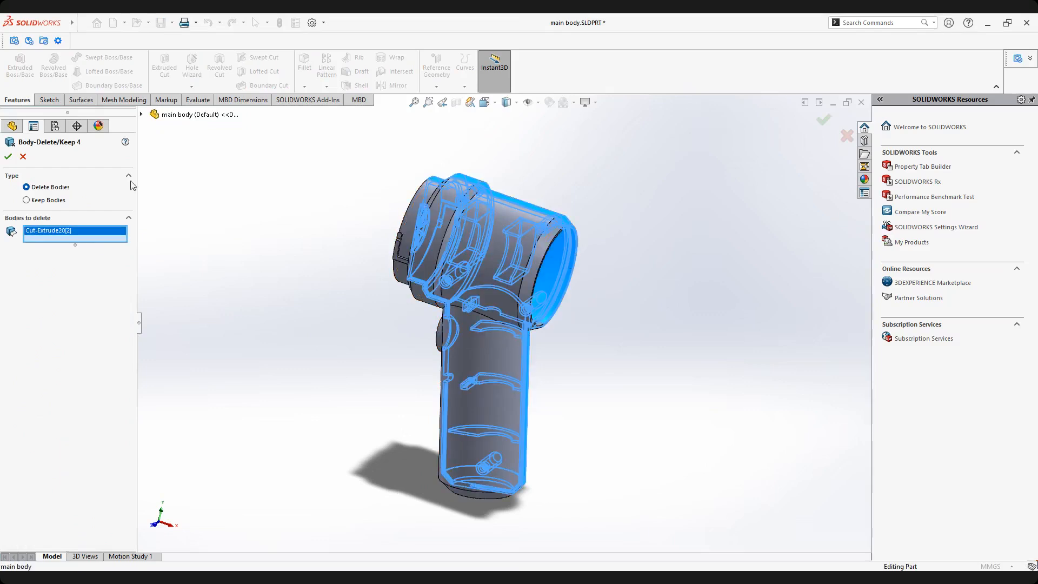
left_click(8, 157)
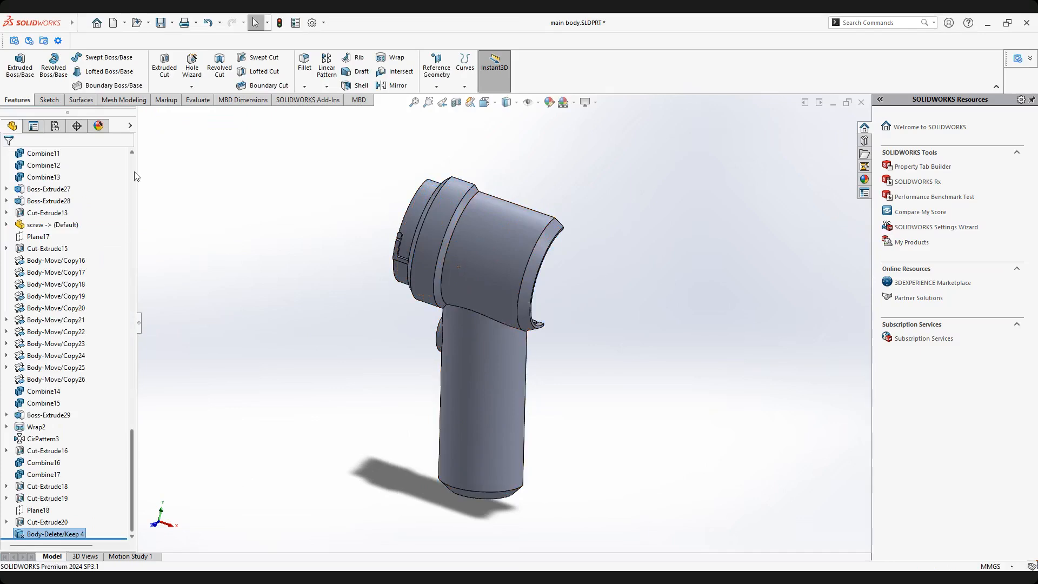
scroll(62, 214, "up", 15)
left_click(61, 214)
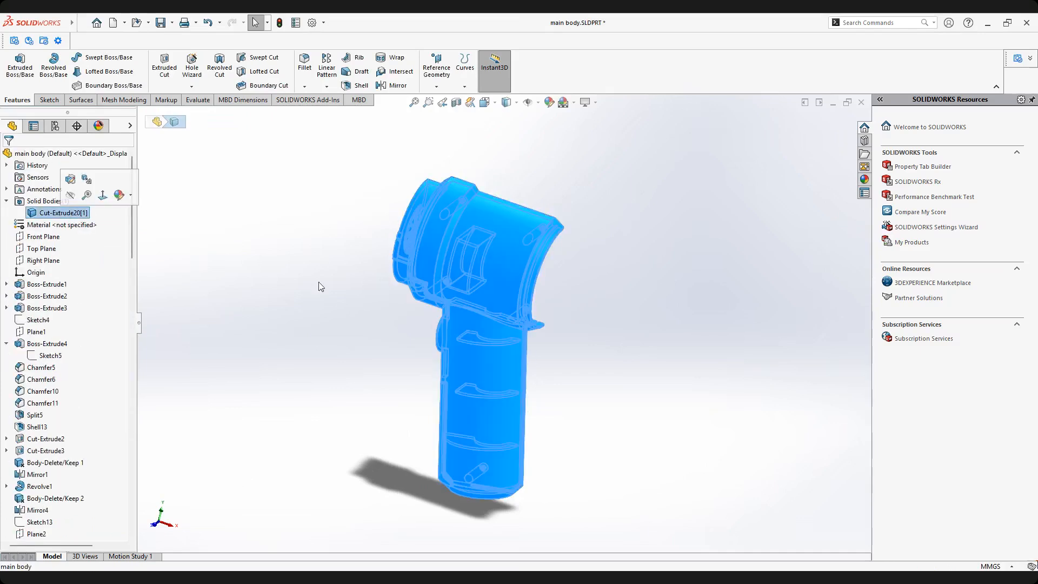
Save the remaining housing half as a part copy named "front casing", using the Save as copy and continue option.
left_click(277, 284)
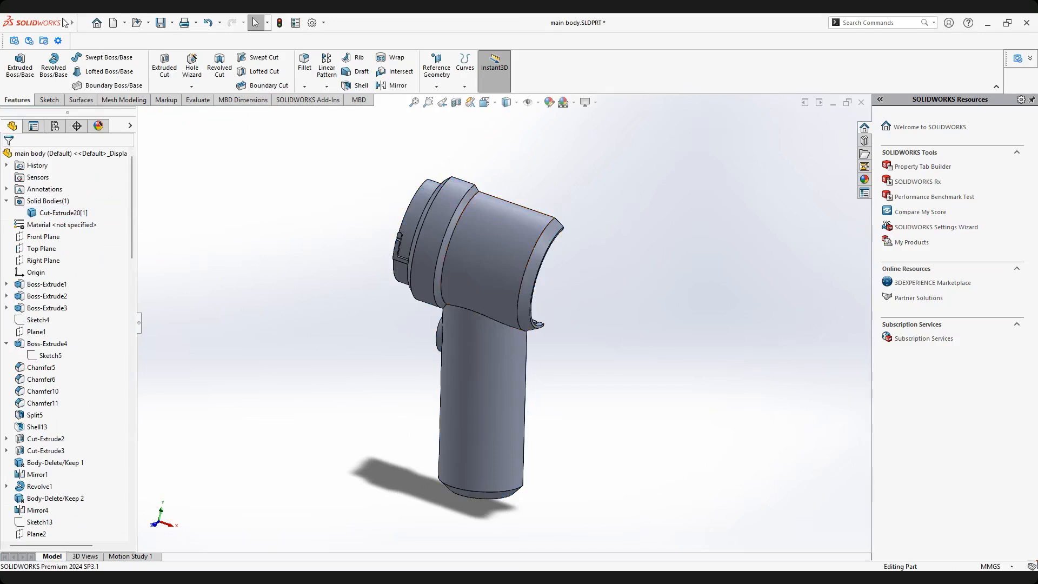
left_click(96, 23)
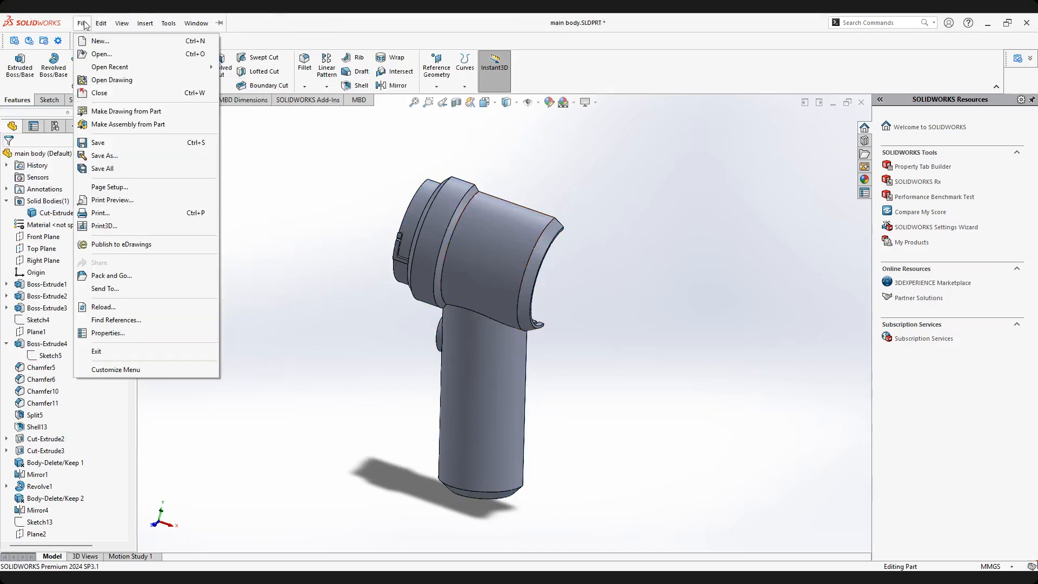
left_click(121, 156)
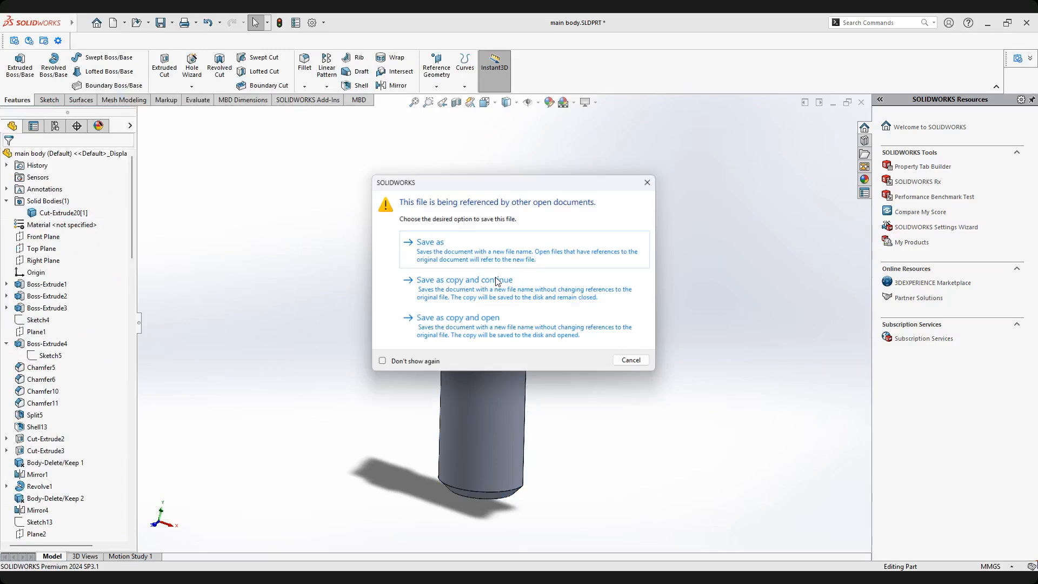
left_click(454, 281)
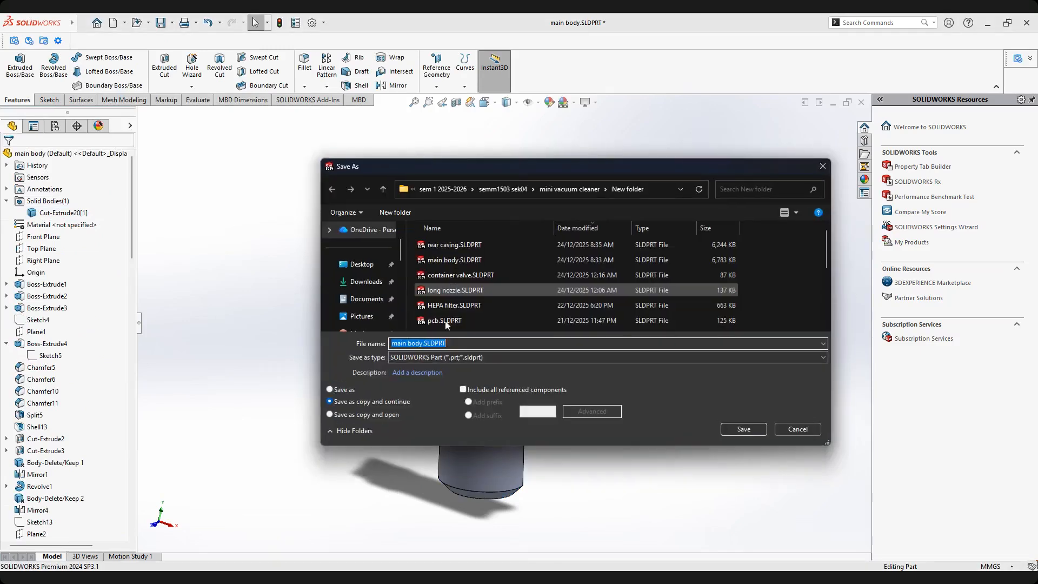
type("front casing")
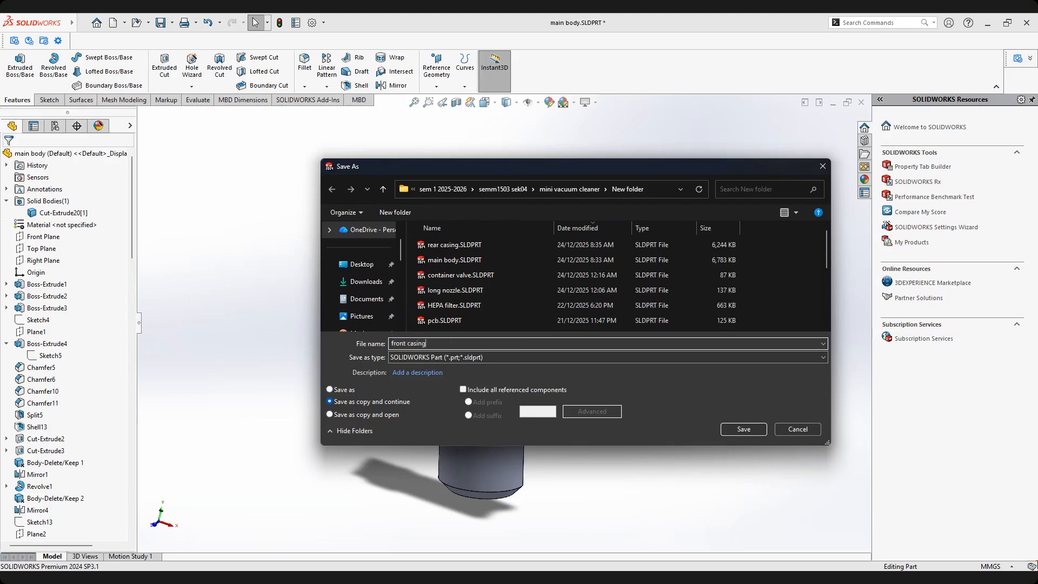
left_click(729, 427)
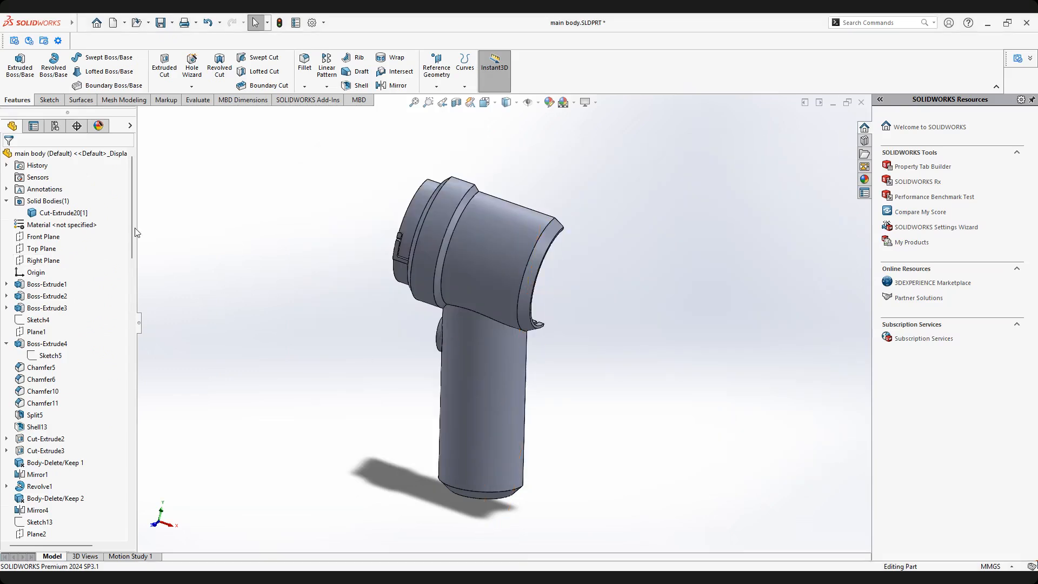
Delete the Body-Delete/Keep 4 feature from the main body to restore both housing halves, and save the part.
left_click_drag(131, 227, 131, 498)
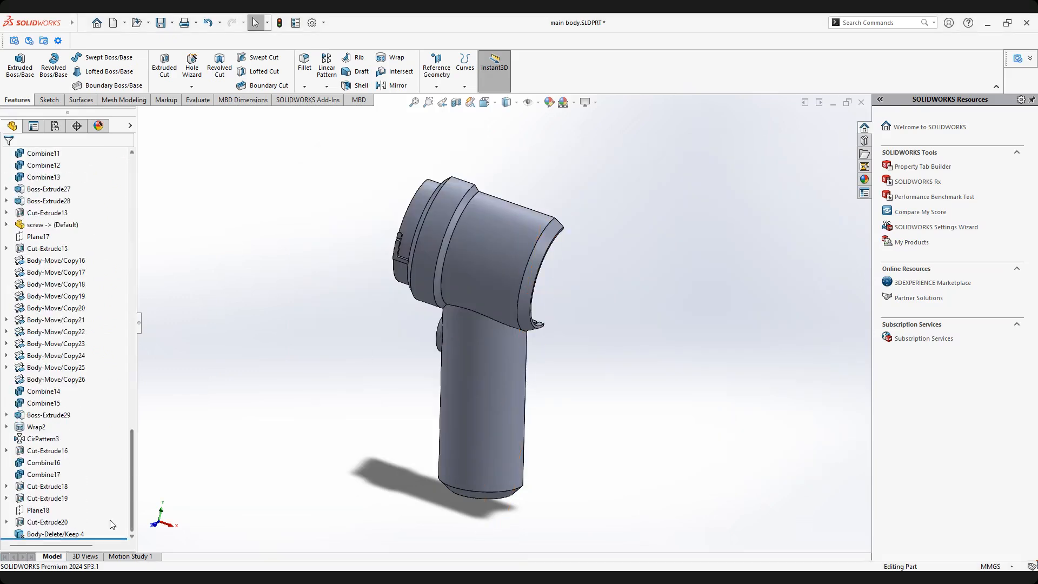
left_click(63, 533)
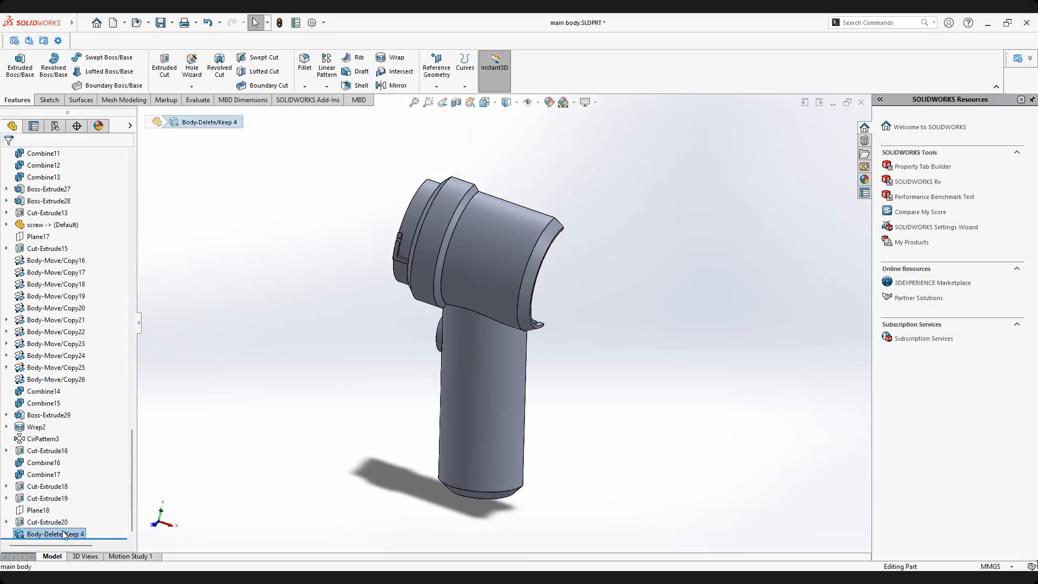
right_click(63, 534)
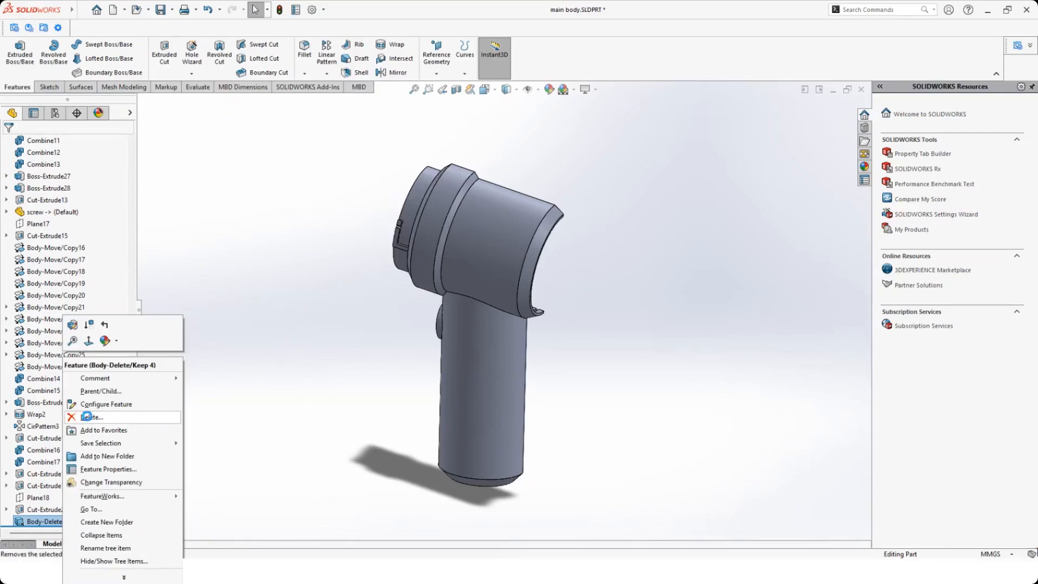
left_click(87, 417)
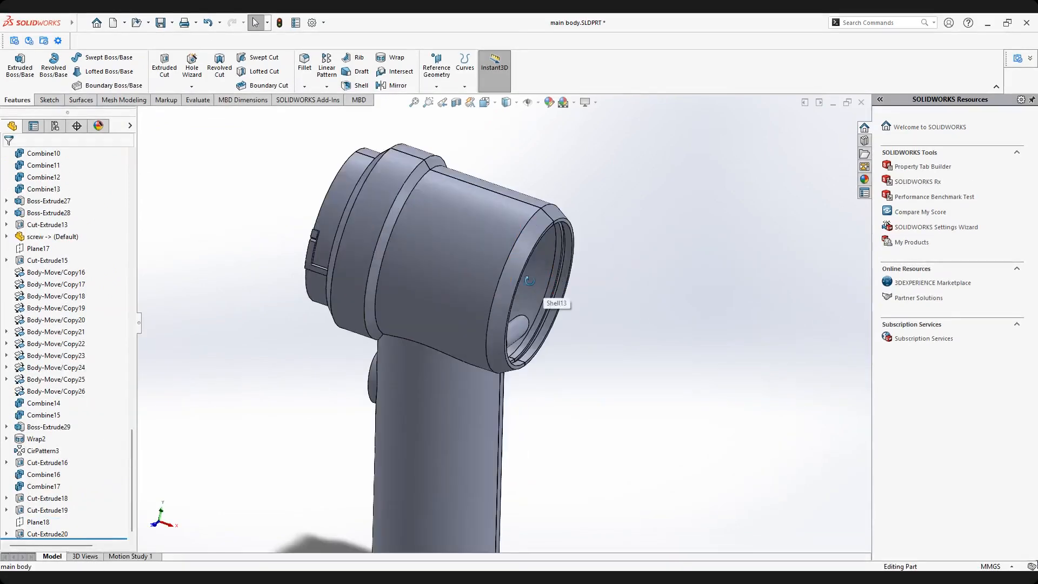
middle_click_drag(544, 297, 413, 300)
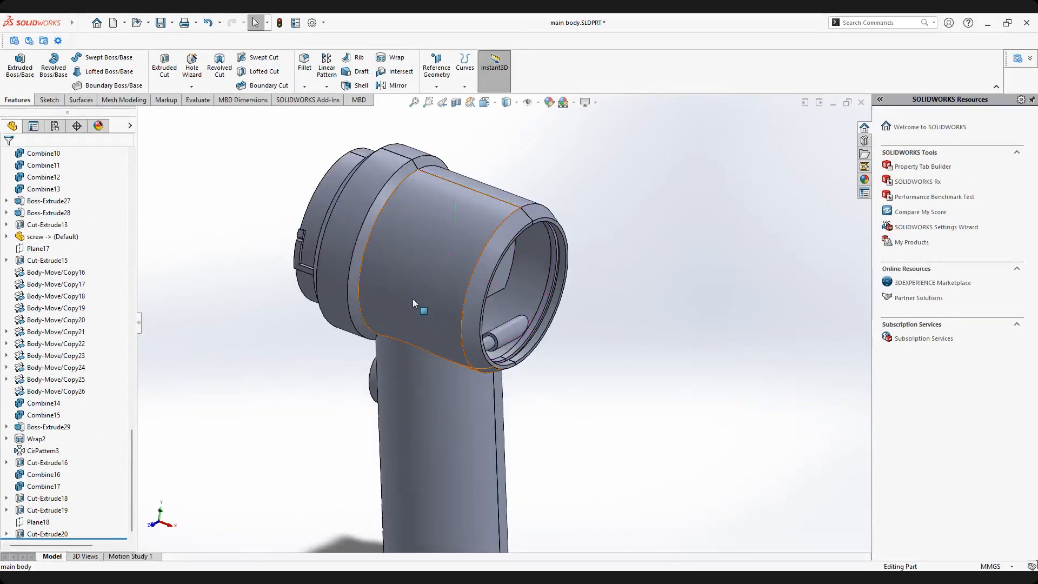
scroll(412, 299, "up", 3)
left_click(160, 22)
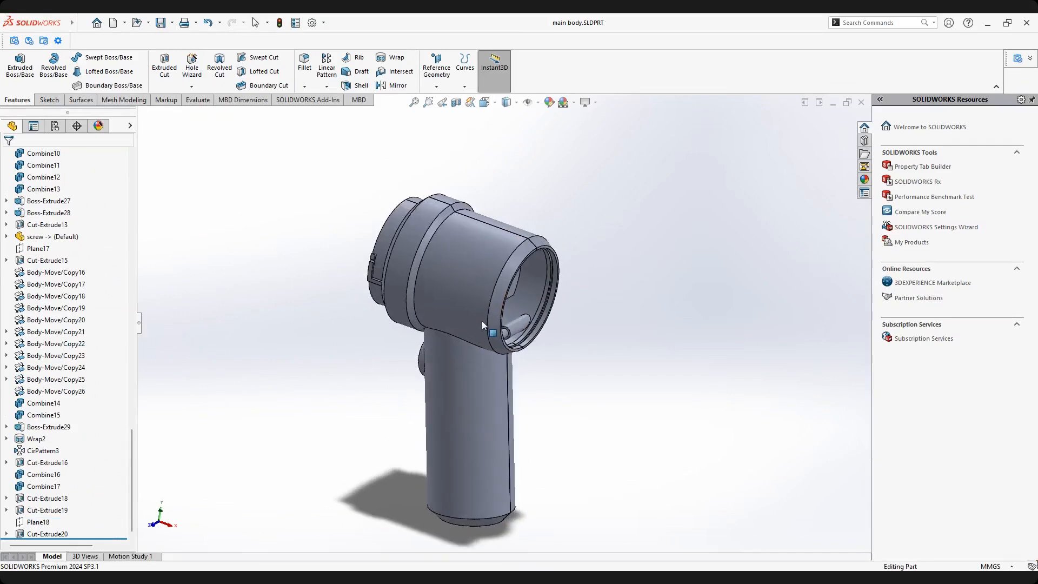
Close the main body part and rebuild the Assem3 assembly with the changed models.
scroll(481, 323, "down", 3)
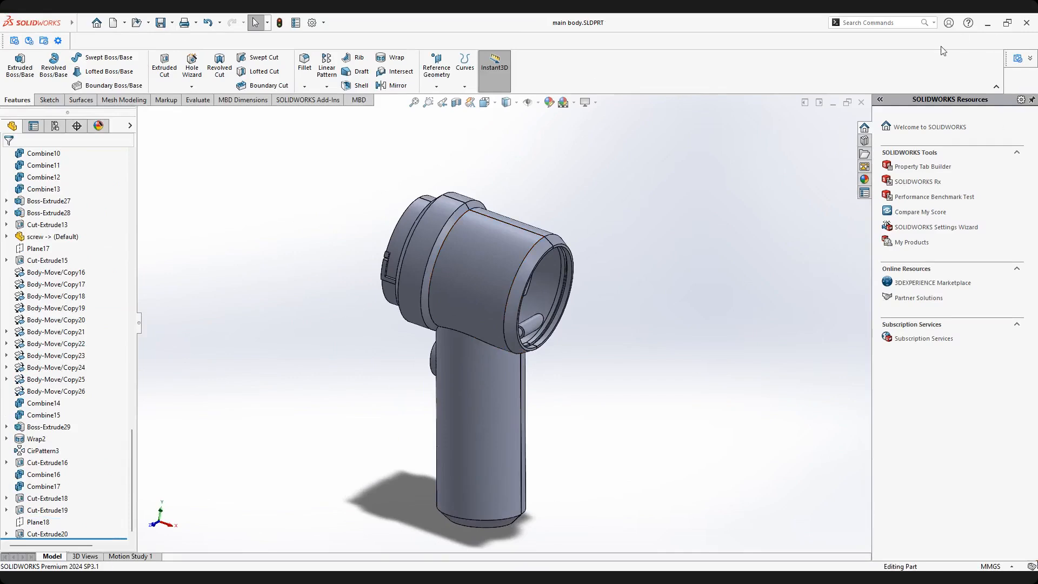
scroll(690, 164, "up", 3)
scroll(690, 163, "down", 2)
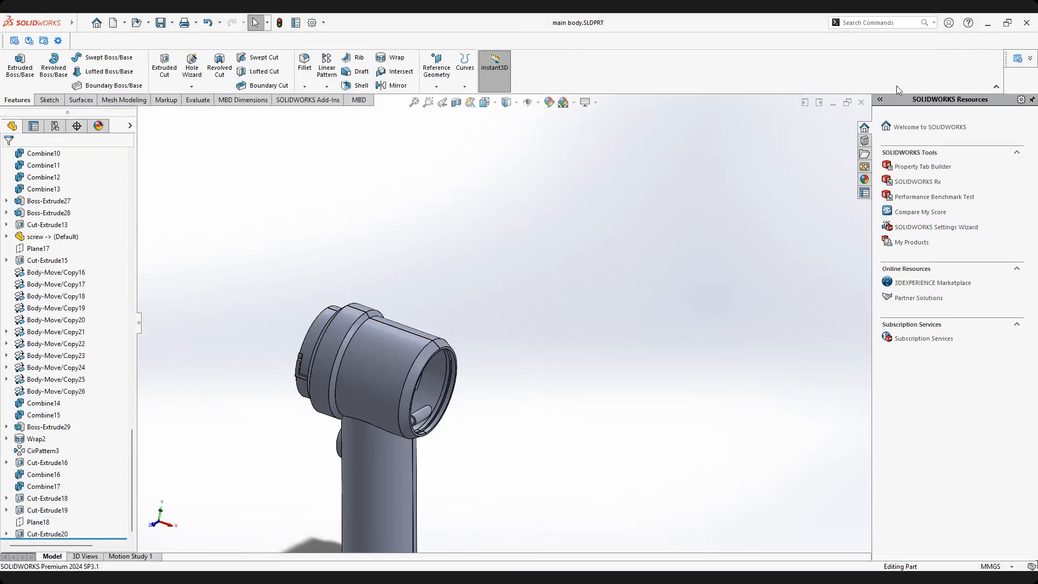
left_click(862, 105)
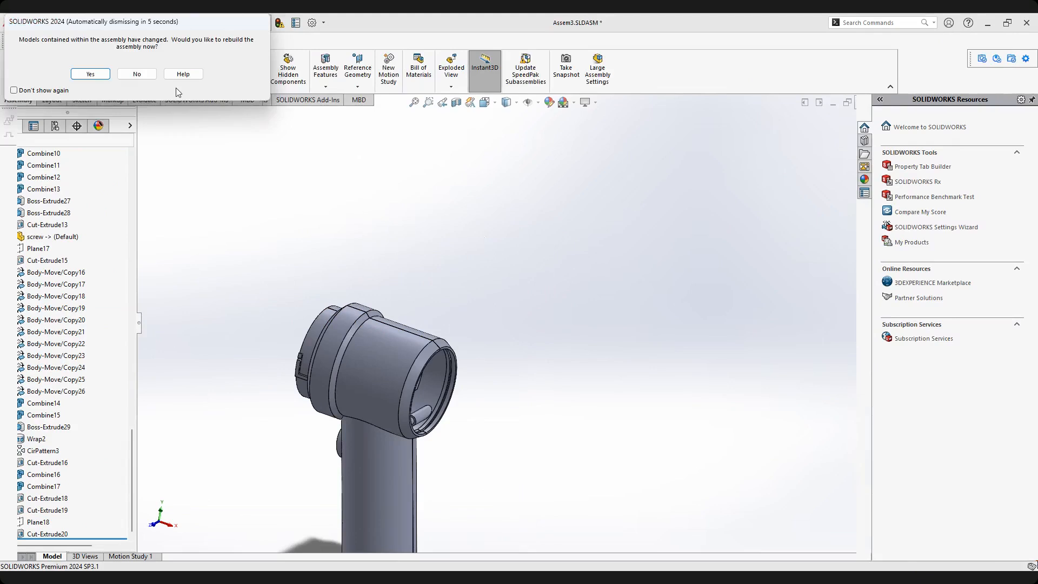
left_click(96, 77)
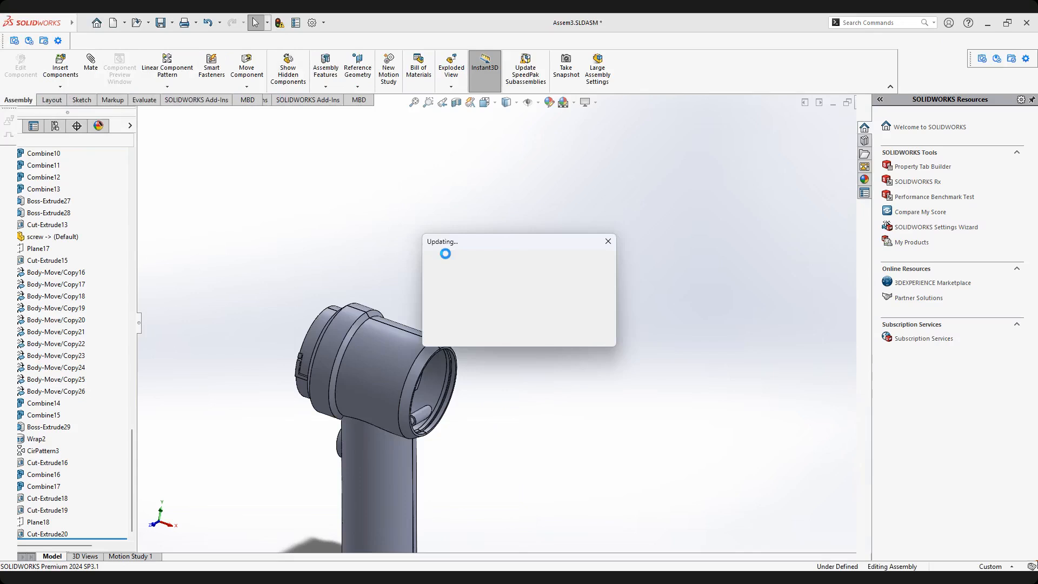
Look over the full vacuum cleaner assembly and close Assem3 without saving its modified documents.
middle_click_drag(511, 263, 486, 330)
scroll(489, 278, "down", 2)
scroll(486, 330, "up", 4)
left_click(861, 102)
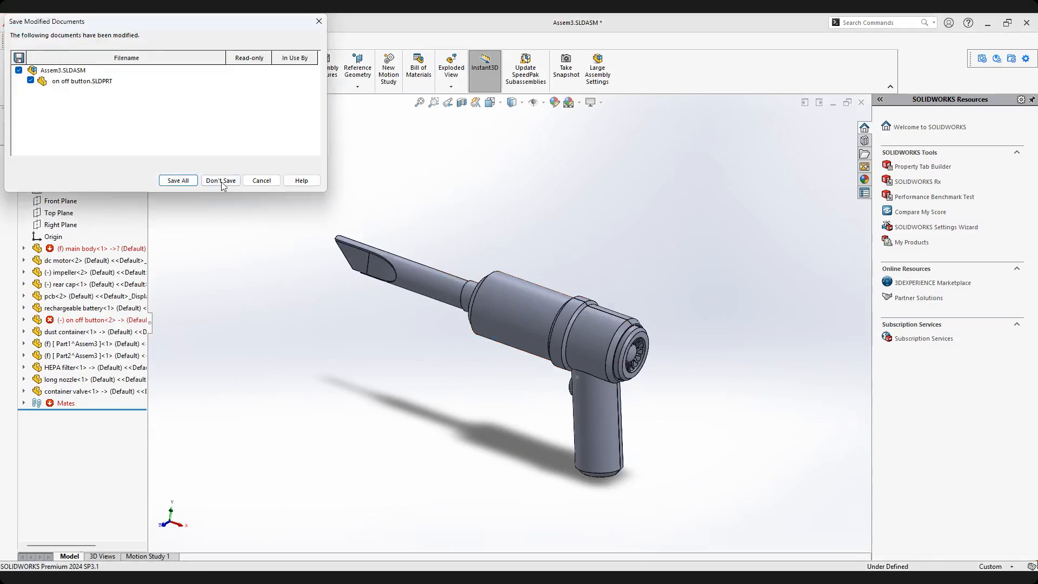
left_click(221, 181)
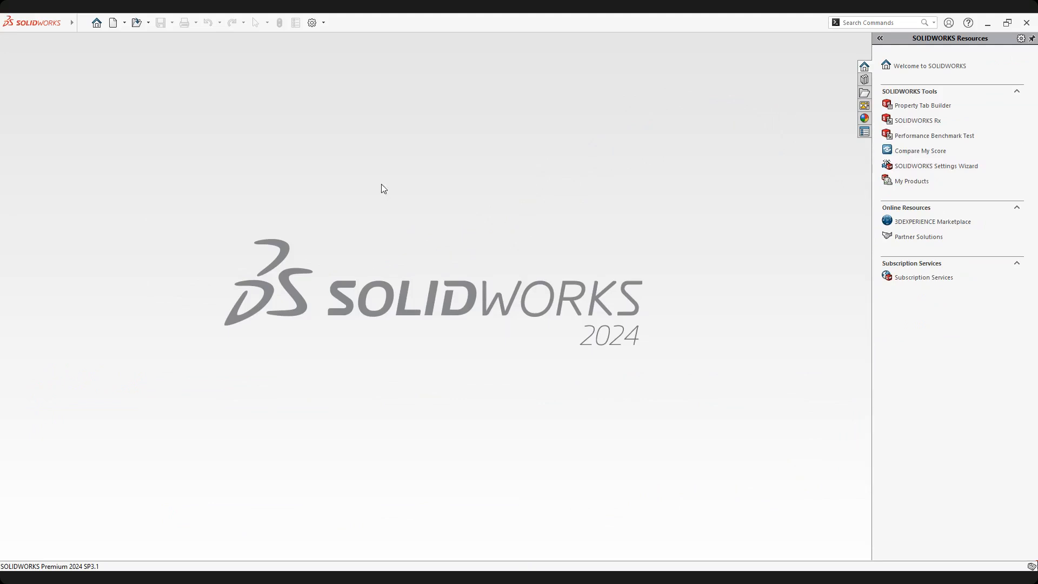
Create a new assembly document.
left_click(112, 22)
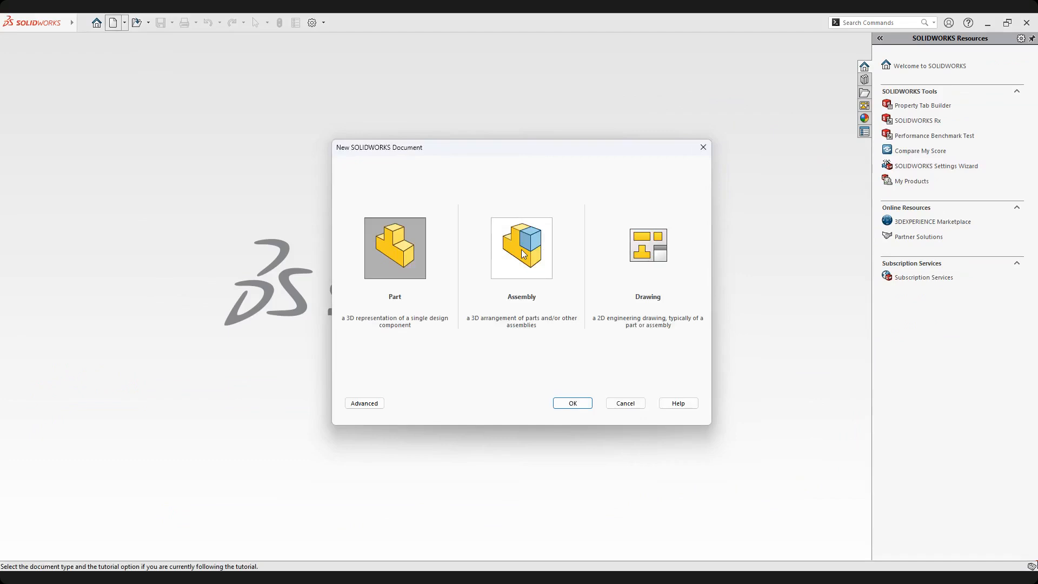
left_click(522, 250)
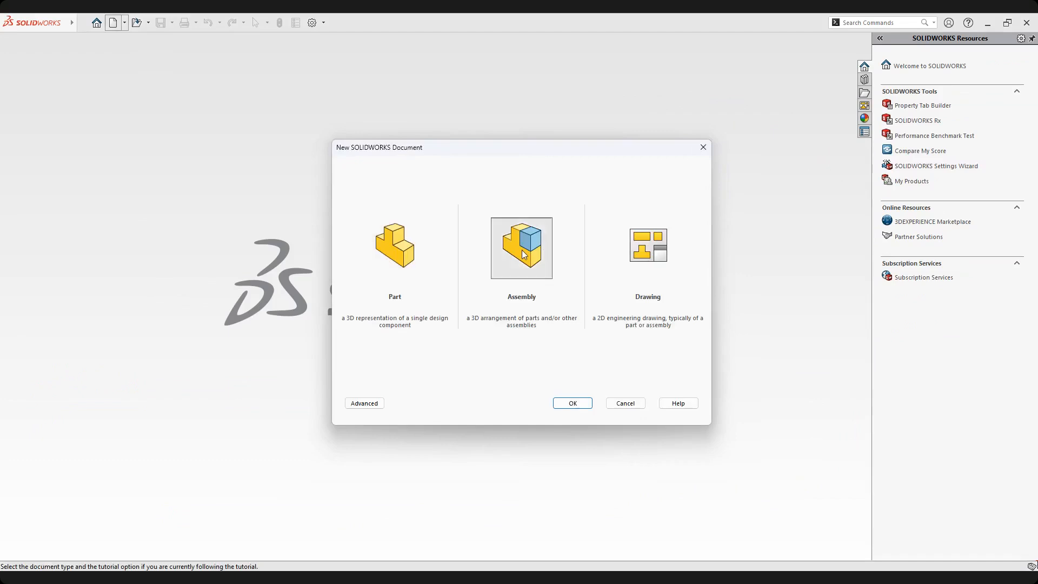
left_click(571, 404)
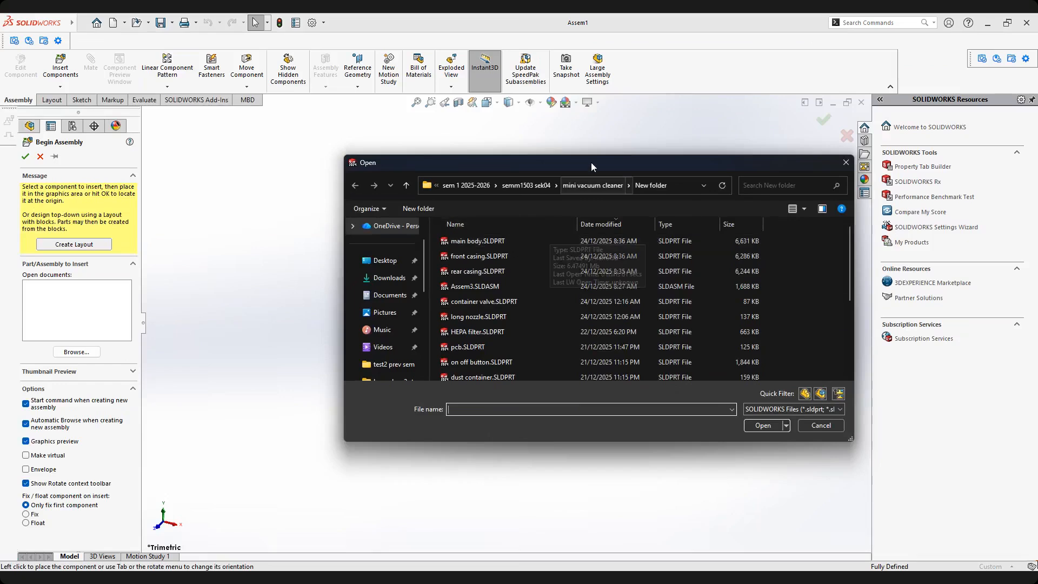
Insert rear casing.SLDPRT as the first component, rebuilding it on opening and locating it at the assembly origin.
mouse_move(591, 162)
left_mouse_down()
mouse_move(527, 152)
mouse_move(607, 155)
left_mouse_up()
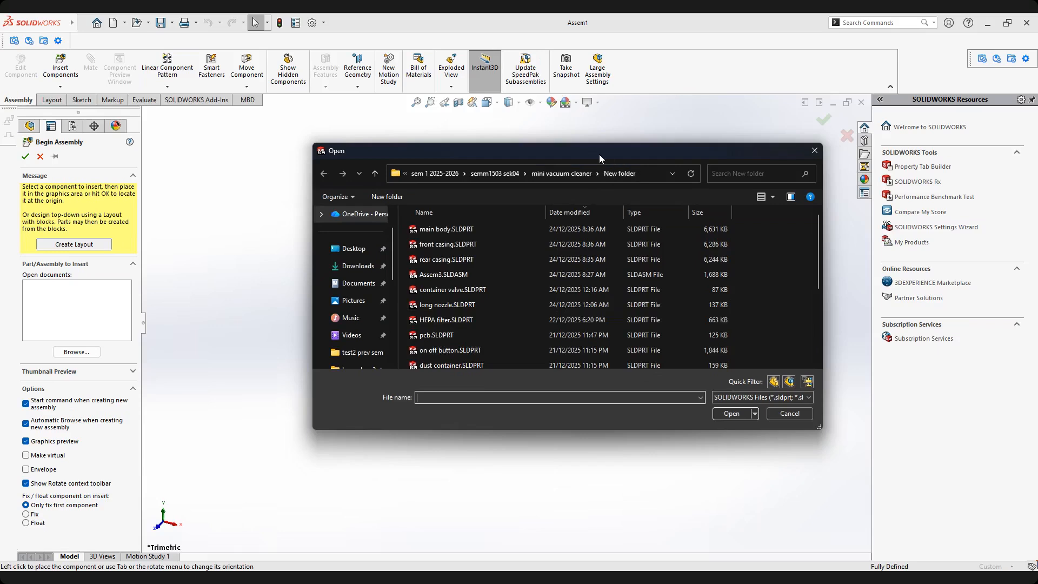
left_click_drag(599, 154, 579, 154)
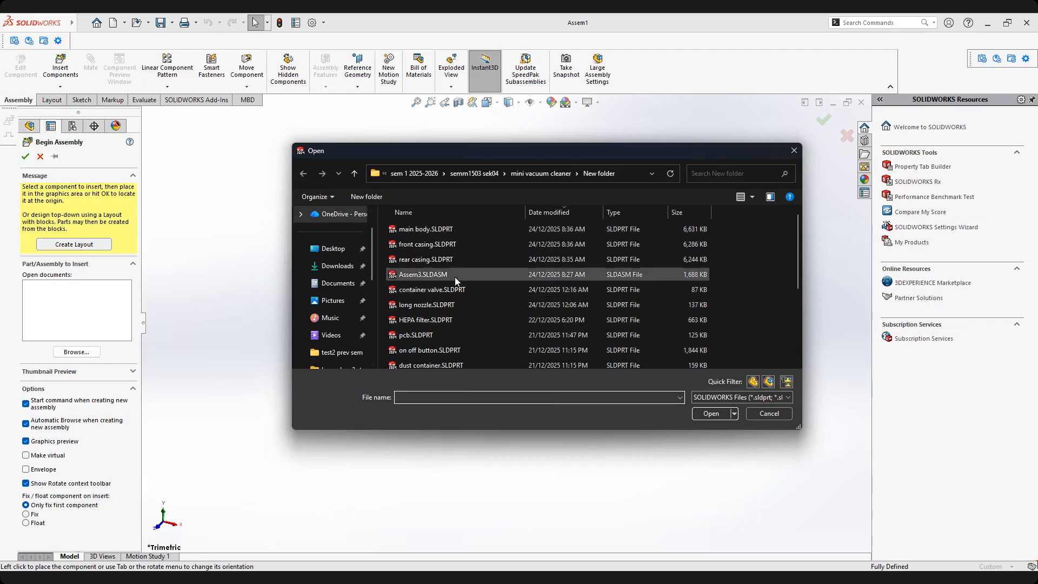
scroll(455, 305, "down", 2)
scroll(456, 305, "up", 2)
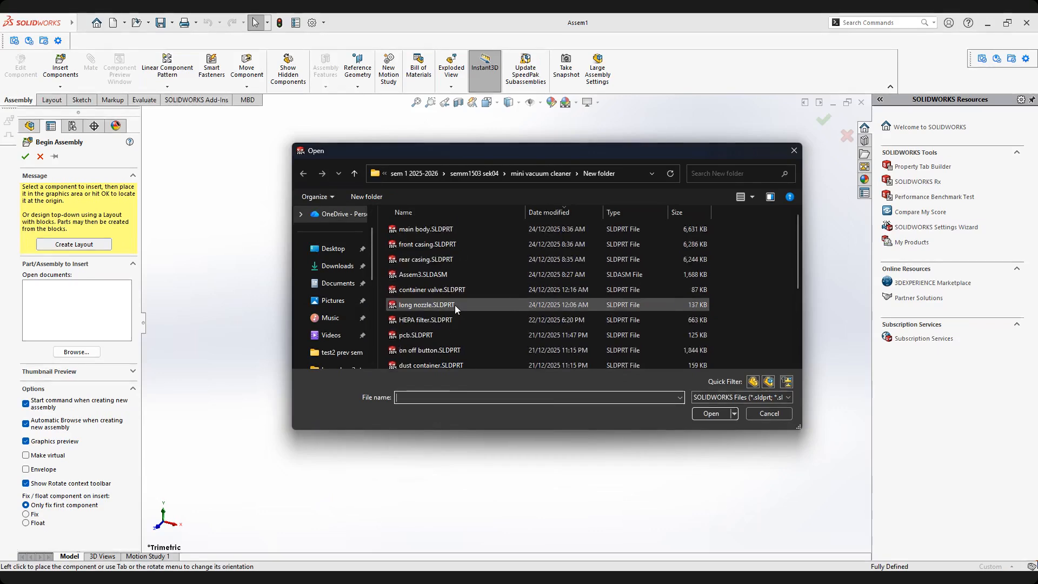
left_click(420, 261)
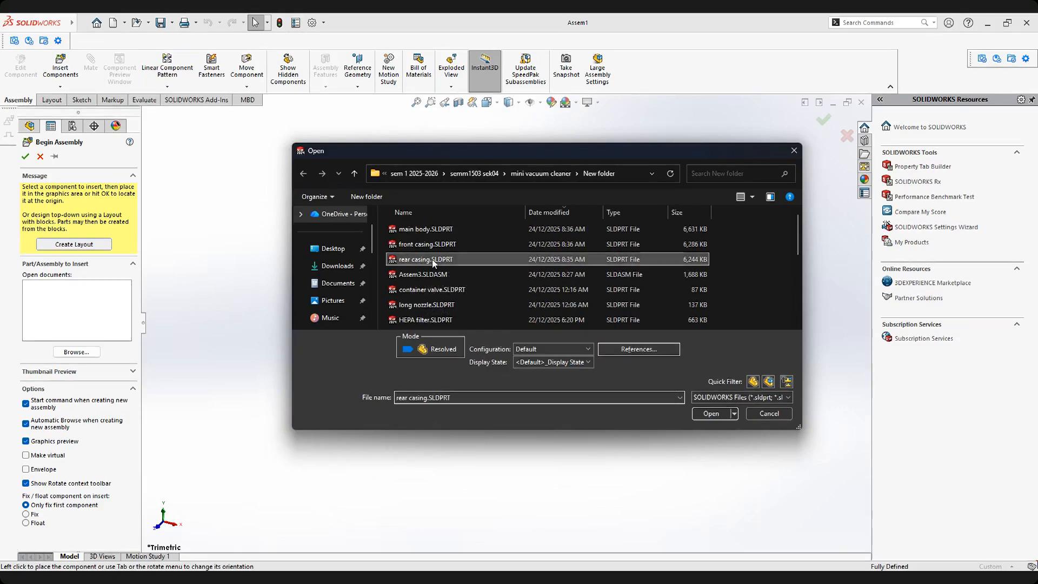
left_click(700, 412)
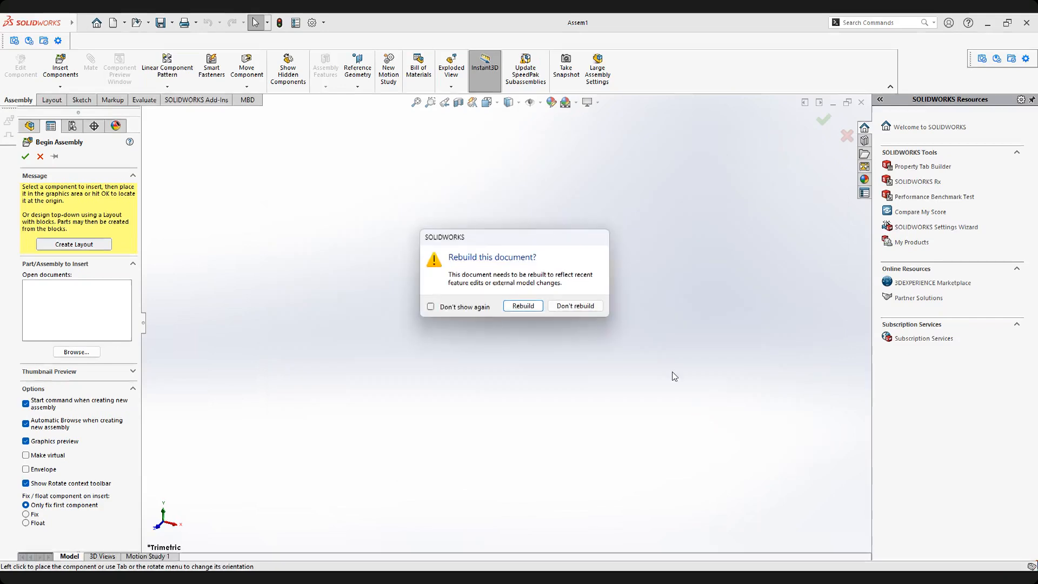
left_click(523, 306)
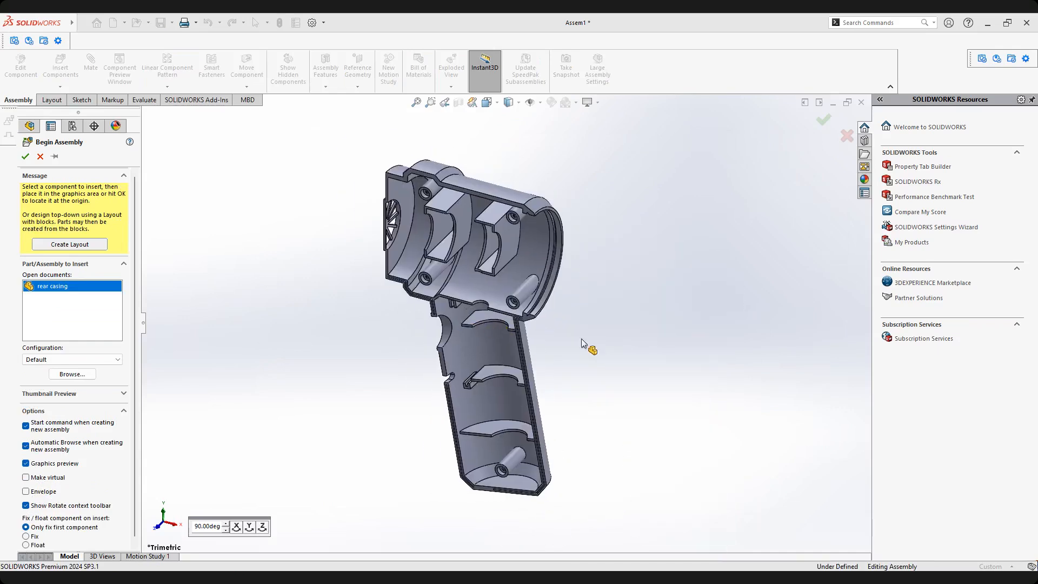
left_click(25, 157)
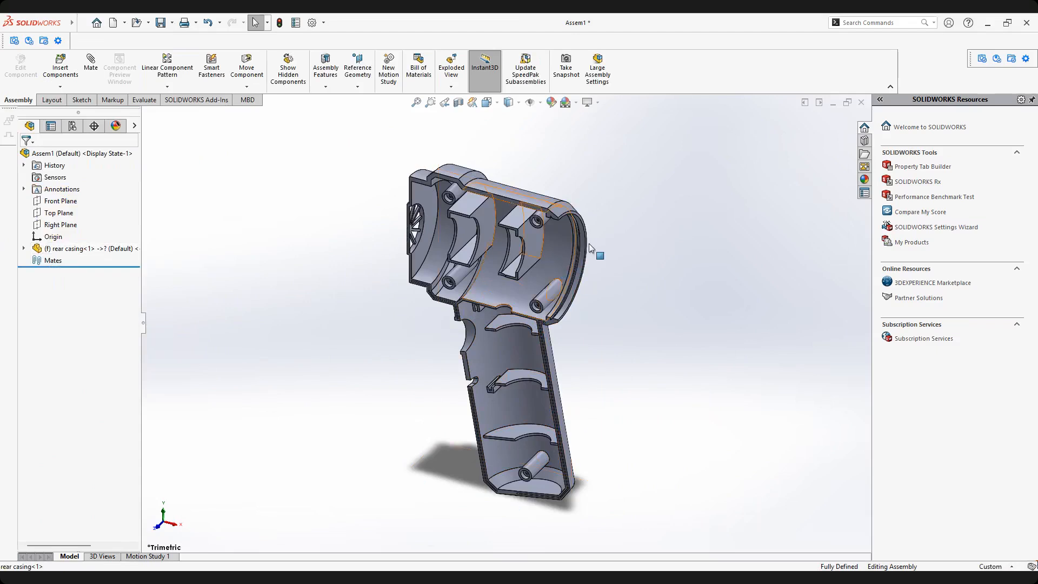
Float the rear casing component, try moving it away from the origin, and undo the move.
left_click(566, 261)
key("Escape")
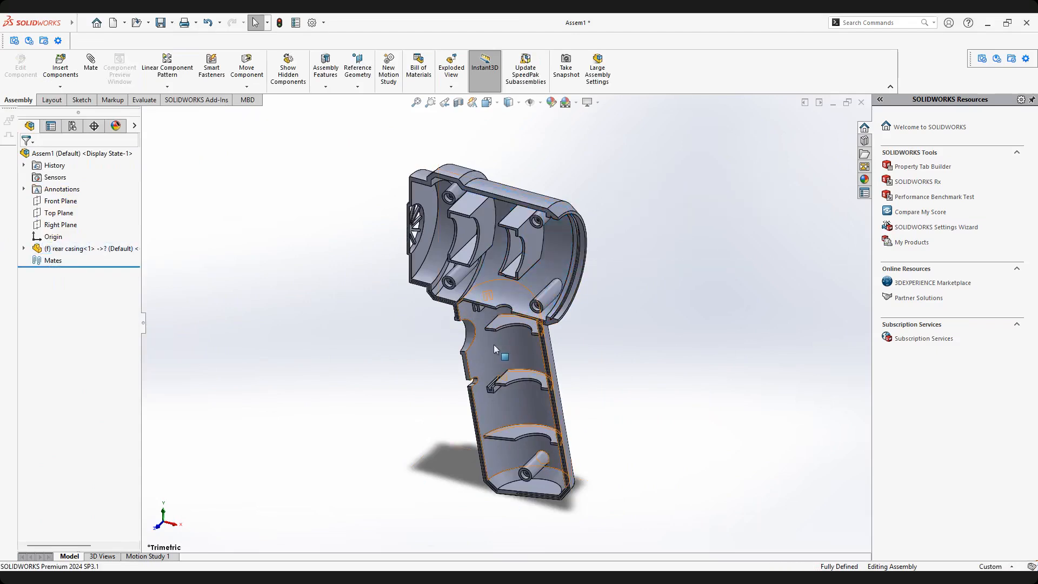
right_click(494, 344)
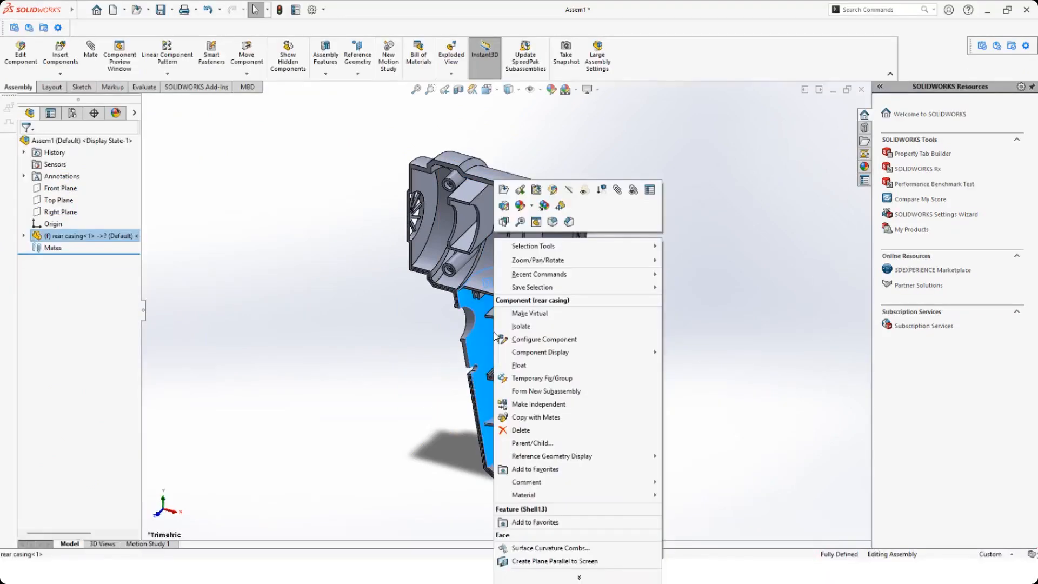
left_click(523, 366)
right_click_drag(662, 289, 479, 318)
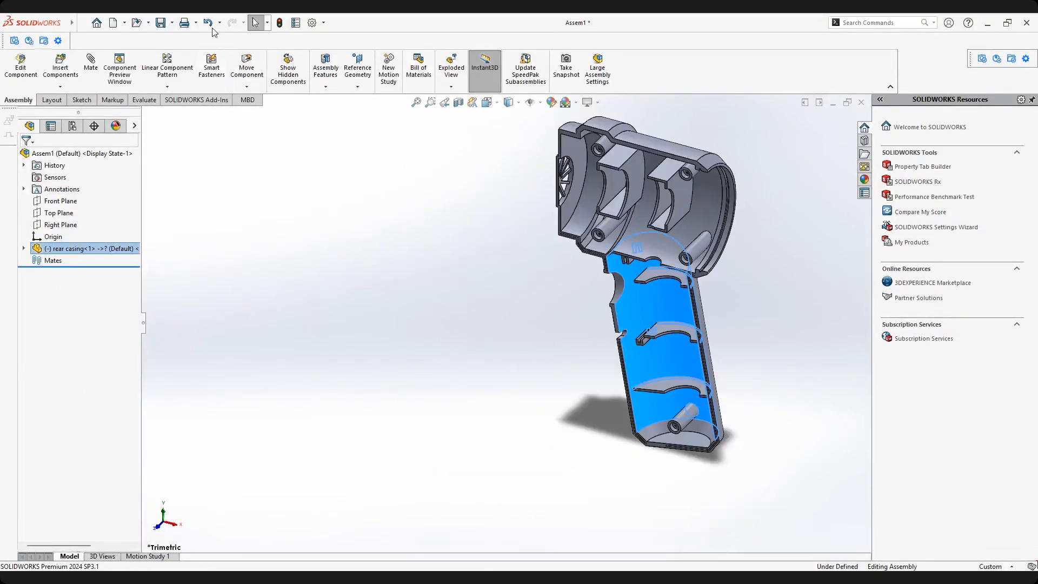
left_click(207, 23)
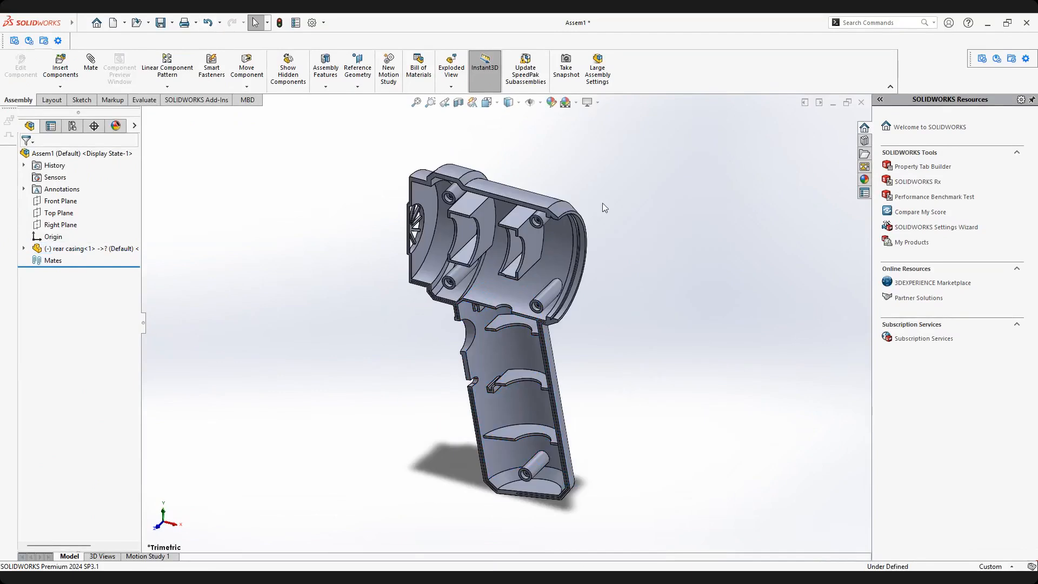
Fix the rear casing component in place in the assembly.
right_click(564, 245)
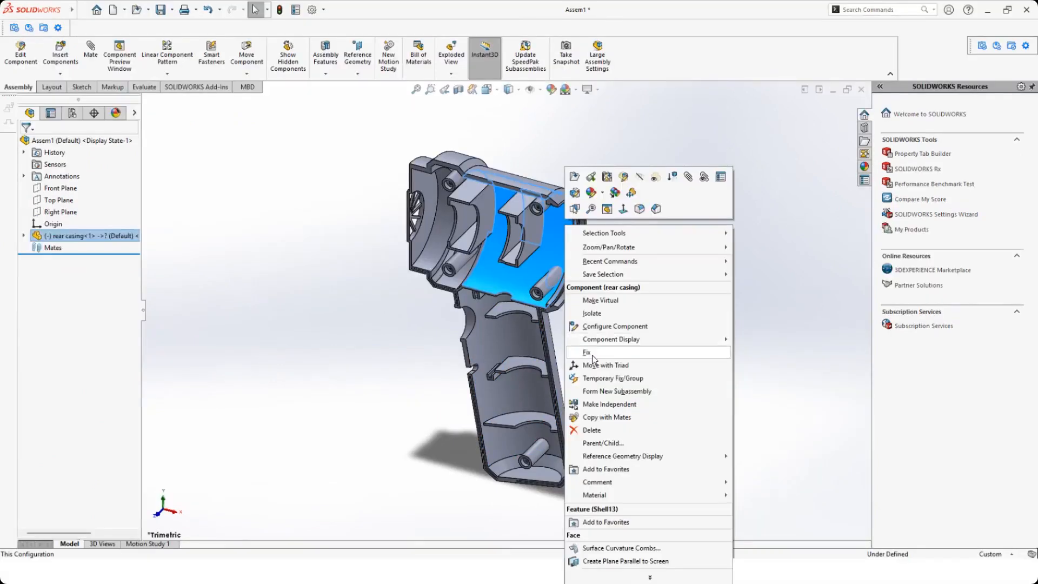
left_click(533, 364)
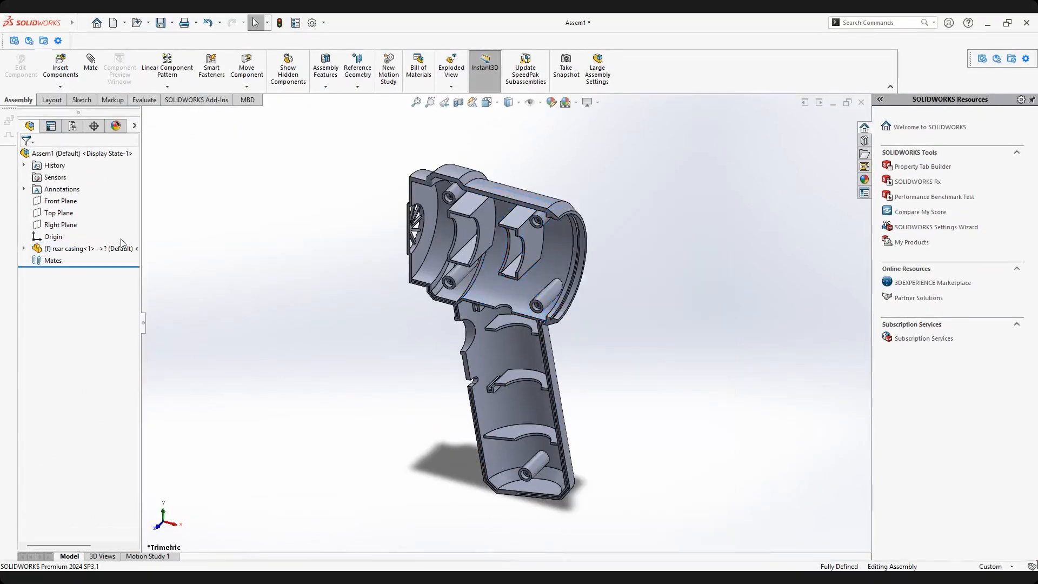
scroll(522, 316, "down", 2)
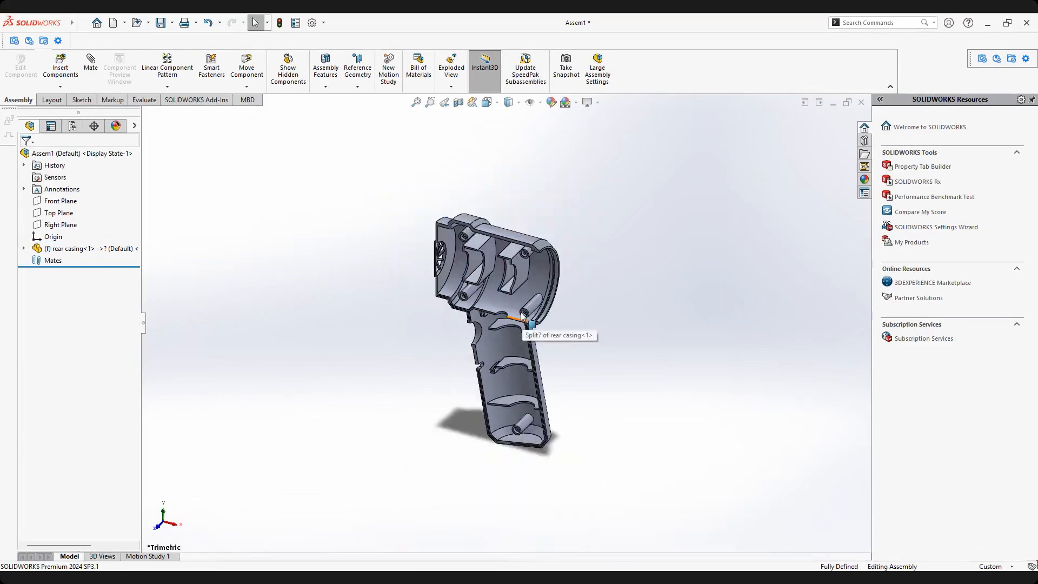
Examine the rear casing's interior from several angles, covering the screw bosses, motor supports, handle ribs and mating edge.
scroll(521, 316, "up", 2)
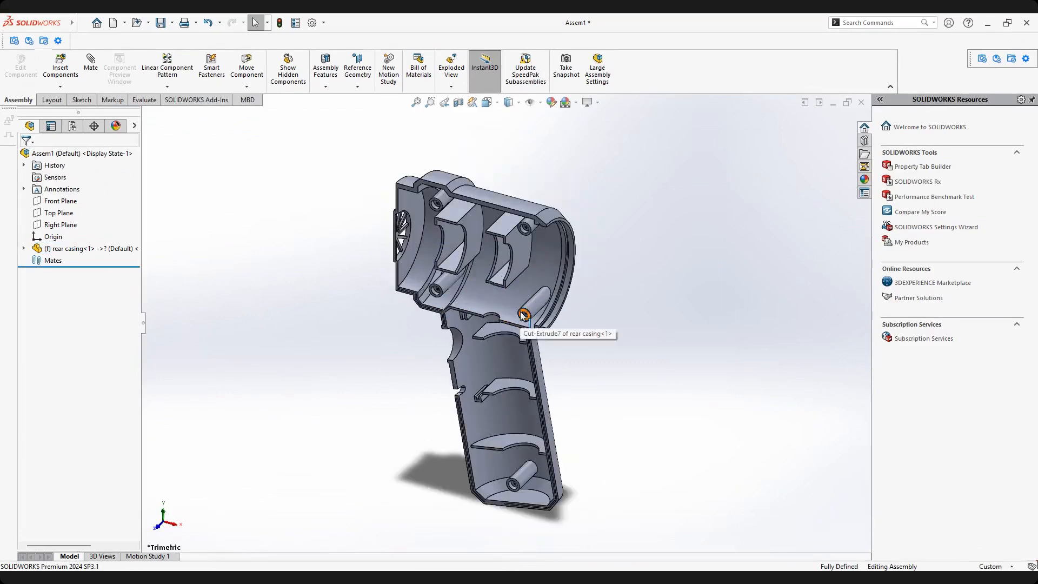
scroll(487, 322, "down", 1)
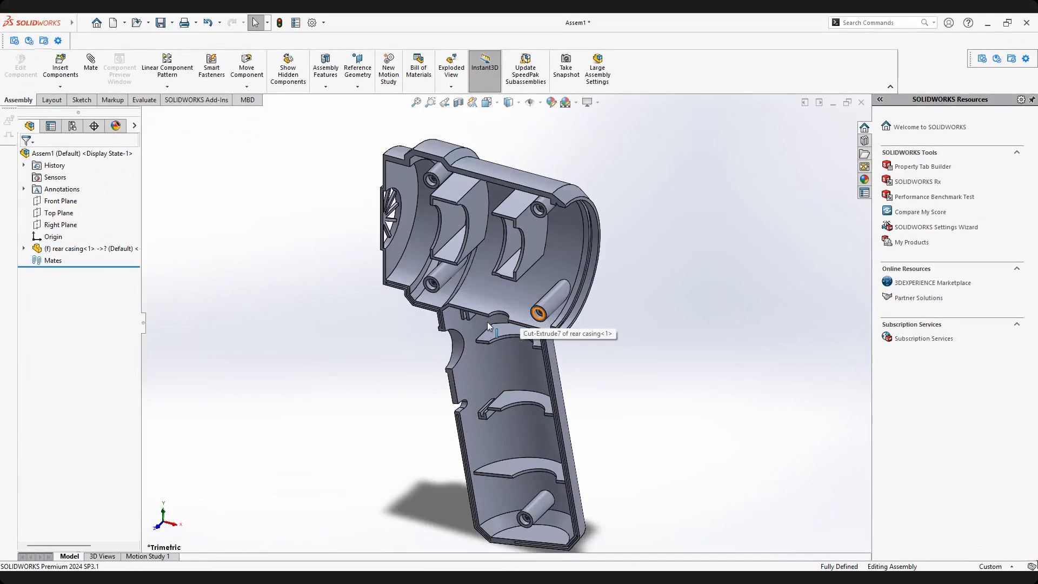
scroll(488, 322, "up", 2)
middle_click_drag(487, 323, 501, 296)
scroll(508, 296, "down", 2)
scroll(500, 296, "up", 2)
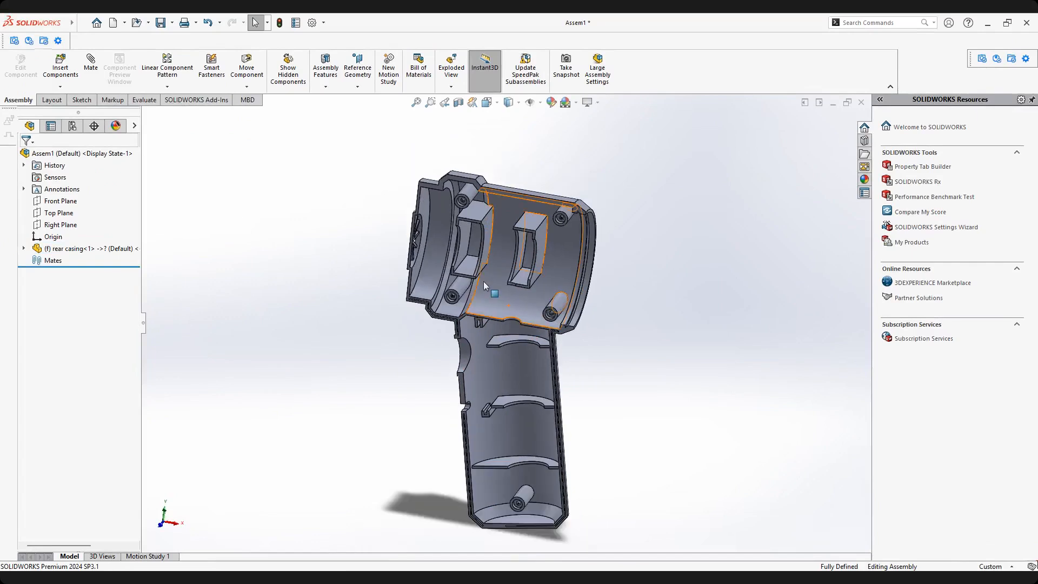
middle_click_drag(484, 281, 492, 310)
scroll(477, 306, "down", 1)
scroll(493, 310, "up", 2)
scroll(578, 365, "down", 2)
scroll(572, 359, "up", 2)
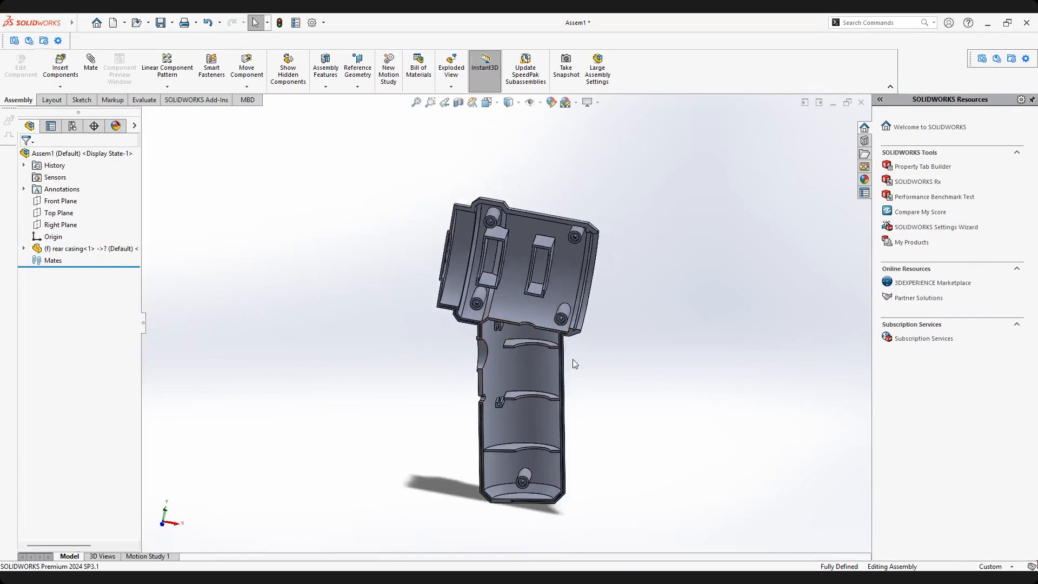
middle_click_drag(597, 354, 498, 444)
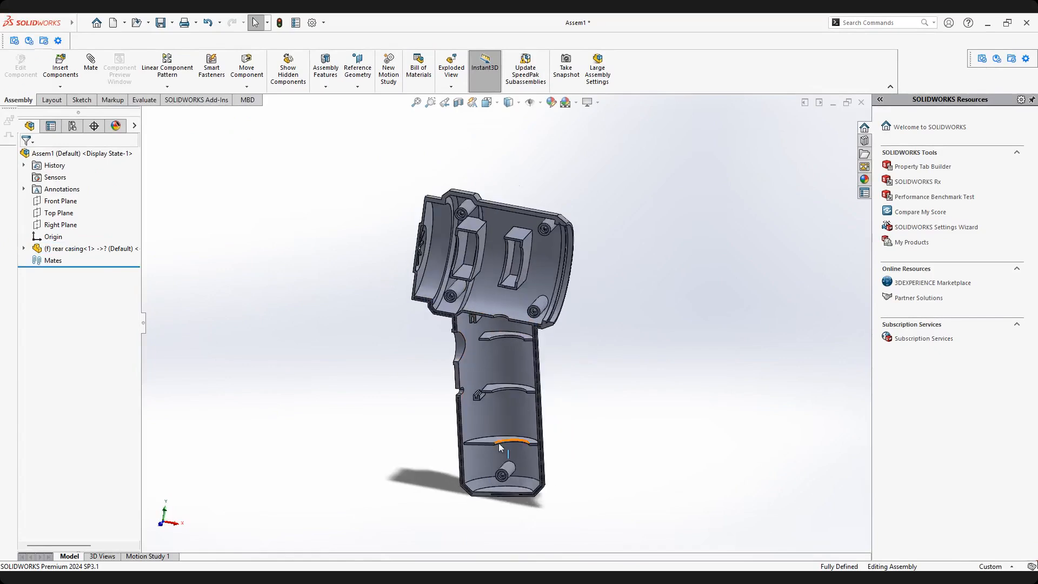
middle_click_drag(443, 382, 439, 373)
middle_click_drag(531, 356, 533, 366)
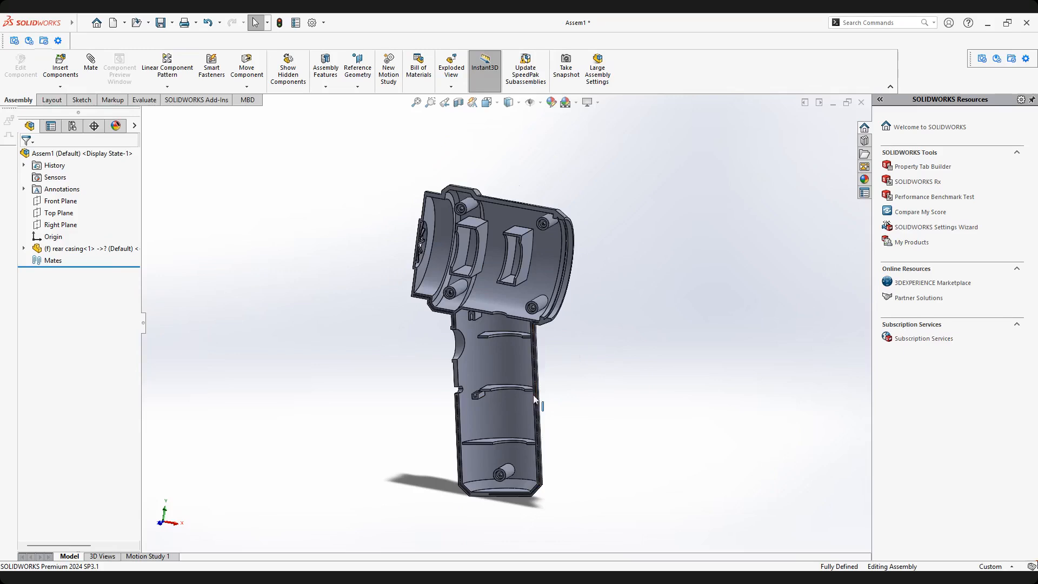
middle_click_drag(479, 393, 507, 294)
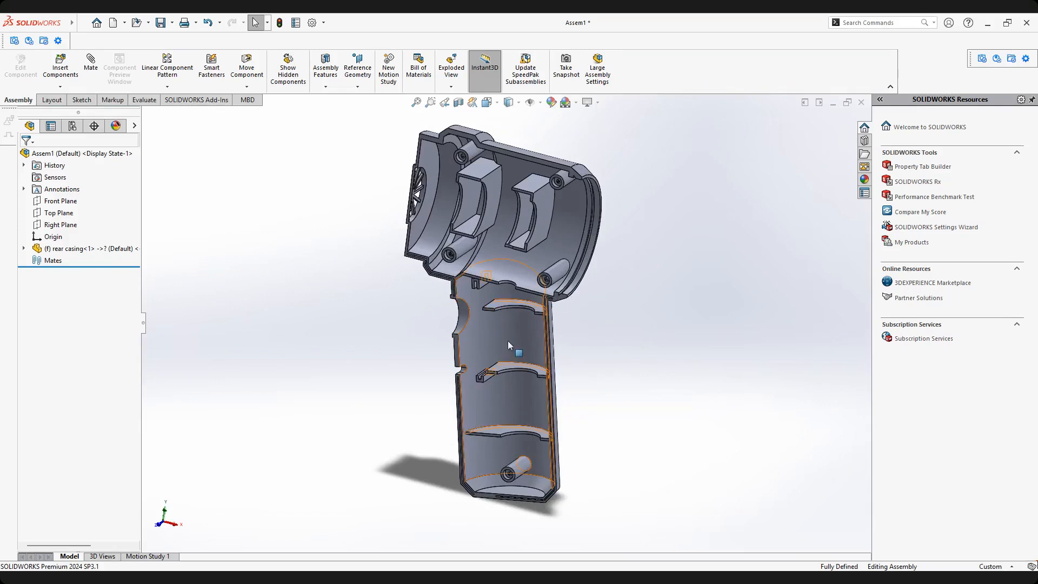
scroll(503, 324, "down", 2)
scroll(496, 306, "up", 2)
scroll(543, 329, "down", 2)
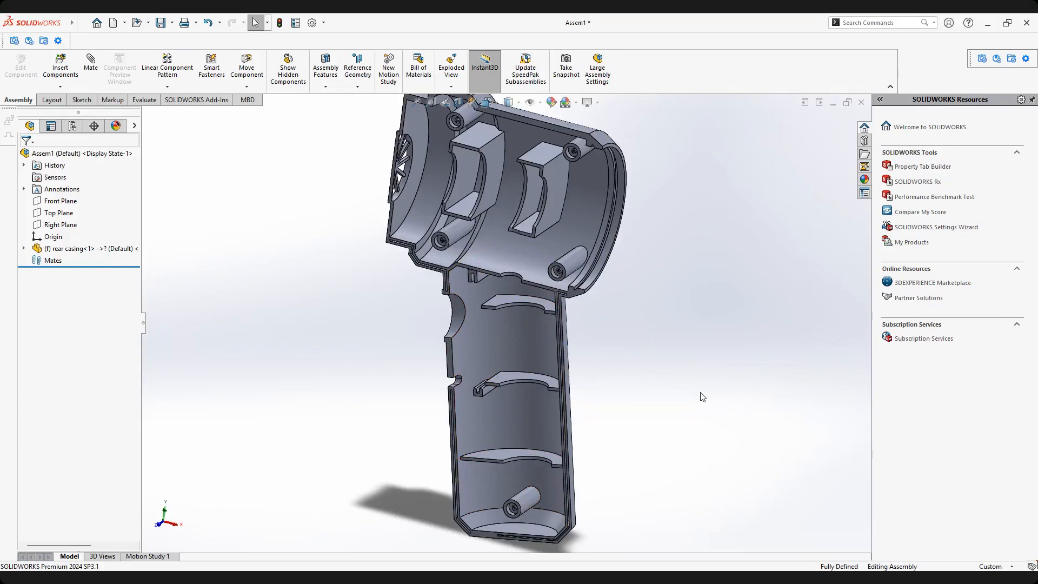
scroll(528, 323, "up", 2)
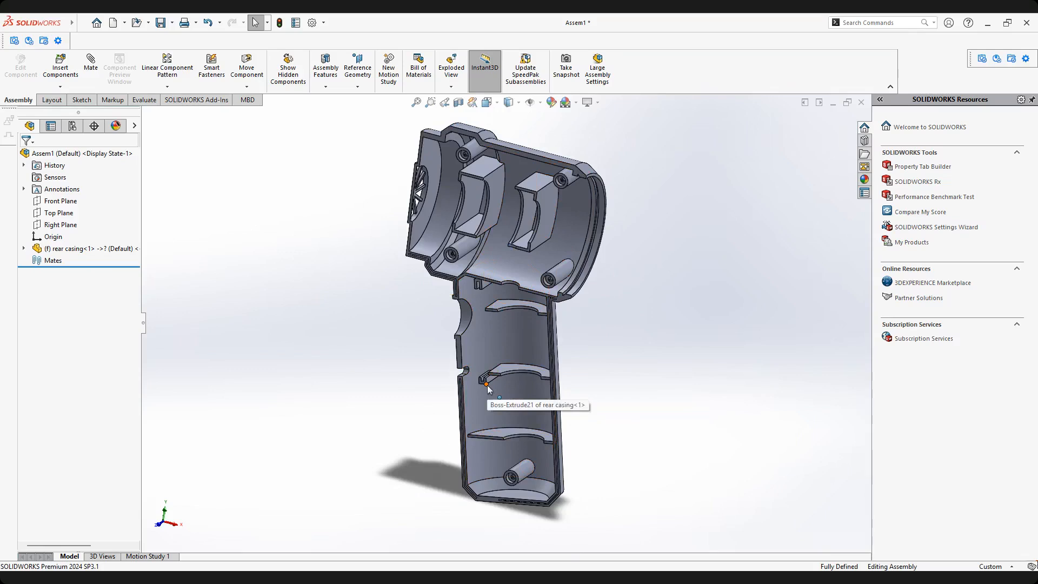
scroll(490, 365, "up", 2)
scroll(489, 362, "down", 2)
middle_click_drag(489, 362, 517, 303)
scroll(514, 282, "up", 2)
scroll(513, 277, "down", 2)
scroll(516, 222, "down", 2)
scroll(510, 261, "up", 1)
mouse_move(510, 261)
middle_mouse_down()
mouse_move(498, 254)
mouse_move(506, 248)
mouse_move(488, 270)
mouse_move(532, 270)
mouse_move(528, 261)
middle_mouse_up()
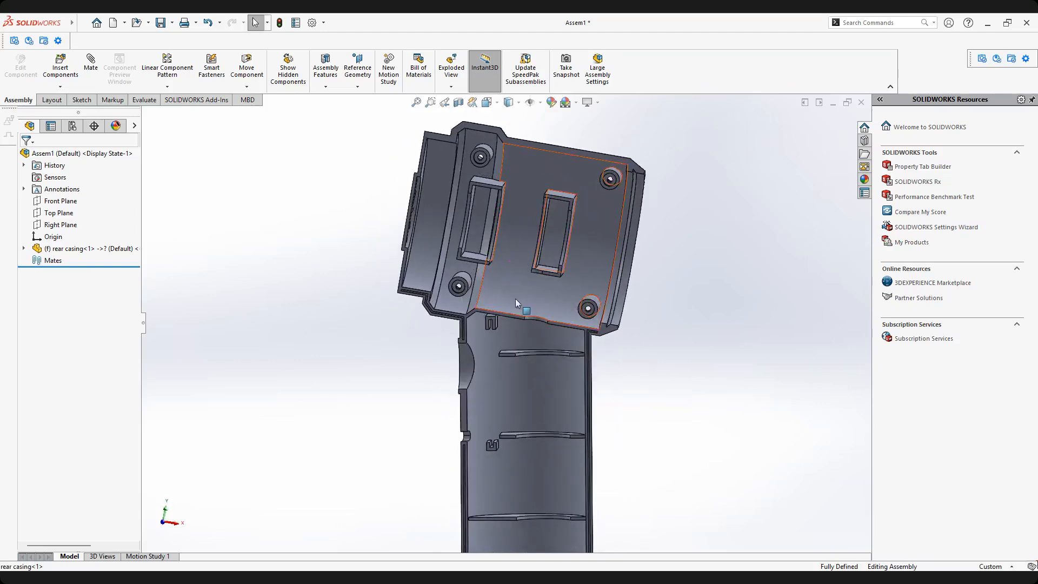
scroll(511, 308, "up", 2)
scroll(508, 319, "down", 1)
scroll(507, 320, "up", 2)
scroll(504, 371, "down", 2)
middle_click_drag(503, 371, 482, 355)
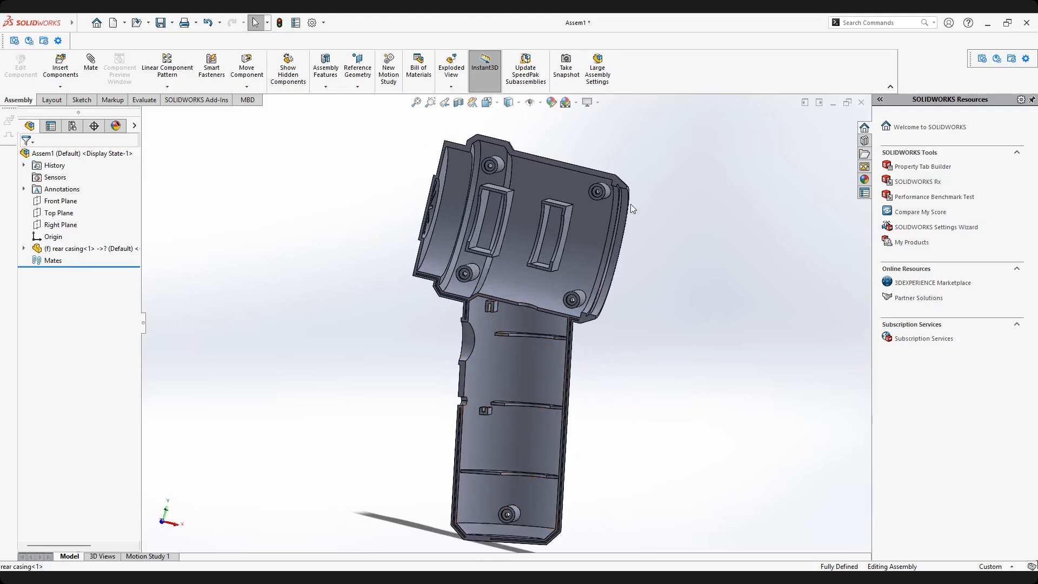
middle_click_drag(615, 200, 616, 203)
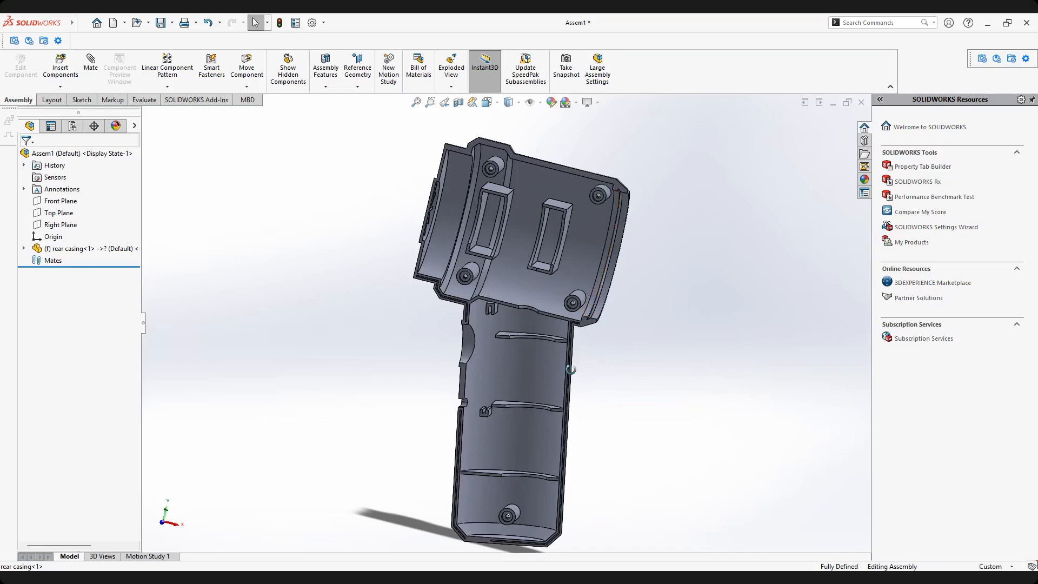
middle_click_drag(567, 368, 567, 369)
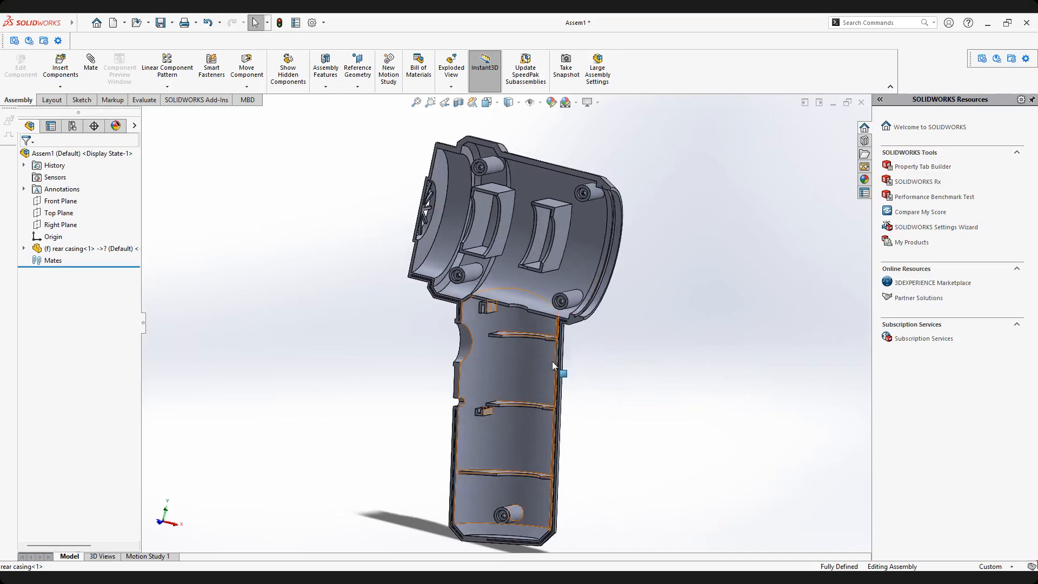
middle_click_drag(549, 369, 553, 335)
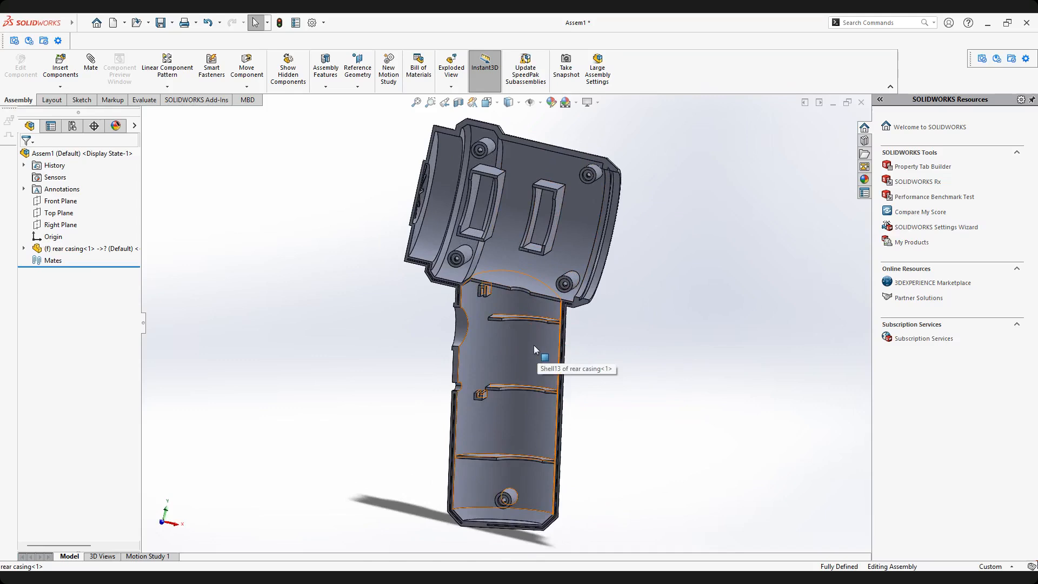
mouse_move(537, 350)
middle_mouse_down()
mouse_move(521, 350)
mouse_move(530, 356)
middle_mouse_up()
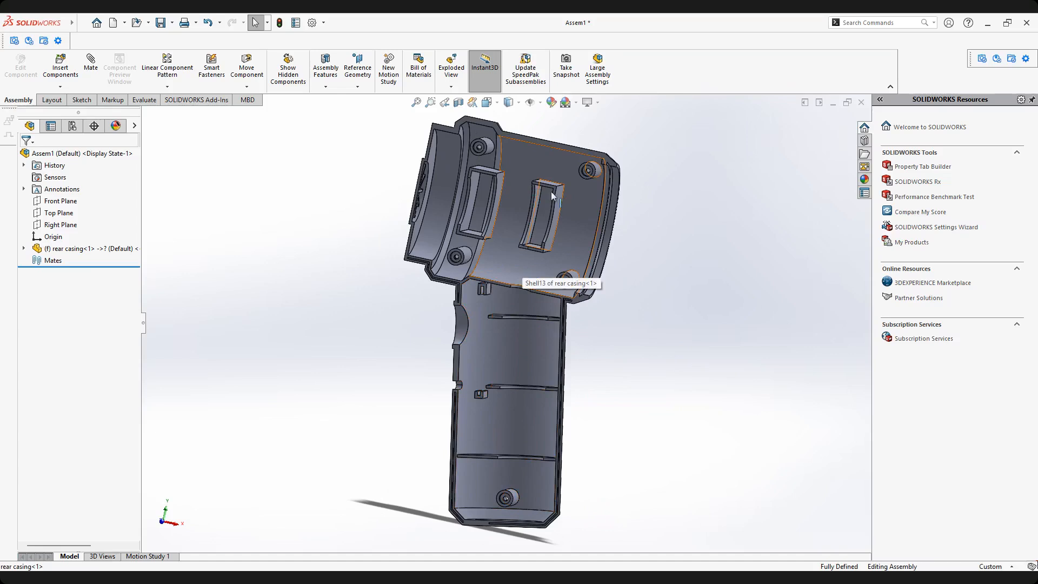
scroll(533, 258, "down", 3)
middle_click_drag(518, 251, 530, 273)
scroll(528, 264, "down", 1)
scroll(529, 259, "up", 2)
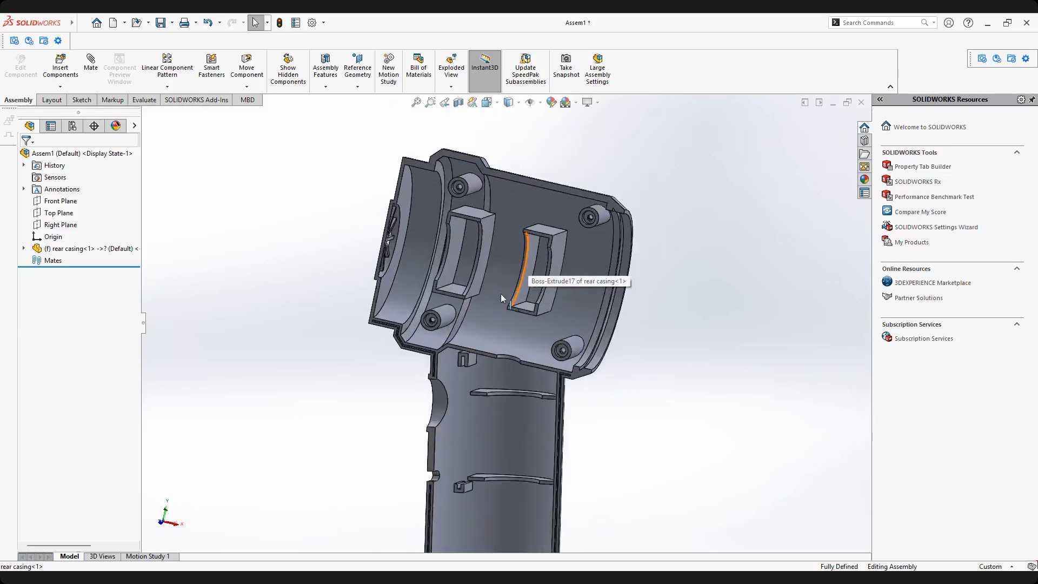
scroll(478, 356, "up", 3)
Insert dc motor.SLDPRT into the assembly and place it in free space beside the open end of the rear casing.
left_click(50, 69)
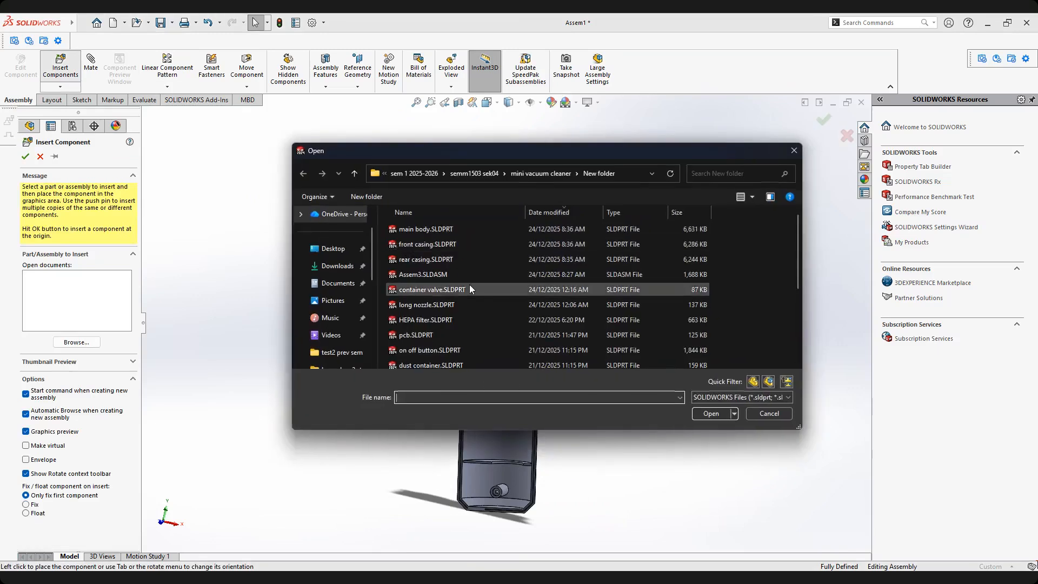
scroll(469, 284, "down", 3)
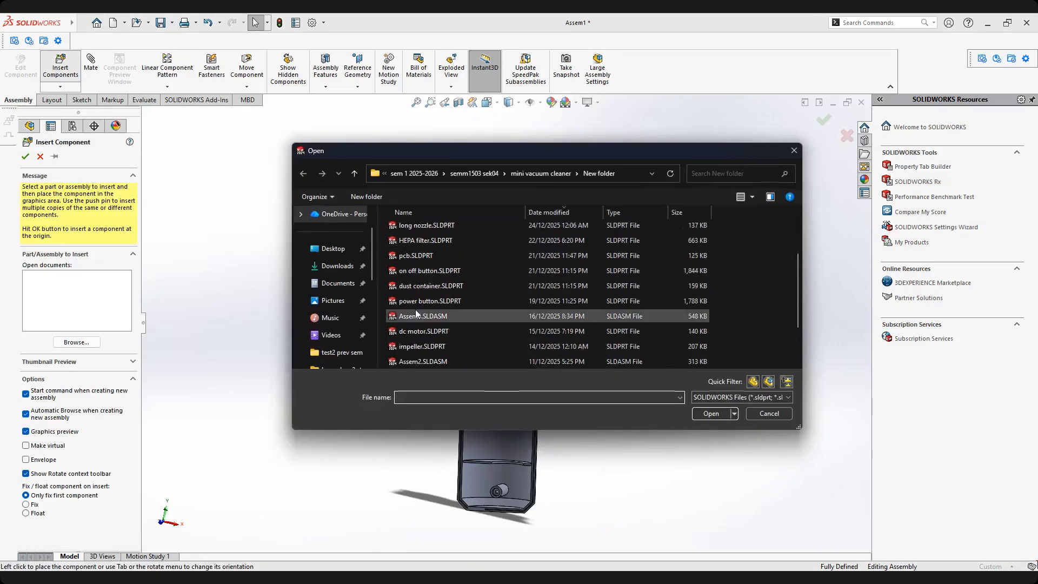
left_click(418, 328)
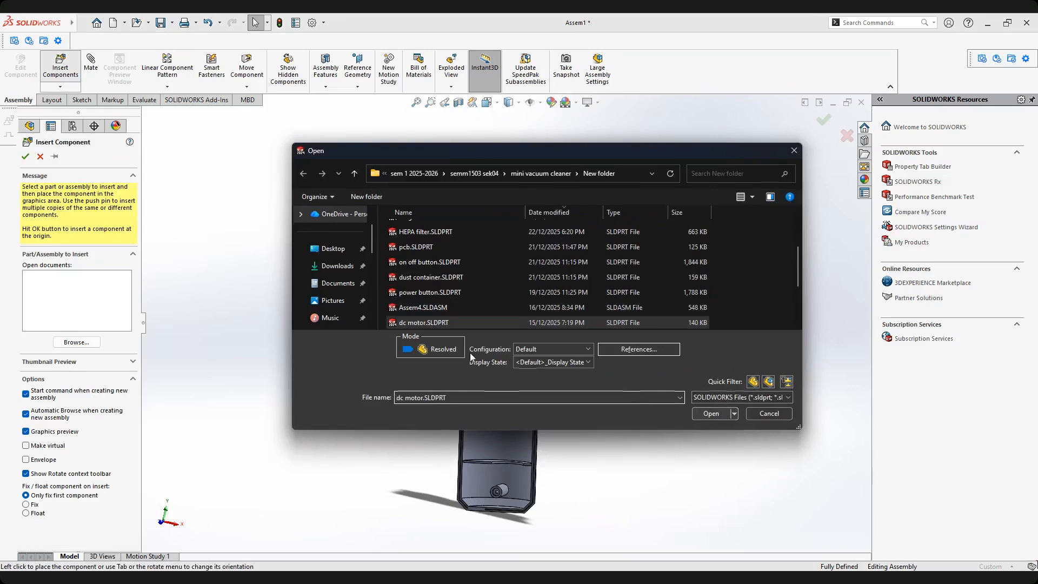
left_click(702, 414)
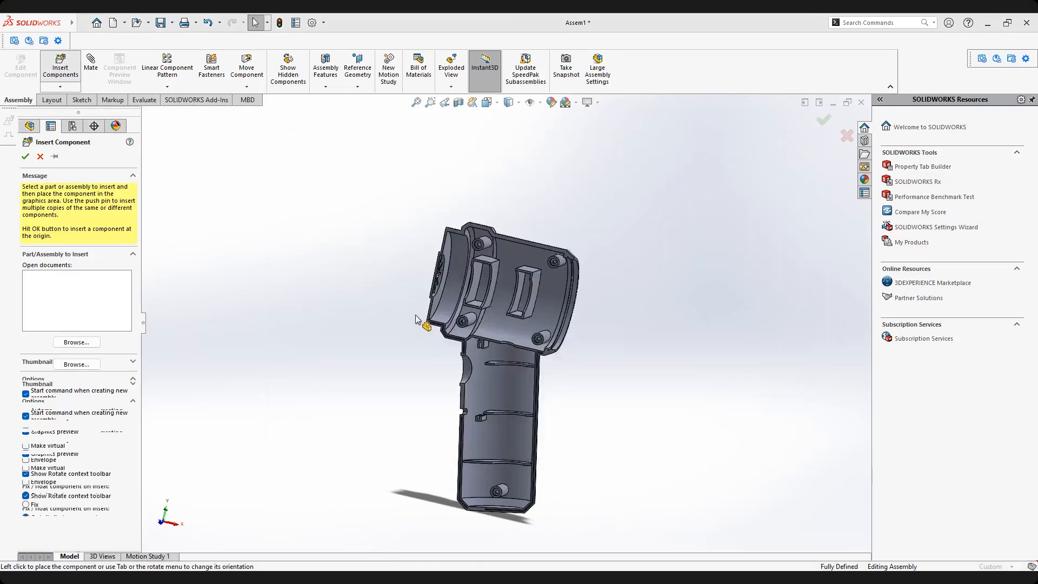
left_click(382, 319)
scroll(381, 320, "up", 2)
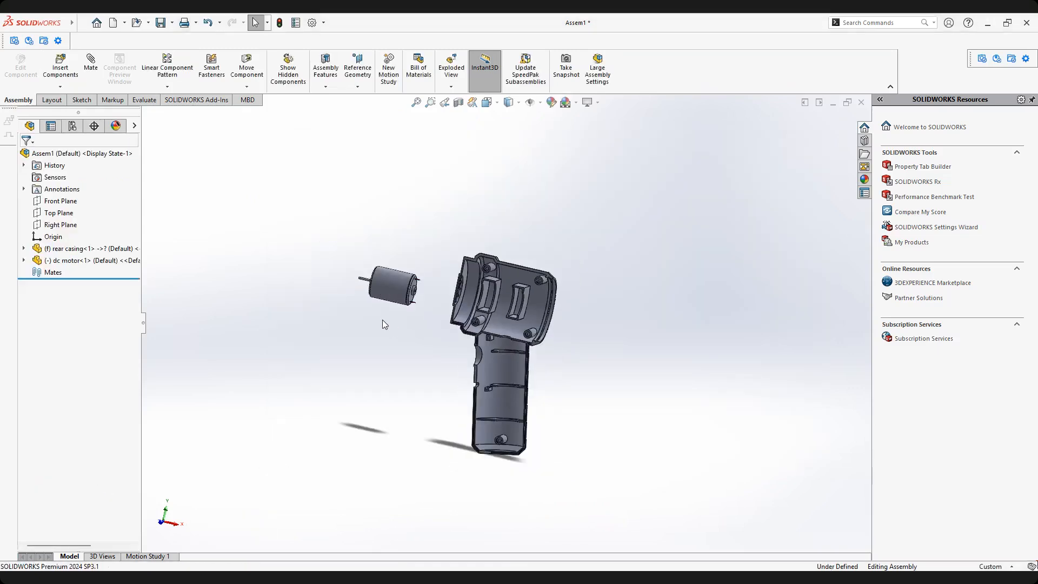
scroll(382, 319, "down", 2)
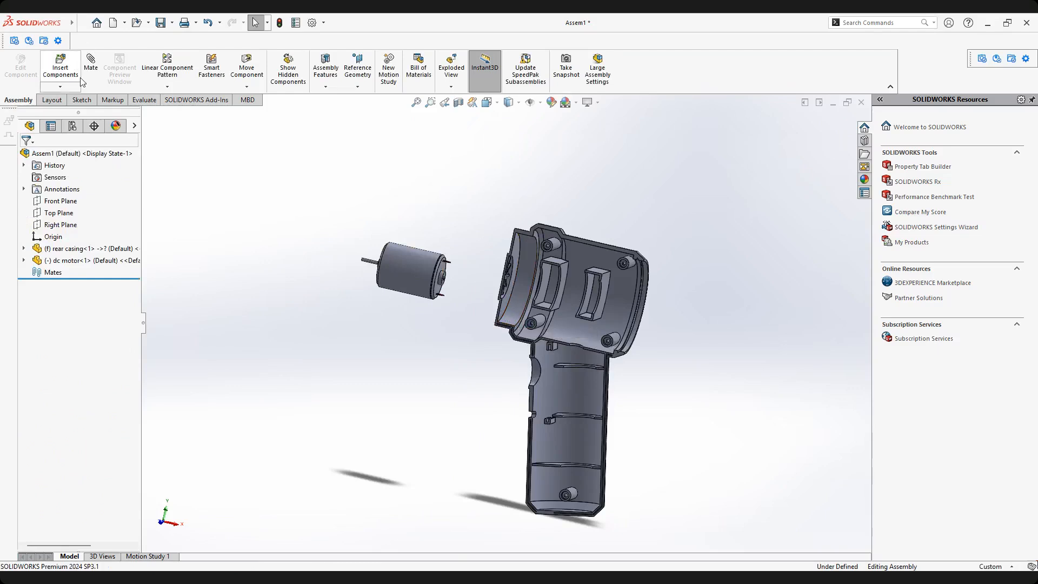
Begin inserting several components at once, selecting HEPA filter.SLDPRT, pcb.SLDPRT, on off button.SLDPRT and dust container.SLDPRT.
left_click(61, 69)
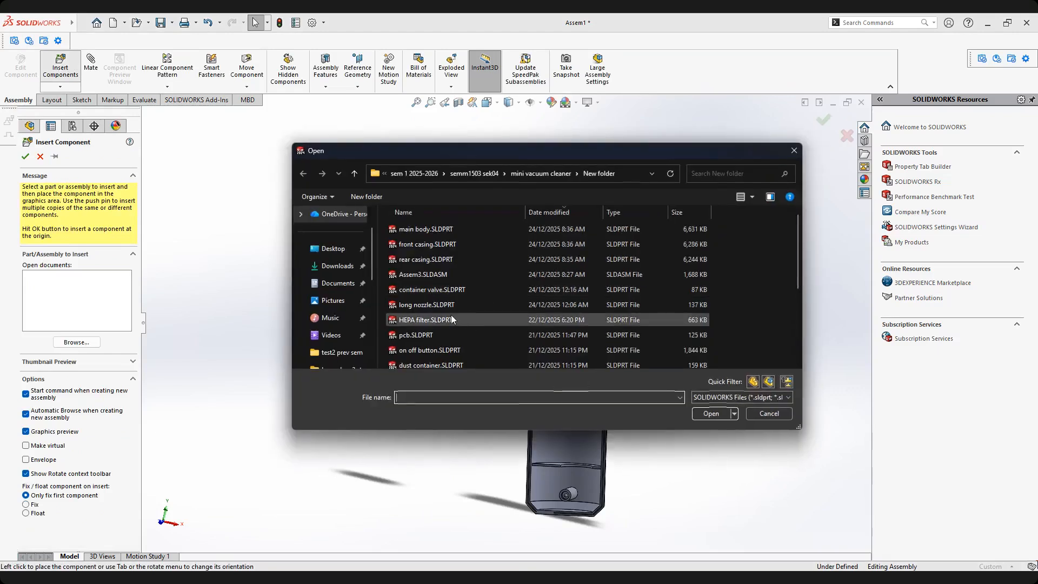
left_click(429, 319)
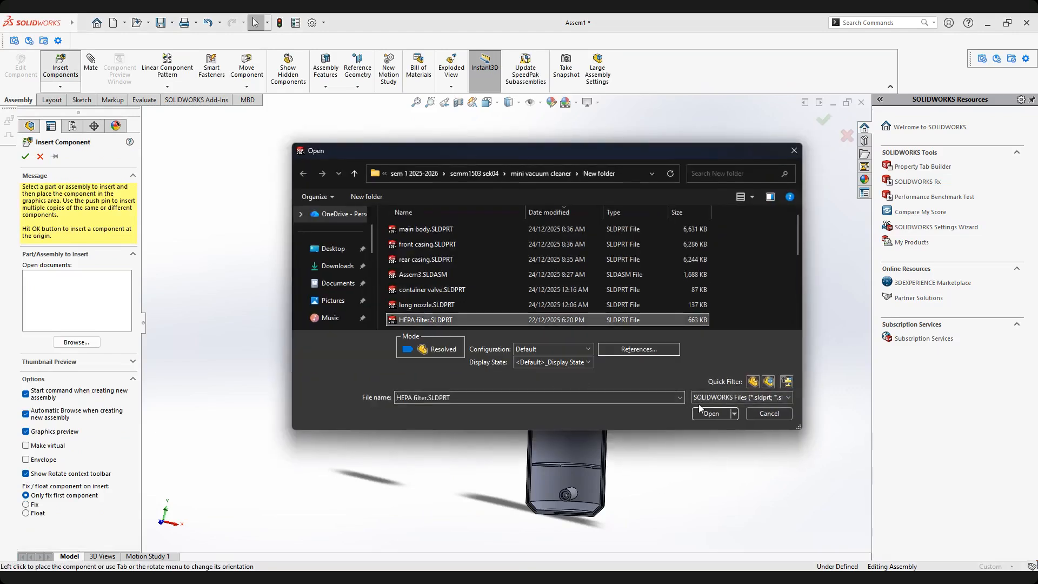
scroll(487, 290, "down", 1)
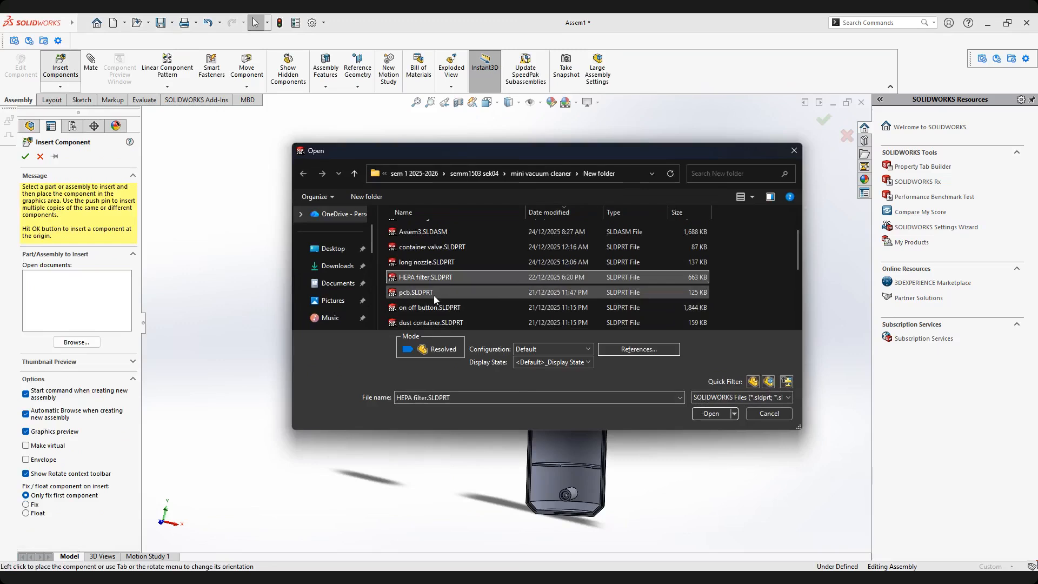
left_click(426, 295, "ctrl")
left_click(428, 307, "ctrl")
scroll(441, 294, "down", 2)
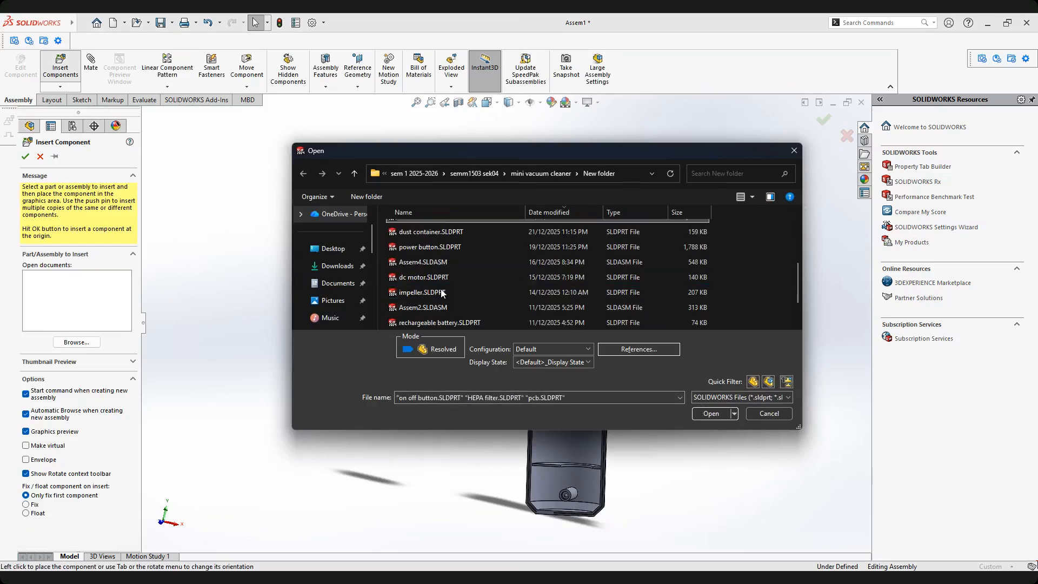
scroll(441, 293, "up", 2)
left_click(417, 318, "ctrl")
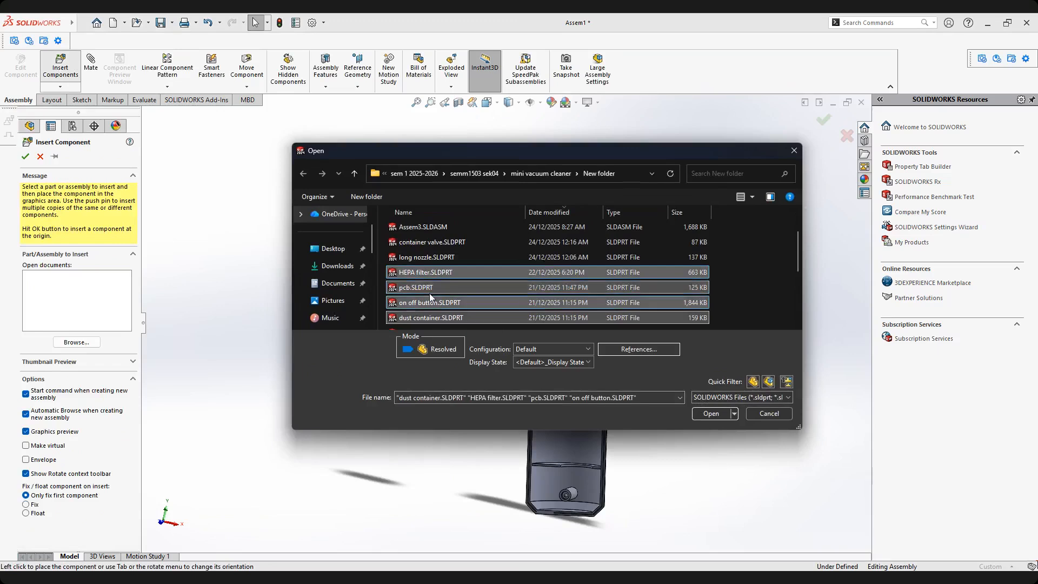
Add dc motor.SLDPRT, rear cap.SLDPRT, screw.SLDPRT and rechargeable battery.SLDPRT to the files selected for insertion.
scroll(421, 309, "down", 1)
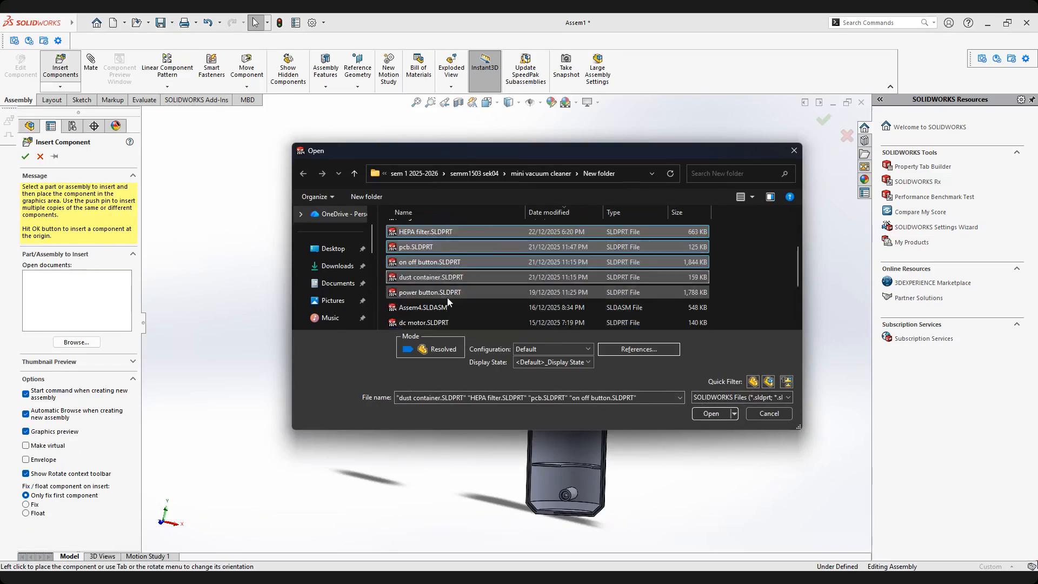
scroll(461, 304, "up", 2)
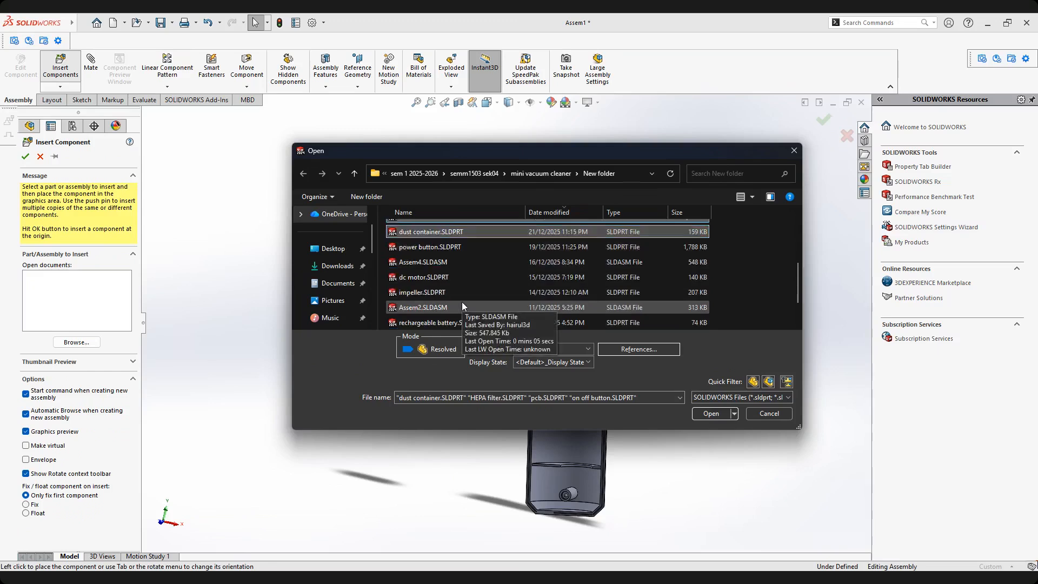
scroll(462, 299, "down", 2)
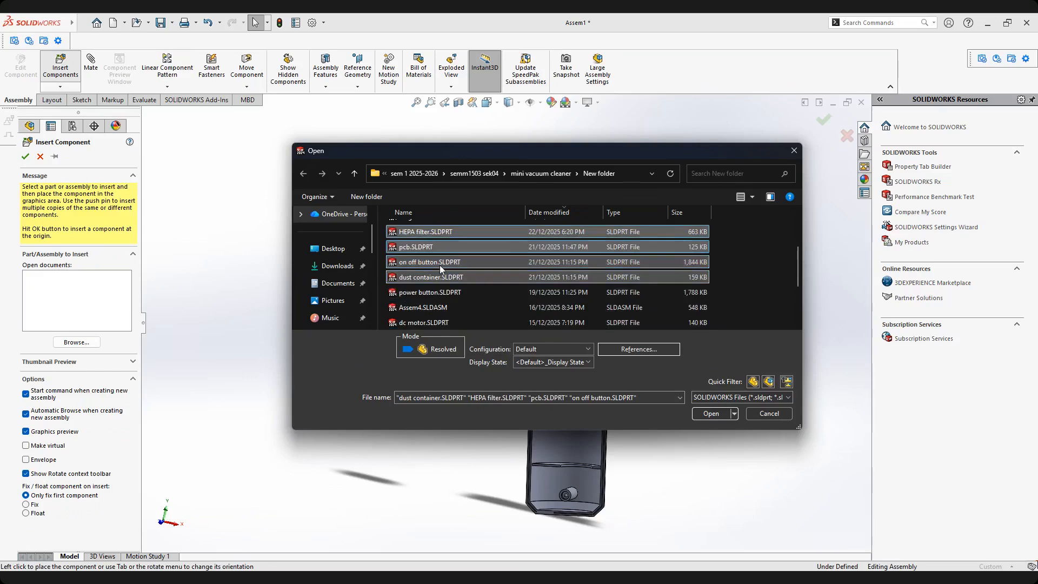
scroll(439, 265, "down", 1)
scroll(447, 264, "down", 1)
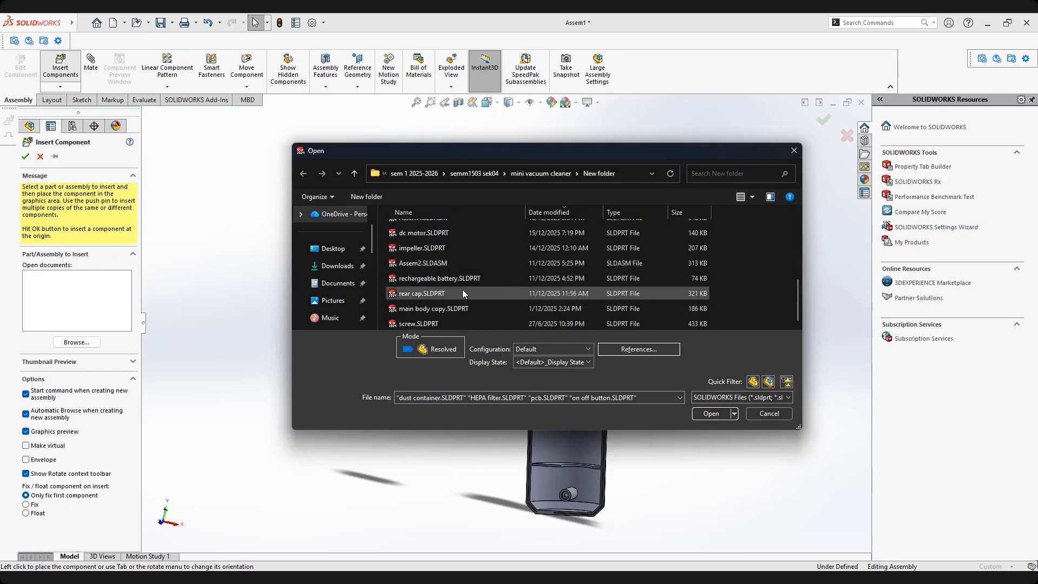
left_click(432, 232, "ctrl")
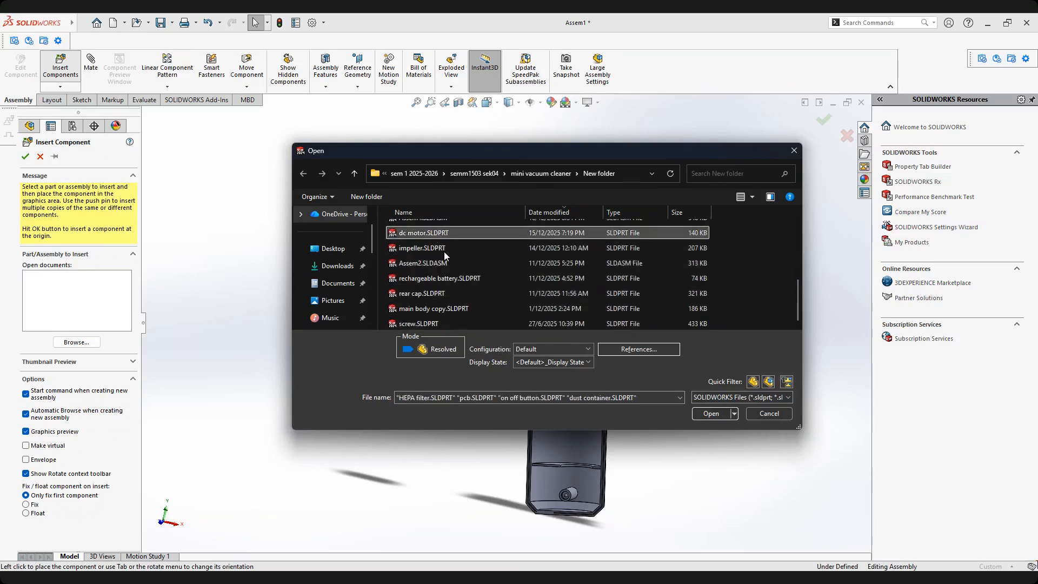
scroll(444, 254, "up", 4)
scroll(454, 265, "down", 4)
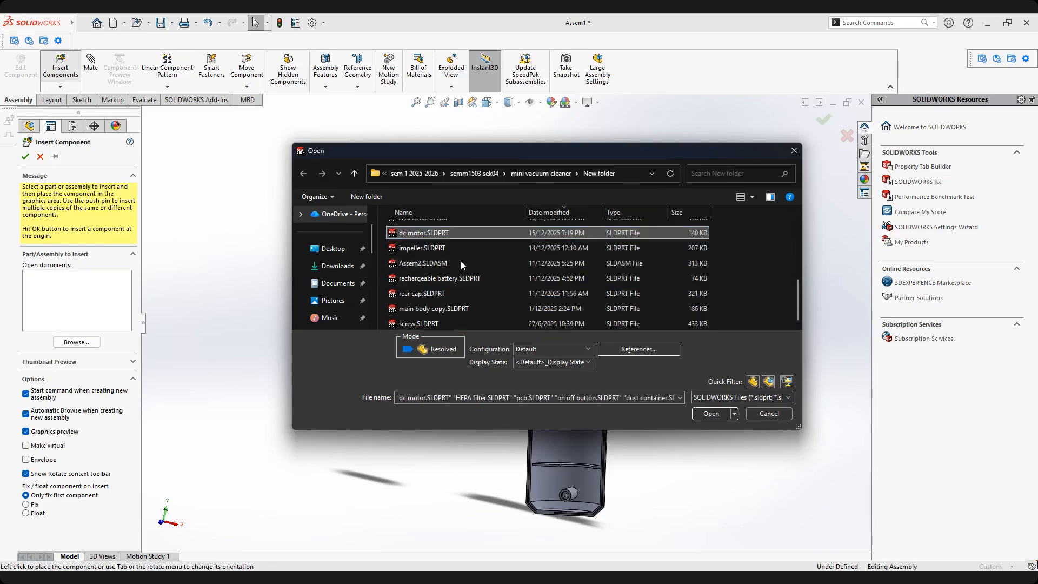
left_click(453, 293, "ctrl")
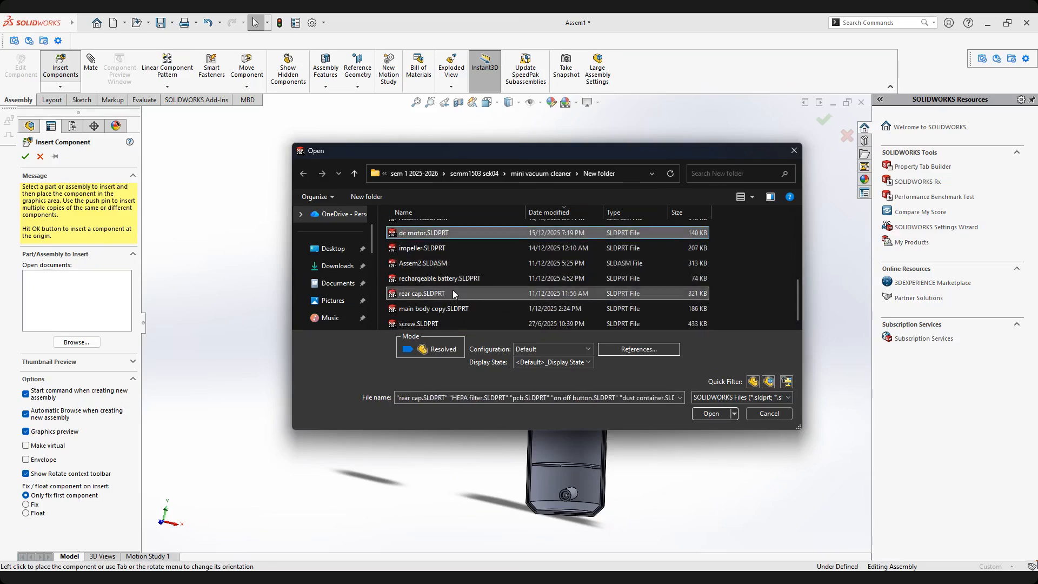
left_click(437, 323, "ctrl")
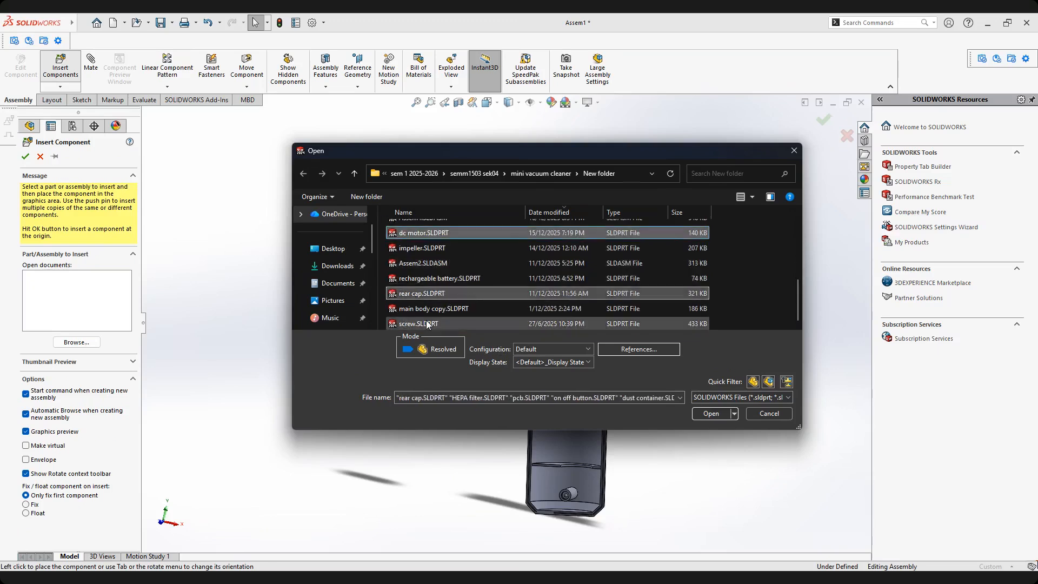
left_click(462, 278, "ctrl")
Add impeller.SLDPRT, container valve.SLDPRT and long nozzle.SLDPRT to the selection and open all the selected parts for placement.
scroll(454, 283, "up", 1)
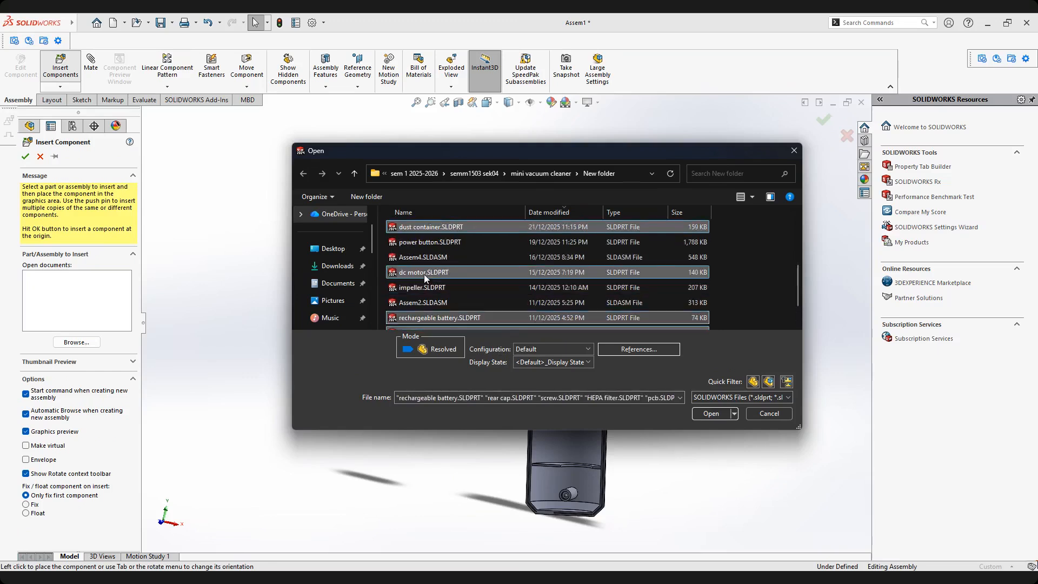
left_click(440, 287, "ctrl")
scroll(445, 286, "up", 2)
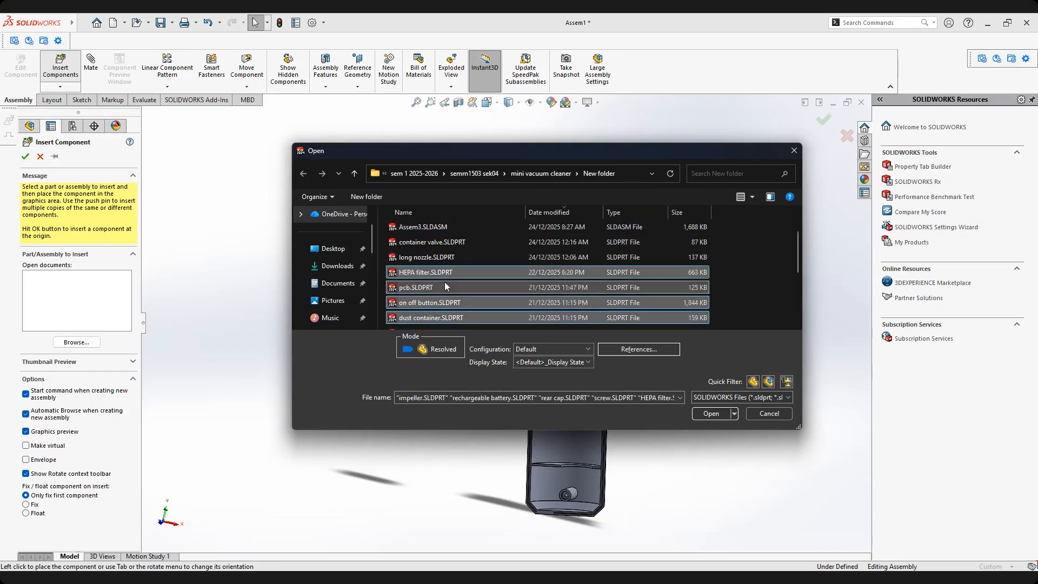
scroll(444, 282, "up", 1)
scroll(444, 281, "down", 1)
left_click(432, 245, "ctrl")
left_click(432, 264, "ctrl")
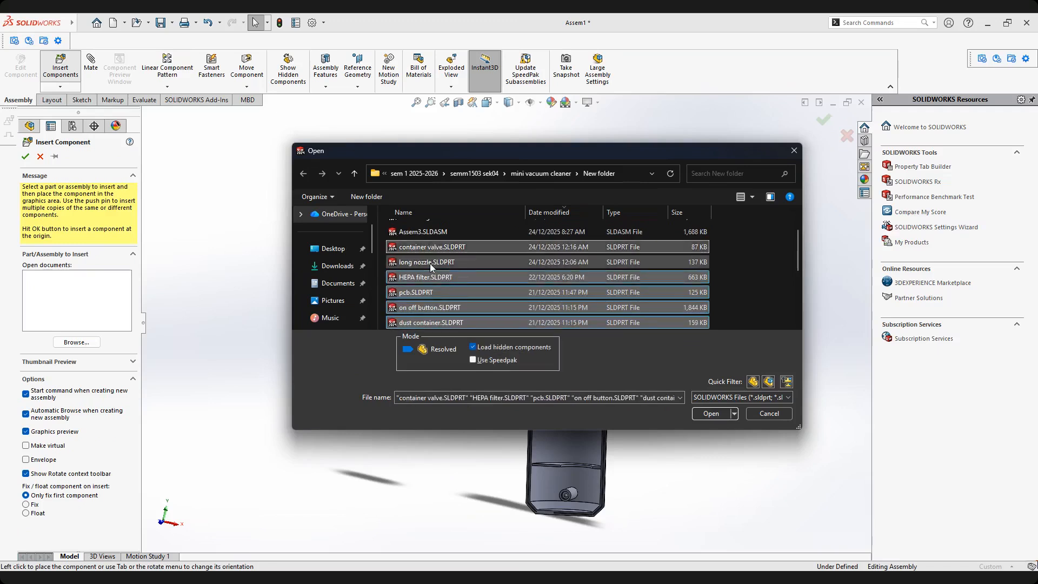
scroll(444, 272, "up", 1)
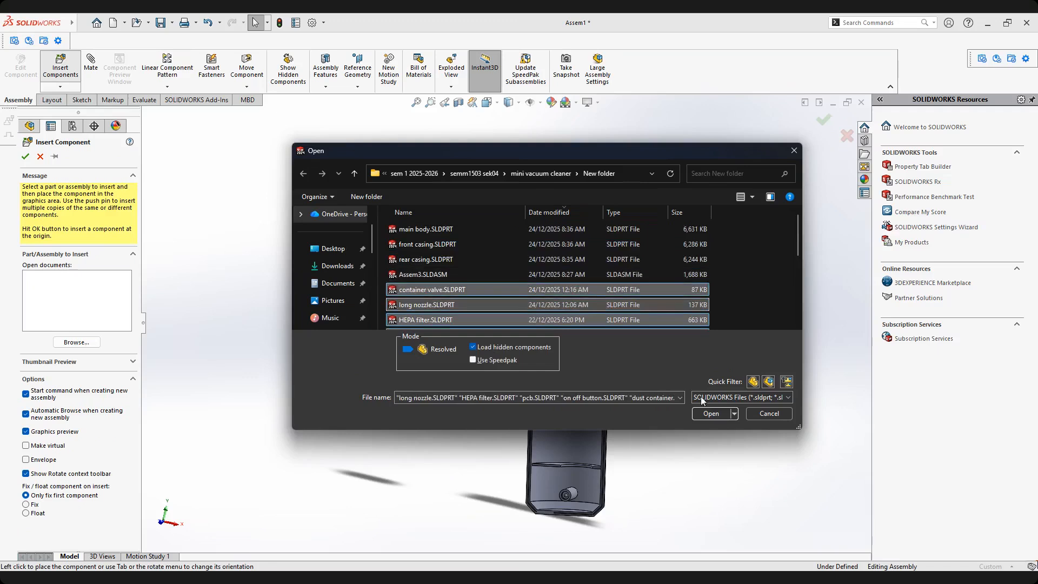
key("Return")
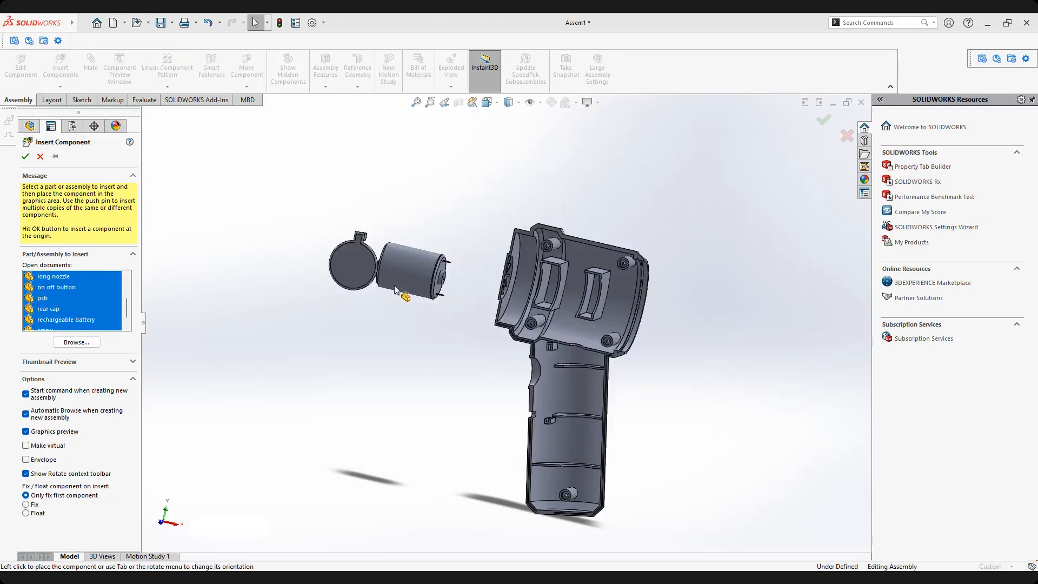
Place the container valve, a second dc motor, the dust container and the HEPA filter in free space on the casing's open-end side.
scroll(394, 284, "up", 2)
left_click(340, 279)
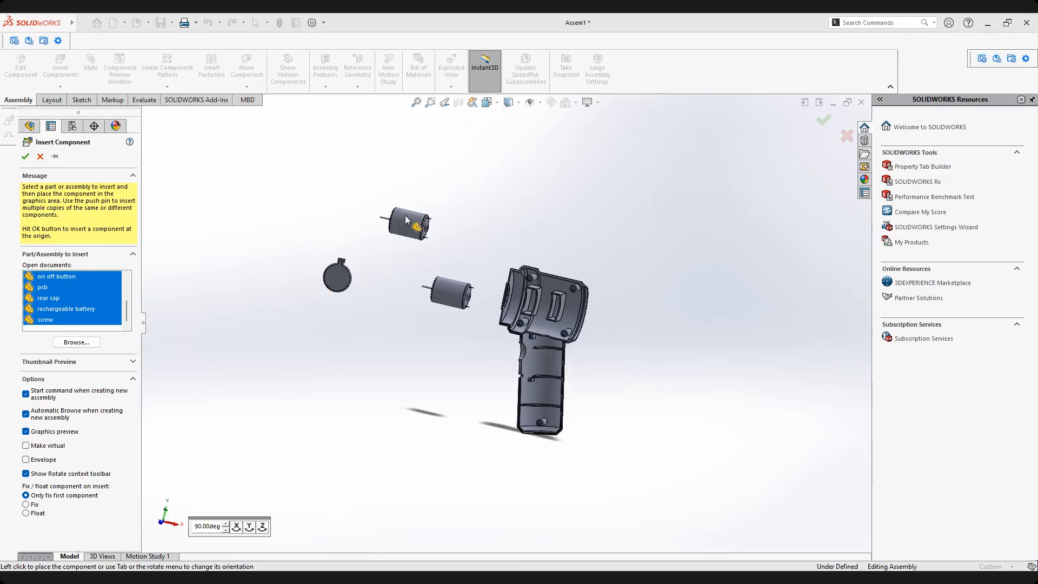
left_click(408, 224)
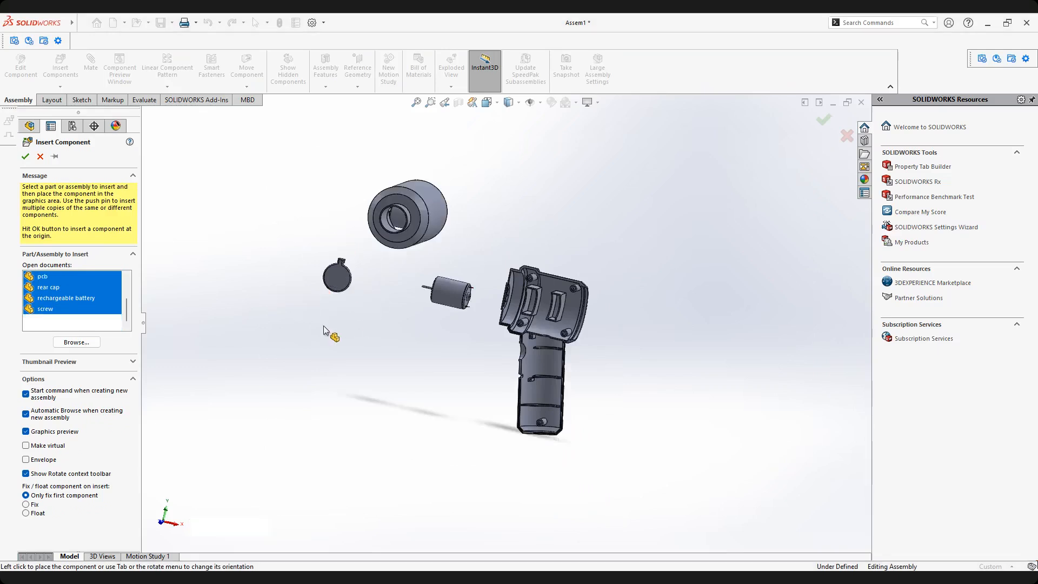
left_click(323, 352)
key("f")
left_click(362, 248)
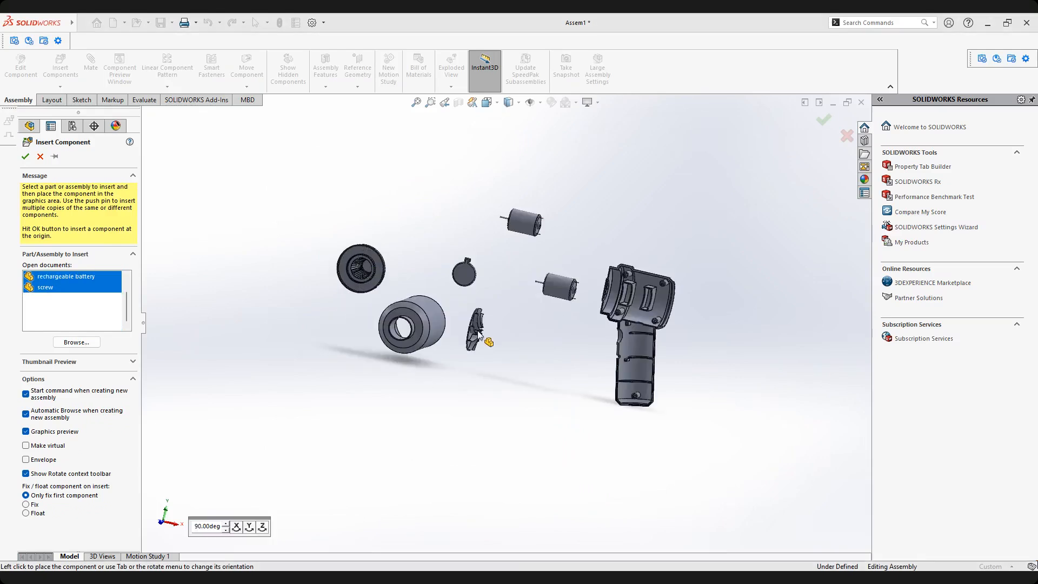
Place the impeller, long nozzle, on off button and pcb in free space between the dust container and the rear casing.
left_click(478, 336)
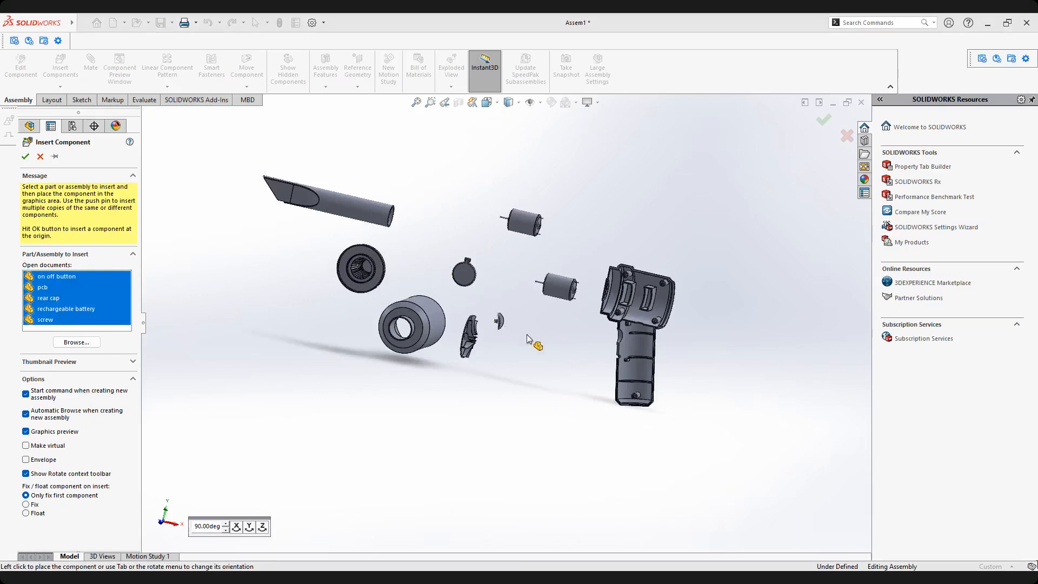
left_click(558, 350)
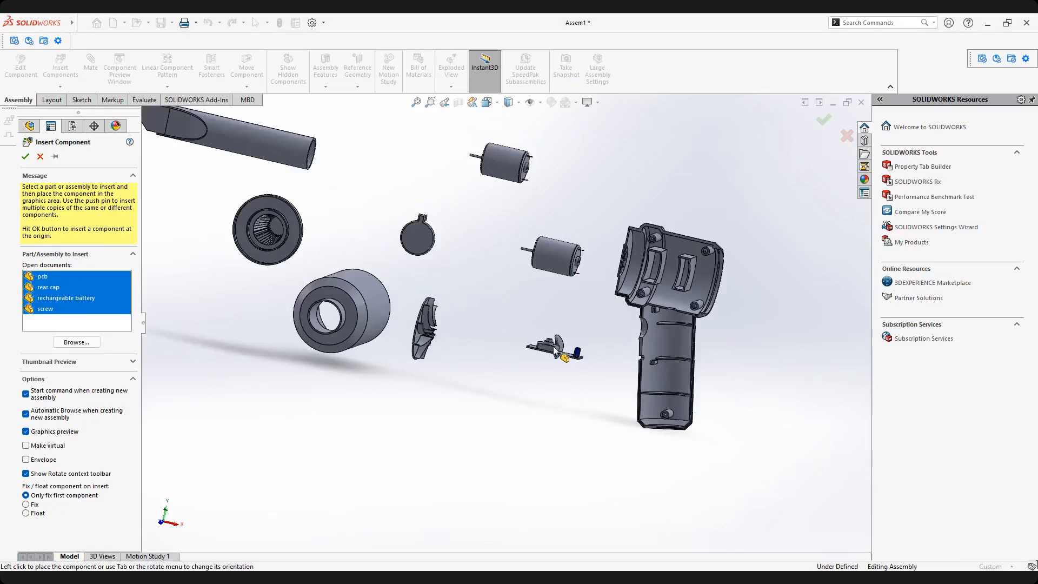
scroll(558, 350, "down", 5)
left_click(477, 267)
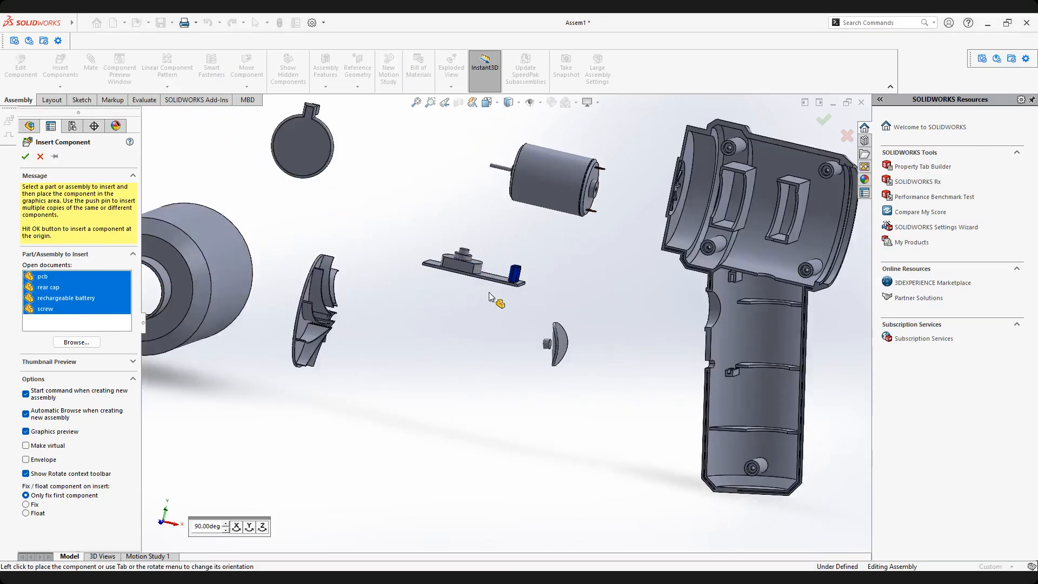
Place the rear cap behind the casing, the rechargeable battery below the pcb and the screw above the casing, and finish inserting.
scroll(485, 312, "up", 4)
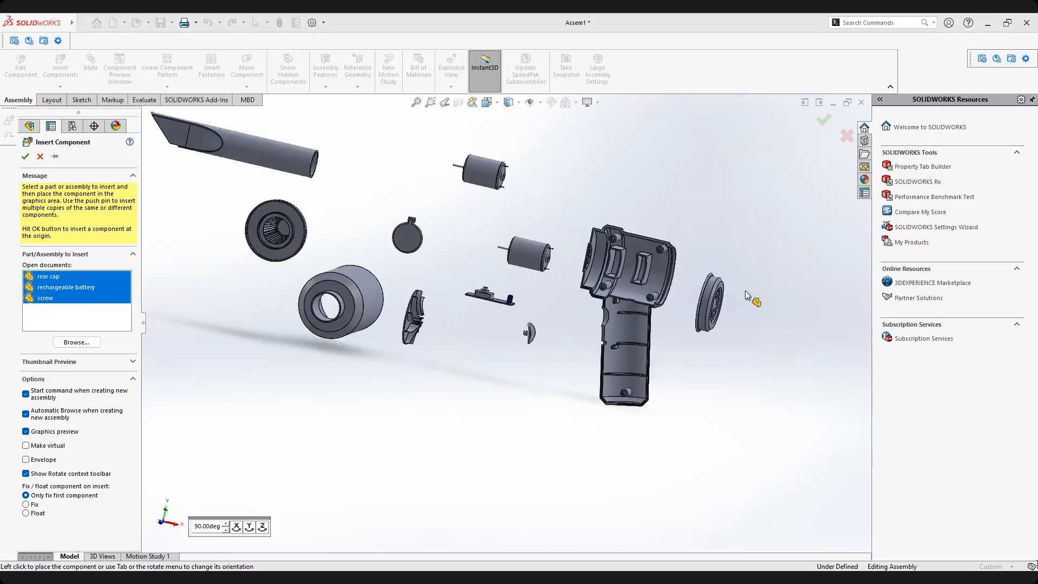
left_click(746, 294)
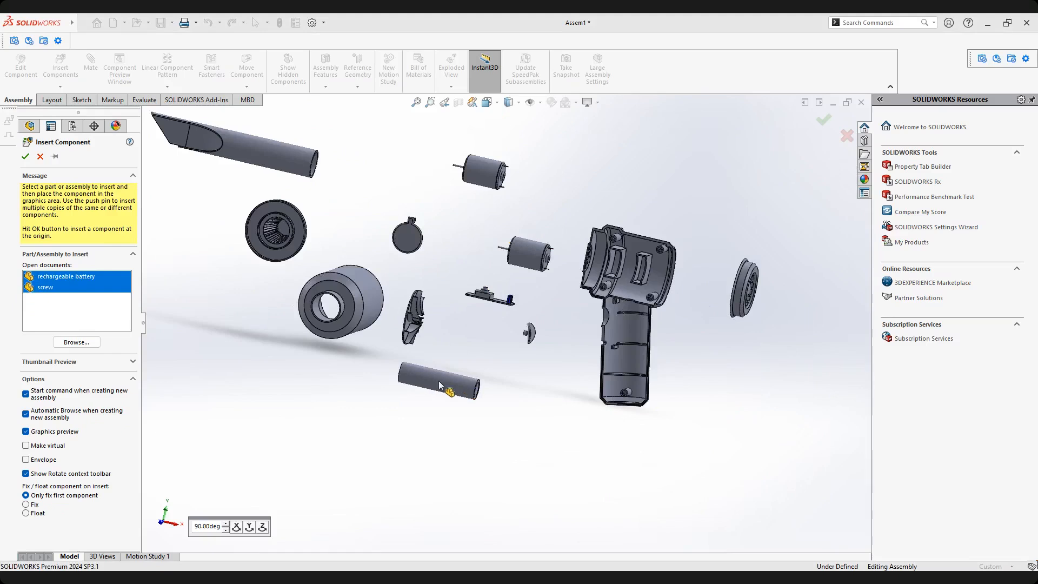
middle_click_drag(439, 381, 426, 367)
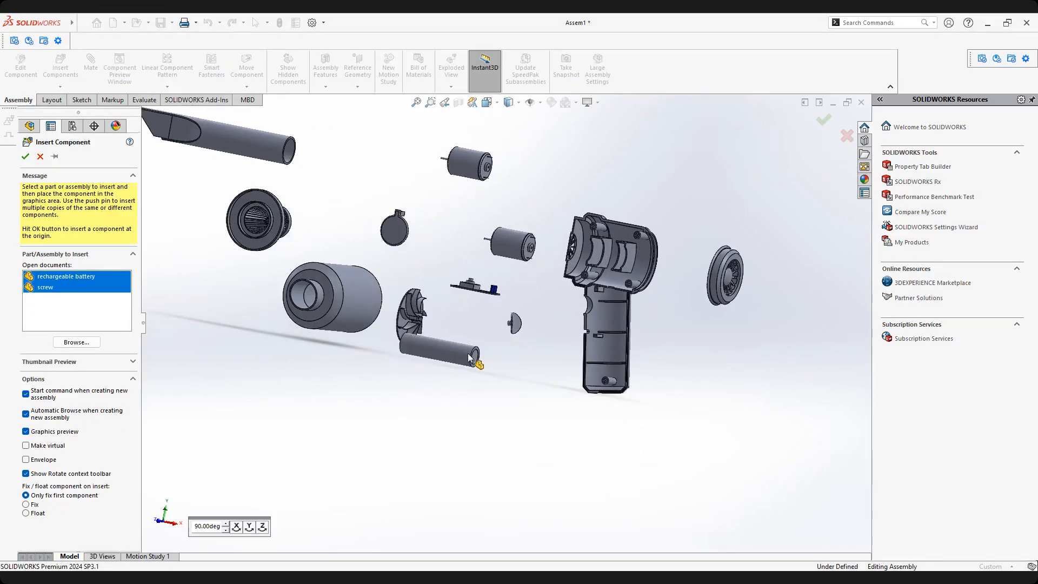
scroll(476, 355, "down", 1)
scroll(499, 360, "down", 2)
left_click(500, 351)
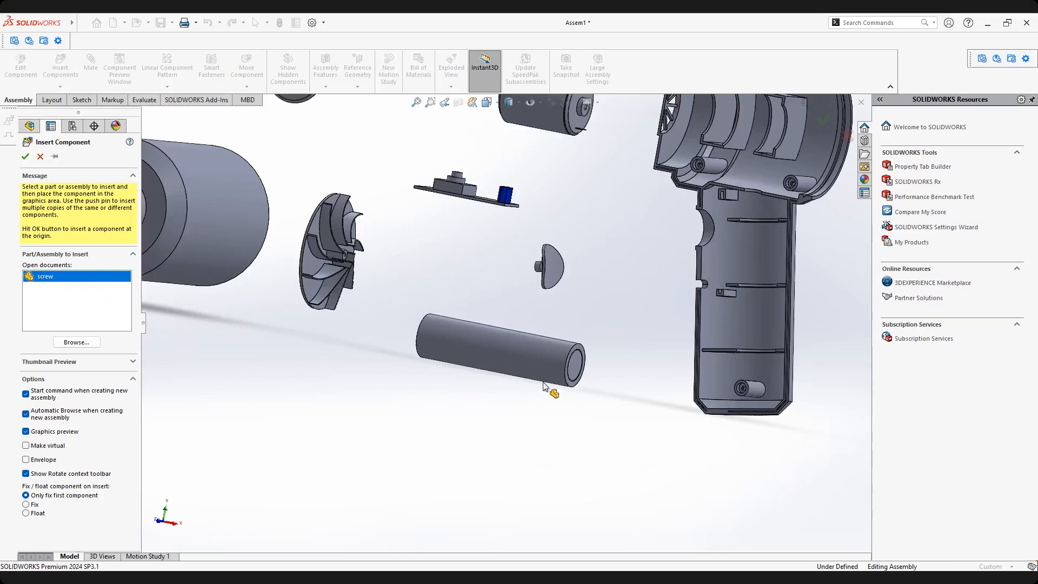
key("f")
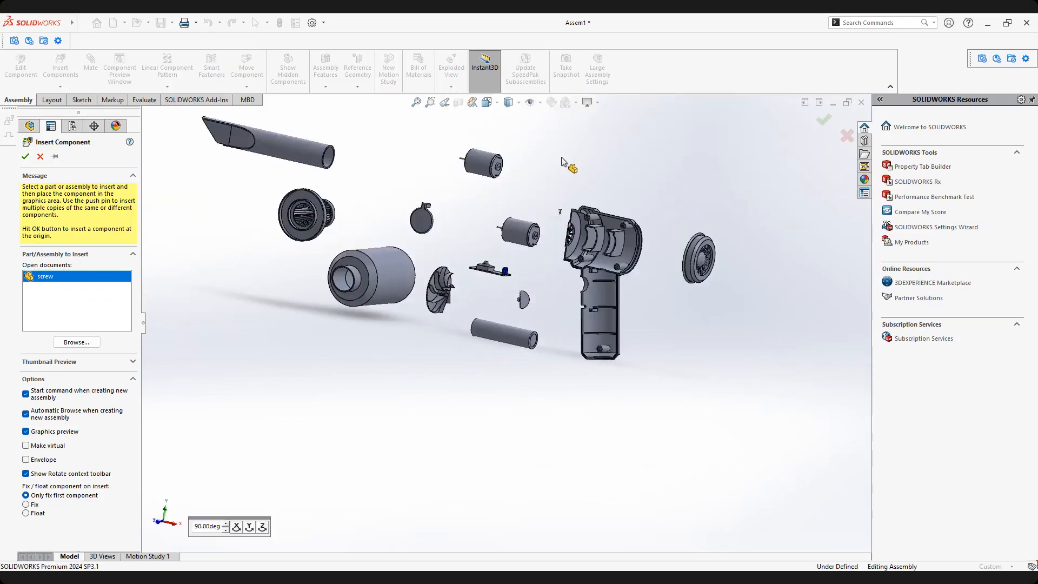
key("Escape")
Delete the duplicate dc motor<2> component from the assembly.
scroll(517, 335, "down", 3)
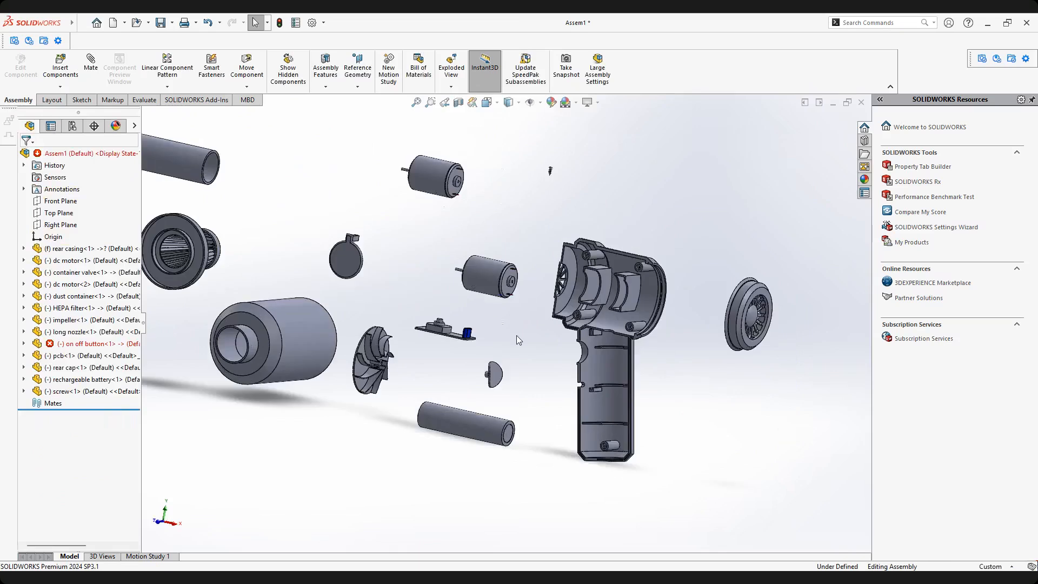
scroll(522, 338, "up", 4)
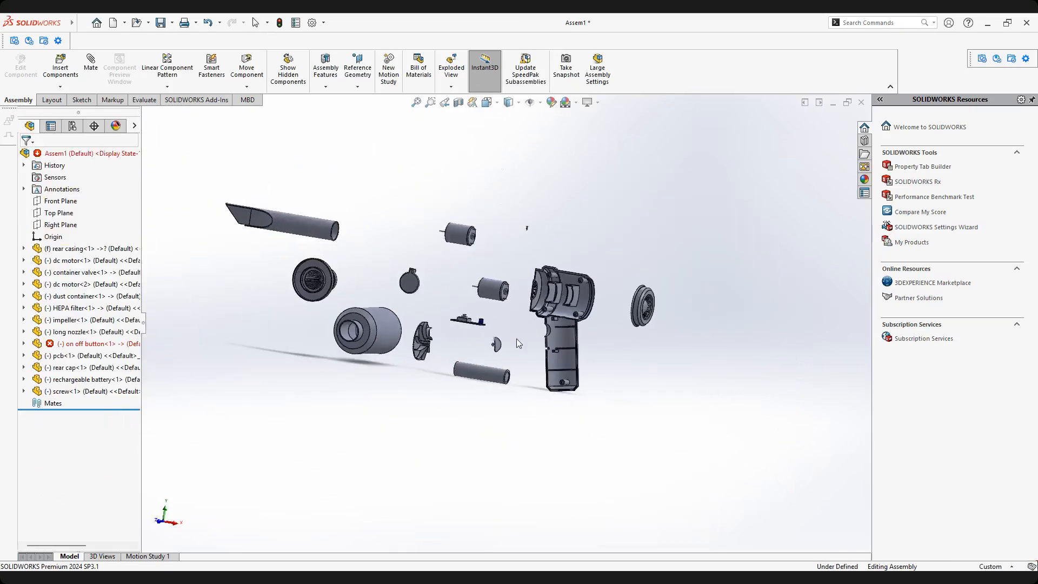
scroll(452, 238, "down", 3)
left_click(448, 187)
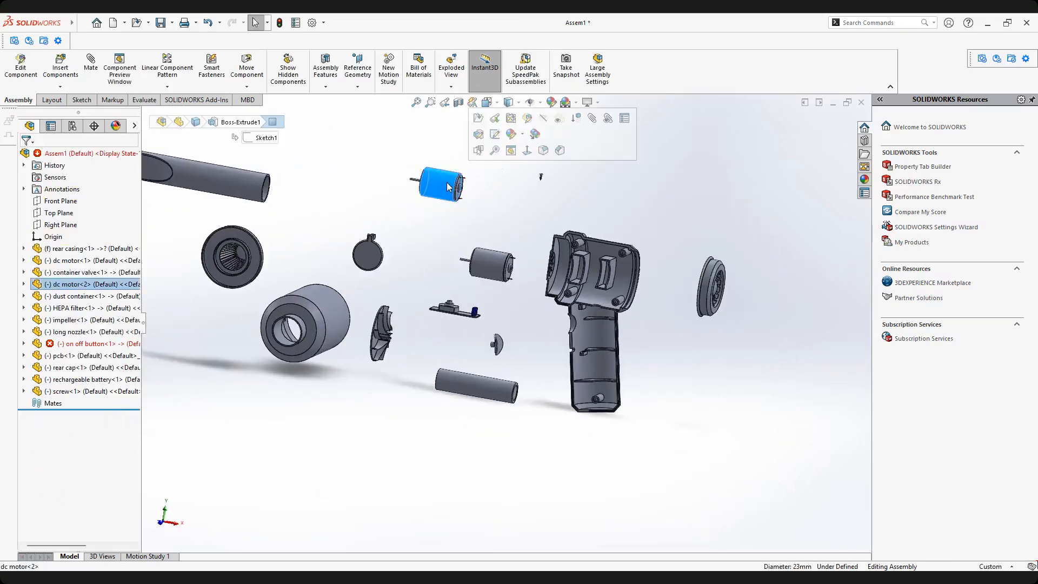
key("Delete")
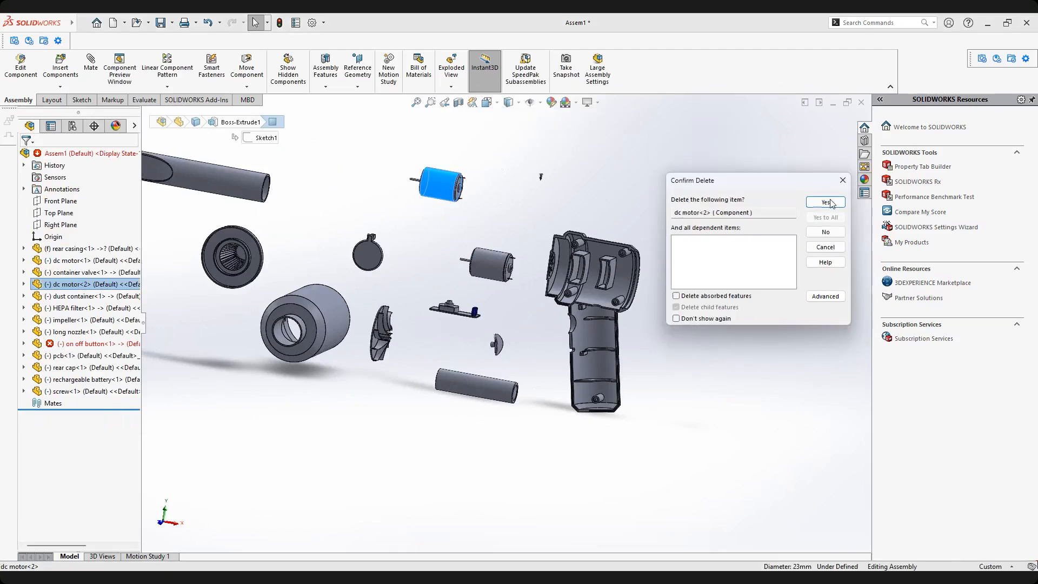
left_click(825, 202)
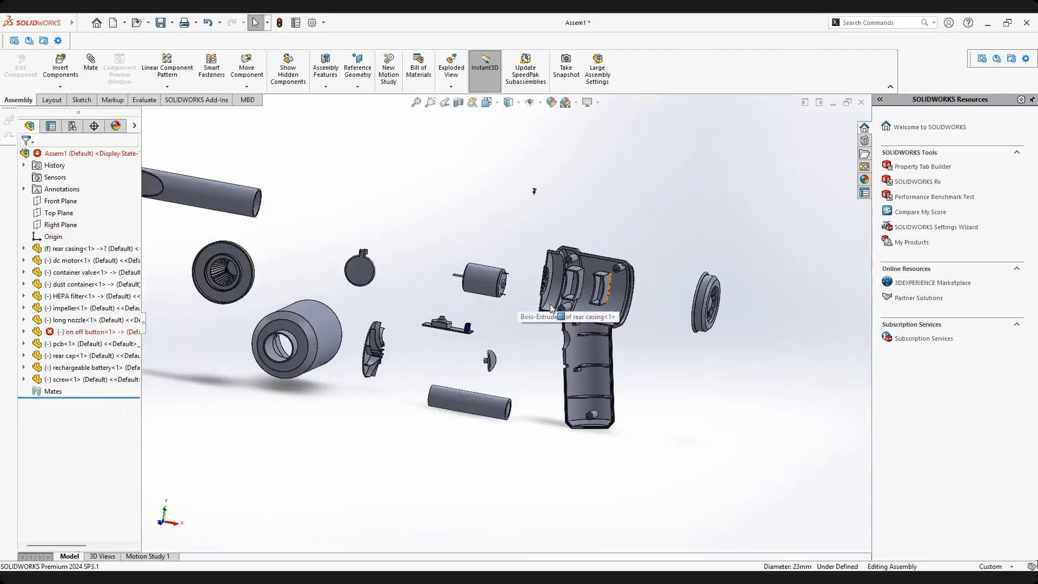
Check the assembly and its component list for the part flagged with rebuild errors.
scroll(551, 308, "down", 3)
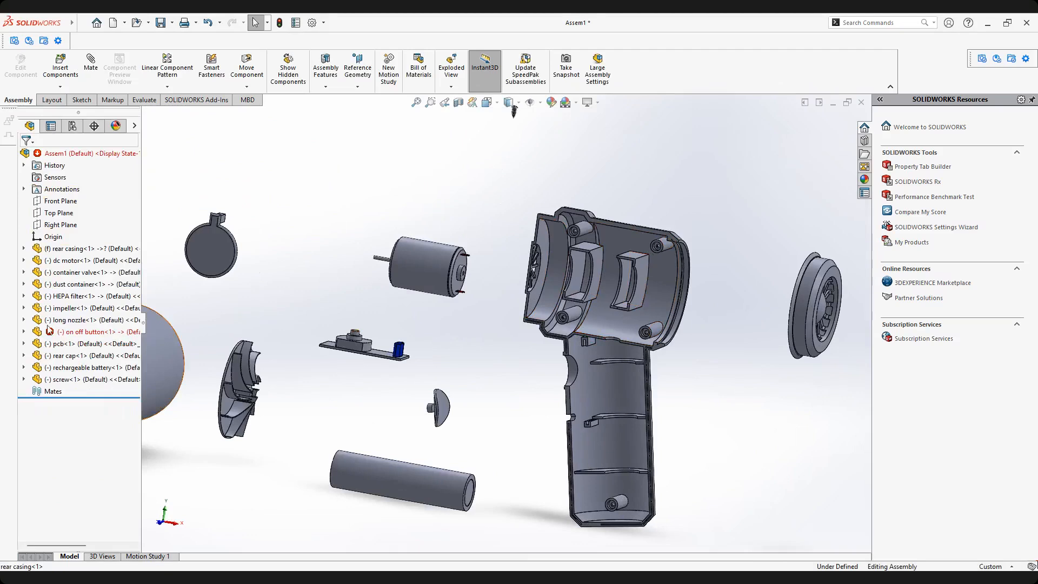
scroll(492, 324, "up", 3)
middle_click_drag(498, 363, 489, 339)
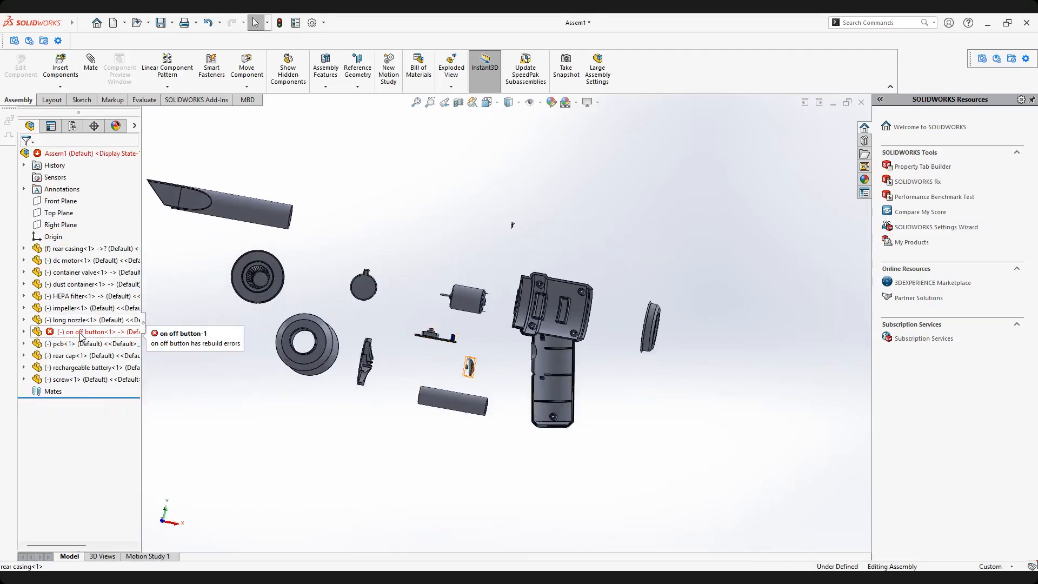
right_click(59, 154)
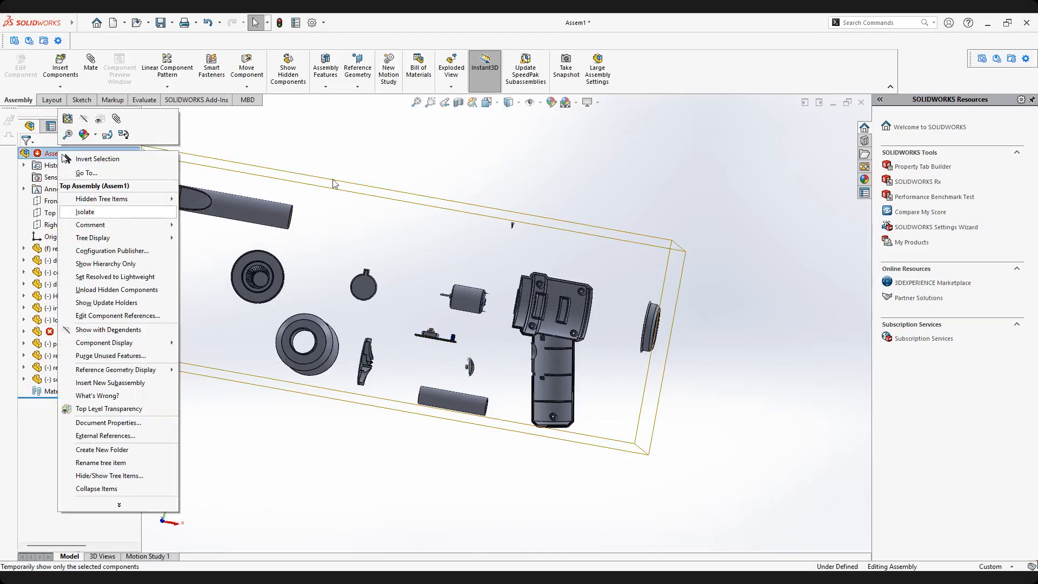
left_click(414, 244)
scroll(414, 245, "up", 3)
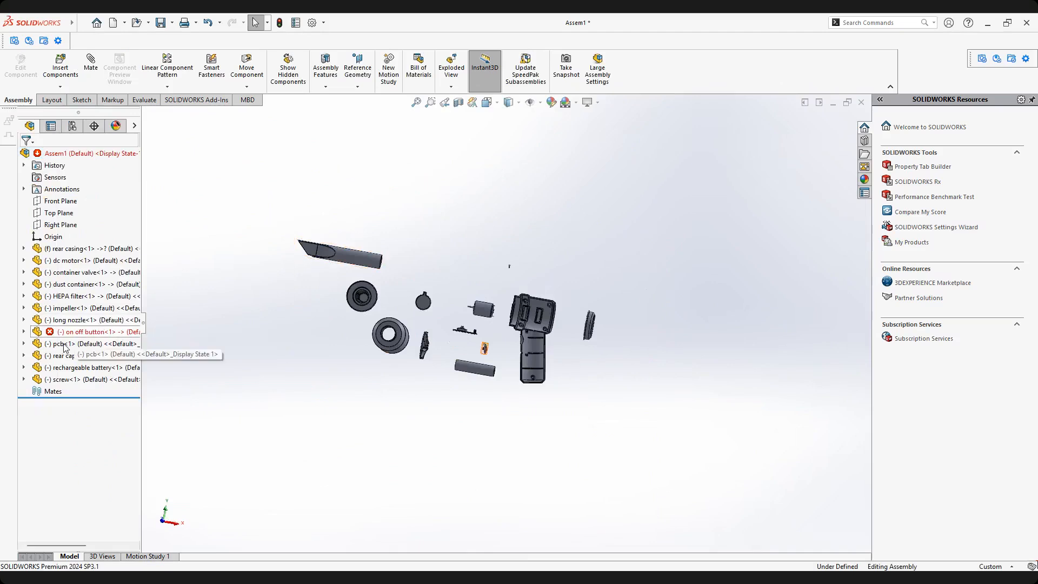
Open the on off button part in position from the assembly to inspect its failed features.
scroll(518, 360, "up", 4)
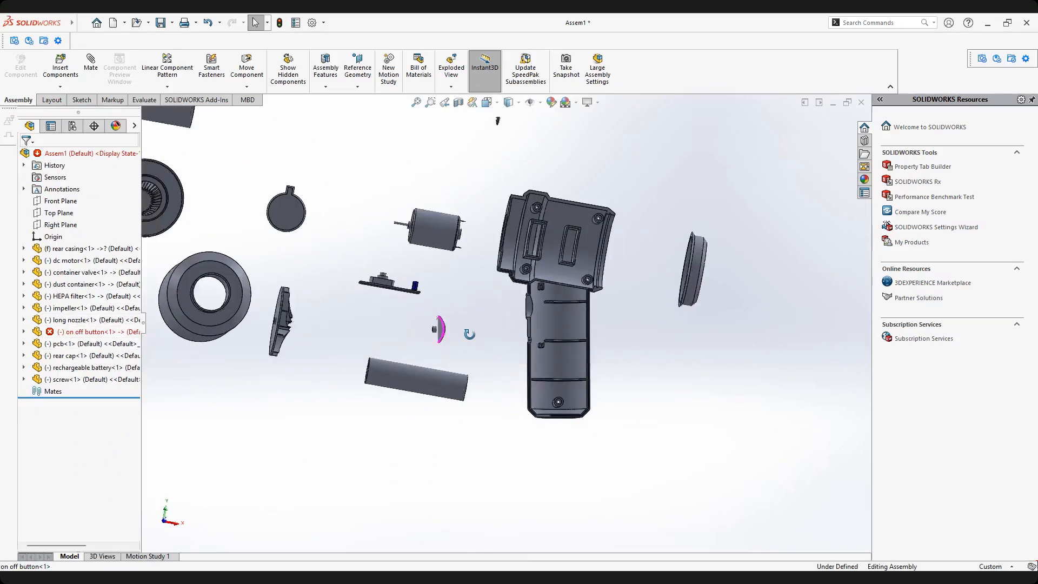
scroll(470, 334, "up", 4)
scroll(360, 340, "down", 3)
middle_click_drag(360, 340, 254, 346)
left_click(100, 333)
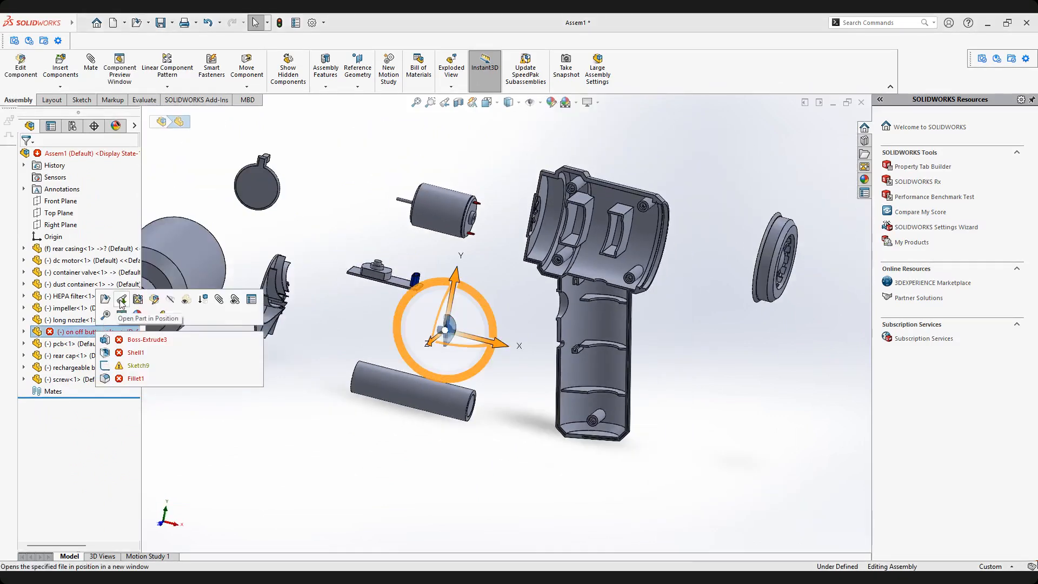
left_click(121, 301)
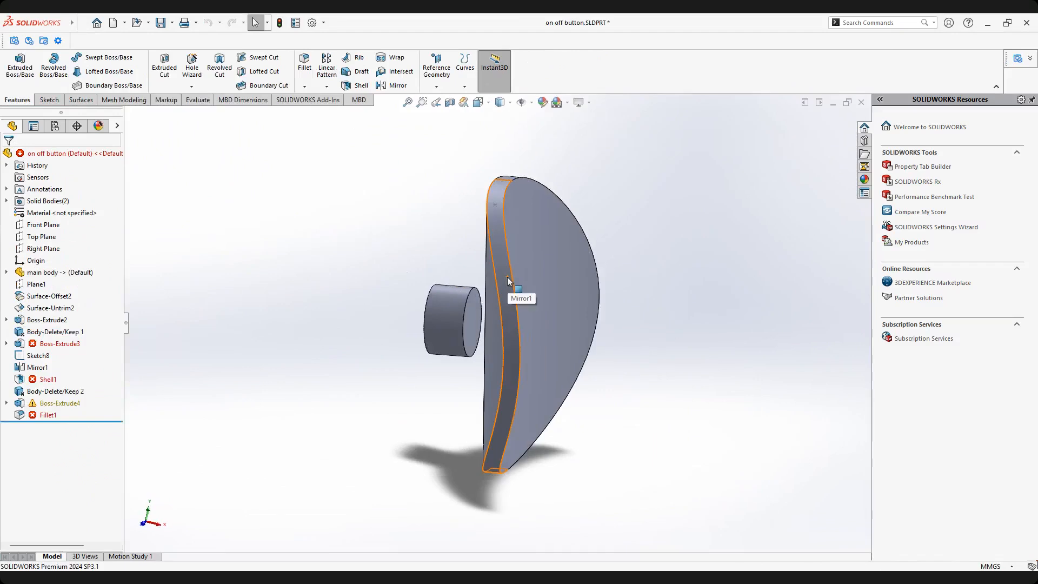
key("z")
key("z")
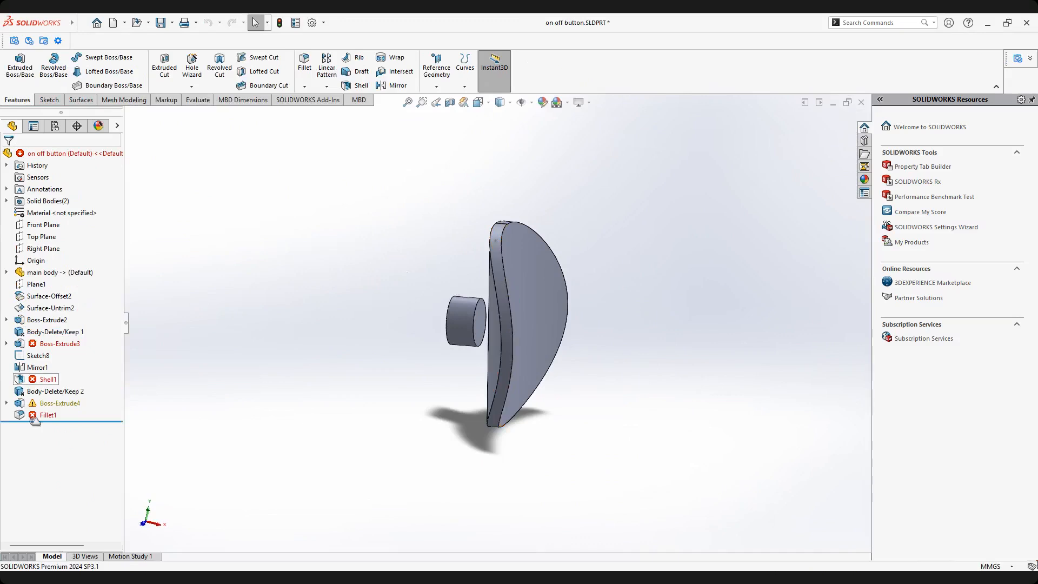
Redefine Boss-Extrude3 to end up to the Boss-Extrude2 face that faces its sketch, and save the on off button part.
mouse_move(49, 349)
left_click(58, 344)
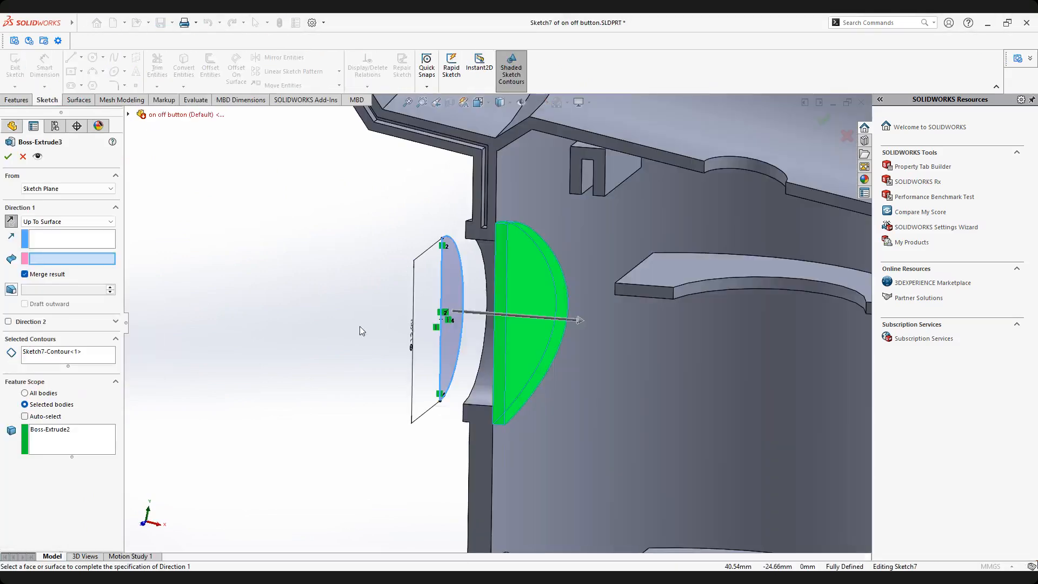
middle_click_drag(378, 327, 125, 292)
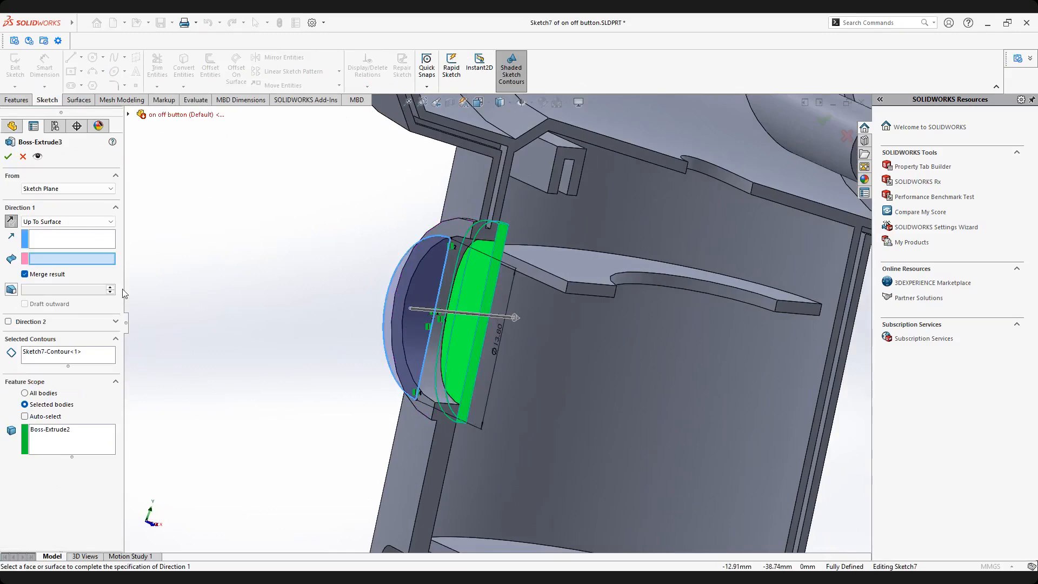
left_click(481, 272)
right_click(479, 301)
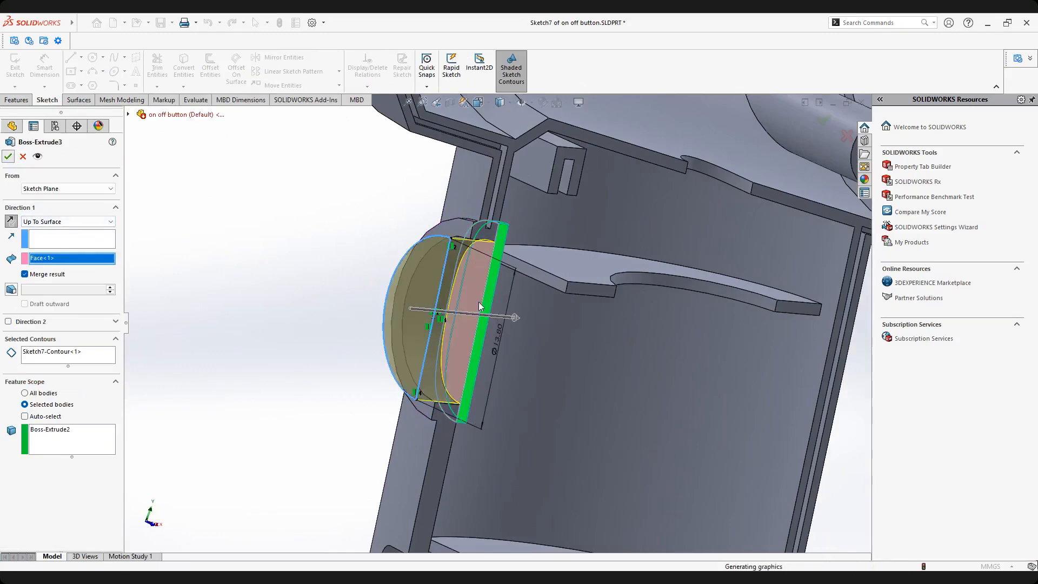
scroll(460, 320, "up", 2)
middle_click_drag(459, 320, 411, 303)
left_click(161, 22)
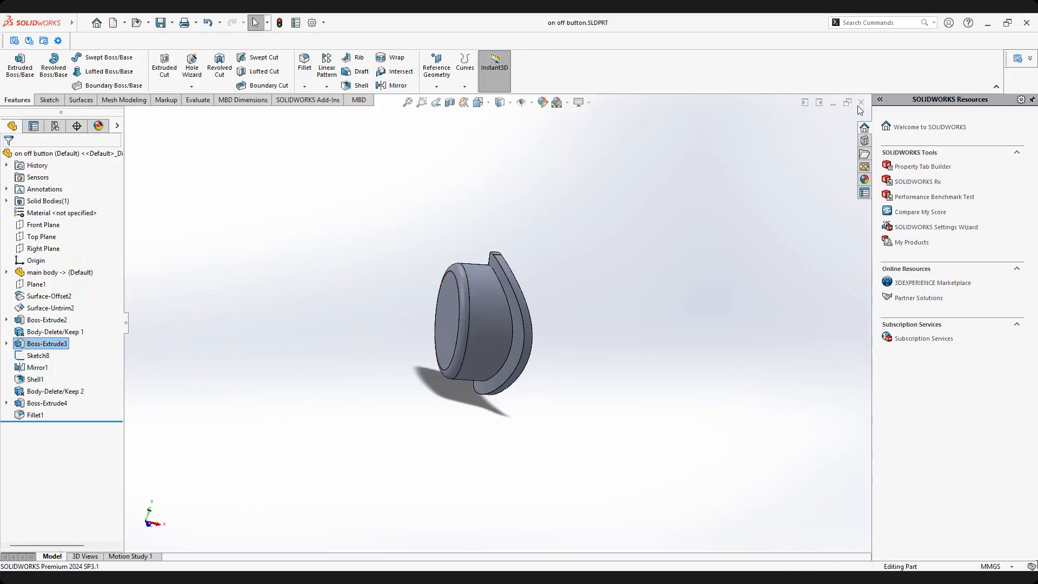
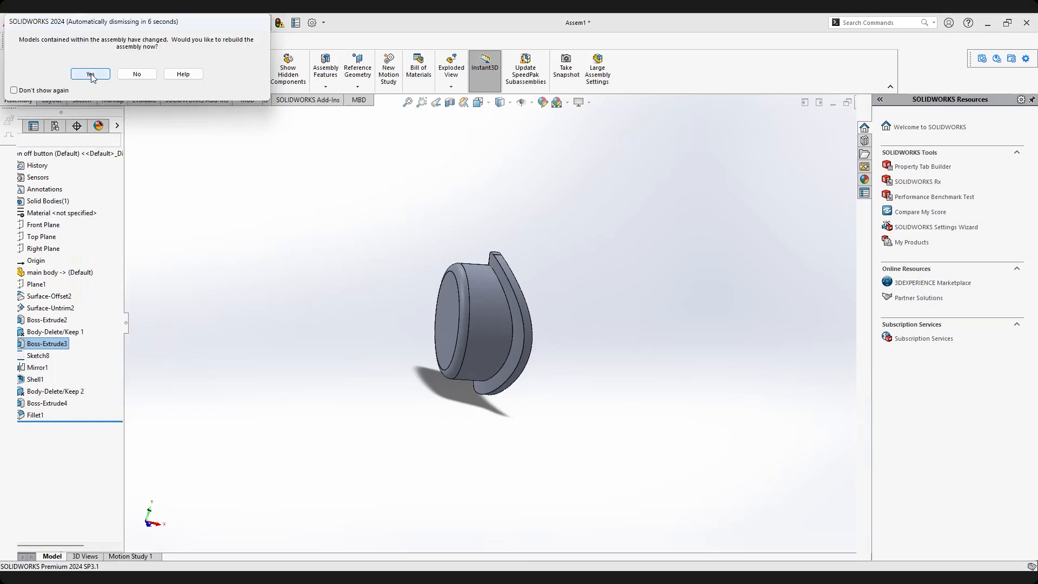
Return to the assembly, rebuild it with the repaired on off button, and clear the component selection.
left_click(91, 75)
scroll(411, 259, "up", 3)
scroll(423, 267, "down", 3)
middle_click_drag(432, 273, 463, 283)
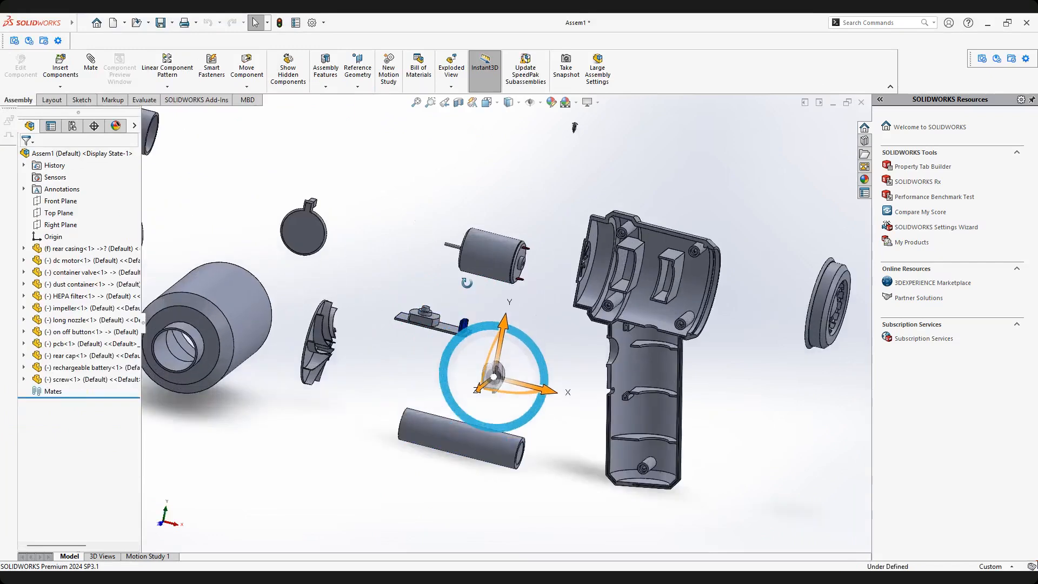
left_click(387, 189)
scroll(444, 191, "up", 2)
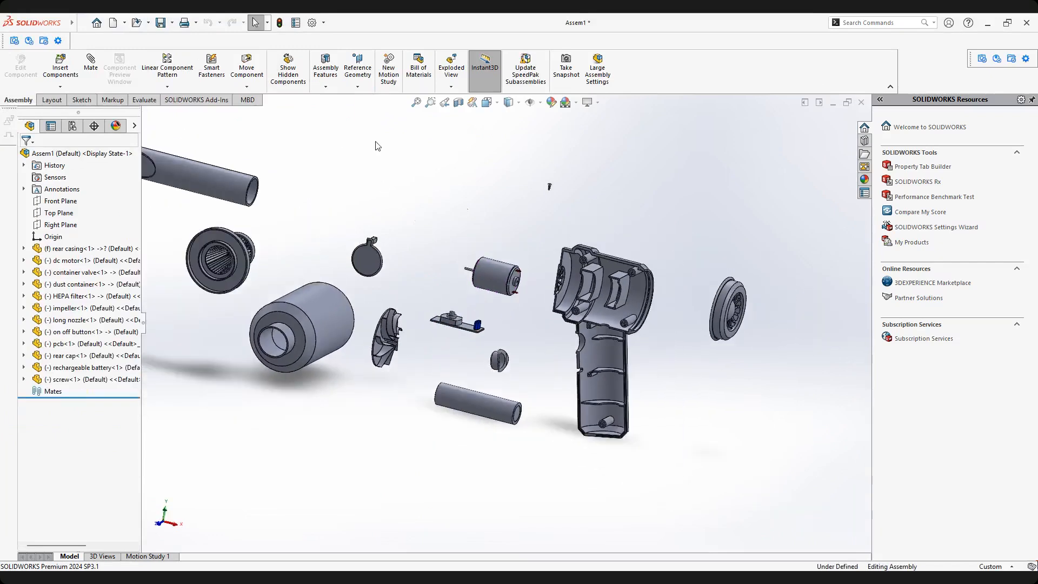
scroll(444, 191, "down", 1)
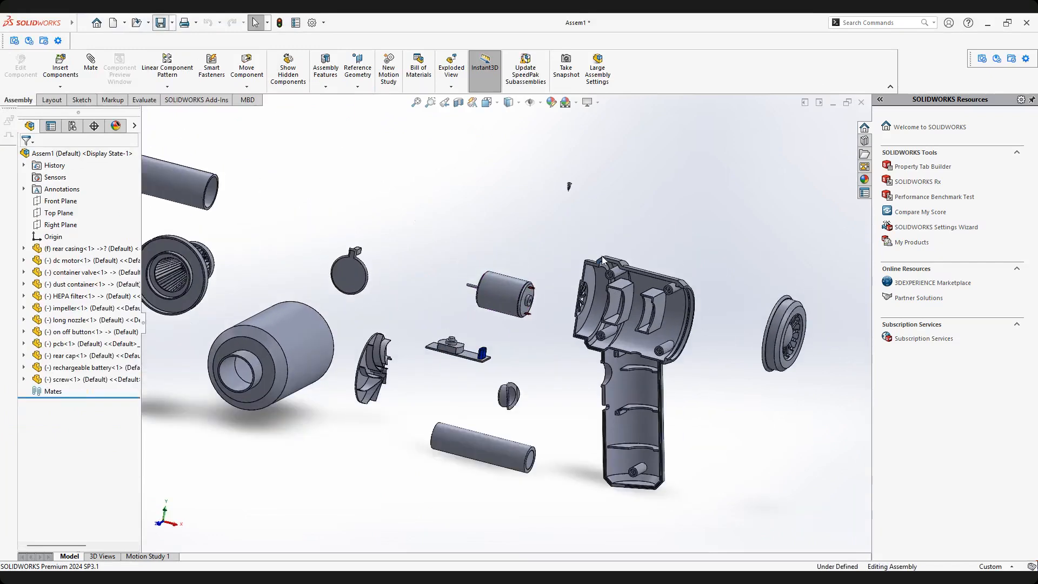
Save the assembly as Assem1.SLDASM in the New folder directory of the mini vacuum cleaner project.
key("ctrl+s")
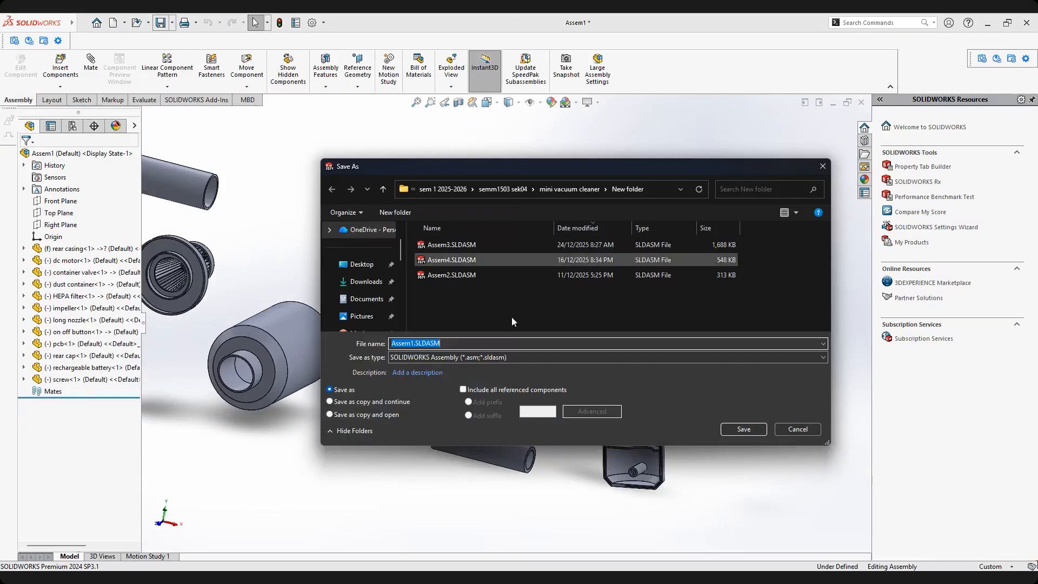
left_click(743, 429)
scroll(554, 344, "up", 2)
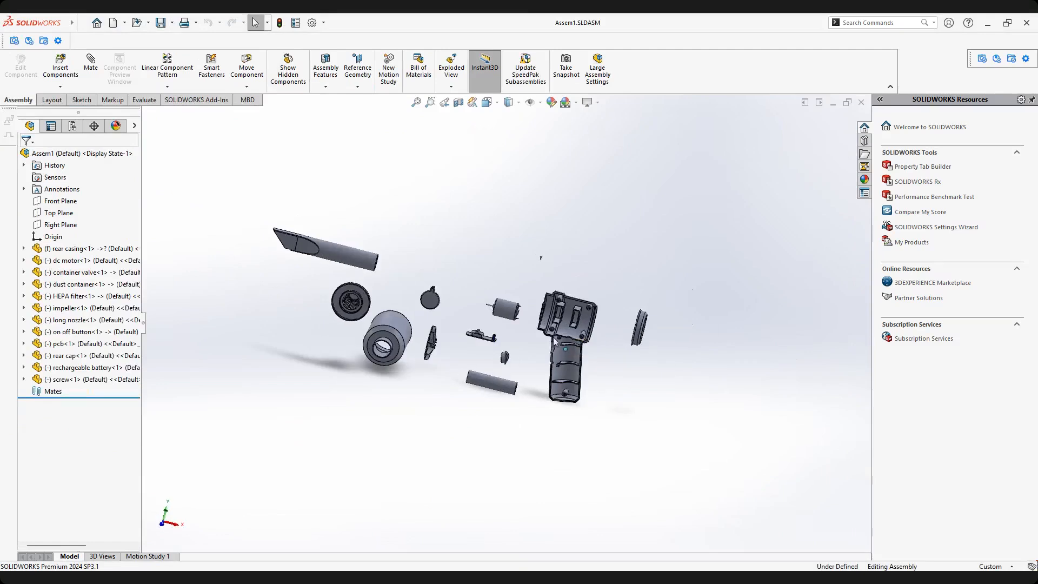
Review the laid-out components and identify the rear casing and the dc motor in the component list.
scroll(554, 341, "down", 6)
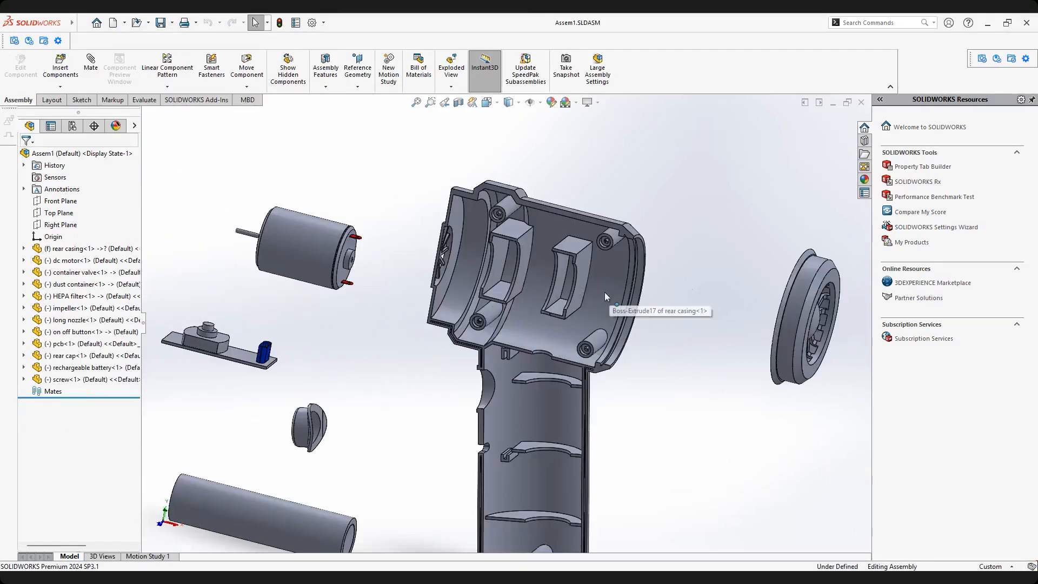
scroll(413, 313, "up", 2)
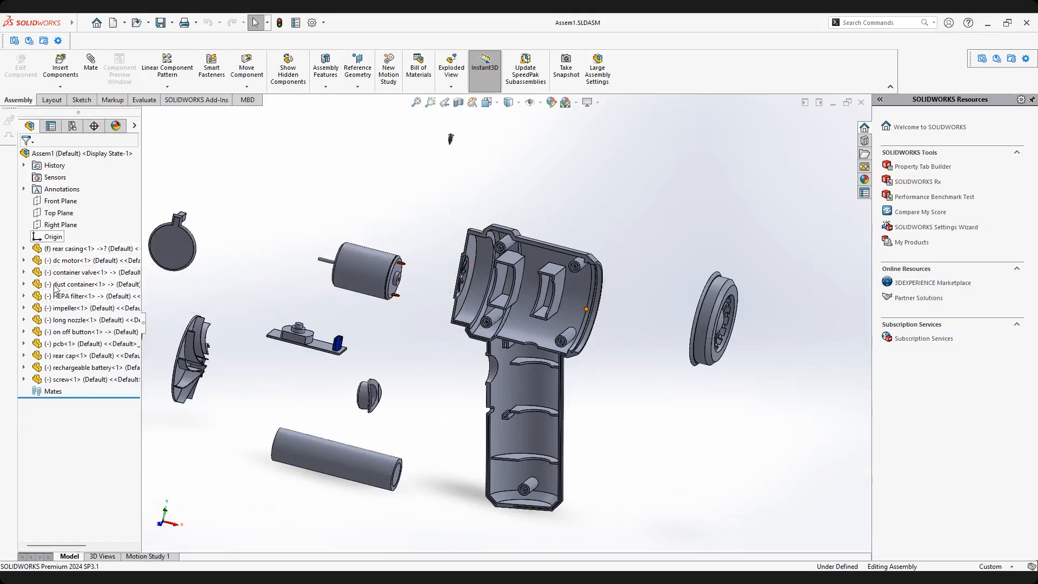
scroll(321, 306, "up", 3)
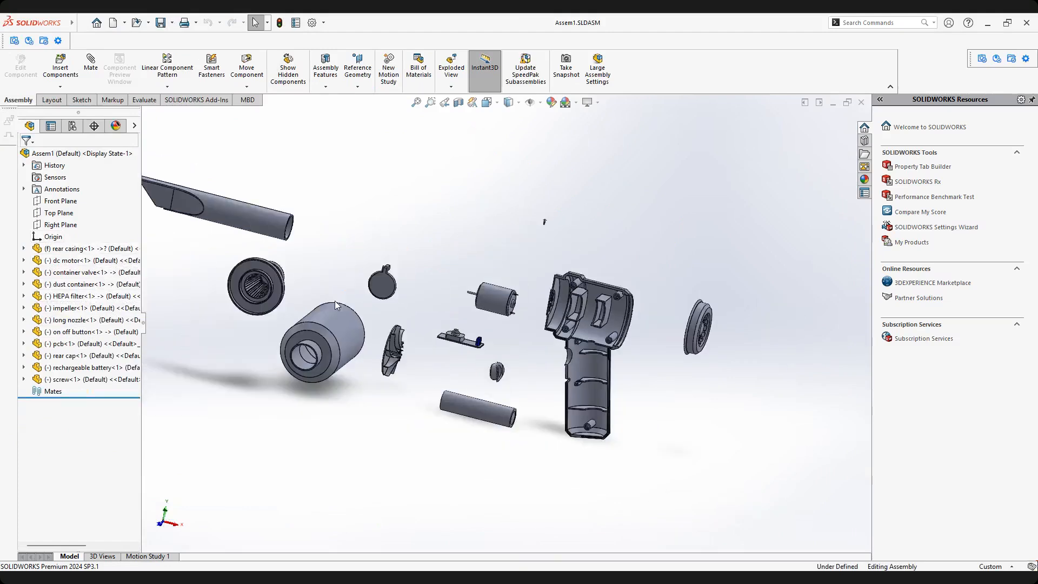
scroll(335, 302, "up", 1)
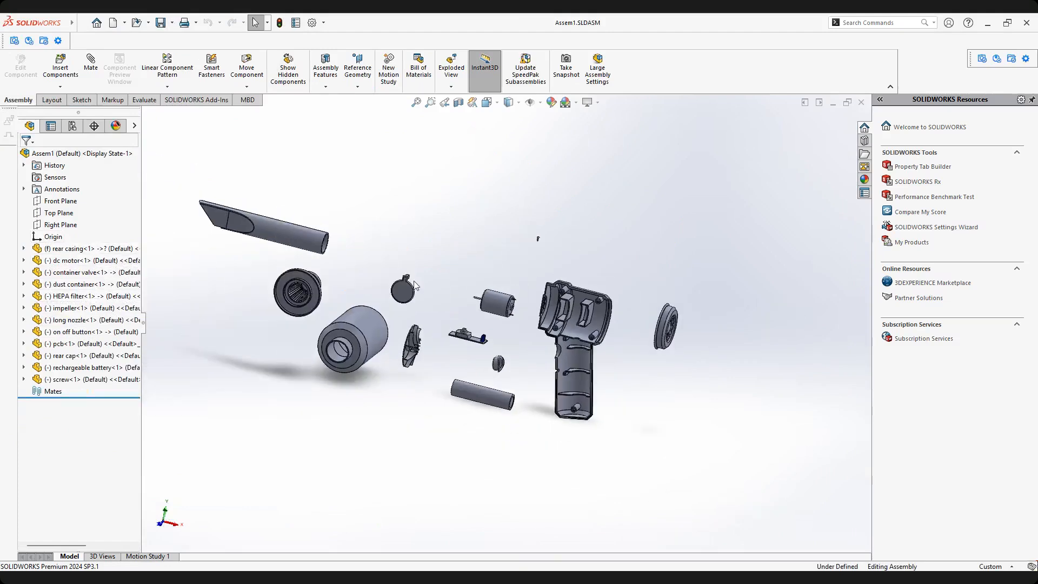
left_click(62, 249)
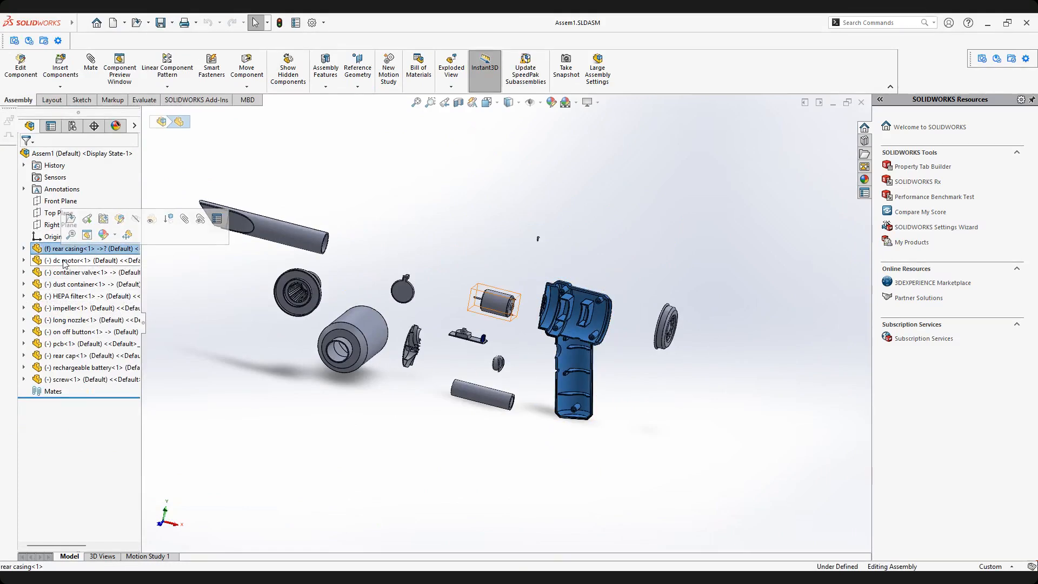
left_click(65, 262)
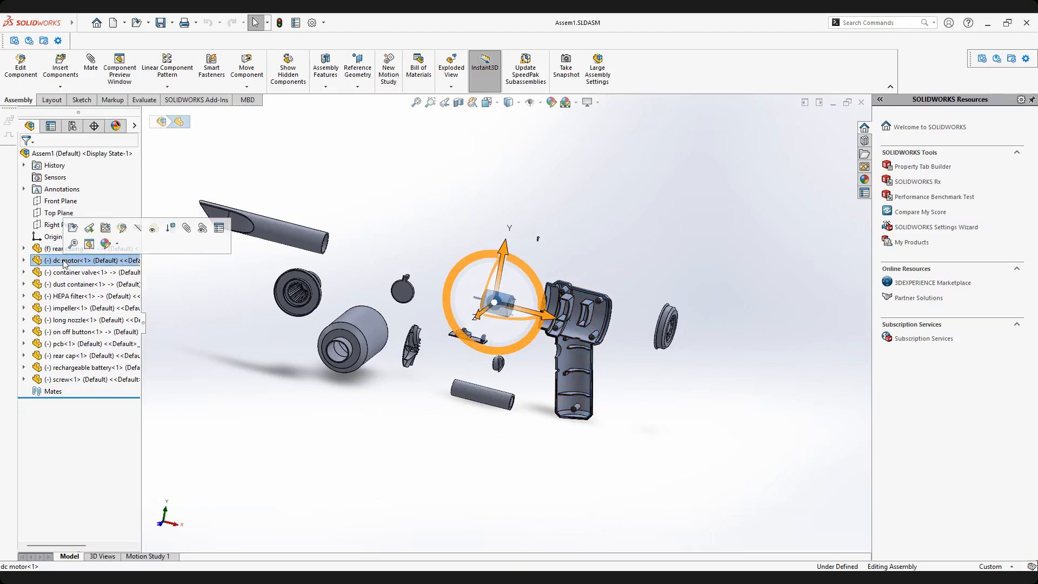
left_click(381, 374)
scroll(509, 301, "down", 1)
scroll(509, 301, "down", 3)
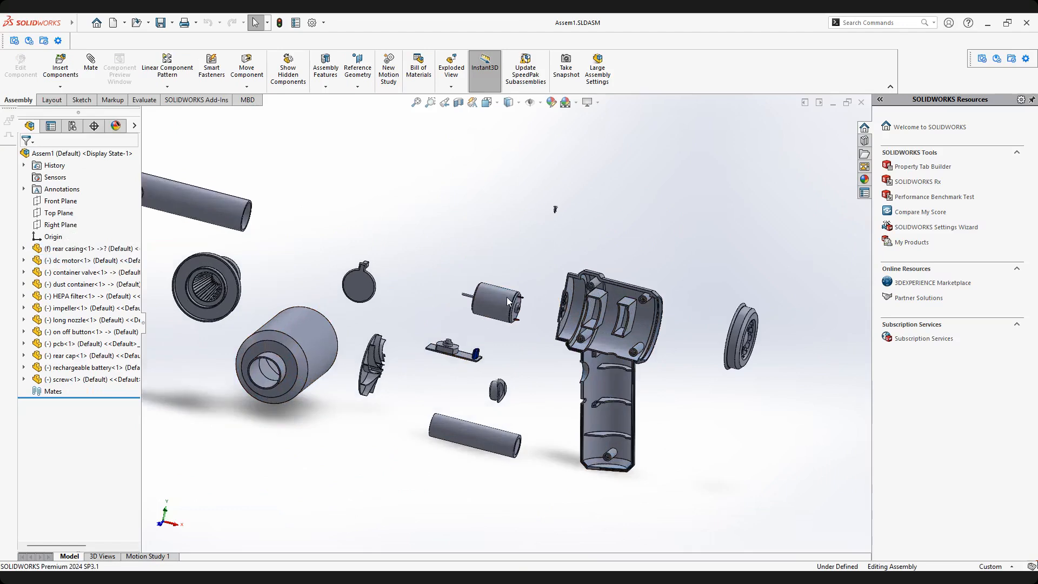
Examine the dc motor, its supports inside the rear casing, and the impeller to plan the first mate.
middle_click_drag(599, 336, 431, 322)
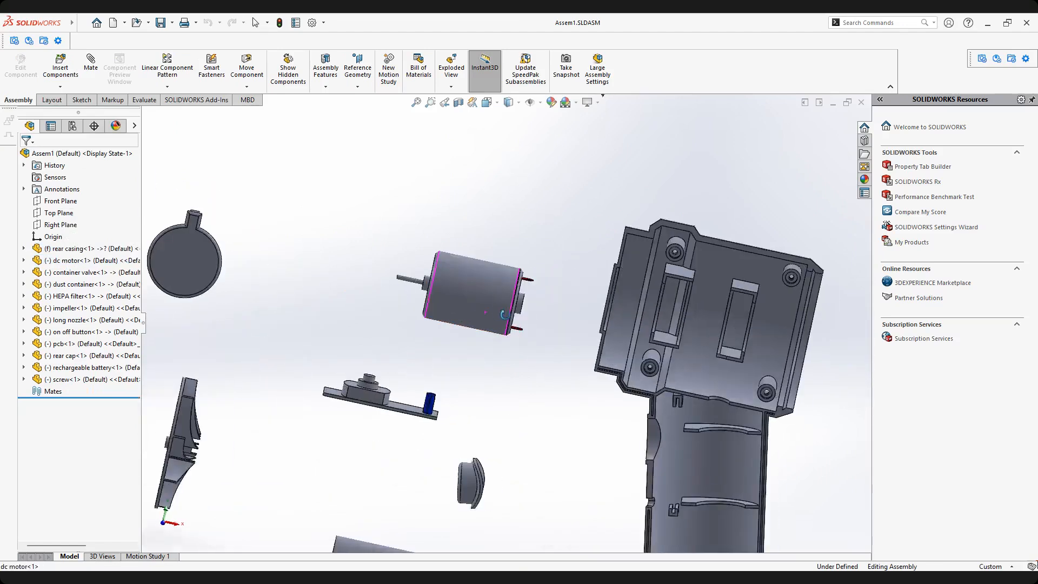
scroll(601, 379, "up", 3)
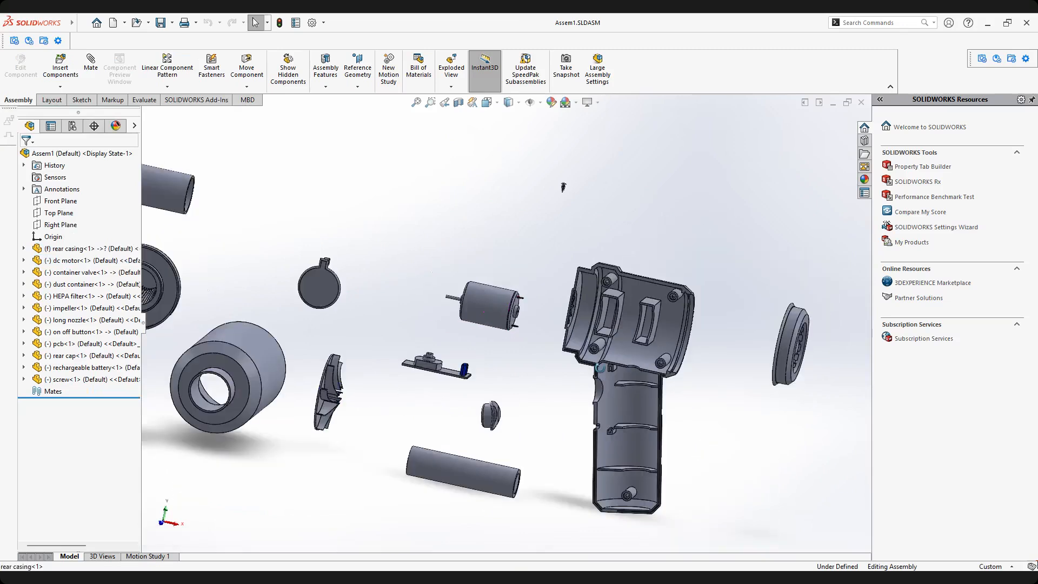
scroll(523, 332, "down", 3)
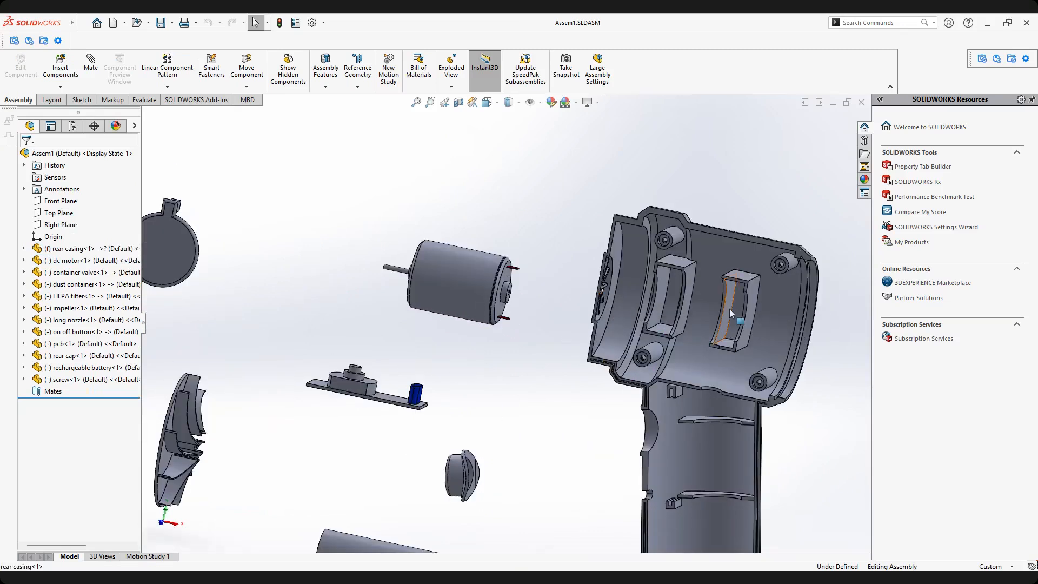
scroll(438, 303, "up", 2)
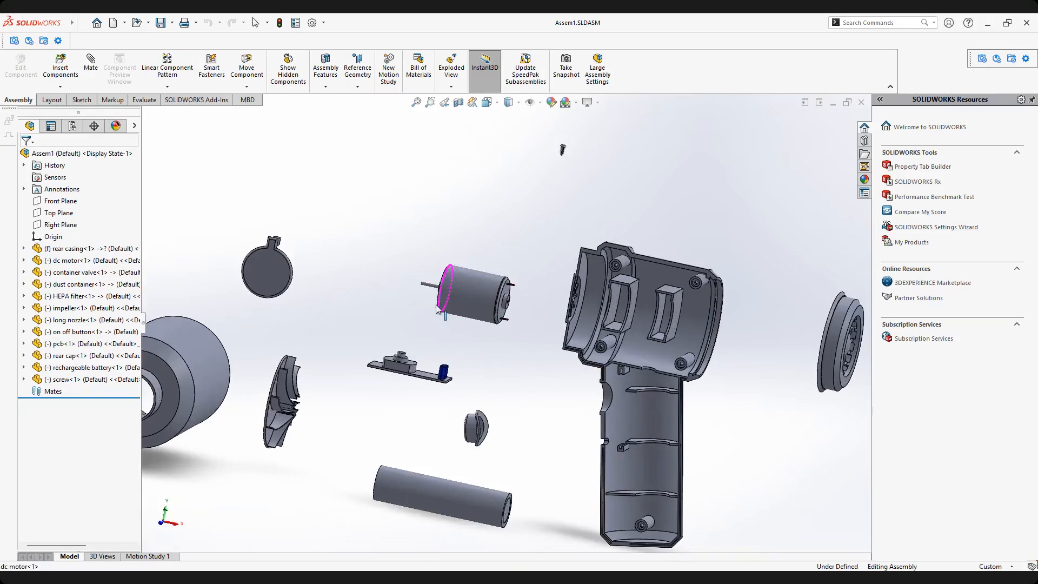
scroll(475, 305, "down", 2)
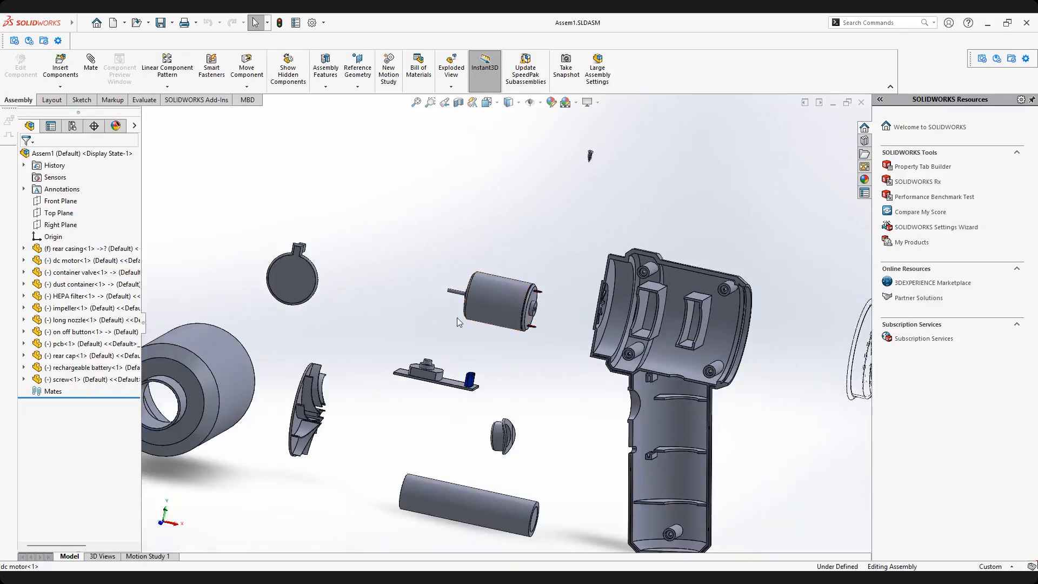
scroll(456, 316, "down", 2)
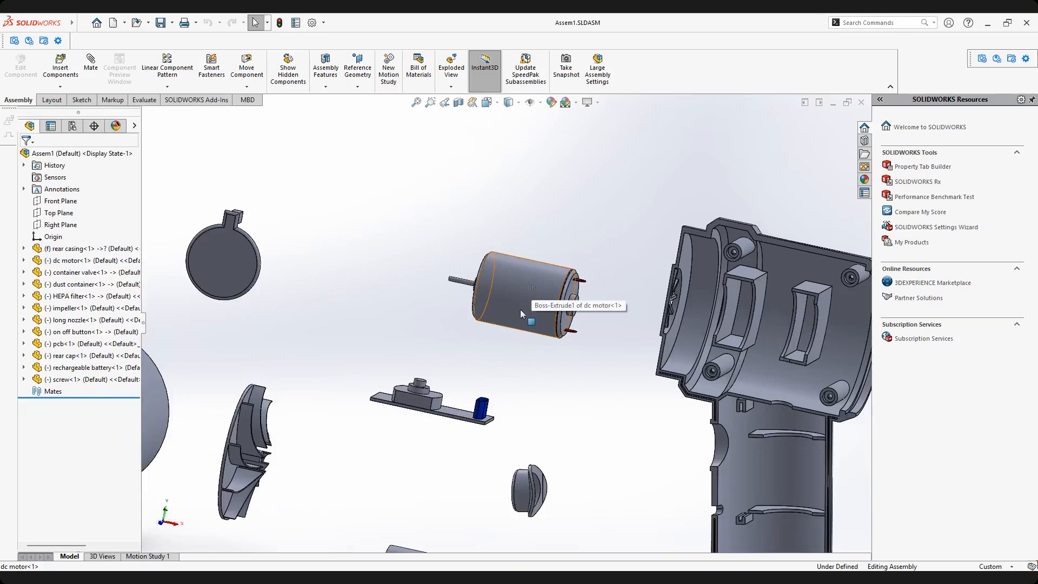
scroll(520, 309, "up", 2)
scroll(527, 290, "down", 2)
middle_click(527, 291)
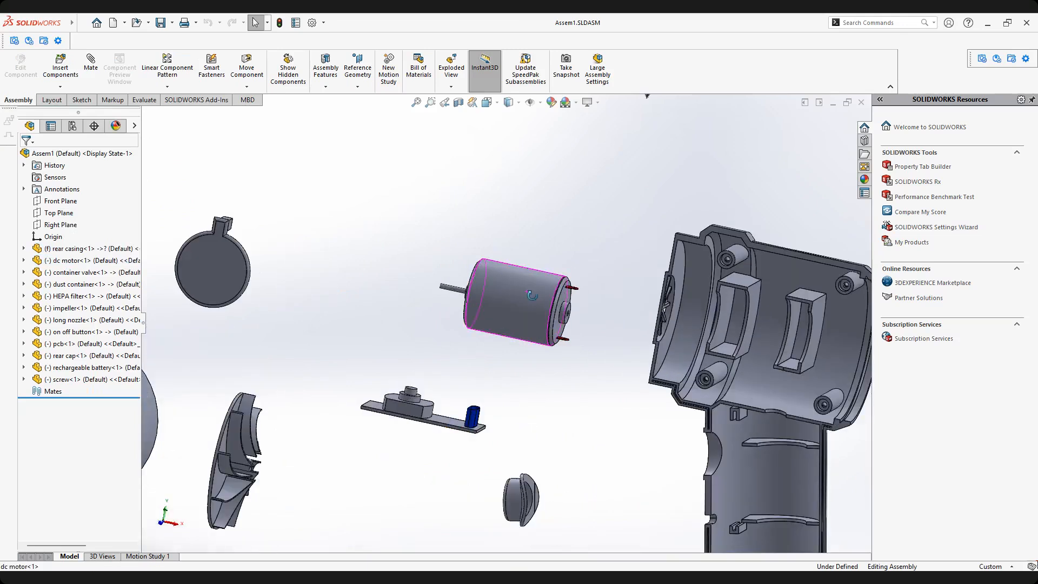
middle_click_drag(532, 295, 522, 300)
scroll(491, 318, "up", 1)
scroll(246, 398, "down", 2)
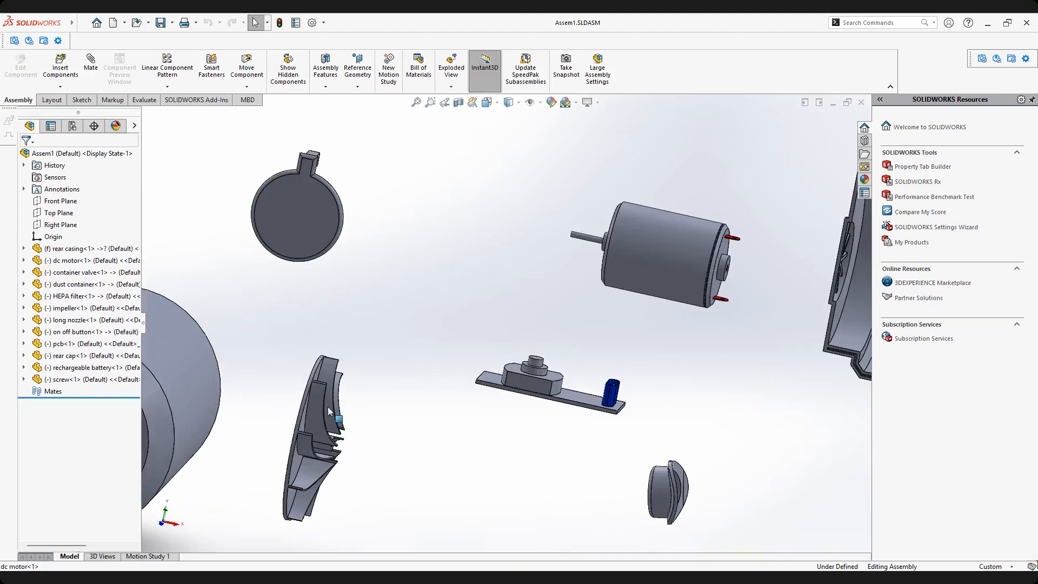
scroll(327, 411, "down", 1)
scroll(424, 392, "up", 2)
middle_click_drag(422, 390, 424, 392)
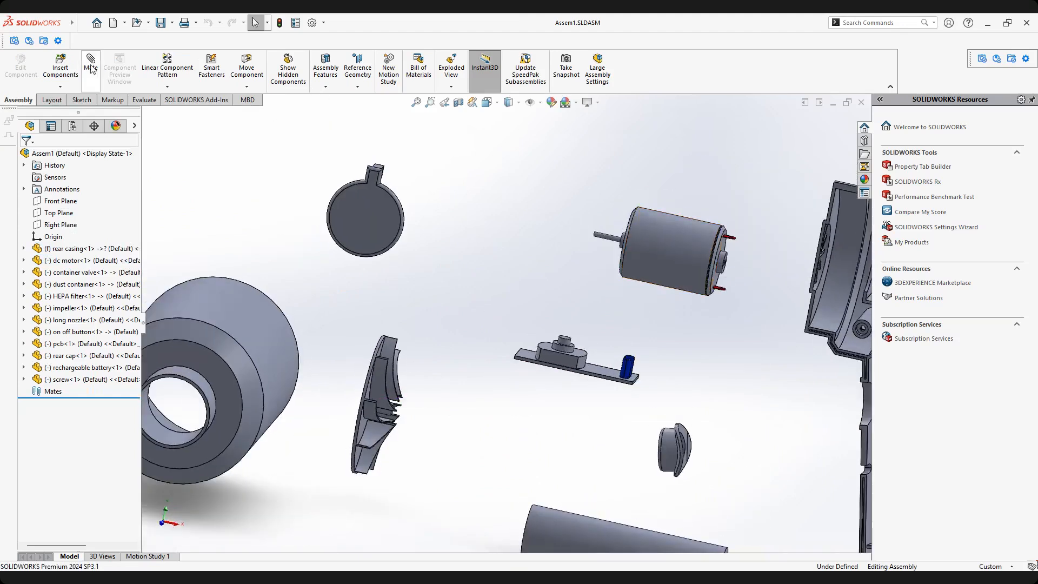
Move the impeller up into the free space between the container valve and the dc motor's shaft.
left_click_drag(385, 378, 519, 165)
scroll(556, 226, "up", 2)
scroll(550, 232, "down", 2)
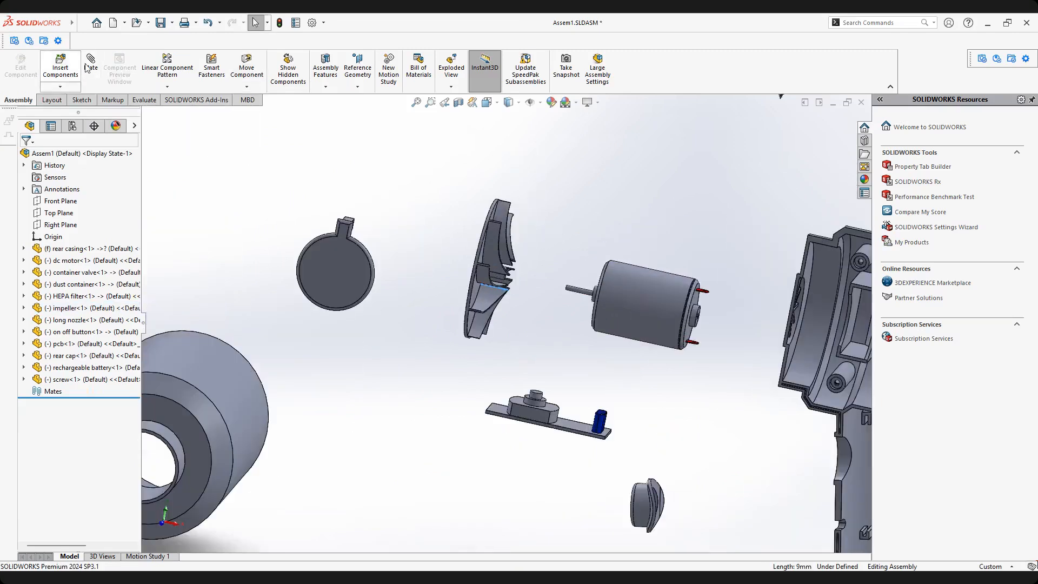
Add a concentric mate between the impeller's hub bore and the dc motor's shaft, with anti-aligned mate alignment.
scroll(510, 264, "down", 2)
middle_click_drag(567, 267, 656, 265)
scroll(524, 257, "down", 2)
middle_click_drag(524, 256, 378, 270)
scroll(486, 281, "down", 2)
scroll(488, 294, "down", 2)
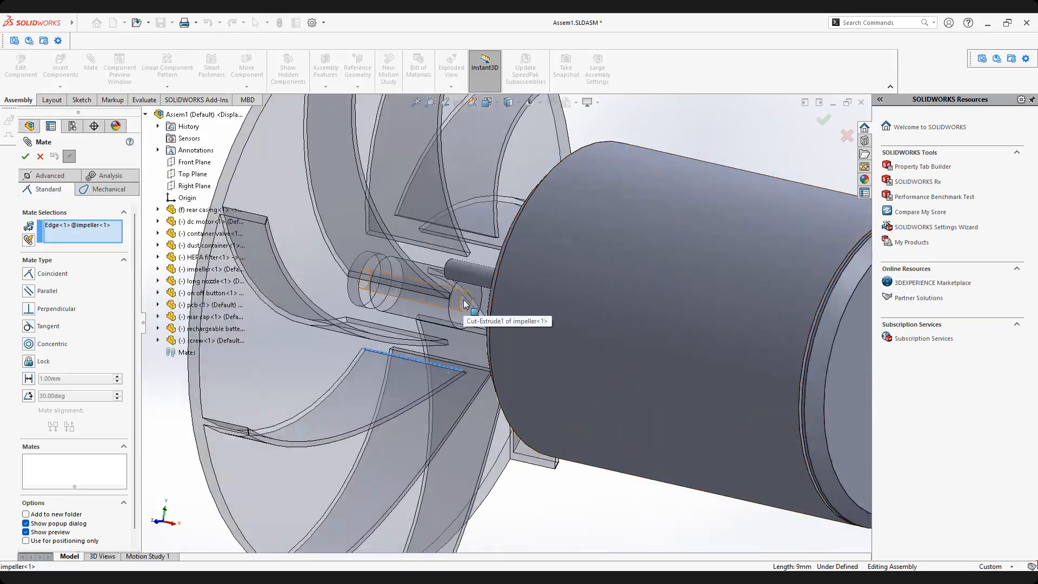
mouse_move(467, 297)
middle_mouse_down()
mouse_move(507, 298)
mouse_move(471, 297)
middle_mouse_up()
right_click(89, 232)
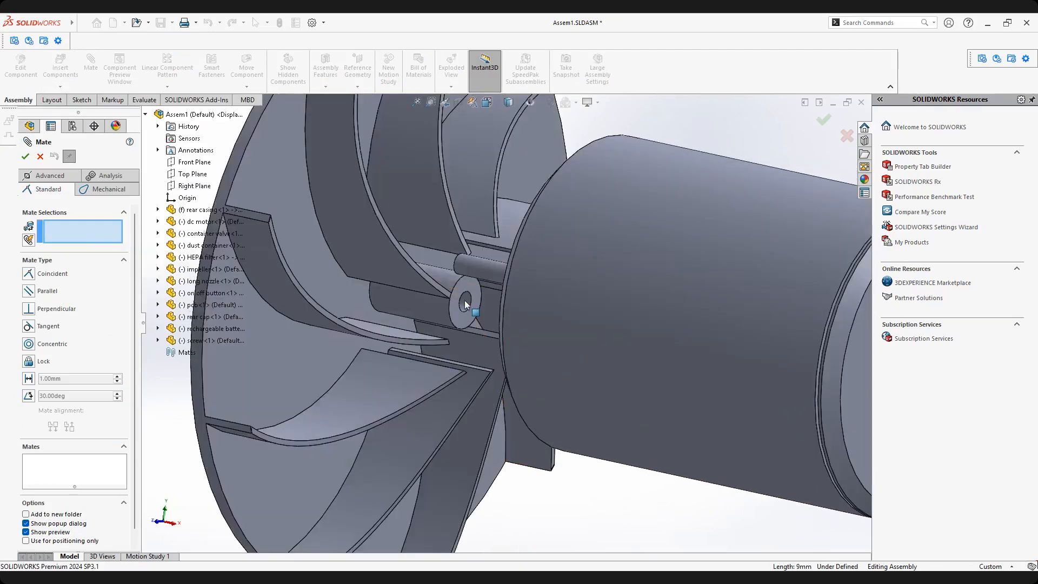
left_click(465, 304)
left_click(483, 270)
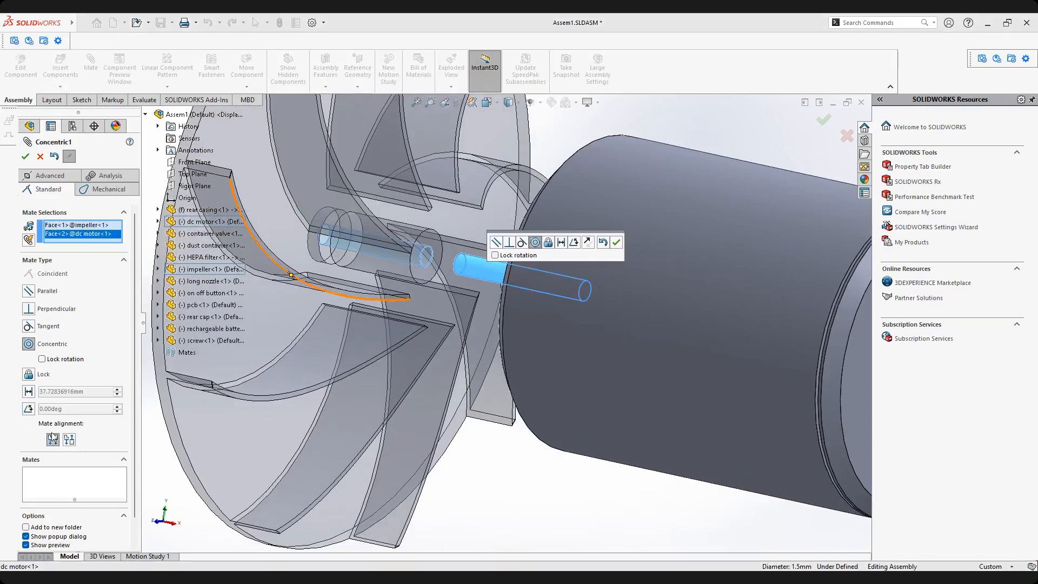
left_click(68, 439)
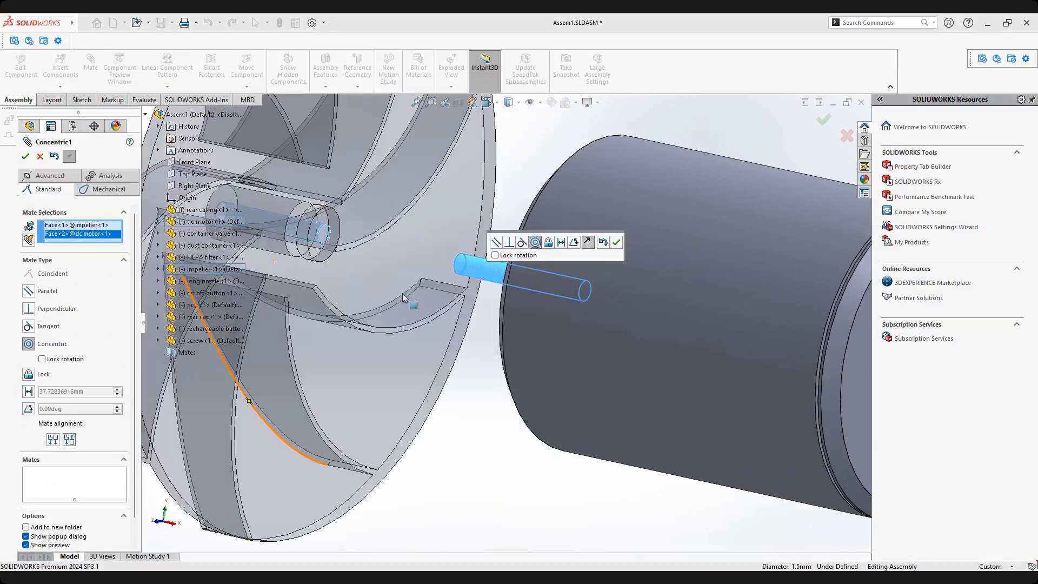
left_click(616, 242)
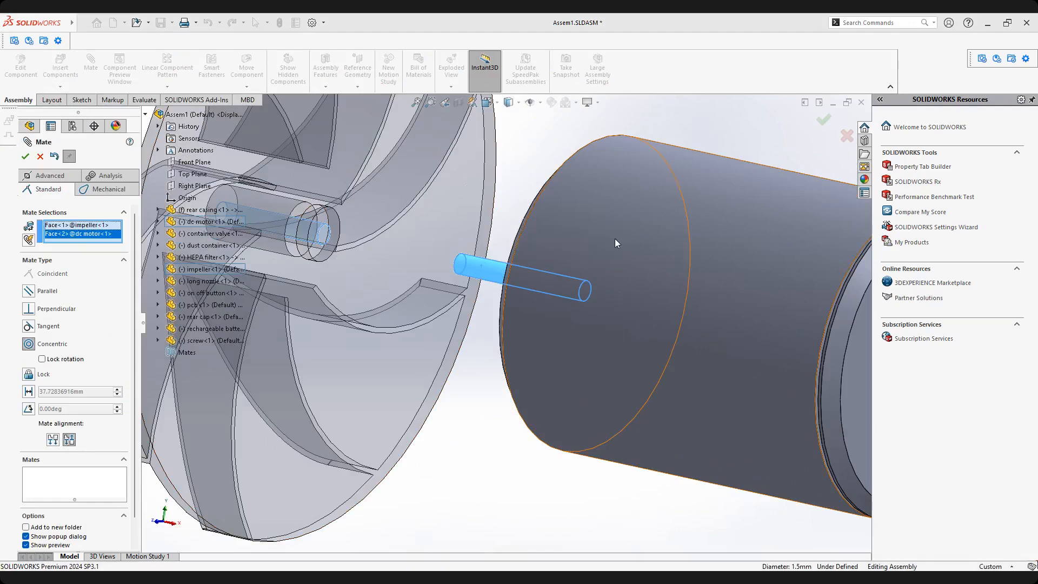
Add a coincident mate between the impeller's rear hub face and the dc motor's front boss face.
scroll(555, 282, "up", 5)
scroll(390, 298, "down", 5)
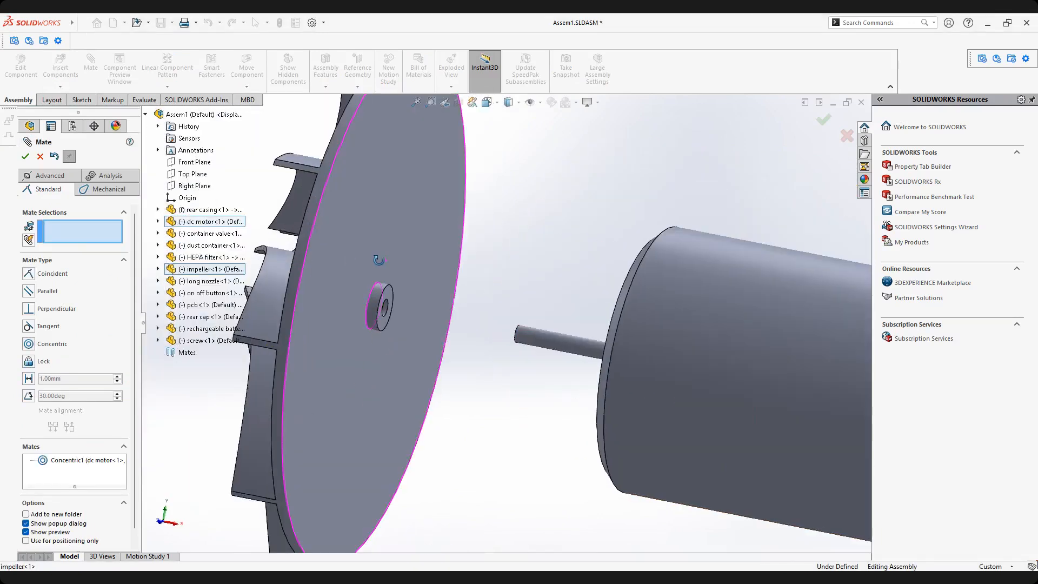
middle_click_drag(485, 323, 625, 316)
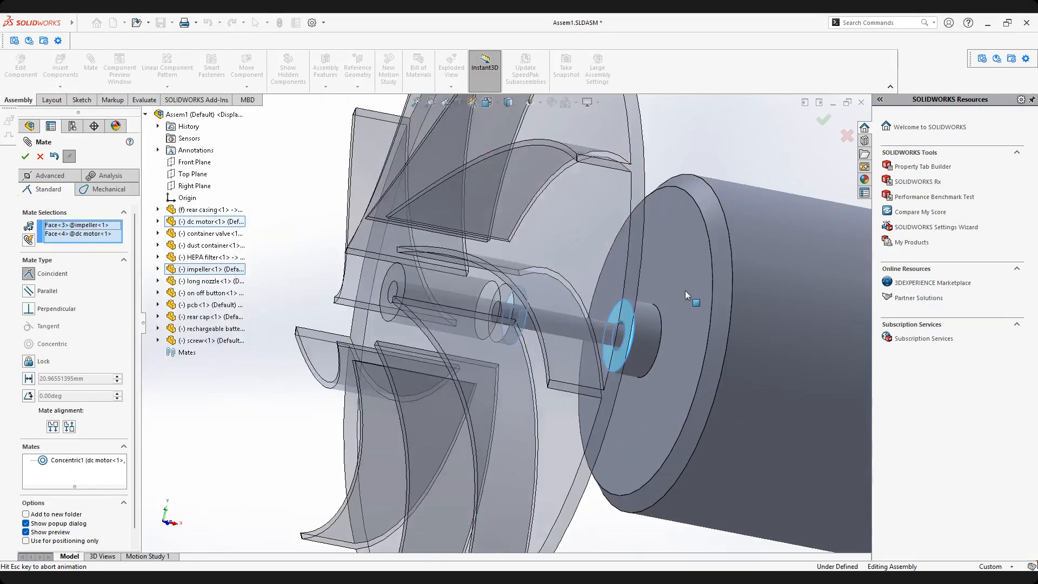
left_click(805, 267)
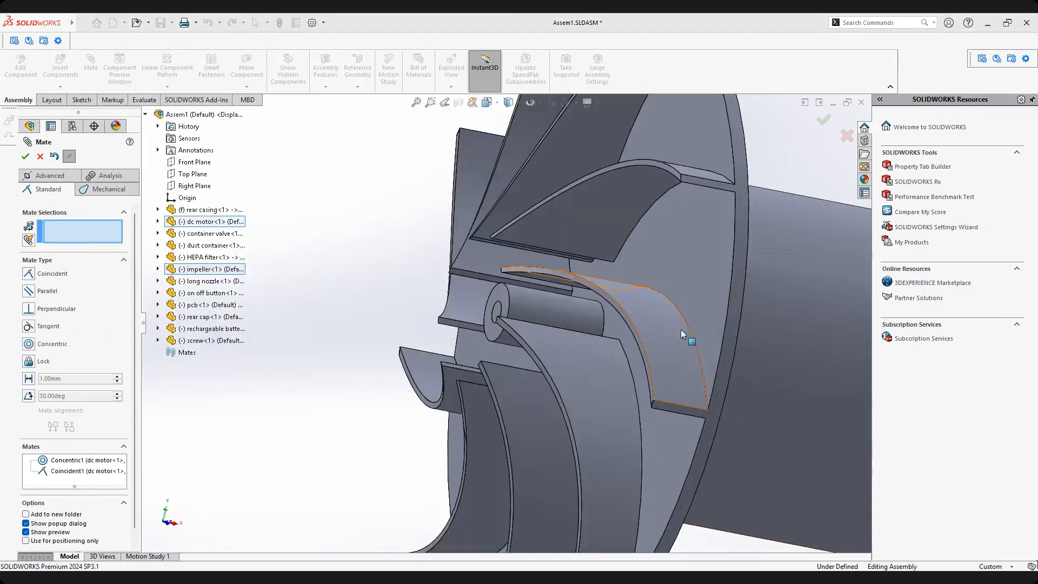
scroll(227, 192, "up", 4)
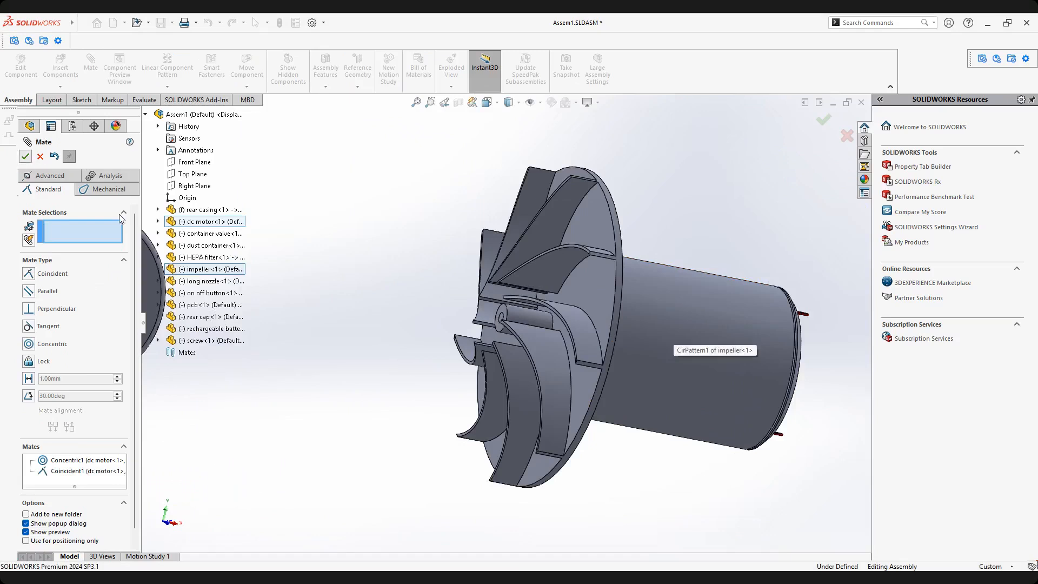
left_click(24, 156)
Mate the dc motor's cylindrical body concentric to the curved face of the motor support inside the rear casing.
scroll(640, 344, "up", 3)
middle_click_drag(637, 327, 532, 254)
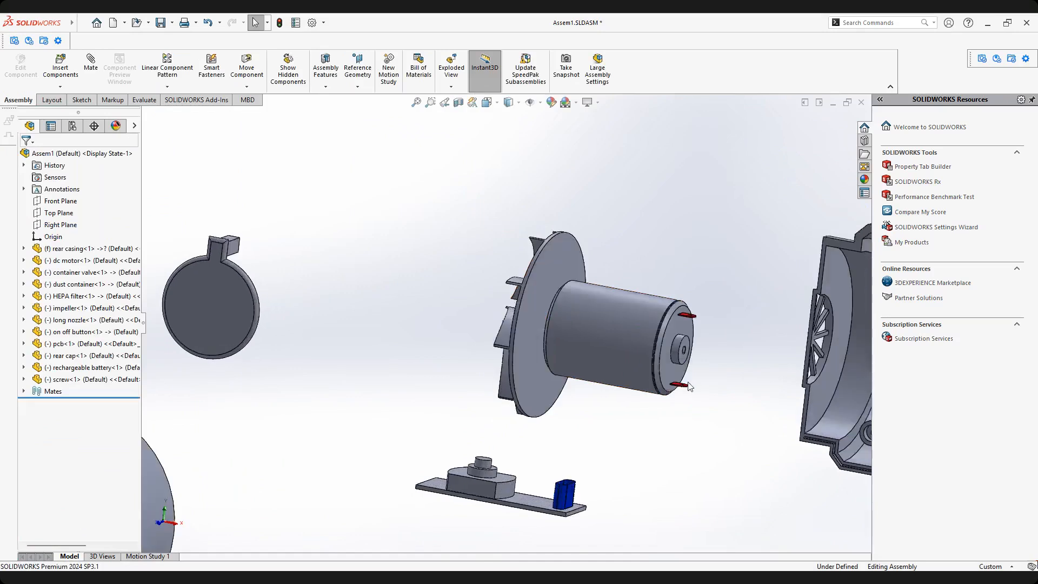
scroll(683, 365, "up", 4)
scroll(683, 365, "down", 2)
scroll(531, 320, "down", 2)
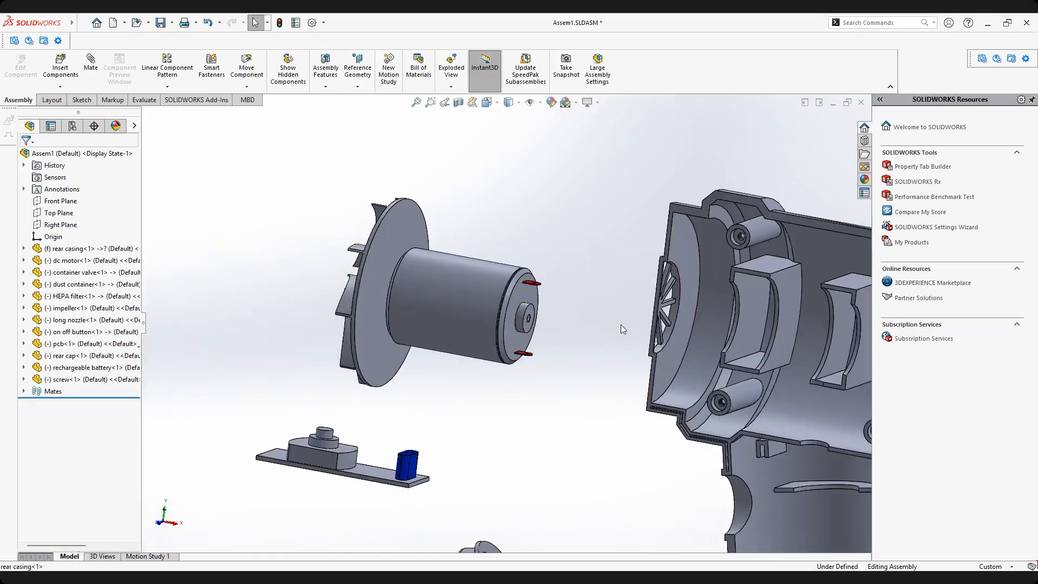
scroll(643, 334, "up", 2)
middle_click_drag(642, 333, 668, 319)
scroll(668, 319, "down", 3)
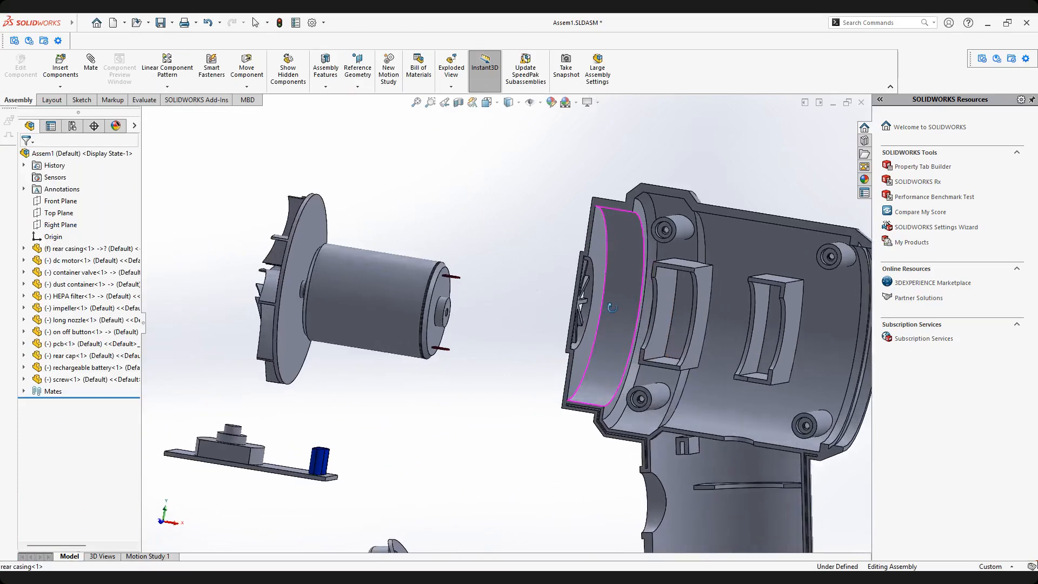
scroll(433, 279, "down", 2)
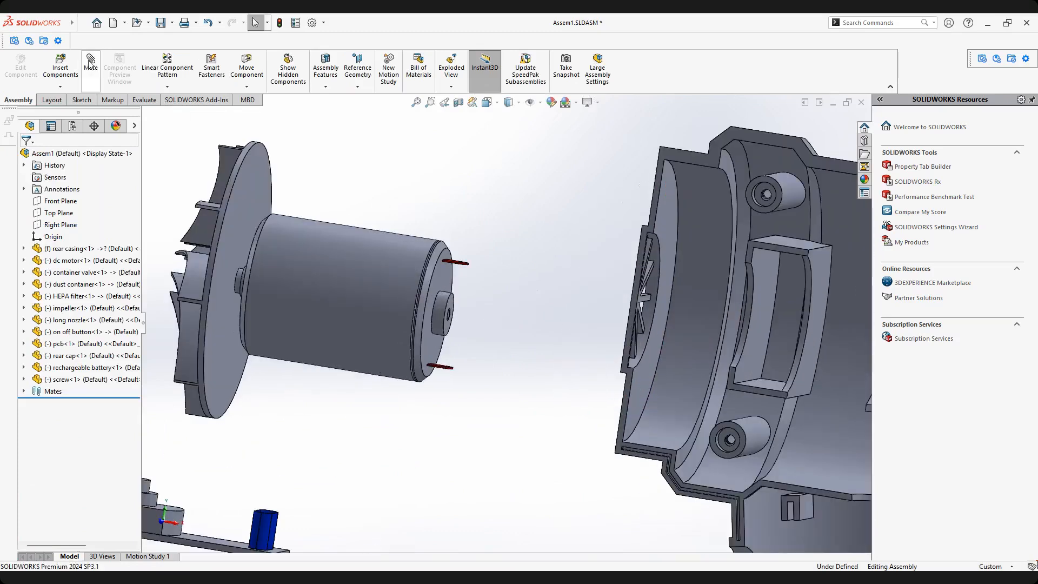
left_click(362, 254)
scroll(663, 343, "up", 4)
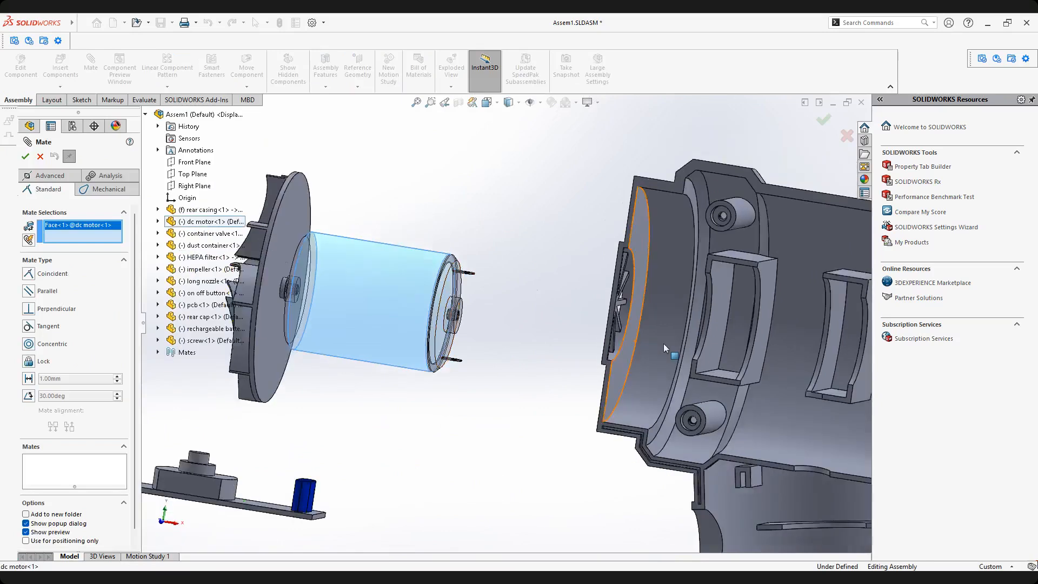
middle_click_drag(654, 338, 483, 310)
scroll(640, 305, "down", 3)
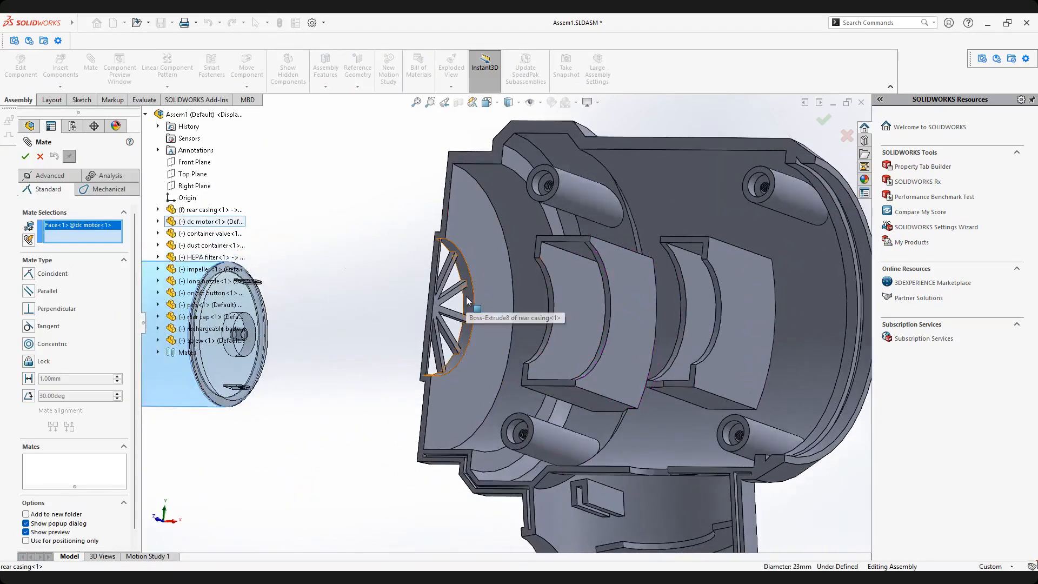
middle_click_drag(680, 306, 621, 304)
scroll(595, 294, "down", 4)
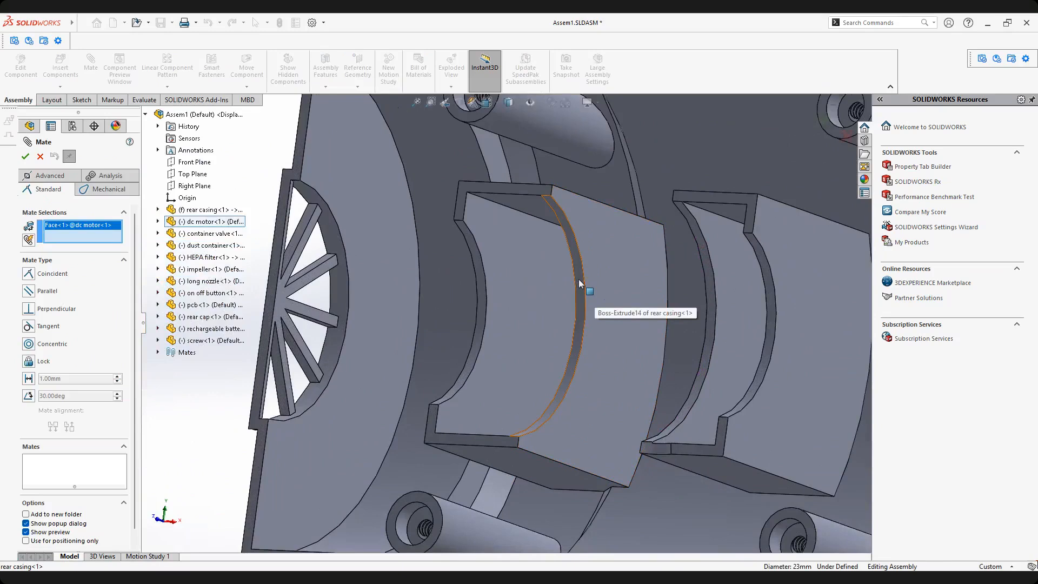
left_click(579, 283)
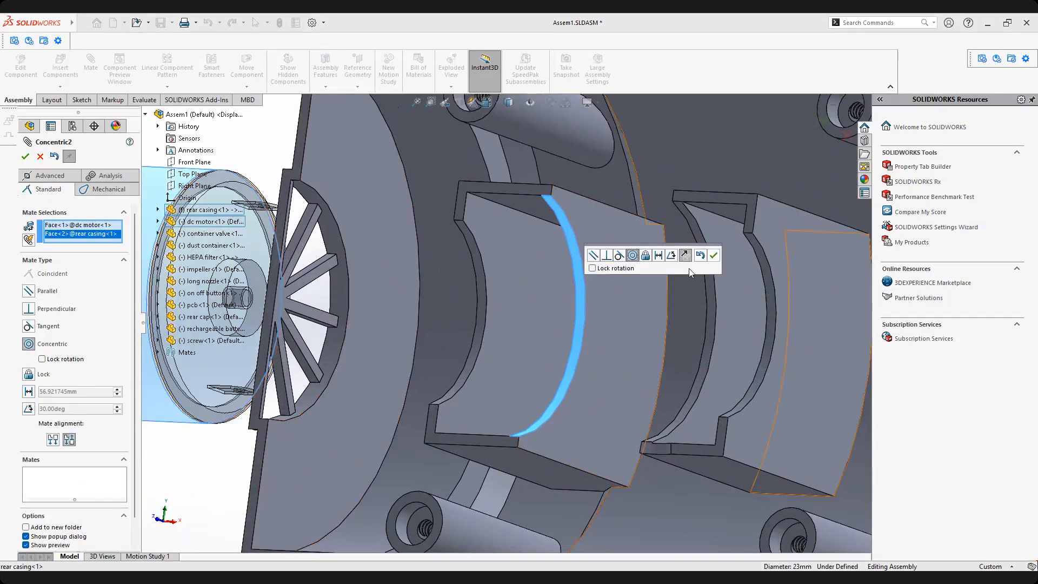
left_click(713, 255)
Mate the dc motor's terminal-side end face coincident with the inner face of the rear motor support in the rear casing.
scroll(492, 340, "up", 5)
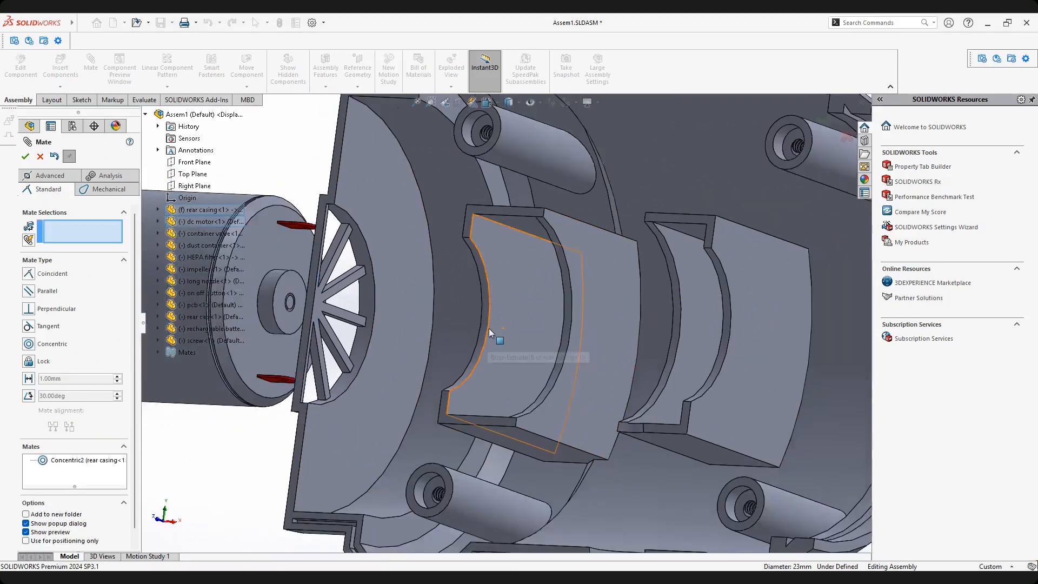
middle_click_drag(522, 316, 450, 322)
mouse_move(450, 323)
left_mouse_down()
mouse_move(592, 316)
mouse_move(431, 325)
mouse_move(448, 323)
left_mouse_up()
middle_click_drag(476, 324, 614, 277)
scroll(617, 281, "down", 3)
scroll(617, 281, "down", 3)
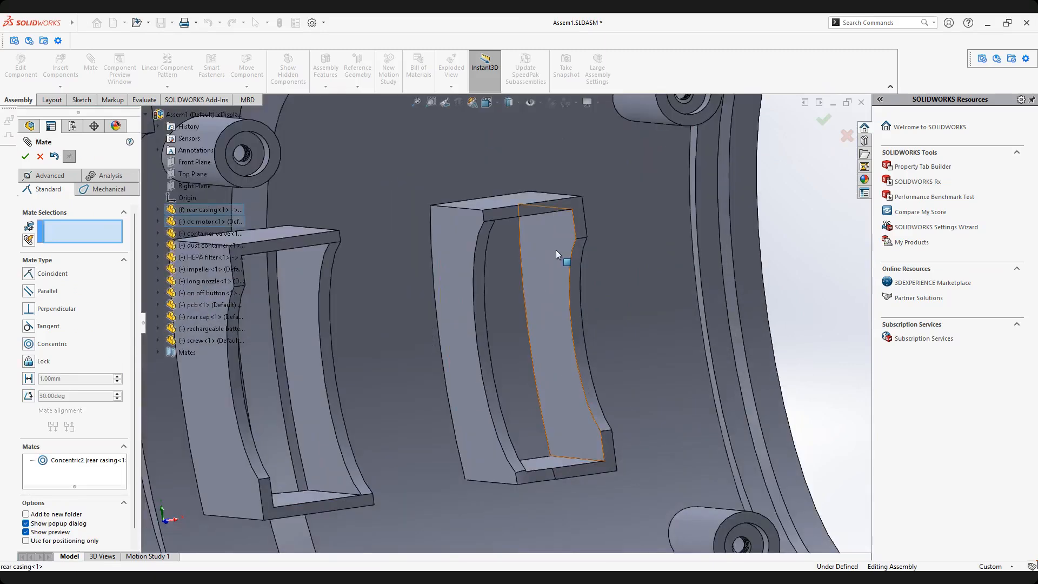
middle_click_drag(547, 258, 286, 389)
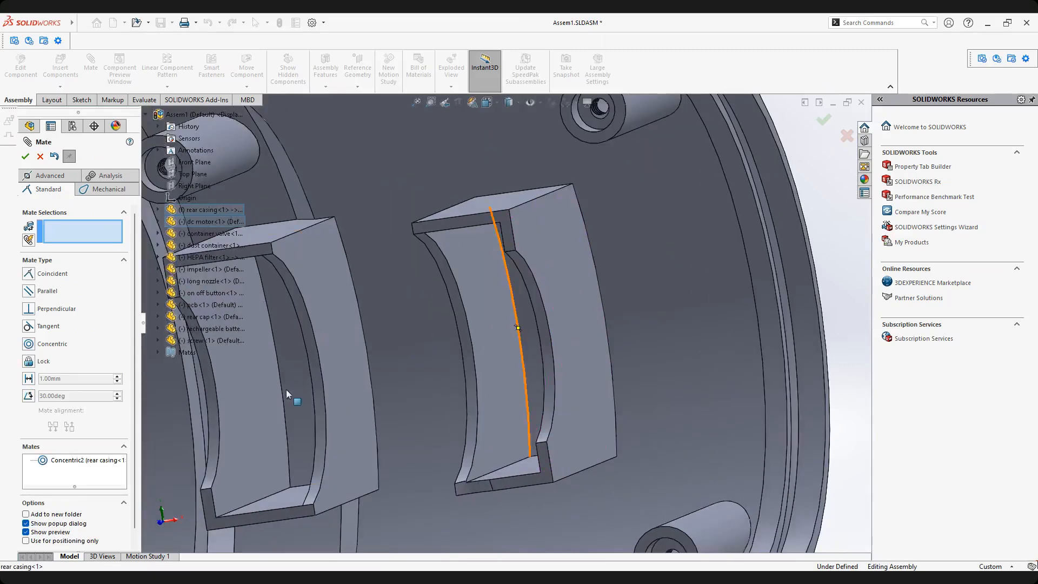
scroll(384, 391, "up", 5)
middle_click_drag(656, 345, 483, 314)
middle_click_drag(546, 347, 344, 332)
scroll(437, 357, "up", 3)
scroll(344, 336, "down", 3)
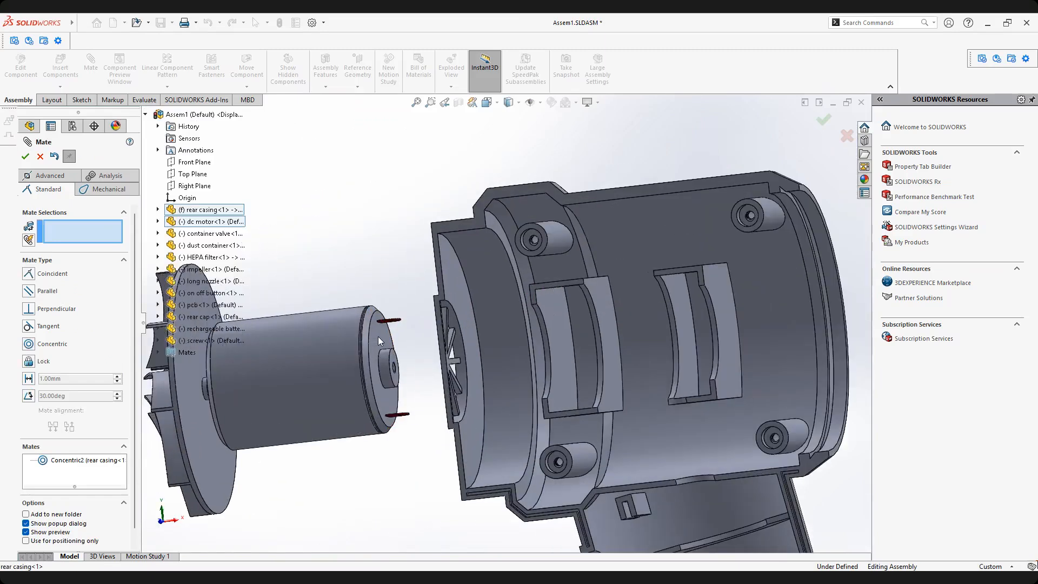
left_click(379, 341)
middle_click_drag(429, 324, 692, 319)
scroll(727, 319, "down", 2)
left_click(689, 319)
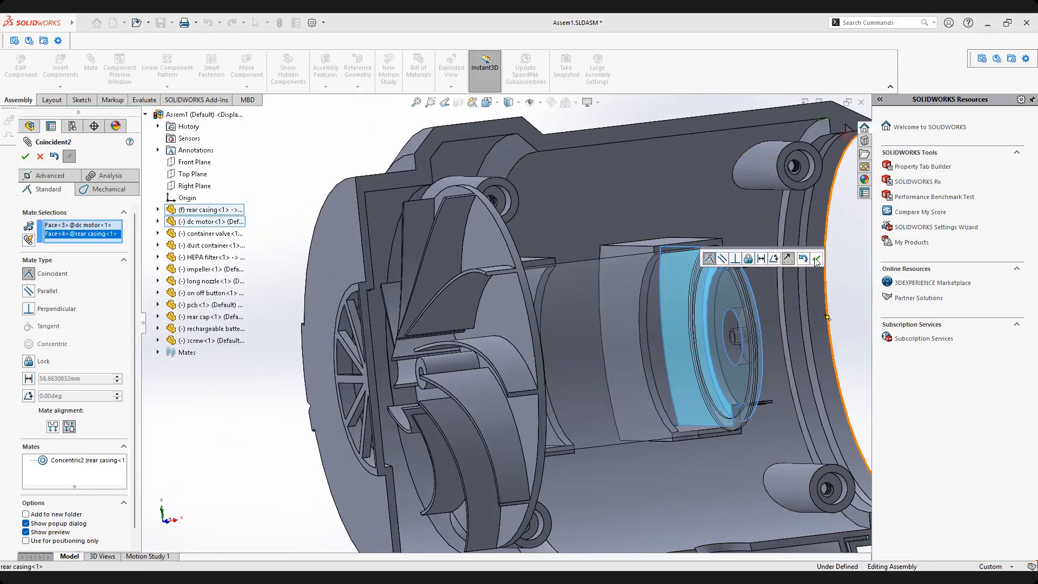
left_click(816, 260)
Examine how the dc motor and impeller sit on the supports inside the rear casing.
middle_click_drag(595, 352, 719, 301)
scroll(639, 380, "down", 2)
scroll(640, 380, "up", 2)
left_click(589, 319)
scroll(637, 333, "down", 3)
middle_click_drag(672, 332, 476, 336)
scroll(595, 335, "up", 3)
middle_click_drag(547, 316, 579, 319)
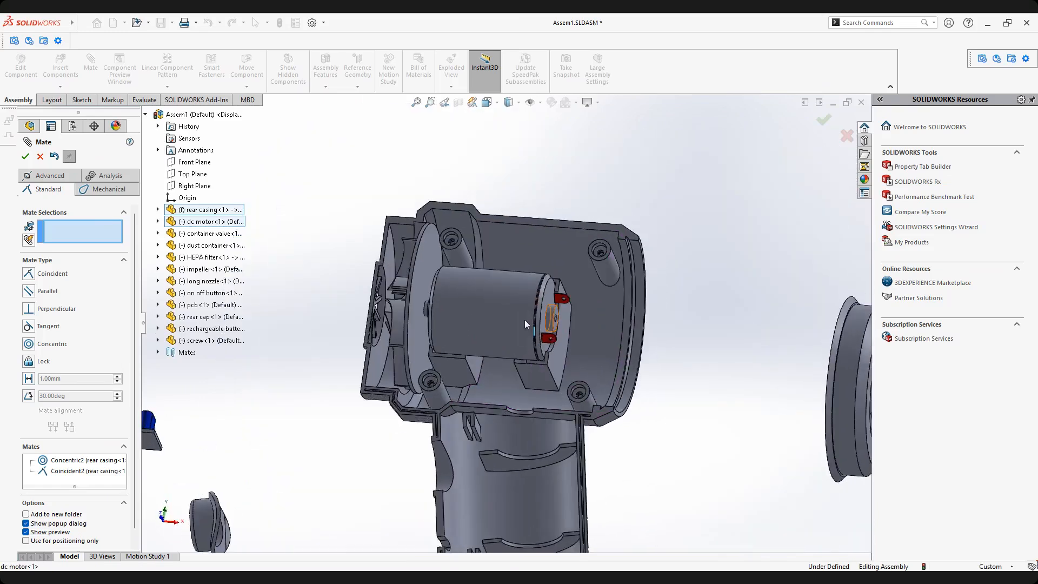
Rotate the dc motor about its axis in the supports to check its remaining freedom and the terminal orientation.
left_click_drag(508, 274, 523, 302)
middle_click_drag(524, 303, 501, 326)
left_click_drag(516, 292, 529, 257)
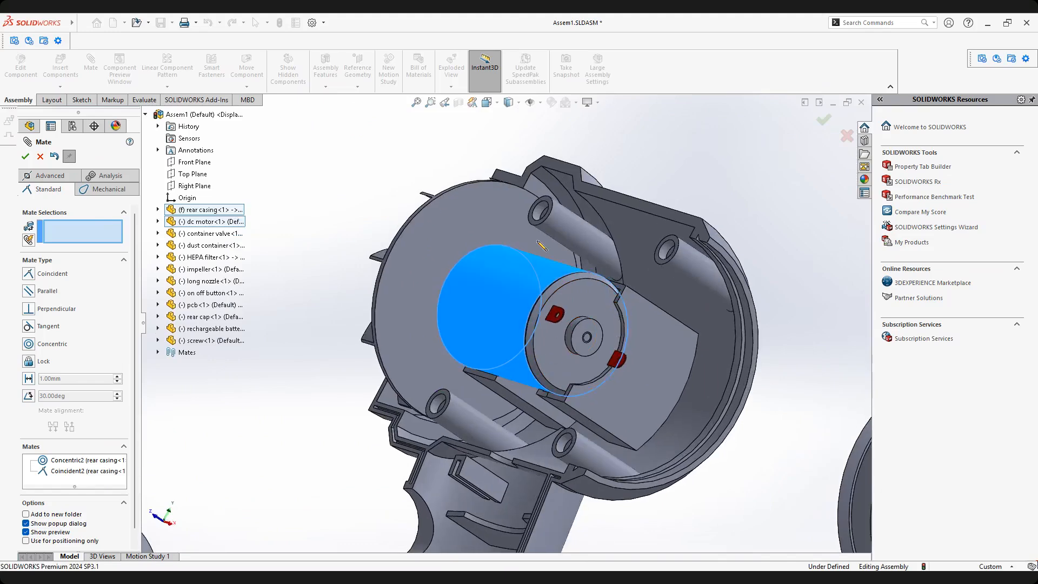
middle_click_drag(582, 318, 582, 394)
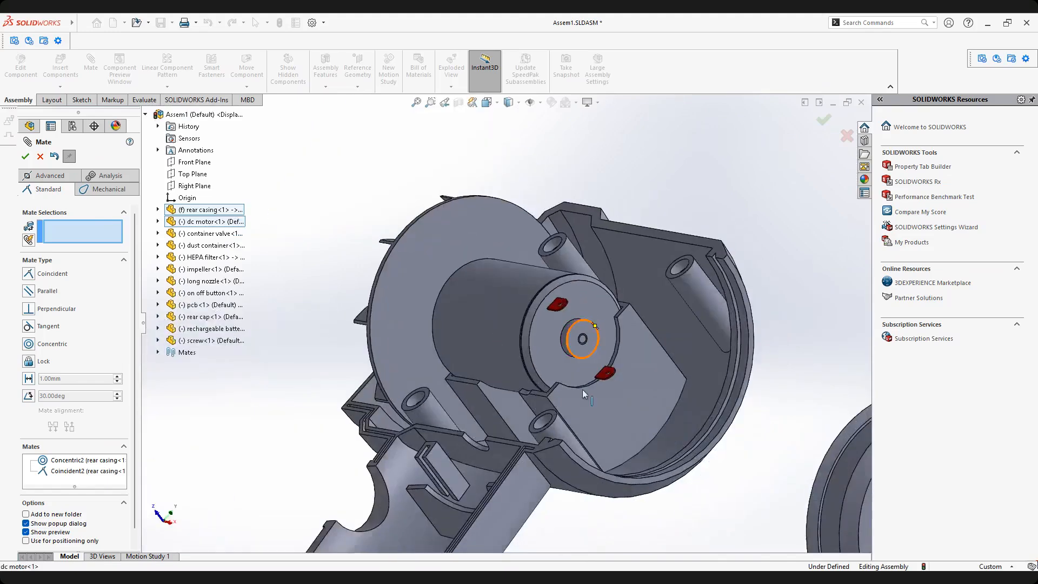
scroll(600, 393, "down", 5)
middle_click_drag(609, 357, 540, 342)
scroll(595, 337, "down", 3)
scroll(538, 338, "up", 5)
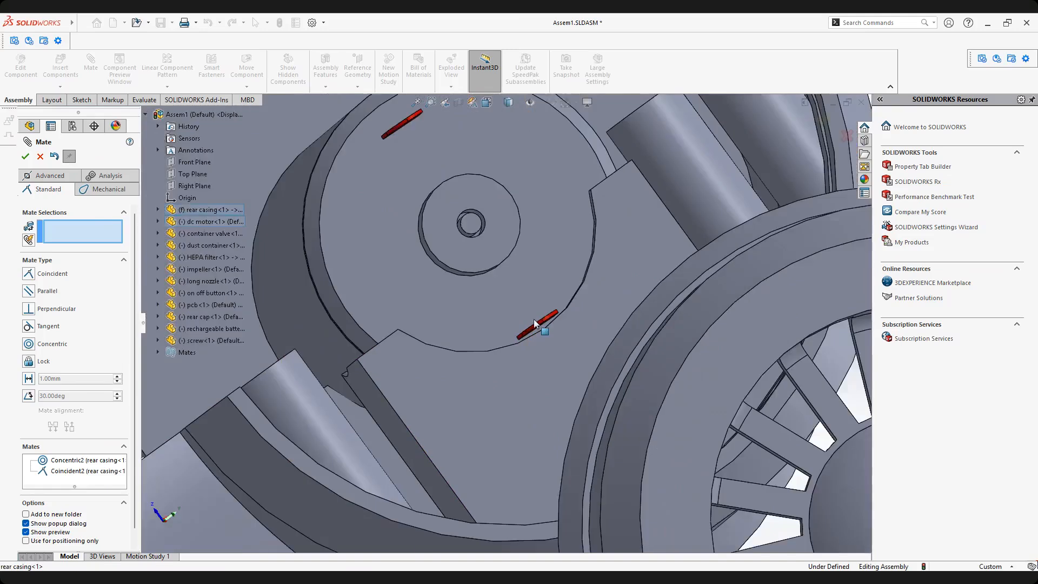
scroll(534, 323, "up", 5)
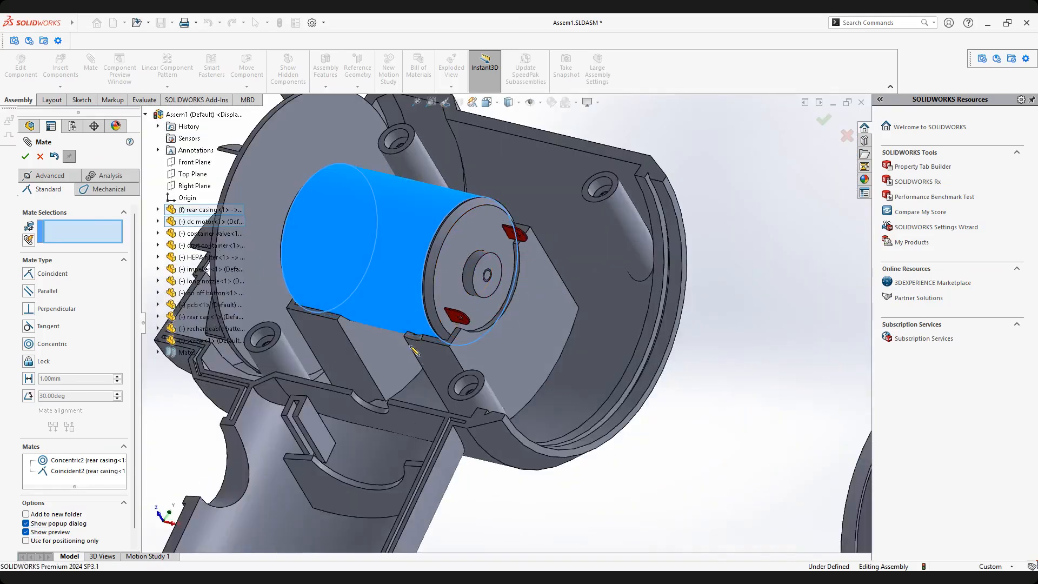
mouse_move(437, 306)
middle_mouse_down()
mouse_move(477, 339)
mouse_move(428, 312)
middle_mouse_up()
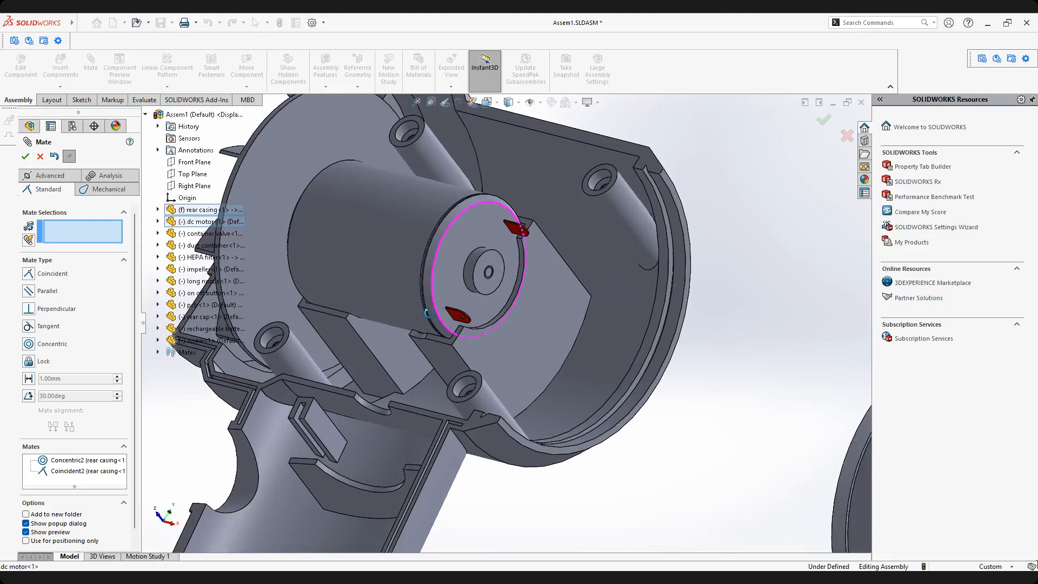
middle_click_drag(428, 313, 448, 250)
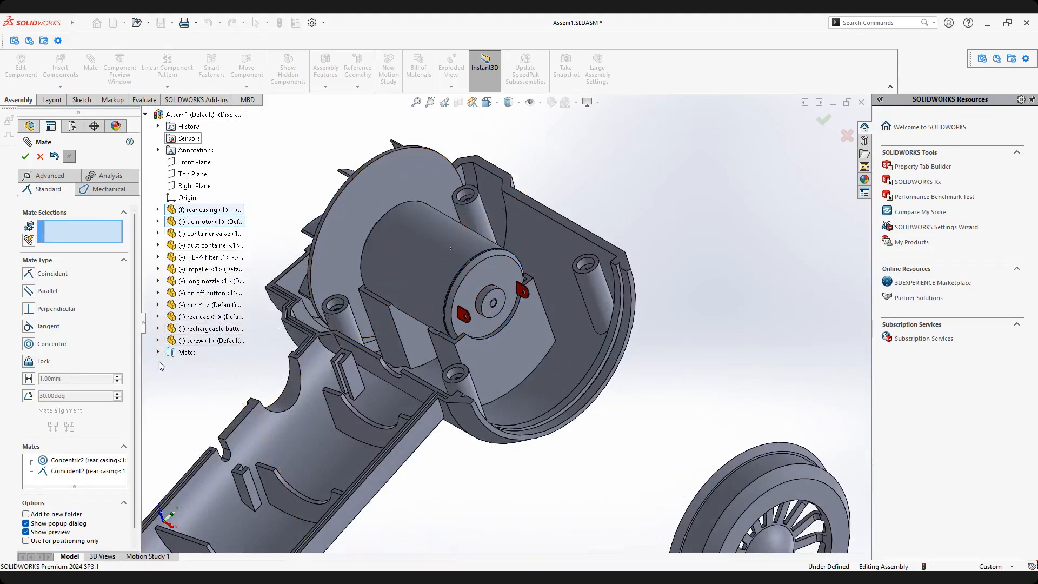
Add a coincident mate between the dc motor's Front Plane and the assembly's Front Plane, and finish mating.
left_click(158, 221)
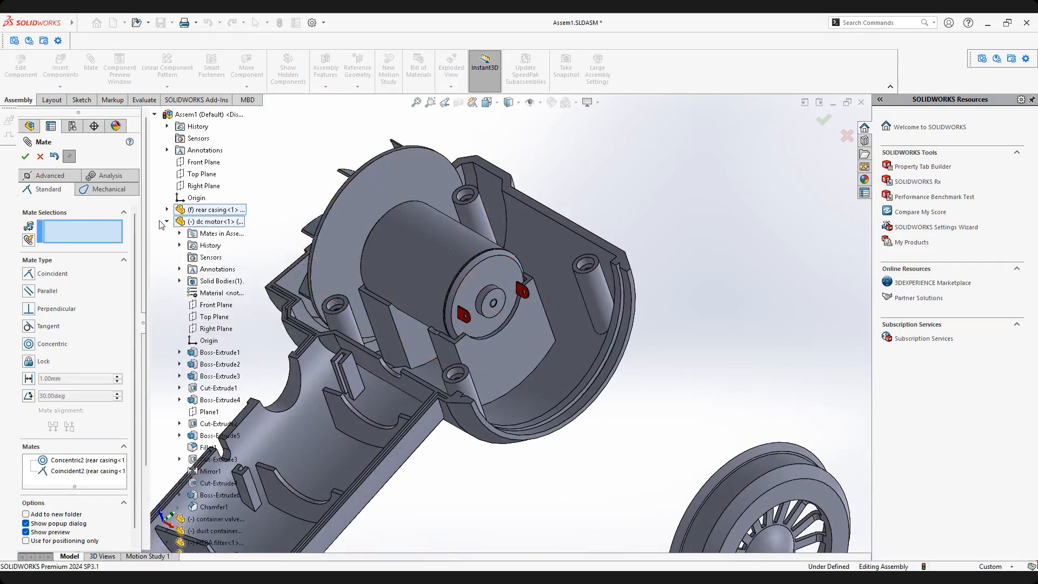
left_click(208, 306)
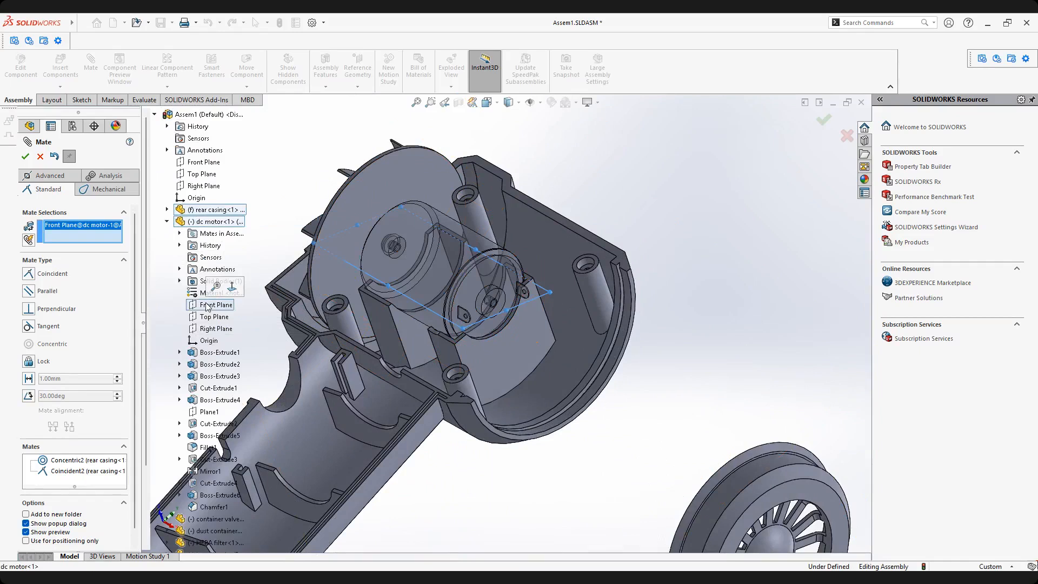
left_click(167, 222)
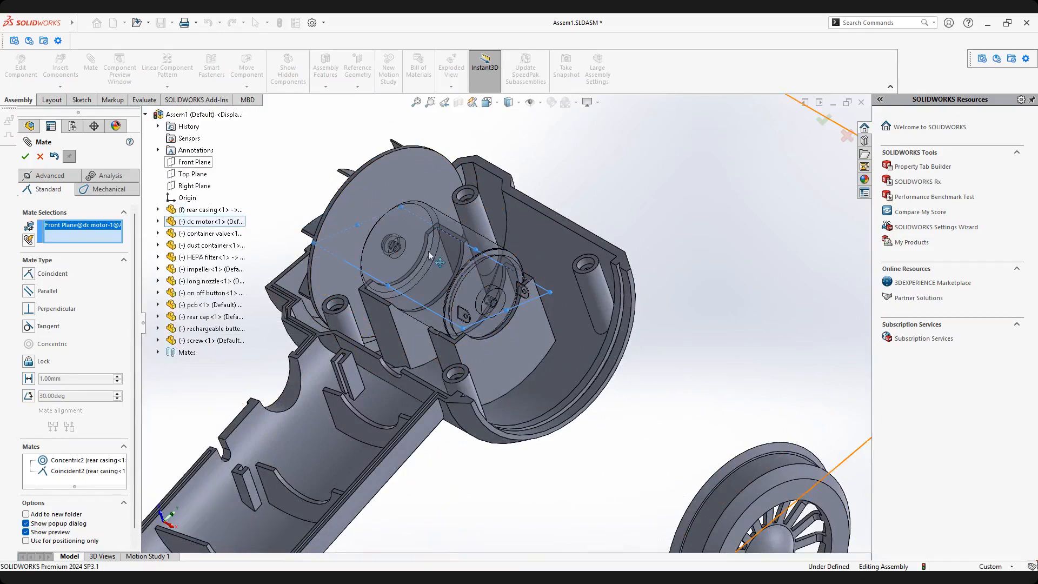
scroll(476, 319, "up", 5)
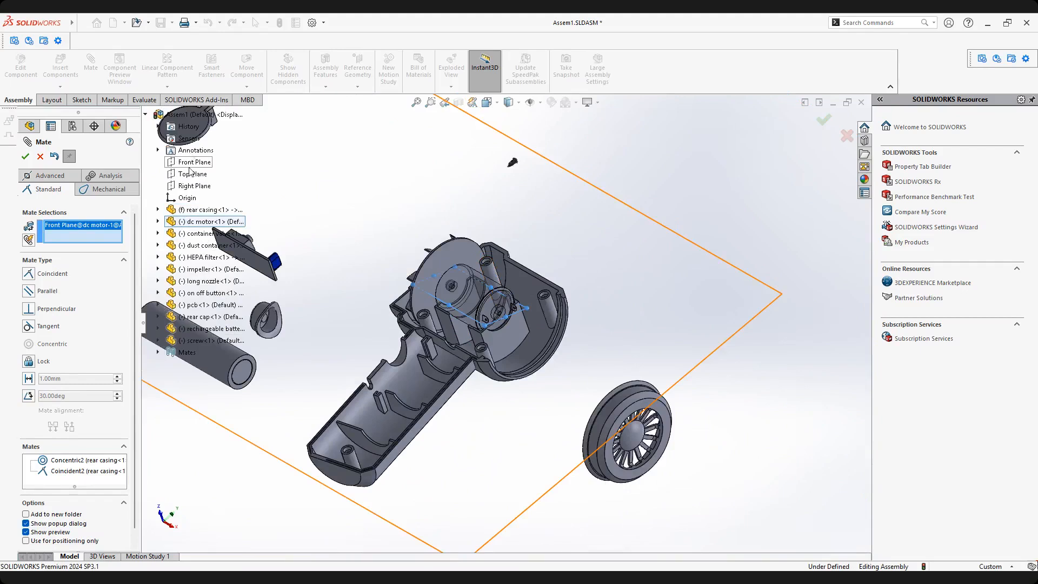
left_click(192, 162)
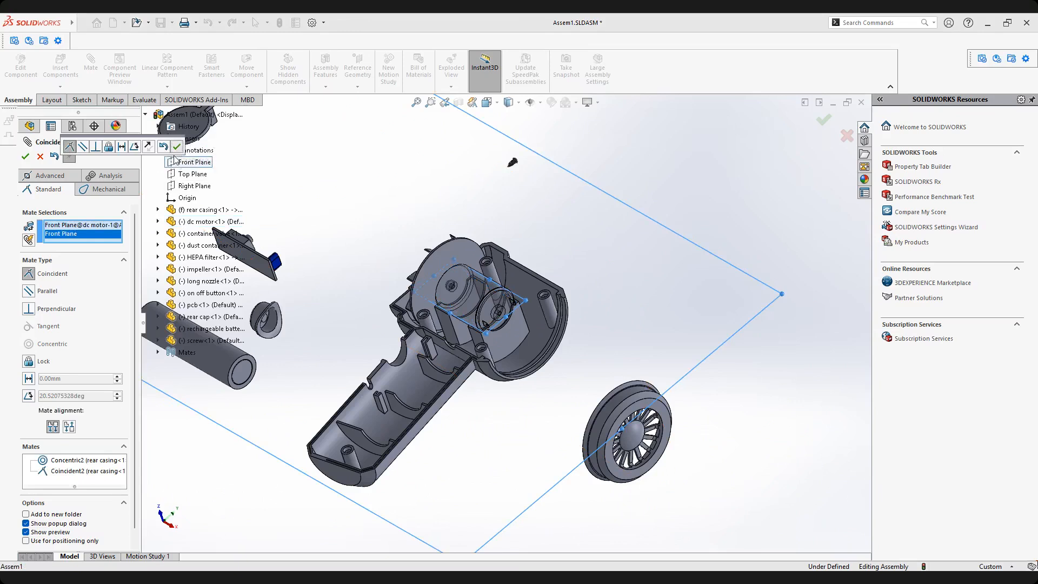
left_click(176, 147)
key("Escape")
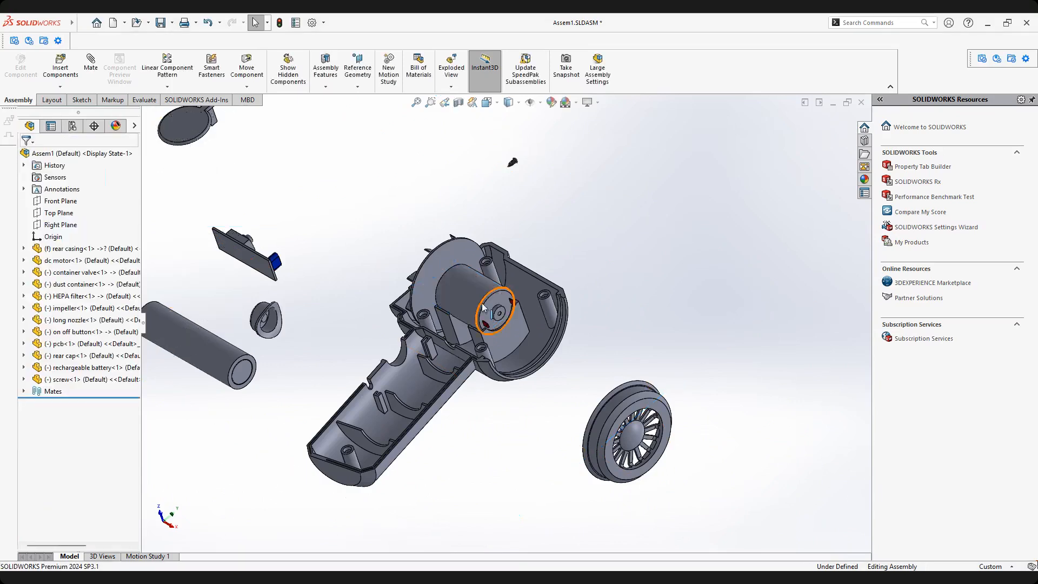
Turn the impeller about its axis on the dc motor shaft to check its remaining freedom.
scroll(483, 302, "up", 3)
scroll(482, 302, "down", 4)
middle_click_drag(482, 303, 497, 315)
left_click(488, 310)
scroll(458, 326, "down", 3)
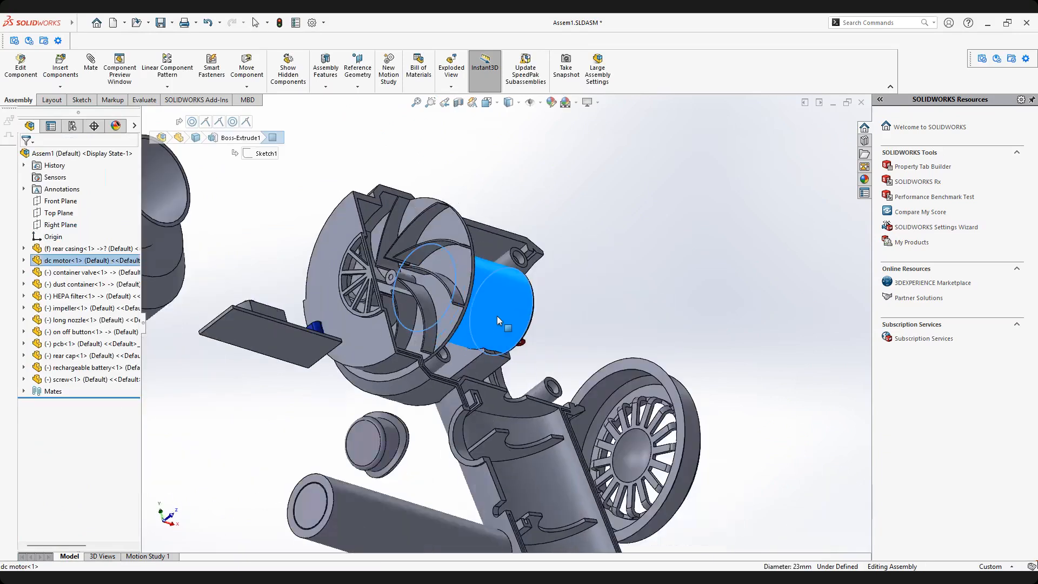
left_click(446, 223)
left_click_drag(452, 188, 449, 261)
left_click(603, 292)
Examine from the side how the dc motor and impeller fit between the supports in the rear casing.
mouse_move(602, 297)
middle_mouse_down()
mouse_move(562, 300)
mouse_move(590, 302)
middle_mouse_up()
scroll(590, 302, "up", 1)
scroll(530, 264, "down", 2)
middle_click_drag(529, 264, 483, 420)
scroll(510, 331, "down", 2)
scroll(469, 215, "down", 3)
scroll(488, 358, "up", 6)
scroll(501, 436, "down", 4)
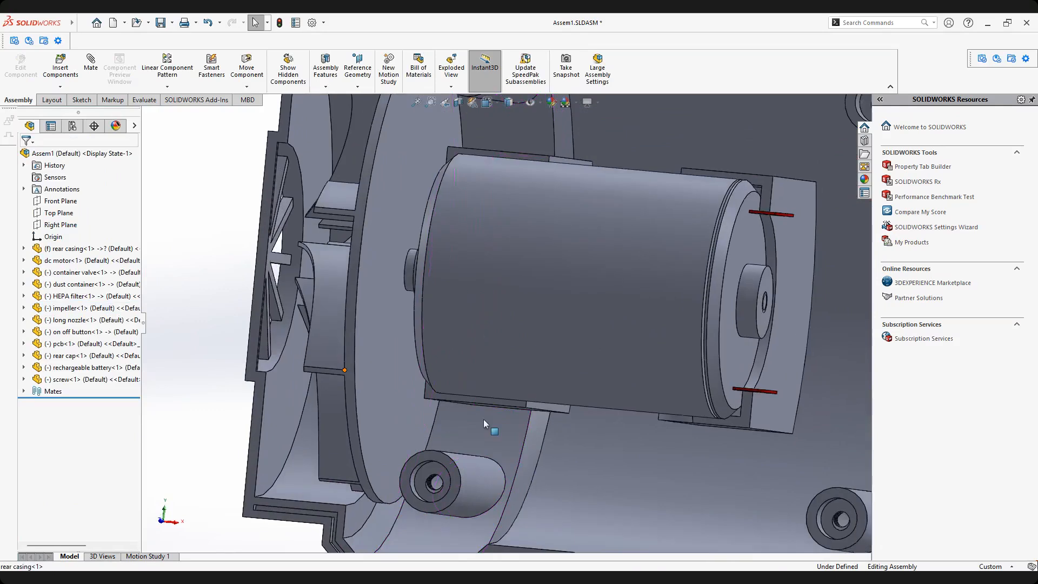
Save the assembly without rebuilding it.
scroll(483, 419, "up", 4)
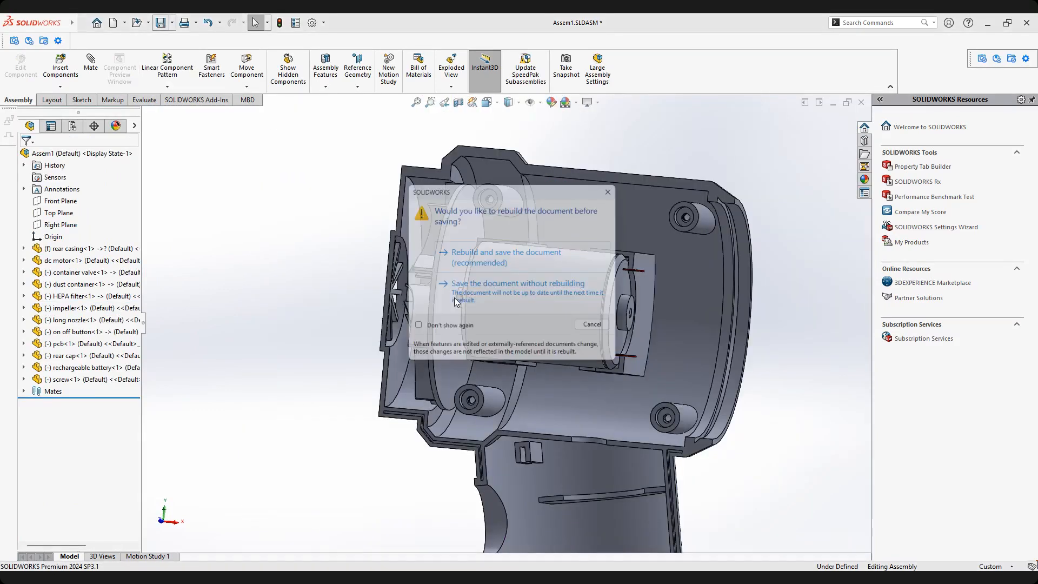
left_click(454, 297)
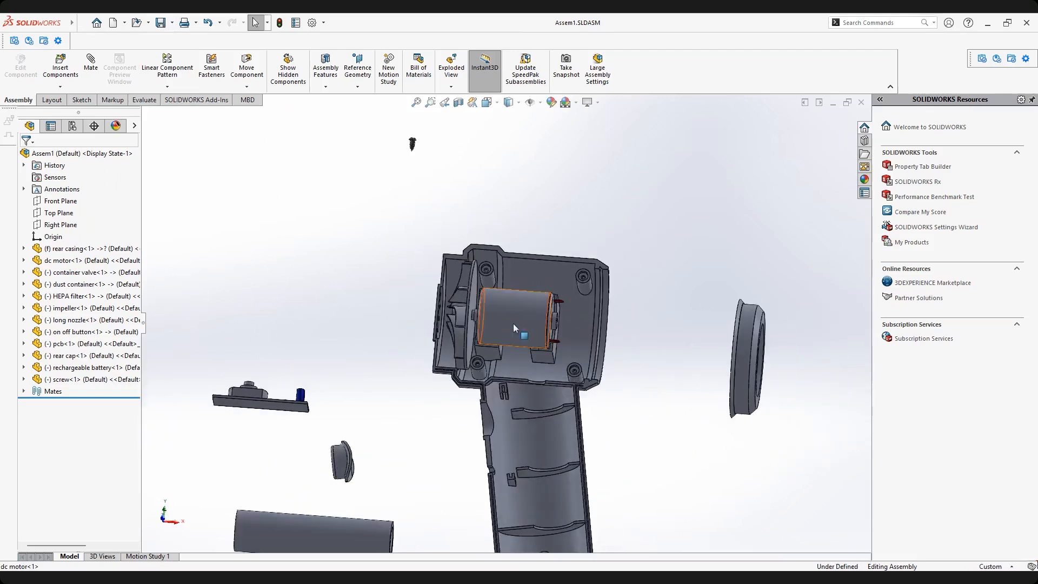
Identify the rear casing, dc motor and container valve among the components and check which parts still need mating.
scroll(524, 427, "up", 1)
scroll(524, 427, "down", 2)
middle_click_drag(516, 411, 525, 383)
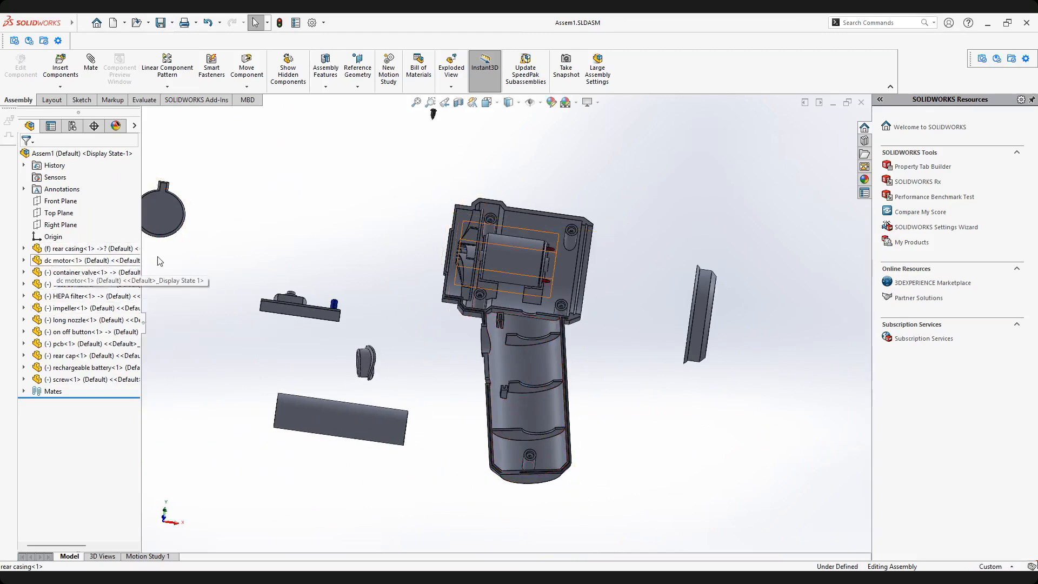
left_click(61, 251)
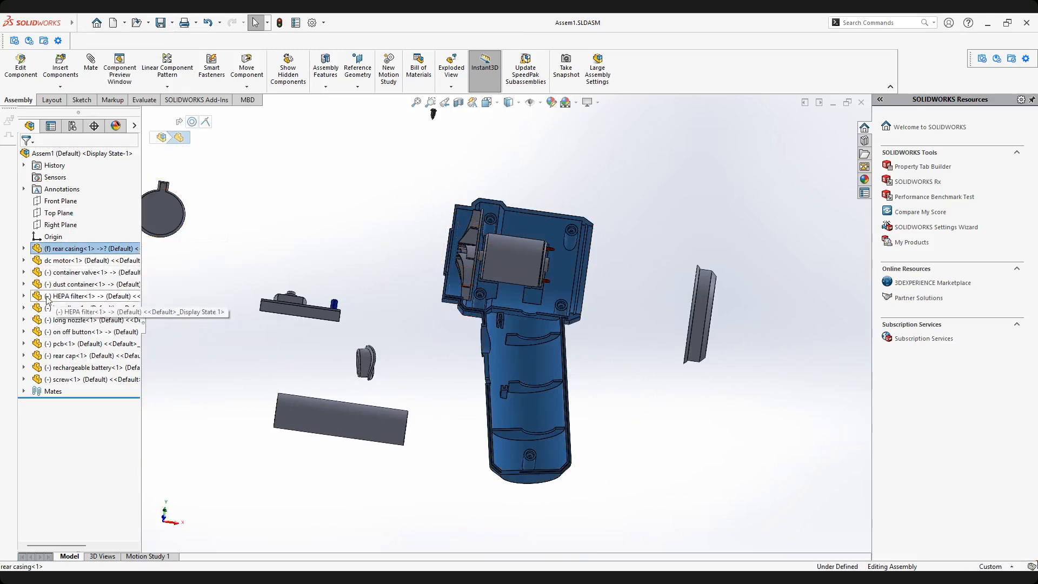
left_click(314, 232)
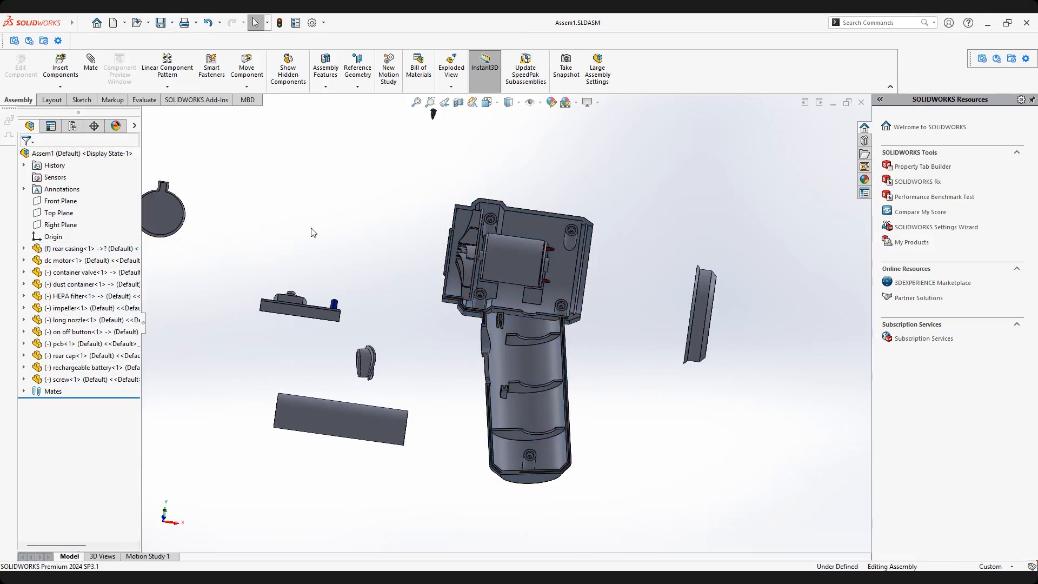
left_click(79, 249)
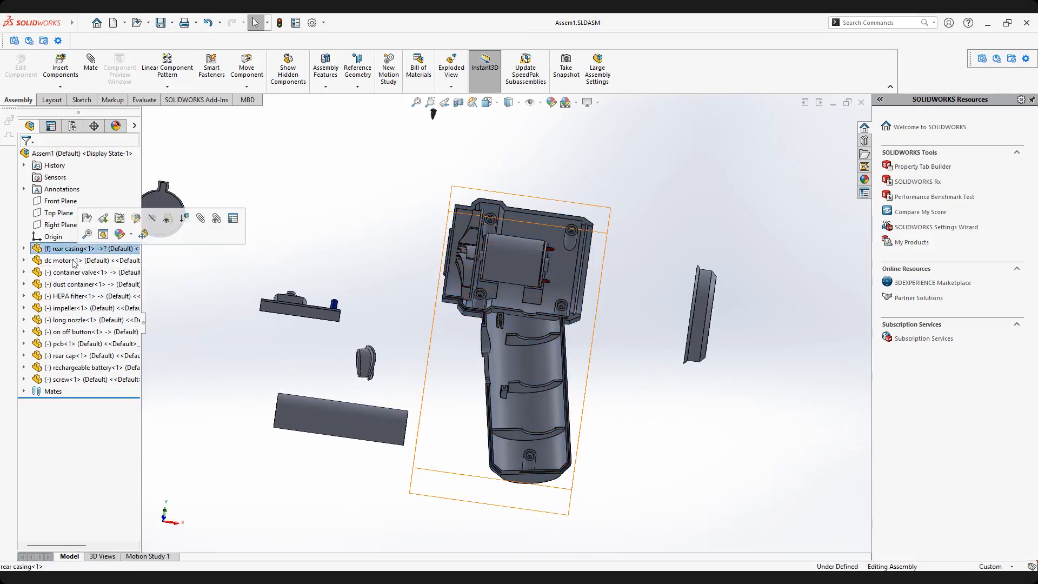
left_click(62, 262)
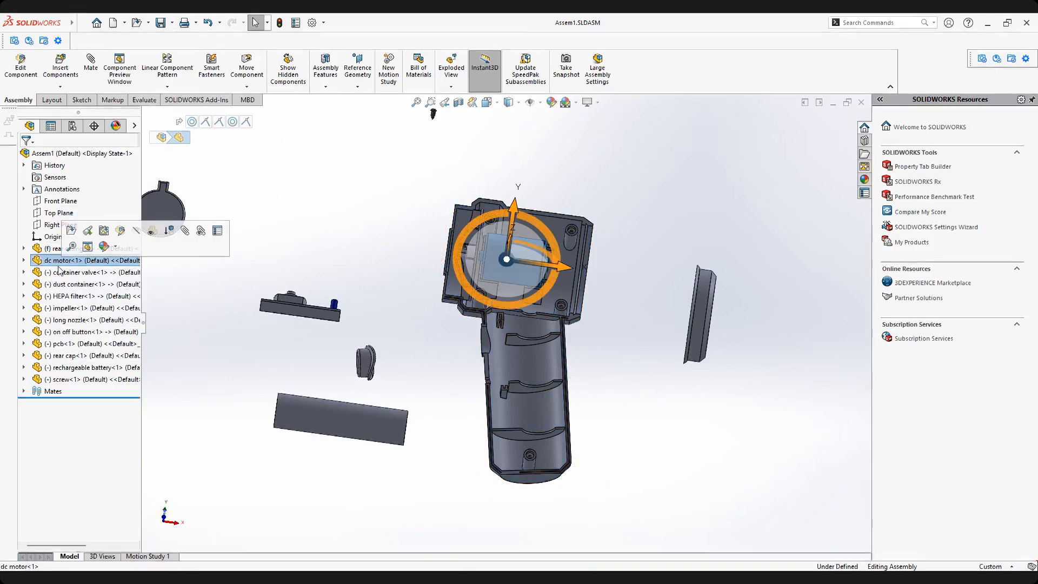
left_click(57, 274)
scroll(310, 250, "up", 3)
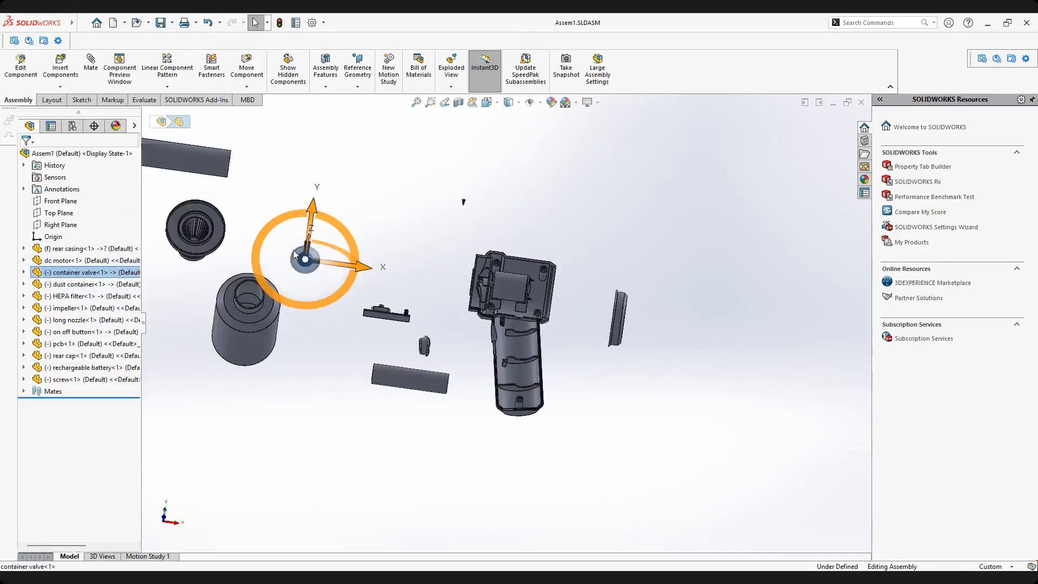
scroll(236, 234, "down", 2)
left_click(412, 227)
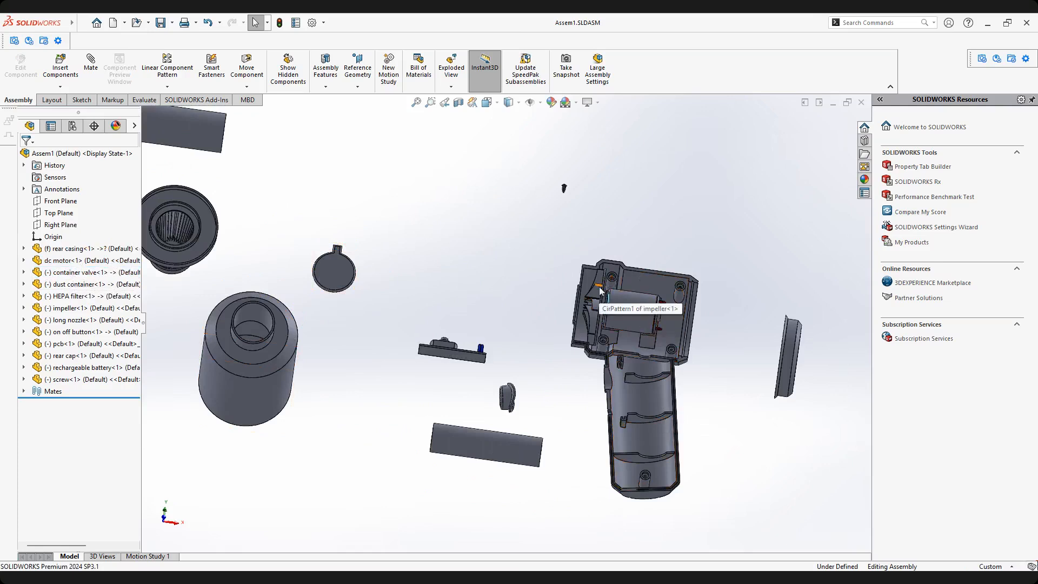
Reorder the impeller in the component tree so it sits directly below the dc motor.
left_click(56, 309)
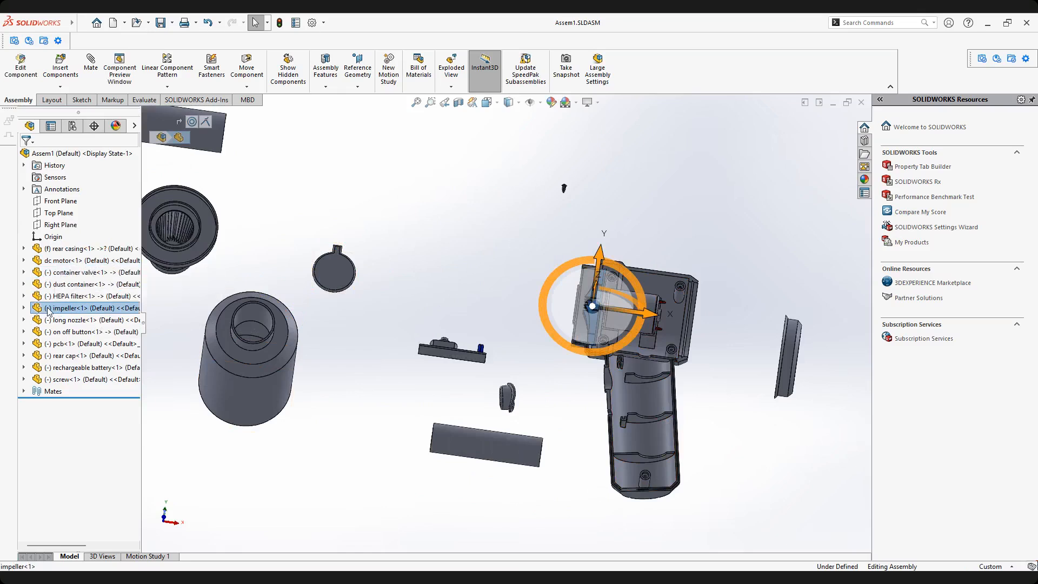
left_click_drag(57, 308, 59, 260)
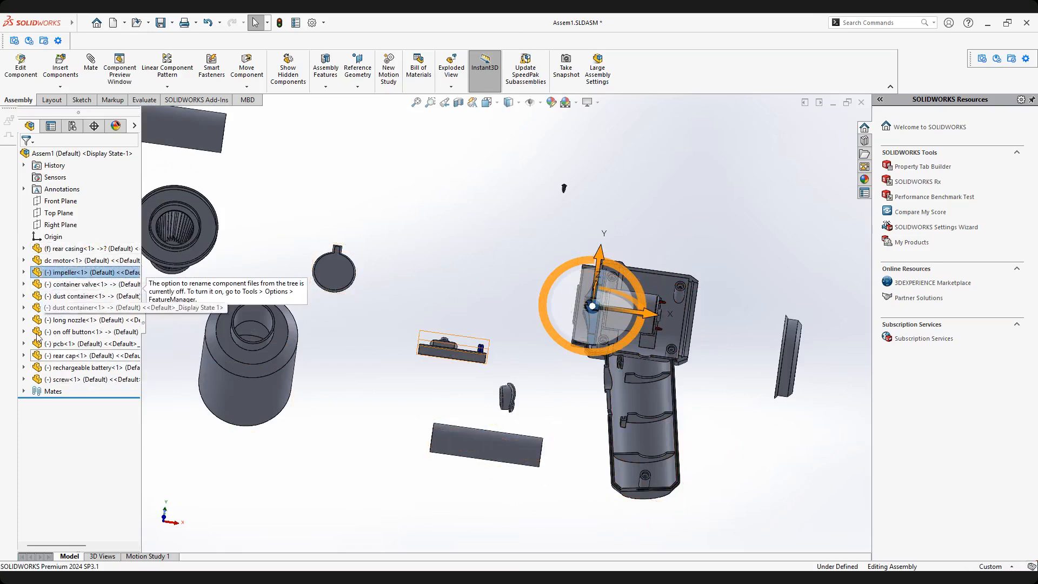
left_click(54, 260)
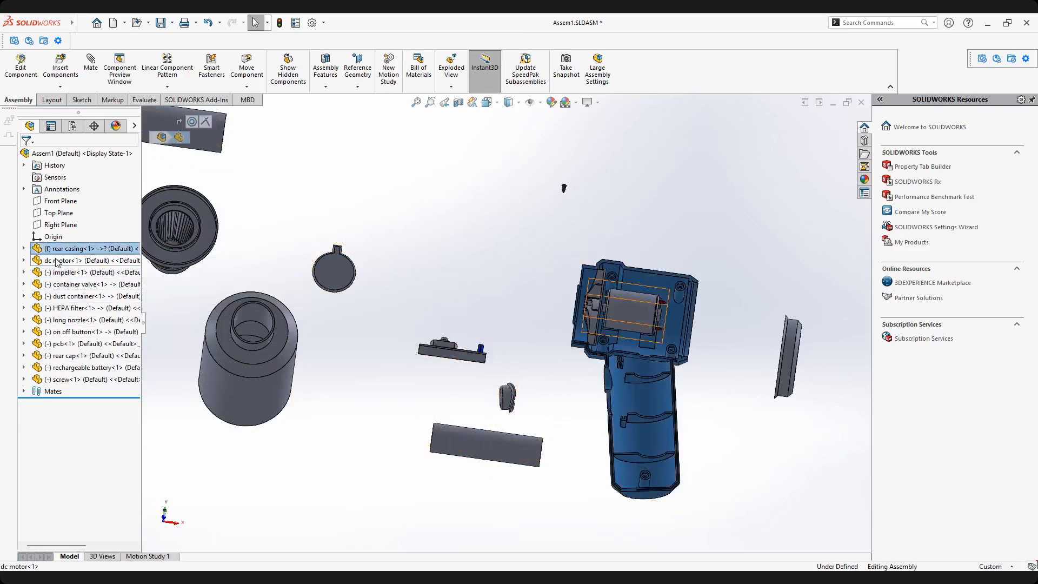
left_click(455, 273)
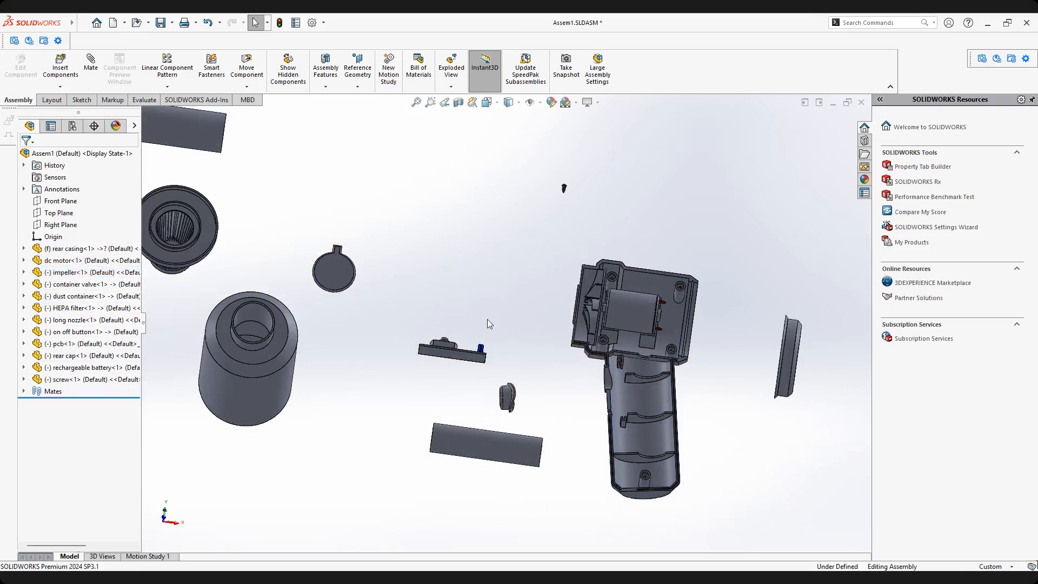
Examine the motor housing and the battery compartment in the rear casing's handle from several angles.
scroll(619, 381, "up", 1)
scroll(619, 381, "down", 2)
middle_click_drag(619, 381, 547, 306)
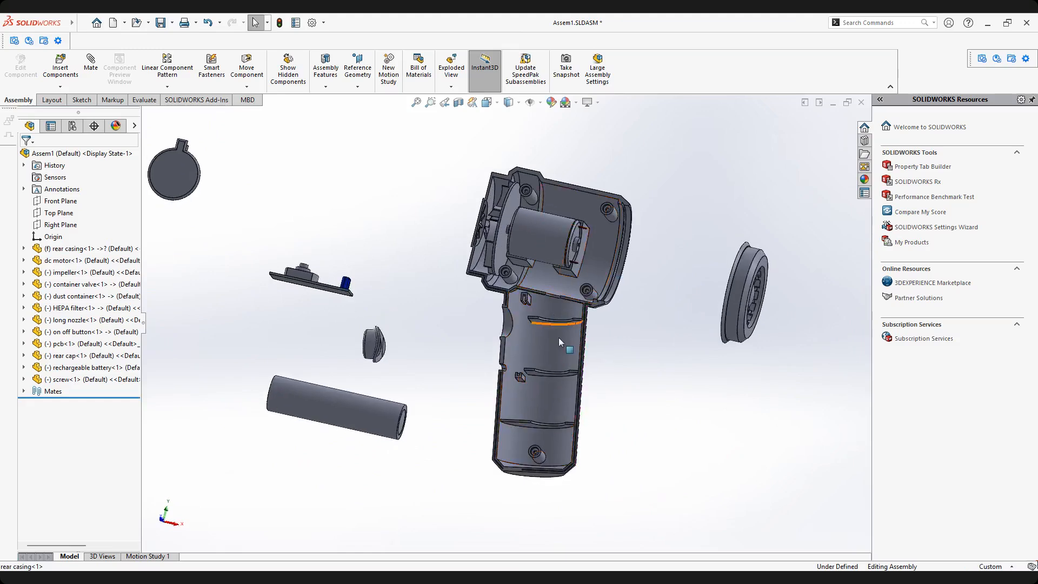
scroll(614, 236, "down", 2)
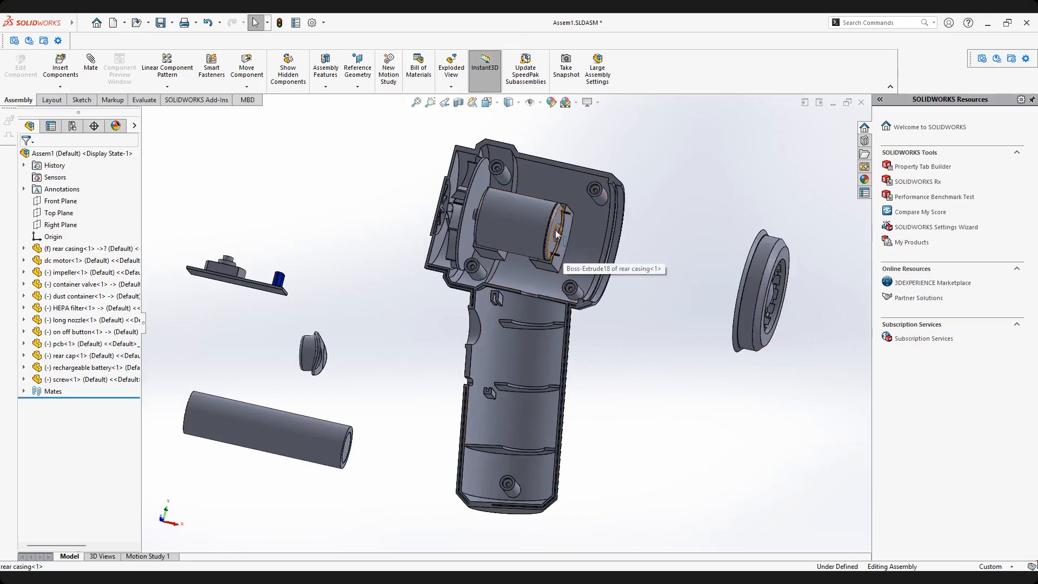
middle_click_drag(604, 309, 614, 314)
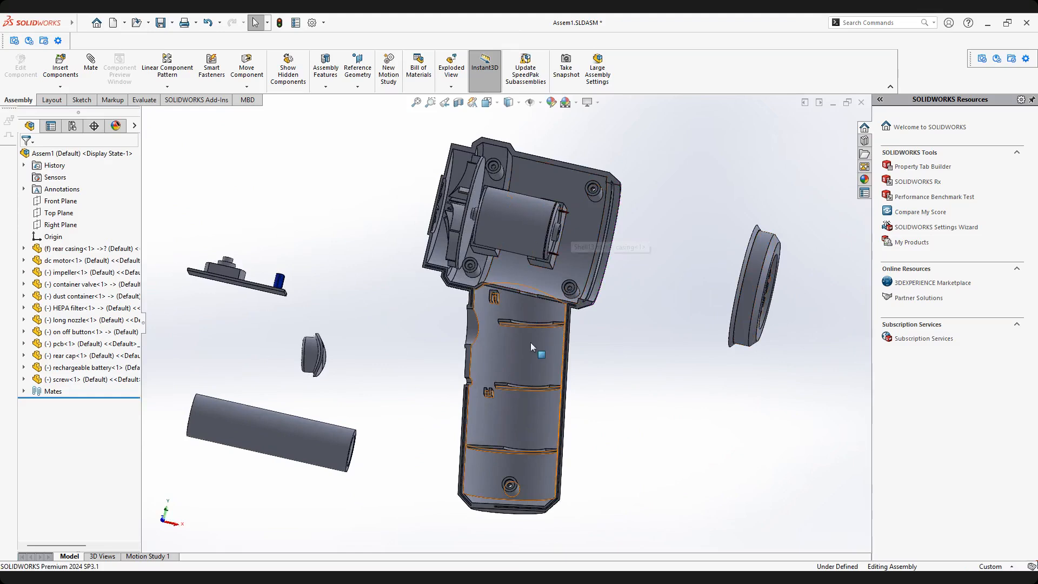
middle_click_drag(530, 346, 424, 385)
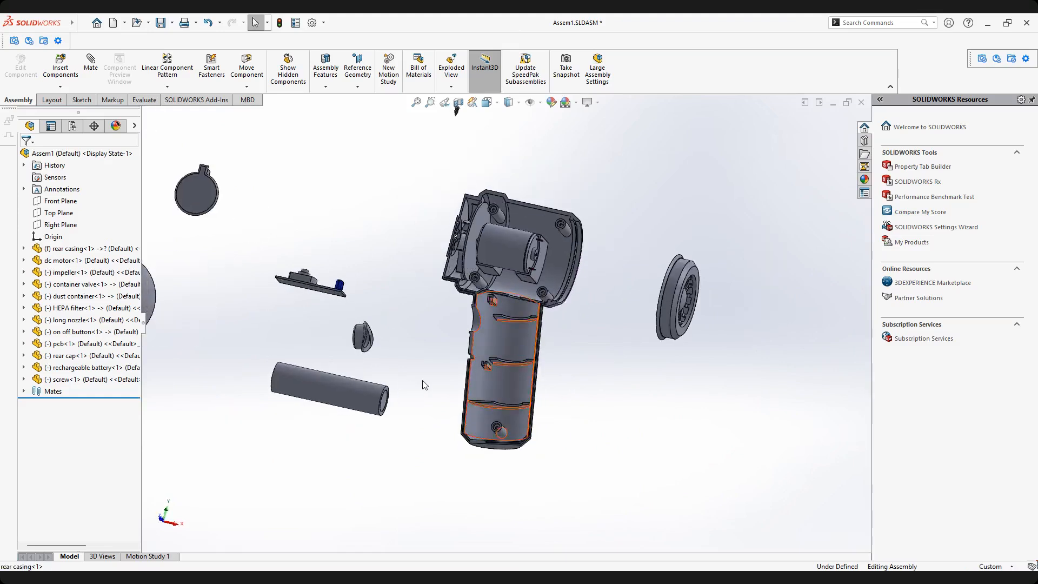
left_click(63, 277)
left_click(331, 206)
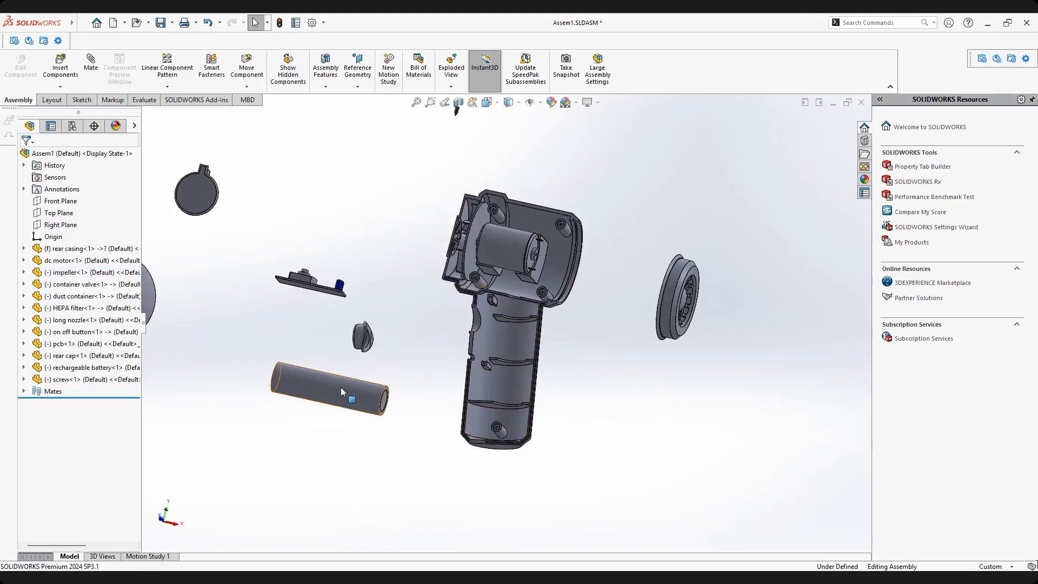
Mate the rechargeable battery's cylindrical face concentric with the curved face of the uppermost rib in the rear casing's handle.
left_click(92, 65)
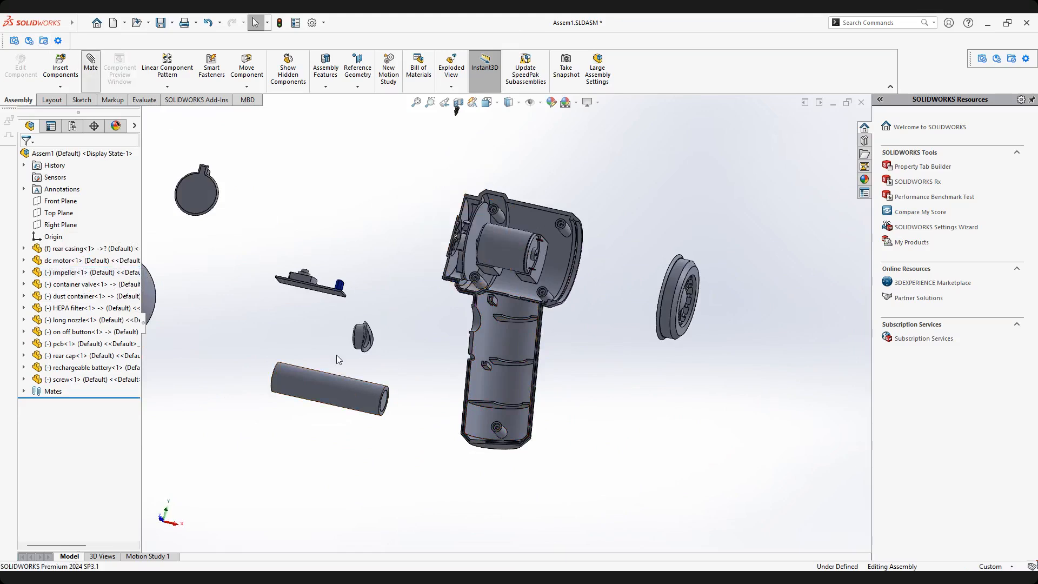
left_click(339, 384)
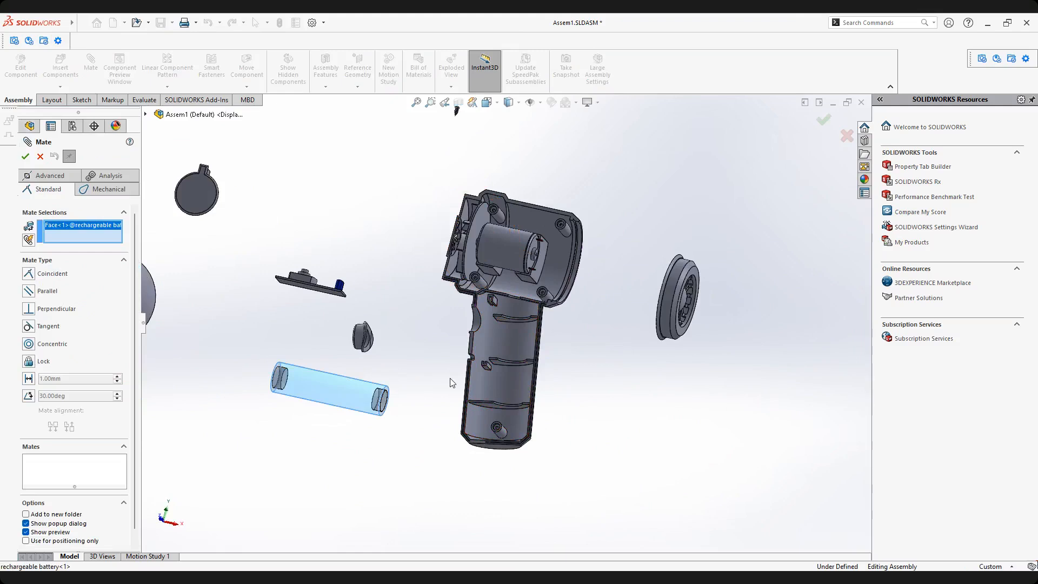
scroll(449, 377, "down", 3)
scroll(537, 235, "down", 3)
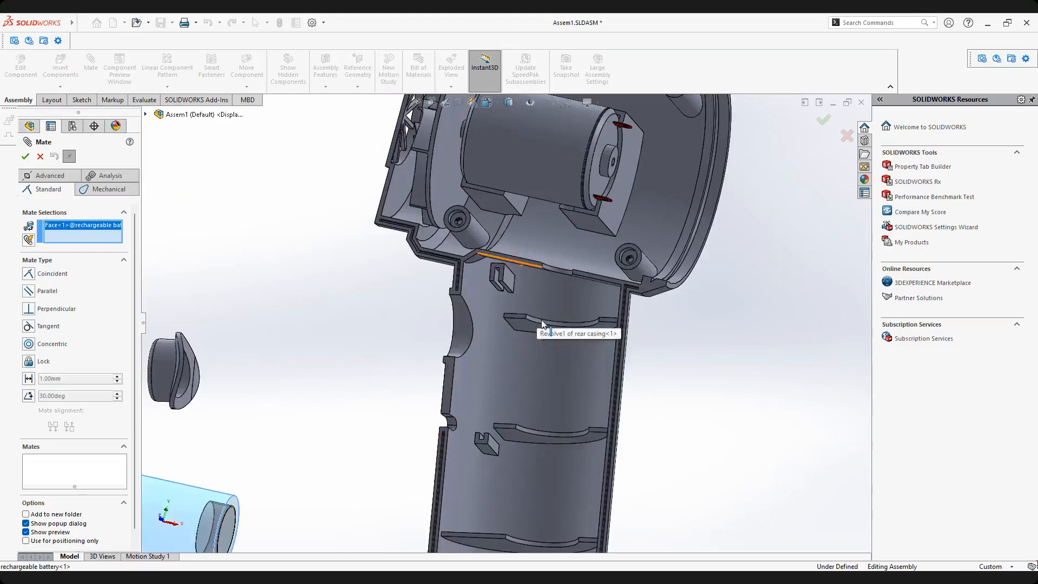
scroll(542, 325, "down", 3)
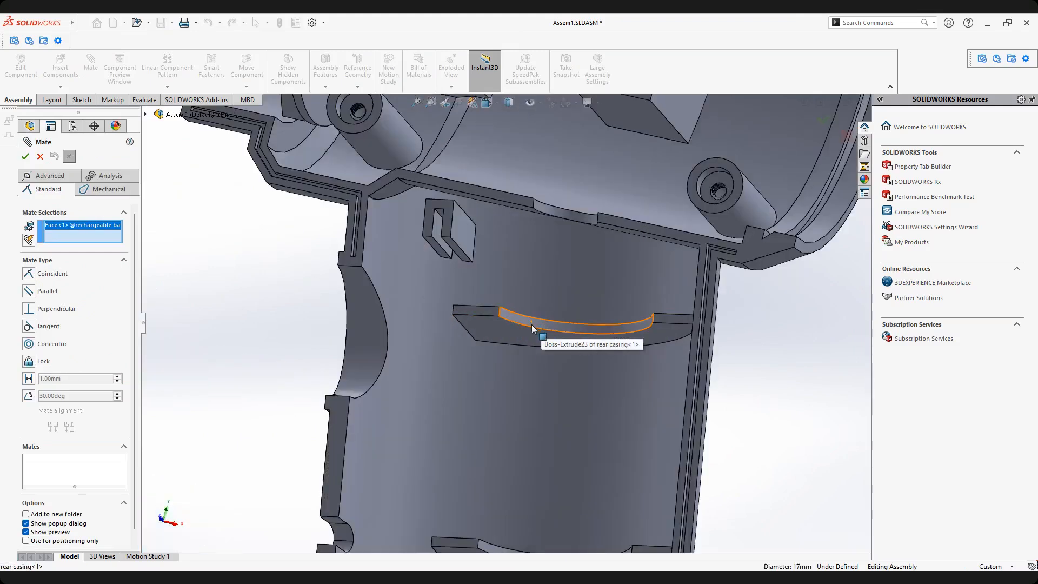
left_click(532, 328)
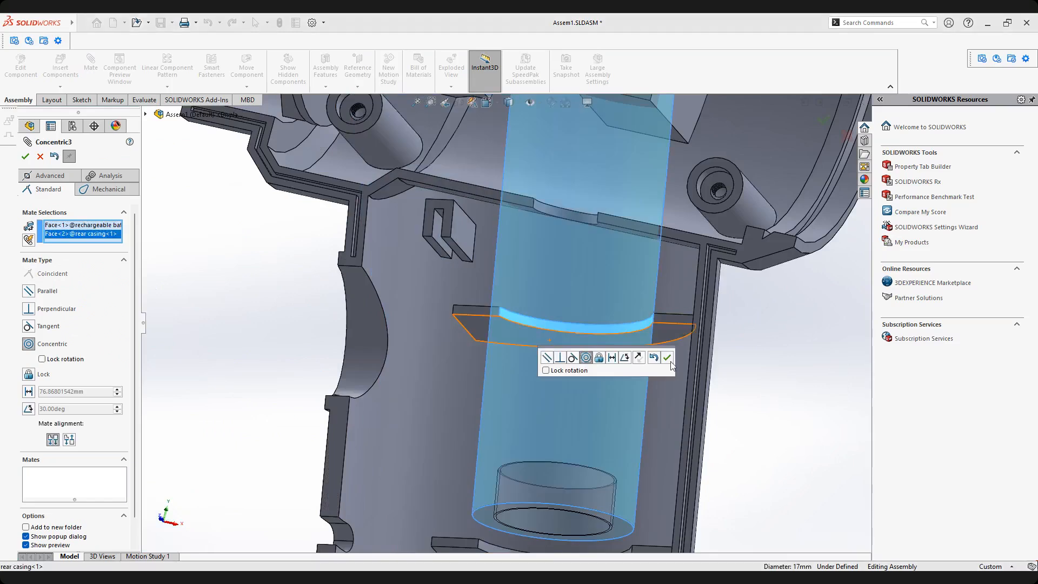
left_click(668, 357)
Slide the rechargeable battery along its axis down into the handle of the rear casing.
scroll(540, 324, "up", 5)
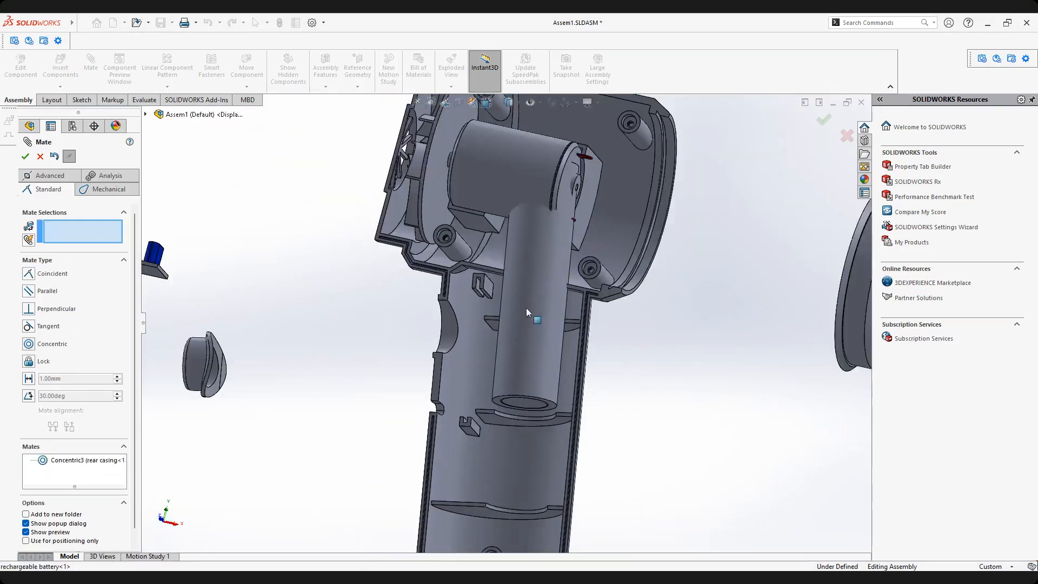
left_click_drag(517, 399, 518, 352)
scroll(517, 380, "up", 5)
scroll(496, 374, "down", 2)
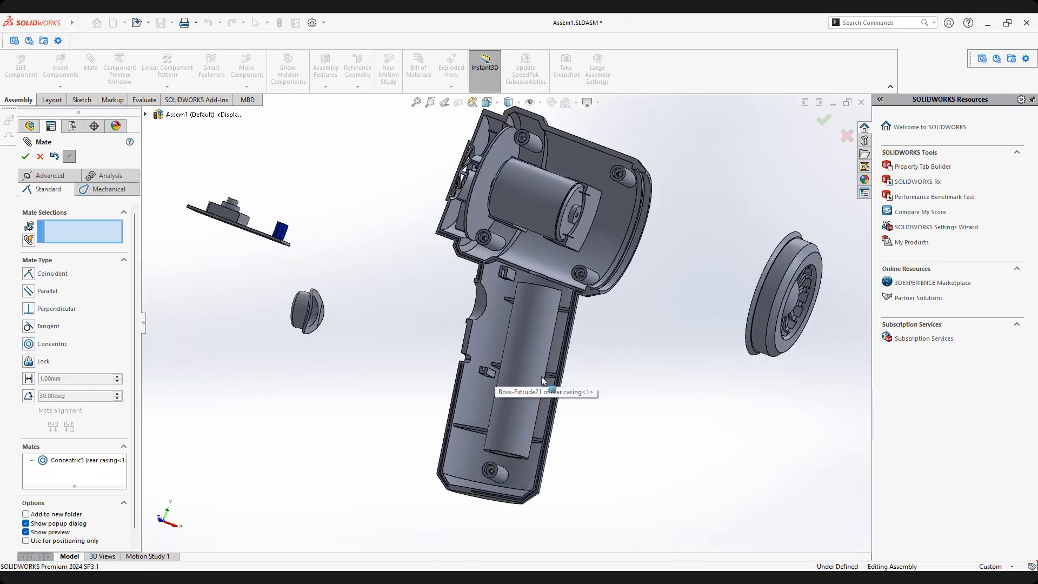
Add a 15 mm distance mate between the battery's lower end face and the inner bottom face of the casing's handle.
scroll(542, 380, "down", 5)
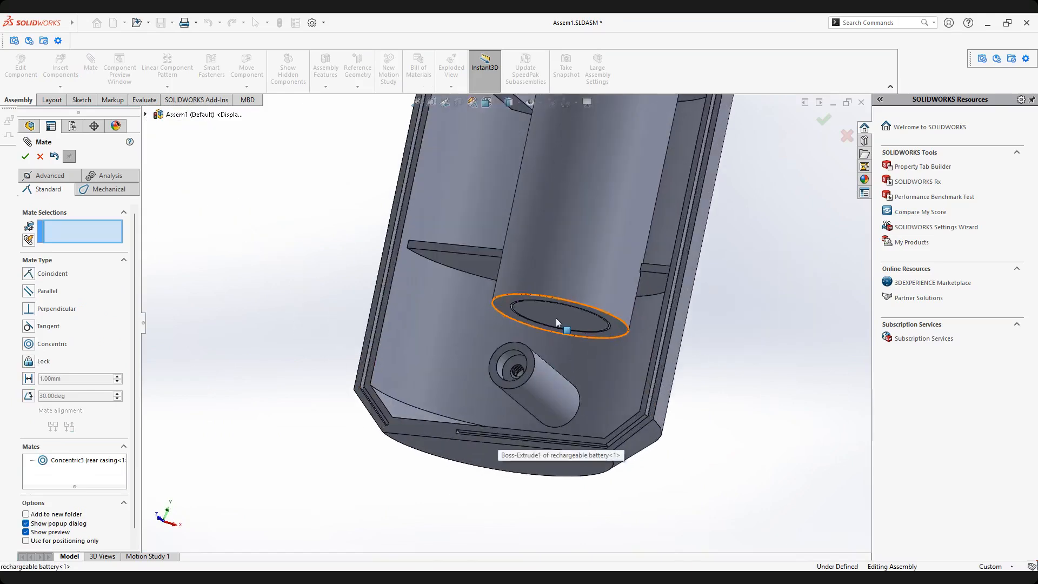
left_click(555, 318)
scroll(532, 323, "up", 3)
middle_click_drag(532, 330, 516, 415)
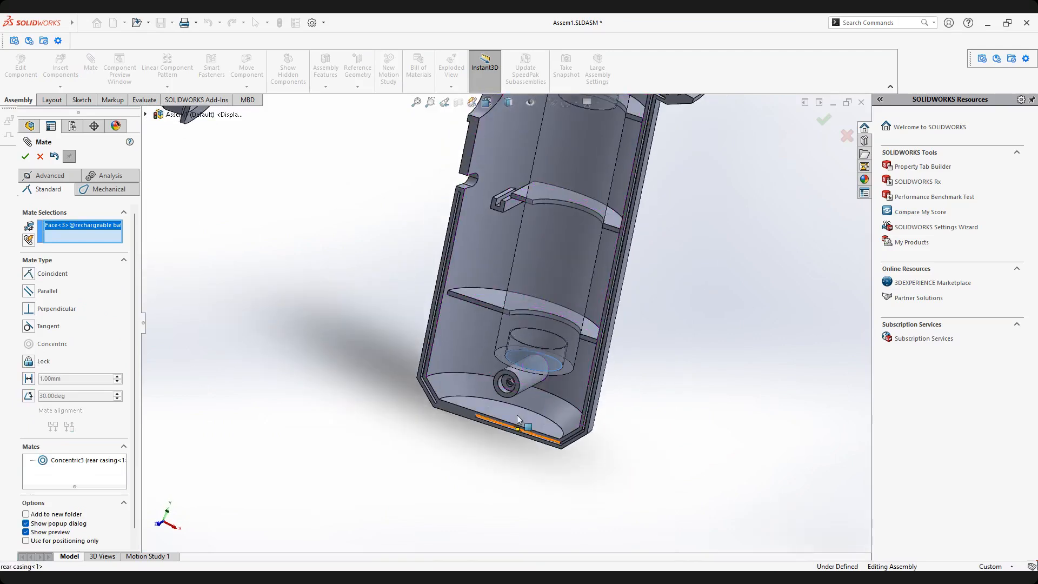
left_click(519, 418)
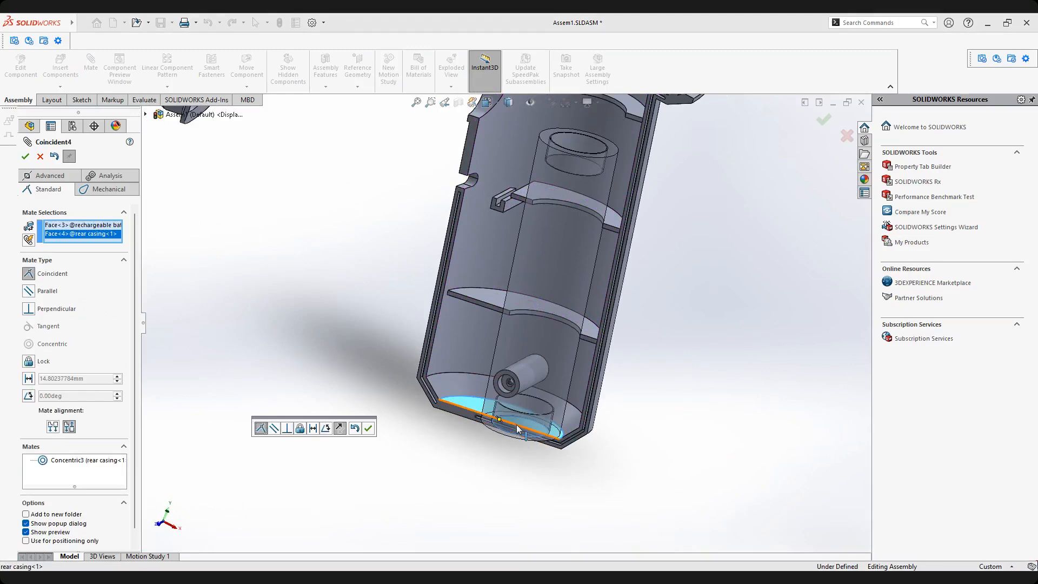
left_click(30, 378)
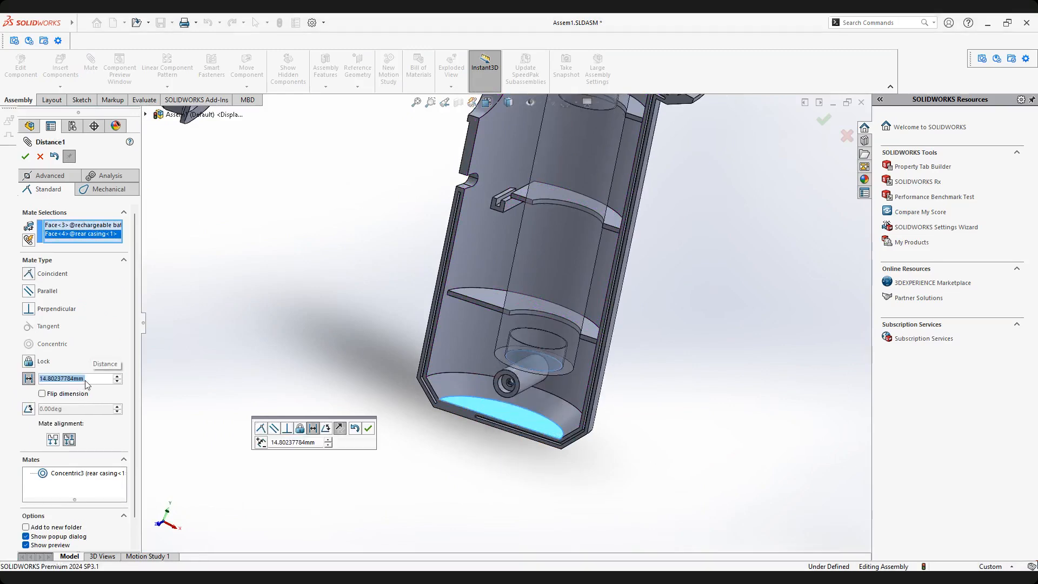
type("15")
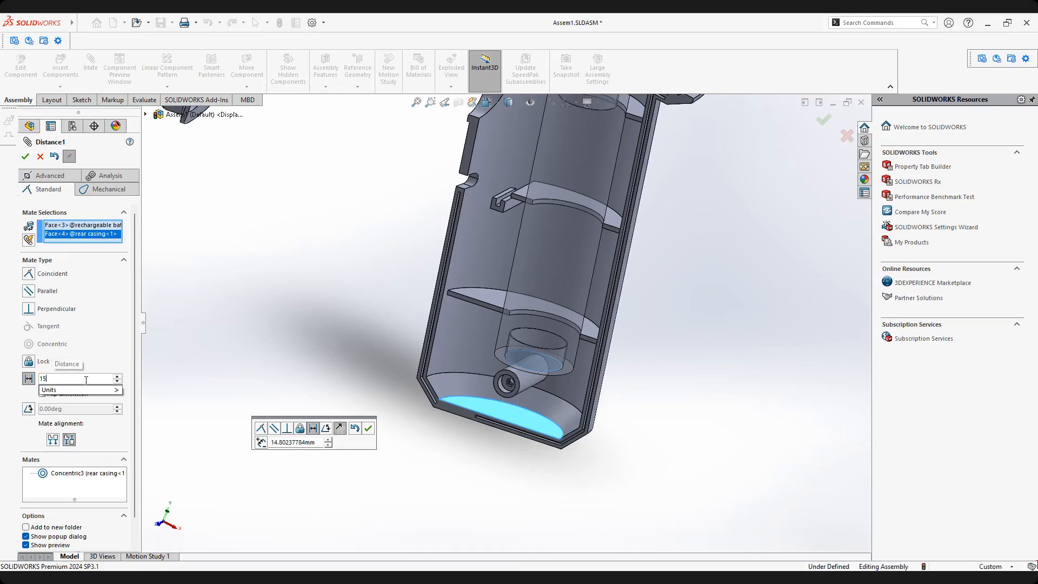
key("Return")
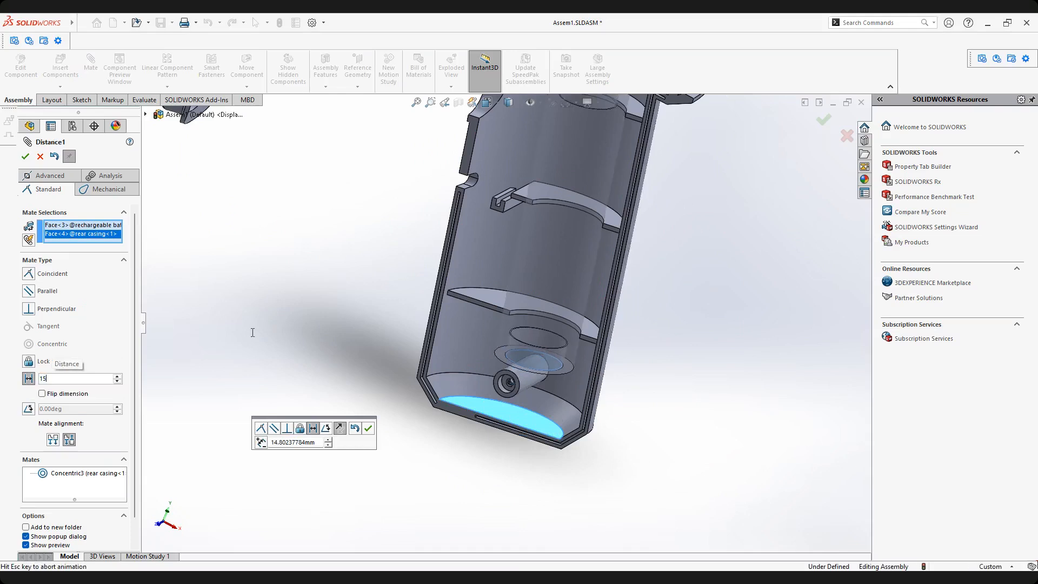
Set the battery's distance mate to 14 mm, accept it and finish mating.
scroll(527, 297, "up", 4)
middle_click_drag(527, 297, 535, 262)
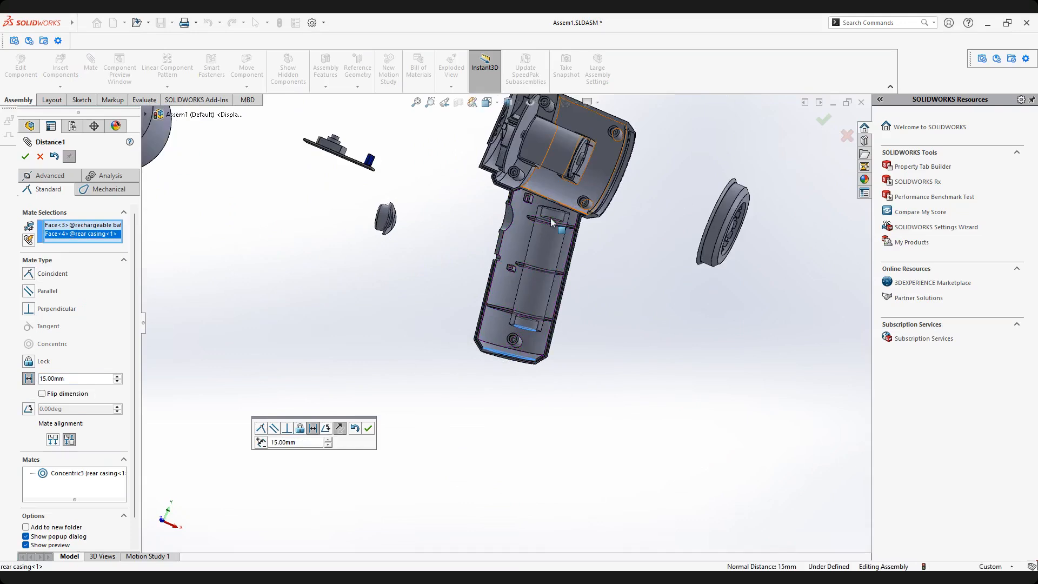
scroll(543, 173, "down", 3)
scroll(527, 263, "down", 3)
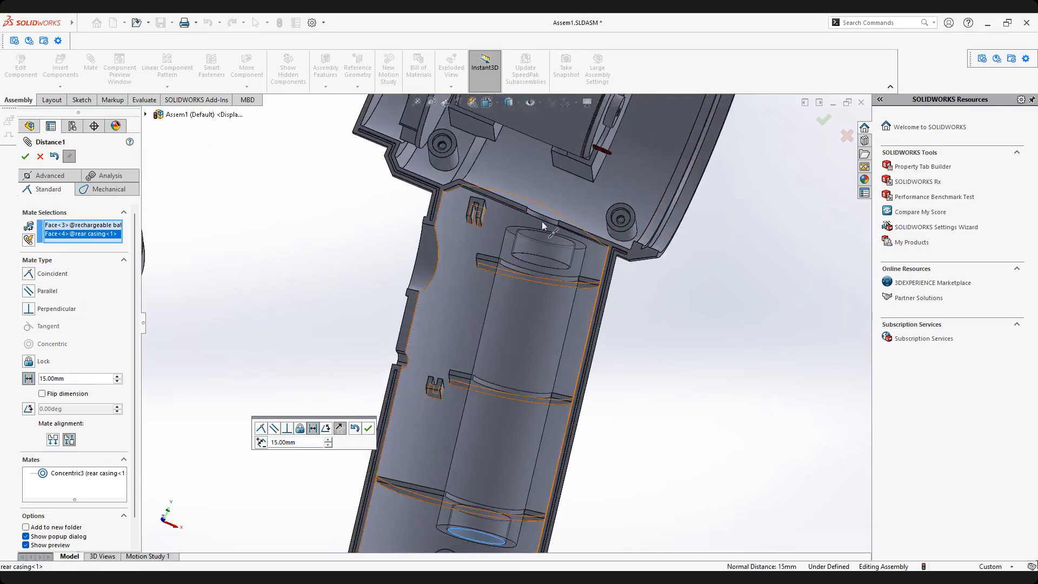
scroll(546, 227, "down", 3)
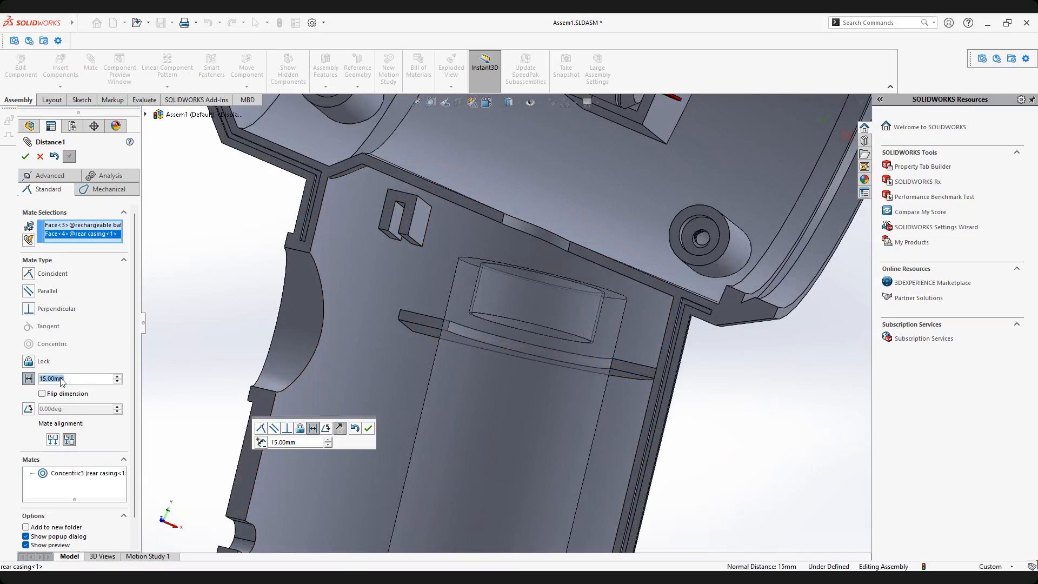
key("Return")
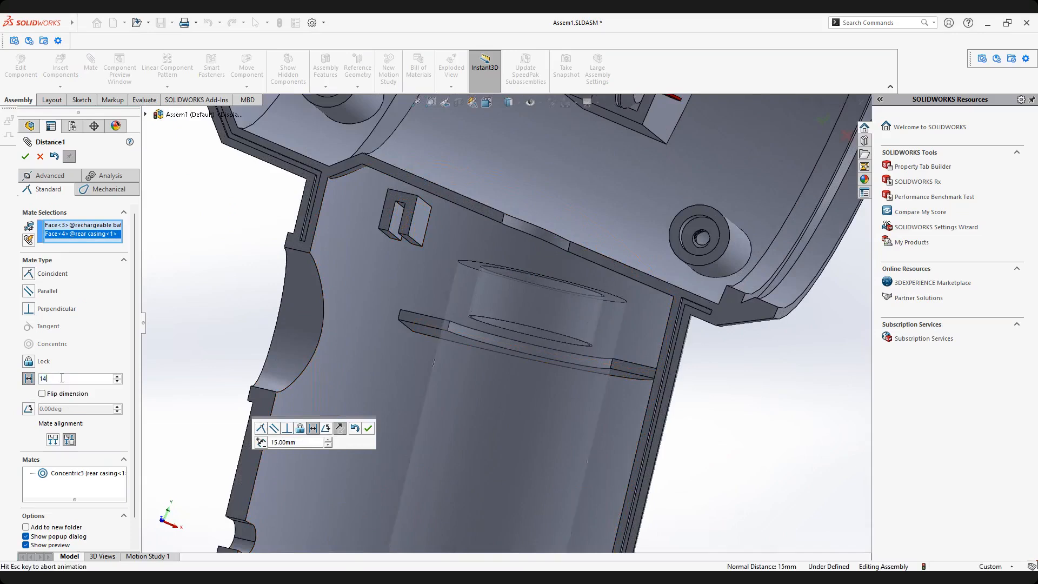
scroll(493, 377, "up", 6)
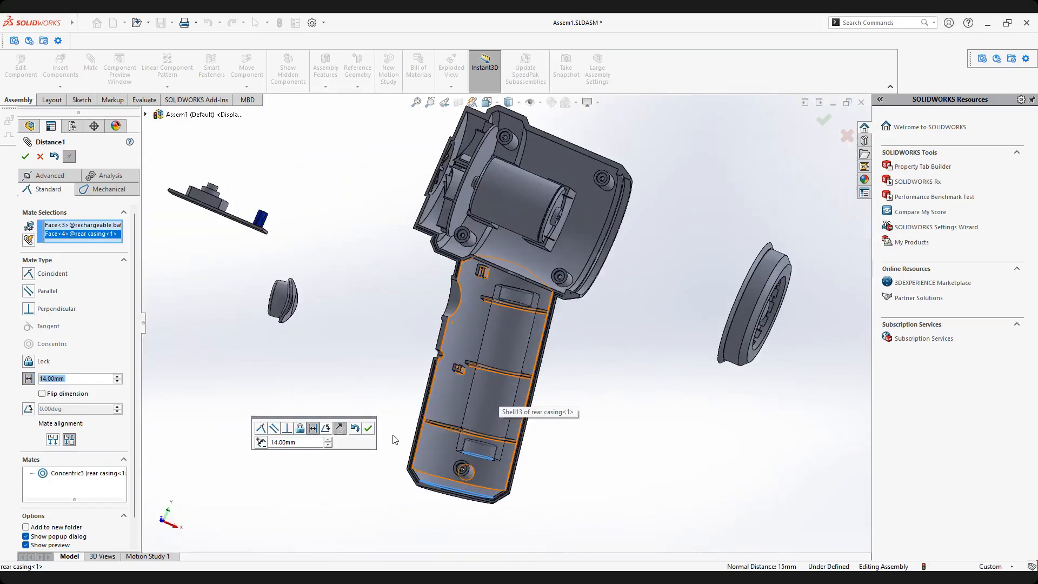
left_click(368, 429)
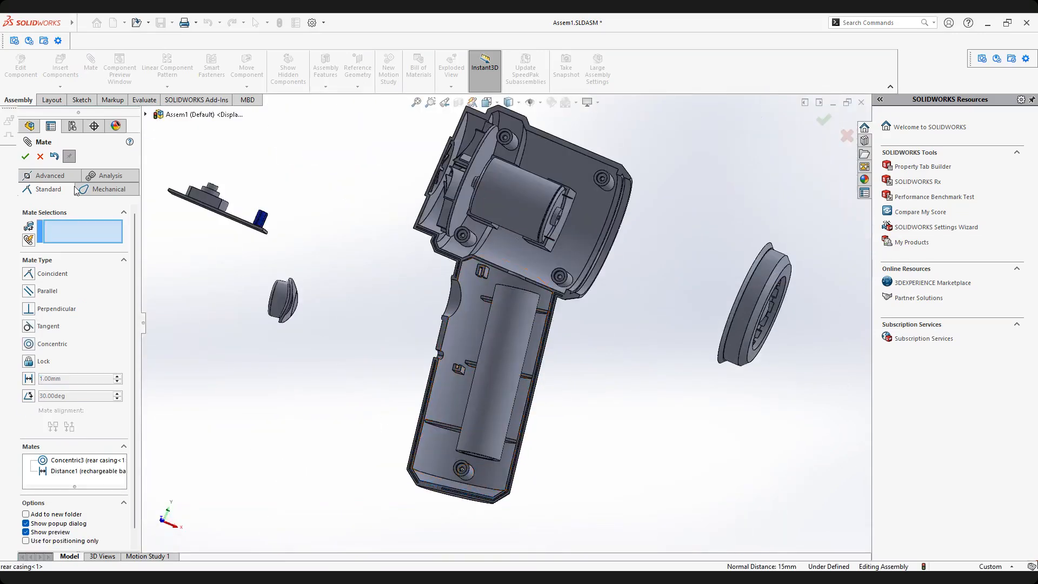
left_click(26, 157)
Reorder the rechargeable battery in the component tree so it sits directly below the impeller.
scroll(507, 319, "up", 3)
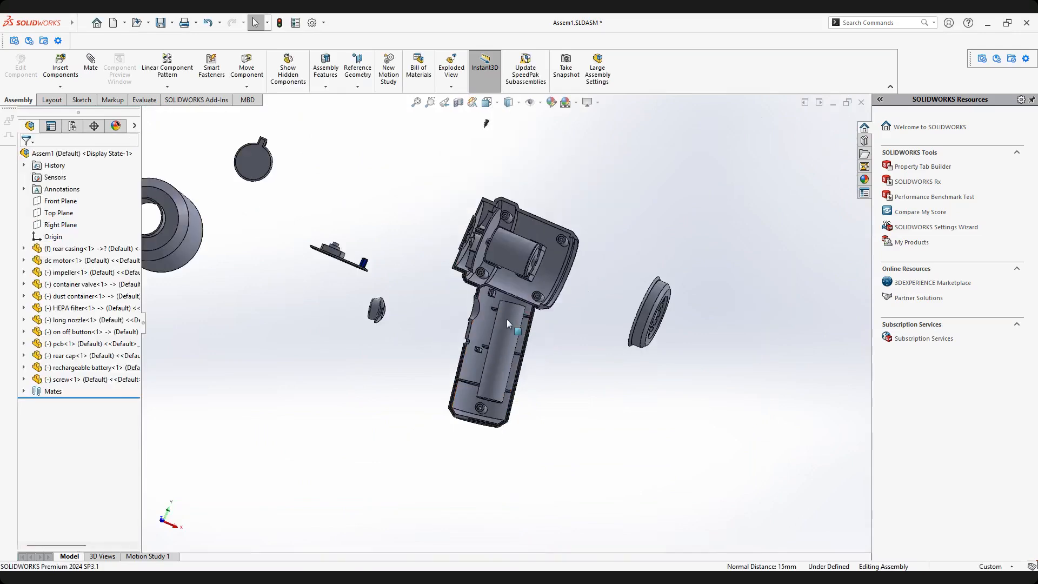
scroll(595, 330, "down", 5)
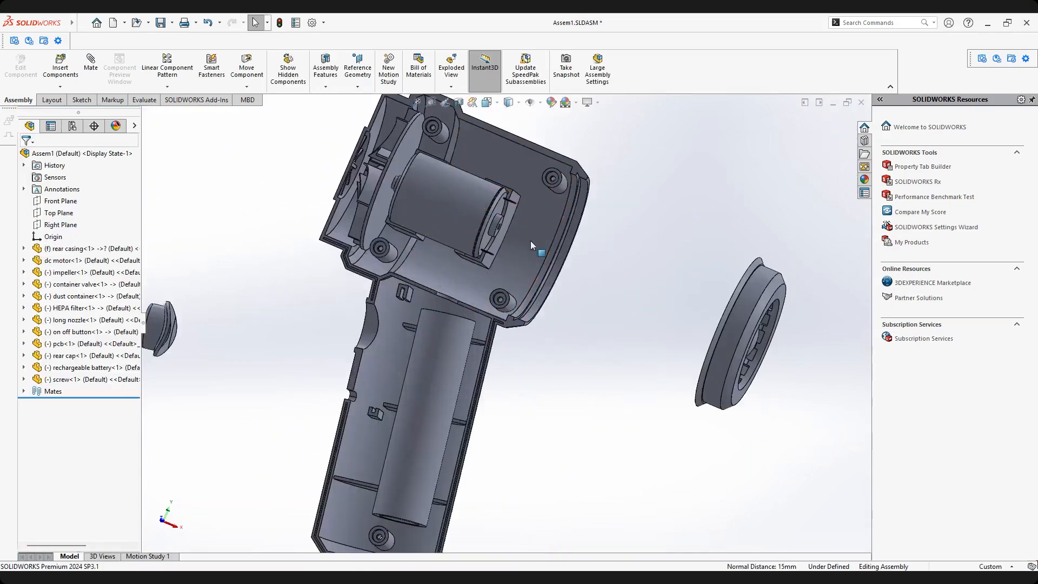
scroll(471, 221, "up", 2)
scroll(407, 171, "down", 3)
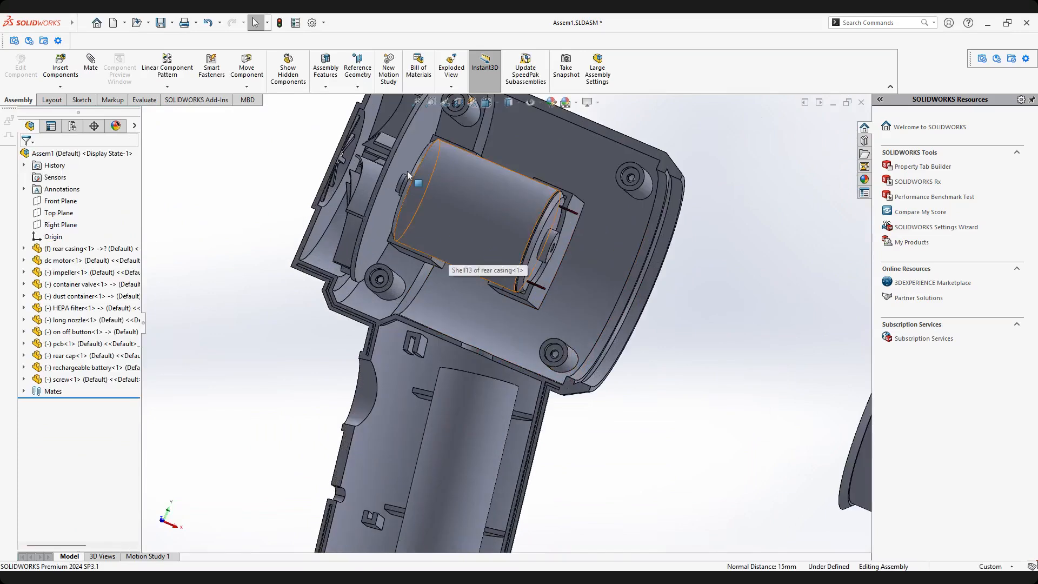
scroll(468, 377, "up", 5)
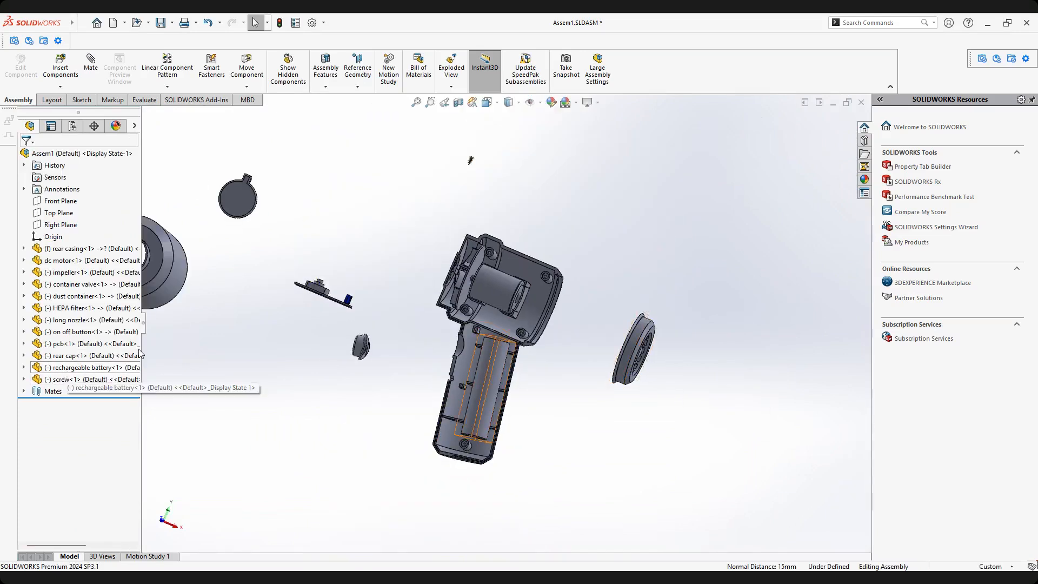
left_click(59, 369)
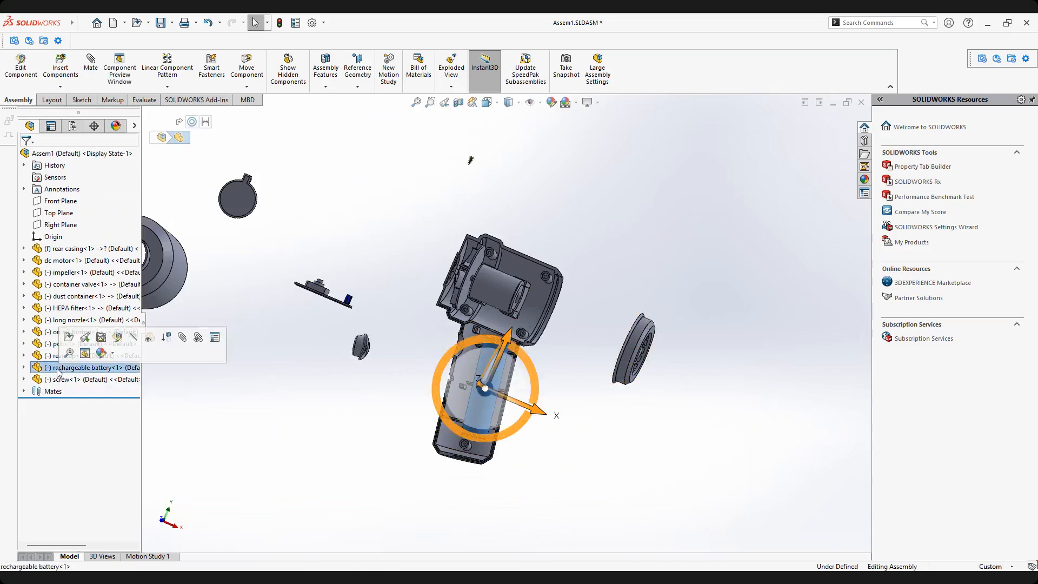
left_click(54, 370)
left_click_drag(54, 369, 61, 278)
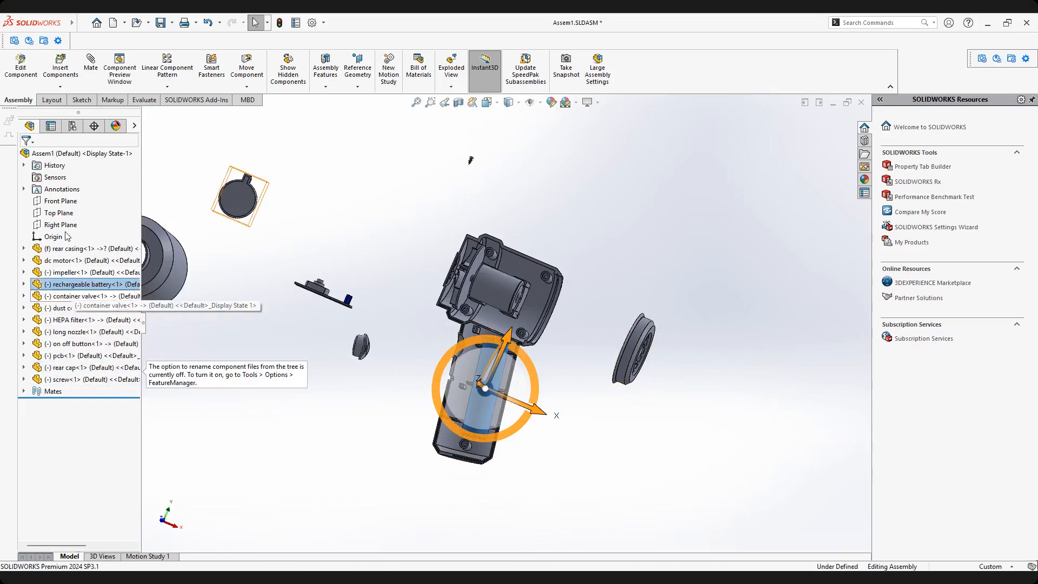
left_click(72, 260)
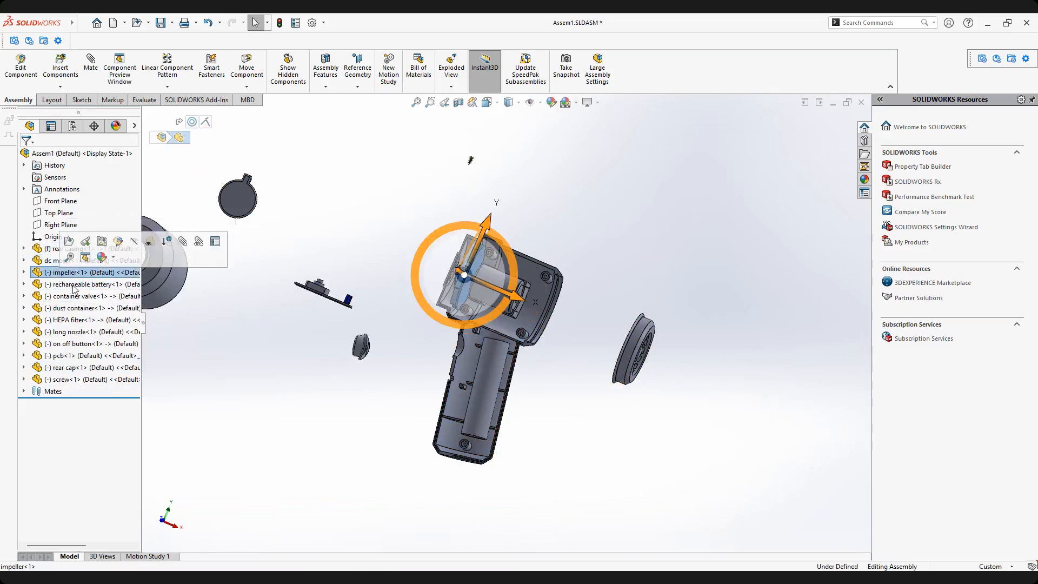
Clear the component selection and save the assembly.
left_click(72, 285)
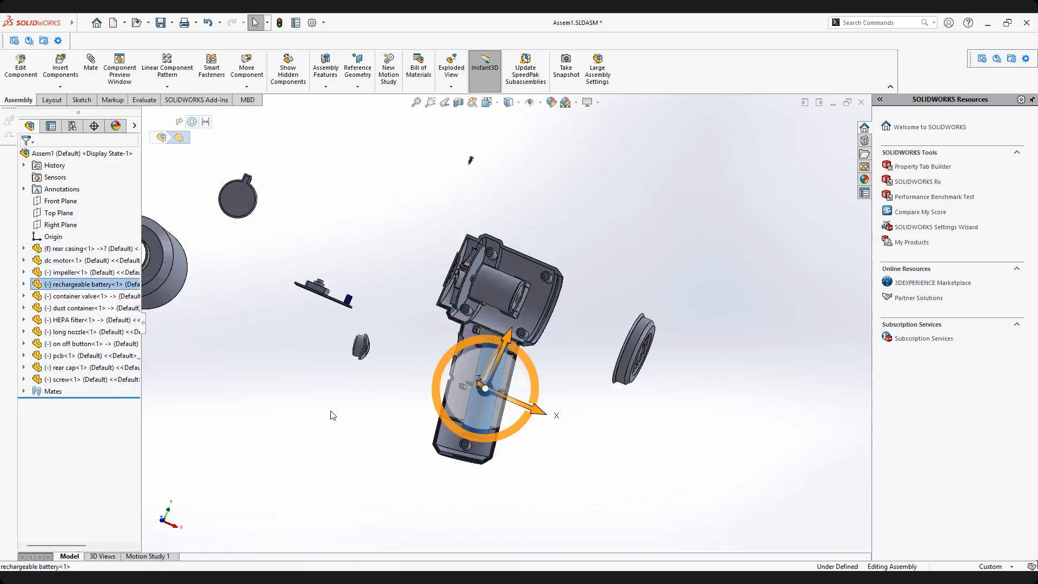
left_click(407, 371)
scroll(505, 320, "up", 3)
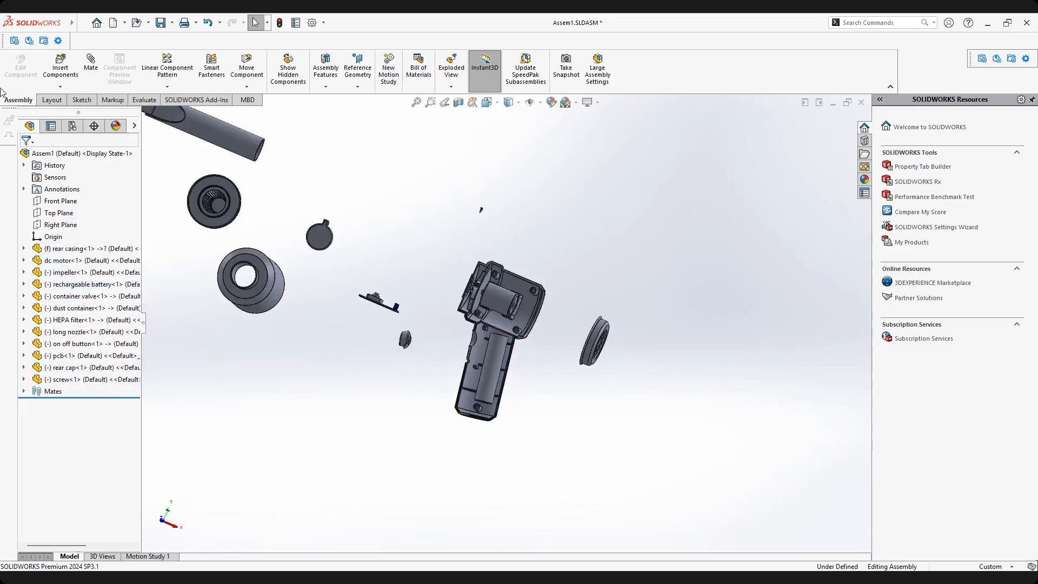
left_click(159, 24)
left_click(442, 285)
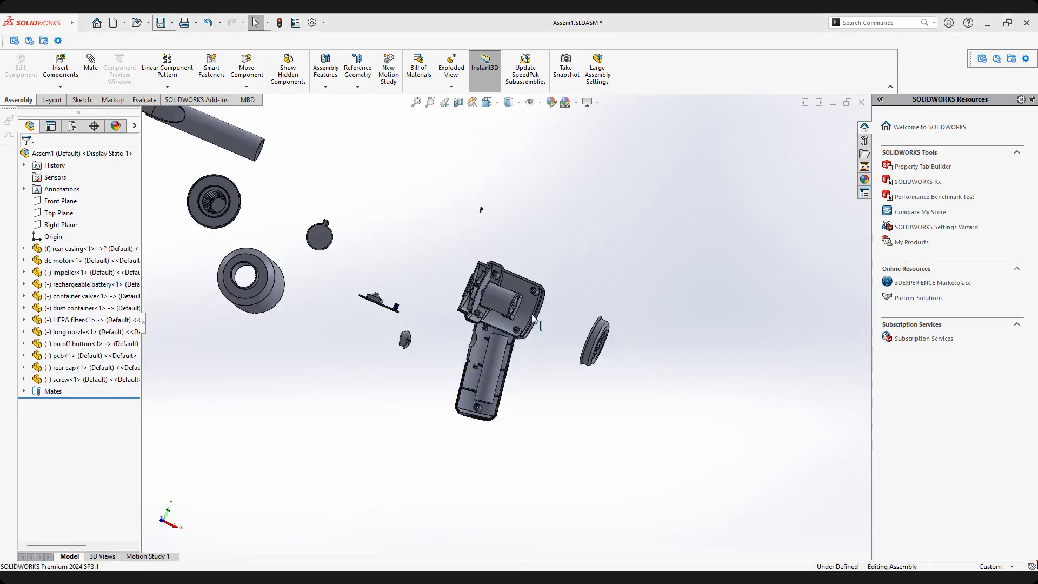
scroll(486, 332, "down", 3)
middle_click_drag(488, 332, 495, 336)
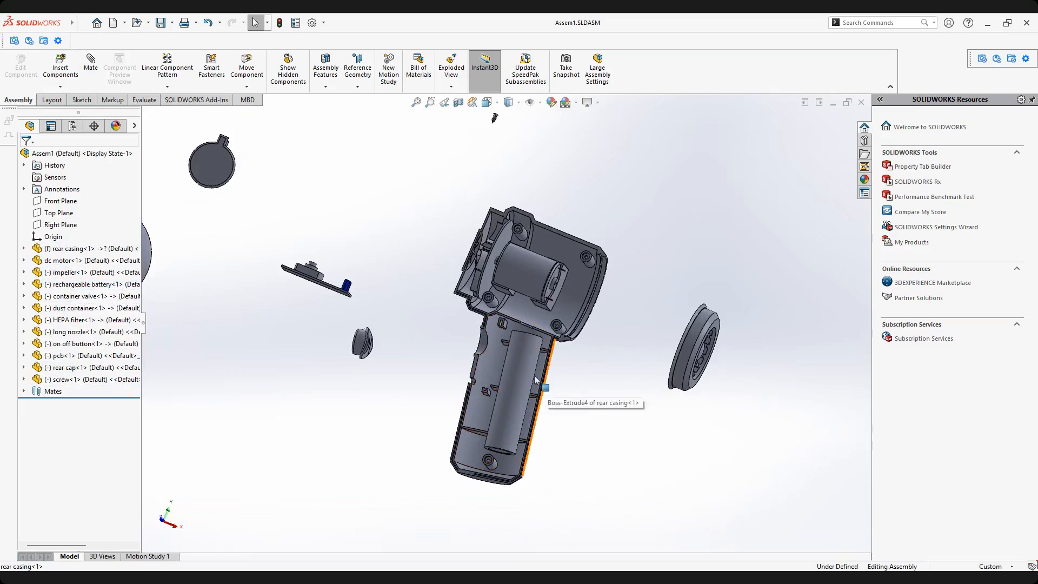
middle_click_drag(544, 382, 513, 374)
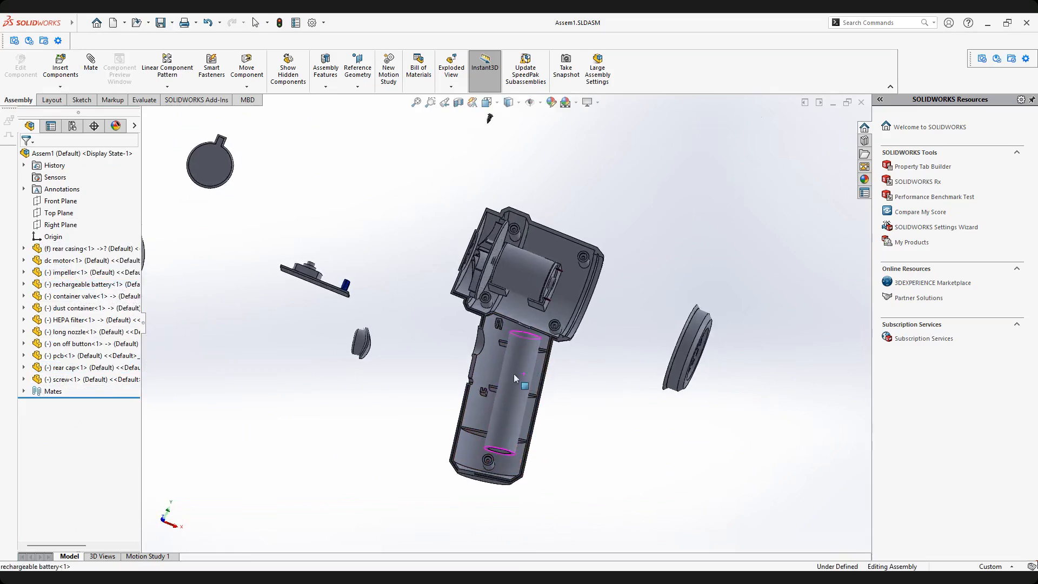
scroll(443, 343, "up", 2)
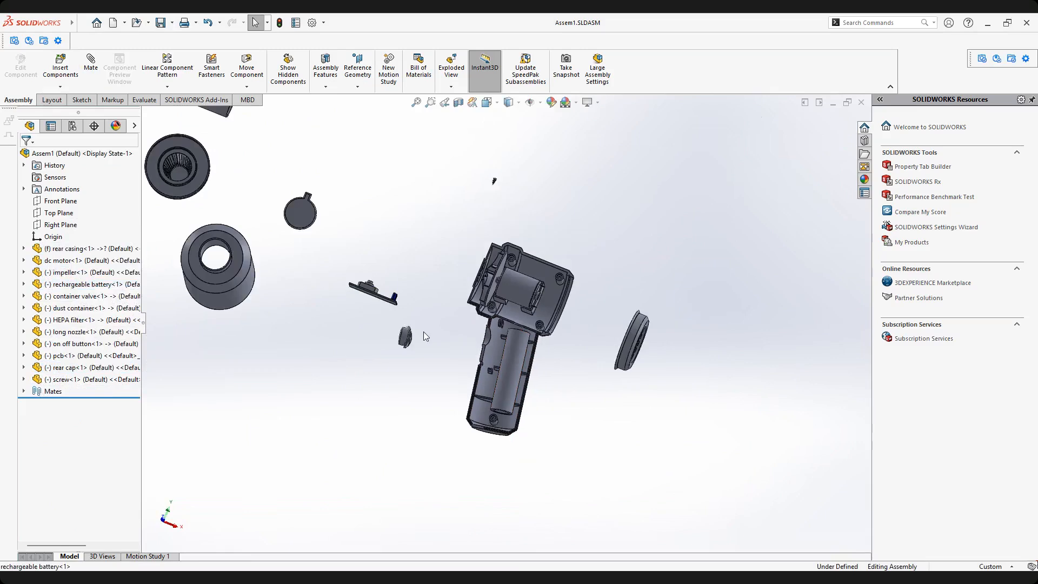
scroll(423, 330, "down", 5)
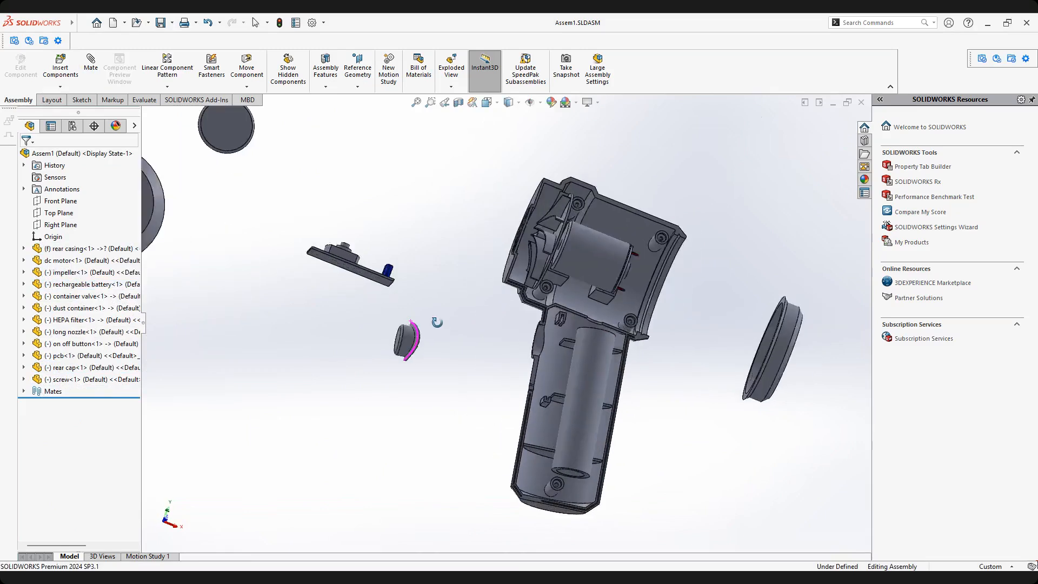
scroll(423, 313, "up", 2)
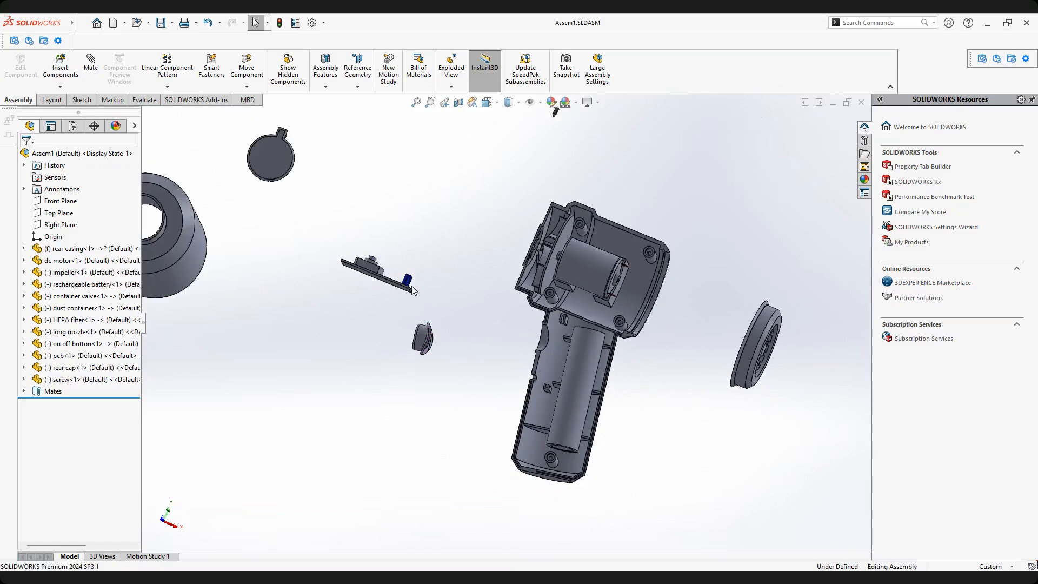
Set up a coincident mate between the PCB's flat back face and the inner side face of the upper slot in the casing's handle.
left_click(91, 66)
scroll(401, 292, "down", 5)
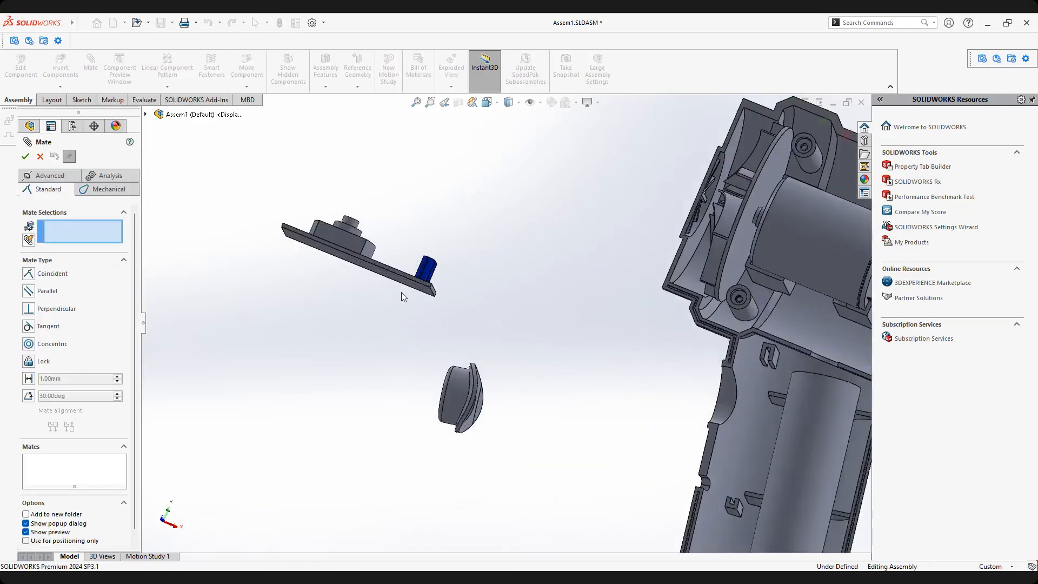
mouse_move(421, 258)
middle_mouse_down()
mouse_move(444, 252)
mouse_move(418, 261)
middle_mouse_up()
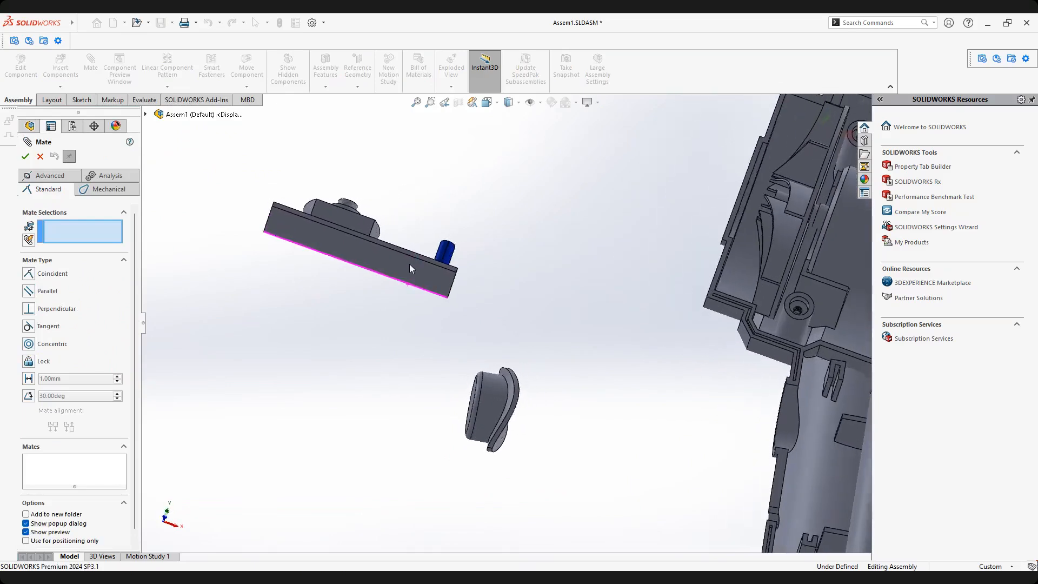
left_click(394, 270)
middle_click_drag(607, 261, 727, 411)
scroll(689, 471, "down", 1)
middle_click_drag(689, 471, 567, 282, "ctrl")
scroll(566, 283, "up", 1)
scroll(567, 281, "down", 3)
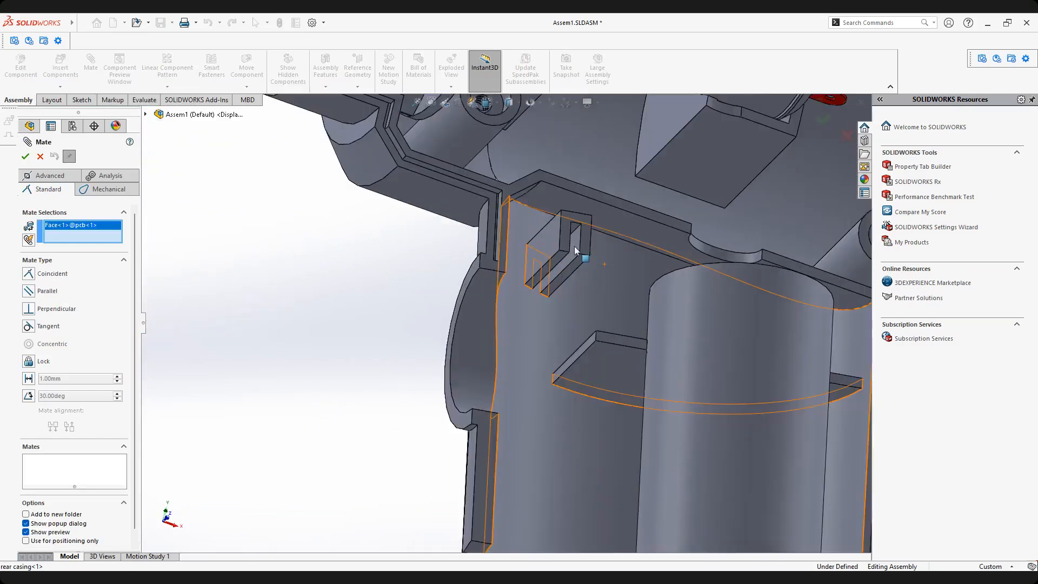
left_click(577, 248)
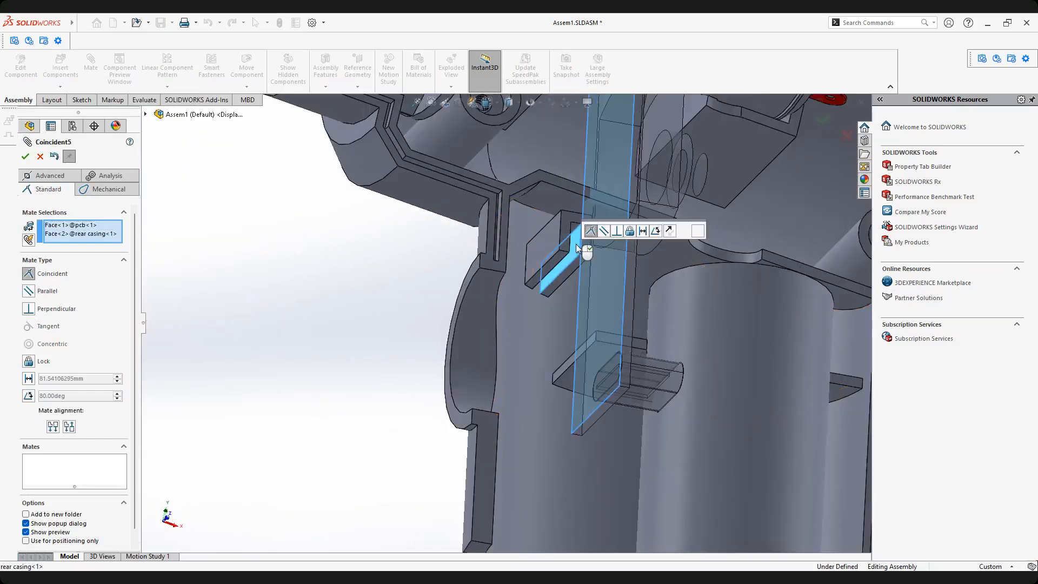
Flip the coincident mate's alignment so the PCB's components face the handle's button opening, and accept the mate.
scroll(530, 315, "up", 3)
mouse_move(530, 315)
middle_mouse_down()
mouse_move(505, 309)
mouse_move(527, 320)
middle_mouse_up()
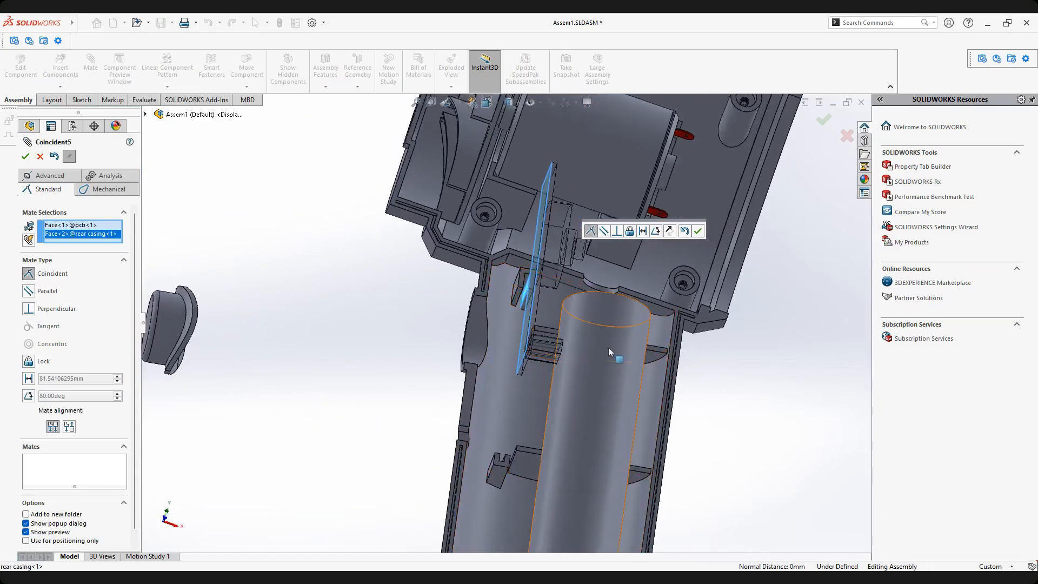
left_click(69, 427)
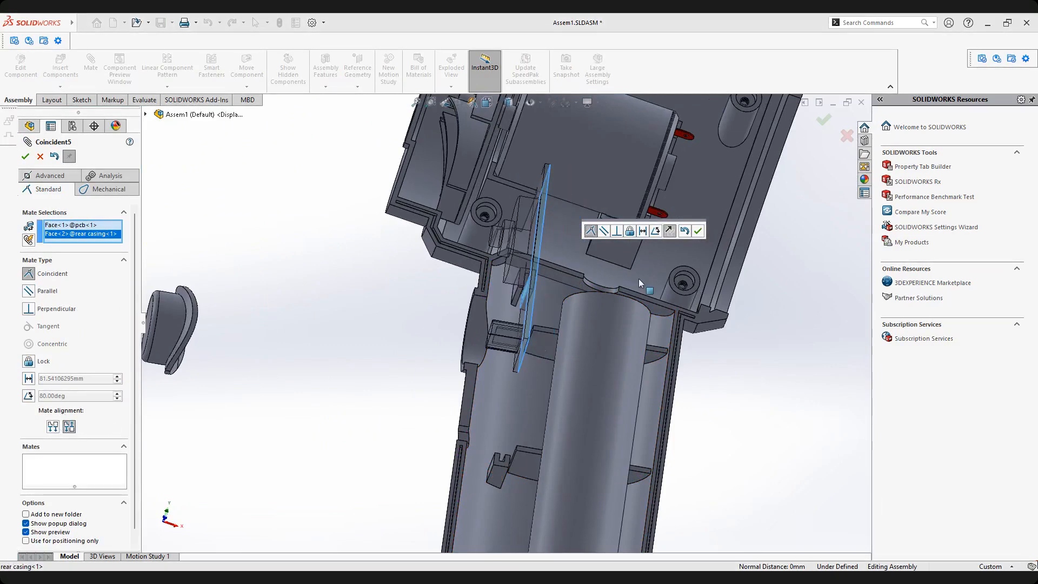
left_click(694, 233)
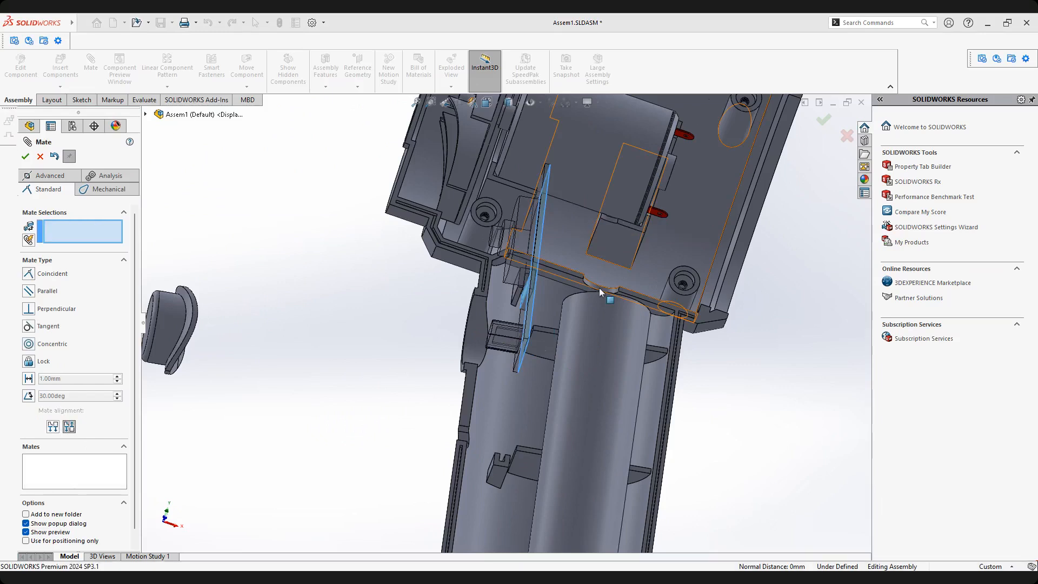
Slide the PCB into the handle beside the battery, and adjust its position toward the upper slot in the front view.
scroll(600, 294, "up", 2)
middle_click_drag(567, 296, 526, 303)
left_click_drag(520, 307, 447, 342)
middle_click_drag(447, 343, 465, 371)
scroll(471, 363, "up", 5)
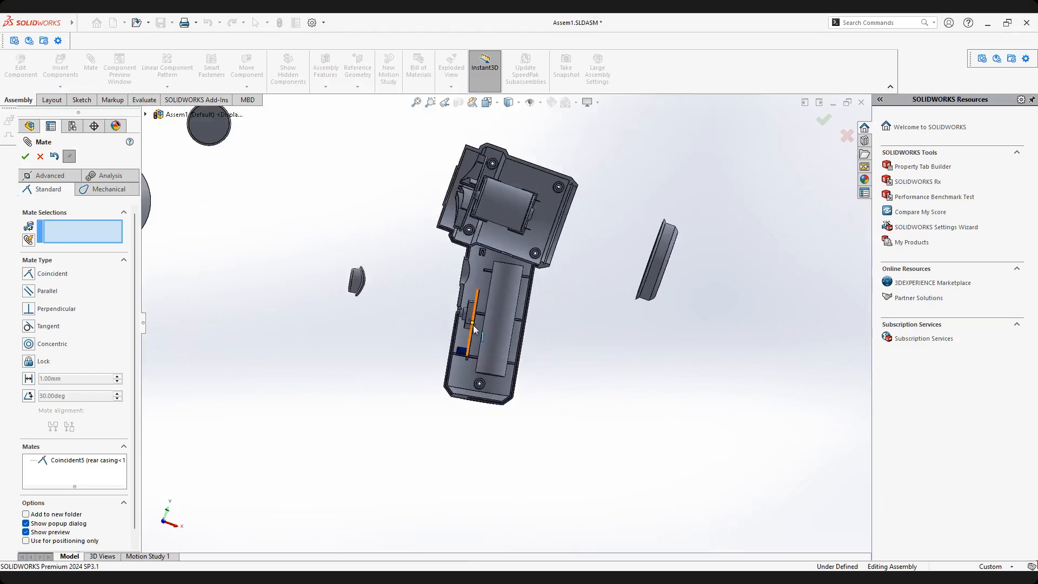
key("space")
left_click(430, 349)
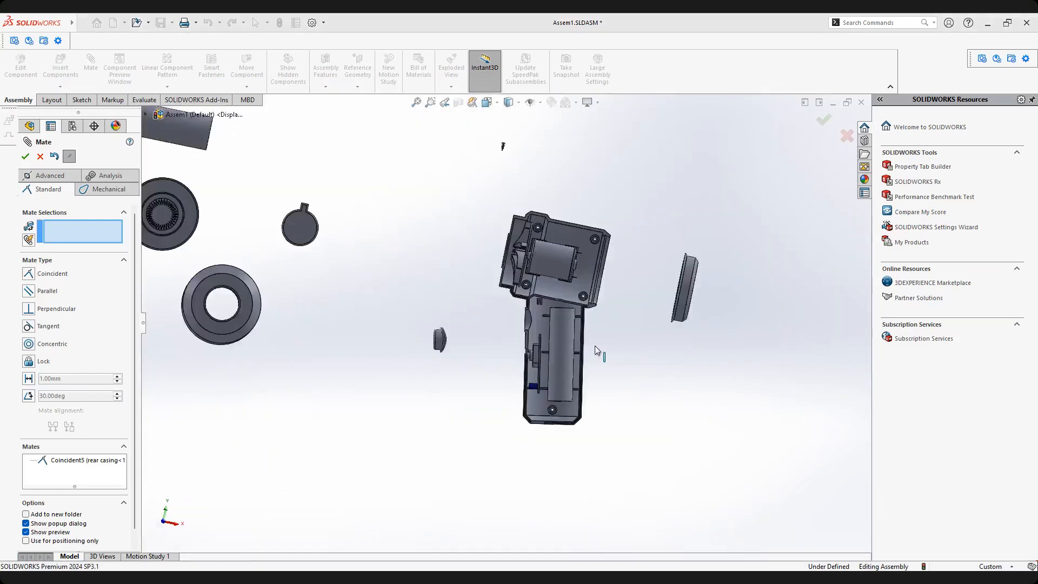
scroll(570, 332, "down", 8)
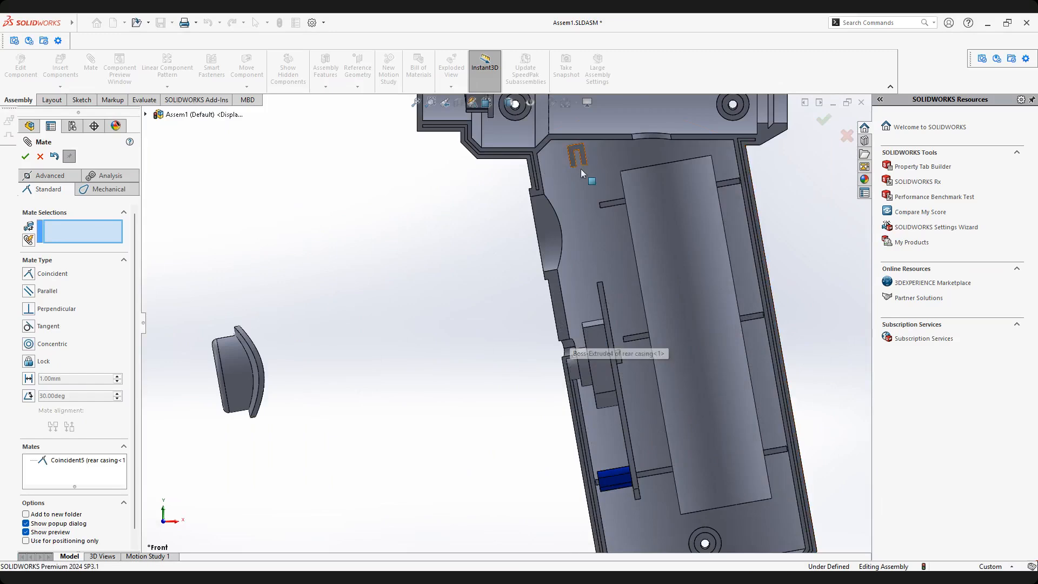
scroll(577, 325, "up", 3)
left_click_drag(557, 336, 535, 260)
Add a coincident mate between the PCB's upper end face and the closed end face of the handle's upper slot.
middle_click_drag(428, 250, 555, 351)
scroll(506, 316, "up", 3)
scroll(518, 262, "down", 3)
scroll(556, 329, "down", 4)
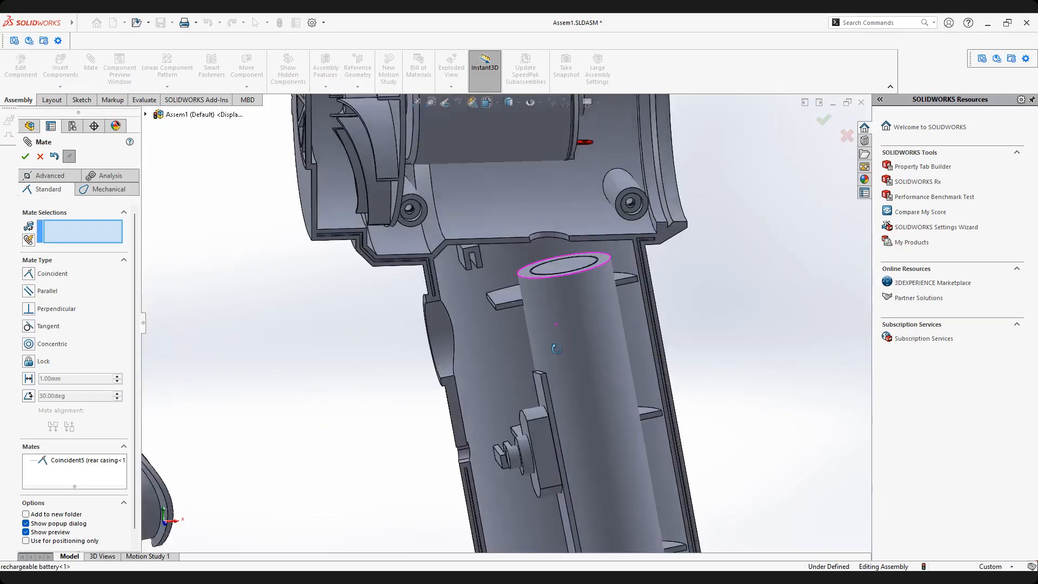
scroll(540, 389, "down", 7)
left_click(509, 324)
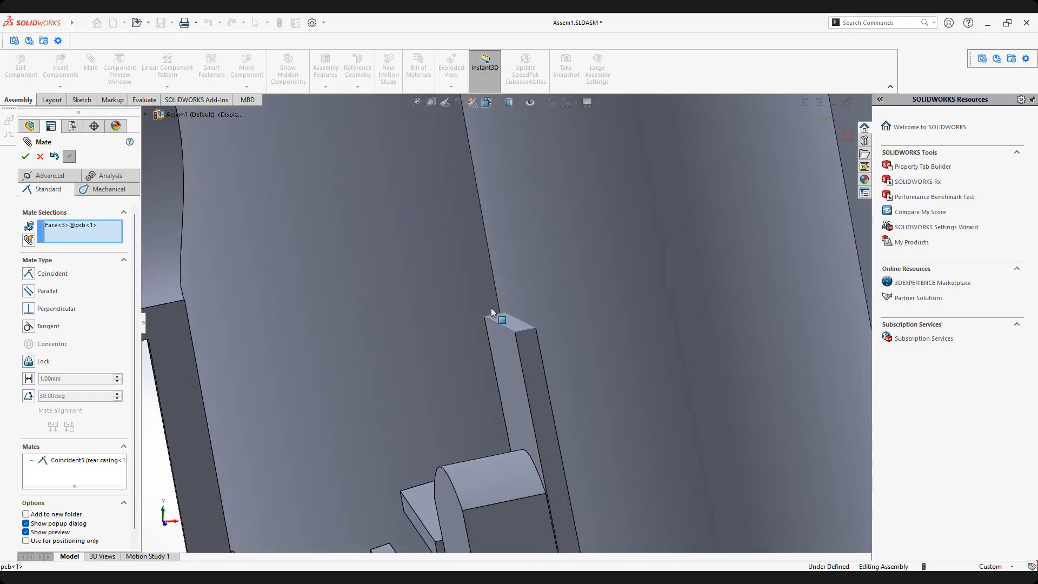
scroll(513, 327, "up", 6)
middle_click_drag(439, 215, 436, 183)
scroll(445, 225, "down", 6)
middle_click_drag(469, 260, 461, 172)
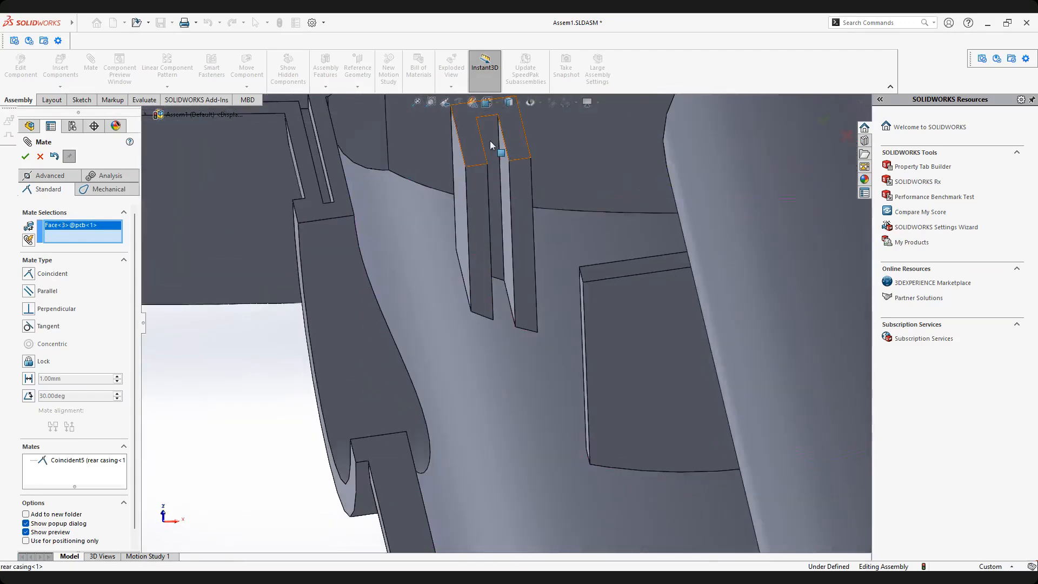
left_click(485, 162)
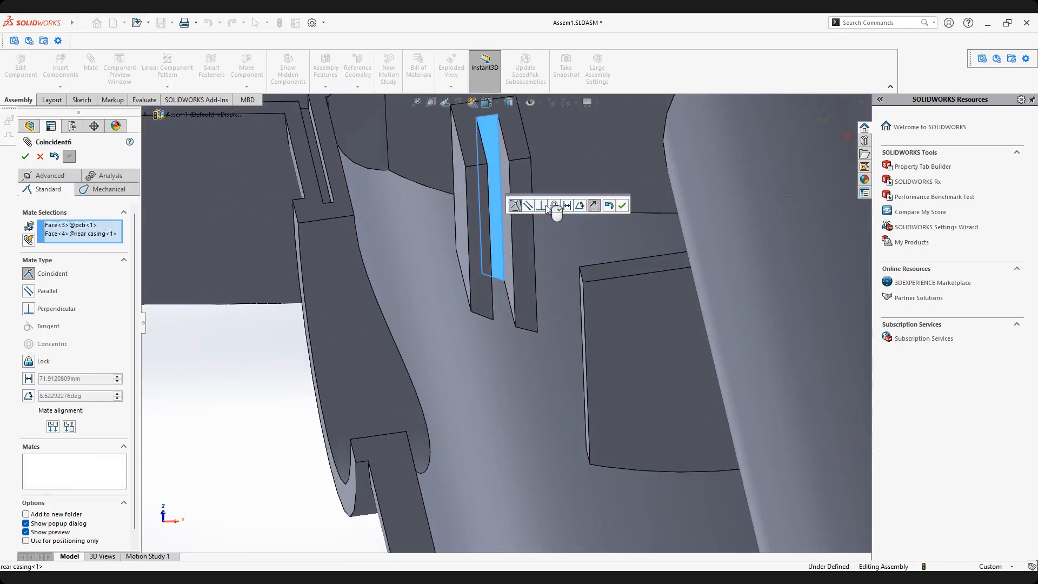
left_click(621, 206)
Check from the front view how the PCB's upper end sits in the handle's slot.
key("f")
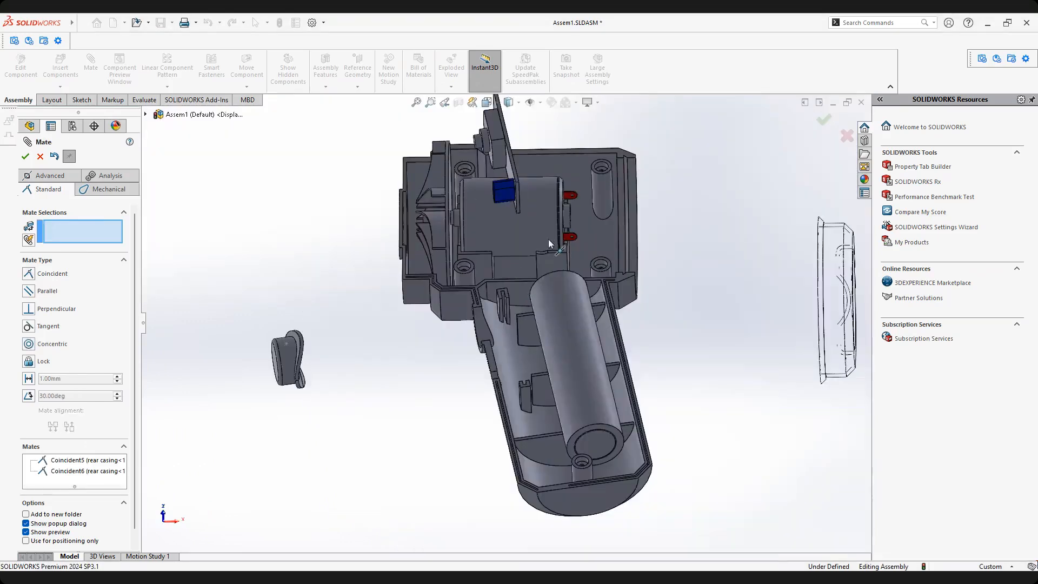
middle_click_drag(548, 239, 552, 274)
key("space")
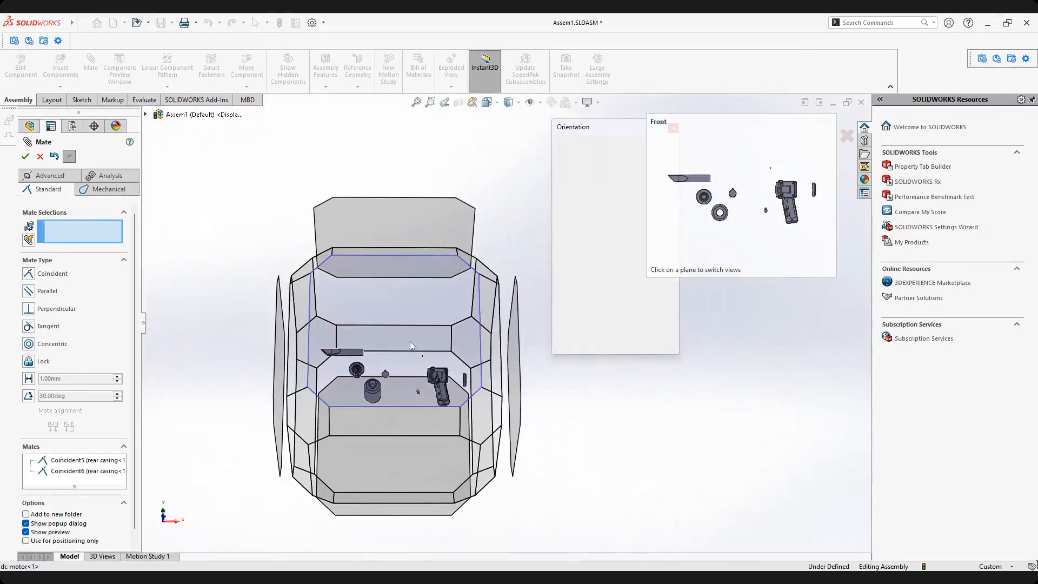
left_click(556, 416)
key("space")
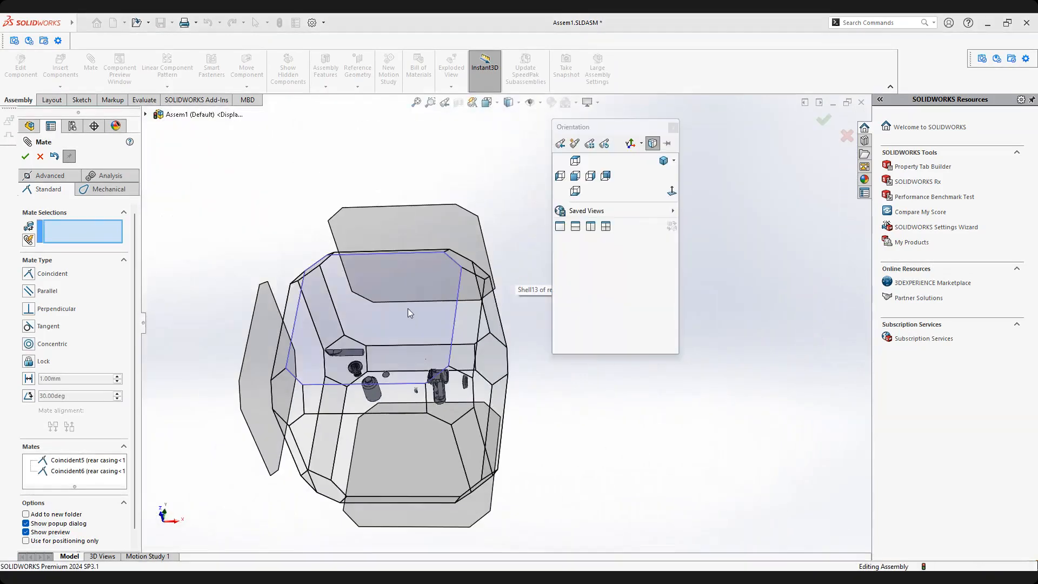
left_click(408, 308)
scroll(611, 342, "down", 6)
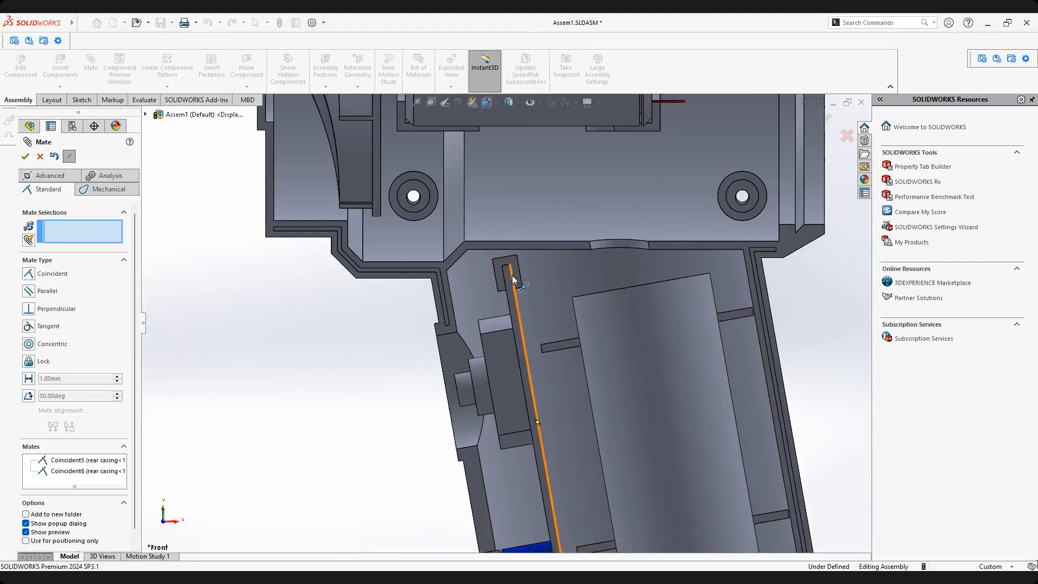
Move the PCB along its remaining free direction out of the casing and back toward the handle slots.
scroll(526, 378, "up", 5)
middle_click_drag(527, 379, 747, 227)
scroll(609, 288, "up", 3)
left_click_drag(756, 216, 696, 302)
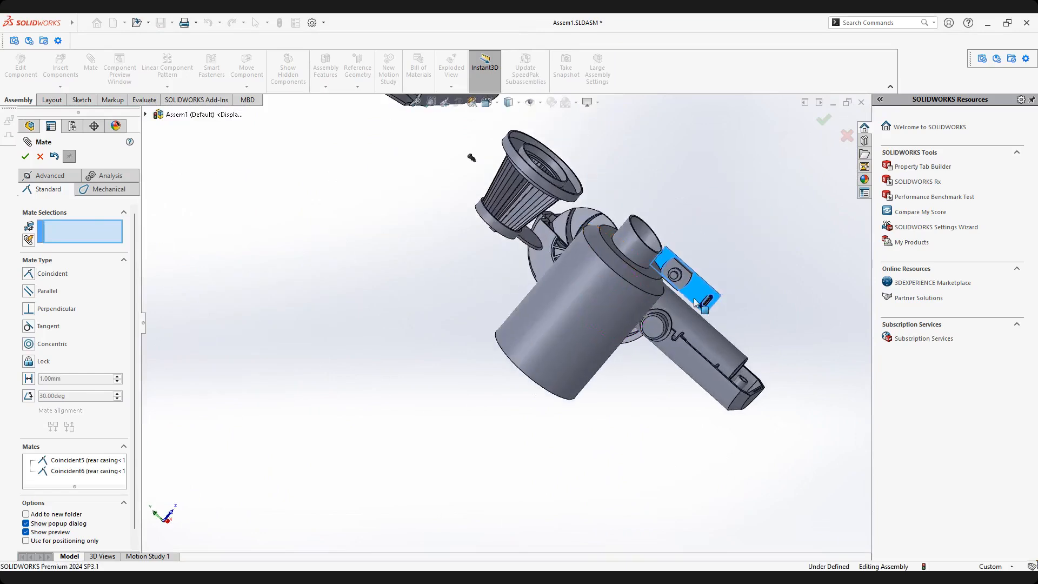
middle_click_drag(696, 302, 614, 329)
scroll(661, 299, "down", 4)
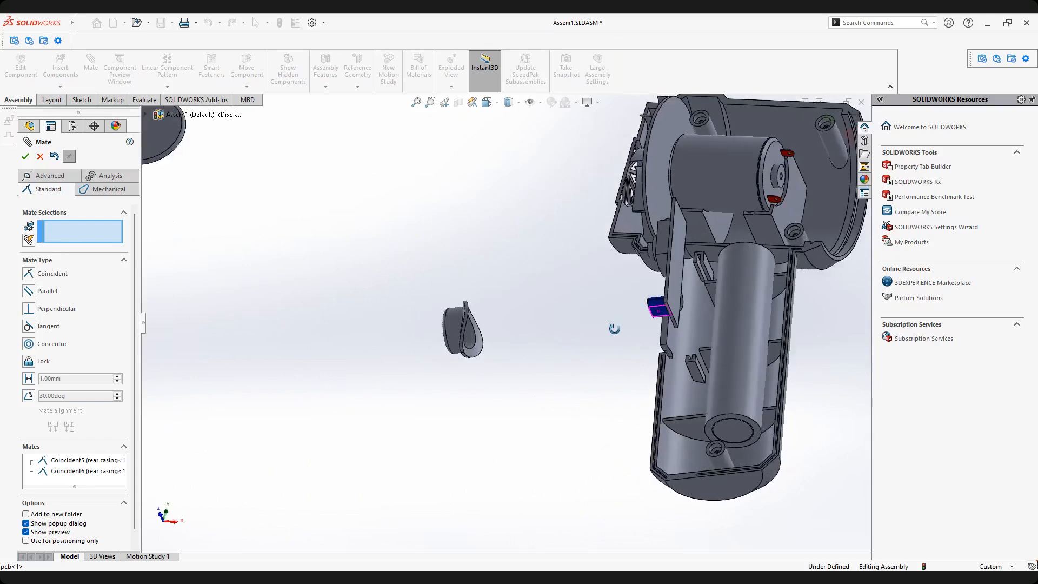
scroll(654, 296, "down", 1)
middle_click_drag(654, 299, 688, 259)
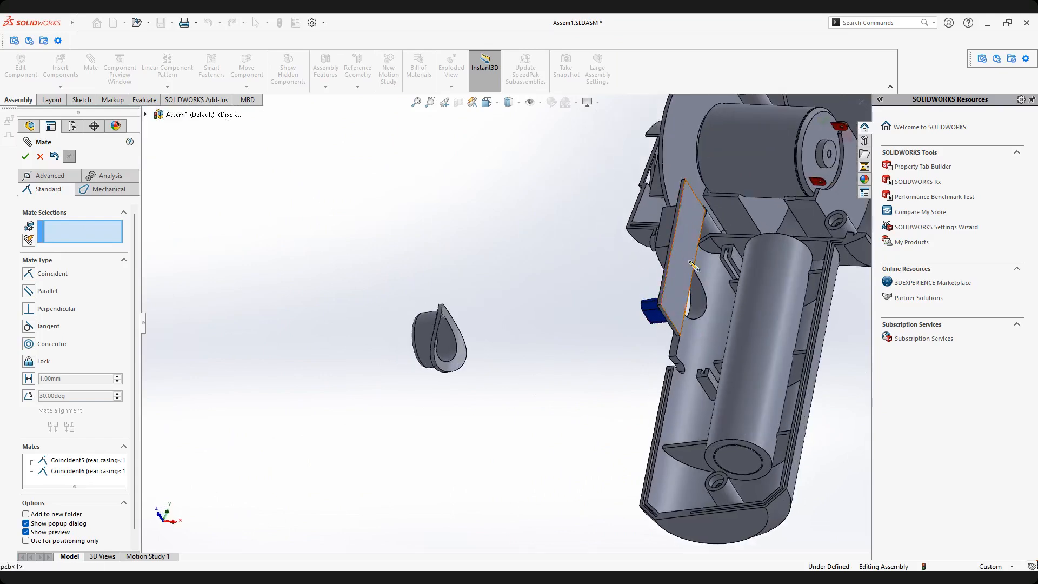
left_click_drag(694, 265, 713, 312)
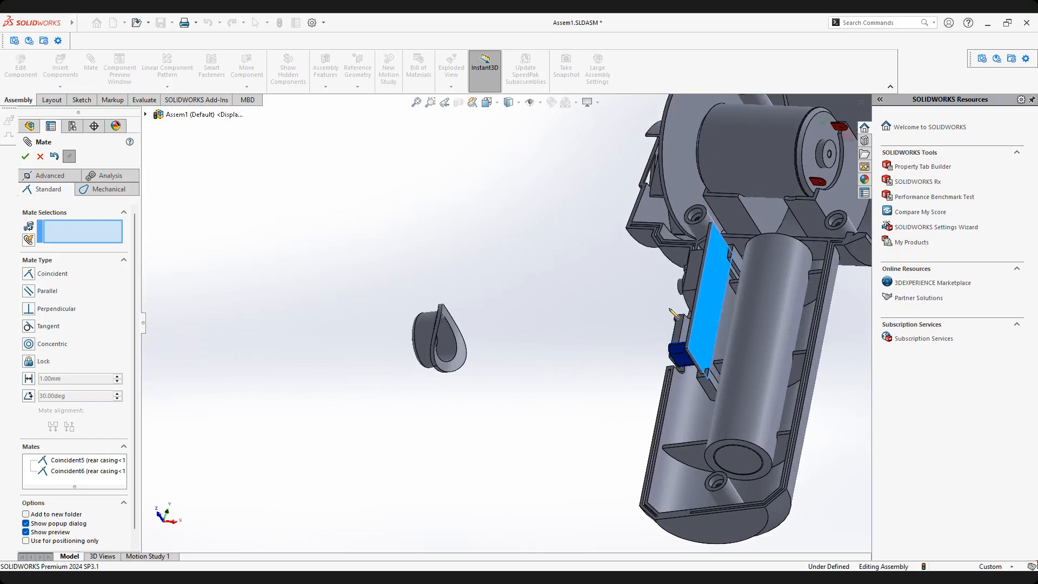
left_click_drag(674, 316, 675, 315)
Examine the PCB's depth in the handle relative to the button opening and the supporting slots.
middle_click_drag(675, 315, 507, 238)
scroll(507, 237, "down", 3)
scroll(504, 326, "up", 4)
middle_click(505, 327)
mouse_move(505, 327)
middle_mouse_down()
mouse_move(493, 359)
mouse_move(503, 377)
mouse_move(480, 369)
middle_mouse_up()
middle_click(480, 364)
scroll(486, 356, "up", 2)
scroll(524, 347, "down", 2)
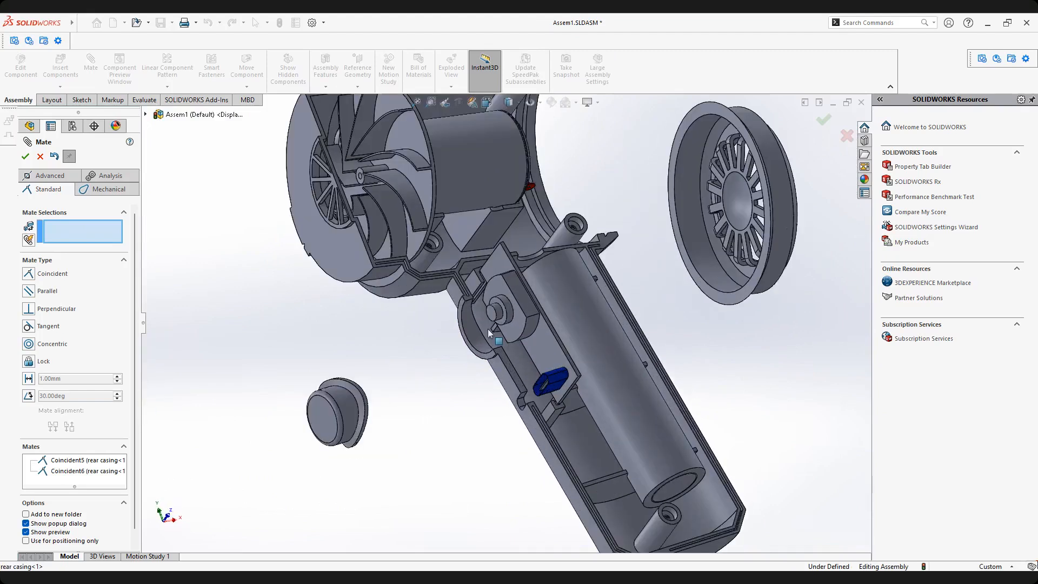
Pull the PCB along its free direction until it sits well clear of the rear casing.
middle_click_drag(521, 339, 549, 359)
scroll(595, 319, "down", 3)
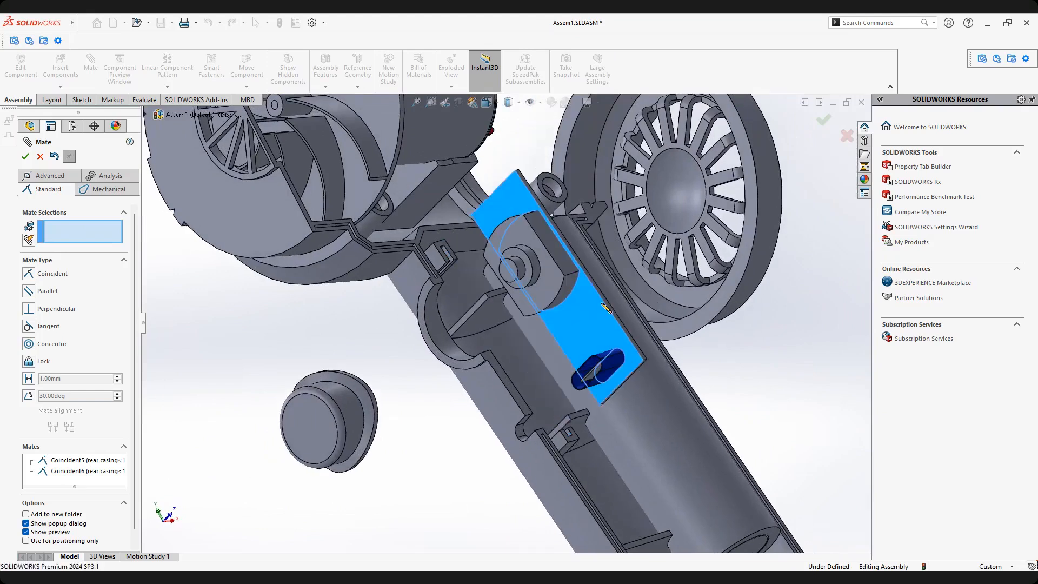
scroll(590, 313, "up", 3)
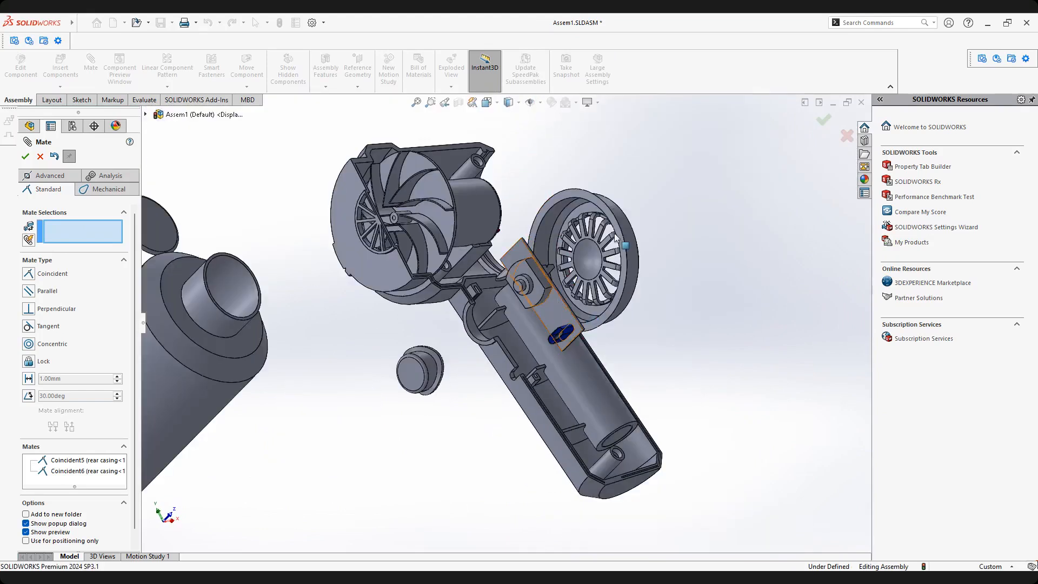
left_click_drag(614, 236, 664, 199)
scroll(600, 232, "up", 2)
scroll(616, 200, "down", 2)
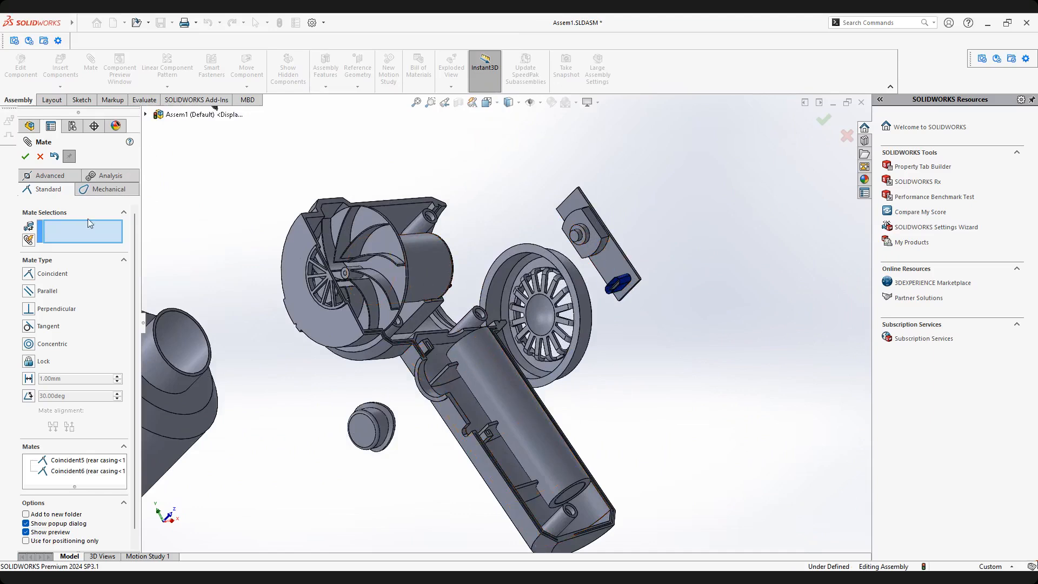
Mate the PCB's Front Plane coincident with the face of the upper slotted support inside the rear casing's handle.
left_click(146, 114)
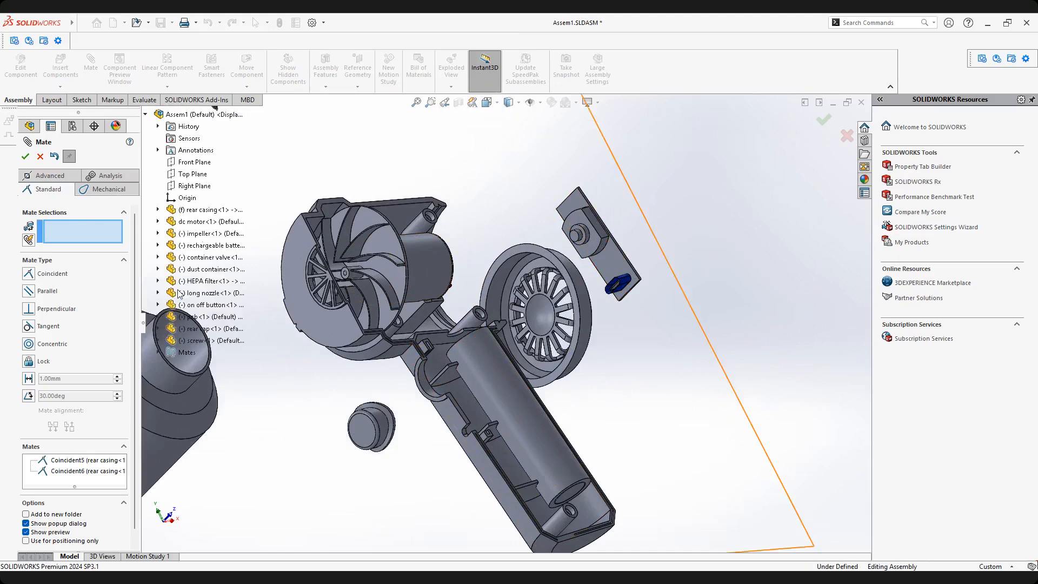
middle_click_drag(289, 429, 354, 171)
scroll(367, 260, "down", 2)
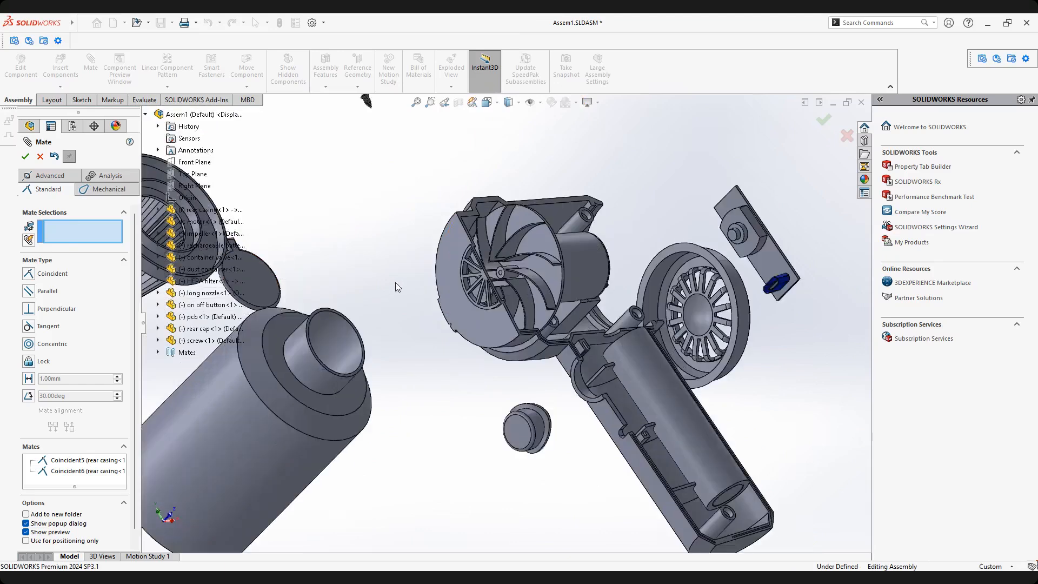
scroll(461, 287, "up", 3)
scroll(462, 287, "down", 1)
scroll(462, 287, "up", 2)
scroll(368, 281, "down", 1)
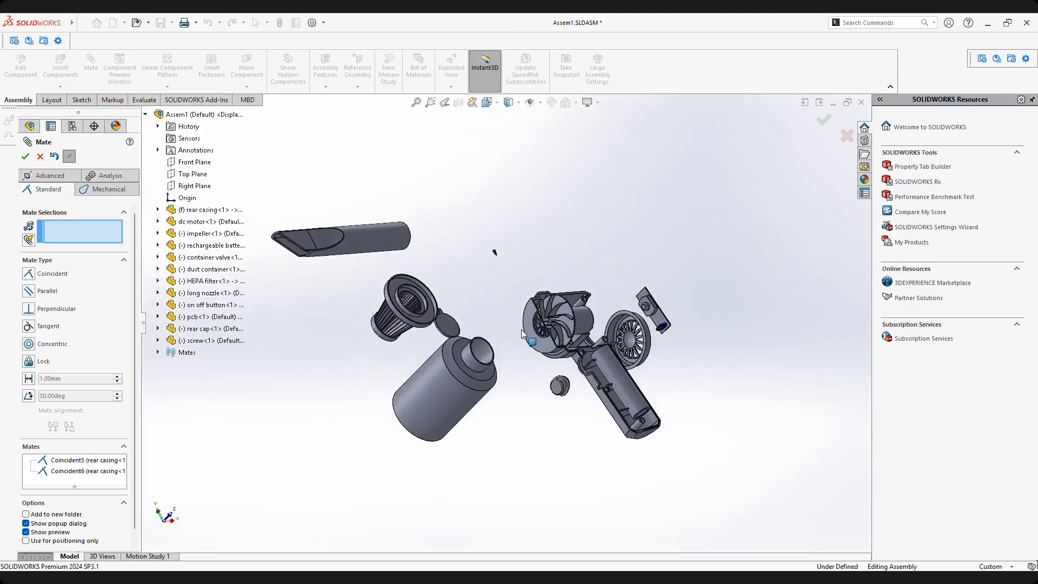
scroll(522, 333, "down", 1)
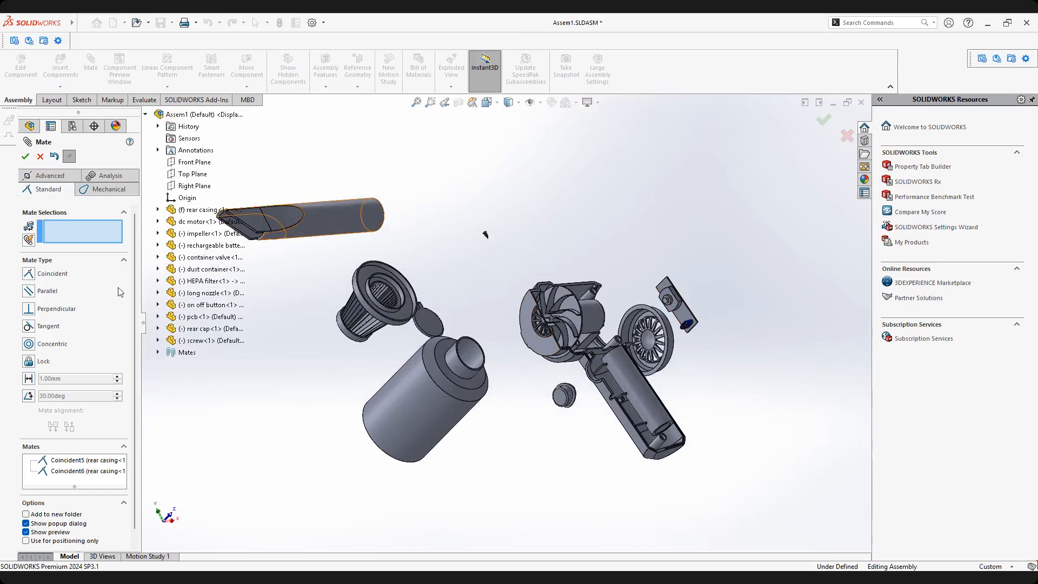
left_click(158, 317)
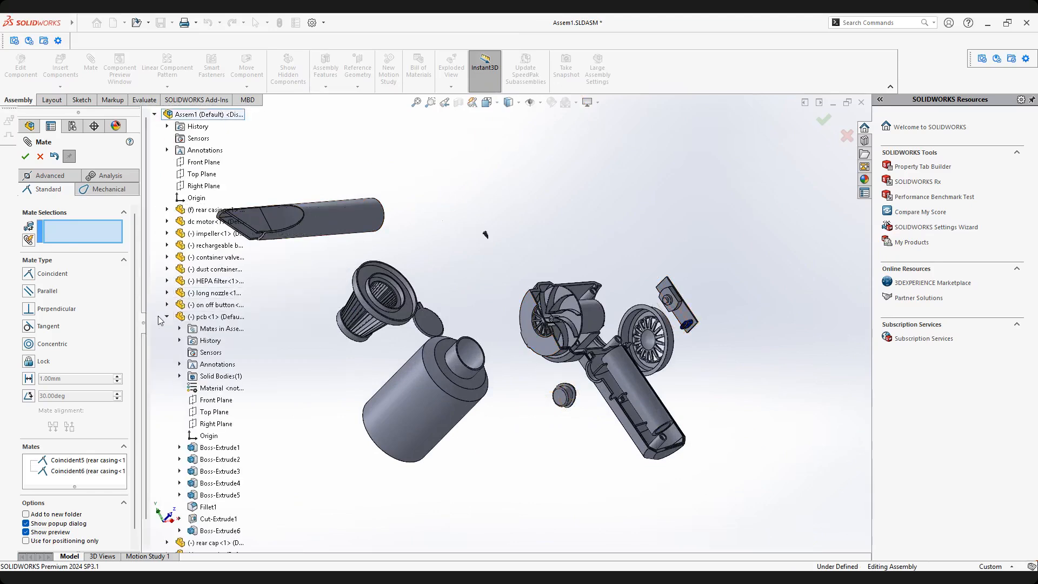
left_click(208, 400)
scroll(664, 303, "down", 8)
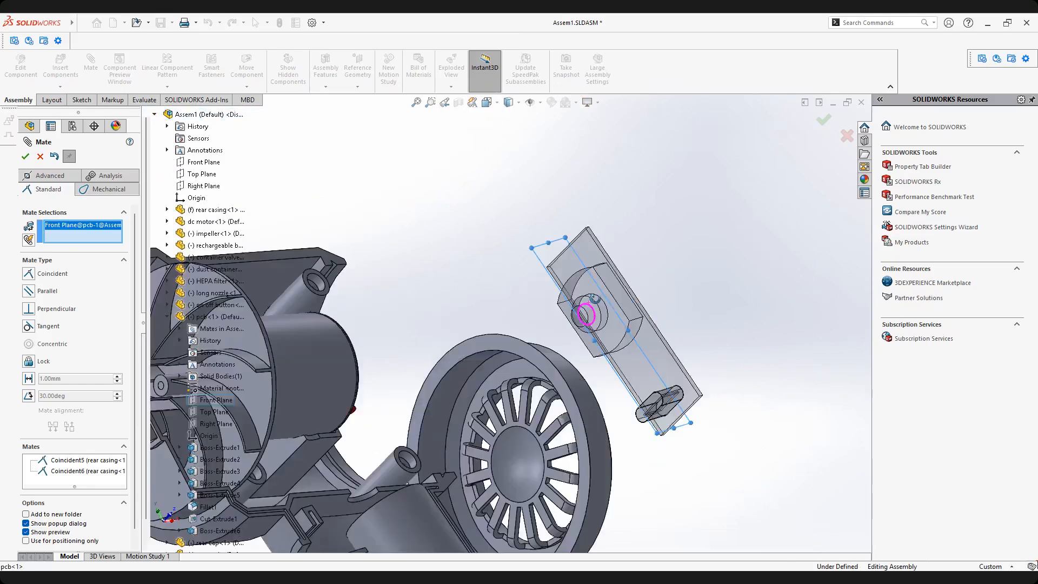
scroll(462, 394, "up", 6)
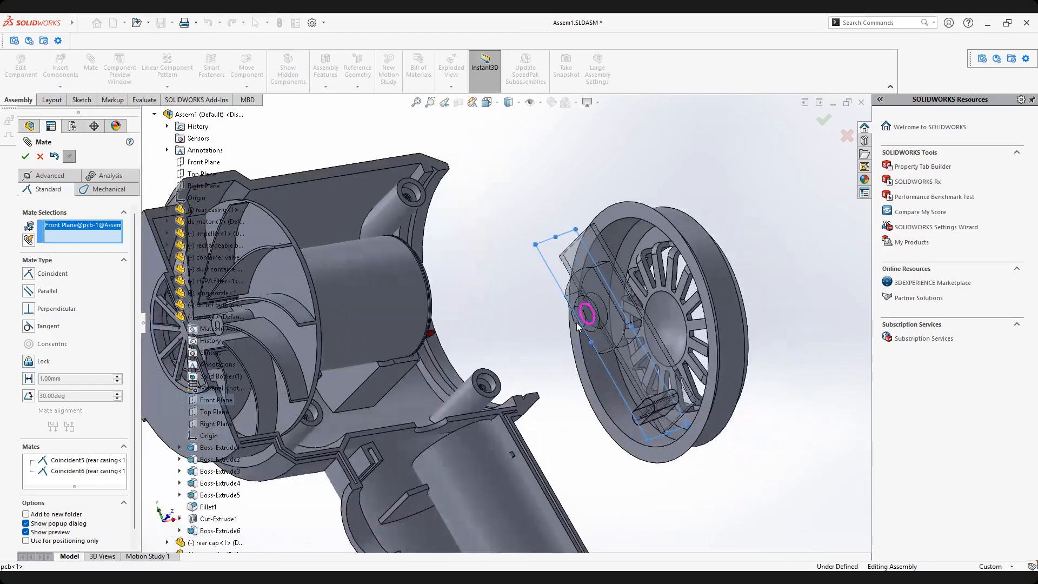
scroll(462, 386, "down", 8)
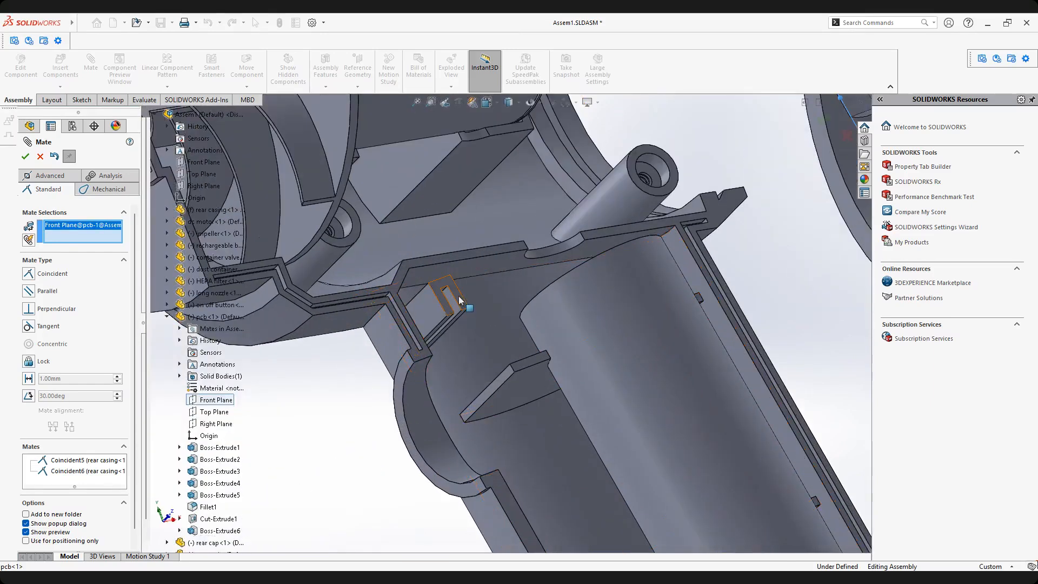
left_click(458, 298)
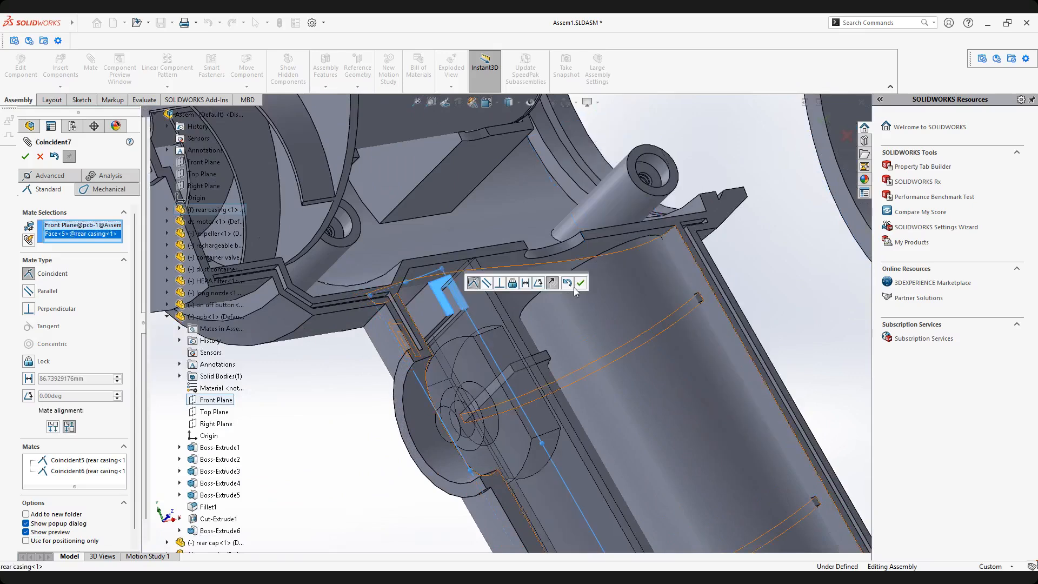
left_click(580, 283)
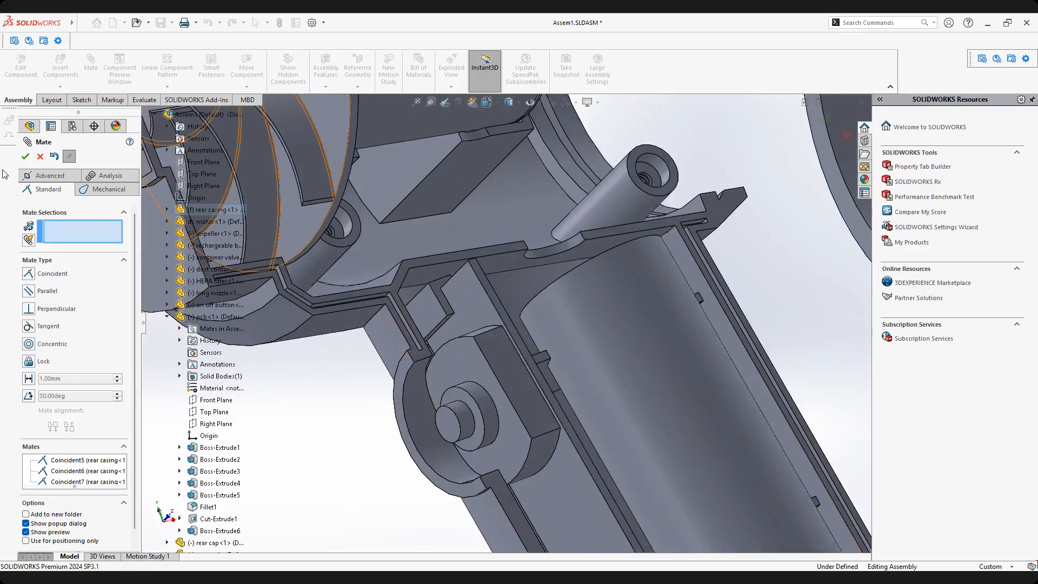
key("Escape")
Check how the PCB sits between the upper and lower slotted supports in the rear casing's handle.
scroll(483, 332, "up", 2)
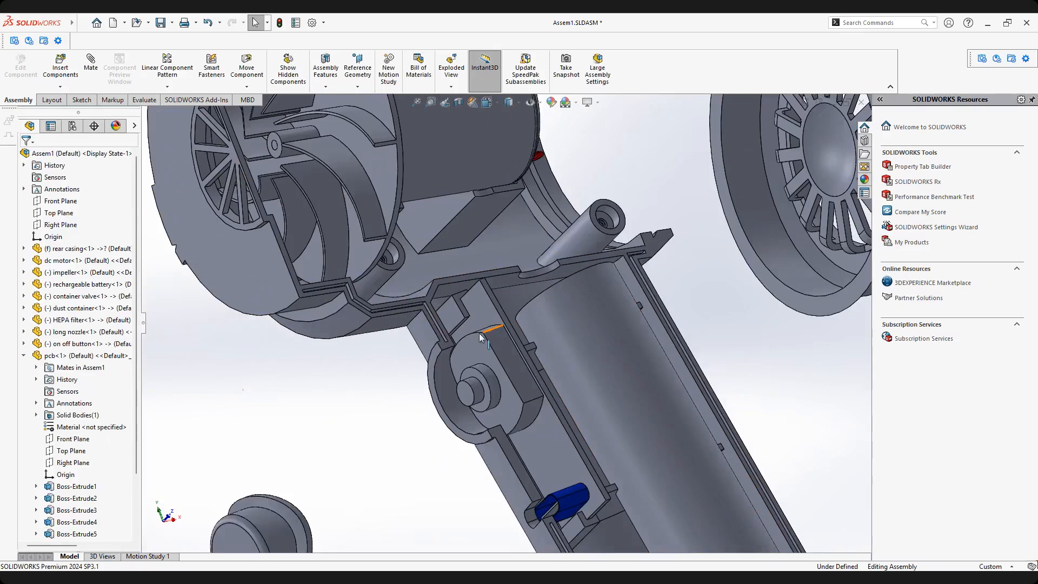
scroll(480, 336, "up", 3)
left_click(546, 319)
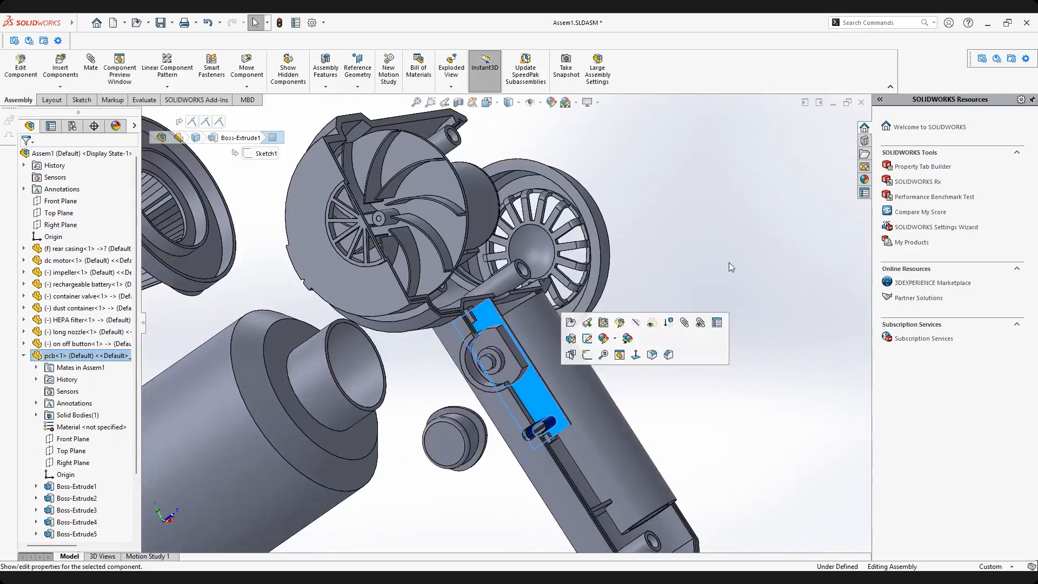
scroll(572, 411, "up", 1)
scroll(567, 412, "down", 1)
middle_click_drag(567, 413, 547, 373)
scroll(479, 314, "up", 2)
scroll(439, 315, "down", 2)
scroll(520, 381, "down", 2)
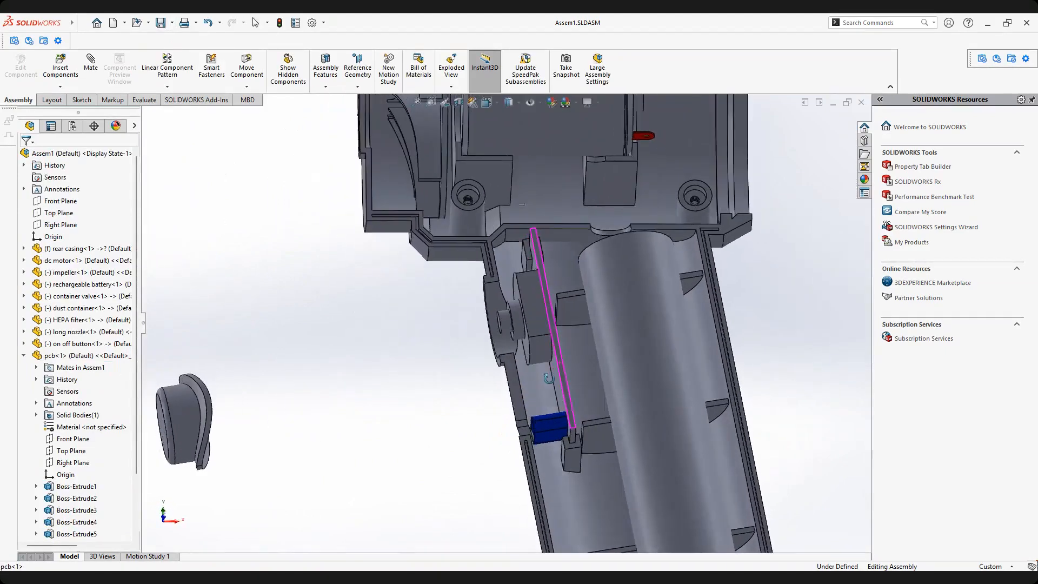
Collapse the PCB's feature list and reorder the PCB directly below the rechargeable battery in the component tree.
left_click(24, 355)
scroll(503, 314, "up", 4)
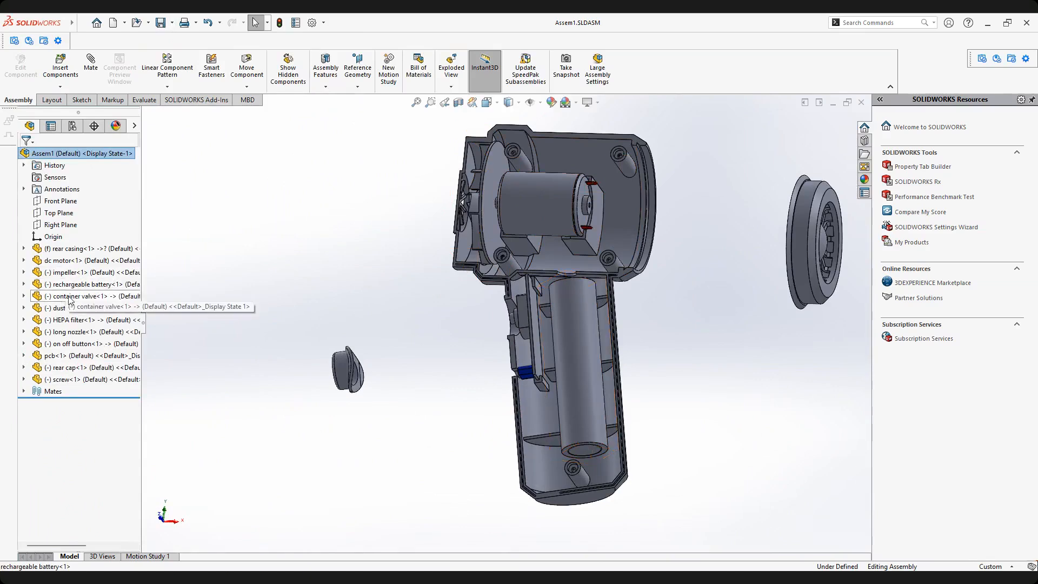
left_click(50, 355)
left_click_drag(50, 355, 64, 287)
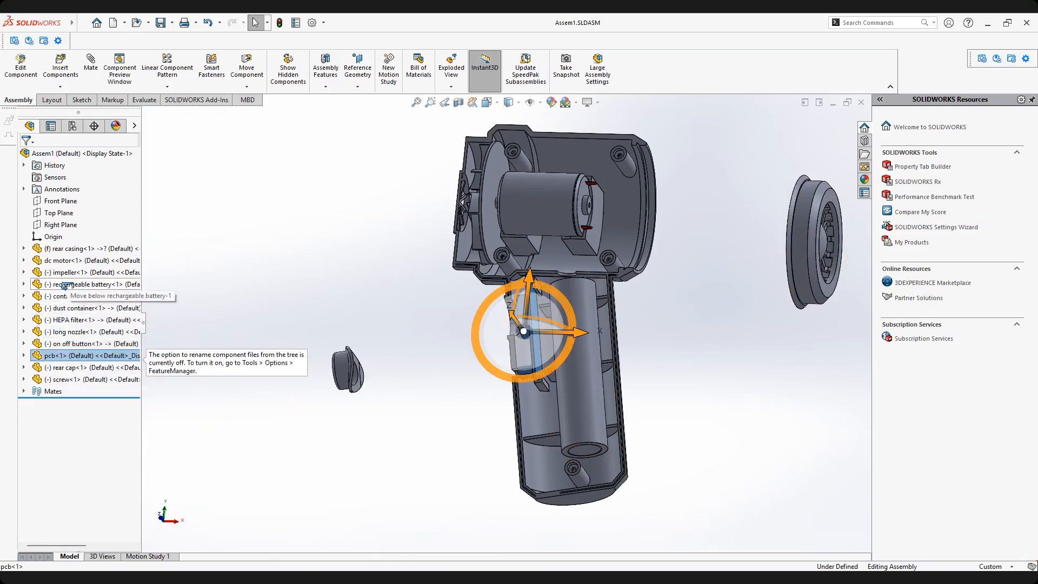
left_click_drag(189, 285, 182, 288)
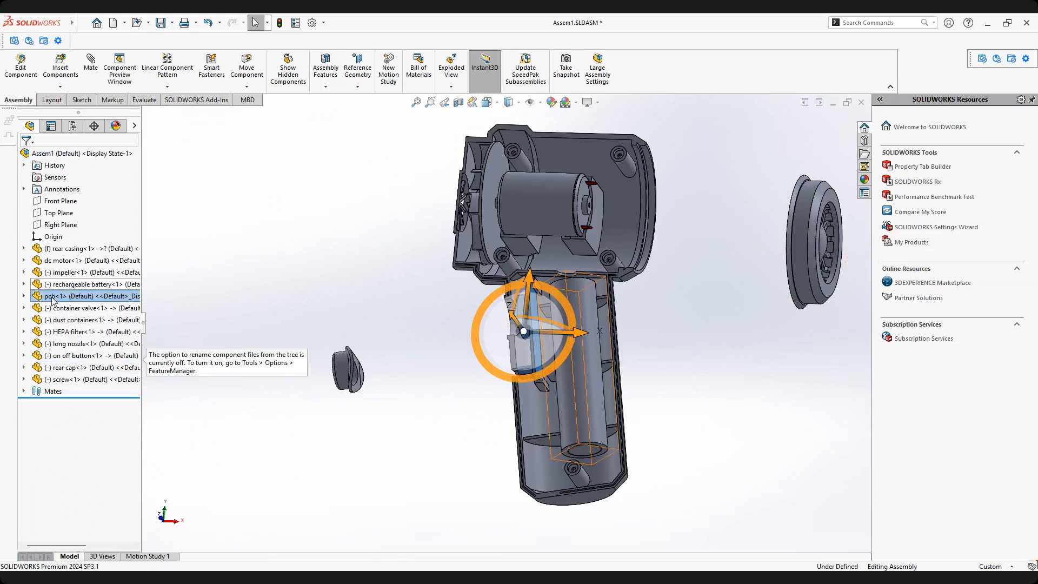
left_click(232, 269)
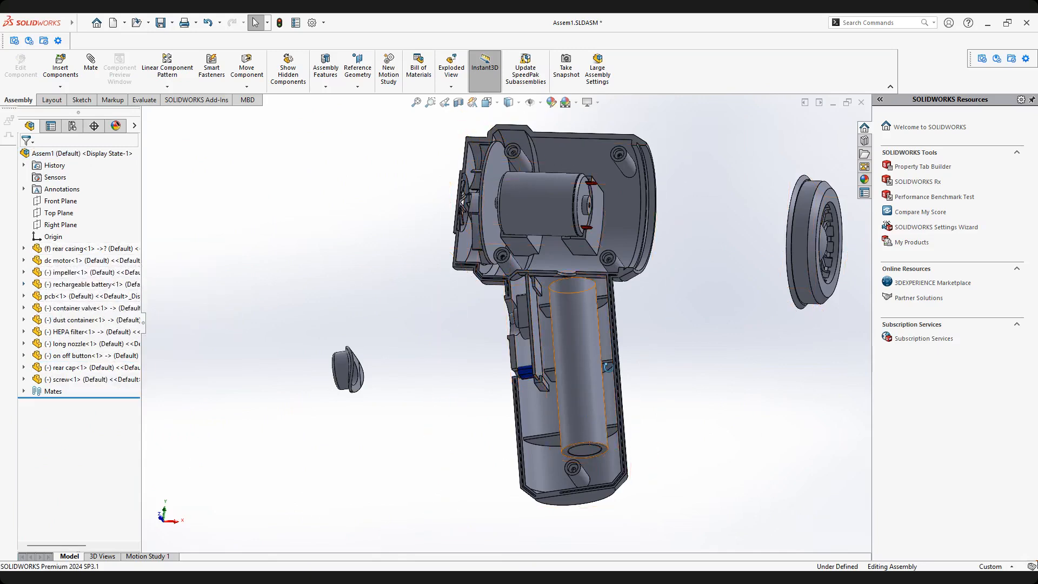
Examine the seated PCB beside the battery and its switch's alignment with the button opening from several angles.
scroll(608, 366, "down", 5)
middle_click_drag(514, 341, 529, 379)
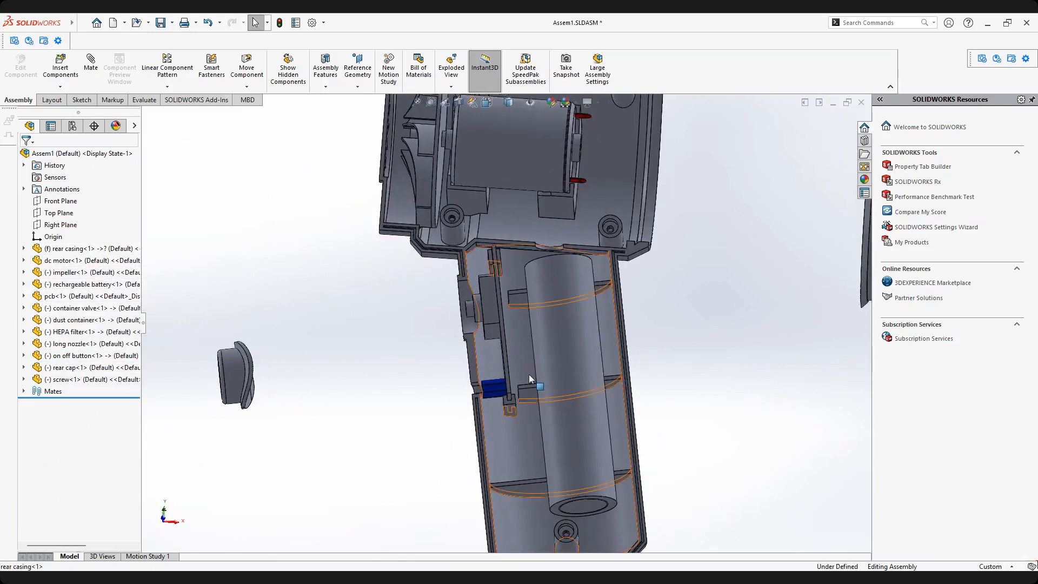
middle_click_drag(530, 378, 540, 371)
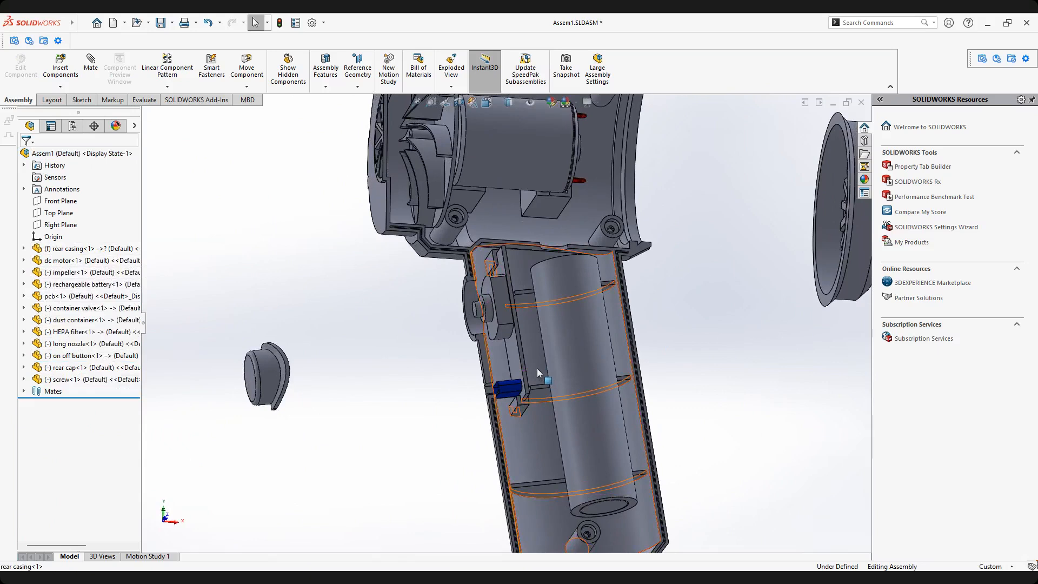
middle_click_drag(548, 296, 518, 313)
scroll(530, 300, "down", 8)
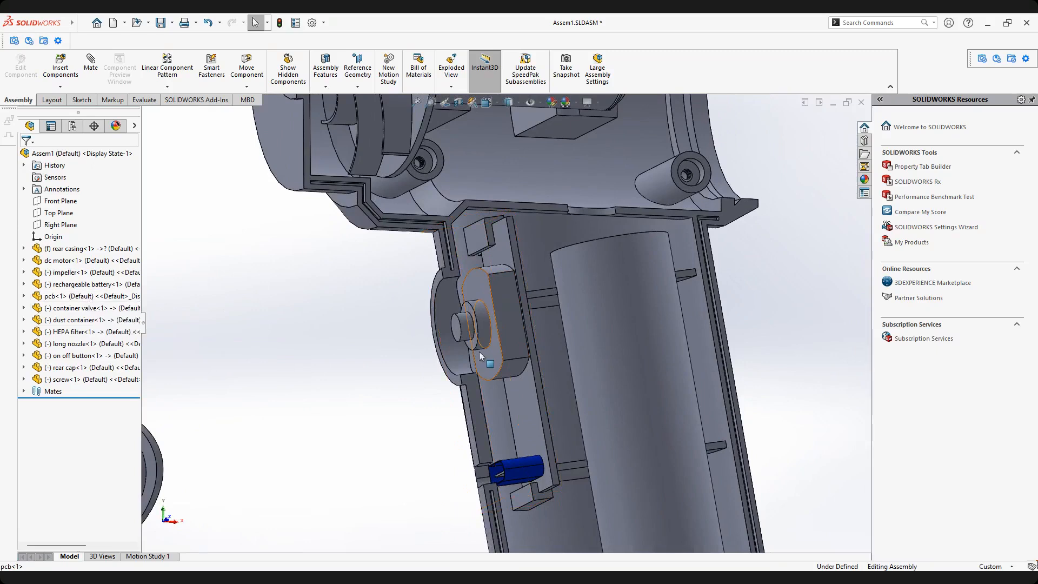
scroll(479, 352, "up", 3)
middle_click_drag(517, 380, 496, 370)
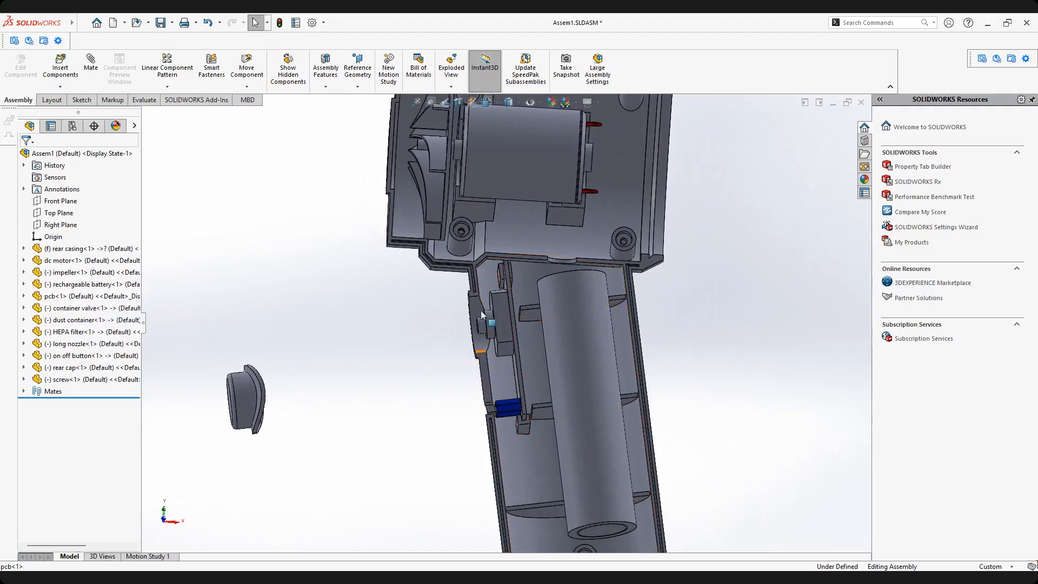
scroll(472, 374, "down", 2)
scroll(472, 374, "up", 2)
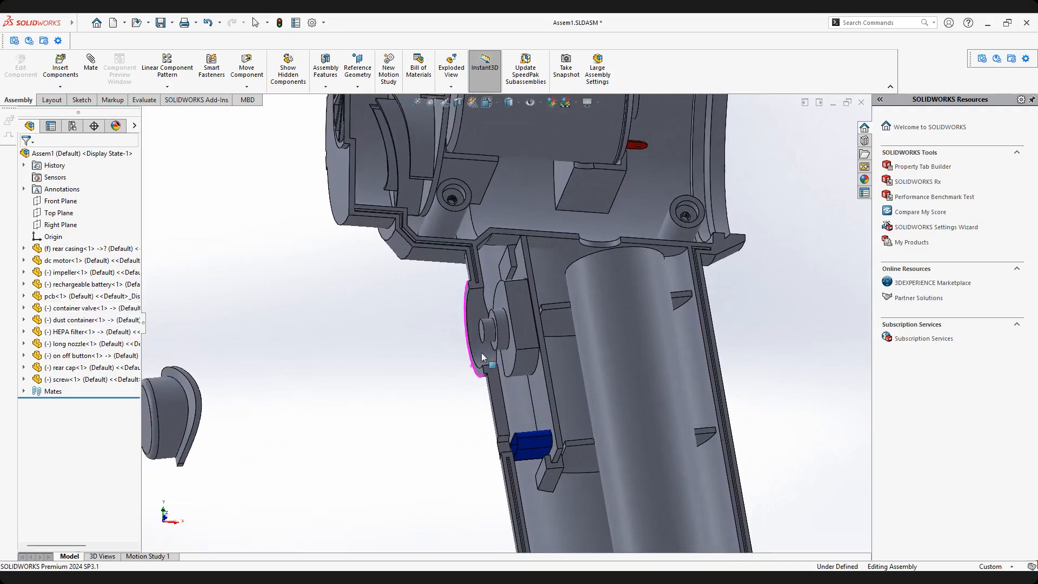
scroll(524, 373, "up", 2)
middle_click_drag(524, 373, 520, 368)
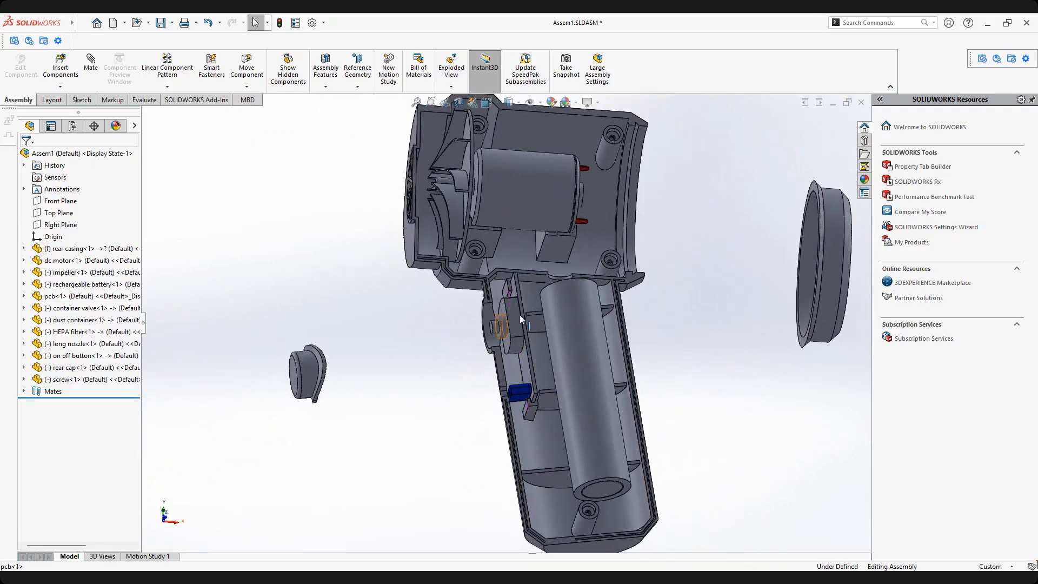
Compare the loose on/off button's body and flange with the opening in the handle where it fits.
scroll(529, 320, "down", 1)
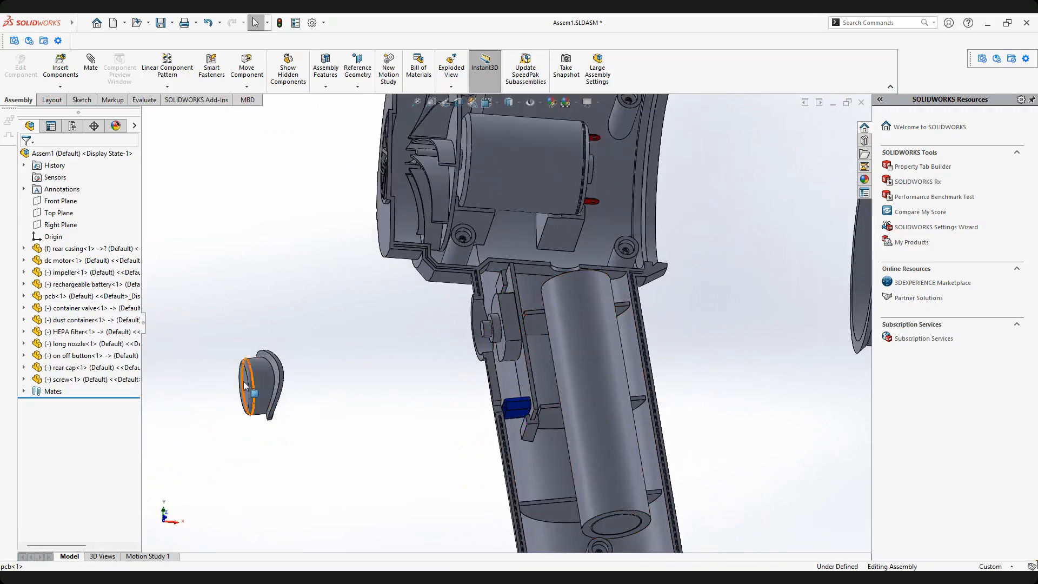
middle_click_drag(541, 366, 540, 367)
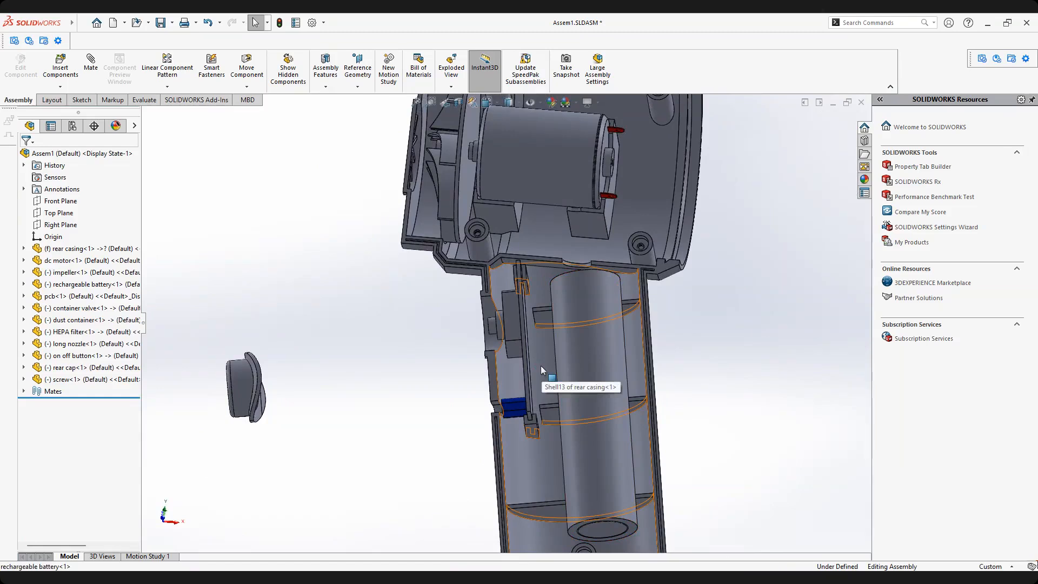
middle_click_drag(517, 320, 447, 479)
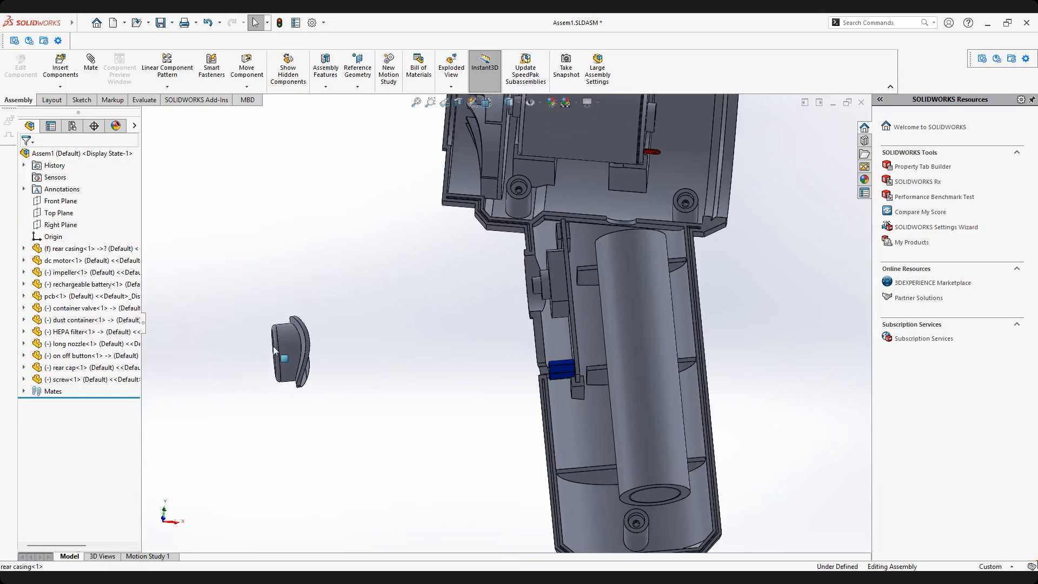
scroll(590, 326, "down", 2)
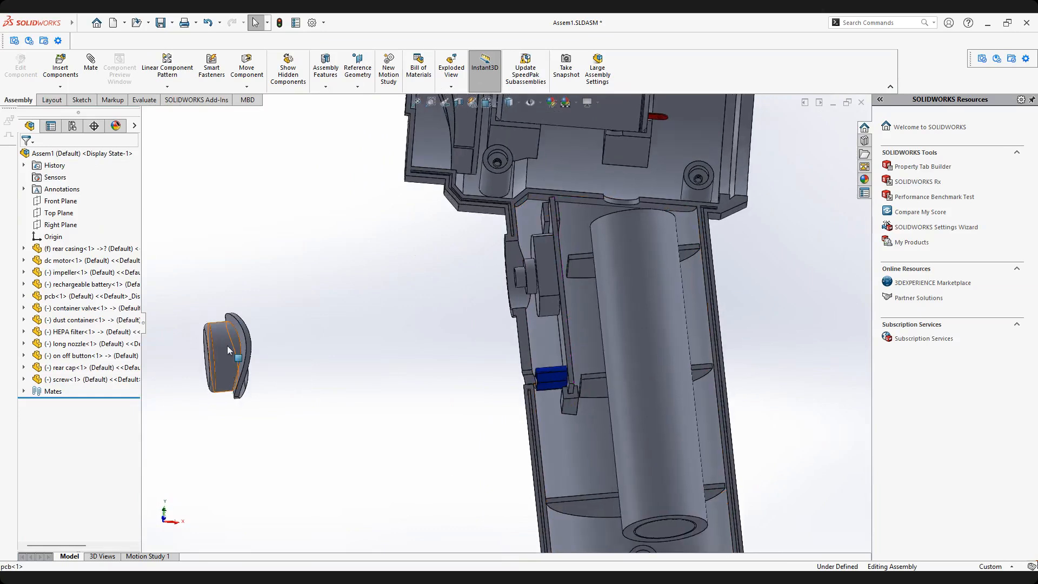
scroll(511, 272, "down", 2)
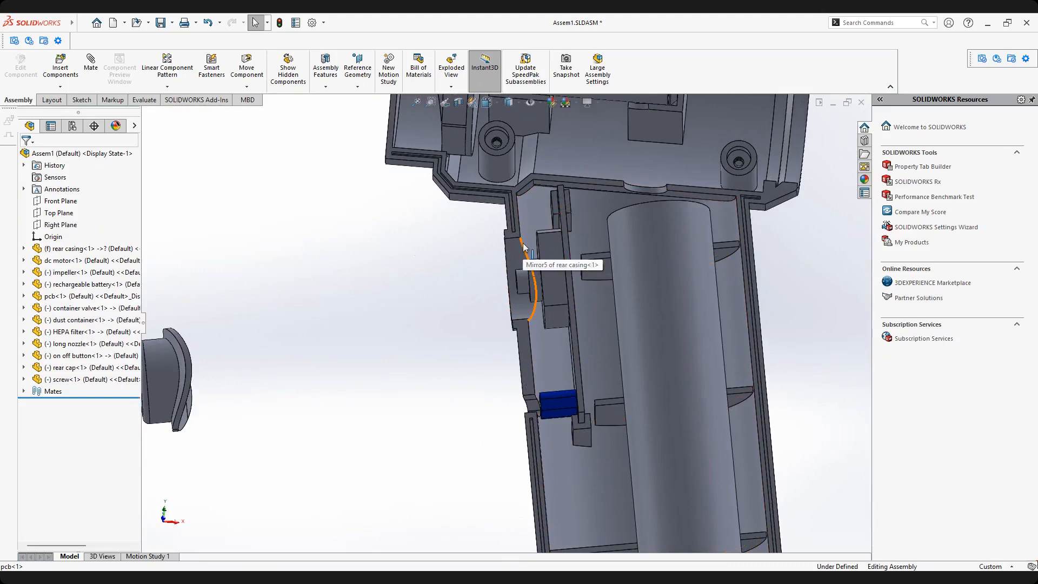
middle_click_drag(551, 267, 570, 238)
middle_click_drag(579, 317, 515, 264)
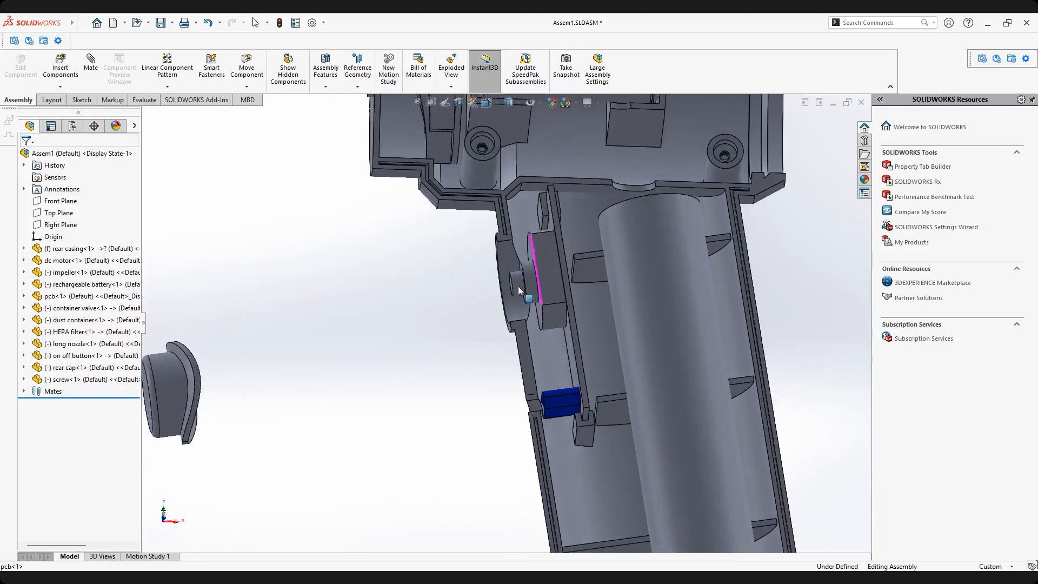
Inspect close up the PCB's cylindrical switch bosses and the curved inner edge of the casing's button opening.
scroll(511, 284, "down", 4)
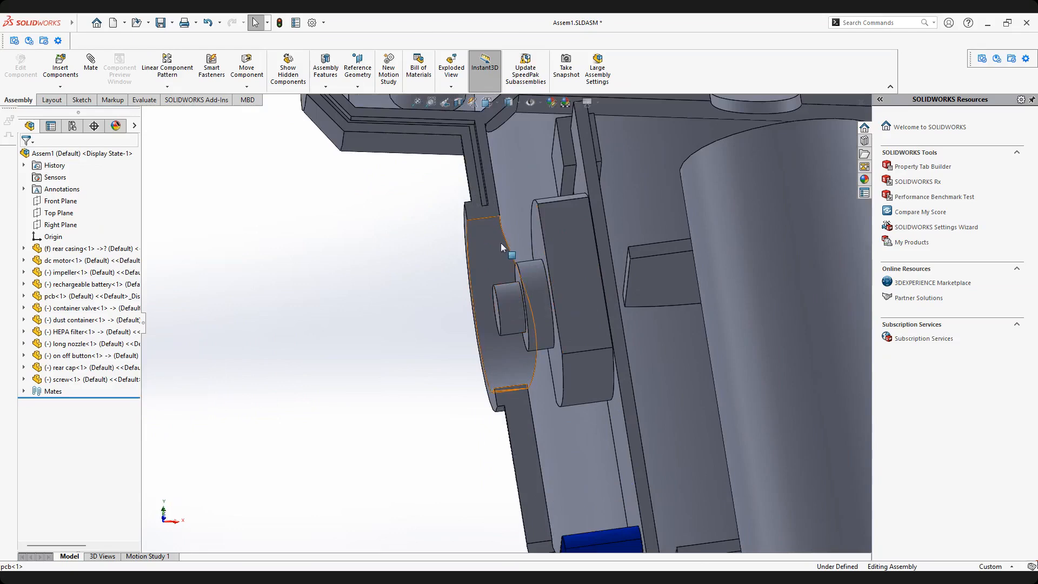
middle_click_drag(515, 263, 521, 299)
scroll(520, 299, "up", 8)
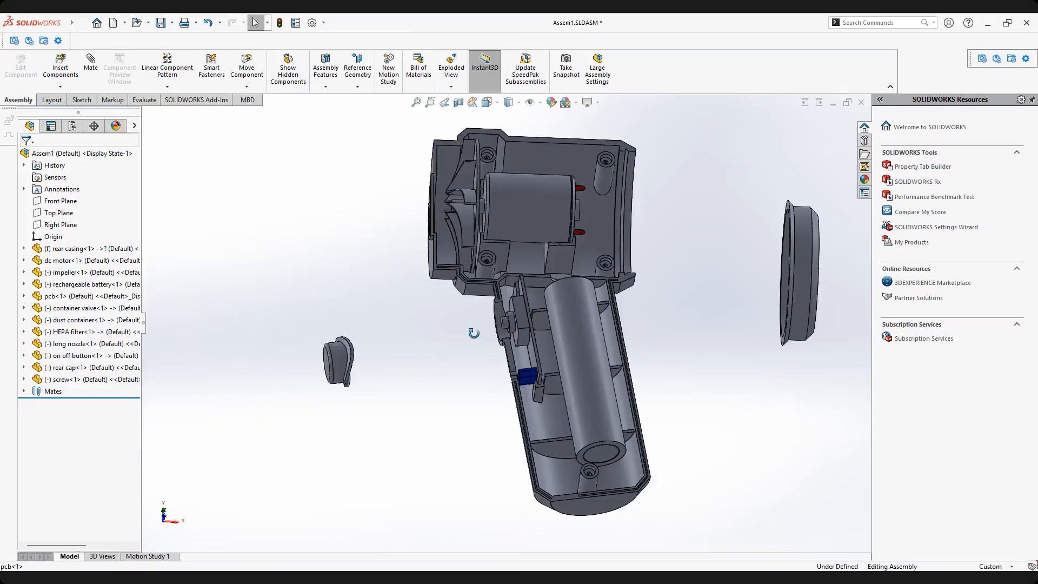
scroll(469, 337, "down", 3)
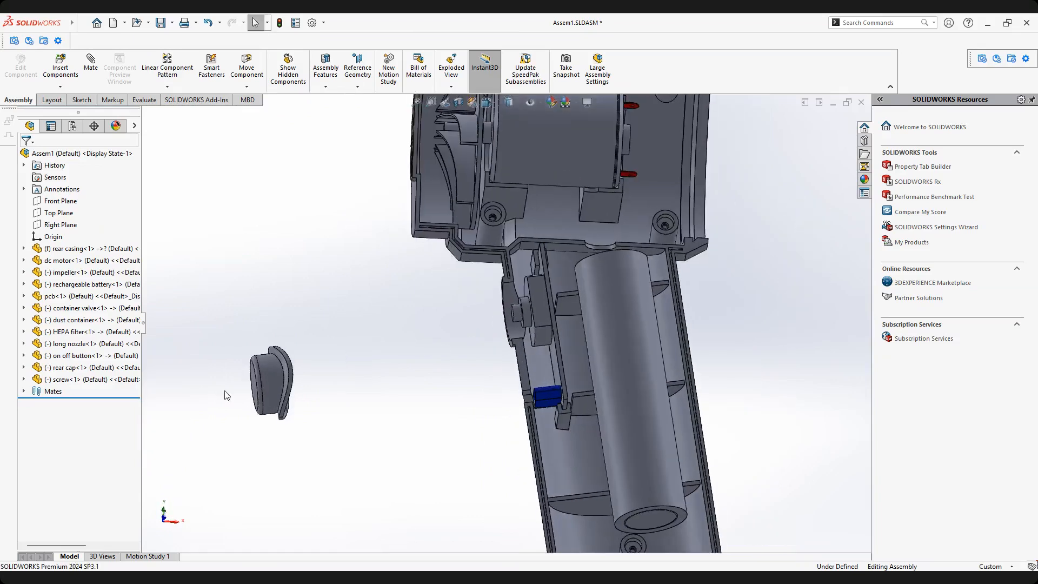
middle_click(516, 306)
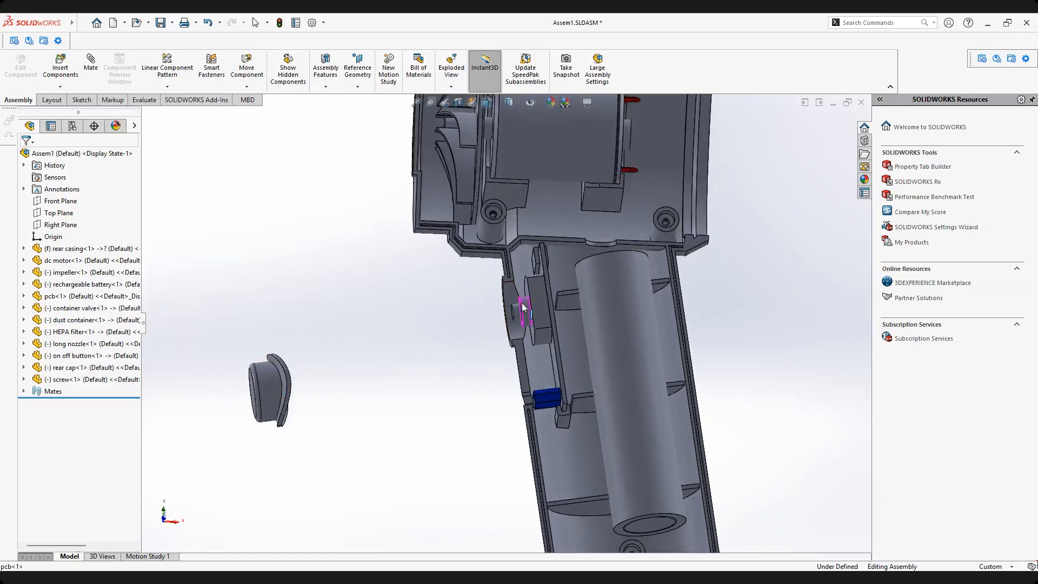
scroll(518, 302, "down", 3)
scroll(508, 313, "down", 3)
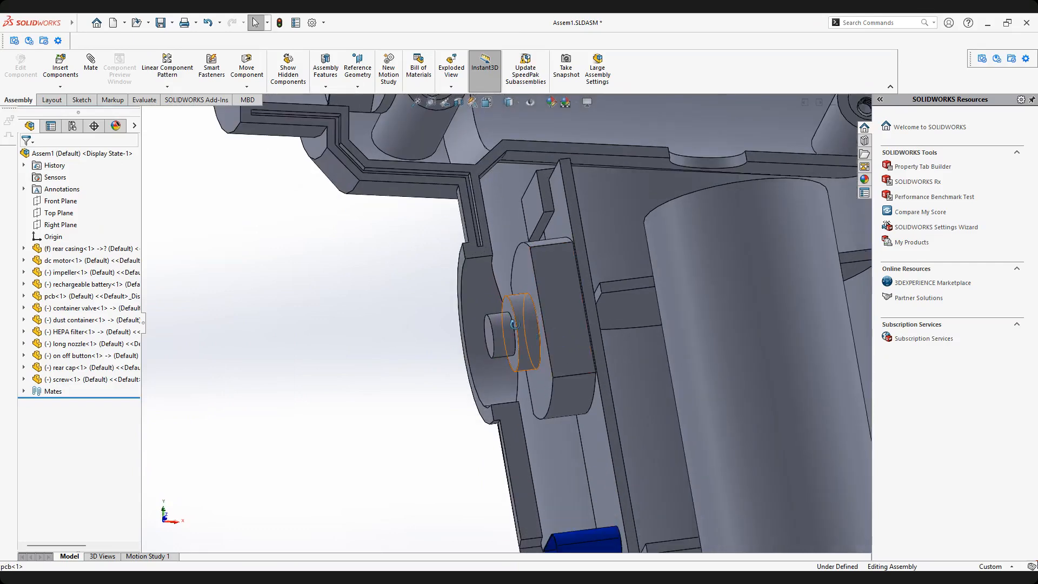
scroll(516, 331, "up", 3)
scroll(508, 325, "down", 2)
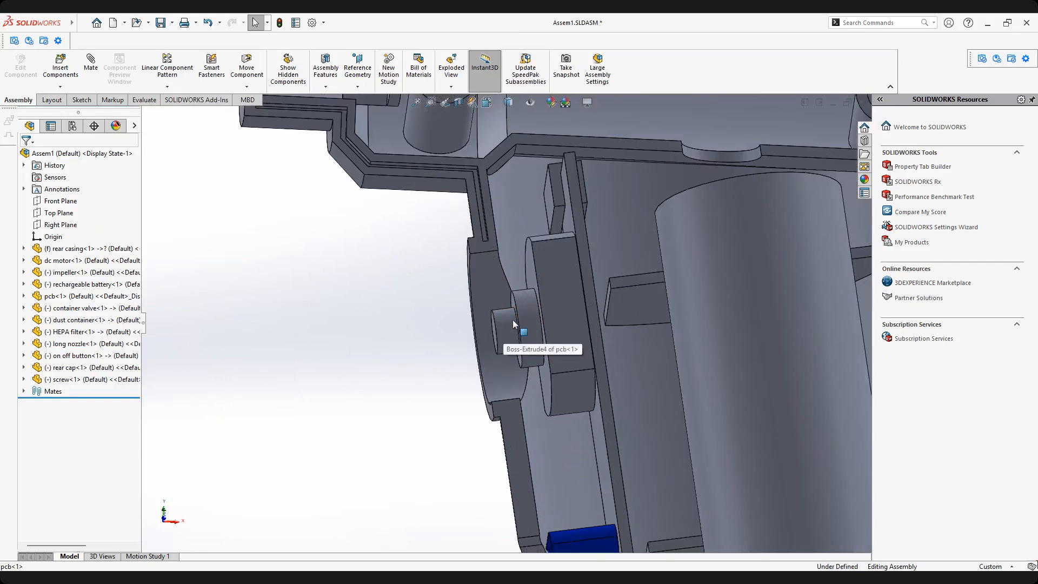
Add a concentric mate between the on/off button's cylindrical body and the curved edge face of the rear casing's button opening.
scroll(512, 320, "up", 3)
middle_click_drag(519, 324, 455, 362)
scroll(514, 326, "up", 3)
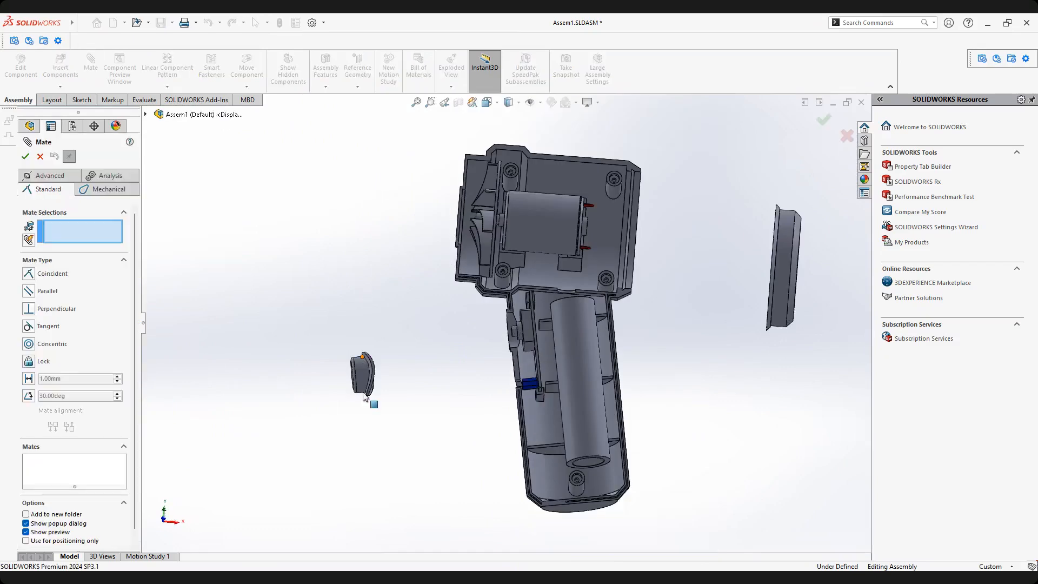
scroll(379, 349, "down", 2)
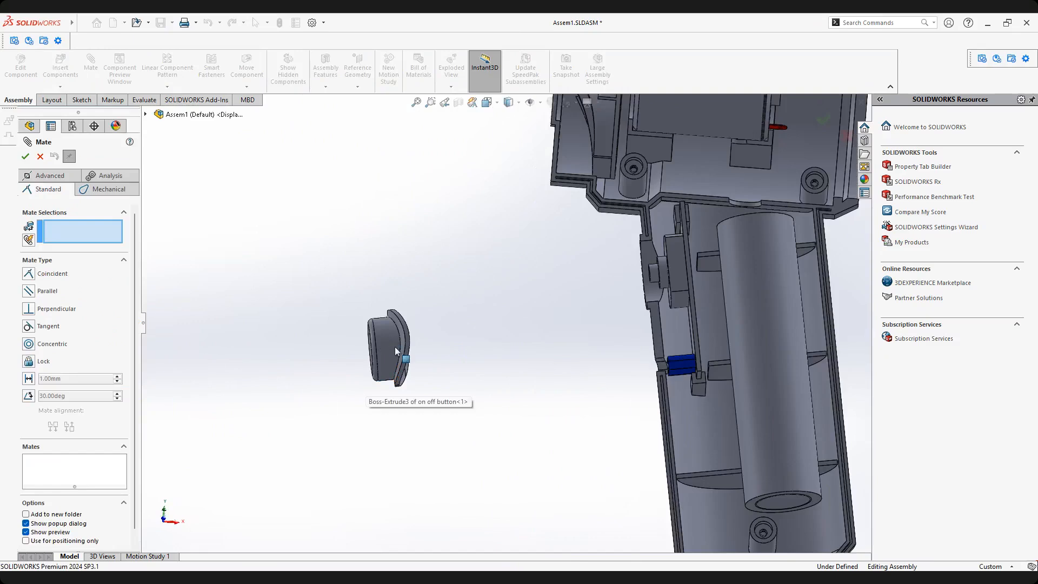
left_click(380, 335)
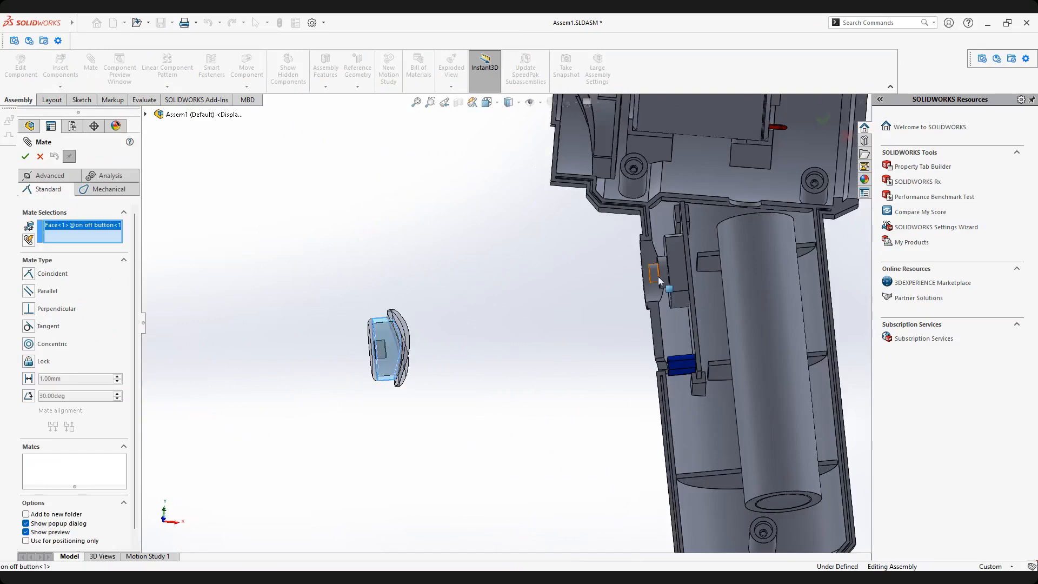
scroll(657, 277, "down", 2)
middle_click_drag(657, 277, 620, 270)
left_click(605, 289)
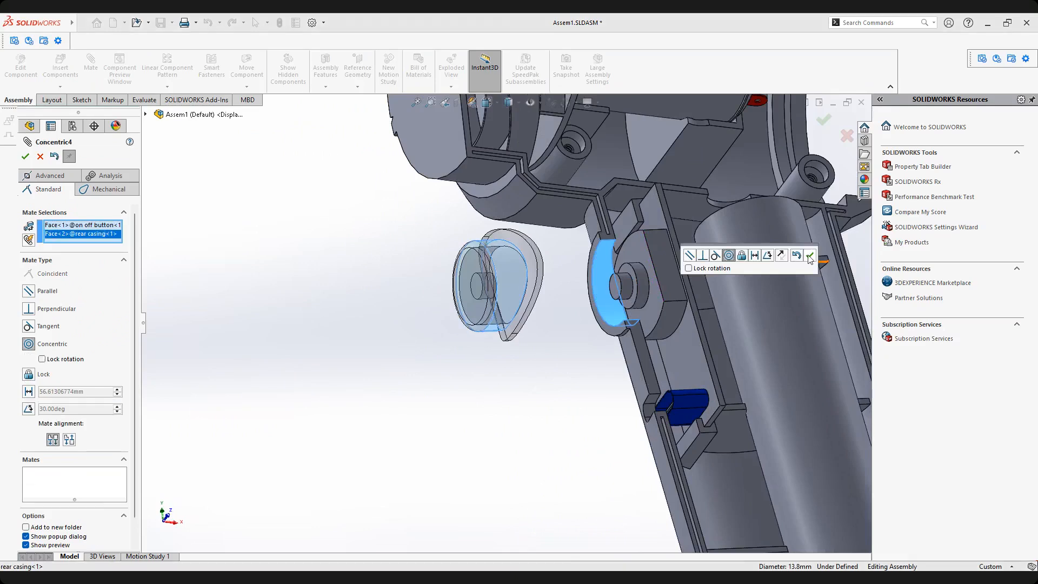
left_click(809, 254)
Add a coincident mate between the corner point where the button's body meets its flange and the inner vertex of the casing's button opening.
middle_click_drag(602, 253, 513, 281)
left_click_drag(516, 321, 513, 326)
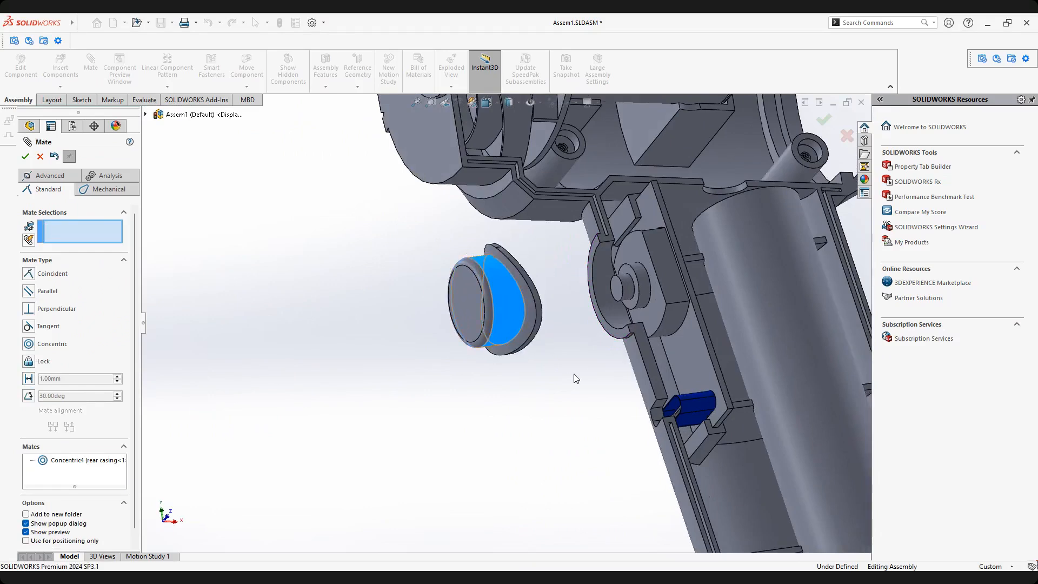
mouse_move(549, 326)
middle_mouse_down()
mouse_move(482, 324)
mouse_move(560, 317)
mouse_move(532, 324)
middle_mouse_up()
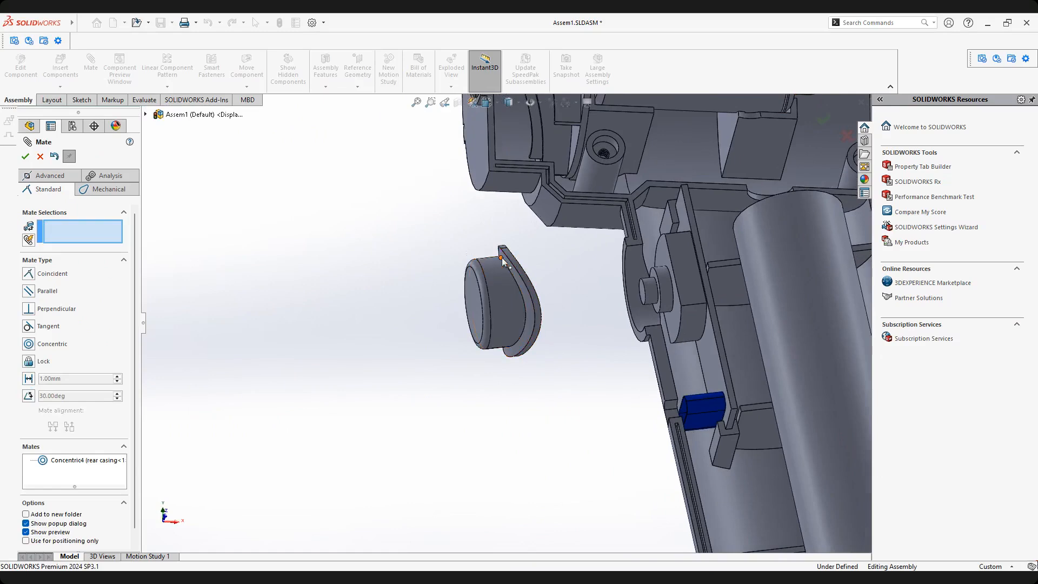
scroll(493, 273, "down", 5)
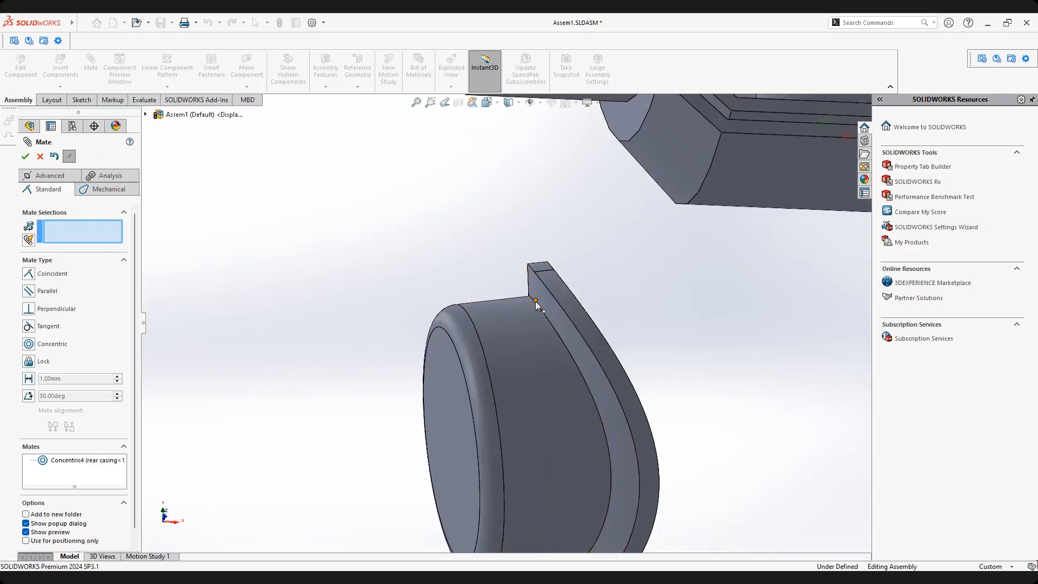
left_click(535, 300)
scroll(764, 363, "up", 5)
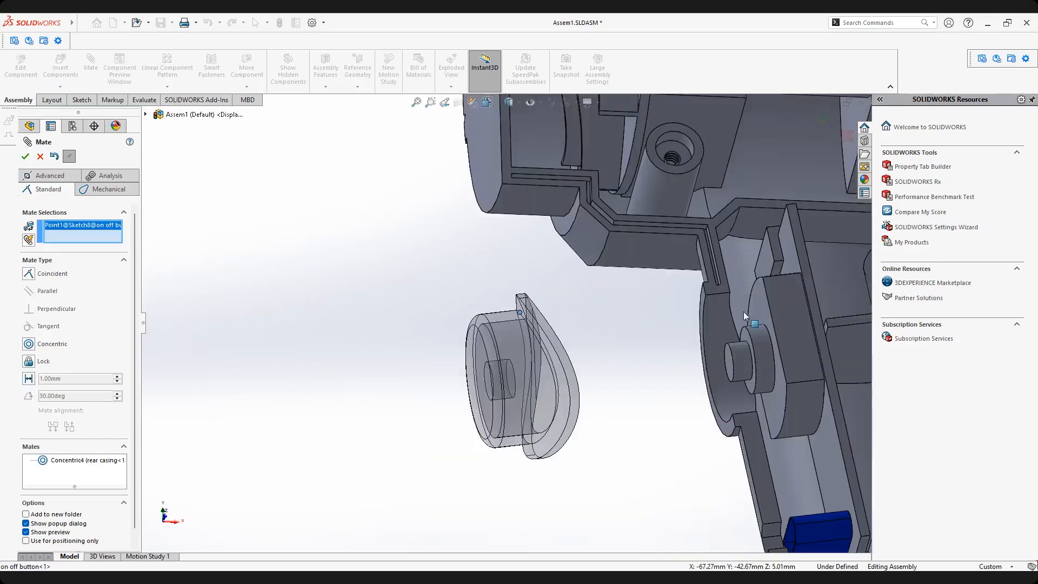
left_click(729, 294)
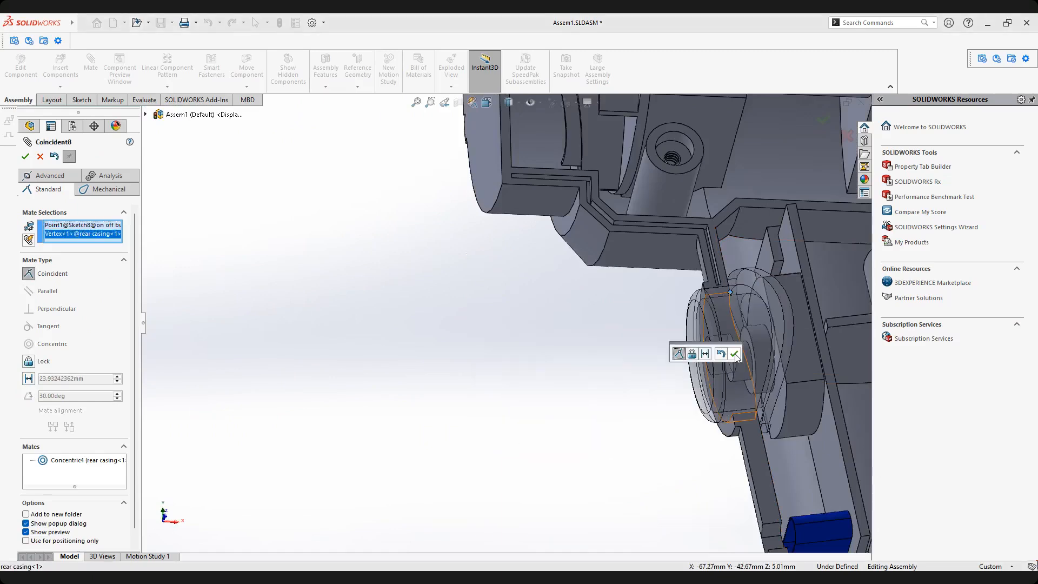
left_click(734, 354)
Examine from several angles how the seated on/off button's flange fits the casing wall and PCB switch, and finish mating.
middle_click_drag(735, 356, 751, 306)
scroll(749, 304, "up", 3)
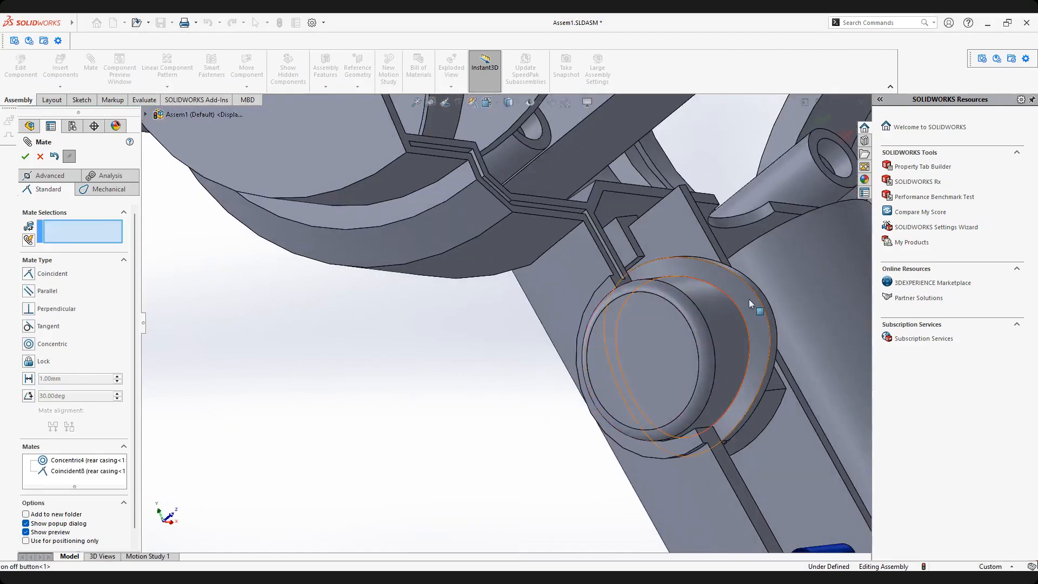
middle_click_drag(752, 348, 595, 324)
middle_click_drag(530, 246, 491, 204)
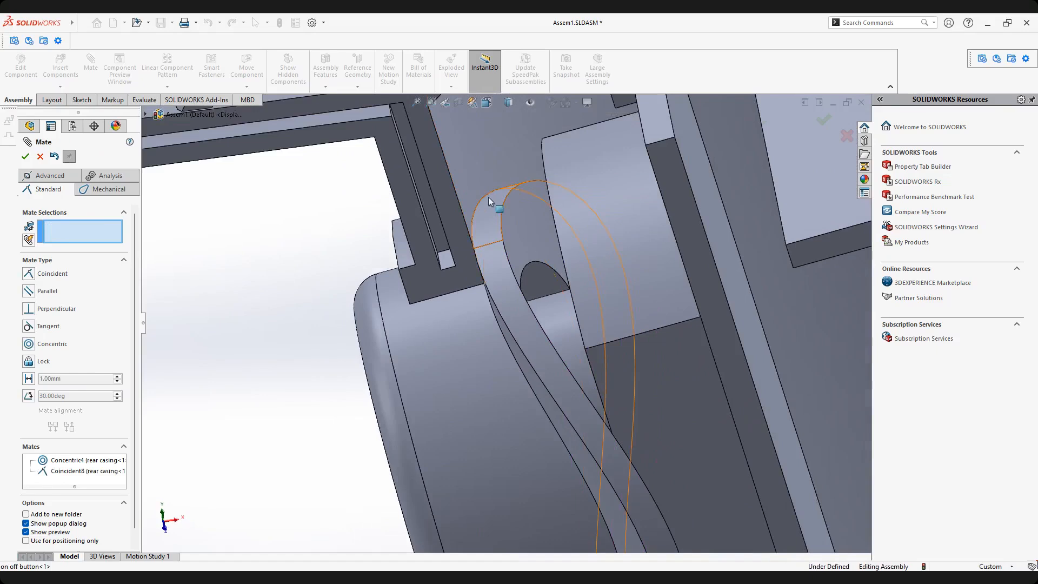
scroll(510, 311, "up", 3)
middle_click_drag(510, 316, 503, 281)
scroll(531, 398, "up", 3)
middle_click_drag(530, 395, 338, 297)
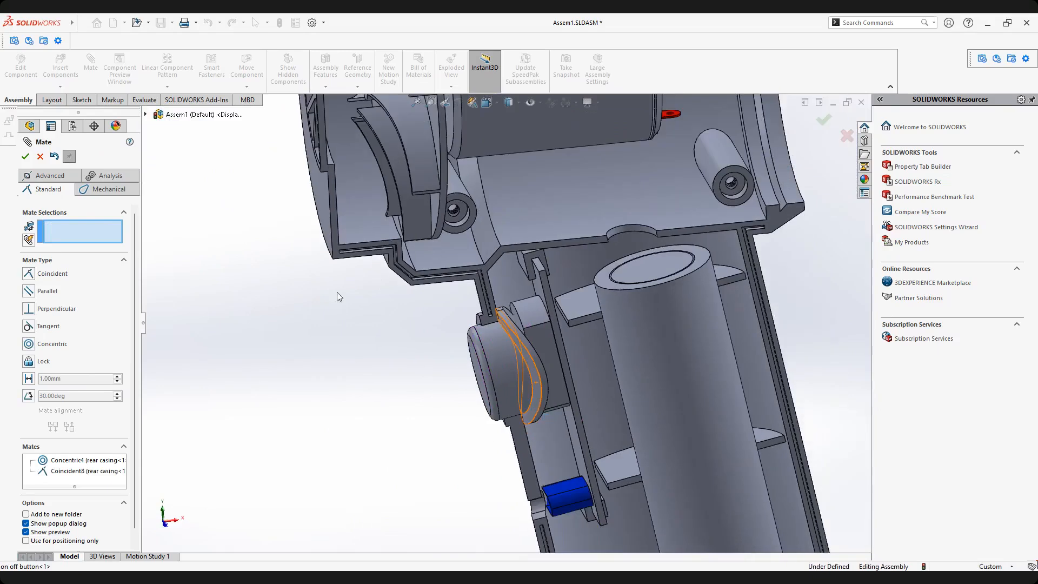
left_click(25, 157)
Reorder the on/off button directly below the PCB in the component tree and save the assembly without rebuilding.
scroll(475, 336, "up", 2)
scroll(479, 341, "down", 1)
middle_click_drag(480, 340, 440, 278)
scroll(508, 377, "up", 3)
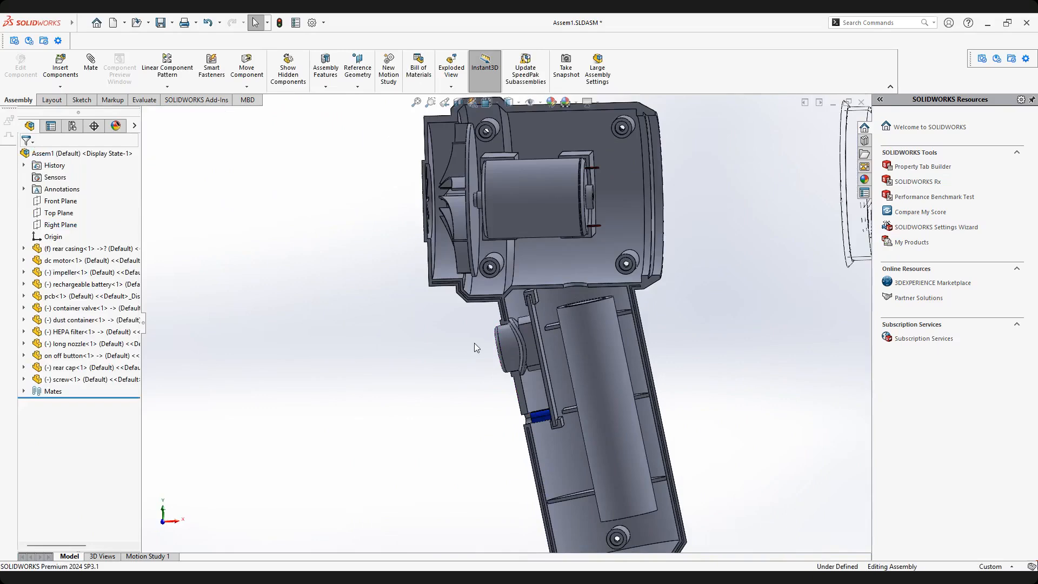
middle_click_drag(515, 367, 525, 357)
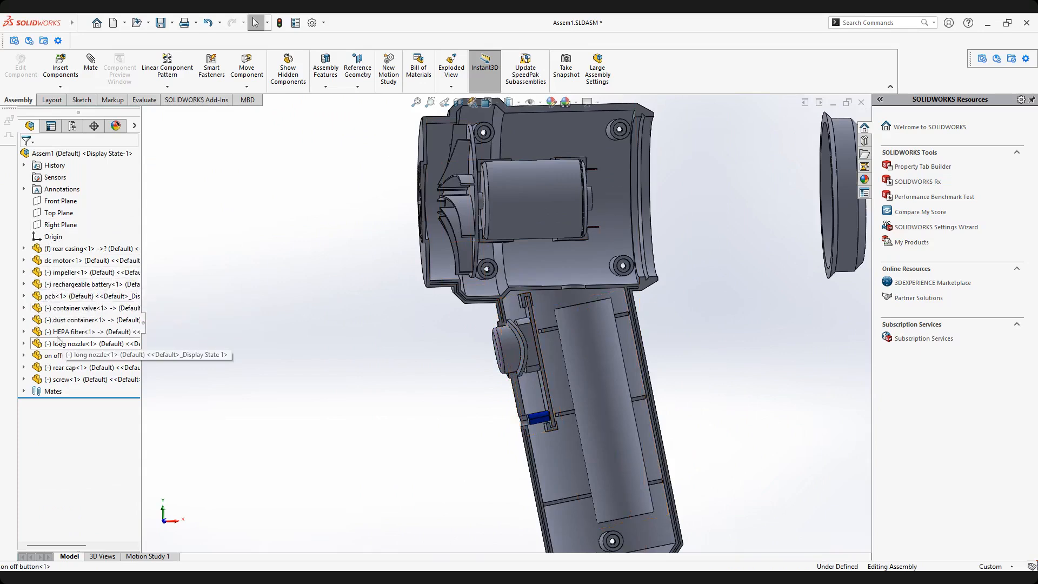
left_click(62, 355)
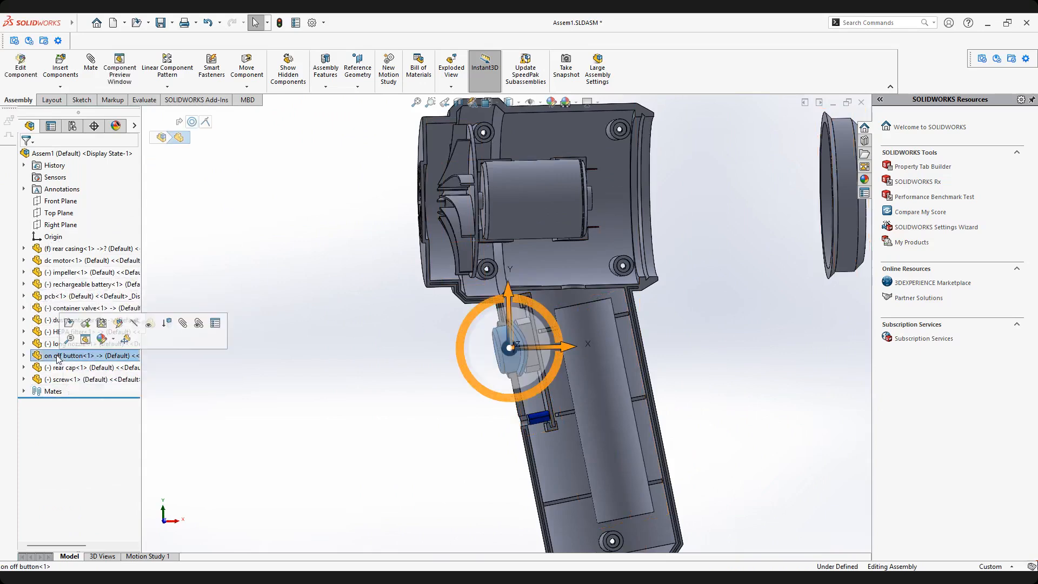
left_click_drag(58, 343, 57, 298)
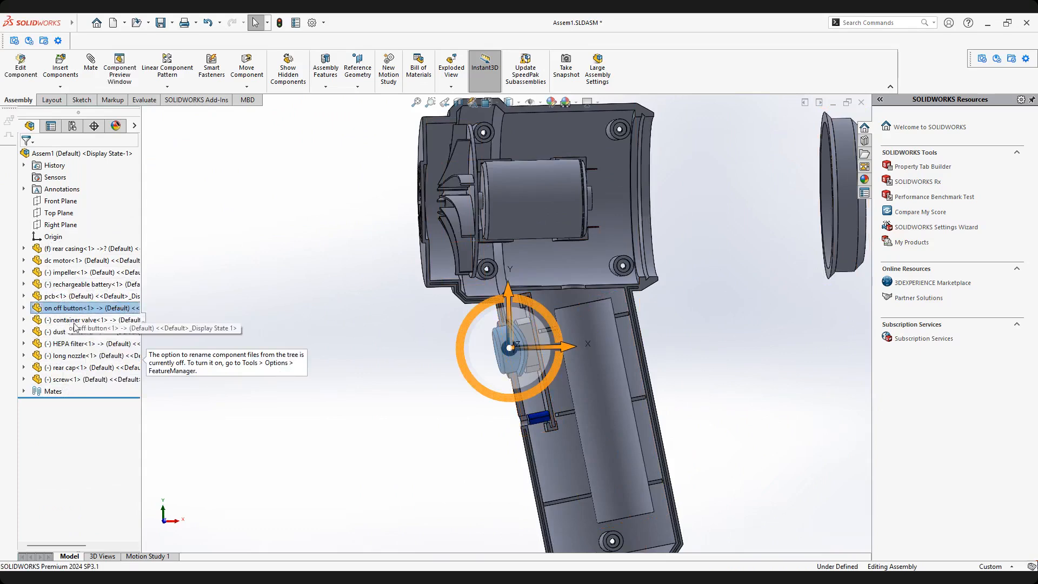
left_click(362, 427)
left_click(161, 23)
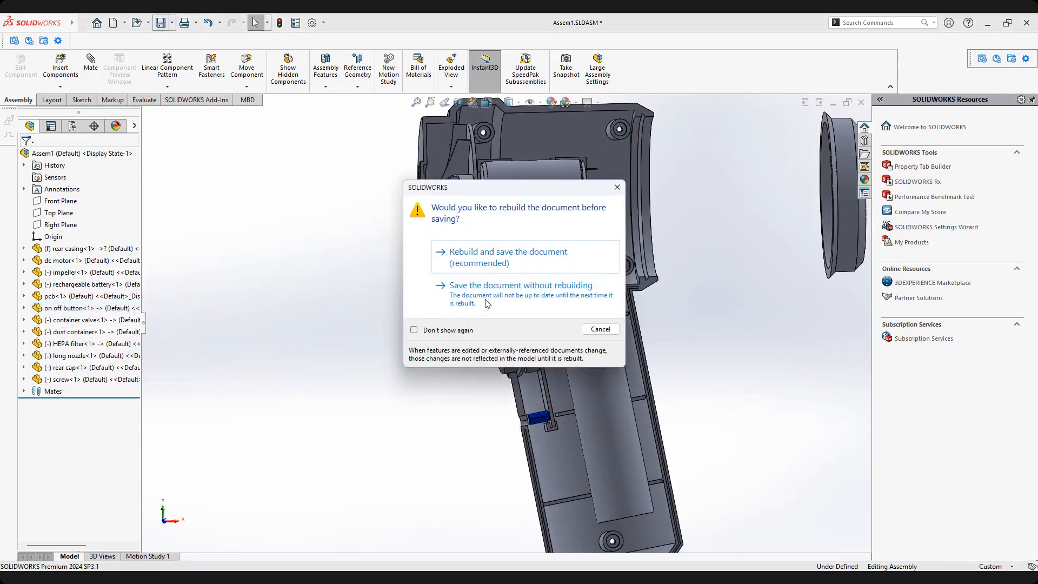
left_click(487, 299)
Add a concentric mate between the rear cap's outer cylindrical face and the curved face at the rear casing's back opening.
key("z")
scroll(537, 358, "down", 2)
mouse_move(536, 358)
middle_mouse_down()
mouse_move(523, 336)
mouse_move(526, 354)
middle_mouse_up()
scroll(534, 352, "up", 3)
scroll(523, 336, "down", 2)
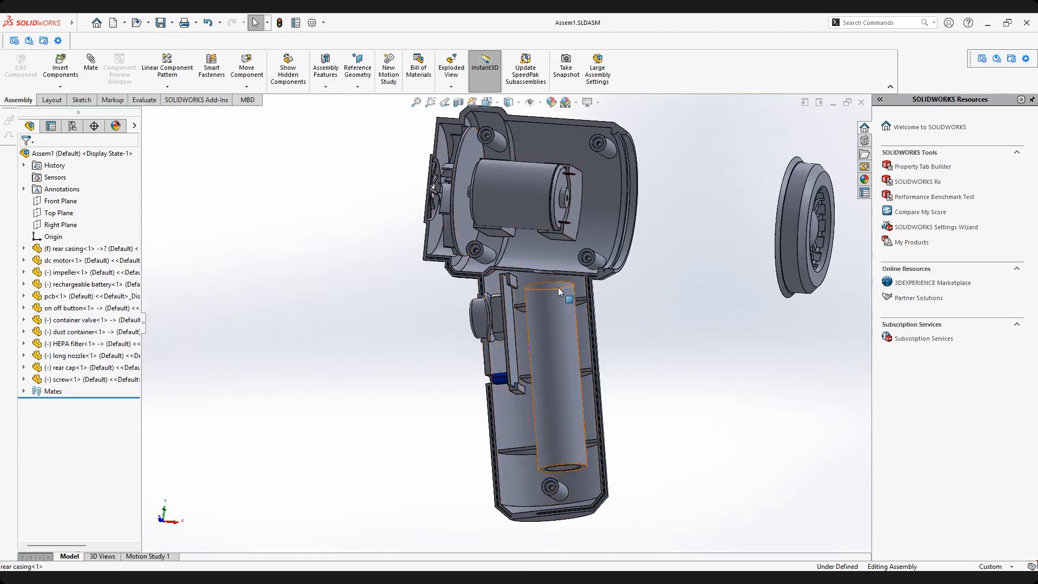
middle_click_drag(568, 297, 660, 285)
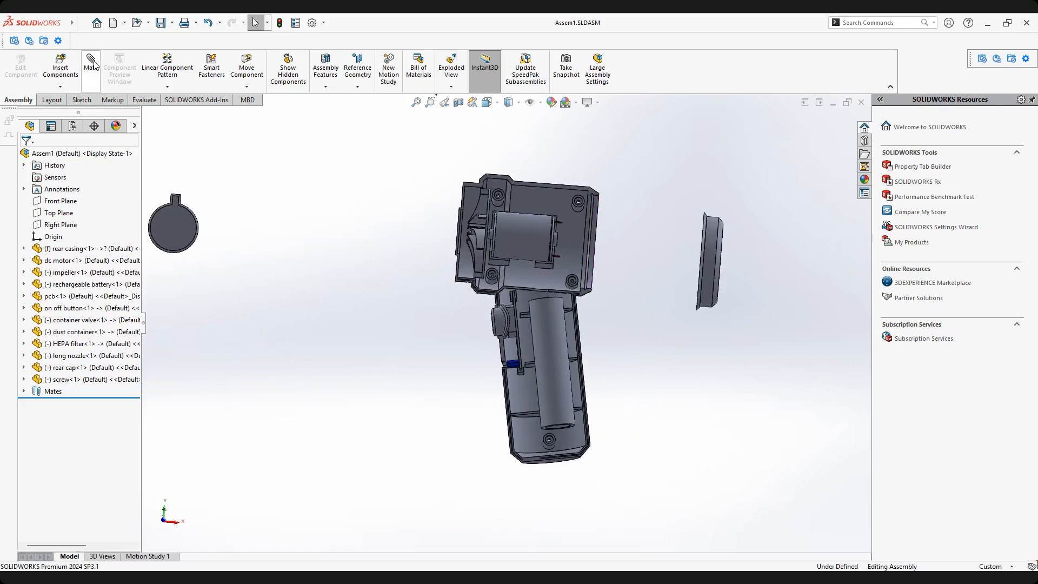
scroll(701, 275, "down", 2)
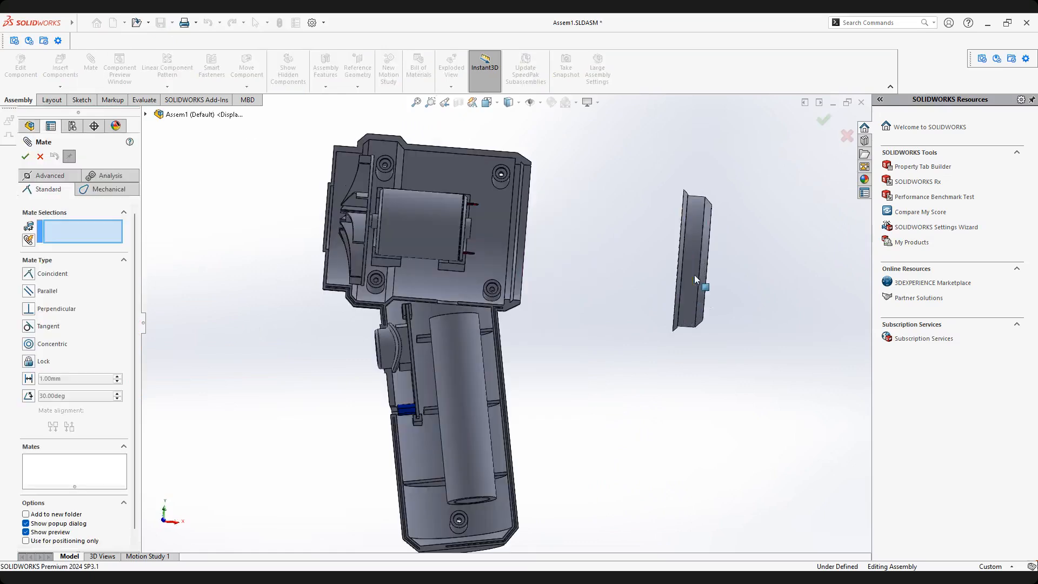
left_click(693, 216)
middle_click_drag(573, 230, 527, 232)
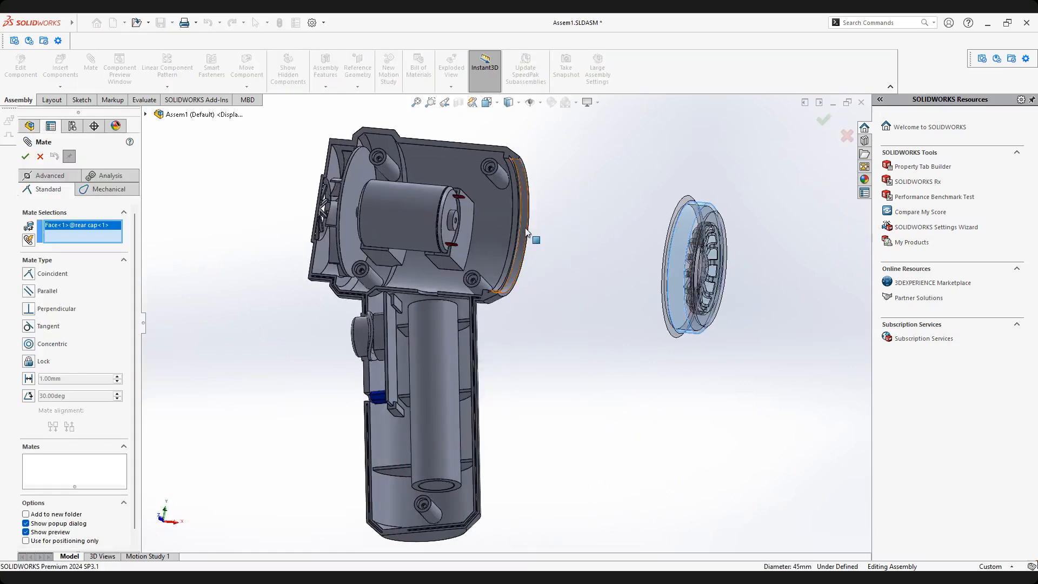
left_click(527, 235)
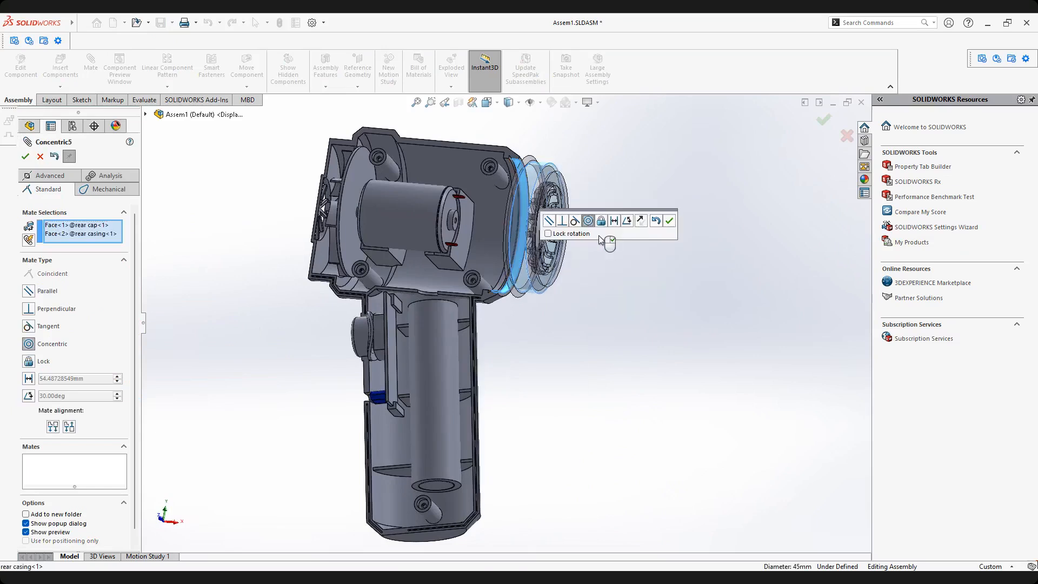
left_click(670, 221)
Add a coincident mate between the rear cap's flange face and the side wall of the rear casing's inner groove.
scroll(524, 194, "down", 10)
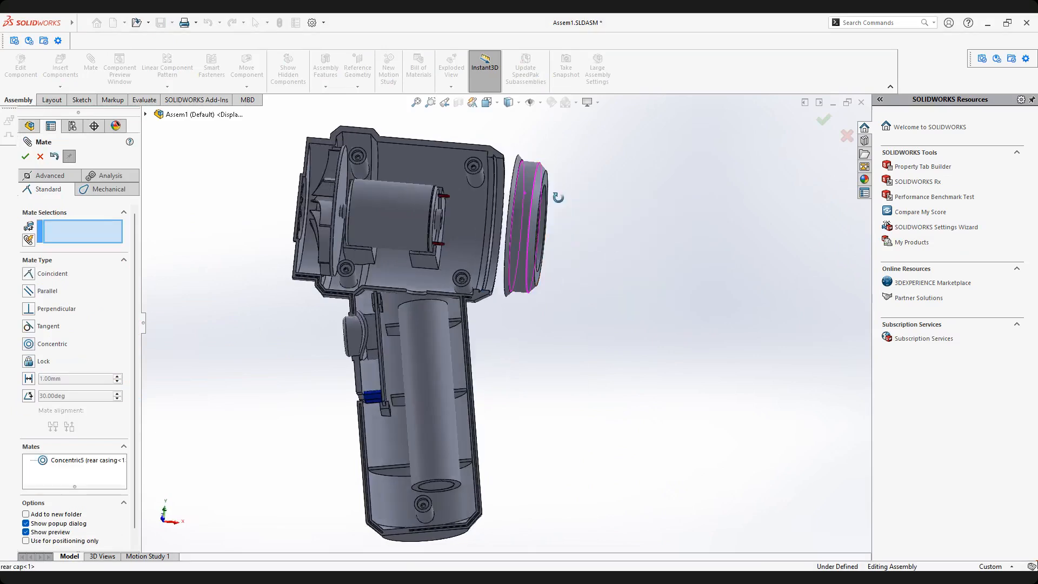
left_click(582, 235)
middle_click_drag(547, 236, 522, 232)
left_click(474, 235)
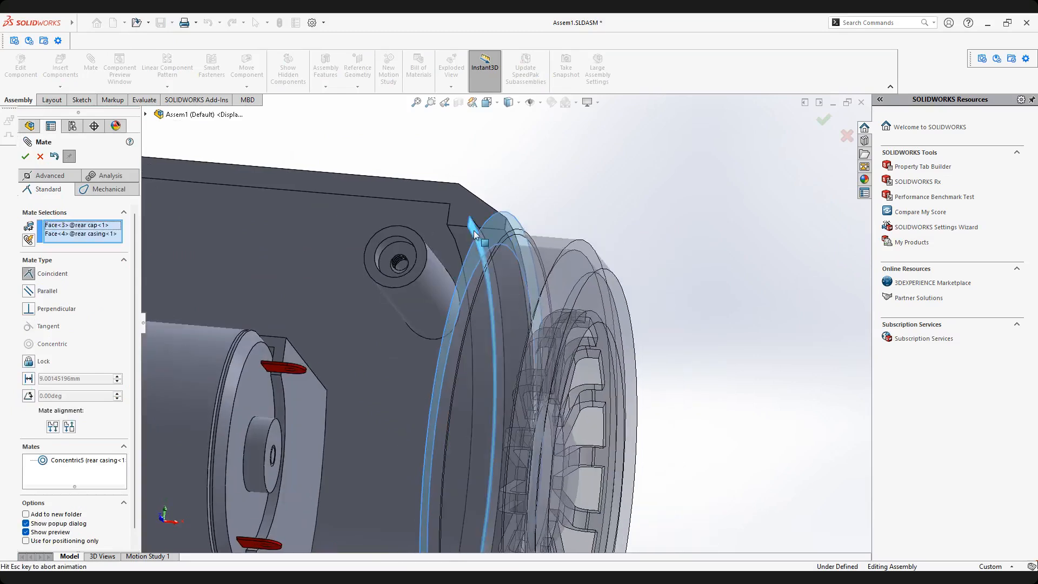
left_click(584, 220)
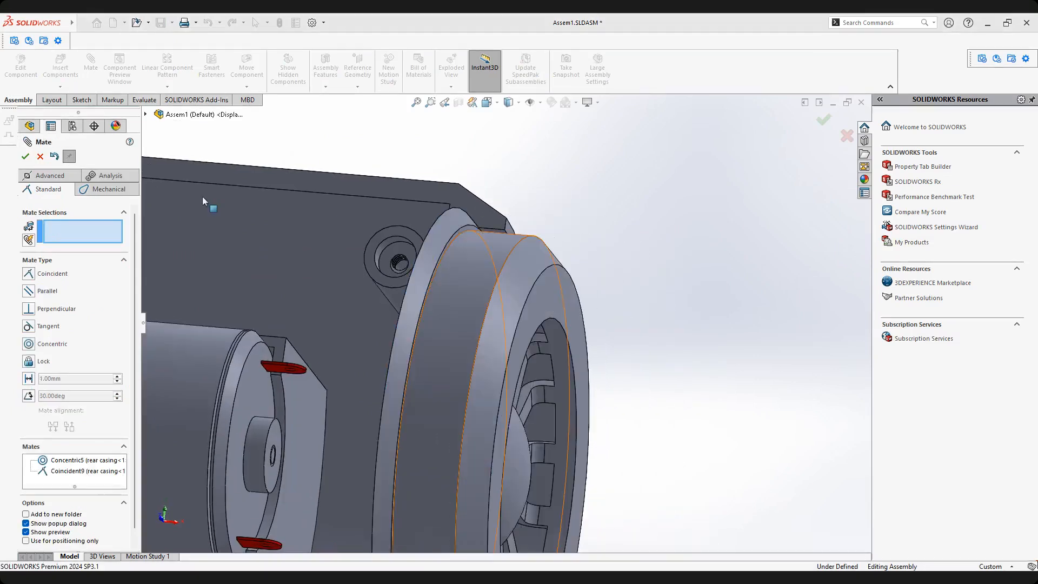
Examine the rear cap's seating in the casing's back opening from several angles and finish mating.
scroll(457, 341, "up", 8)
middle_click_drag(446, 340, 485, 318)
left_click_drag(453, 365, 493, 355)
scroll(513, 355, "up", 2)
middle_click_drag(514, 356, 481, 314)
scroll(500, 306, "up", 1)
scroll(443, 366, "down", 1)
left_click(25, 156)
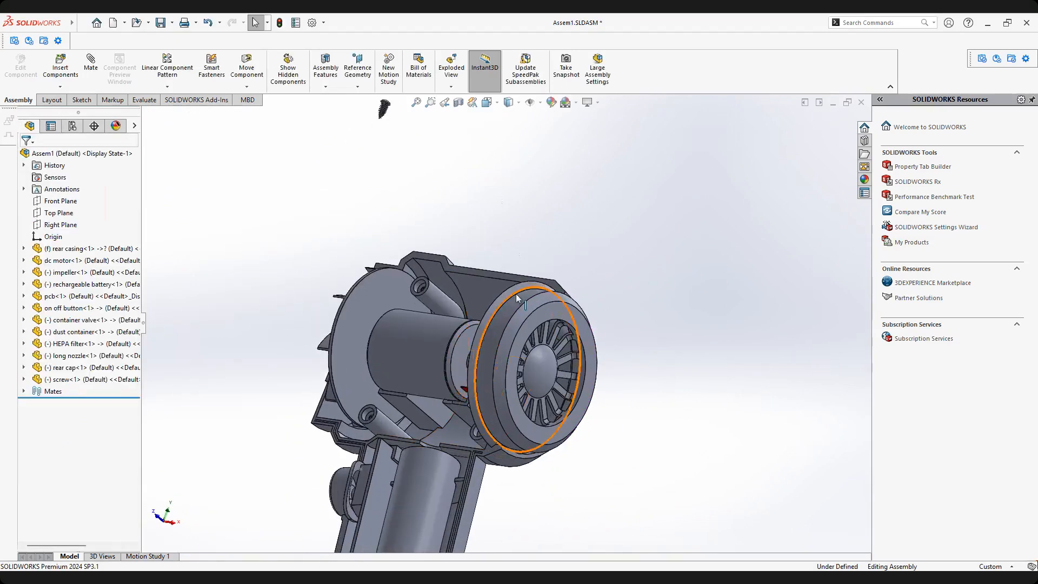
Save the assembly with the rear cap mated in place.
scroll(494, 319, "up", 3)
middle_click_drag(494, 319, 469, 361)
scroll(420, 381, "down", 3)
scroll(480, 359, "down", 1)
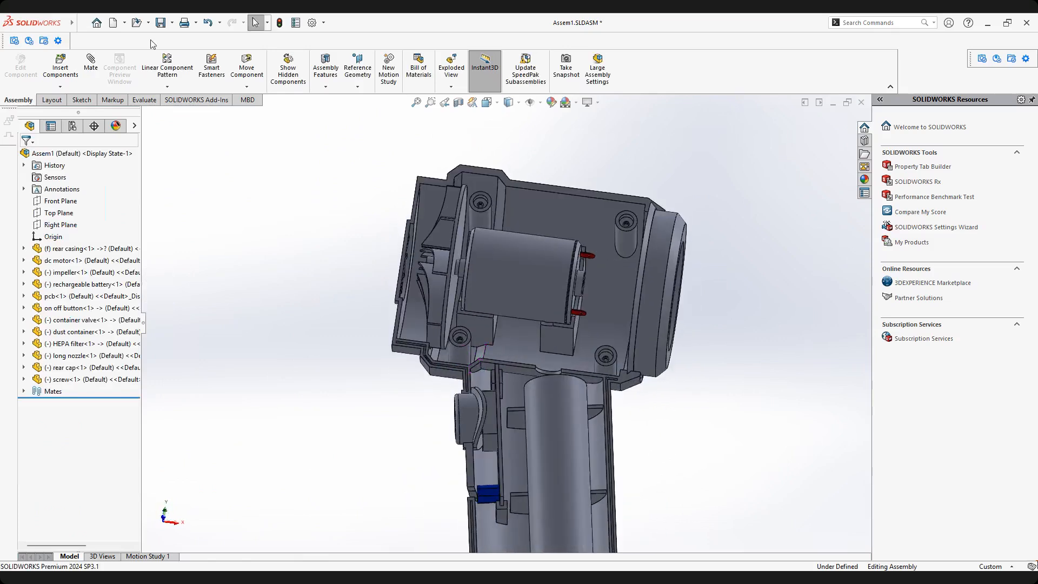
key("ctrl+s")
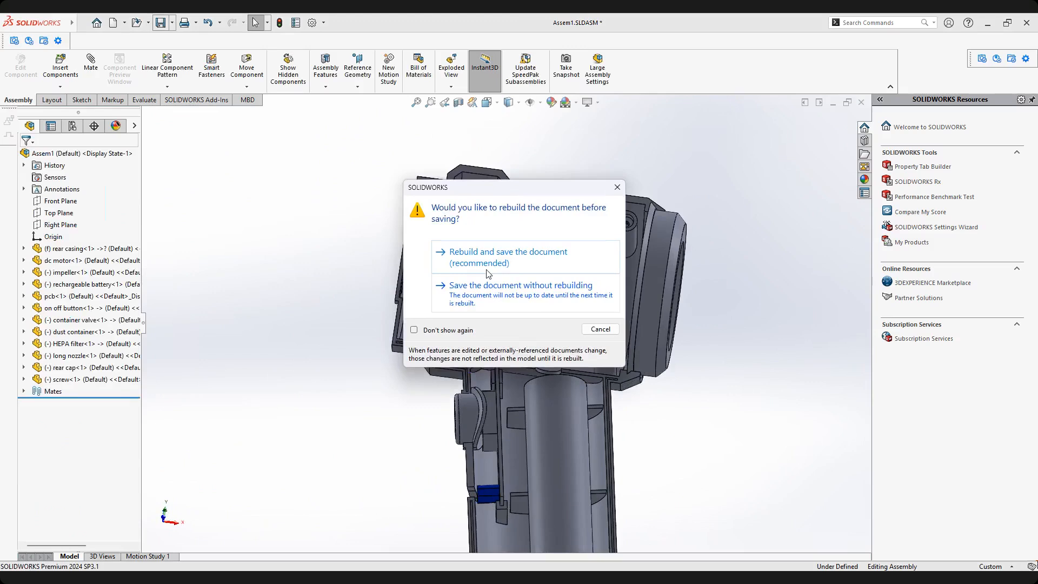
left_click(486, 270)
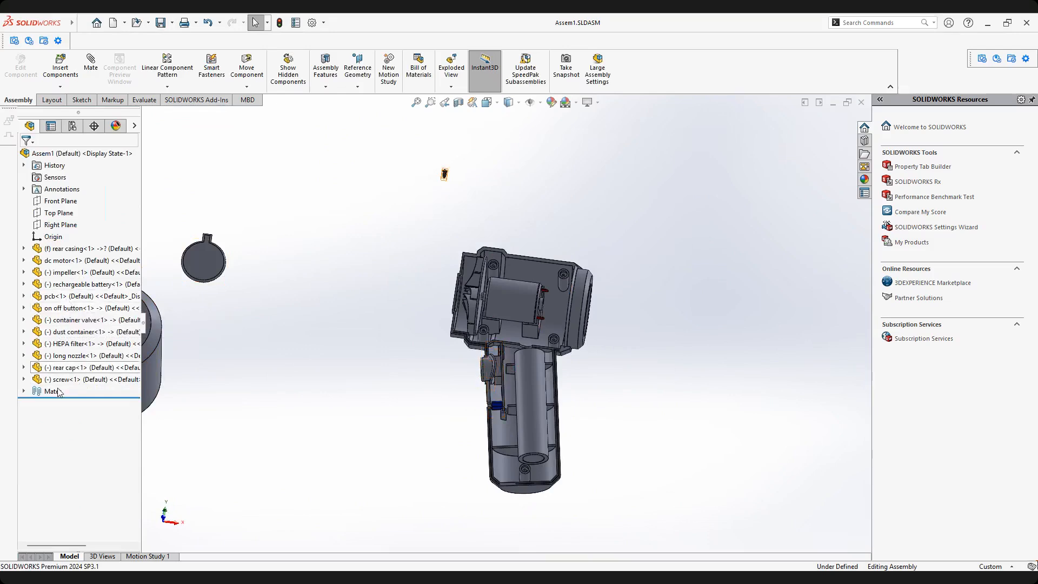
Reorder the rear cap directly below the on/off button in the component tree and save the assembly again.
left_click(62, 368)
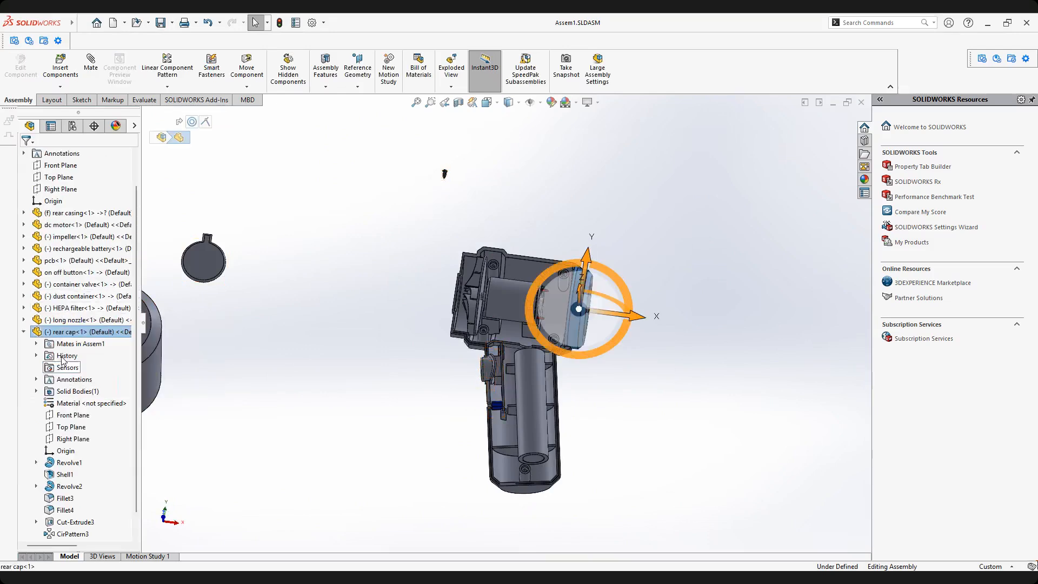
left_click(25, 332)
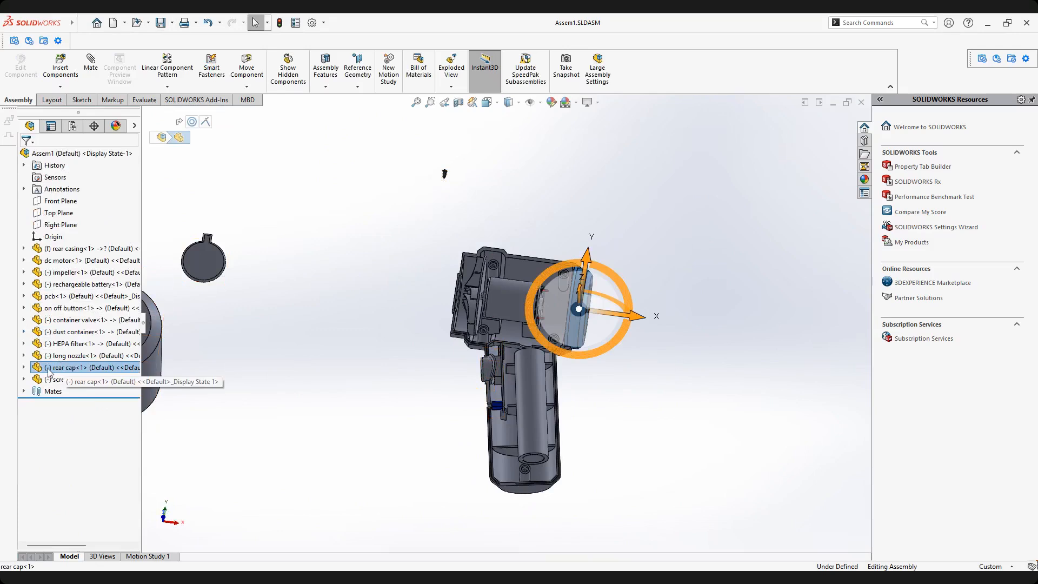
left_click(62, 368)
left_click_drag(62, 368, 62, 321)
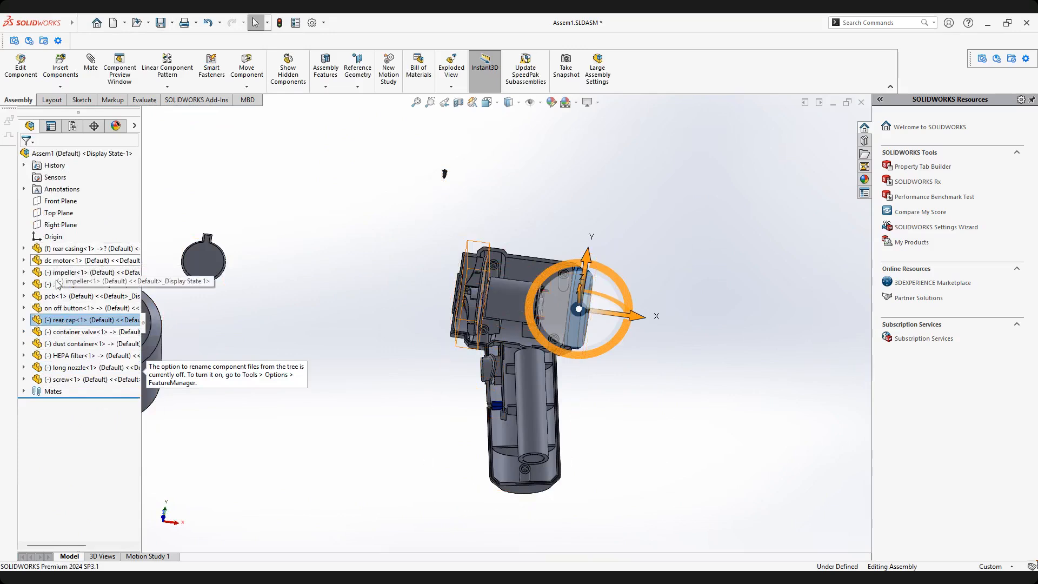
left_click(296, 322)
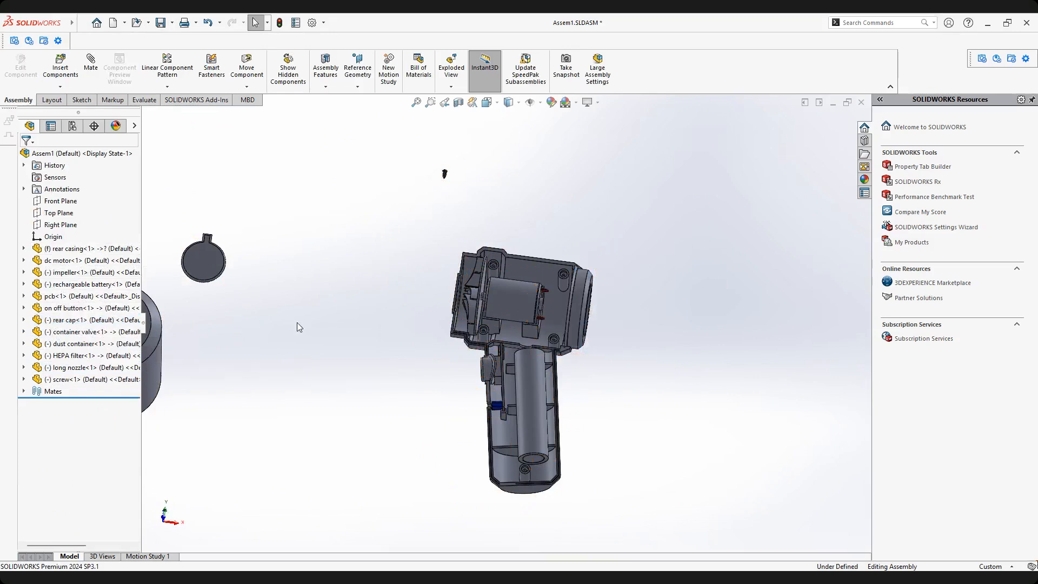
key("z")
key("z")
left_click(165, 25)
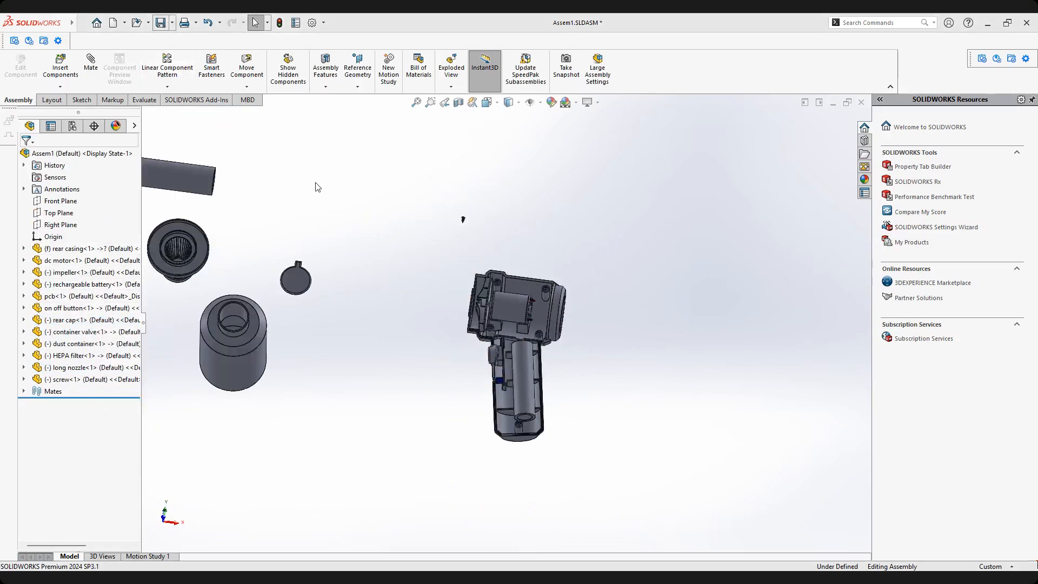
left_click(471, 258)
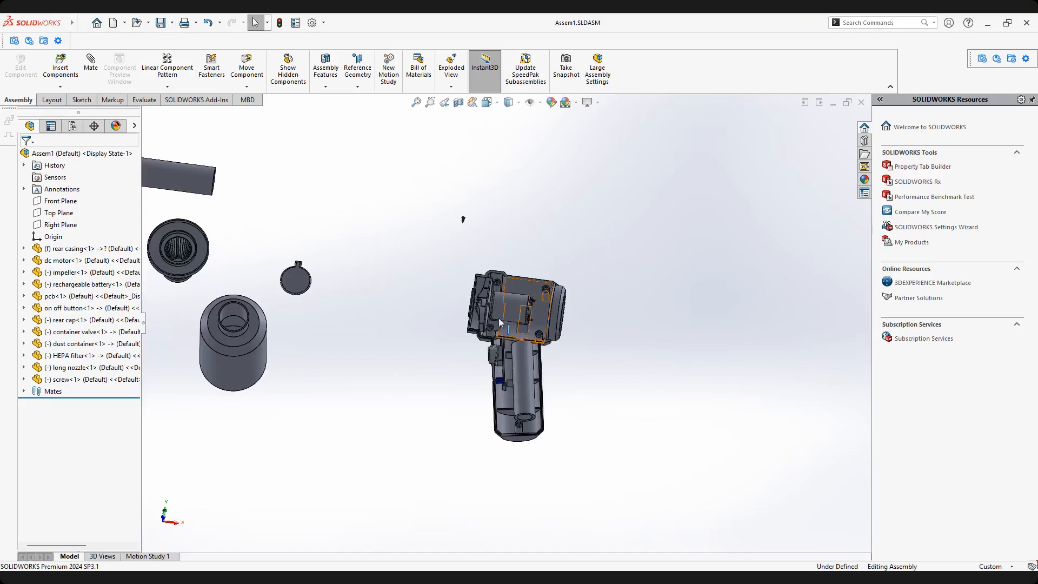
Examine the motor, battery, button and rear cap seated in the open rear casing from different distances and angles.
scroll(513, 324, "down", 3)
scroll(483, 369, "up", 1)
scroll(482, 362, "up", 5)
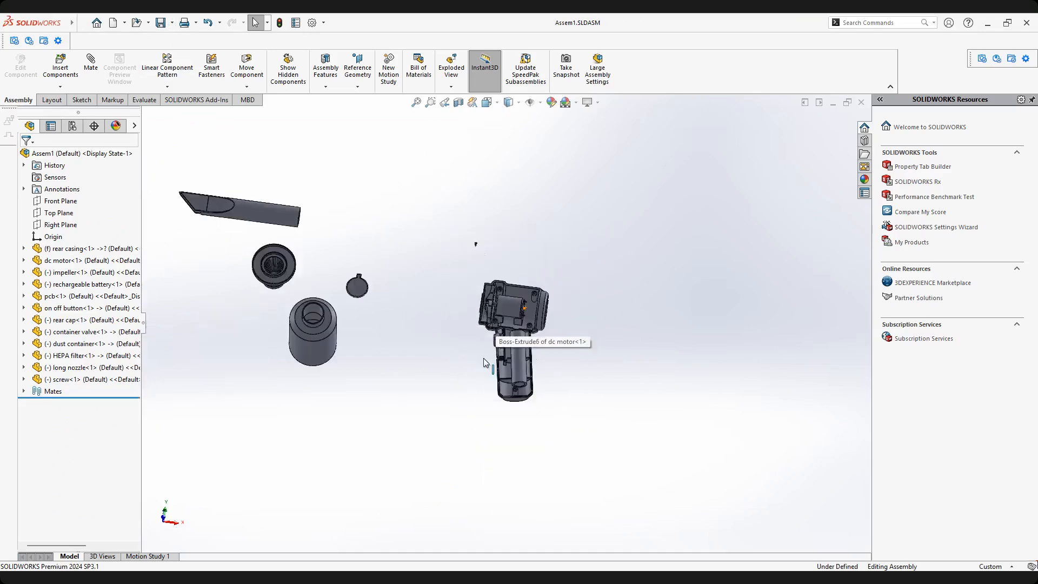
scroll(533, 330, "down", 4)
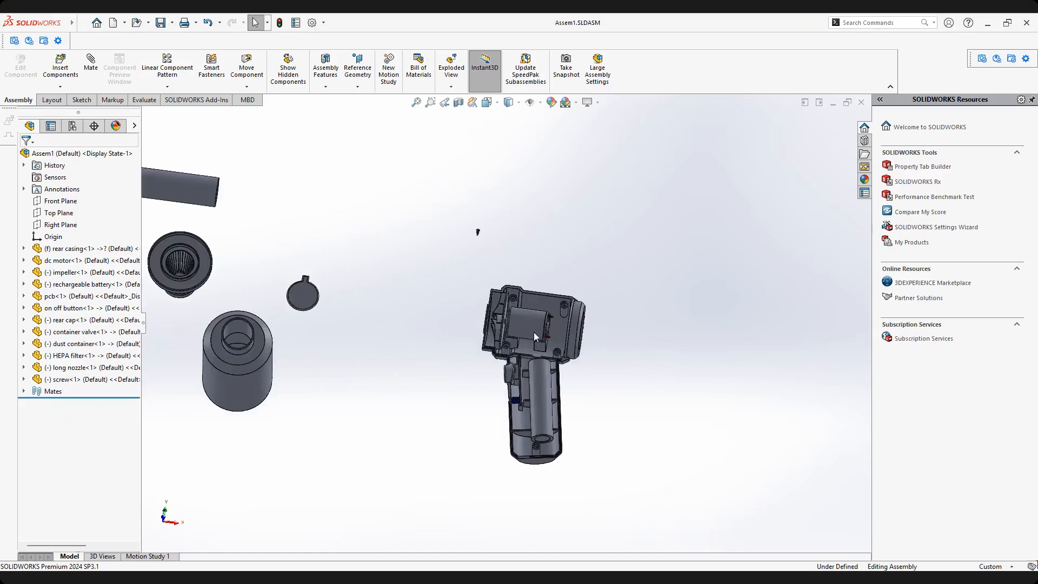
scroll(535, 346, "up", 2)
scroll(534, 345, "down", 2)
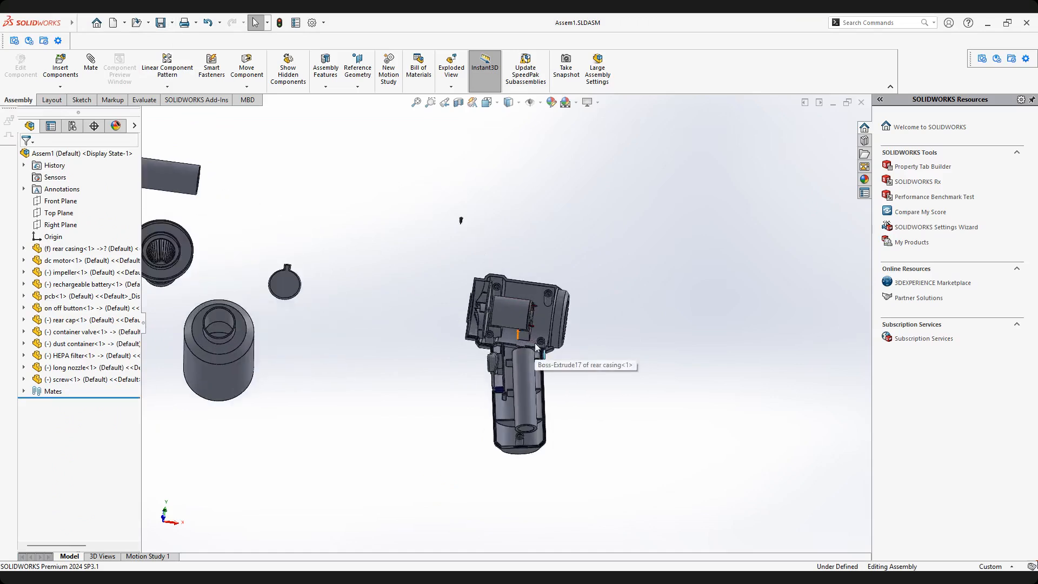
scroll(532, 346, "up", 2)
middle_click_drag(537, 341, 470, 343)
scroll(468, 357, "down", 2)
scroll(552, 341, "down", 2)
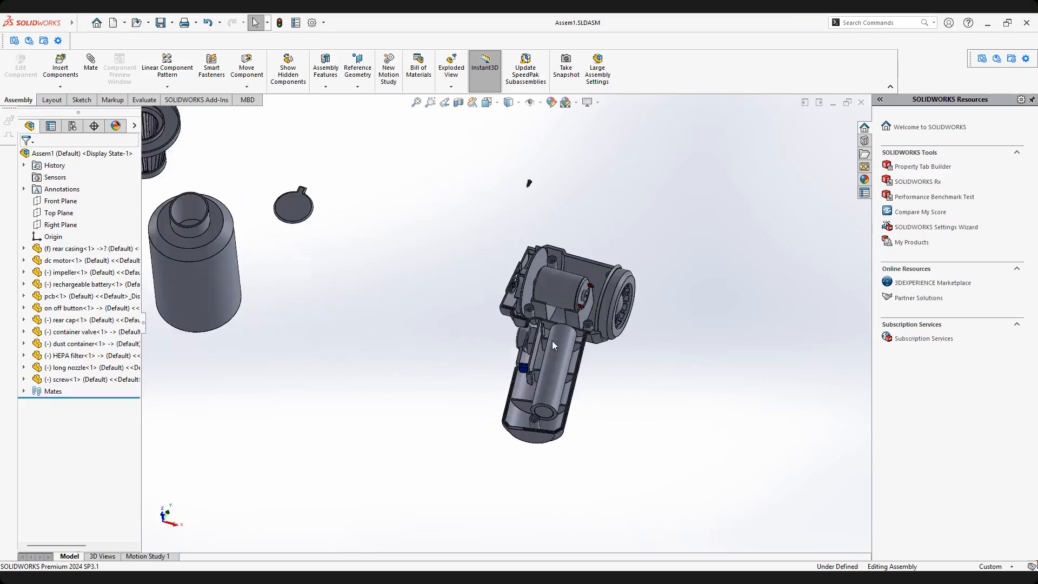
scroll(438, 331, "up", 2)
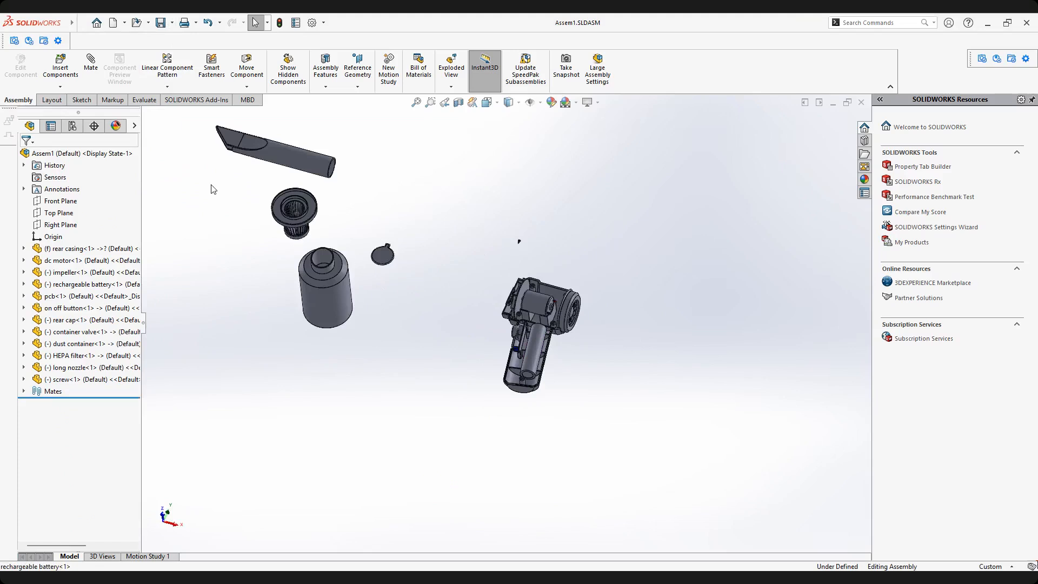
Insert front casing.SLDPRT into the assembly, placing it beside the open rear casing.
left_click(60, 72)
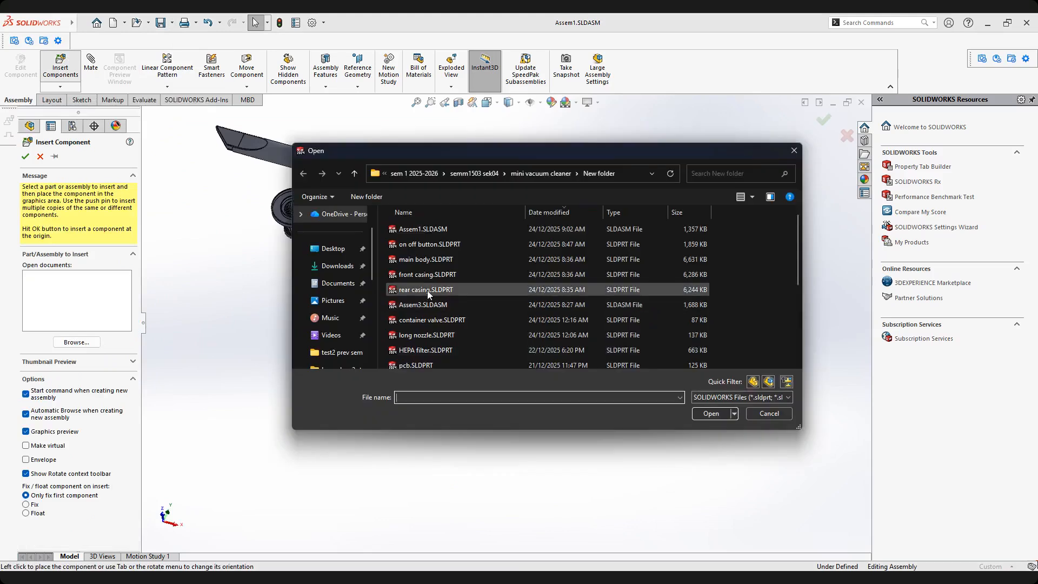
left_click(595, 274)
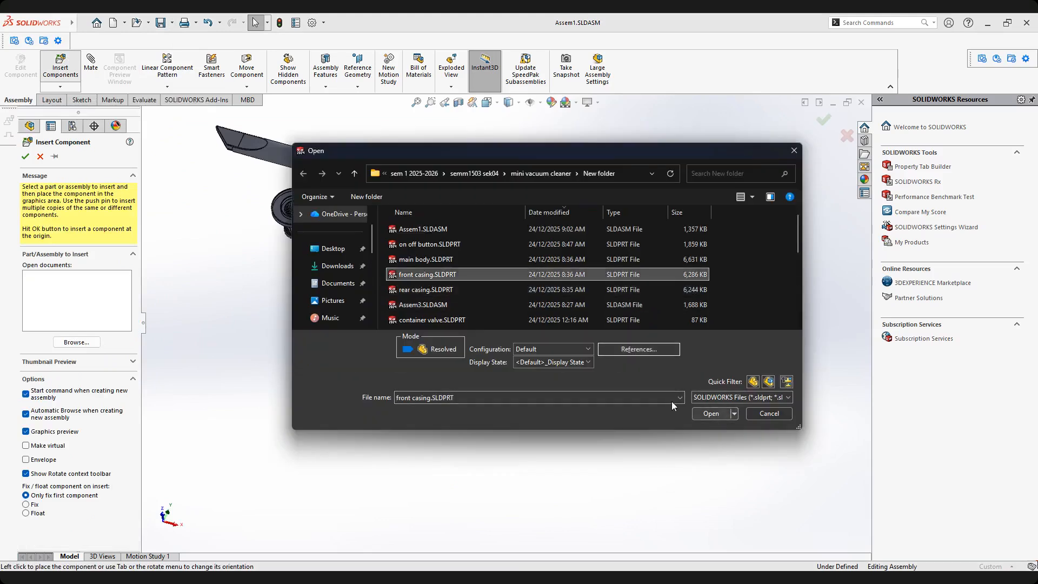
key("Return")
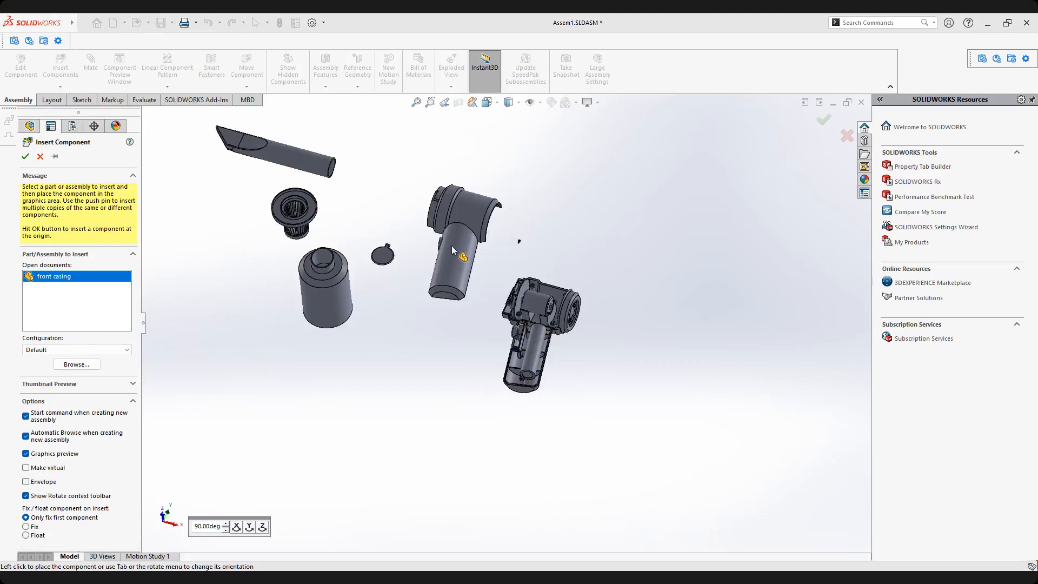
left_click(452, 246)
scroll(523, 298, "down", 2)
scroll(511, 318, "up", 3)
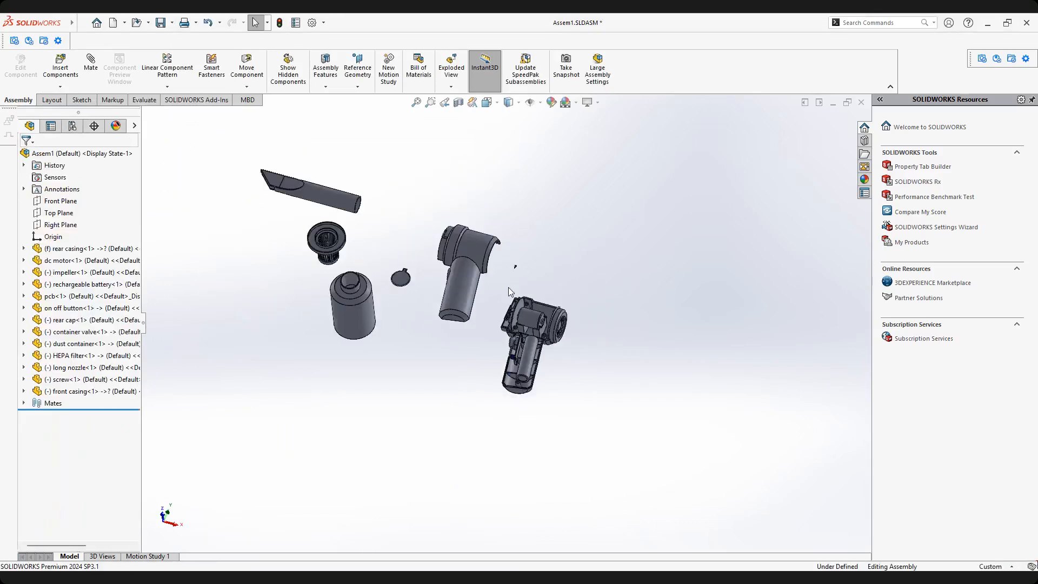
Examine the front casing's orientation relative to the open rear casing from several angles.
scroll(508, 297, "down", 2)
middle_click_drag(508, 303, 512, 305)
scroll(520, 339, "down", 2)
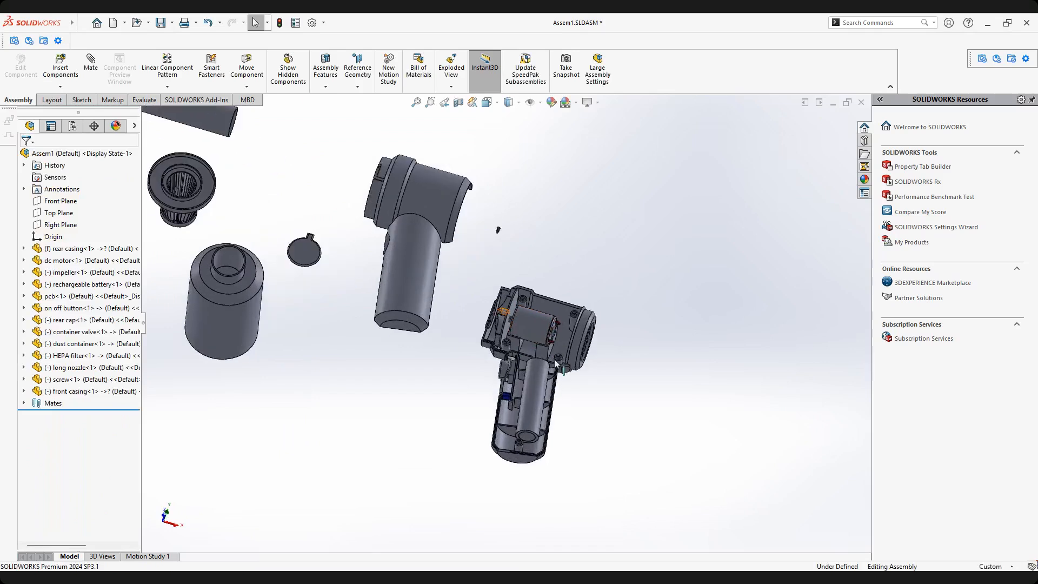
scroll(557, 363, "down", 1)
scroll(486, 338, "up", 3)
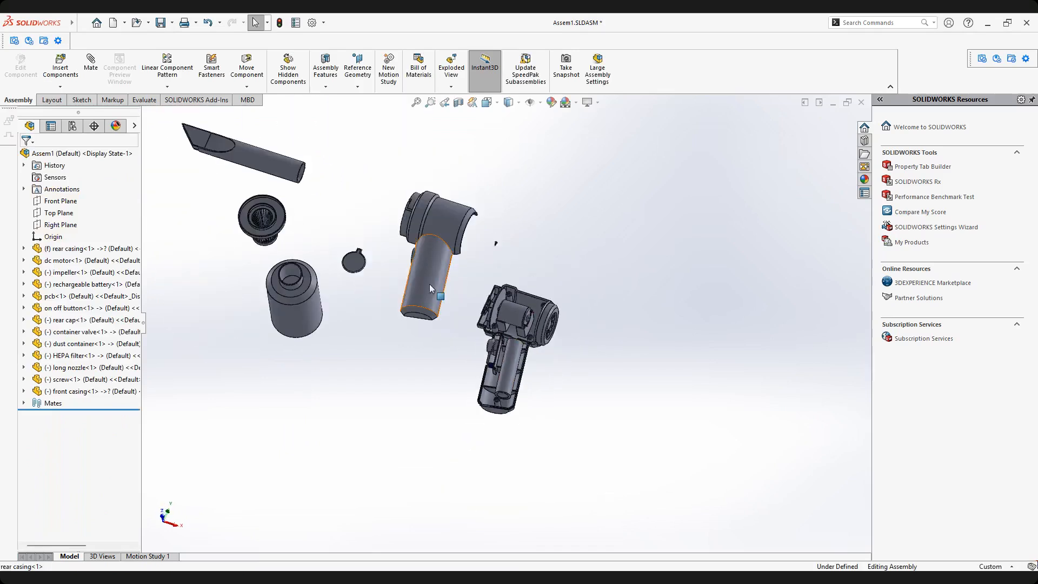
left_click(429, 286)
middle_click_drag(432, 327, 452, 304)
middle_click_drag(462, 244, 603, 255)
left_click(603, 255)
scroll(447, 282, "down", 1)
middle_click_drag(448, 293, 437, 314)
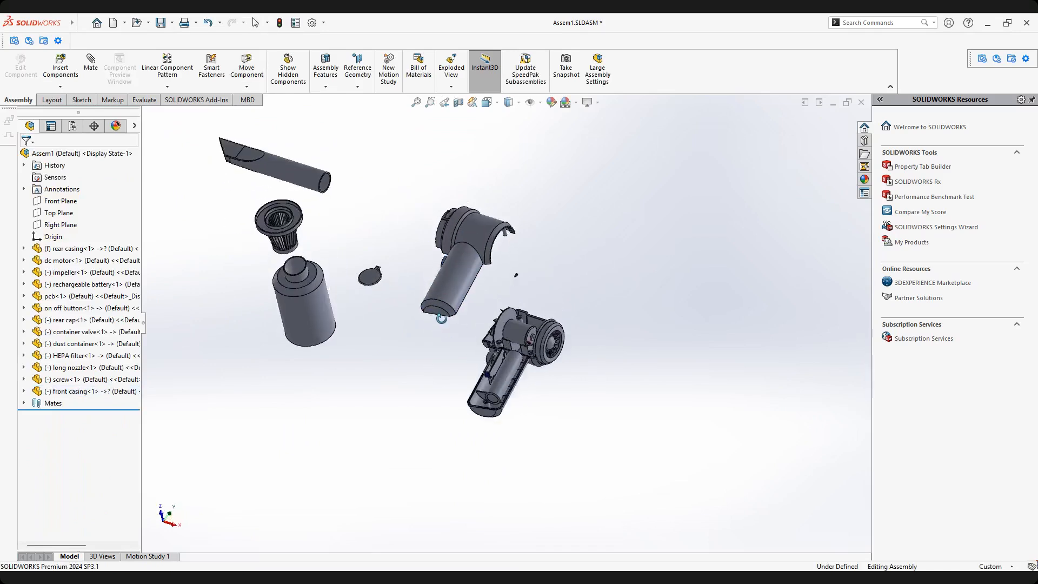
Add a coincident mate between the front casing's rim face and the matching rim face of the rear casing.
left_click(93, 66)
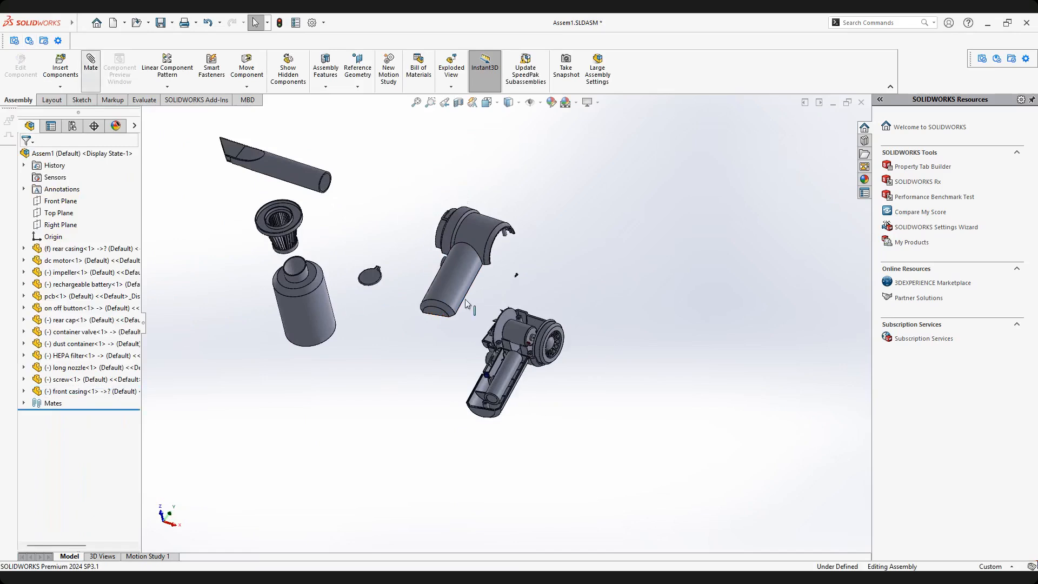
mouse_move(484, 301)
middle_mouse_down()
mouse_move(465, 290)
mouse_move(435, 294)
mouse_move(414, 345)
mouse_move(473, 320)
mouse_move(530, 274)
mouse_move(488, 302)
mouse_move(410, 272)
mouse_move(468, 238)
mouse_move(449, 230)
mouse_move(459, 277)
mouse_move(430, 222)
mouse_move(401, 287)
mouse_move(413, 268)
mouse_move(428, 308)
mouse_move(447, 294)
mouse_move(442, 244)
mouse_move(429, 261)
mouse_move(459, 220)
mouse_move(416, 294)
mouse_move(449, 245)
mouse_move(494, 290)
middle_mouse_up()
scroll(488, 301, "down", 2)
scroll(447, 271, "down", 2)
scroll(417, 294, "down", 3)
scroll(462, 245, "down", 3)
scroll(494, 292, "down", 3)
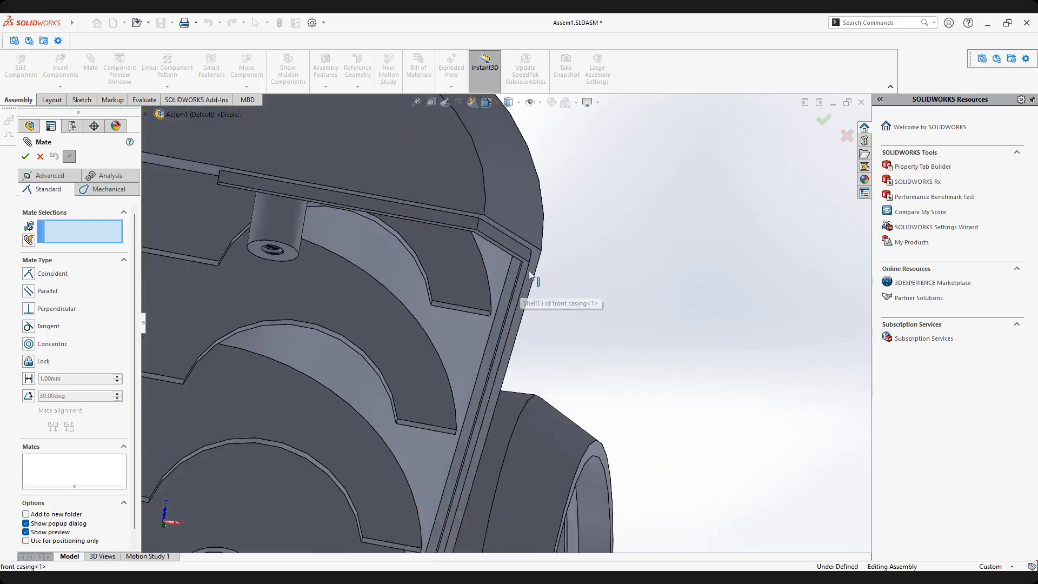
left_click(533, 267)
scroll(565, 317, "up", 7)
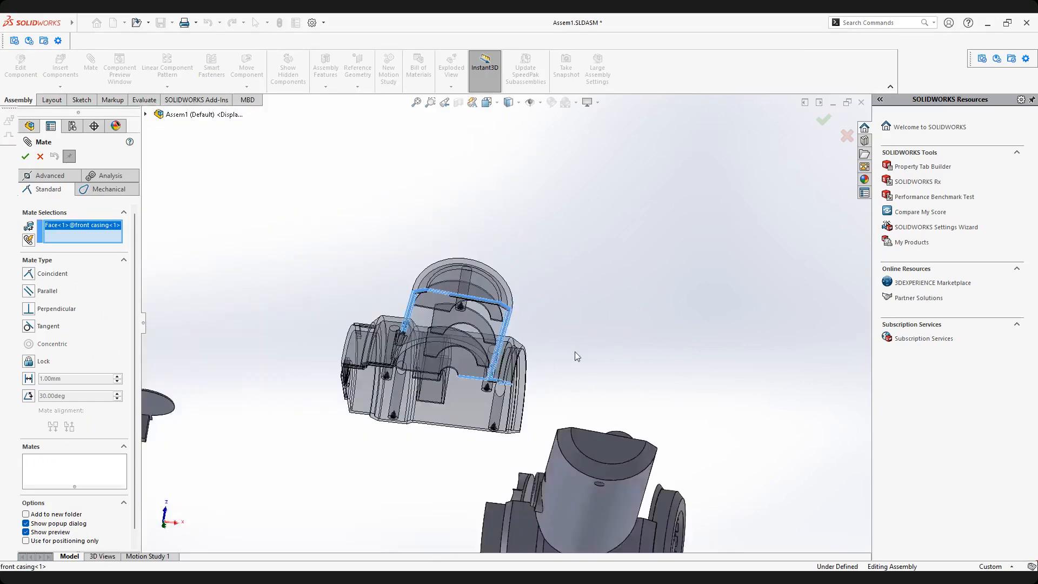
middle_click_drag(574, 352, 546, 454)
scroll(510, 415, "up", 4)
middle_click_drag(510, 415, 528, 388)
scroll(500, 473, "down", 5)
scroll(530, 388, "down", 2)
scroll(543, 390, "down", 2)
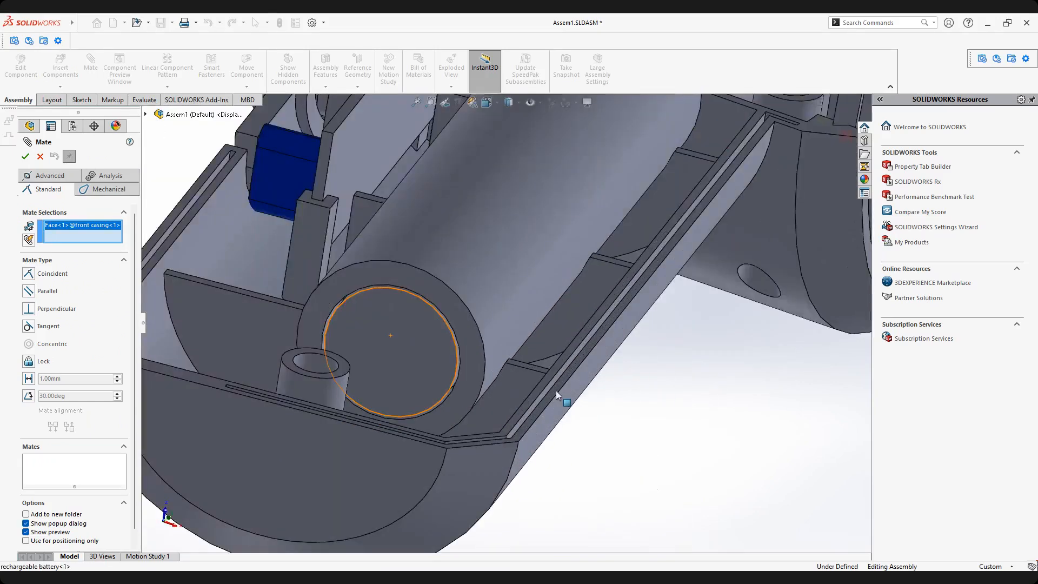
left_click(573, 385)
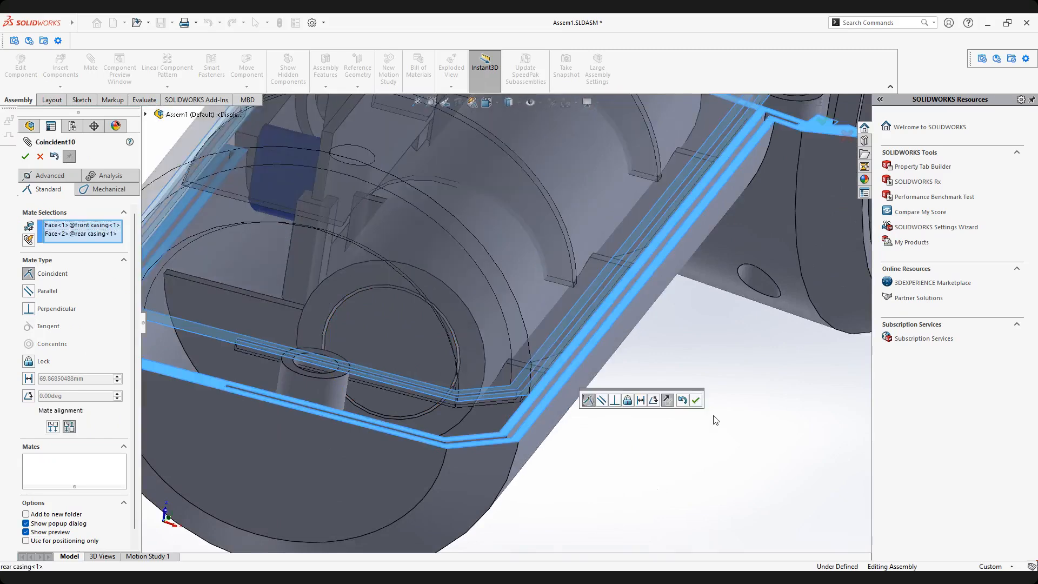
left_click(696, 400)
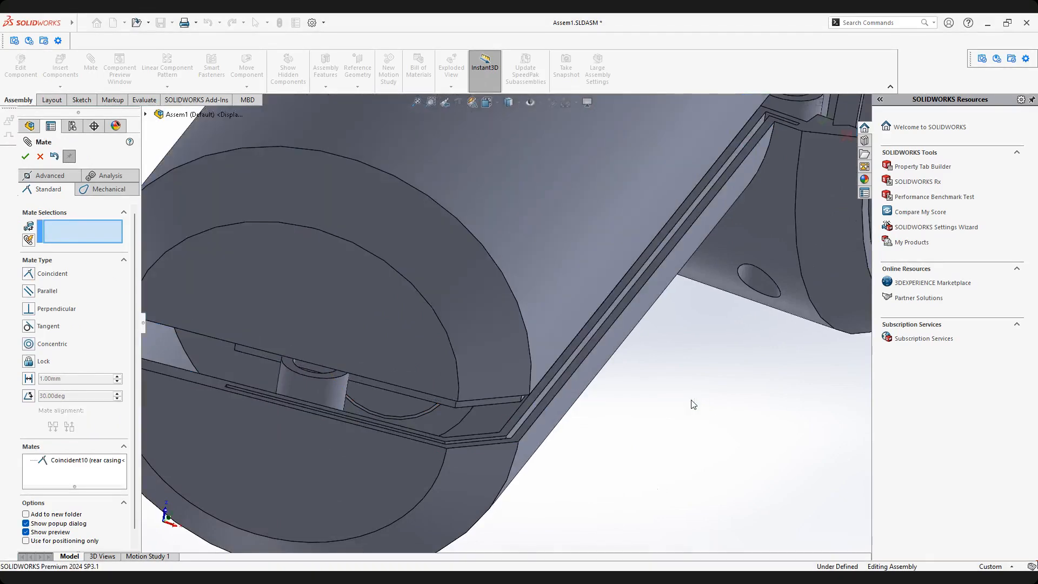
Add a coincident mate between the flat handle-end faces of the front casing and the rear casing.
scroll(522, 316, "up", 3)
middle_click_drag(522, 317, 486, 329)
left_click_drag(508, 250, 481, 232)
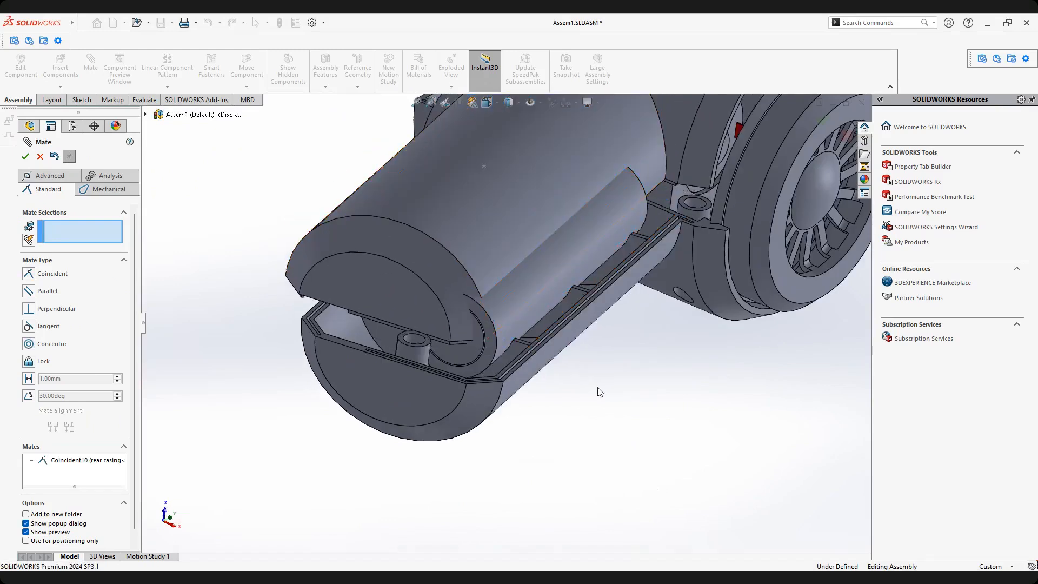
middle_click_drag(582, 387, 541, 393)
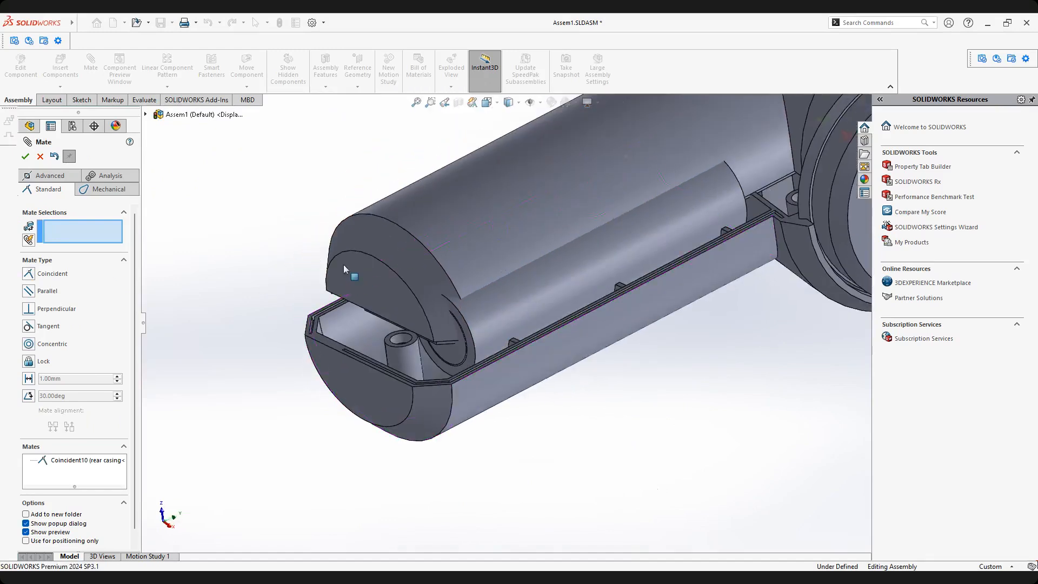
left_click(340, 326)
left_click(345, 385)
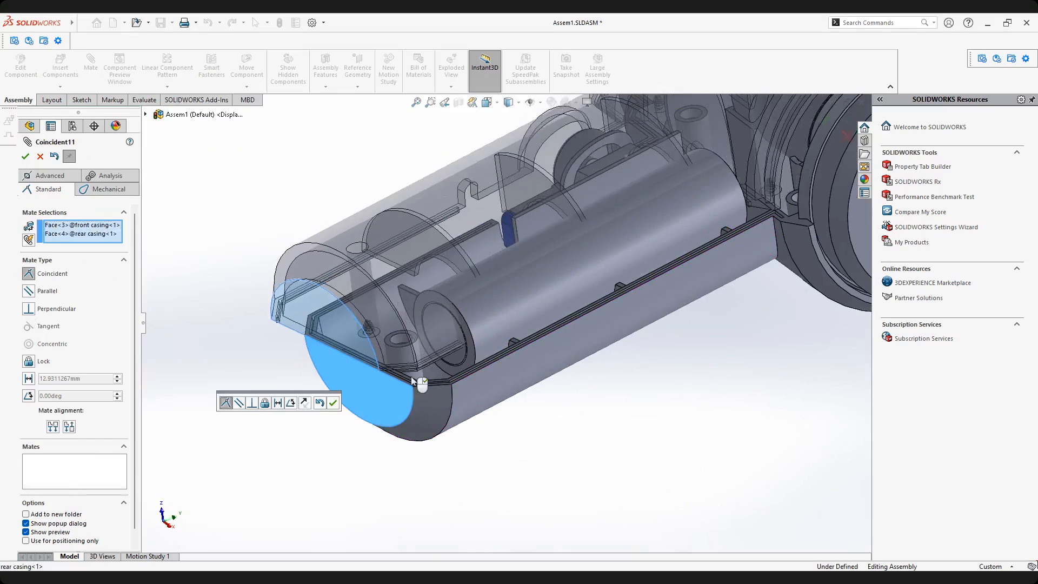
left_click(333, 404)
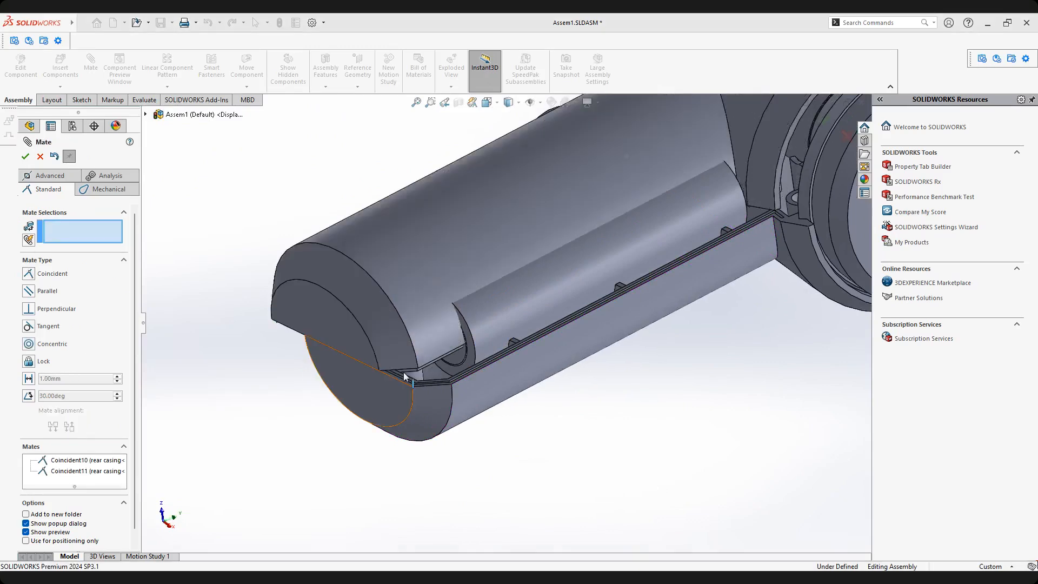
Add a coincident mate between the front and rear casings' flat end faces around the impeller opening.
scroll(482, 274, "up", 5)
left_click_drag(493, 262, 431, 210)
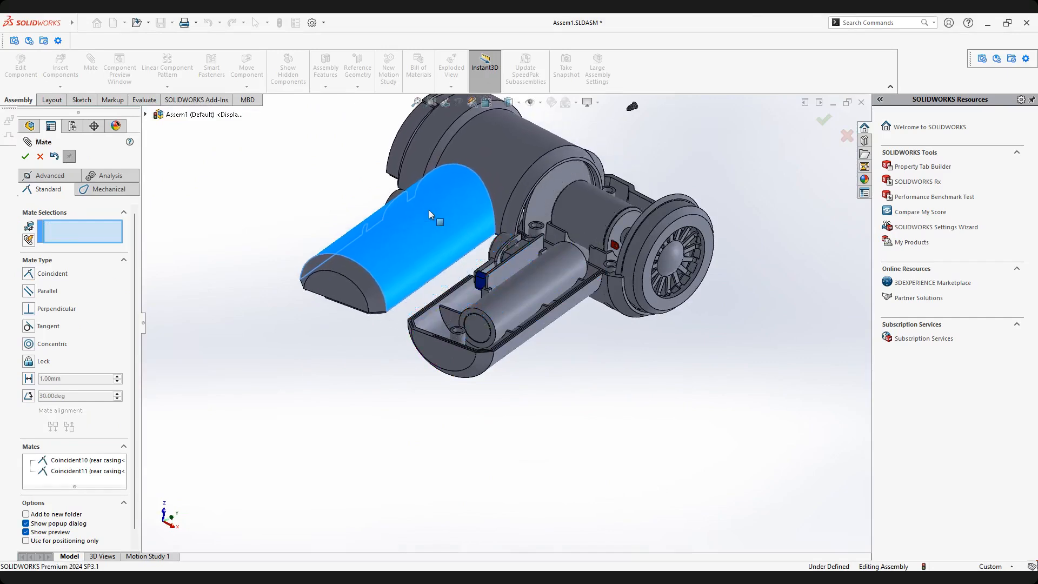
middle_click_drag(474, 219, 495, 243)
left_click_drag(533, 235, 668, 265)
scroll(526, 279, "down", 2)
middle_click_drag(526, 281, 561, 216)
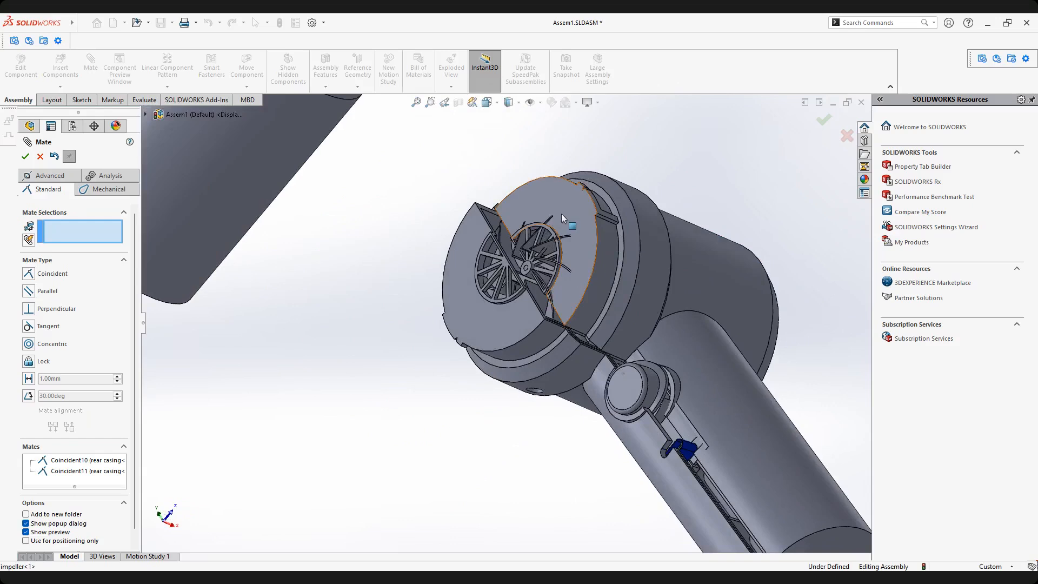
left_click(561, 211)
left_click(455, 263)
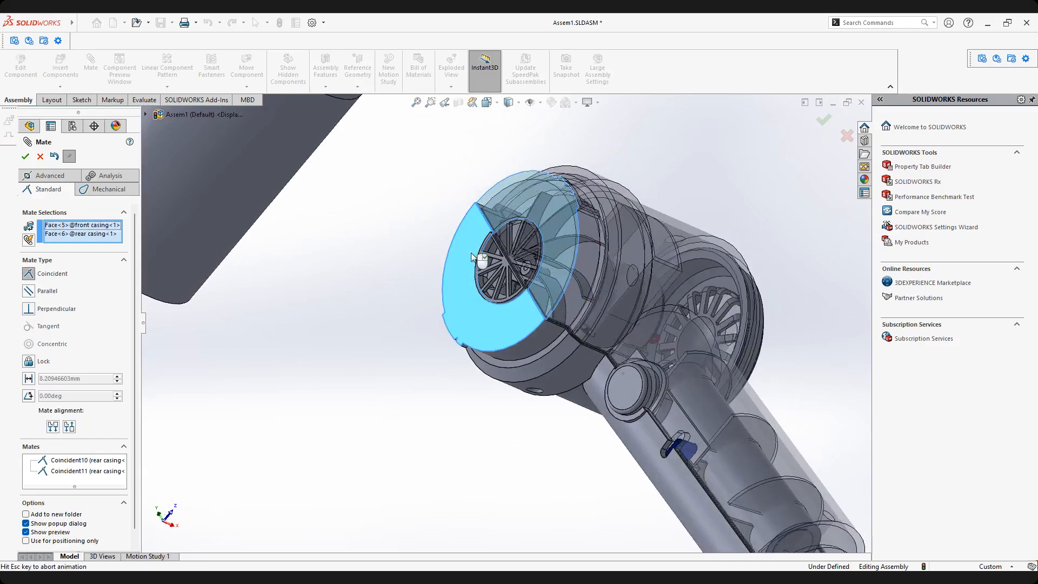
right_click(547, 271)
Finish mating and save the assembly with the front casing mated in place.
scroll(472, 310, "up", 2)
middle_click_drag(472, 310, 416, 309)
left_click(25, 156)
scroll(491, 325, "up", 3)
middle_click_drag(509, 313, 476, 304)
scroll(497, 354, "down", 2)
scroll(539, 323, "up", 3)
scroll(498, 322, "up", 3)
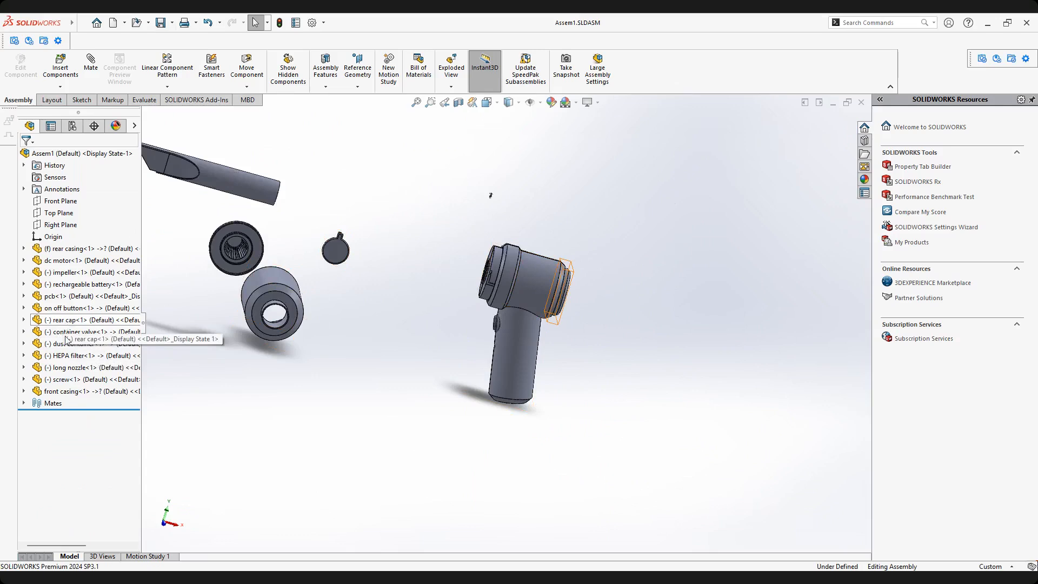
Reorder the front casing directly below the rear cap in the component tree, then rebuild and save the assembly.
left_click(54, 396)
left_click_drag(53, 372, 60, 333)
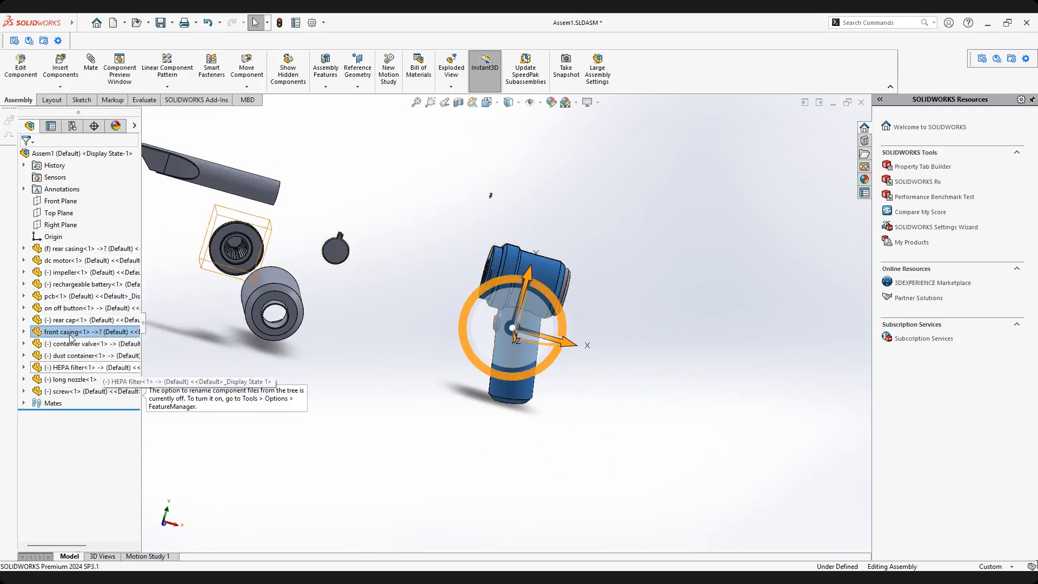
middle_click_drag(496, 404, 460, 403)
left_click(478, 273)
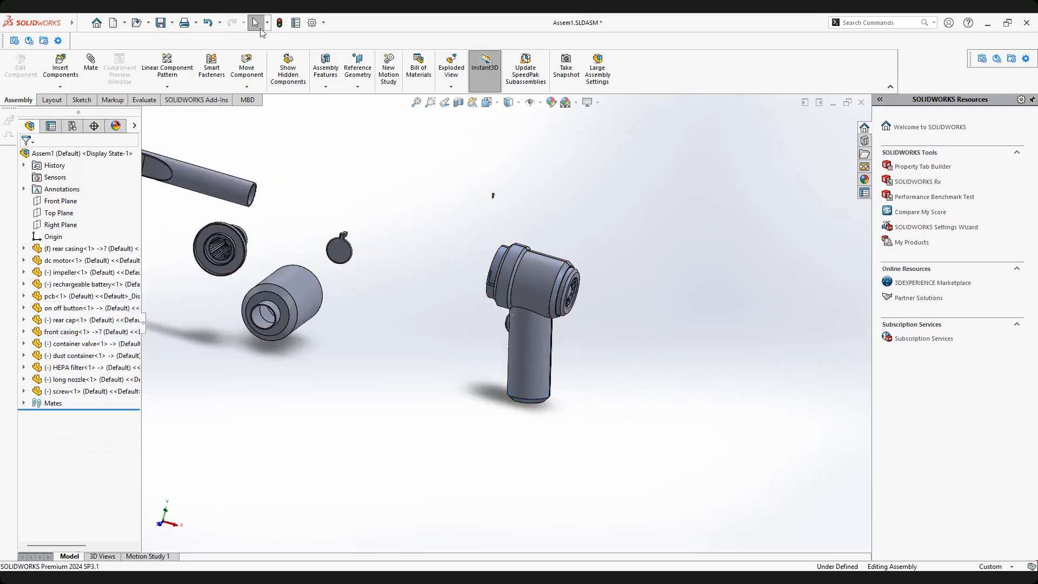
left_click(160, 22)
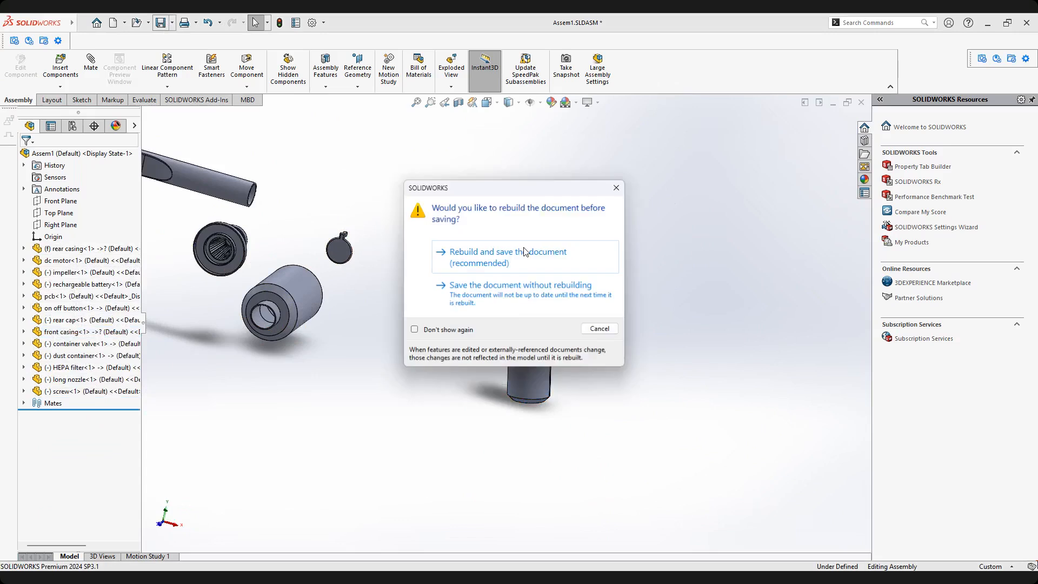
left_click(525, 251)
middle_click_drag(471, 277, 499, 300)
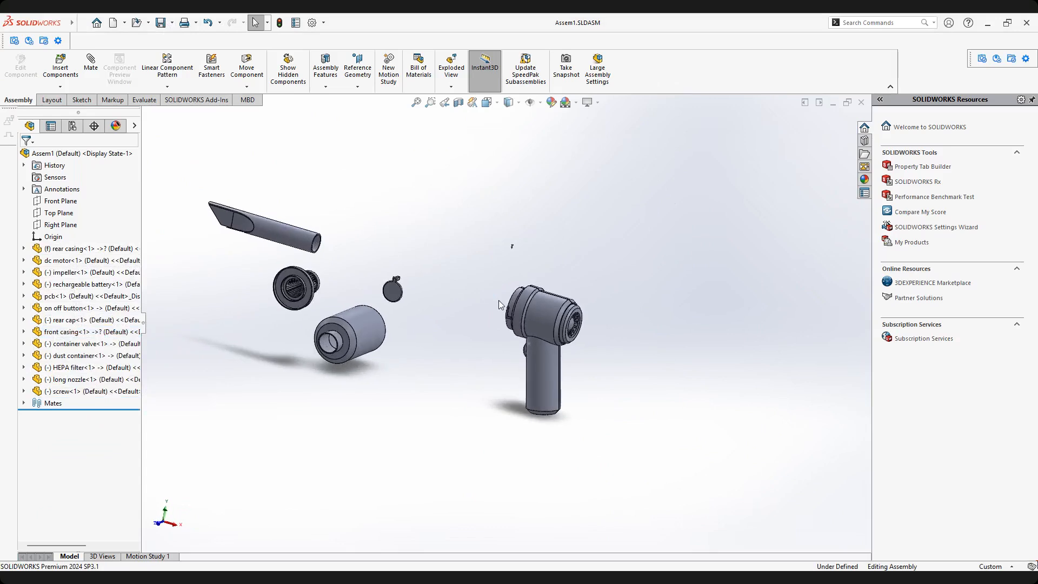
scroll(498, 300, "down", 4)
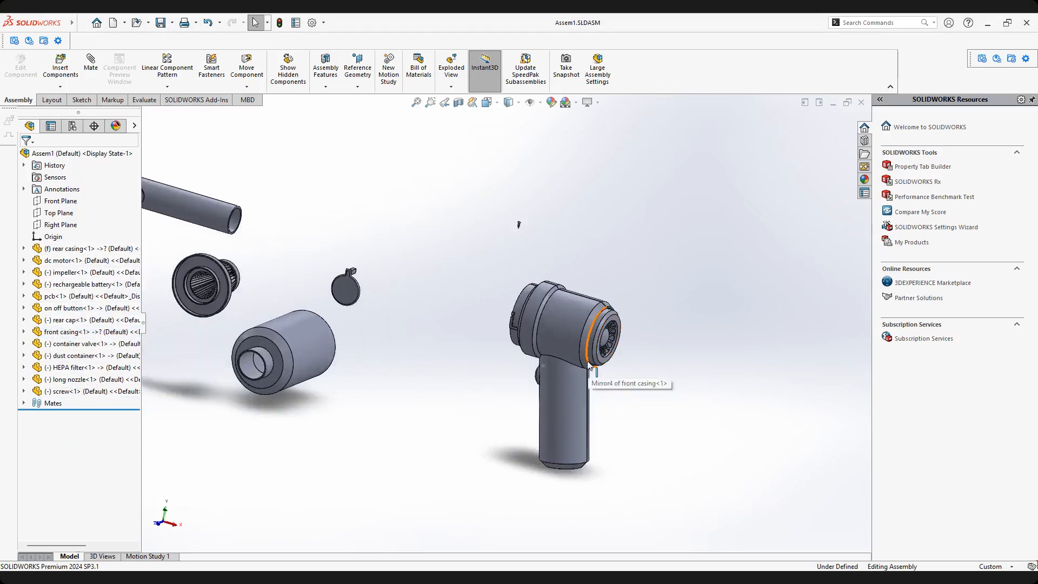
scroll(568, 384, "down", 4)
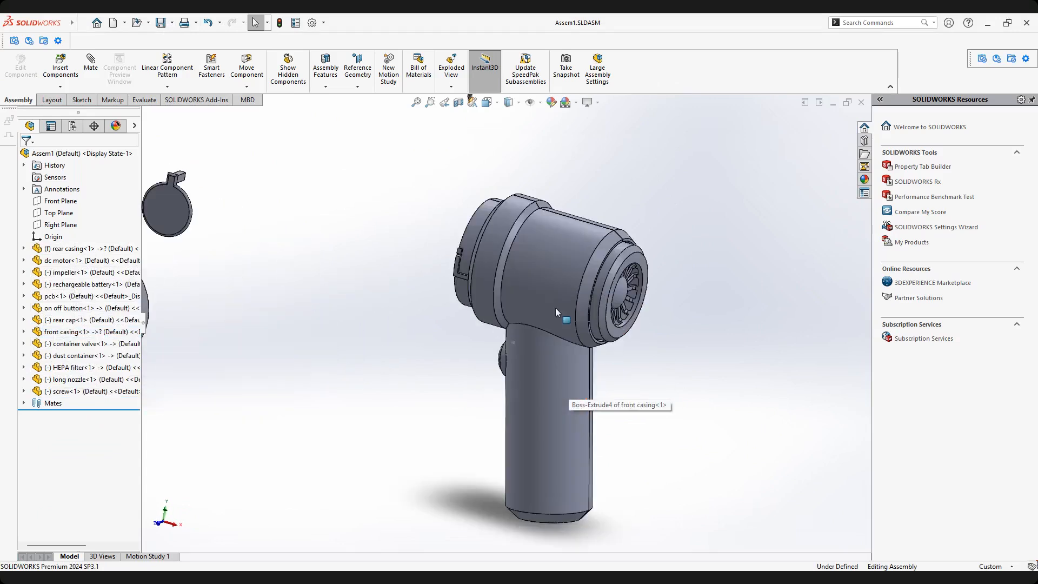
scroll(556, 308, "up", 2)
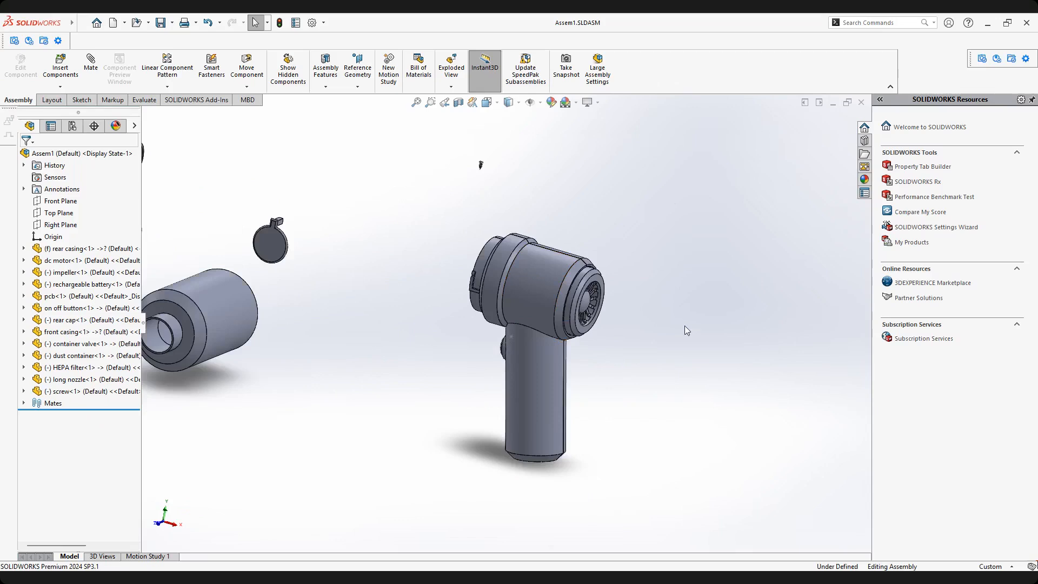
scroll(493, 389, "up", 2)
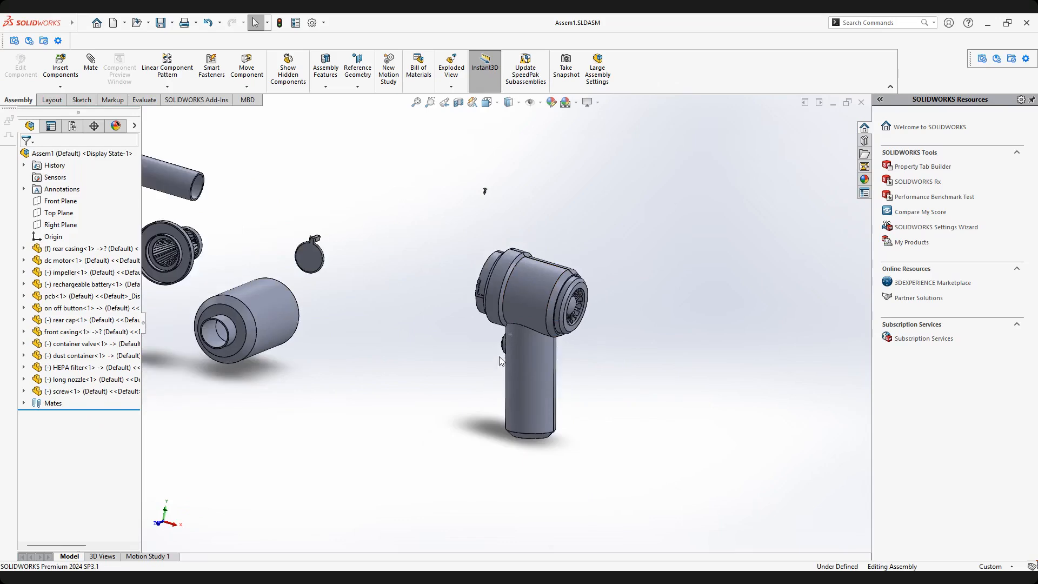
scroll(499, 361, "down", 2)
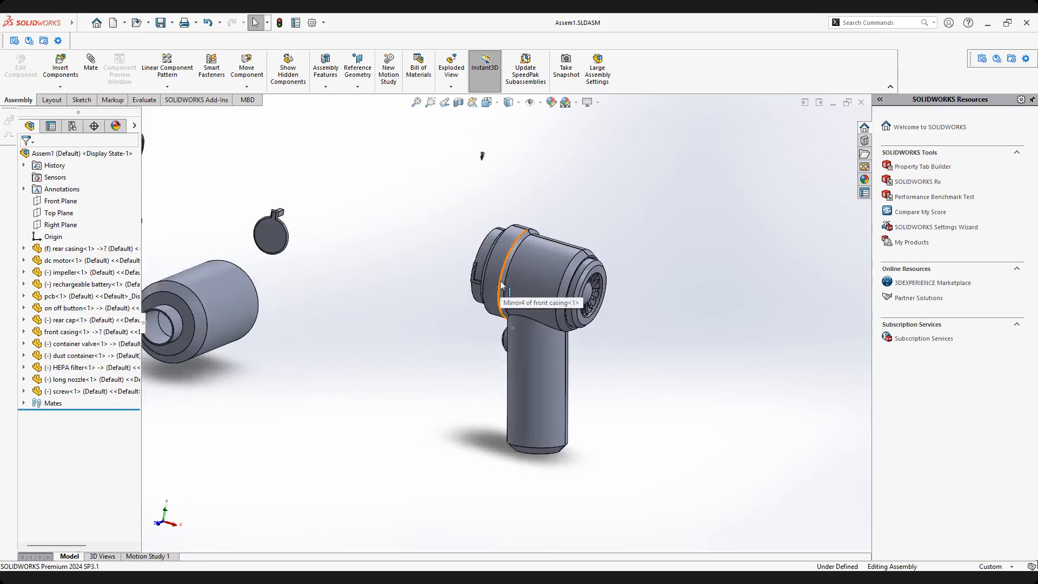
Move the loose screw away from the container valve and down near the casing's screw holes.
scroll(501, 285, "up", 3)
middle_click_drag(501, 284, 522, 211)
scroll(523, 269, "down", 3)
scroll(522, 212, "down", 3)
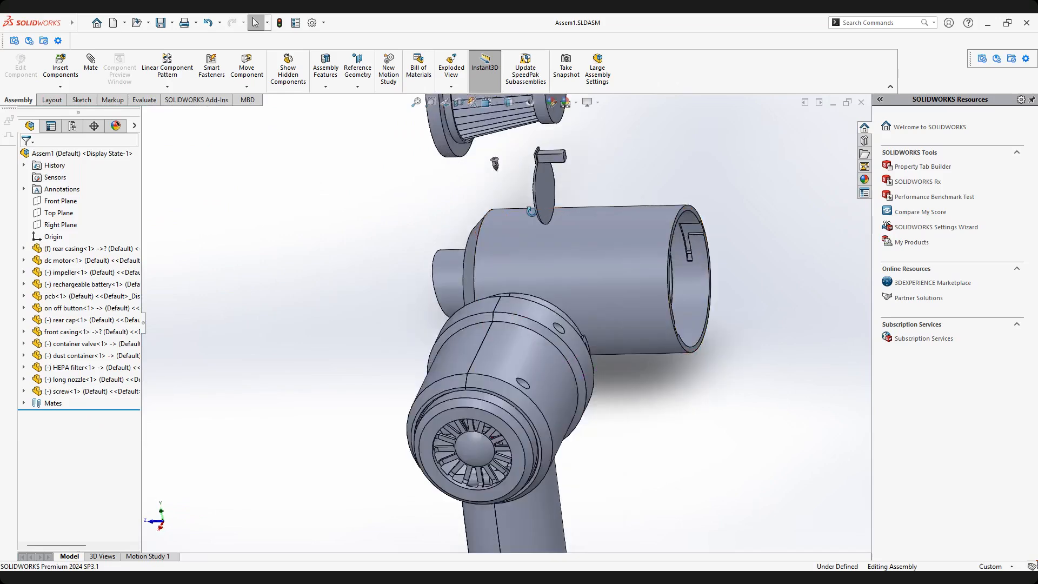
scroll(530, 200, "down", 4)
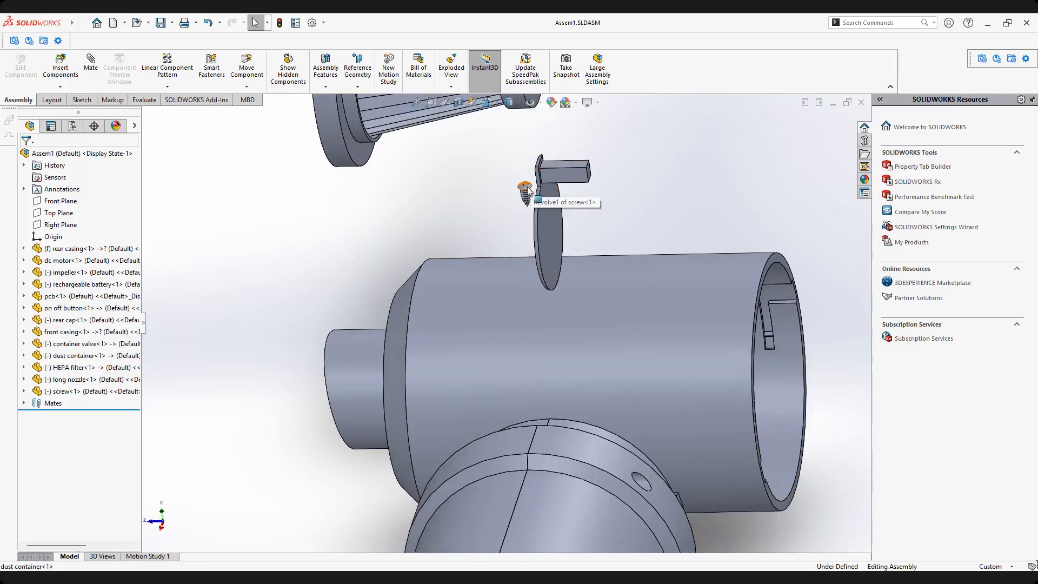
left_click_drag(529, 190, 755, 457)
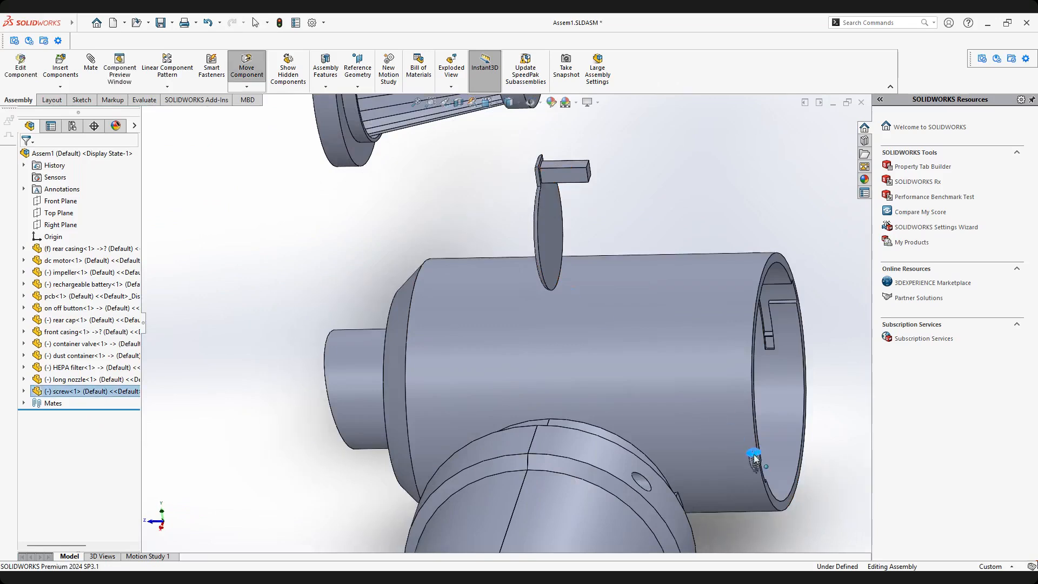
scroll(754, 458, "up", 4)
scroll(655, 426, "down", 2)
middle_click_drag(616, 371, 504, 321)
scroll(481, 295, "down", 1)
scroll(484, 315, "up", 2)
scroll(490, 361, "down", 1)
left_click(529, 370)
scroll(528, 368, "down", 2)
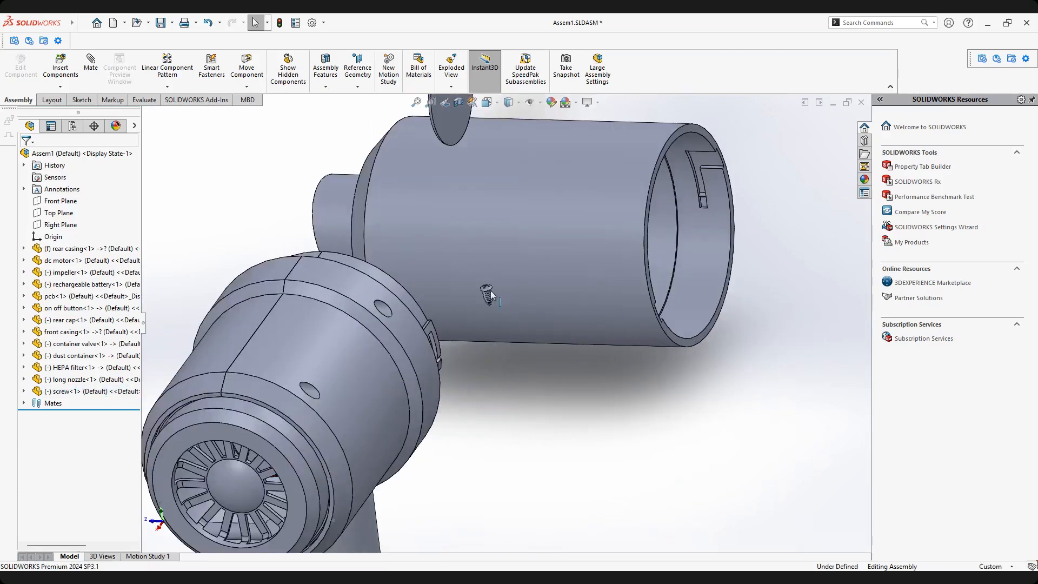
Create four copies of the screw, spaced apart in the open area beside the vacuum body.
scroll(481, 290, "down", 3)
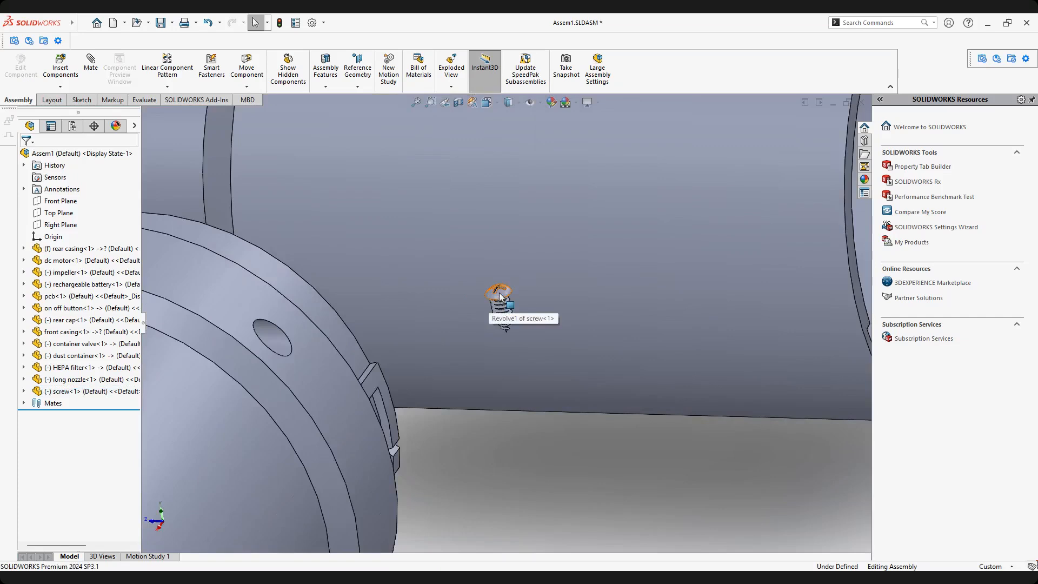
left_click_drag(499, 293, 598, 472, "ctrl")
scroll(586, 428, "up", 4)
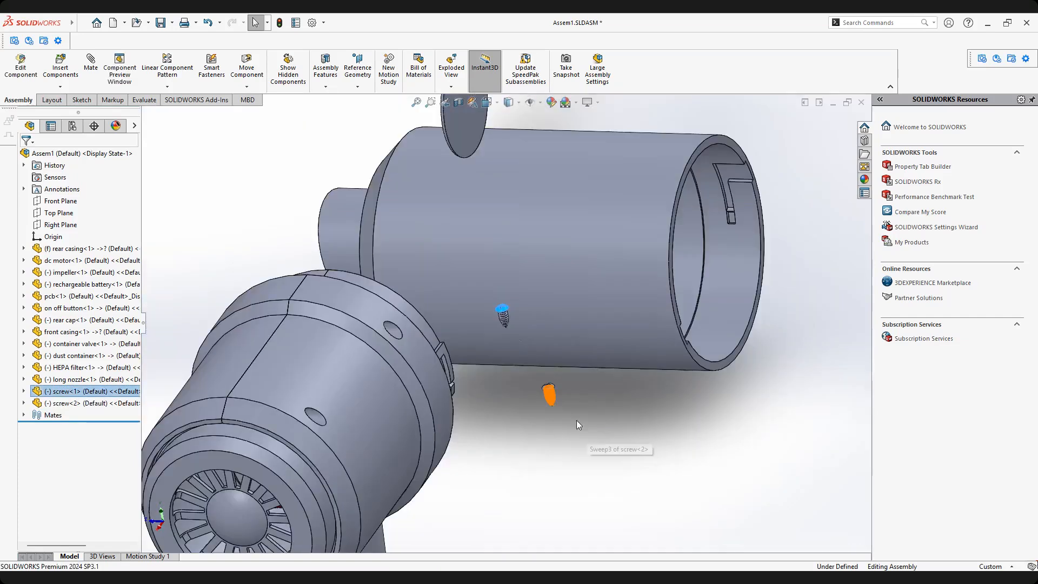
left_click(576, 420)
scroll(536, 374, "down", 4)
left_click_drag(532, 361, 577, 463, "ctrl")
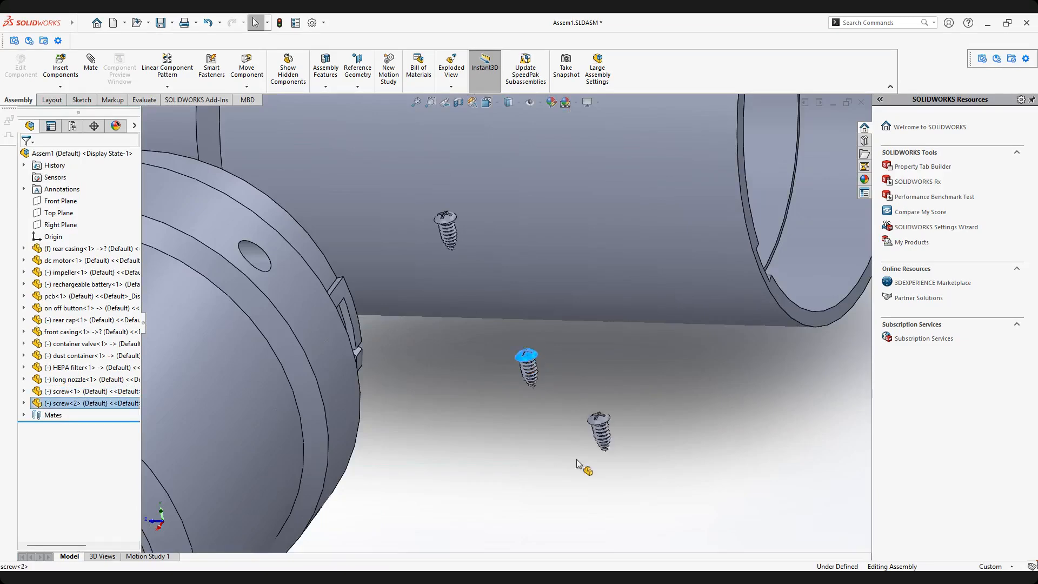
scroll(572, 445, "up", 3)
left_click(508, 413)
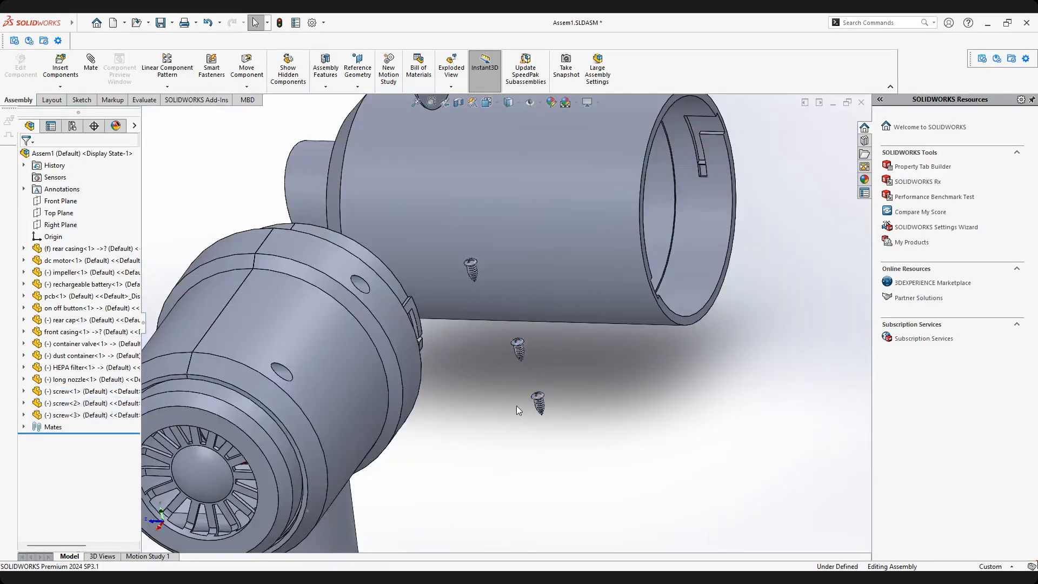
scroll(516, 406, "down", 2)
left_click_drag(547, 357, 475, 457, "ctrl")
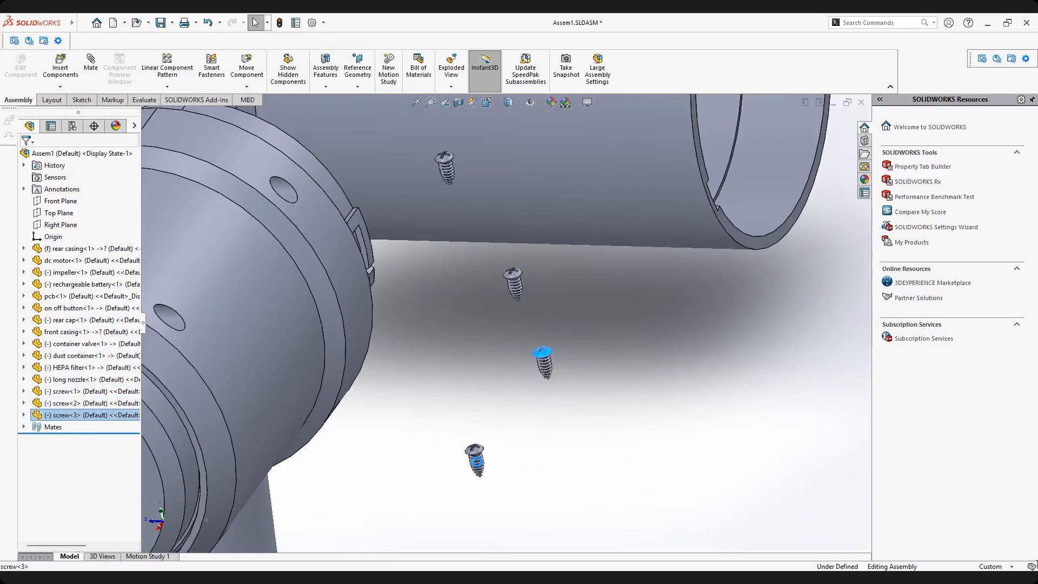
scroll(511, 445, "up", 4)
scroll(498, 422, "down", 3)
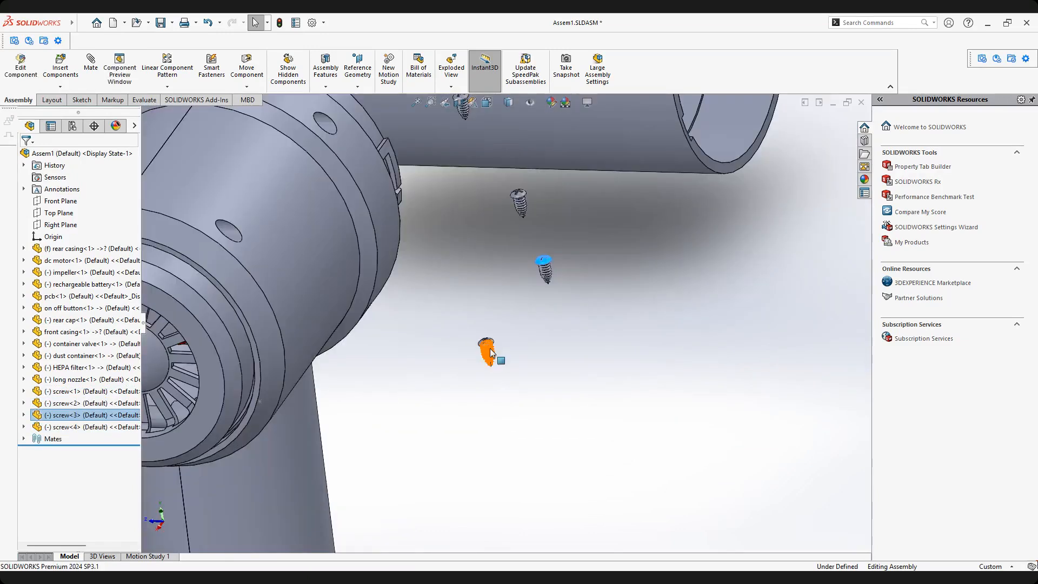
left_click_drag(490, 347, 565, 427, "ctrl")
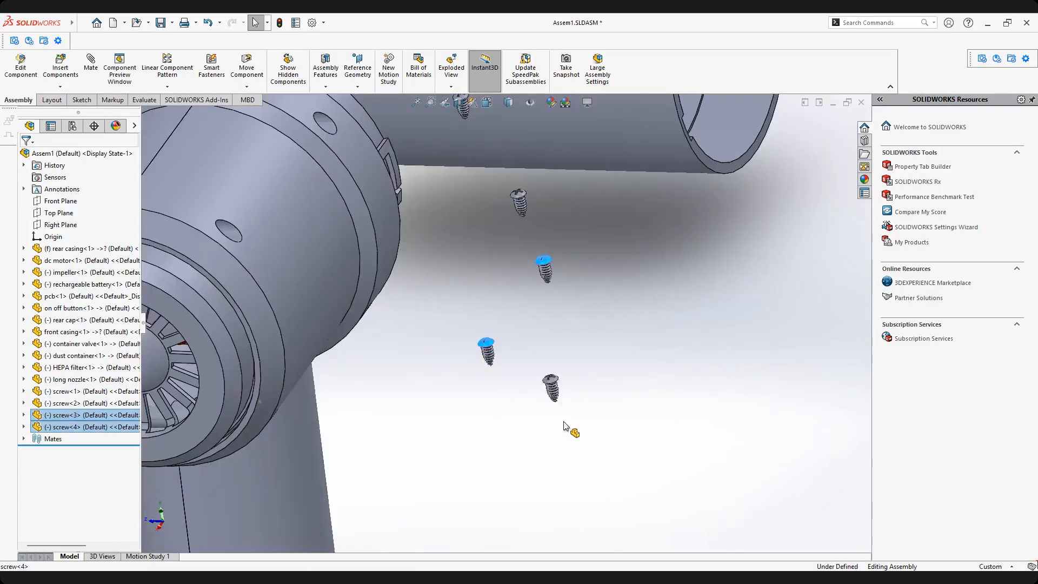
left_click(596, 391)
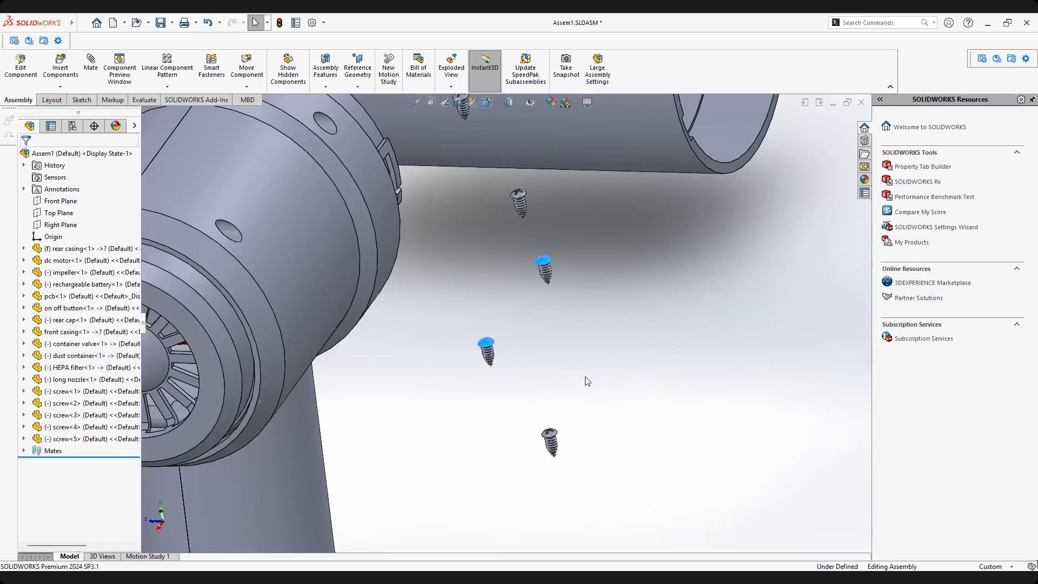
Add a concentric mate between the first screw's shank and the upper hole in the rear casing's collar, flipping the alignment so the tip points inward.
scroll(586, 379, "up", 5)
scroll(480, 335, "down", 2)
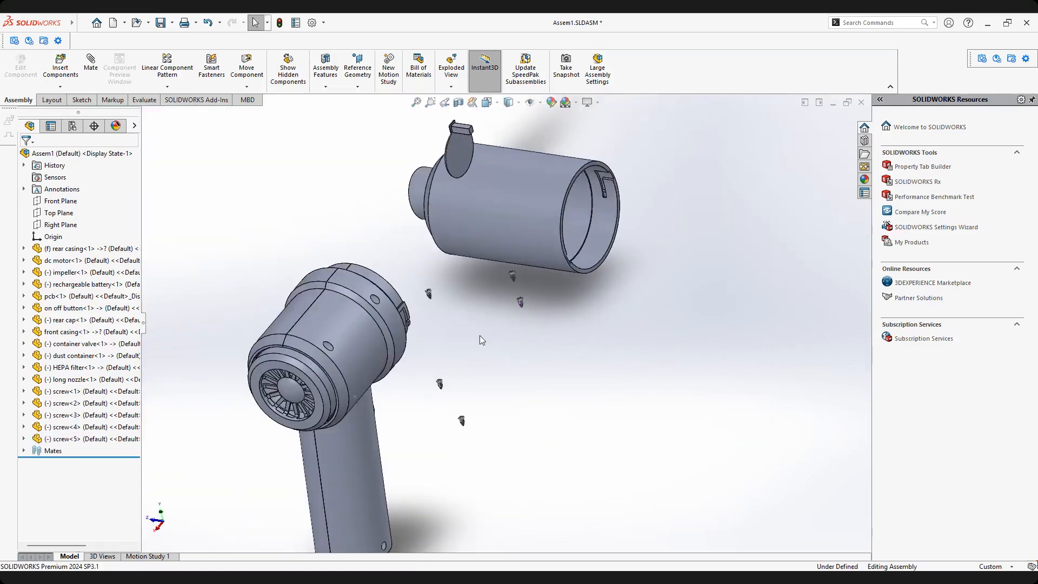
scroll(516, 350, "down", 2)
scroll(507, 352, "down", 2)
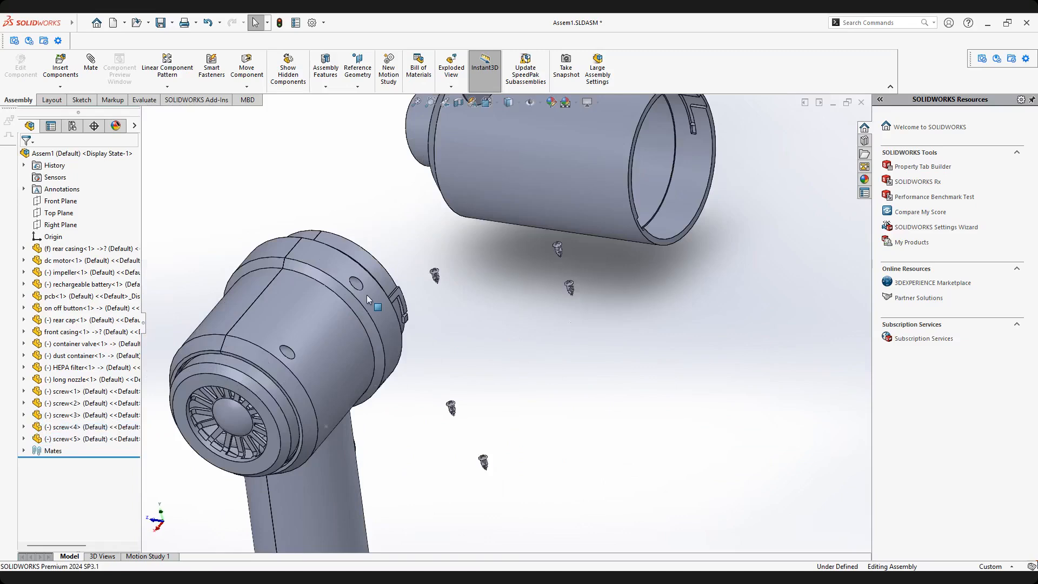
scroll(367, 294, "down", 2)
middle_click_drag(369, 287, 323, 278)
scroll(361, 249, "down", 2)
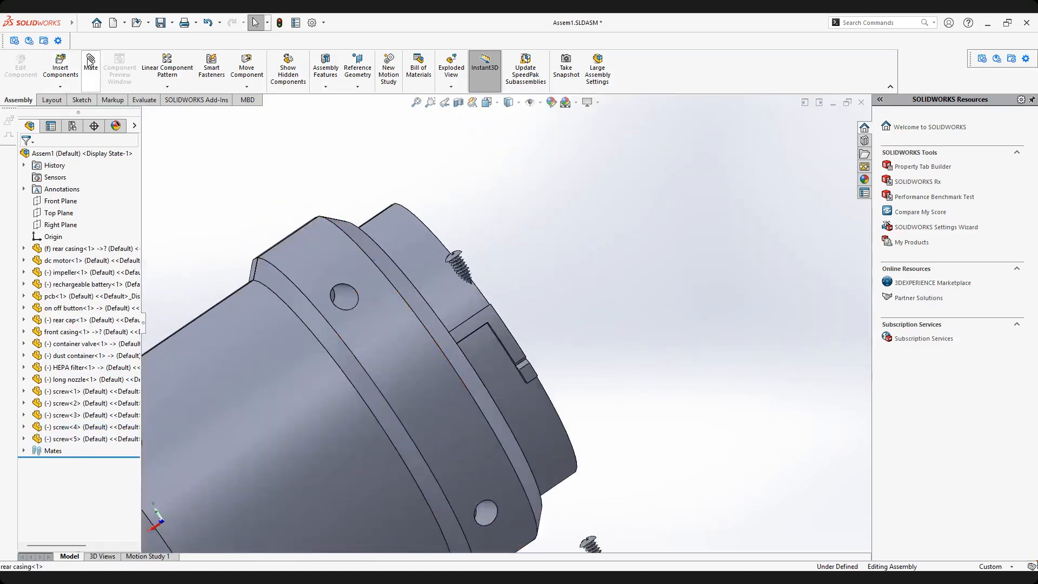
scroll(424, 265, "down", 6)
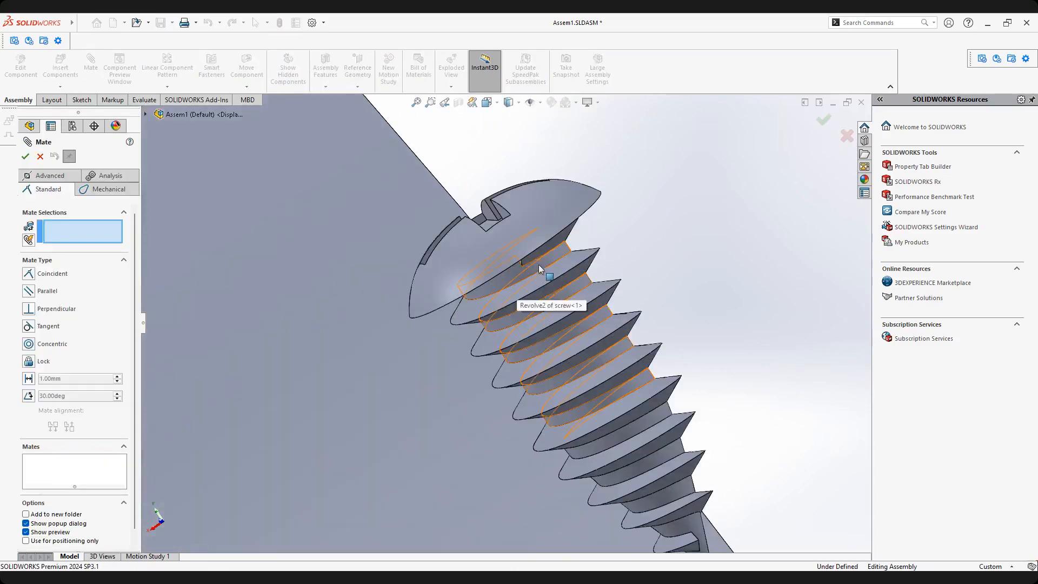
left_click(538, 269)
scroll(409, 364, "up", 10)
middle_click_drag(348, 354, 342, 374)
left_click(342, 373)
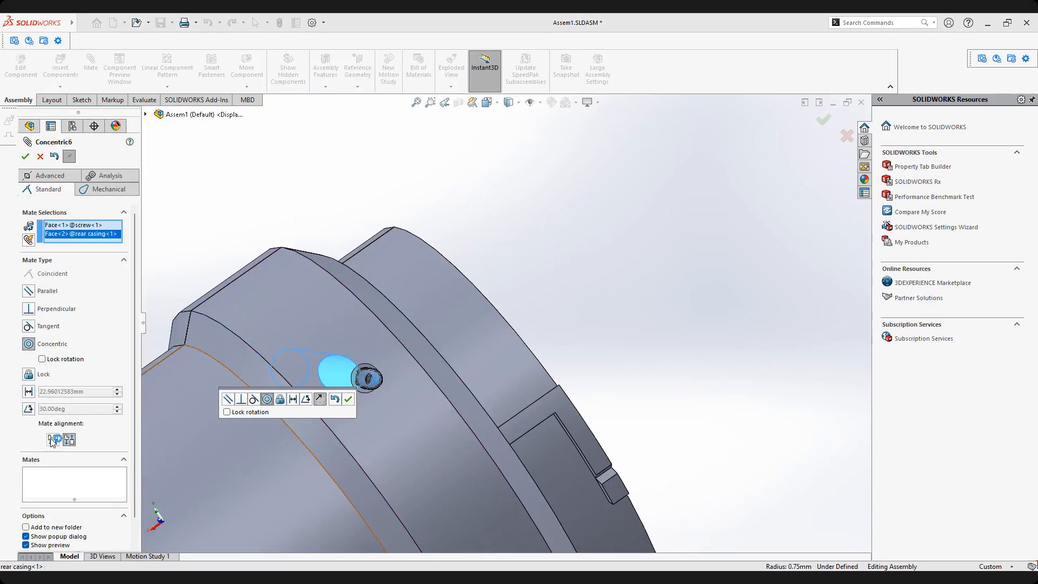
left_click(53, 439)
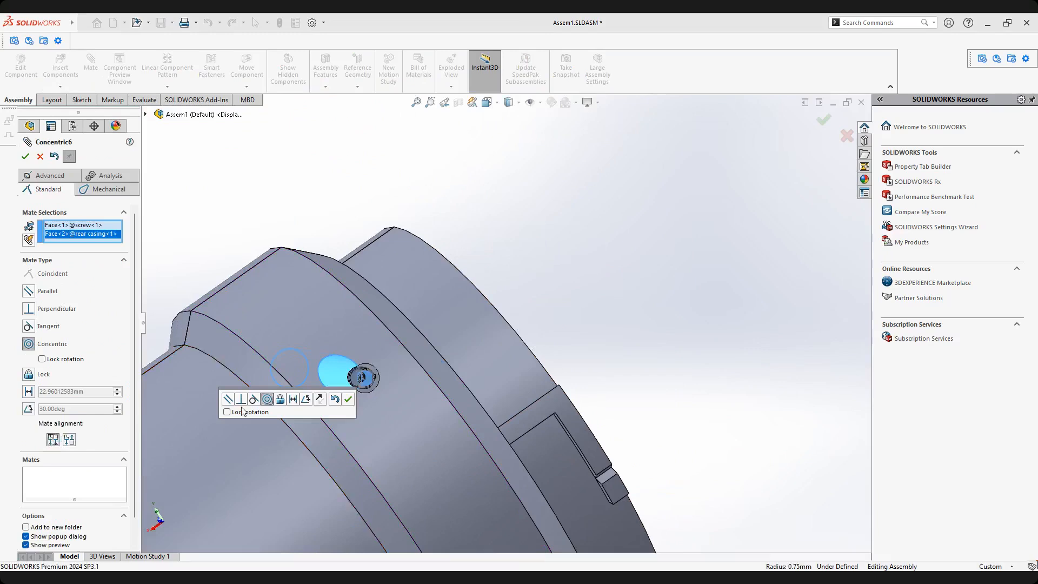
left_click(347, 399)
Add a coincident mate between the underside of the first screw's head and the seat face inside the rear casing's upper collar hole.
middle_click_drag(347, 398, 478, 370)
scroll(479, 369, "down", 2)
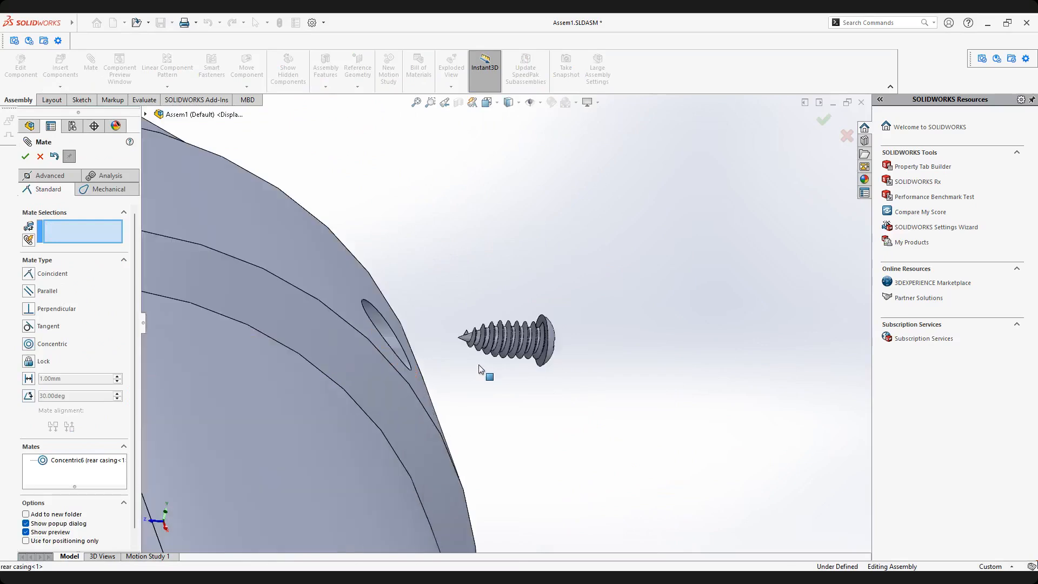
scroll(480, 369, "down", 3)
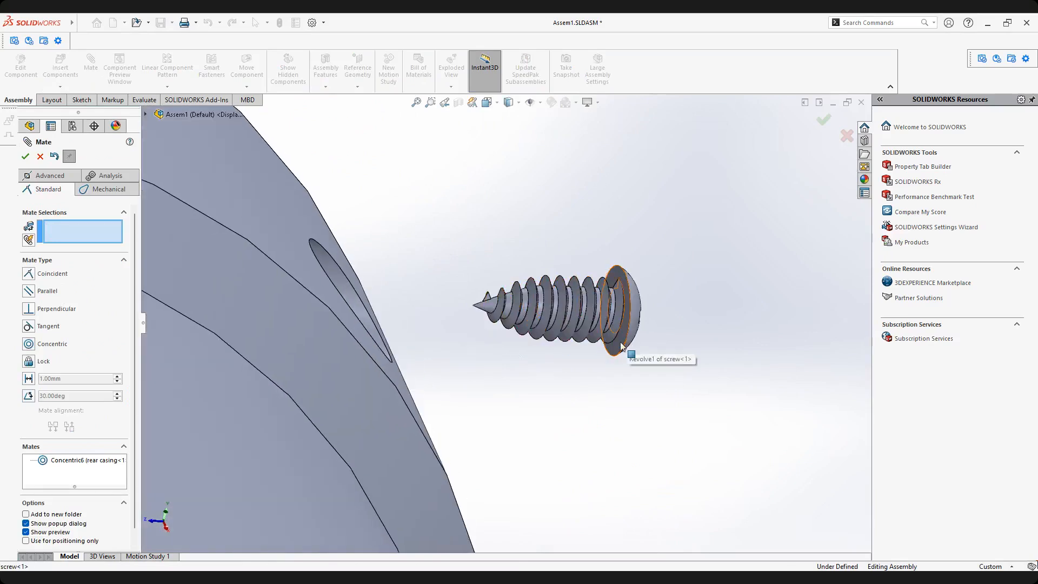
left_click(618, 305)
middle_click_drag(599, 307, 535, 294)
left_click(614, 264)
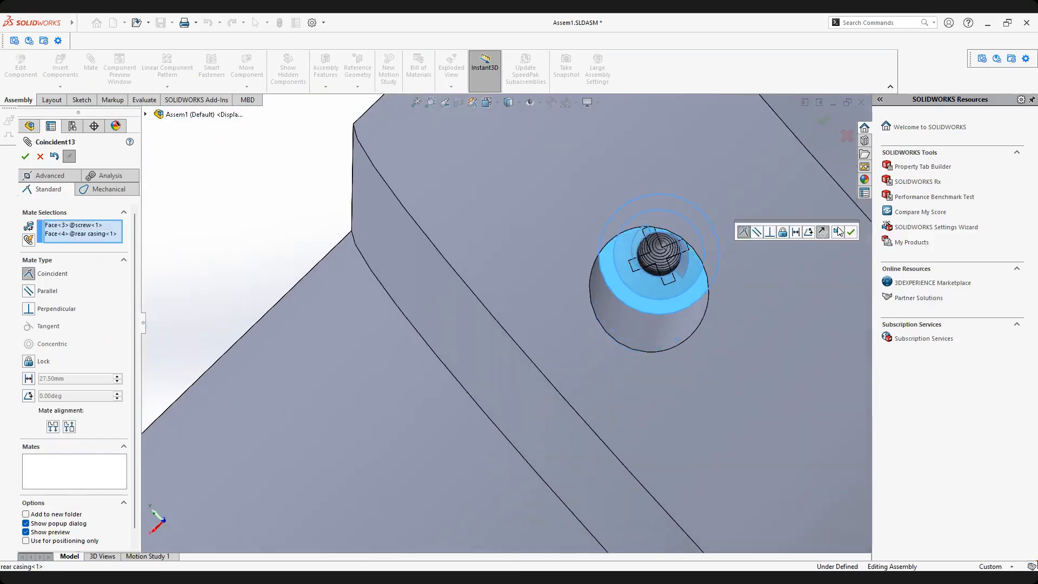
left_click(850, 231)
Examine the seated screw and the remaining screw holes around the rear casing from several angles.
scroll(656, 304, "up", 5)
middle_click_drag(655, 303, 546, 322)
scroll(504, 320, "up", 3)
middle_click_drag(512, 375, 507, 325)
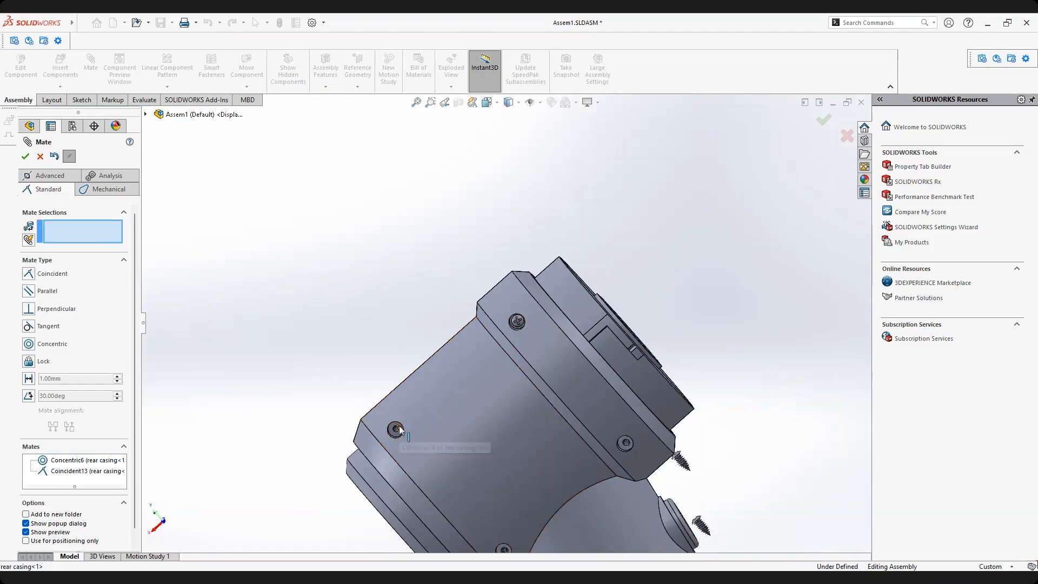
middle_click_drag(528, 379, 509, 297)
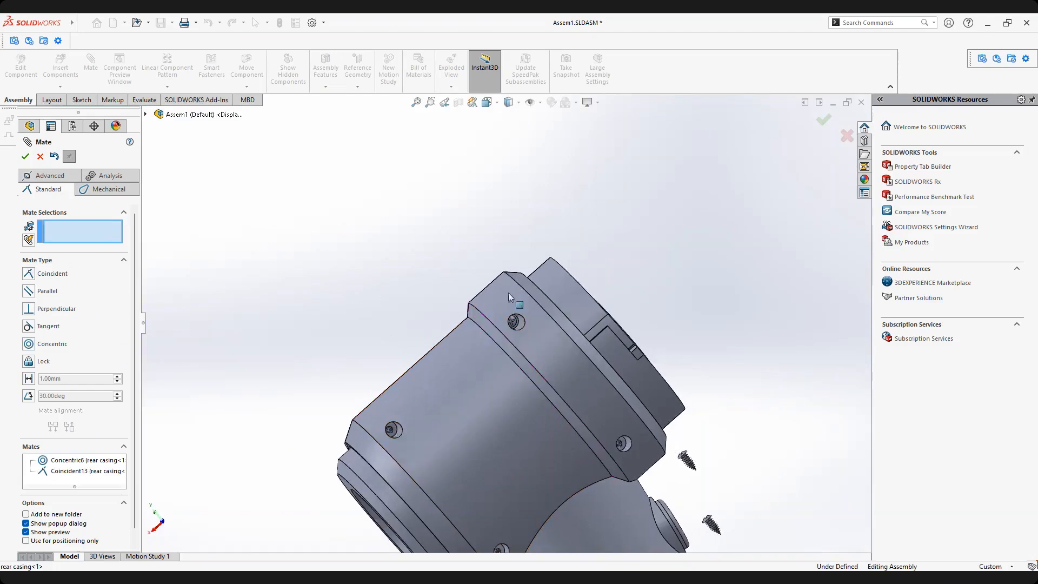
scroll(542, 335, "down", 2)
middle_click_drag(542, 335, 513, 335)
scroll(496, 440, "up", 3)
middle_click_drag(496, 440, 517, 401)
scroll(517, 401, "down", 2)
middle_click_drag(503, 354, 495, 352)
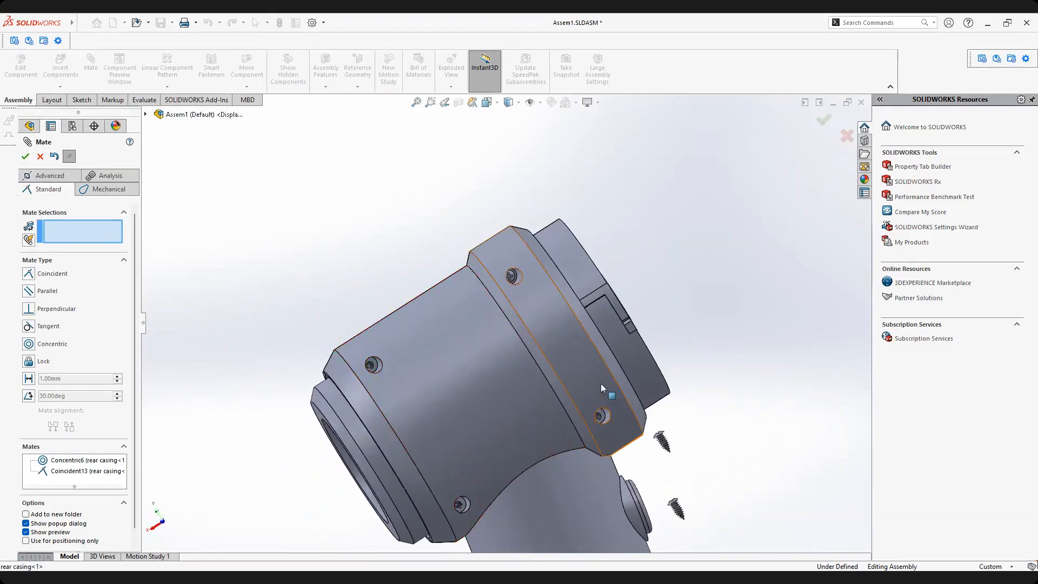
middle_click_drag(602, 388, 538, 276)
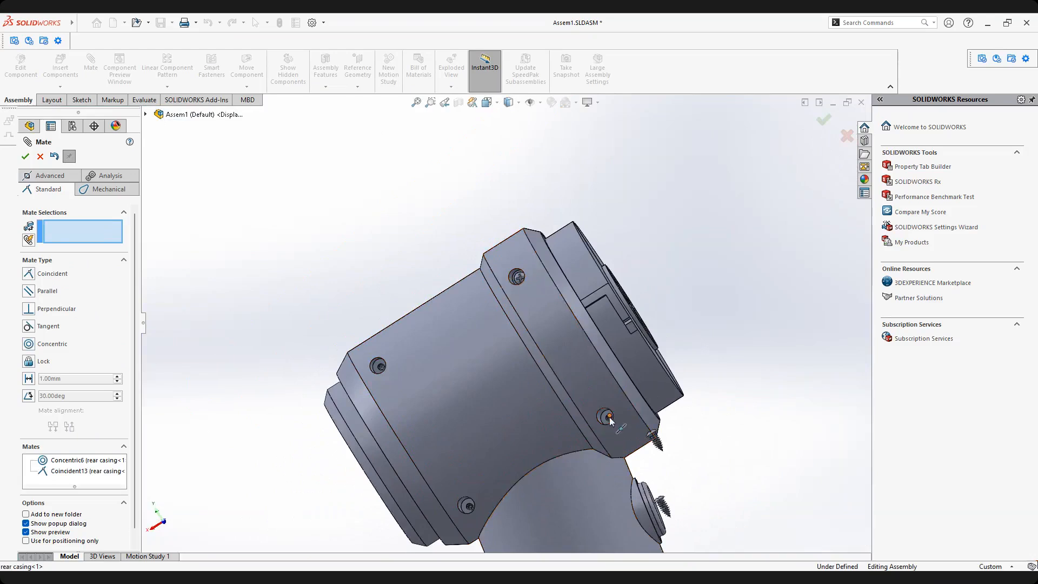
middle_click_drag(485, 350, 433, 350)
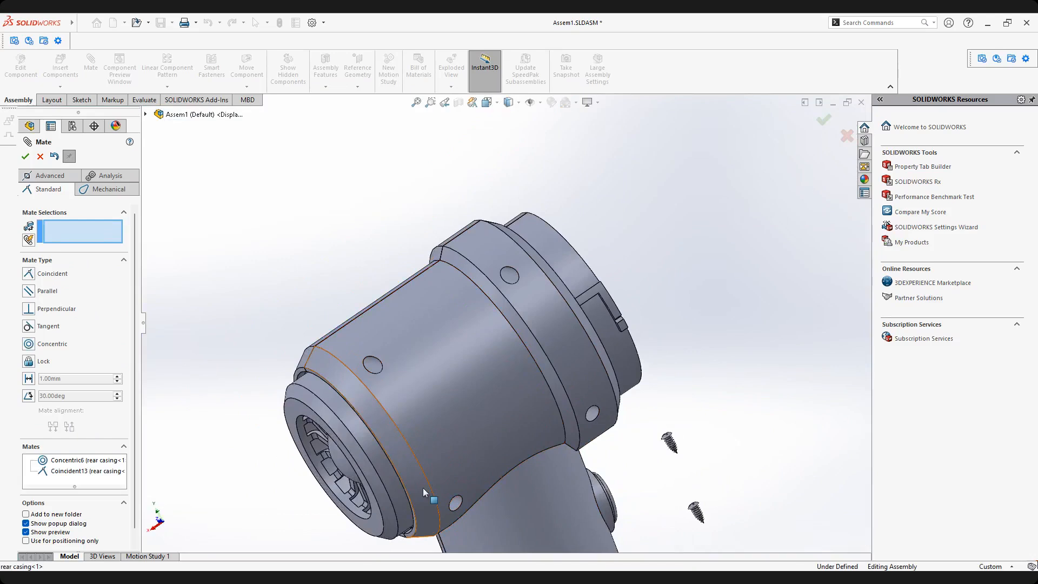
middle_click_drag(465, 360, 507, 411)
middle_click_drag(505, 285, 509, 219)
scroll(502, 249, "down", 5)
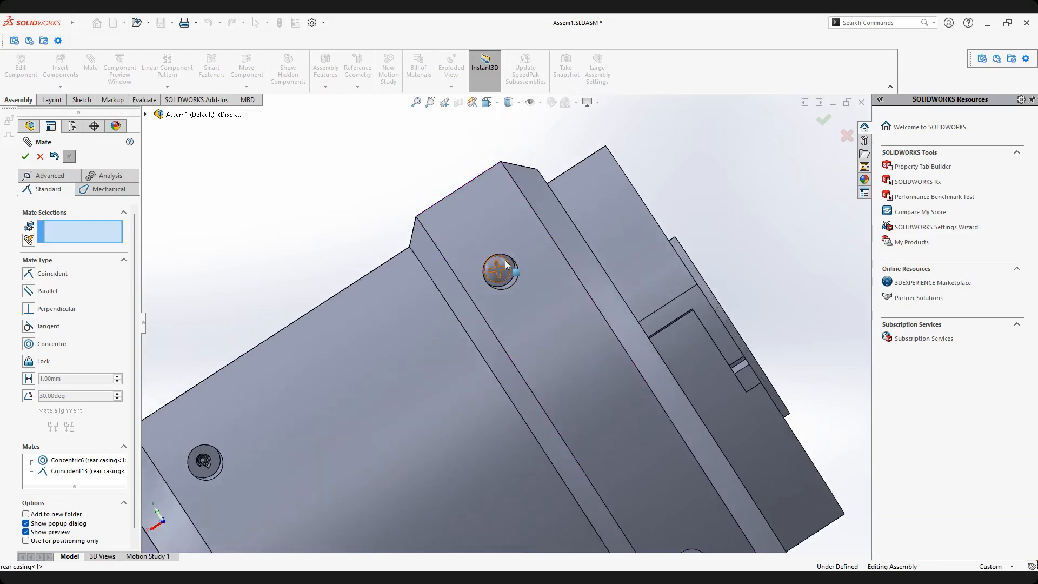
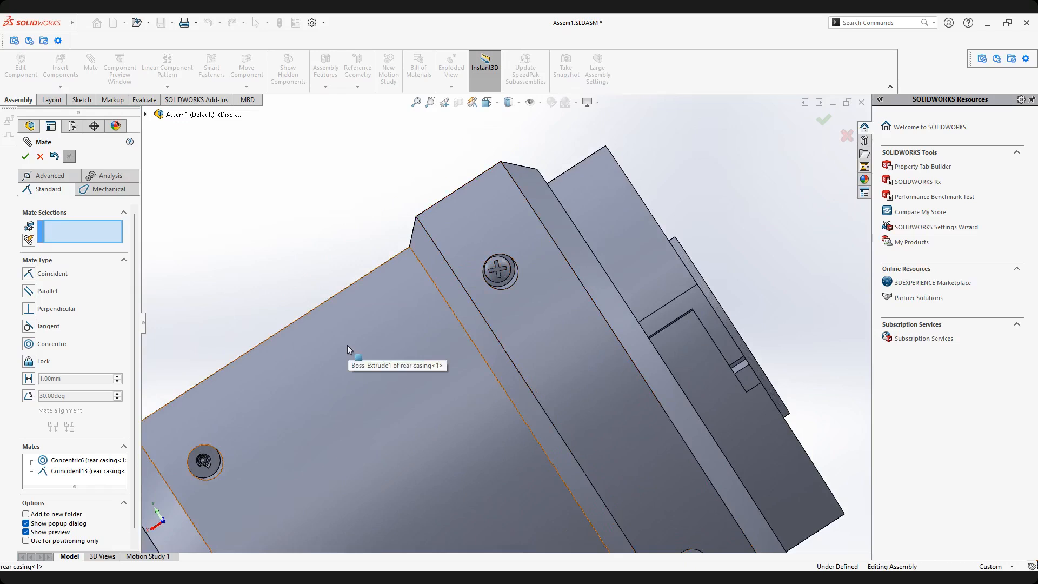
scroll(508, 294, "down", 2)
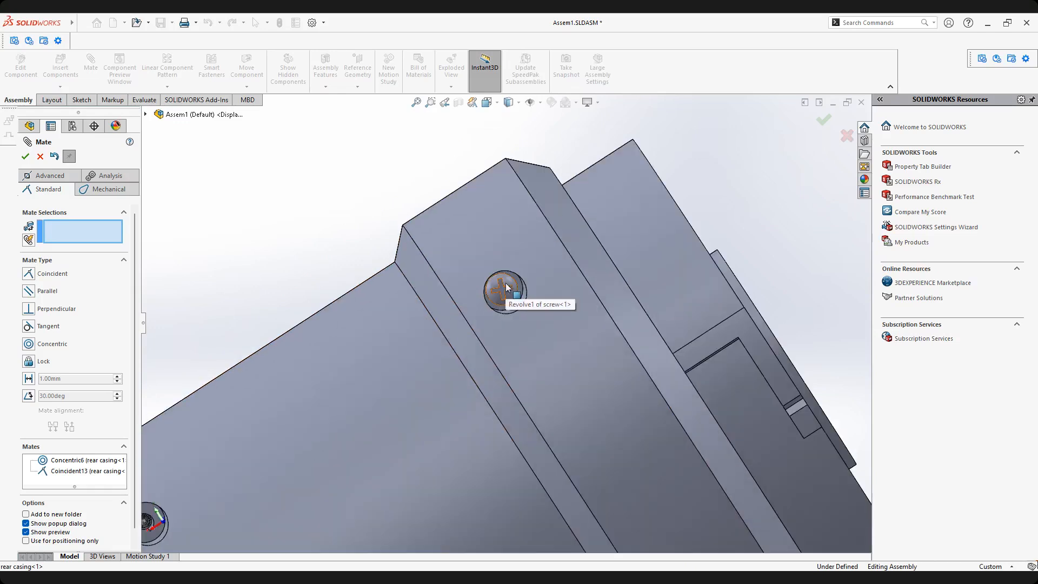
Add a concentric mate between the fourth screw's shank and the collar hole near the handle on the rear casing, flipping the alignment.
scroll(504, 316, "up", 5)
middle_click_drag(508, 403, 496, 414)
scroll(496, 414, "up", 3)
scroll(496, 414, "down", 3)
scroll(616, 369, "down", 3)
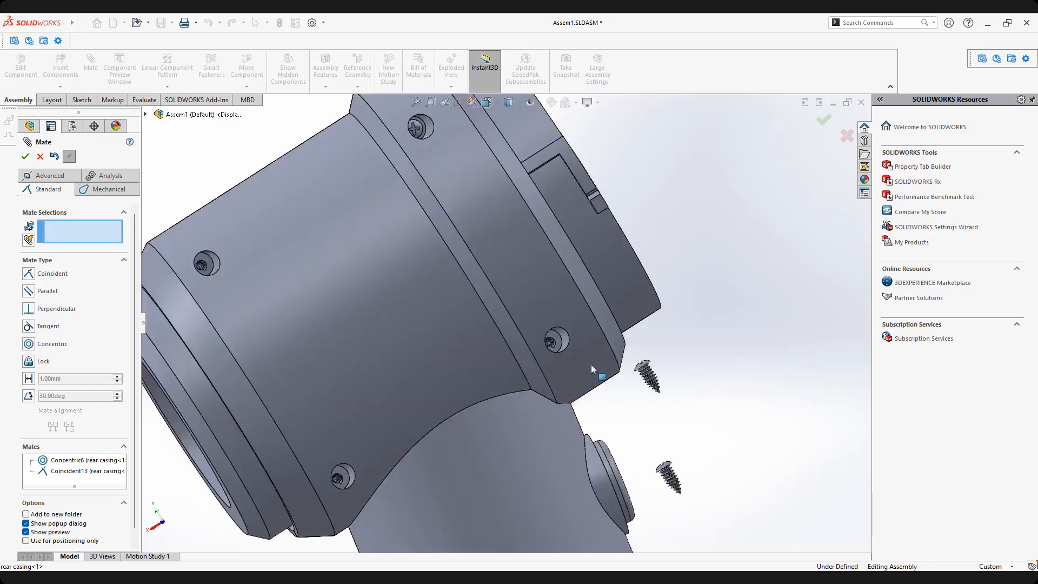
scroll(298, 149, "down", 2)
scroll(721, 361, "up", 3)
scroll(637, 347, "down", 8)
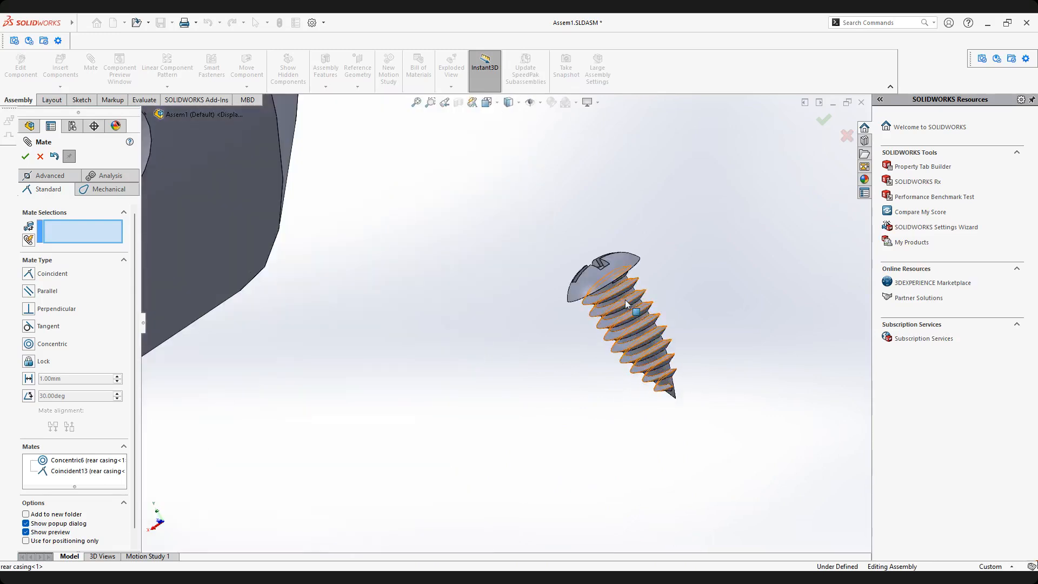
left_click(611, 302)
scroll(465, 287, "up", 7)
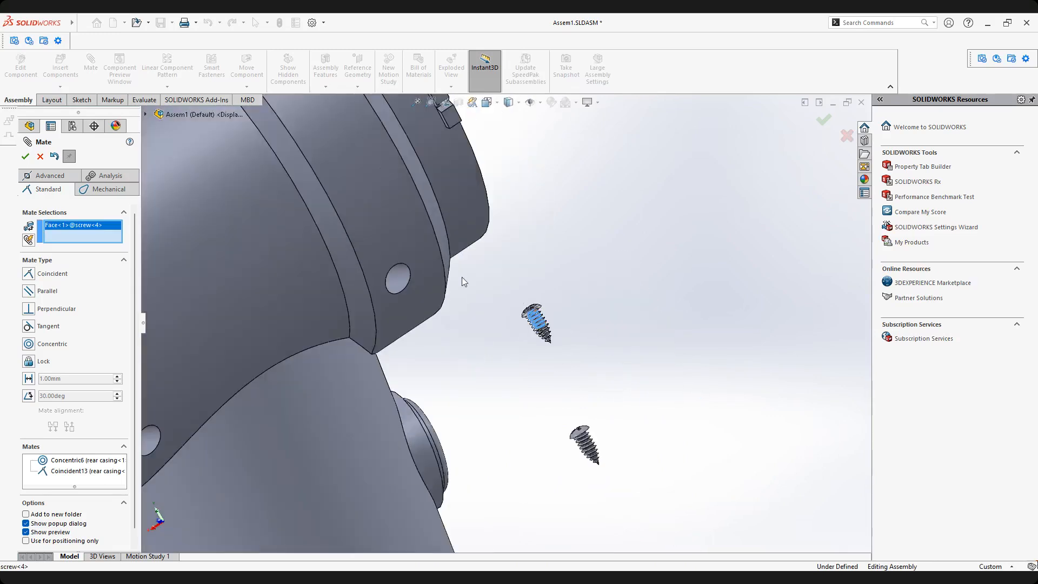
scroll(405, 277, "down", 1)
left_click(403, 277)
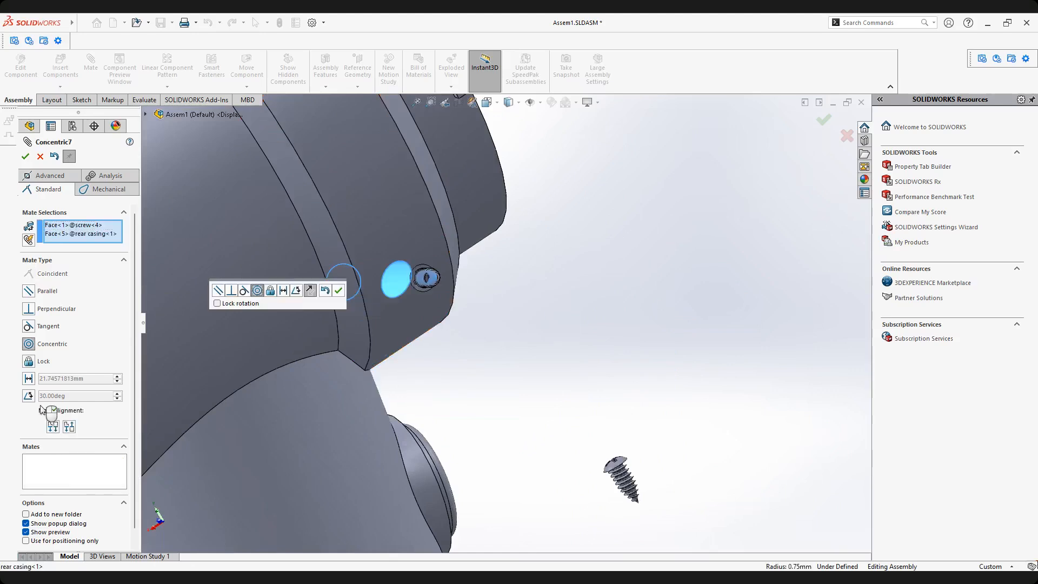
left_click(51, 441)
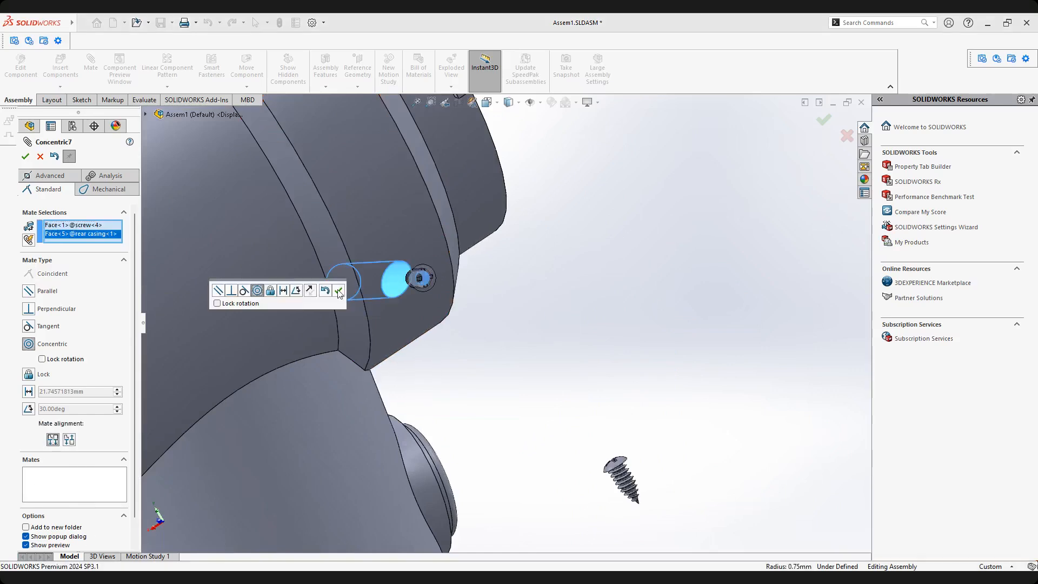
left_click(338, 290)
Add a coincident mate between the underside of the fourth screw's head and the seat face inside the collar hole near the handle.
middle_click_drag(372, 269, 610, 303)
scroll(426, 292, "down", 2)
scroll(462, 262, "down", 3)
scroll(636, 308, "up", 8)
scroll(610, 303, "down", 8)
middle_click_drag(439, 341, 385, 361)
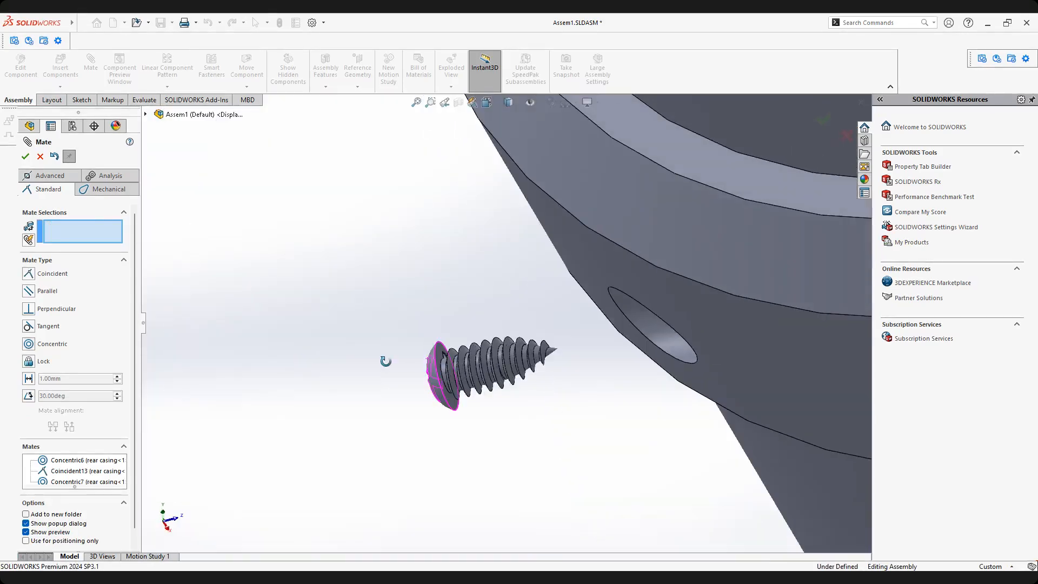
left_click(442, 358)
middle_click_drag(448, 359, 757, 268)
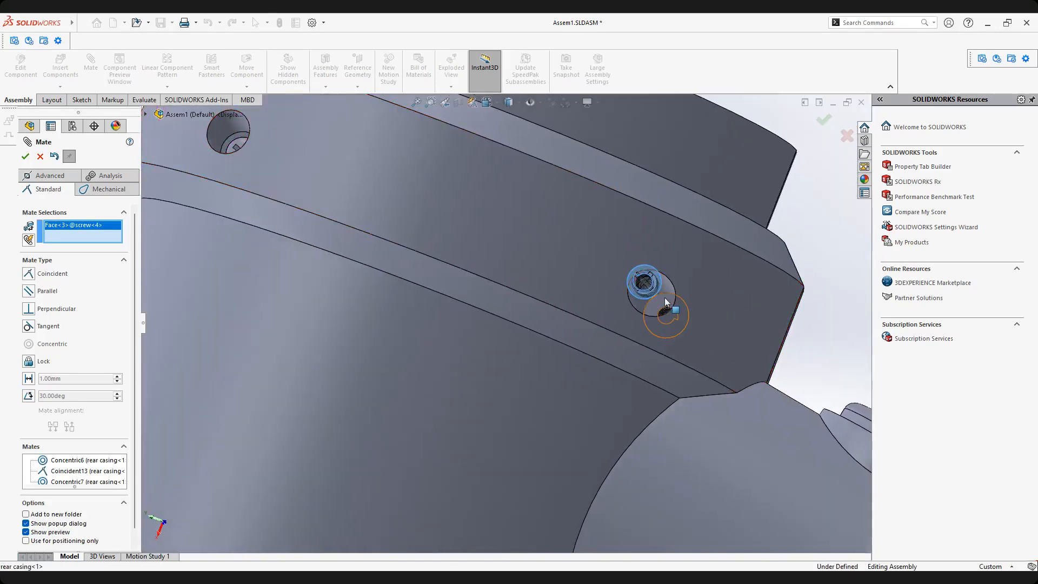
left_click(667, 304)
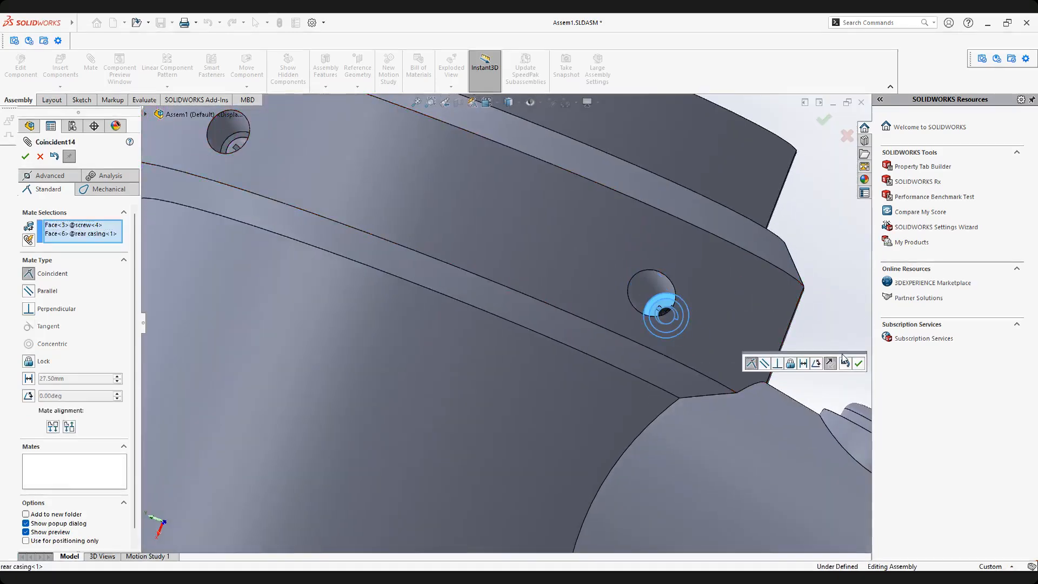
left_click(858, 363)
Add a concentric mate between the fifth screw's shank and the hole beside the handle at the vented end of the rear casing.
scroll(441, 330, "up", 10)
middle_click_drag(440, 330, 551, 331)
scroll(526, 303, "down", 5)
scroll(587, 332, "down", 6)
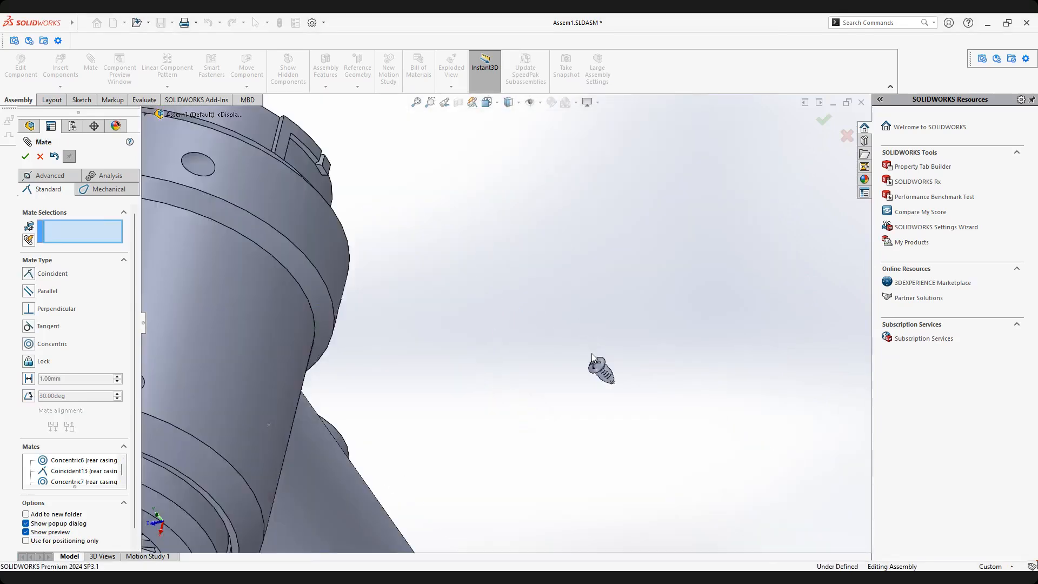
scroll(593, 390, "down", 5)
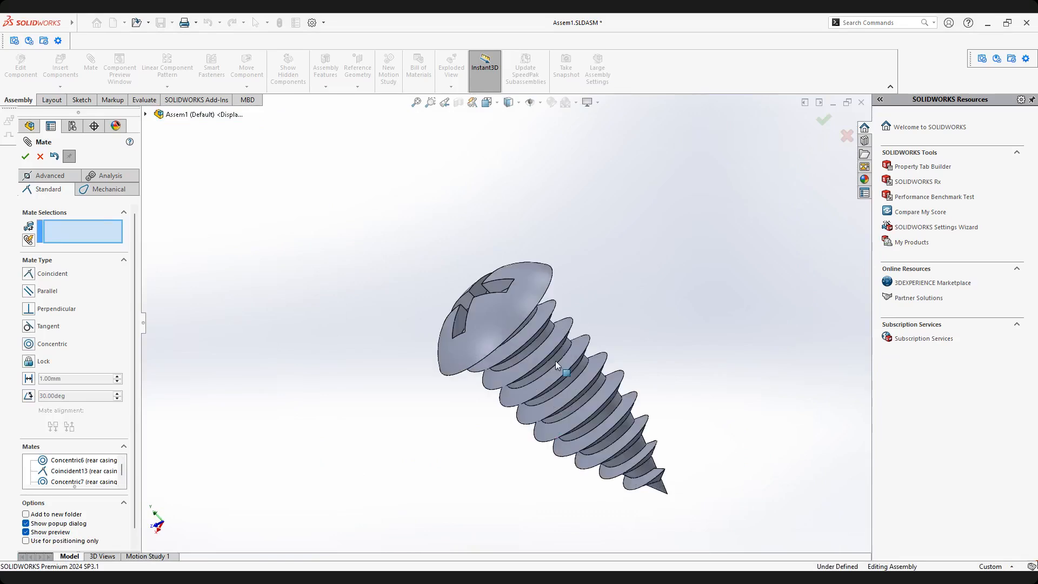
left_click(556, 361)
scroll(556, 361, "up", 6)
scroll(371, 378, "down", 5)
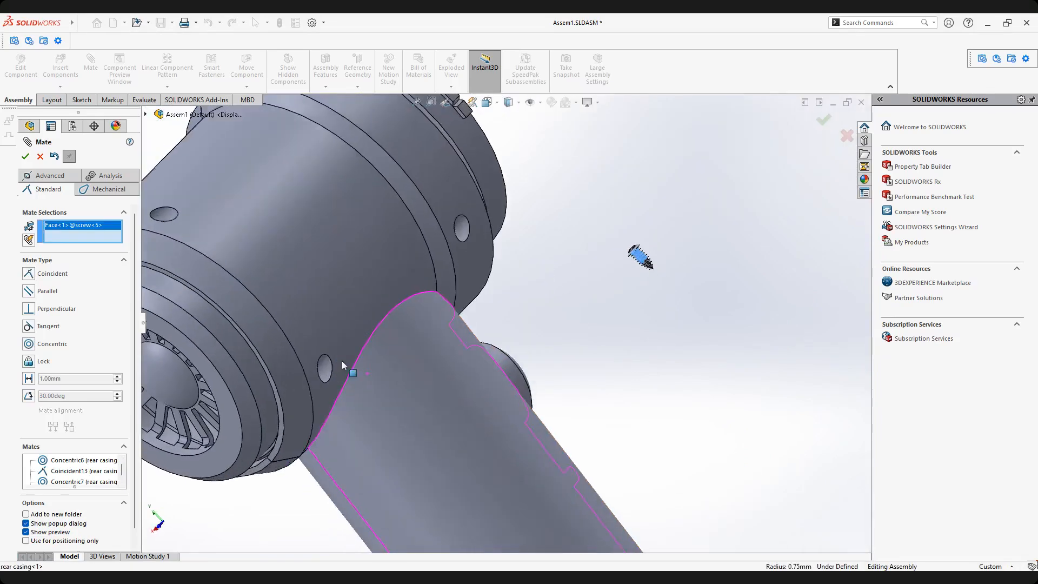
middle_click_drag(340, 367, 411, 376)
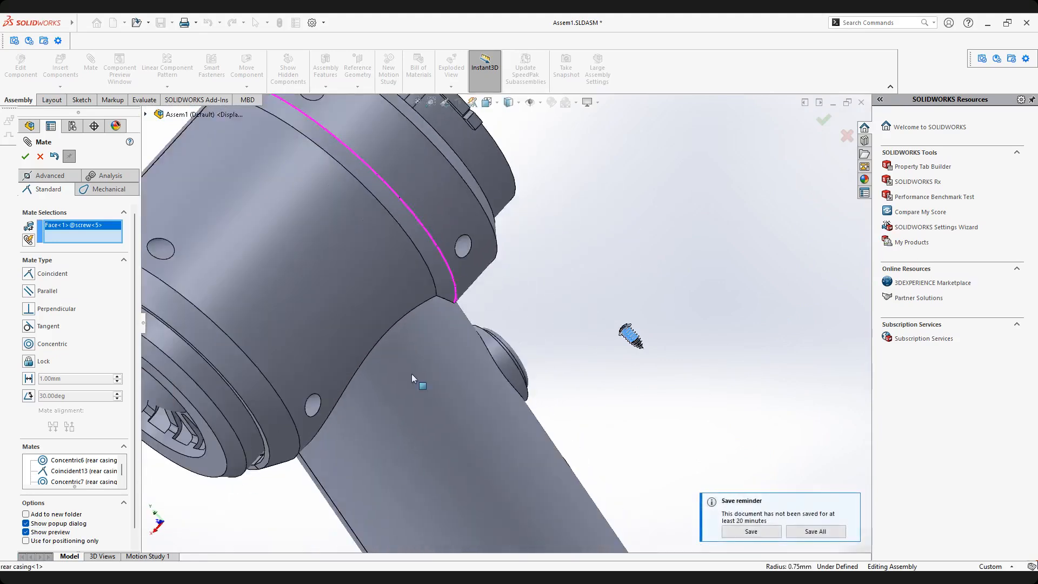
scroll(378, 402, "down", 3)
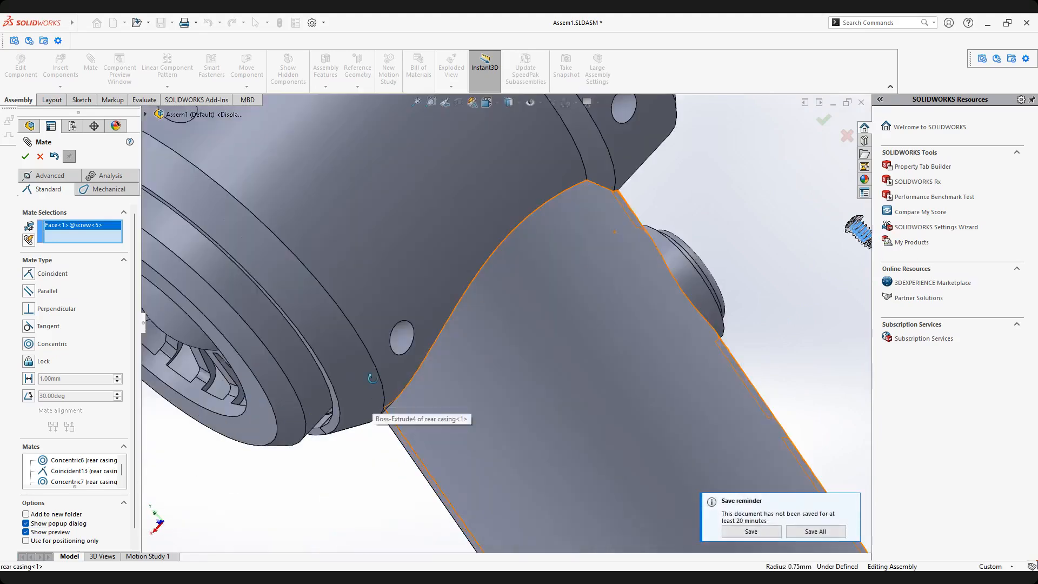
left_click(406, 337)
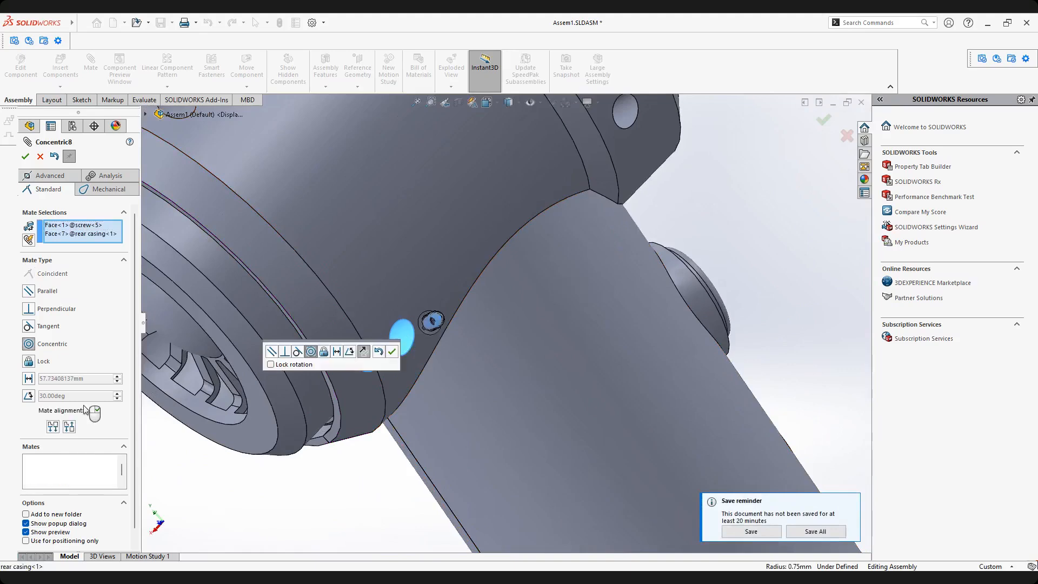
left_click(393, 351)
Pull the fifth screw out and mate its head's underside coincident with the seat face inside the vented-end hole beside the handle.
scroll(433, 336, "down", 4)
mouse_move(494, 316)
middle_mouse_down()
mouse_move(536, 305)
mouse_move(476, 308)
middle_mouse_up()
left_click_drag(447, 314, 673, 238)
scroll(606, 294, "up", 2)
scroll(605, 294, "up", 2)
middle_click_drag(605, 294, 567, 269)
left_click(566, 295)
scroll(503, 323, "up", 4)
middle_click_drag(373, 330, 407, 404)
scroll(385, 412, "down", 3)
middle_click_drag(475, 359, 568, 345)
left_click(568, 346)
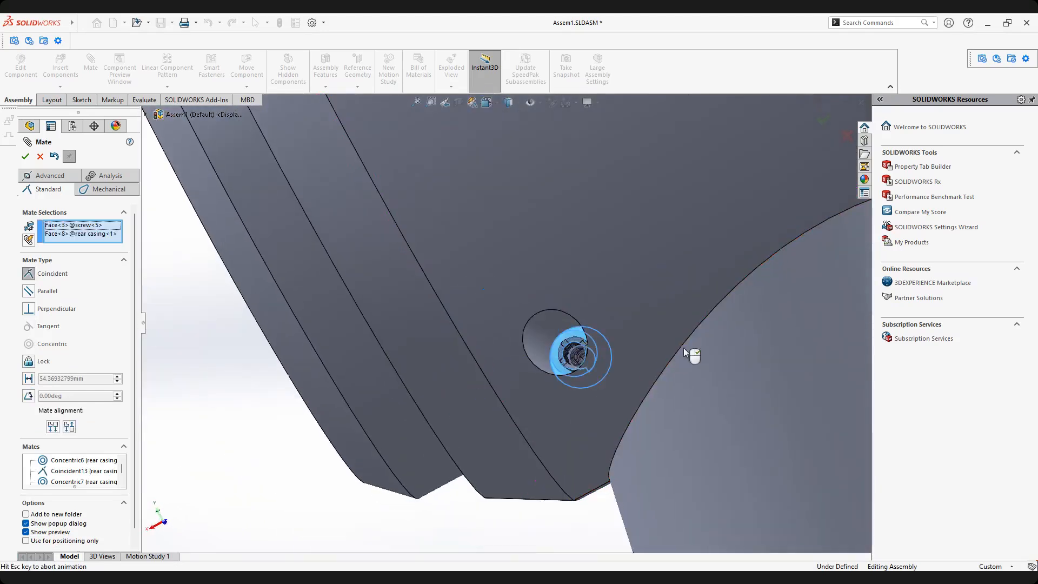
right_click(839, 371)
Add an anti-aligned concentric mate between the third screw's shank and the upper hole at the vented end of the rear casing.
key("f")
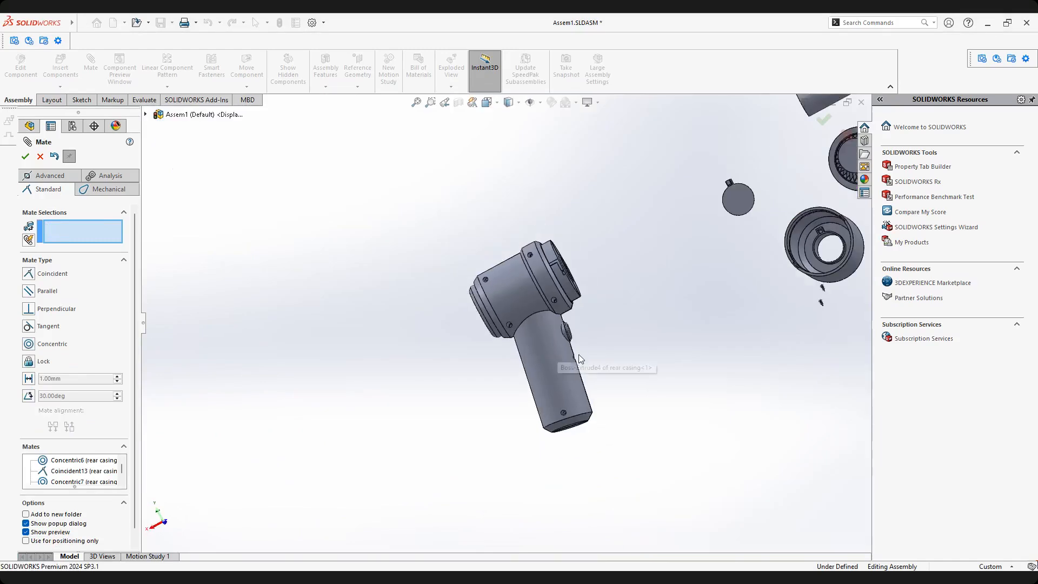
middle_click_drag(578, 355, 602, 358)
scroll(682, 259, "down", 6)
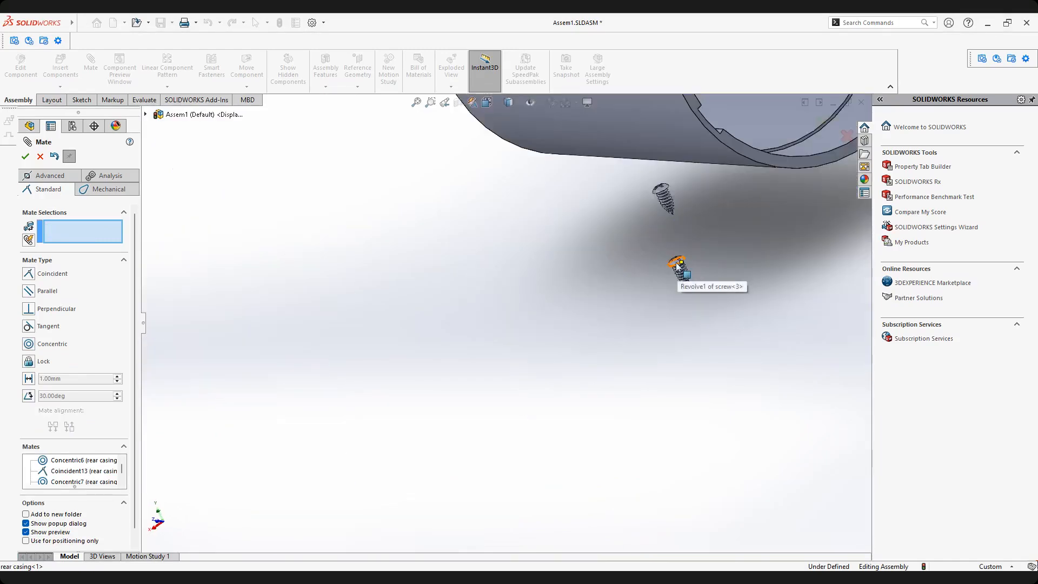
scroll(677, 266, "down", 6)
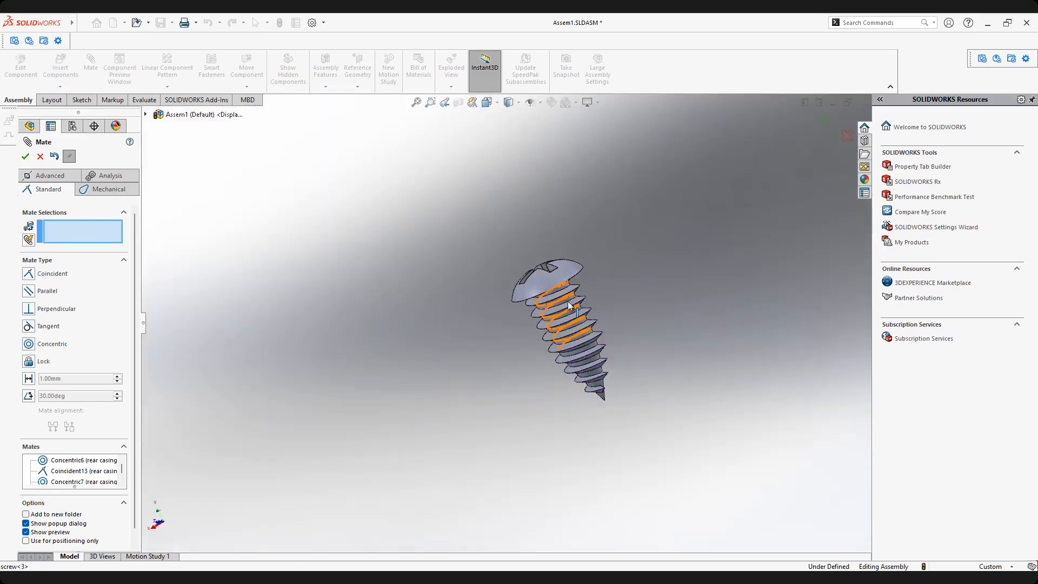
scroll(536, 309, "down", 8)
left_click(417, 381)
scroll(419, 376, "up", 5)
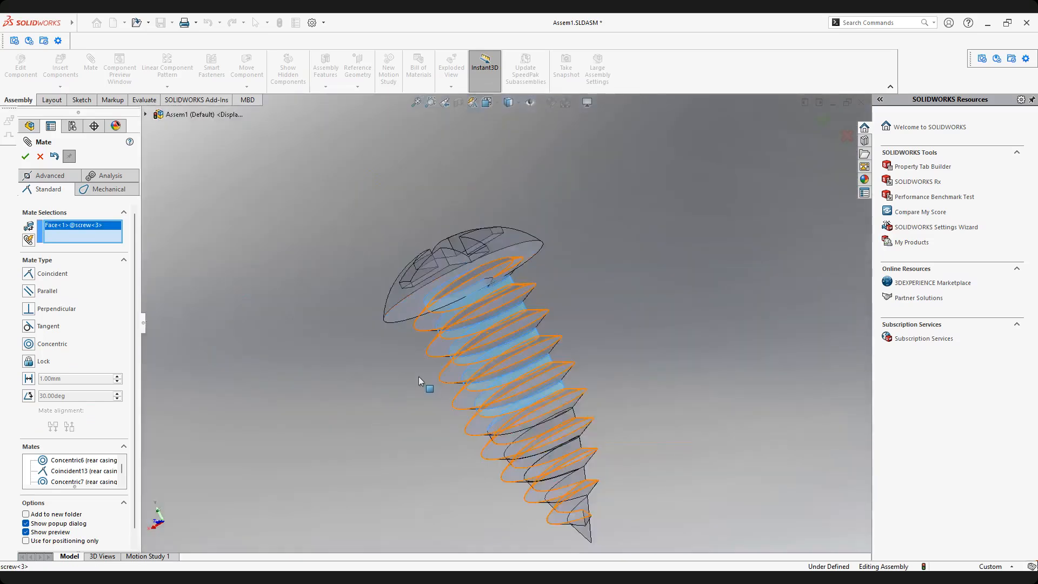
scroll(418, 376, "up", 15)
scroll(378, 368, "down", 5)
middle_click_drag(453, 229, 415, 230)
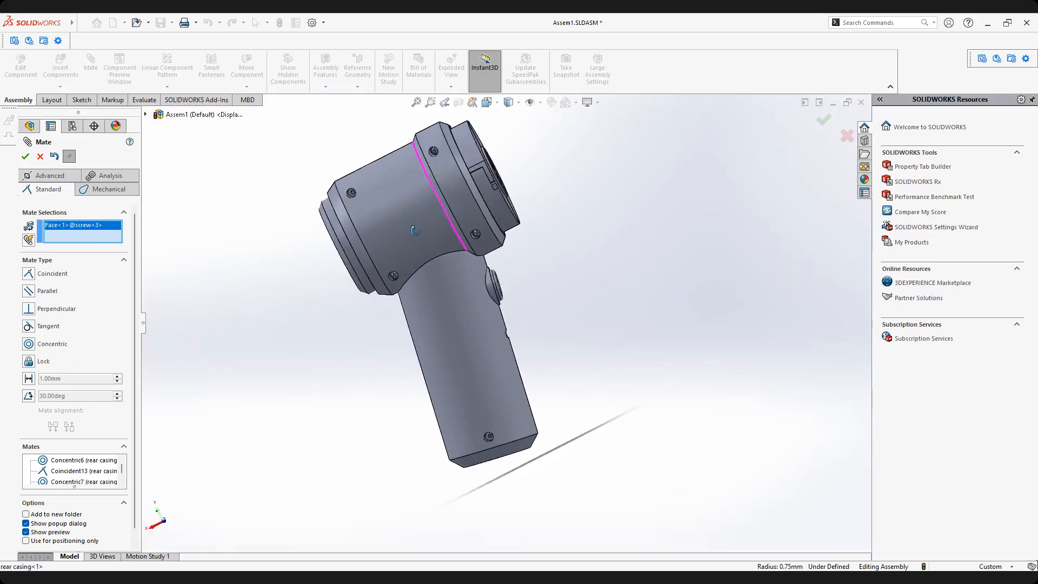
scroll(381, 209, "down", 6)
left_click(388, 259)
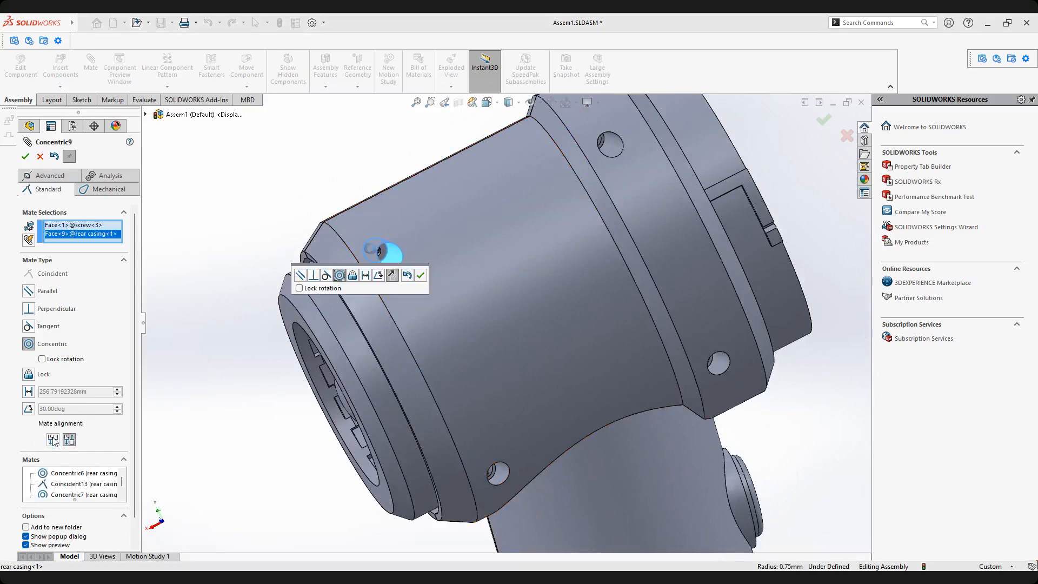
mouse_move(335, 360)
middle_mouse_down()
mouse_move(412, 351)
mouse_move(336, 367)
middle_mouse_up()
left_click(71, 438)
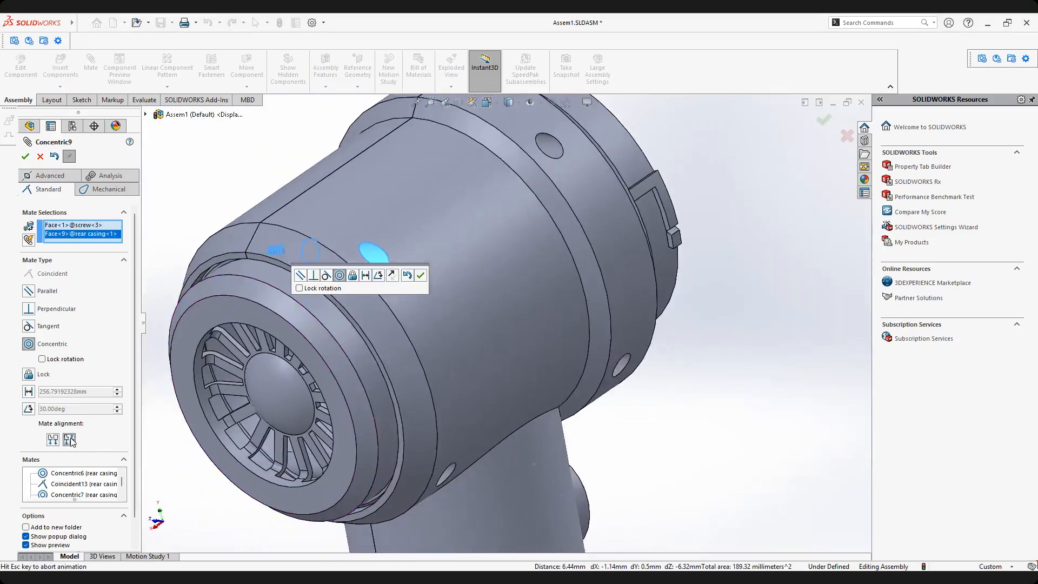
left_click(420, 275)
Display the assembly with hidden lines visible and move the third screw out of the rear casing along its hole's axis.
scroll(397, 293, "up", 5)
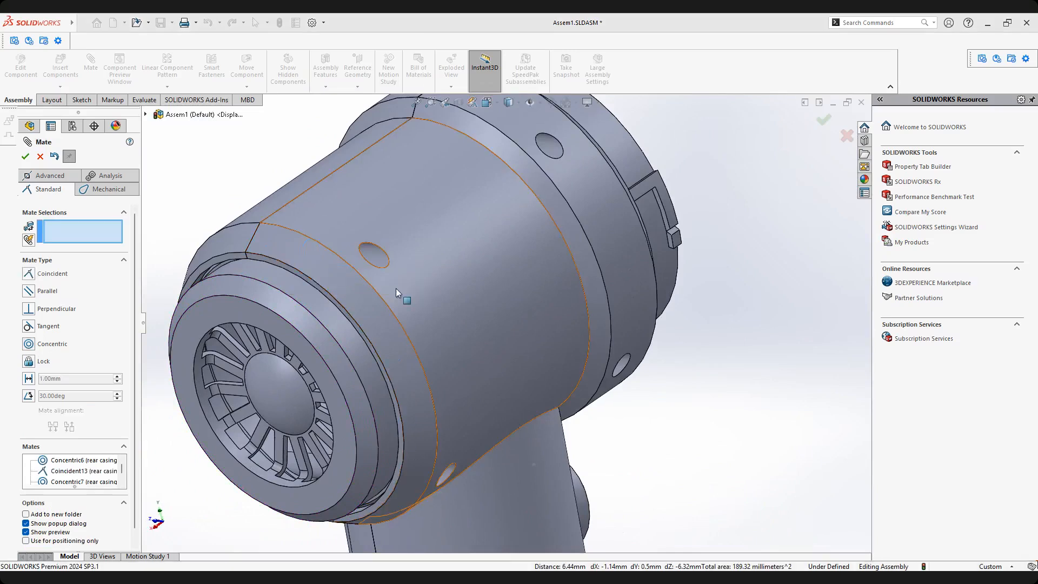
mouse_move(397, 292)
middle_mouse_down()
mouse_move(322, 254)
mouse_move(333, 277)
mouse_move(396, 291)
middle_mouse_up()
scroll(319, 269, "down", 2)
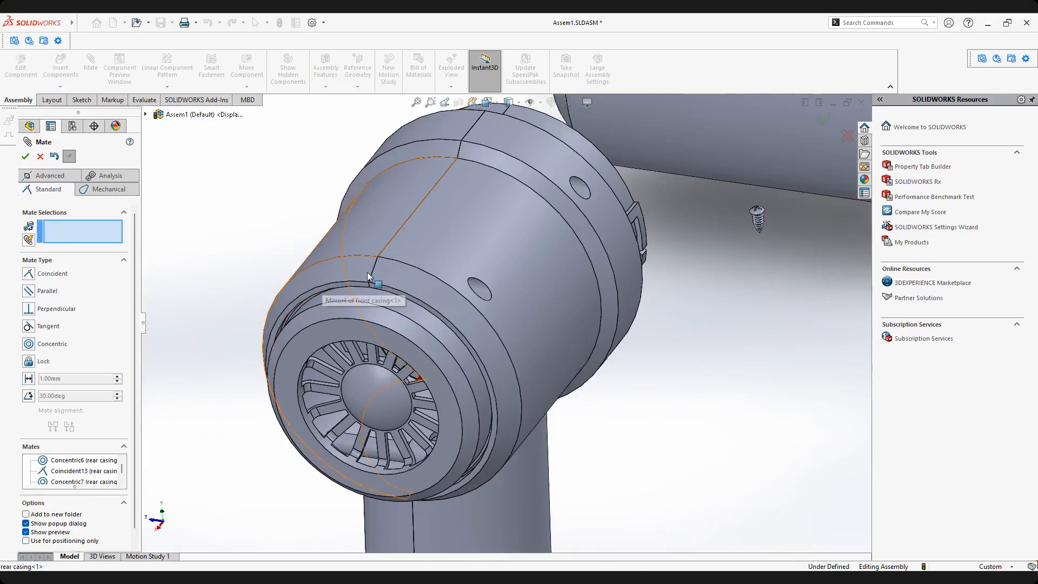
scroll(352, 274, "down", 2)
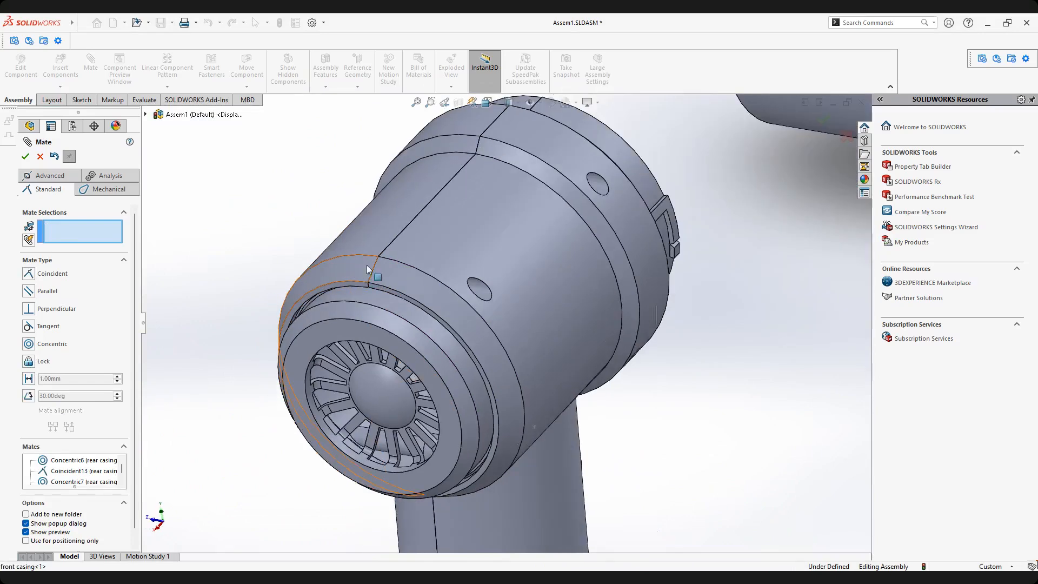
left_click(518, 104)
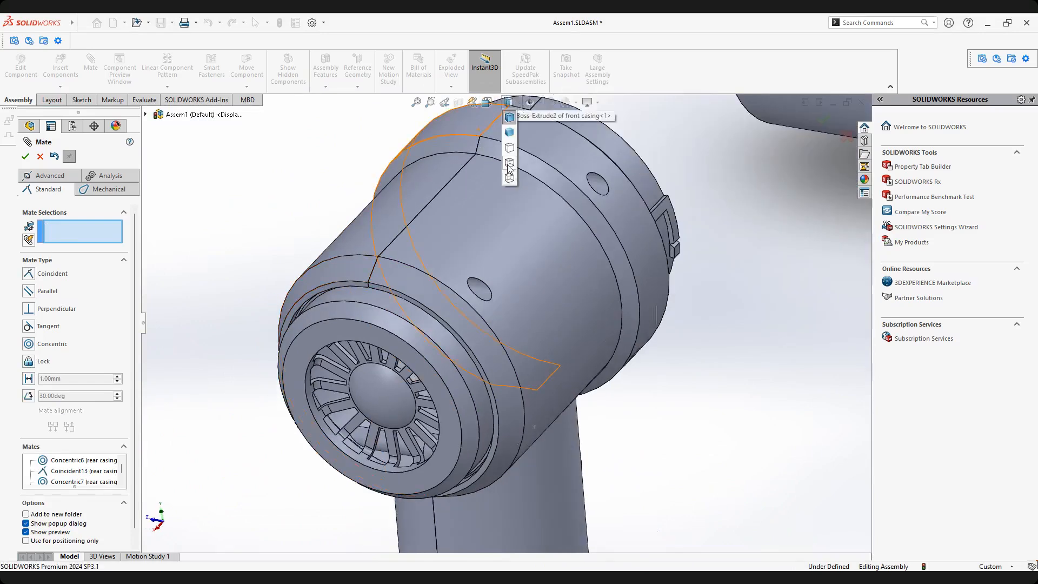
left_click(509, 163)
scroll(462, 262, "down", 5)
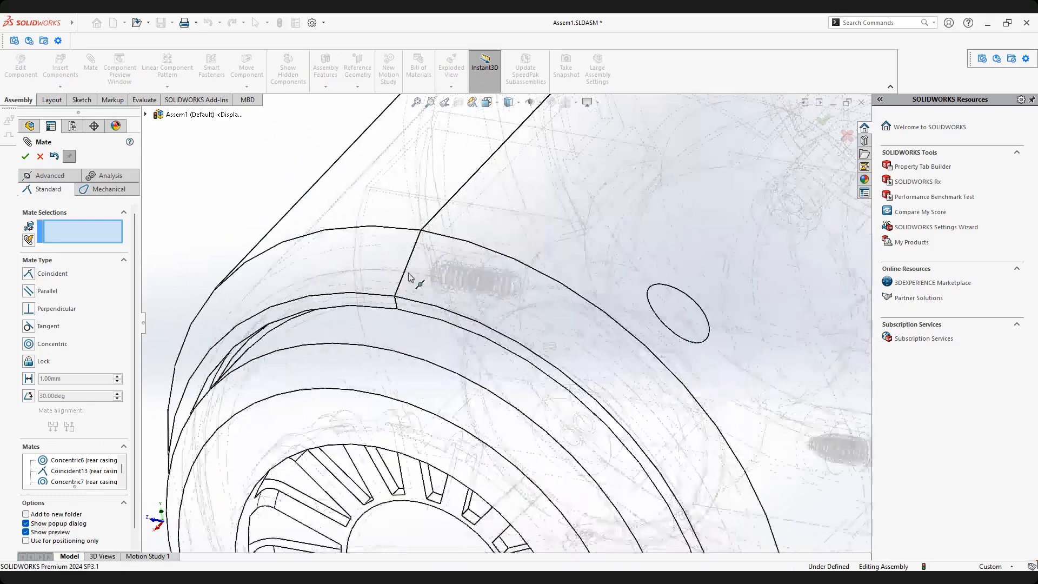
left_click_drag(508, 274, 784, 346)
scroll(670, 321, "up", 4)
scroll(710, 320, "down", 2)
left_click_drag(599, 329, 816, 366)
scroll(729, 401, "up", 5)
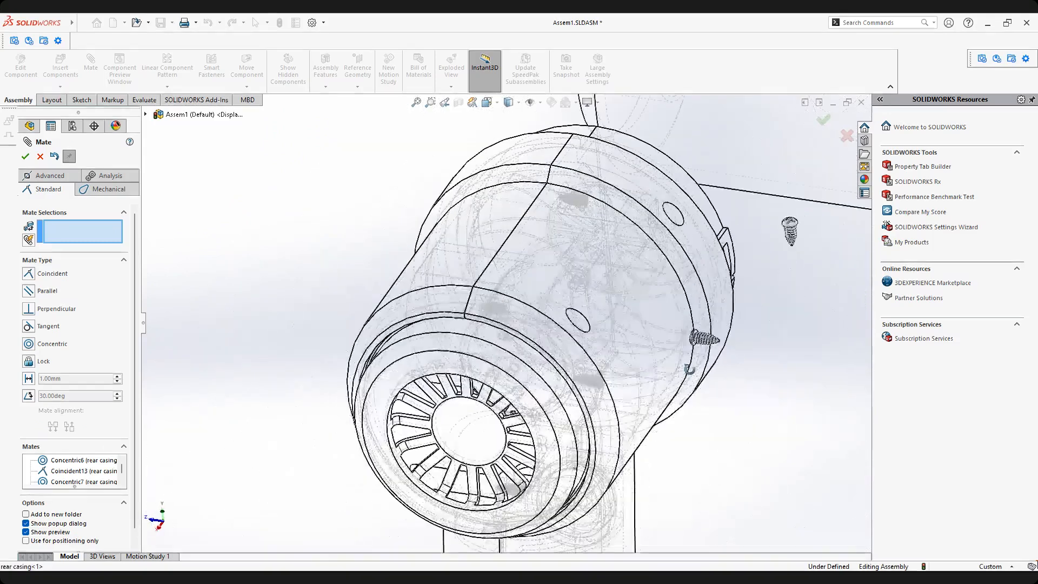
Restore the Shaded With Edges display and bring the pulled-out third screw into view.
left_click(519, 105)
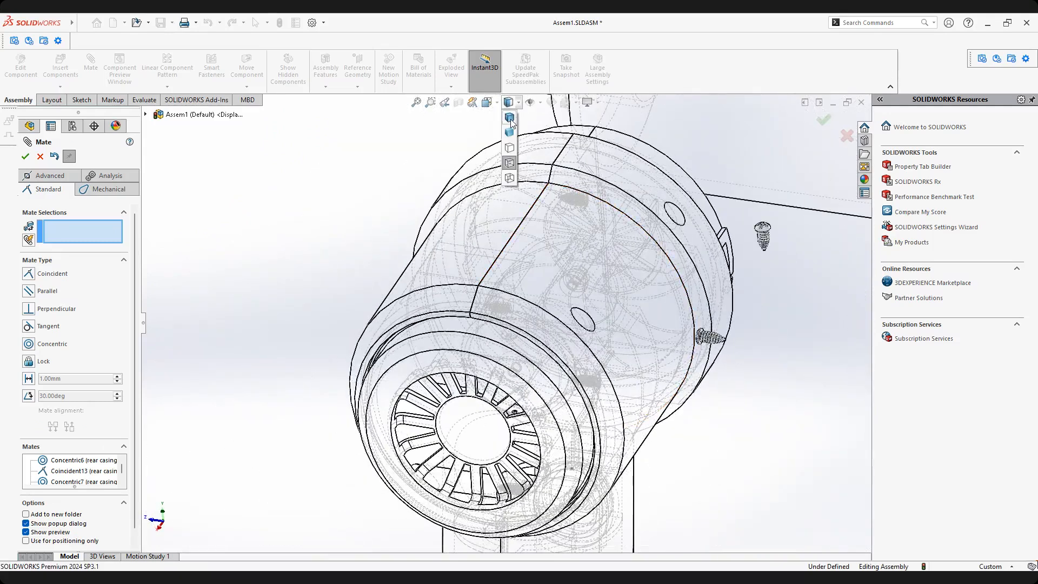
left_click(510, 120)
middle_click_drag(722, 335, 579, 328, "ctrl")
scroll(579, 328, "down", 2)
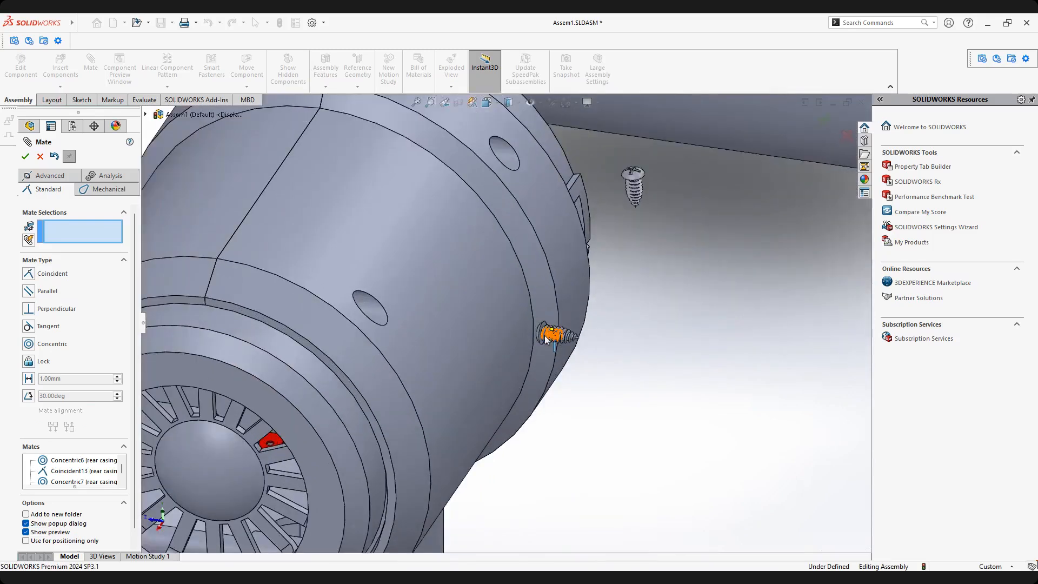
scroll(542, 331, "up", 3)
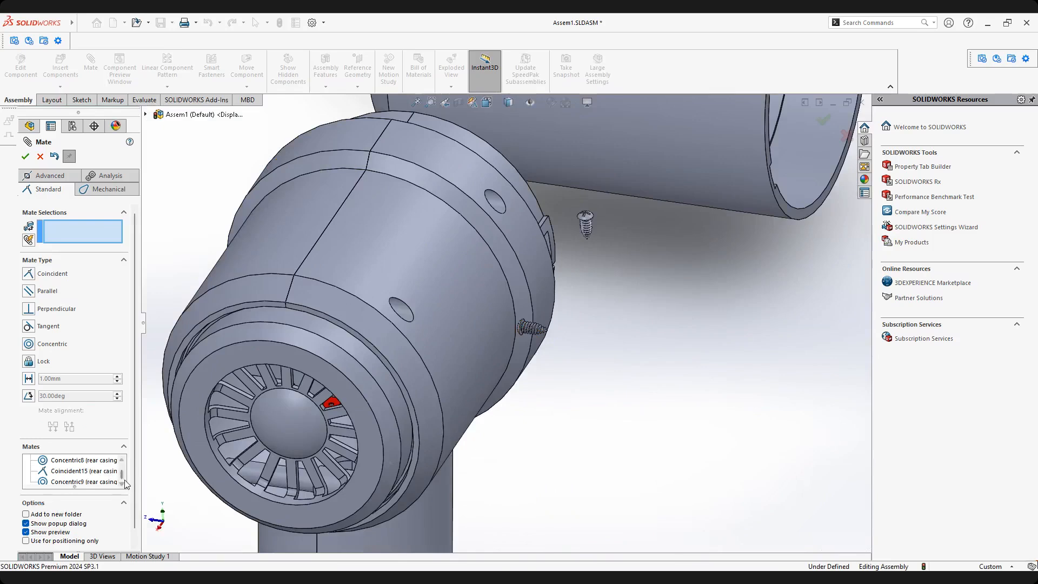
Edit the third screw's concentric mate with the rear casing, changing its alignment to aligned so the tip points inward.
left_click(87, 481)
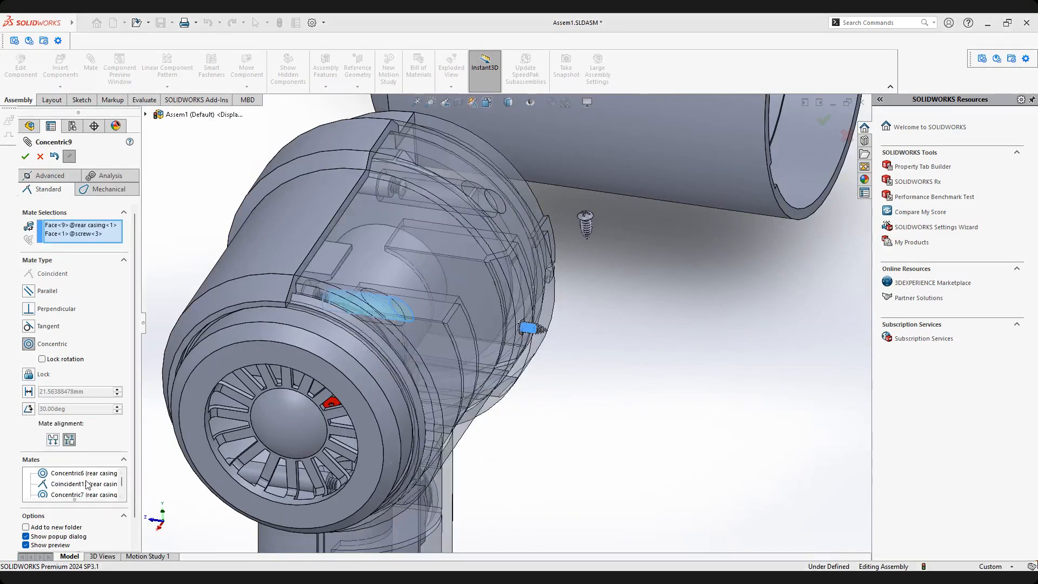
left_click(53, 439)
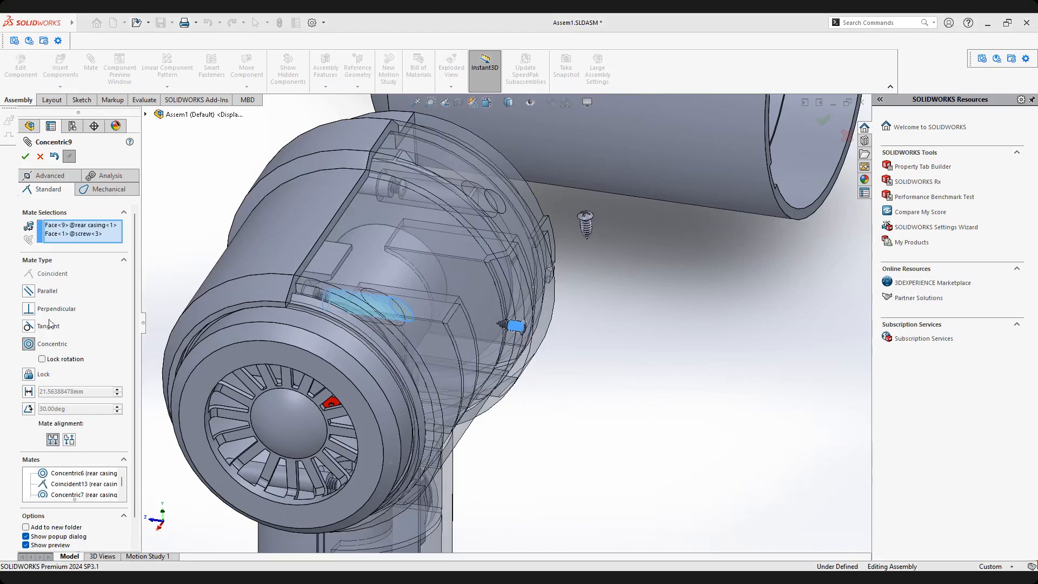
scroll(454, 273, "down", 2)
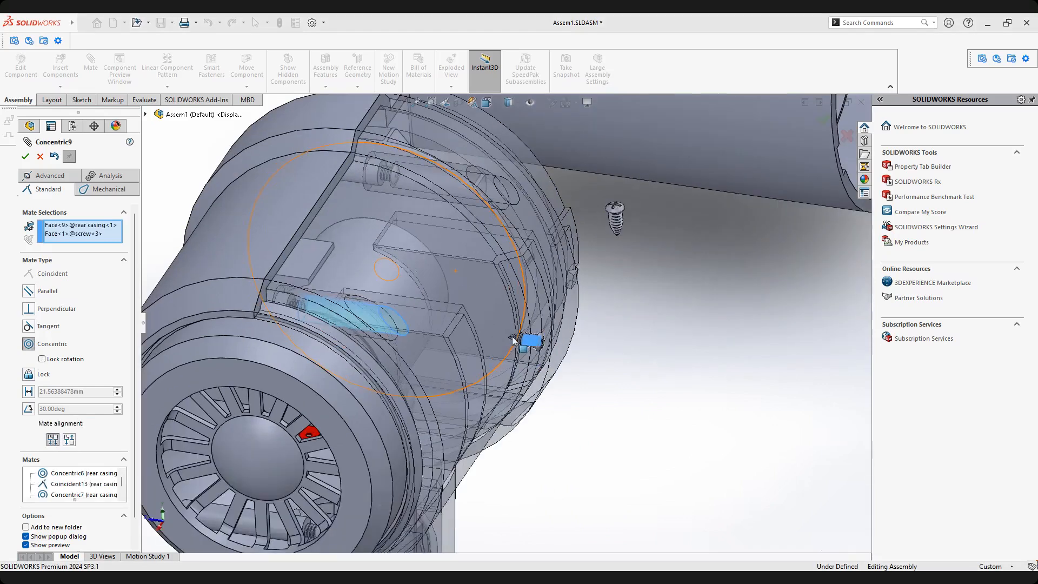
scroll(504, 329, "up", 2)
middle_click_drag(505, 329, 574, 329)
scroll(574, 329, "down", 2)
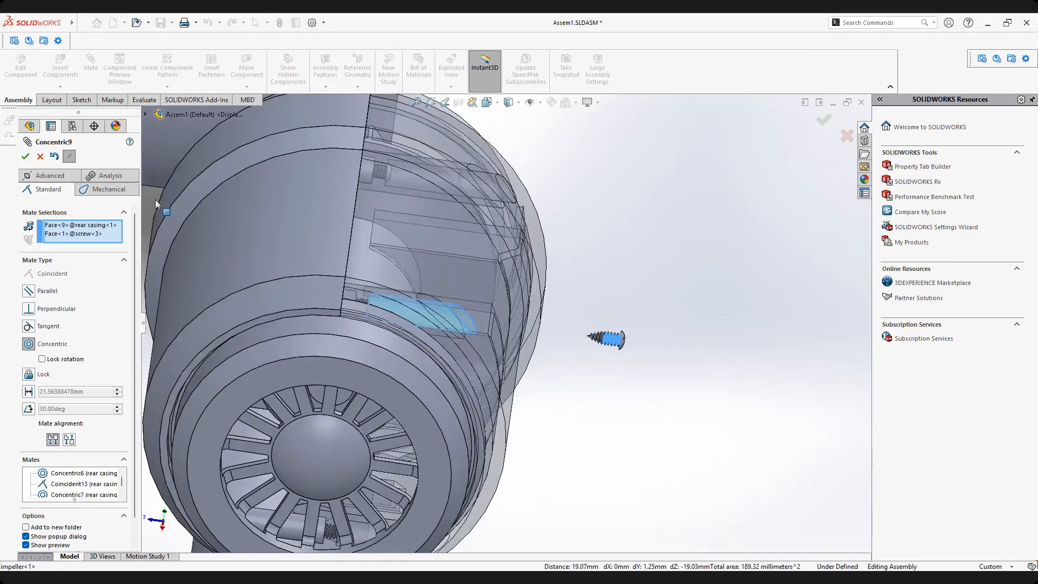
key("Return")
Mate the underside of the third screw's head coincident with the seat face in the vented end's upper hole, and finish mating.
scroll(557, 321, "down", 4)
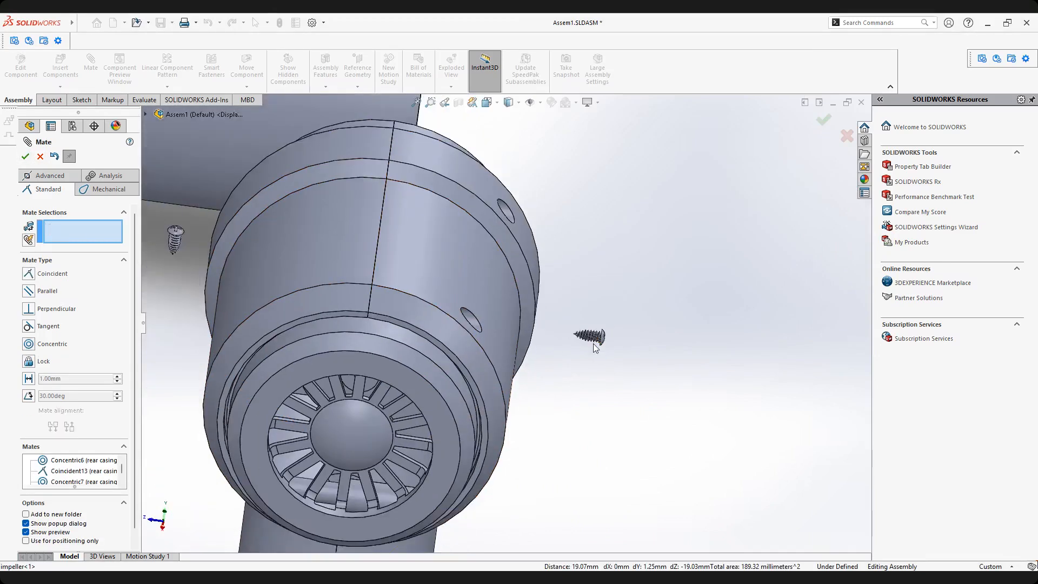
scroll(555, 323, "down", 6)
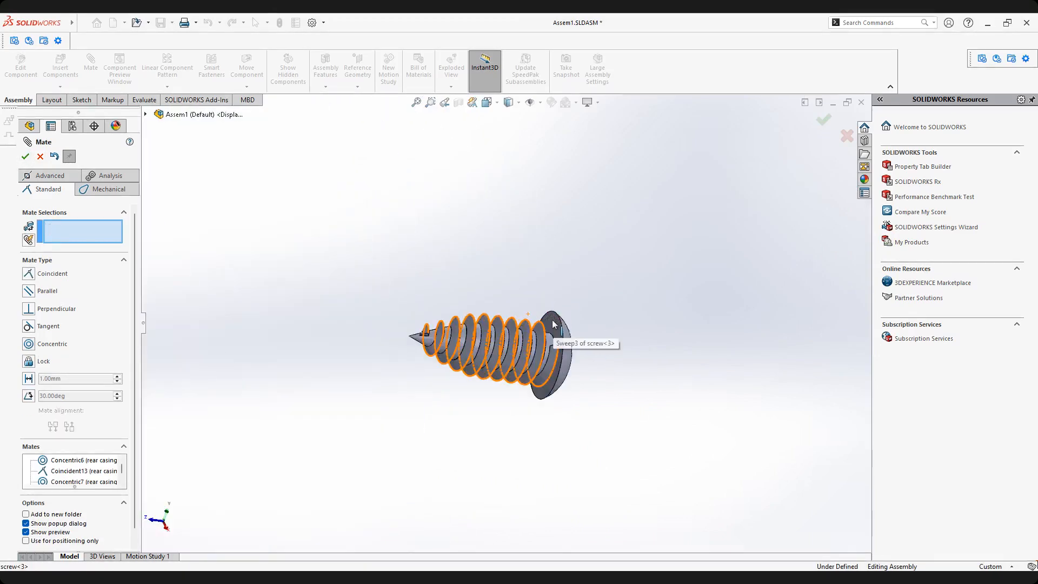
left_click(553, 324)
scroll(508, 327, "up", 4)
middle_click_drag(457, 321, 432, 303)
left_click(437, 305)
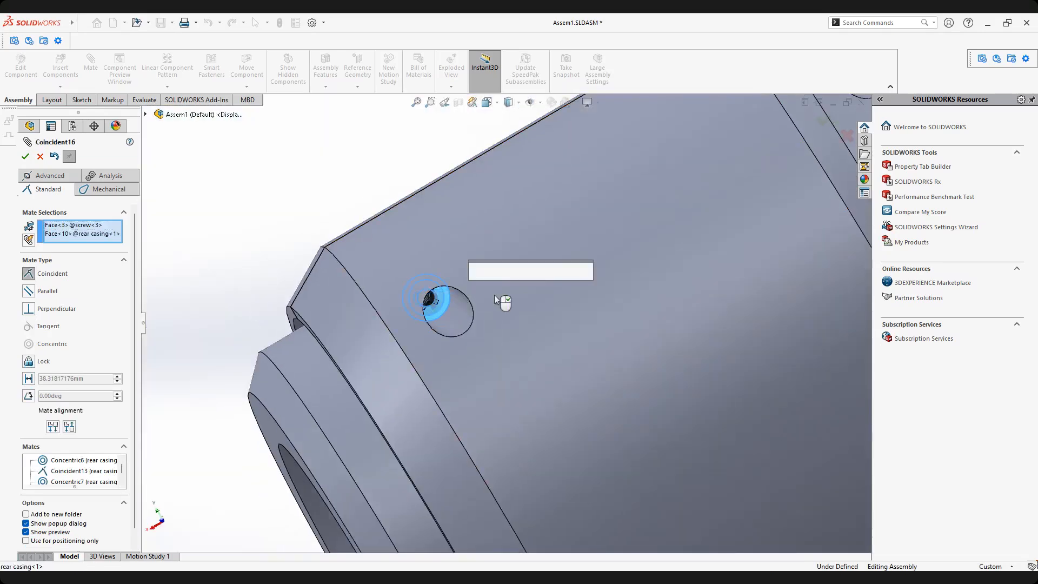
left_click(586, 271)
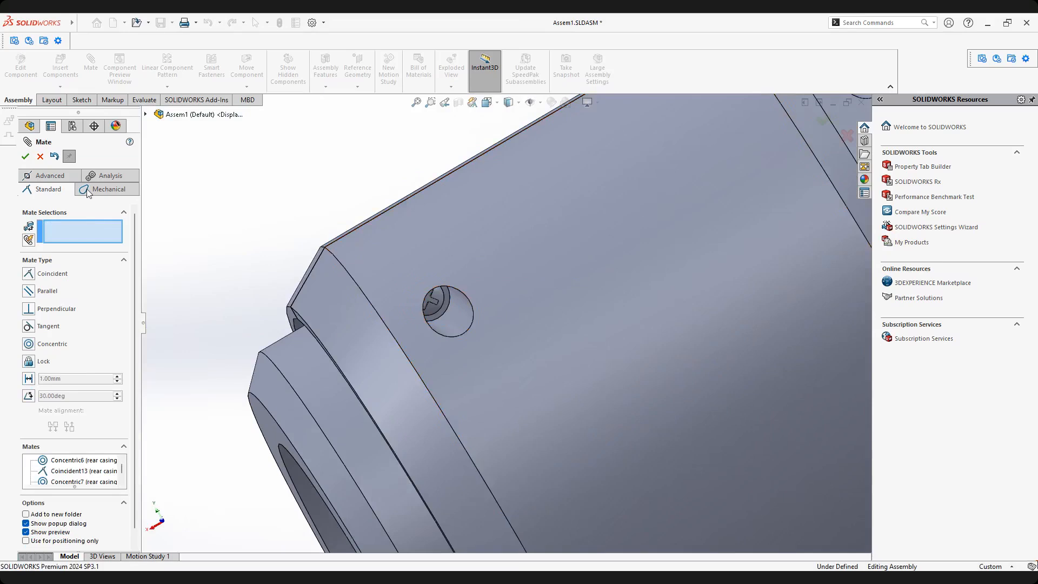
left_click(25, 157)
scroll(582, 390, "up", 10)
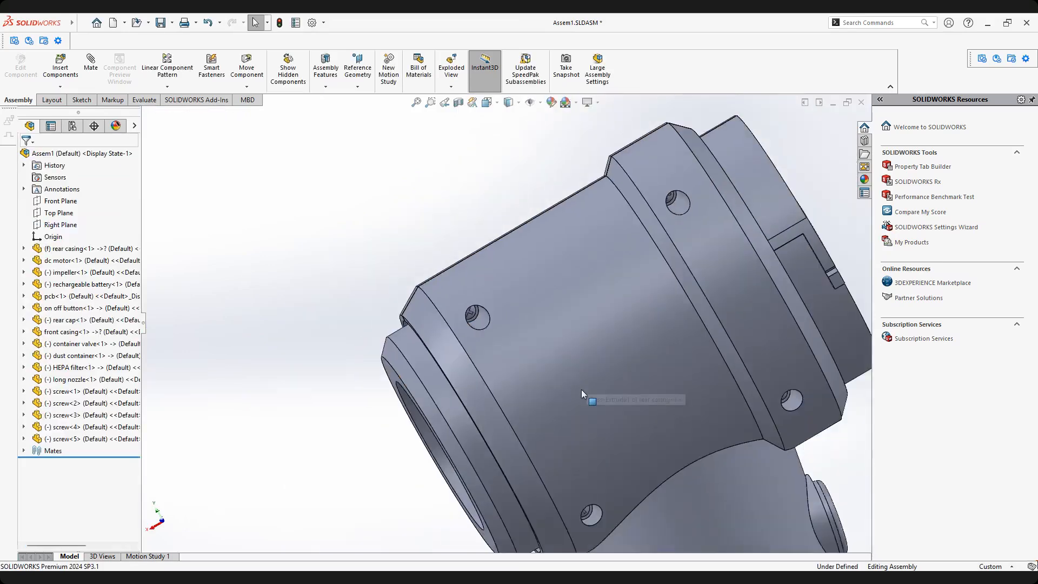
Mate the last loose screw's shank concentric with the hole near the base of the rear casing's handle, using aligned mate alignment.
scroll(584, 390, "down", 3)
middle_click_drag(584, 390, 735, 339)
scroll(571, 389, "up", 4)
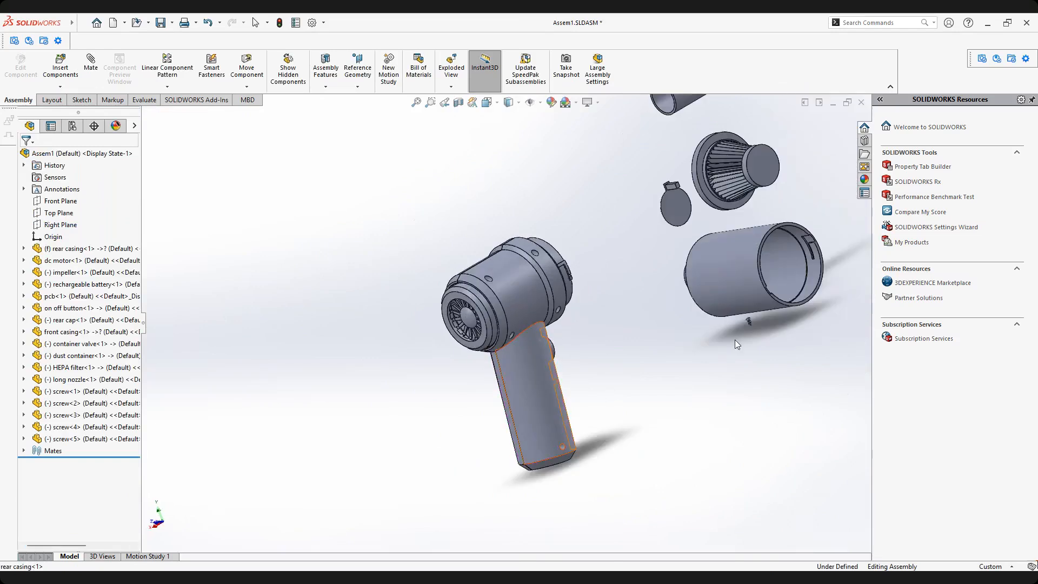
left_click(90, 64)
scroll(693, 352, "down", 15)
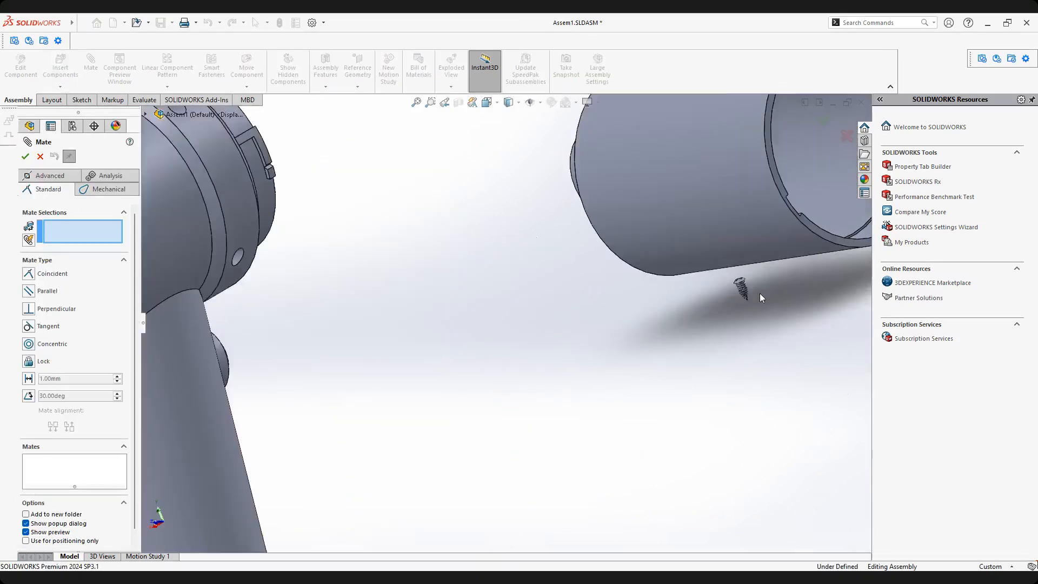
scroll(510, 294, "down", 3)
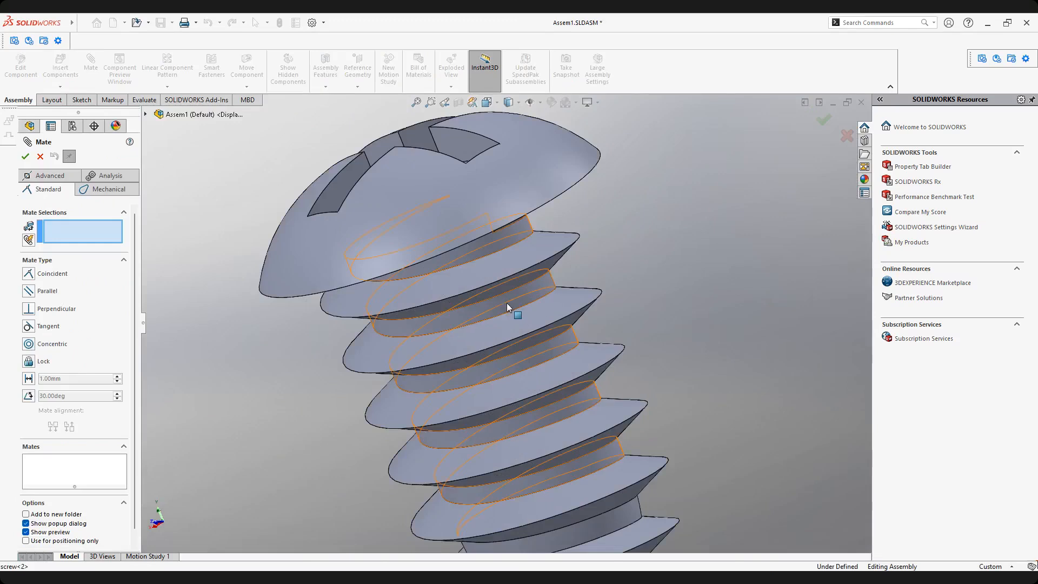
left_click(507, 303)
scroll(437, 388, "up", 8)
scroll(438, 388, "up", 3)
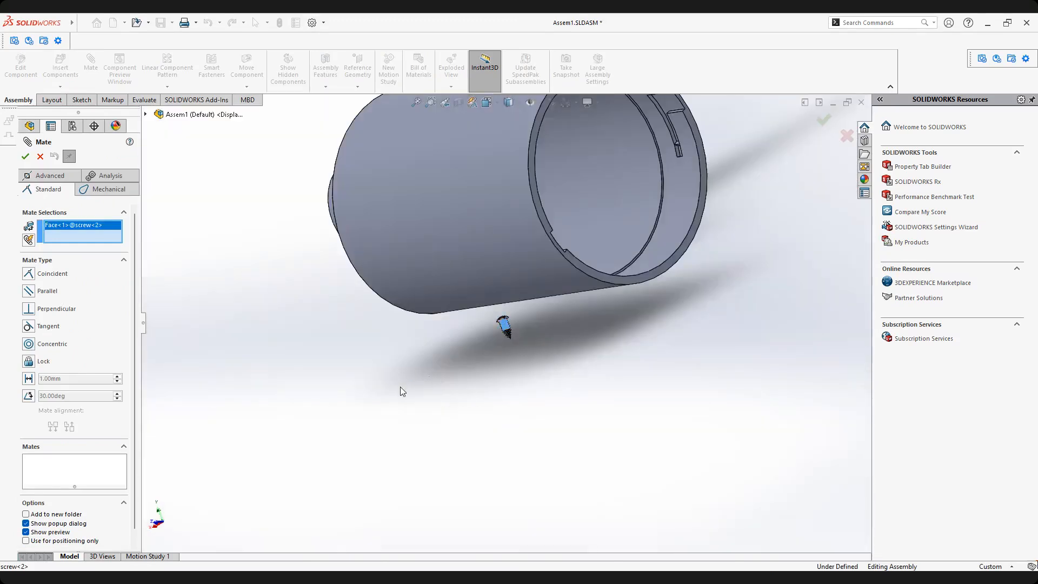
scroll(398, 387, "up", 4)
scroll(313, 428, "down", 3)
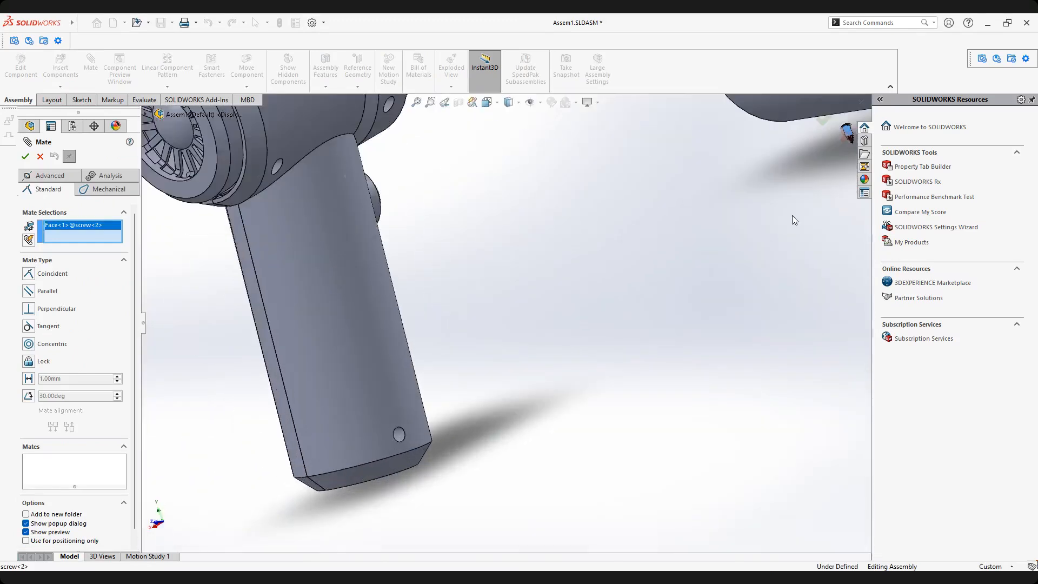
scroll(368, 430, "down", 3)
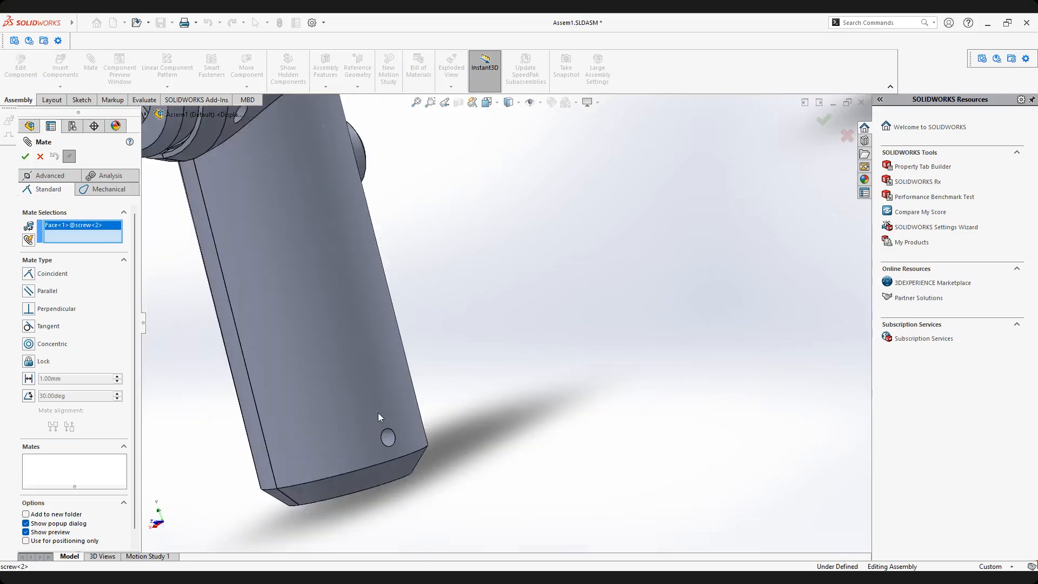
scroll(472, 371, "up", 4)
scroll(424, 393, "down", 4)
left_click(424, 393)
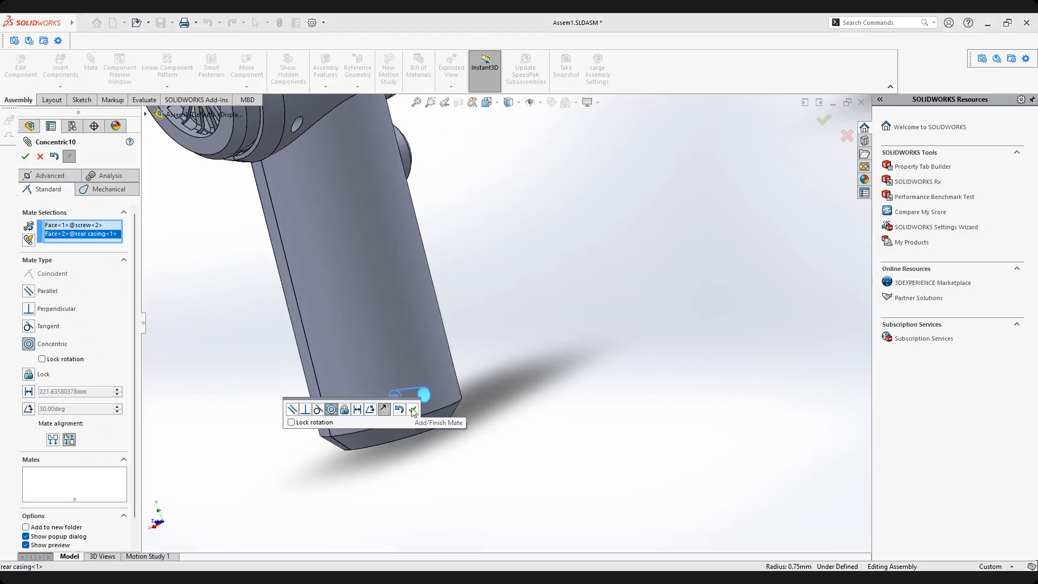
left_click(53, 439)
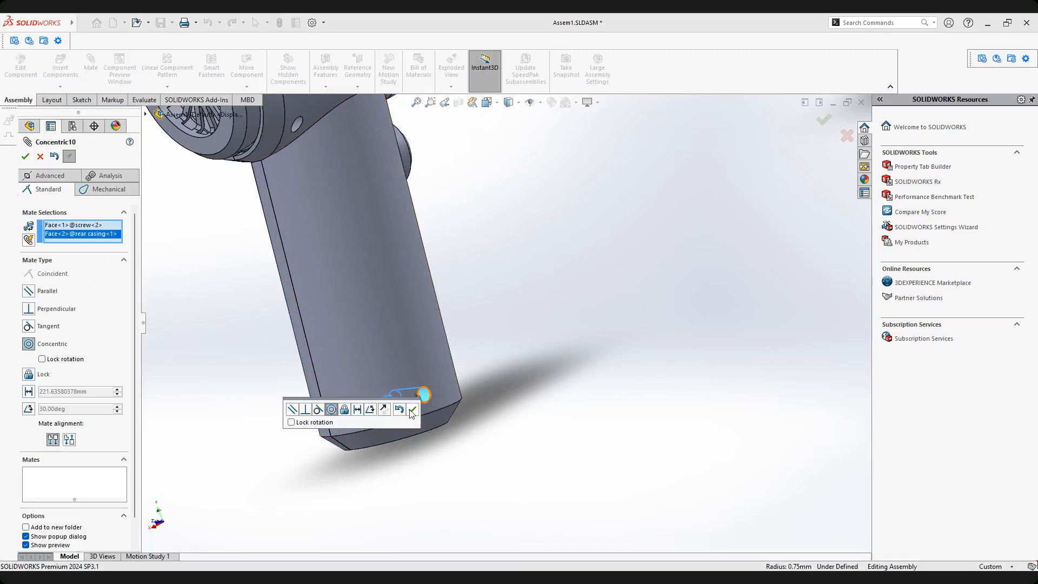
left_click(413, 412)
Display hidden lines to pull the screw out of the handle along its hole's axis, and restore the Shaded With Edges display.
mouse_move(413, 412)
middle_mouse_down()
mouse_move(384, 410)
mouse_move(417, 419)
middle_mouse_up()
scroll(498, 324, "up", 2)
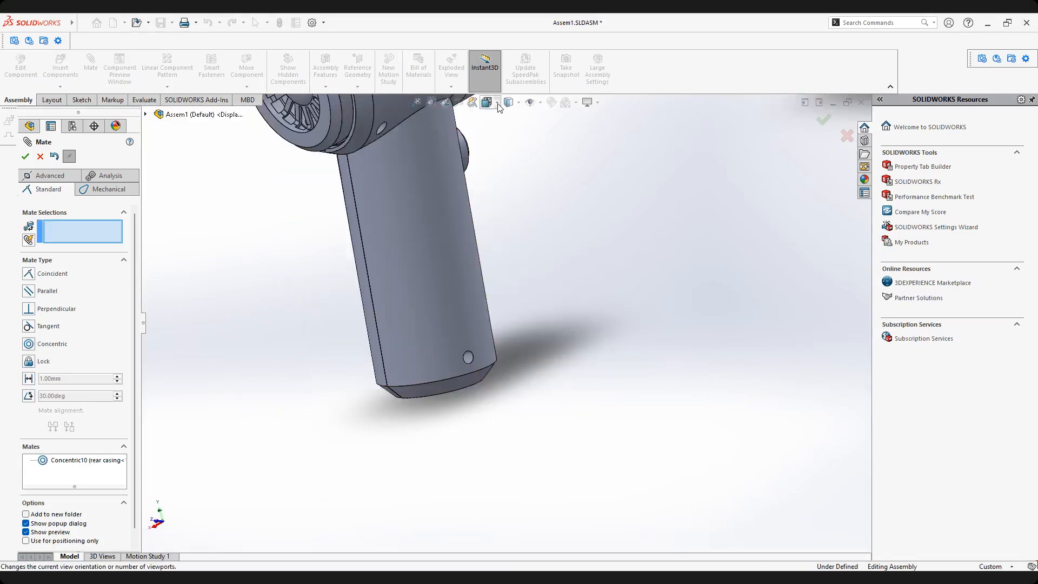
left_click(511, 102)
left_click(511, 164)
scroll(439, 355, "down", 3)
scroll(439, 355, "down", 3)
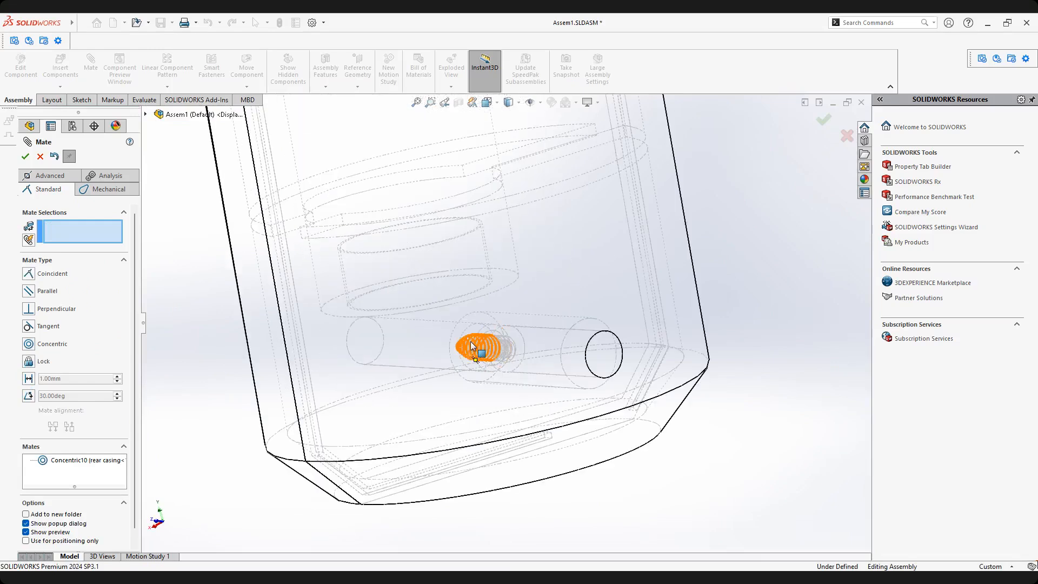
left_click_drag(472, 347, 727, 358)
scroll(697, 335, "up", 1)
scroll(698, 335, "up", 1)
left_click(508, 102)
left_click(510, 117)
Mate the underside of the screw's head coincident with the seat face inside the handle's hole, and finish mating.
scroll(613, 348, "down", 6)
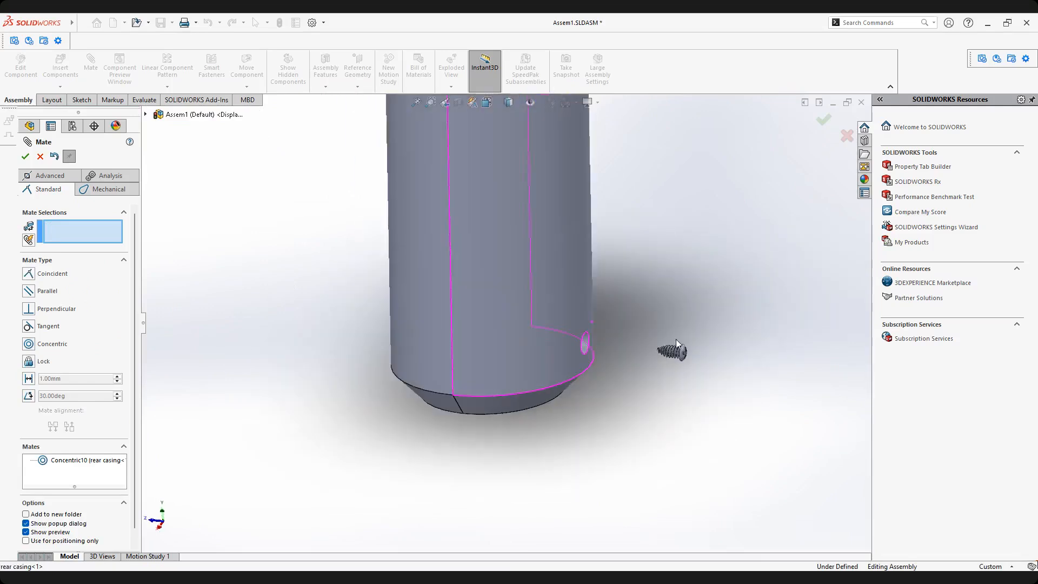
scroll(623, 363, "down", 4)
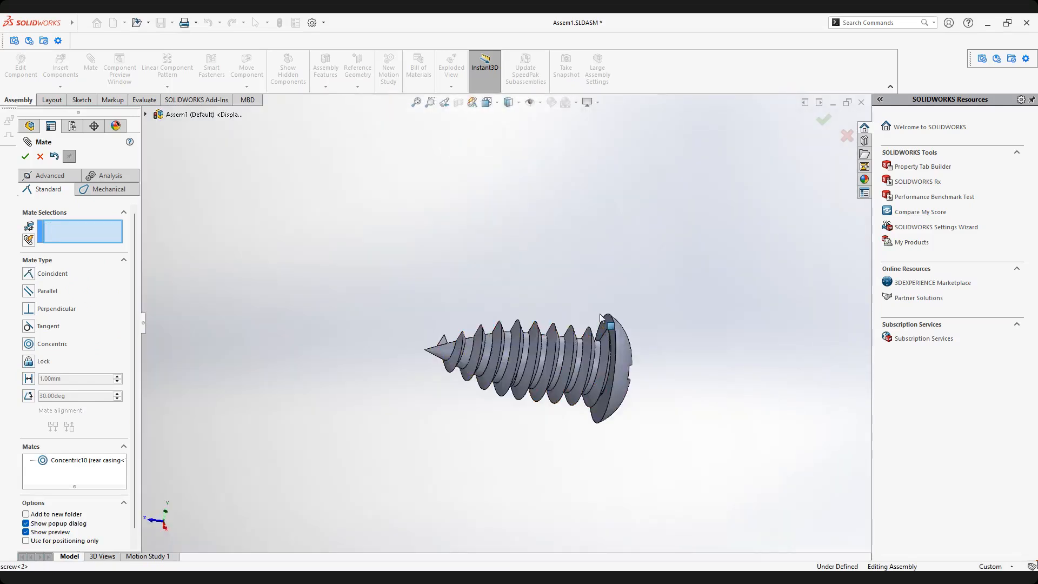
left_click(600, 328)
middle_click_drag(547, 341, 412, 339)
left_click(458, 345)
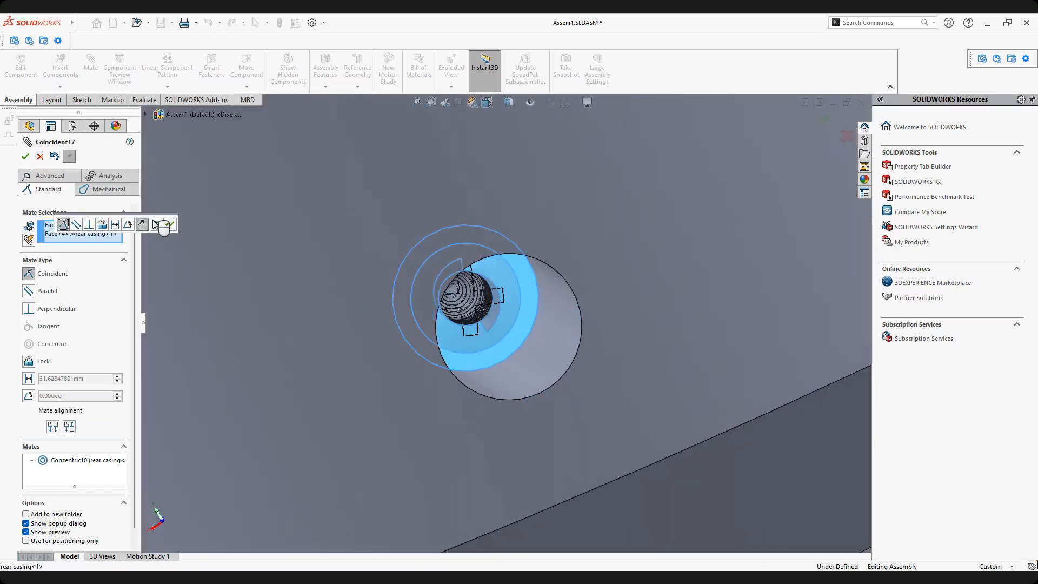
left_click(166, 224)
key("Escape")
Save the assembly and fit all of its components in view.
scroll(503, 325, "up", 10)
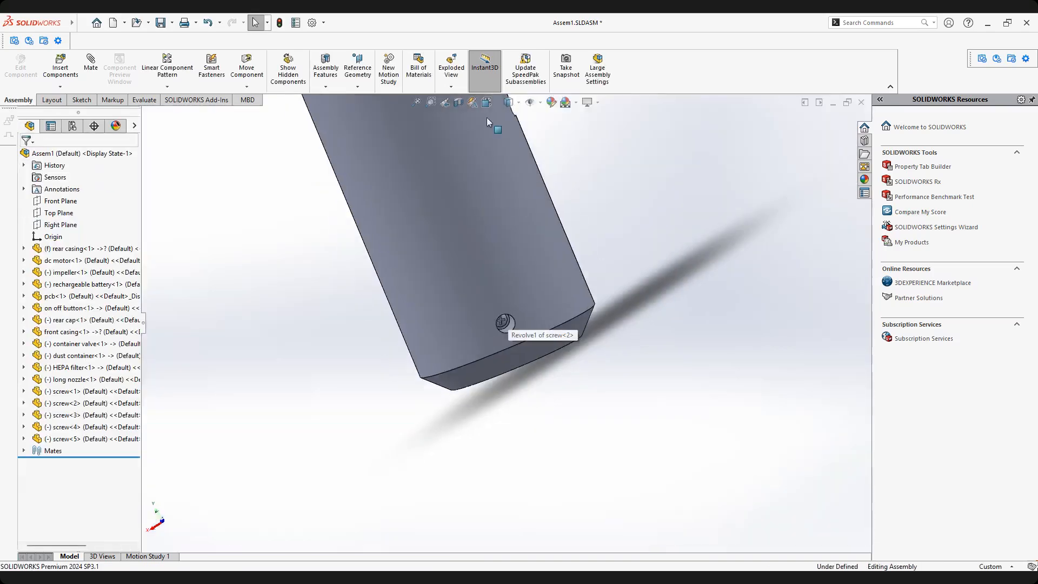
scroll(486, 121, "up", 10)
middle_click_drag(465, 162, 493, 330)
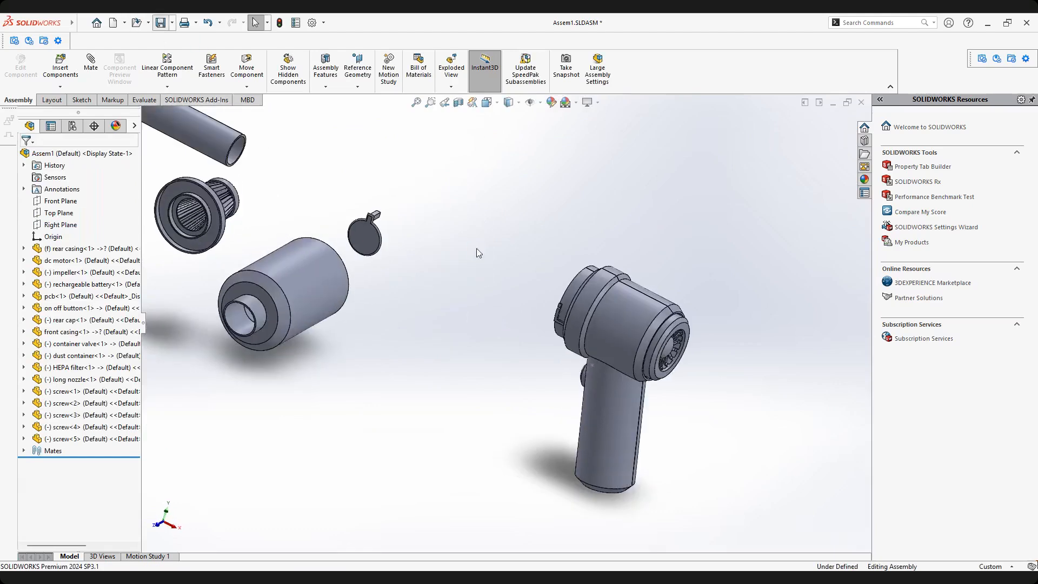
scroll(527, 318, "up", 3)
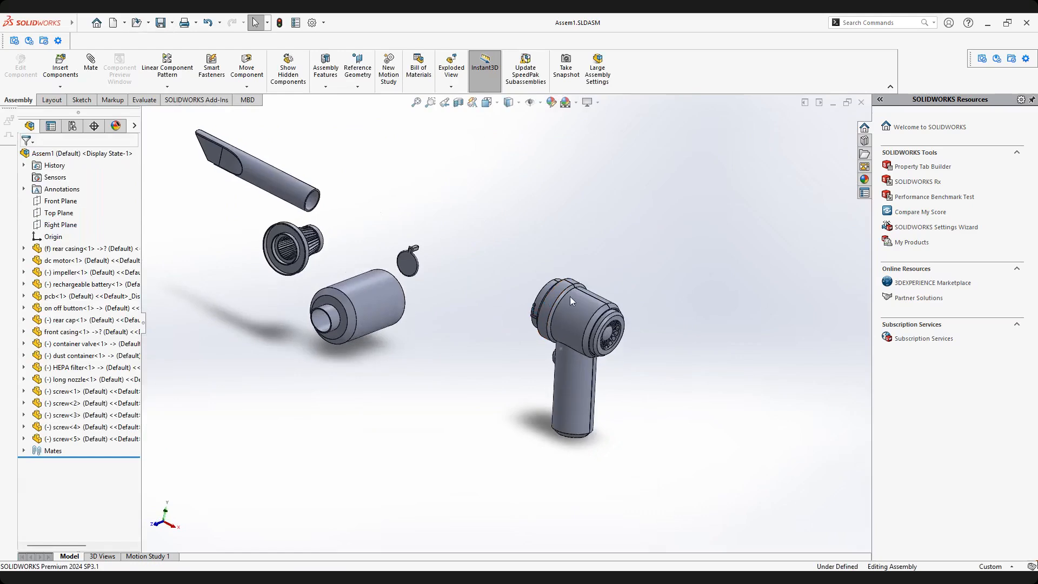
key("f")
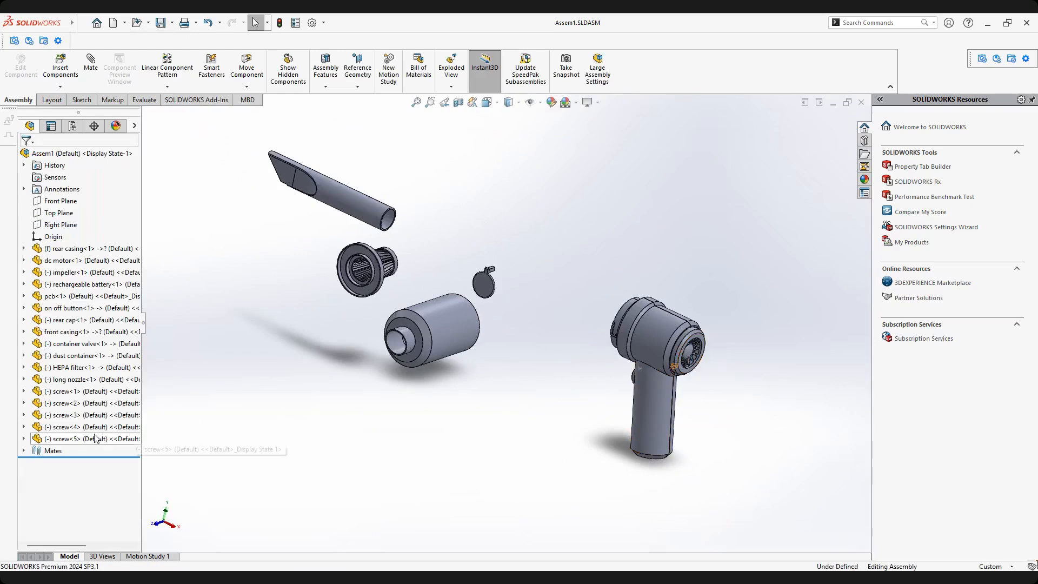
Highlight the five screw components one after another to check where each sits in the assembly.
left_click(60, 397)
left_click(65, 403)
left_click(65, 414)
left_click(65, 426)
left_click(65, 438)
left_click(258, 426)
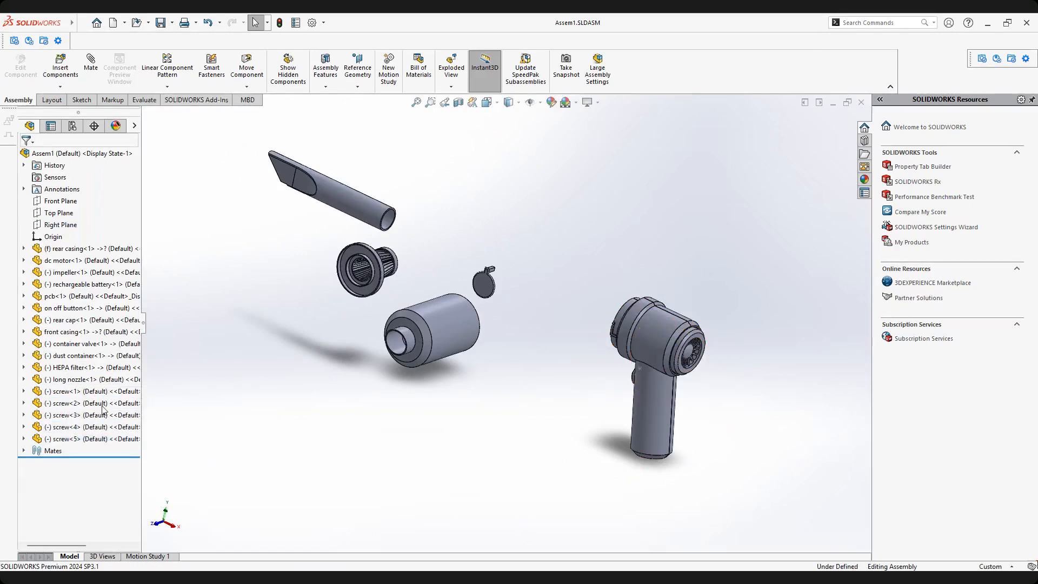
Reorder all five screw components together so they follow the front casing and precede the container valve in the assembly tree.
left_click(70, 397)
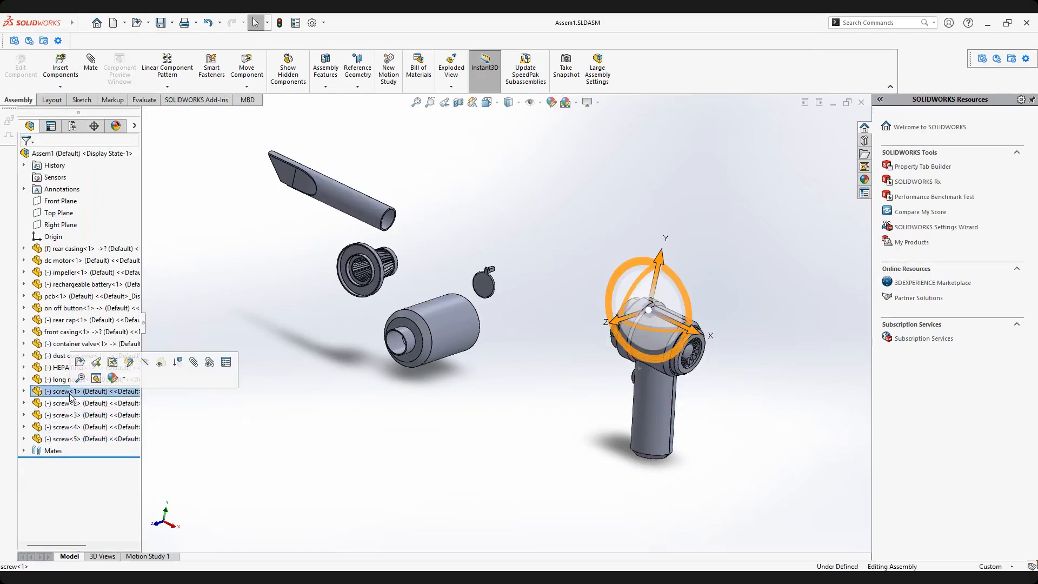
left_click(64, 404, "ctrl")
left_click(64, 416, "ctrl")
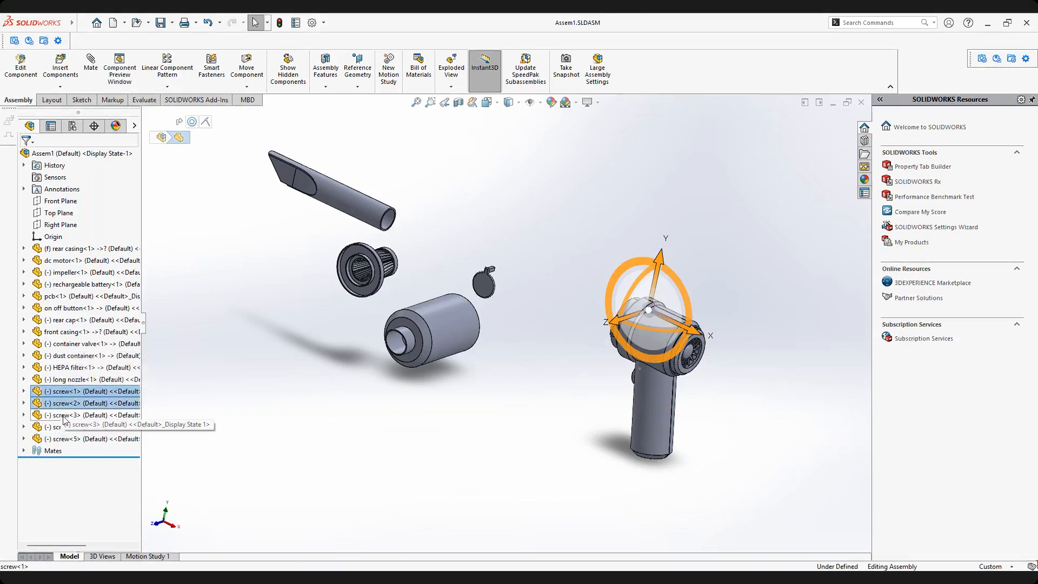
left_click(121, 427, "ctrl")
left_click(81, 439, "ctrl")
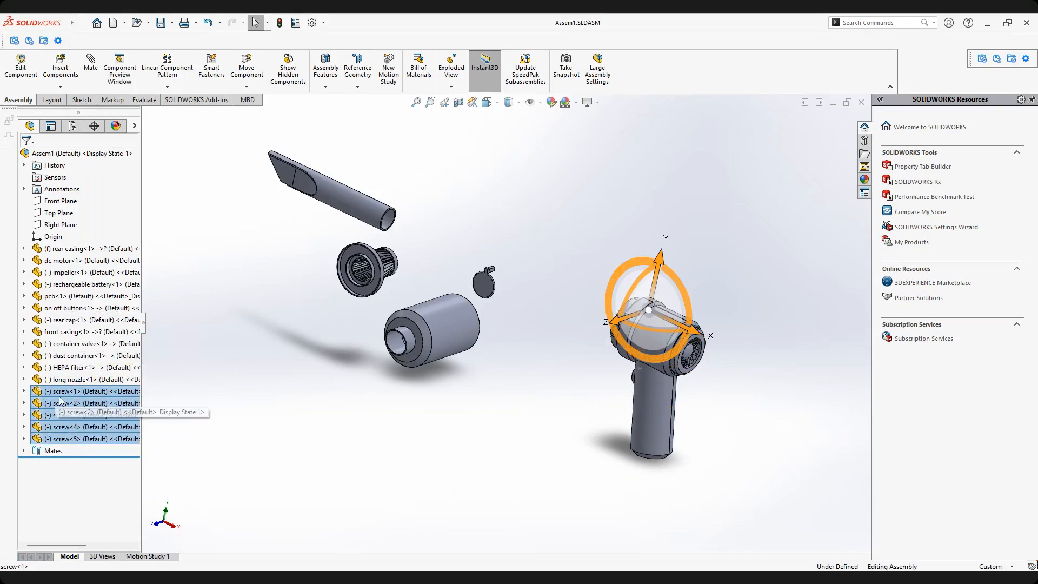
left_click_drag(56, 378, 58, 337)
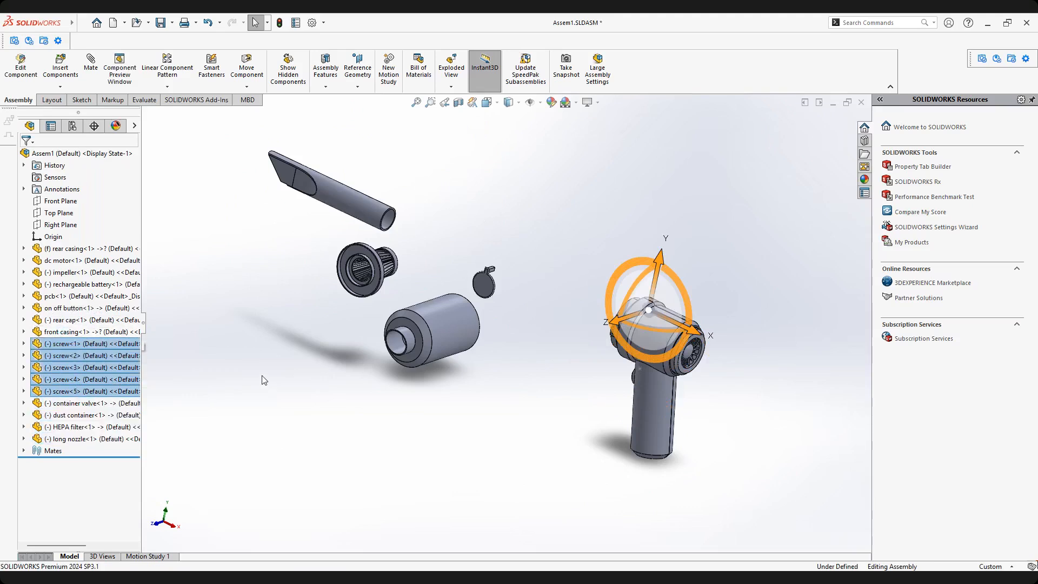
left_click(220, 394)
scroll(220, 394, "up", 2)
scroll(163, 375, "down", 1)
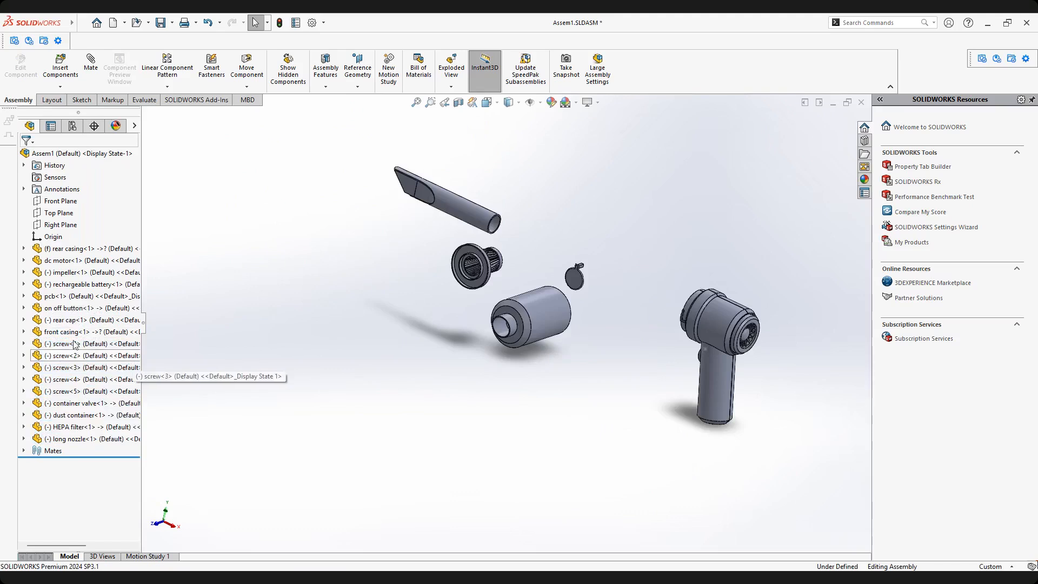
Review the reordered screws individually, from screw<1> to screw<5>, and clear the selection.
left_click(60, 345)
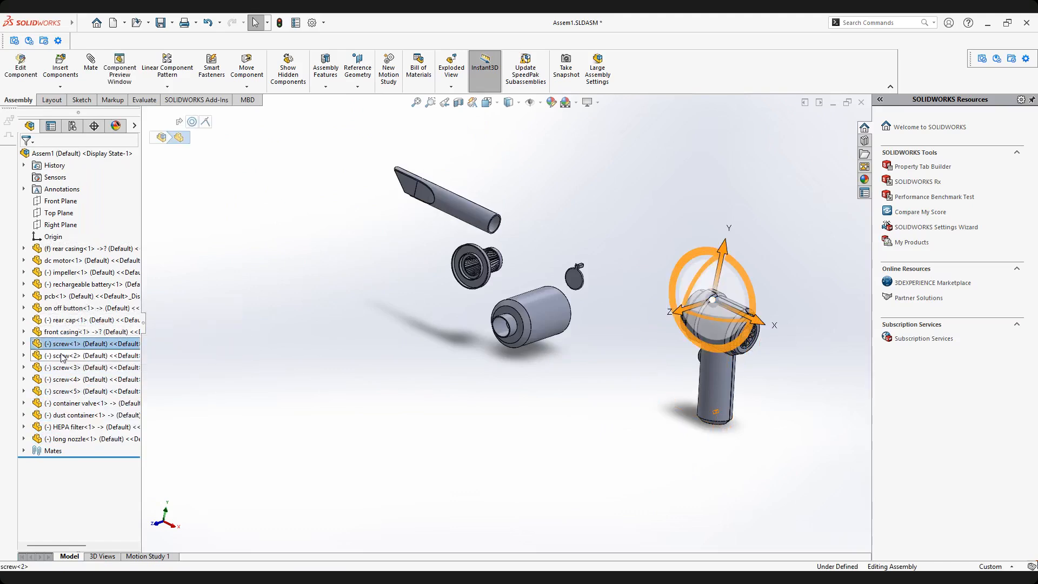
left_click(63, 356)
left_click(64, 370)
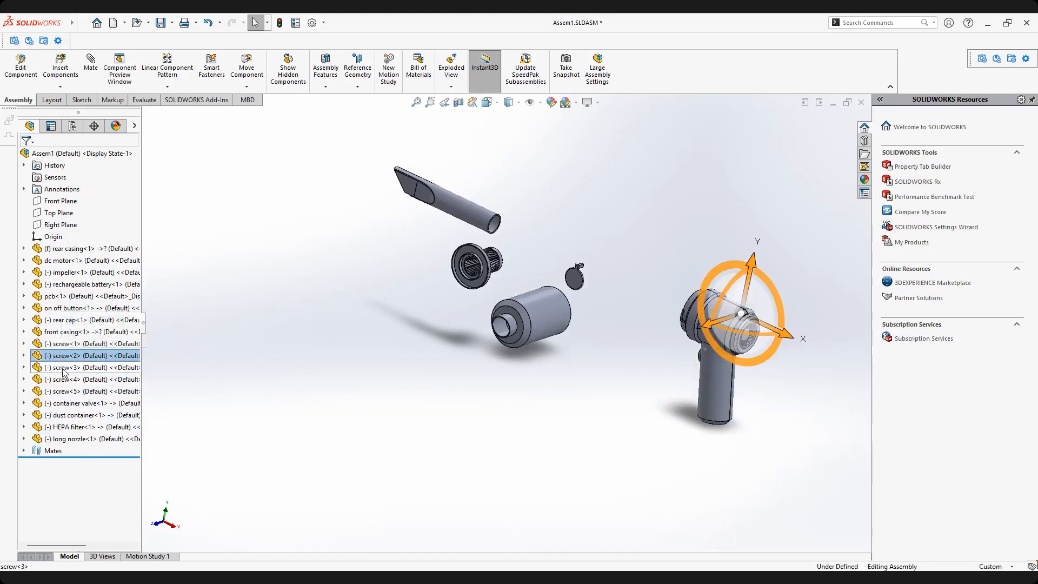
left_click(67, 380)
left_click(71, 392)
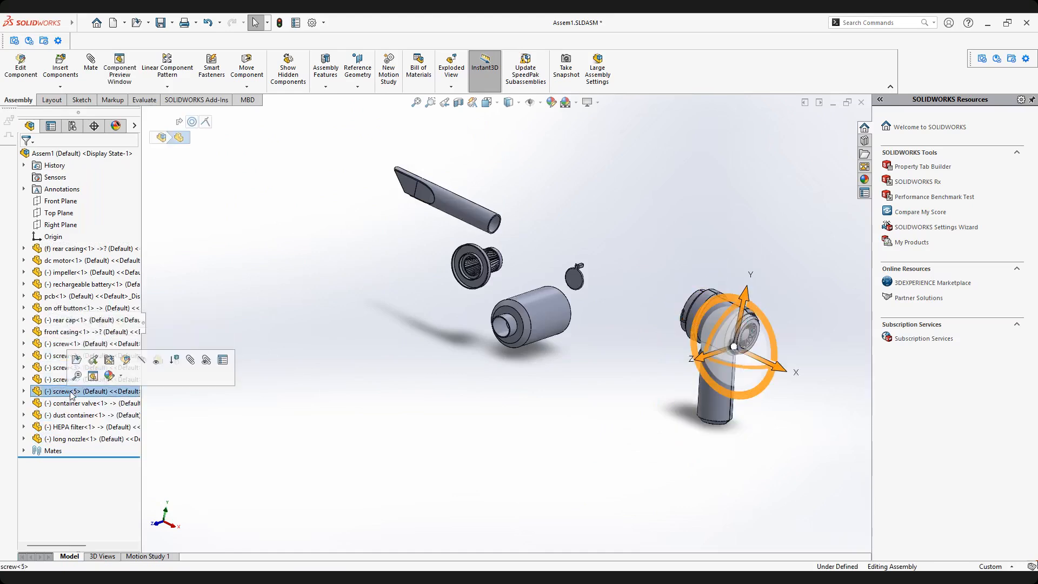
left_click(369, 456)
Save the assembly with the reordered component list.
scroll(508, 320, "up", 2)
scroll(620, 319, "down", 3)
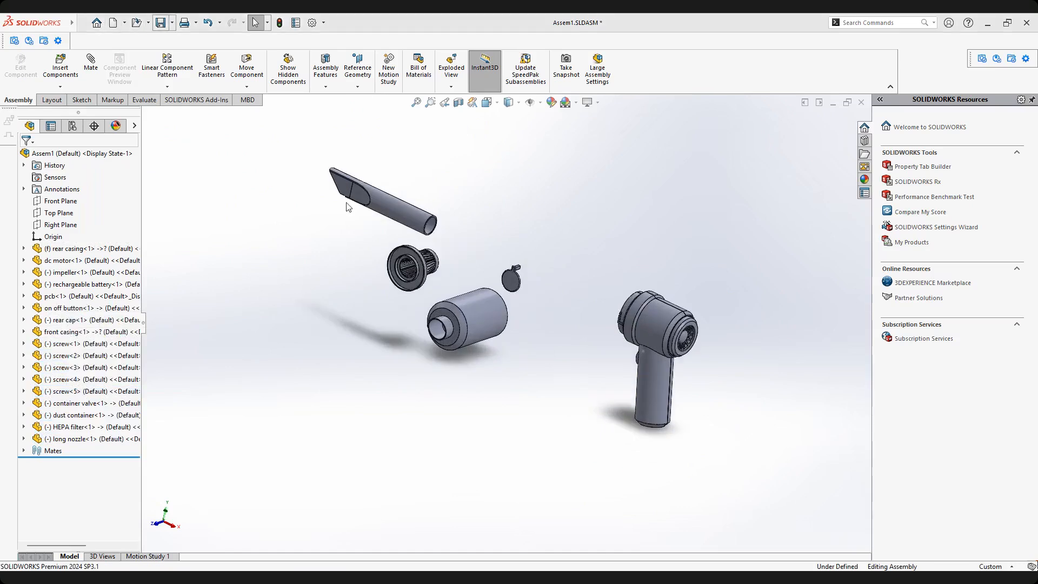
left_click(508, 254)
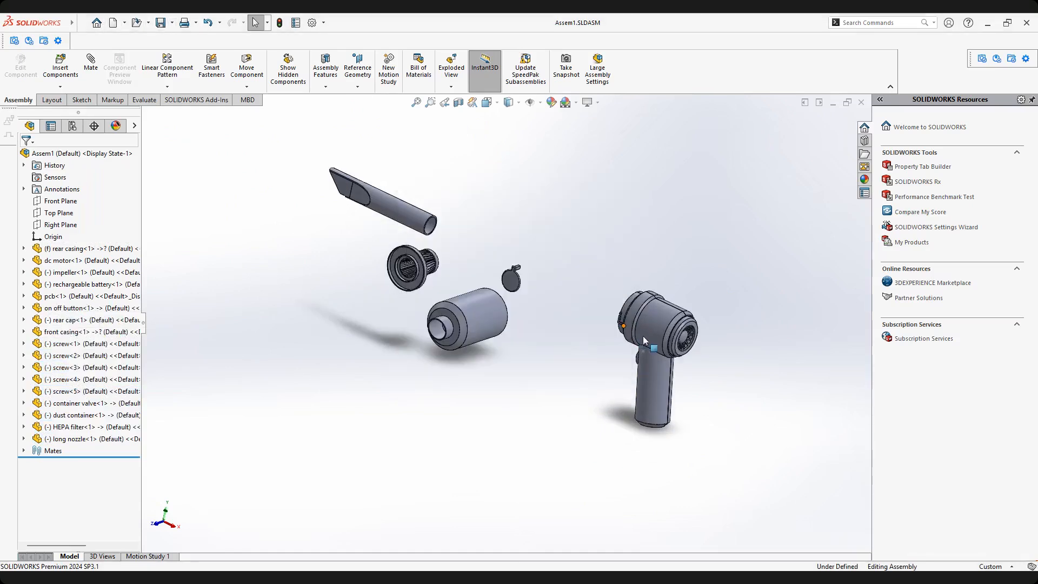
Examine the assembled vacuum body from several angles, along with the loose container valve, dust container, HEPA filter and long nozzle.
middle_click_drag(682, 323, 668, 314)
scroll(709, 315, "down", 2)
middle_click_drag(567, 294, 546, 291)
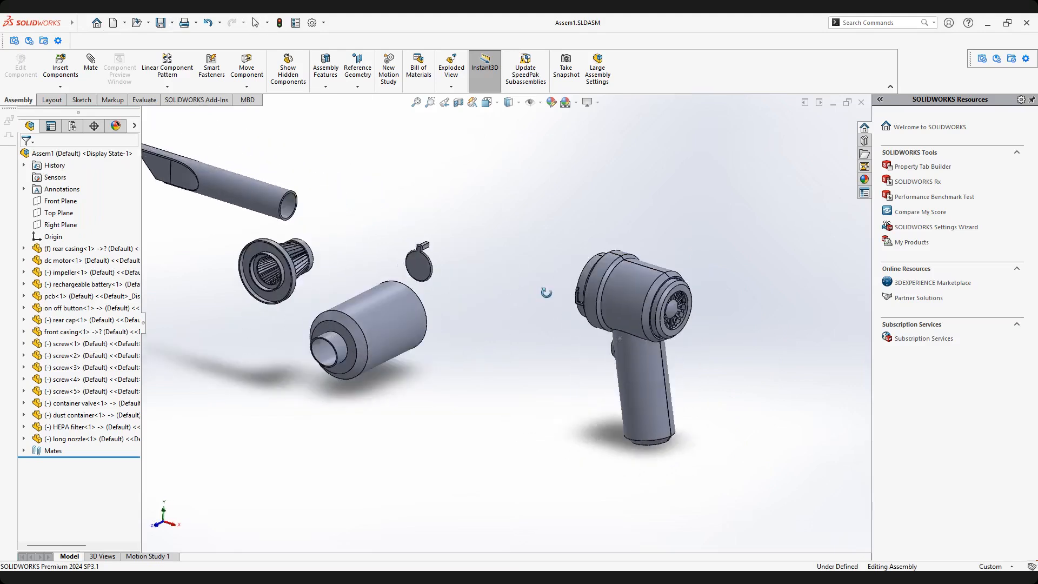
scroll(557, 293, "up", 2)
scroll(477, 291, "down", 1)
middle_click_drag(477, 290, 473, 301)
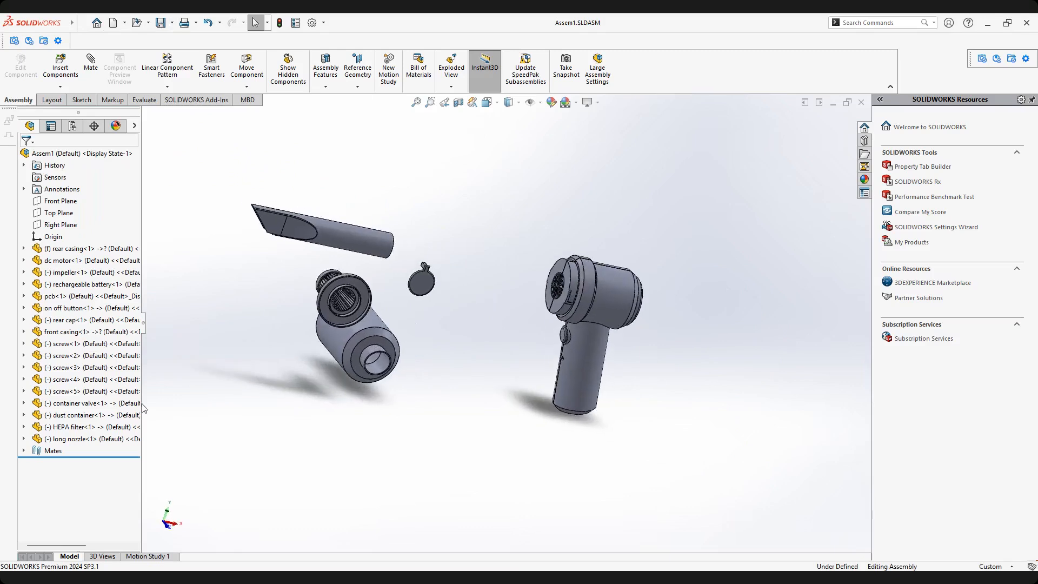
middle_click_drag(558, 301, 545, 305)
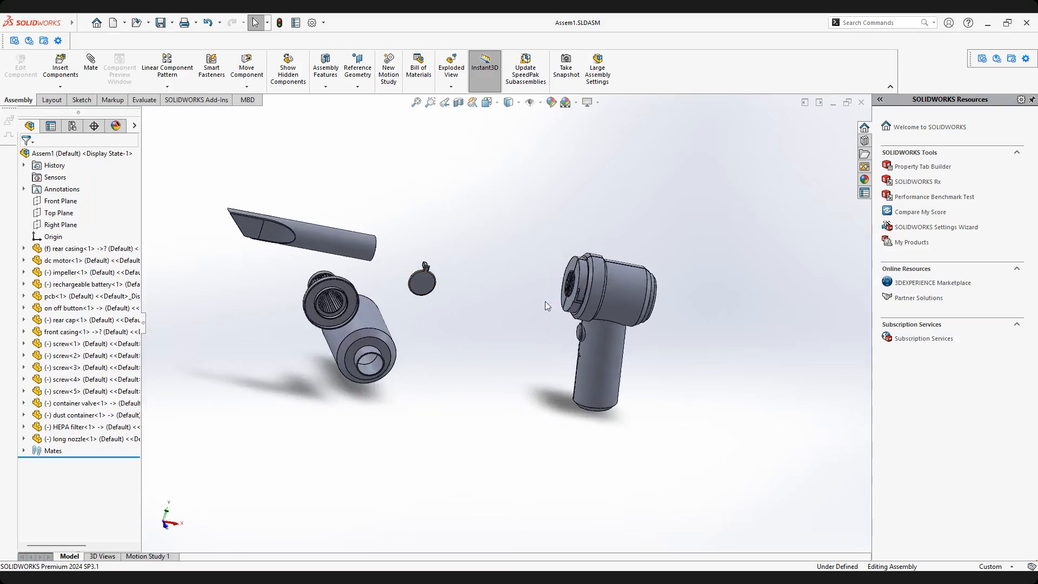
mouse_move(629, 277)
middle_mouse_down()
mouse_move(573, 282)
mouse_move(624, 277)
middle_mouse_up()
scroll(624, 277, "down", 3)
middle_click_drag(585, 325, 596, 329)
scroll(596, 334, "down", 2)
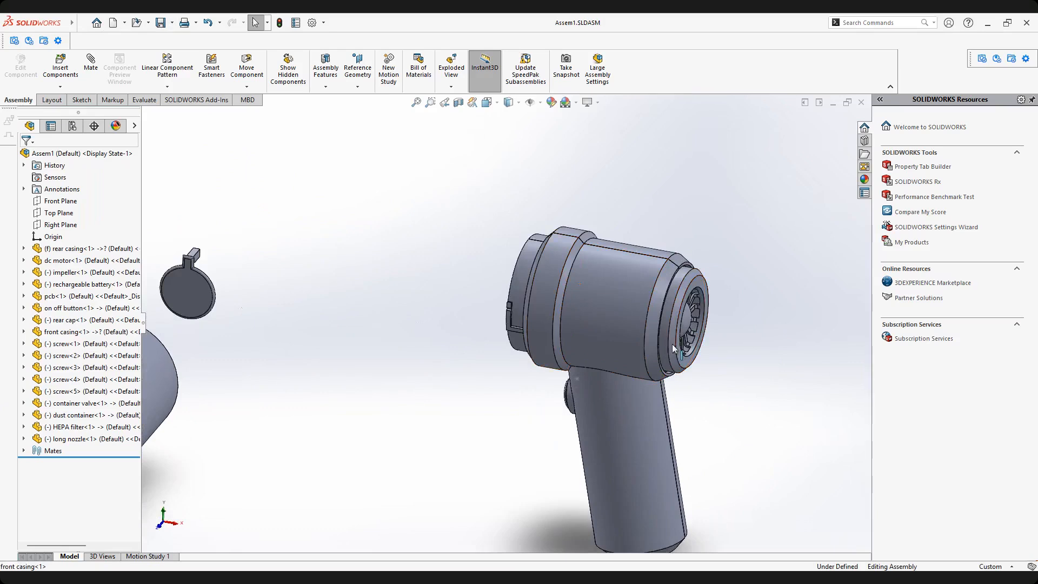
mouse_move(625, 329)
middle_mouse_down()
mouse_move(685, 349)
mouse_move(637, 338)
middle_mouse_up()
scroll(685, 349, "up", 3)
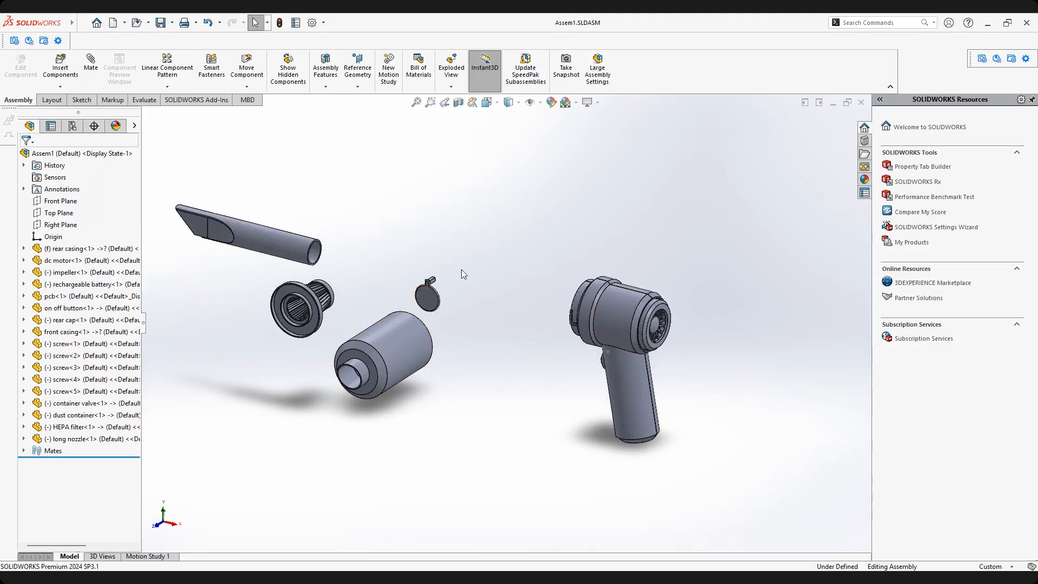
scroll(374, 320, "up", 2)
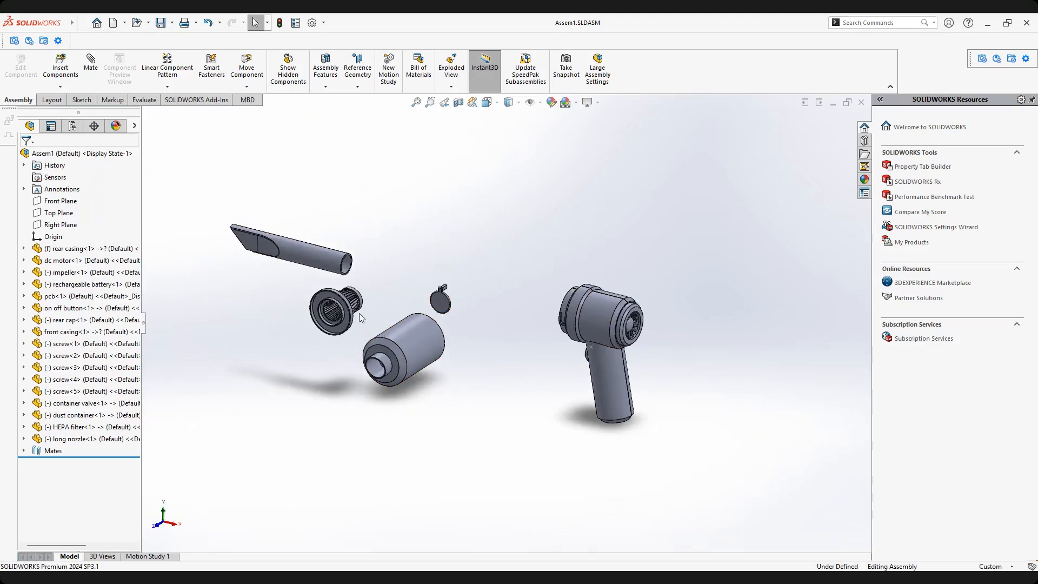
scroll(576, 314, "down", 3)
scroll(405, 351, "up", 5)
scroll(407, 354, "down", 4)
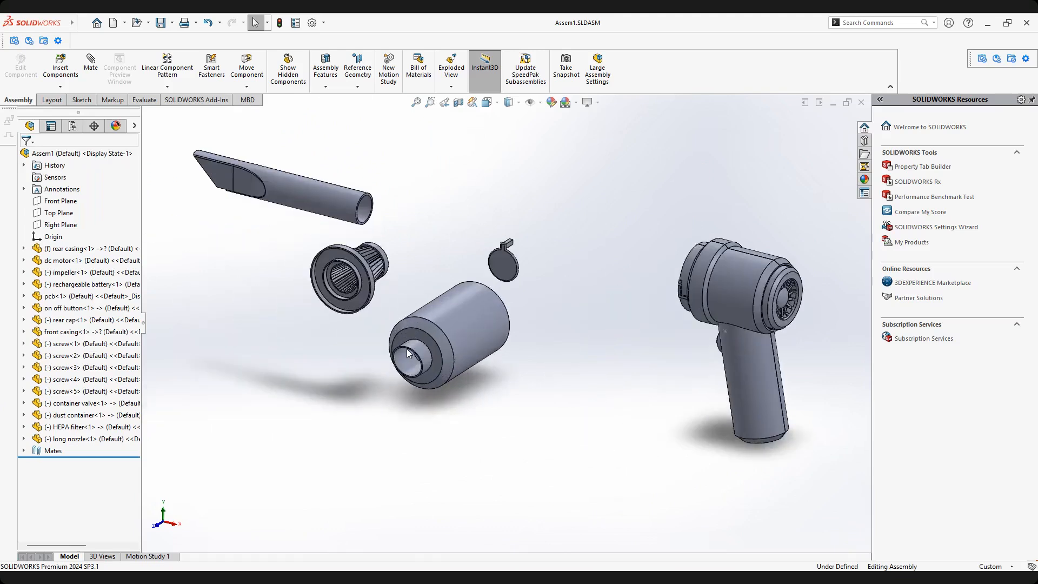
Examine the loose long nozzle, HEPA filter, dust container and container valve beside the assembled vacuum body.
scroll(800, 313, "down", 3)
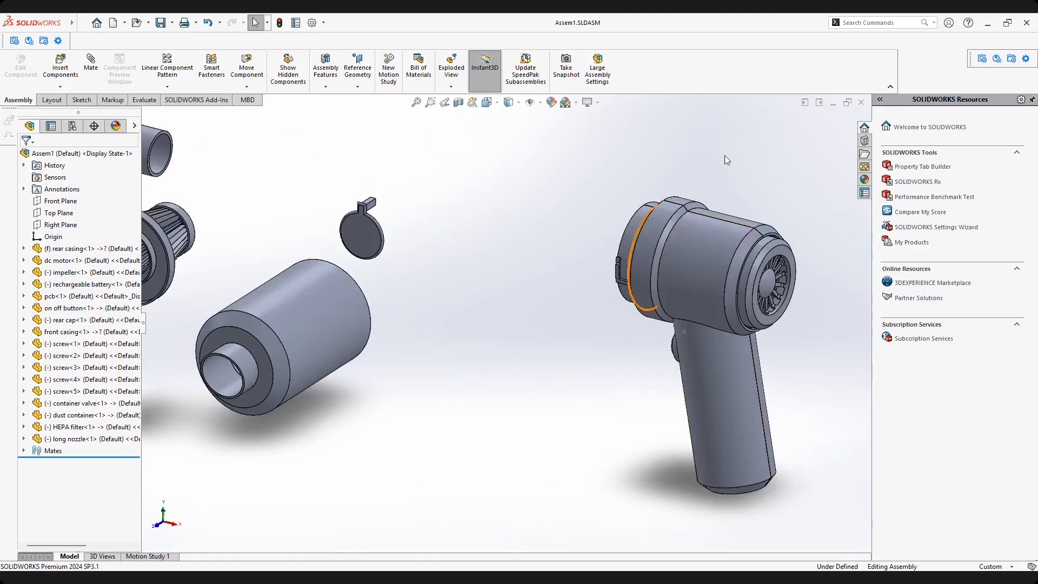
scroll(606, 338, "up", 3)
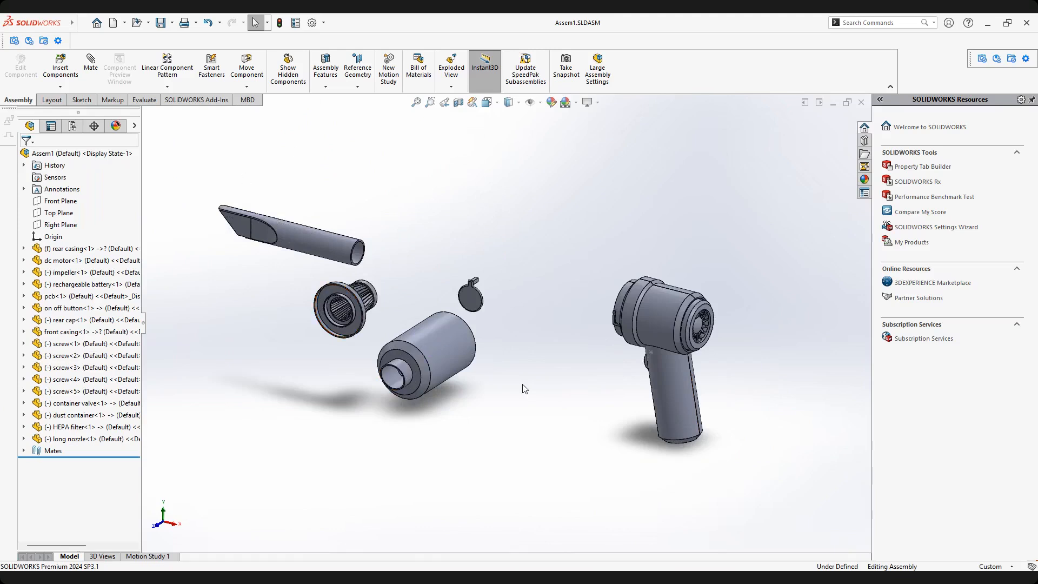
scroll(414, 326, "down", 2)
scroll(519, 324, "up", 3)
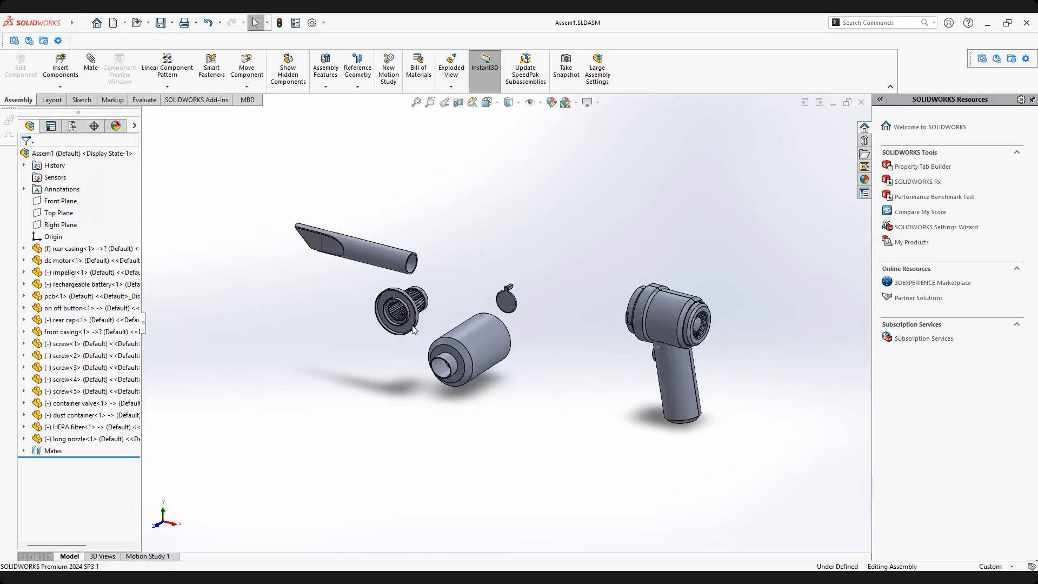
scroll(422, 319, "down", 2)
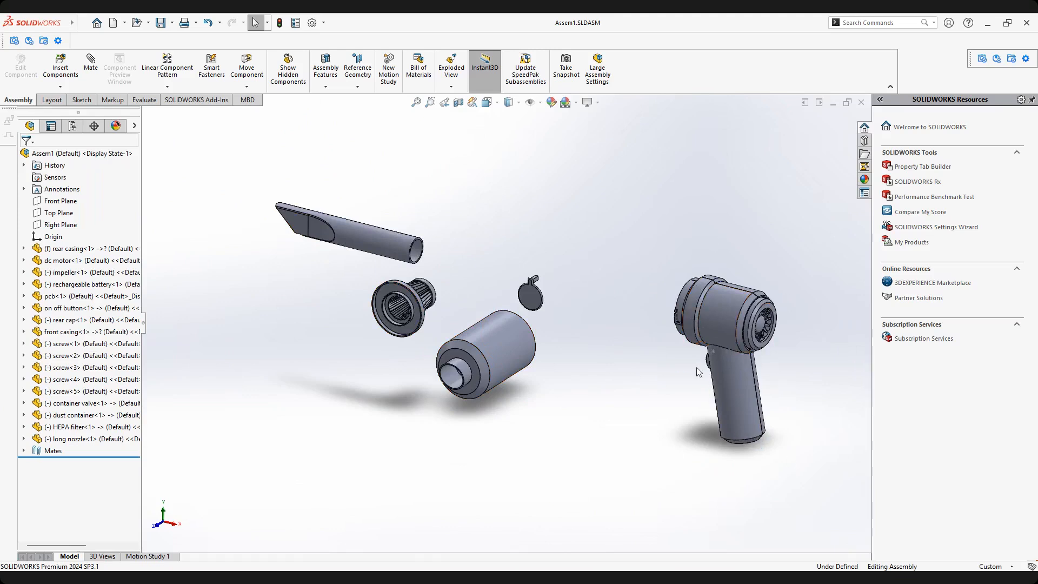
scroll(427, 312, "down", 2)
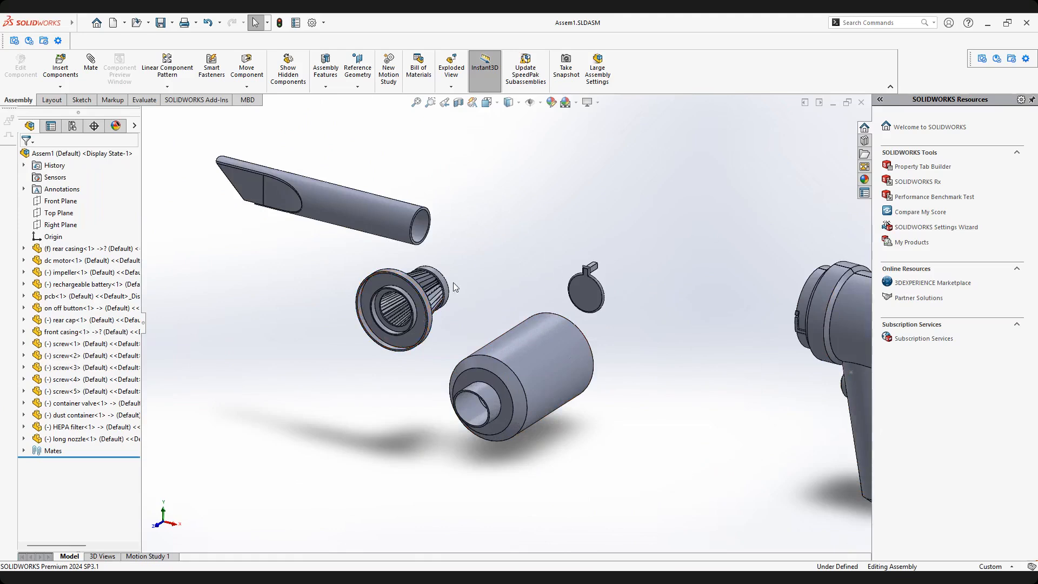
scroll(546, 285, "up", 2)
scroll(579, 335, "down", 2)
scroll(502, 309, "up", 2)
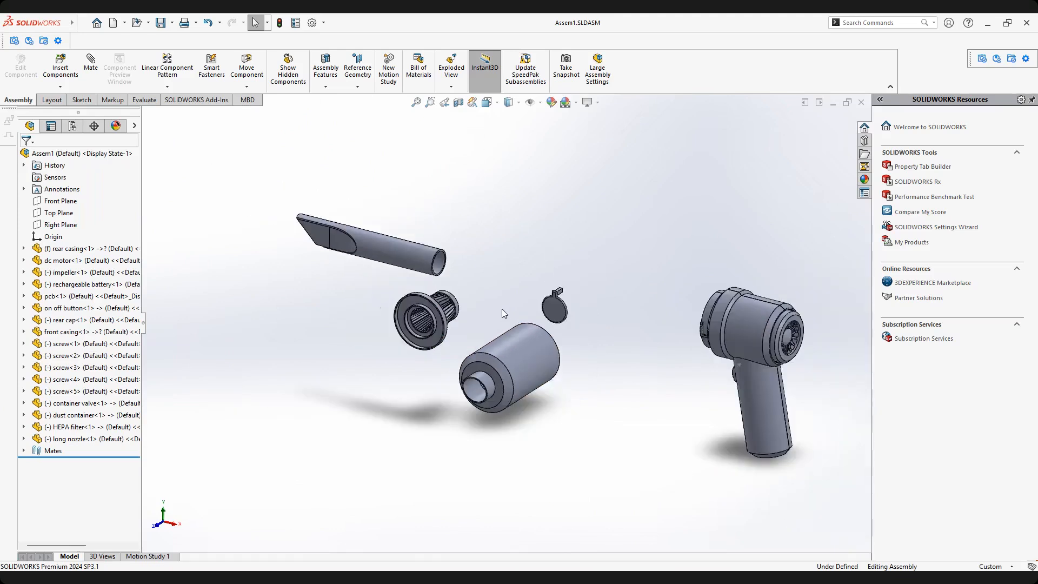
scroll(513, 350, "down", 1)
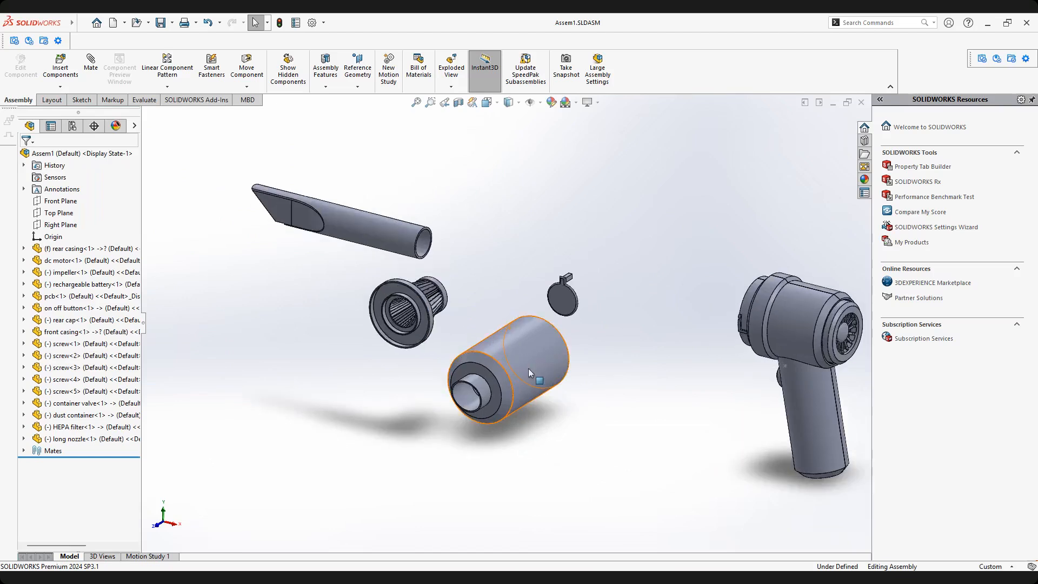
scroll(529, 367, "down", 2)
scroll(527, 374, "up", 2)
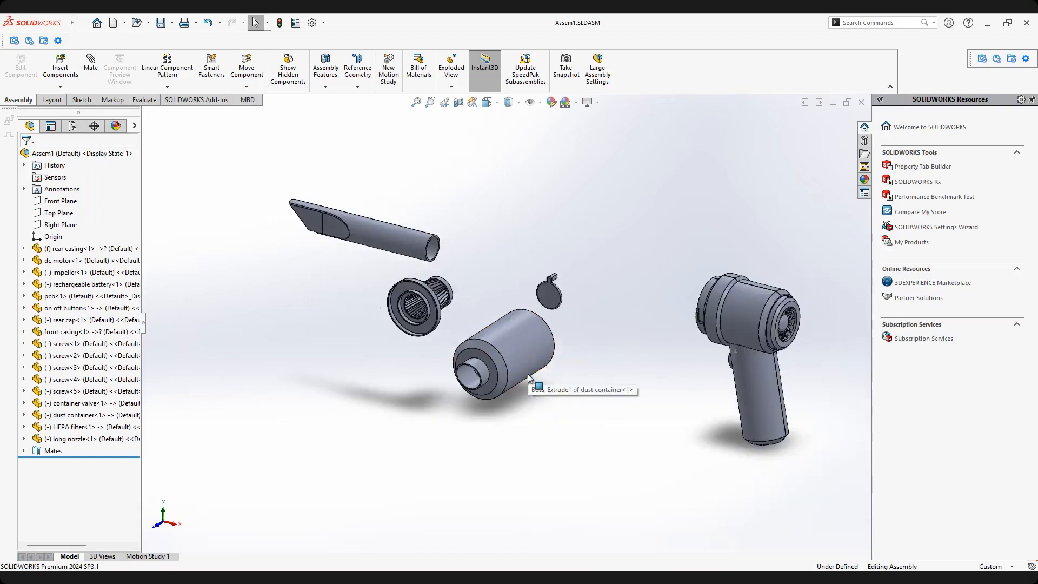
scroll(527, 373, "down", 2)
scroll(543, 327, "up", 2)
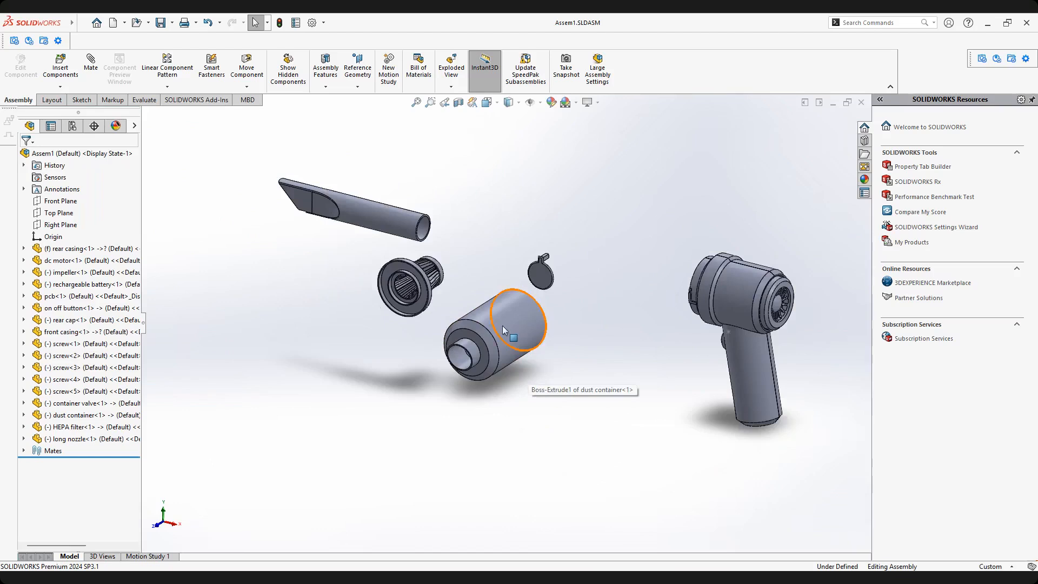
scroll(517, 322, "down", 2)
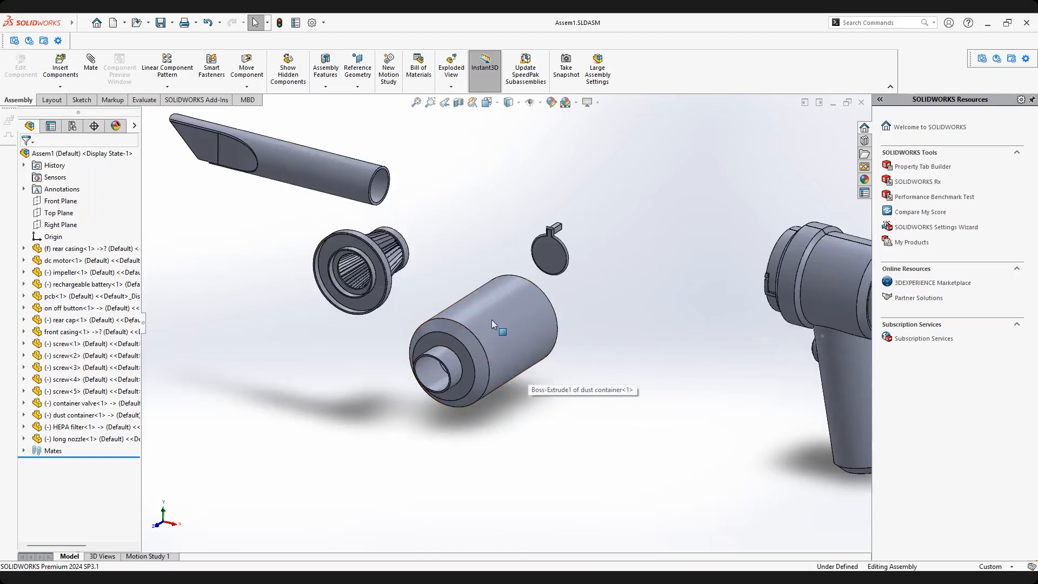
scroll(555, 316, "up", 2)
scroll(483, 326, "down", 2)
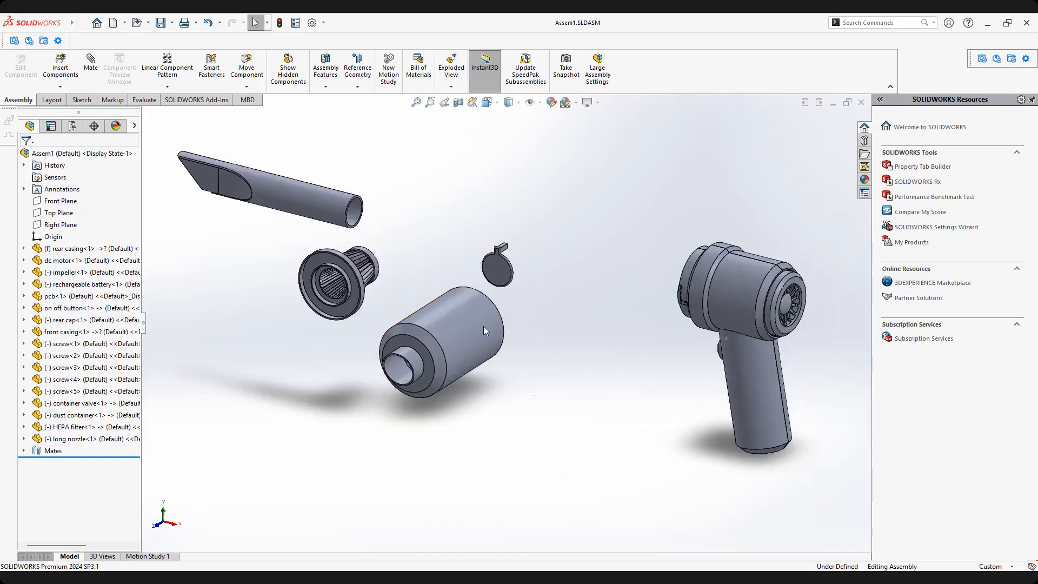
Highlight the dust container's outer face to compare it with the front casing's rim, and clear the selection.
left_click(484, 326)
scroll(687, 263, "down", 3)
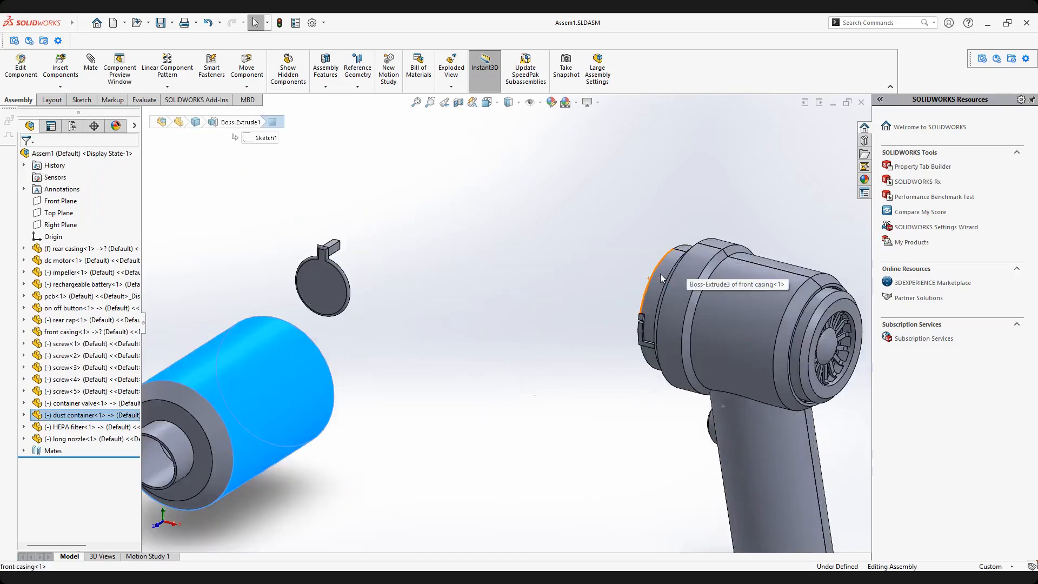
left_click(663, 273)
left_click(494, 347)
scroll(494, 347, "up", 3)
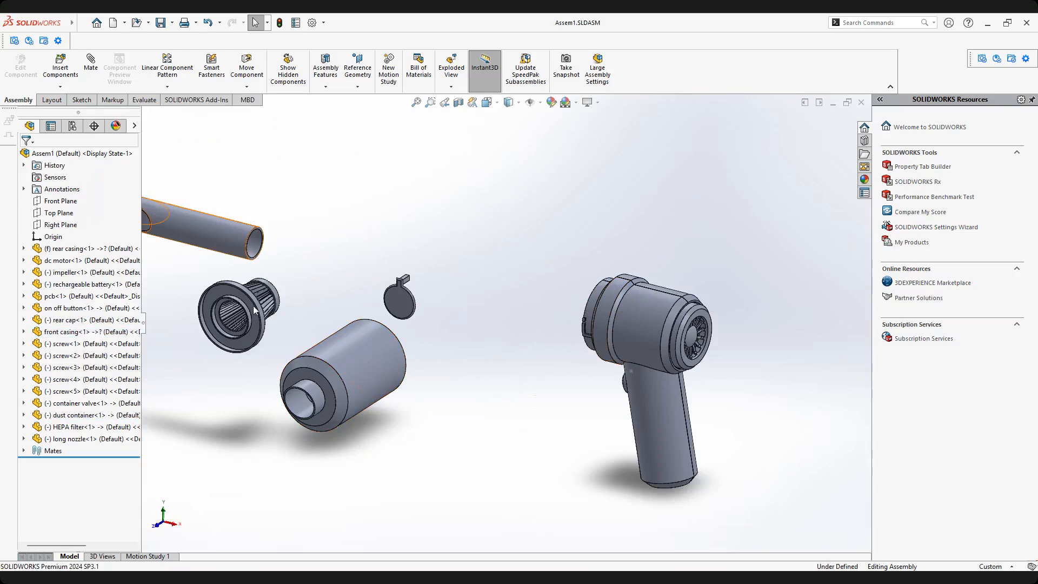
scroll(242, 319, "down", 3)
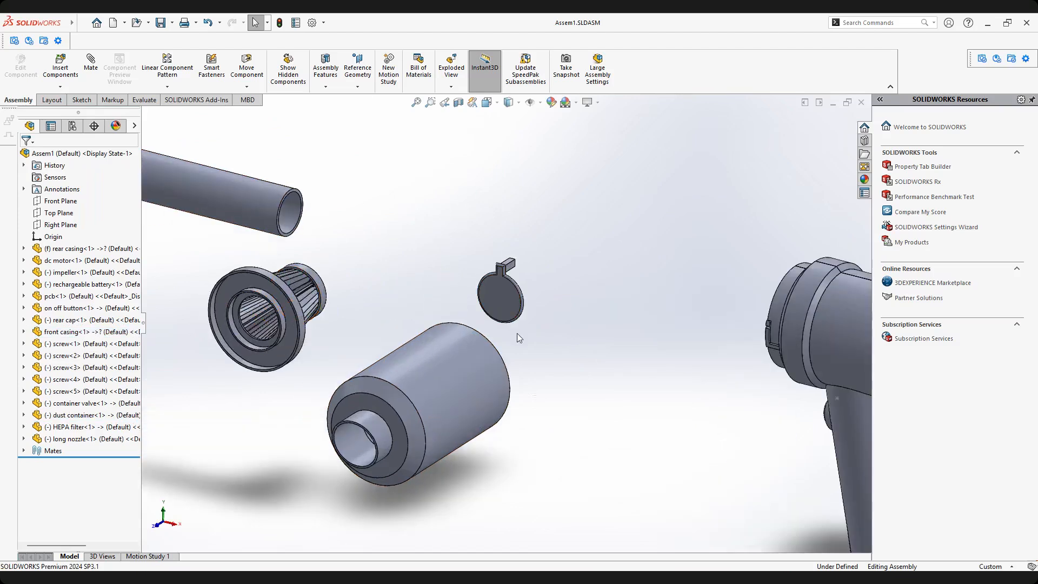
scroll(518, 334, "up", 3)
scroll(482, 362, "down", 1)
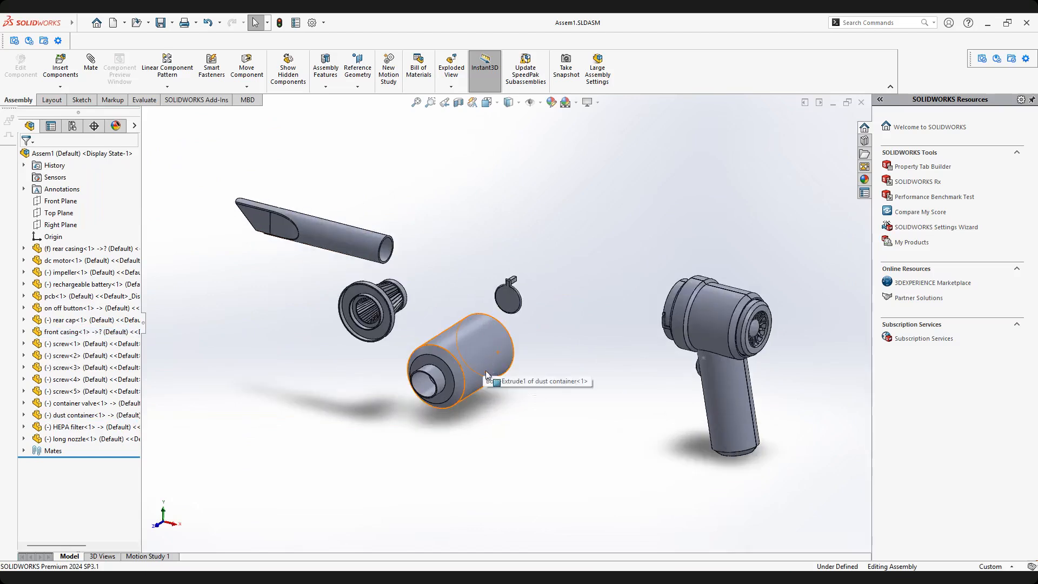
Examine the dust container's open end and the HEPA filter from the rear side.
scroll(292, 410, "down", 2)
mouse_move(422, 343)
middle_mouse_down()
mouse_move(447, 340)
mouse_move(405, 341)
middle_mouse_up()
scroll(502, 330, "up", 3)
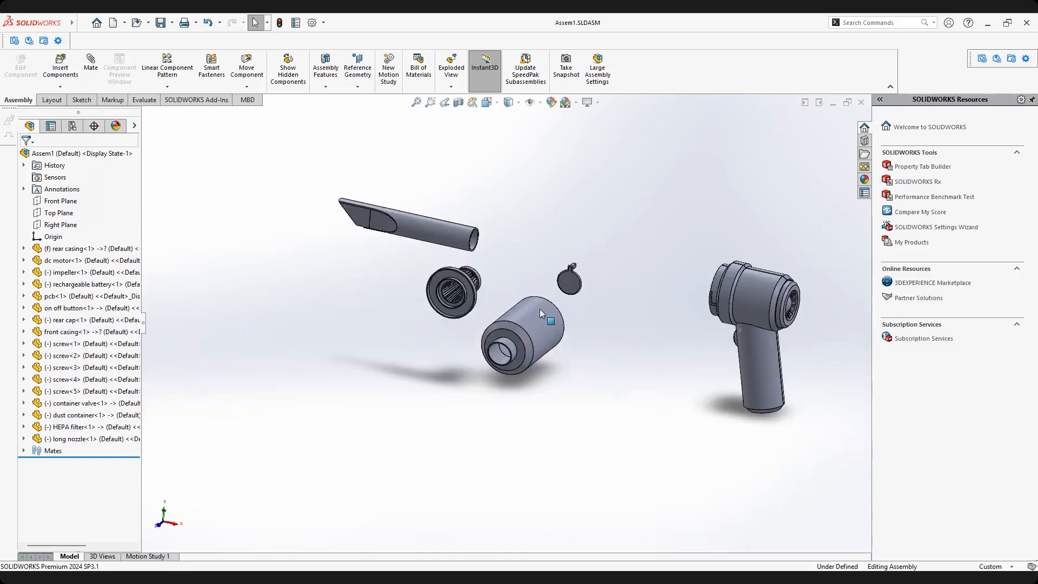
scroll(540, 309, "down", 2)
scroll(529, 317, "down", 1)
middle_click_drag(529, 317, 568, 297)
scroll(535, 346, "down", 2)
middle_click(520, 342)
scroll(567, 297, "up", 1)
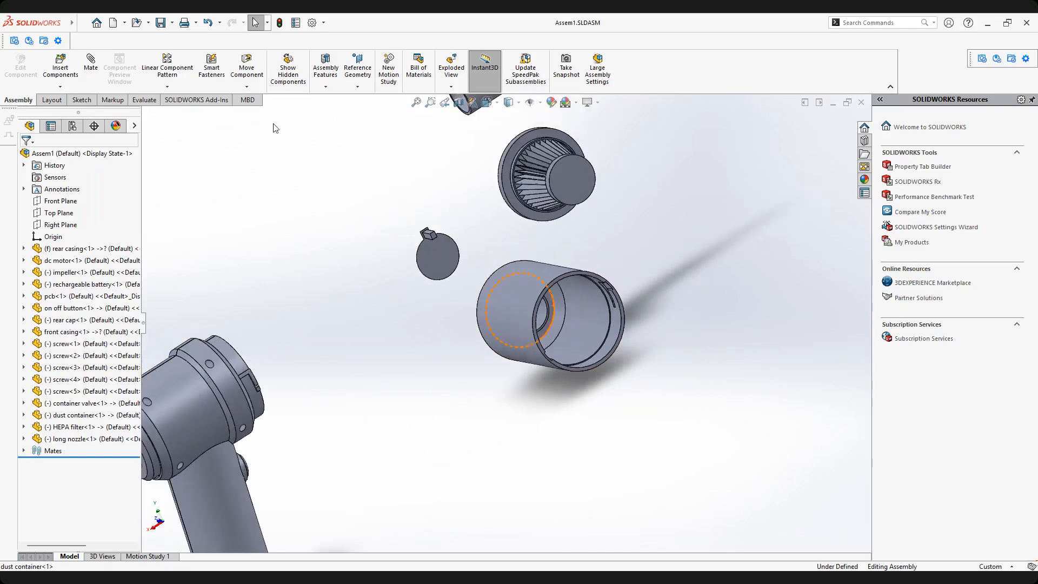
Mate the HEPA filter's flange face concentric with the dust container's inner face, using the flipped alignment.
left_click(91, 62)
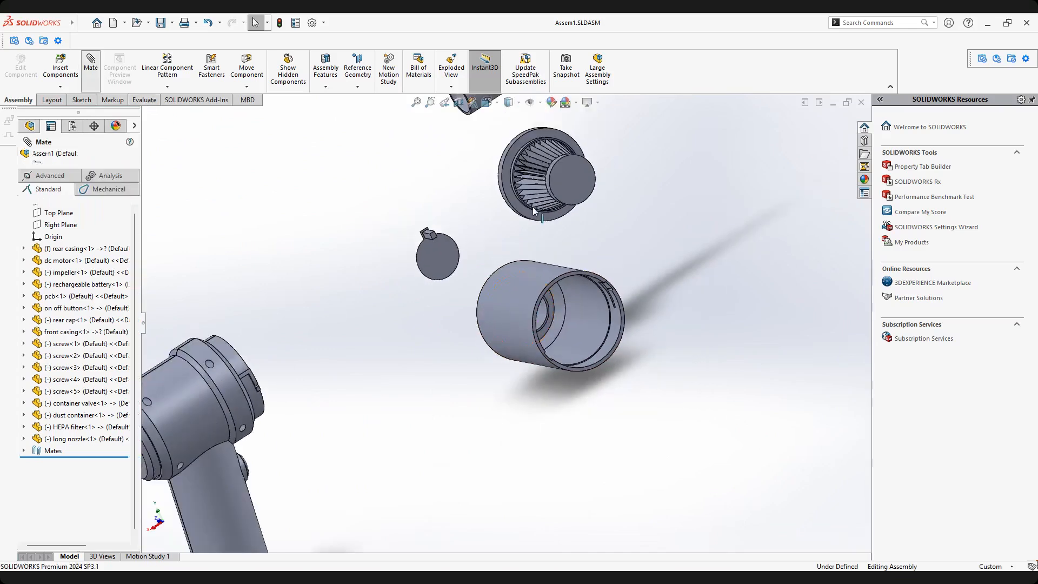
key("f")
scroll(536, 212, "down", 3)
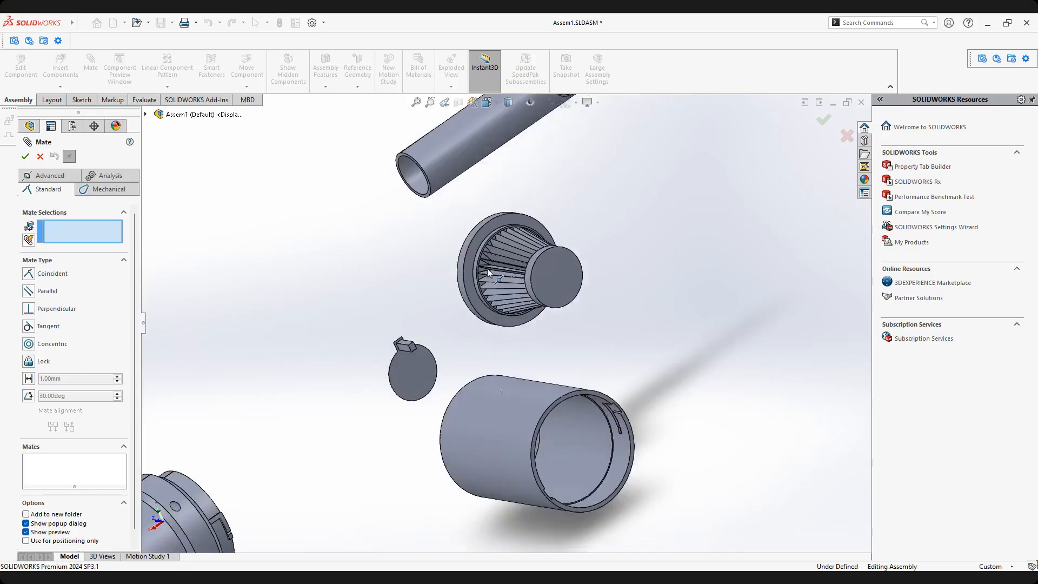
scroll(492, 268, "down", 2)
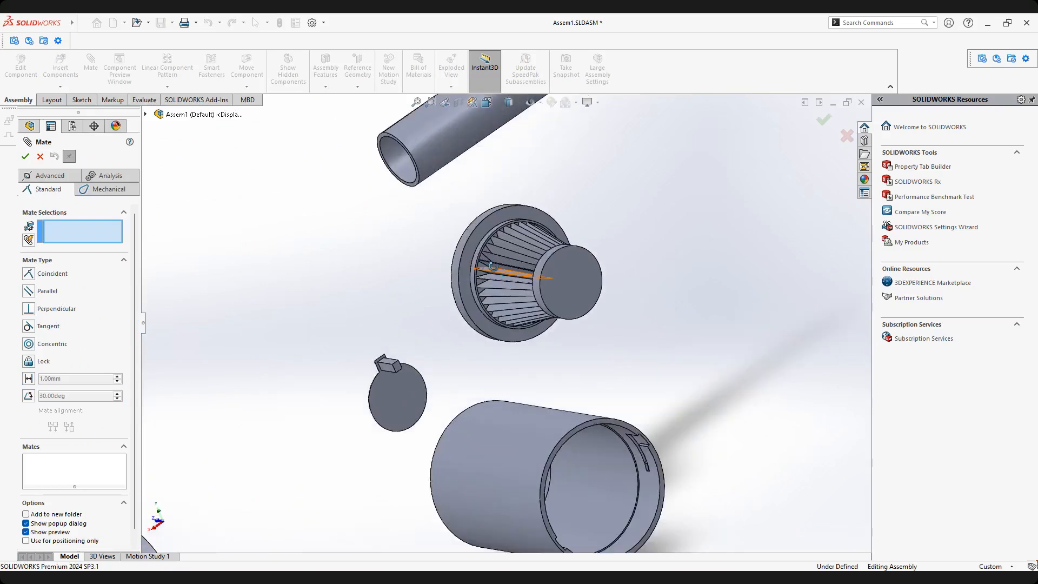
left_click(465, 238)
scroll(607, 439, "up", 2)
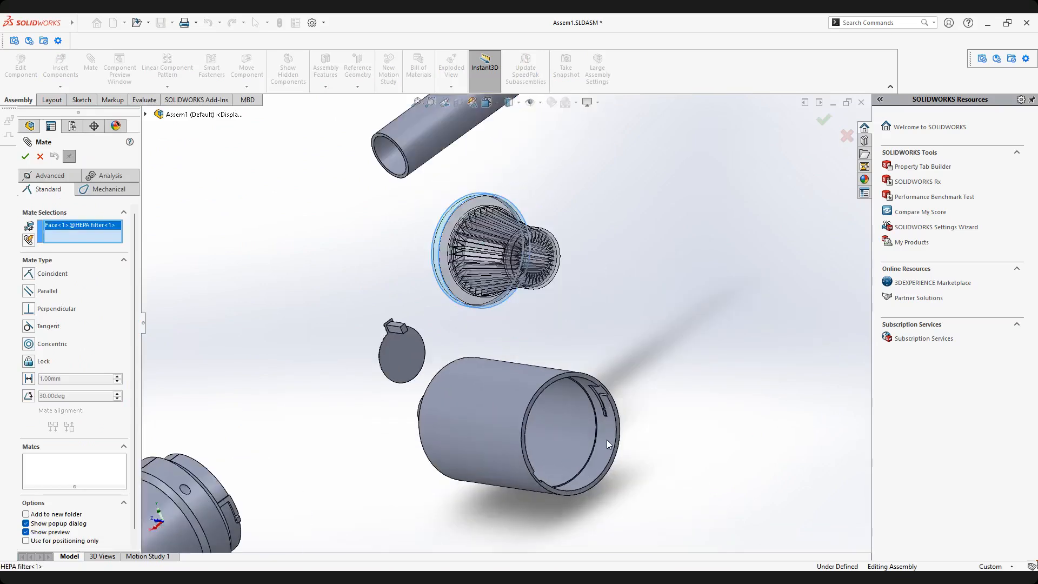
left_click(606, 440)
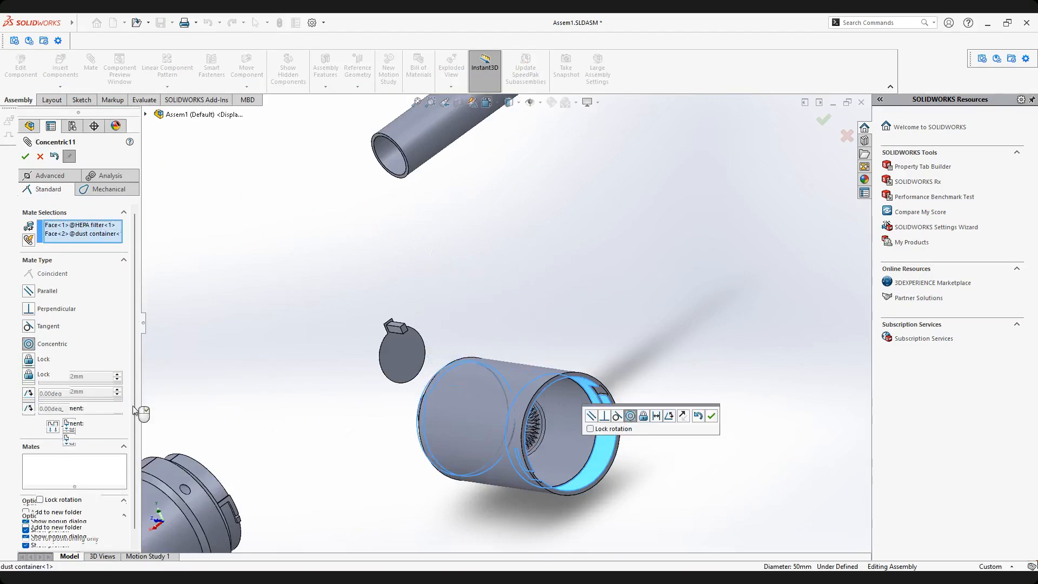
left_click(711, 416)
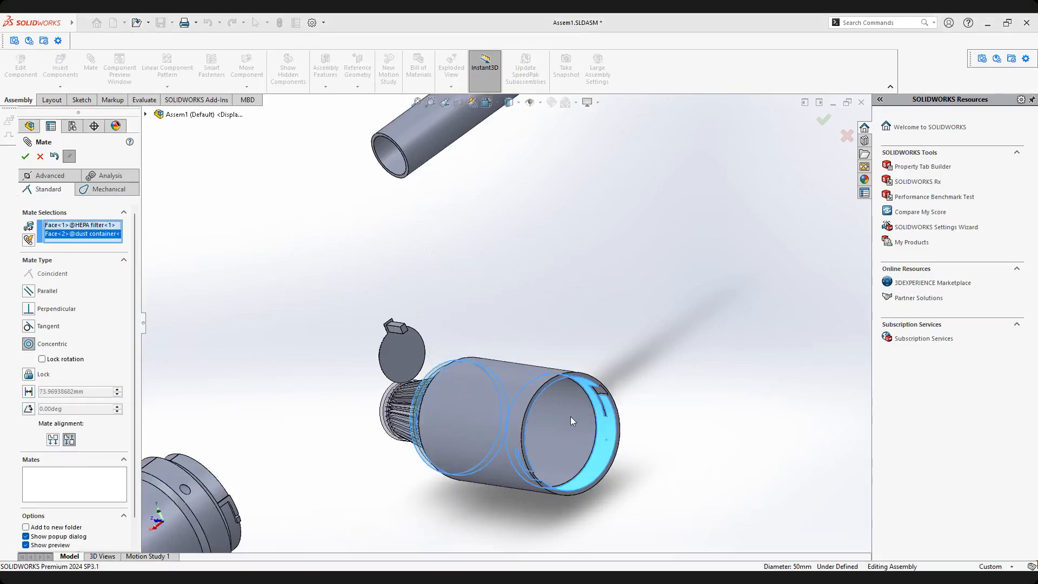
Leave the Mate command and try to move the HEPA filter along its axis inside the dust container.
left_click(382, 401)
left_click_drag(382, 402, 490, 390)
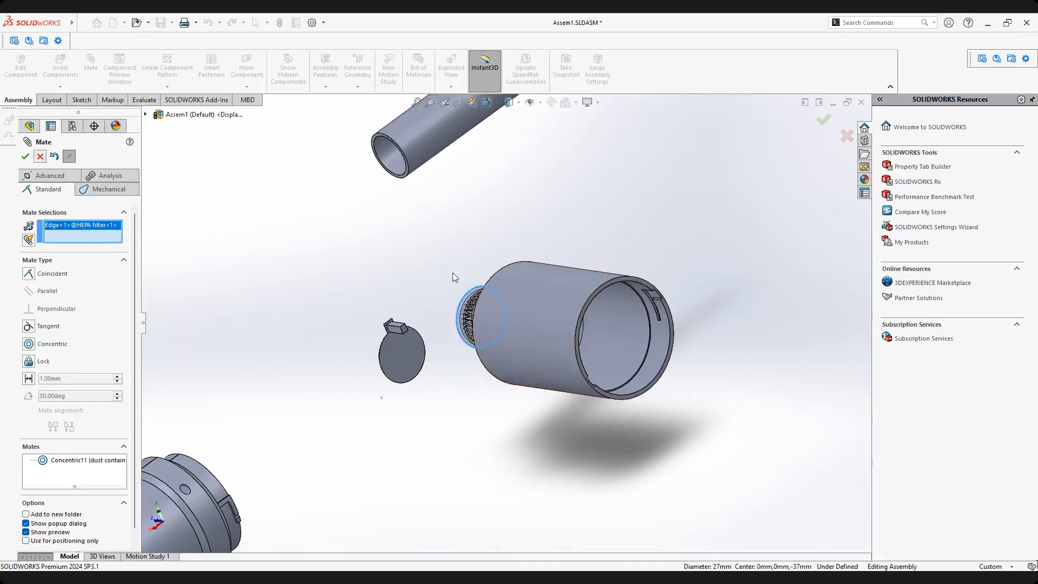
key("Escape")
middle_click_drag(640, 354, 662, 351)
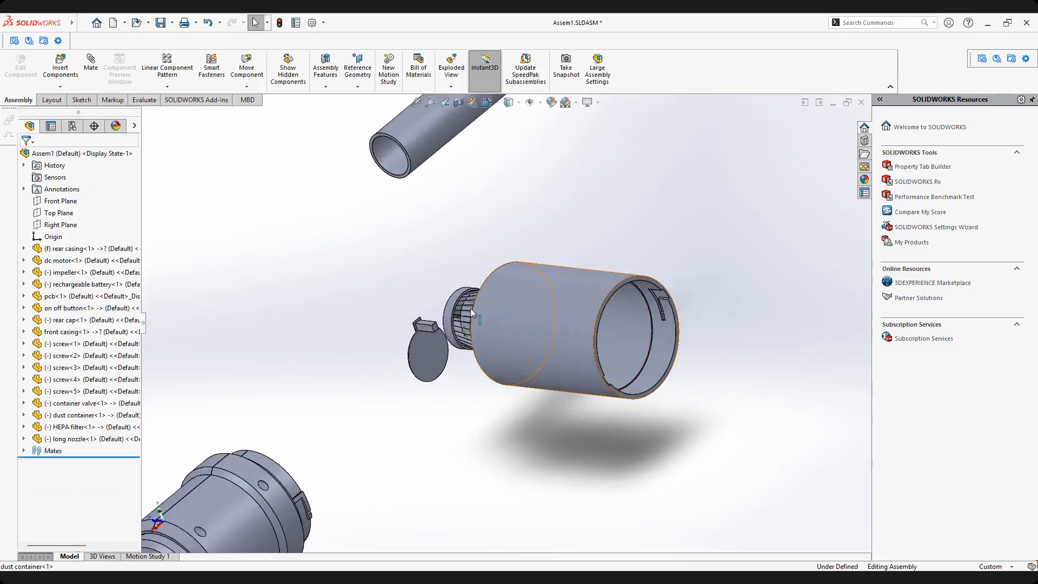
left_click_drag(455, 302, 571, 280)
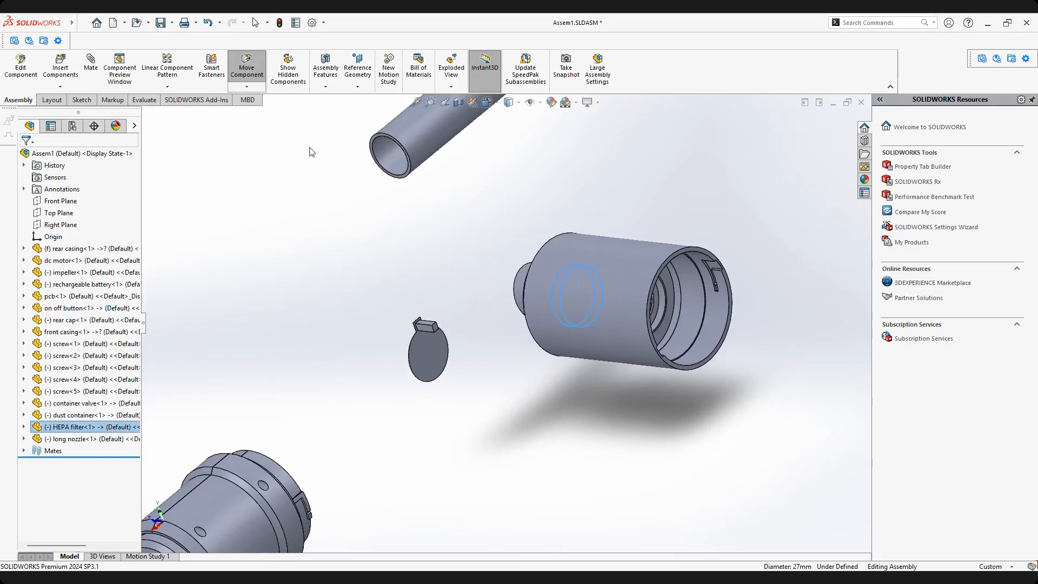
Undo the HEPA filter movements and its concentric mate with the dust container.
left_click(245, 68)
left_click(207, 24)
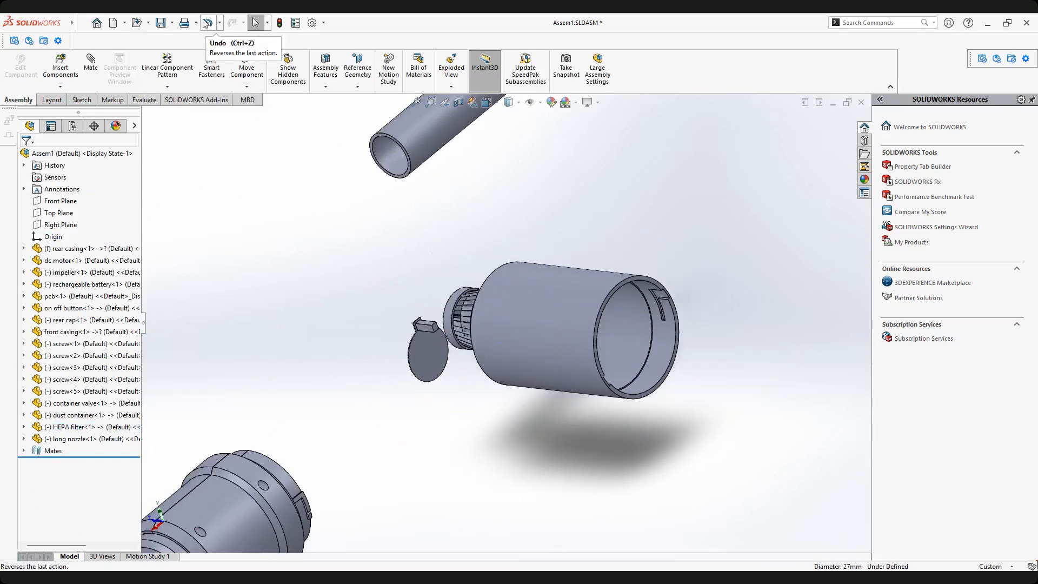
left_click(206, 22)
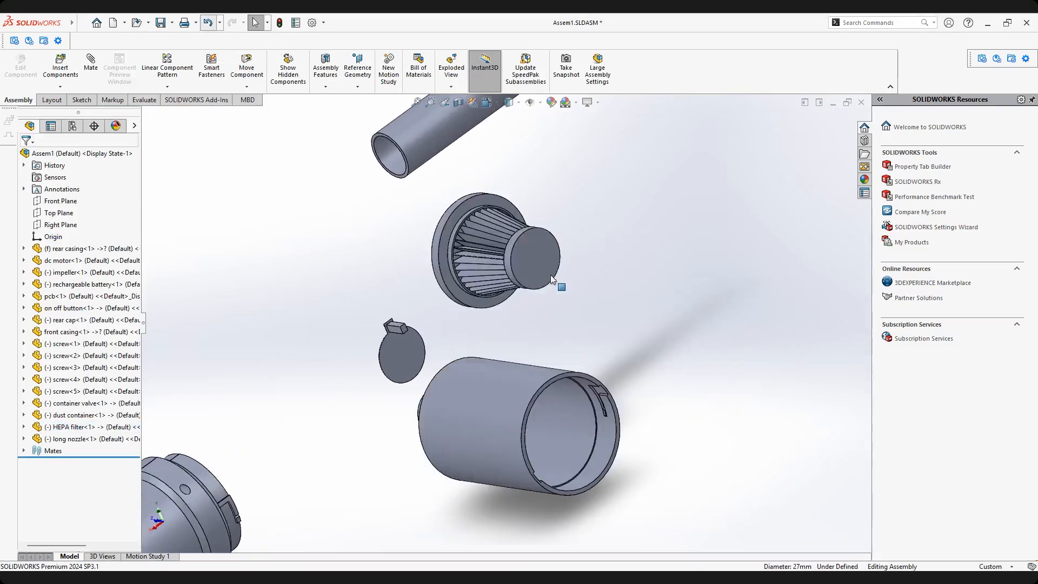
Fix the dust container in place in the assembly and clear the selection.
scroll(518, 303, "up", 4)
scroll(517, 304, "up", 1)
scroll(505, 327, "down", 2)
scroll(461, 393, "down", 1)
middle_click_drag(474, 378, 524, 357)
scroll(524, 357, "down", 2)
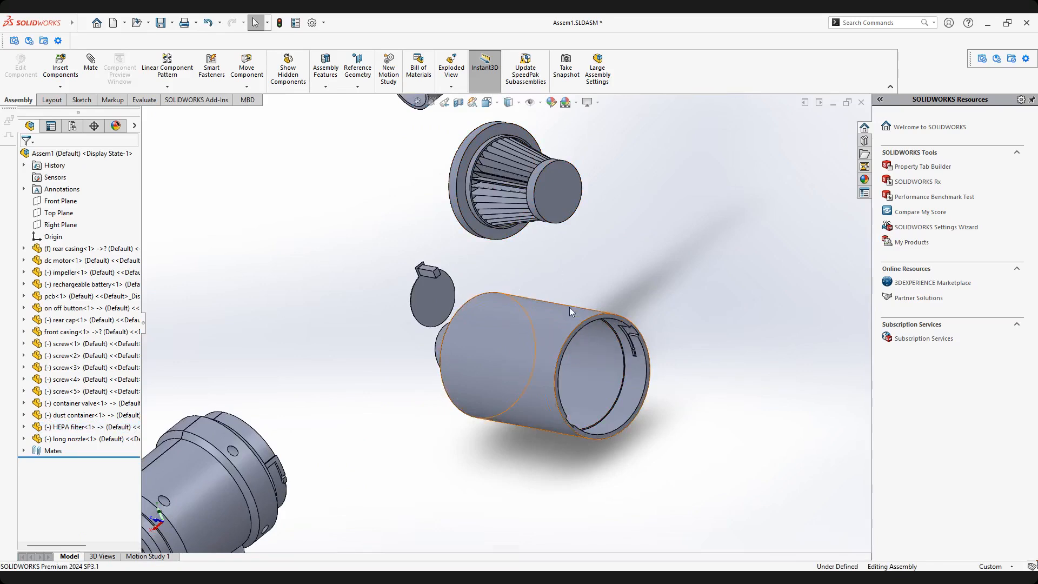
left_click(542, 323)
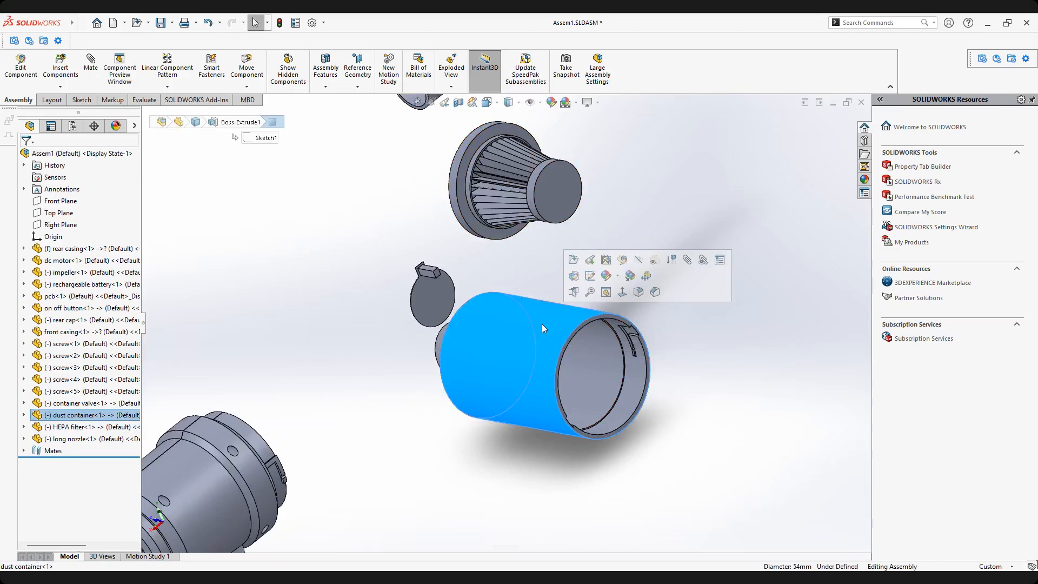
right_click(542, 324)
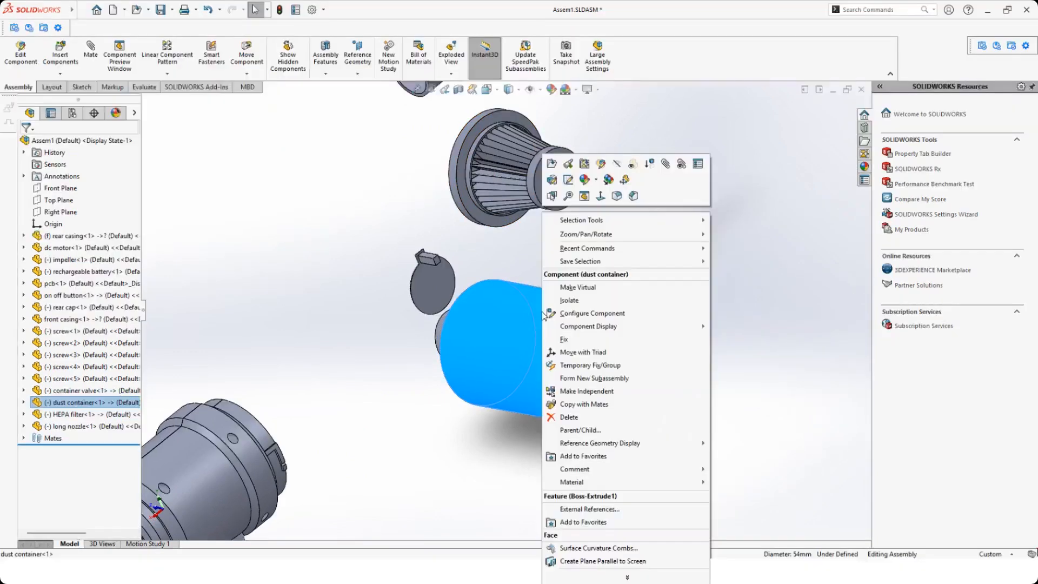
left_click(564, 340)
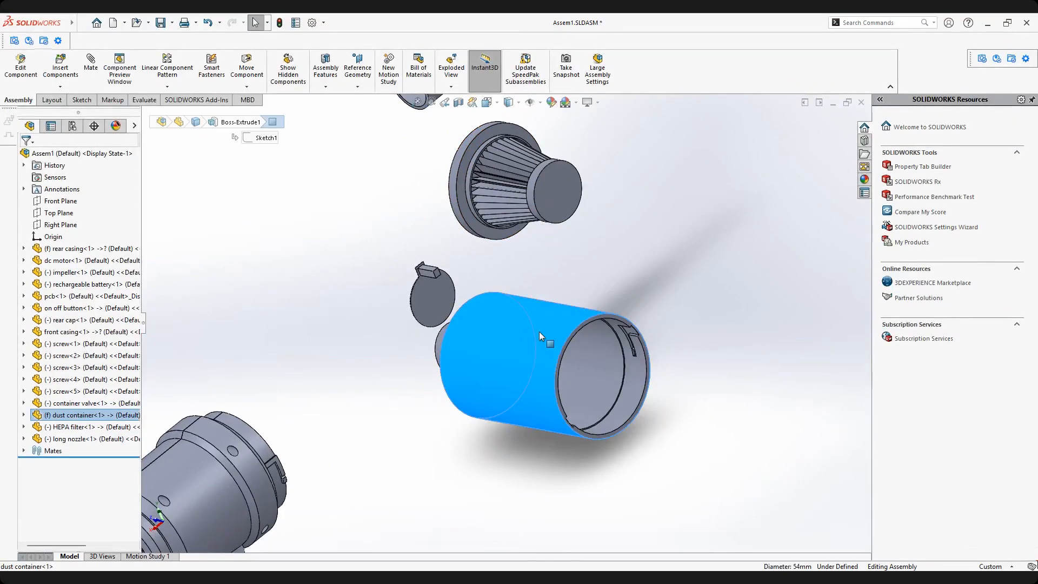
left_click(516, 277)
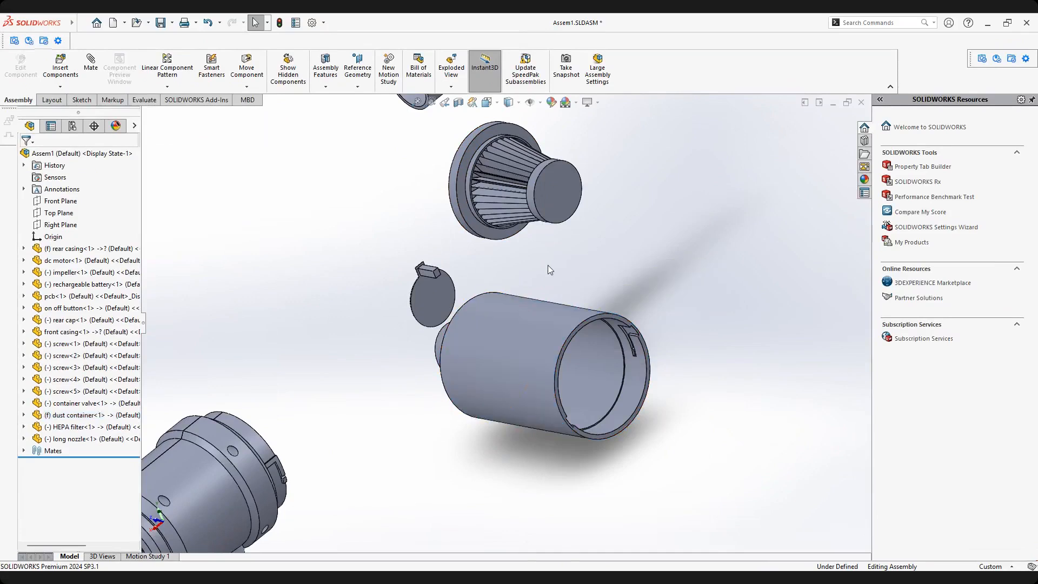
Mate the HEPA filter's flange face concentric with the dust container's inner face, using the anti-aligned alignment.
left_click(87, 62)
left_click(461, 181)
left_click(636, 381)
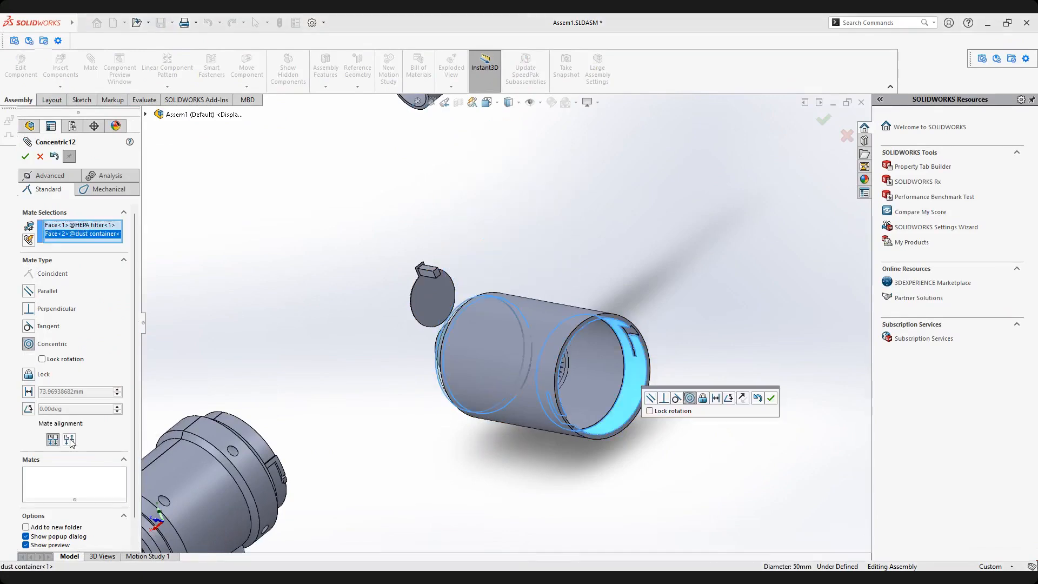
left_click(69, 439)
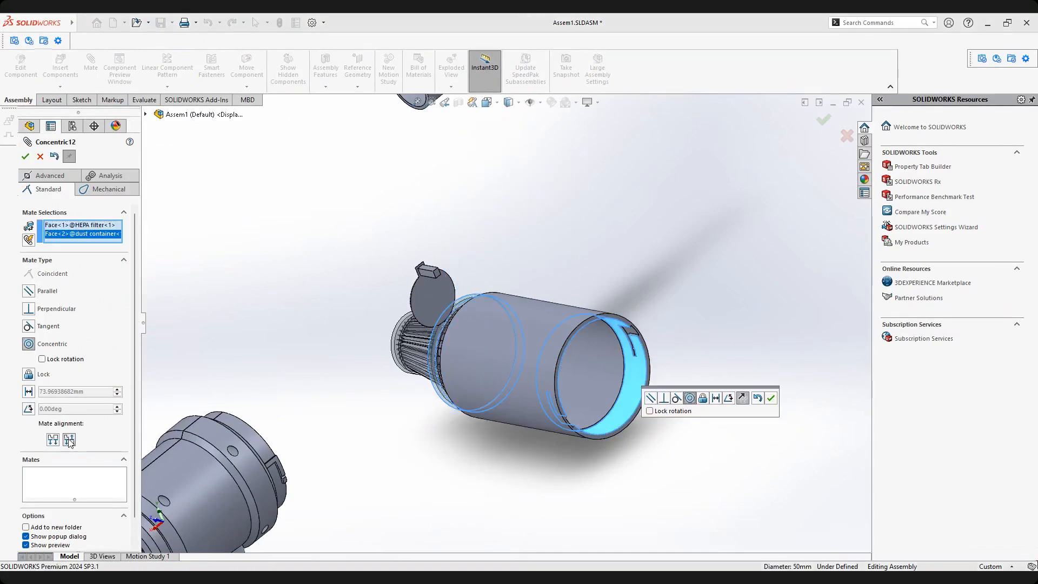
left_click(772, 398)
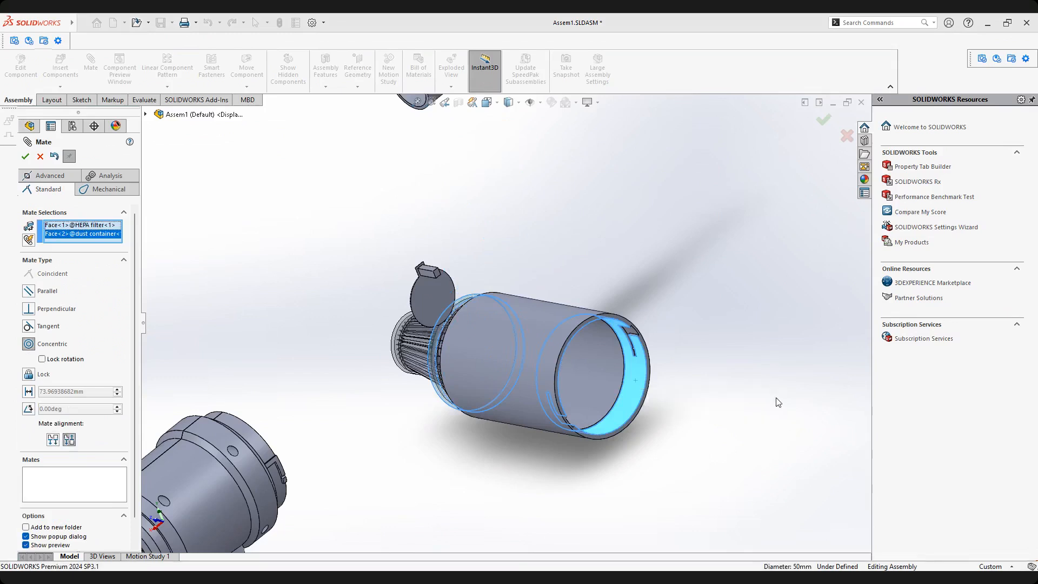
Pull the HEPA filter along its axis out in front of the dust container's open end and clear the mate selection.
left_click(397, 331)
left_click_drag(397, 331, 723, 407)
scroll(702, 405, "down", 3)
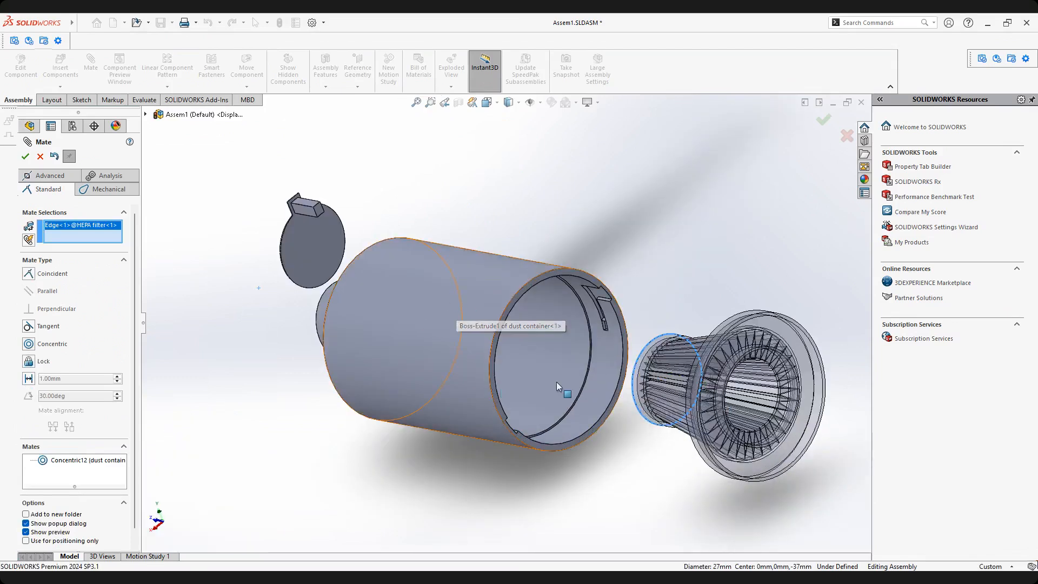
scroll(559, 380, "up", 2)
scroll(628, 449, "down", 2)
right_click(87, 229)
left_click(116, 236)
Mate the flat back face of the HEPA filter's flange coincident with the narrow ledge inside the dust container.
scroll(459, 306, "down", 5)
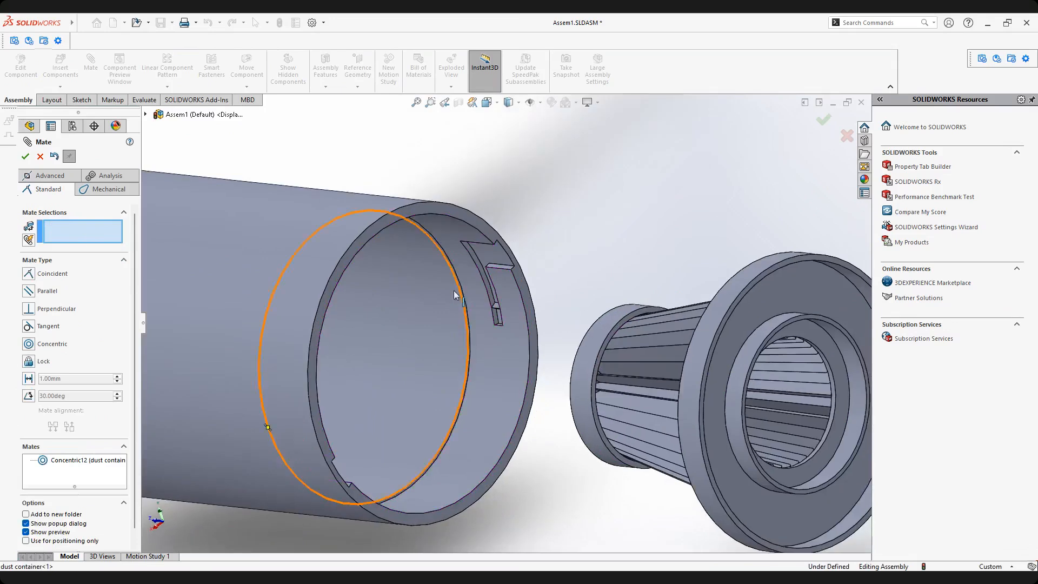
scroll(452, 239, "down", 3)
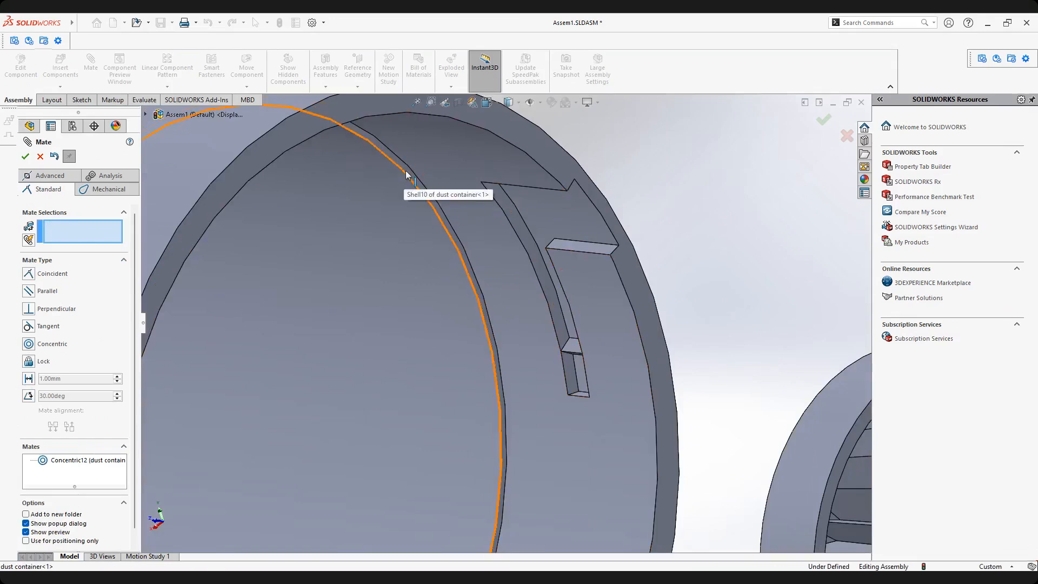
scroll(506, 324, "up", 5)
middle_click_drag(608, 359, 747, 306)
left_click(747, 303)
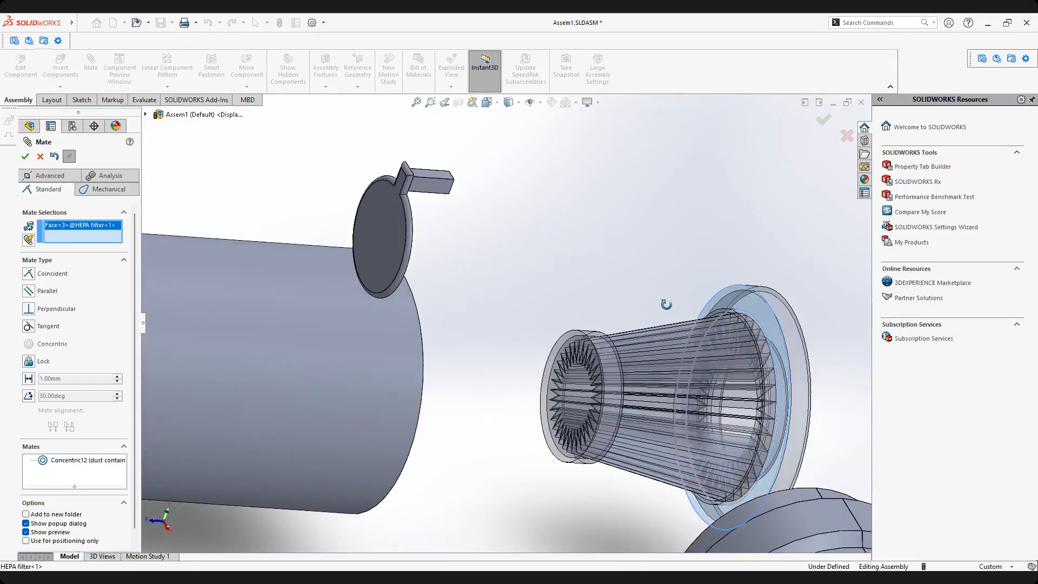
middle_click_drag(665, 305, 390, 302)
scroll(391, 302, "down", 6)
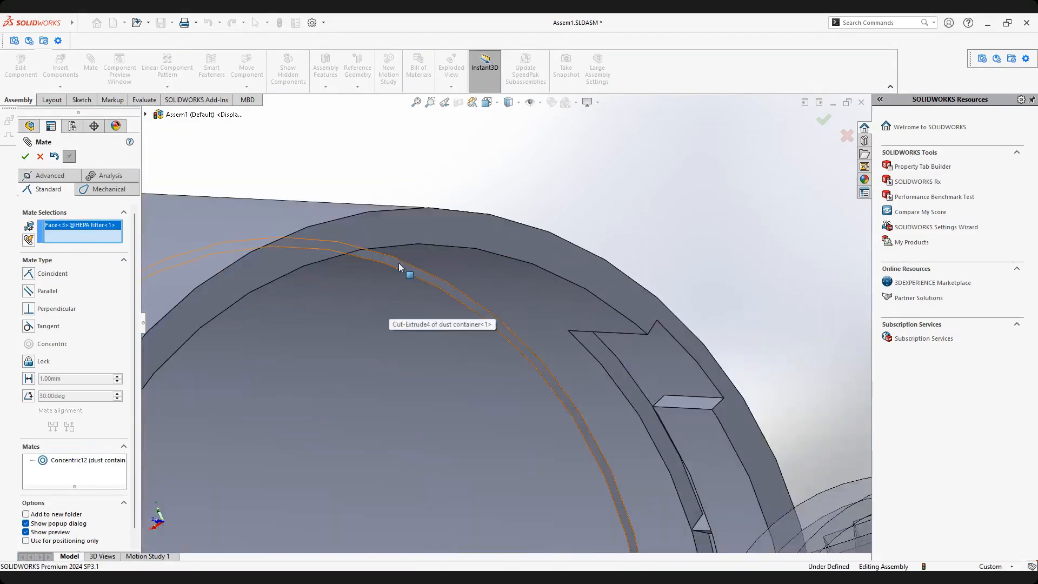
left_click(398, 265)
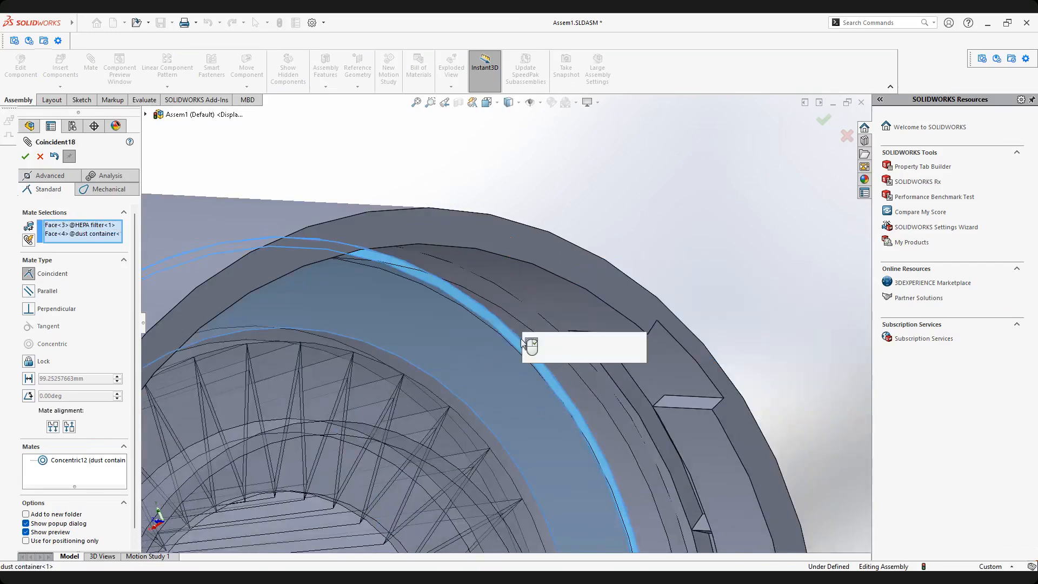
left_click(532, 344)
scroll(529, 408, "up", 8)
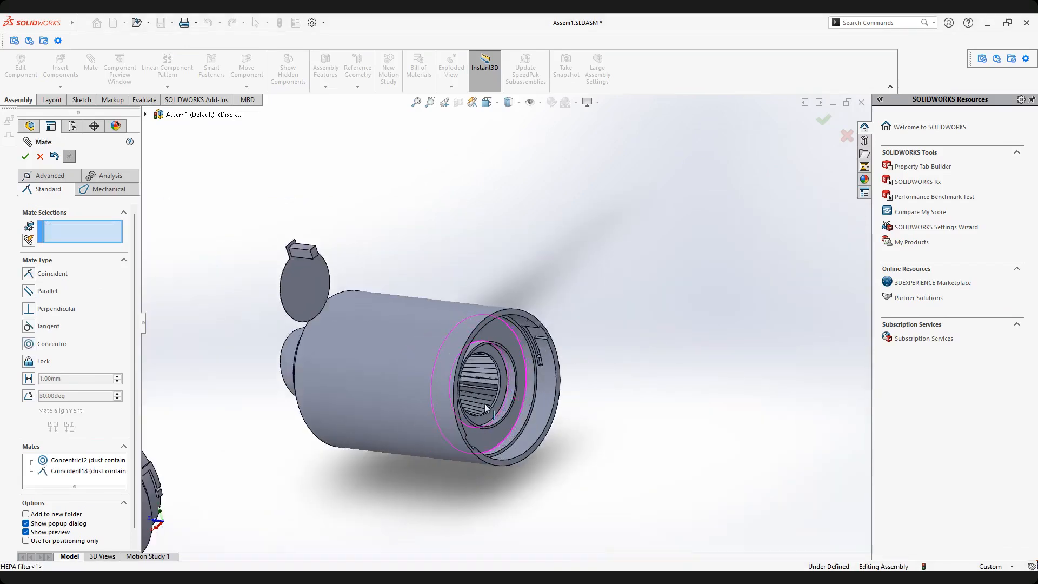
Undo the coincident mate between the HEPA filter and the dust container and leave the Mate command.
scroll(486, 408, "up", 3)
middle_click_drag(475, 405, 456, 397)
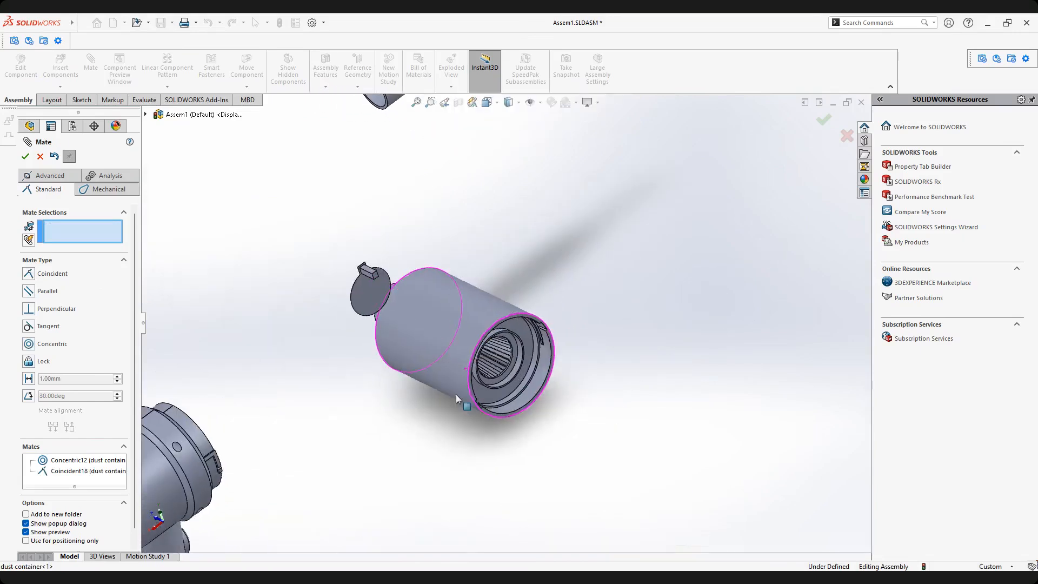
scroll(458, 403, "up", 2)
scroll(460, 411, "down", 3)
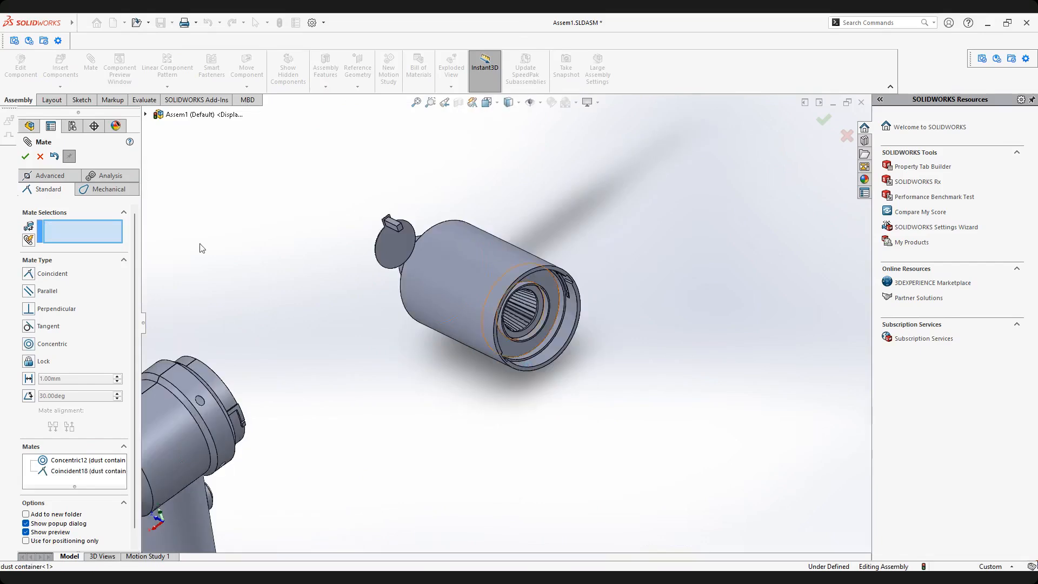
scroll(510, 339, "up", 3)
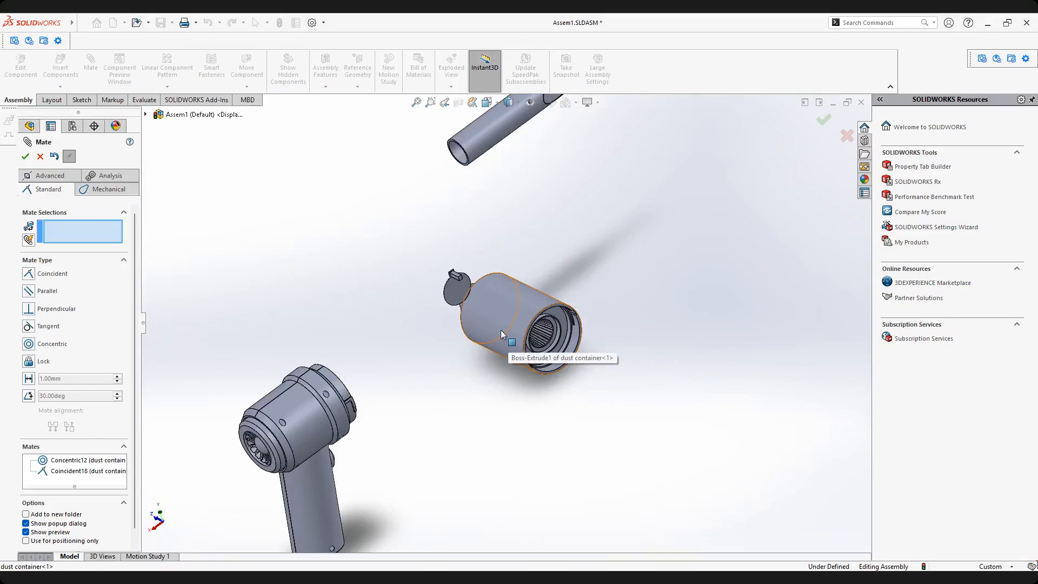
scroll(437, 325, "down", 2)
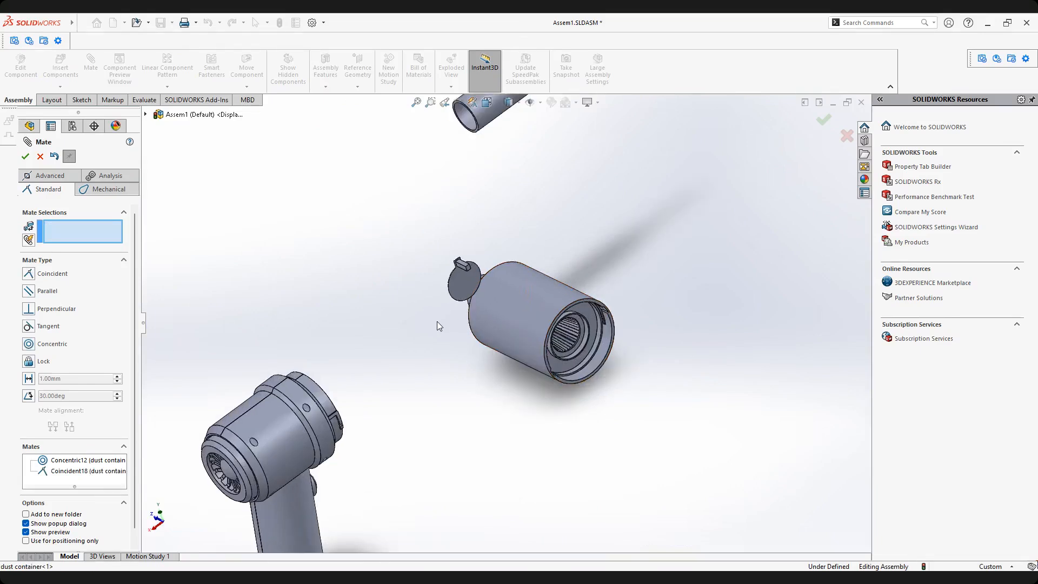
left_click(54, 156)
scroll(356, 269, "down", 5)
scroll(377, 302, "up", 2)
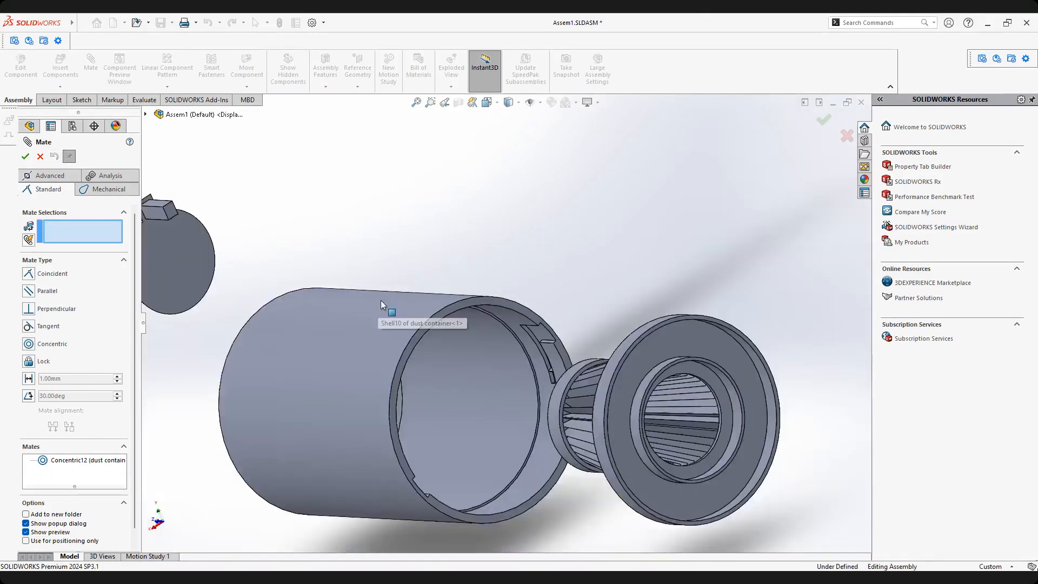
scroll(380, 300, "up", 5)
scroll(460, 300, "down", 2)
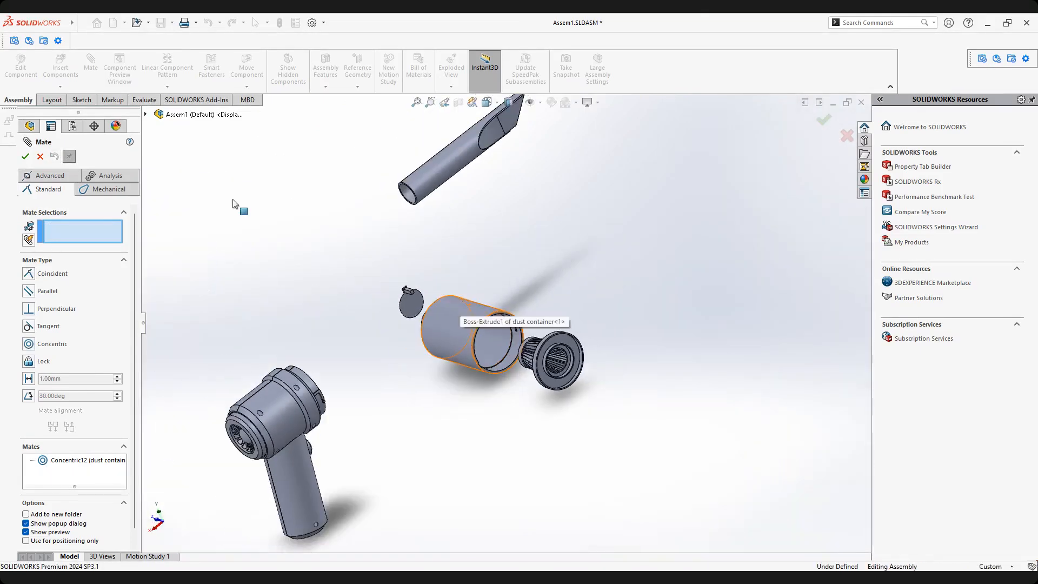
left_click(40, 156)
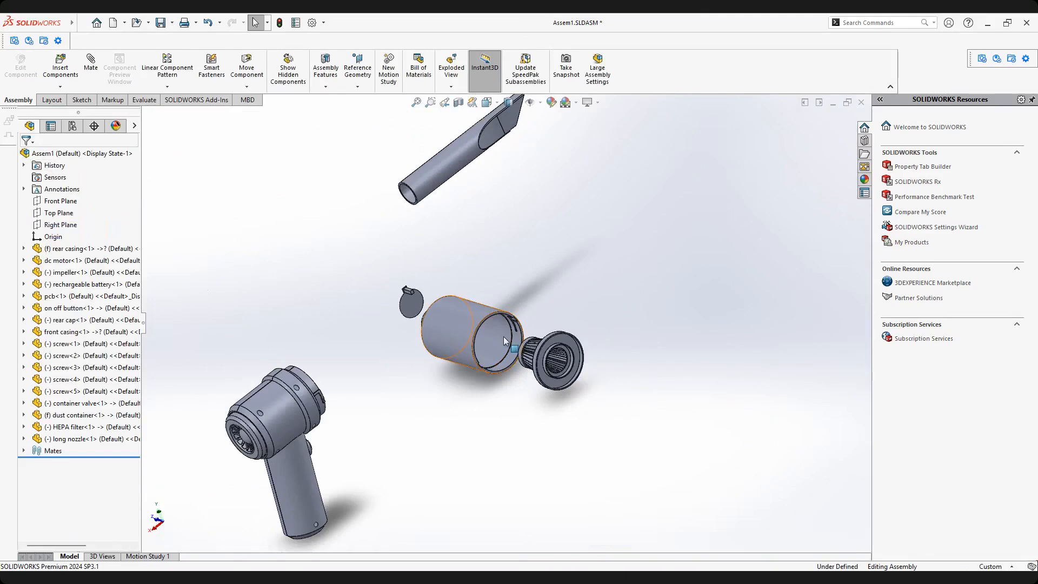
Delete the concentric mate between the HEPA filter and the dust container and clear the selection.
scroll(504, 336, "up", 1)
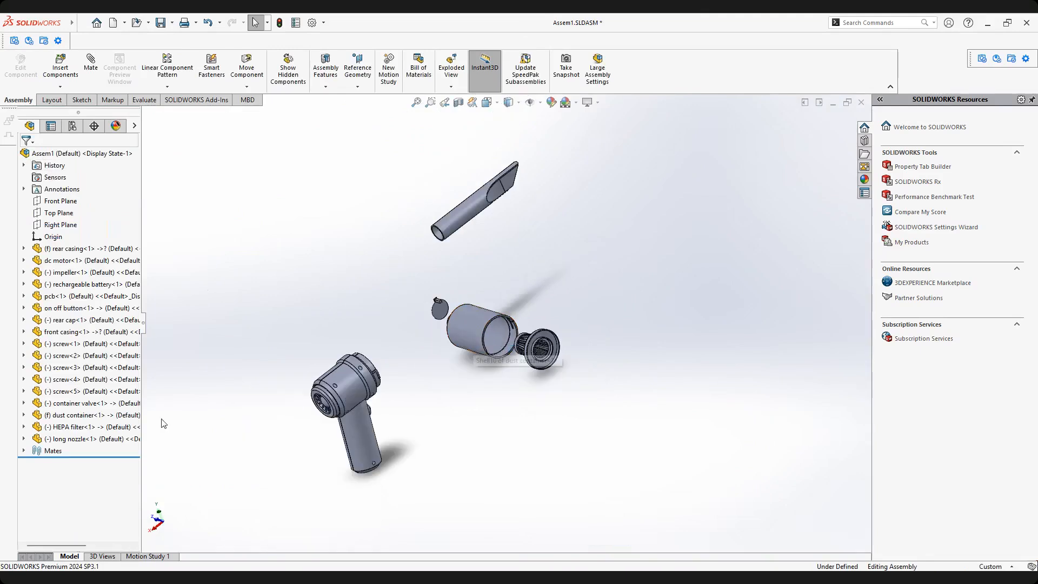
left_click(24, 451)
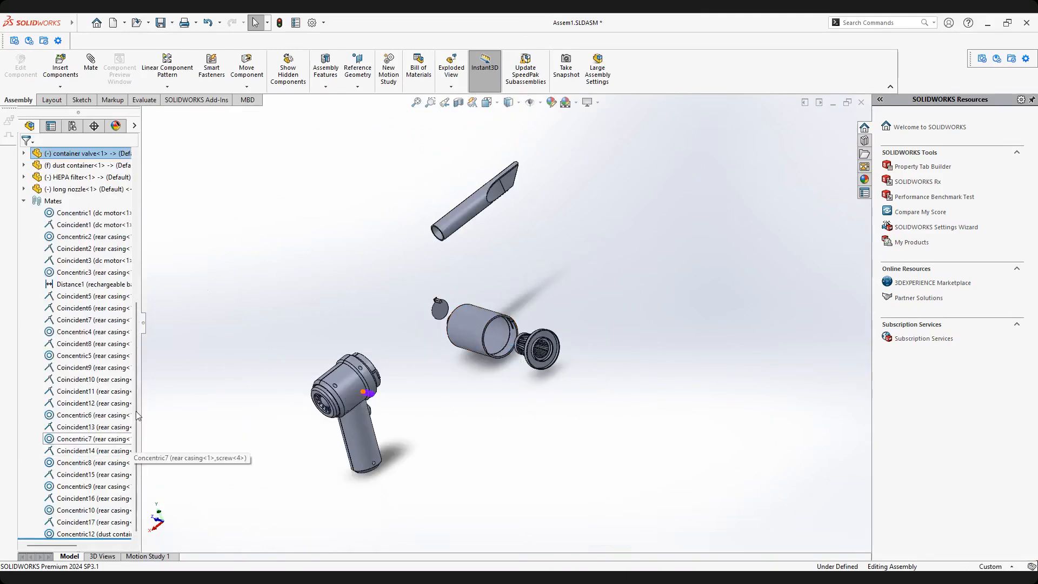
left_click(76, 535)
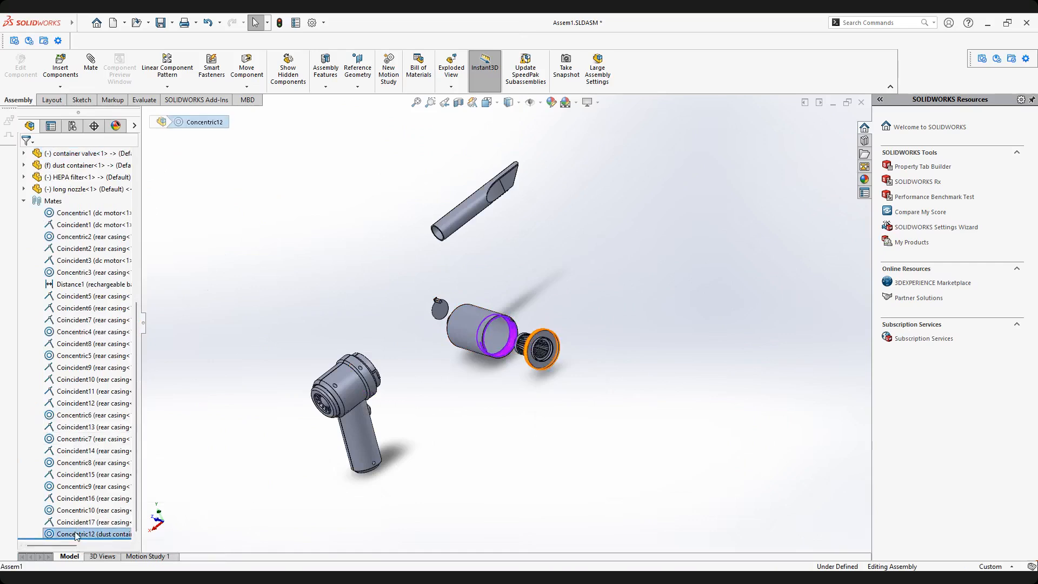
right_click(77, 533)
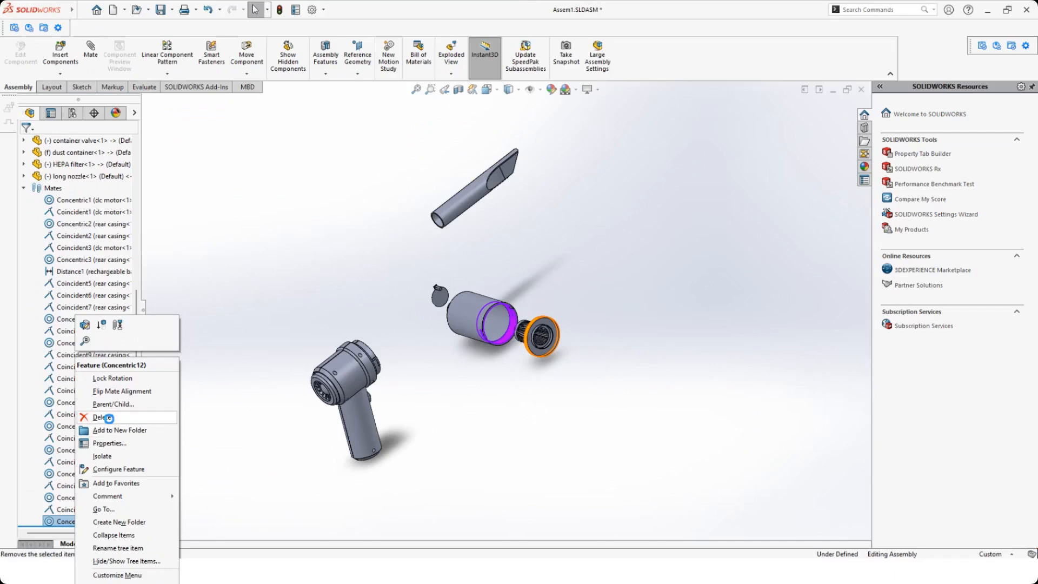
left_click(108, 417)
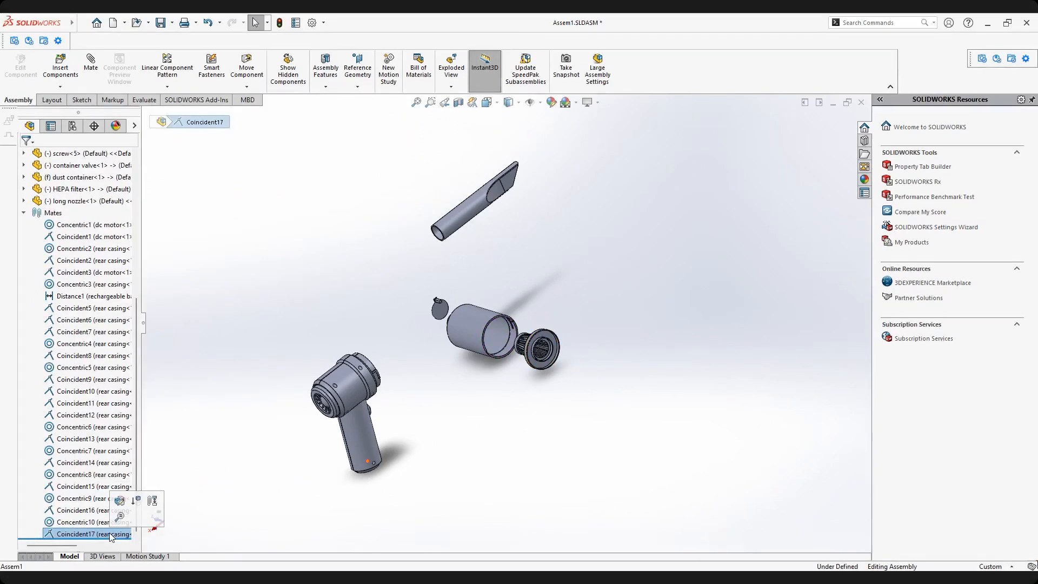
left_click(472, 418)
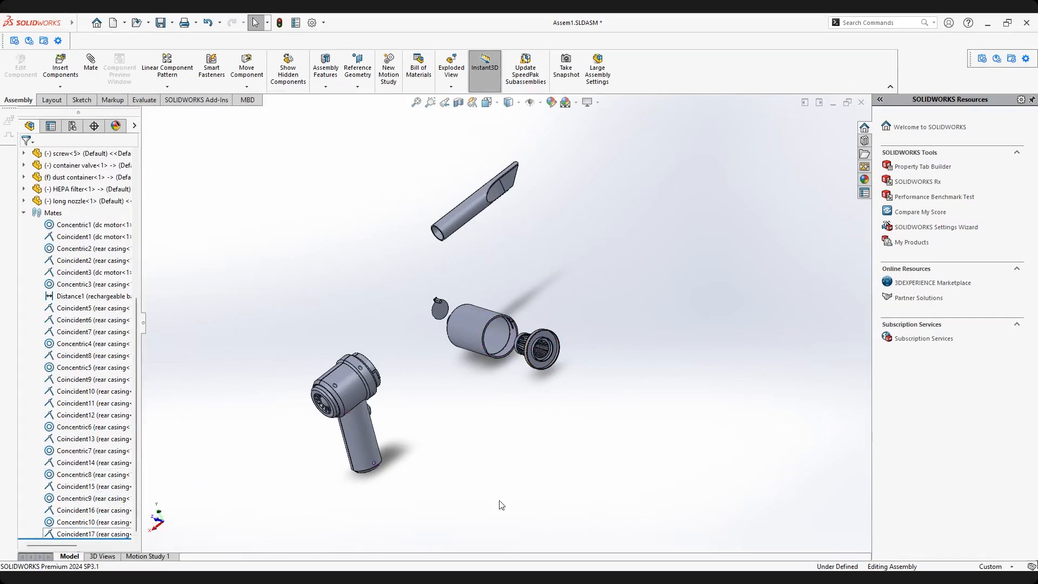
Move the HEPA filter away from the dust container's opening to a free spot above the container.
scroll(509, 415, "down", 3)
scroll(495, 363, "up", 3)
scroll(495, 362, "down", 2)
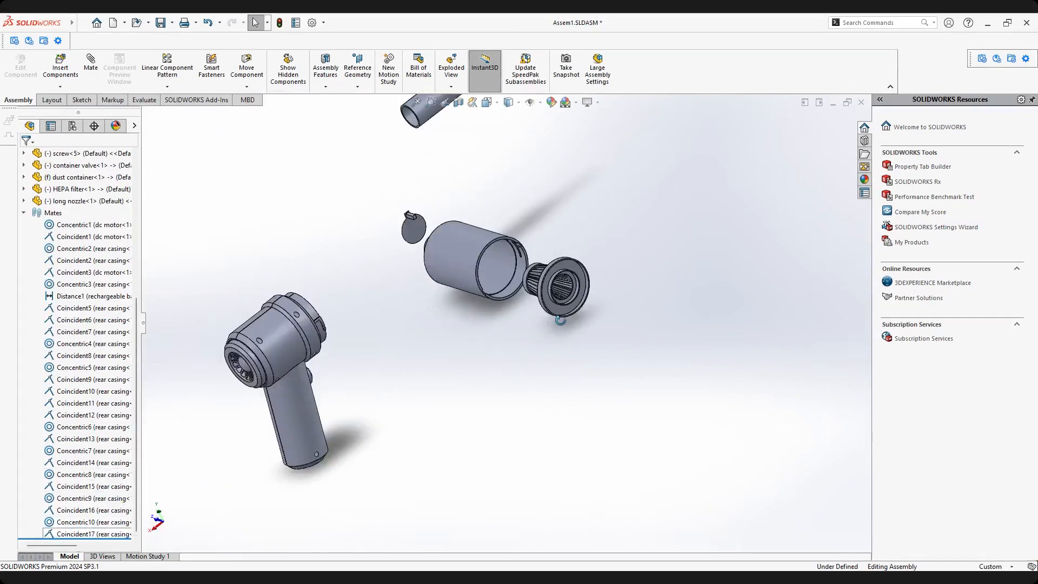
middle_click_drag(547, 314, 562, 297)
left_click_drag(567, 269, 558, 164)
middle_click_drag(542, 297, 557, 296)
Mate the container valve's round outer edge concentric with the dust container's open-end rim edge, using the anti-aligned alignment.
middle_click_drag(454, 239, 421, 292)
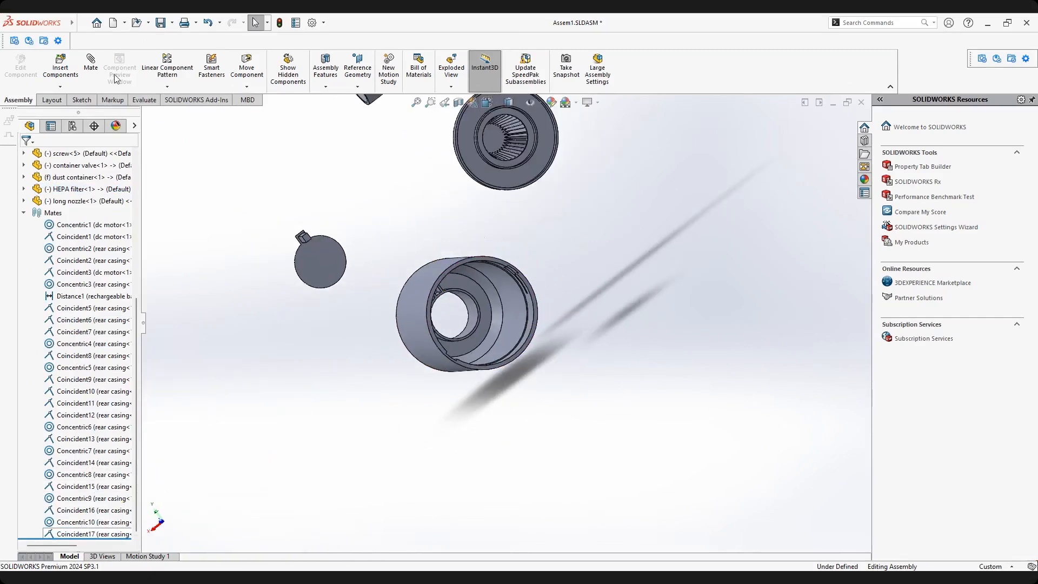
middle_click_drag(327, 269, 381, 270)
scroll(323, 261, "down", 3)
scroll(329, 257, "down", 4)
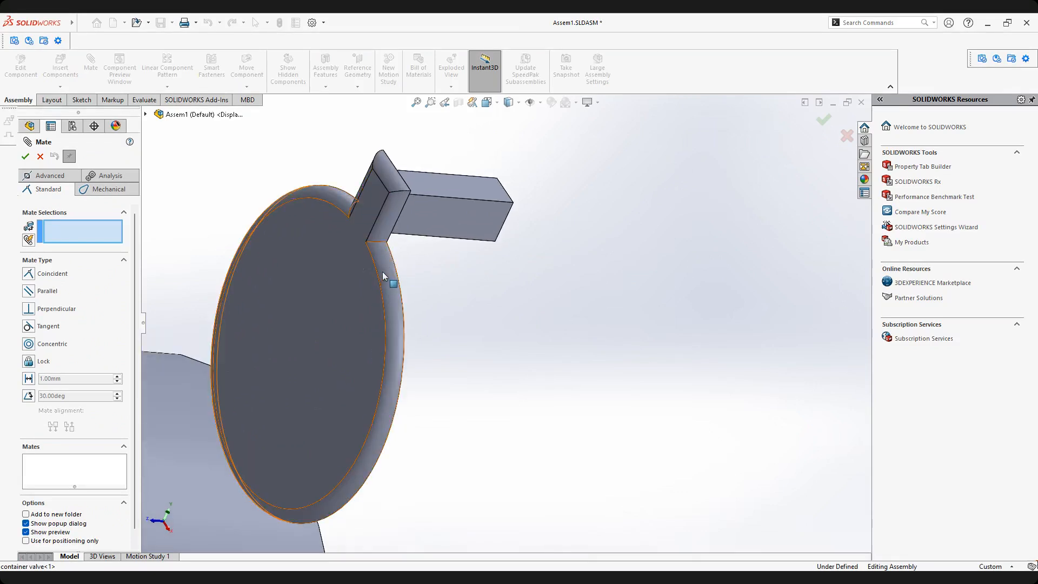
left_click(404, 321)
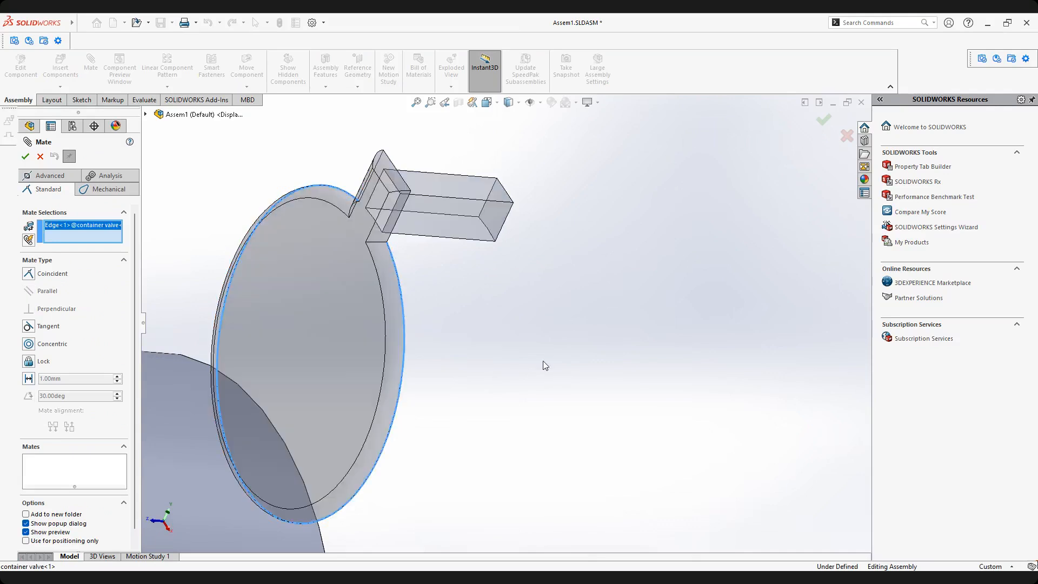
scroll(560, 355, "up", 8)
middle_click_drag(529, 346, 494, 374)
scroll(498, 313, "down", 5)
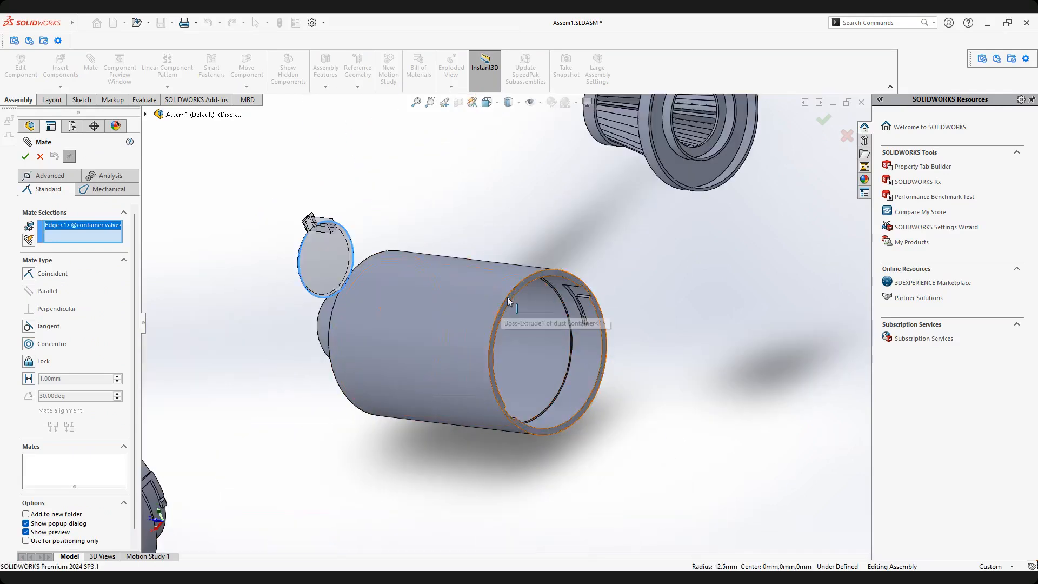
left_click(506, 297)
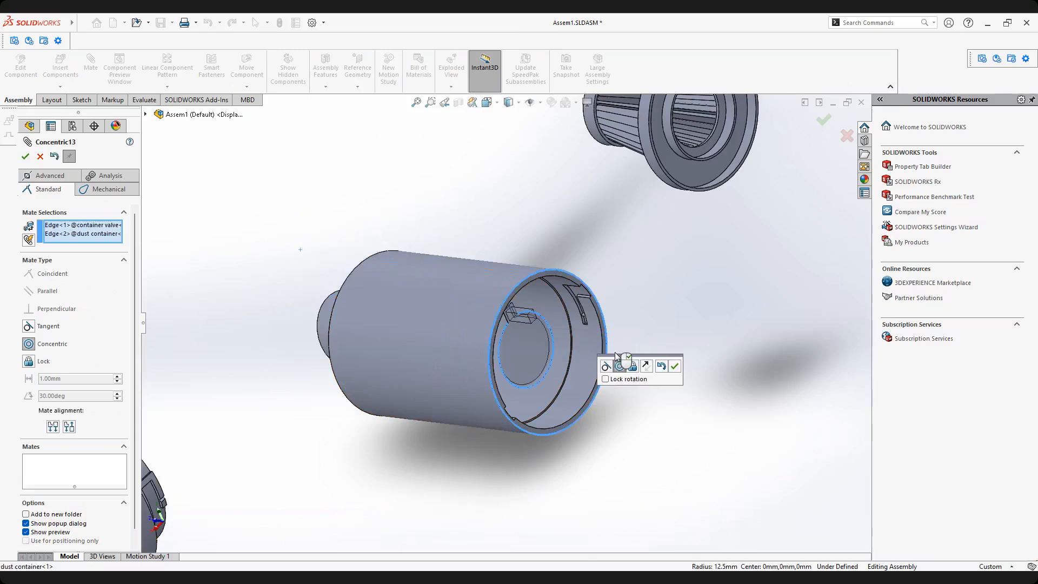
middle_click_drag(619, 451, 541, 407)
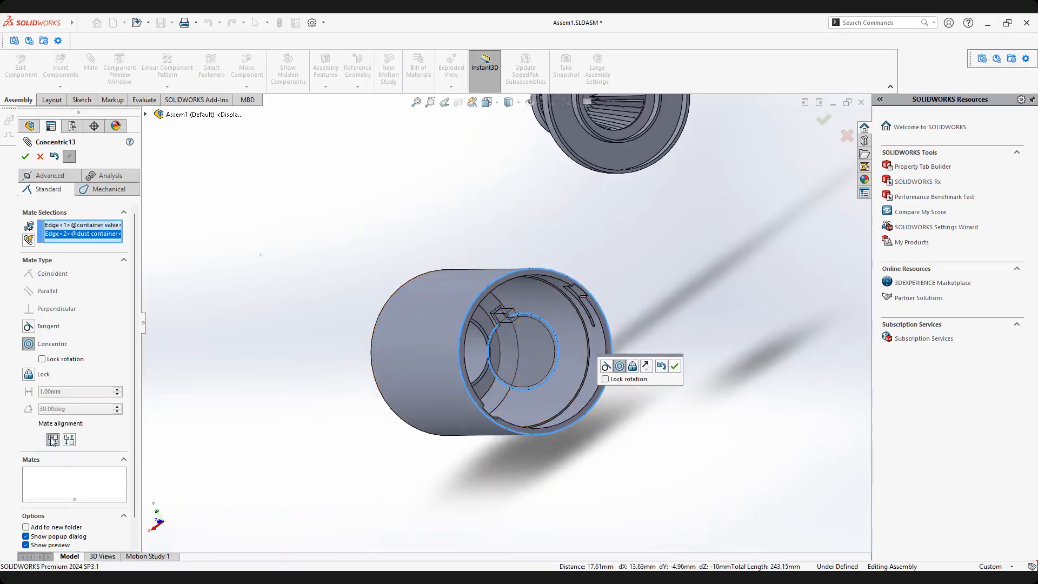
left_click(69, 439)
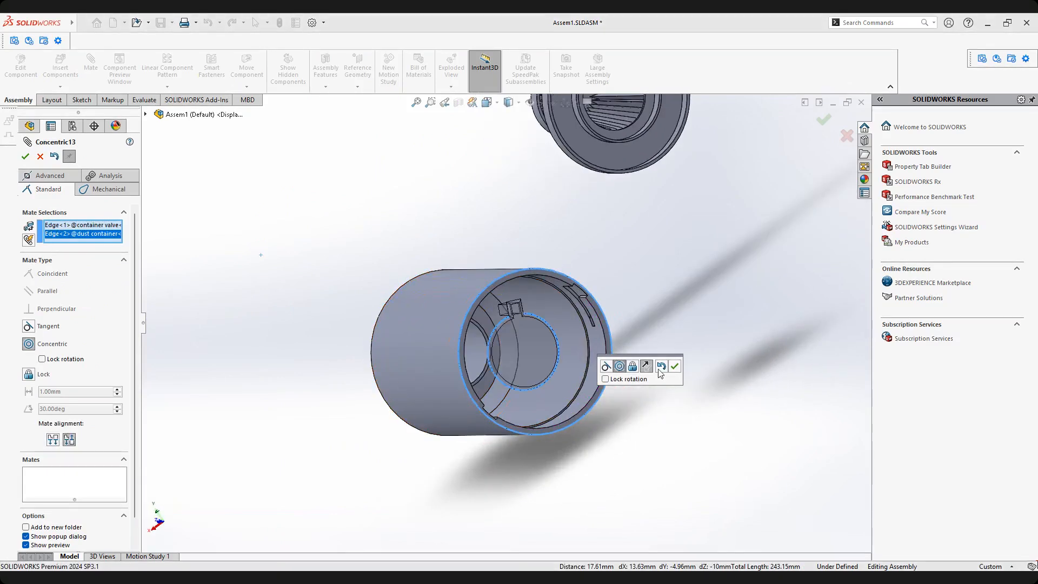
left_click(675, 367)
middle_click_drag(493, 308, 517, 331)
scroll(495, 316, "down", 3)
scroll(511, 332, "down", 5)
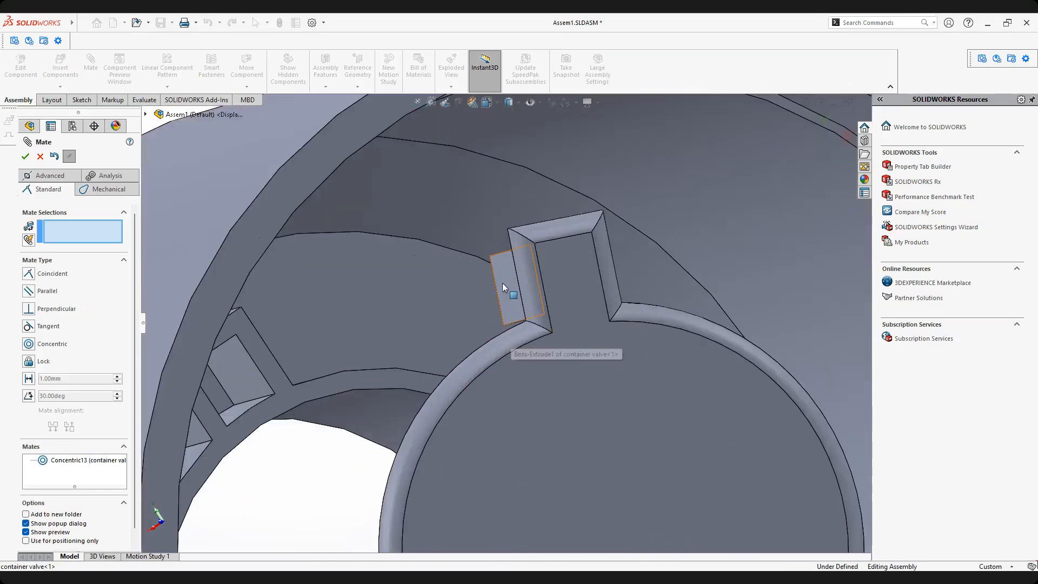
left_click(504, 287)
middle_click_drag(428, 324, 390, 346)
right_click(74, 228)
left_click(108, 229)
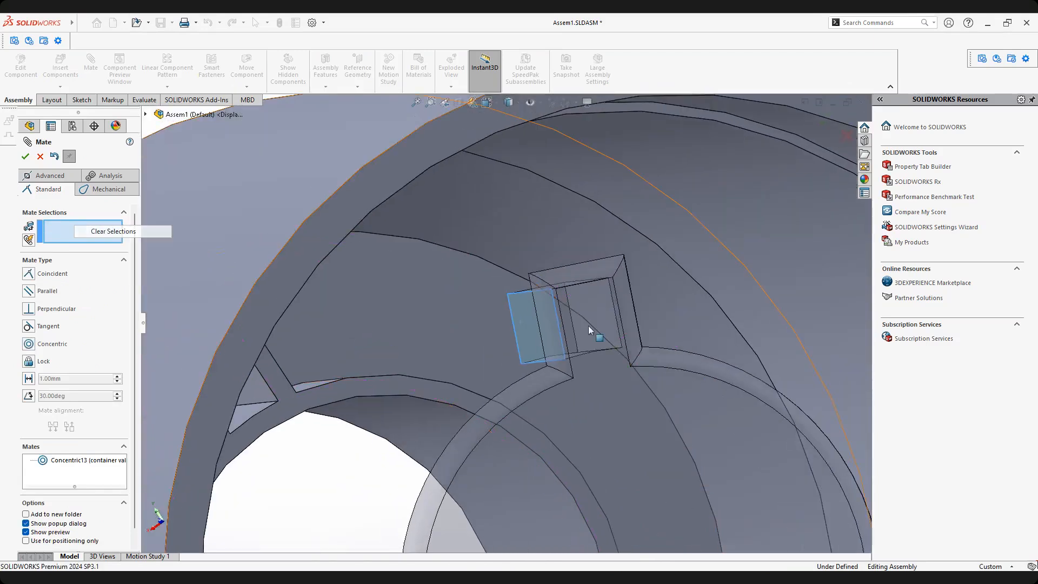
middle_click_drag(581, 324, 546, 342)
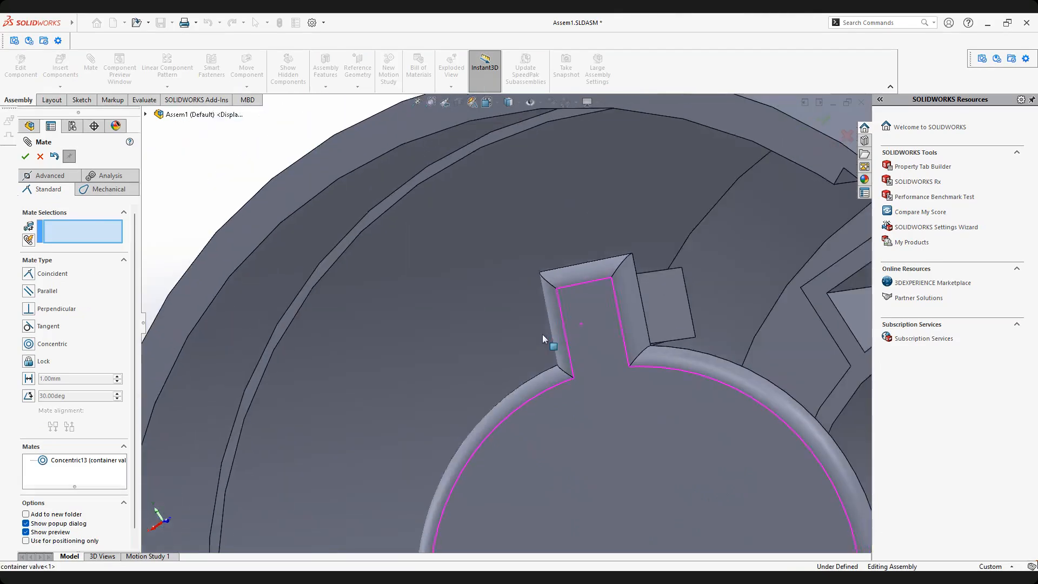
Mate a side face of the container valve's tab coincident with the matching side face of the dust container's slot.
left_click(681, 303)
middle_click_drag(681, 303, 832, 368)
scroll(809, 334, "up", 3)
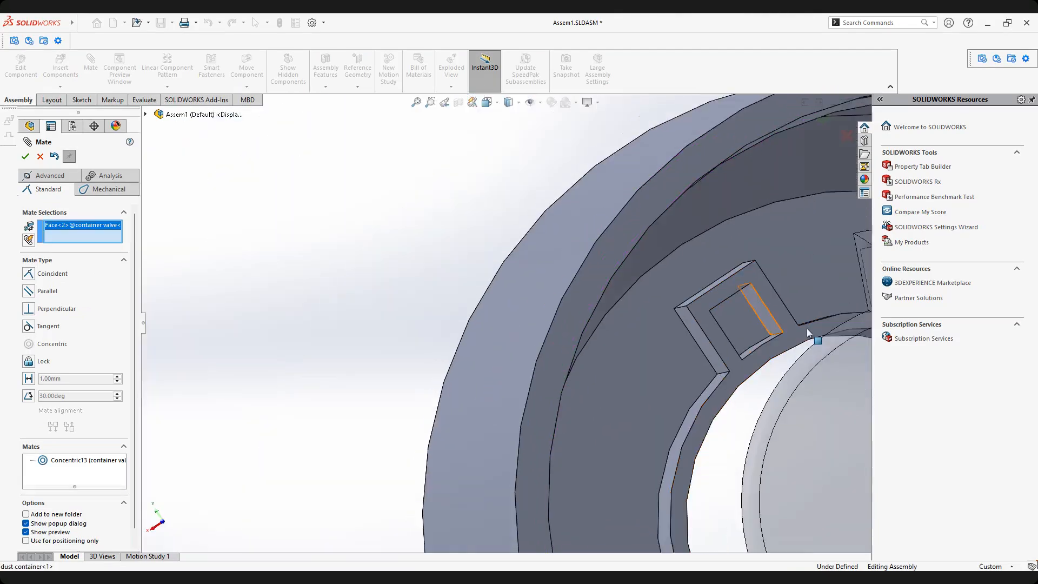
scroll(790, 326, "down", 2)
middle_click_drag(592, 300, 599, 300)
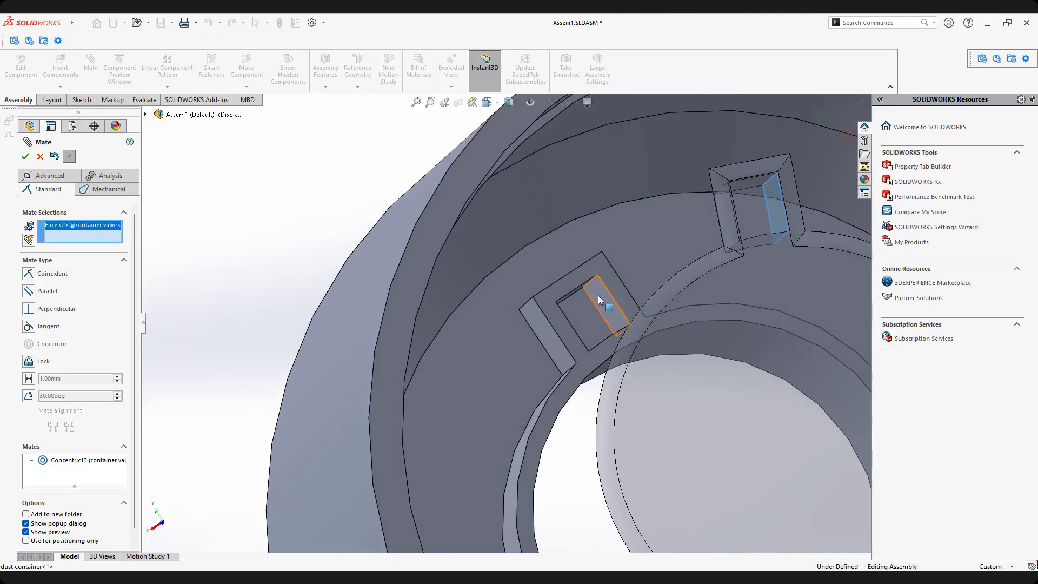
left_click(599, 300)
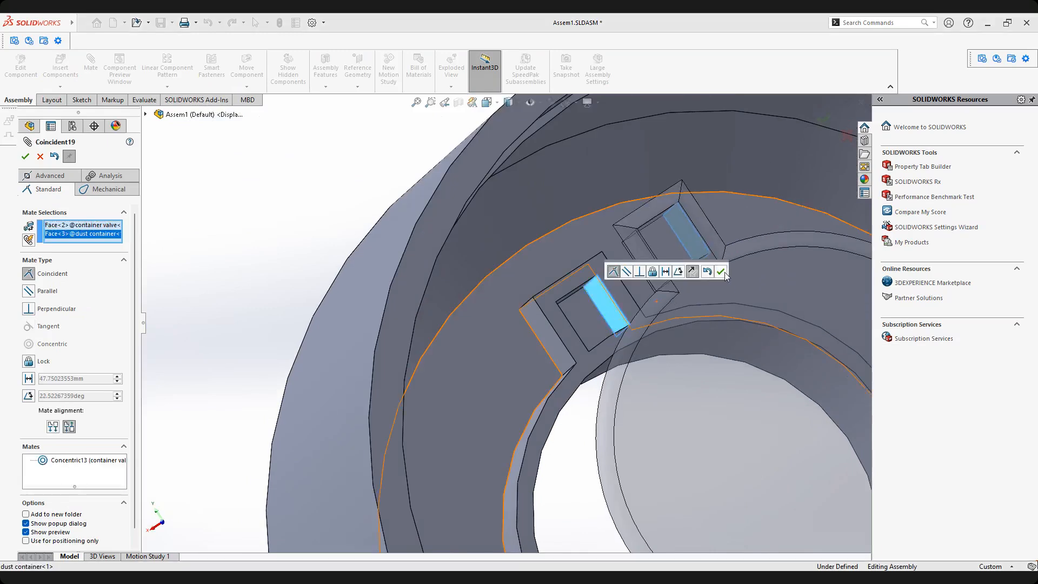
left_click(723, 272)
Pull the container valve out and mate its tab's end face coincident with the recessed face of the dust container's slot.
scroll(584, 333, "up", 5)
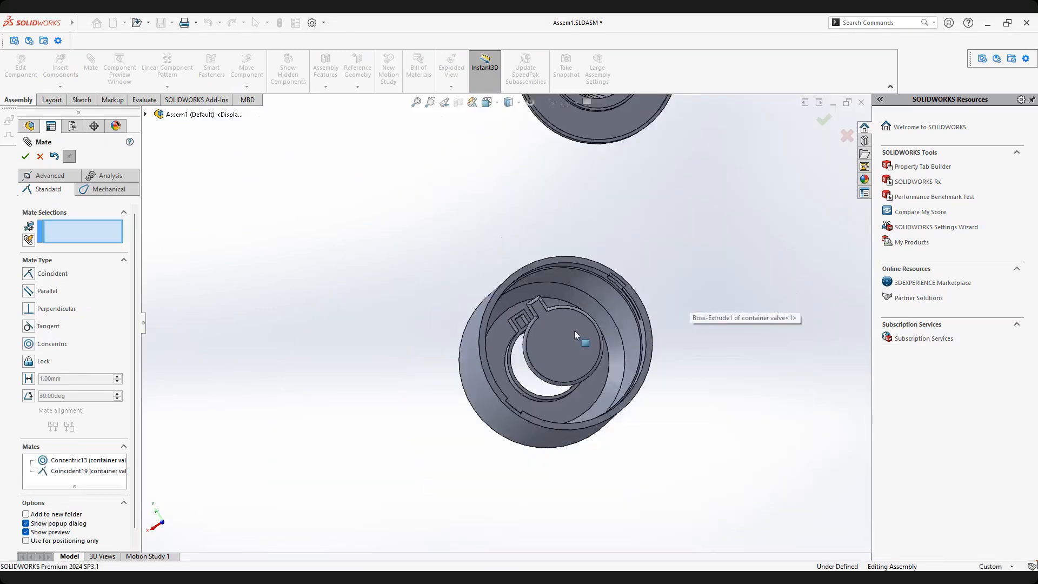
scroll(574, 329, "down", 3)
left_click_drag(586, 331, 722, 287)
middle_click_drag(721, 286, 811, 281)
scroll(709, 258, "down", 6)
middle_click_drag(609, 275, 597, 284)
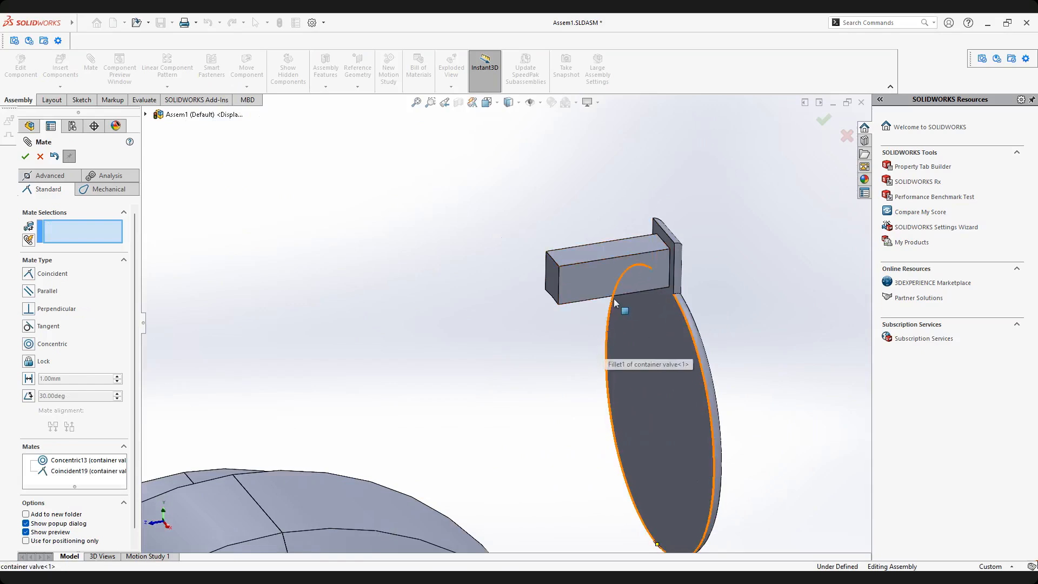
left_click(550, 273)
middle_click_drag(546, 317, 443, 337)
middle_click_drag(357, 355, 225, 370)
scroll(224, 368, "down", 6)
middle_click(287, 342)
middle_click_drag(287, 341, 325, 329)
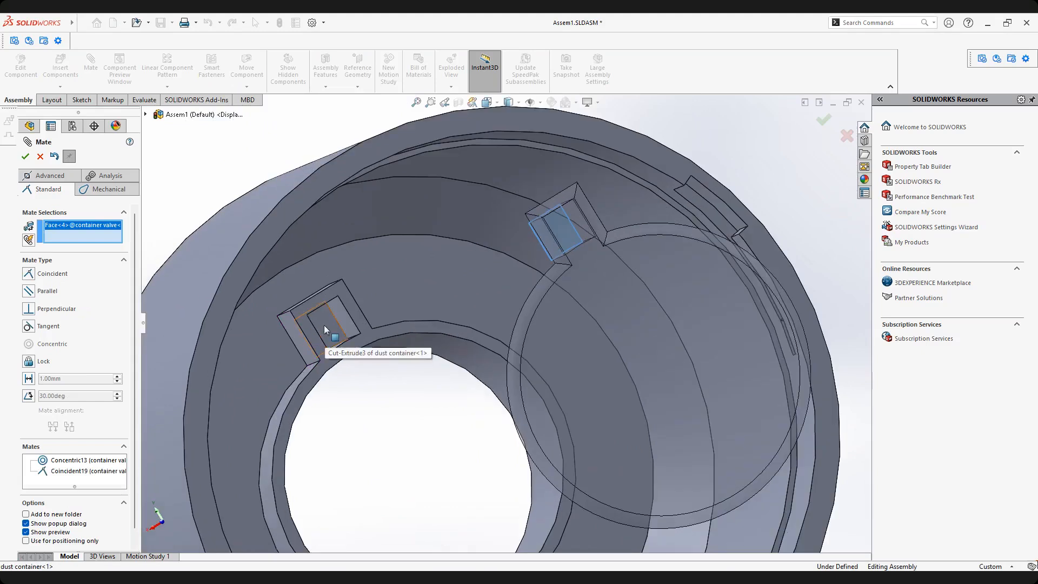
left_click(325, 329)
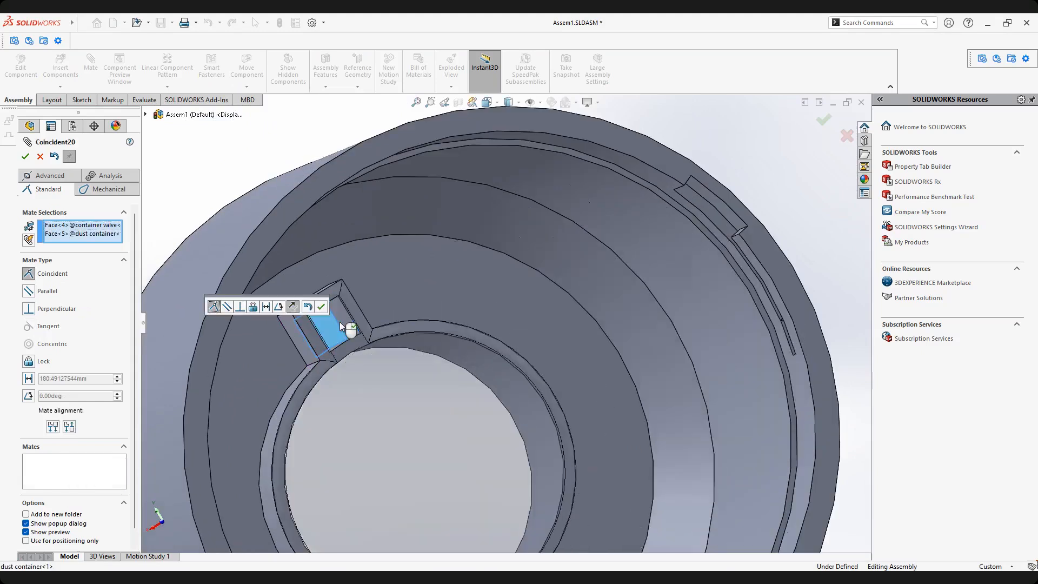
left_click(321, 307)
scroll(366, 359, "up", 5)
middle_click_drag(367, 359, 509, 263)
key("Escape")
Add a concentric mate between the HEPA filter's round flange face and the dust container's inner cylindrical face.
scroll(416, 324, "up", 5)
scroll(508, 255, "down", 2)
scroll(502, 262, "up", 1)
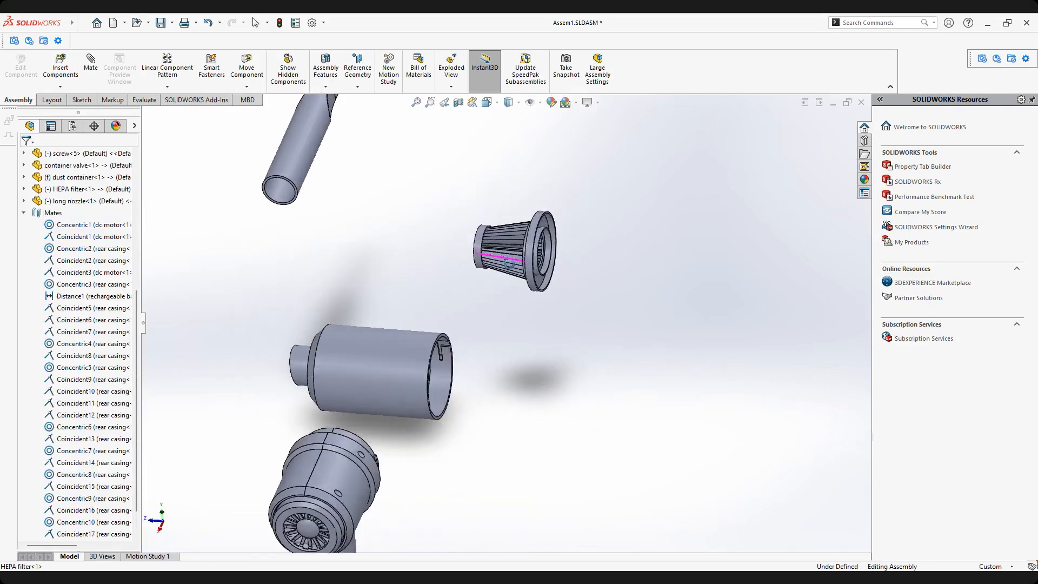
scroll(510, 263, "down", 1)
left_click(96, 67)
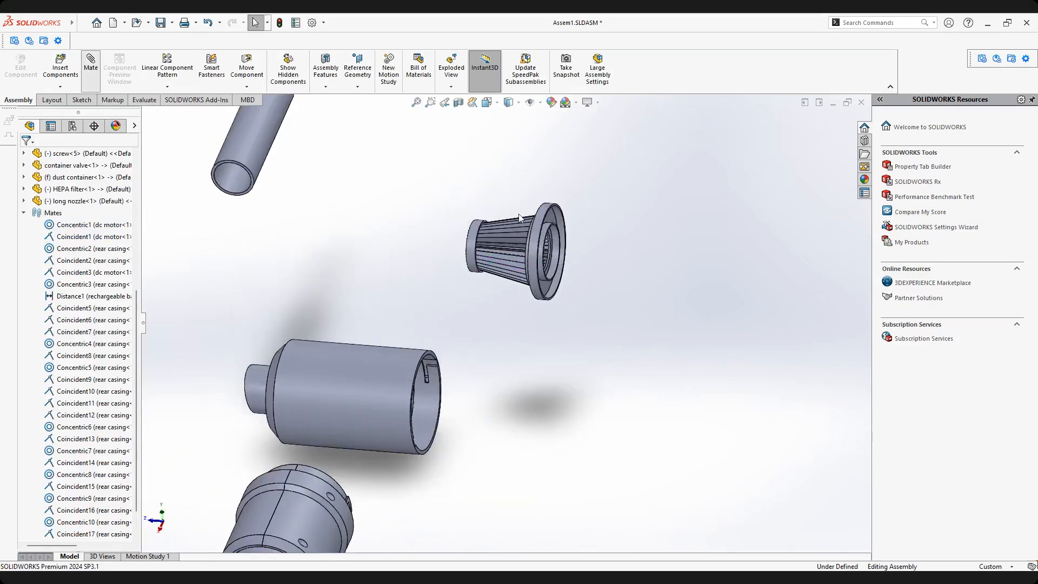
scroll(552, 242, "down", 1)
left_click(556, 239)
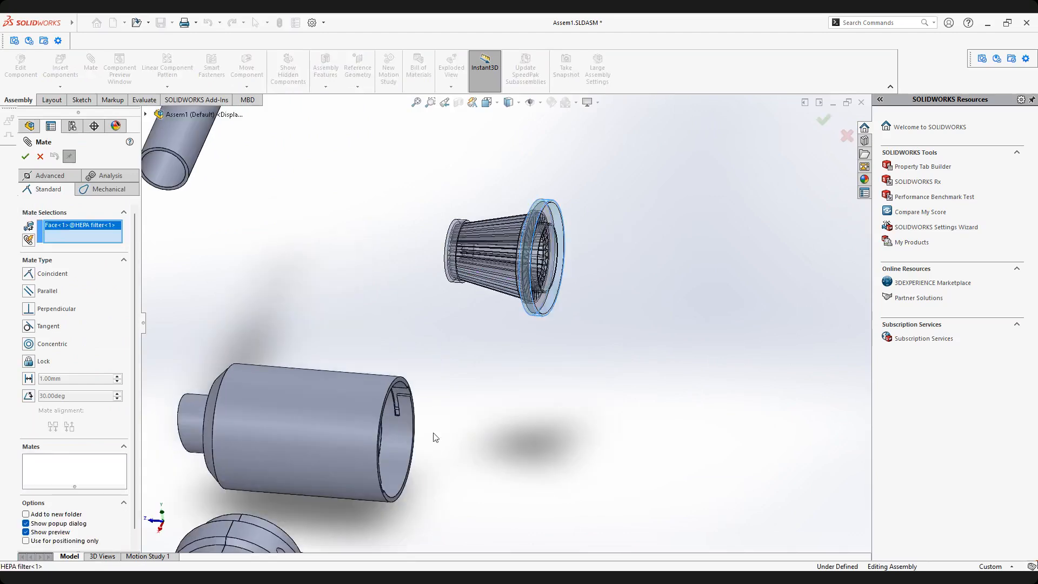
left_click(401, 449)
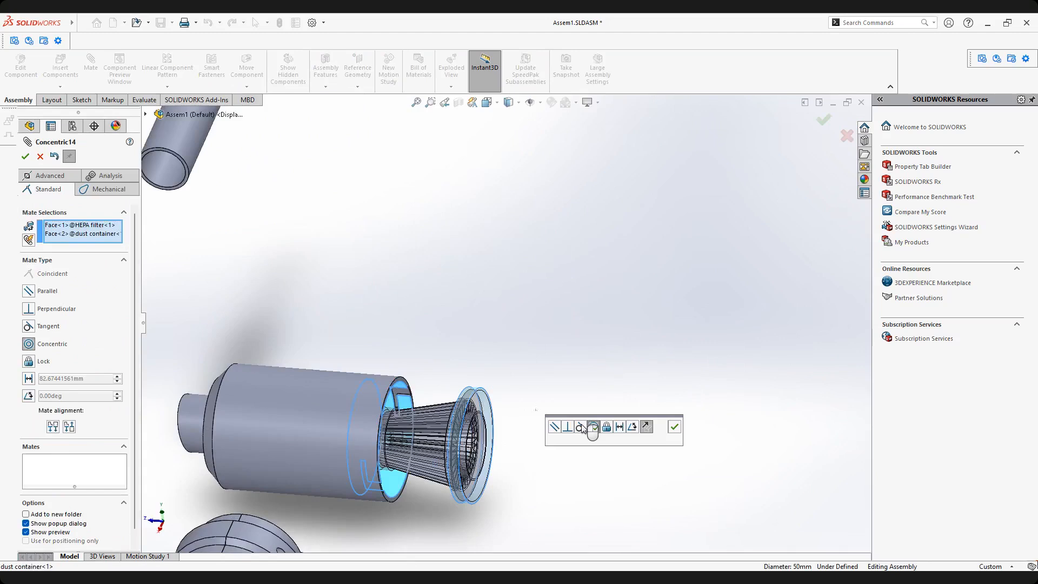
key("Return")
Seat the HEPA filter with a coincident mate between its flange's flat face and the narrow ledge inside the dust container.
scroll(443, 417, "down", 5)
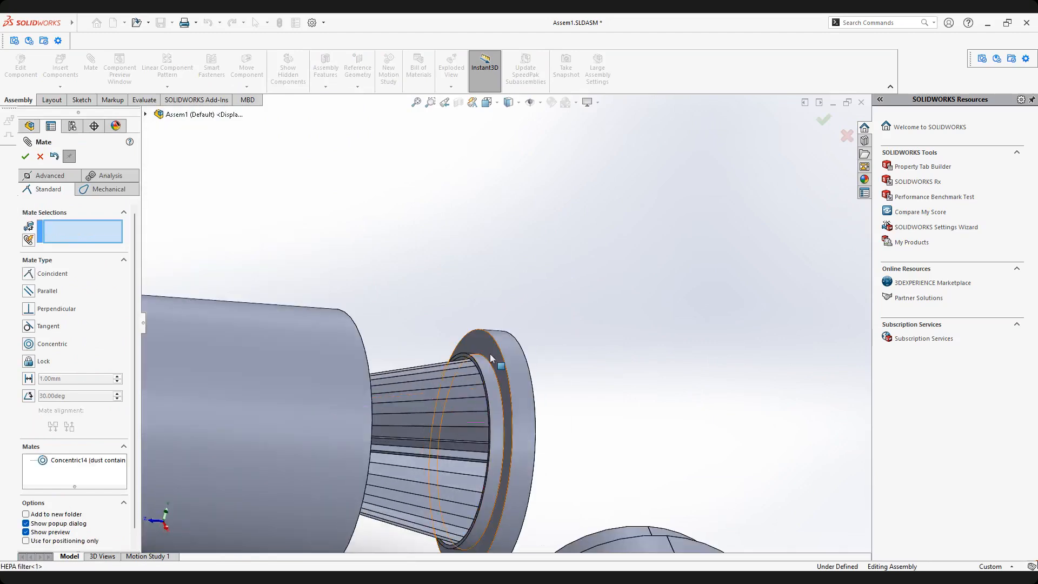
left_click(458, 347)
middle_click_drag(458, 346, 371, 334)
scroll(370, 334, "down", 5)
left_click(459, 245)
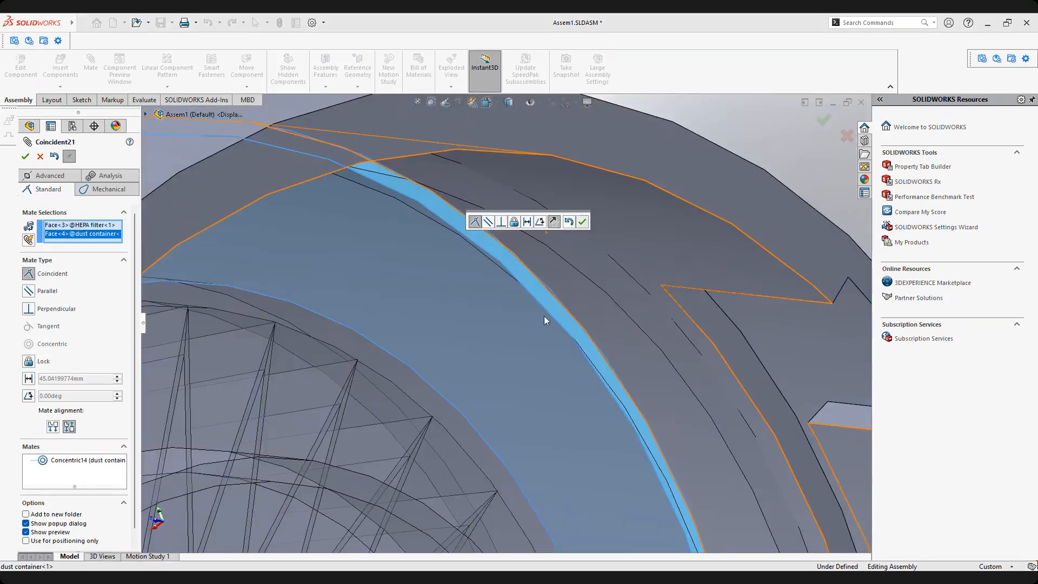
key("Return")
scroll(509, 361, "up", 8)
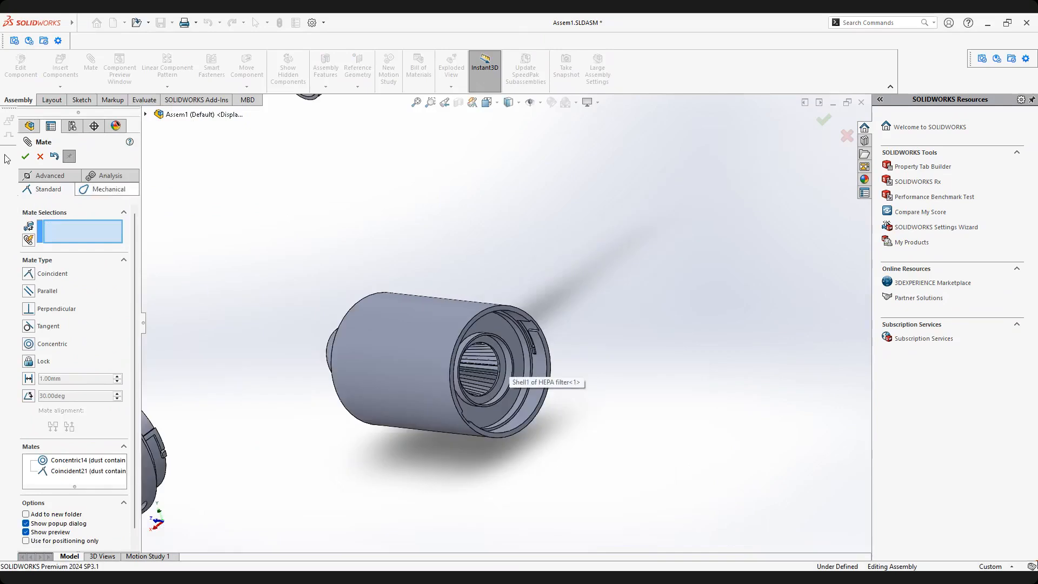
key("Escape")
Examine the dust container, long nozzle and handle assembly from several sides.
scroll(506, 323, "up", 3)
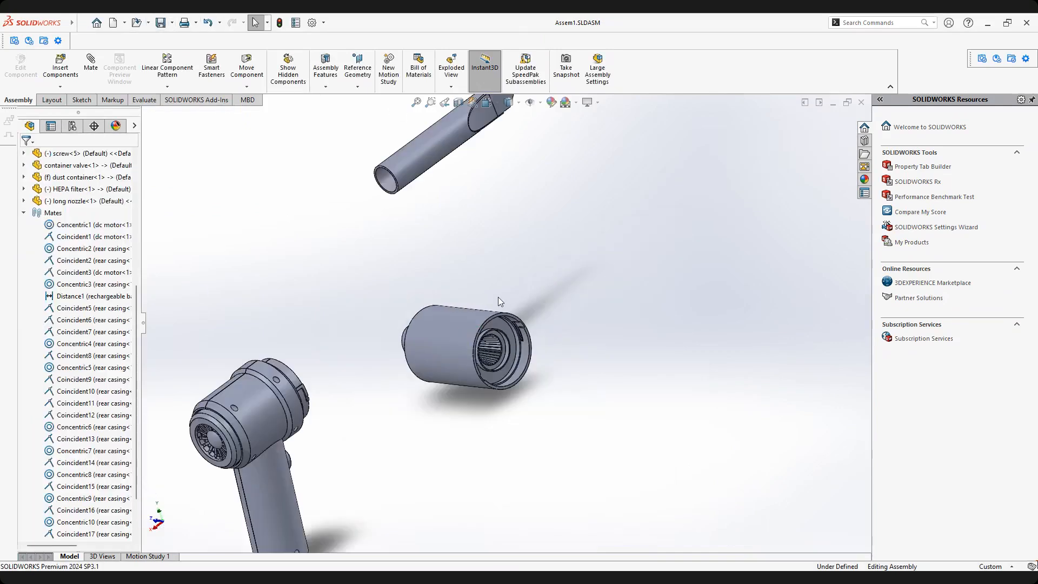
scroll(498, 307, "up", 2)
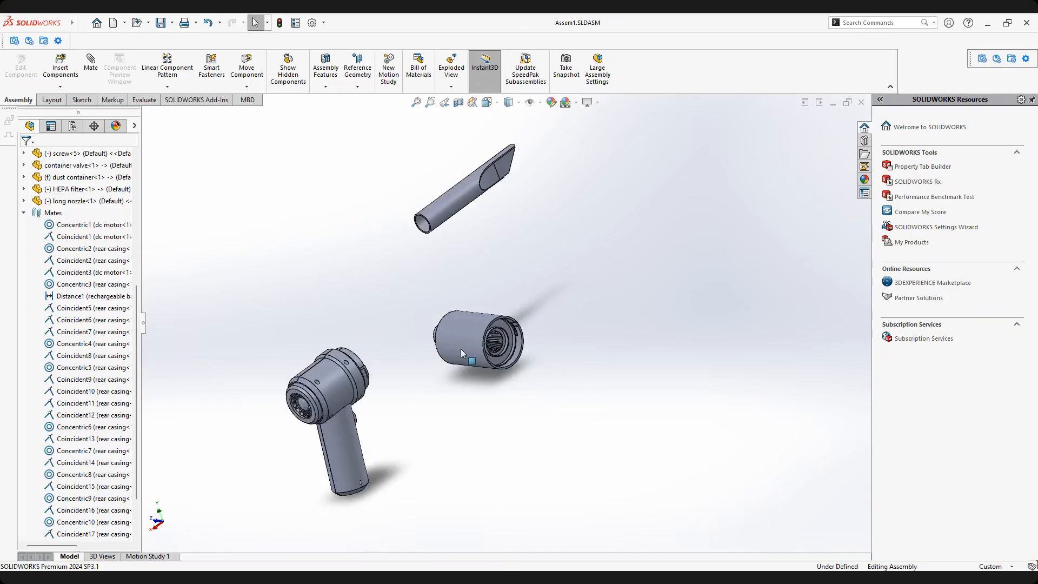
middle_click_drag(461, 349, 503, 338)
scroll(507, 346, "up", 3)
scroll(512, 362, "down", 2)
middle_click_drag(400, 340, 463, 318)
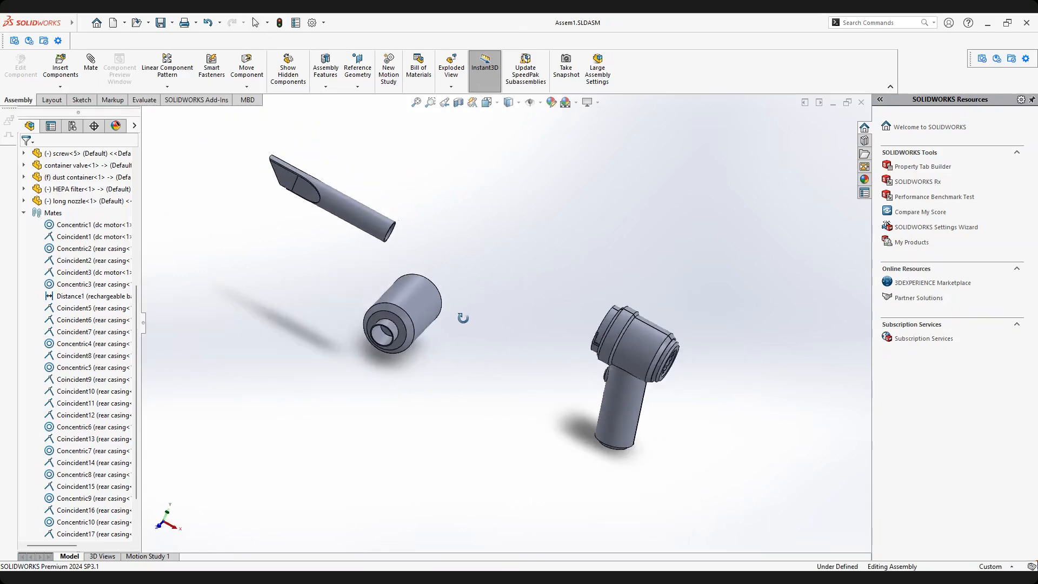
middle_click_drag(532, 305, 548, 285)
scroll(430, 309, "down", 3)
scroll(469, 327, "up", 3)
scroll(357, 302, "up", 2)
scroll(356, 303, "down", 2)
scroll(548, 284, "down", 2)
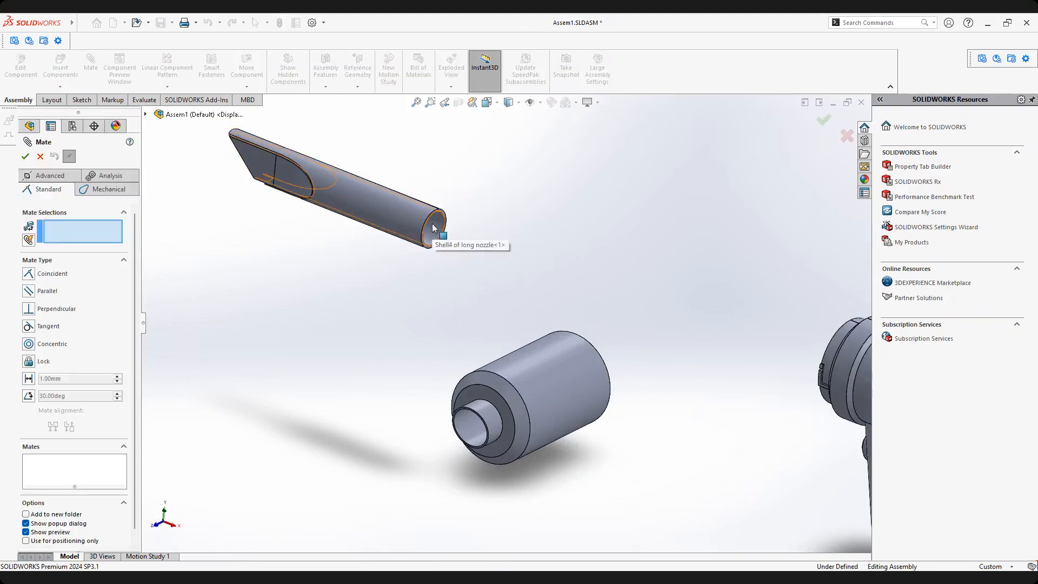
scroll(406, 209, "down", 2)
left_click(411, 206)
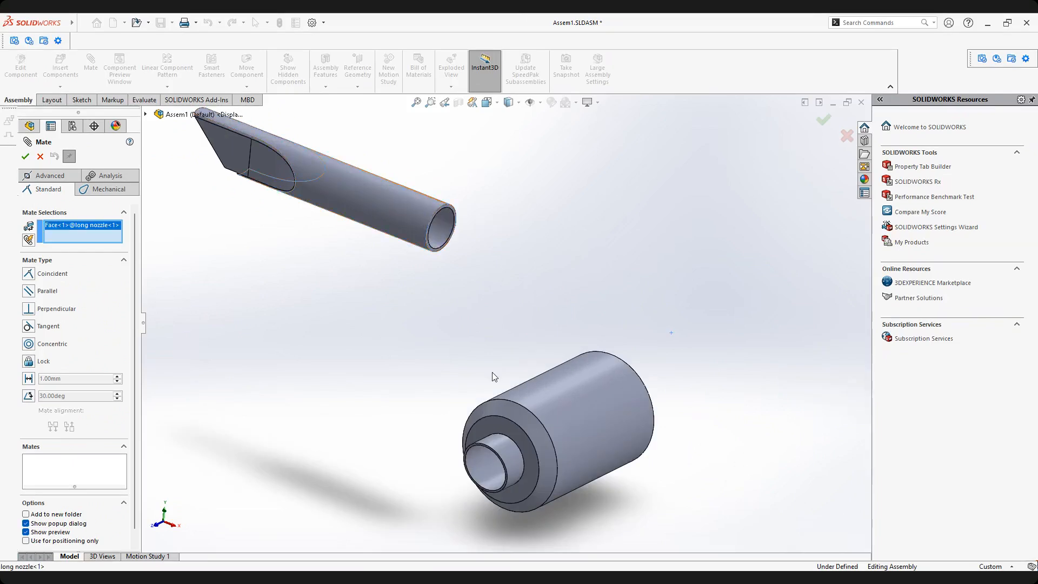
scroll(497, 438, "up", 2)
left_click(492, 443)
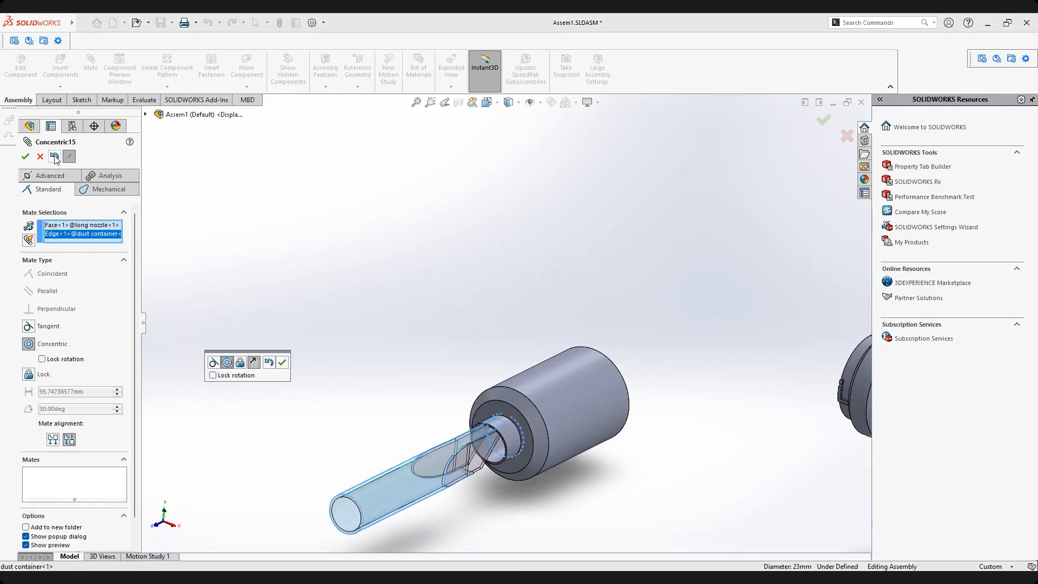
left_click(54, 158)
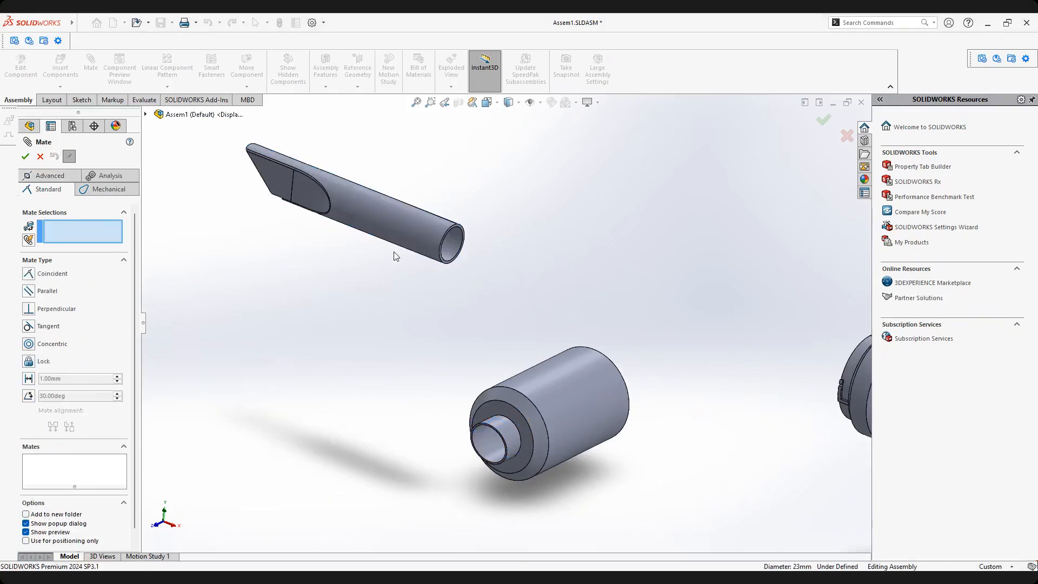
Add an aligned concentric mate between the long nozzle's outer cylindrical face and the inner face of the dust container's inlet.
left_click(406, 223)
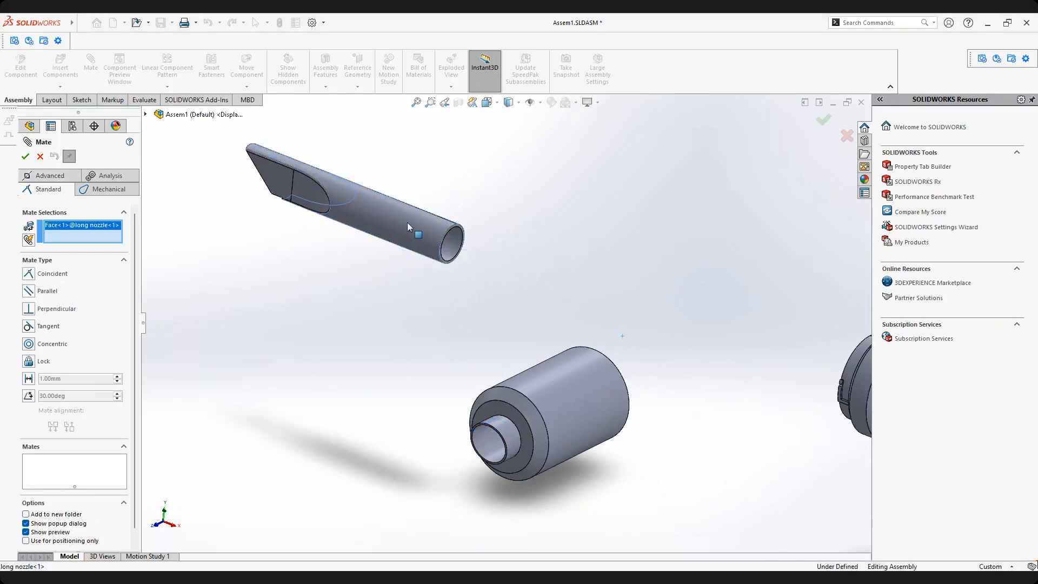
left_click(485, 439)
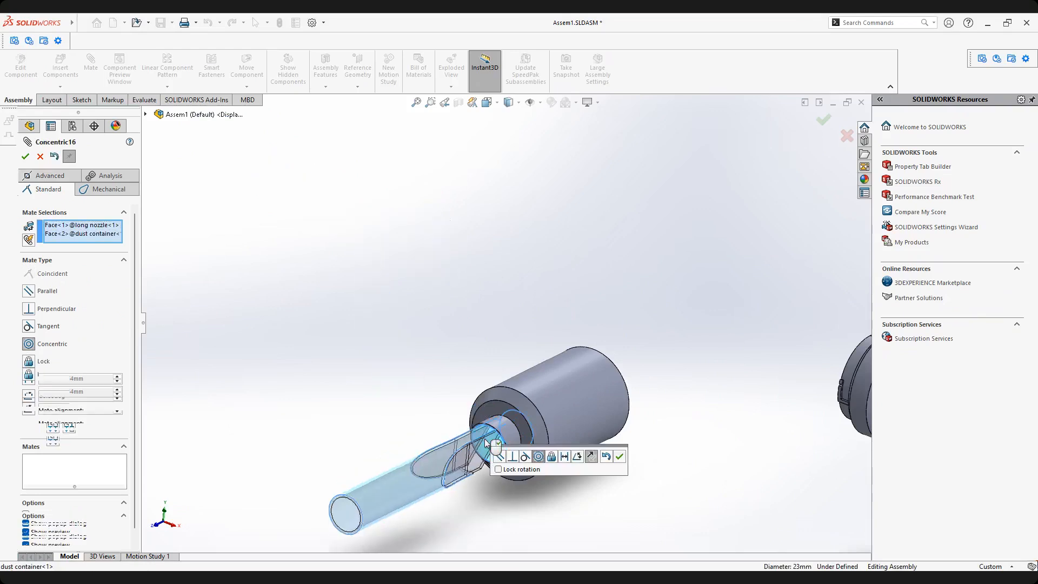
left_click(53, 439)
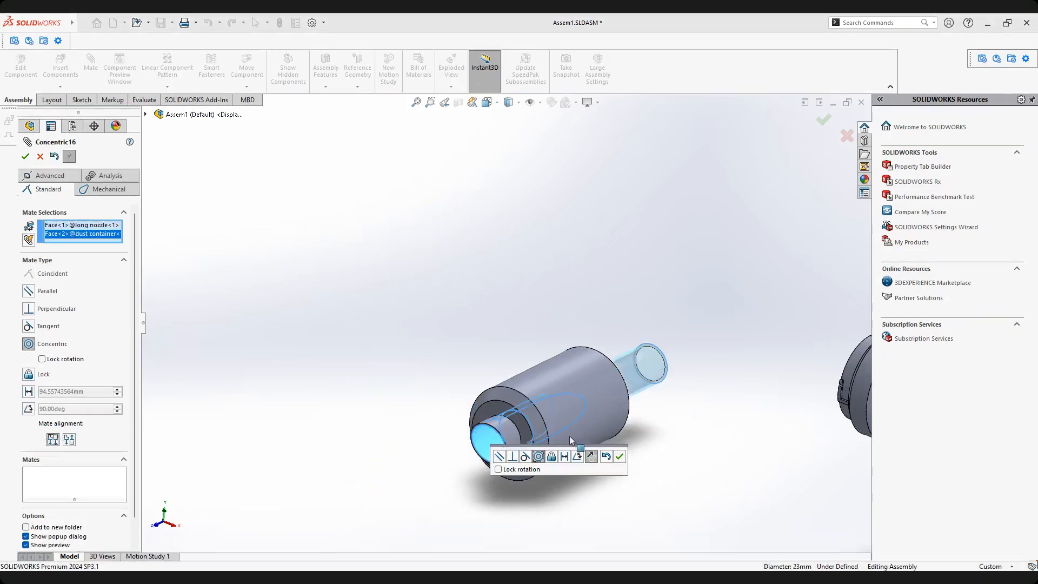
left_click(619, 458)
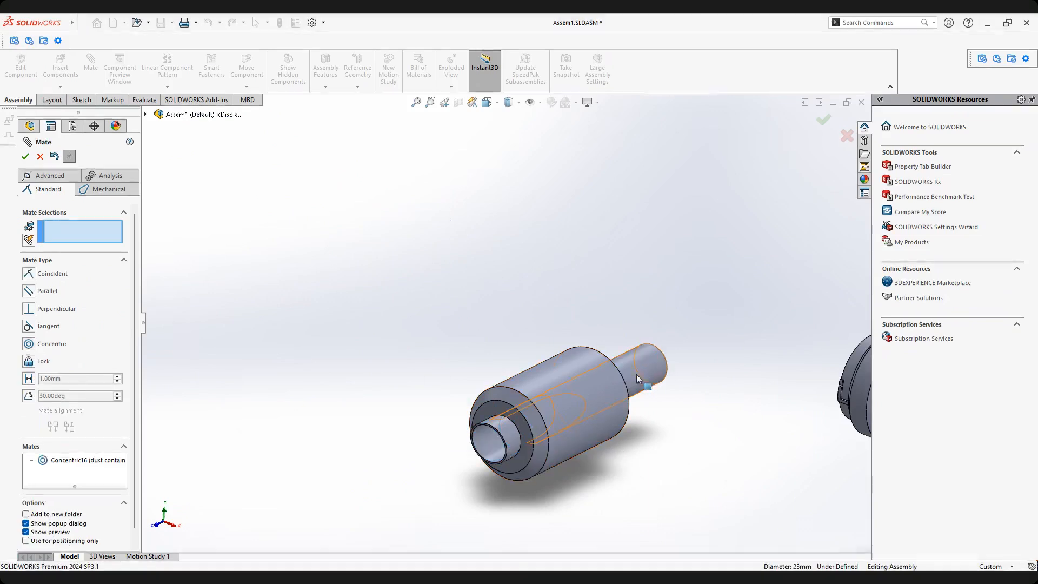
Slide the long nozzle along its axis to the front of the dust container's inlet and turn it.
left_click_drag(628, 362, 381, 458)
middle_click_drag(417, 409, 436, 336)
left_click_drag(439, 336, 417, 388)
scroll(403, 316, "down", 2)
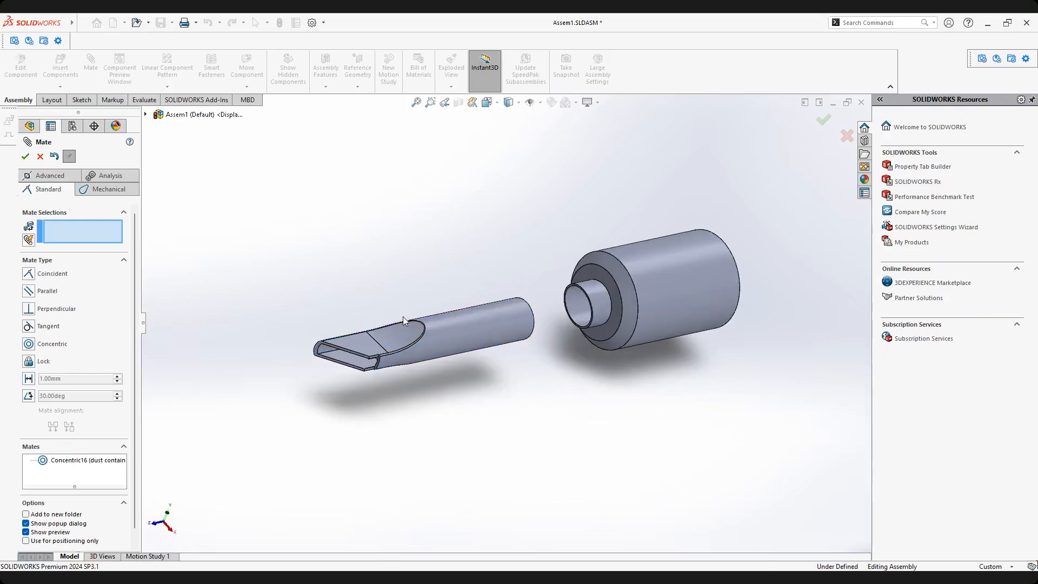
Add an aligned coincident mate between the long nozzle's Front Plane and the dust container's Right Plane.
left_click(145, 114)
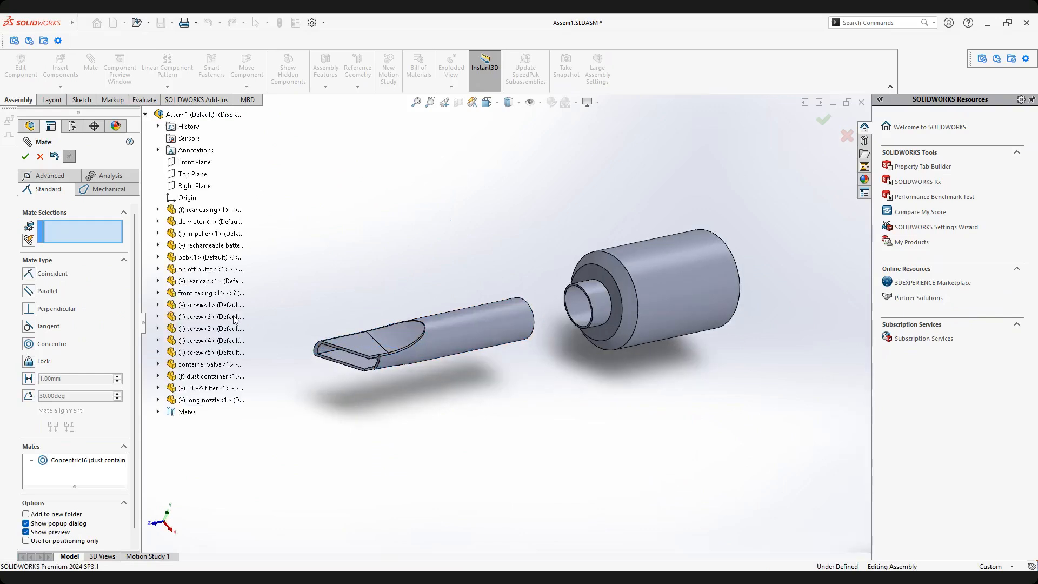
left_click(158, 400)
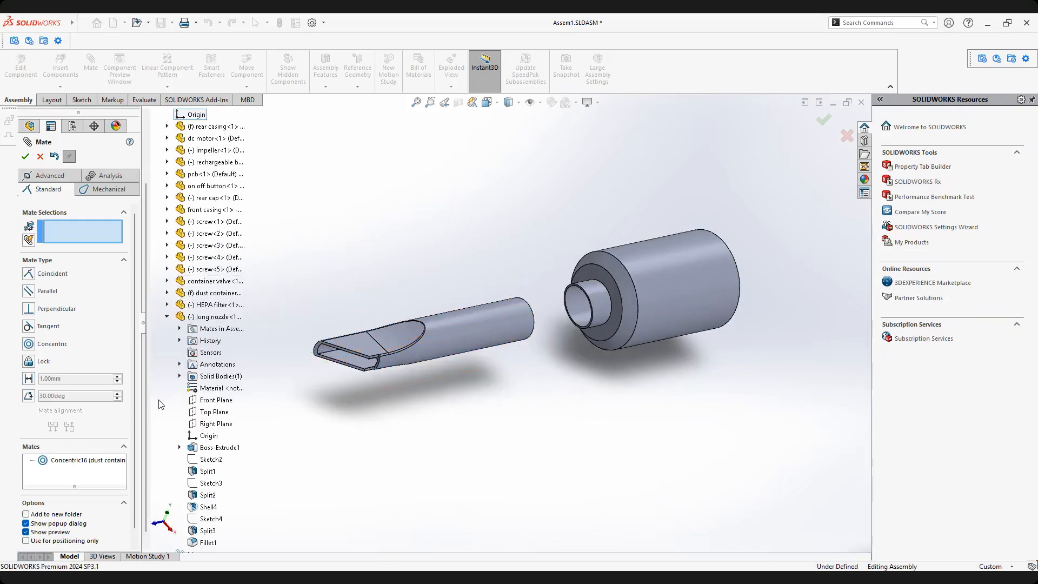
left_click(203, 403)
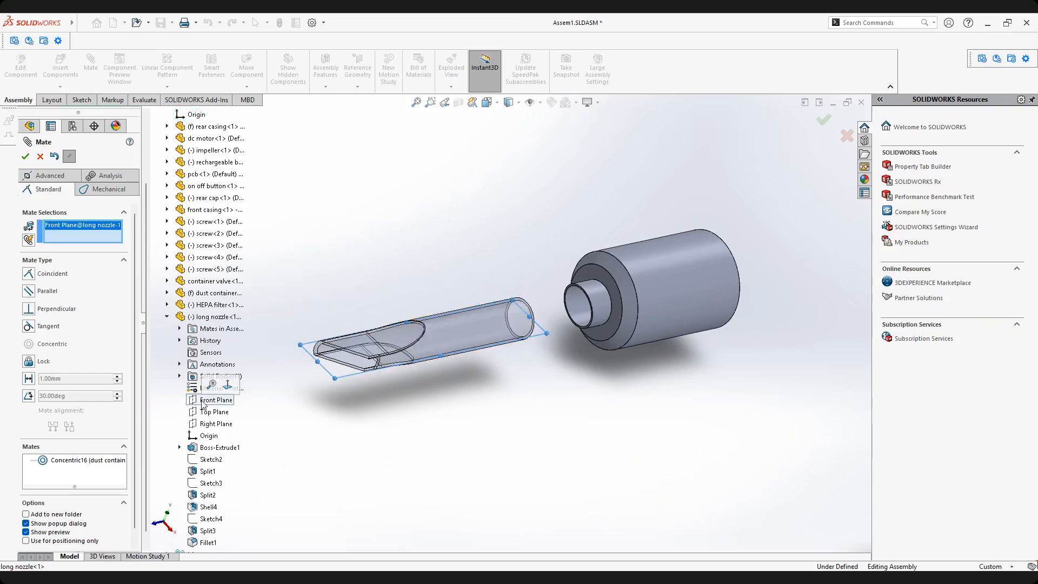
left_click(167, 317)
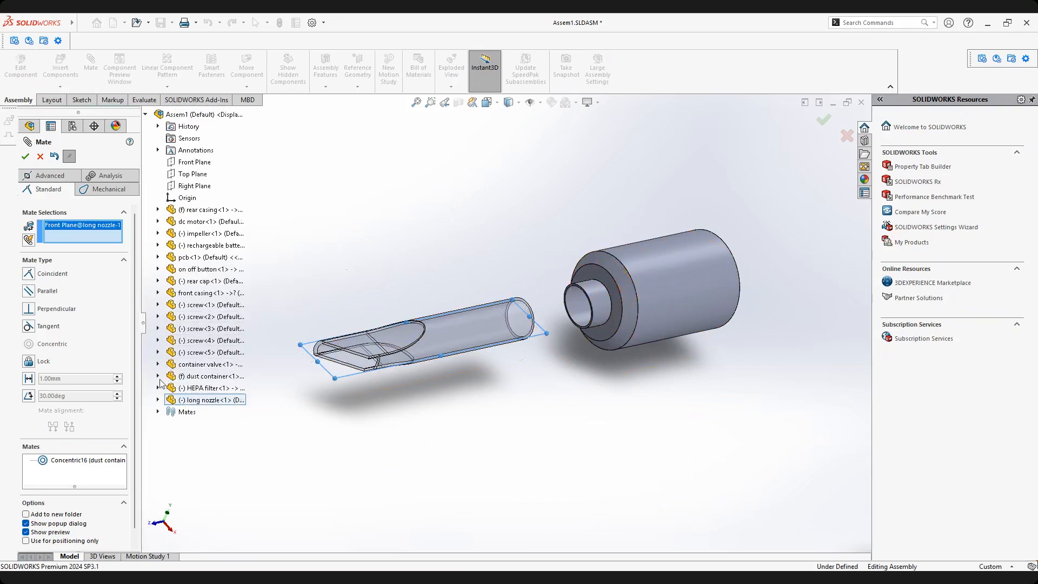
left_click(157, 376)
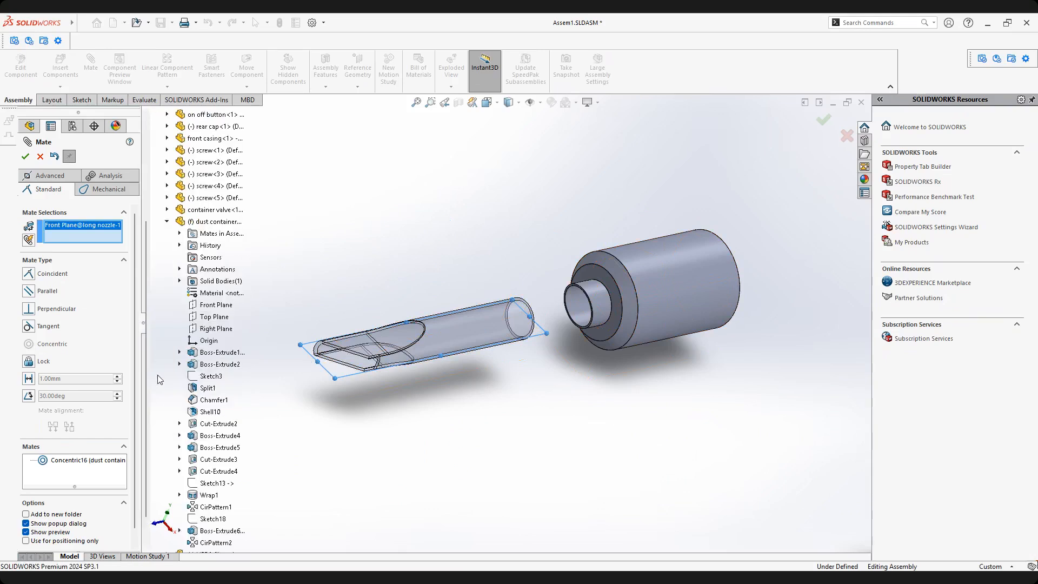
left_click(210, 331)
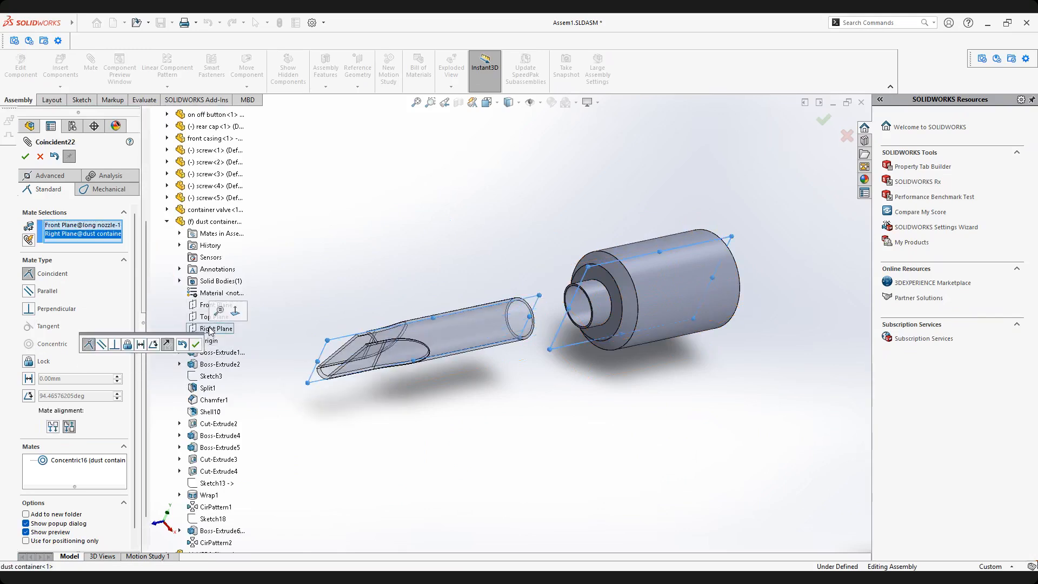
left_click(53, 427)
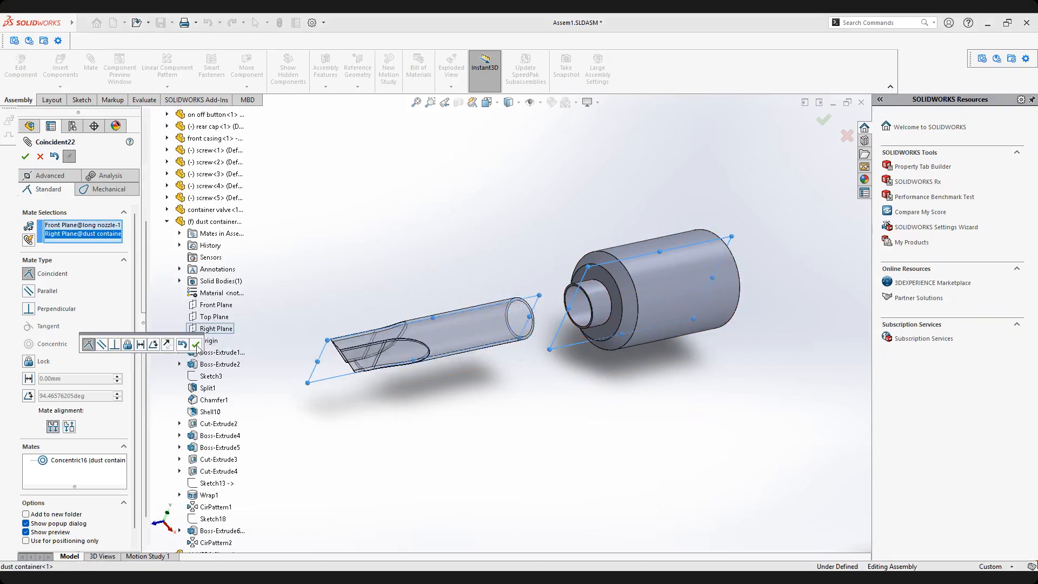
left_click(195, 344)
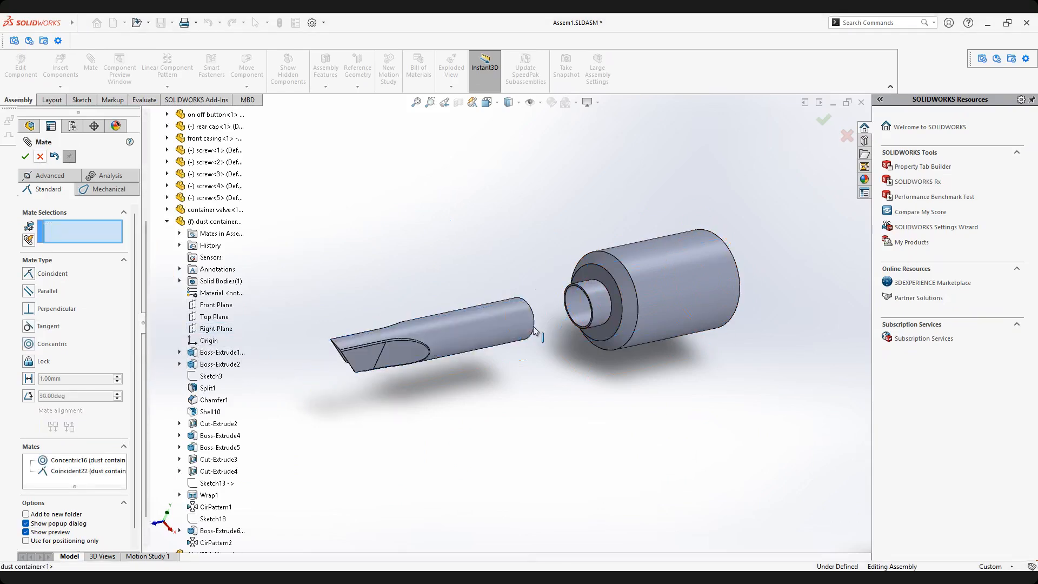
Add a coincident mate between the long nozzle's rear annular end face and the flat shoulder face around the dust container's inlet, and finish mating.
middle_click_drag(637, 320, 446, 286)
scroll(607, 311, "down", 3)
scroll(463, 301, "up", 2)
scroll(469, 302, "down", 3)
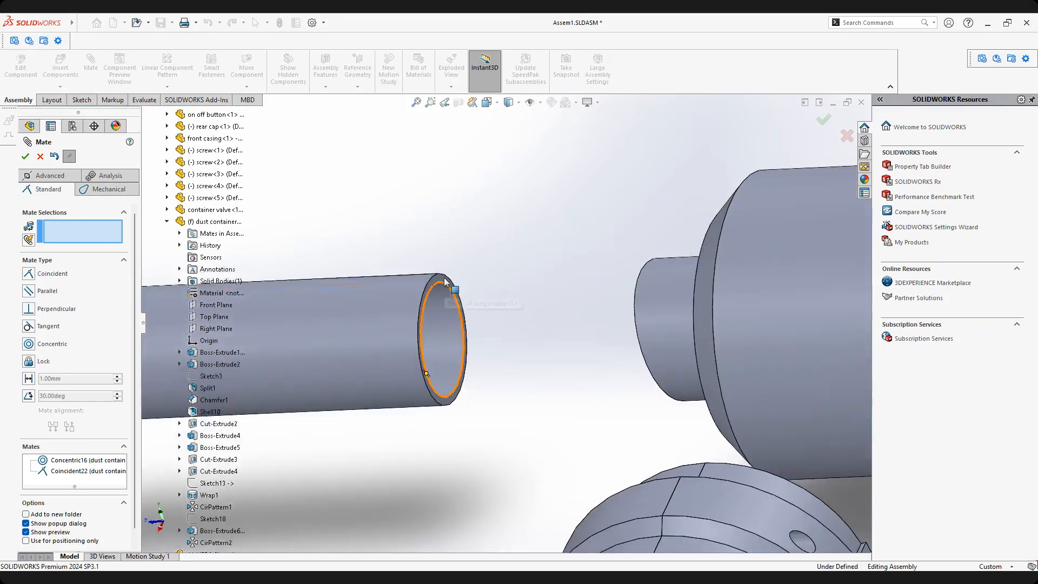
left_click(444, 281)
middle_click_drag(711, 301, 639, 281)
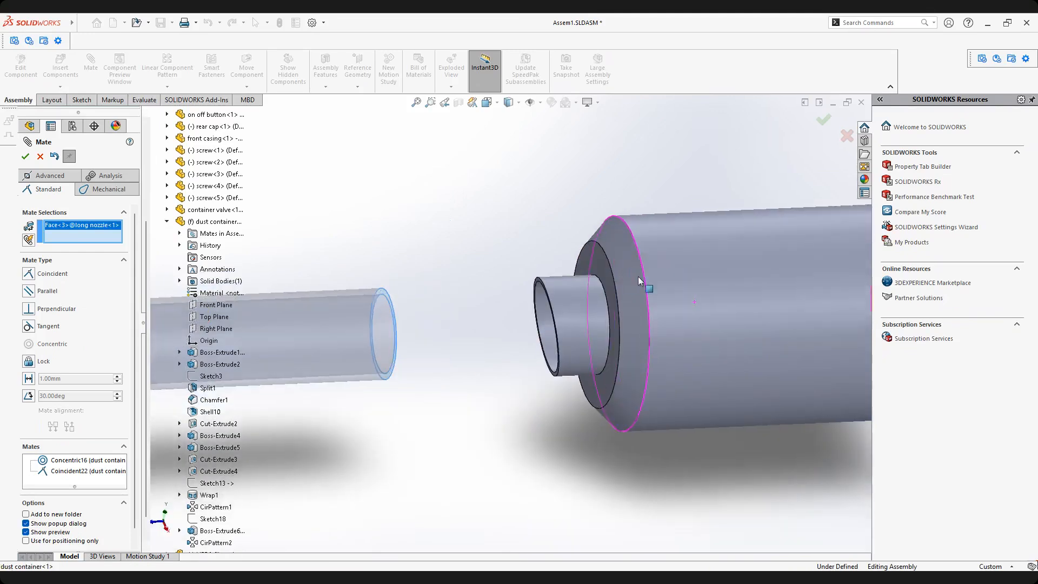
left_click(604, 266)
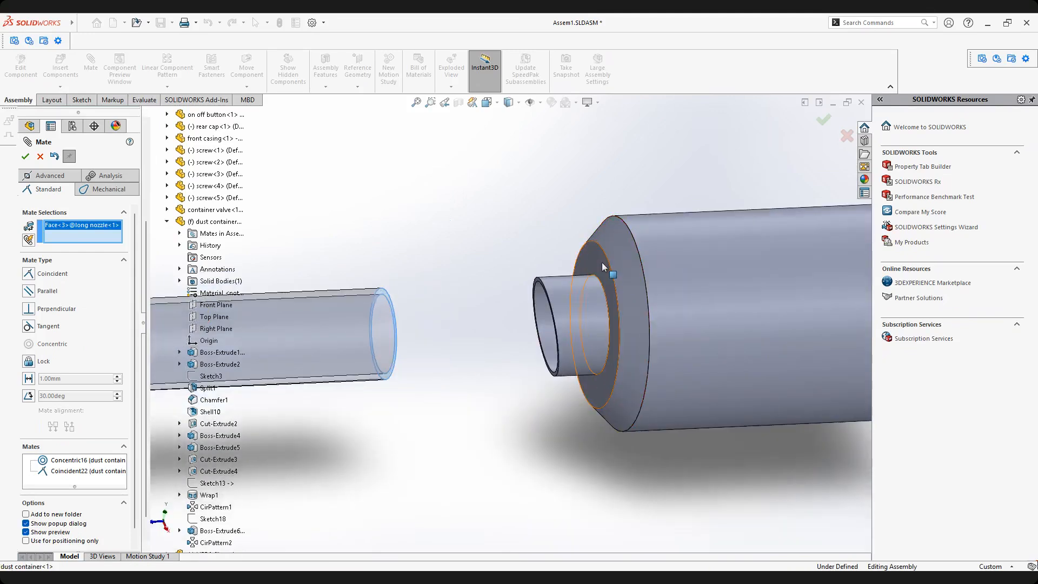
right_click(851, 242)
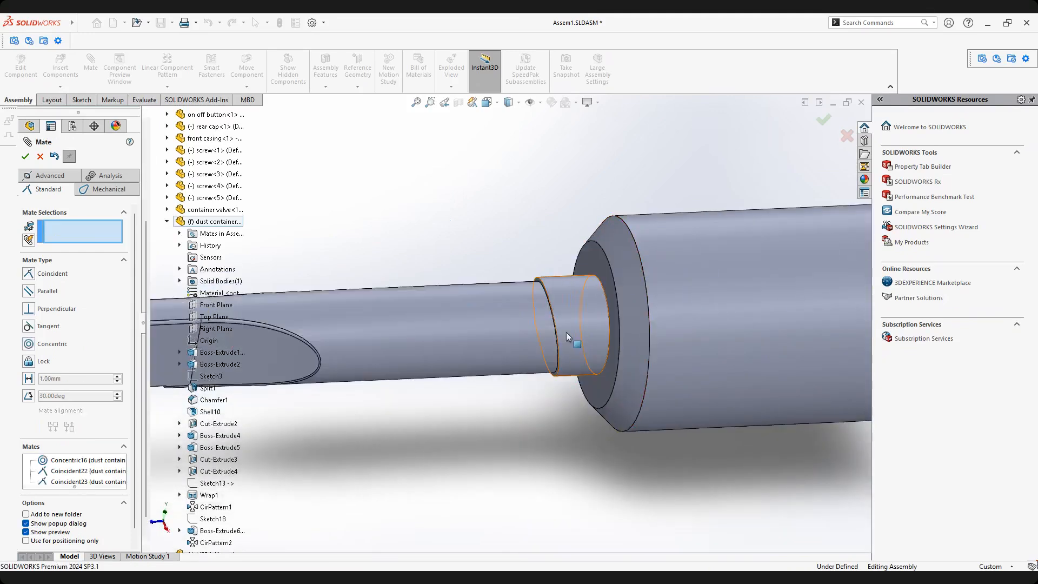
scroll(566, 332, "up", 5)
left_click(24, 157)
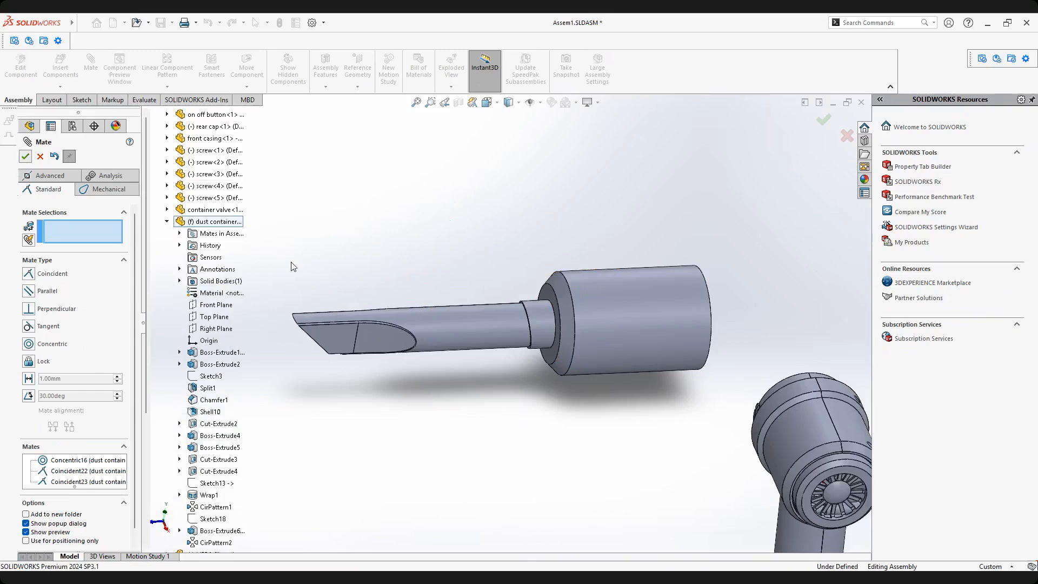
Save the assembly.
scroll(521, 334, "up", 3)
middle_click_drag(521, 334, 602, 377)
scroll(530, 329, "up", 3)
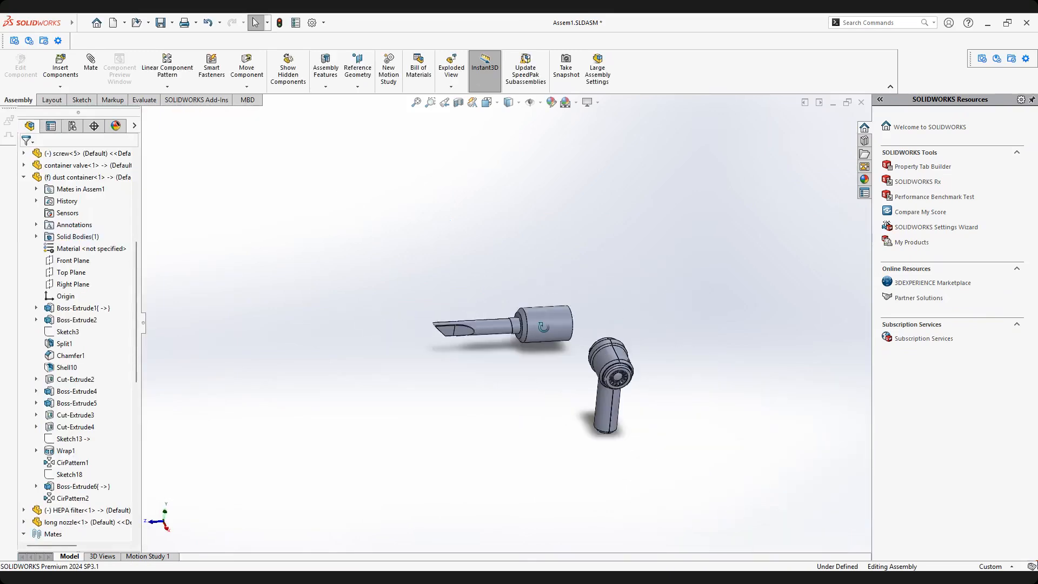
middle_click_drag(544, 327, 597, 343)
left_click(162, 23)
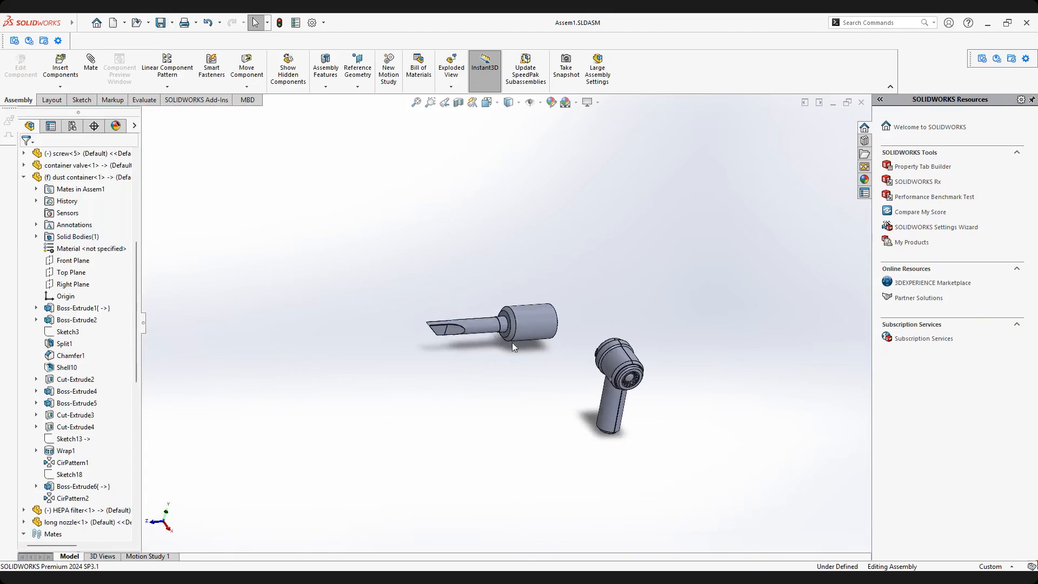
scroll(526, 324, "down", 3)
middle_click_drag(559, 338, 574, 376)
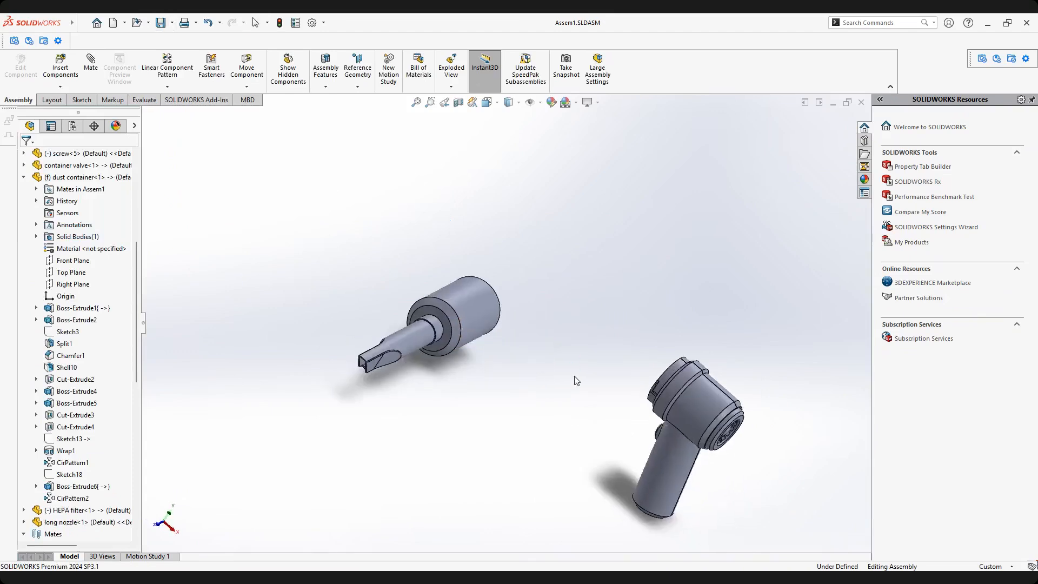
scroll(504, 341, "up", 1)
scroll(504, 340, "down", 2)
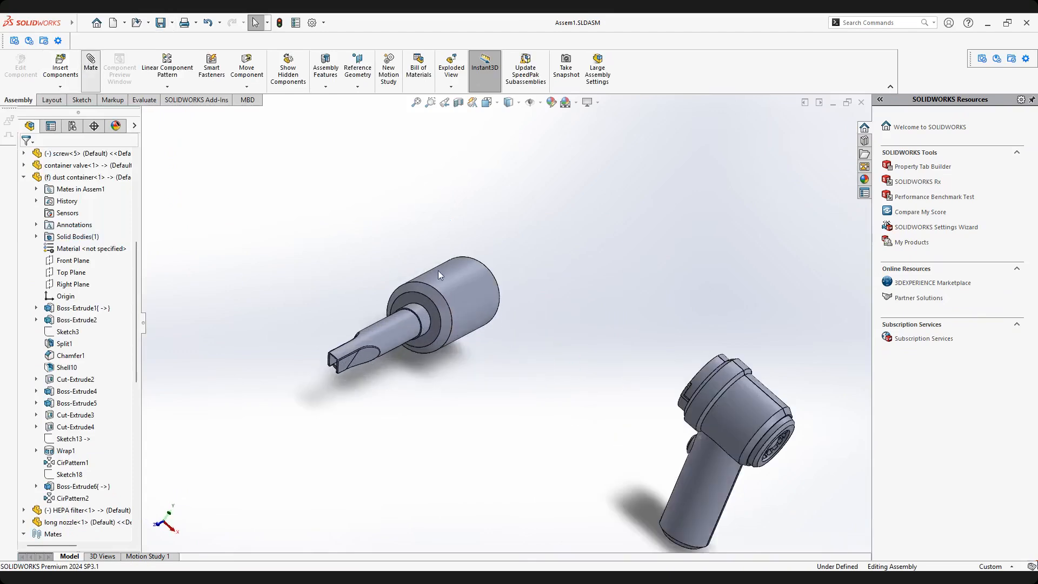
mouse_move(510, 313)
middle_mouse_down()
mouse_move(506, 304)
mouse_move(525, 322)
middle_mouse_up()
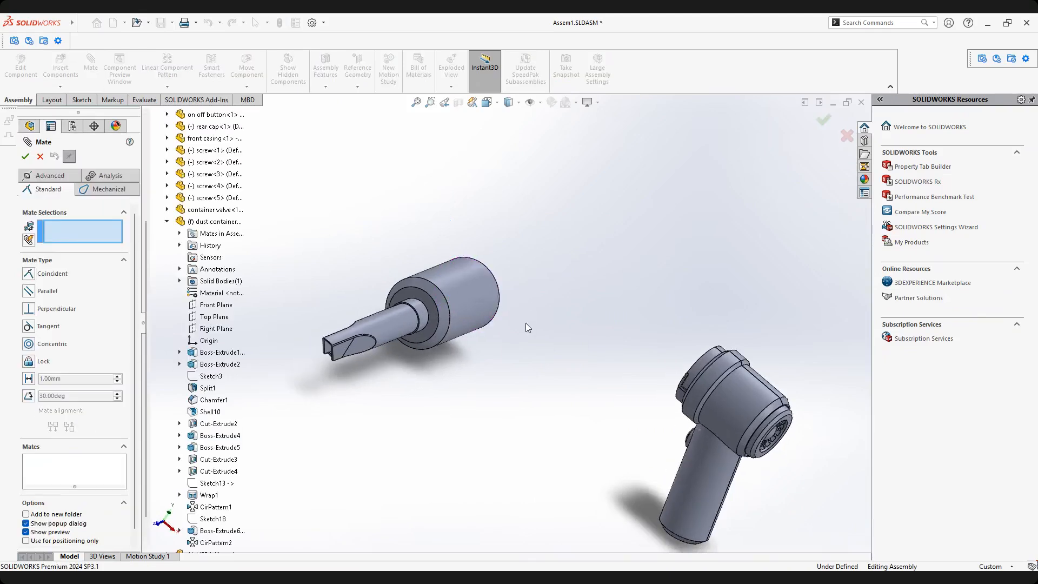
scroll(525, 322, "down", 2)
middle_click_drag(462, 318, 659, 274)
scroll(638, 303, "down", 4)
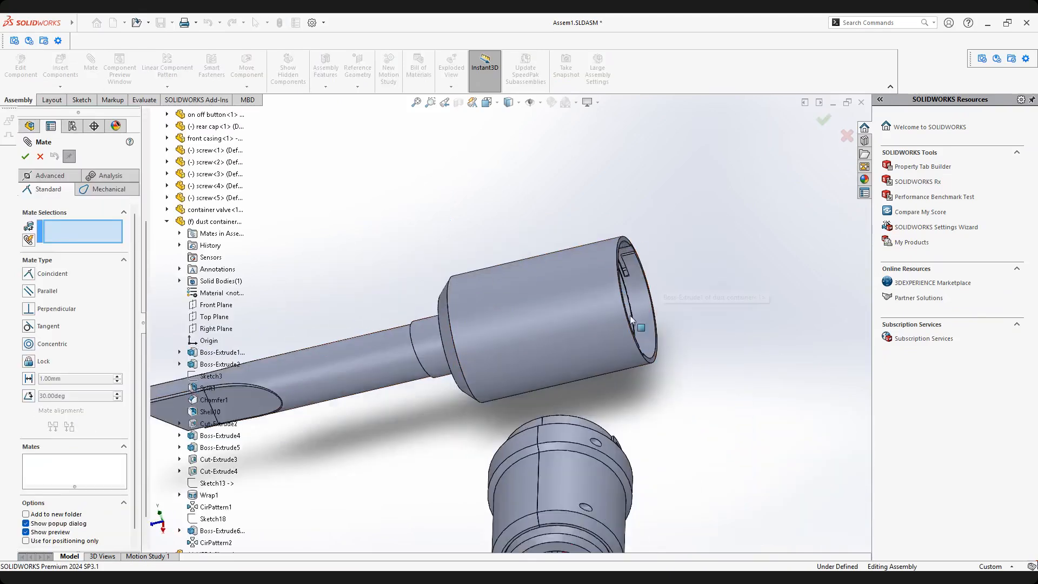
left_click(628, 316)
scroll(628, 316, "up", 5)
middle_click_drag(457, 397, 556, 323)
scroll(516, 393, "down", 3)
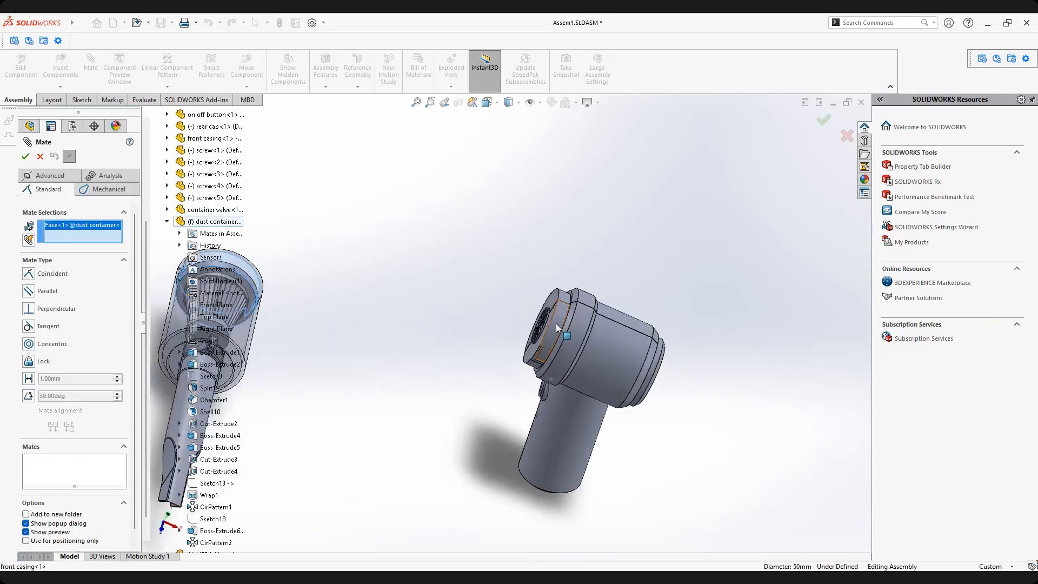
left_click(556, 327)
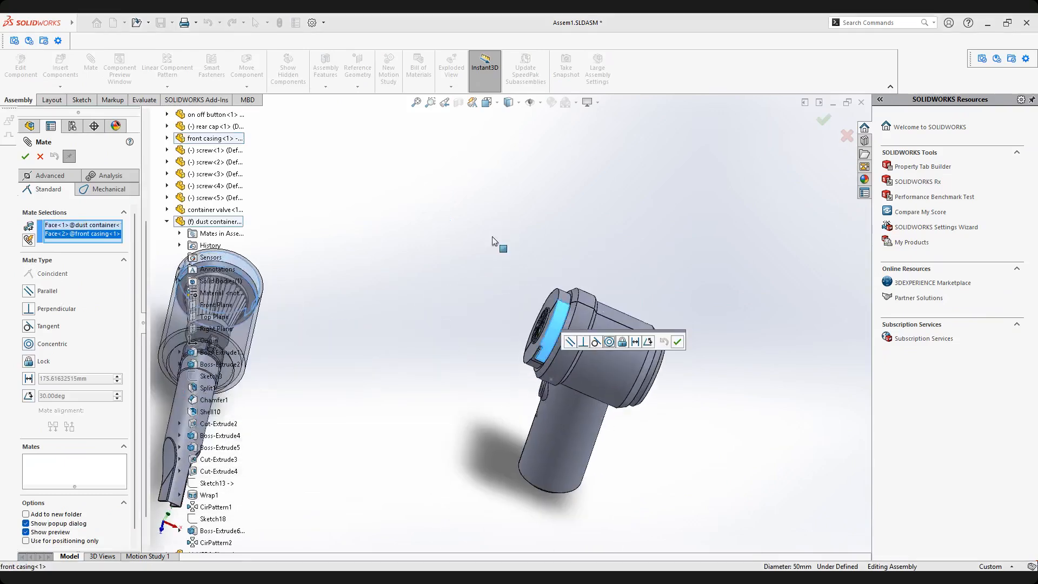
scroll(497, 330, "up", 2)
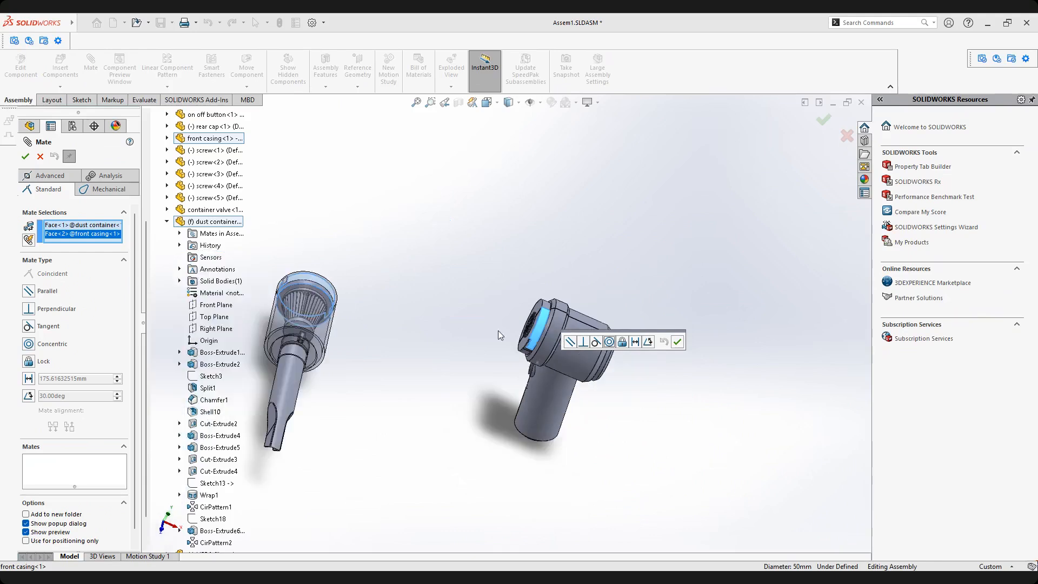
left_click(609, 342)
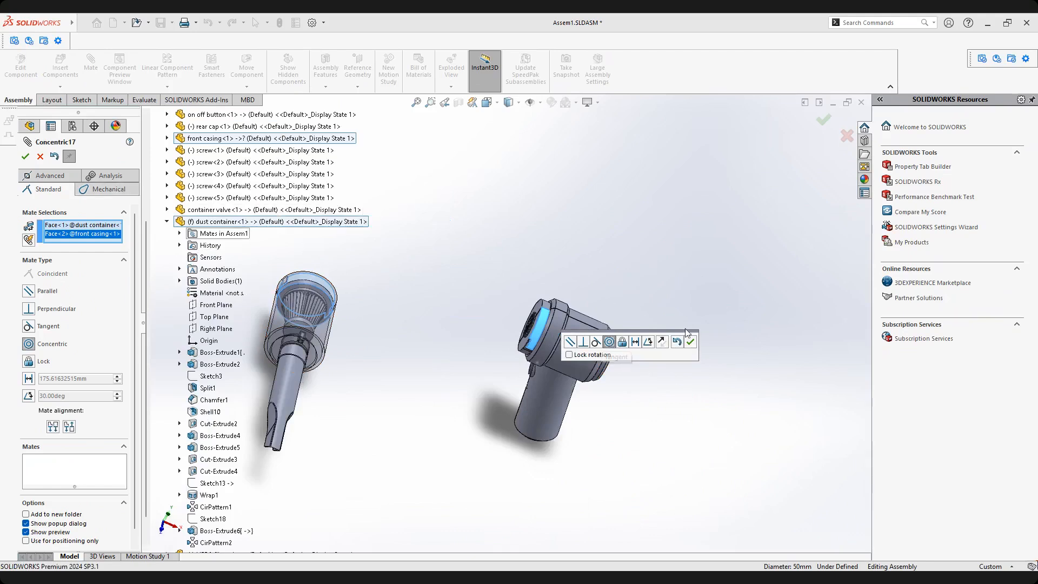
left_click(41, 157)
Float the fixed dust container so that it can move freely in the assembly.
left_click_drag(405, 322, 432, 315)
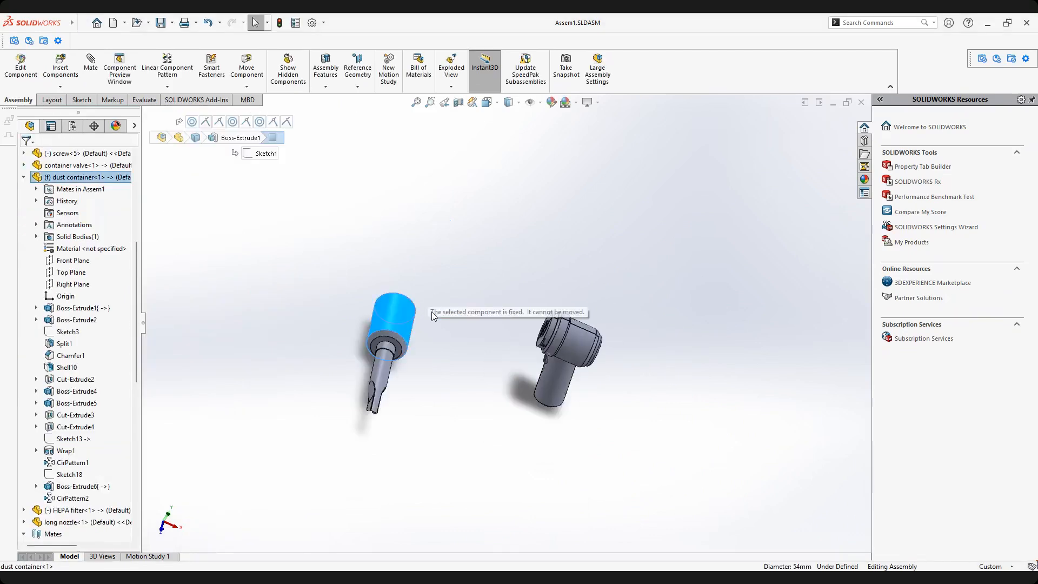
left_click(440, 364)
scroll(416, 331, "down", 2)
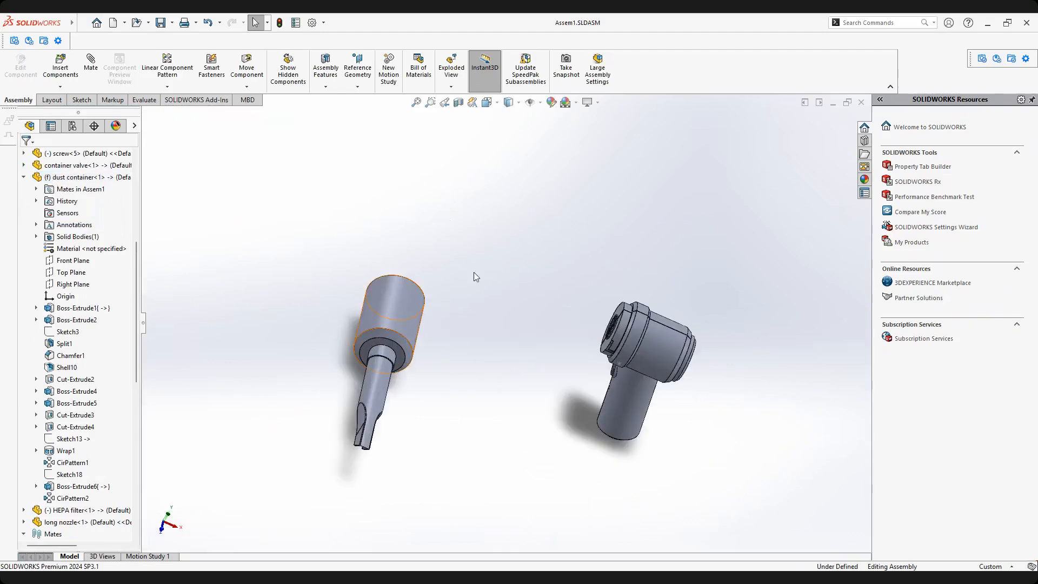
left_click(406, 303)
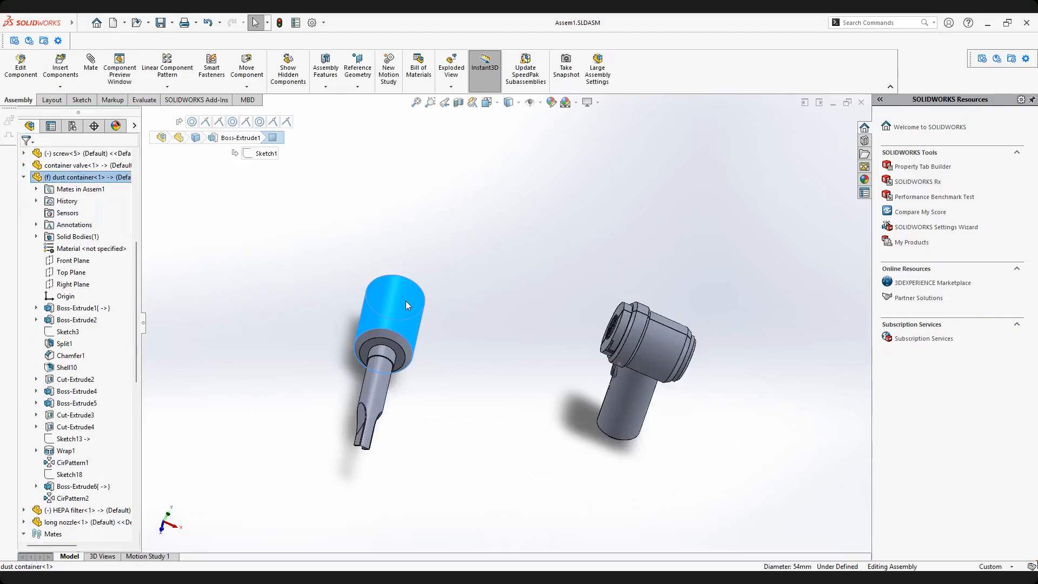
right_click(405, 300)
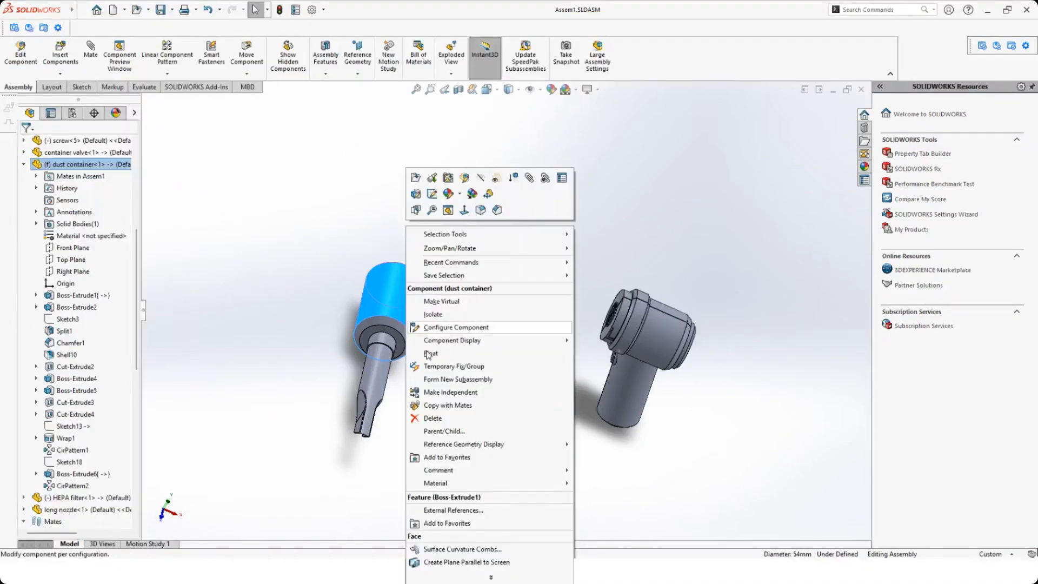
left_click(430, 353)
left_click(481, 281)
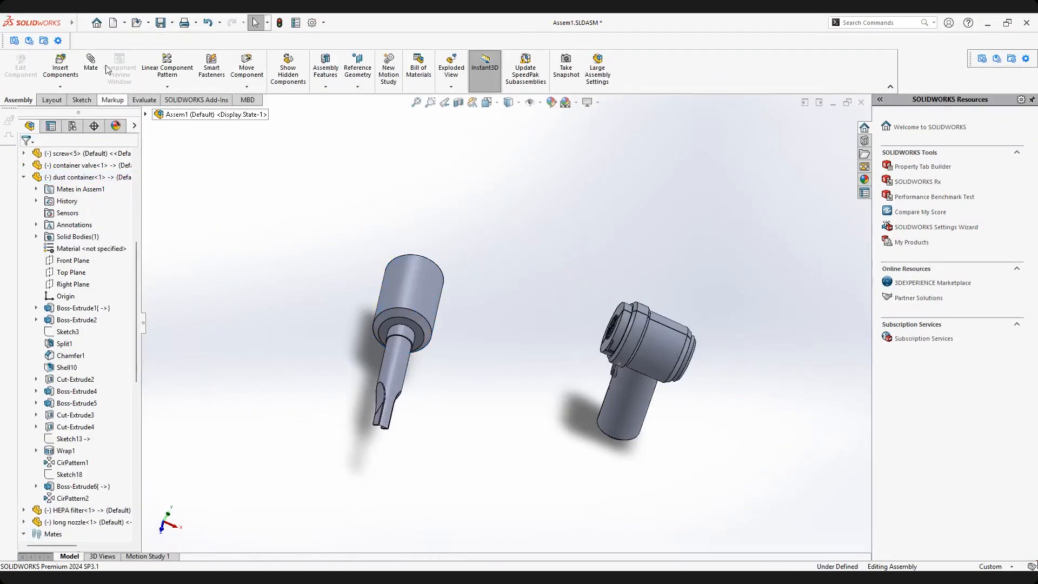
Add an aligned concentric mate between the dust container's outer cylindrical face and the cylindrical front collar of the front casing.
left_click(90, 64)
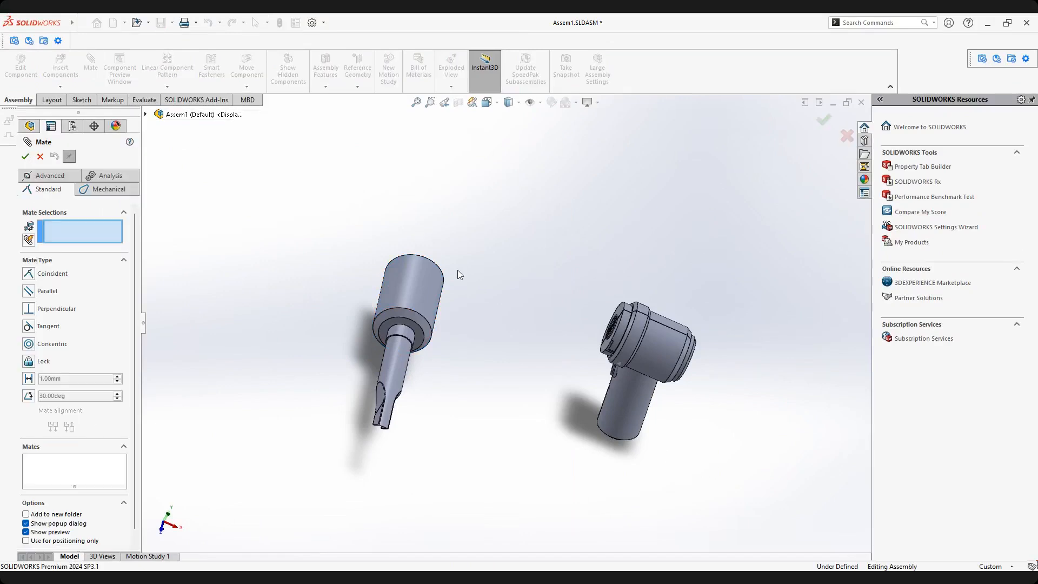
left_click(430, 277)
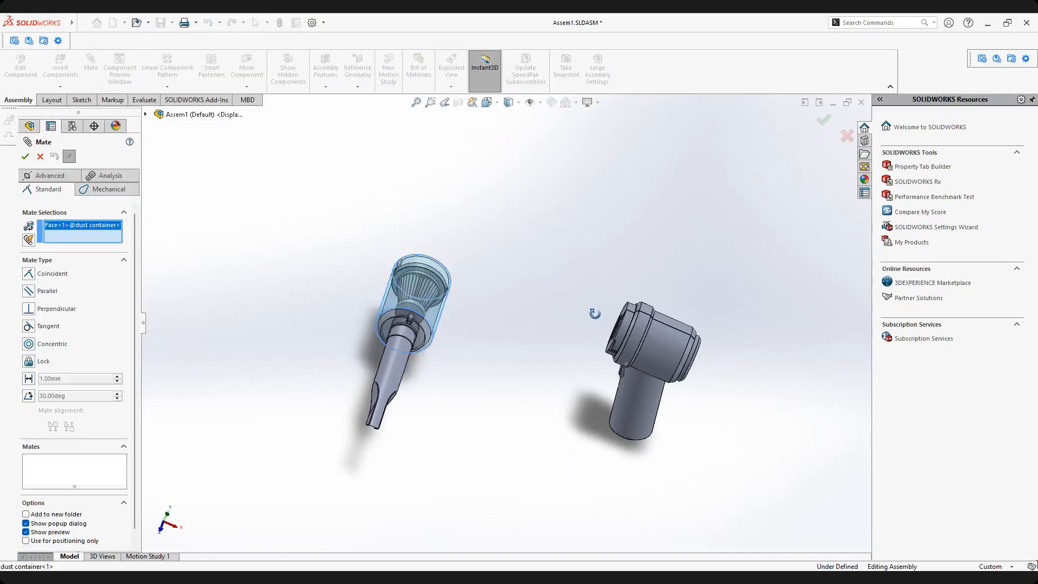
left_click(591, 328)
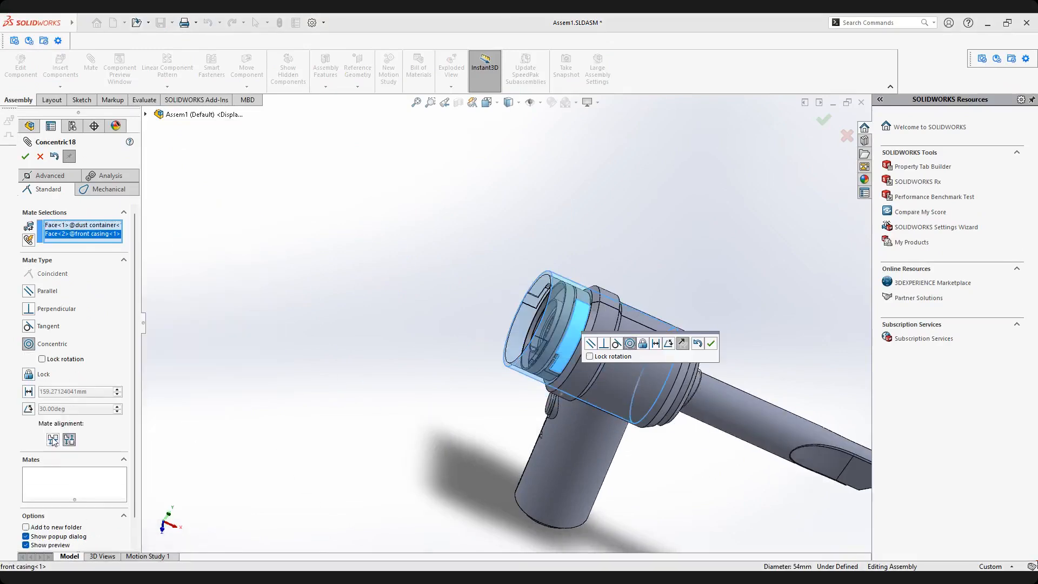
left_click(52, 439)
left_click(710, 343)
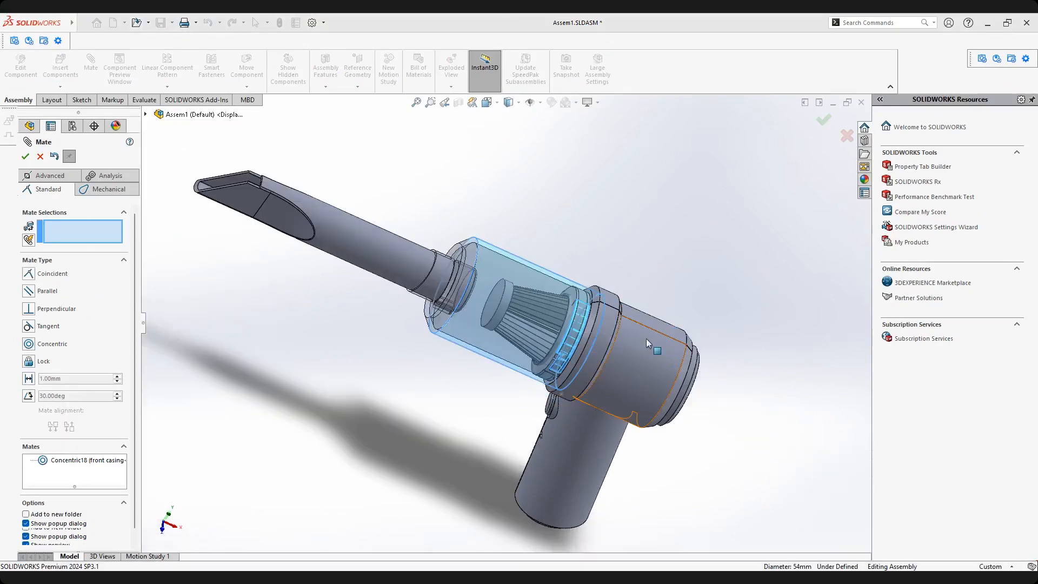
Slide the dust container with the long nozzle forward along its axis, clear of the front casing.
scroll(479, 341, "up", 3)
middle_click_drag(479, 341, 500, 285)
scroll(501, 284, "down", 2)
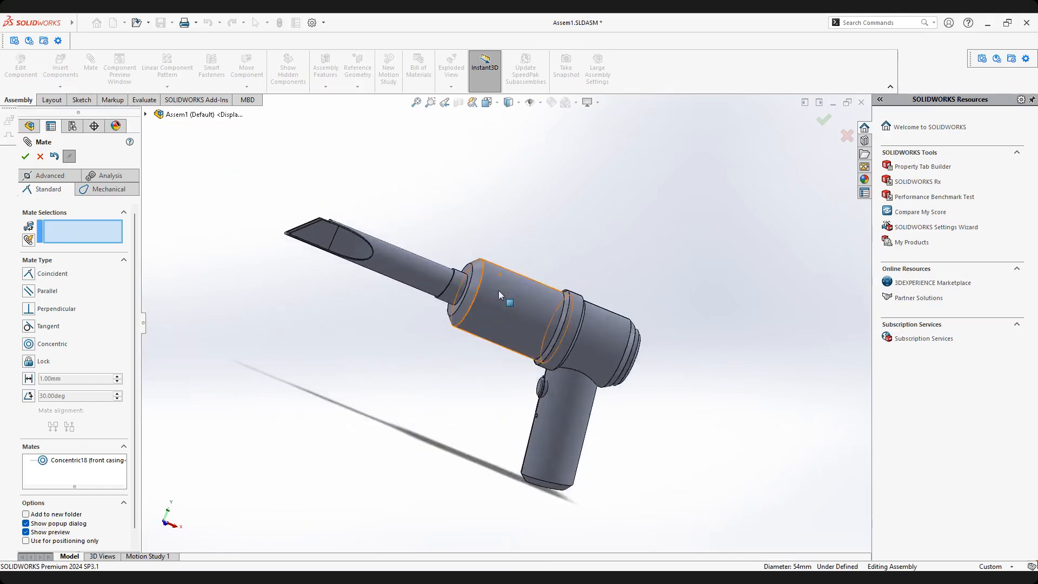
left_click_drag(475, 293, 374, 344)
middle_click_drag(523, 283, 445, 275)
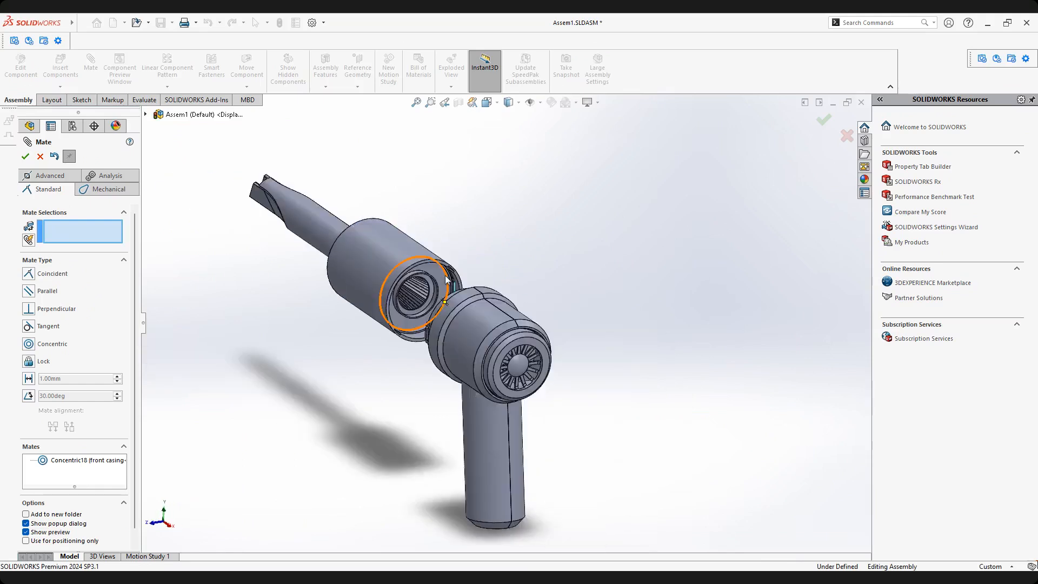
Add a coincident mate between the dust container's open rim face and the ring-shaped step face around the front casing's collar.
scroll(445, 274, "down", 5)
left_click(415, 257)
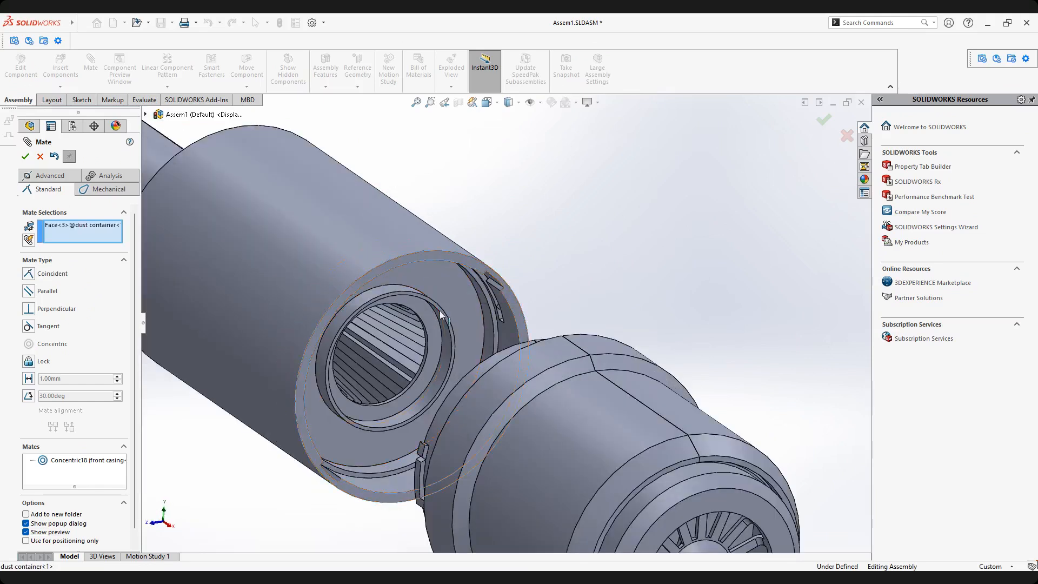
scroll(441, 319, "up", 4)
middle_click_drag(440, 327, 618, 372)
scroll(619, 372, "down", 4)
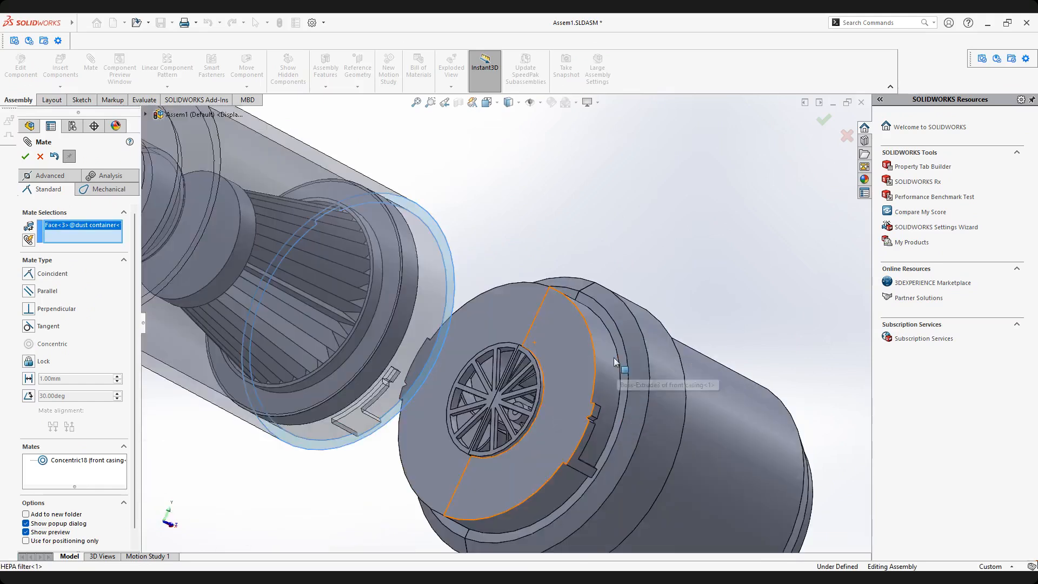
scroll(607, 356, "down", 3)
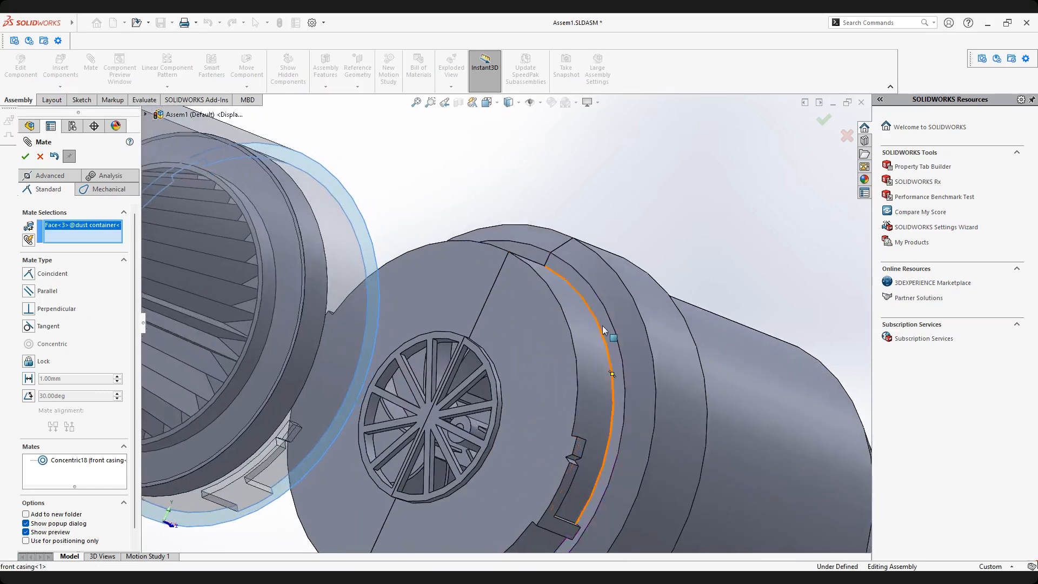
left_click(607, 357)
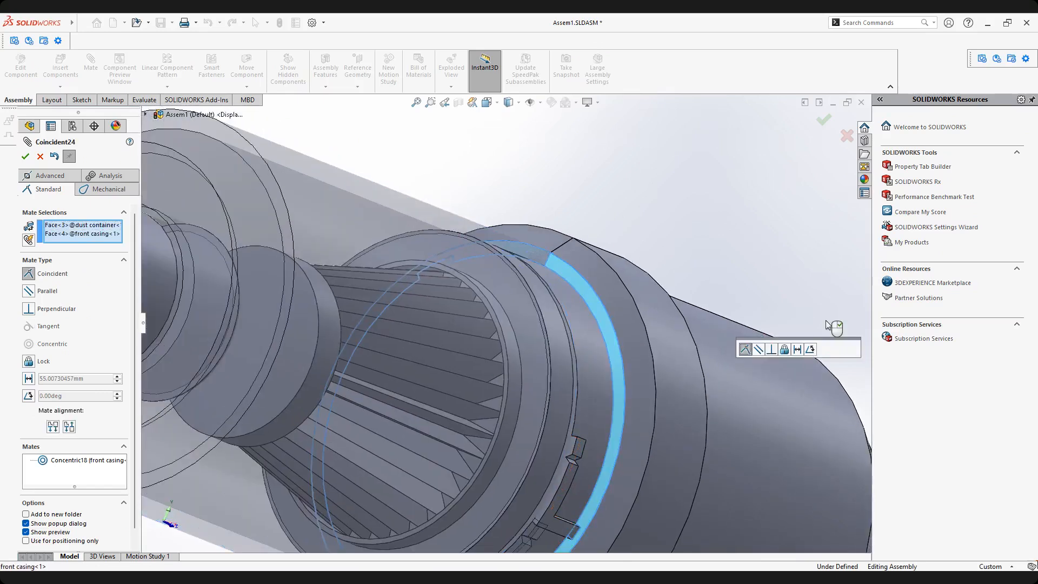
left_click(852, 351)
scroll(656, 359, "up", 10)
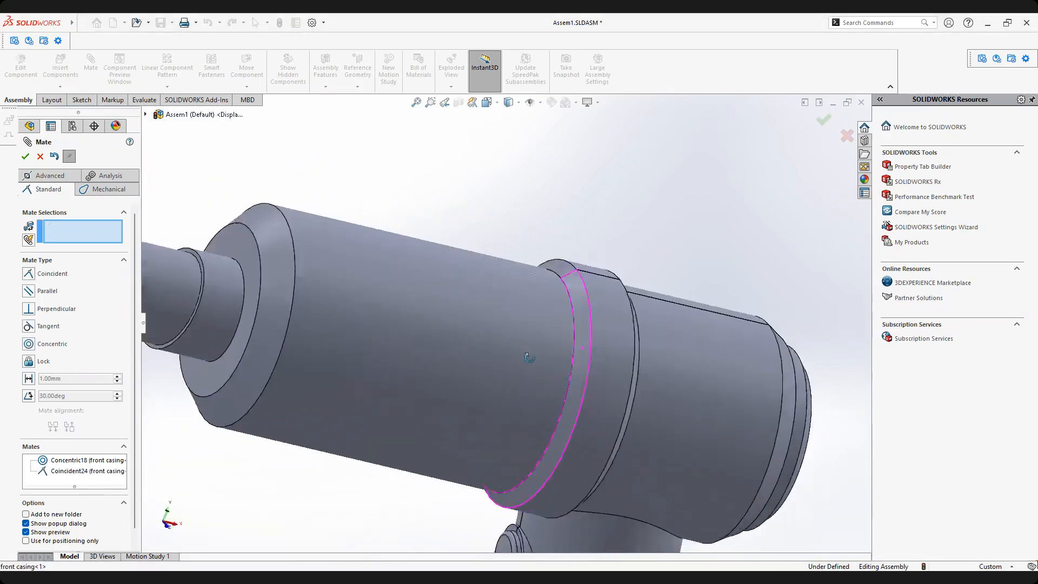
Turn the dust container and long nozzle about their shared axis, and expand the assembly's feature tree.
scroll(457, 336, "up", 5)
middle_click_drag(436, 354, 453, 340)
scroll(456, 311, "down", 3)
scroll(457, 311, "down", 2)
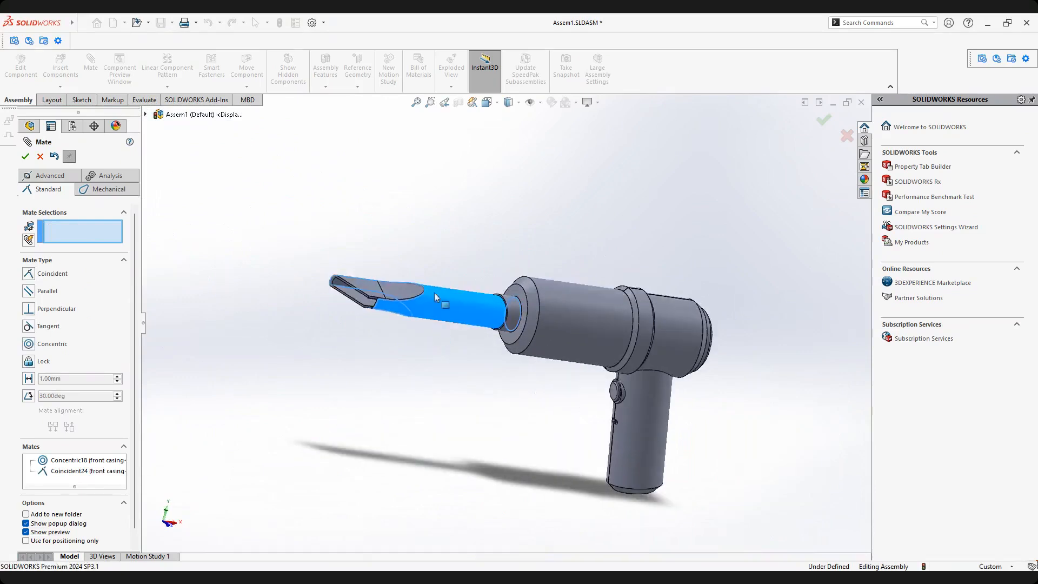
left_click_drag(421, 283, 468, 323)
scroll(280, 275, "down", 3)
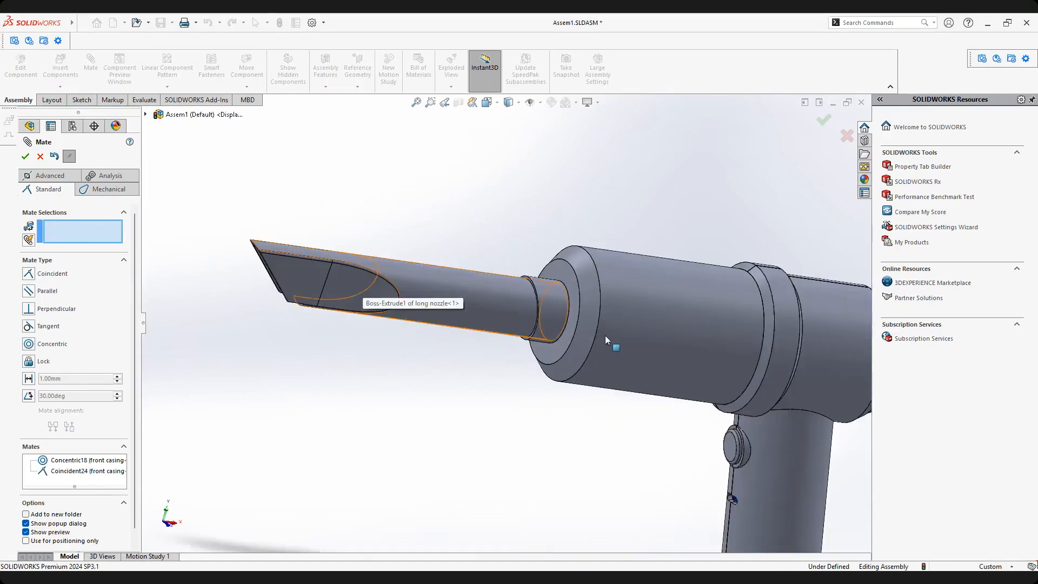
scroll(589, 340, "up", 4)
scroll(570, 340, "up", 1)
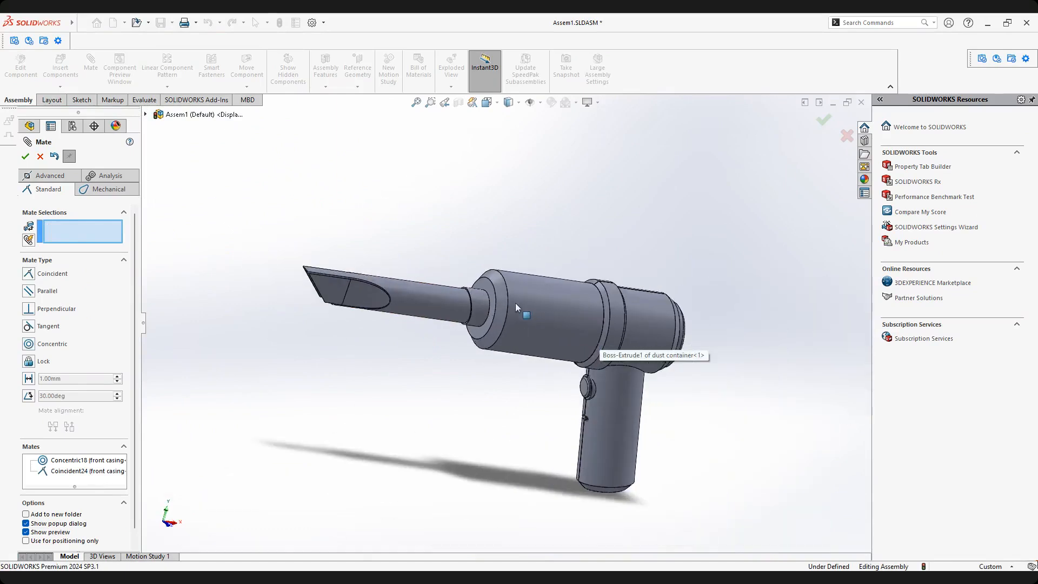
left_click(147, 115)
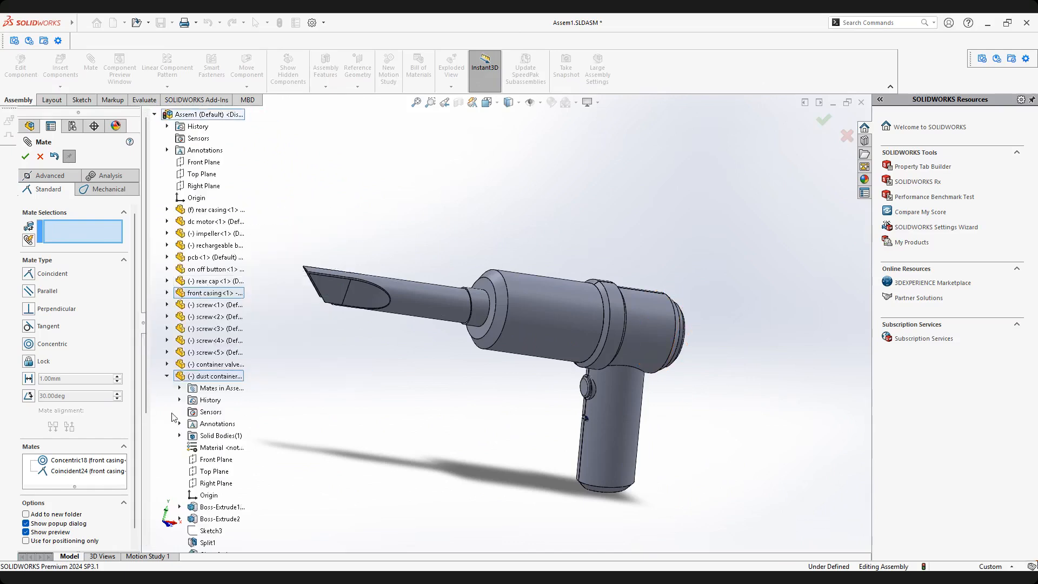
Add a coincident mate between the container valve's Right Plane and the assembly's Front Plane, and finish mating.
left_click(167, 377)
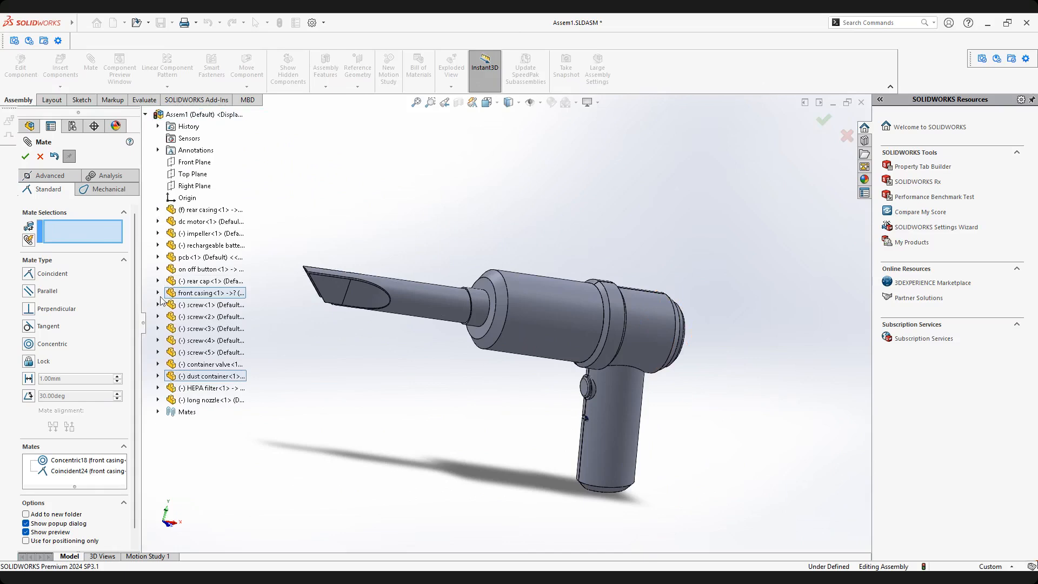
left_click(159, 366)
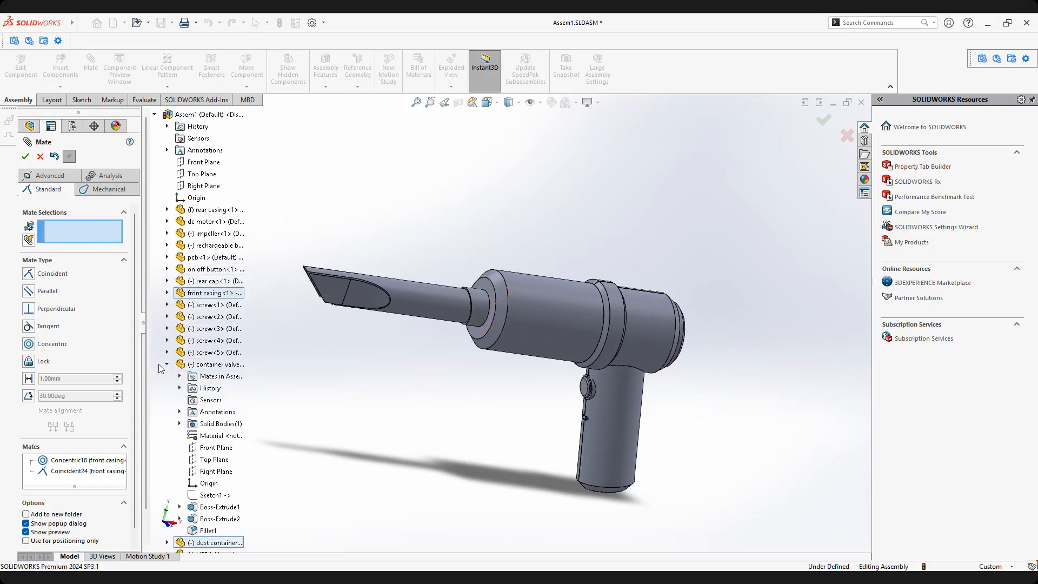
left_click(212, 471)
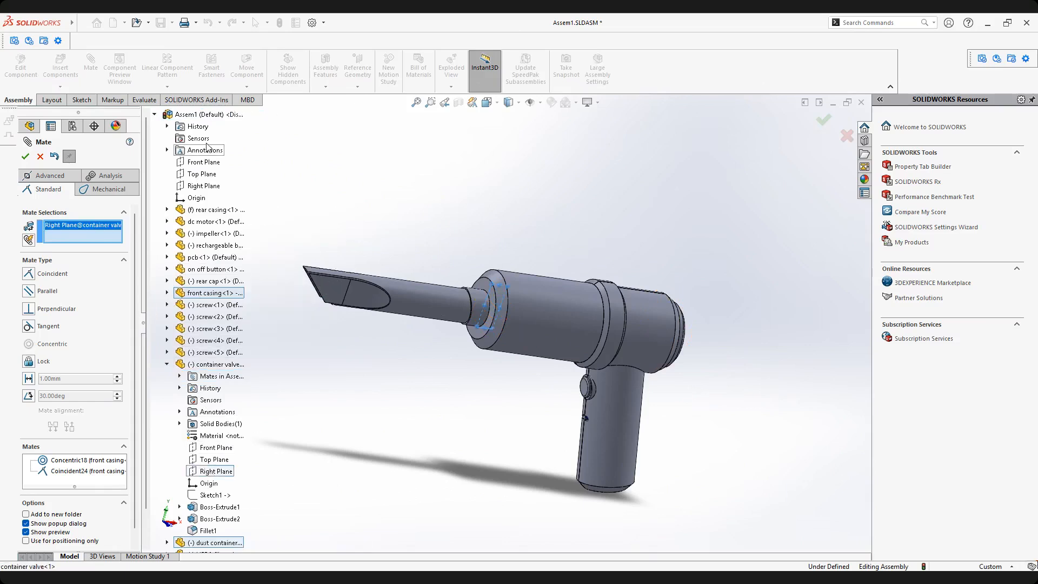
left_click(202, 163)
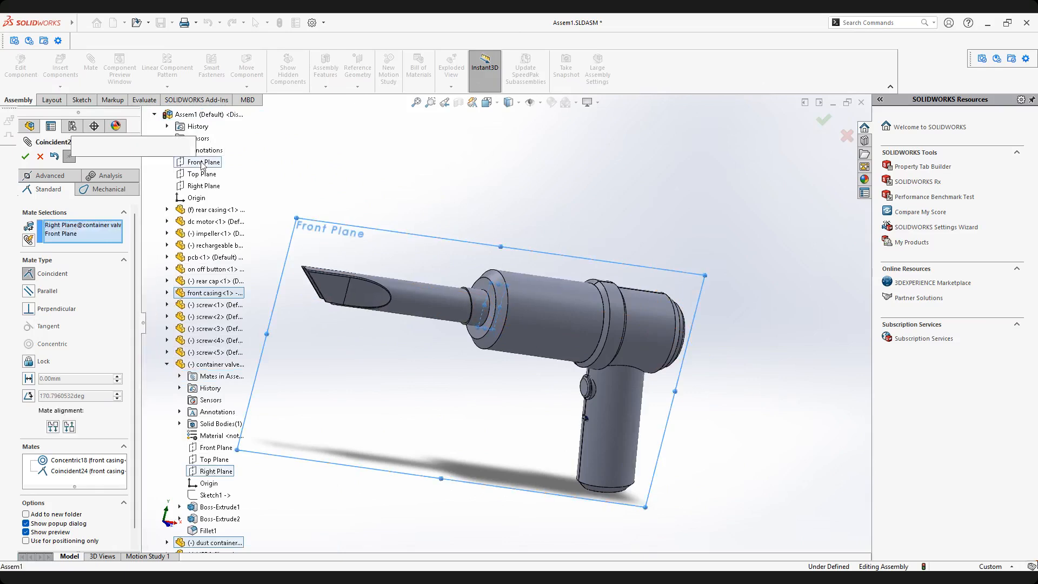
left_click(187, 149)
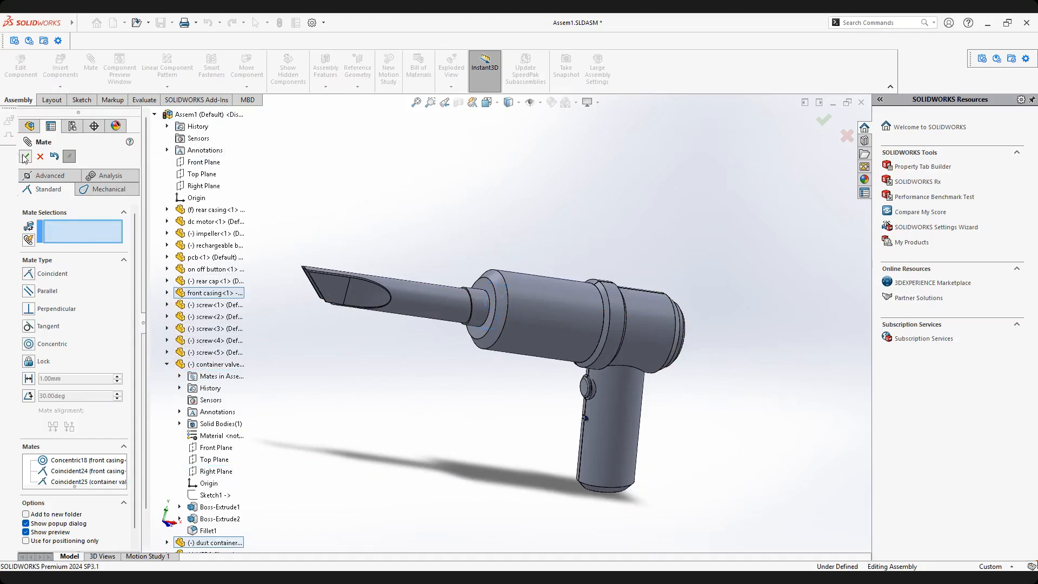
left_click(25, 157)
Try to move the long nozzle to test the new mate, and save the assembly.
middle_click_drag(537, 321, 519, 359)
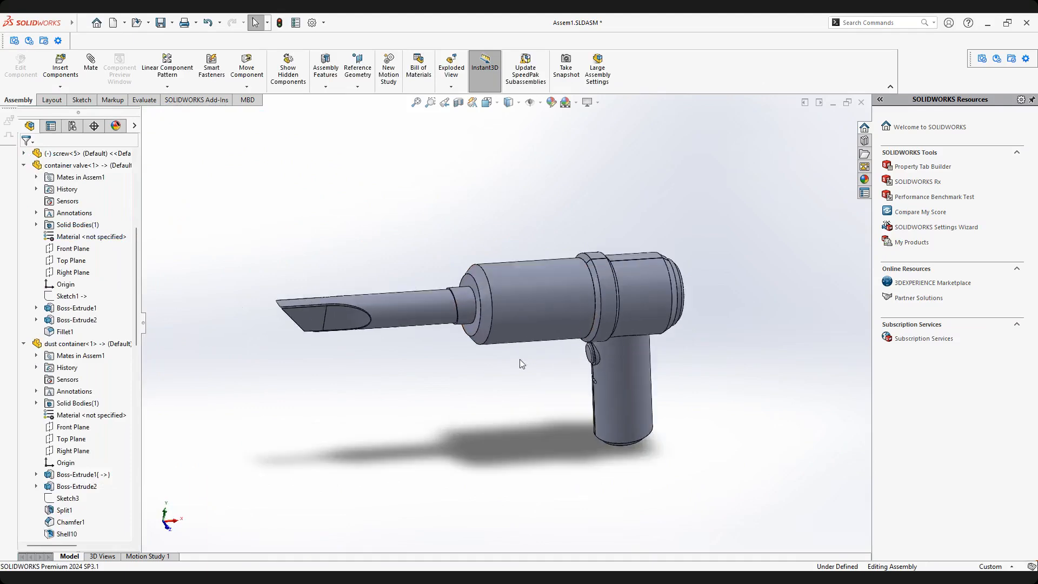
left_click_drag(404, 300, 430, 371)
left_click(430, 372)
mouse_move(503, 340)
middle_mouse_down()
mouse_move(583, 340)
mouse_move(514, 338)
middle_mouse_up()
left_click(160, 23)
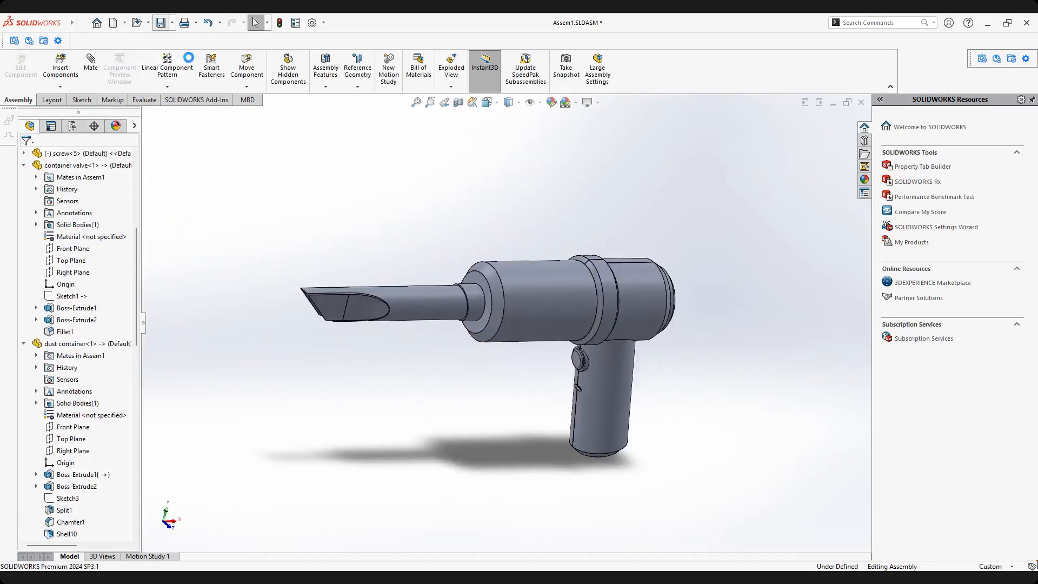
Collapse the dust container, container valve and mates entries in the assembly's feature tree.
scroll(492, 304, "up", 1)
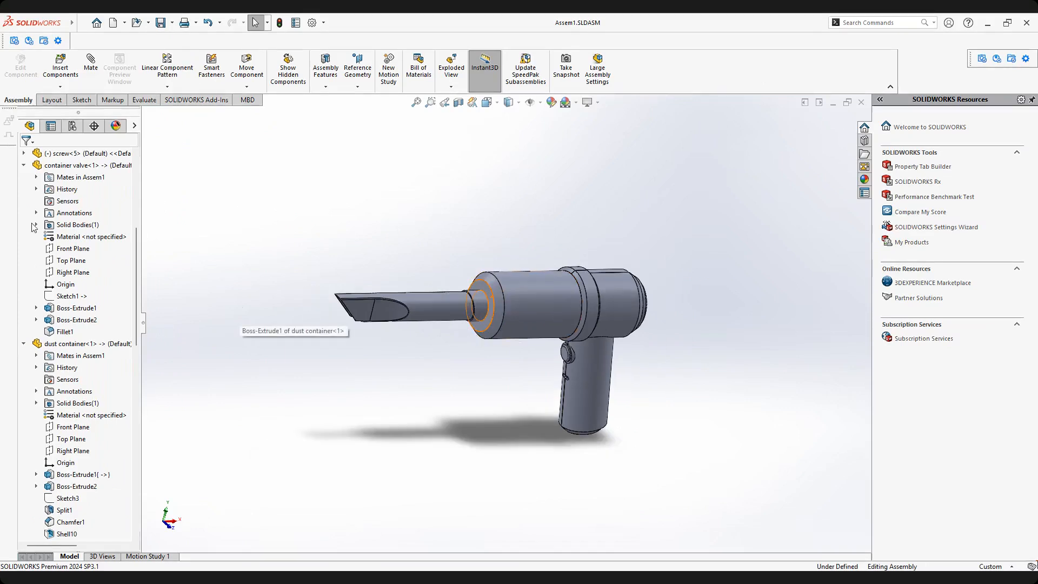
left_click(24, 344)
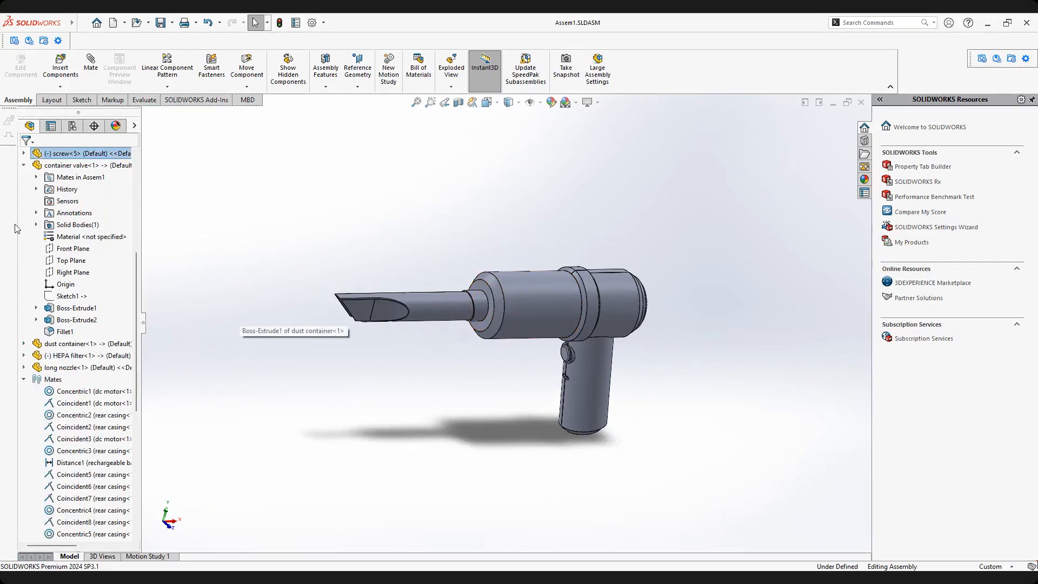
left_click(23, 165)
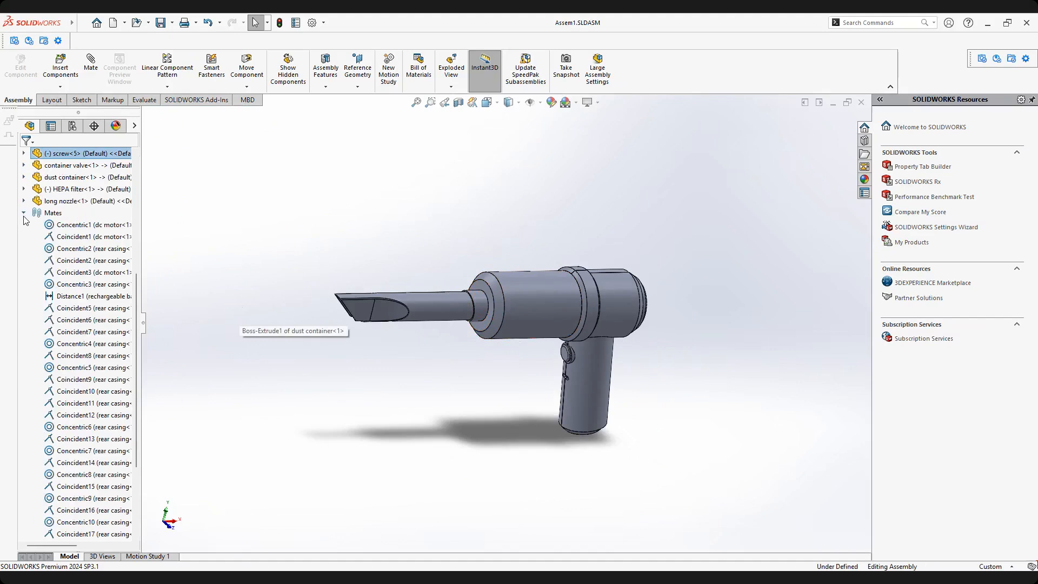
left_click(23, 214)
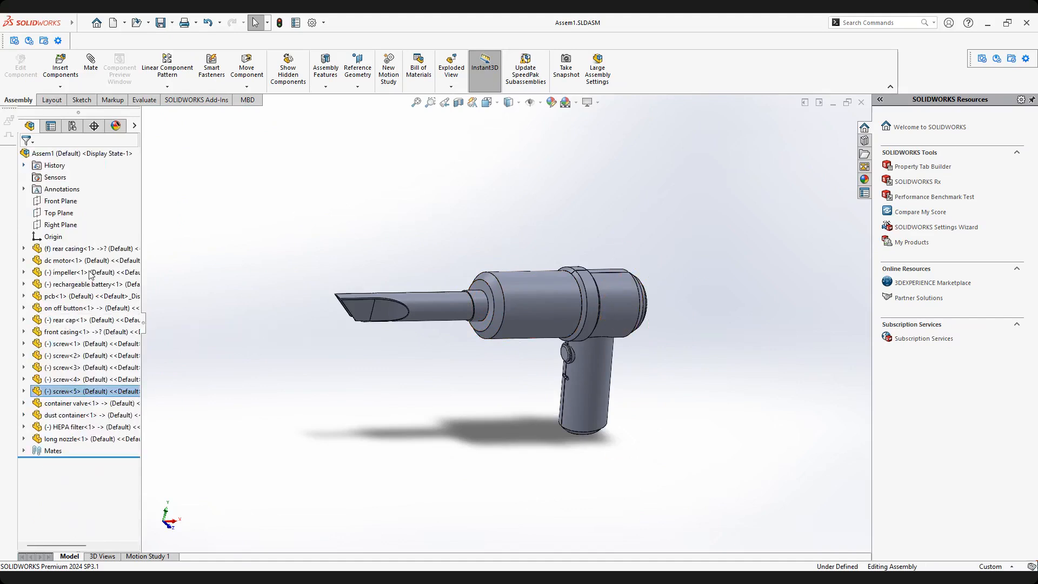
Go through the assembly's components one by one, from the rear casing to the container valve, to examine each part's place in the model.
left_click(85, 249)
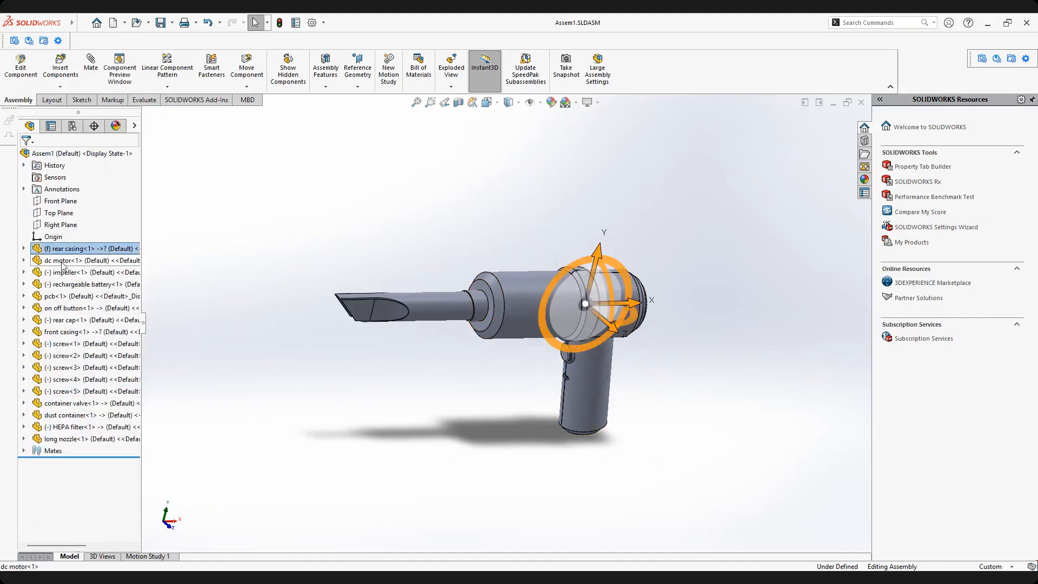
left_click(65, 260)
left_click(63, 273)
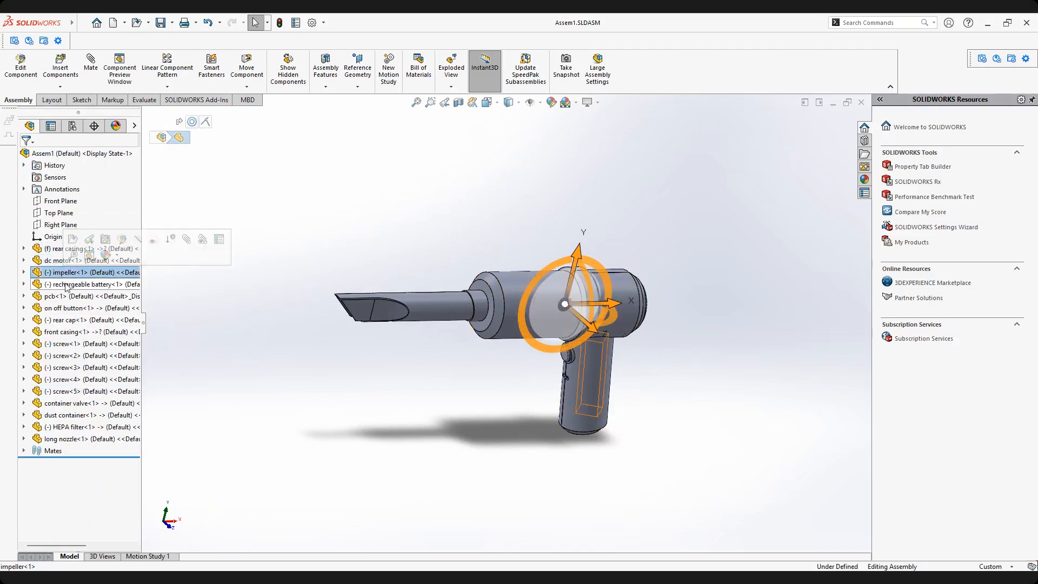
left_click(66, 285)
left_click(56, 296)
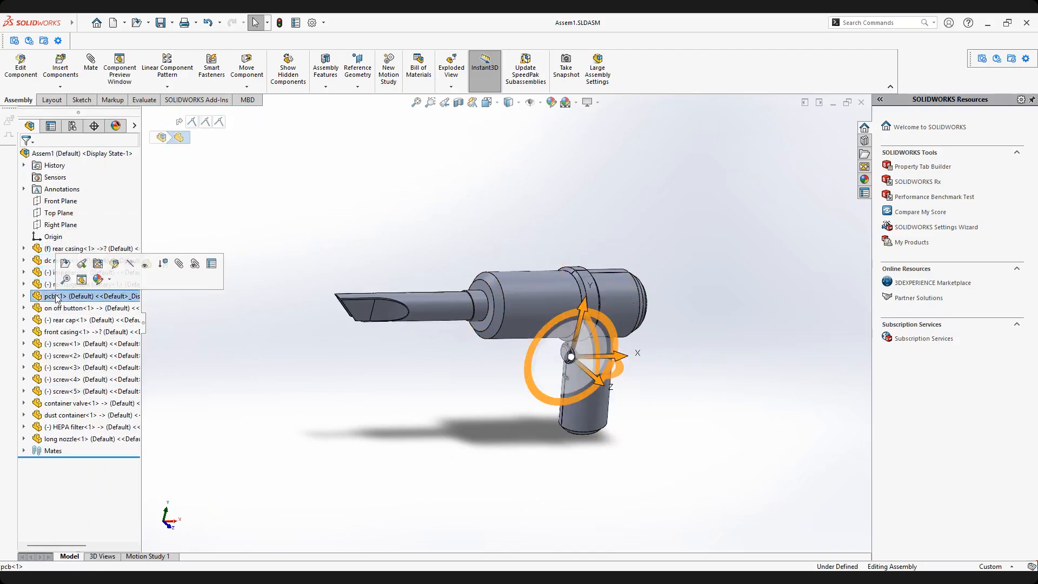
left_click(58, 308)
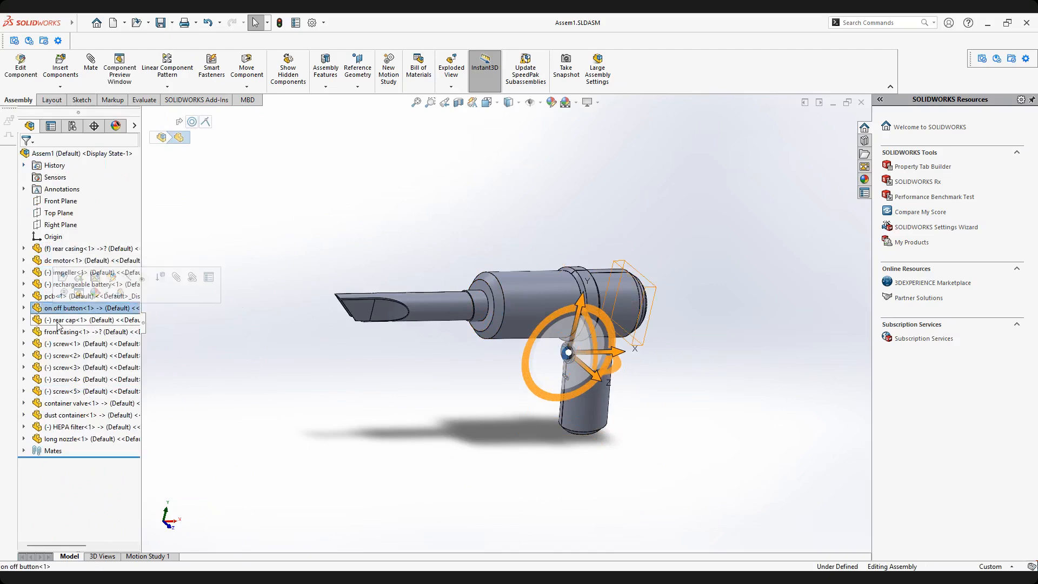
left_click(57, 322)
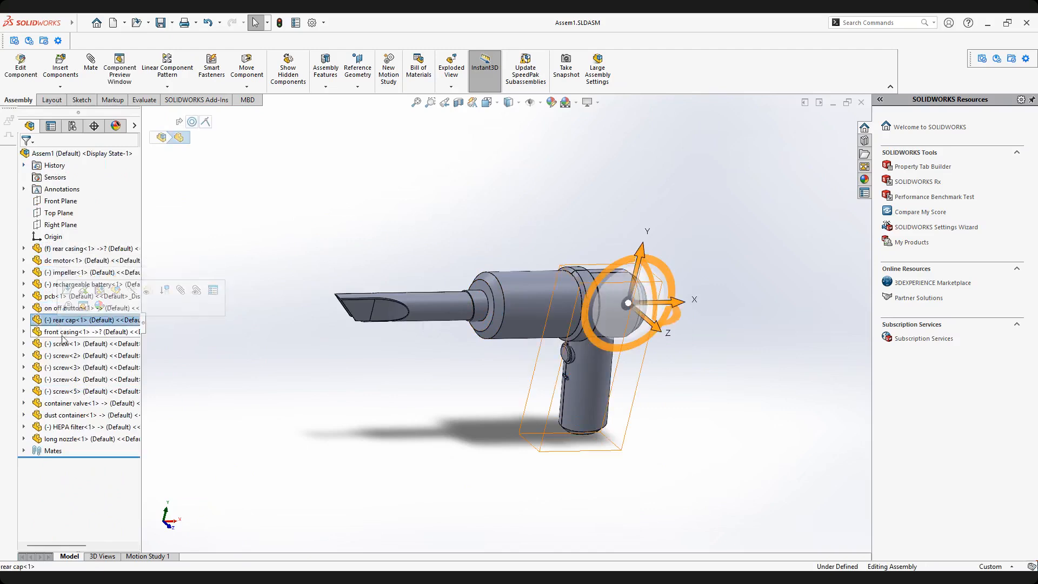
left_click(61, 332)
left_click(62, 355)
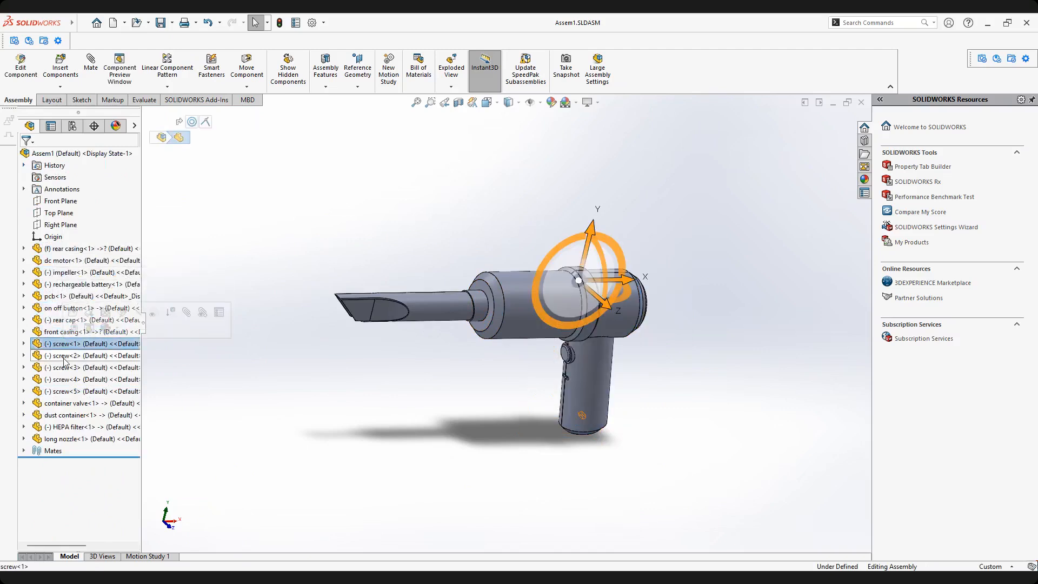
left_click(65, 368)
left_click(67, 379)
left_click(68, 391)
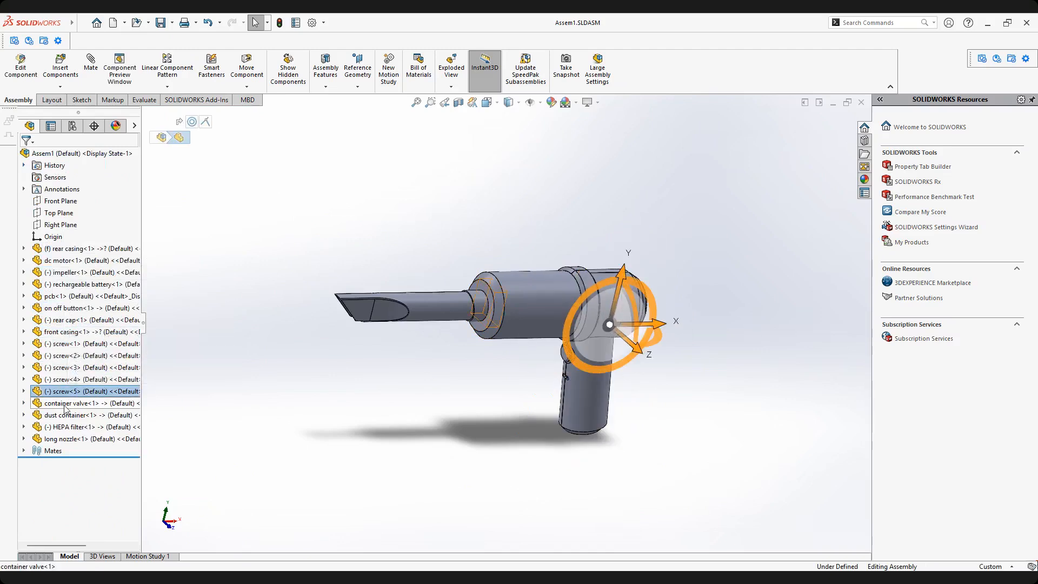
left_click(64, 404)
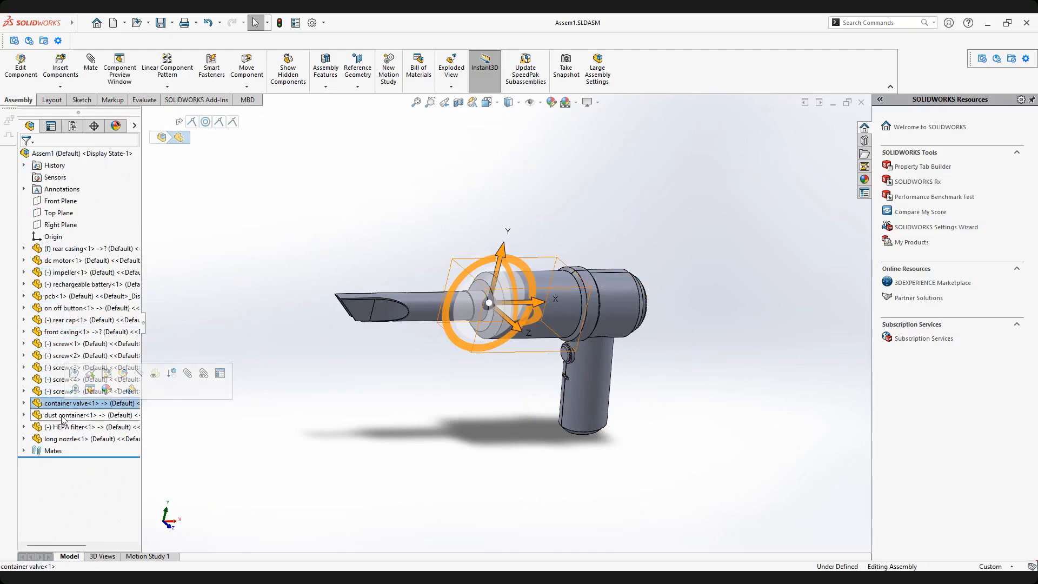
left_click(54, 404)
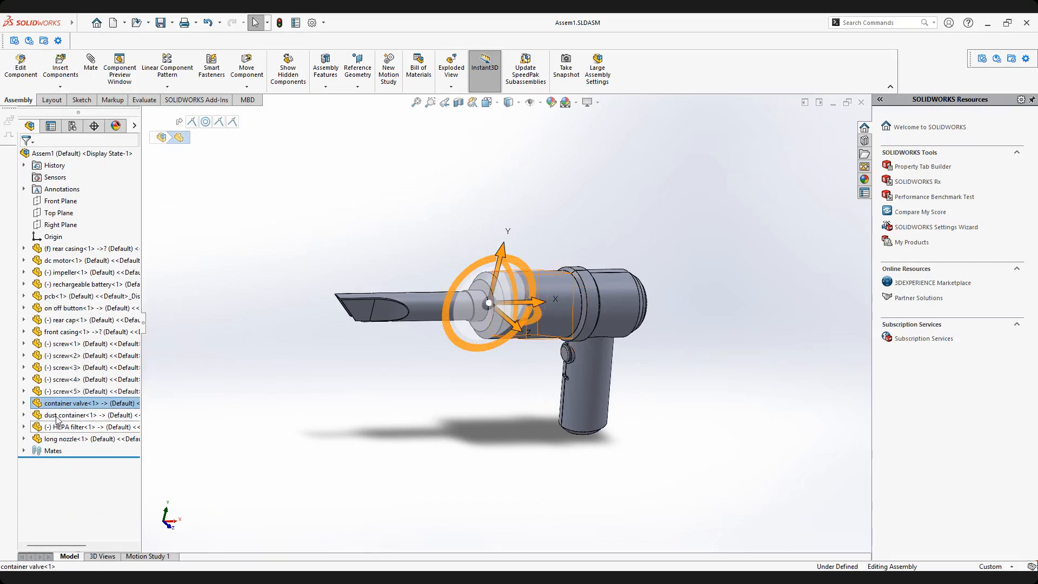
Reorder the dust container directly above the container valve in the feature tree, and rebuild and save the assembly.
left_click(56, 416)
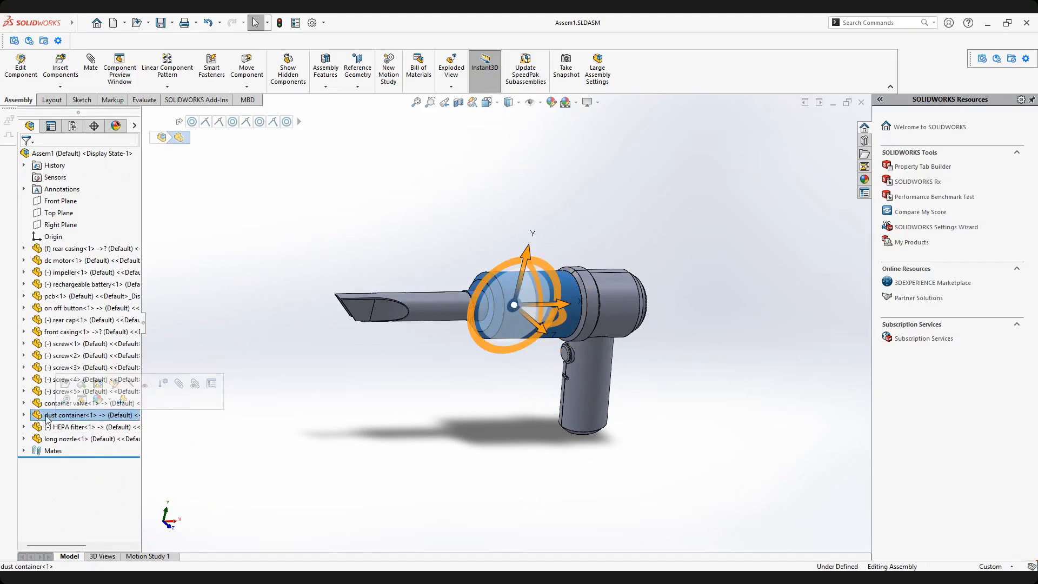
left_click_drag(47, 419, 46, 398)
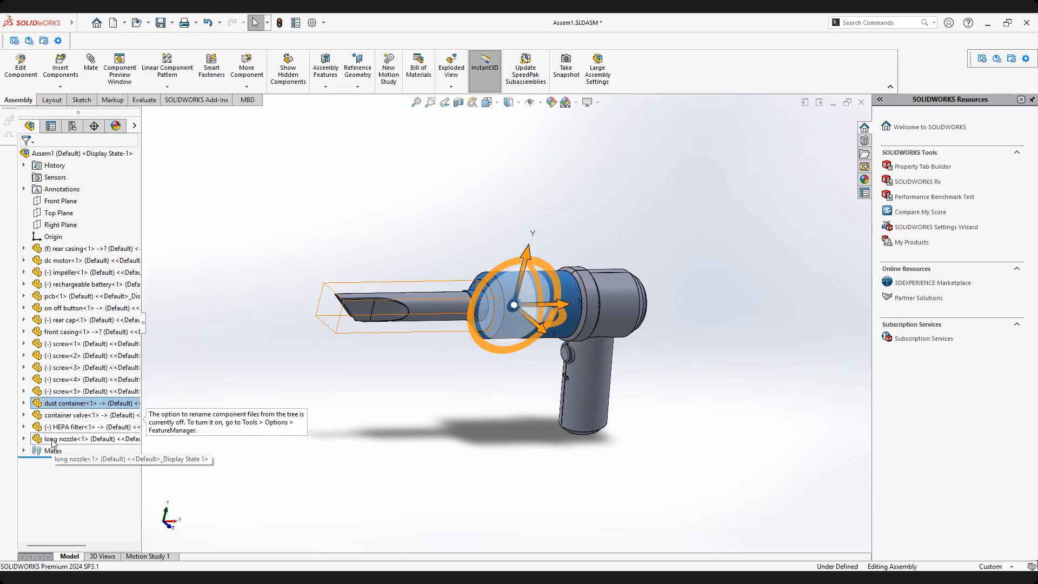
left_click(284, 419)
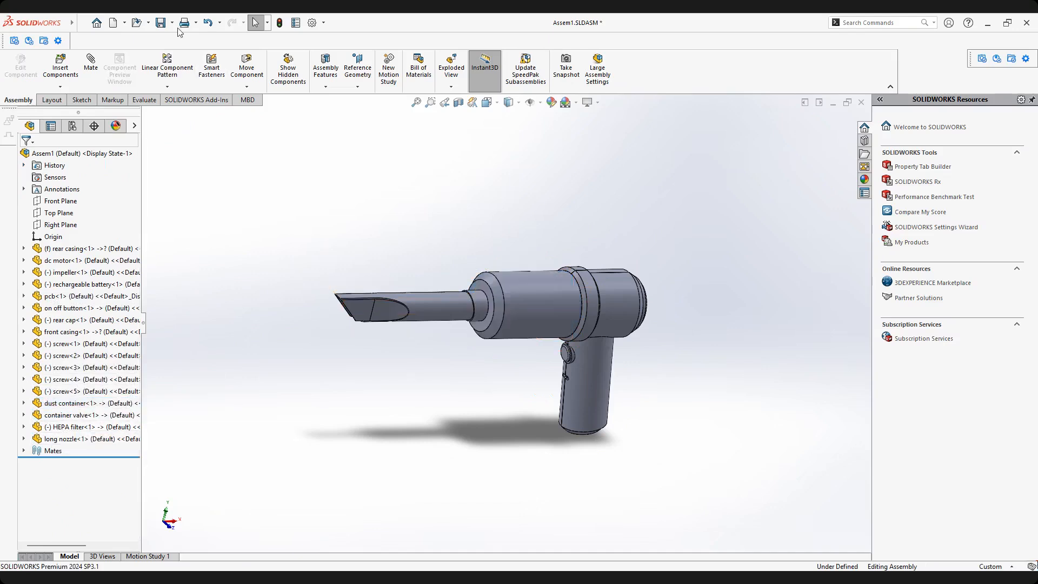
left_click(160, 22)
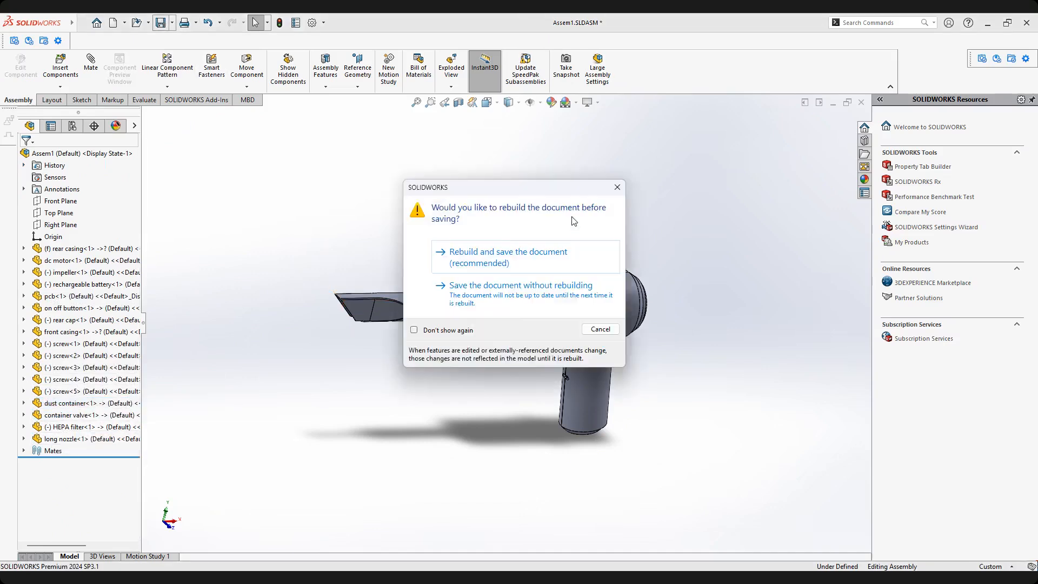
left_click(503, 257)
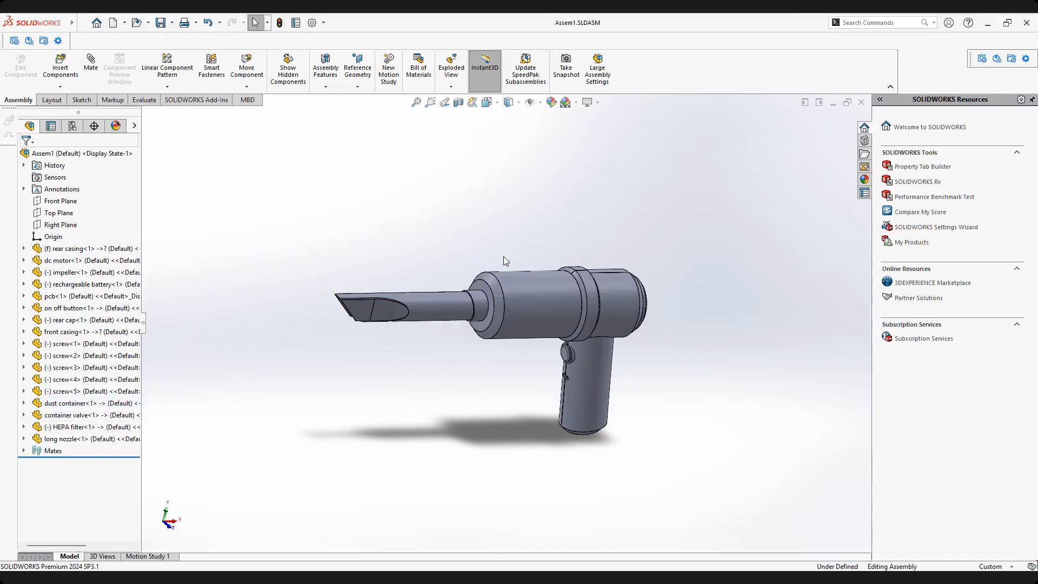
Save the assembly again with the complete vacuum cleaner shown at an angle from the nozzle side.
middle_click_drag(532, 287, 511, 331)
scroll(518, 330, "down", 5)
left_click(160, 22)
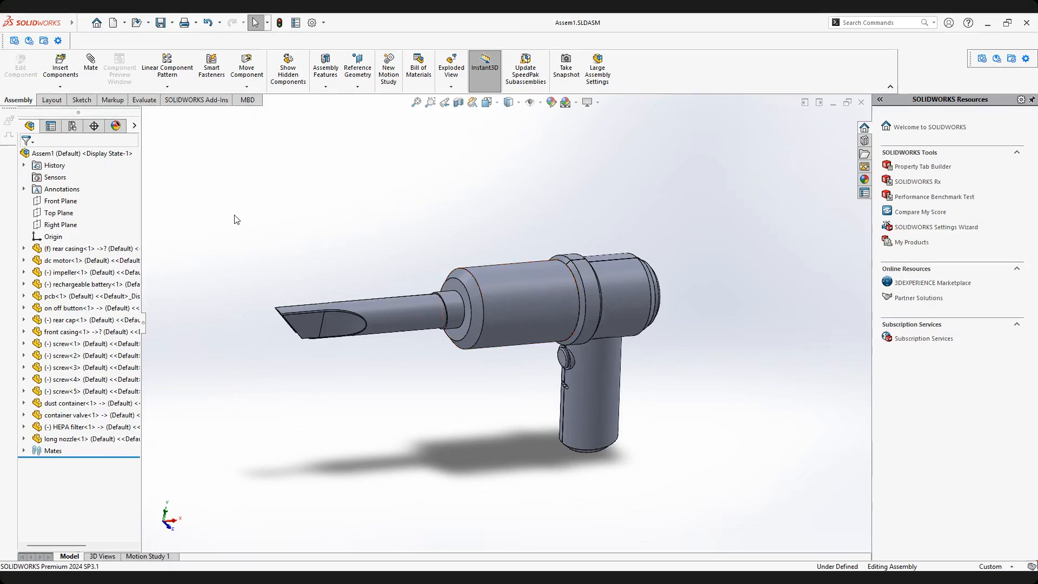
middle_click_drag(495, 346, 516, 329)
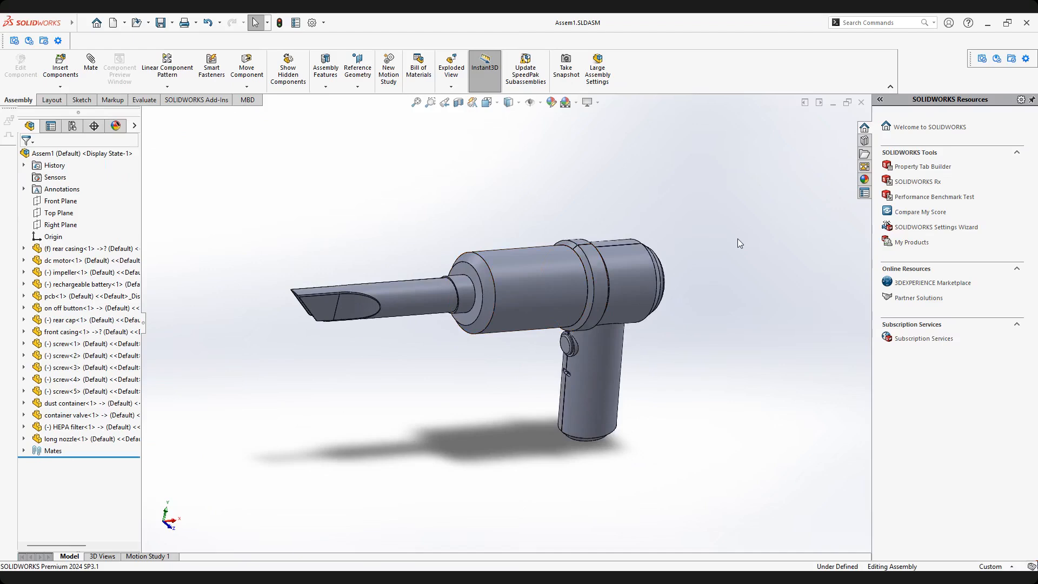
middle_click_drag(611, 294, 498, 320)
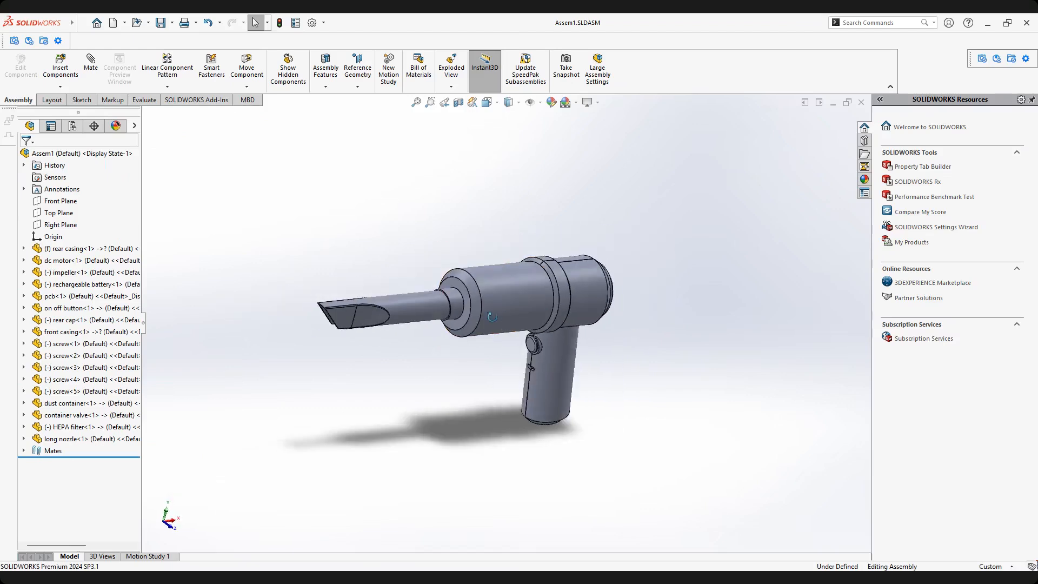
mouse_move(497, 308)
middle_mouse_down()
mouse_move(470, 287)
mouse_move(479, 303)
middle_mouse_up()
left_click(161, 22)
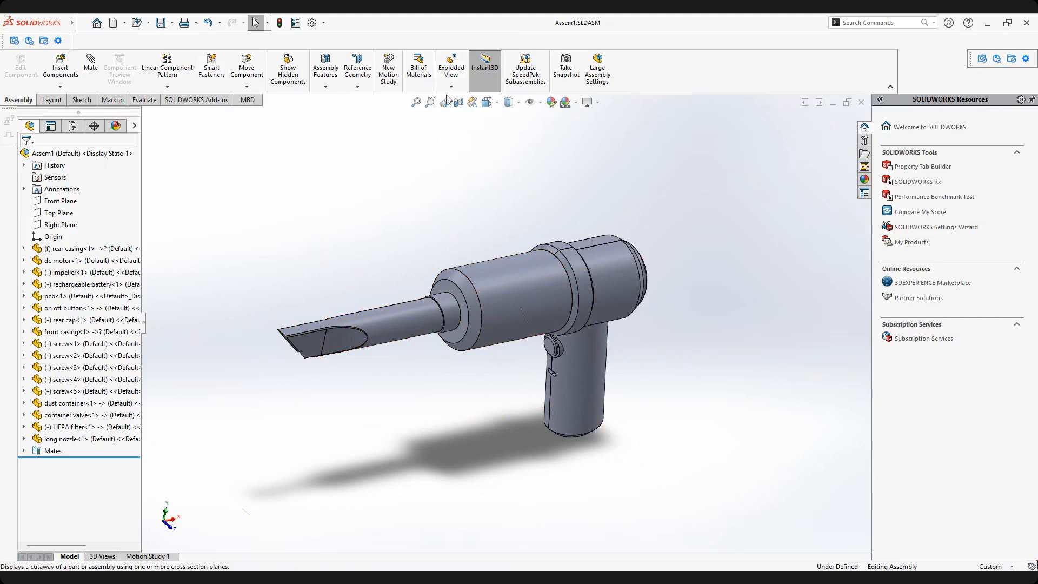
left_click(450, 70)
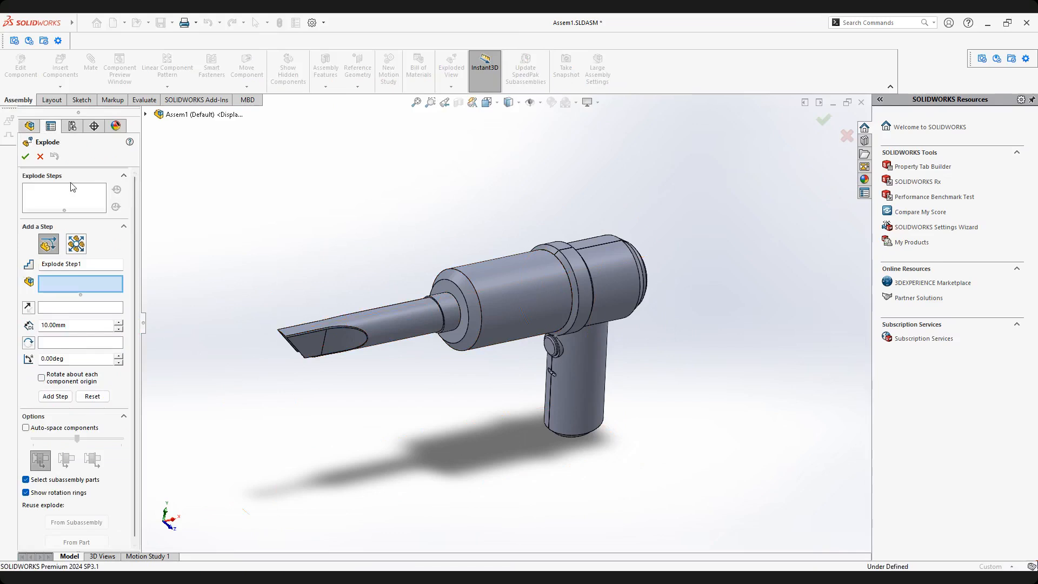
middle_click_drag(585, 318, 571, 318, "ctrl")
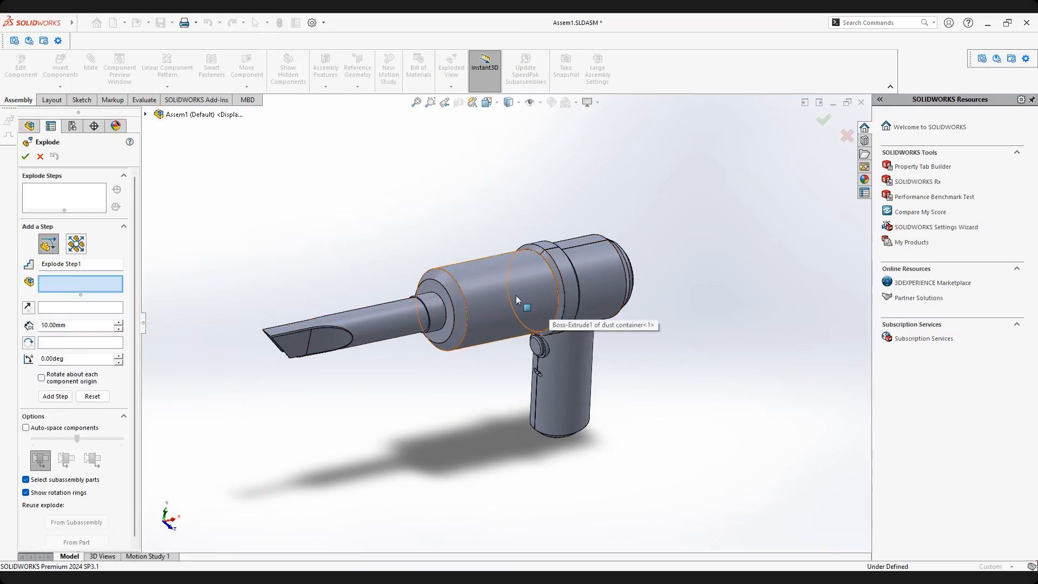
scroll(494, 420, "up", 2)
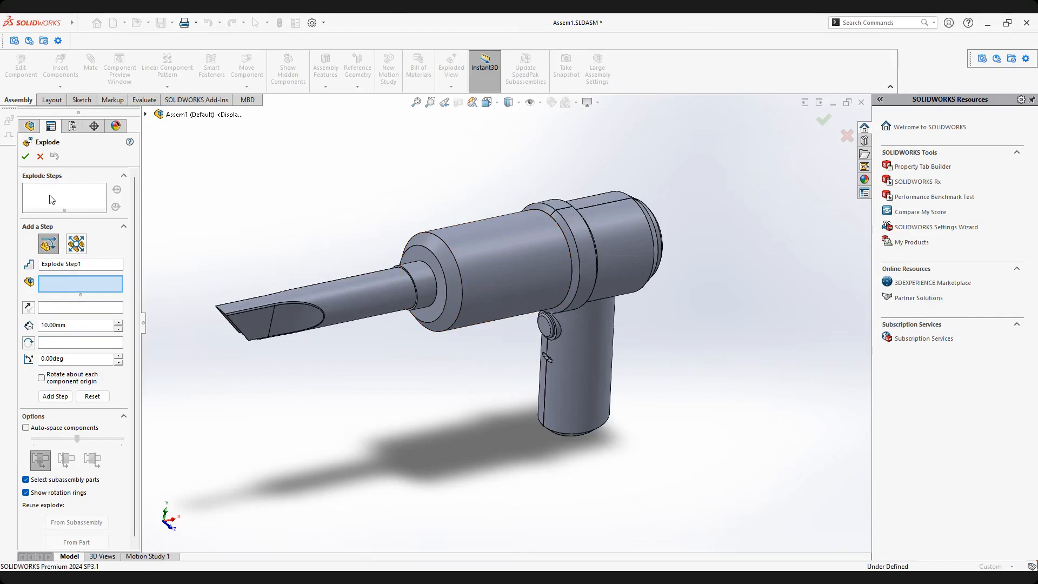
scroll(462, 294, "up", 2)
scroll(463, 294, "down", 2)
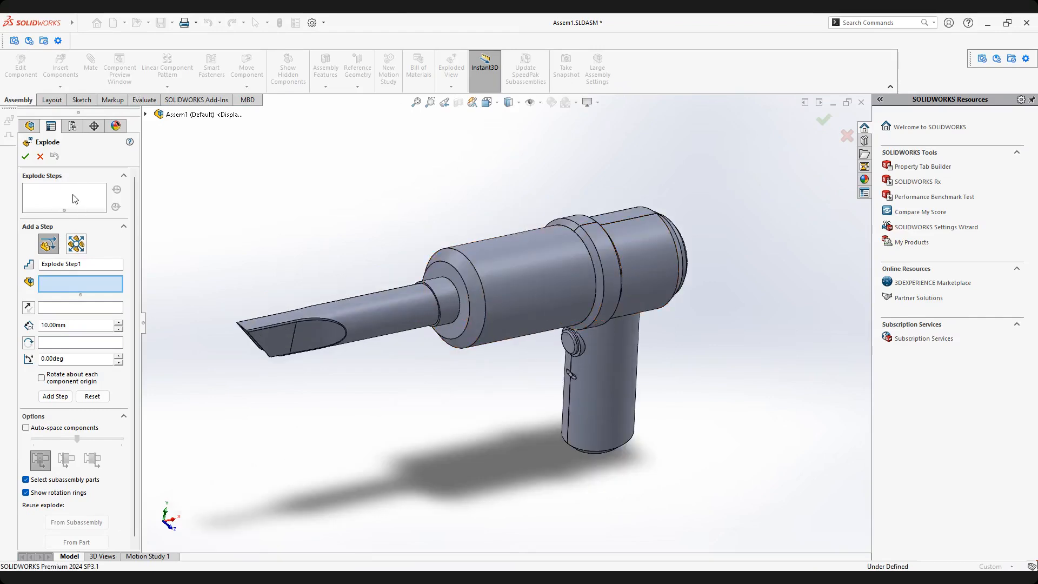
scroll(569, 340, "up", 1)
scroll(563, 340, "down", 1)
middle_click_drag(562, 342, 565, 328)
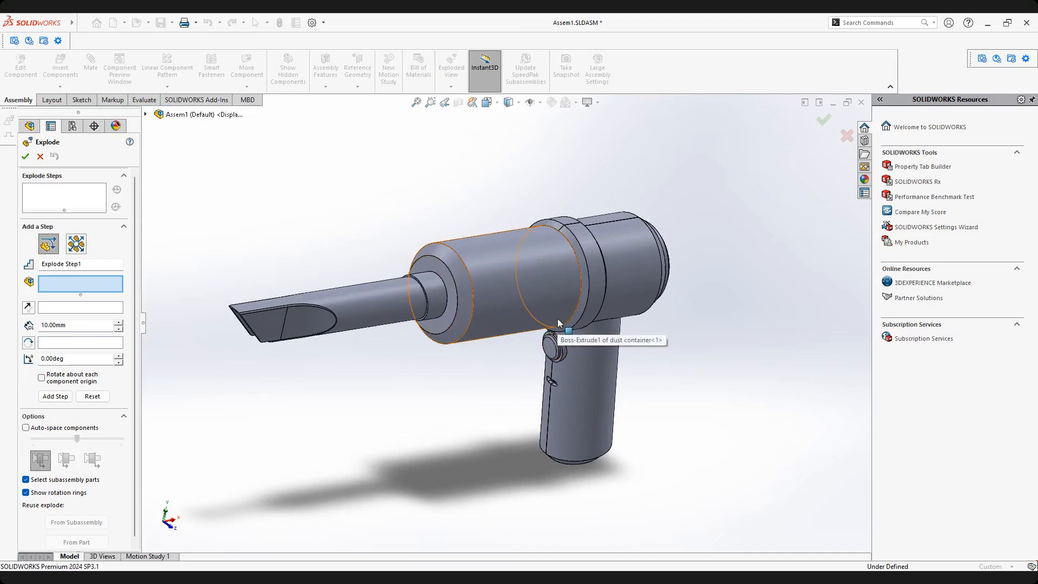
middle_click_drag(557, 321, 482, 301)
scroll(481, 300, "up", 2)
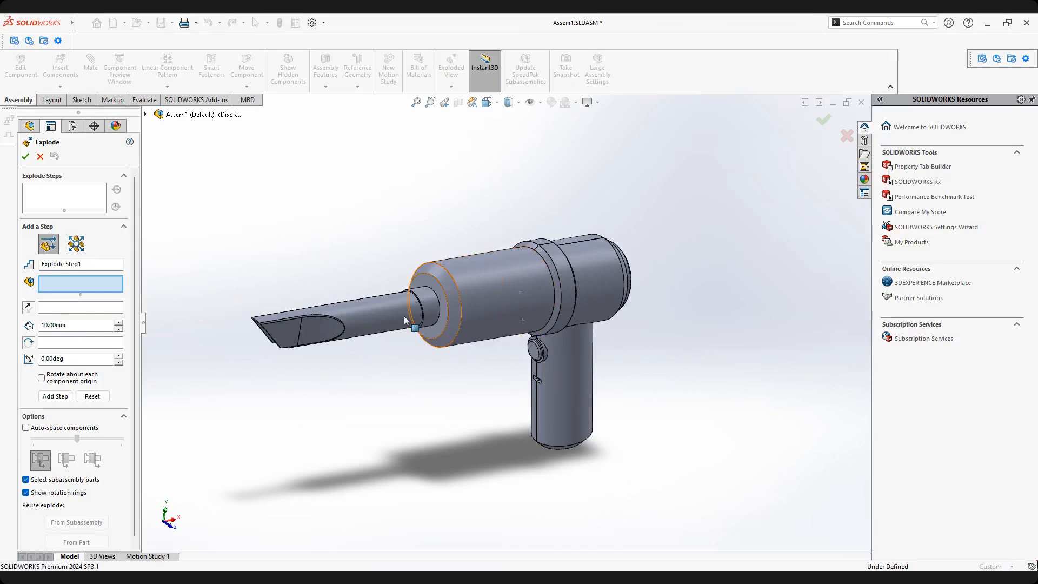
scroll(395, 312, "down", 2)
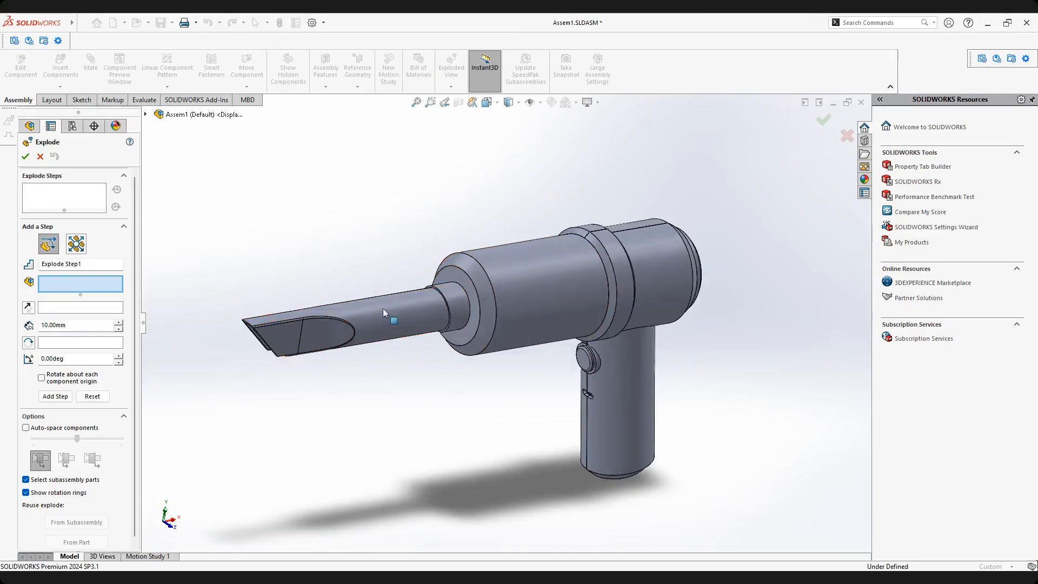
scroll(543, 311, "up", 2)
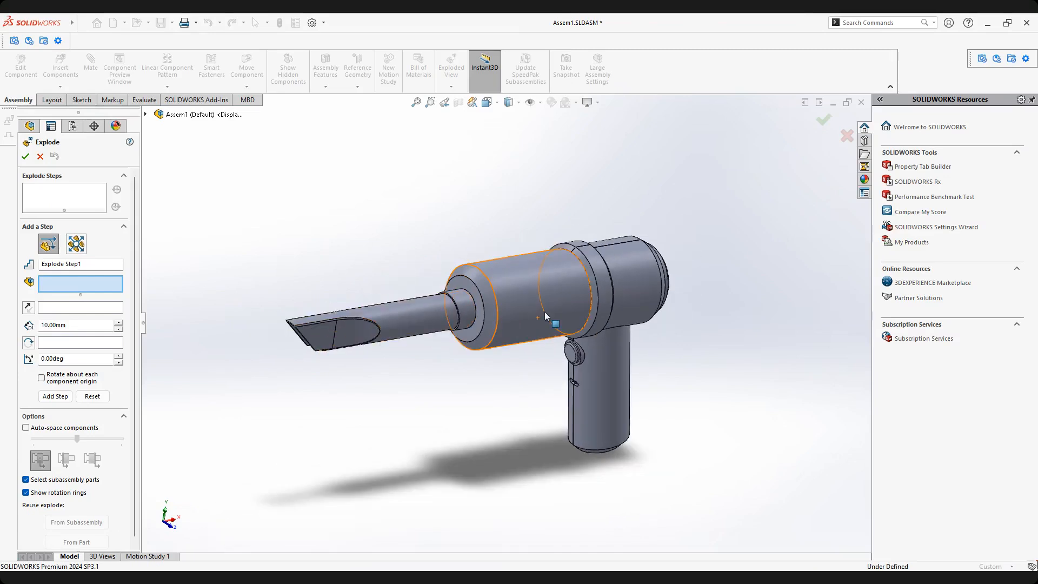
scroll(544, 311, "down", 4)
scroll(543, 313, "up", 2)
scroll(543, 312, "up", 2)
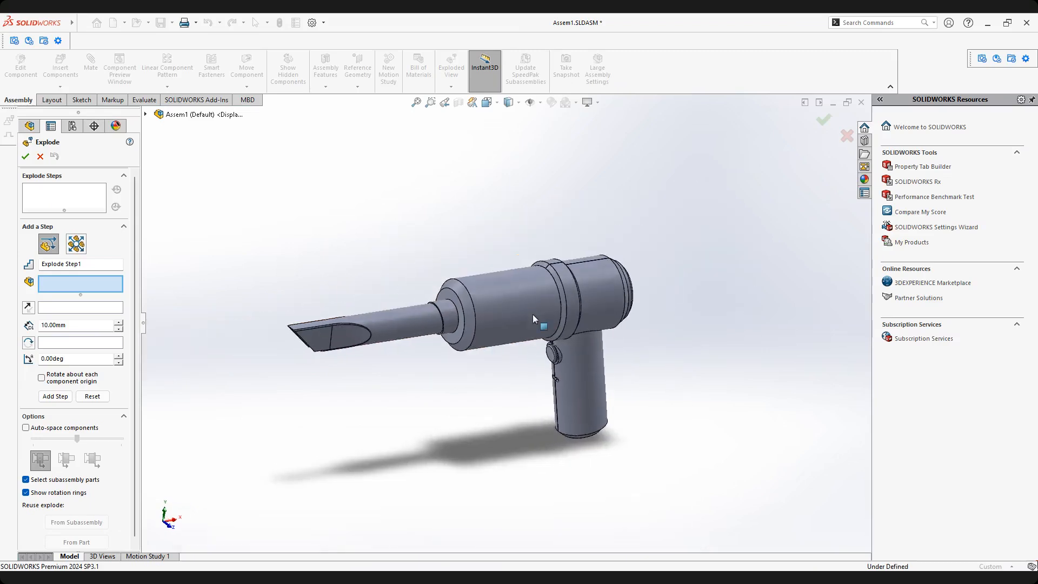
scroll(527, 322, "down", 2)
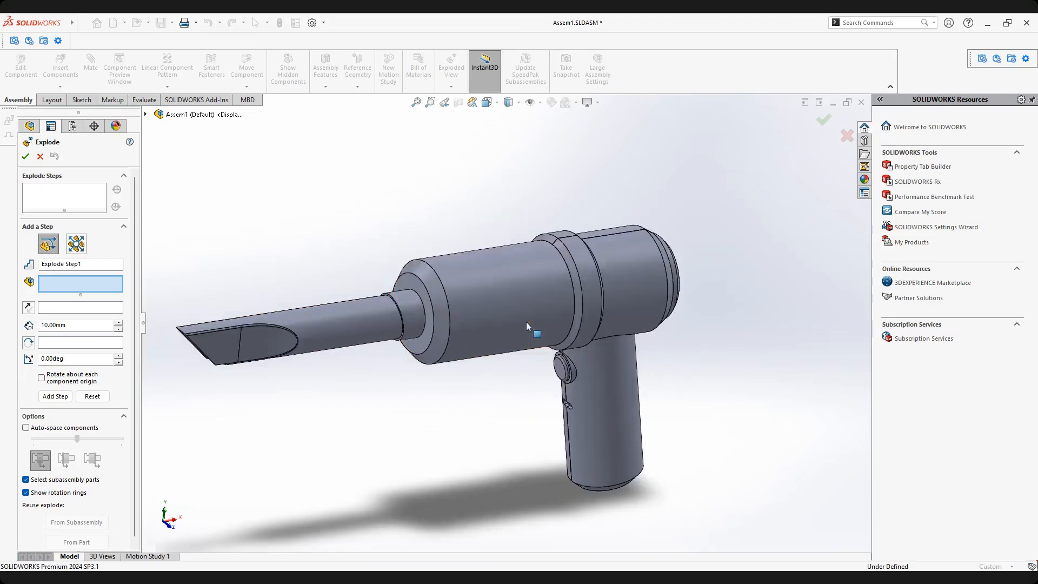
scroll(605, 320, "down", 2)
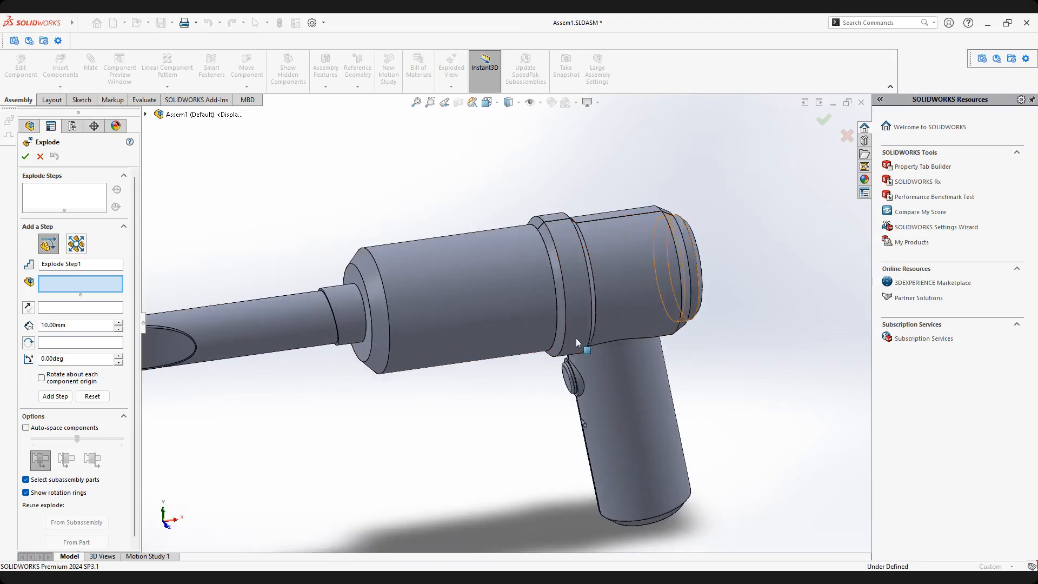
scroll(532, 339, "up", 2)
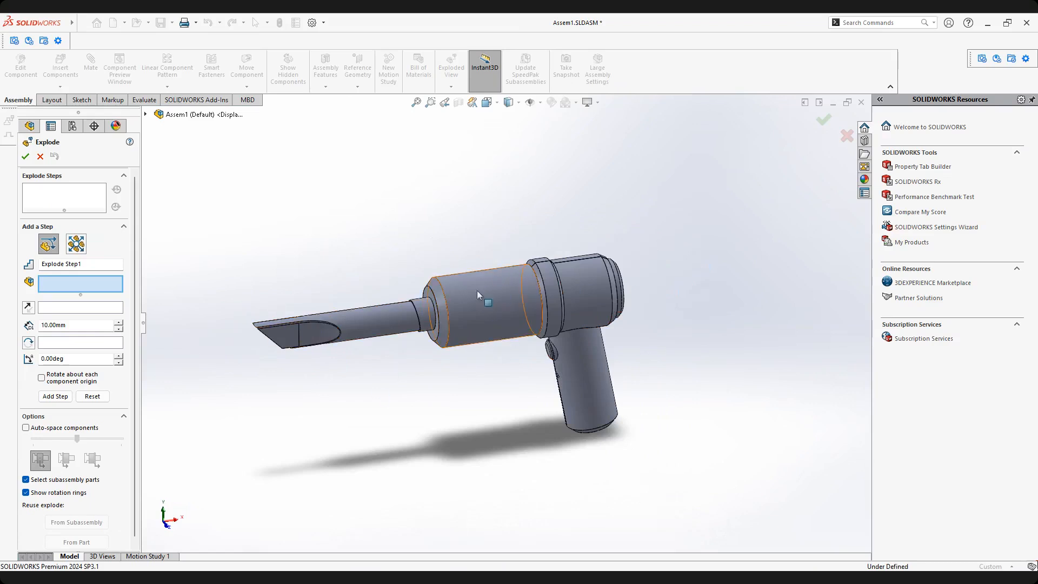
scroll(494, 285, "down", 2)
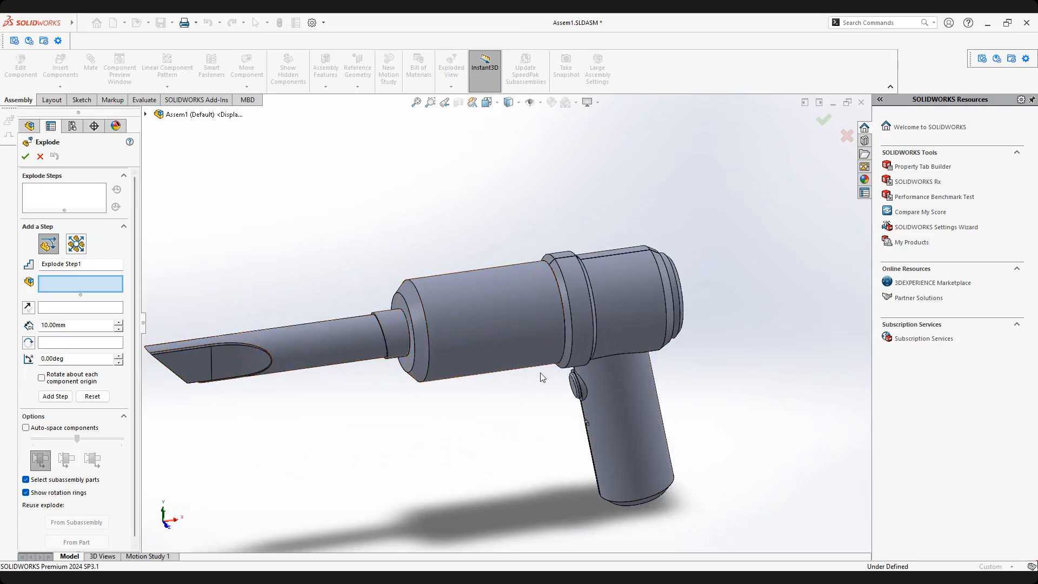
scroll(540, 373, "up", 2)
scroll(435, 366, "down", 1)
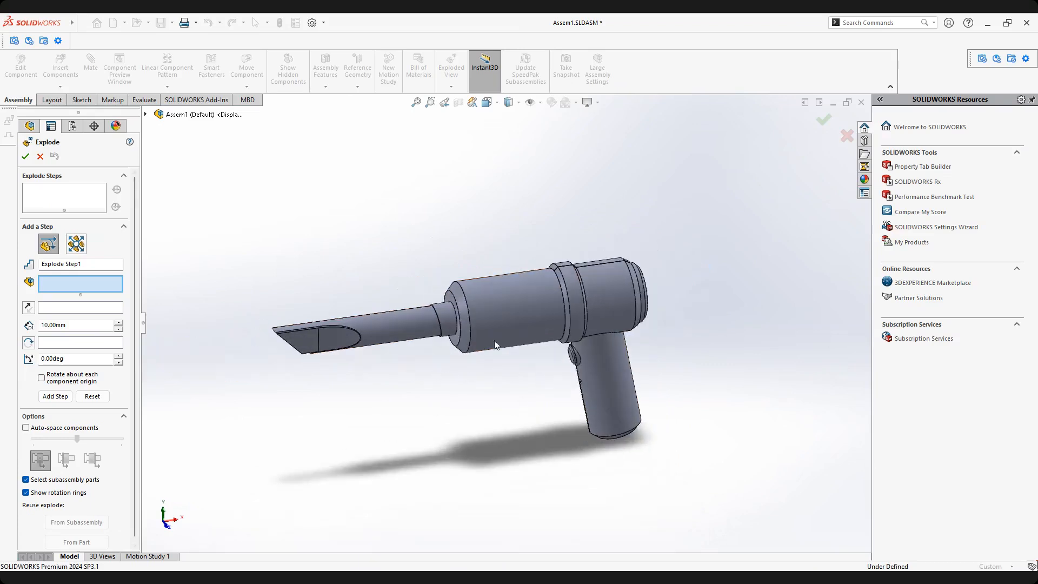
scroll(623, 313, "down", 1)
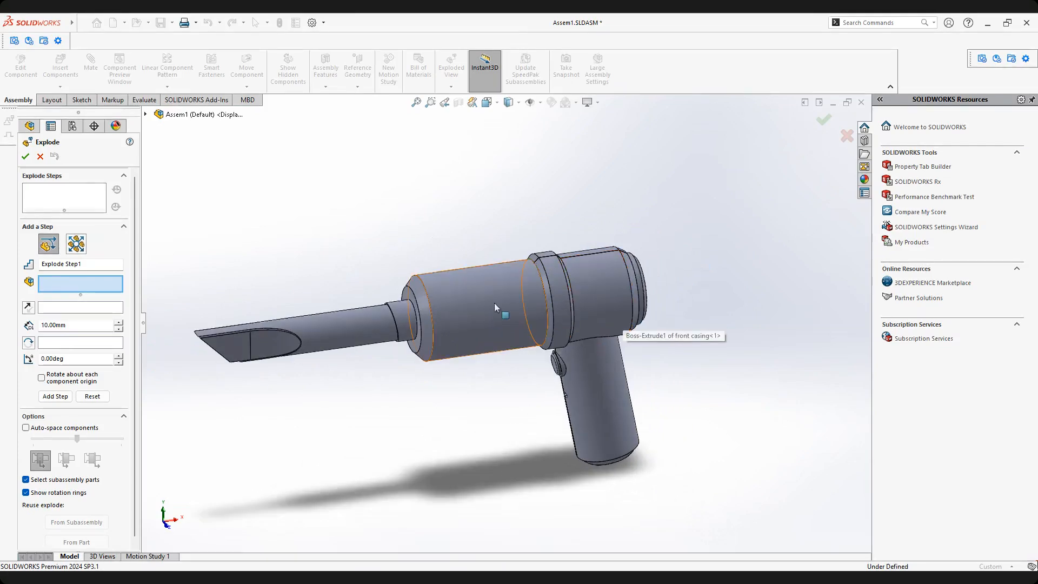
scroll(504, 298, "down", 1)
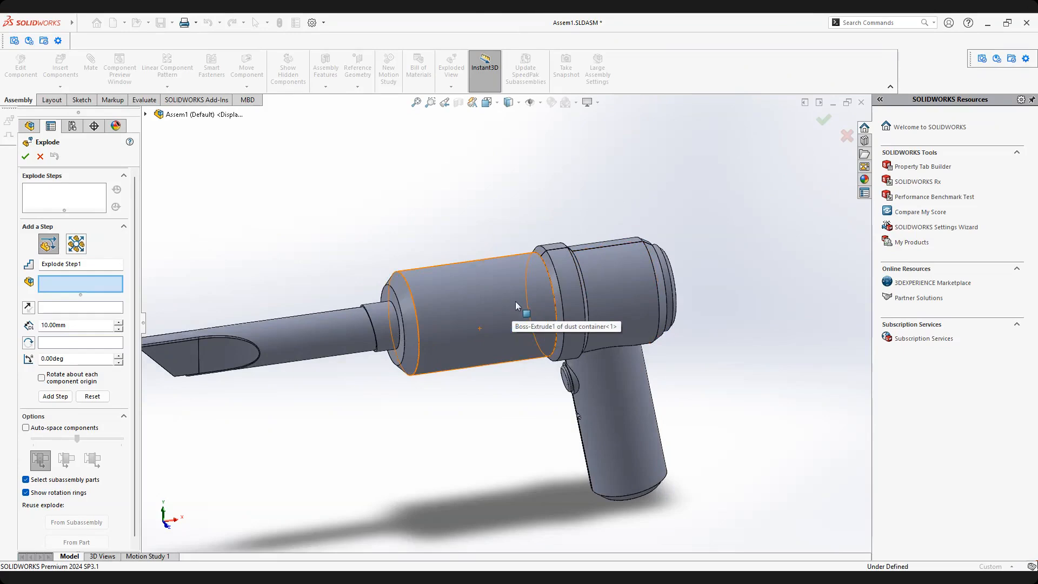
scroll(540, 276, "down", 4)
scroll(457, 349, "up", 5)
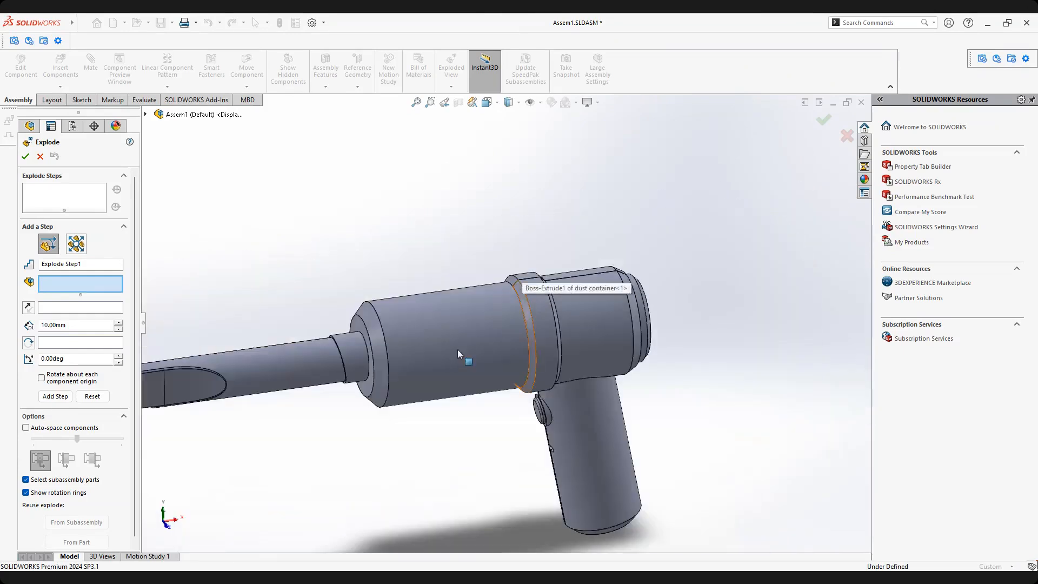
scroll(461, 347, "up", 2)
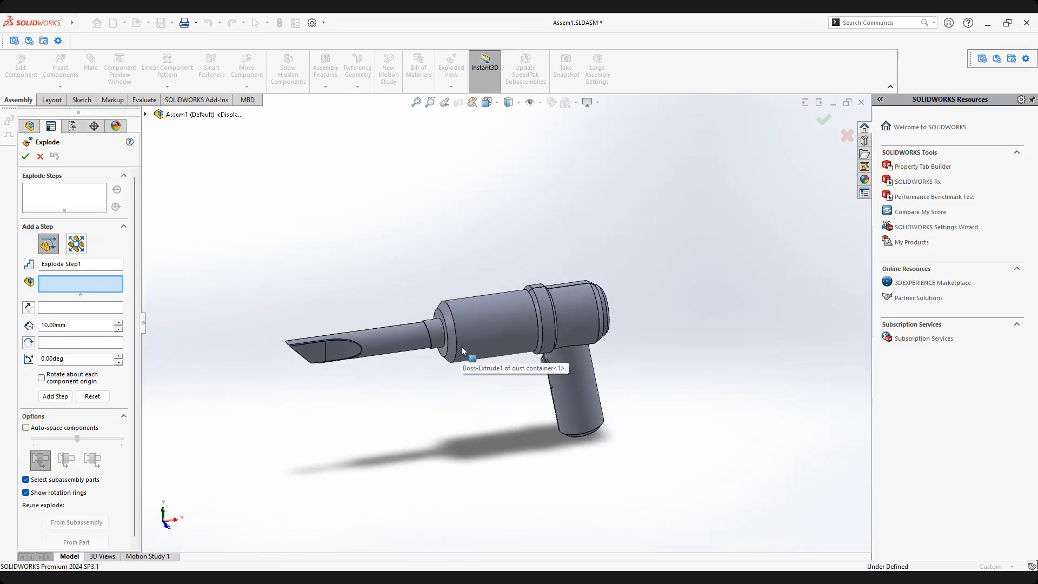
scroll(491, 320, "down", 2)
left_click(510, 313)
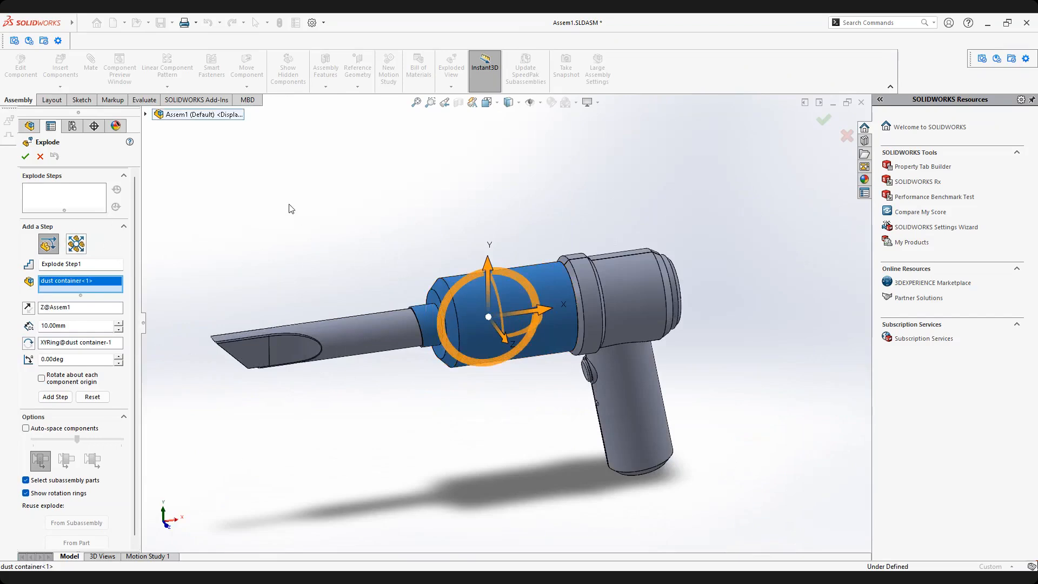
right_click(89, 282)
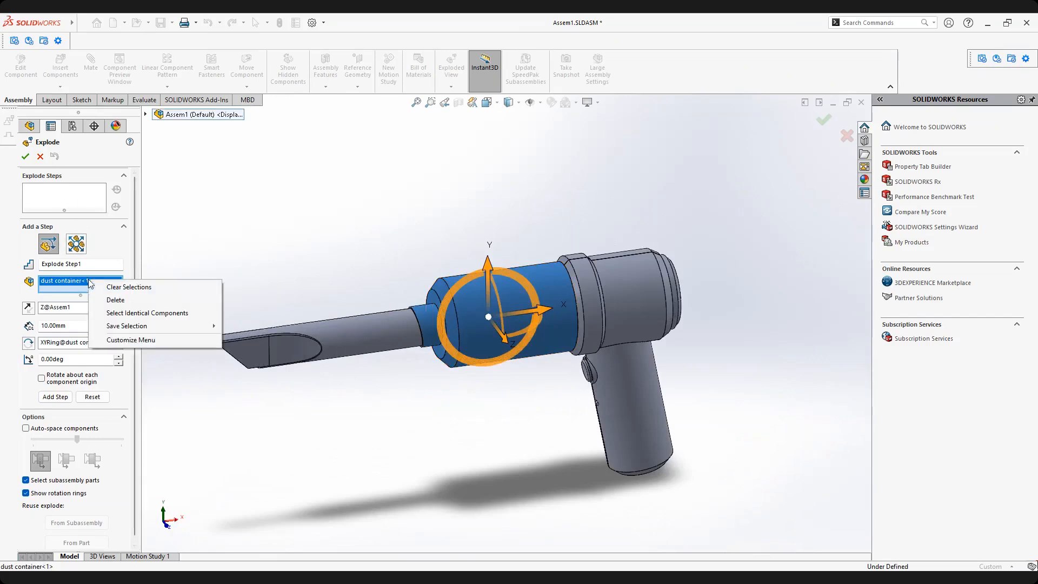
left_click(124, 287)
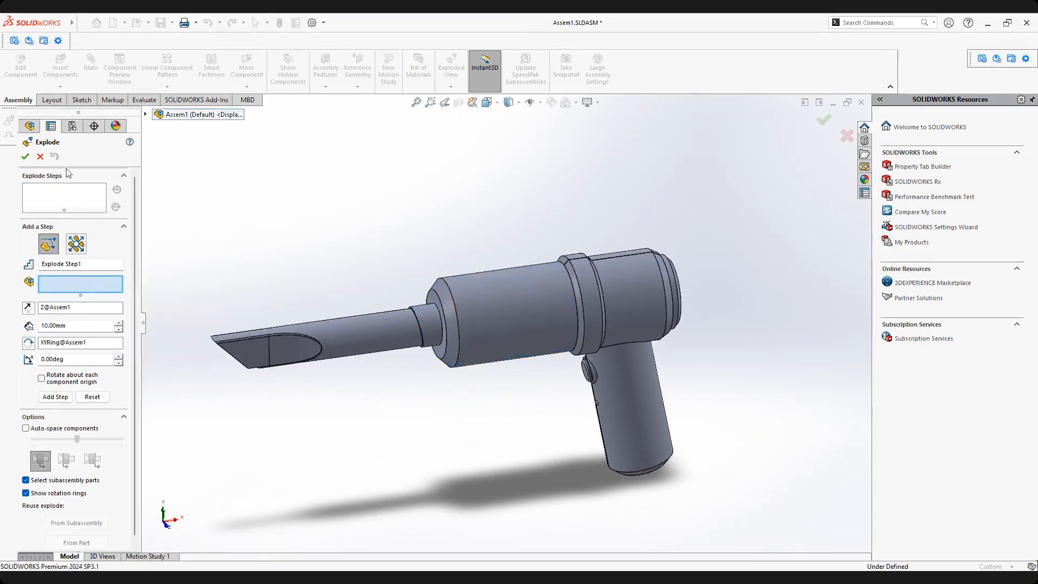
left_click(40, 156)
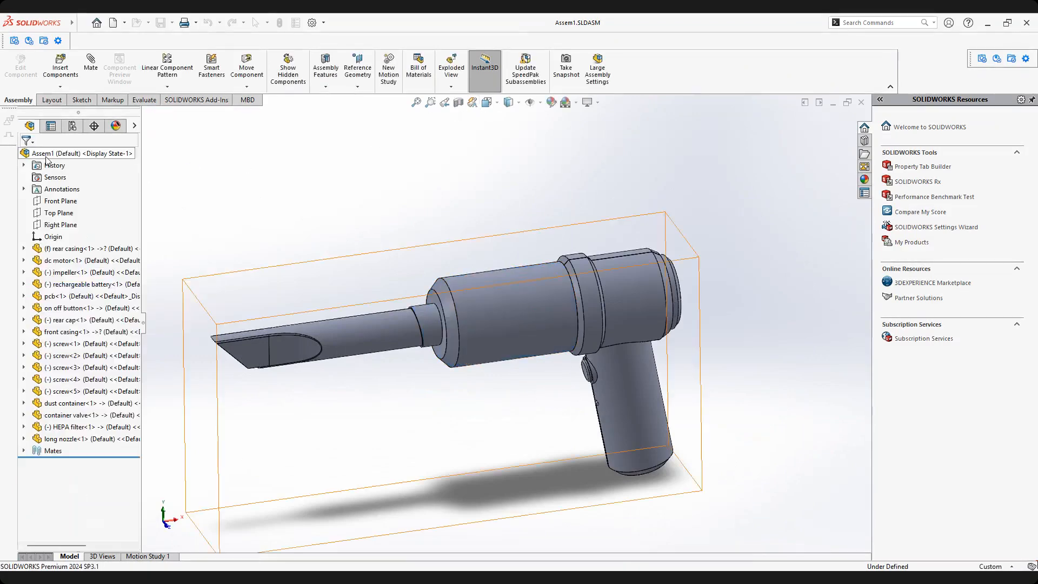
Cut the assembly open with a planar section view on the Front Plane at zero offset.
left_click(459, 103)
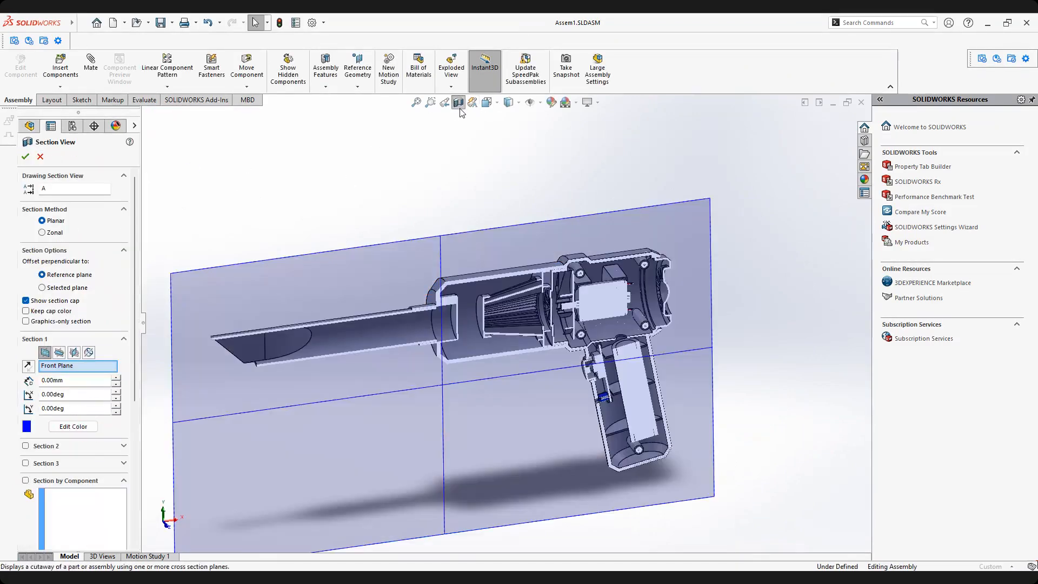
left_click(25, 156)
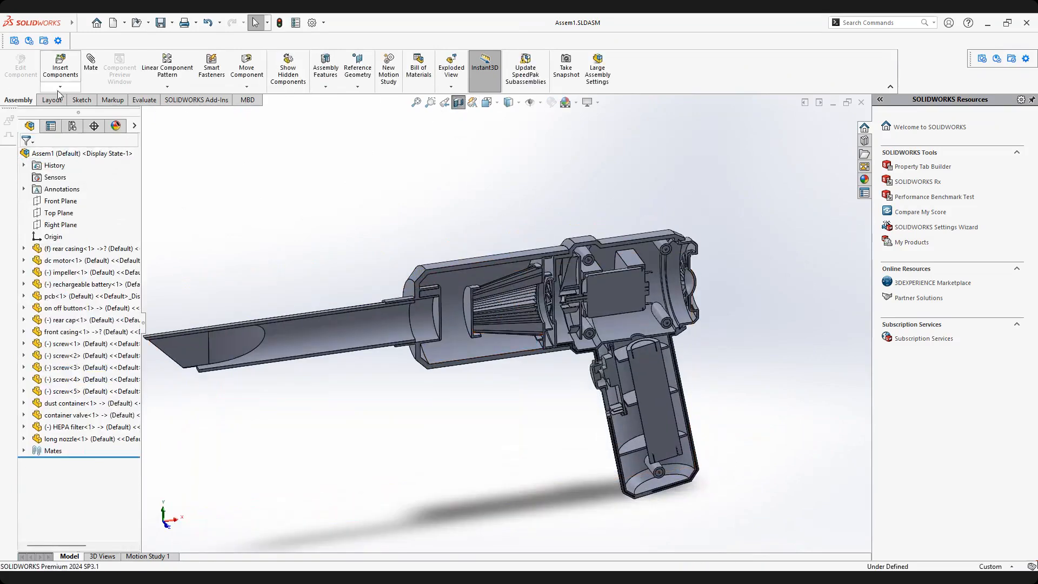
Explode the dust container, HEPA filter, container valve and long nozzle together about 39.4 mm along X, away from the casing.
left_click(448, 73)
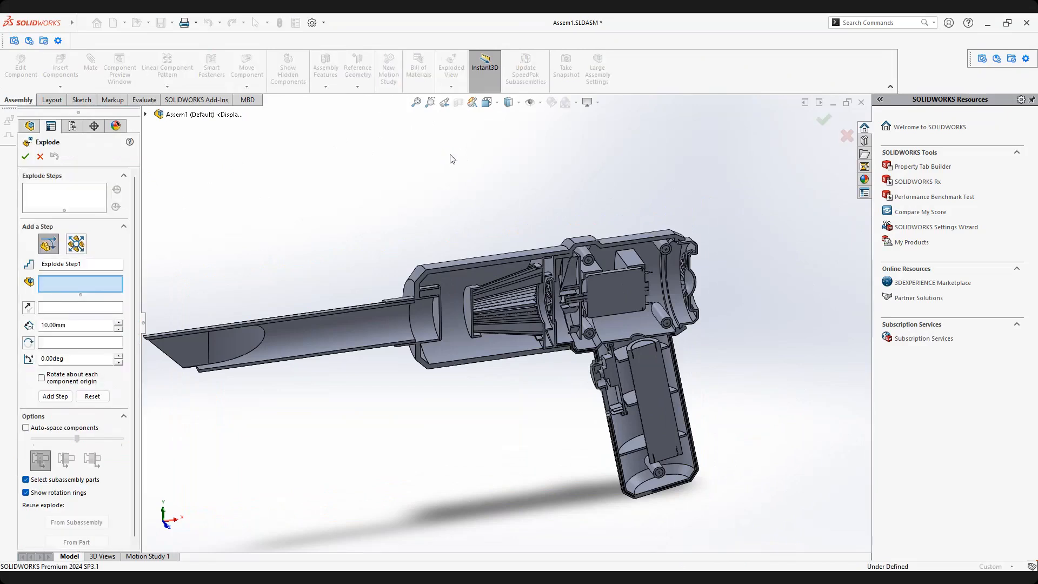
scroll(504, 245, "down", 2)
left_click(557, 265)
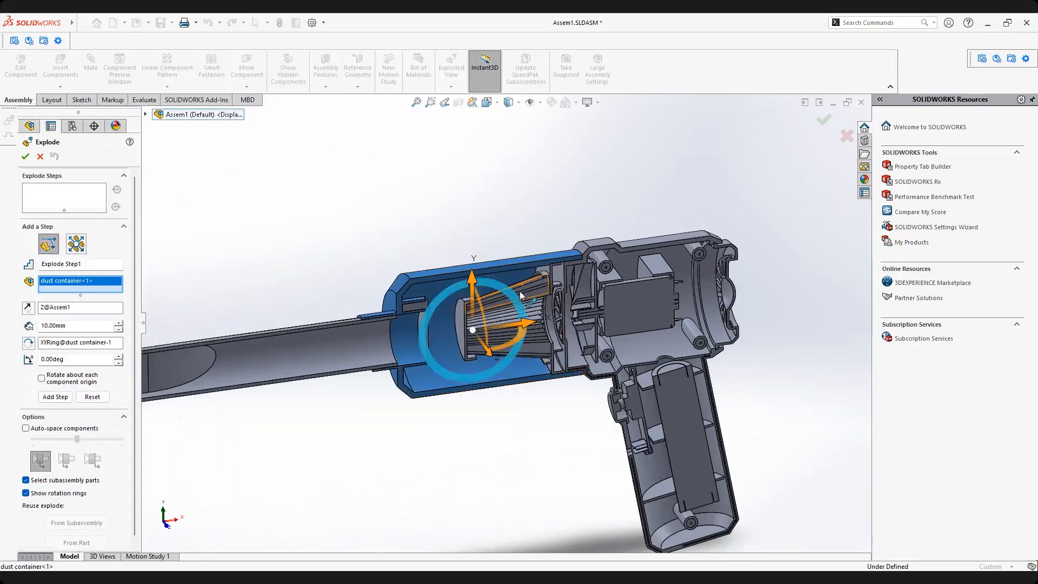
scroll(557, 264, "down", 4)
left_click(565, 259)
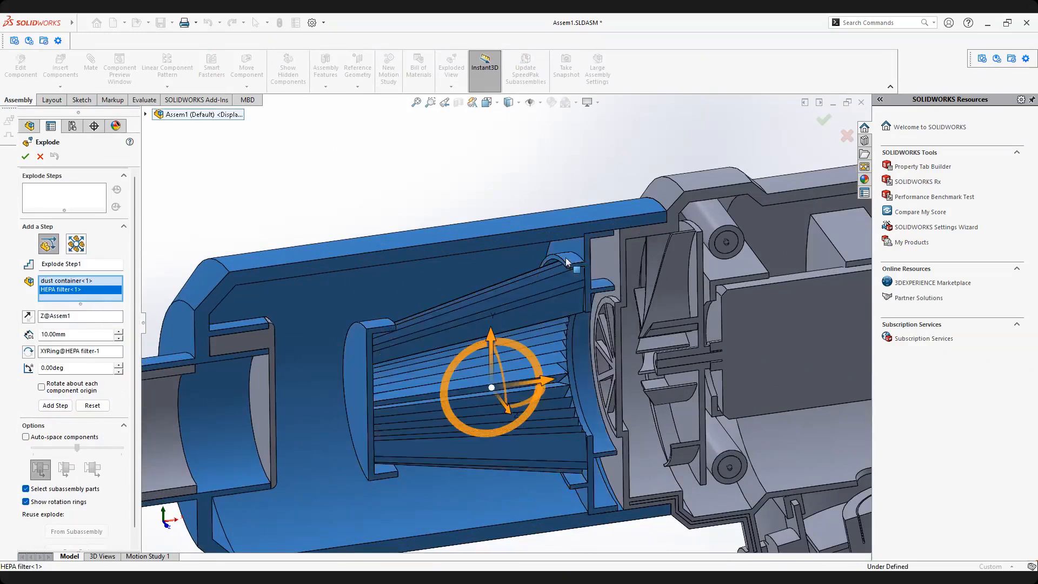
scroll(541, 286, "up", 3)
scroll(398, 366, "down", 3)
left_click(361, 350)
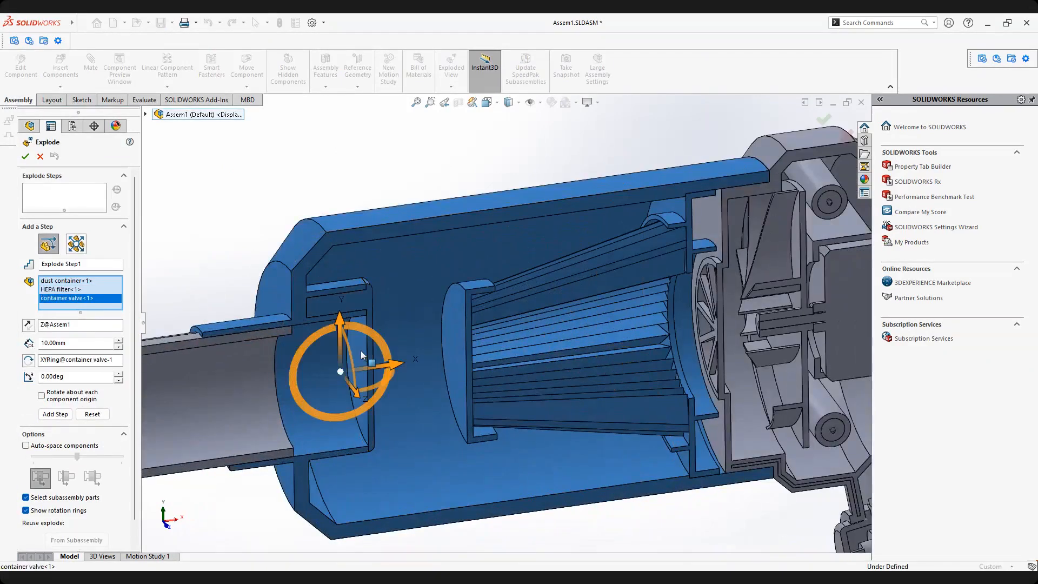
left_click(228, 380)
scroll(511, 345, "up", 5)
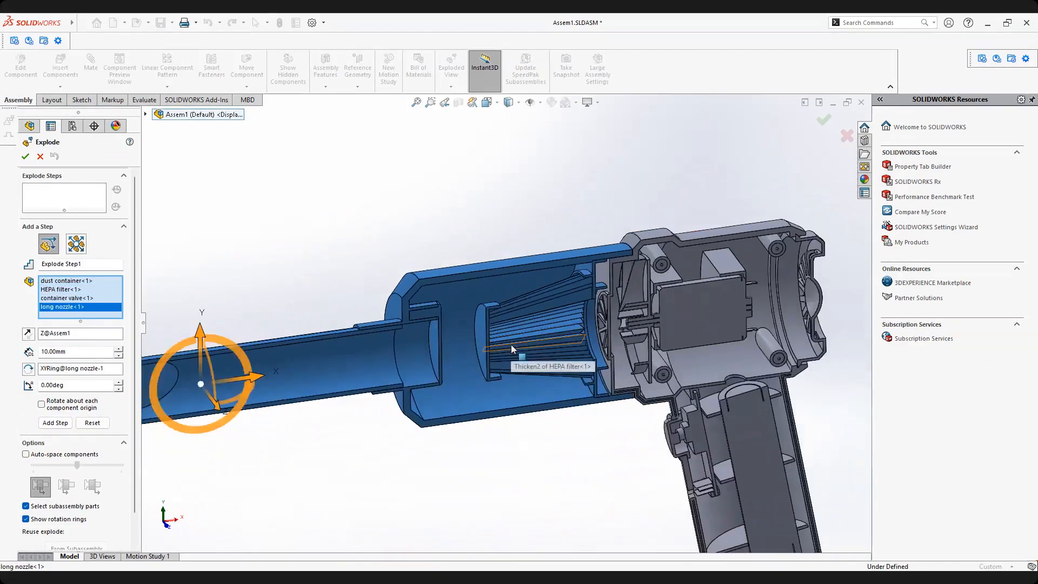
scroll(389, 359, "up", 1)
left_click_drag(436, 342, 398, 364)
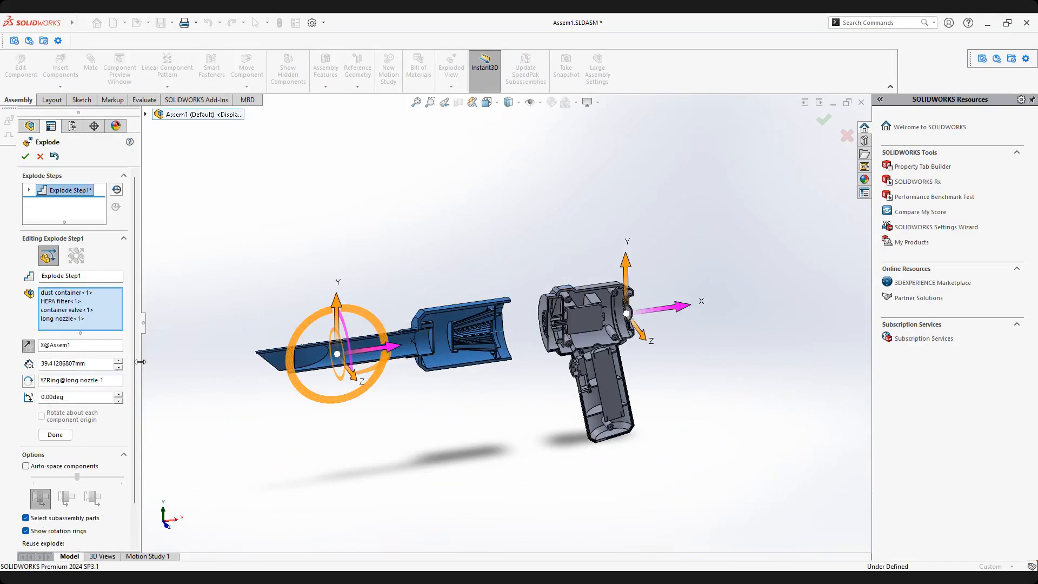
left_click(53, 436)
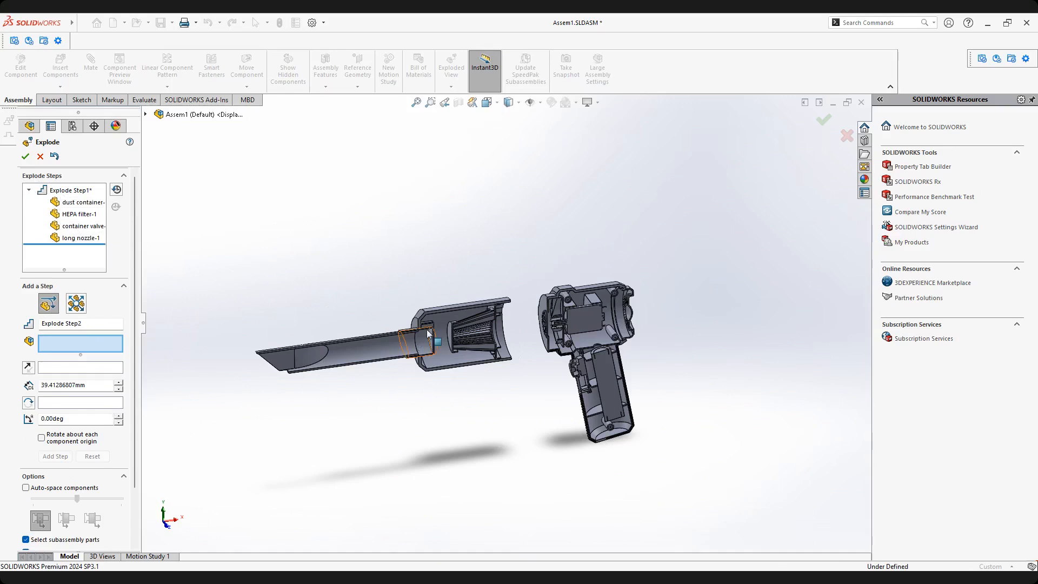
scroll(557, 352, "down", 3)
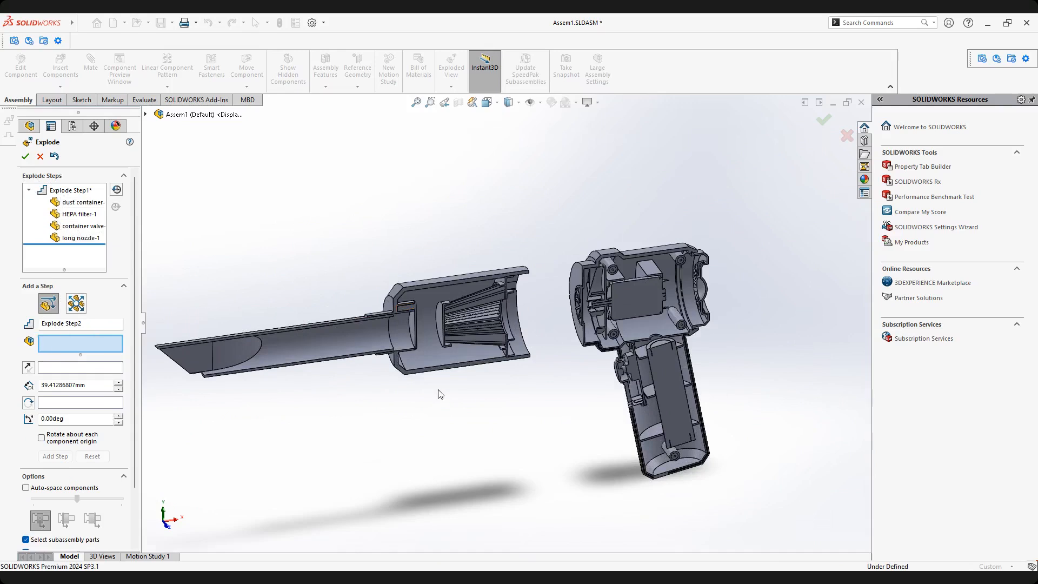
scroll(440, 393, "up", 3)
scroll(450, 366, "down", 3)
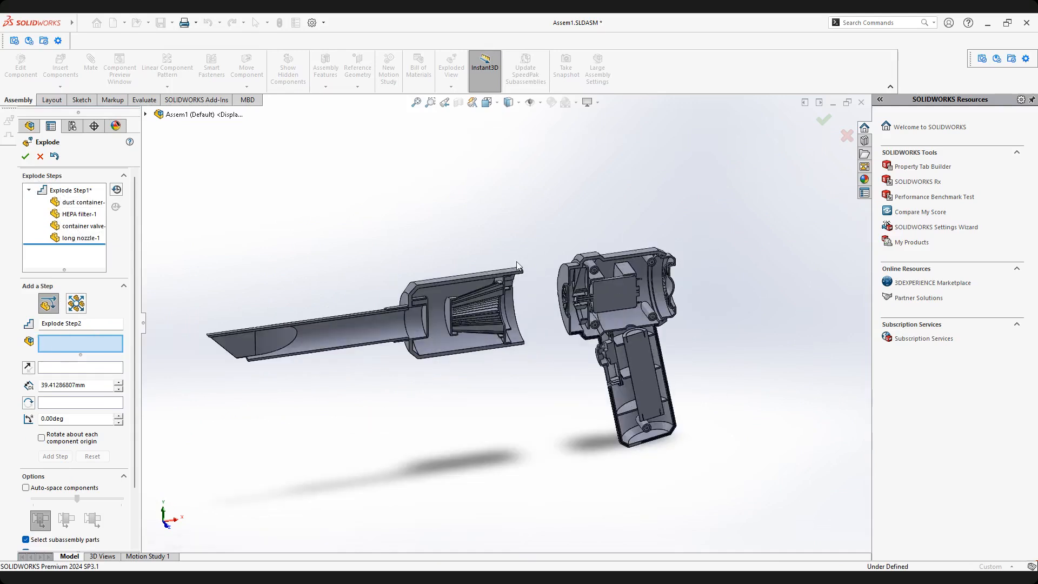
scroll(440, 315, "down", 2)
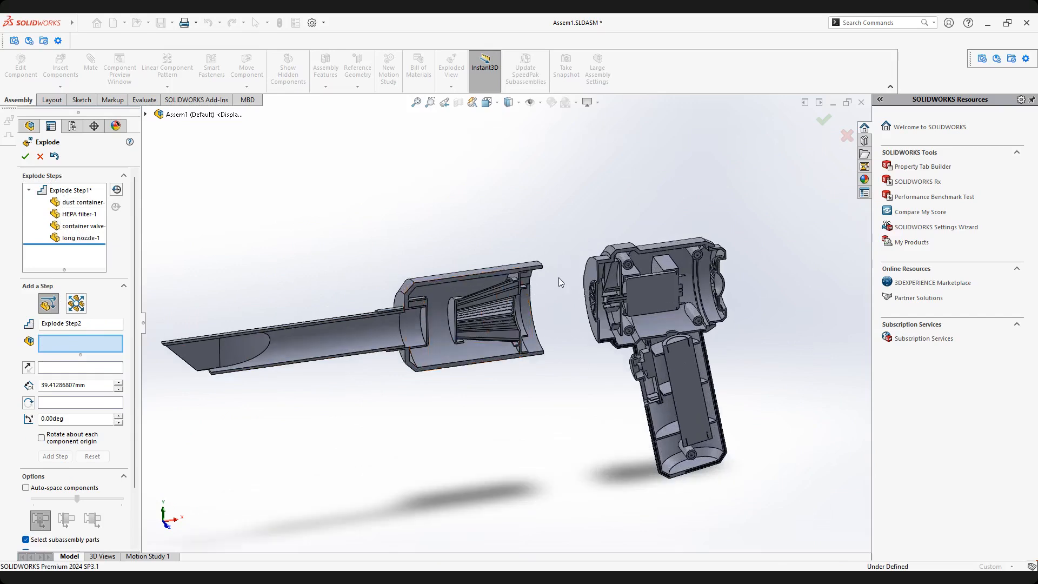
scroll(428, 319, "up", 2)
scroll(428, 322, "down", 3)
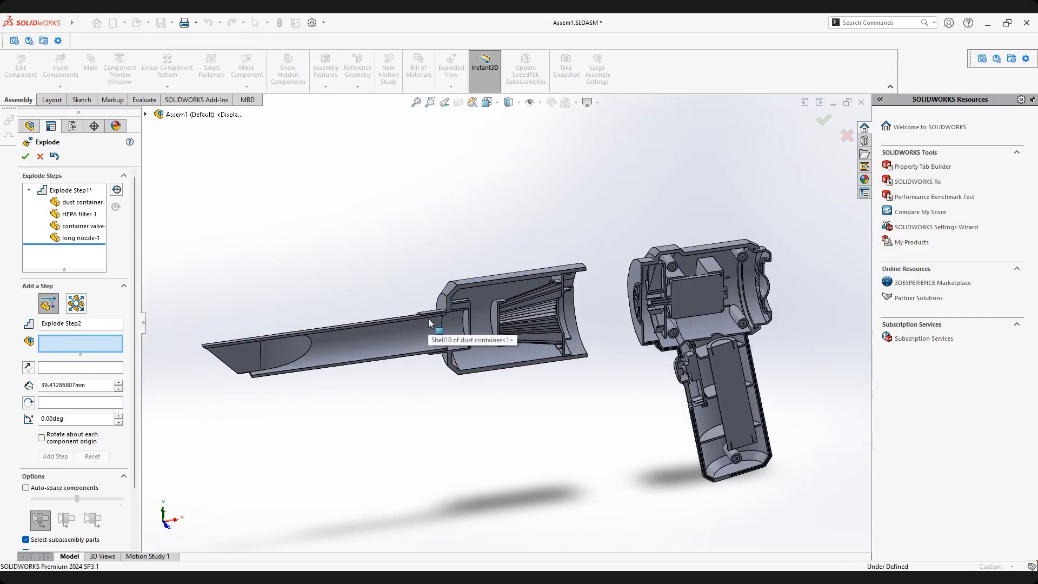
Accept the explode step for the dust container group and turn off the section view to show the whole assembly.
scroll(508, 327, "up", 3)
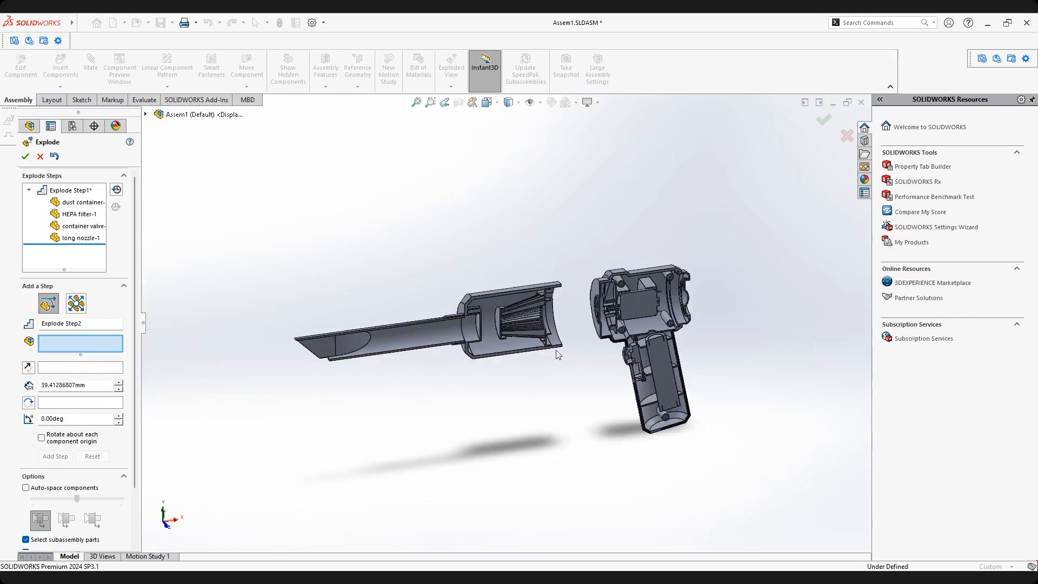
middle_click_drag(555, 344, 545, 334)
scroll(545, 335, "down", 3)
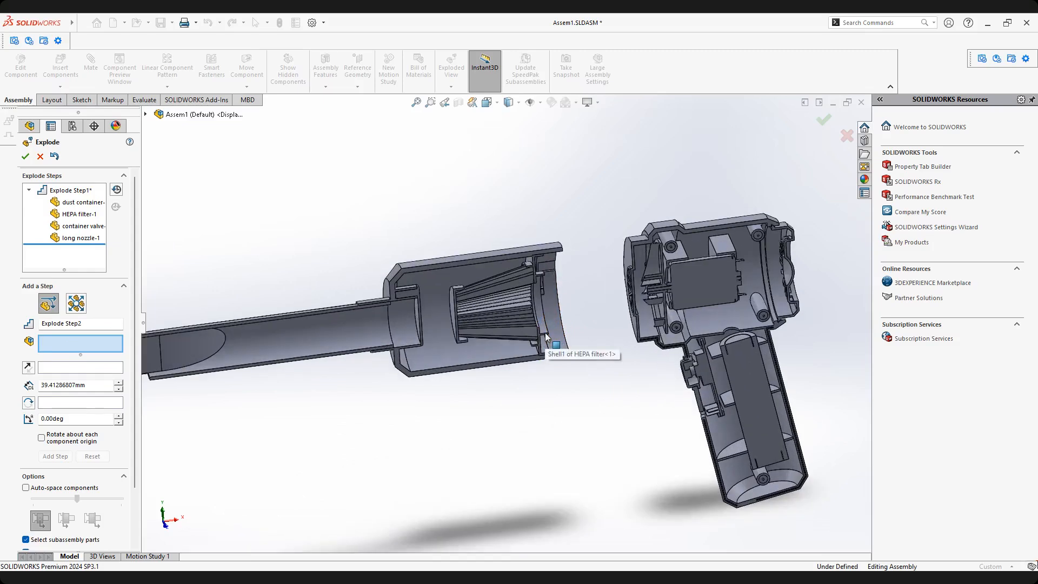
left_click(26, 156)
scroll(410, 283, "up", 5)
left_click(457, 106)
mouse_move(475, 323)
middle_mouse_down()
mouse_move(516, 318)
mouse_move(413, 338)
mouse_move(476, 314)
middle_mouse_up()
scroll(517, 319, "down", 3)
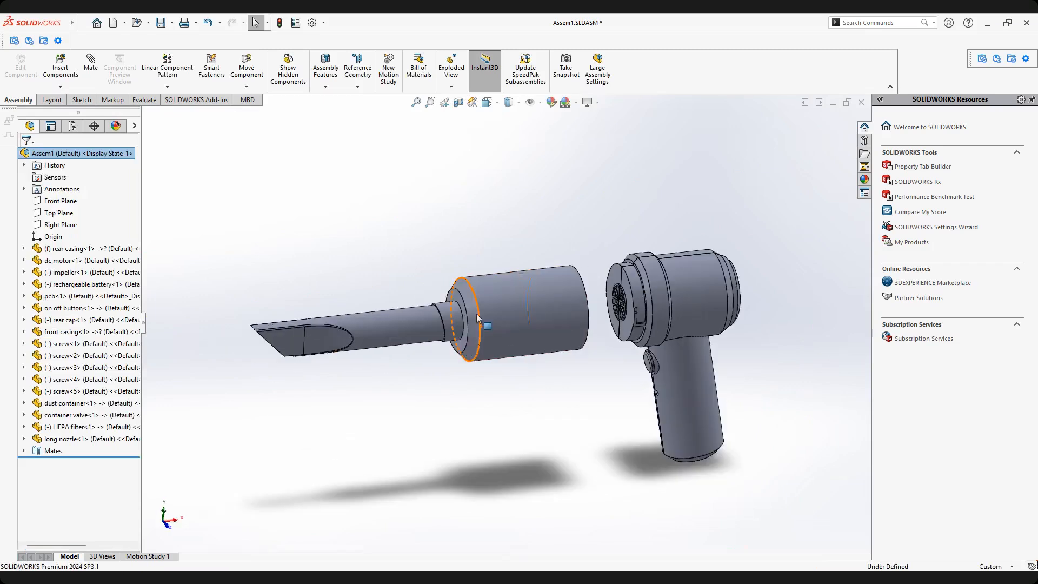
left_click(499, 295)
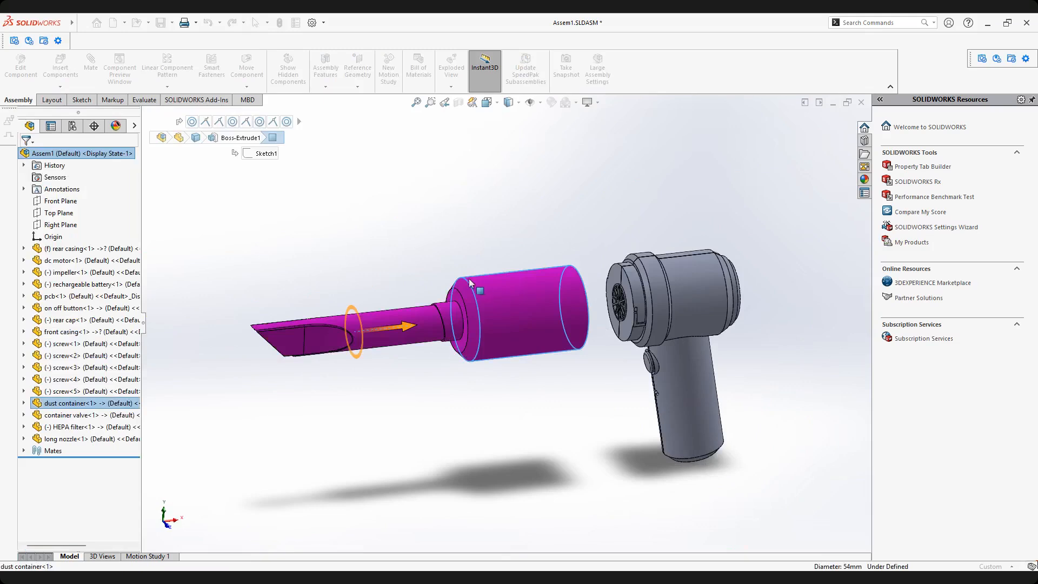
left_click(424, 215)
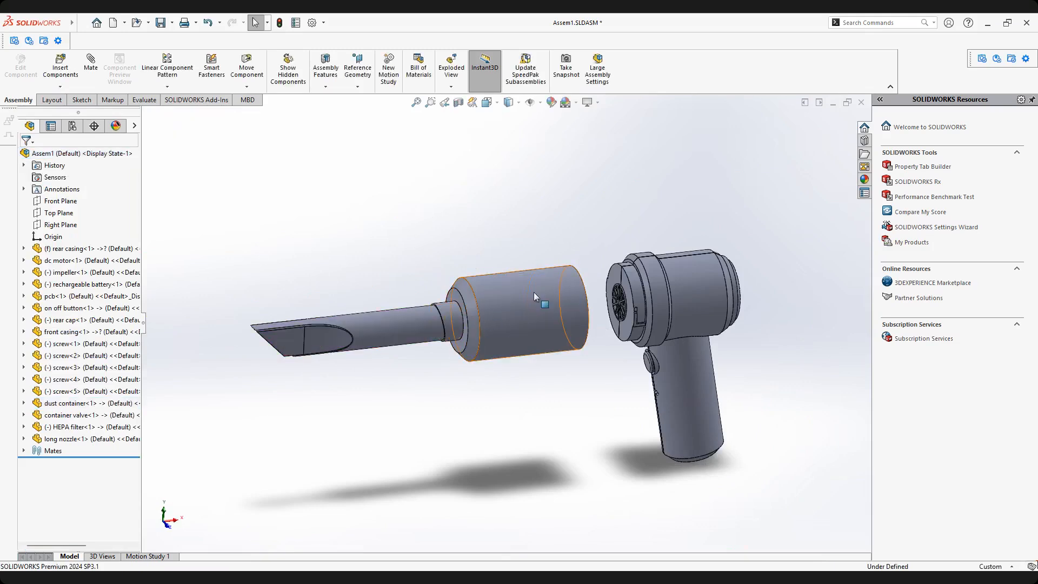
left_click(452, 68)
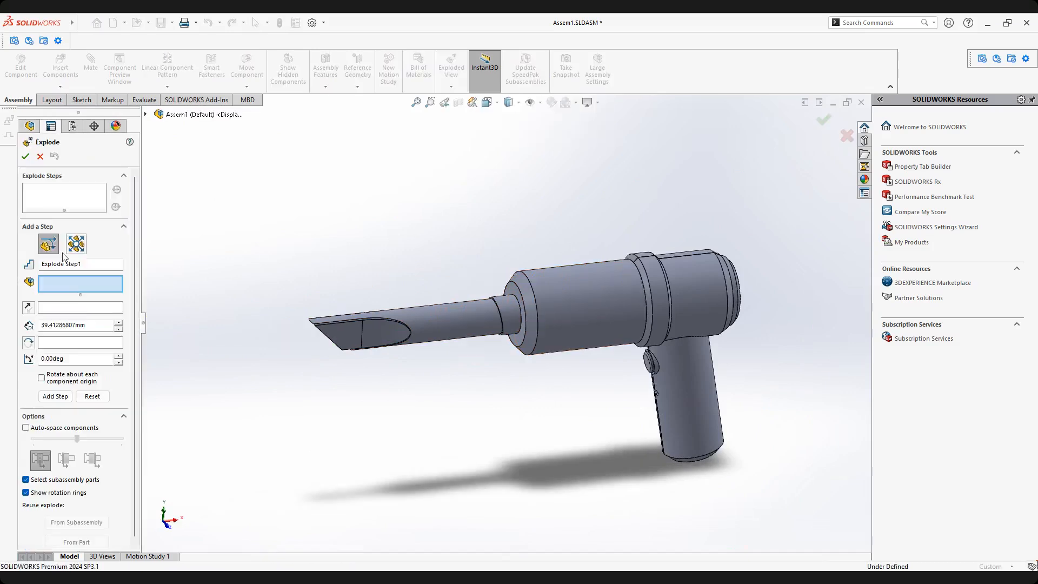
left_click(40, 157)
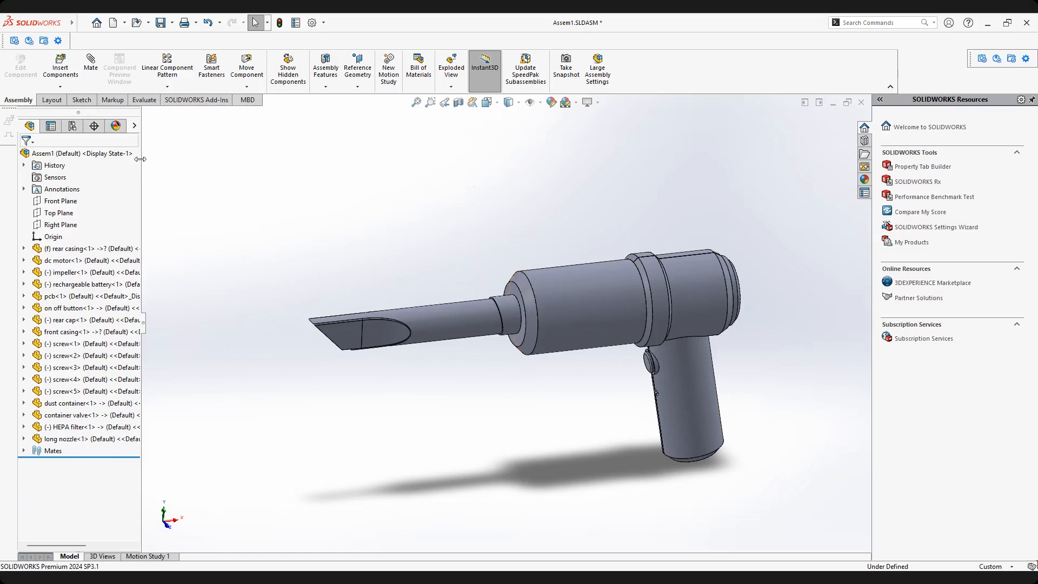
Reopen the Default configuration's existing exploded view for editing.
left_click(73, 127)
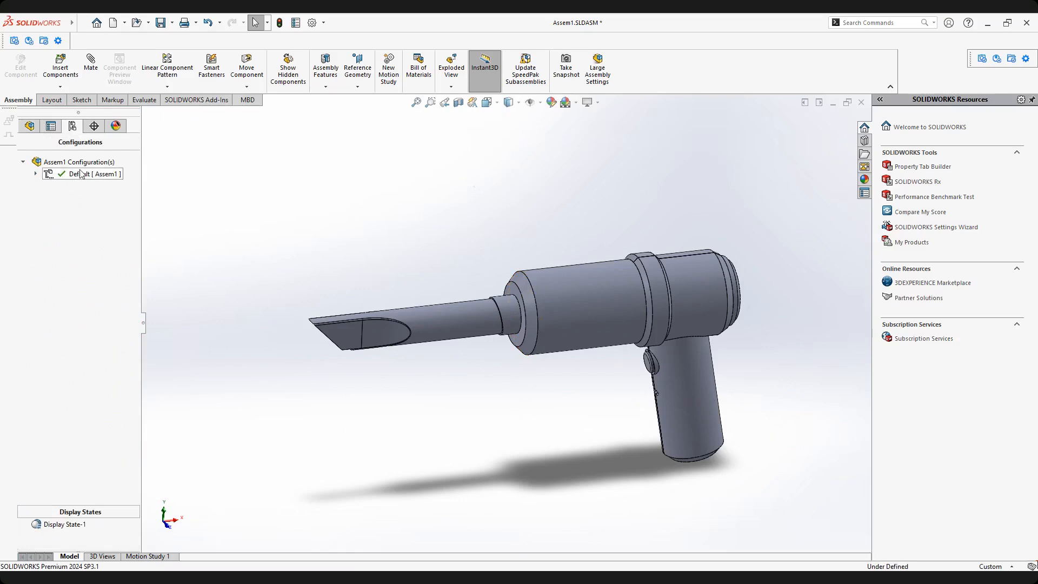
left_click(36, 174)
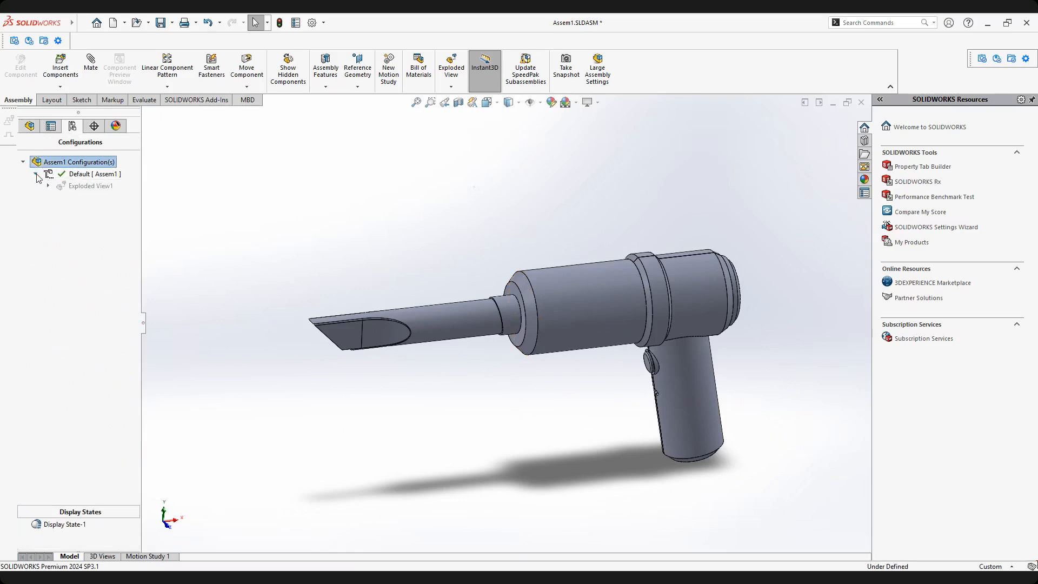
left_click(82, 187)
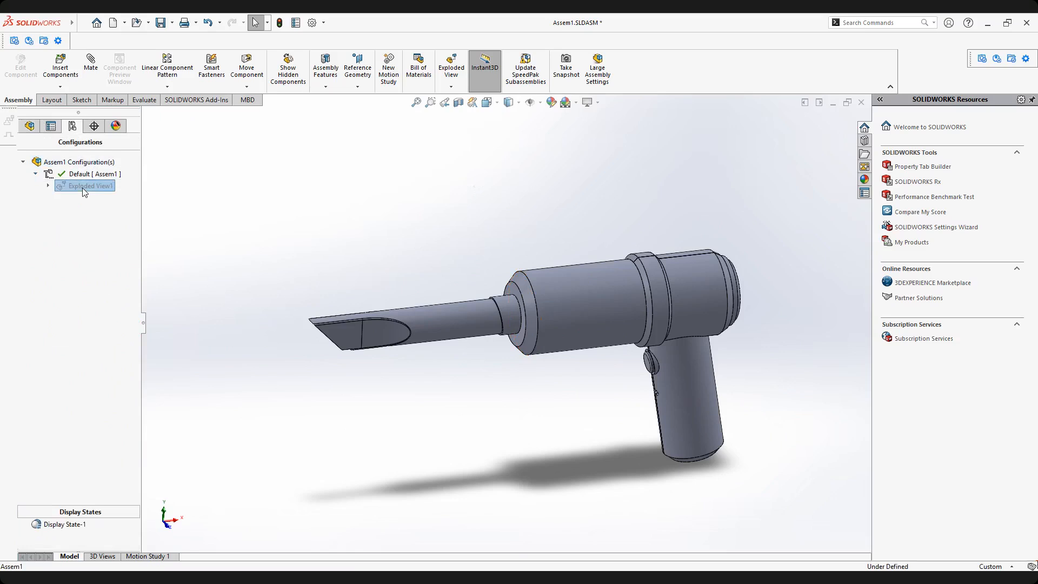
right_click(82, 187)
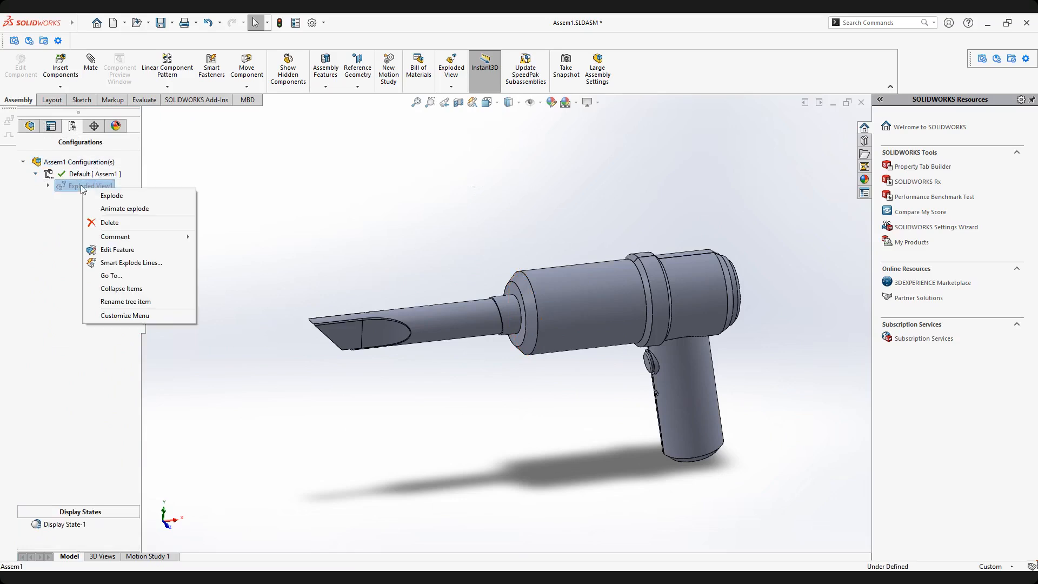
left_click(119, 251)
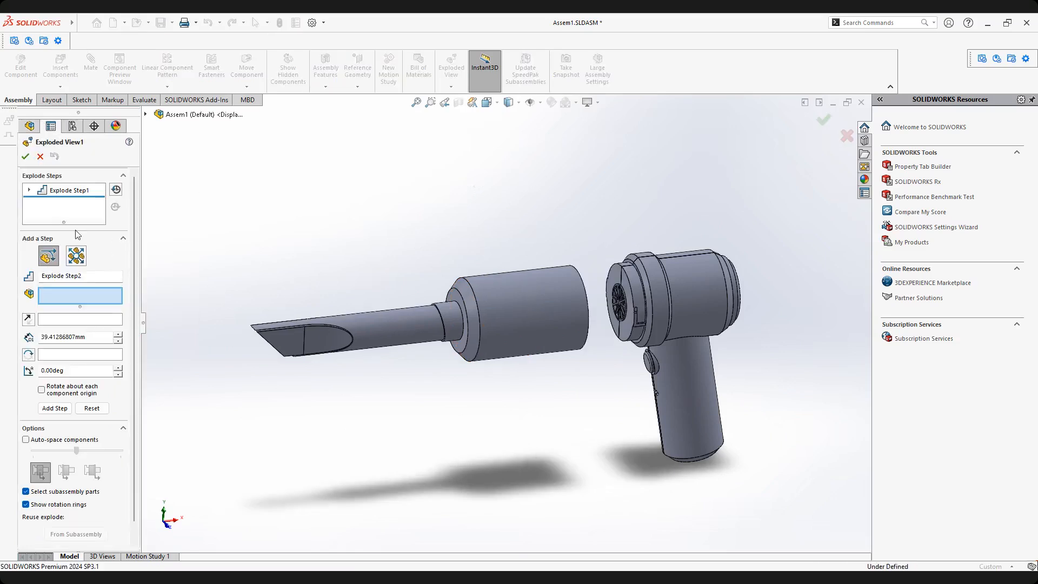
left_click(30, 192)
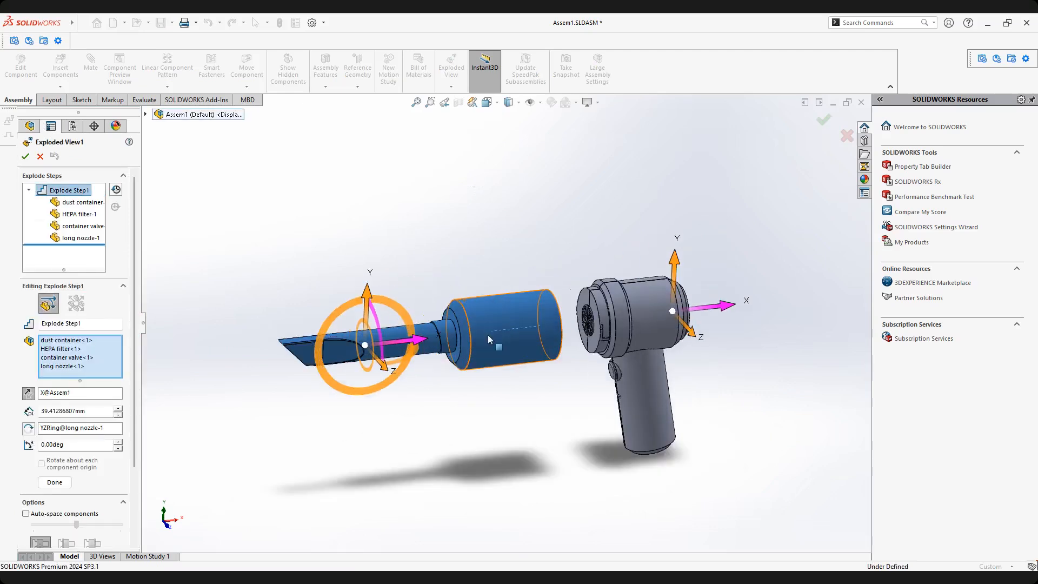
scroll(487, 335, "down", 1)
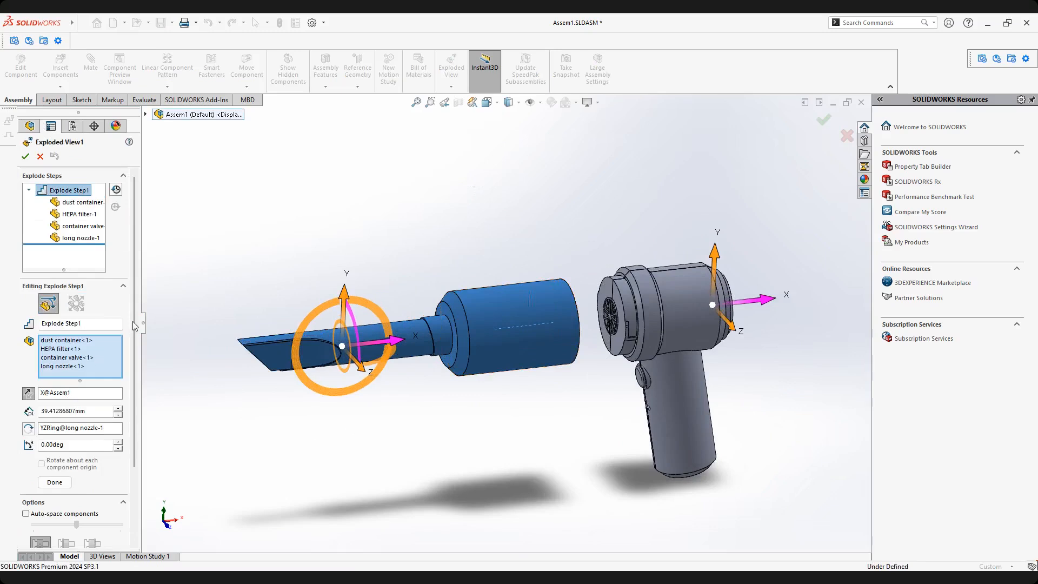
left_click(30, 190)
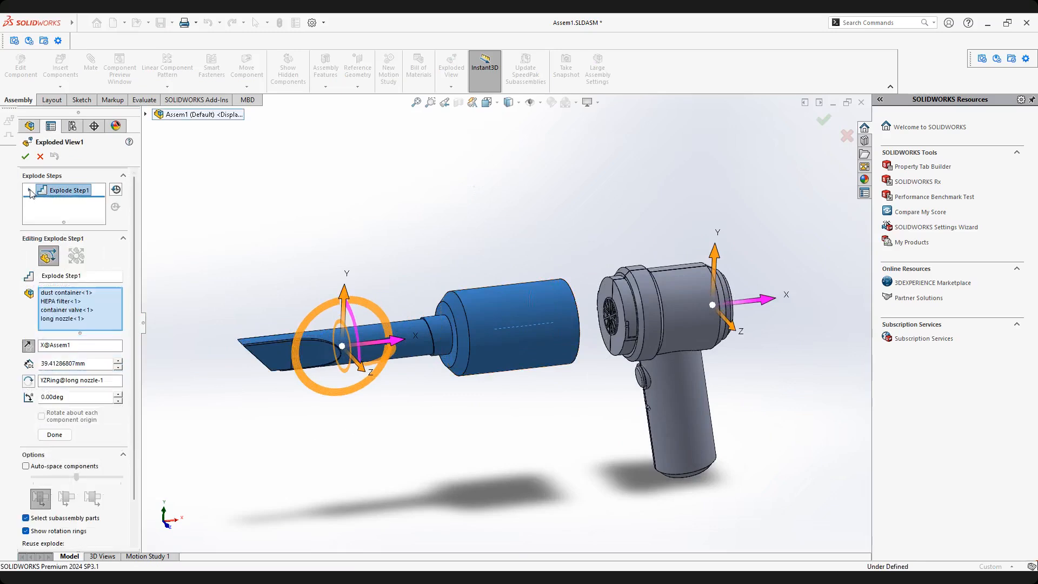
left_click(63, 435)
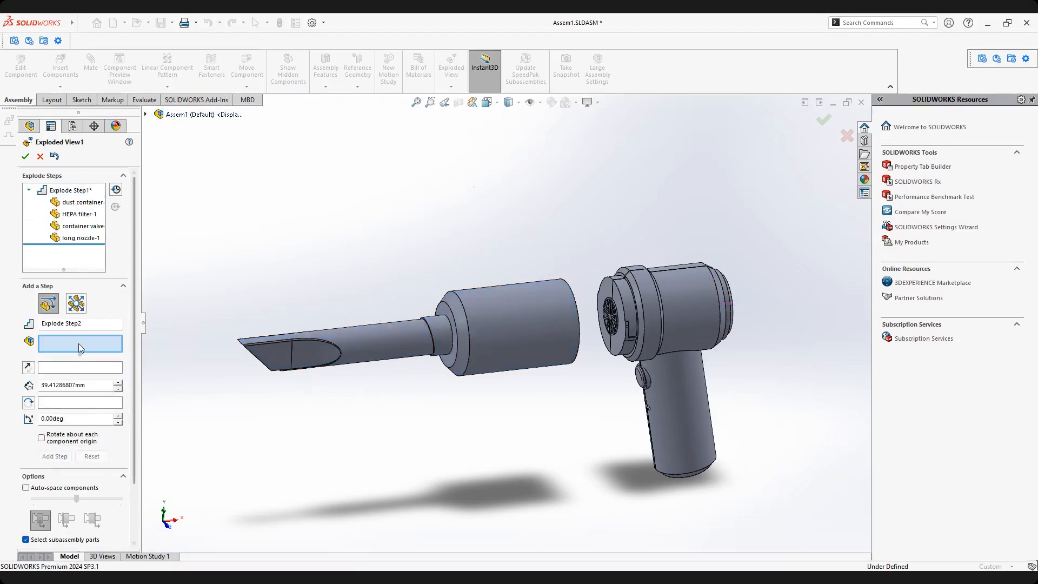
Increase the X distance of the explode step holding the dust container, HEPA filter, container valve and long nozzle to about 126.1 mm.
scroll(461, 338, "up", 2)
scroll(460, 338, "down", 2)
mouse_move(567, 320)
middle_mouse_down()
mouse_move(532, 313)
mouse_move(579, 301)
mouse_move(556, 306)
middle_mouse_up()
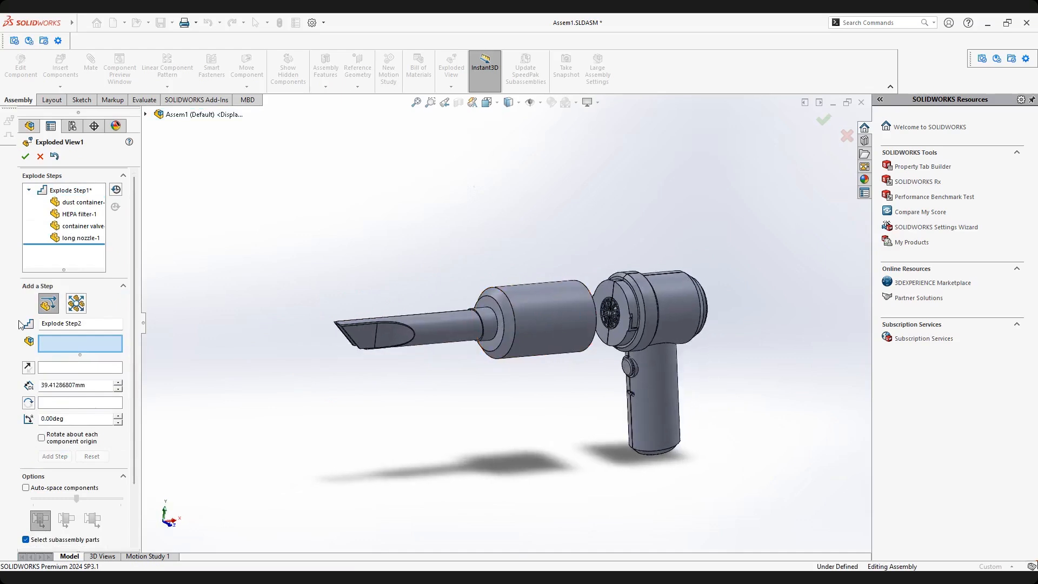
left_click(29, 191)
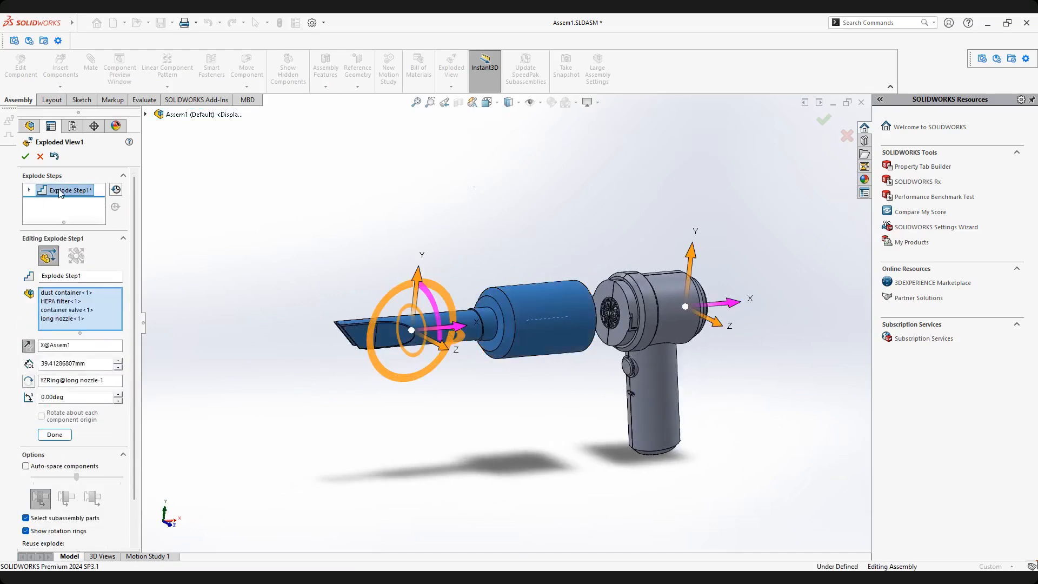
left_click_drag(458, 326, 343, 346)
left_click(61, 435)
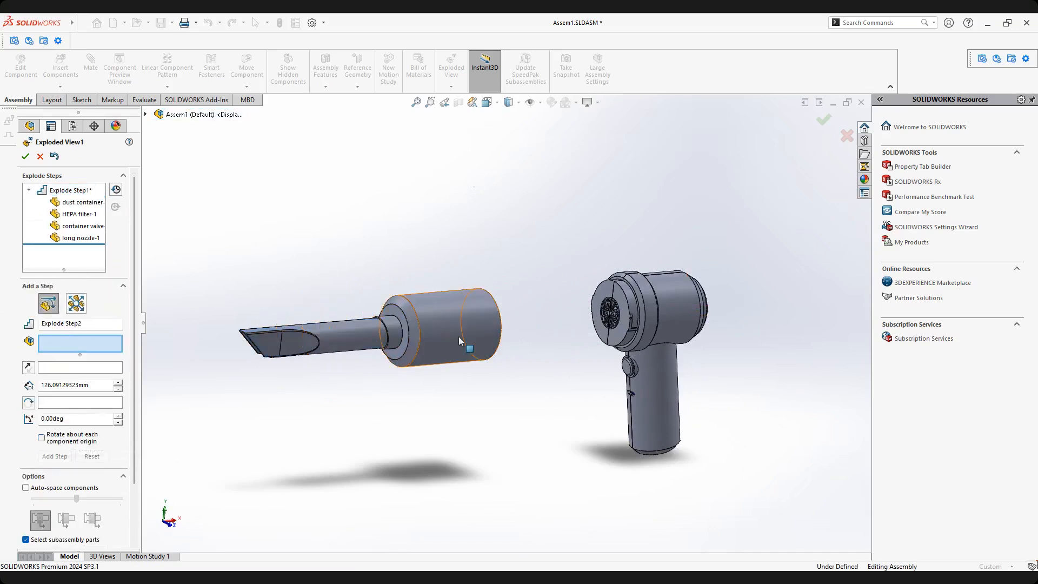
Examine the front of the casing and the open end of the dust container around the HEPA filter.
scroll(459, 338, "up", 2)
scroll(462, 342, "down", 1)
middle_click_drag(463, 341, 674, 319)
scroll(657, 313, "down", 4)
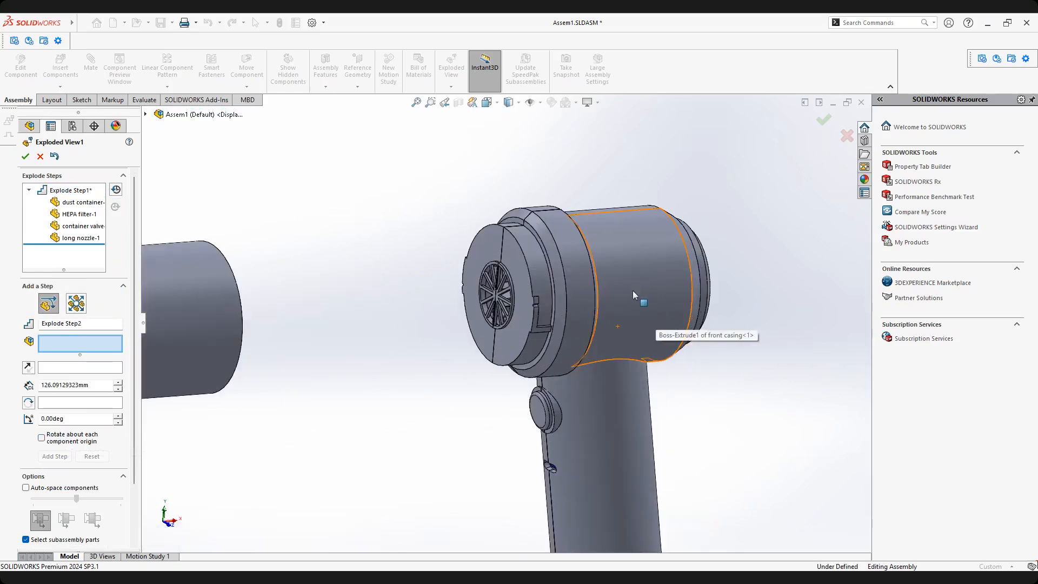
scroll(633, 291, "up", 4)
middle_click_drag(381, 357, 405, 306)
scroll(454, 304, "down", 2)
scroll(497, 299, "down", 3)
scroll(504, 300, "up", 2)
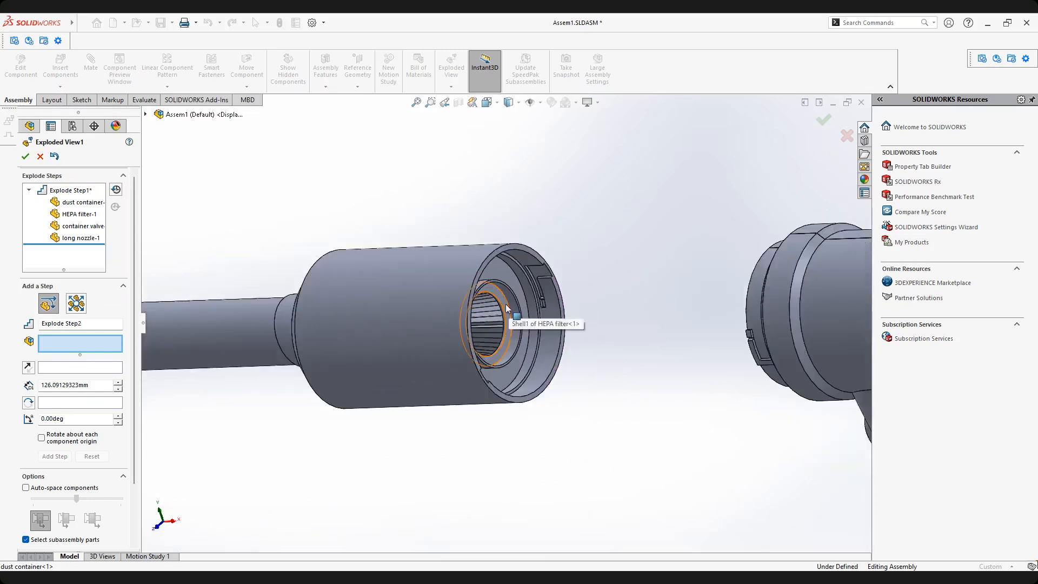
scroll(505, 305, "up", 2)
middle_click_drag(506, 305, 540, 320)
scroll(532, 335, "up", 3)
scroll(533, 340, "down", 2)
Explode the long nozzle about 46 mm along X, away from the dust container.
middle_click_drag(474, 328, 546, 318)
scroll(508, 324, "up", 3)
scroll(533, 327, "down", 2)
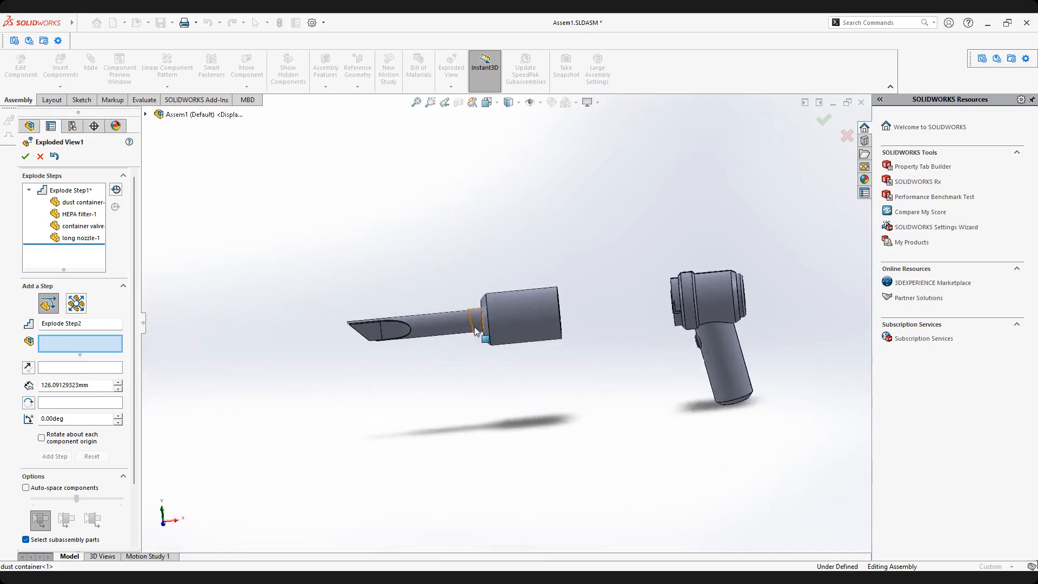
scroll(476, 331, "down", 2)
left_click(439, 316)
left_click_drag(453, 325, 381, 319)
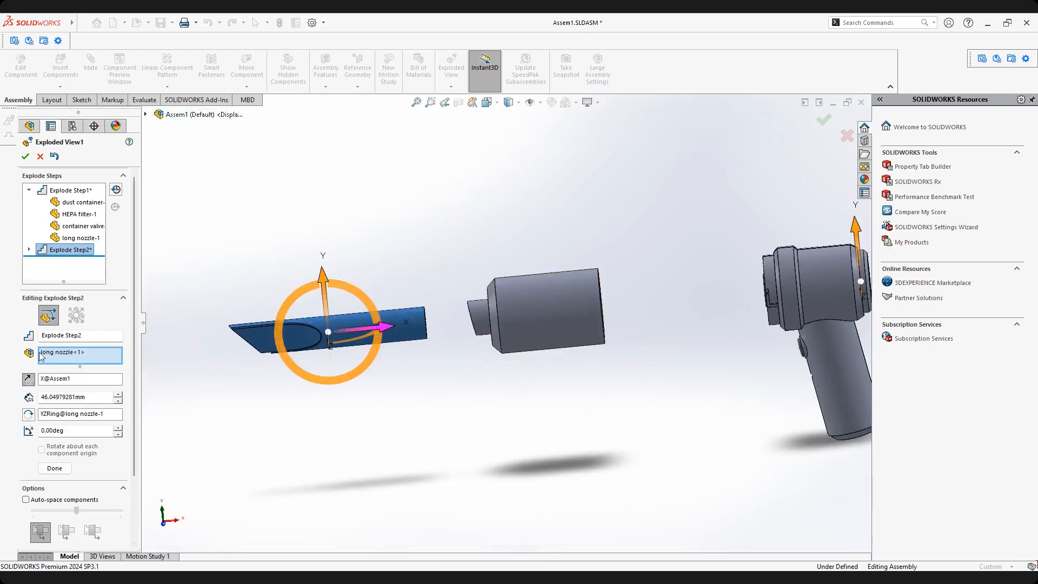
left_click(54, 468)
Explode the HEPA filter about 85.3 mm along X, out of the dust container toward the casing.
middle_click_drag(571, 332, 575, 314)
scroll(573, 311, "down", 4)
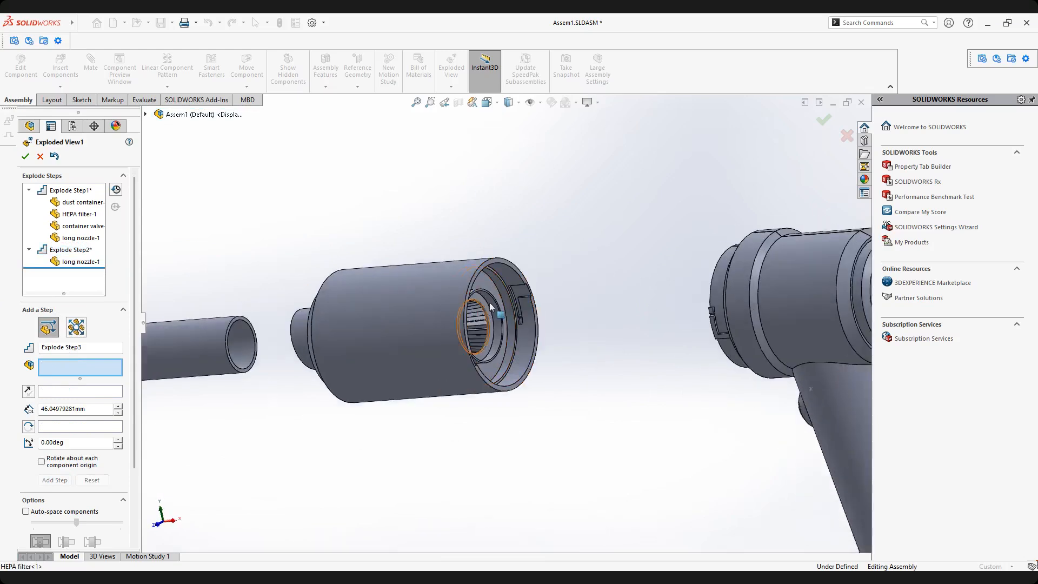
left_click(490, 303)
left_click_drag(492, 324, 701, 318)
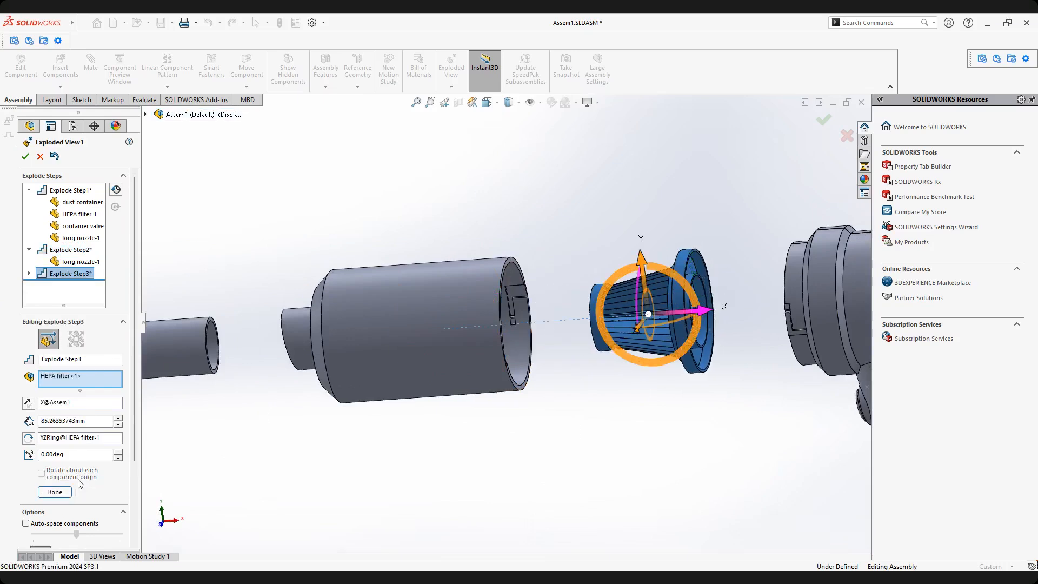
left_click(60, 494)
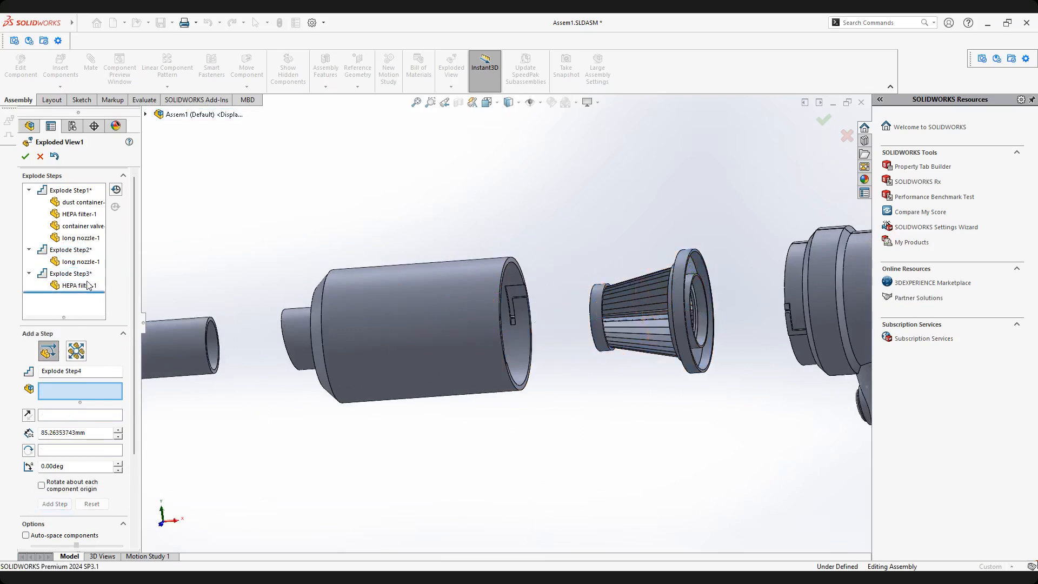
Explode the container valve about 93.2 mm along X, out of the dust container toward the HEPA filter.
middle_click_drag(474, 355, 431, 363)
scroll(433, 364, "down", 6)
middle_click_drag(515, 358, 492, 355)
left_click(517, 290)
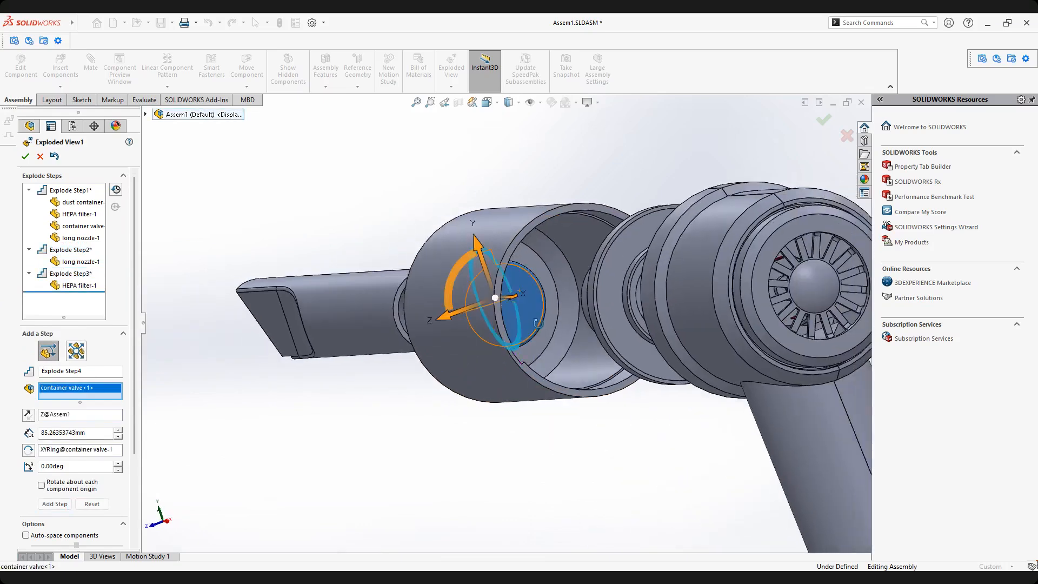
middle_click_drag(537, 323, 544, 435)
scroll(562, 336, "up", 4)
left_click_drag(545, 311, 680, 323)
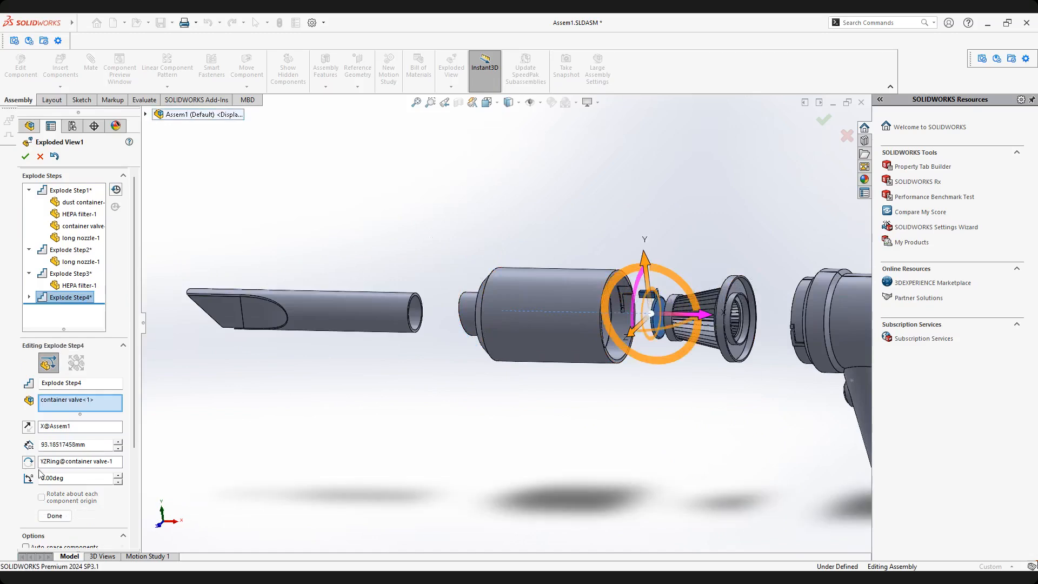
left_click(61, 518)
Edit the HEPA filter's explode step, increasing its X distance to about 101 mm to space it from the container valve.
scroll(605, 333, "up", 3)
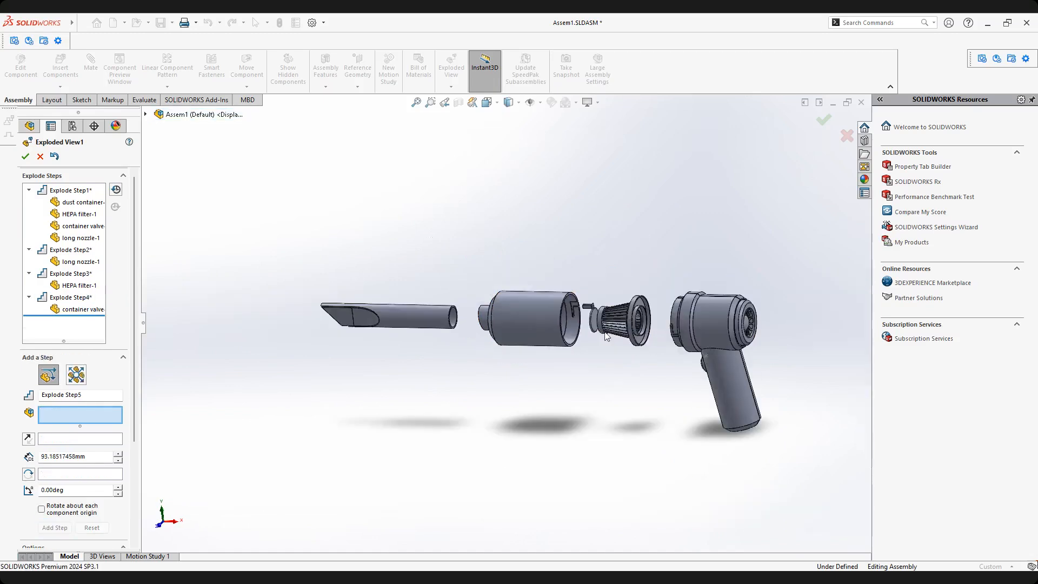
scroll(627, 313, "down", 5)
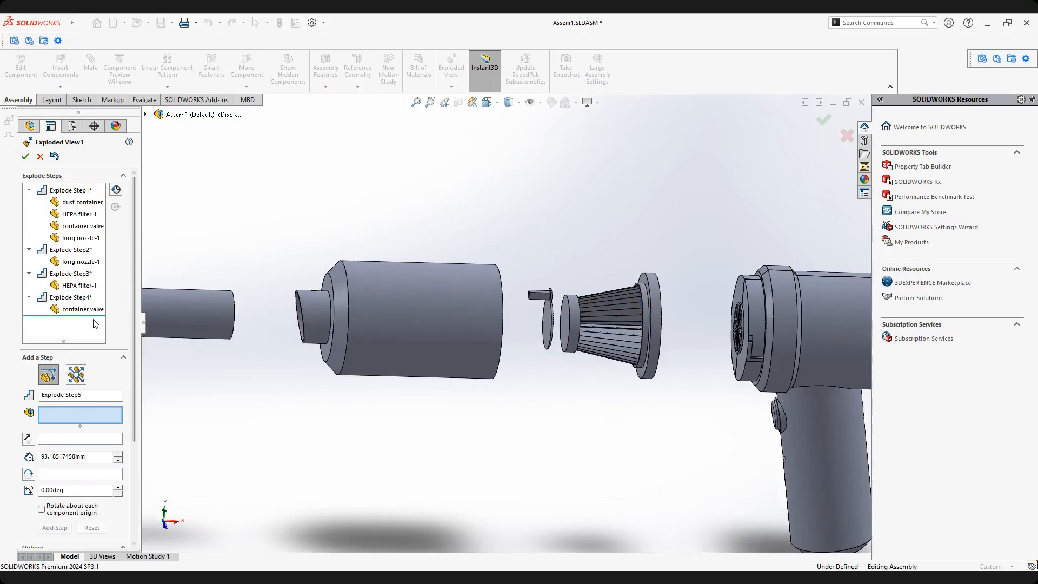
left_click(67, 273)
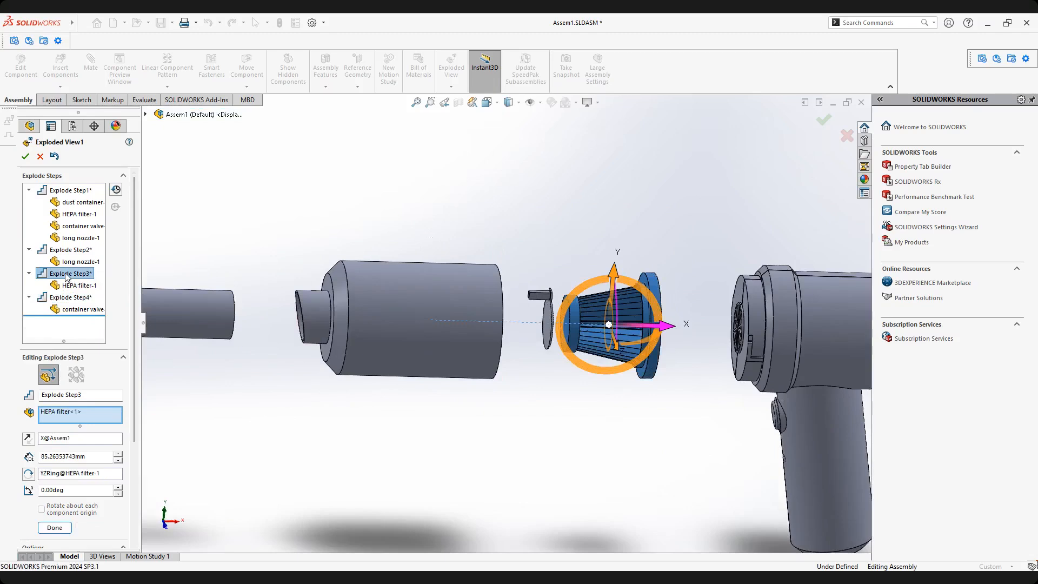
left_click_drag(667, 338, 700, 338)
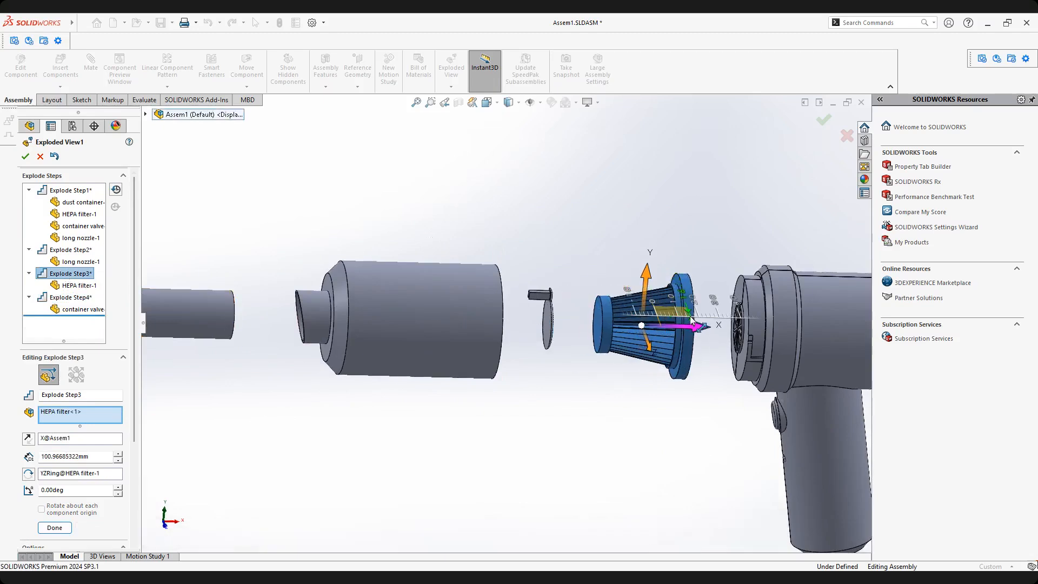
left_click(54, 527)
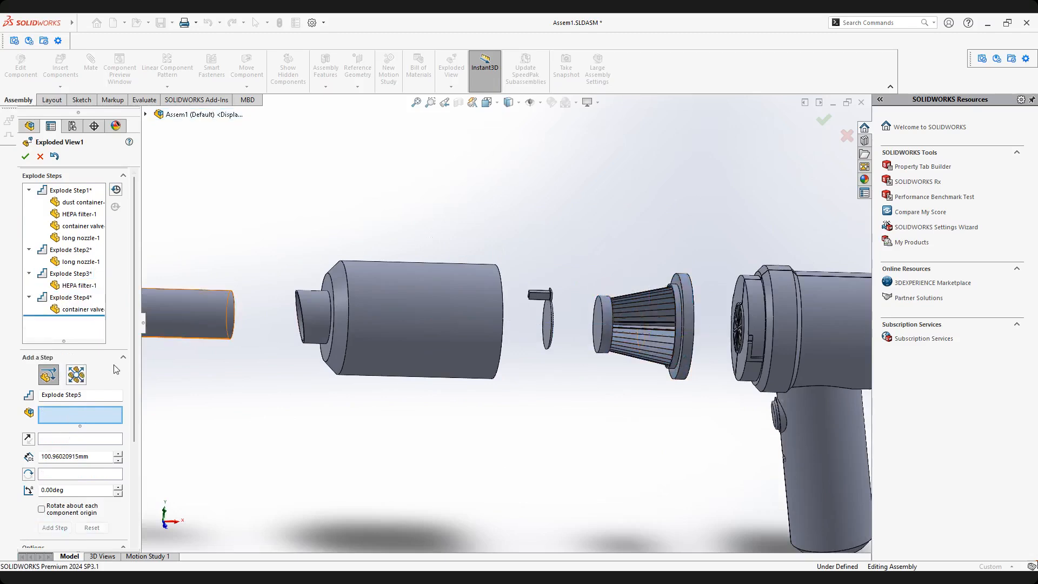
scroll(595, 411, "up", 4)
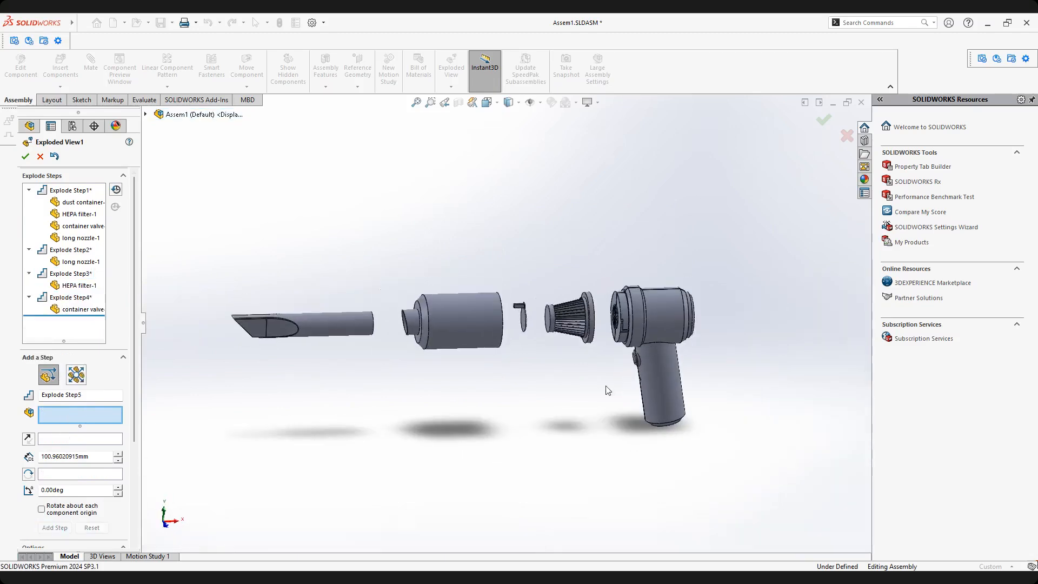
scroll(572, 328, "down", 3)
scroll(540, 328, "up", 4)
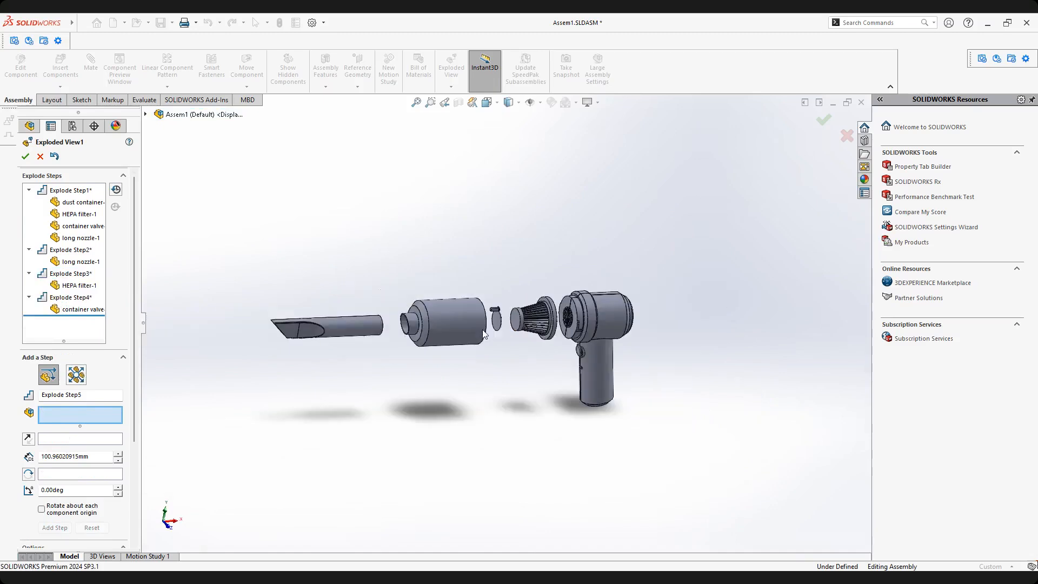
Examine the spacing between the exploded long nozzle, dust container, container valve, HEPA filter and casing from several angles.
scroll(508, 326, "down", 5)
scroll(508, 327, "up", 3)
scroll(424, 327, "down", 4)
scroll(452, 299, "up", 1)
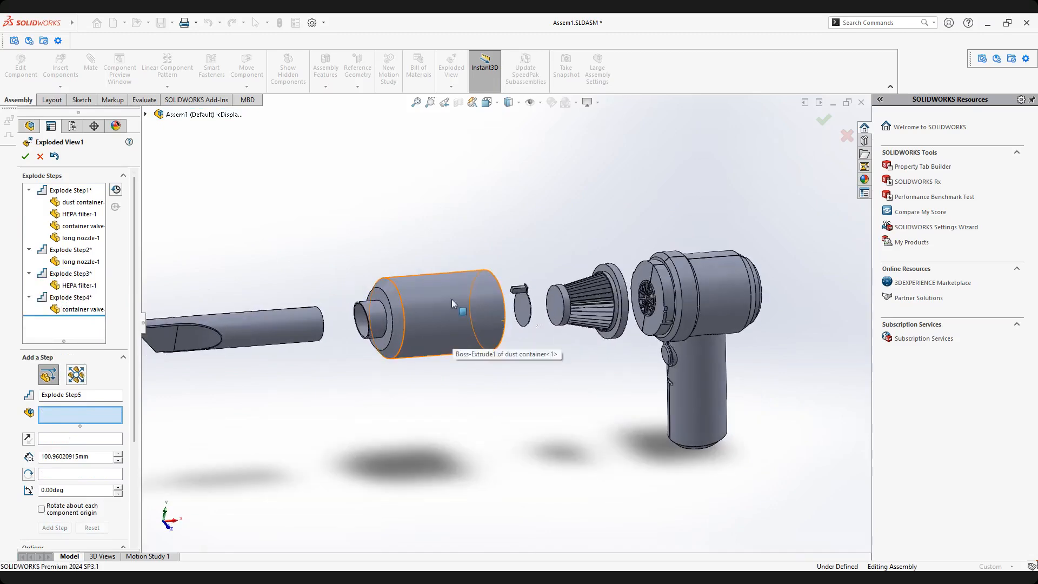
scroll(450, 315, "up", 4)
scroll(451, 315, "down", 3)
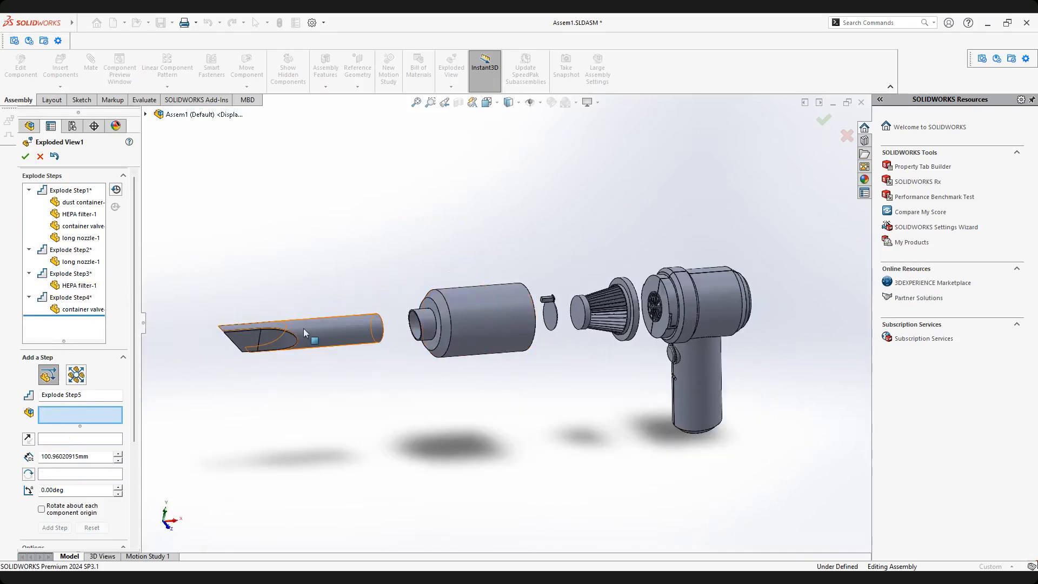
scroll(556, 296, "down", 5)
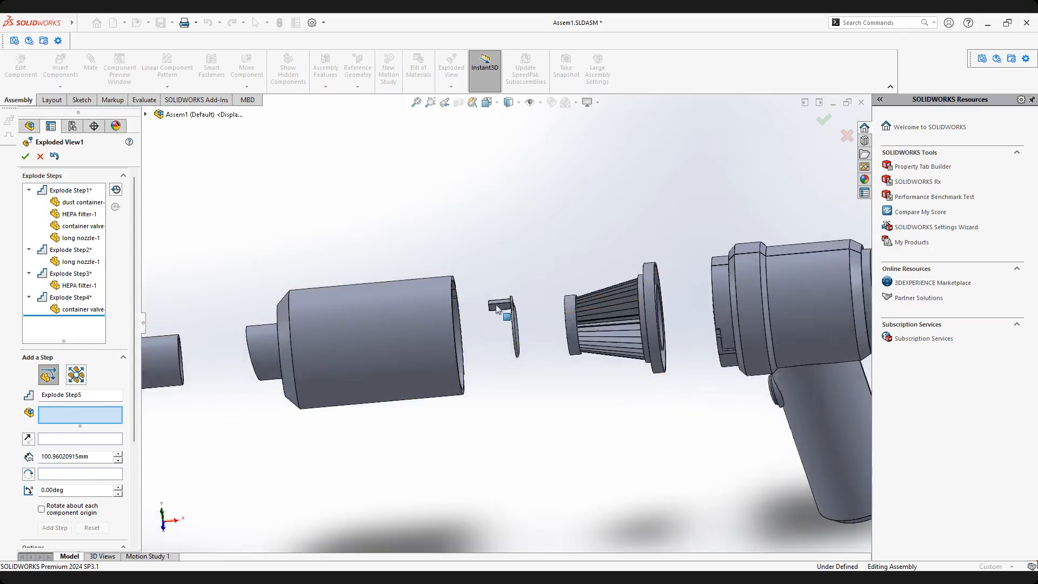
scroll(510, 319, "up", 5)
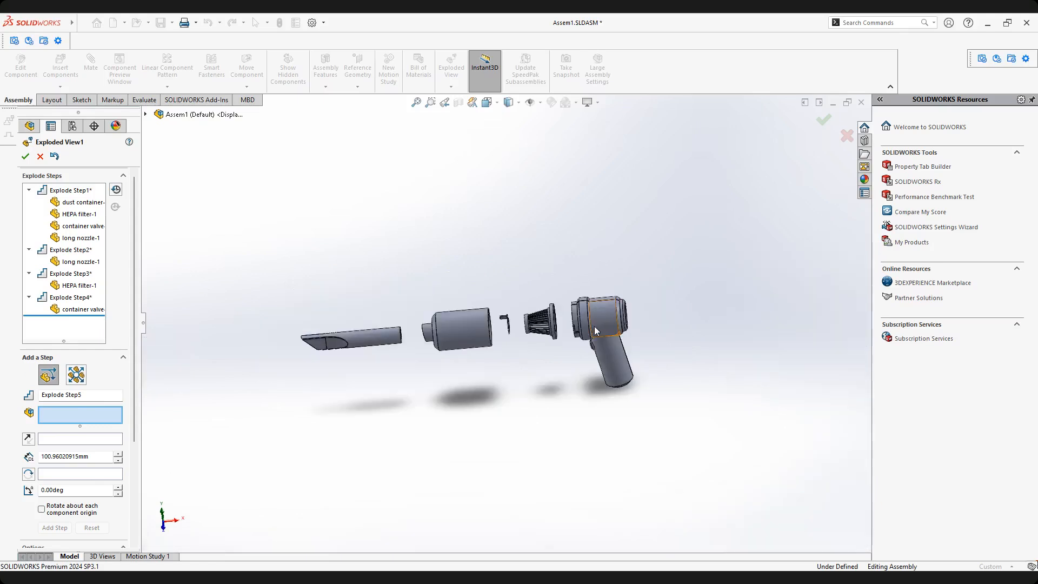
scroll(605, 349, "down", 4)
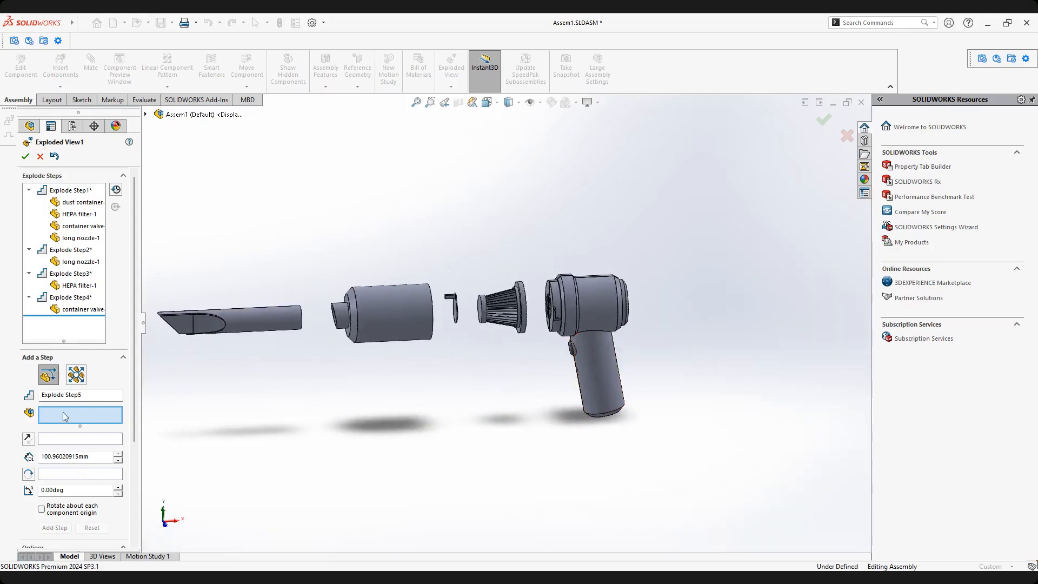
middle_click_drag(559, 317, 480, 364)
scroll(486, 359, "up", 1)
scroll(472, 372, "down", 3)
scroll(474, 348, "up", 3)
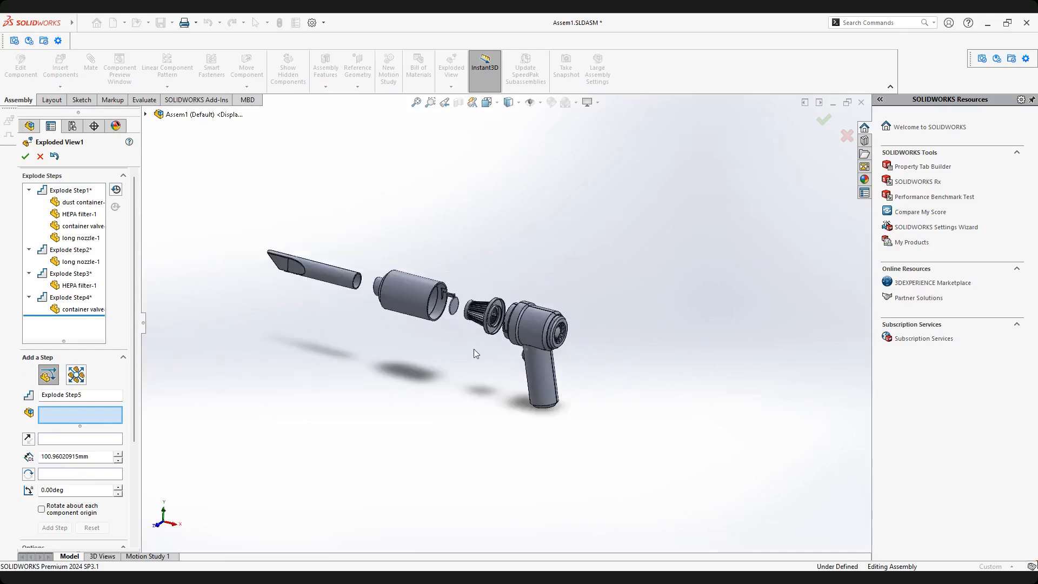
scroll(474, 348, "down", 2)
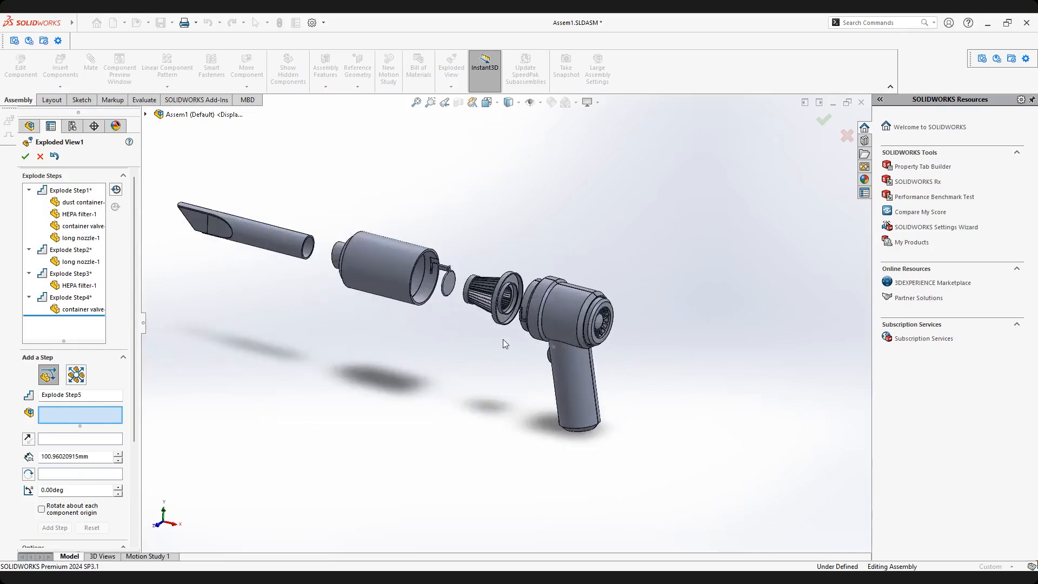
scroll(480, 354, "up", 3)
scroll(443, 314, "down", 2)
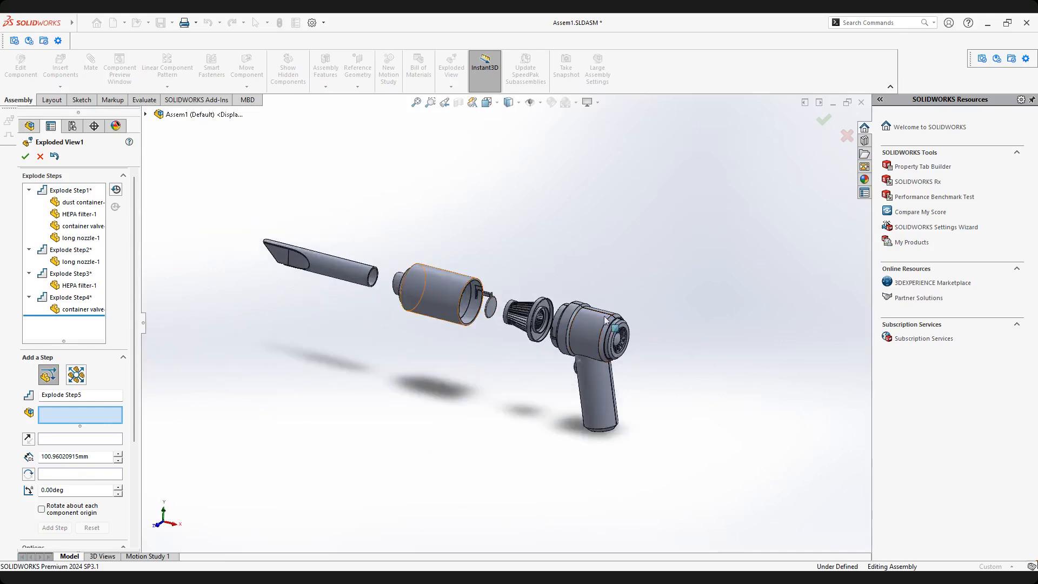
scroll(579, 319, "down", 2)
scroll(408, 330, "up", 2)
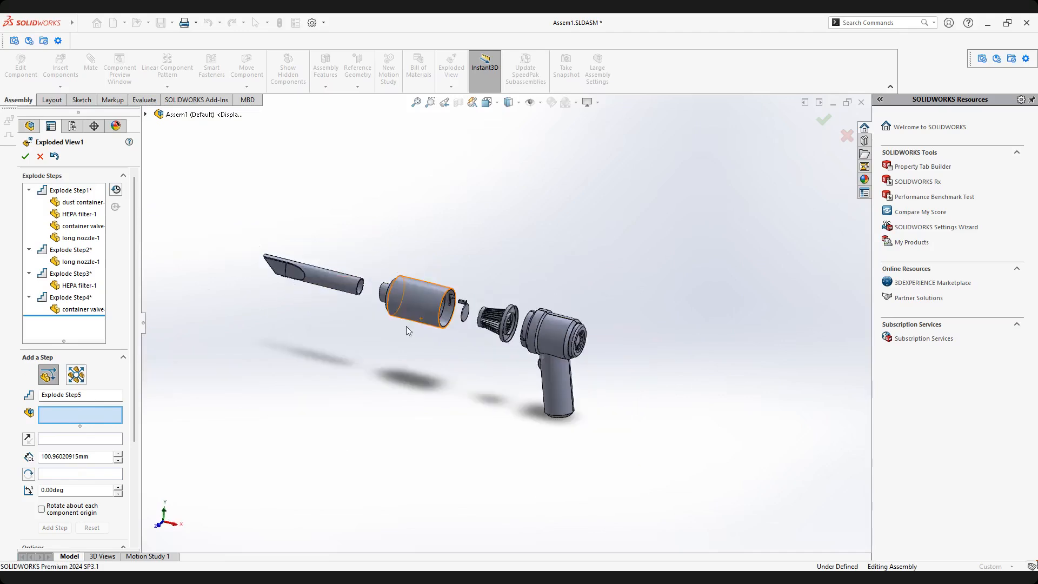
scroll(481, 357, "down", 3)
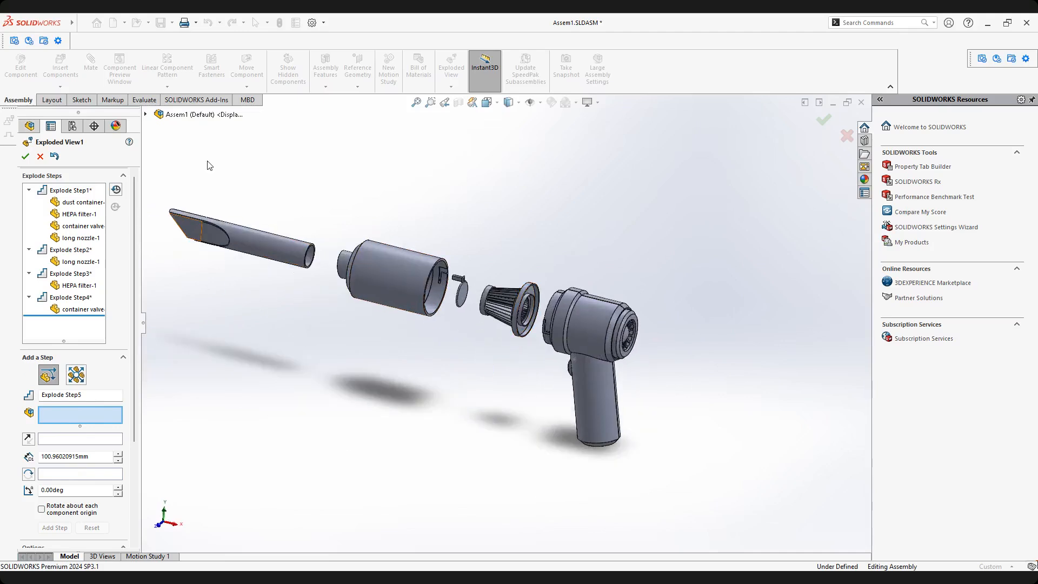
scroll(422, 338, "up", 2)
scroll(439, 323, "down", 2)
Inspect the front casing, handle and rear cap up close to see which casing parts remain assembled.
middle_click_drag(439, 323, 439, 302)
scroll(439, 308, "up", 1)
mouse_move(540, 346)
middle_mouse_down()
mouse_move(524, 352)
mouse_move(538, 340)
mouse_move(520, 328)
mouse_move(540, 327)
middle_mouse_up()
scroll(531, 352, "down", 2)
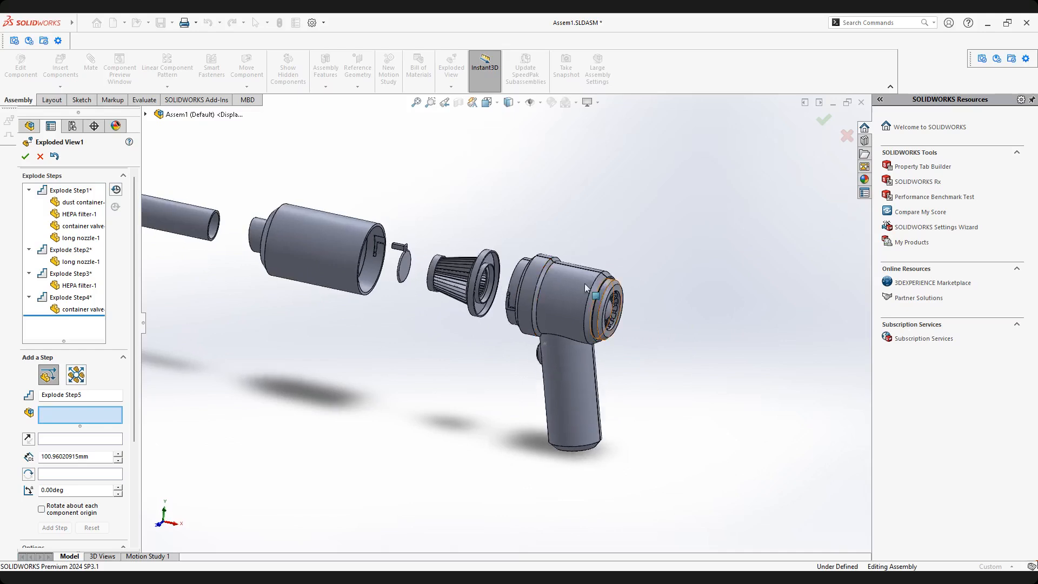
scroll(537, 336, "down", 3)
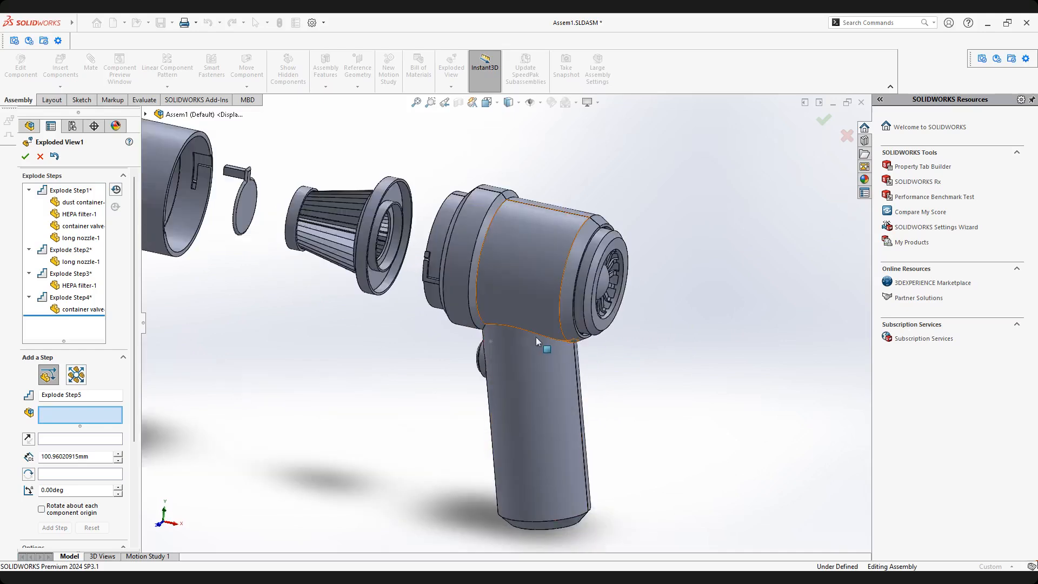
scroll(509, 309, "up", 1)
scroll(519, 312, "down", 1)
scroll(541, 306, "up", 5)
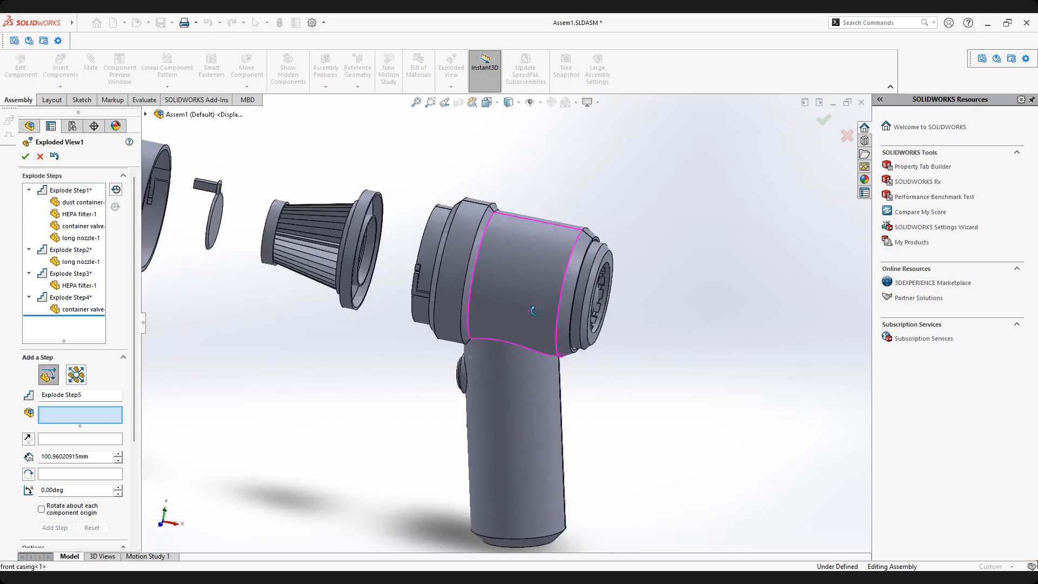
middle_click_drag(527, 307, 412, 319)
scroll(412, 320, "down", 4)
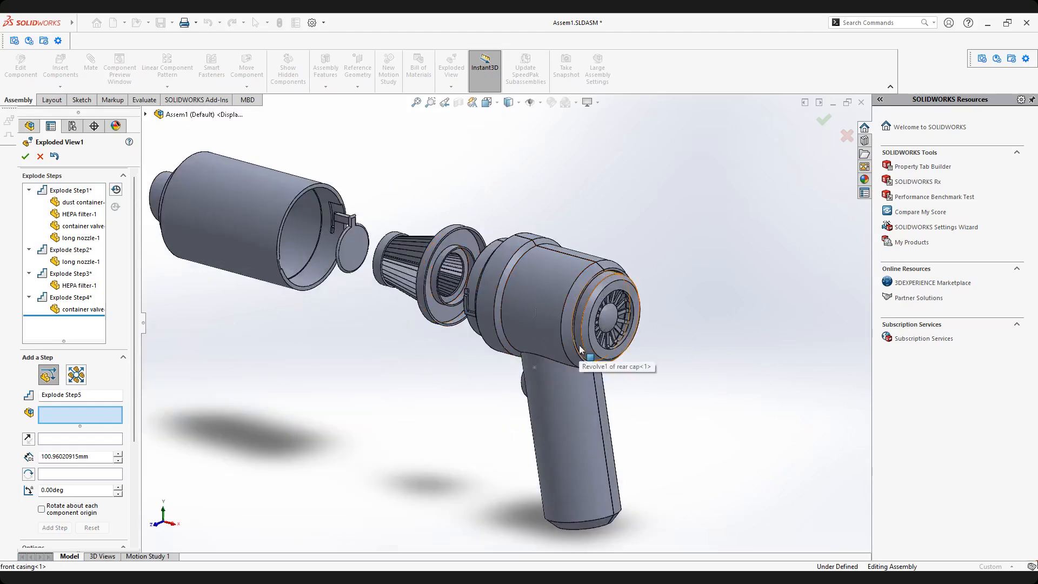
scroll(579, 345, "up", 4)
Explode the five rear casing screws together about 80.5 mm along Z, outward from the rear casing.
middle_click_drag(574, 354, 312, 345)
scroll(311, 344, "down", 5)
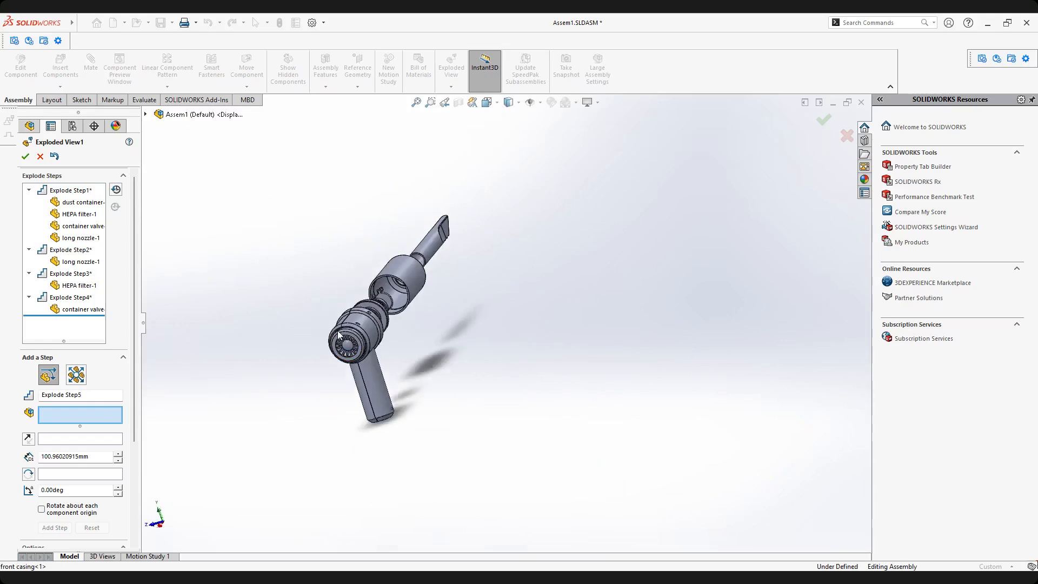
scroll(436, 318, "down", 2)
middle_click_drag(622, 297, 553, 258)
scroll(527, 285, "down", 3)
scroll(554, 257, "down", 3)
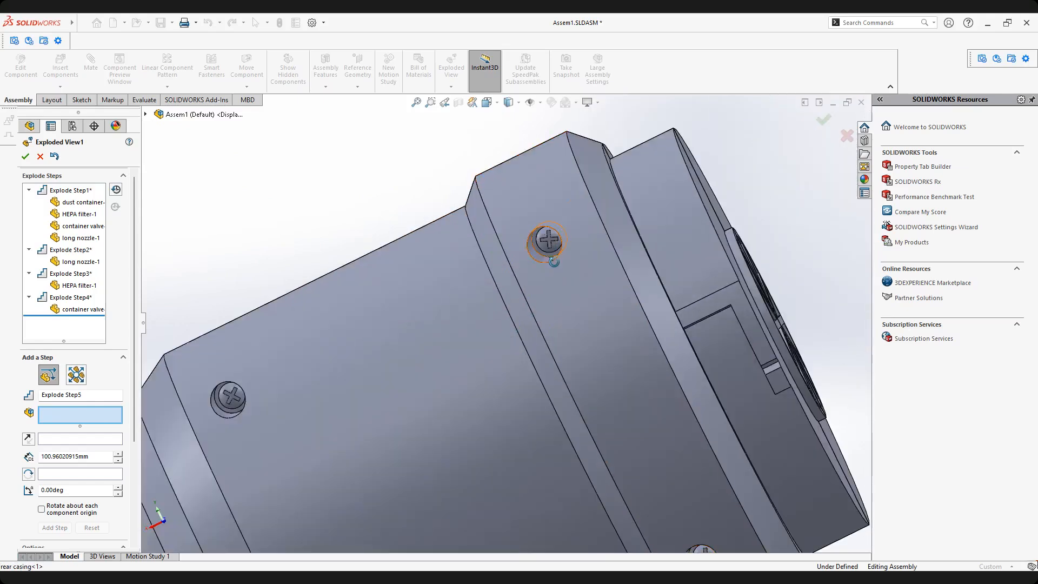
left_click(527, 260)
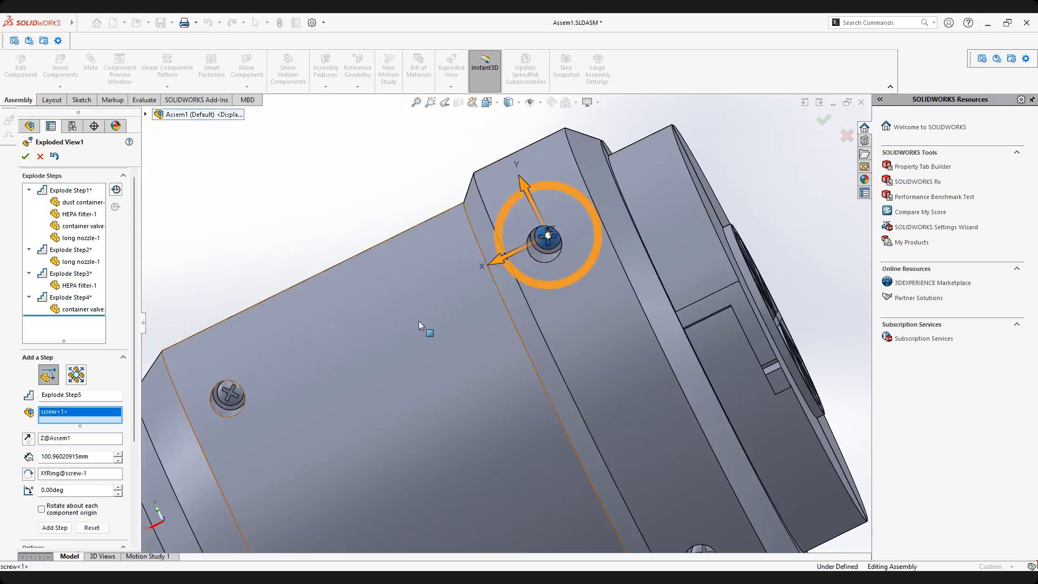
left_click(233, 403)
scroll(550, 416, "up", 5)
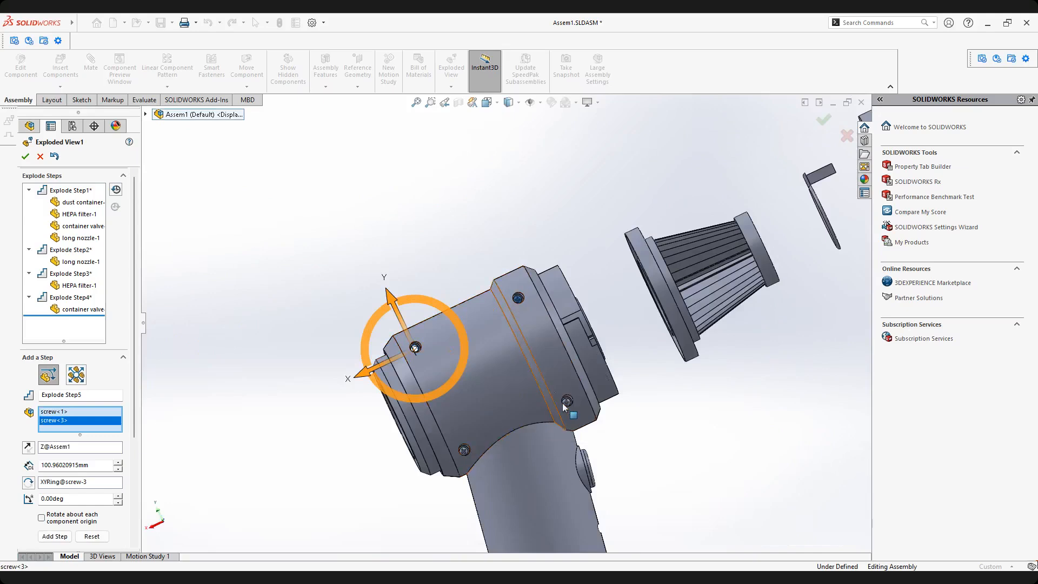
scroll(584, 360, "down", 5)
left_click(586, 362)
scroll(397, 410, "up", 5)
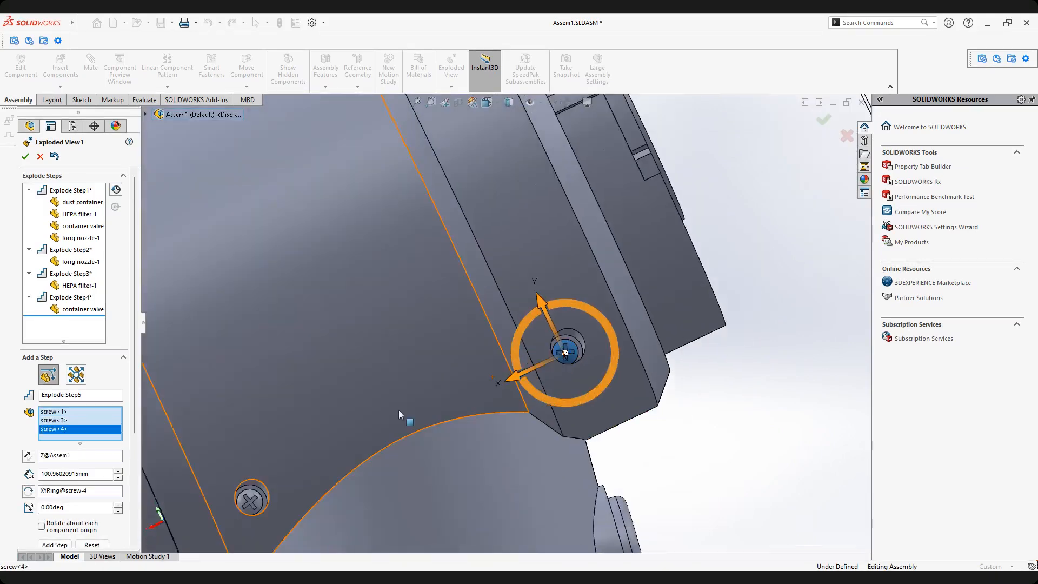
scroll(479, 346, "down", 4)
left_click(442, 350)
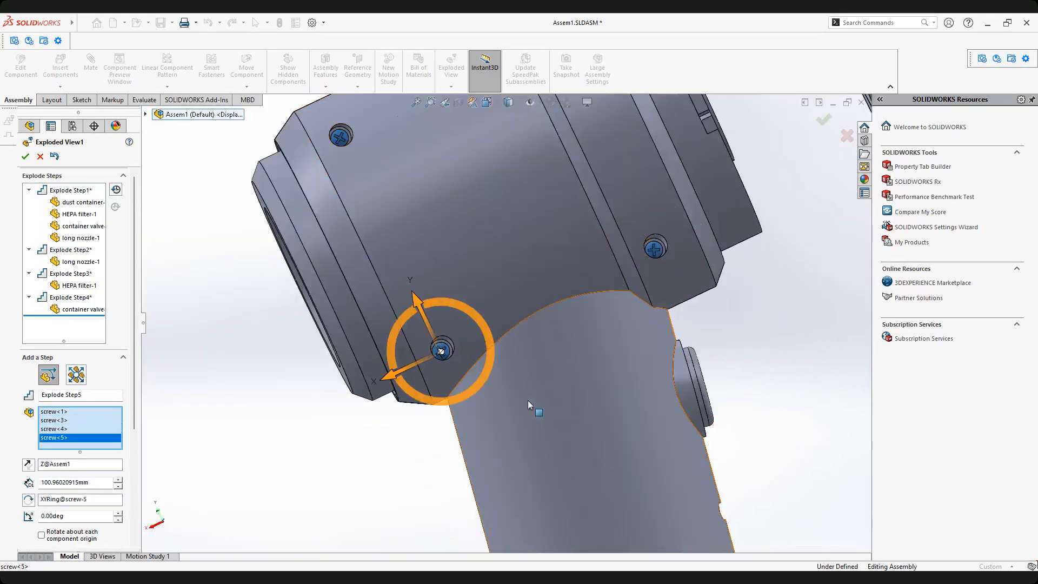
scroll(528, 399, "up", 5)
scroll(530, 396, "down", 5)
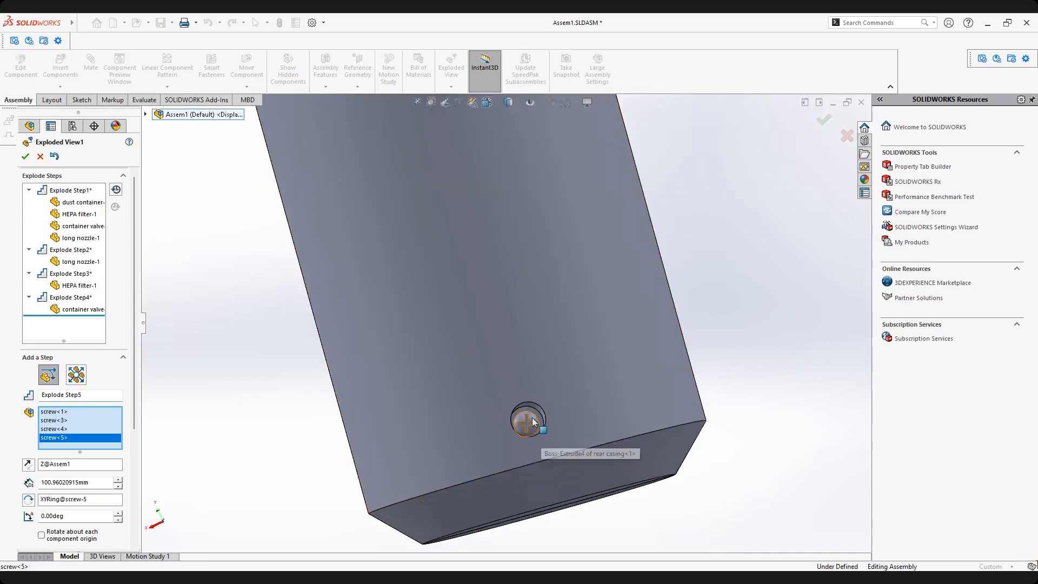
left_click(527, 422)
scroll(520, 360, "up", 5)
middle_click_drag(525, 307, 627, 337)
left_click_drag(503, 327, 558, 338)
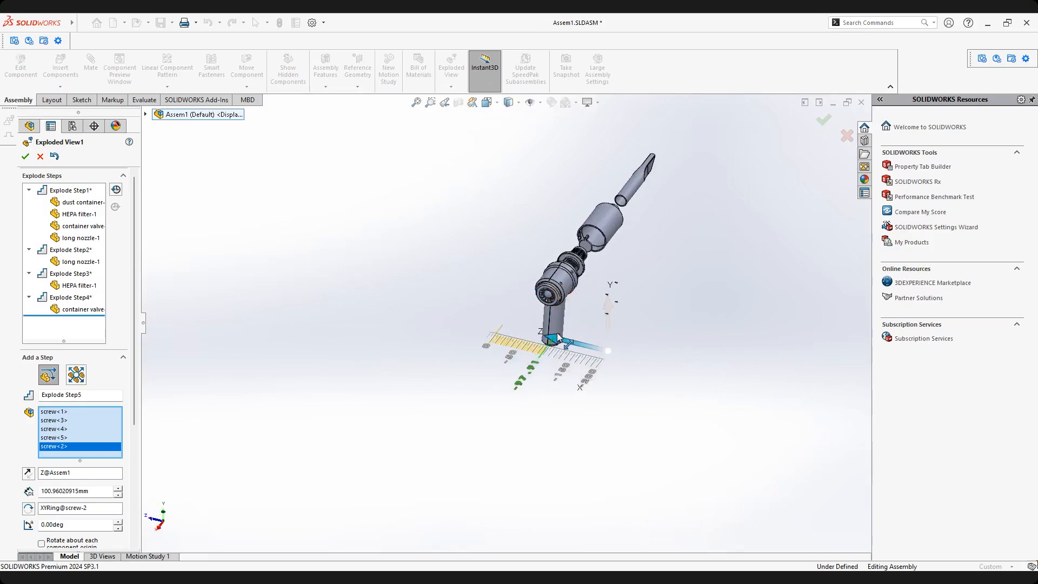
left_click_drag(550, 334, 540, 331)
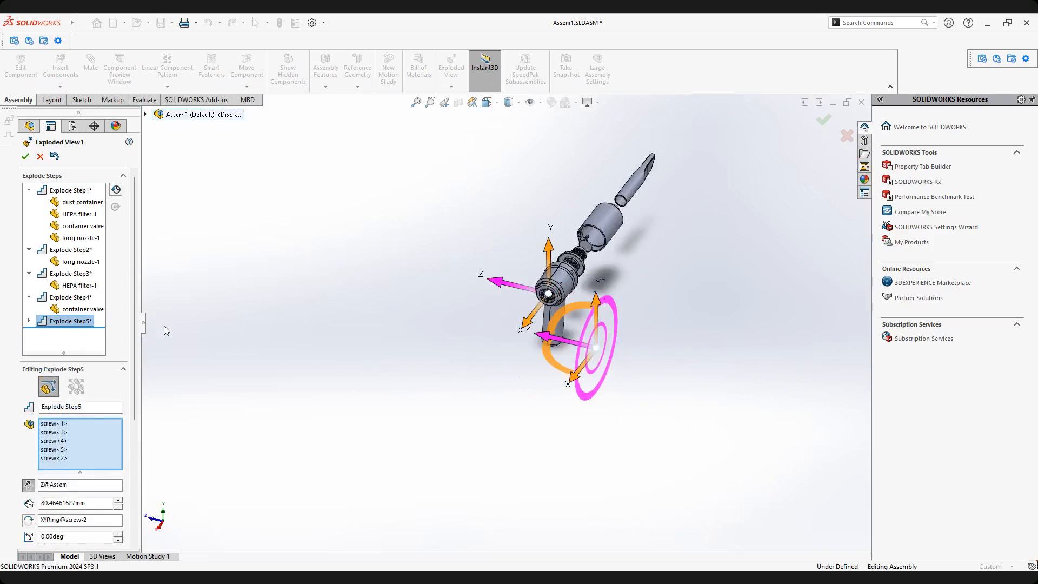
scroll(135, 313, "down", 5)
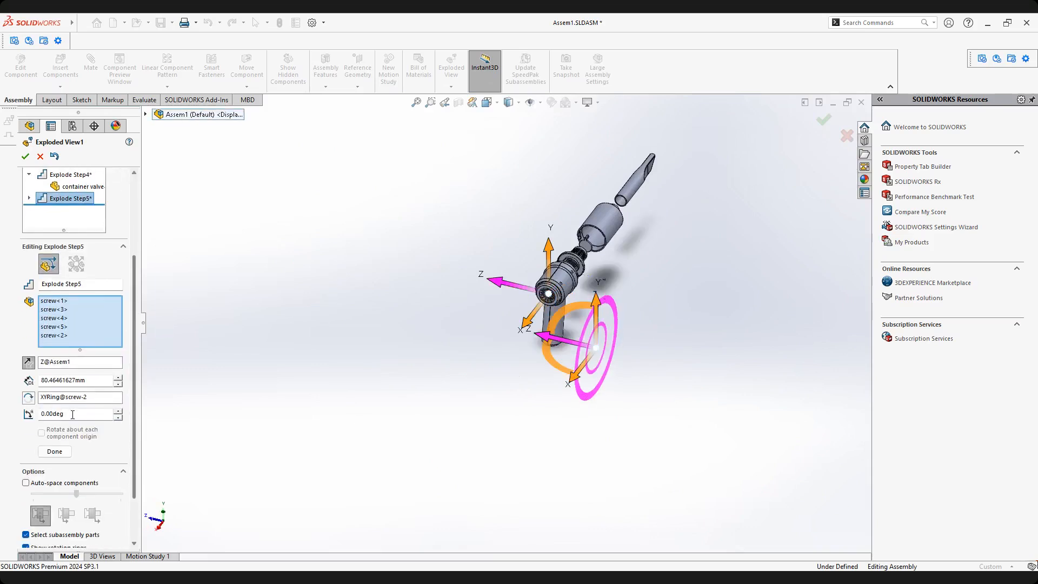
left_click(54, 450)
Explode the front casing about 135.4 mm along Z, away from the rear casing and motor.
middle_click_drag(478, 331, 568, 419)
scroll(536, 336, "down", 3)
scroll(556, 359, "down", 1)
middle_click_drag(619, 339, 640, 288)
scroll(650, 328, "down", 2)
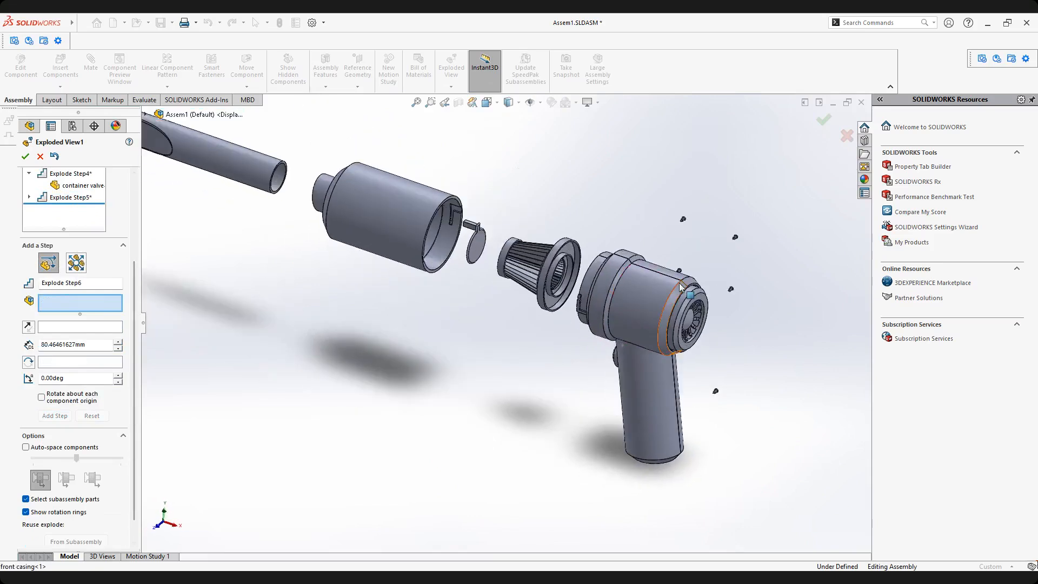
scroll(640, 289, "down", 3)
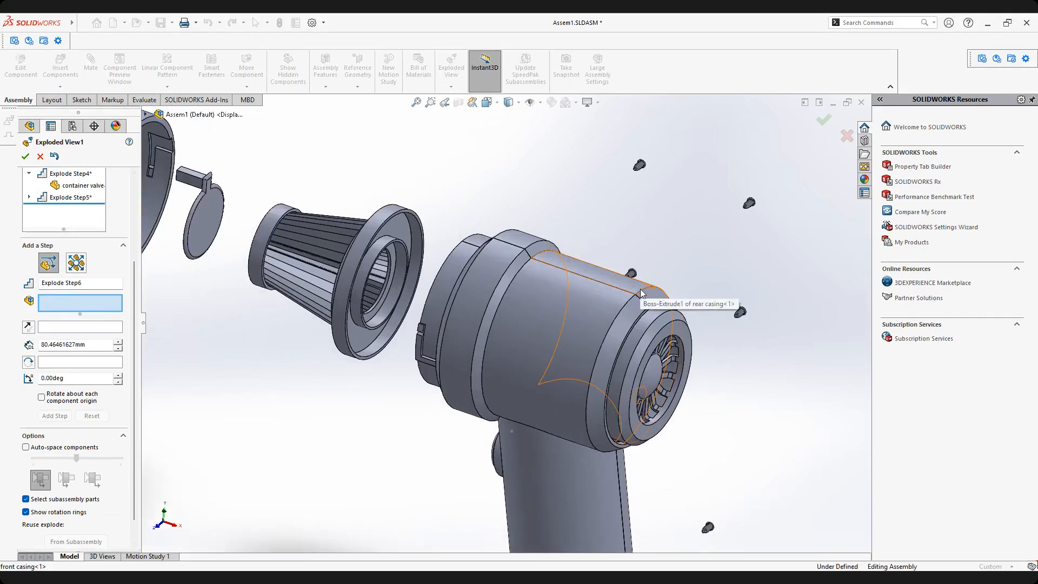
scroll(540, 388, "up", 4)
middle_click_drag(533, 389, 536, 390)
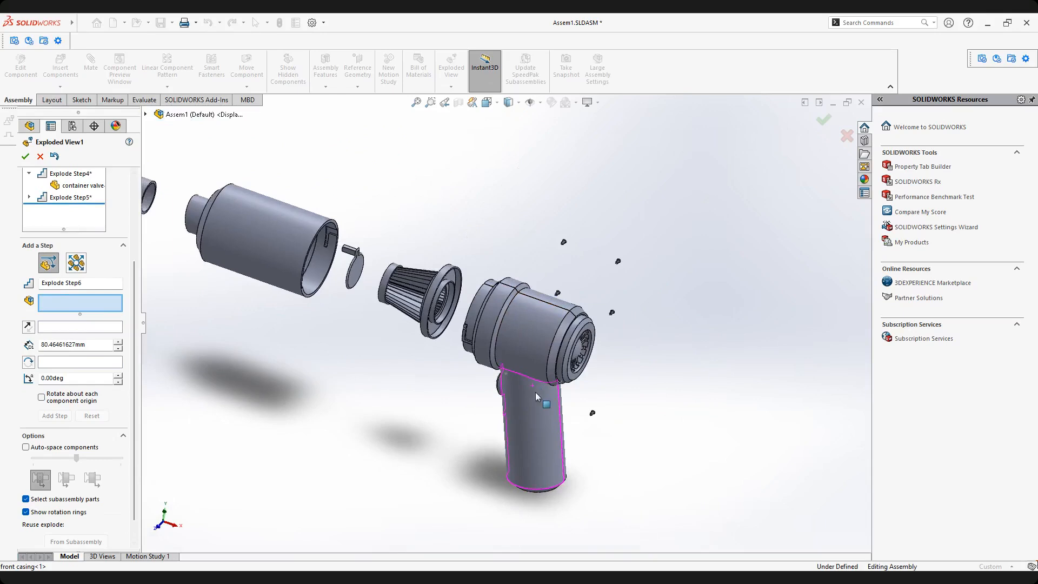
scroll(518, 395, "down", 3)
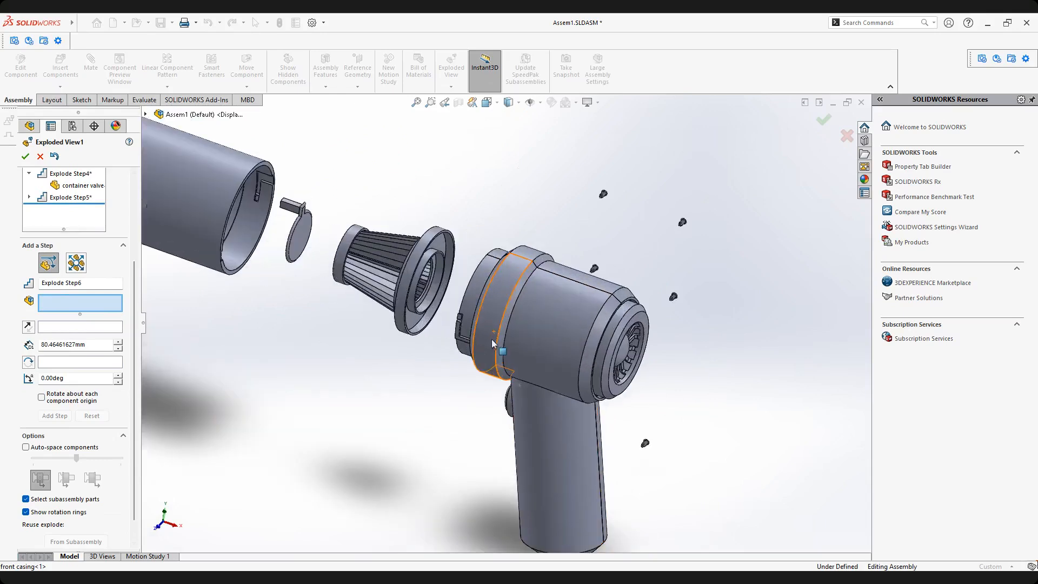
scroll(521, 328, "down", 2)
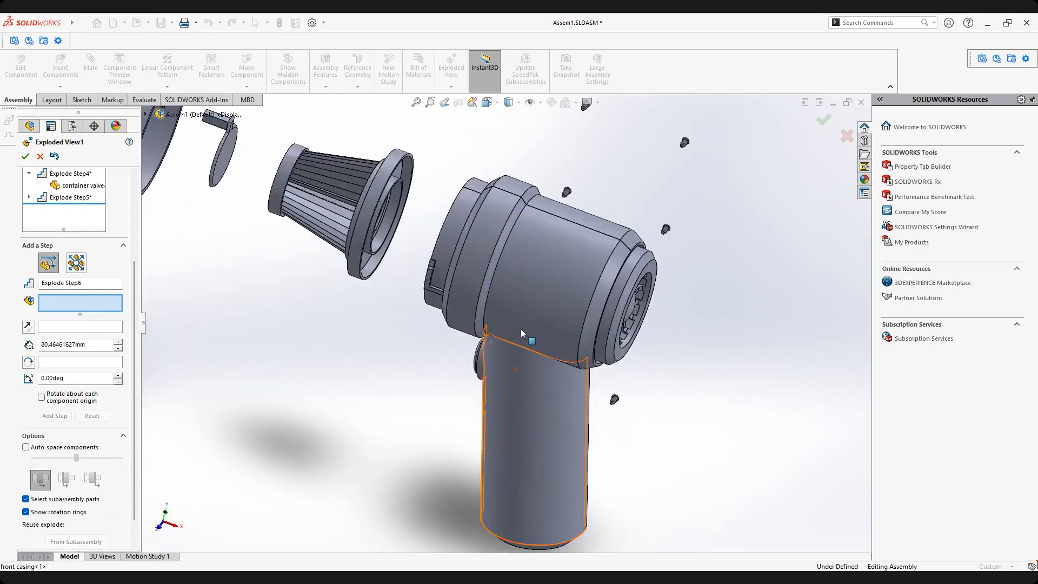
left_click(523, 323)
scroll(487, 333, "up", 3)
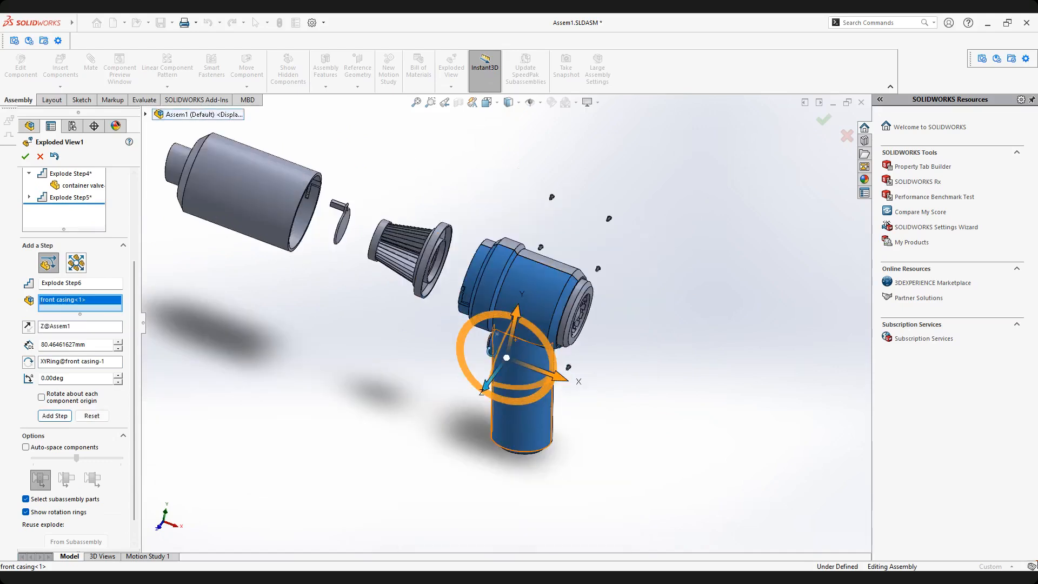
left_click_drag(481, 381, 362, 459)
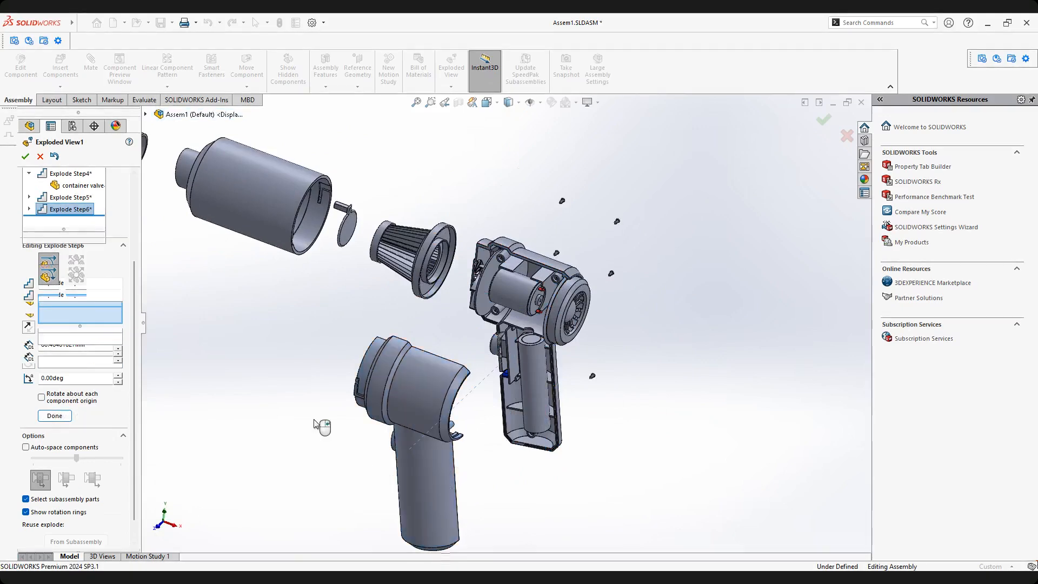
left_click(55, 427)
Edit the front casing's explode step, increasing its Z distance to about 235.8 mm.
scroll(497, 372, "up", 2)
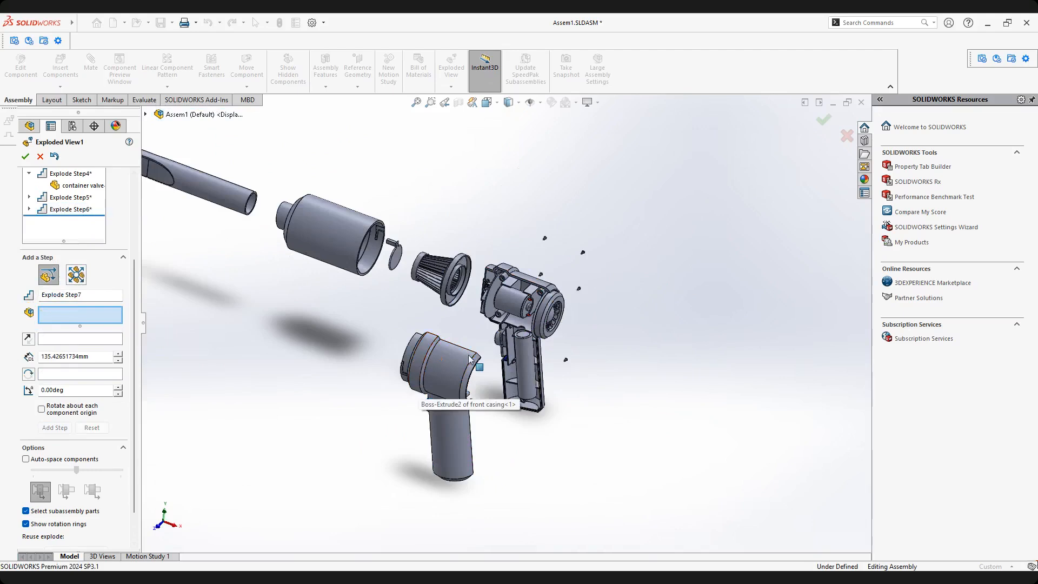
scroll(485, 342, "up", 2)
mouse_move(485, 342)
middle_mouse_down()
mouse_move(469, 348)
mouse_move(488, 350)
middle_mouse_up()
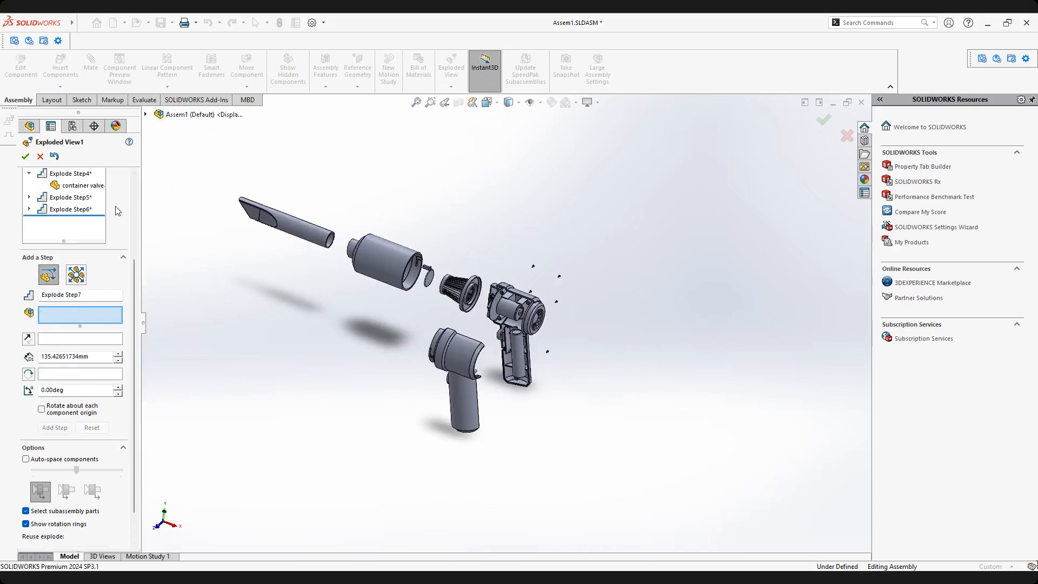
left_click(78, 209)
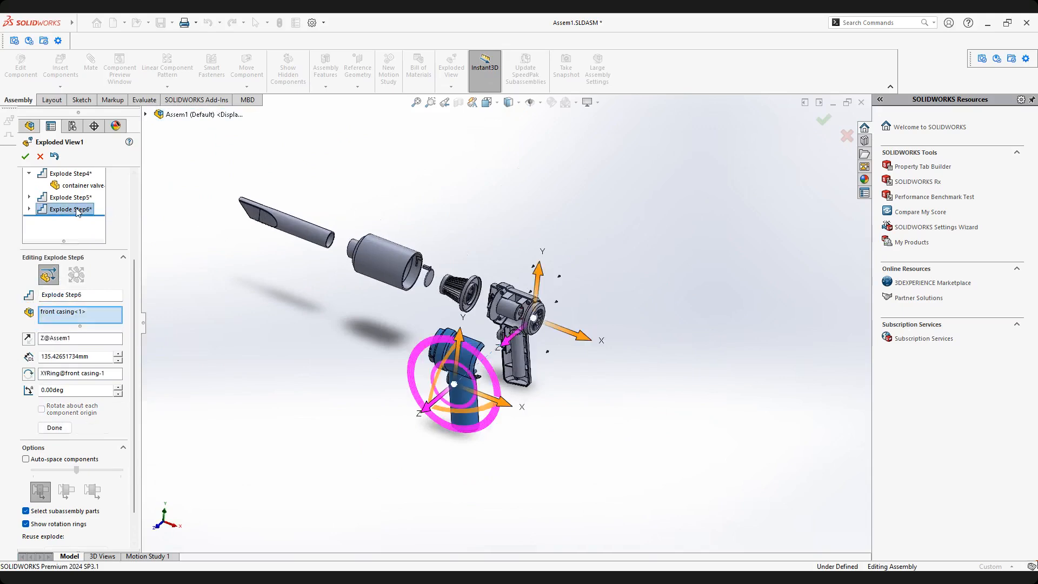
left_click_drag(414, 391, 385, 439)
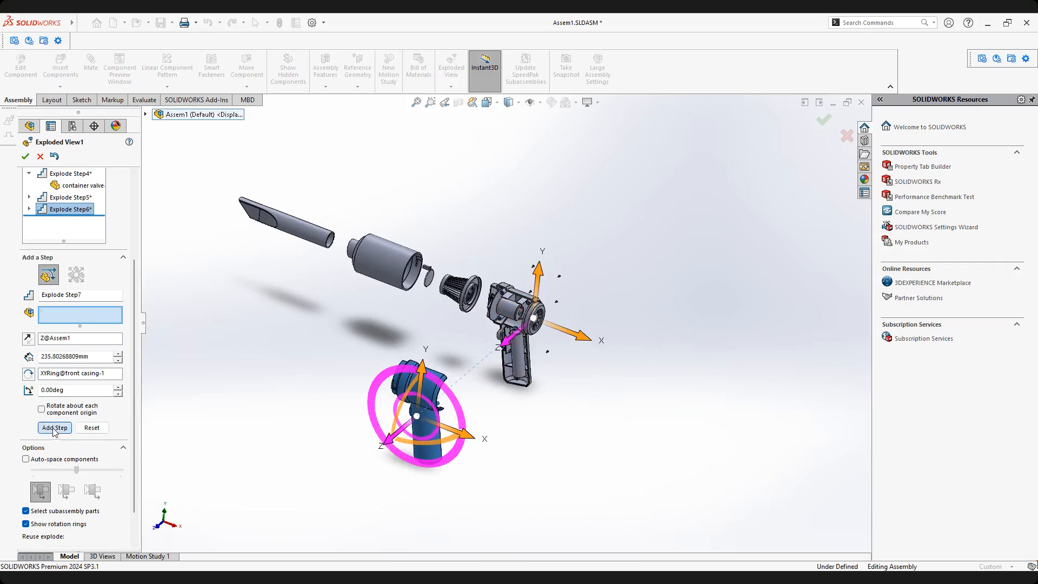
Finish the front casing's explode step and inspect the motor, circuit board, battery and rear cap inside the rear casing.
left_click(55, 427)
scroll(473, 364, "down", 2)
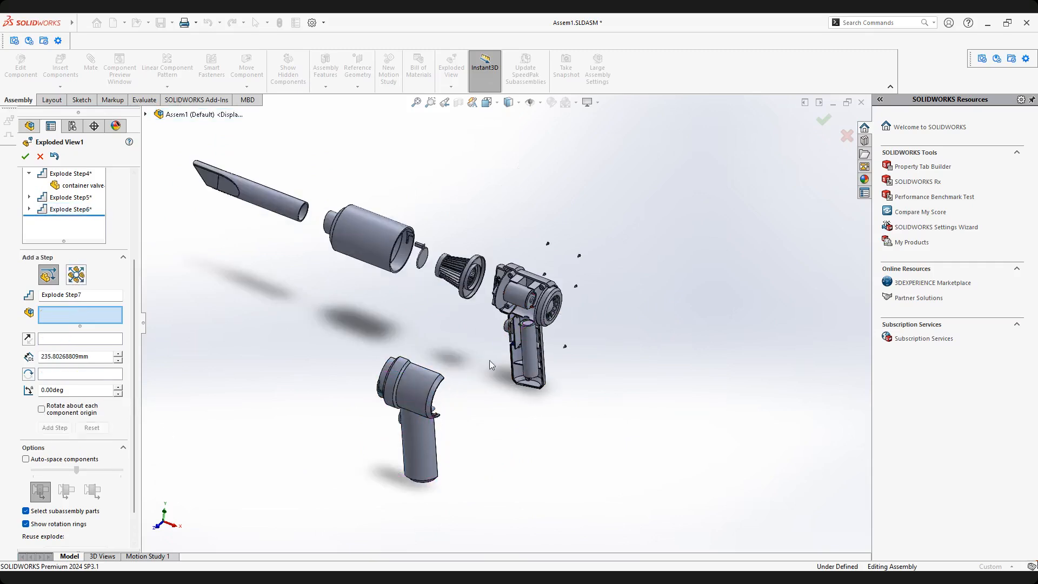
scroll(488, 360, "down", 2)
middle_click_drag(551, 322, 498, 320)
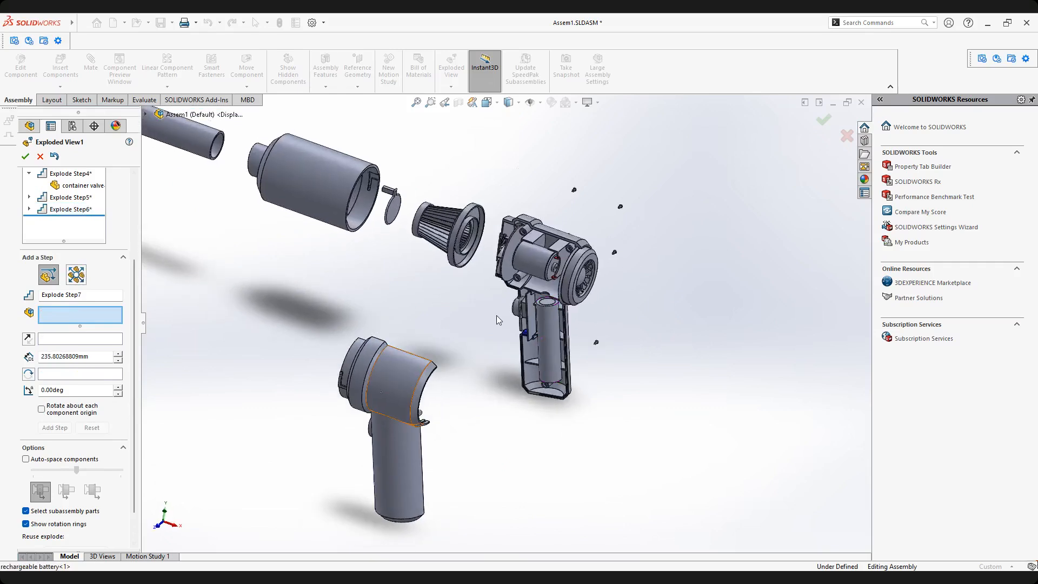
scroll(561, 292, "down", 3)
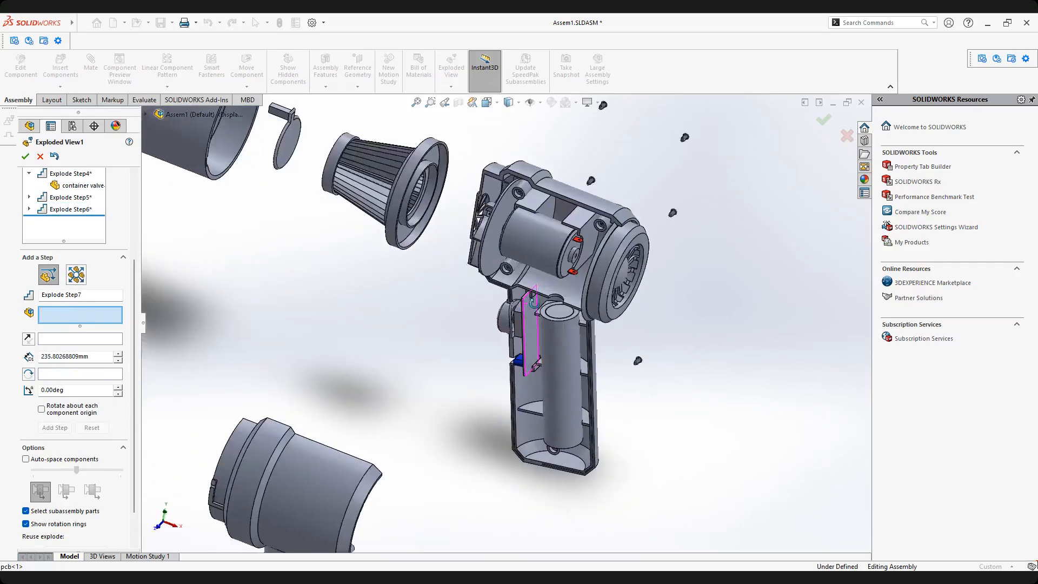
middle_click_drag(518, 344, 498, 336)
middle_click_drag(563, 288, 535, 267)
scroll(555, 267, "up", 3)
scroll(562, 290, "down", 3)
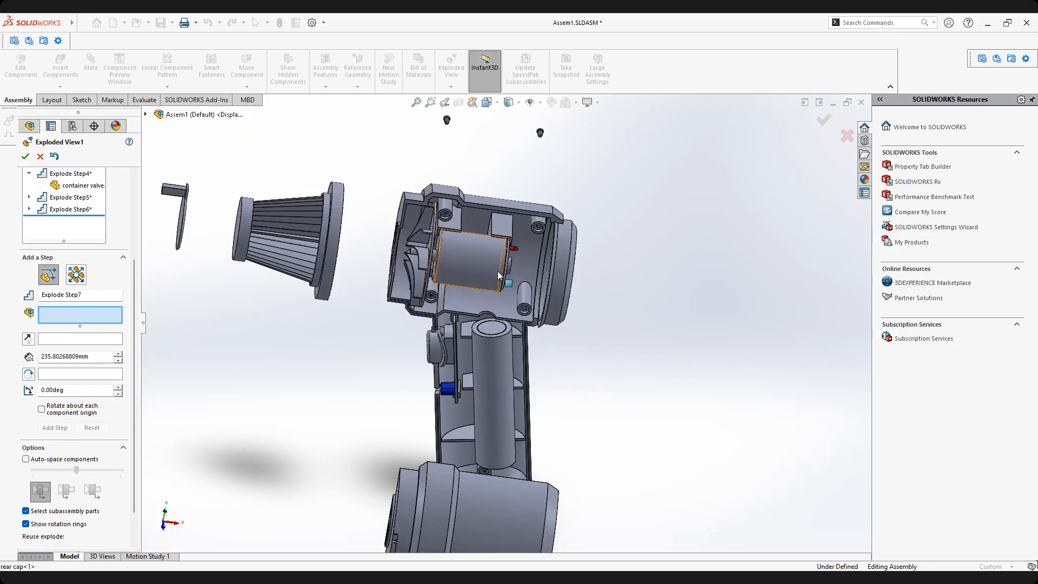
middle_click_drag(516, 283, 621, 277)
scroll(517, 264, "down", 3)
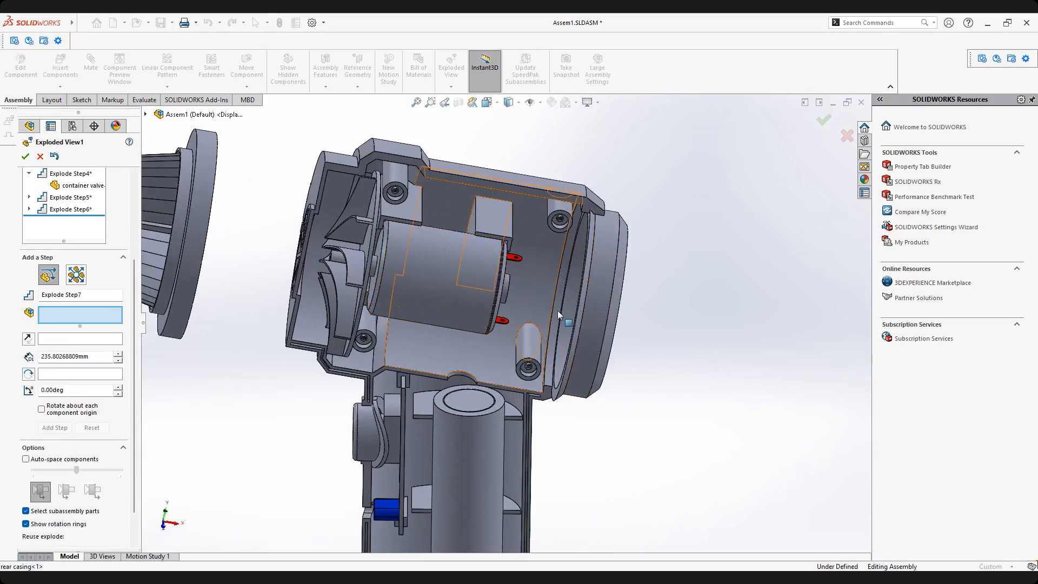
scroll(553, 310, "up", 5)
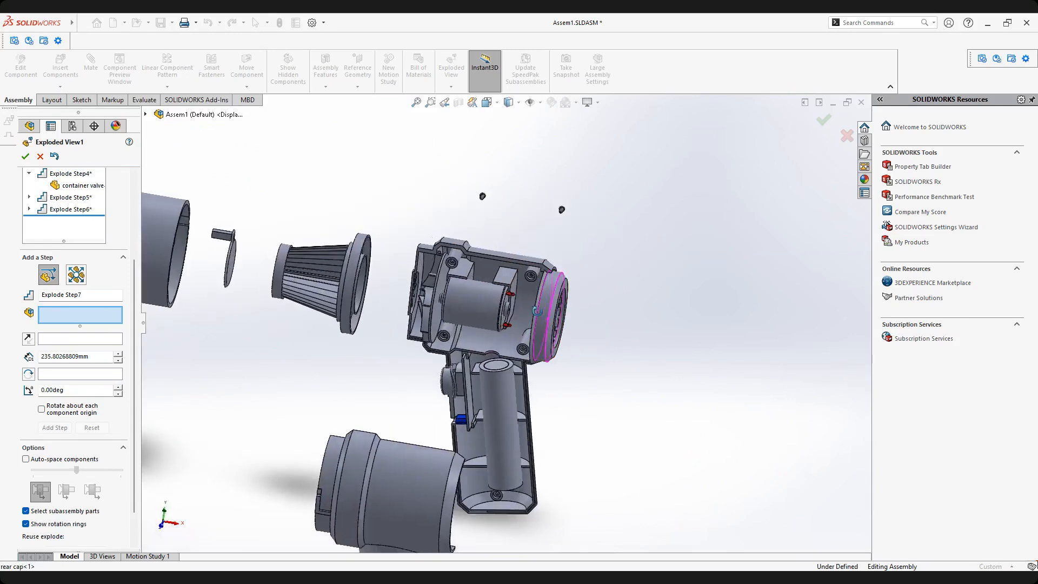
scroll(540, 319, "down", 3)
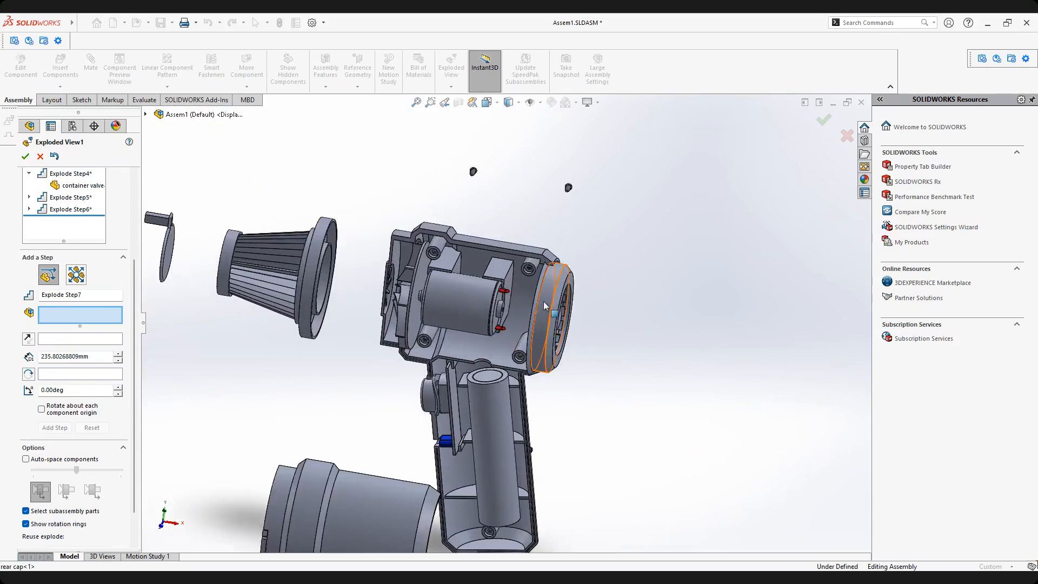
Explode the rear cap about 95.7 mm along Z, out of the rear casing.
left_click(543, 303)
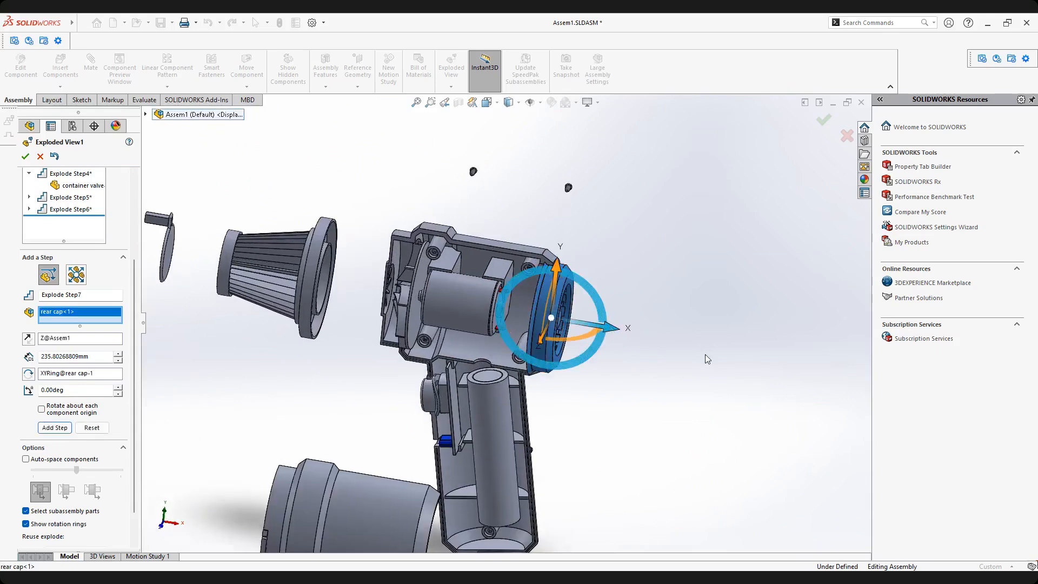
middle_click_drag(569, 319, 574, 374)
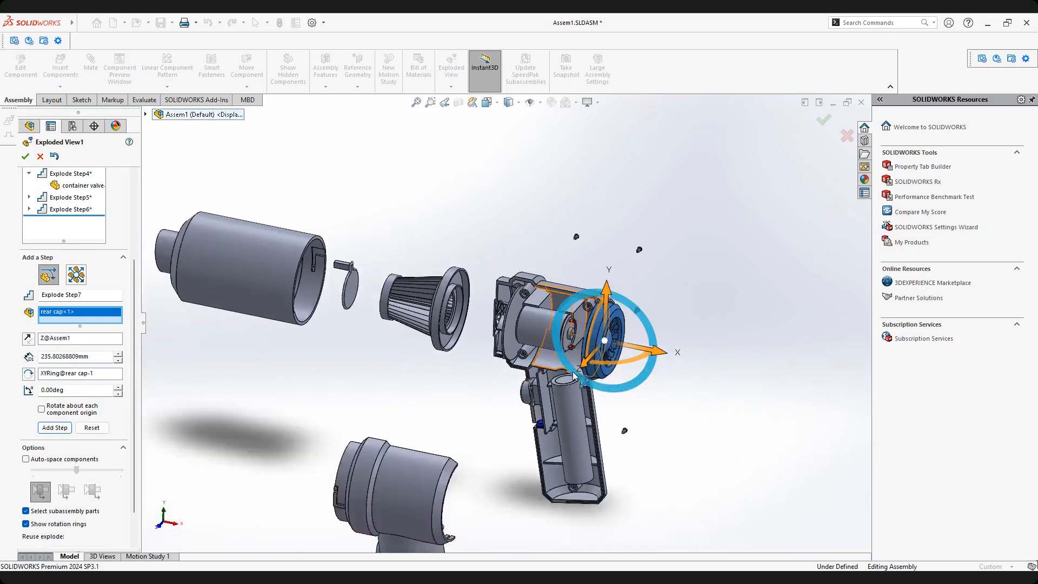
scroll(538, 396, "up", 2)
scroll(538, 400, "down", 3)
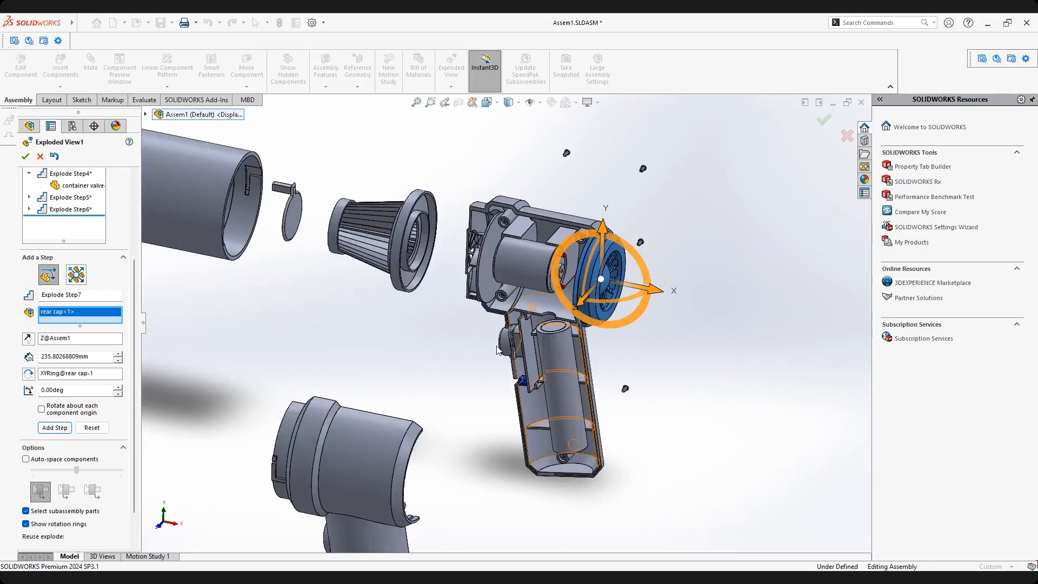
scroll(497, 349, "down", 2)
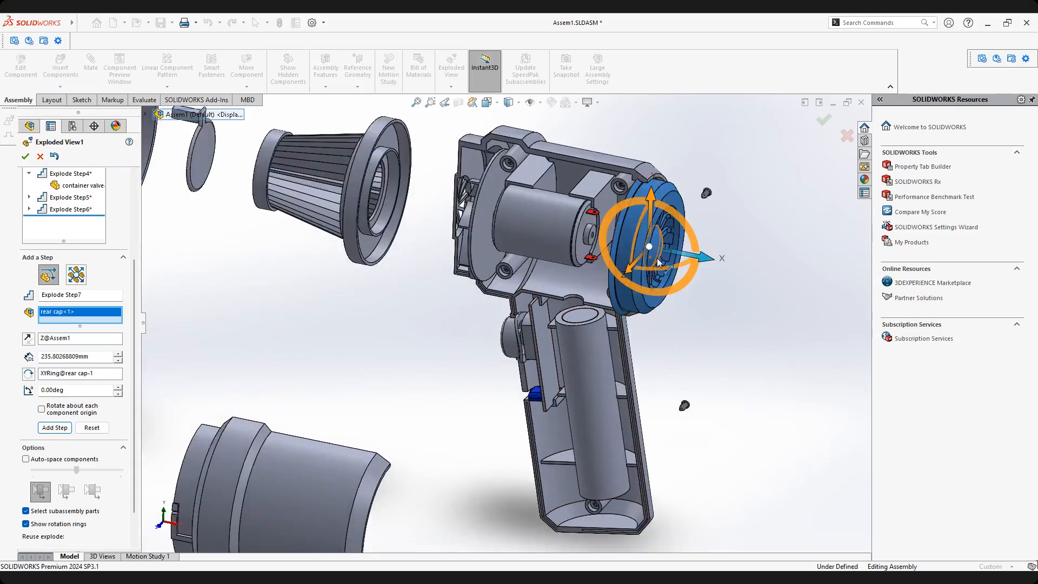
scroll(646, 266, "down", 2)
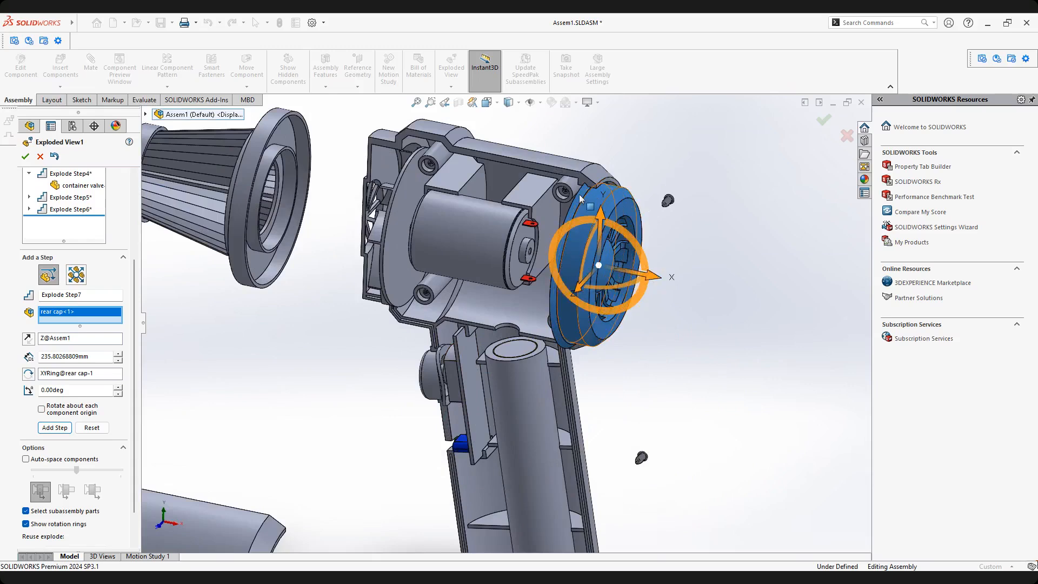
scroll(578, 193, "down", 3)
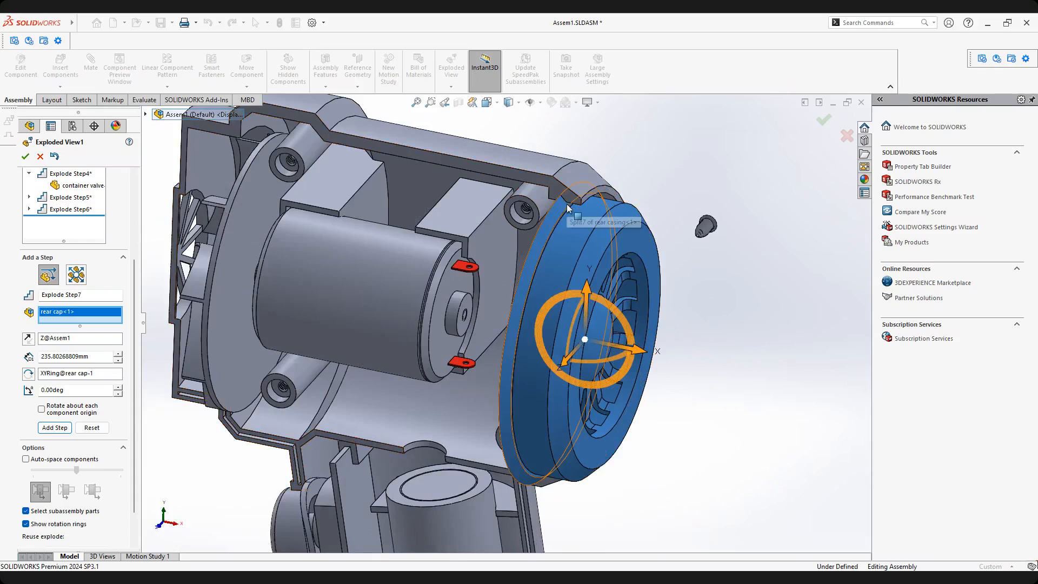
scroll(567, 208, "down", 4)
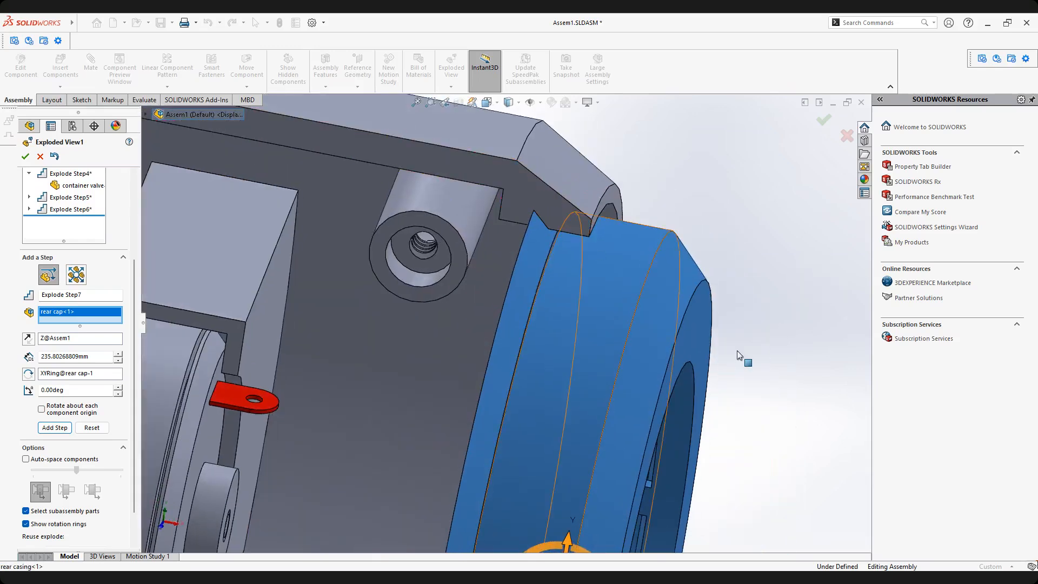
scroll(737, 350, "up", 10)
middle_click_drag(570, 363, 573, 325)
scroll(574, 336, "up", 4)
scroll(506, 332, "down", 2)
scroll(686, 308, "down", 2)
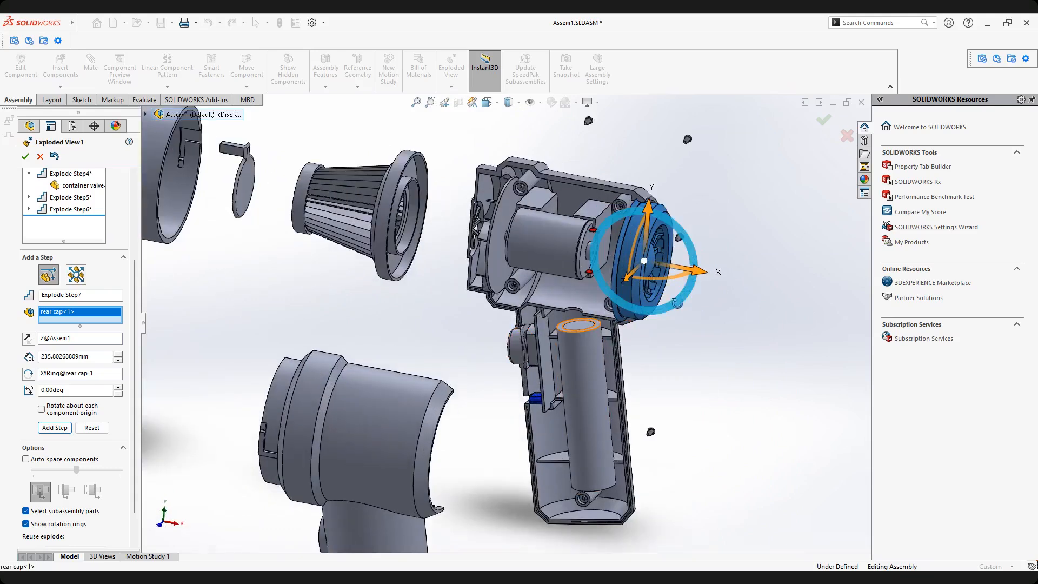
left_click_drag(584, 303, 582, 274)
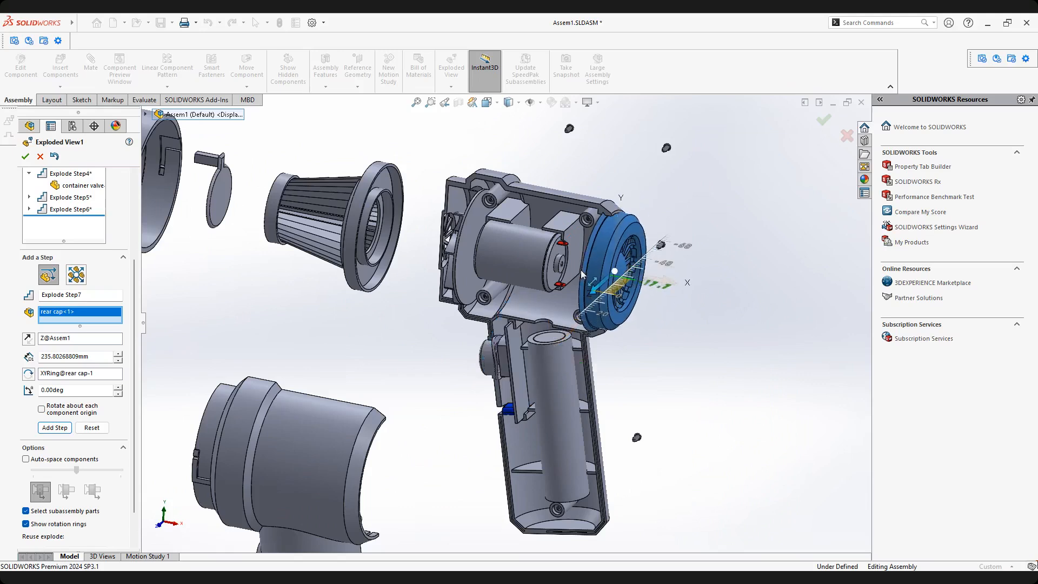
left_click_drag(527, 318, 498, 373)
scroll(653, 319, "down", 2)
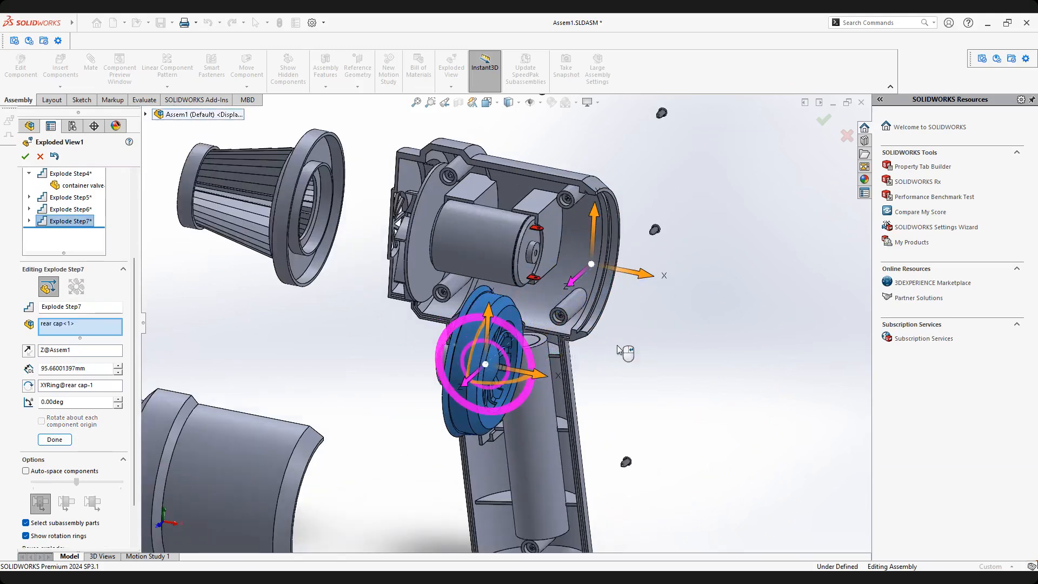
left_click(54, 439)
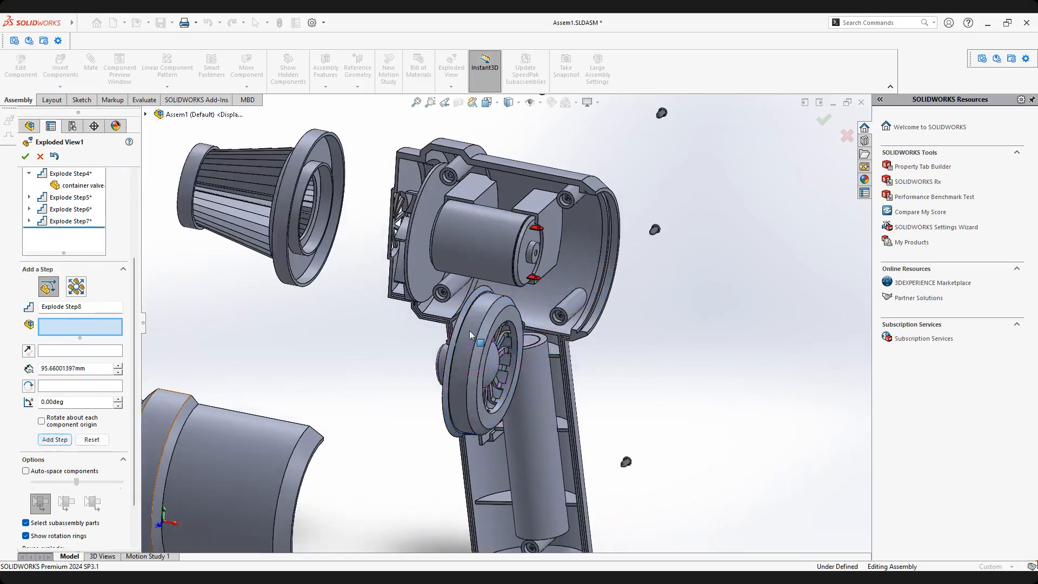
Edit the rear cap's explode step, reducing its Z distance to about 68.3 mm.
scroll(486, 349, "up", 3)
mouse_move(487, 349)
middle_mouse_down()
mouse_move(503, 332)
mouse_move(486, 339)
middle_mouse_up()
scroll(470, 356, "down", 3)
middle_click_drag(461, 375, 443, 373)
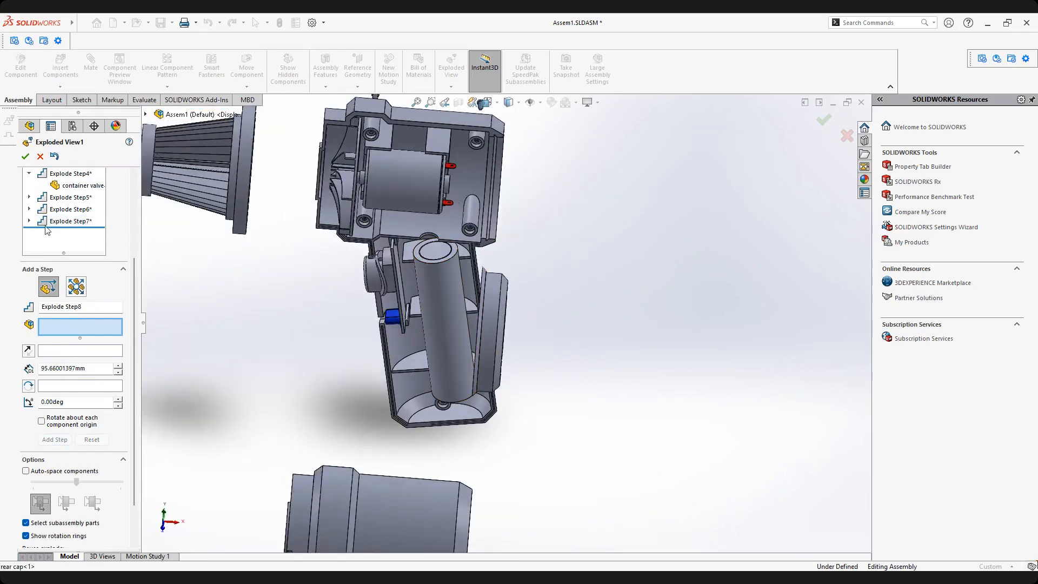
left_click(63, 221)
middle_click_drag(397, 308, 319, 357)
left_click_drag(321, 359, 349, 325)
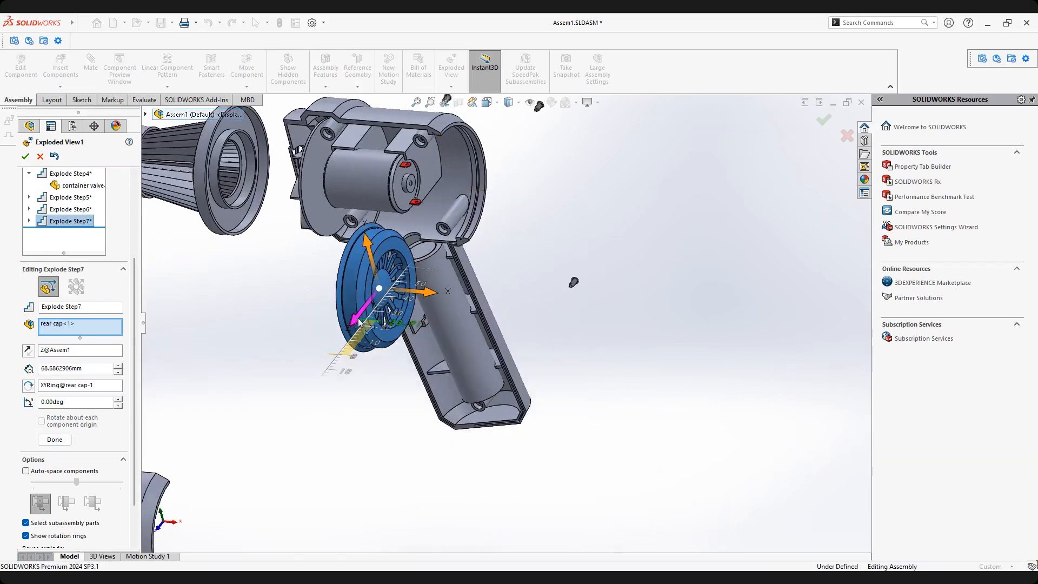
left_click(54, 440)
Inspect the DC motor, fan, on off button and battery area up close for the parts still inside the rear casing.
middle_click_drag(304, 295, 503, 299)
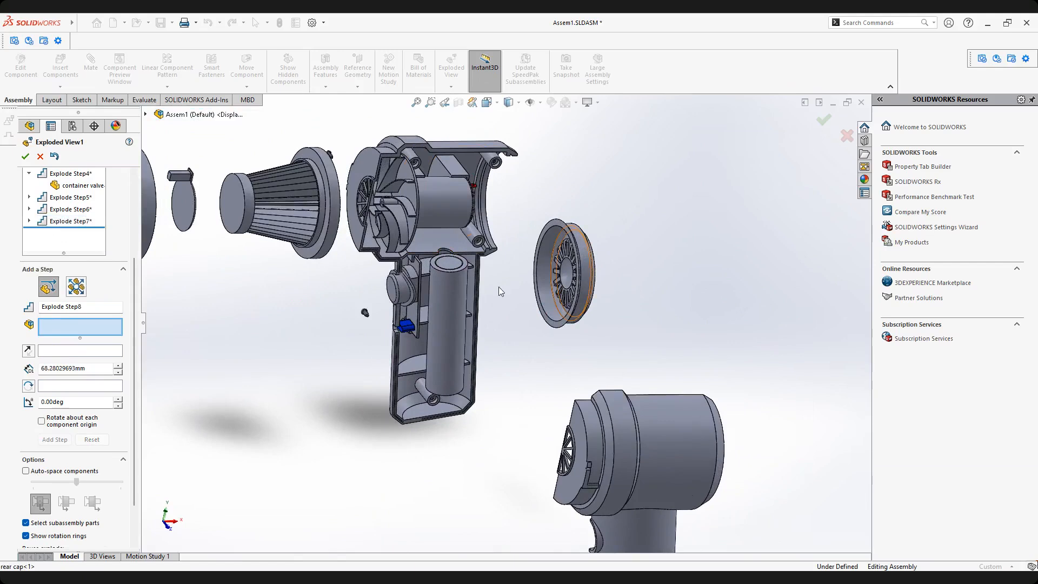
scroll(498, 286, "down", 2)
scroll(399, 290, "down", 2)
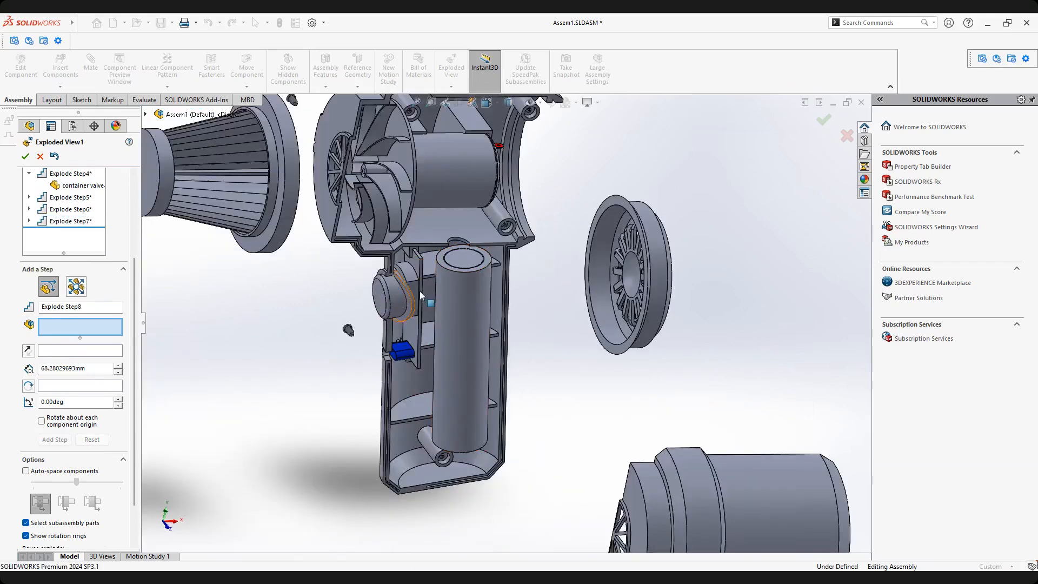
scroll(433, 180, "up", 4)
scroll(485, 250, "up", 1)
mouse_move(485, 250)
middle_mouse_down()
mouse_move(465, 241)
mouse_move(476, 243)
middle_mouse_up()
scroll(486, 247, "down", 1)
scroll(471, 242, "up", 2)
scroll(476, 245, "down", 2)
scroll(476, 246, "down", 2)
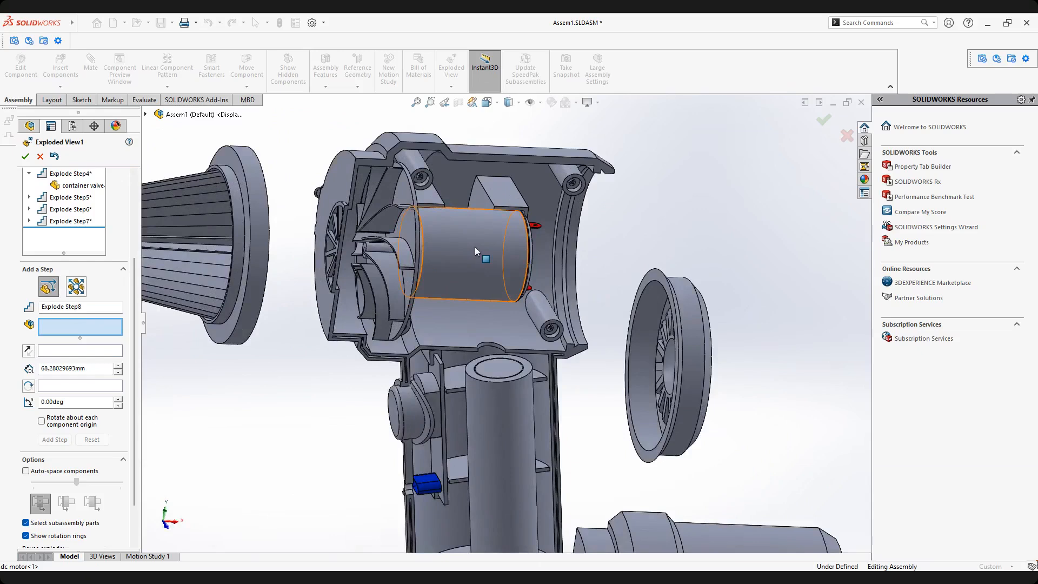
scroll(478, 379, "up", 4)
Explode the rechargeable battery about 90.9 mm along Z, out of the rear casing's handle.
middle_click_drag(487, 413, 504, 332)
left_click(505, 332)
scroll(504, 332, "down", 2)
mouse_move(532, 367)
middle_mouse_down()
mouse_move(538, 380)
mouse_move(522, 354)
middle_mouse_up()
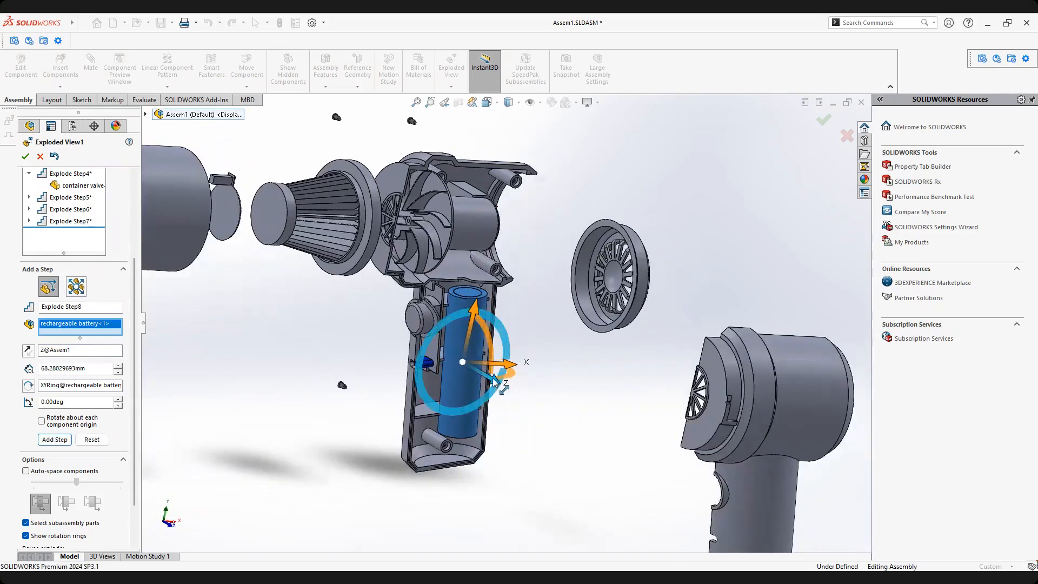
left_click_drag(495, 381, 603, 466)
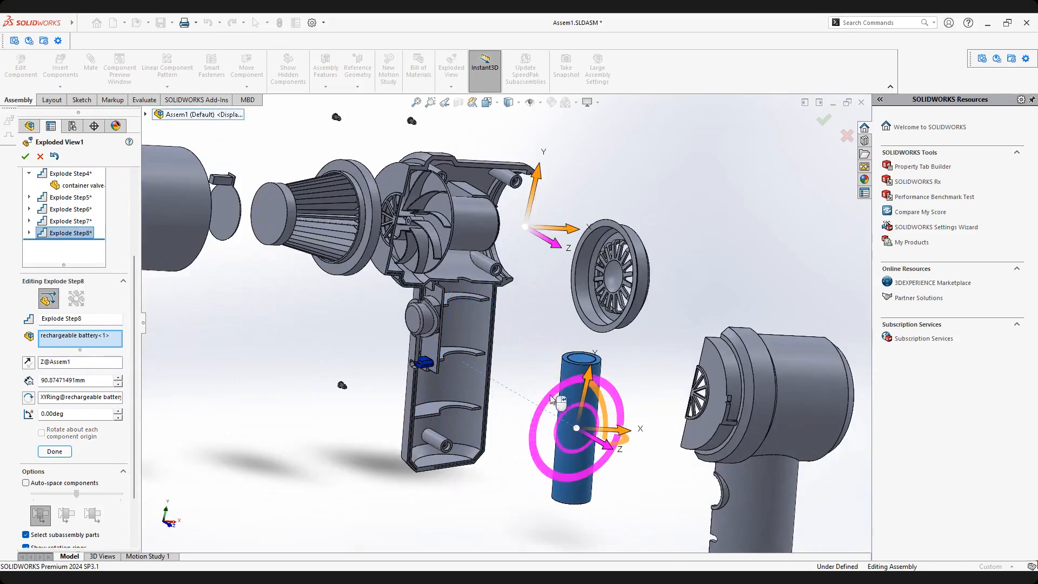
left_click(54, 451)
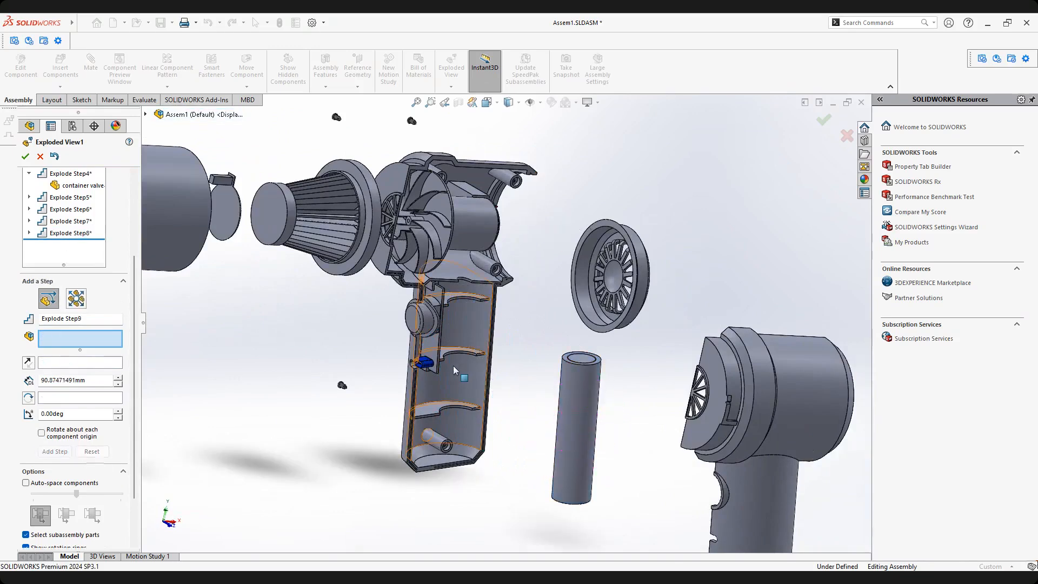
Select the on off button in the rear casing's handle for a new explode step and align its triad with the component origin.
scroll(468, 378, "down", 5)
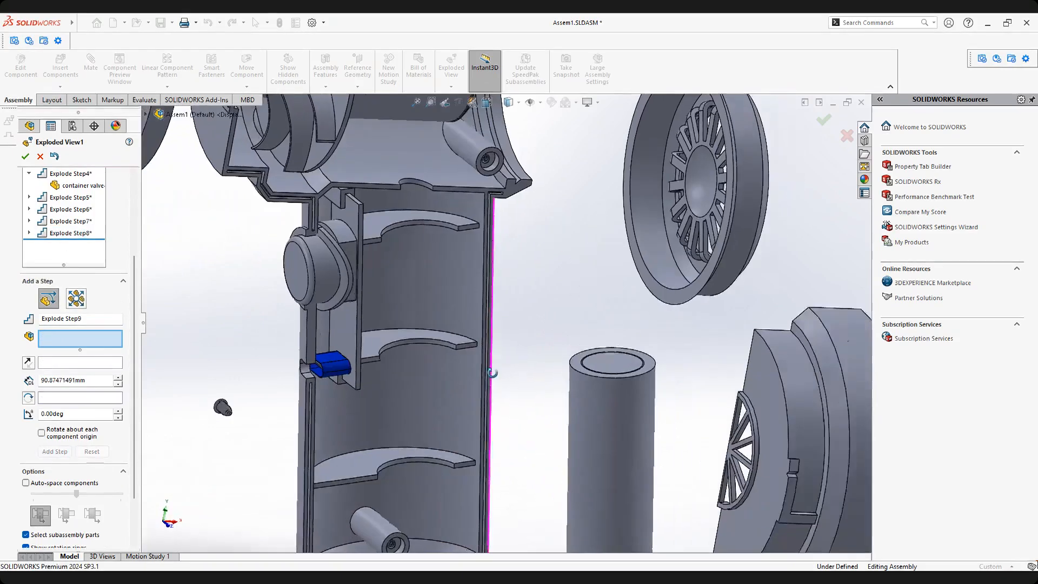
scroll(465, 385, "up", 4)
scroll(411, 343, "down", 5)
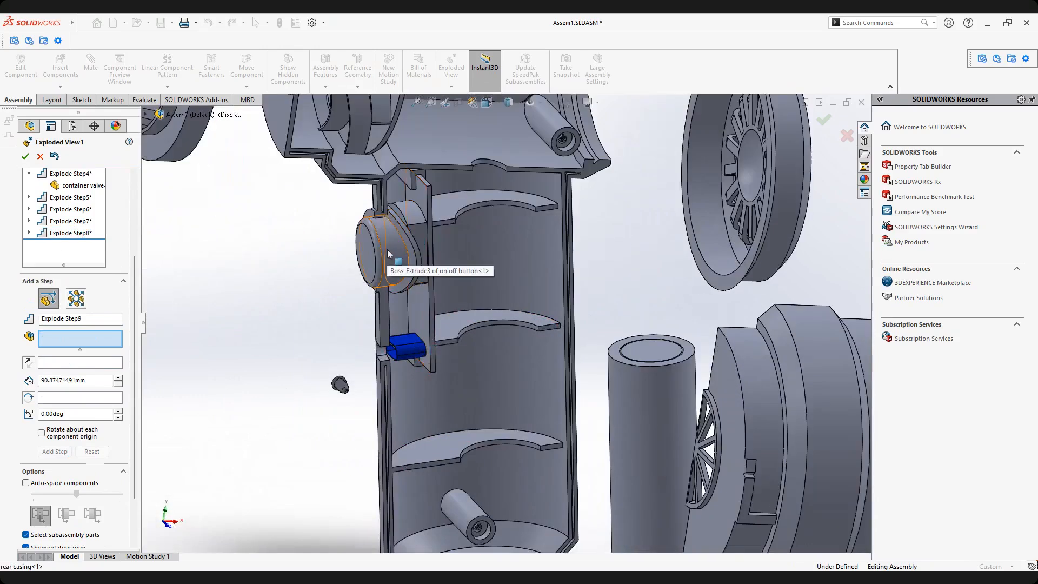
scroll(405, 227, "down", 3)
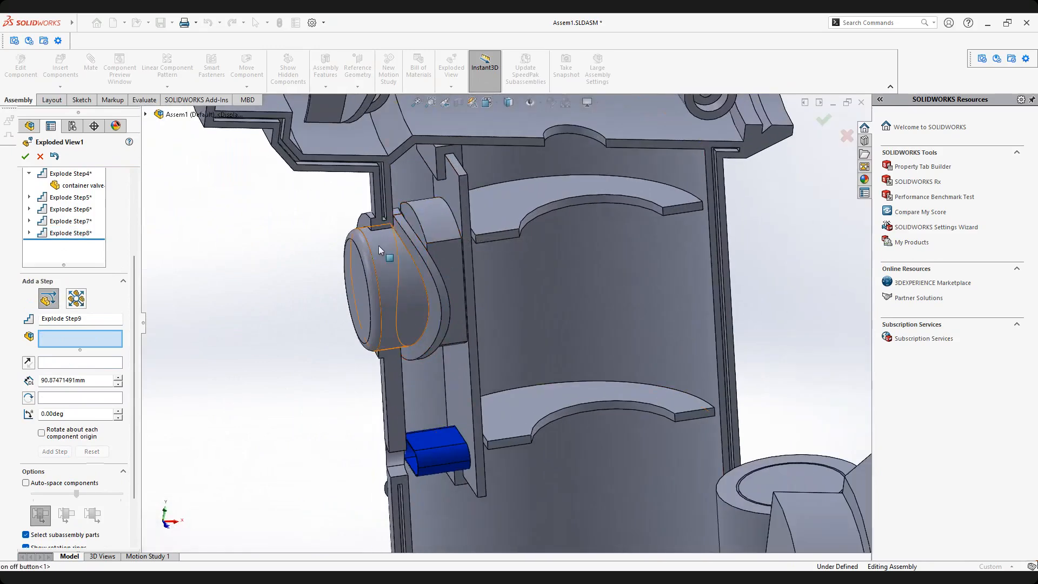
scroll(460, 312, "up", 4)
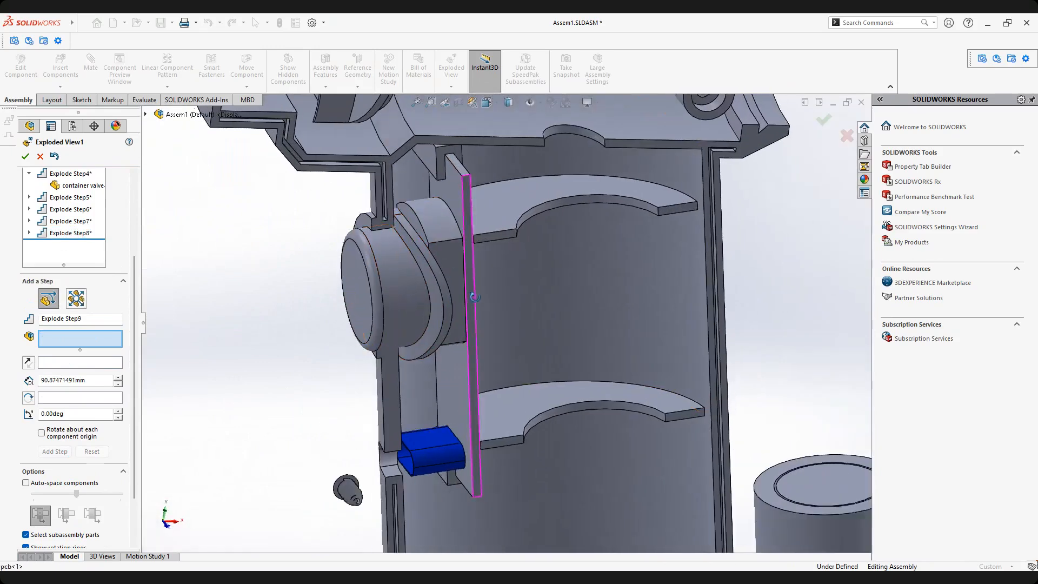
left_click(460, 309)
scroll(460, 309, "up", 2)
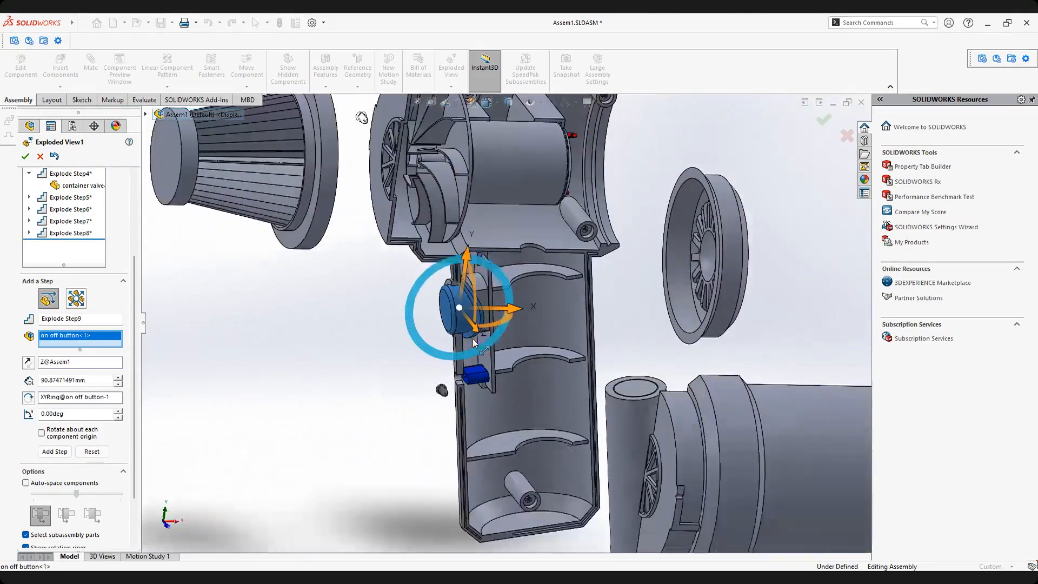
mouse_move(495, 311)
middle_mouse_down()
mouse_move(464, 310)
mouse_move(484, 320)
middle_mouse_up()
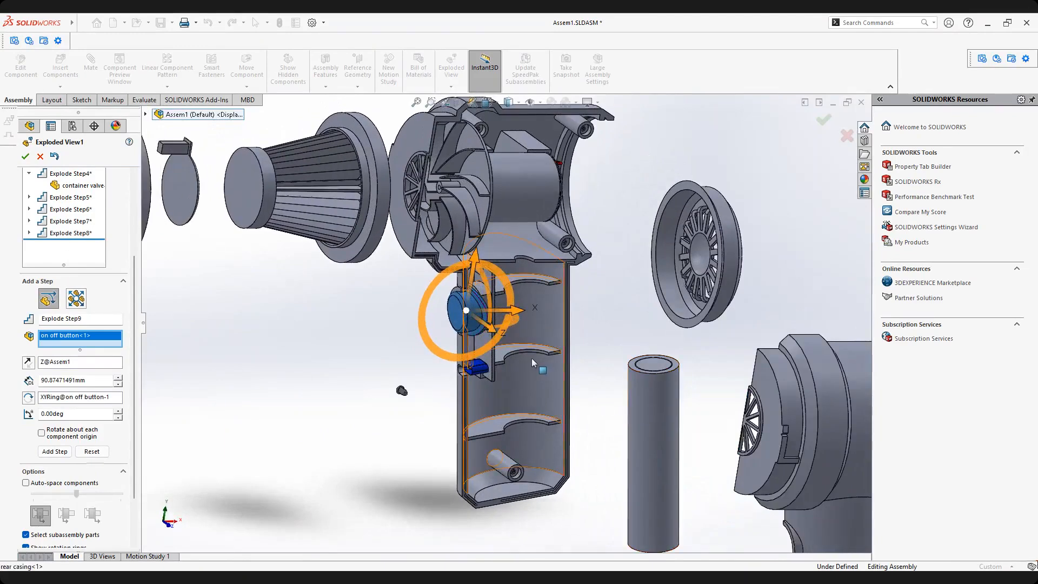
scroll(466, 316, "down", 4)
mouse_move(491, 320)
middle_mouse_down()
mouse_move(449, 329)
mouse_move(486, 322)
middle_mouse_up()
scroll(486, 322, "down", 3)
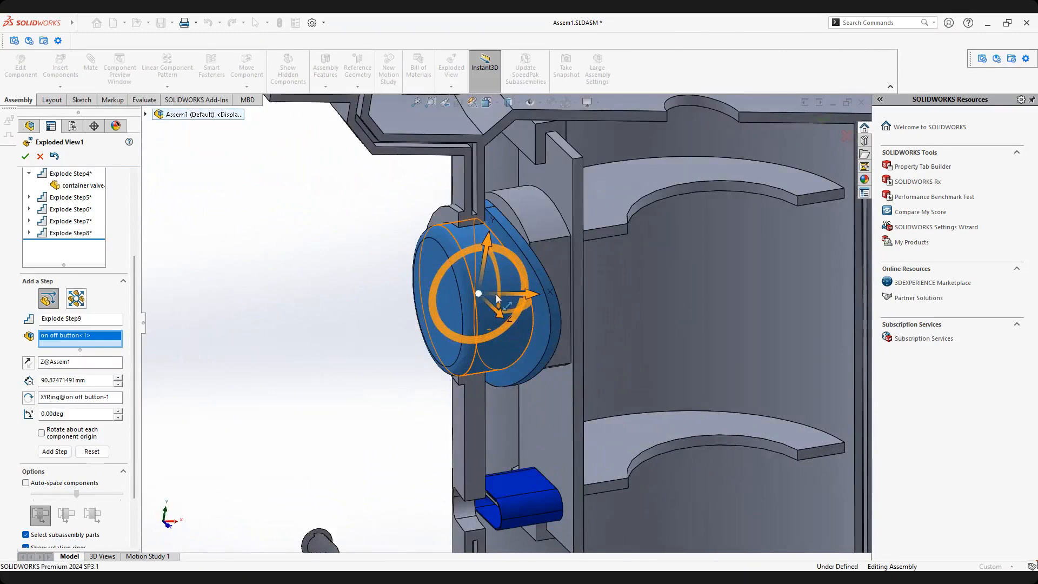
right_click(478, 295)
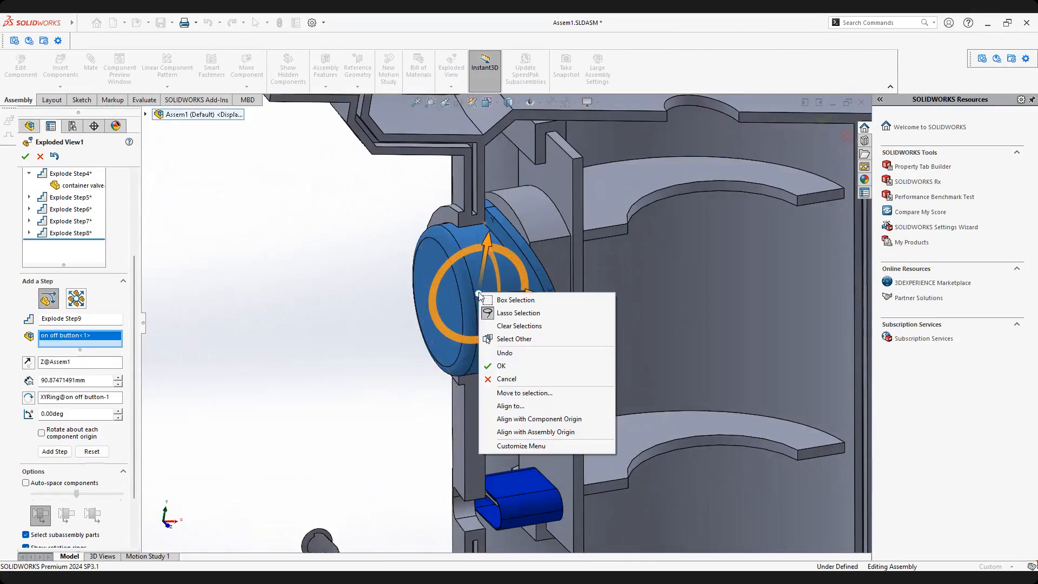
left_click(520, 422)
Try to align the on off button's explode triad with the assembly origin, and cancel editing of the exploded view.
middle_click_drag(516, 362, 486, 320)
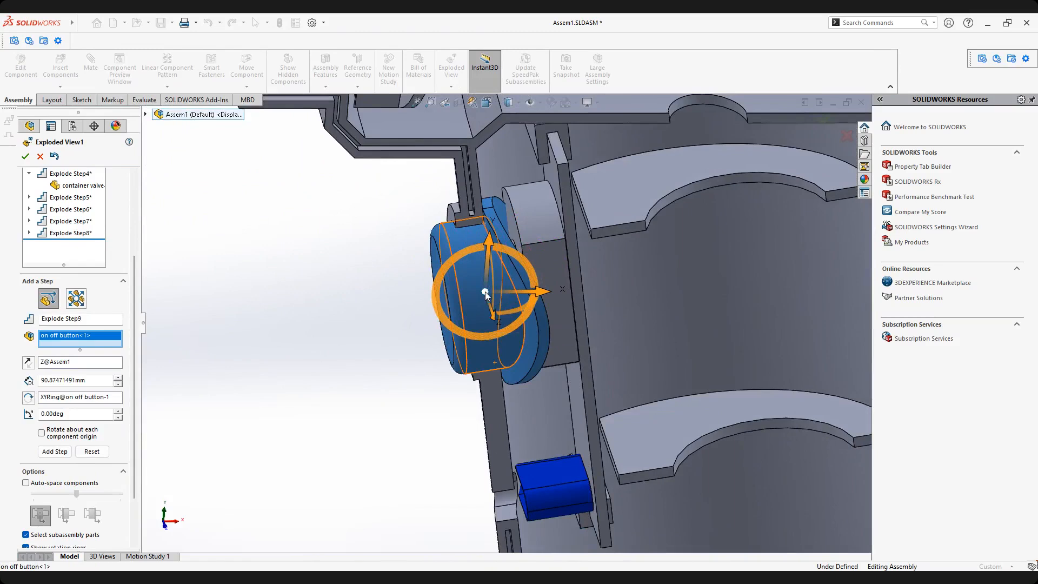
right_click(485, 293)
left_click(542, 431)
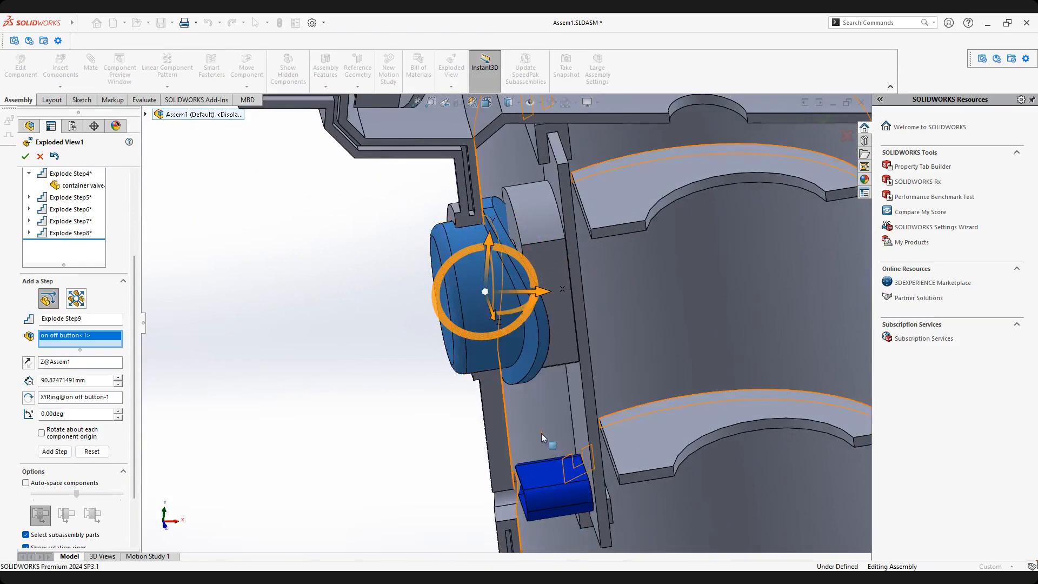
mouse_move(505, 288)
middle_mouse_down()
mouse_move(519, 290)
mouse_move(492, 284)
middle_mouse_up()
right_click(498, 293)
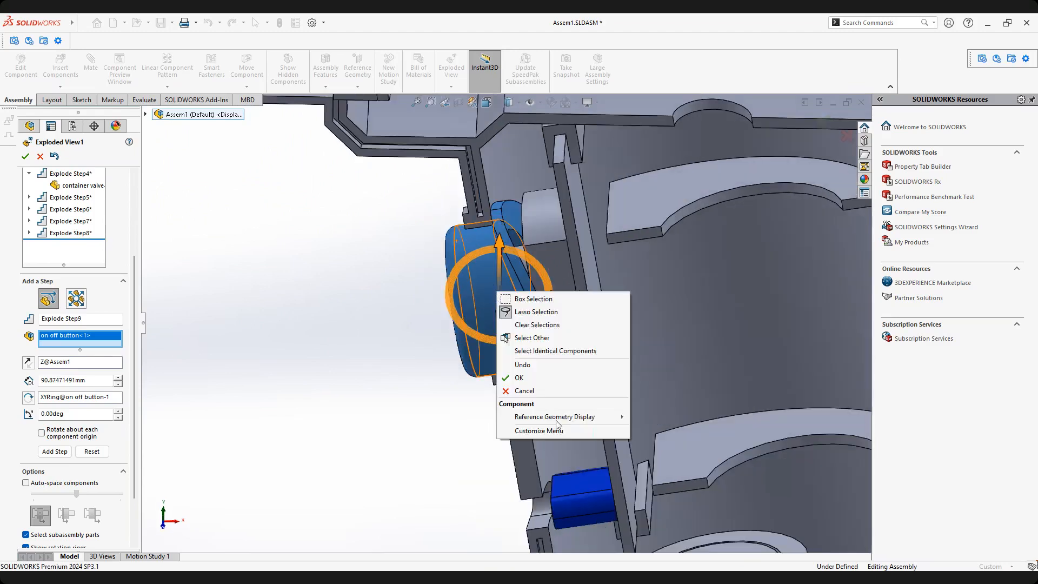
left_click(521, 390)
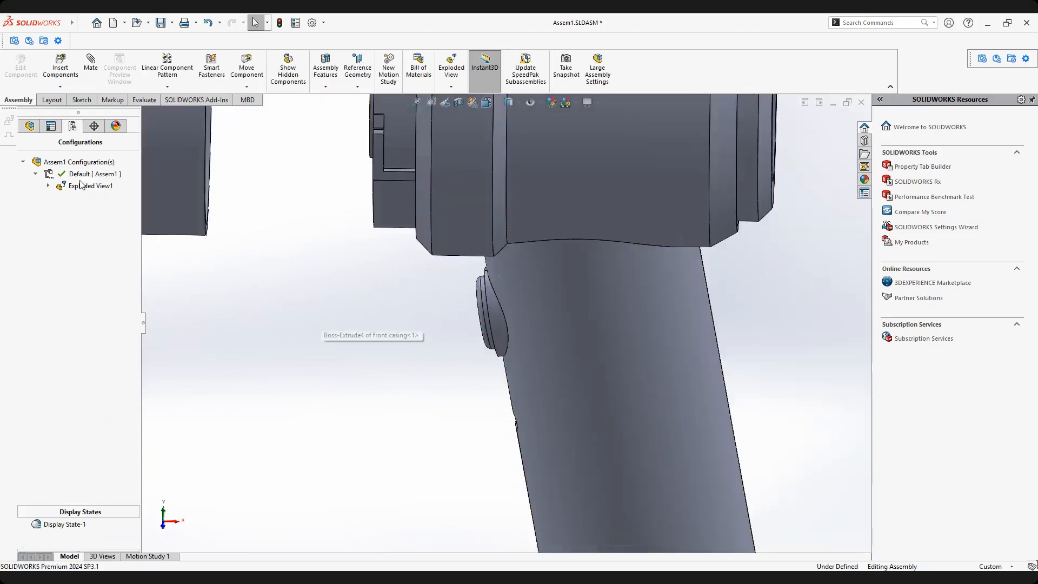
Check the exploded view's definition and its configuration entry for the explode steps it still contains.
left_click(81, 187)
right_click(81, 187)
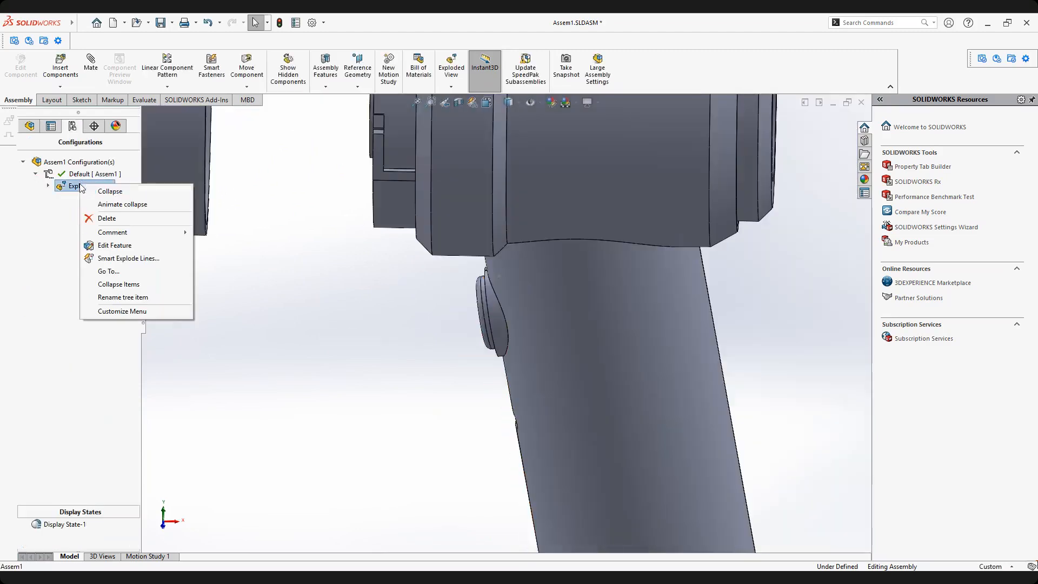
left_click(113, 246)
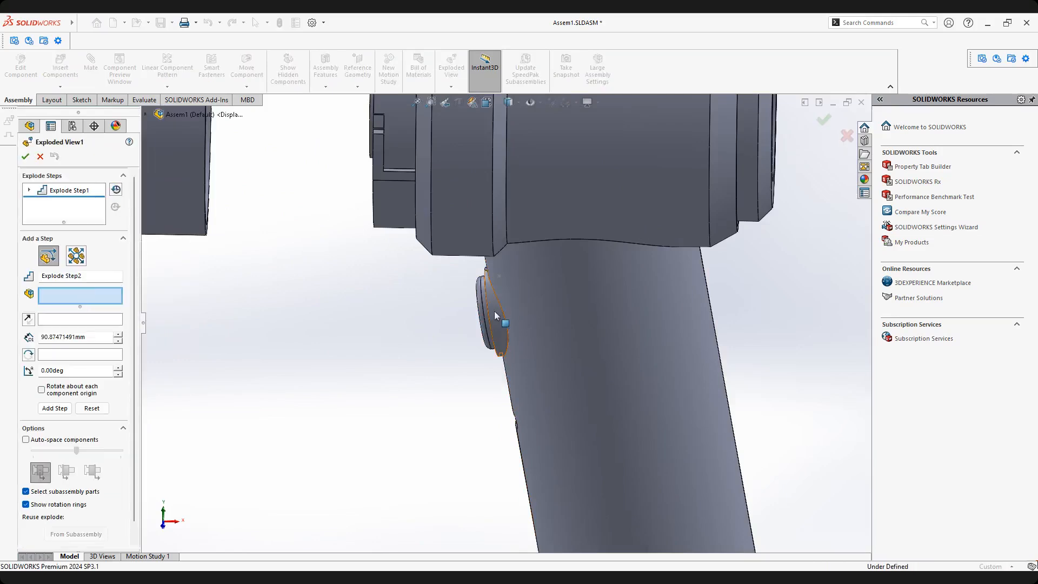
scroll(494, 310, "up", 5)
middle_click_drag(505, 319, 543, 319)
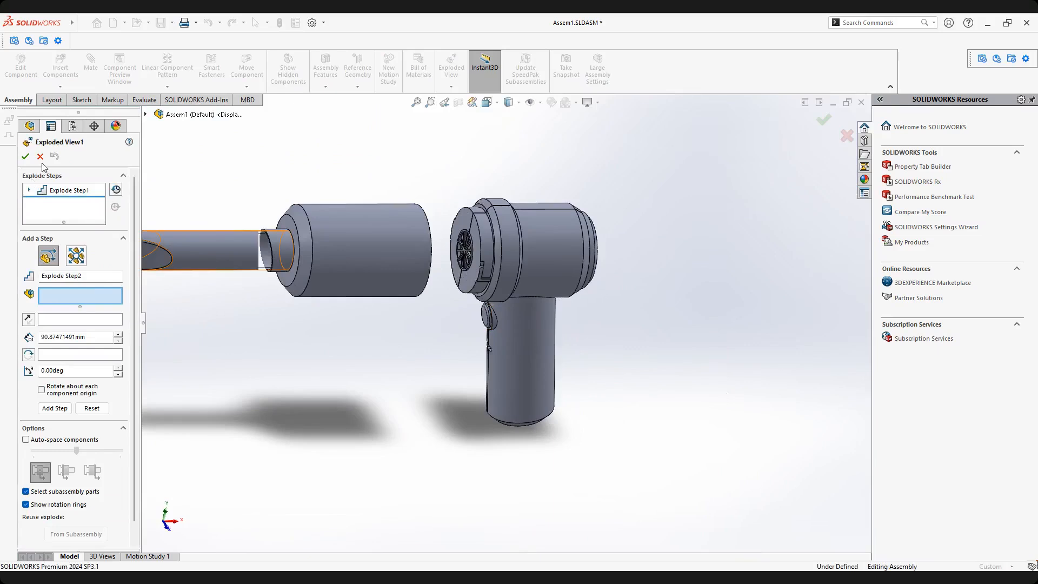
left_click(40, 157)
left_click(48, 185)
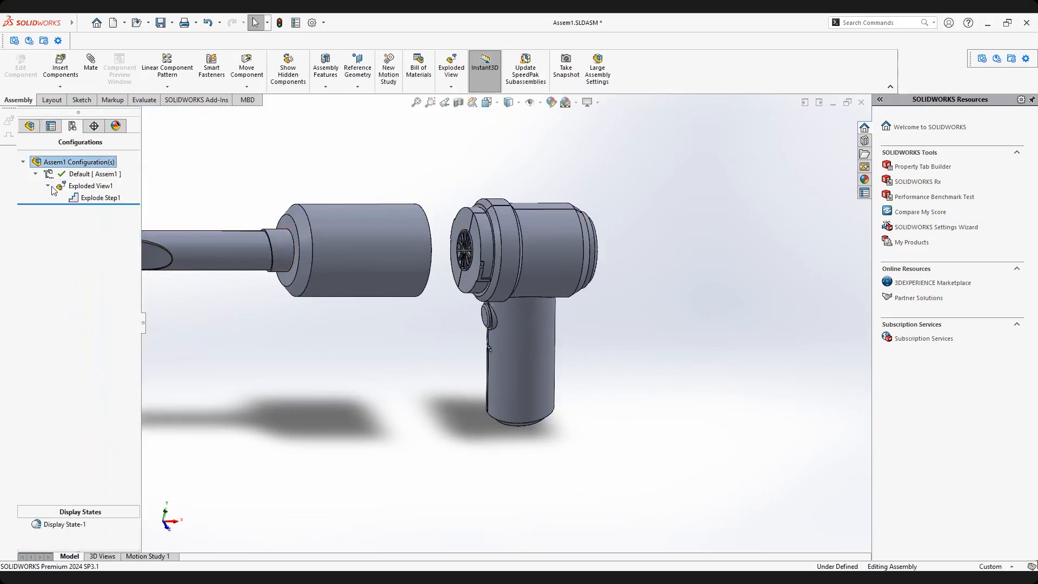
left_click(92, 199)
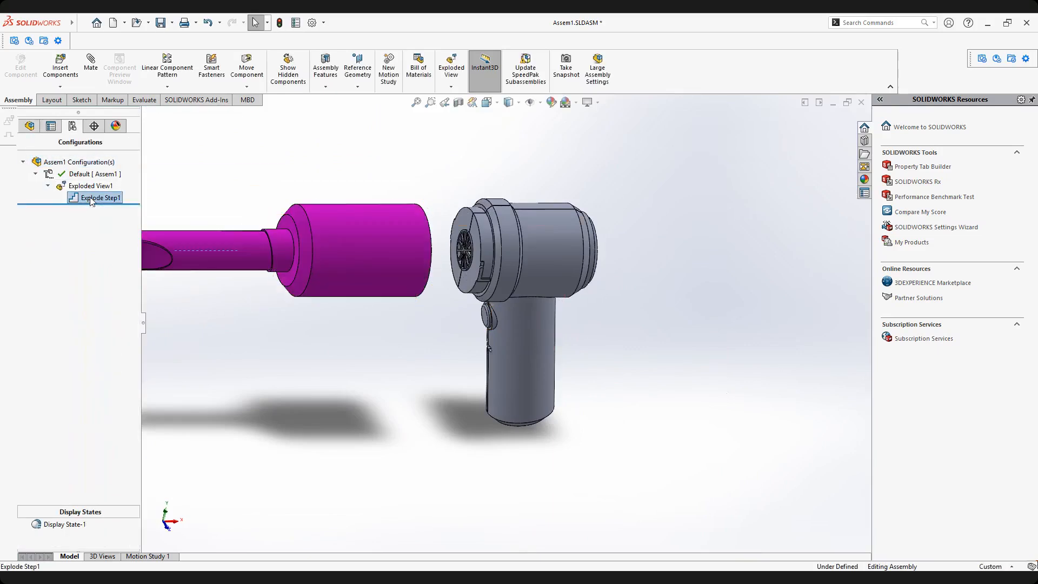
right_click(91, 200)
left_click(229, 171)
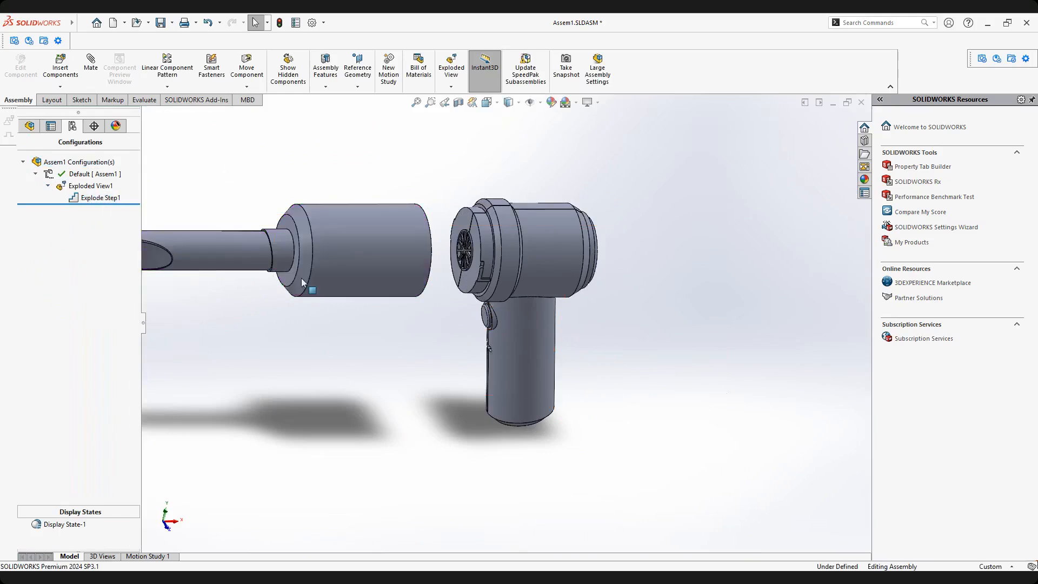
Examine which components and direction the first explode step uses, and leave the exploded view's editing without saving.
left_click(66, 189)
right_click(66, 189)
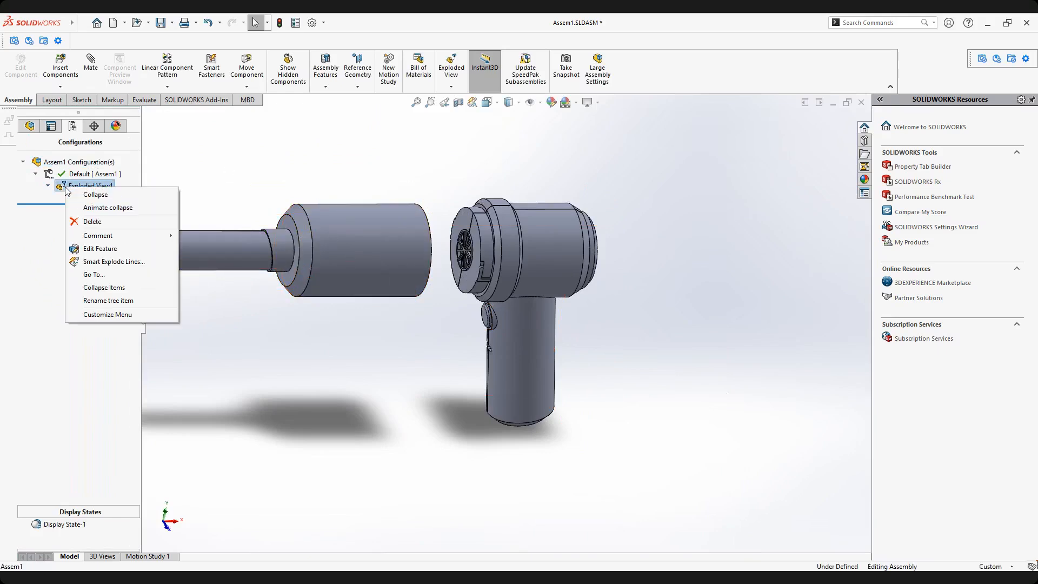
left_click(102, 249)
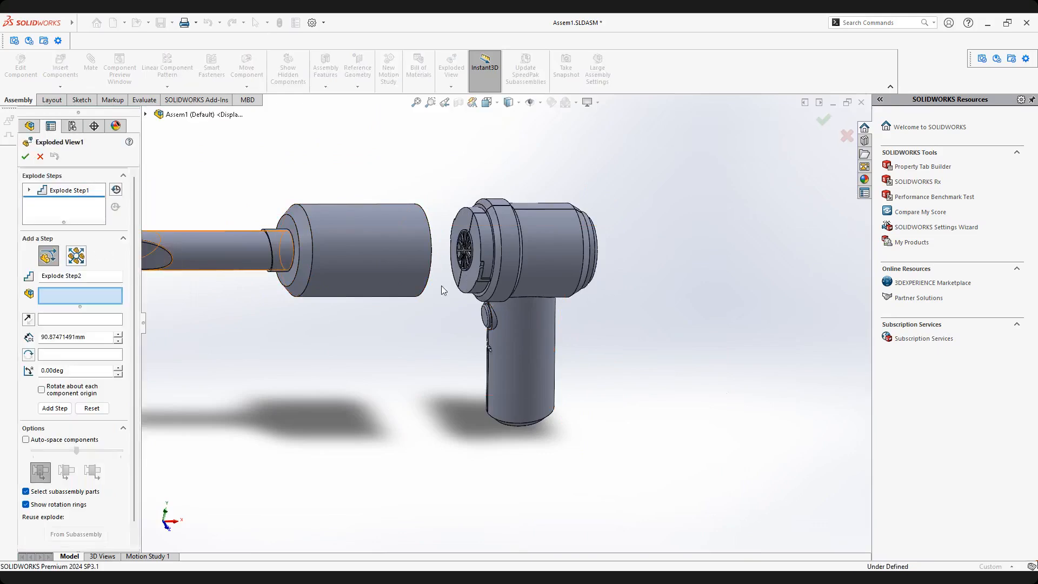
scroll(487, 281, "up", 3)
middle_click_drag(486, 281, 502, 298)
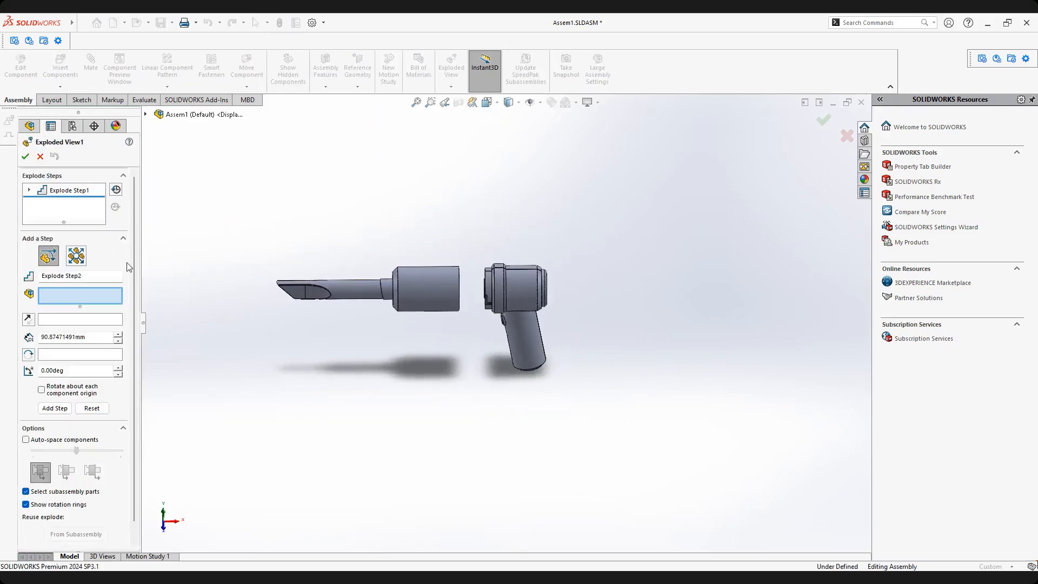
left_click(33, 190)
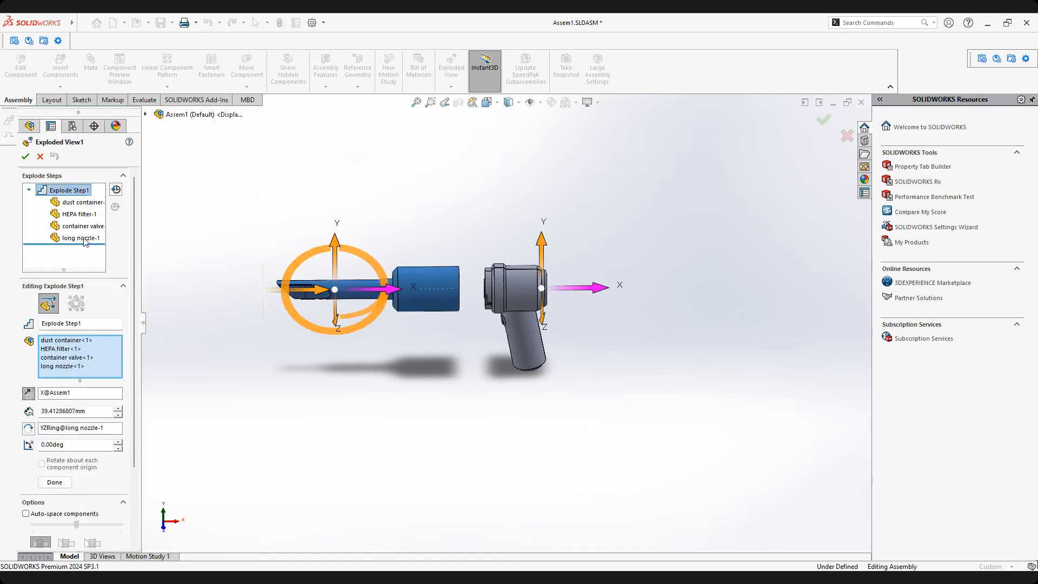
middle_click_drag(409, 287, 182, 260)
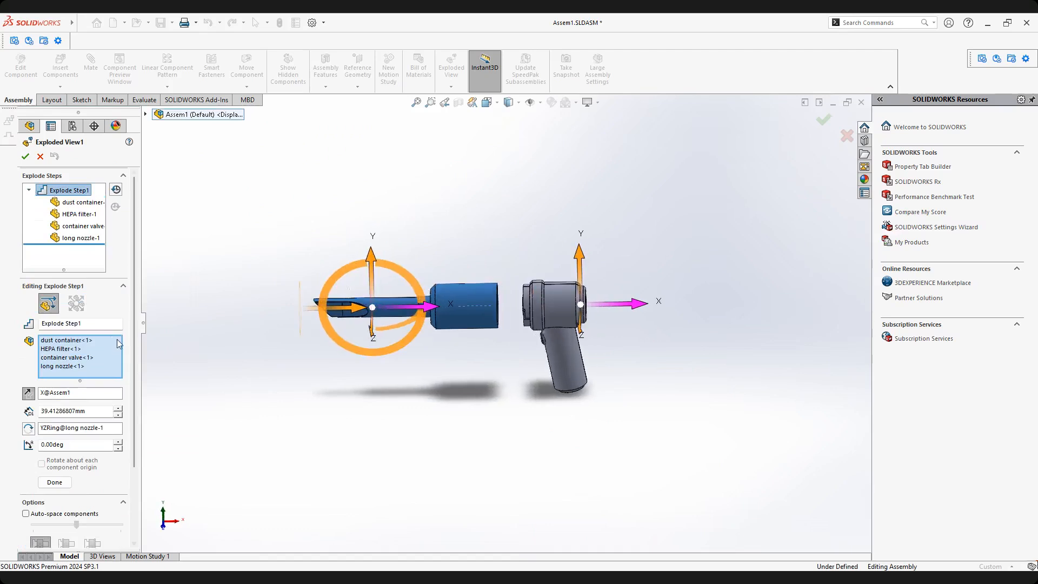
left_click(41, 157)
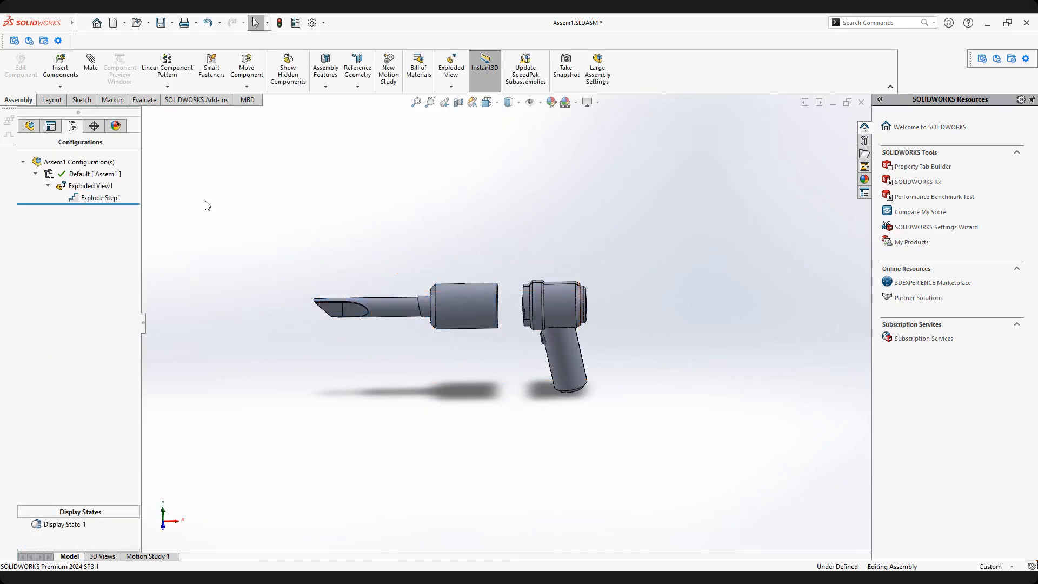
Reopen Exploded View1 for editing, and open and complete its first explode step.
left_click(47, 186)
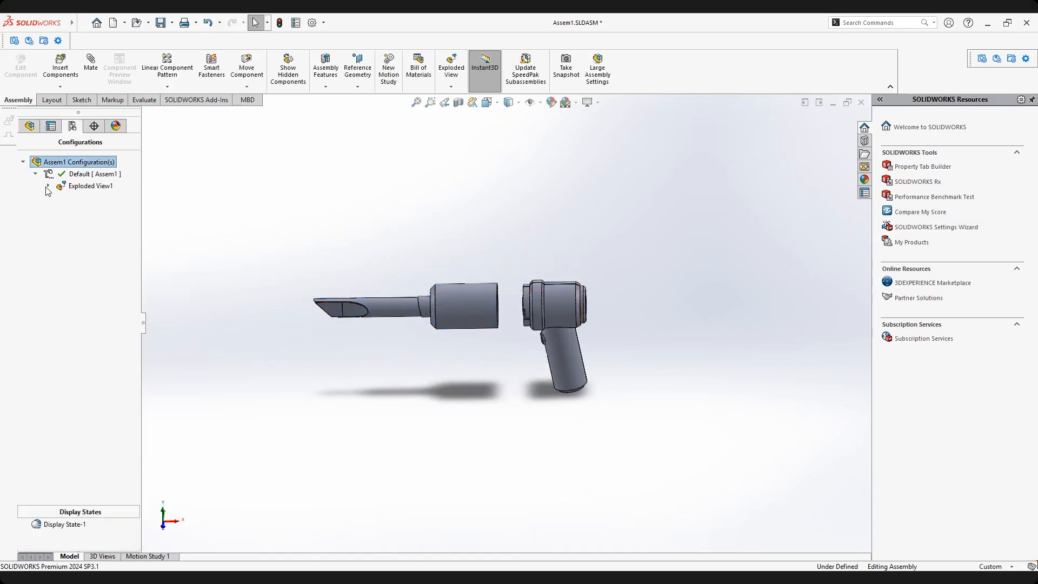
left_click(48, 186)
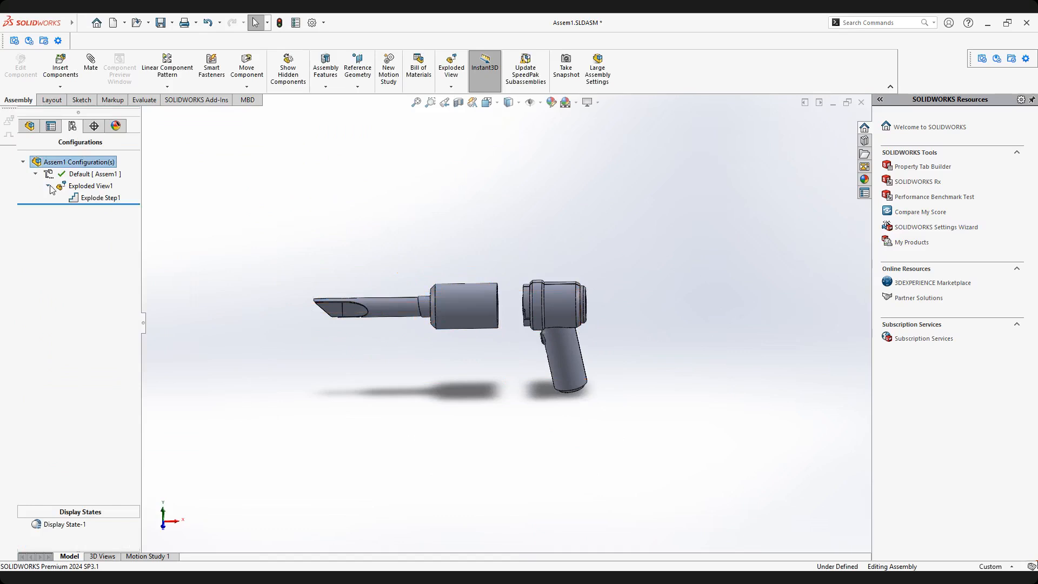
left_click(75, 186)
right_click(76, 186)
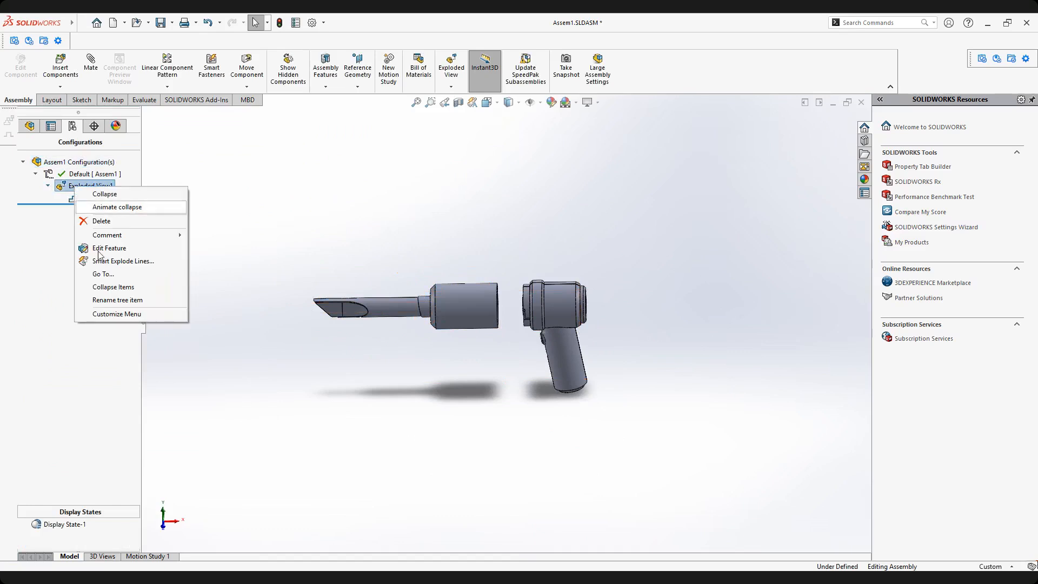
left_click(100, 251)
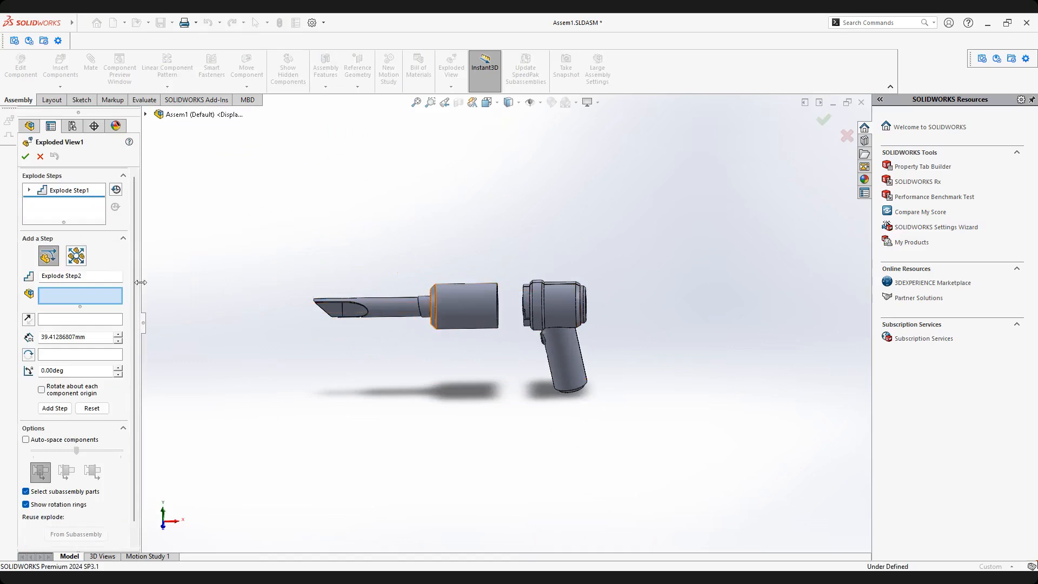
left_click(54, 192)
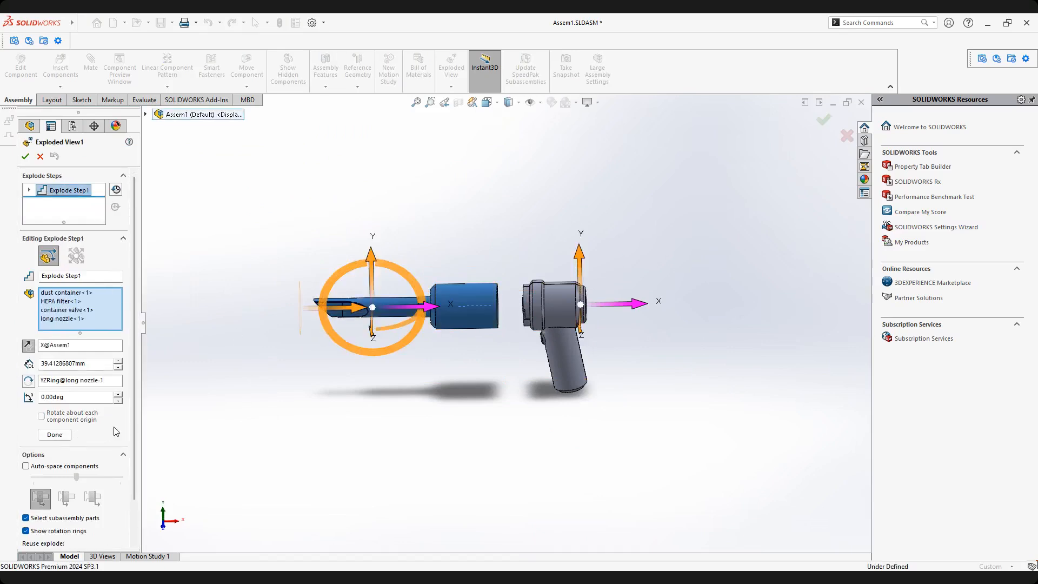
left_click(55, 435)
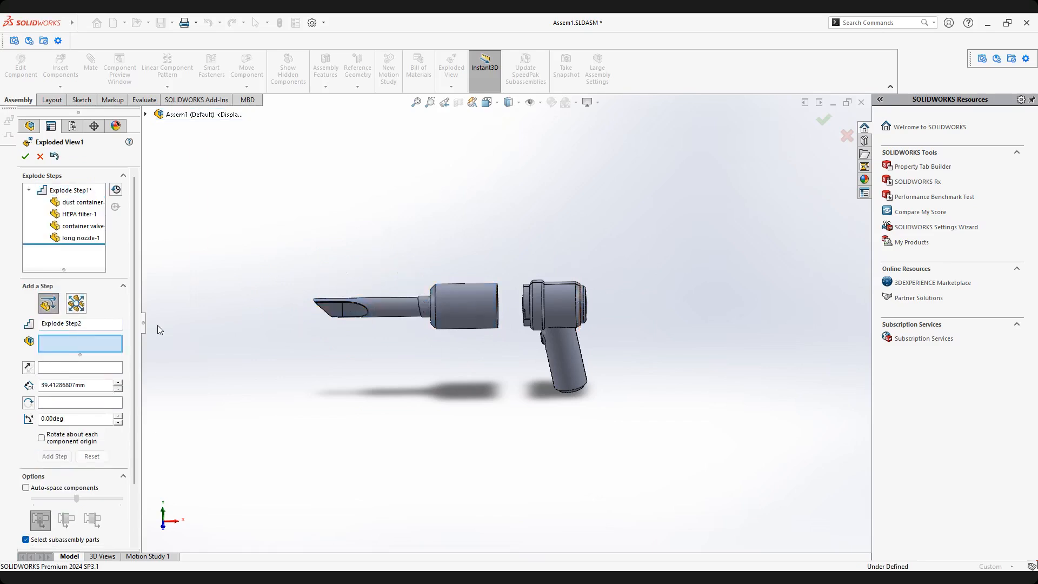
Try to explode the long nozzle about 55.7 mm along X away from the dust container, and delete that explode step.
scroll(470, 358, "down", 1)
middle_click_drag(456, 324, 432, 315)
scroll(434, 301, "down", 2)
scroll(432, 317, "up", 1)
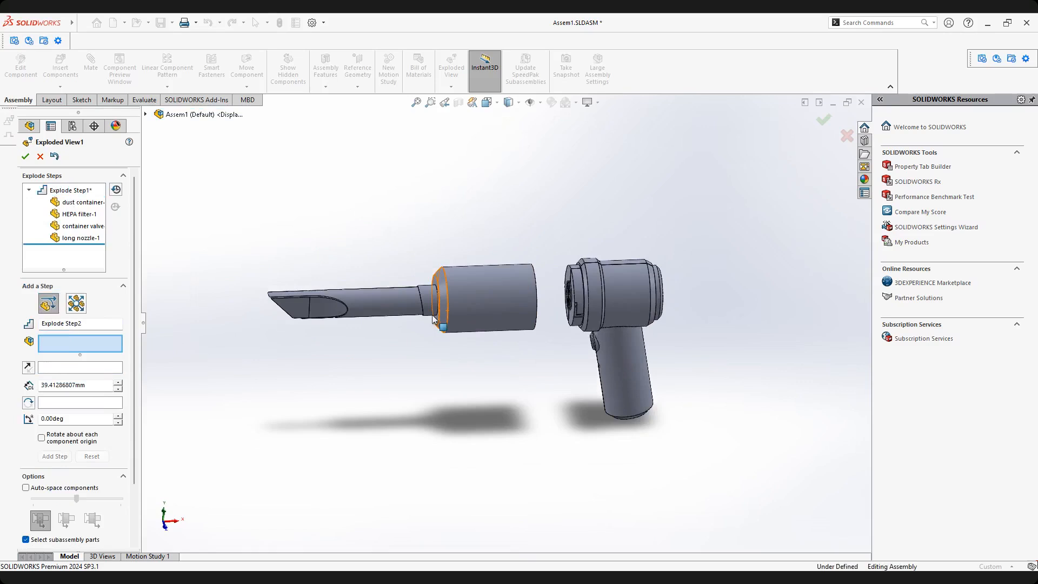
left_click(372, 303)
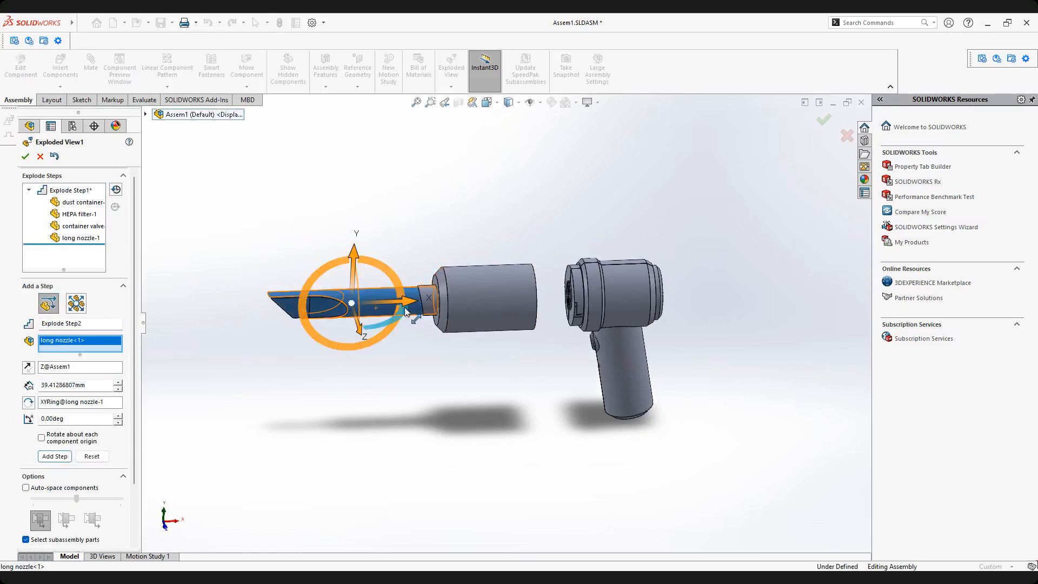
left_click_drag(402, 306, 333, 301)
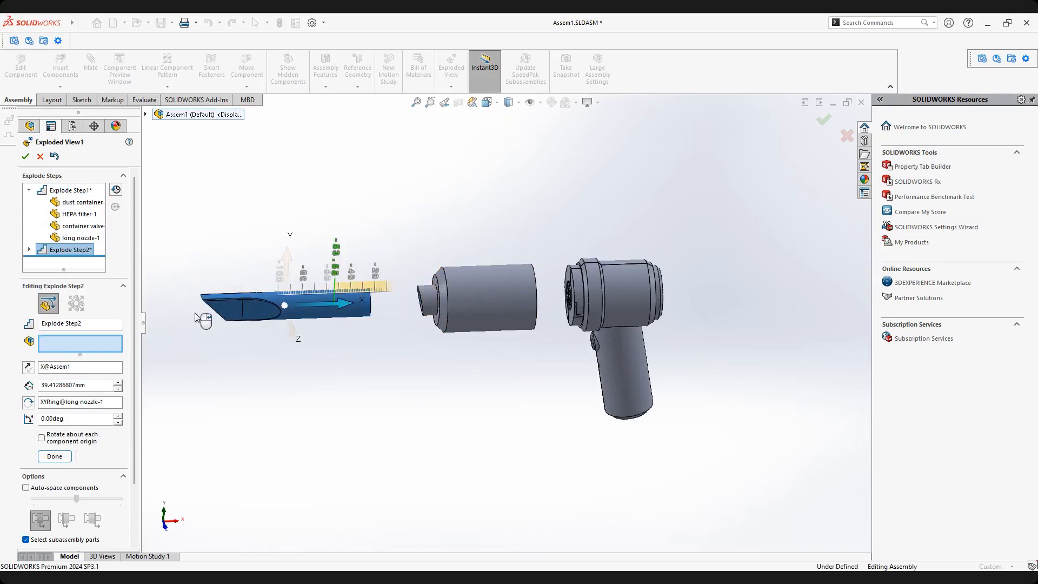
right_click(79, 253)
left_click(97, 283)
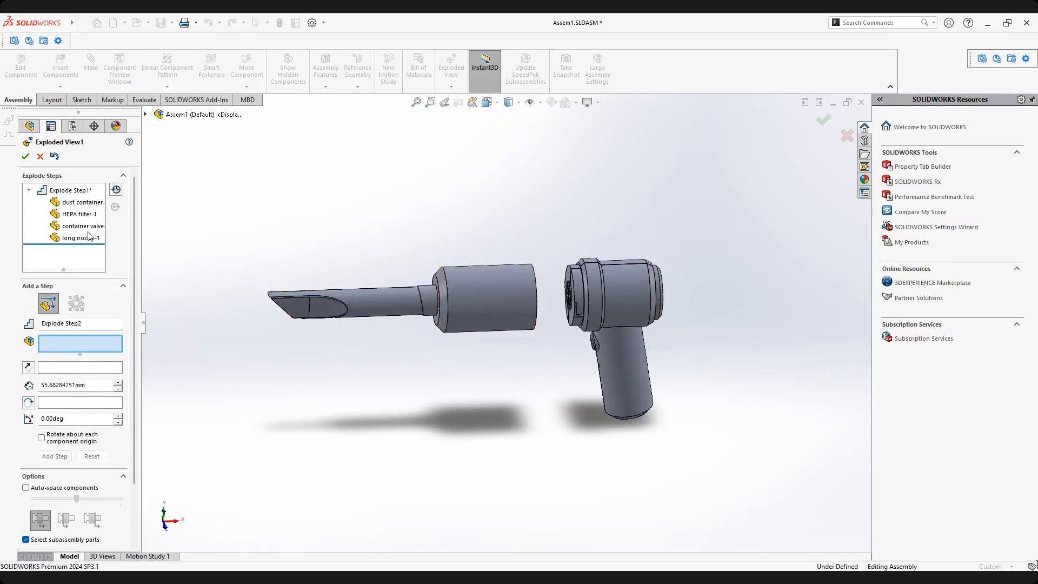
Edit the first explode step, increasing the X distance of the dust container, filter, valve and nozzle to about 126.8 mm.
left_click(70, 193)
left_click_drag(403, 300, 321, 329)
scroll(131, 264, "up", 4)
left_click(53, 482)
scroll(362, 352, "down", 2)
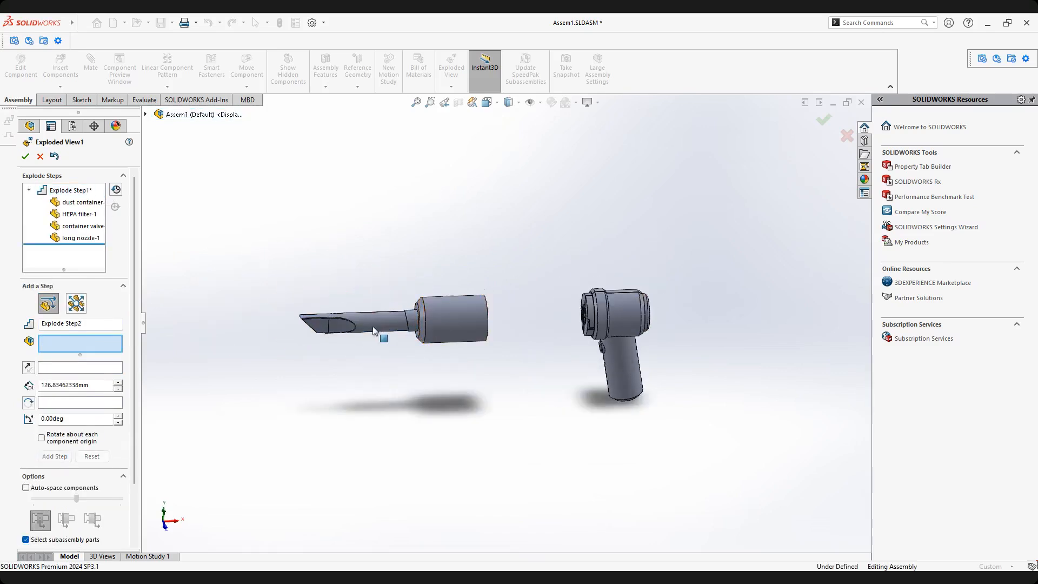
Explode the long nozzle about 47.9 mm along X away from the dust container, and save the exploded view.
left_click(373, 331)
mouse_move(419, 323)
left_mouse_down()
mouse_move(372, 319)
mouse_move(411, 319)
left_mouse_up()
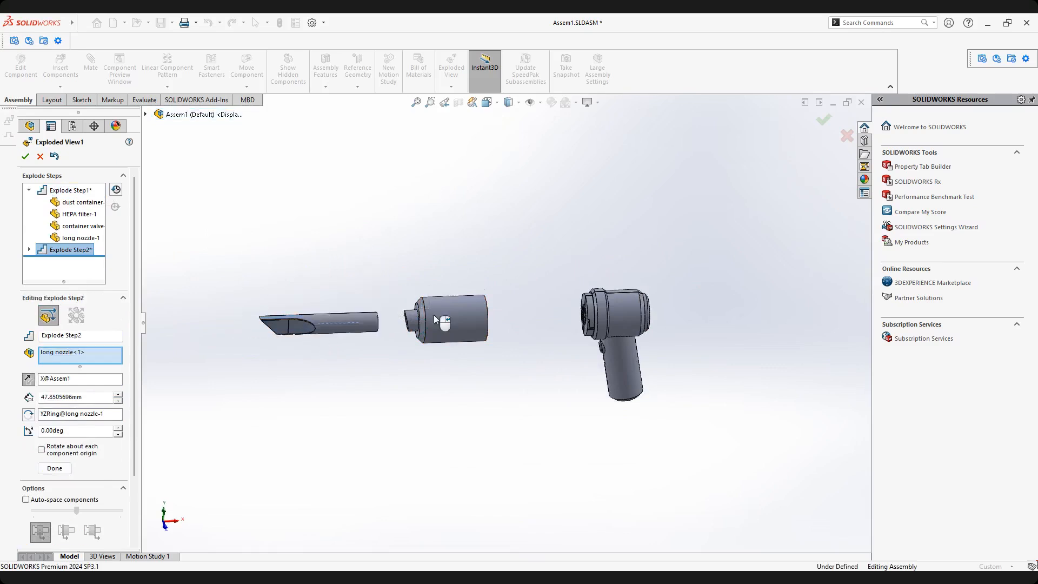
scroll(435, 316, "down", 1)
middle_click_drag(486, 319, 489, 346)
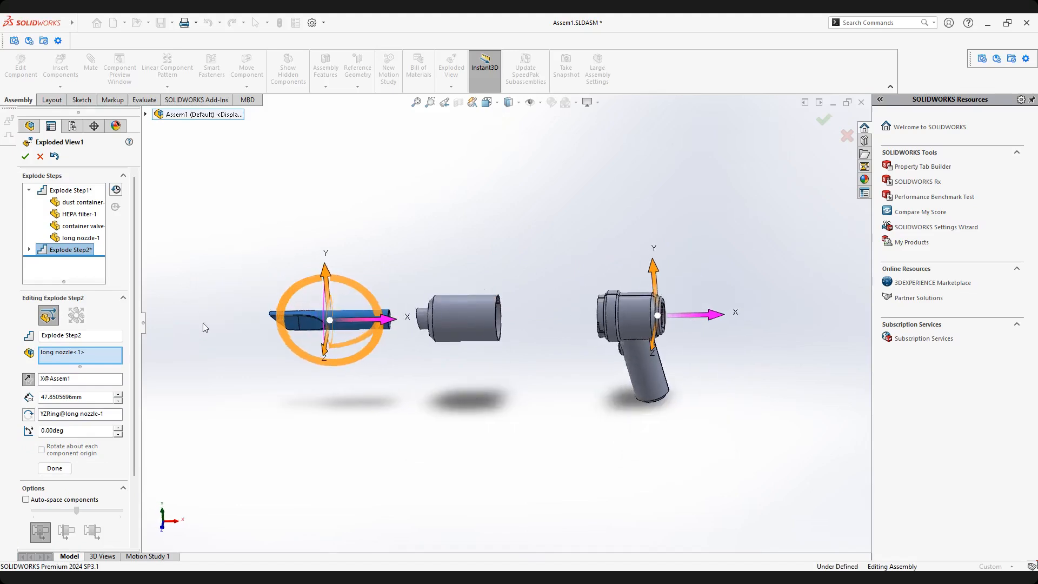
left_click(54, 468)
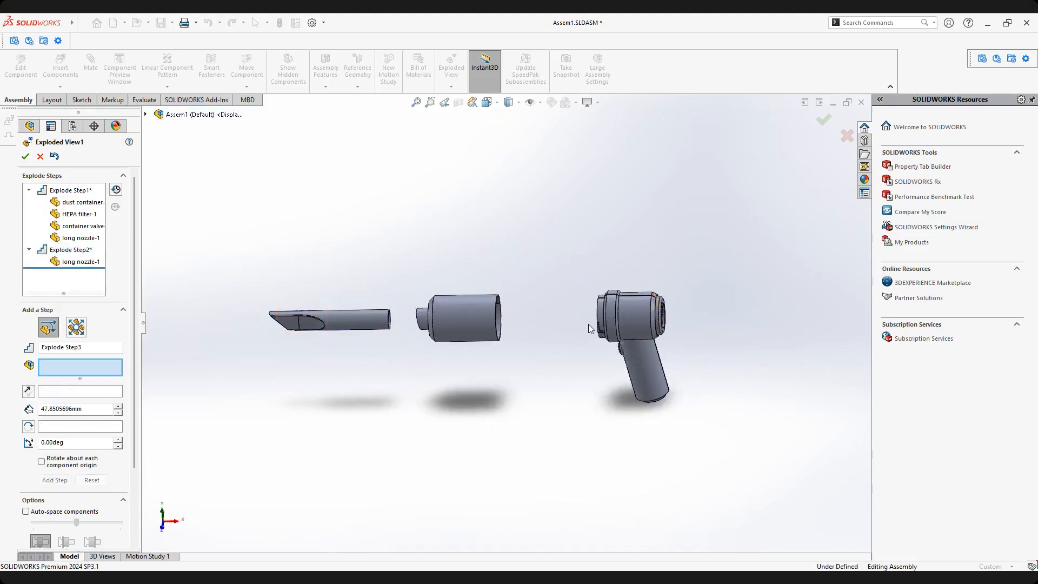
scroll(540, 326, "down", 2)
middle_click_drag(489, 326, 465, 323)
scroll(434, 327, "down", 2)
scroll(507, 318, "up", 4)
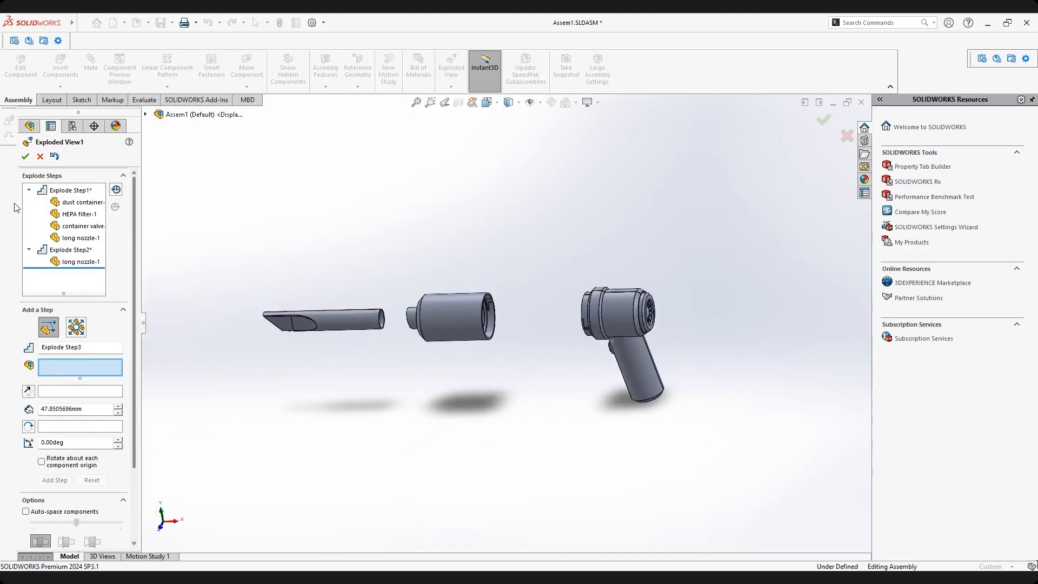
left_click(26, 156)
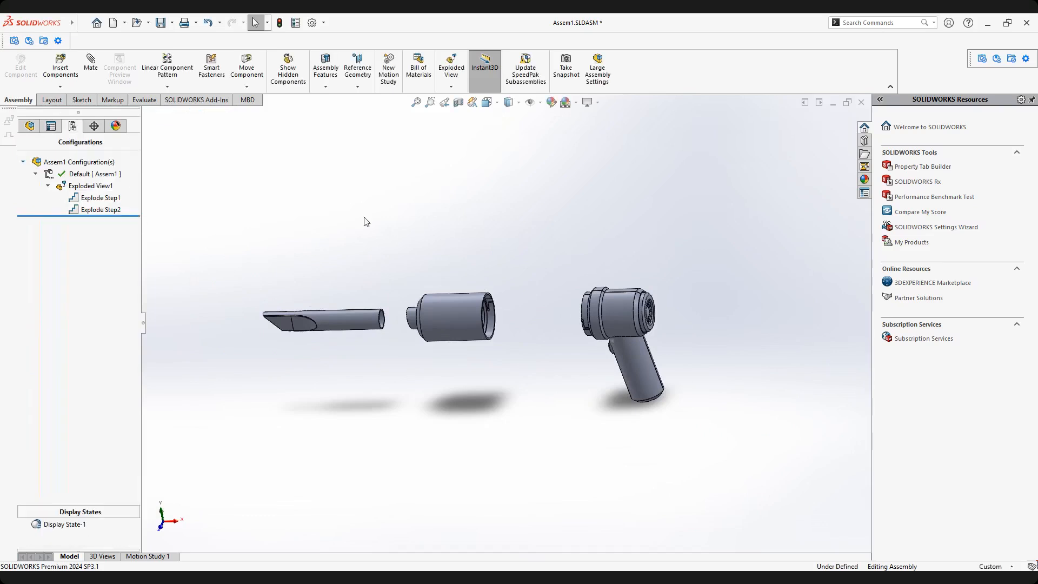
Show the assembly in section view and reopen Exploded View1 for editing.
left_click(458, 104)
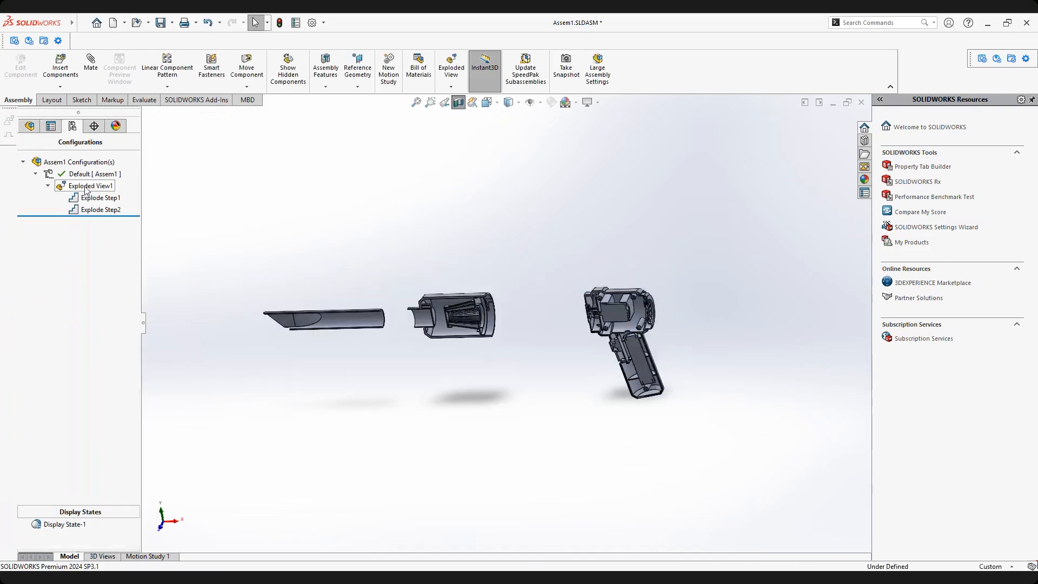
right_click(85, 189)
left_click(109, 248)
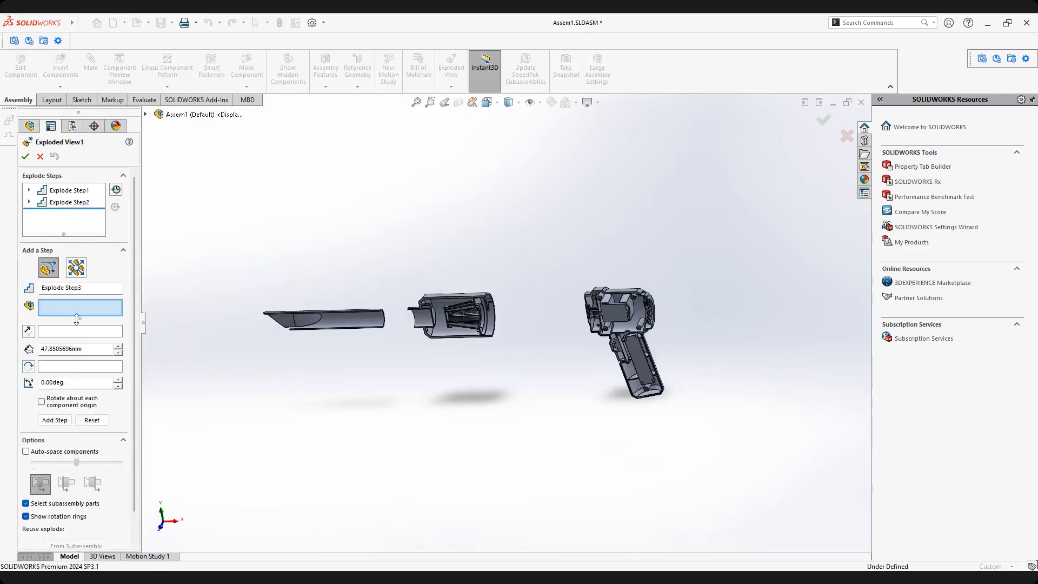
Explode the HEPA filter about 102.4 mm along X out of the dust container toward the main body.
scroll(600, 330, "up", 3)
scroll(429, 319, "up", 3)
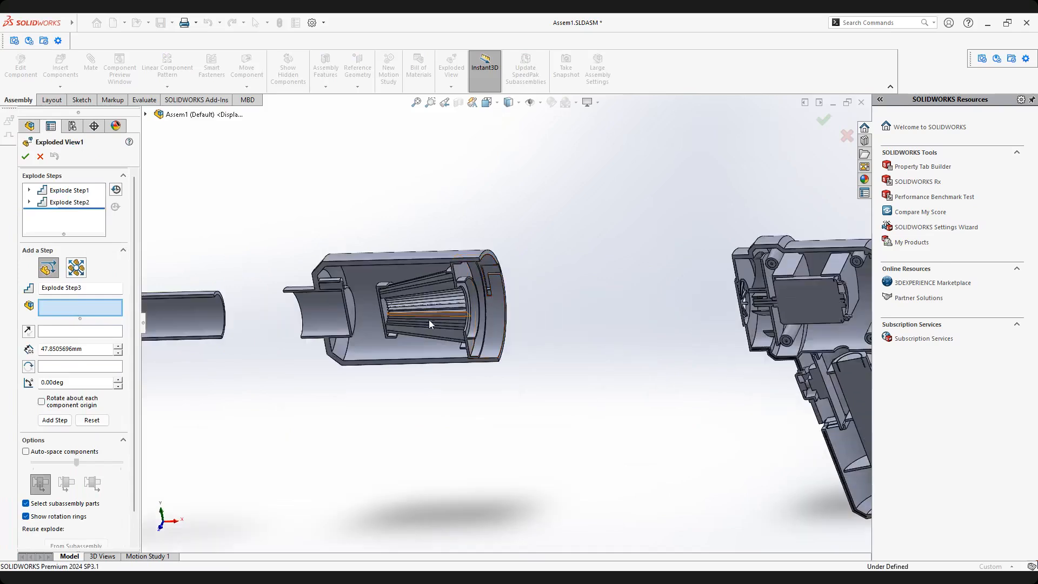
scroll(429, 319, "up", 3)
middle_click_drag(471, 333, 527, 294)
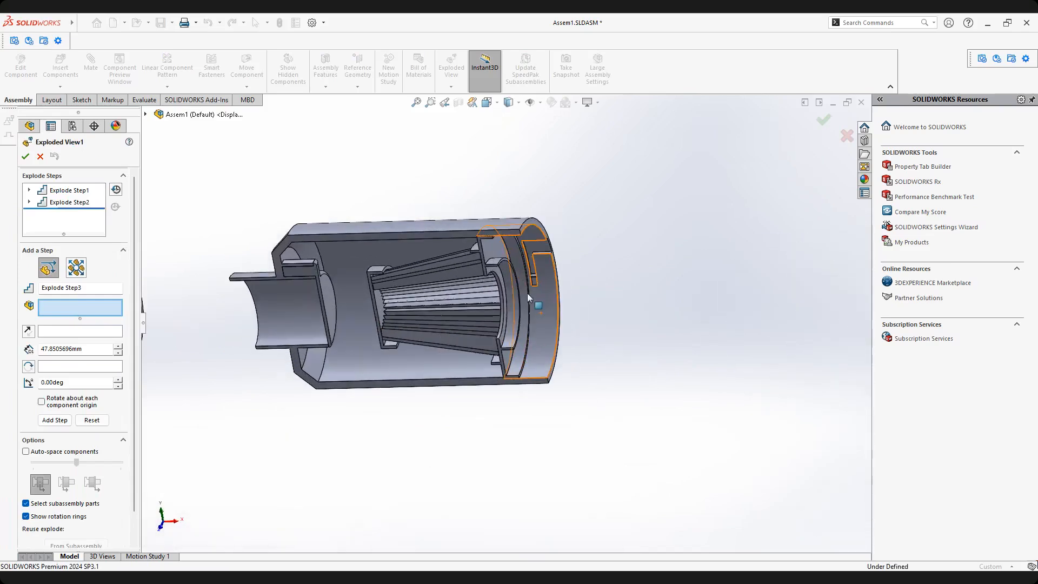
left_click(500, 252)
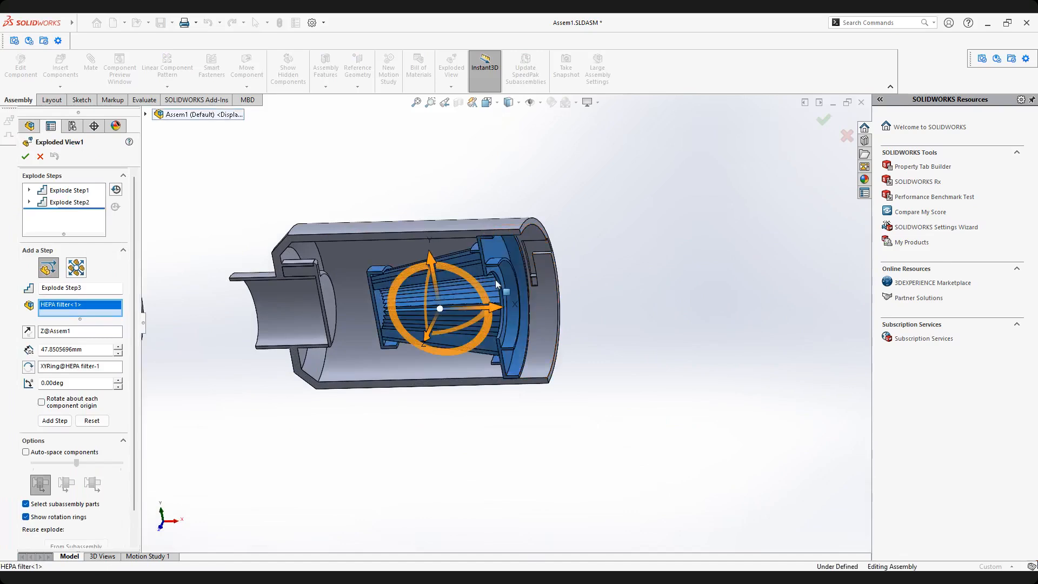
left_click_drag(536, 300, 894, 276)
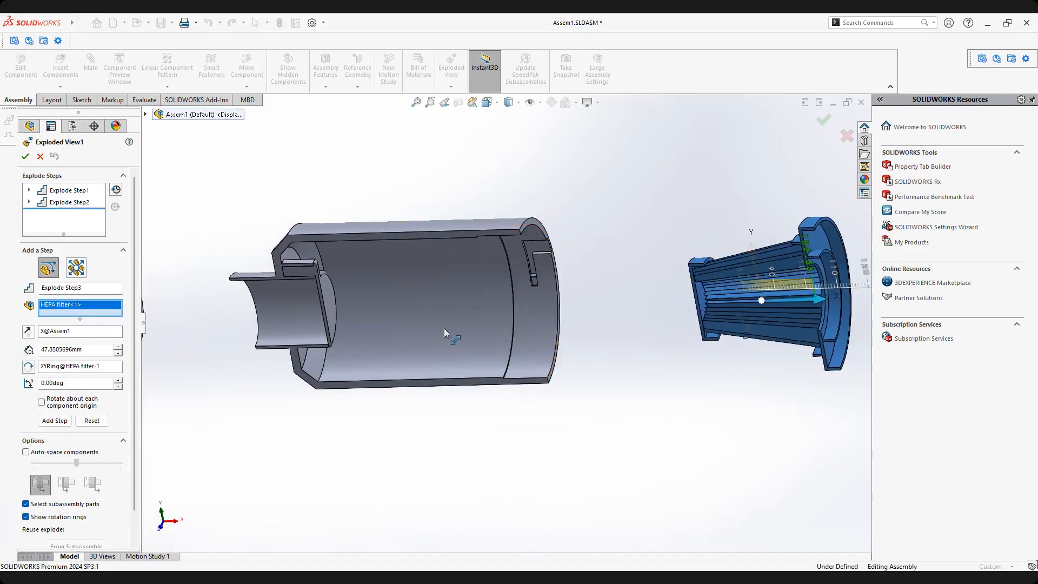
left_click(56, 434)
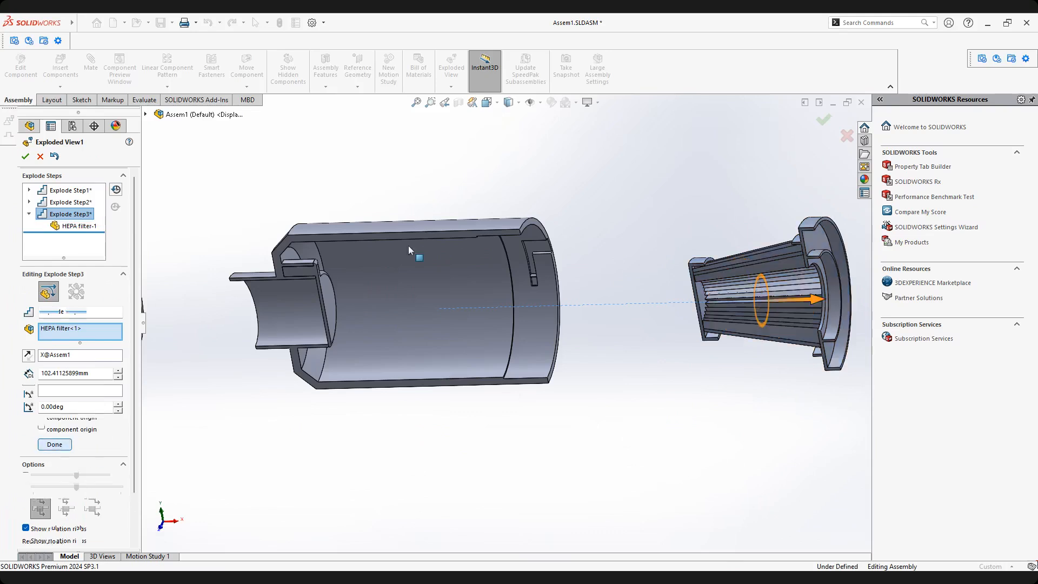
Explode the container valve about 97 mm along X to between the dust container and the HEPA filter, and save the exploded view.
left_click(326, 284)
left_click_drag(354, 304, 662, 292)
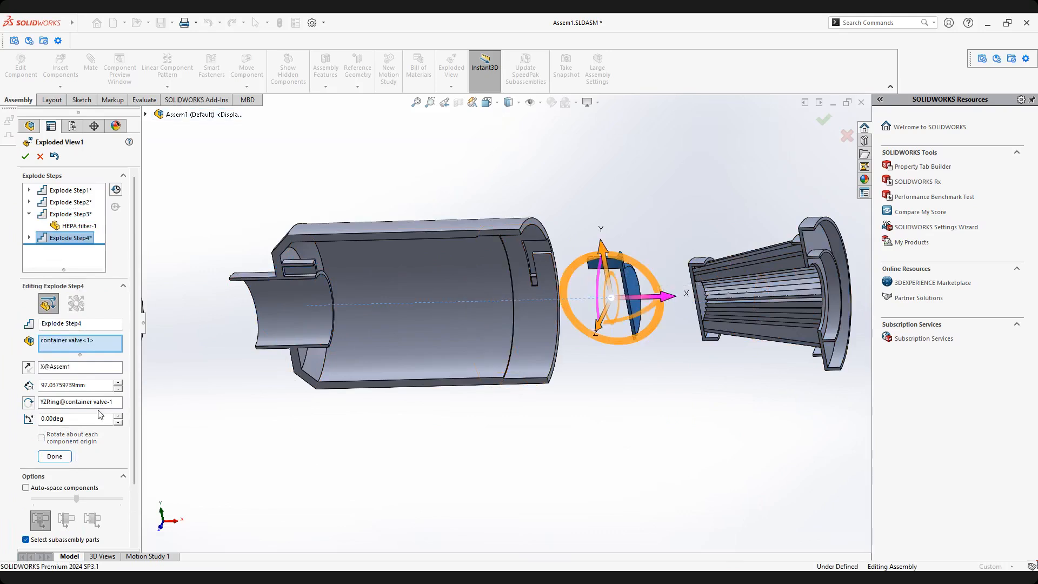
left_click(52, 458)
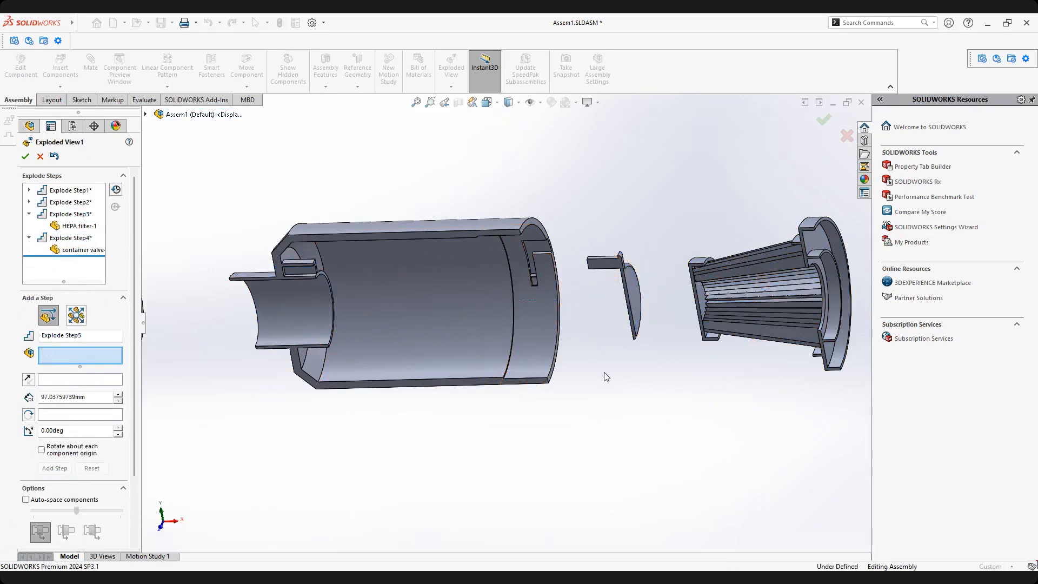
scroll(605, 374, "up", 6)
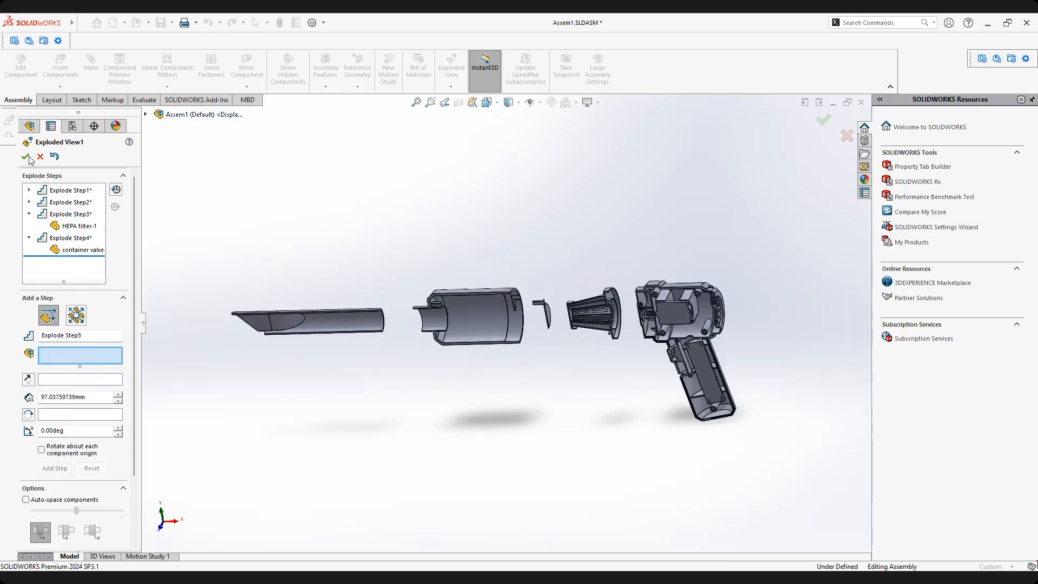
left_click(25, 157)
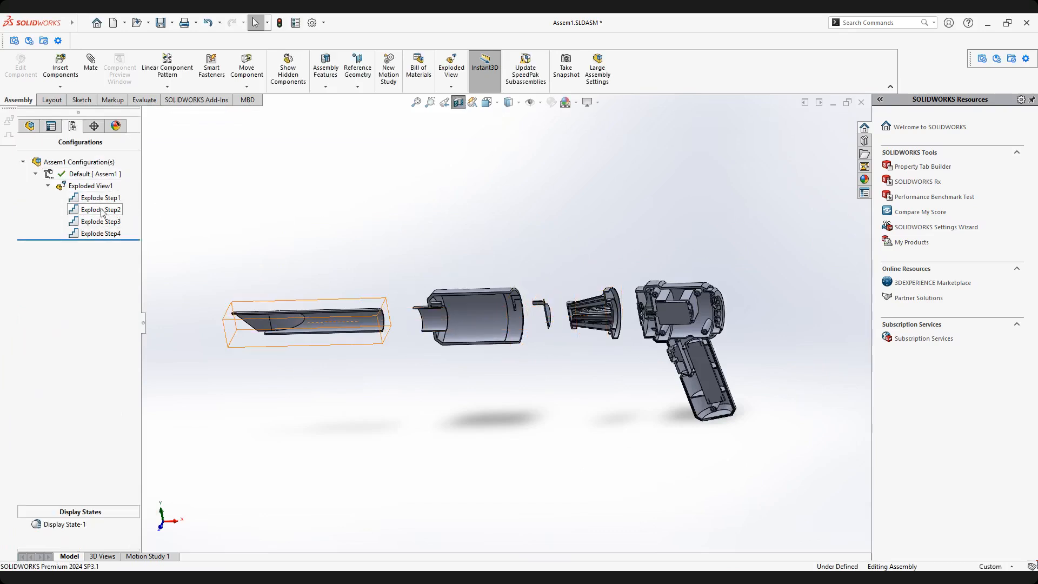
left_click(108, 186)
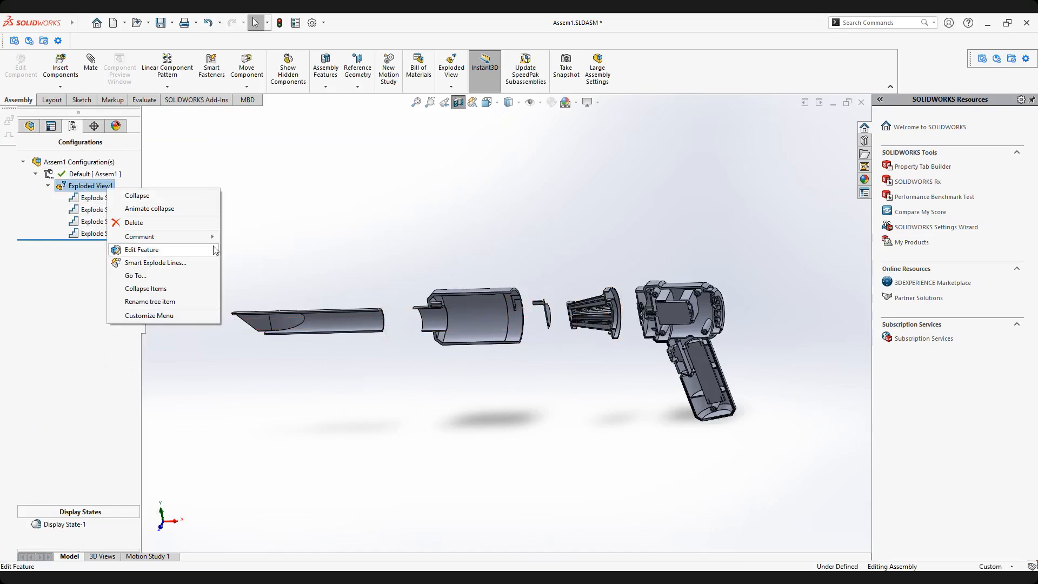
left_click(141, 250)
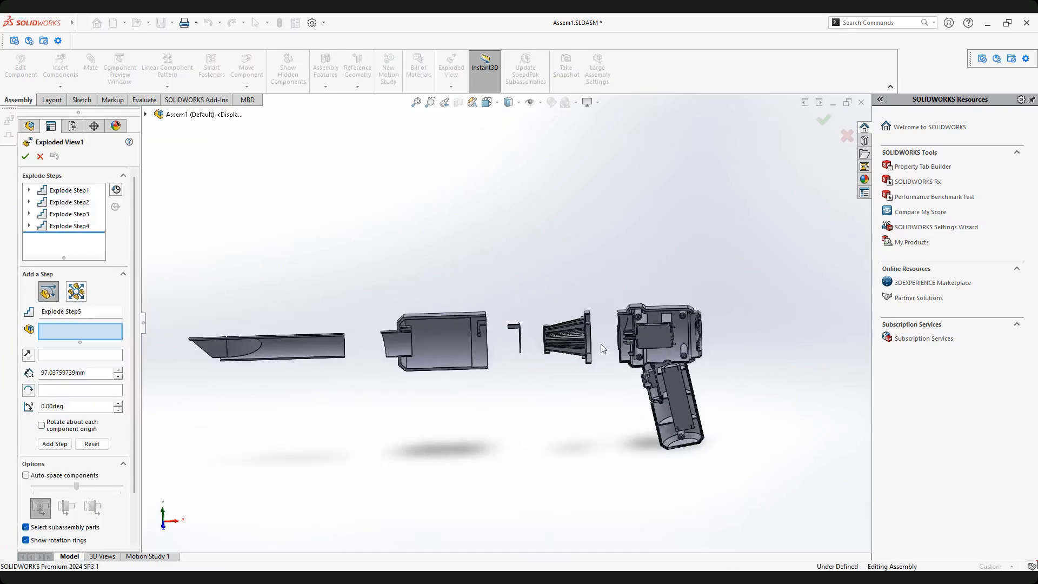
left_click(40, 157)
Turn off the section view and reopen Exploded View1 for editing.
left_click(459, 104)
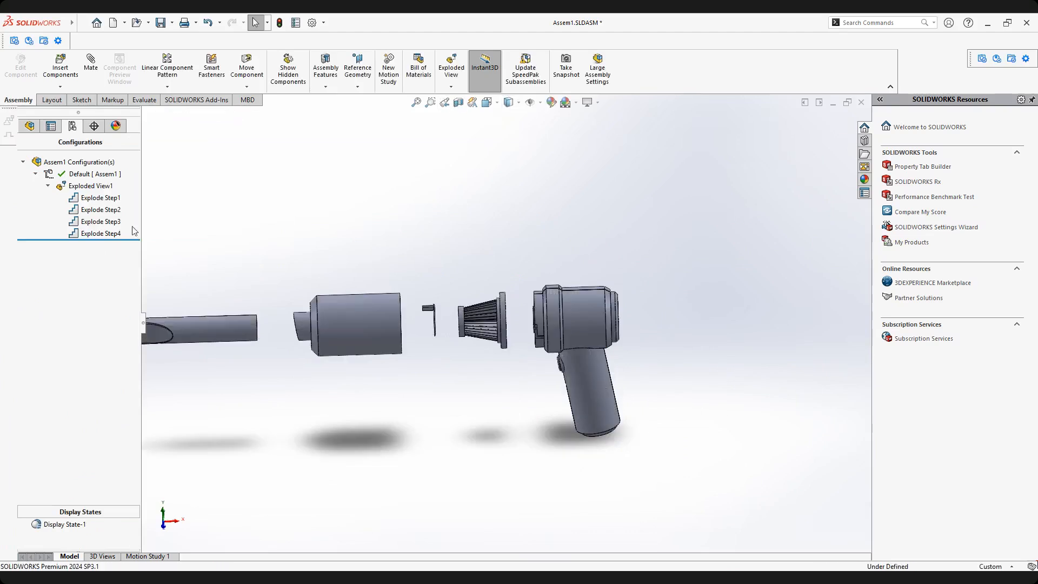
right_click(100, 185)
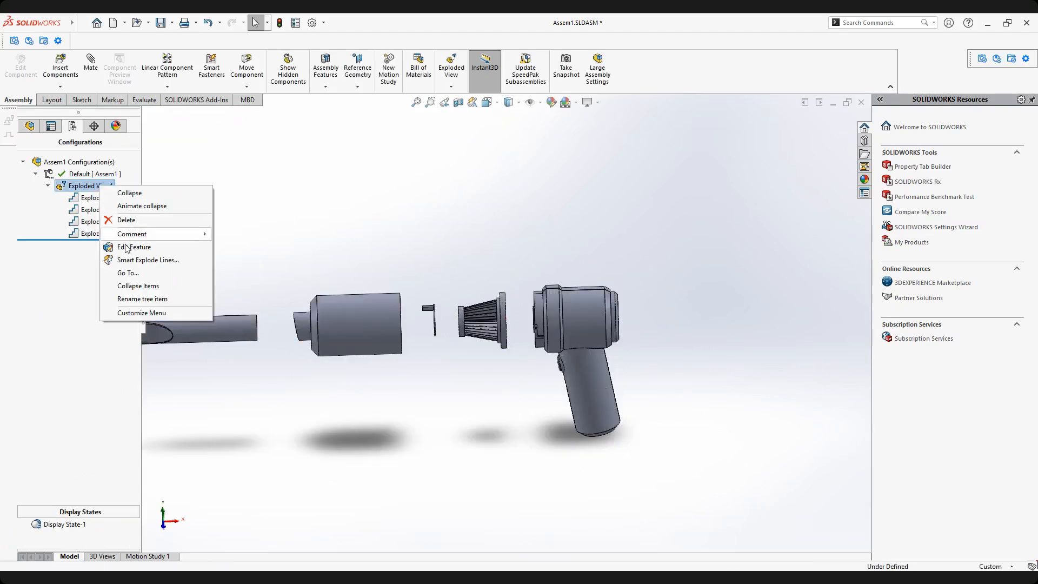
left_click(129, 247)
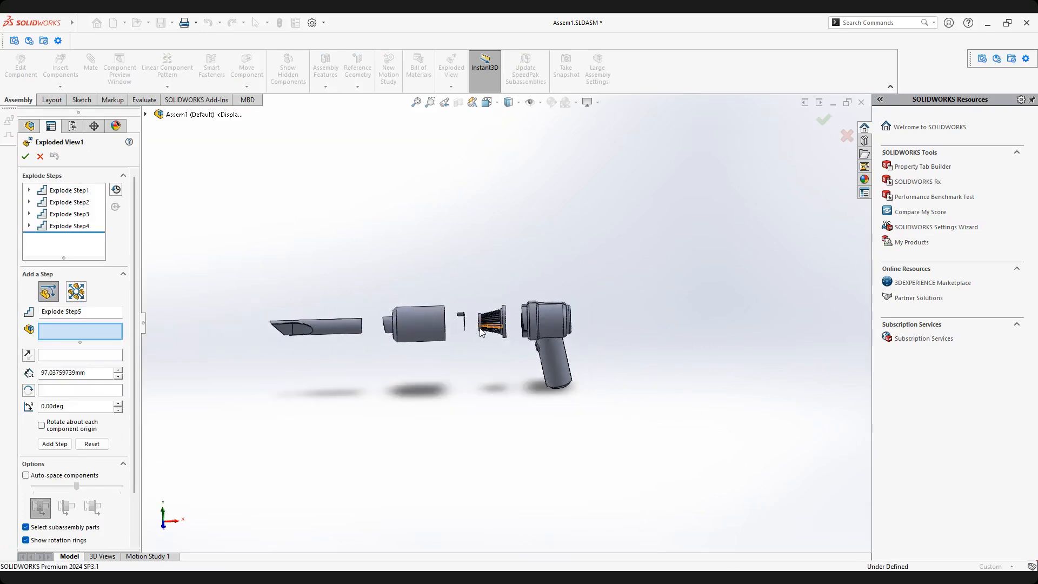
Select the two upper screws in the main body's casing for a new explode step.
scroll(527, 340, "down", 5)
scroll(549, 325, "up", 2)
middle_click_drag(549, 324, 387, 343)
scroll(357, 343, "down", 3)
middle_click_drag(558, 352, 330, 367)
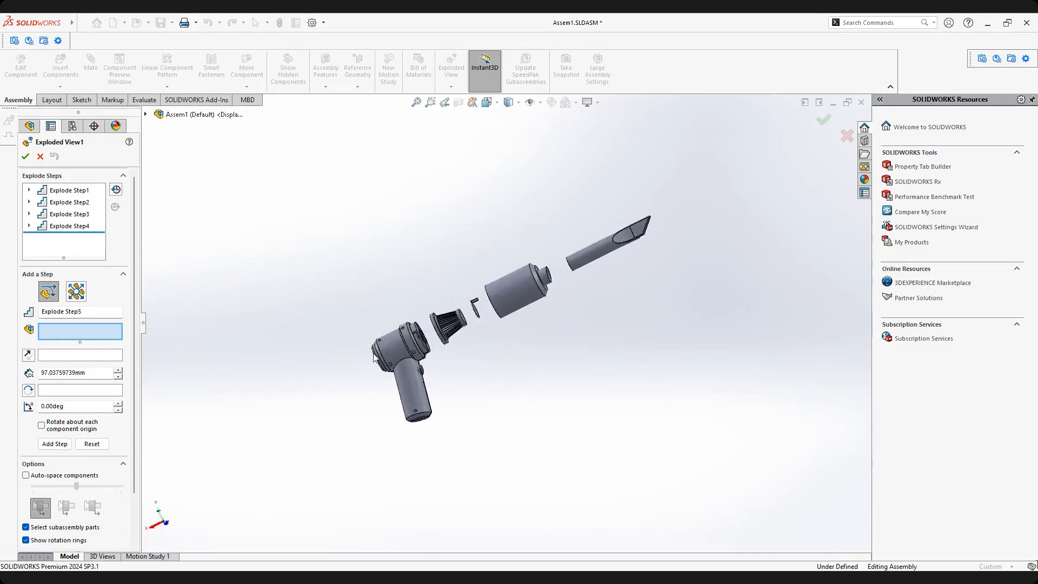
scroll(331, 367, "down", 4)
middle_click_drag(559, 361, 501, 319)
scroll(501, 319, "down", 4)
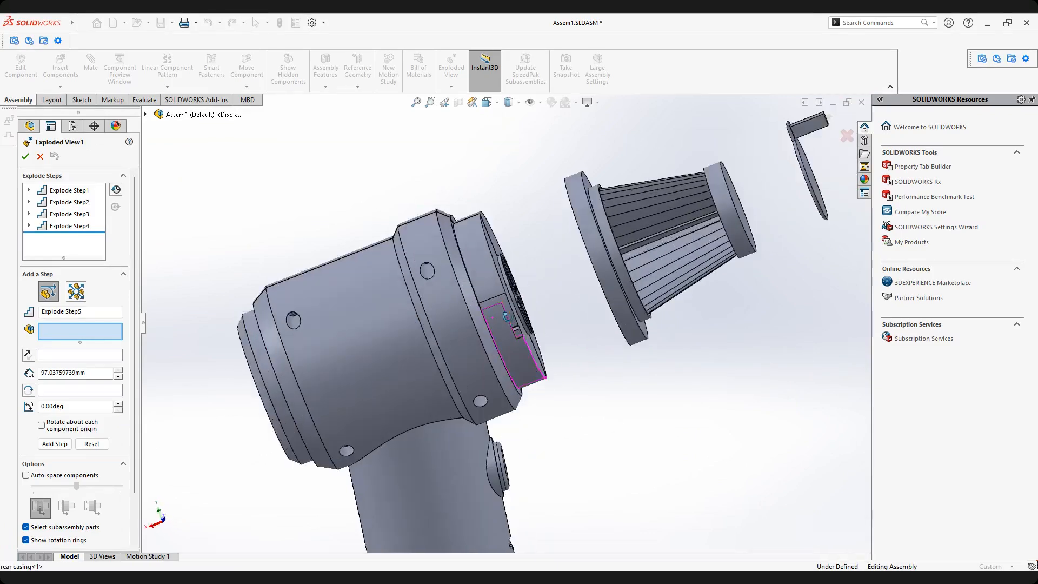
scroll(449, 289, "down", 4)
scroll(430, 277, "down", 5)
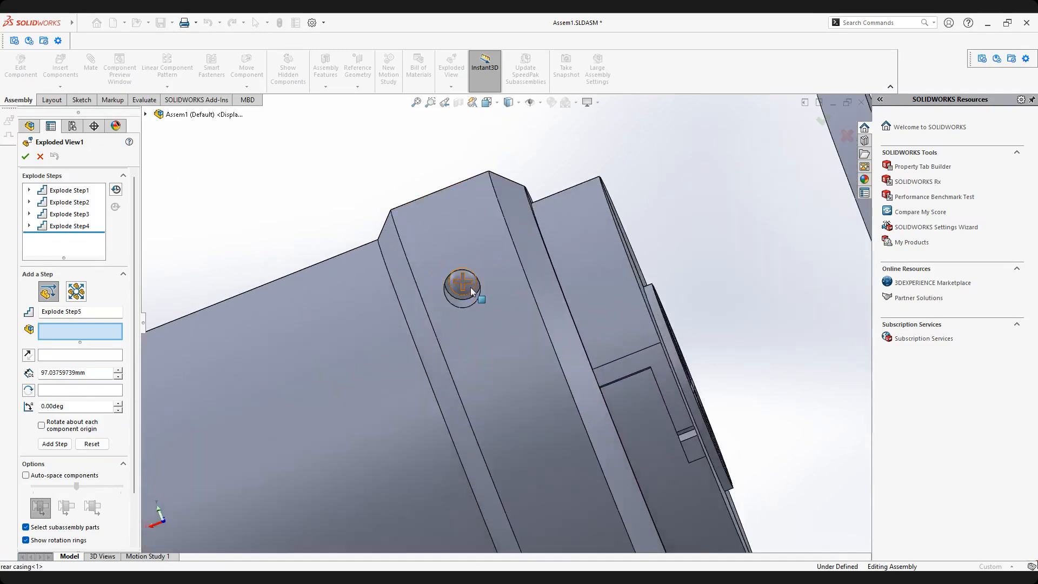
left_click(469, 288)
scroll(370, 381, "down", 2)
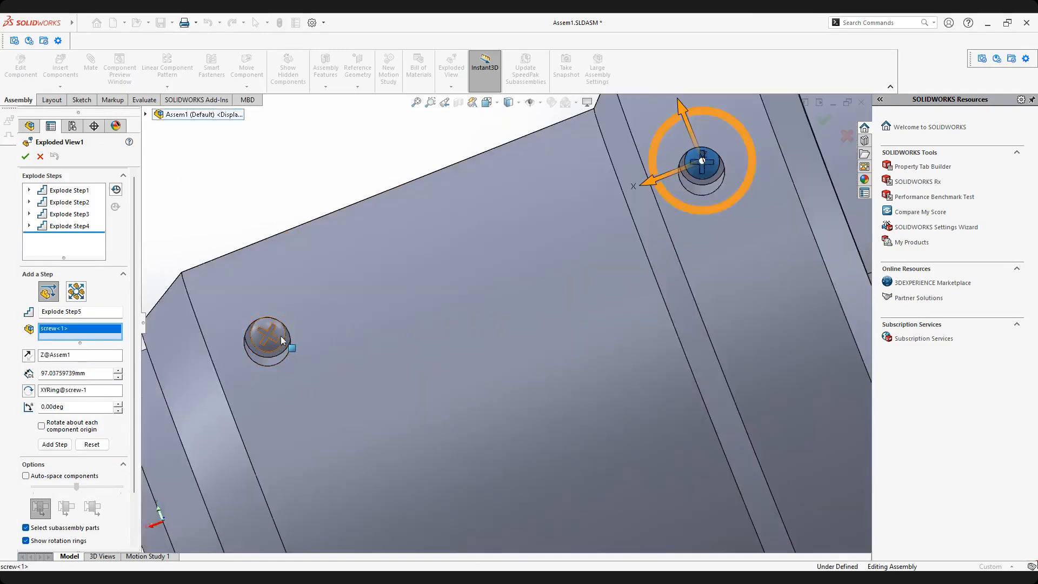
left_click(277, 341)
Add the two lower body screws and the handle screw, and explode all five screws about 71.1 mm along Z out of the casing.
scroll(514, 416, "up", 4)
scroll(631, 315, "down", 6)
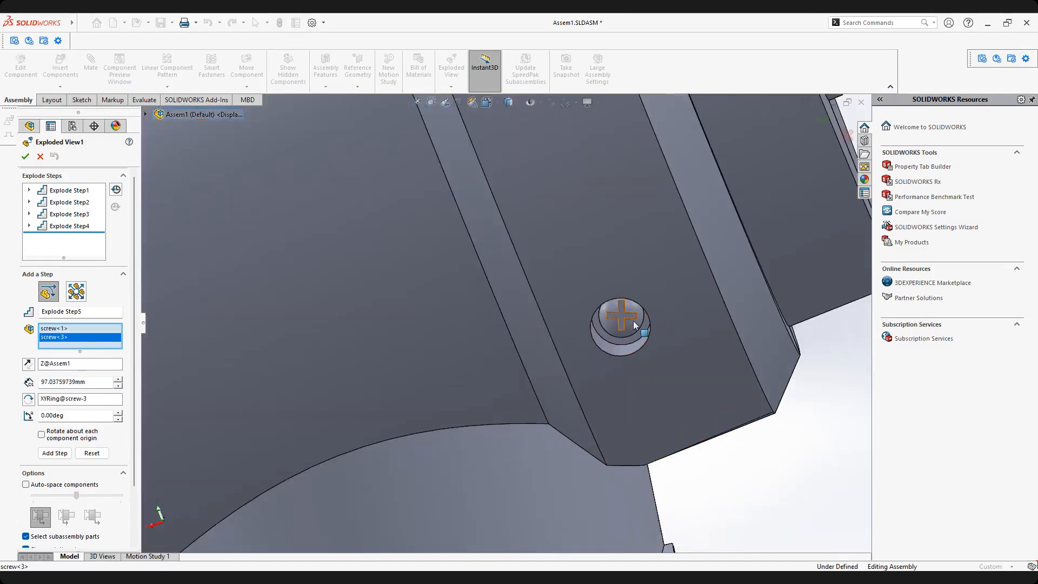
left_click(635, 325)
scroll(472, 378, "up", 4)
scroll(378, 378, "down", 1)
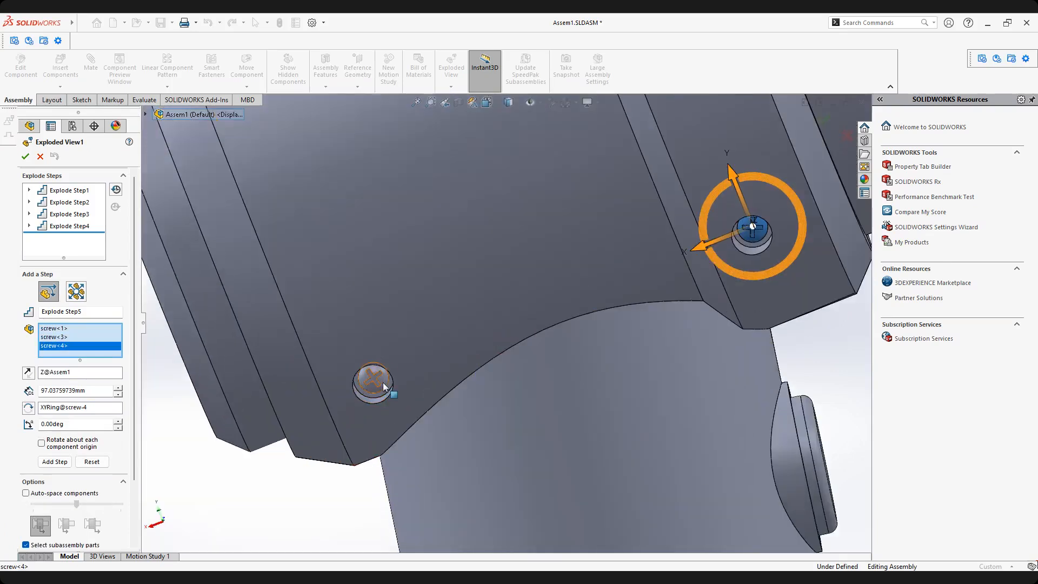
left_click(383, 382)
scroll(519, 456, "up", 5)
scroll(465, 304, "down", 6)
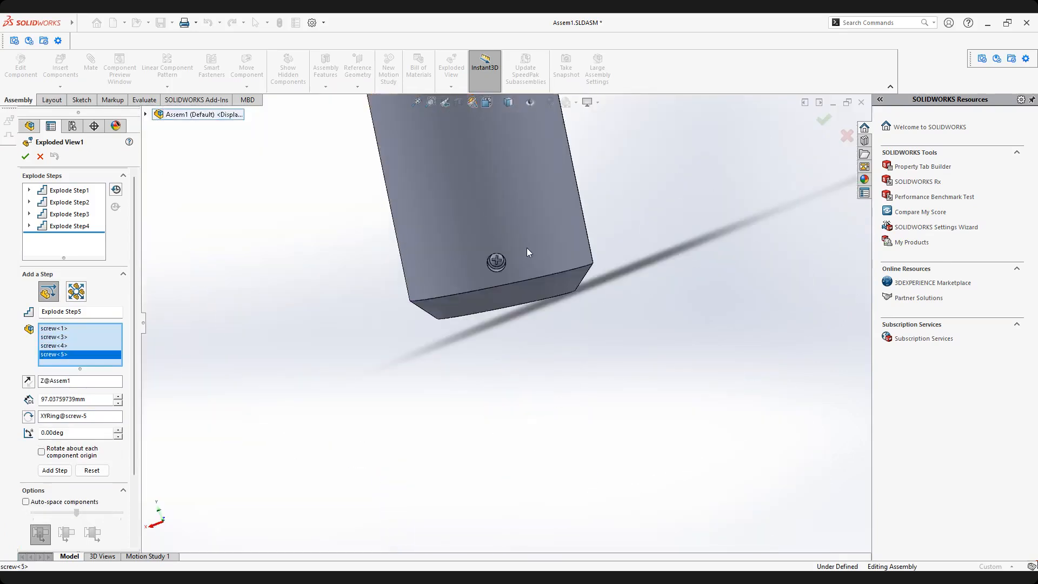
left_click(466, 303)
scroll(466, 303, "up", 5)
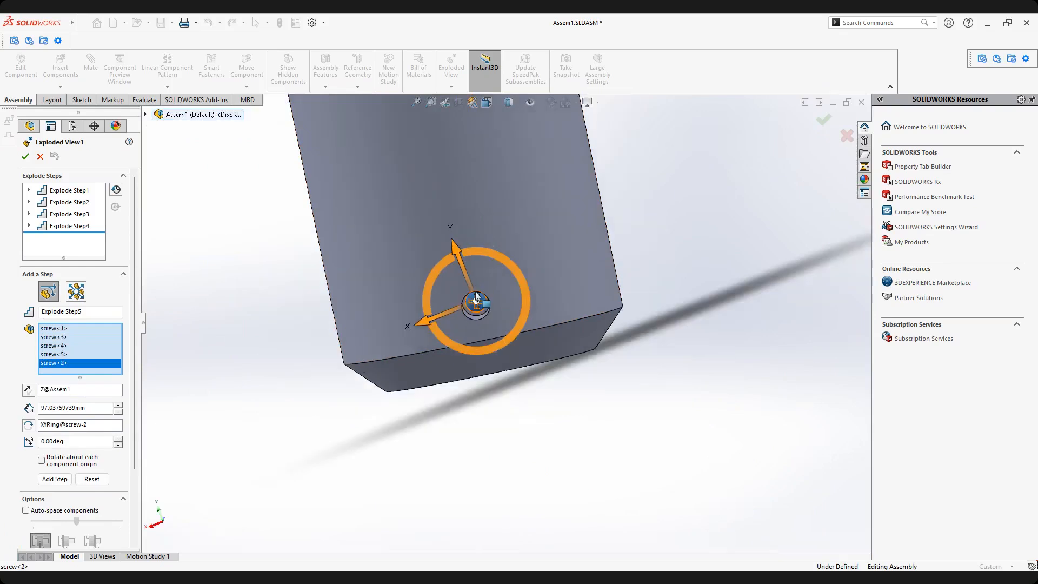
left_click_drag(406, 306, 514, 323)
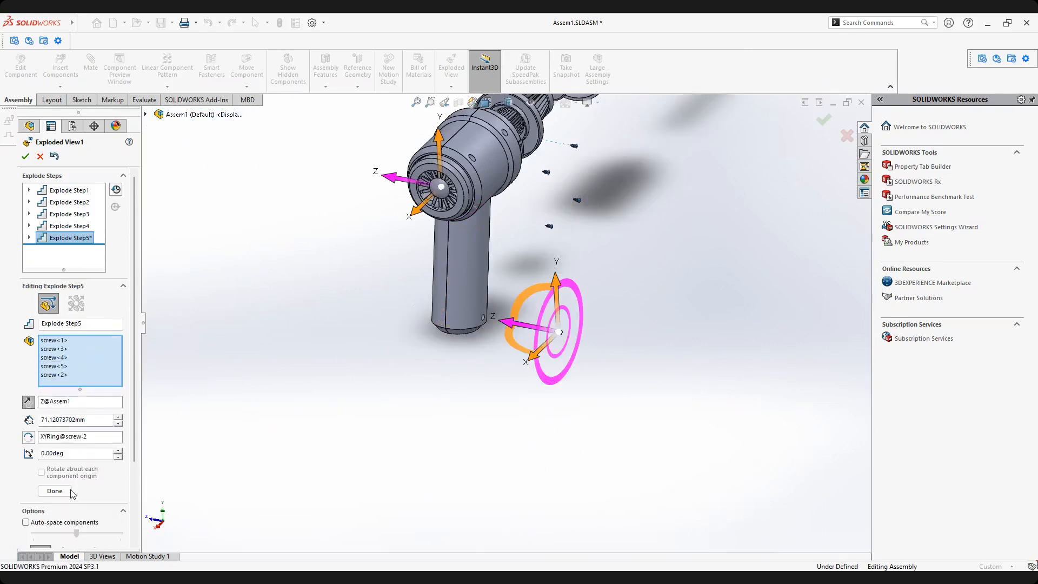
left_click(55, 479)
Explode the casing half opposite the screws about 156.7 mm along Z away from the body, and save the exploded view.
scroll(501, 315, "up", 4)
middle_click_drag(551, 254, 402, 288)
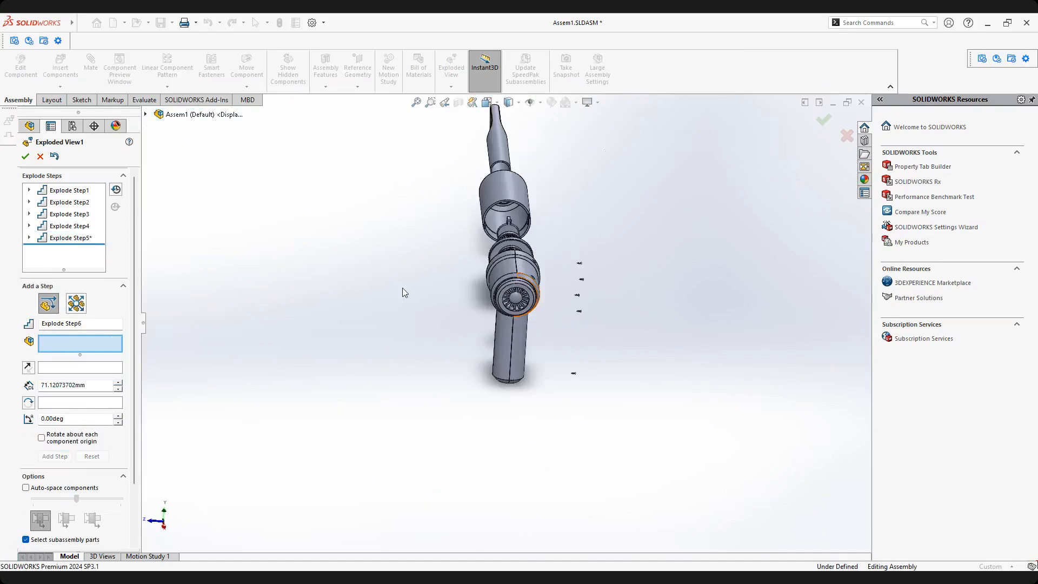
middle_click_drag(421, 348, 601, 303)
scroll(601, 304, "down", 4)
middle_click_drag(519, 306, 551, 320)
left_click(506, 285)
left_click_drag(403, 342, 245, 372)
left_click(55, 468)
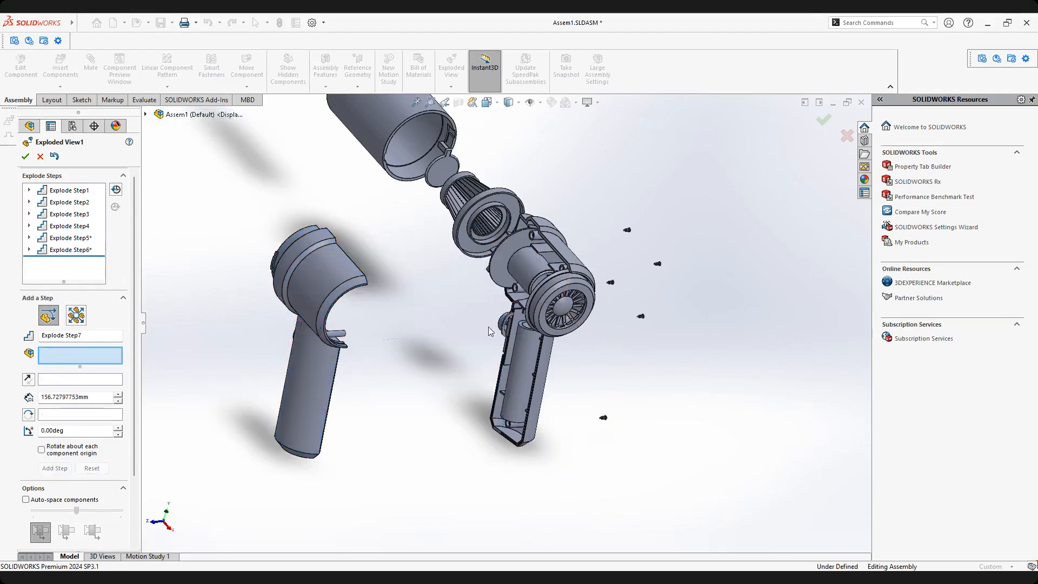
left_click(25, 156)
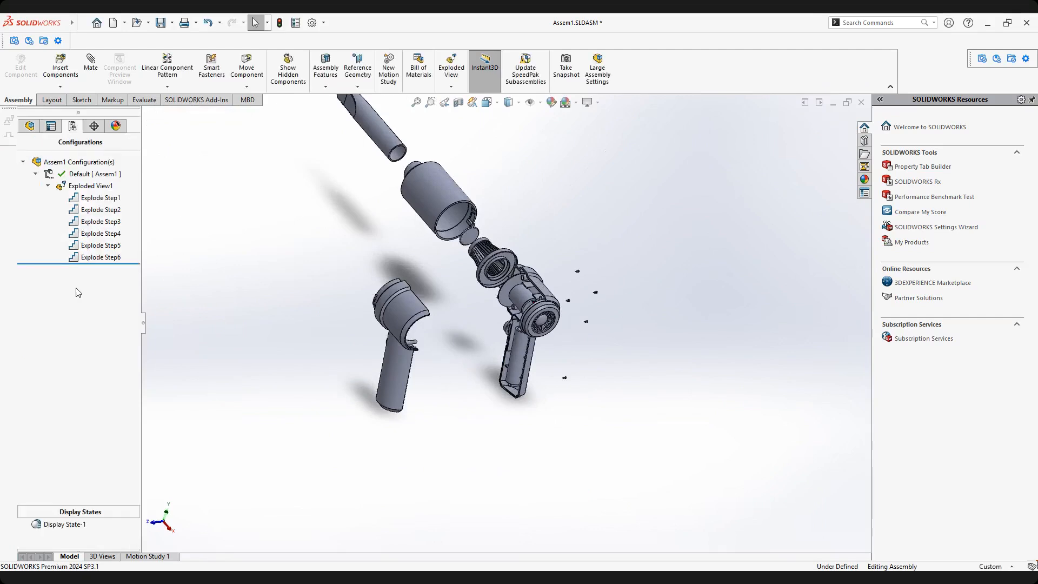
Reopen Exploded View1 for editing.
right_click(90, 188)
left_click(124, 252)
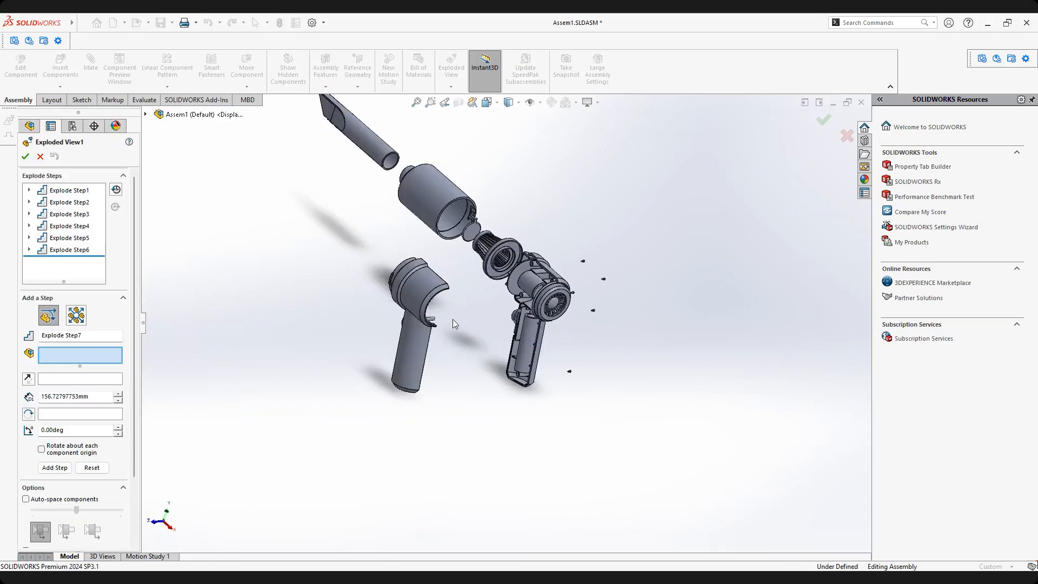
scroll(452, 319, "down", 3)
middle_click_drag(550, 301, 521, 352)
scroll(533, 346, "down", 4)
left_click(521, 352)
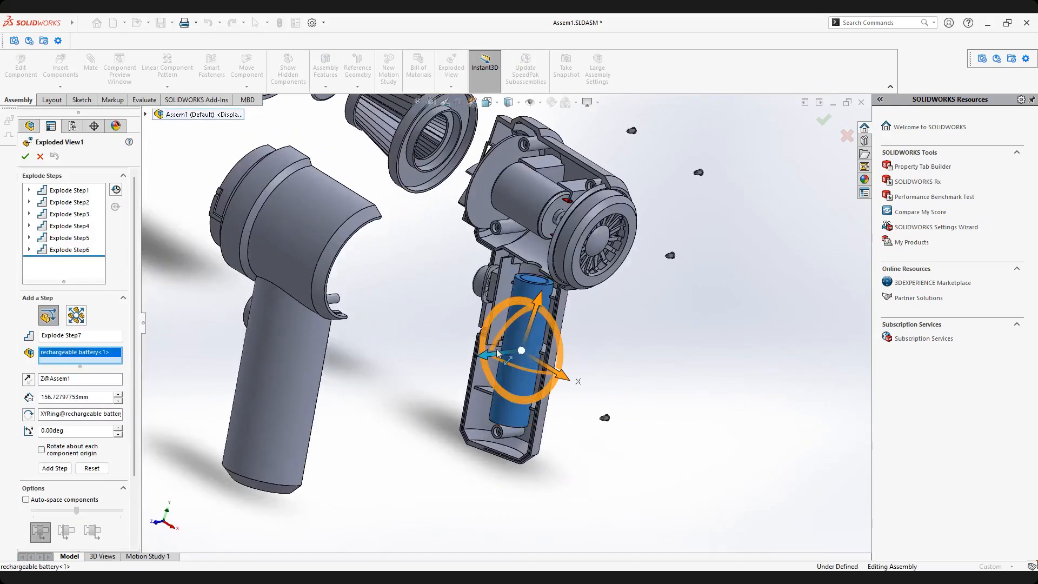
mouse_move(505, 332)
middle_mouse_down()
mouse_move(526, 351)
mouse_move(517, 345)
middle_mouse_up()
right_click(102, 358)
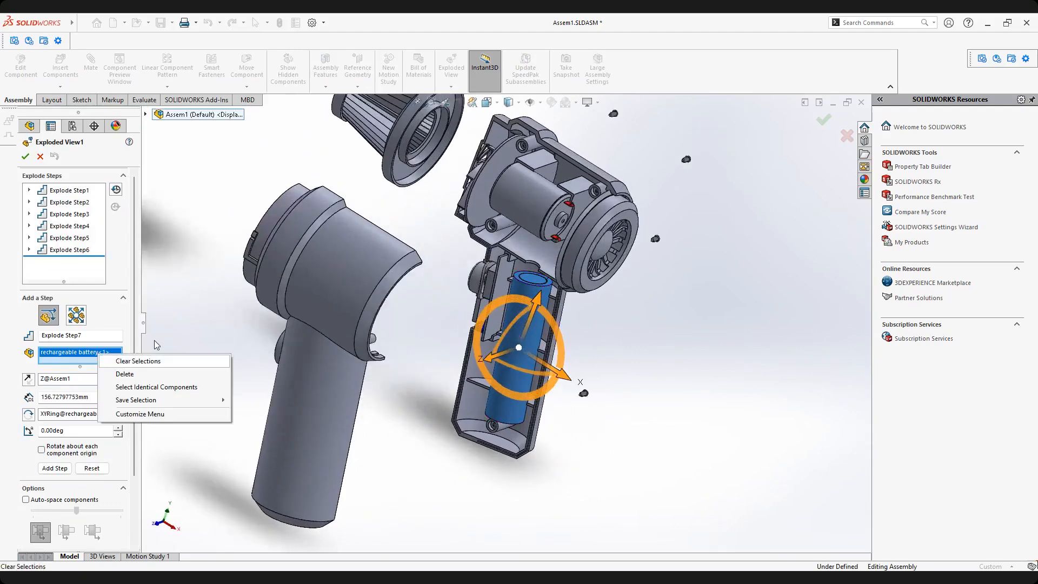
left_click(123, 365)
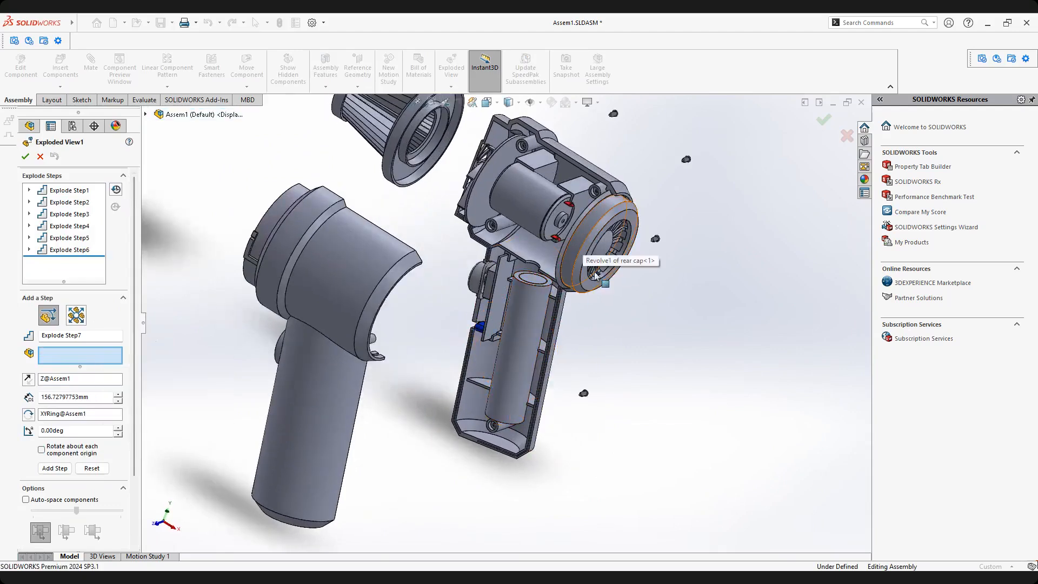
Explode the rear cap about 94.8 mm along Z out of the casing and complete its explode step.
middle_click_drag(612, 264, 608, 293)
scroll(594, 272, "down", 3)
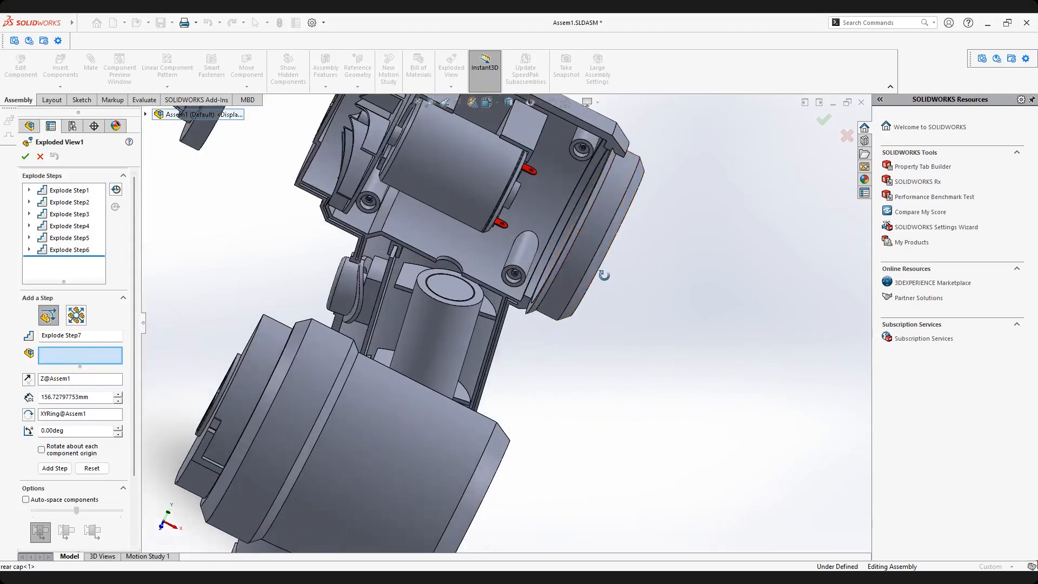
left_click(592, 217)
middle_click_drag(592, 216, 583, 254)
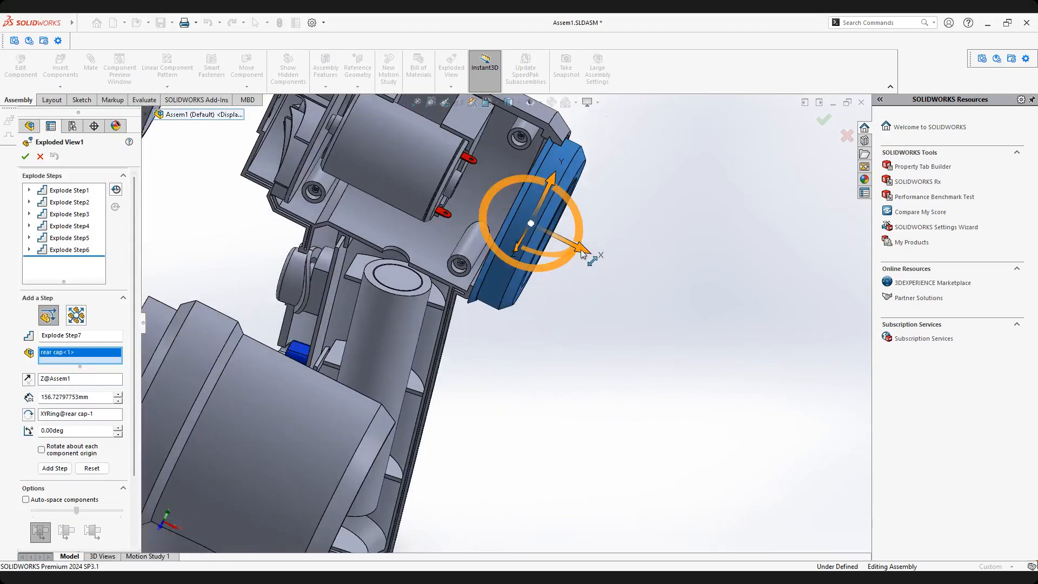
scroll(509, 295, "up", 3)
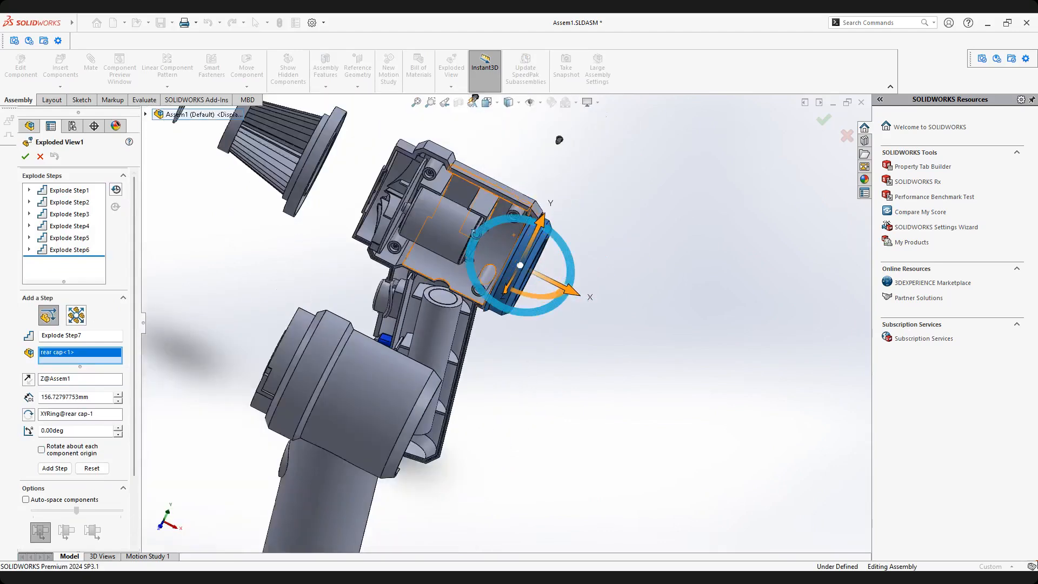
middle_click_drag(508, 301, 480, 297)
left_click_drag(478, 297, 350, 380)
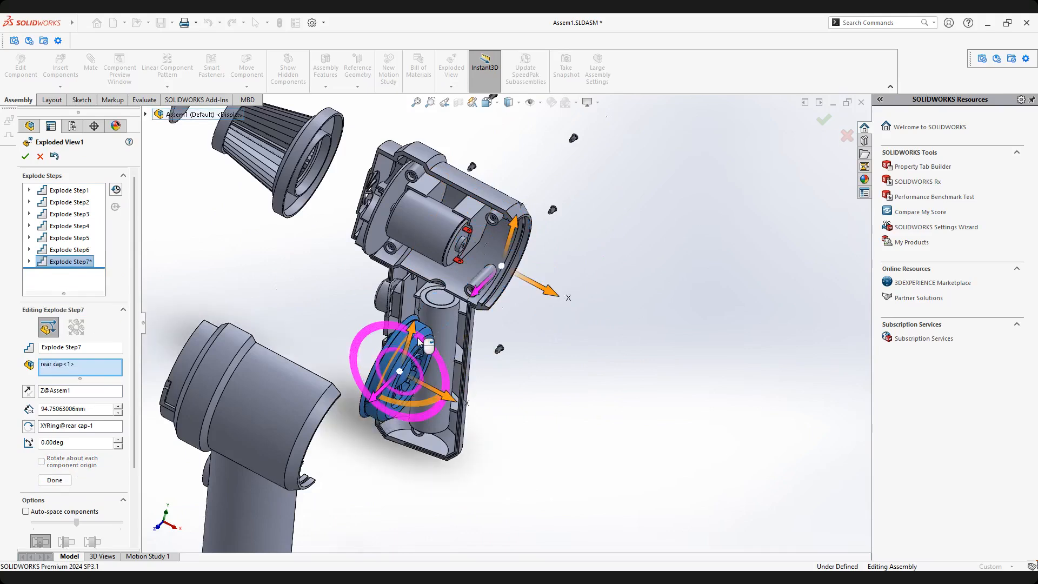
scroll(388, 342, "down", 1)
scroll(530, 265, "down", 4)
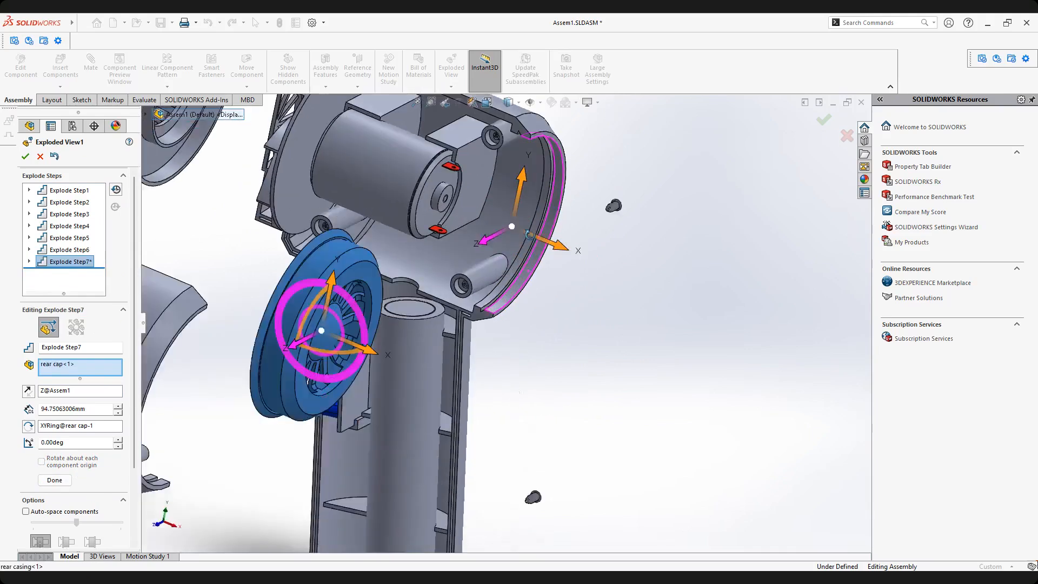
scroll(502, 338, "up", 4)
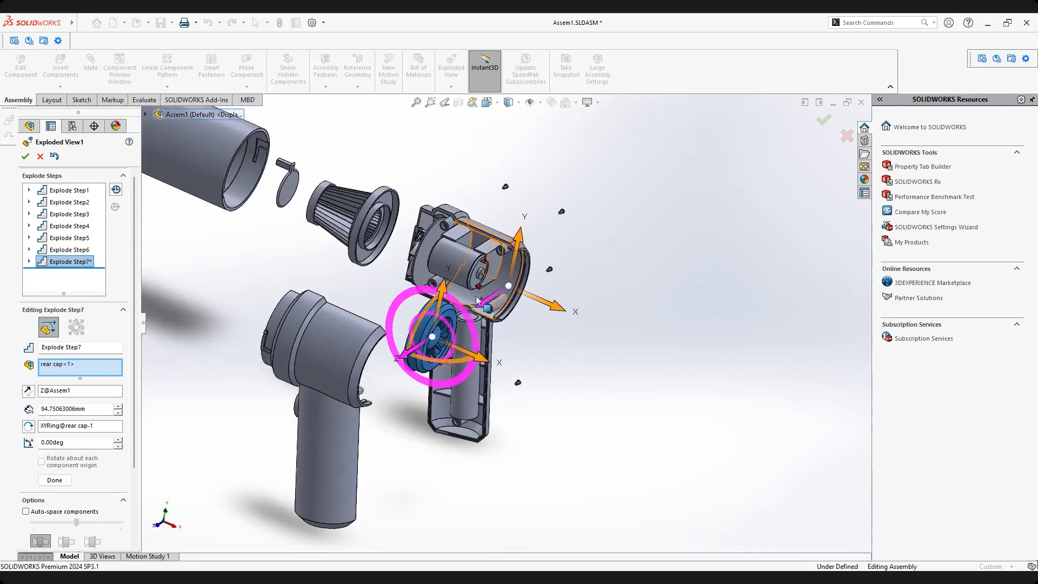
scroll(470, 289, "down", 2)
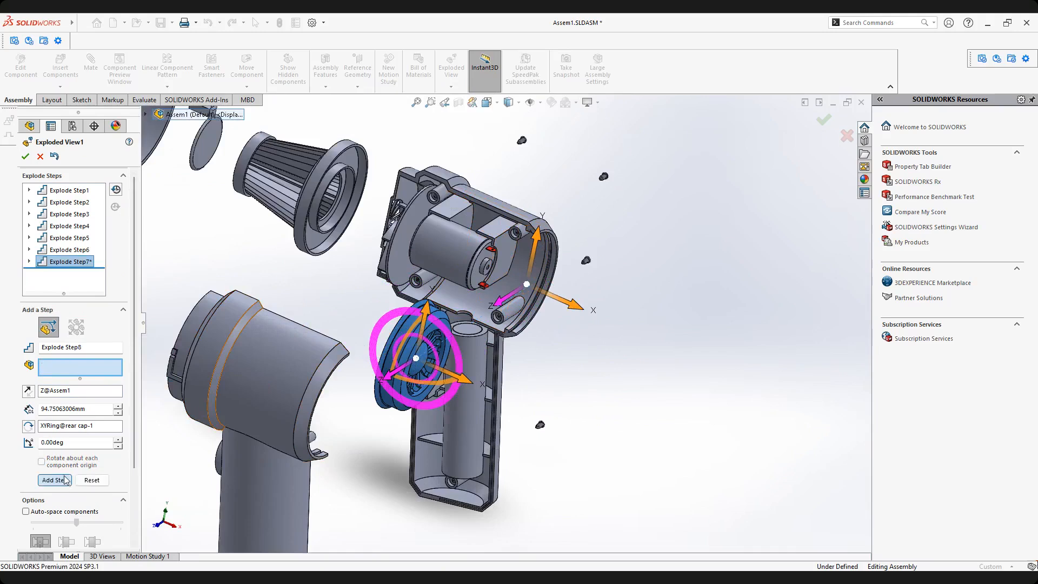
left_click(63, 480)
Explode the rechargeable battery about 58.7 mm along Z out of the handle and complete its explode step.
middle_click_drag(452, 334, 429, 342)
scroll(429, 371, "down", 5)
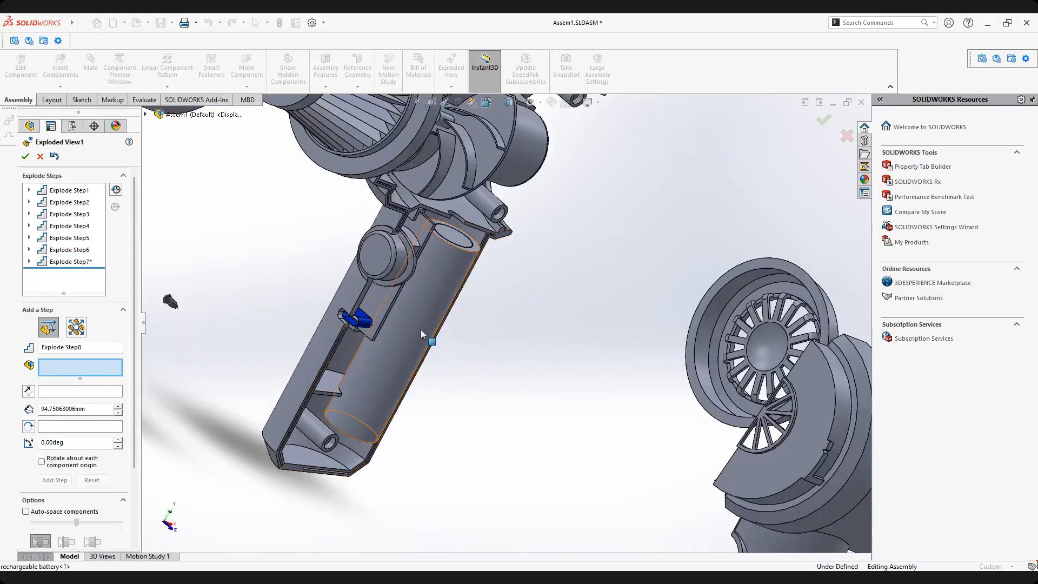
left_click(420, 329)
left_click_drag(442, 369, 579, 460)
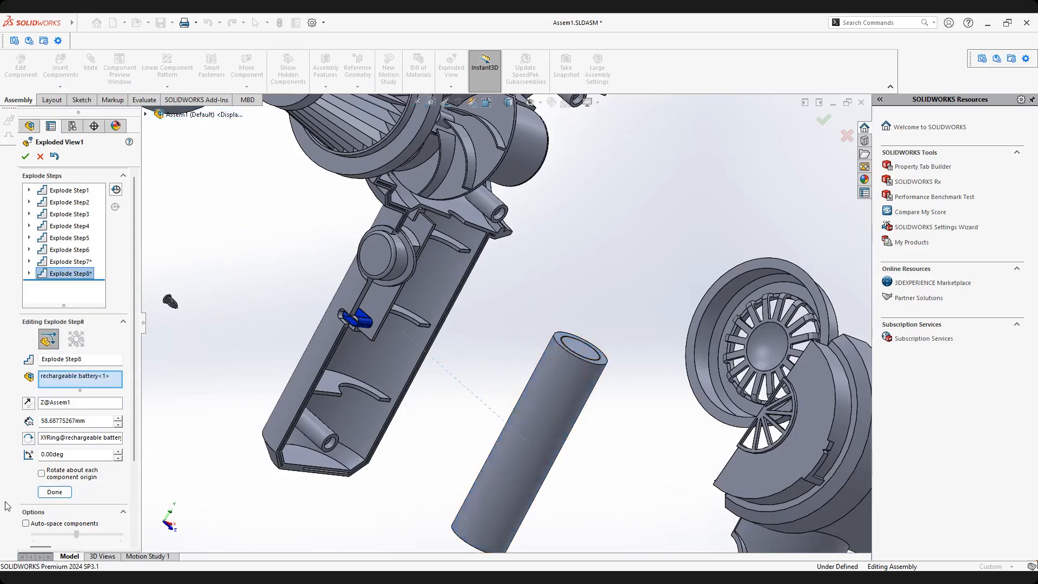
left_click(54, 492)
Examine the PCB, on/off button, motor and impeller inside the remaining casing half.
middle_click_drag(358, 372, 396, 348)
scroll(397, 348, "down", 3)
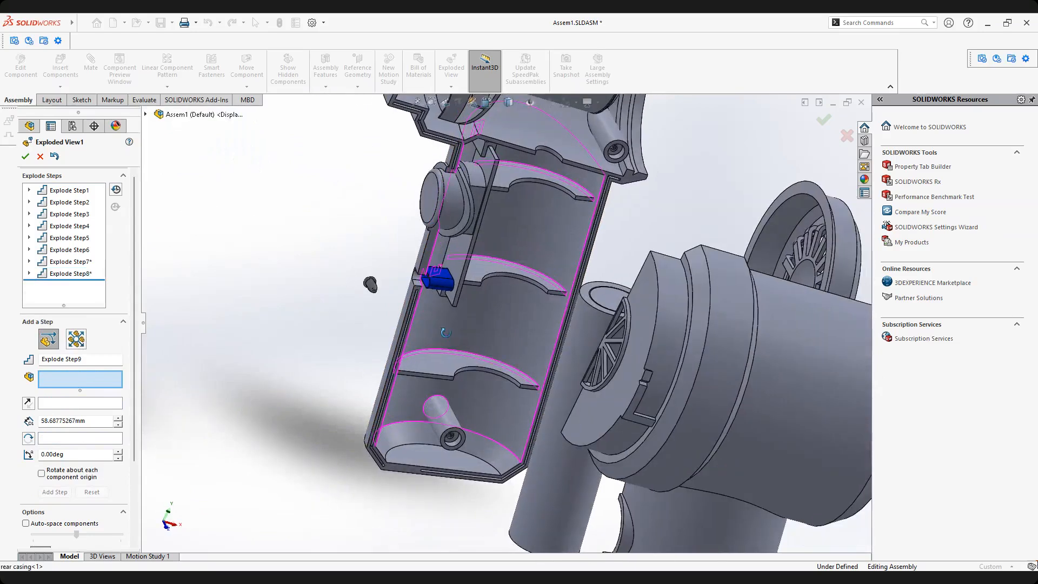
scroll(481, 247, "up", 3)
scroll(468, 213, "down", 4)
mouse_move(522, 300)
middle_mouse_down()
mouse_move(503, 303)
mouse_move(522, 307)
middle_mouse_up()
scroll(500, 308, "up", 4)
scroll(505, 300, "down", 3)
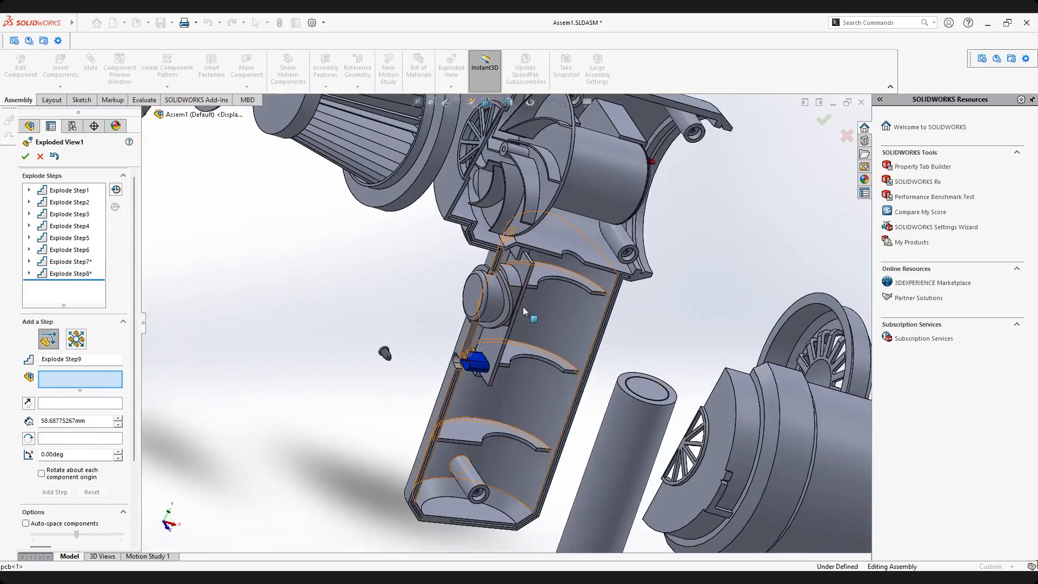
scroll(523, 306, "down", 3)
scroll(502, 304, "up", 3)
scroll(487, 309, "down", 3)
middle_click_drag(481, 314, 463, 301)
scroll(481, 331, "up", 2)
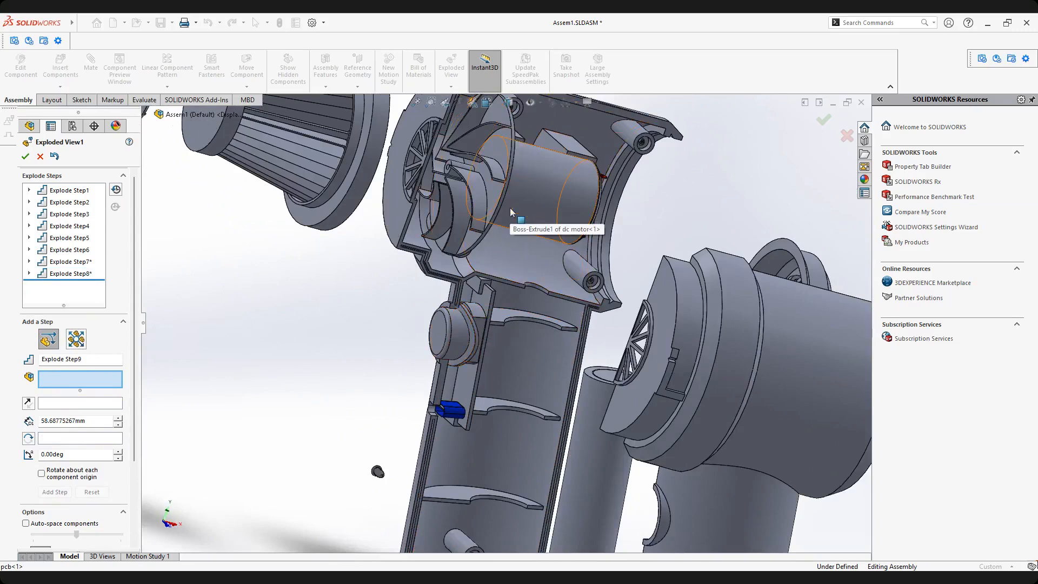
scroll(506, 364, "up", 3)
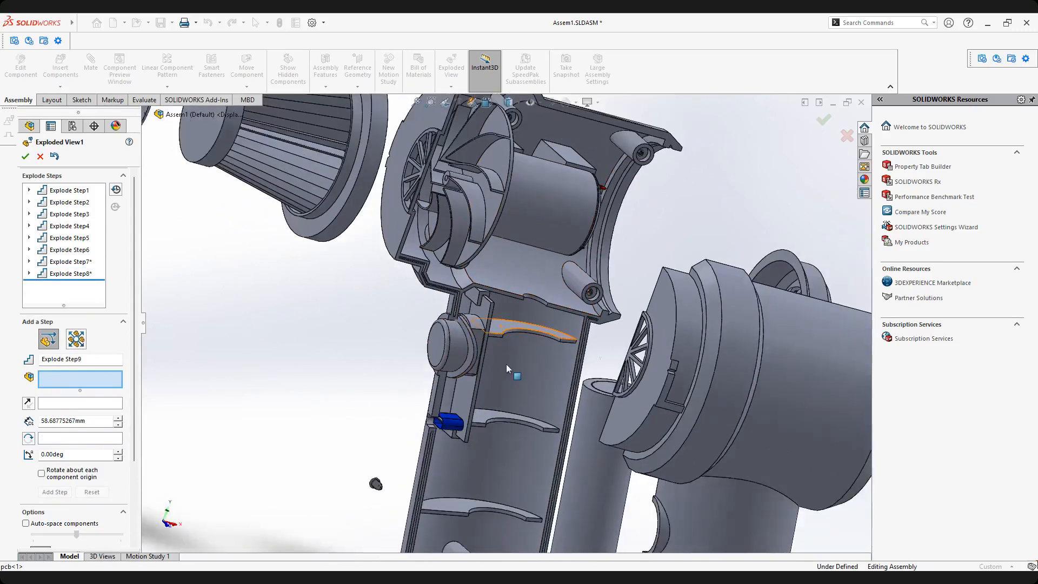
scroll(495, 349, "down", 3)
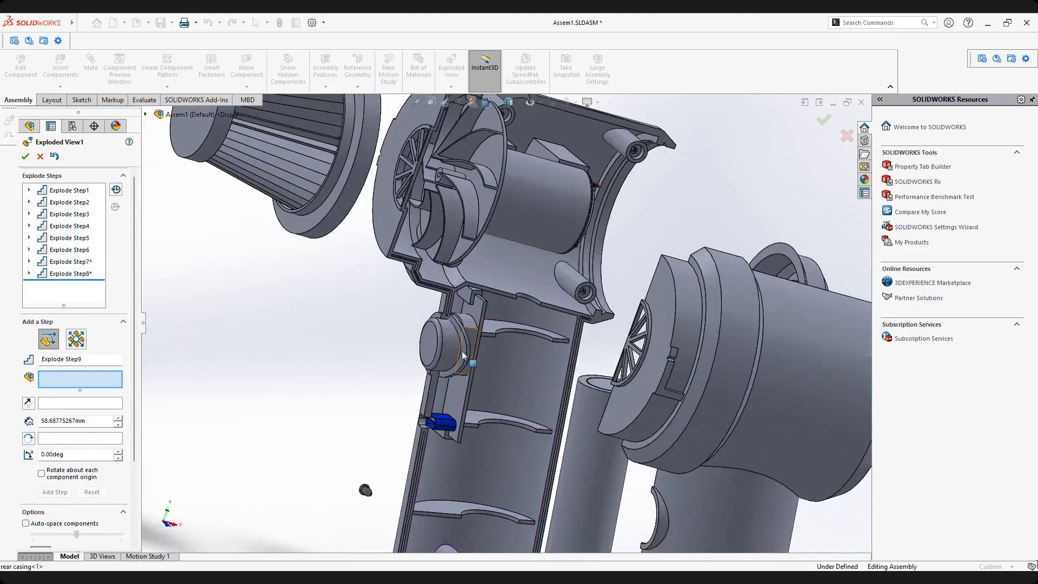
scroll(456, 344, "down", 2)
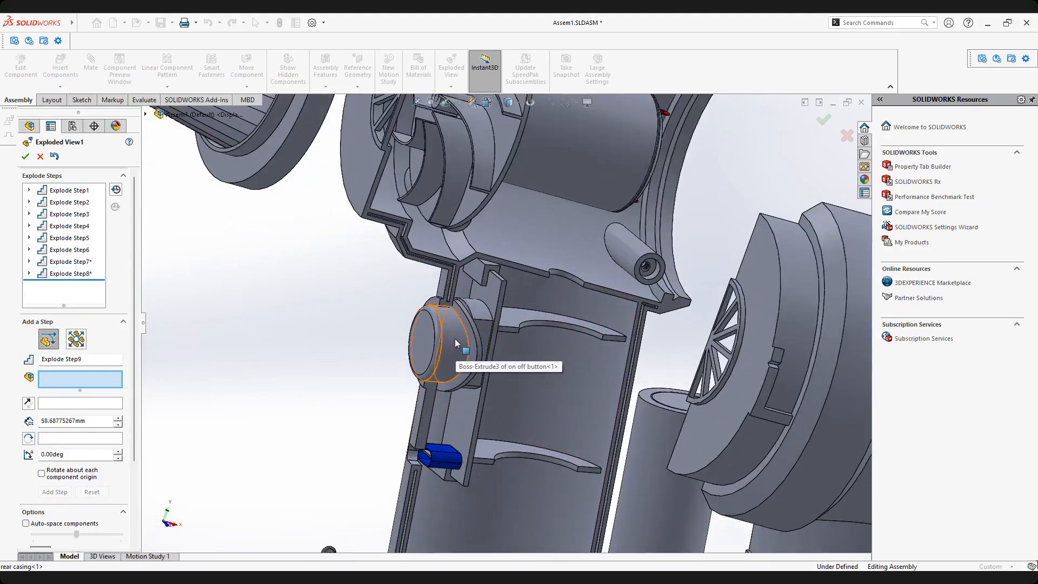
Explode the on/off button about 86.9 mm along Z, past the battery, and complete its explode step.
left_click(455, 338)
scroll(455, 339, "down", 3)
middle_click_drag(490, 355, 509, 379)
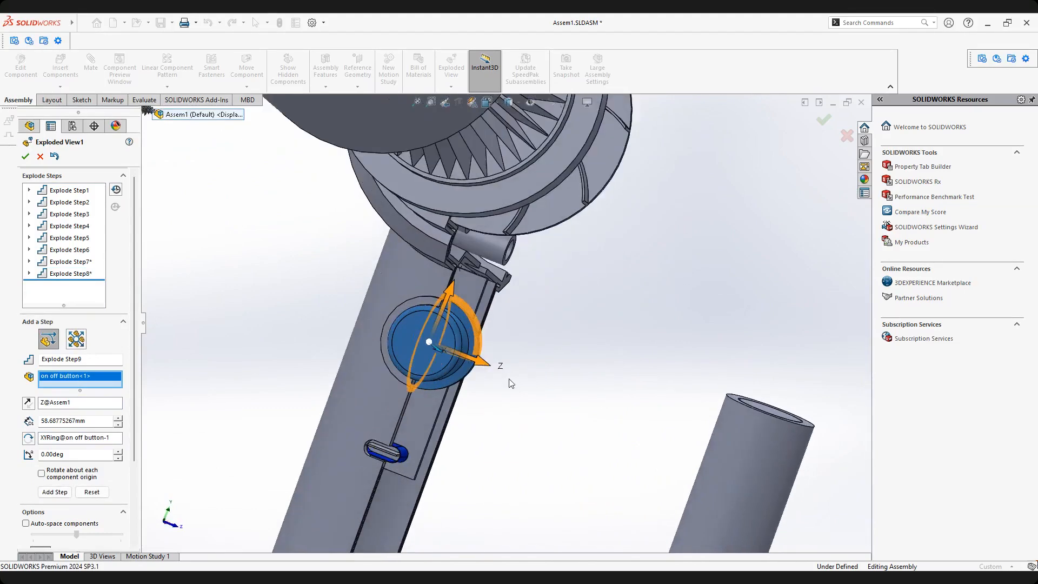
left_click_drag(539, 378, 782, 468)
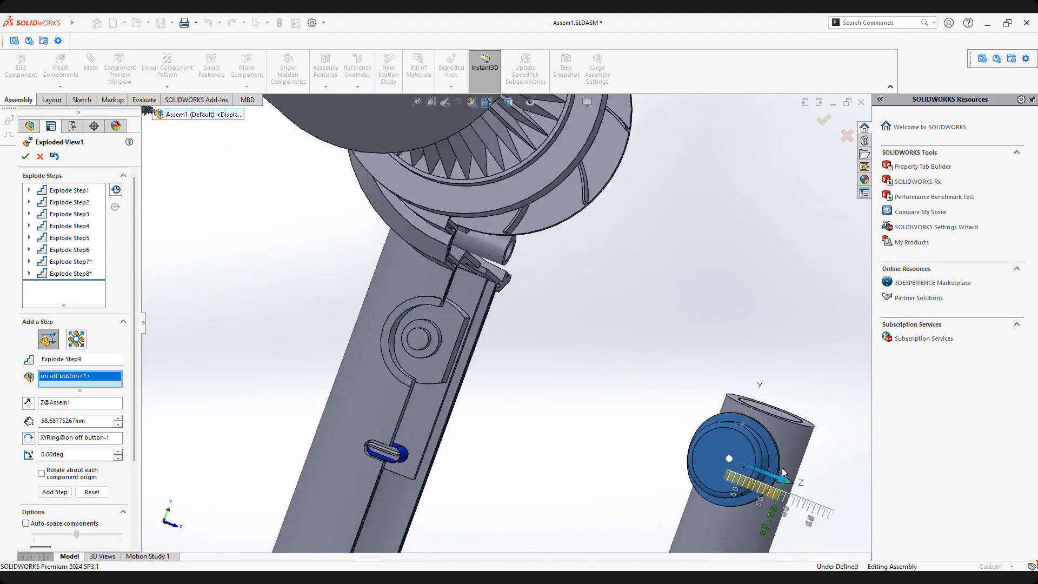
middle_click_drag(720, 444, 627, 419)
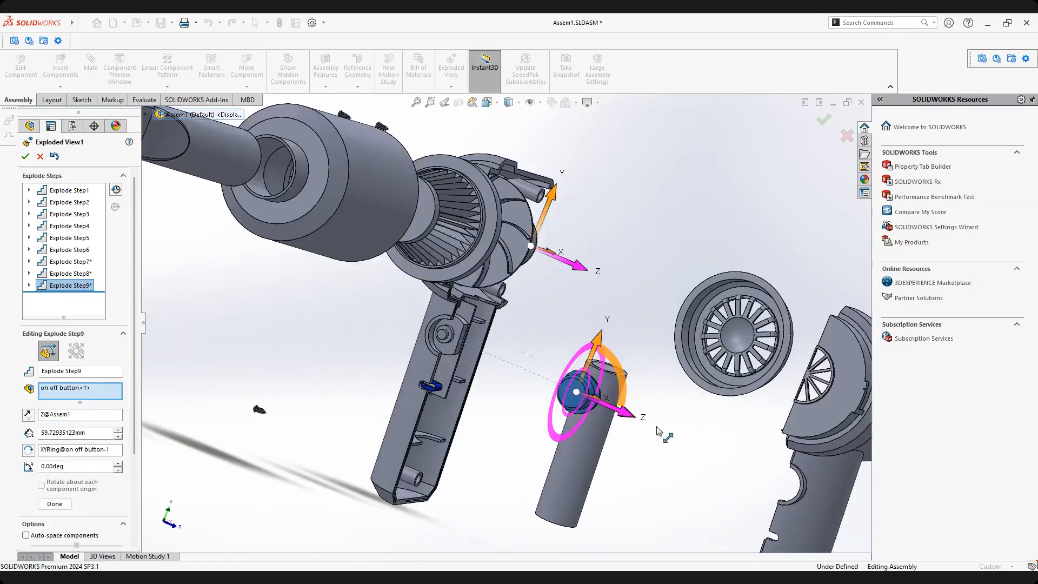
left_click_drag(630, 414, 689, 437)
middle_click_drag(588, 409, 562, 403)
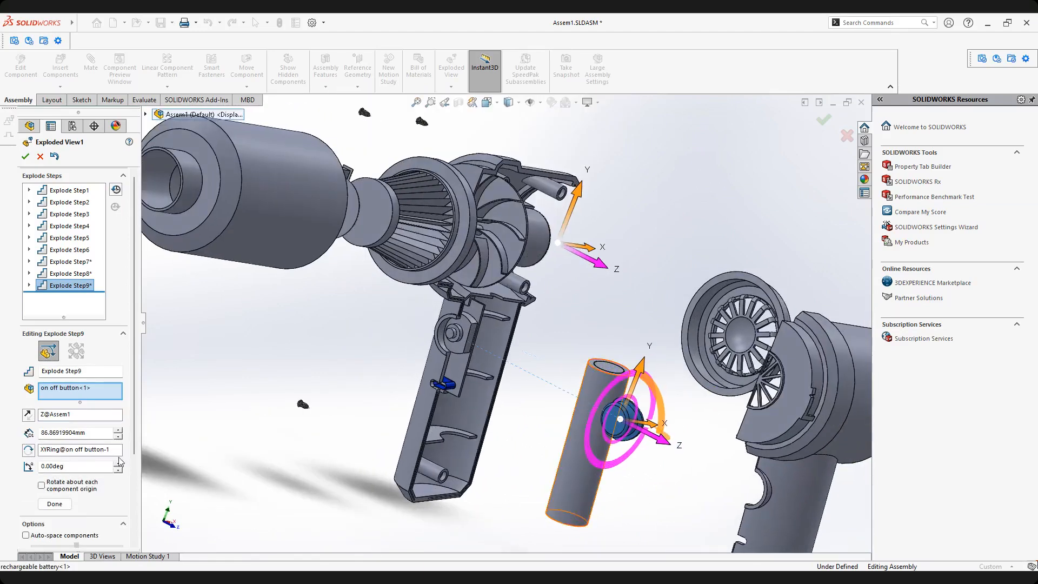
left_click(56, 505)
Explode the PCB about 37.8 mm along Z out of the handle and save the exploded view.
scroll(449, 388, "down", 5)
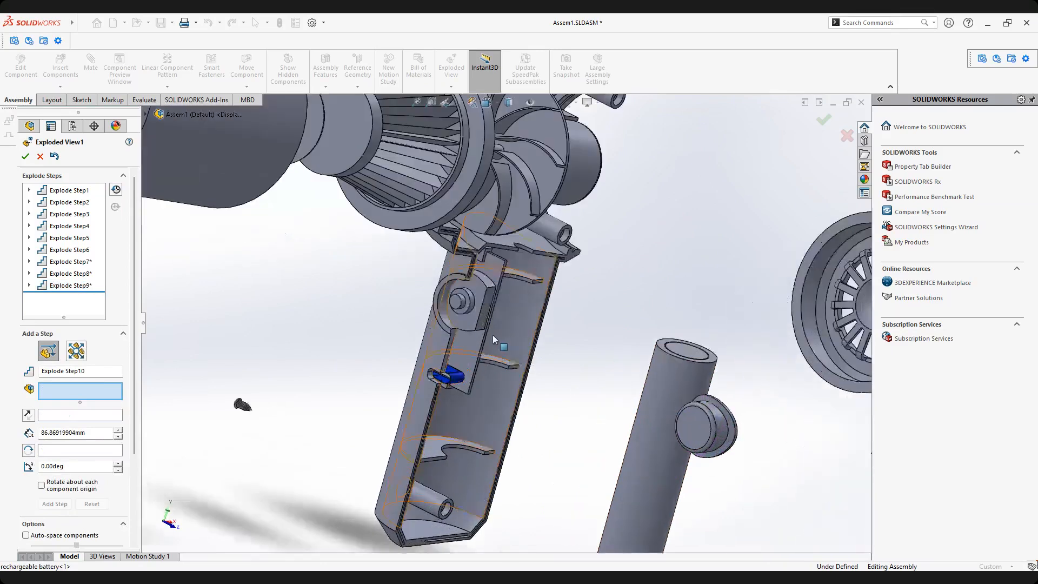
left_click(456, 343)
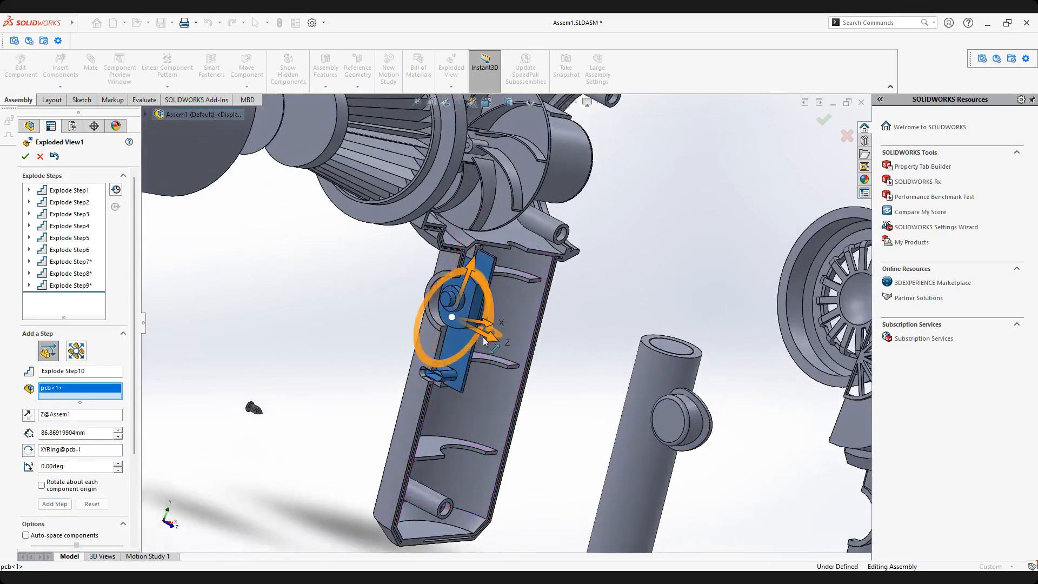
left_click_drag(495, 336, 650, 417)
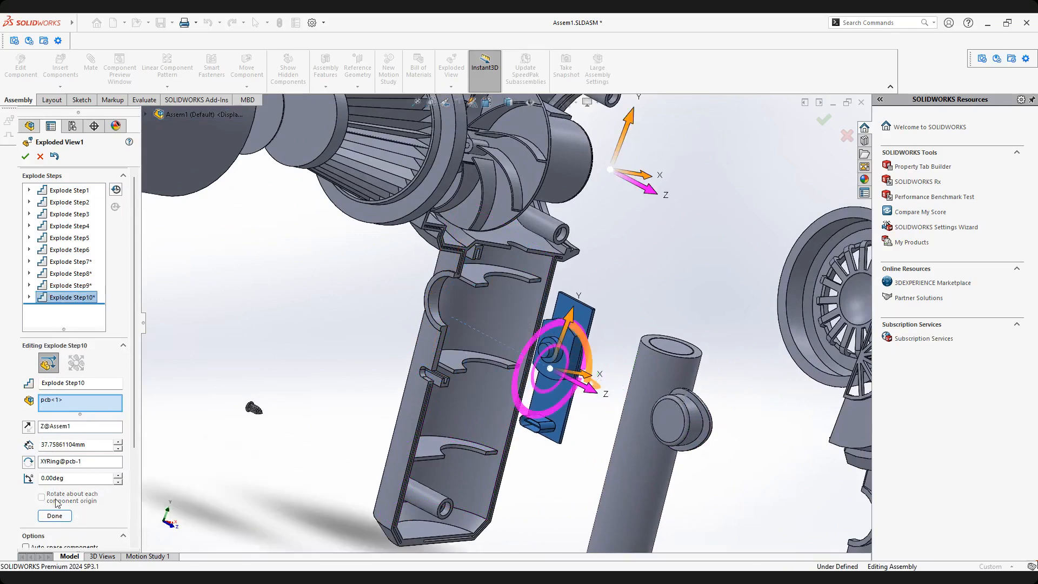
left_click(54, 516)
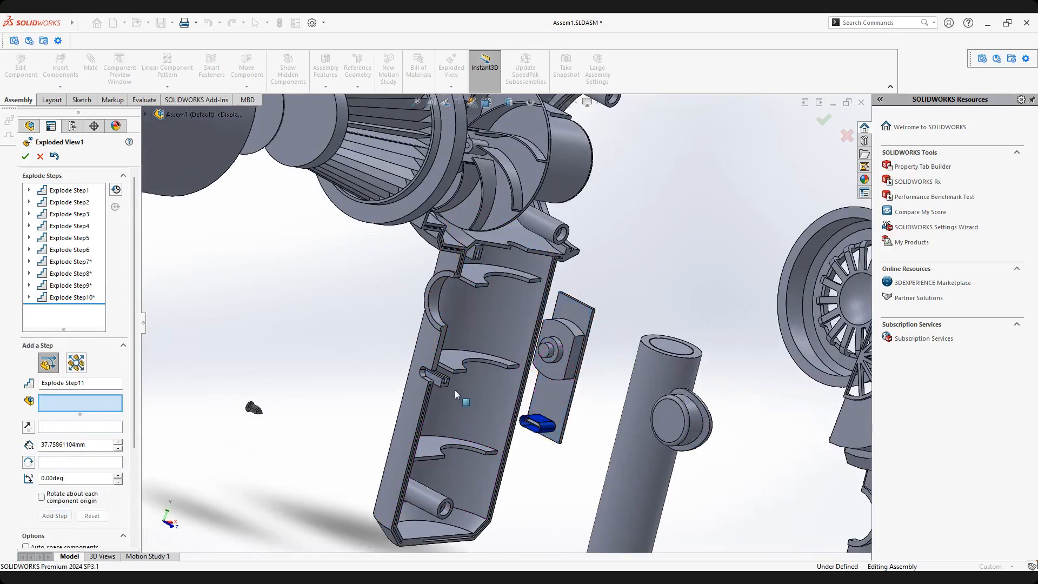
left_click(25, 156)
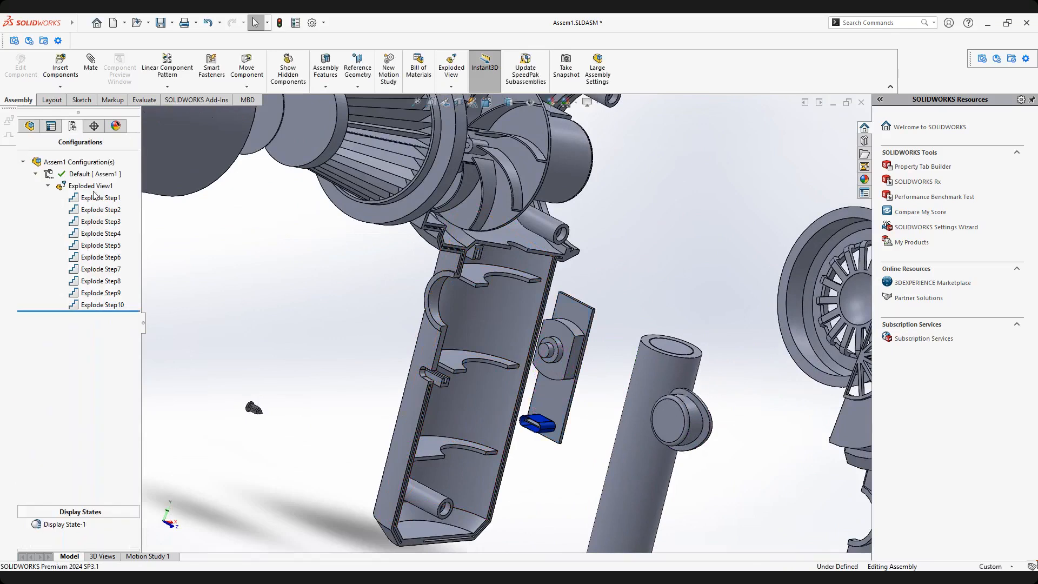
Reopen Exploded View1 for editing and examine the DC motor and impeller inside the rear casing.
right_click(94, 187)
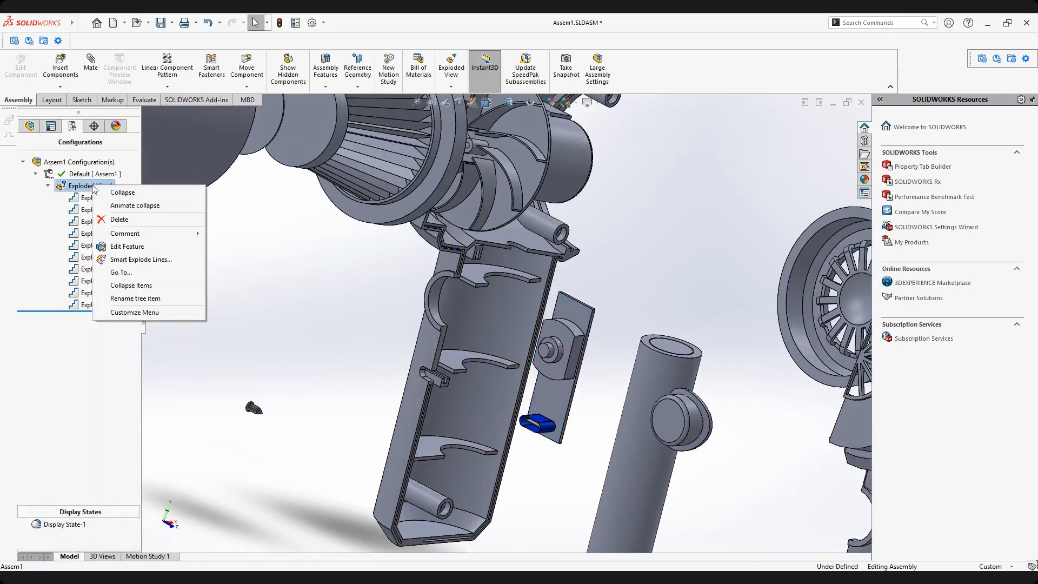
left_click(122, 247)
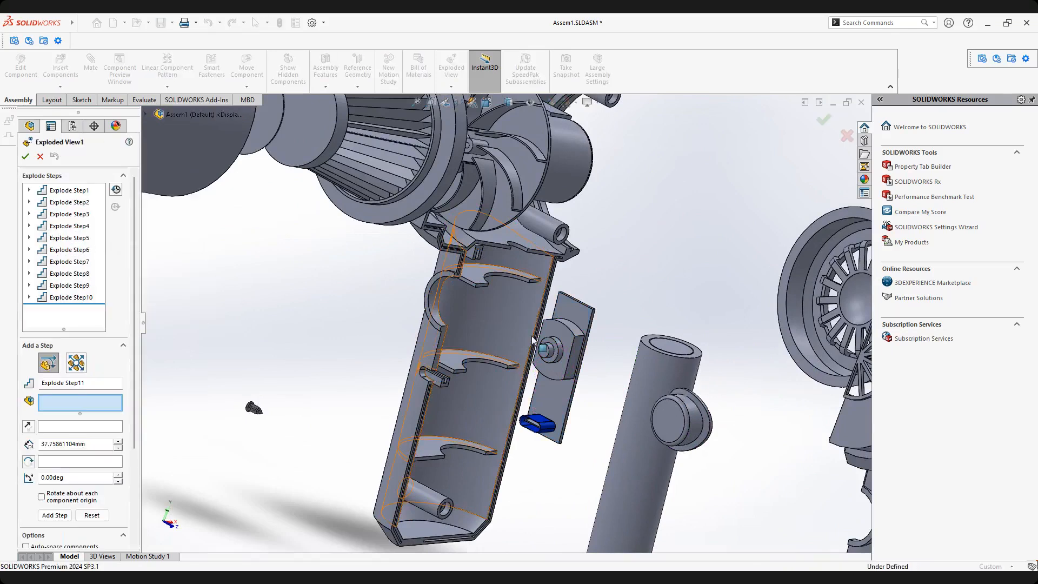
scroll(531, 336, "up", 1)
middle_click_drag(582, 352, 497, 283)
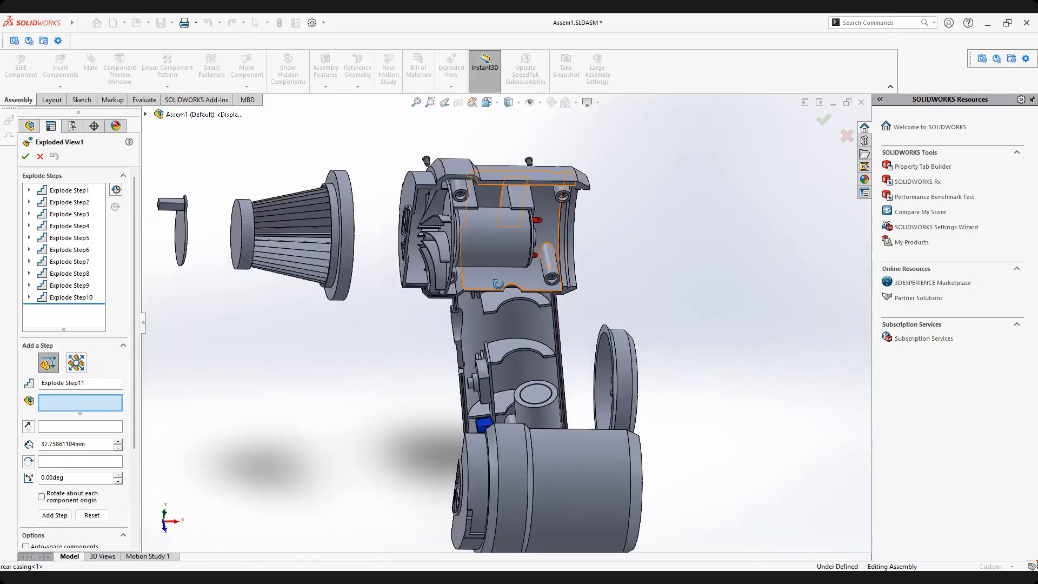
scroll(459, 247, "down", 3)
middle_click_drag(474, 235, 482, 310)
scroll(476, 291, "up", 3)
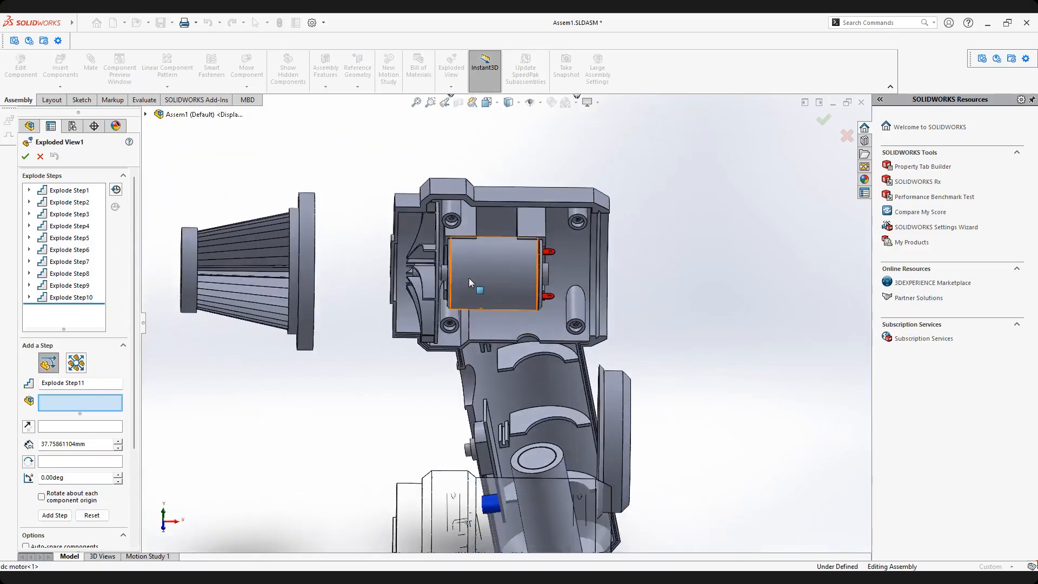
scroll(468, 278, "down", 2)
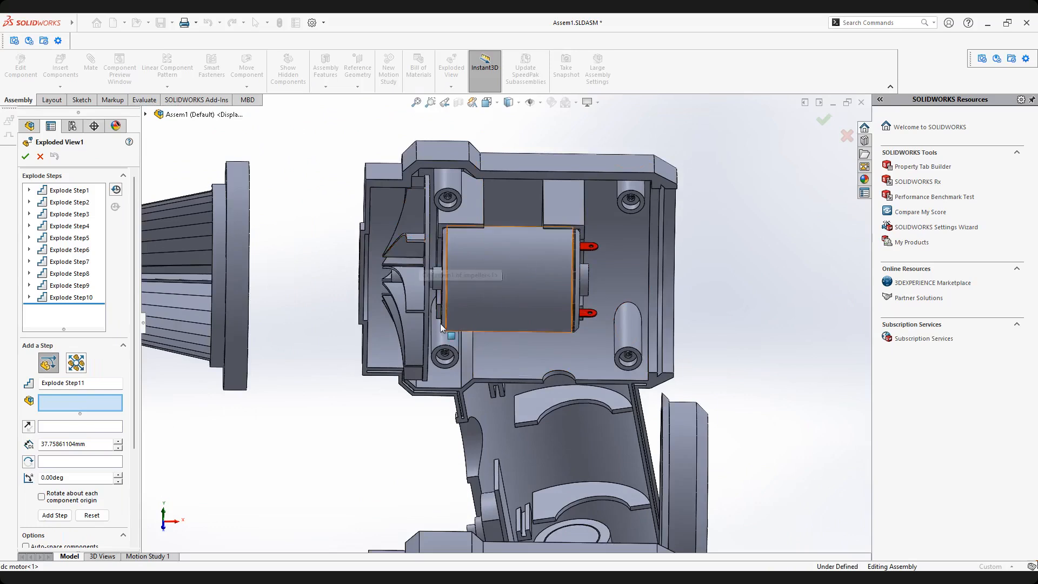
mouse_move(473, 313)
middle_mouse_down()
mouse_move(468, 291)
mouse_move(479, 304)
mouse_move(466, 320)
middle_mouse_up()
scroll(478, 313, "up", 2)
scroll(464, 319, "down", 2)
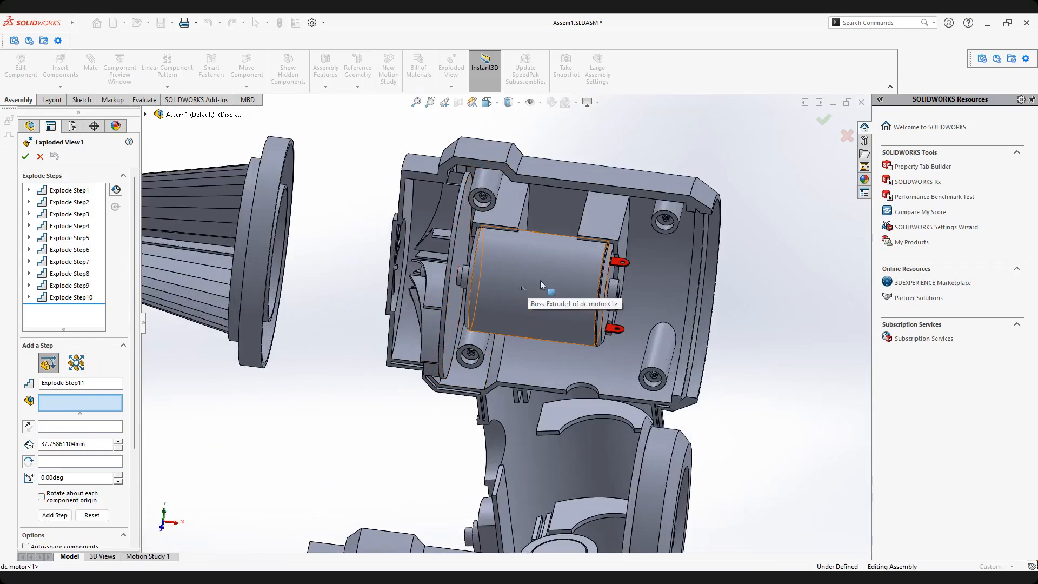
Select the DC motor and impeller together and explode them about 78.9 mm along Z out of the rear casing.
left_click(504, 274)
left_click(462, 228)
middle_click_drag(495, 292, 440, 306)
left_click_drag(377, 346, 255, 475)
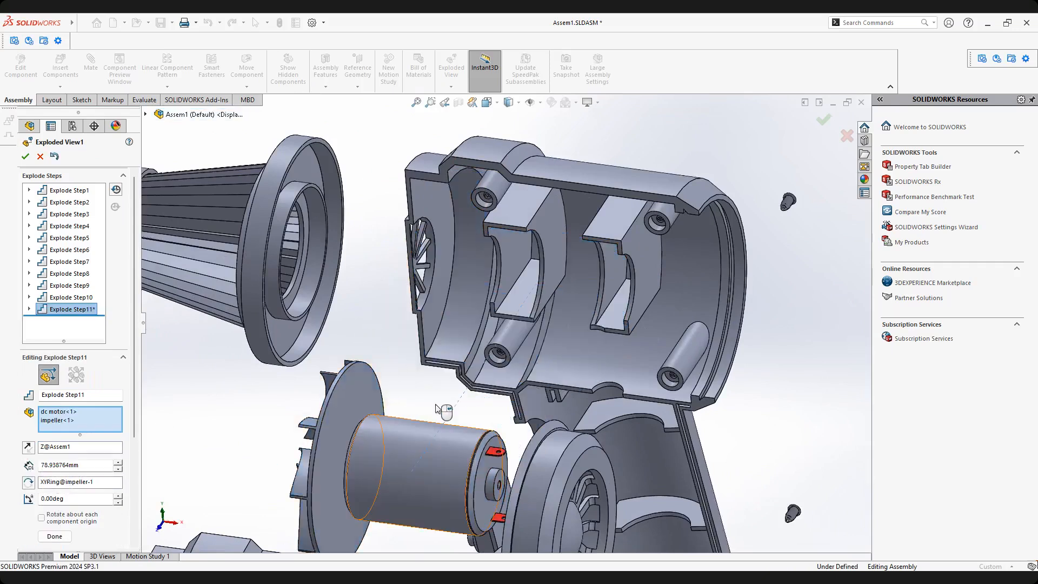
Adjust the DC motor and impeller's explode distance to about 69.3 mm along Z and complete the explode step.
scroll(436, 409, "up", 4)
middle_click_drag(436, 409, 481, 432)
left_click_drag(440, 435, 427, 425)
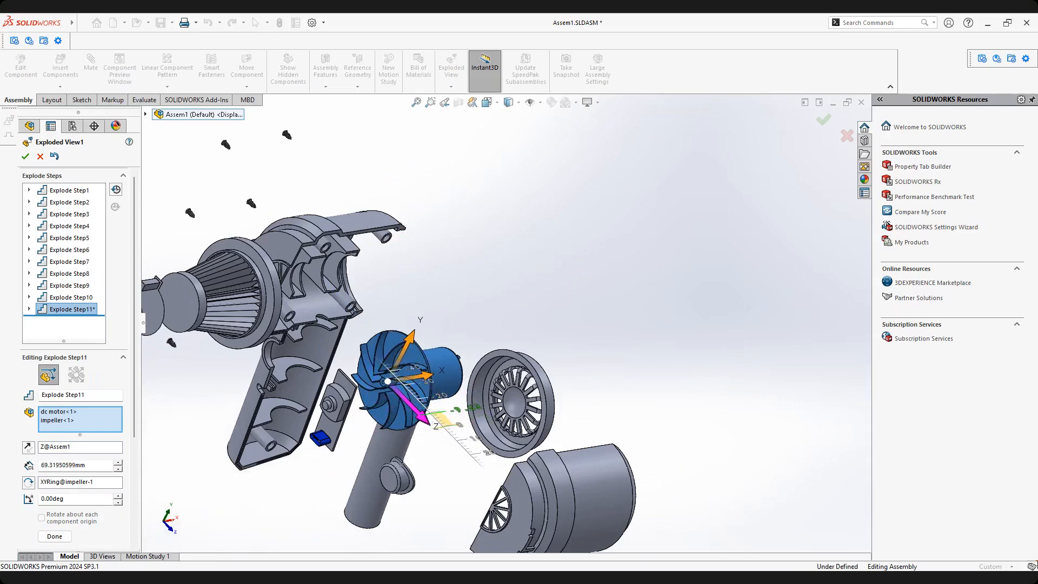
left_click(55, 536)
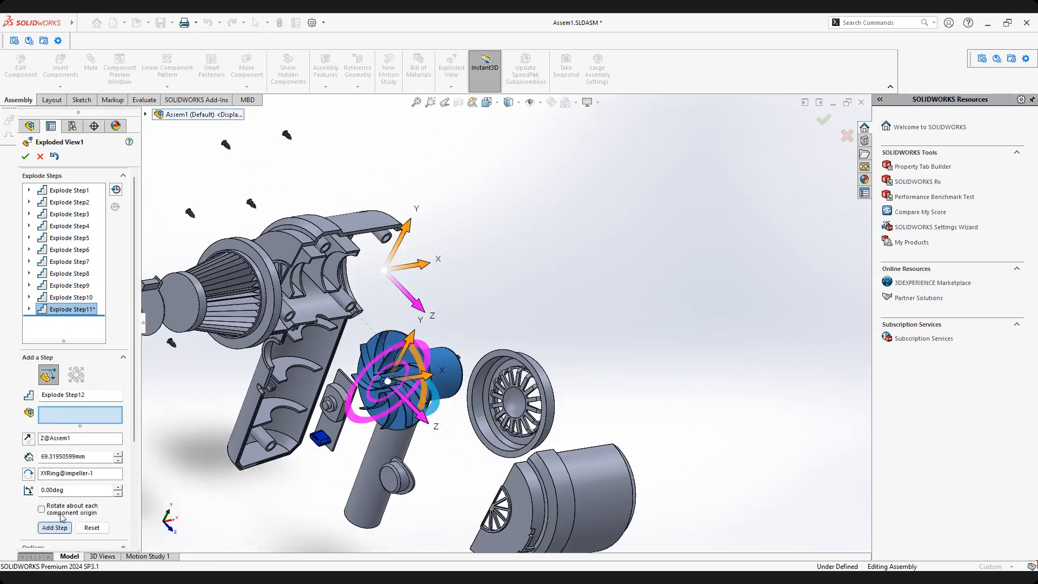
Explode the impeller about 49.3 mm along X off the DC motor shaft and save the exploded view.
key("f")
scroll(410, 371, "down", 5)
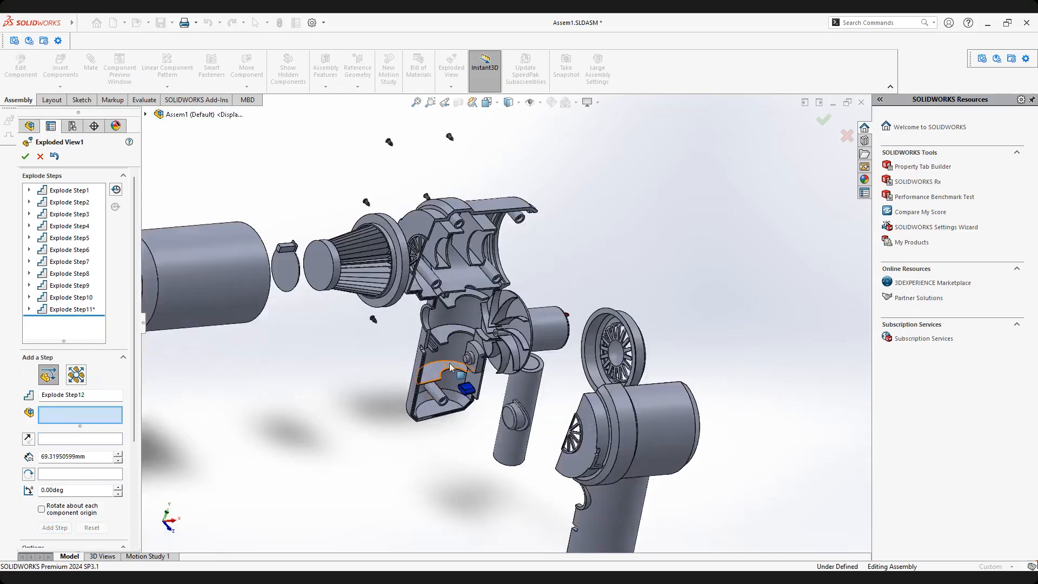
left_click(531, 315)
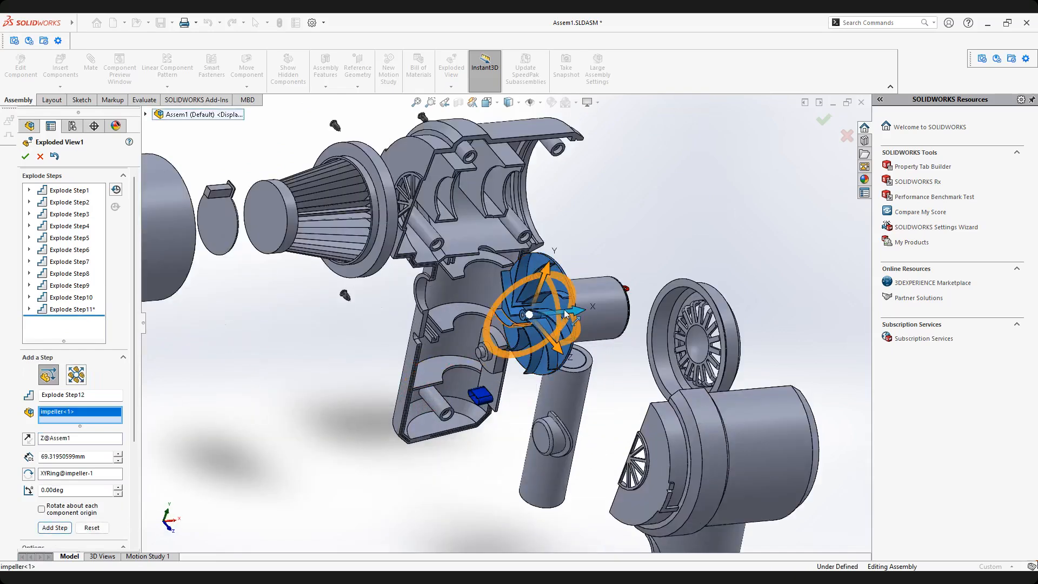
left_click_drag(513, 320, 451, 340)
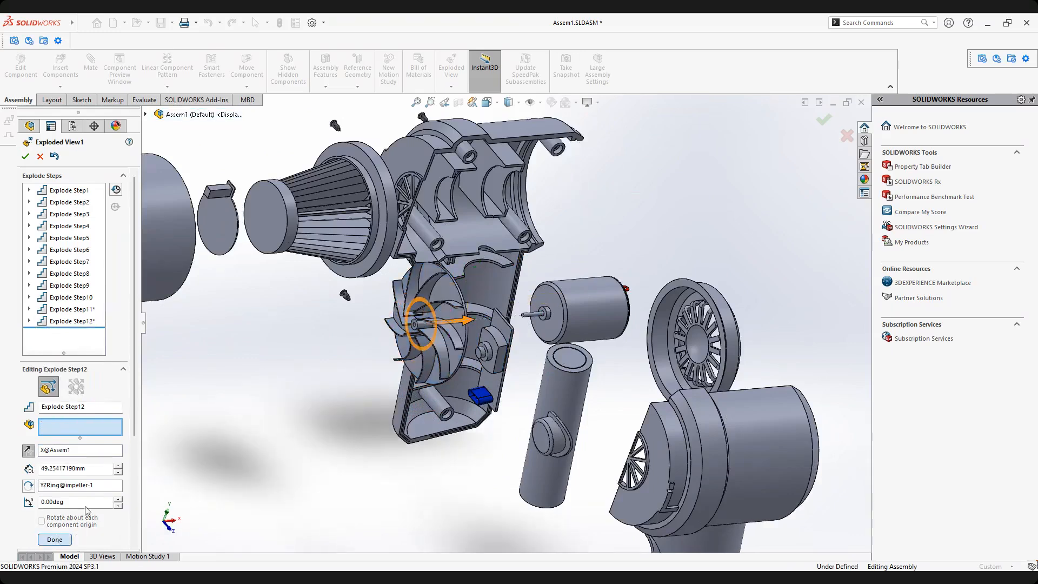
scroll(467, 396, "up", 3)
scroll(467, 389, "up", 4)
middle_click_drag(469, 375, 447, 371)
scroll(525, 346, "down", 2)
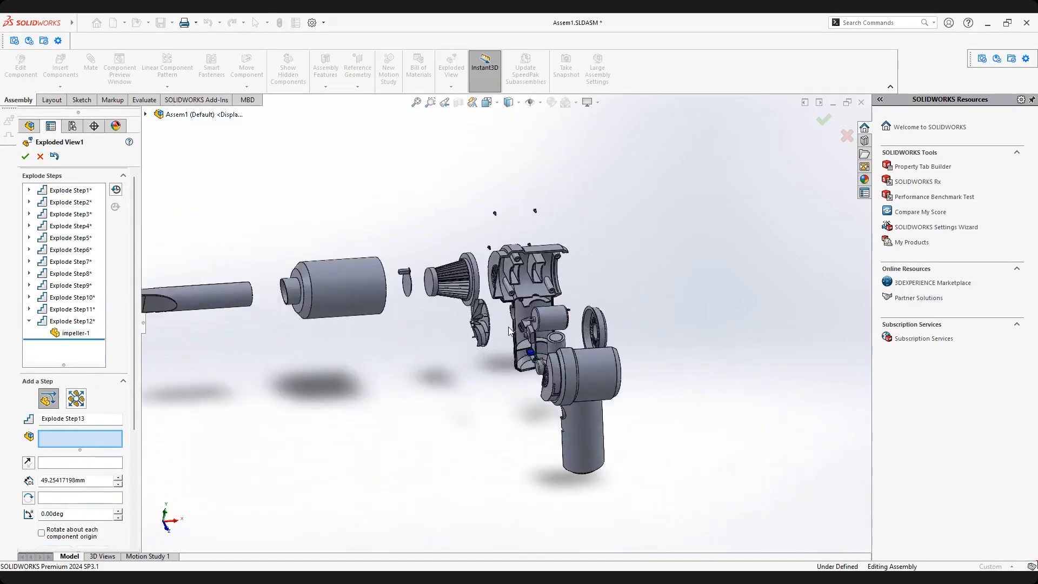
middle_click_drag(524, 346, 517, 332)
left_click(26, 157)
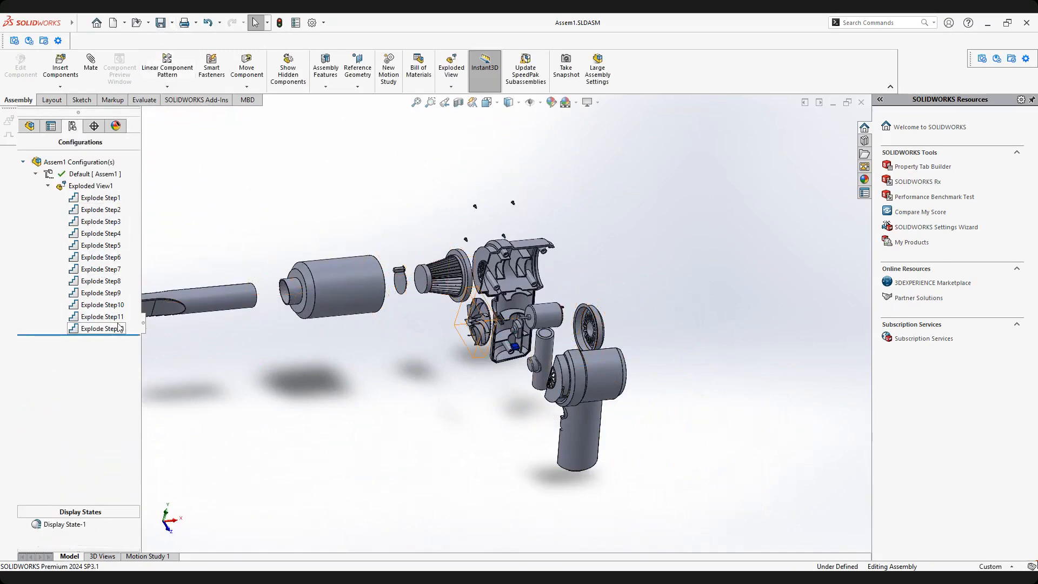
Collapse the exploded Assem1 assembly from the feature tree back to the assembled vacuum cleaner.
scroll(508, 324, "up", 3)
middle_click_drag(513, 327, 540, 330)
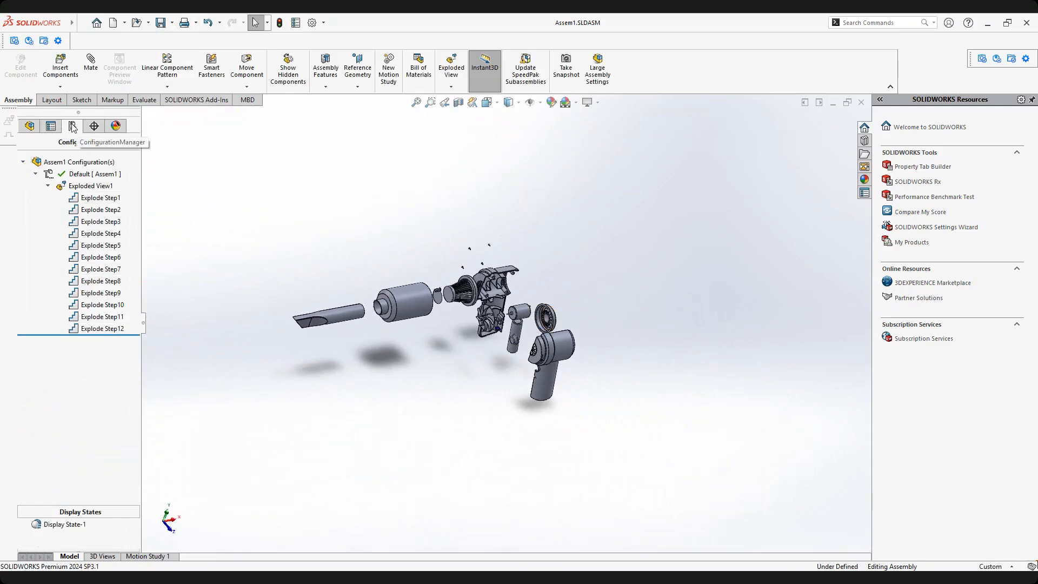
left_click(29, 127)
scroll(452, 324, "up", 3)
scroll(452, 325, "down", 3)
middle_click_drag(452, 324, 492, 297)
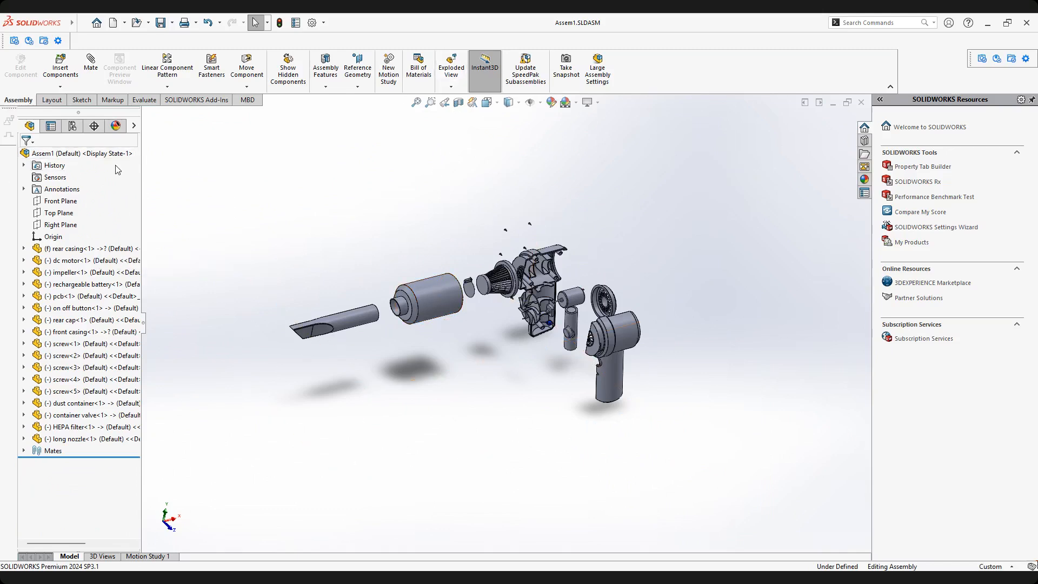
left_click(44, 154)
right_click(44, 157)
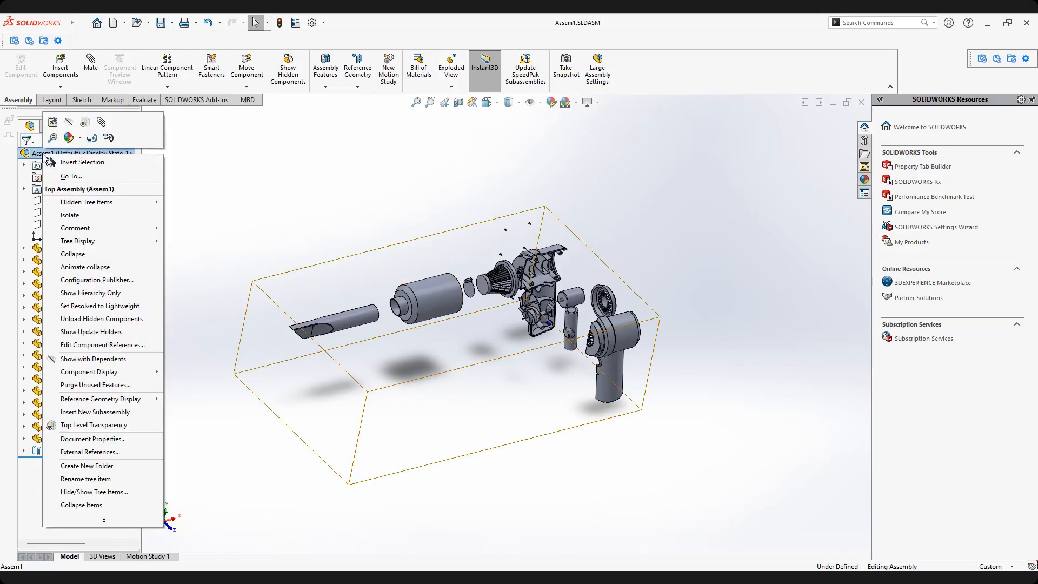
left_click(74, 255)
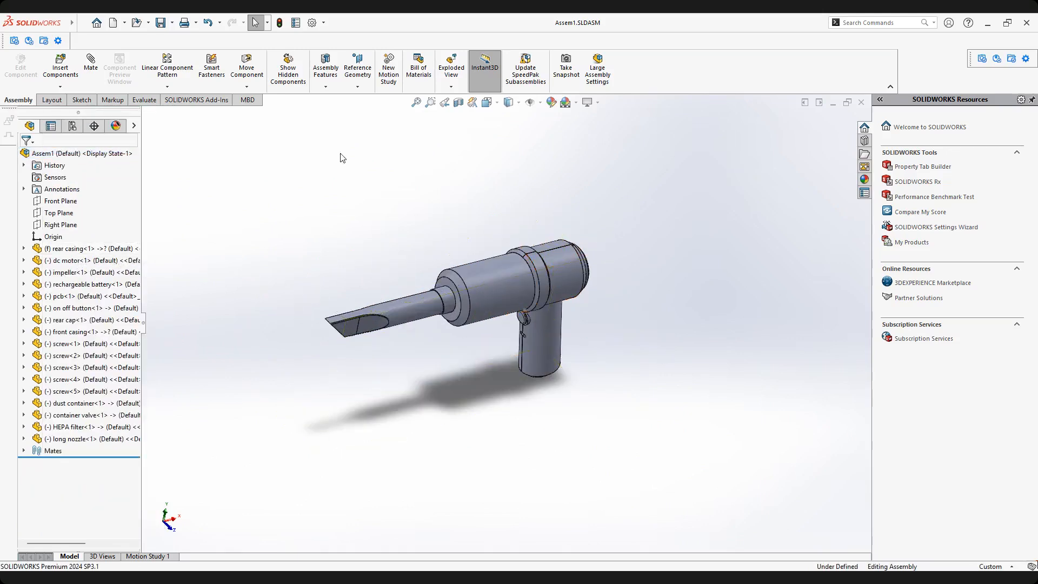
Explode the top-level Assem1 assembly again from the feature tree.
right_click(88, 156)
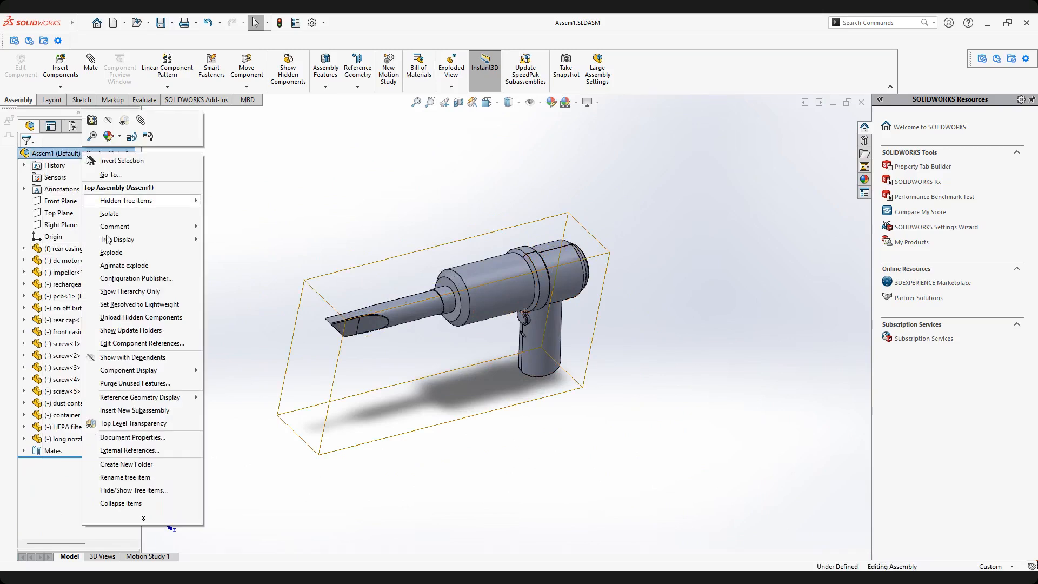
left_click(111, 252)
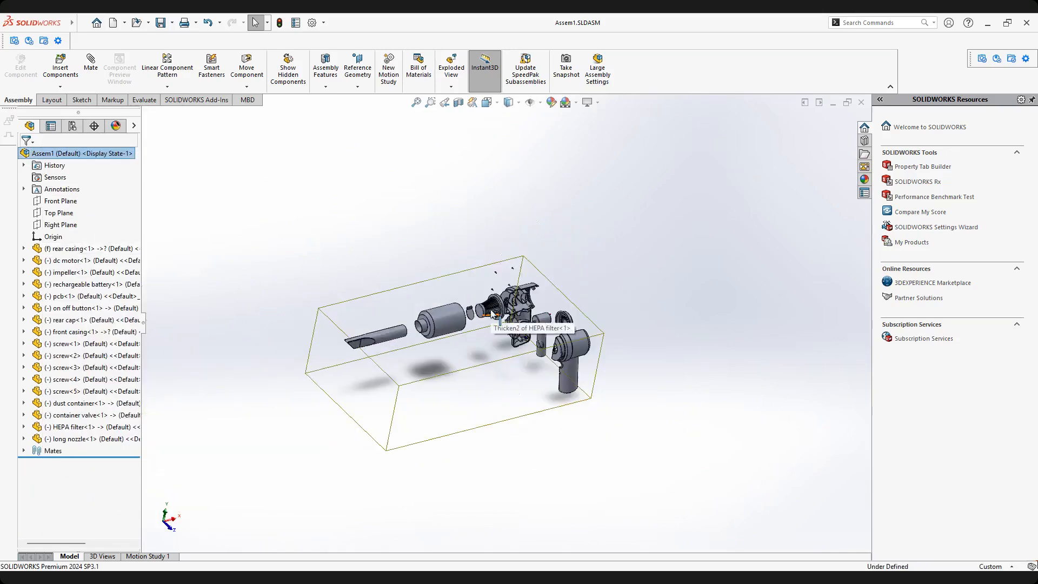
scroll(491, 312, "down", 3)
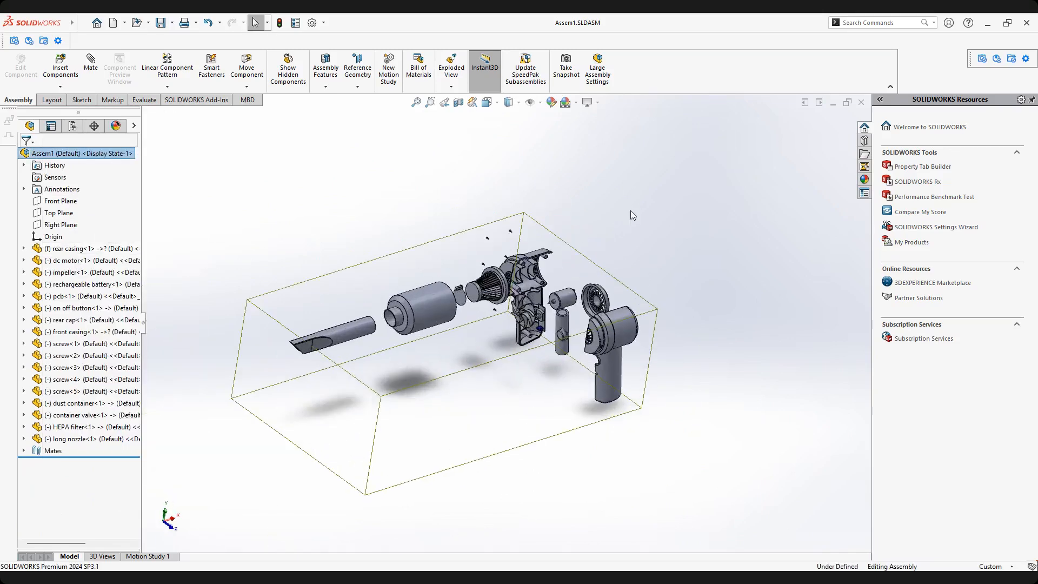
Collapse the exploded view of the vacuum cleaner assembly.
left_click(456, 345)
scroll(458, 335, "down", 2)
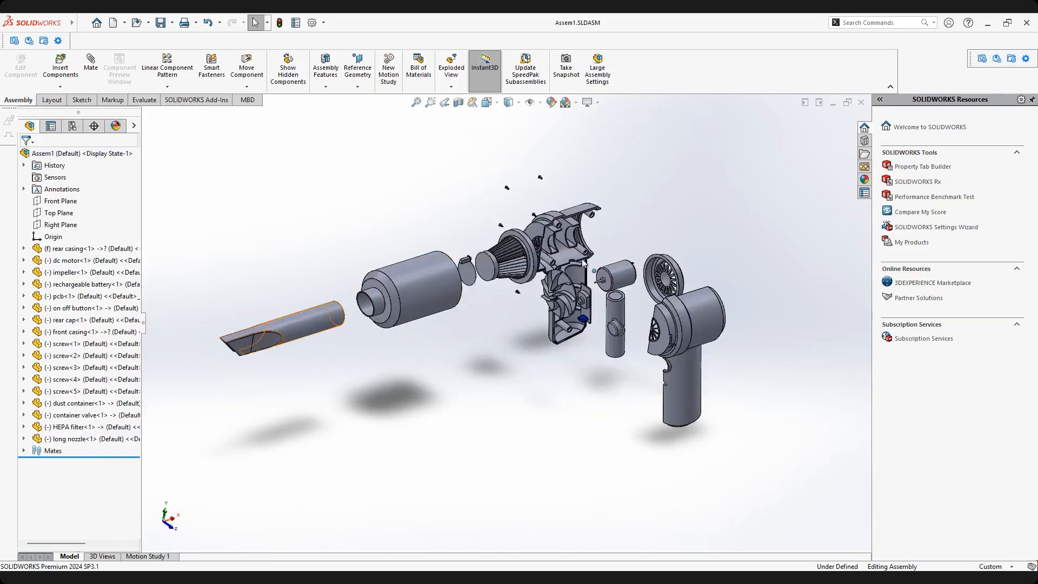
left_click(74, 156)
right_click(74, 156)
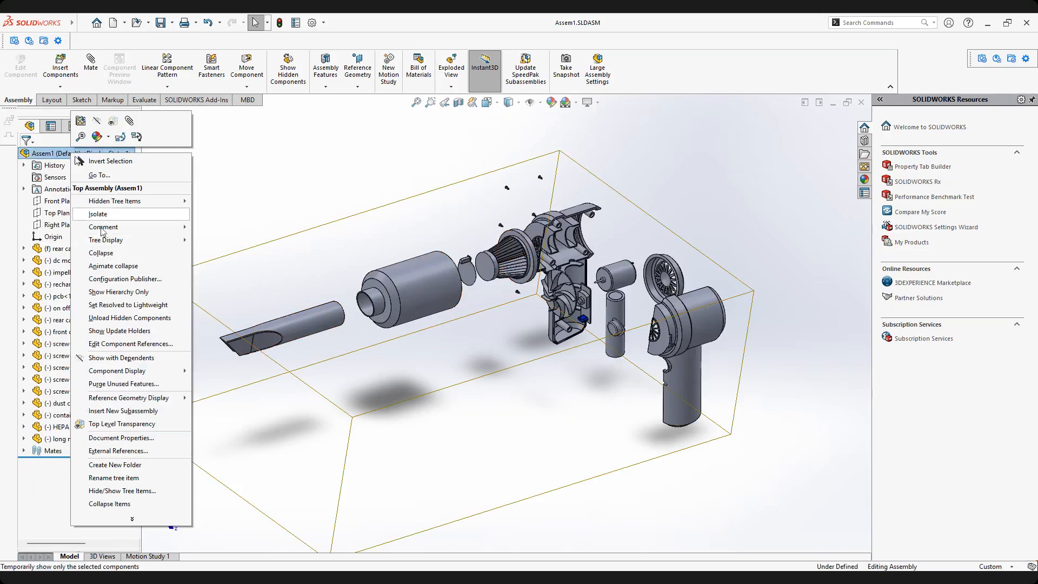
left_click(106, 254)
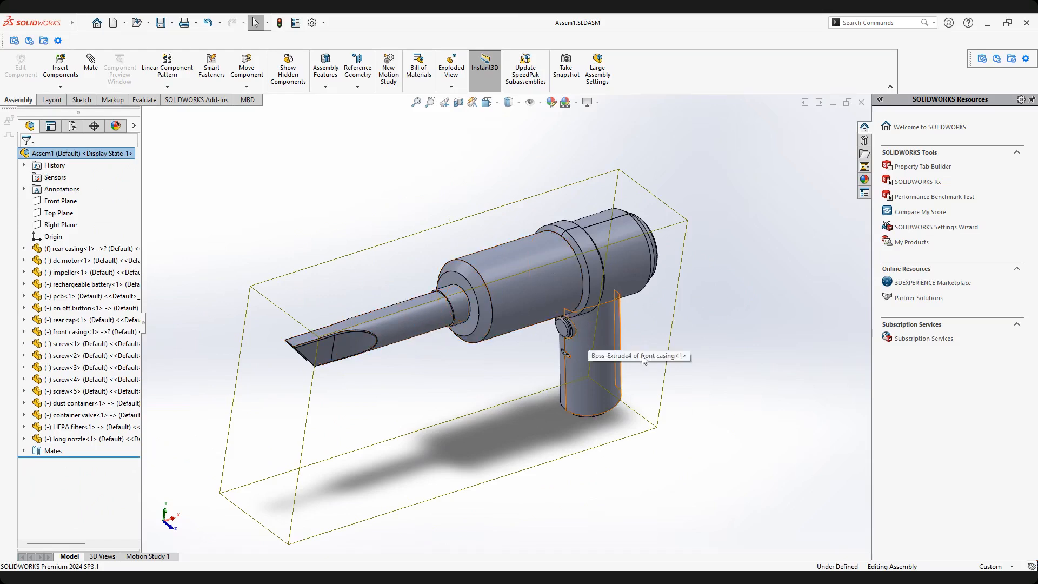
middle_click_drag(614, 330, 619, 330)
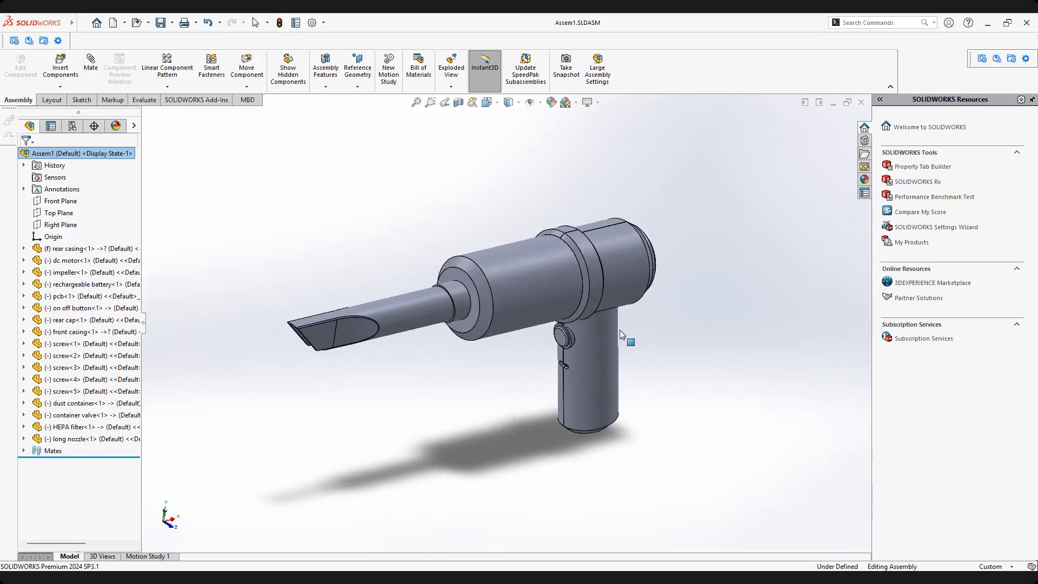
Play the animated explode of the assembly at slow speed, inspect the parts separating, and close the animation.
right_click(74, 157)
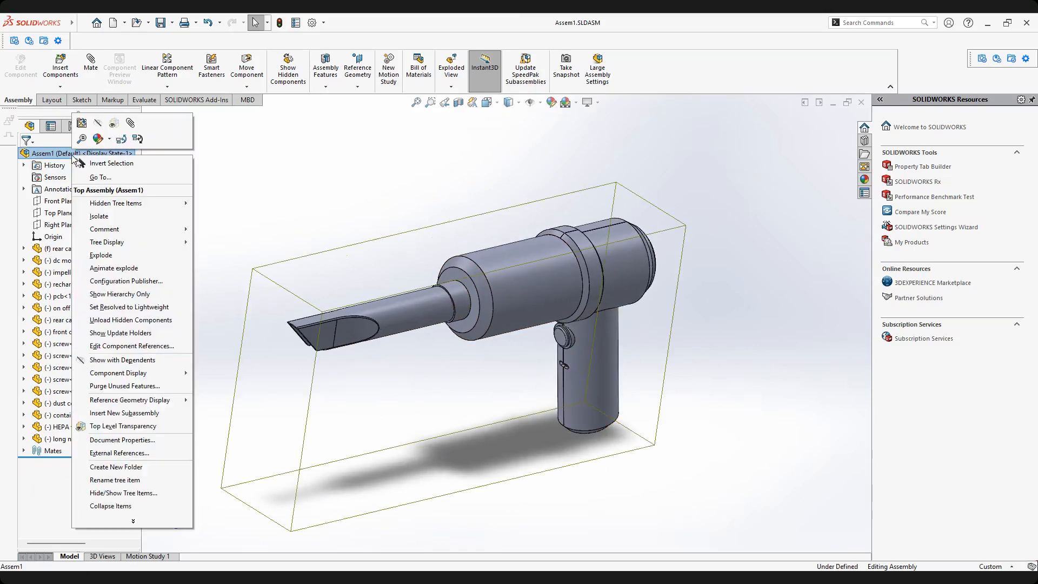
left_click(111, 269)
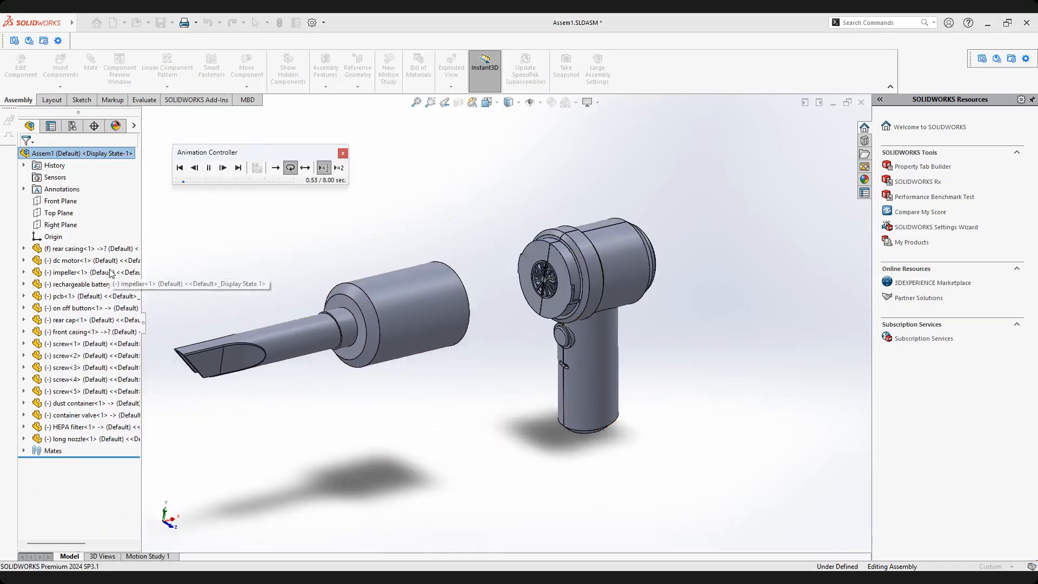
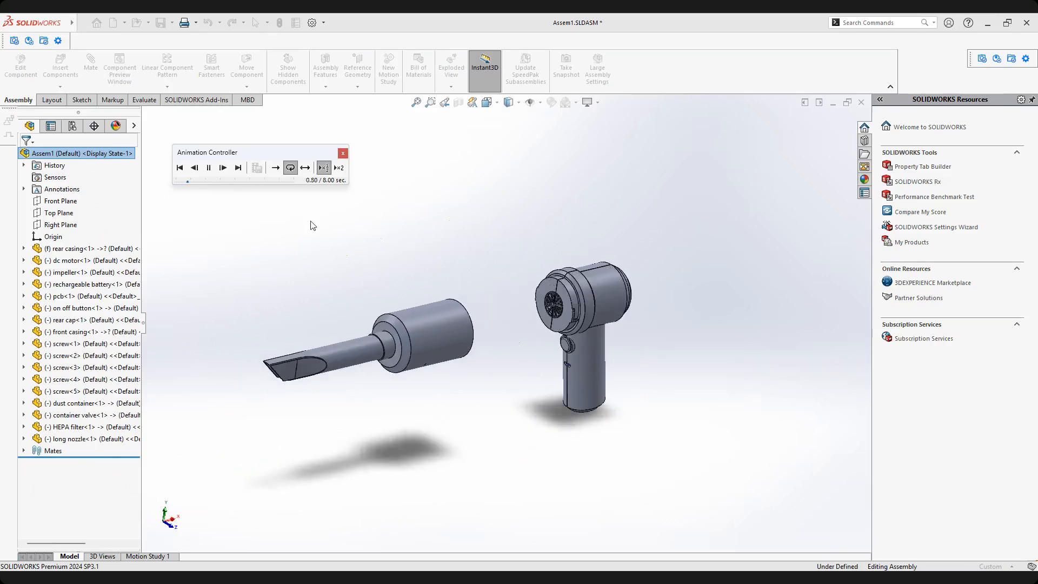
left_click(323, 168)
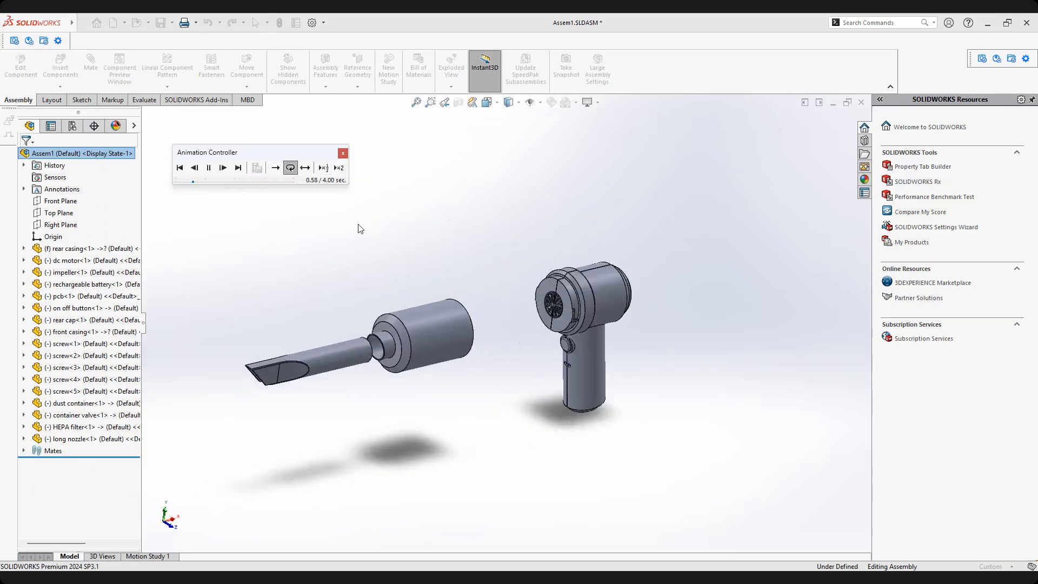
left_click(323, 168)
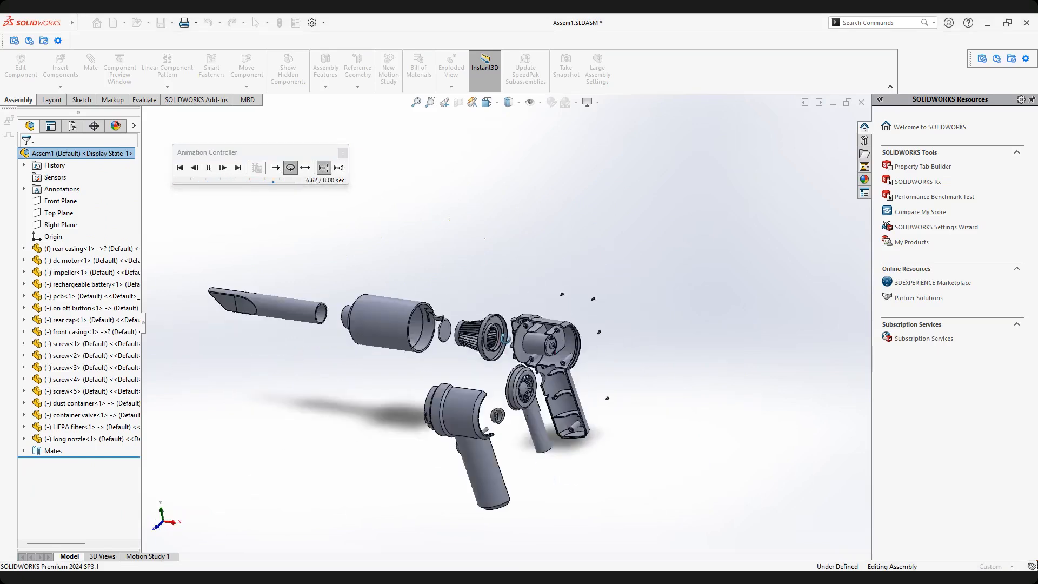
scroll(515, 296, "down", 6)
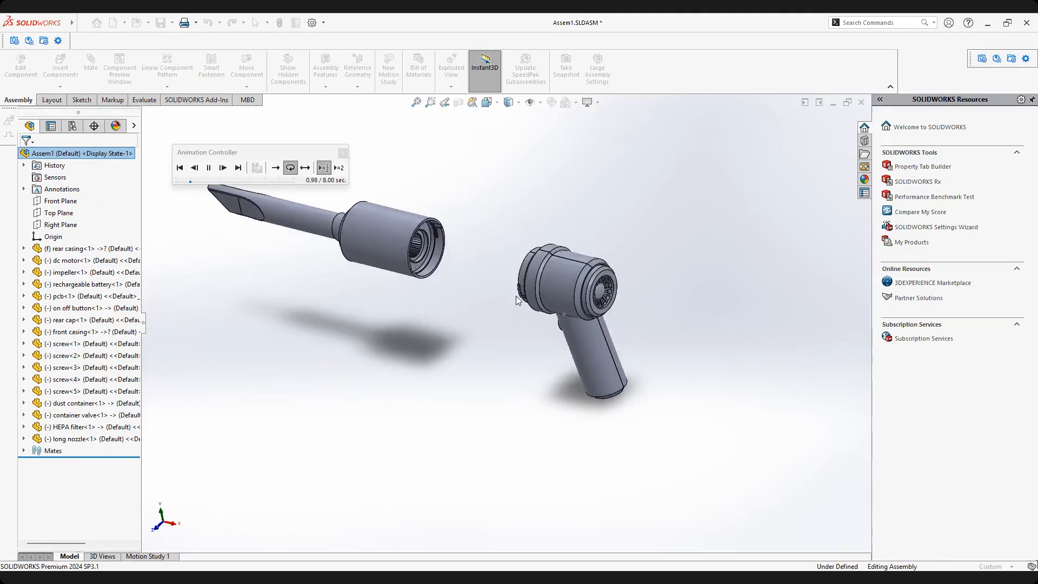
scroll(516, 296, "up", 5)
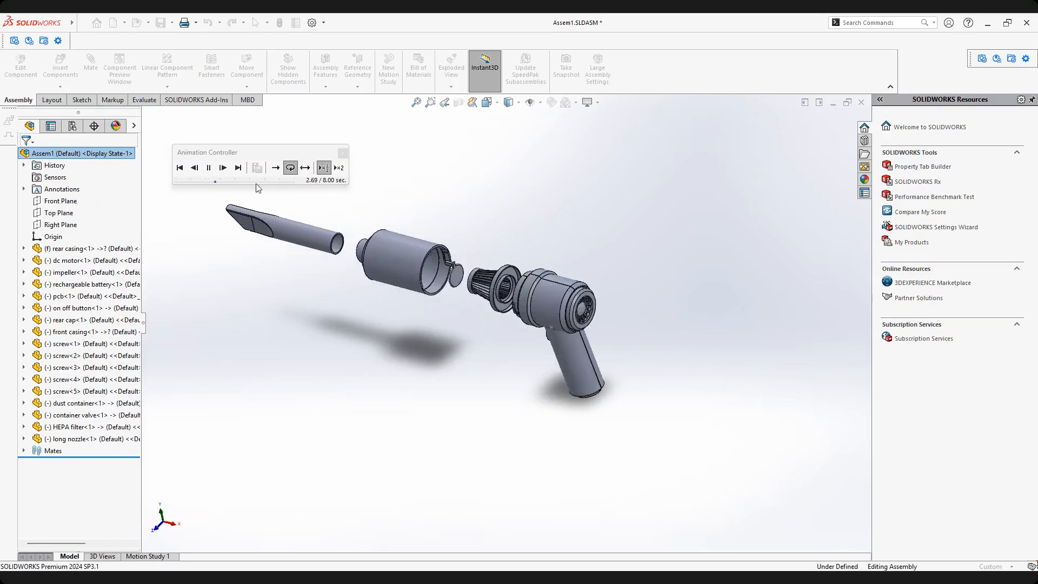
left_click(209, 168)
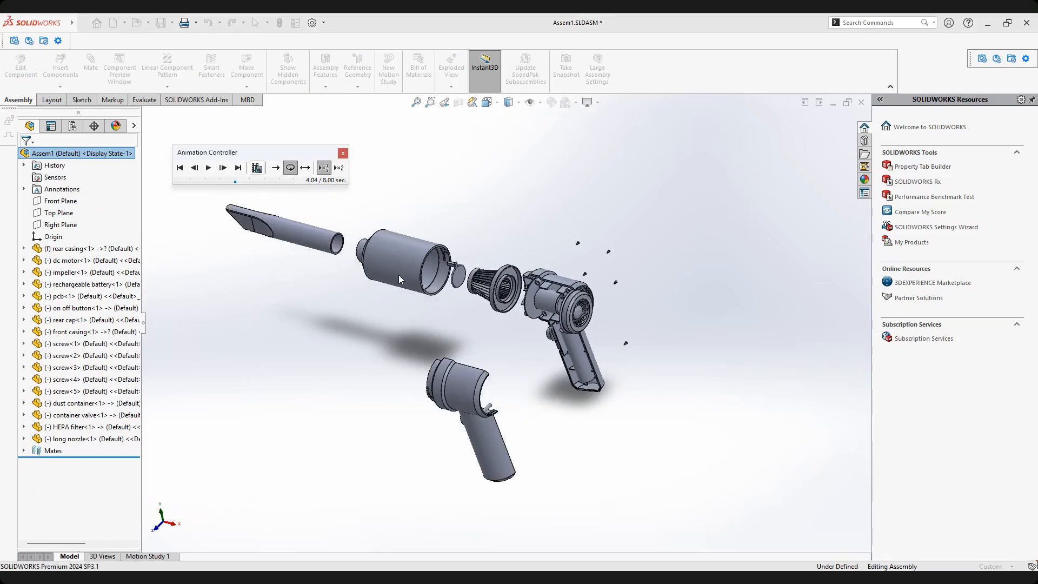
left_click(342, 153)
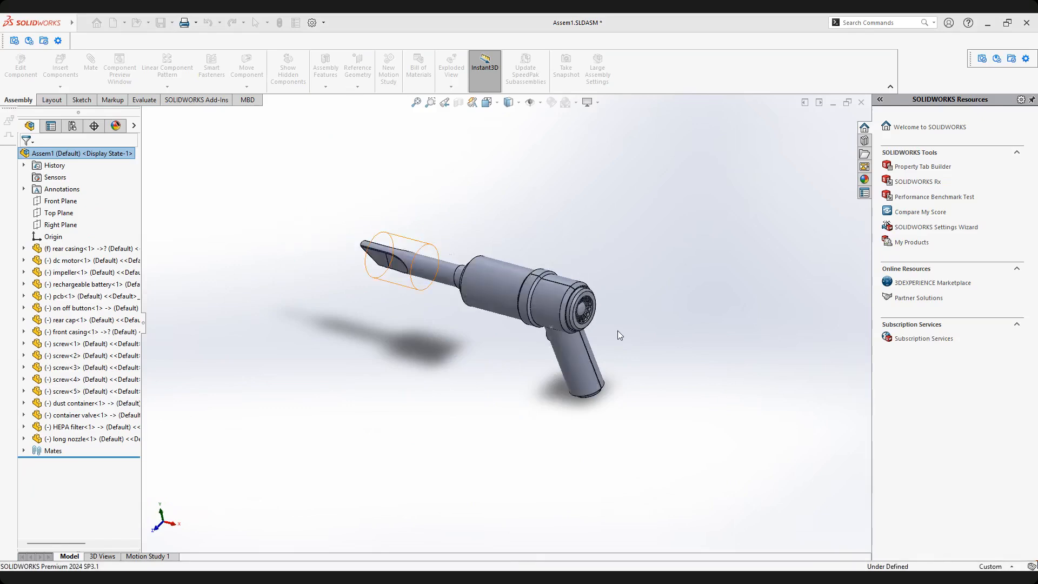
Collapse the assembly and orient it with the nozzle and handle front facing the viewer.
right_click(43, 157)
left_click(75, 255)
middle_click_drag(429, 336, 470, 336)
scroll(449, 243, "down", 1)
right_click(70, 156)
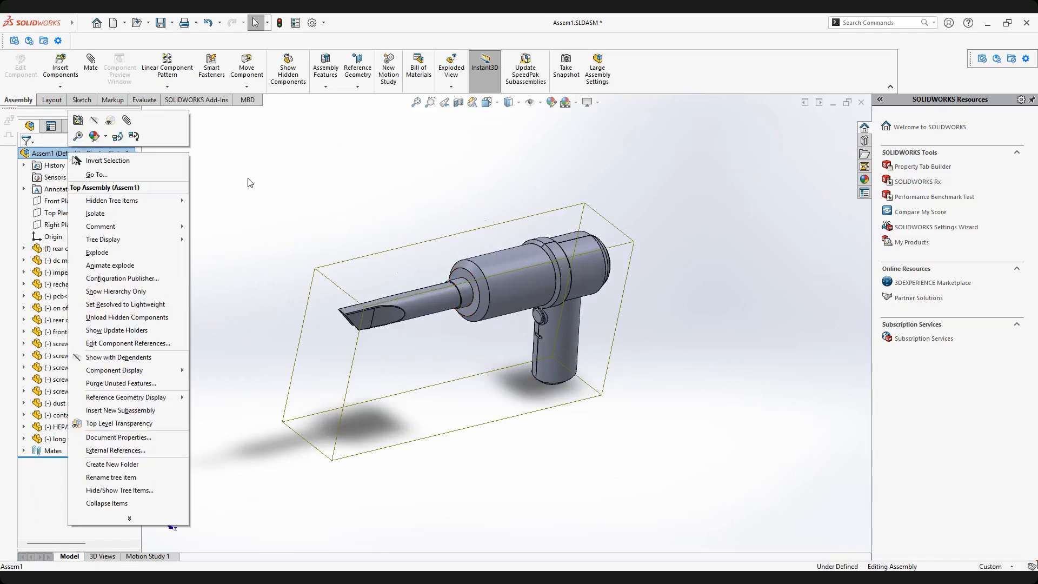
left_click(349, 190)
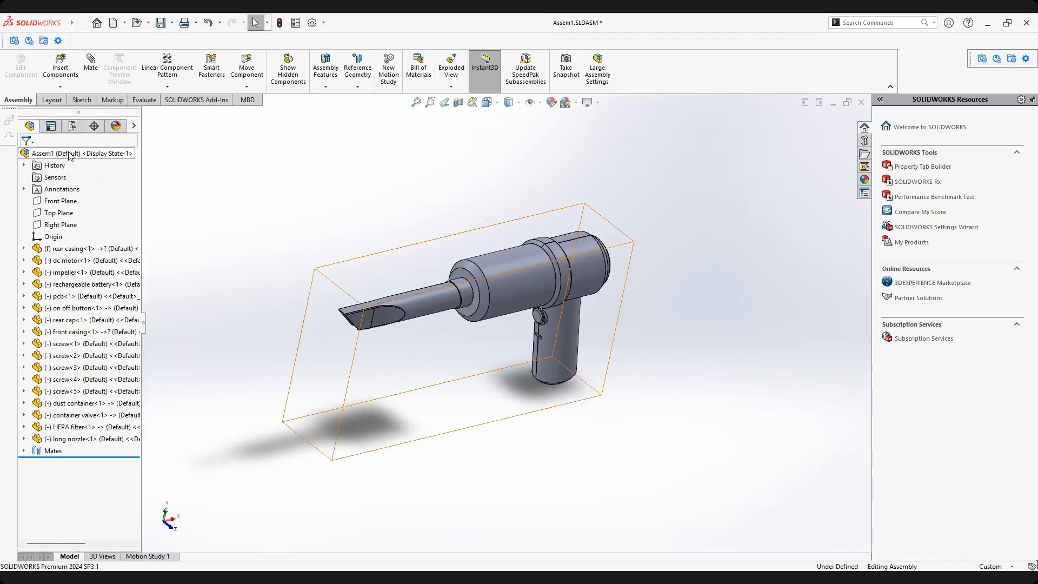
Explode the assembly so all of its components are separated.
right_click(68, 153)
left_click(95, 251)
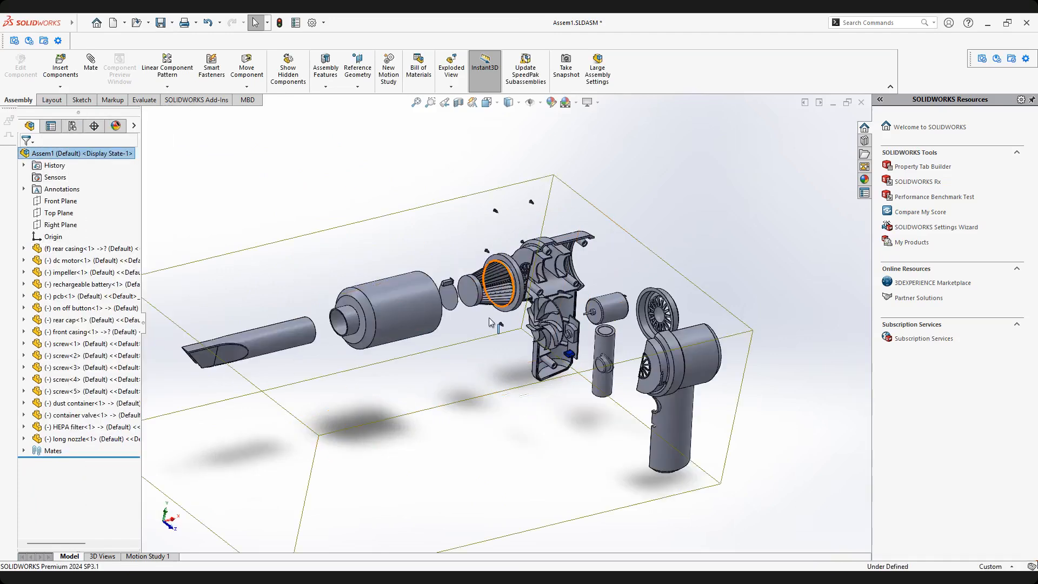
scroll(490, 322, "down", 3)
Play the animated collapse of the assembly at slow speed, watch the parts go together, and close the animation.
right_click(104, 157)
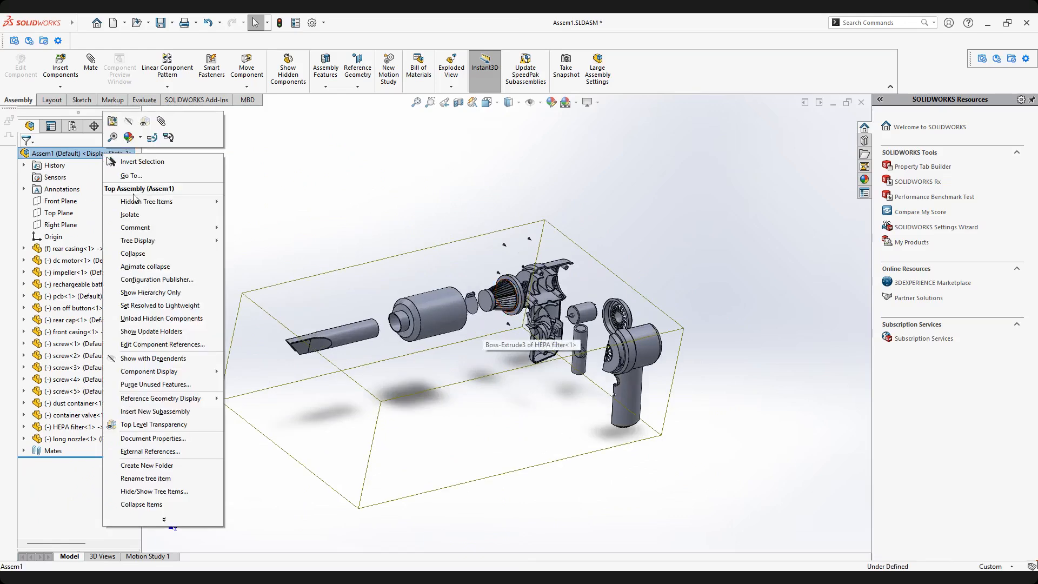
left_click(151, 266)
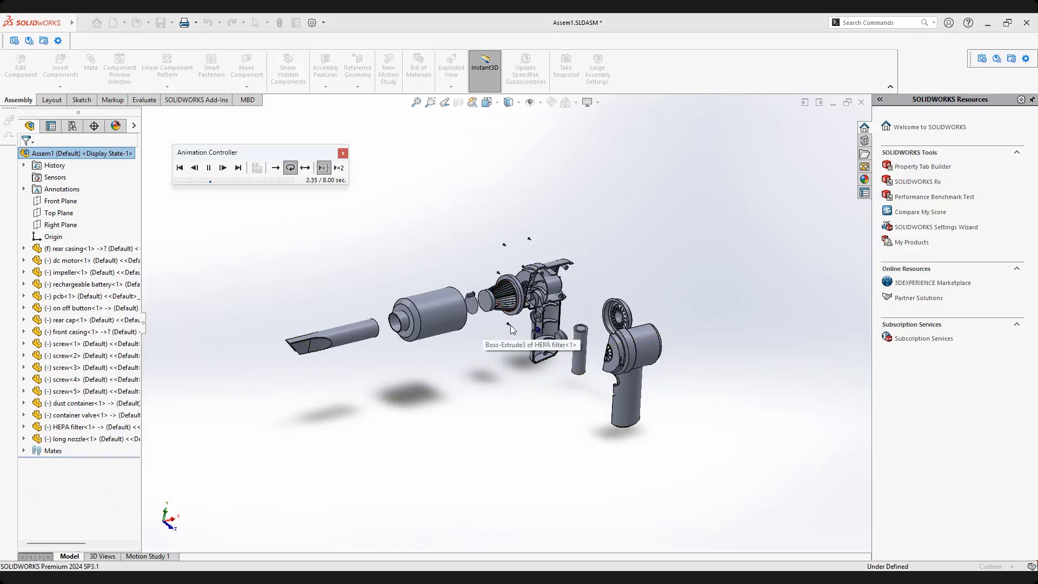
left_click(323, 168)
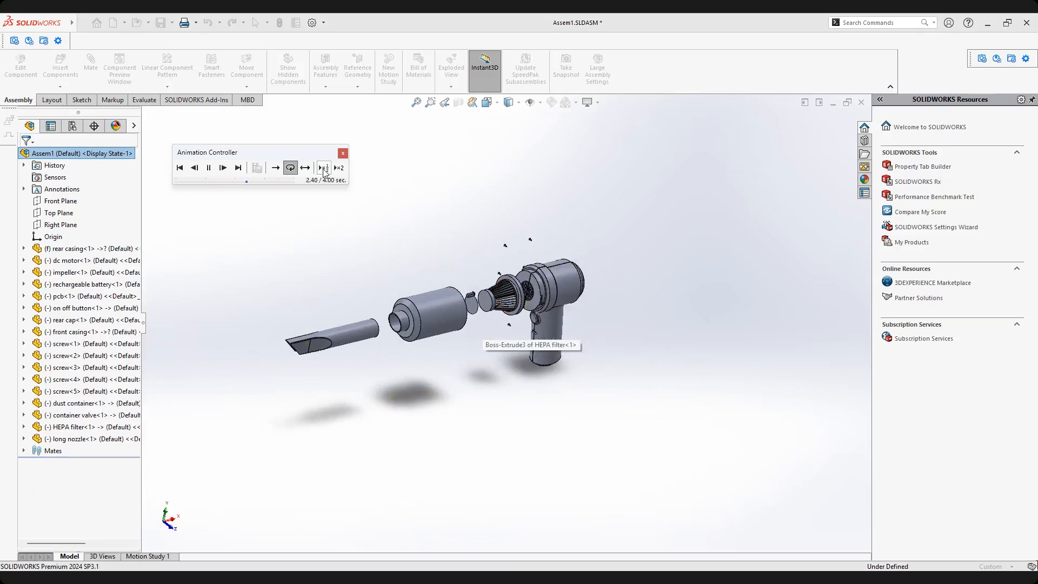
left_click(323, 168)
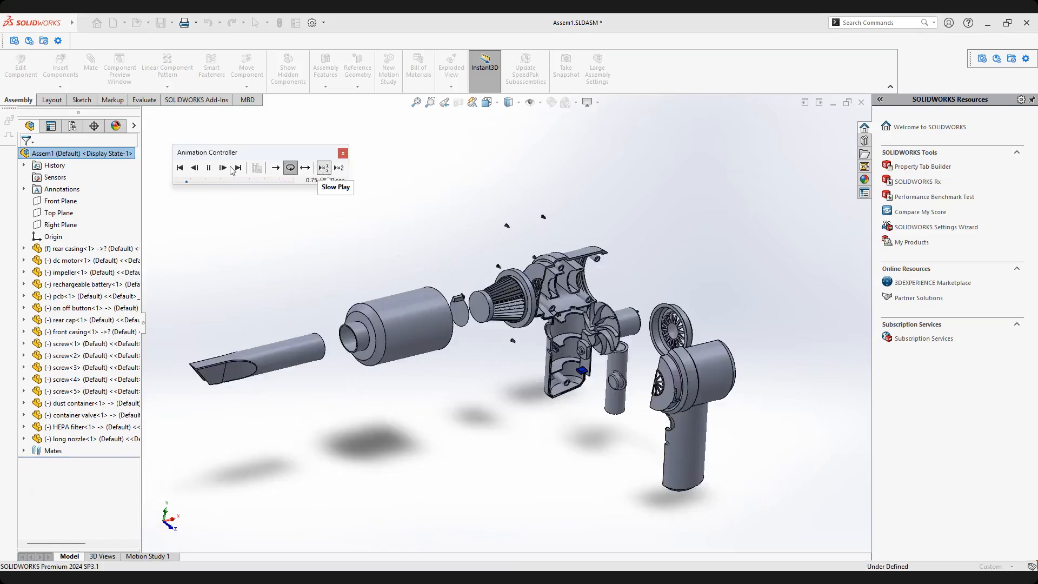
left_click(323, 169)
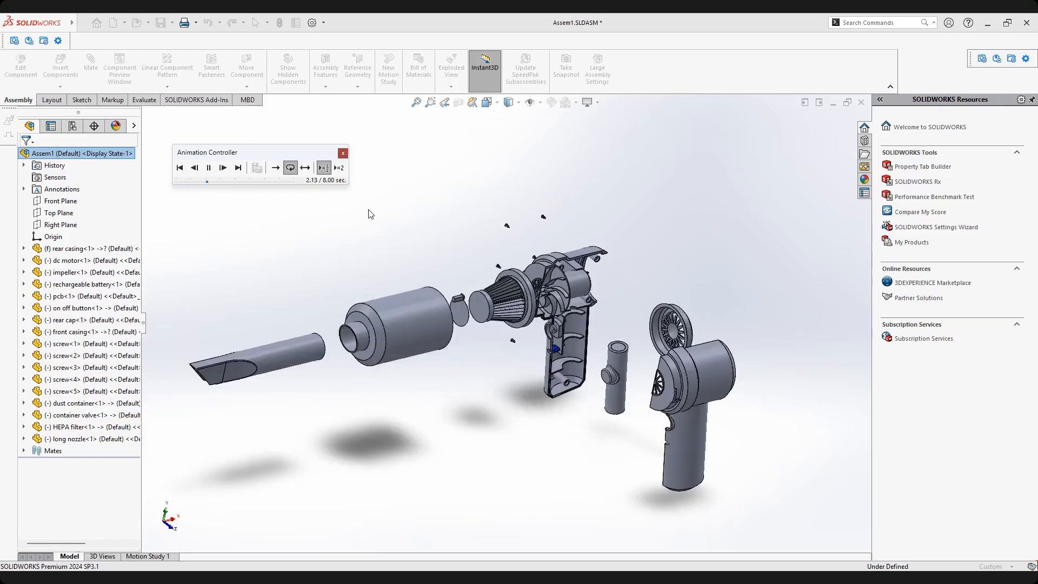
left_click(342, 153)
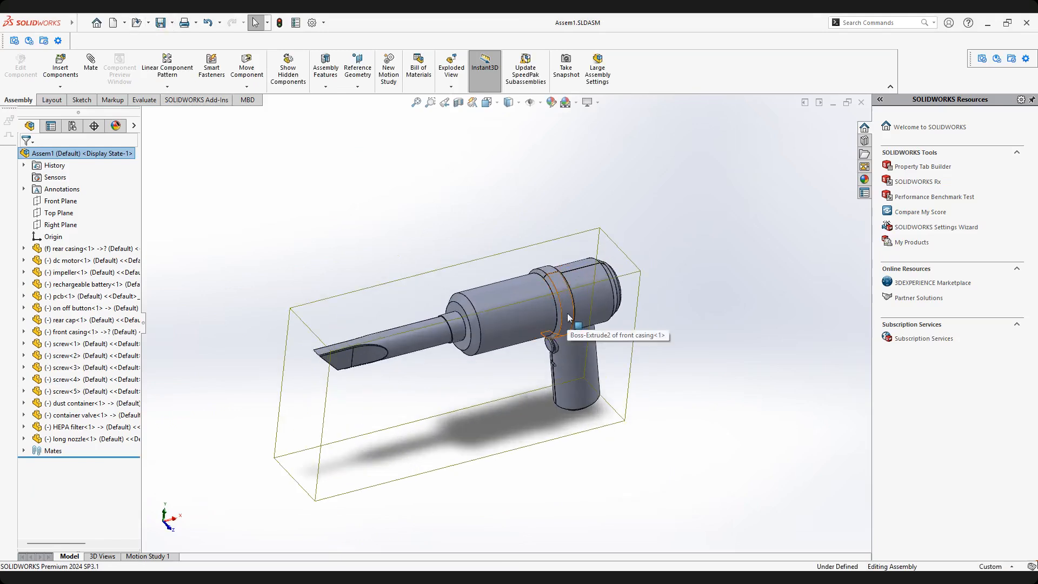
key("z")
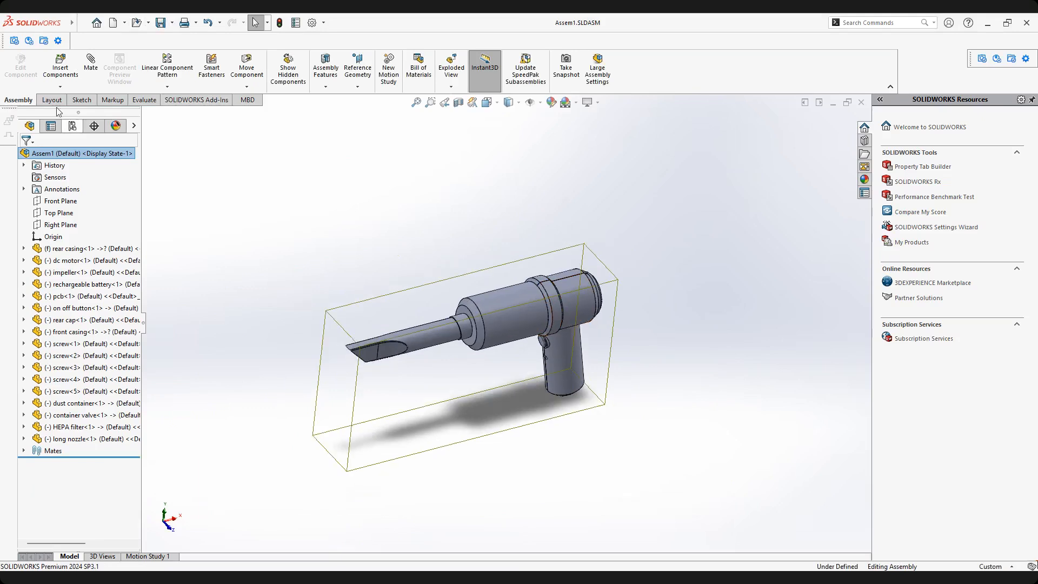
Create a new drawing document.
left_click(117, 24)
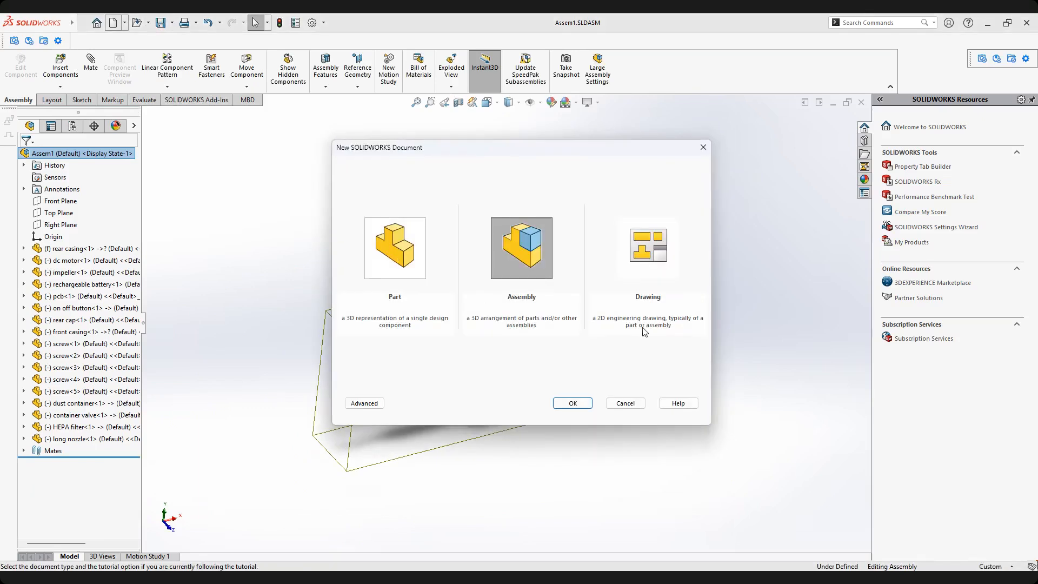
left_click(643, 262)
left_click(575, 404)
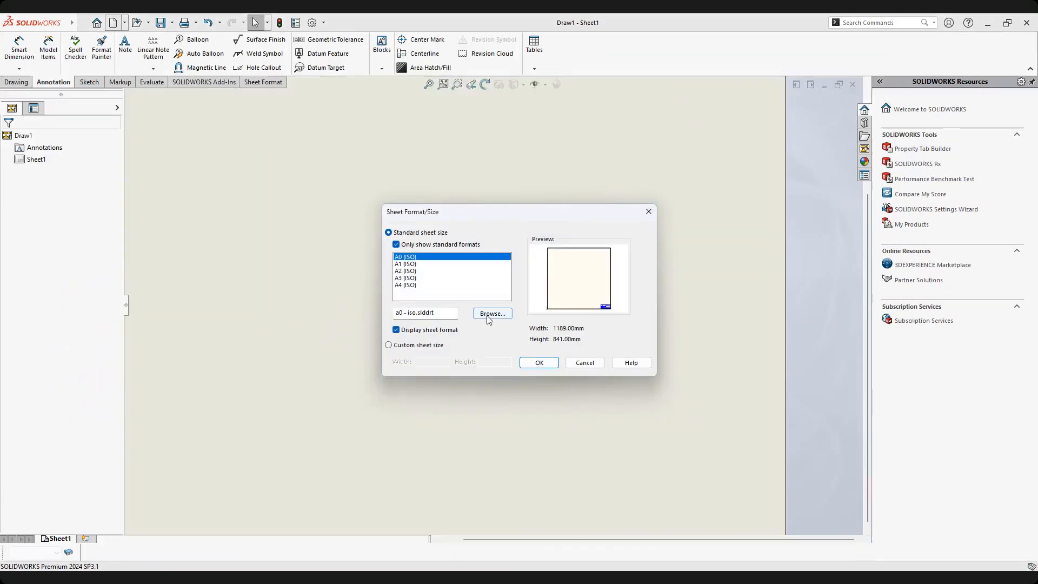
Apply the custom sheet format stored in Desktop > courses > sem 2 2024-2025 > semm1503 sek81 > solidworks project to the drawing.
left_click(492, 313)
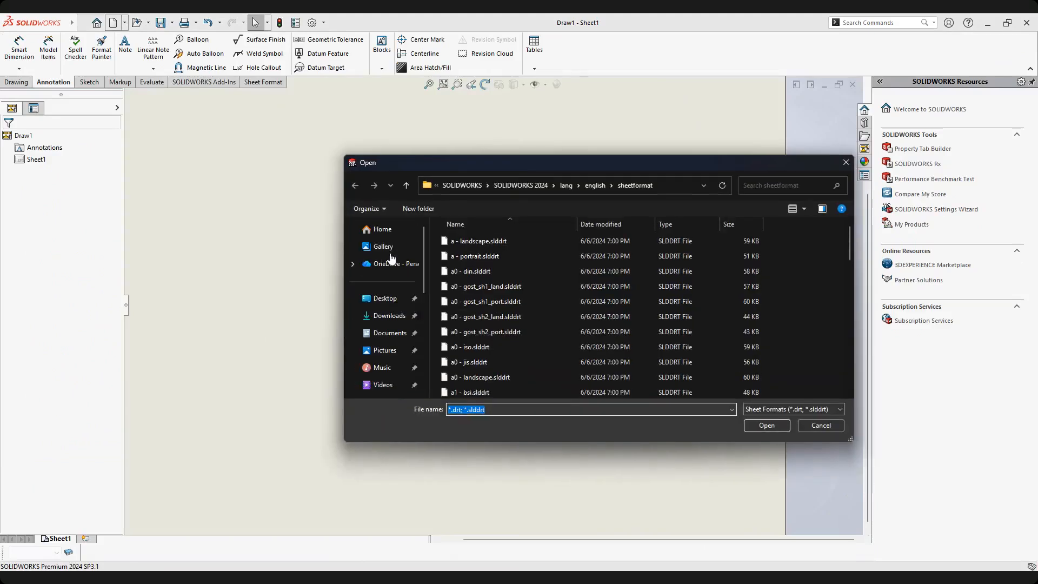
left_click(385, 298)
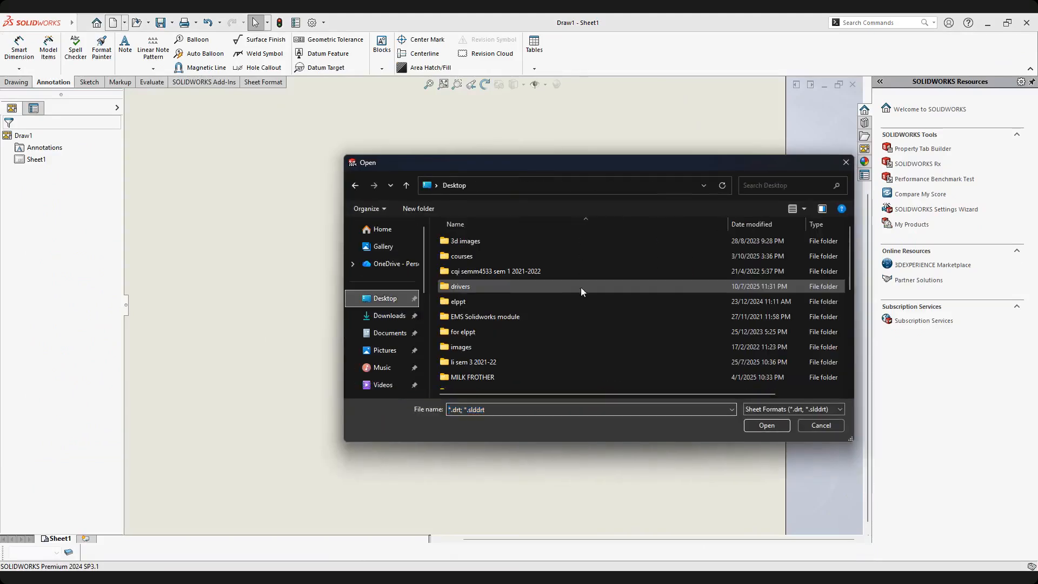
double_click(465, 257)
scroll(534, 314, "down", 3)
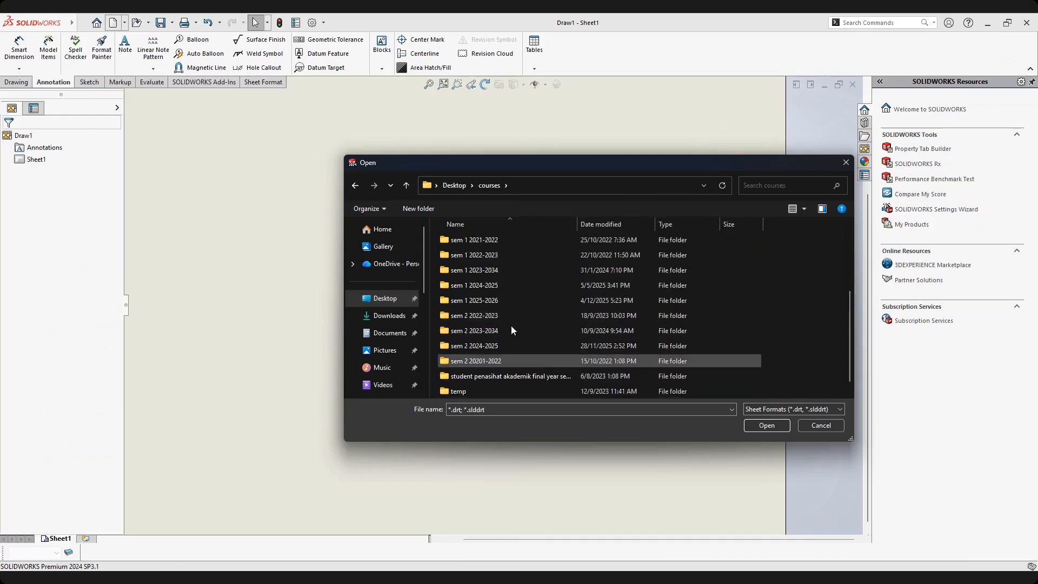
double_click(485, 346)
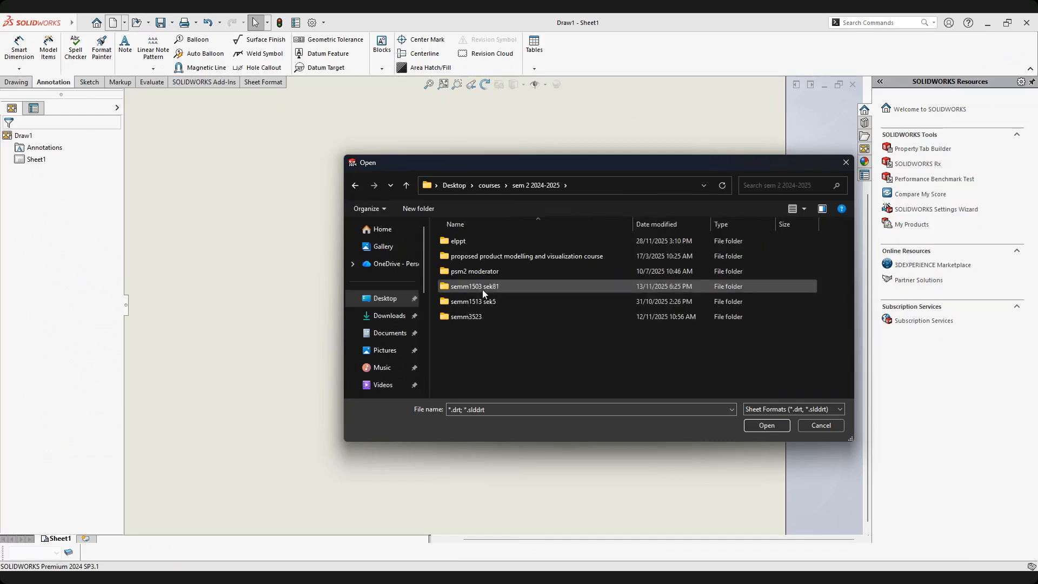
double_click(482, 290)
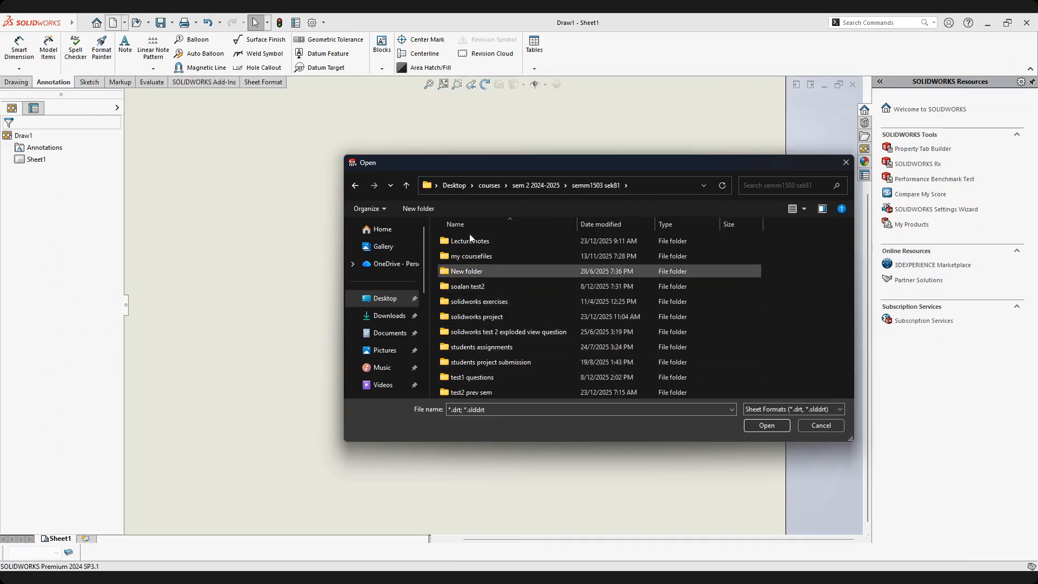
left_click(491, 320)
double_click(492, 319)
left_click(653, 254)
left_click(764, 426)
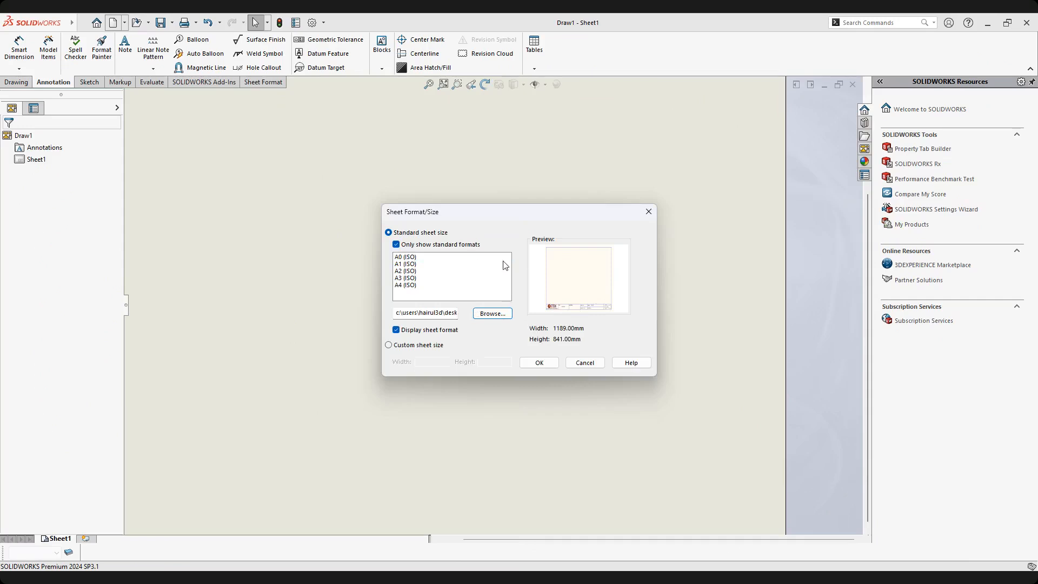
left_click(539, 363)
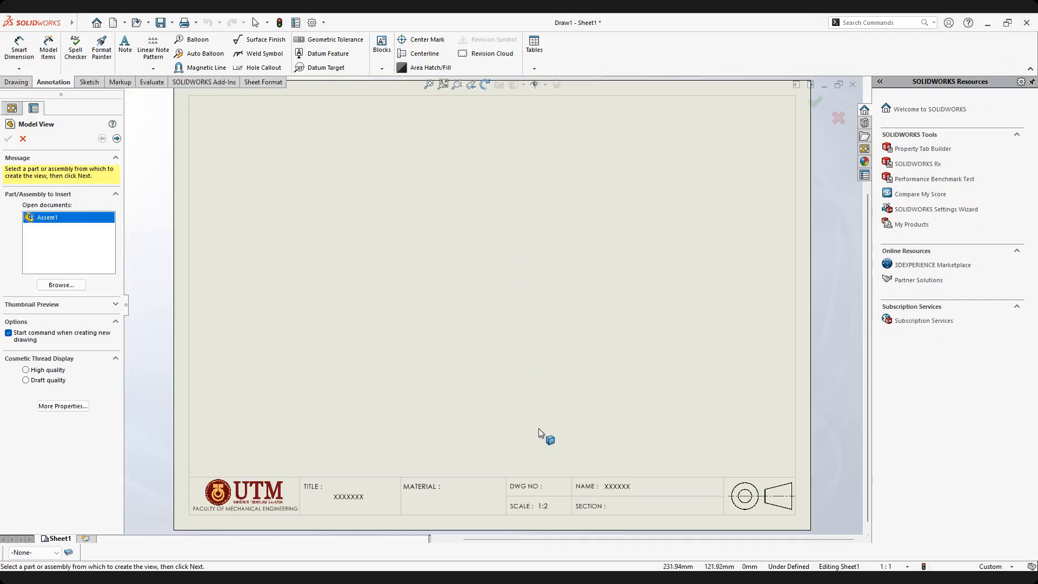
Examine the sheet border and the title block along the lower edge of the drawing sheet.
scroll(538, 424, "up", 1)
scroll(537, 405, "down", 1)
scroll(527, 384, "up", 3)
scroll(517, 361, "down", 2)
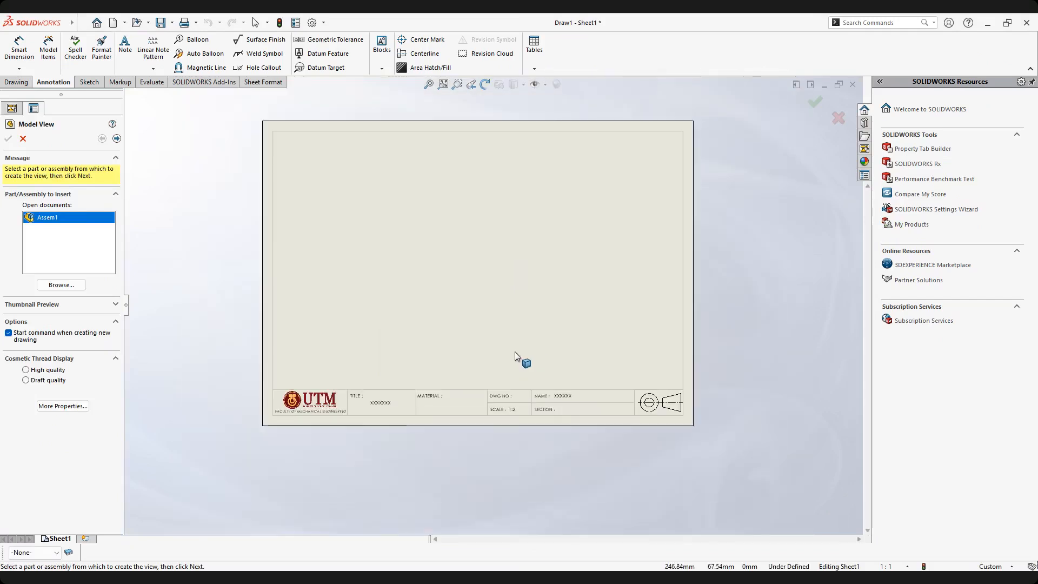
scroll(487, 361, "down", 3)
scroll(367, 389, "up", 3)
scroll(375, 364, "down", 2)
right_click(488, 365)
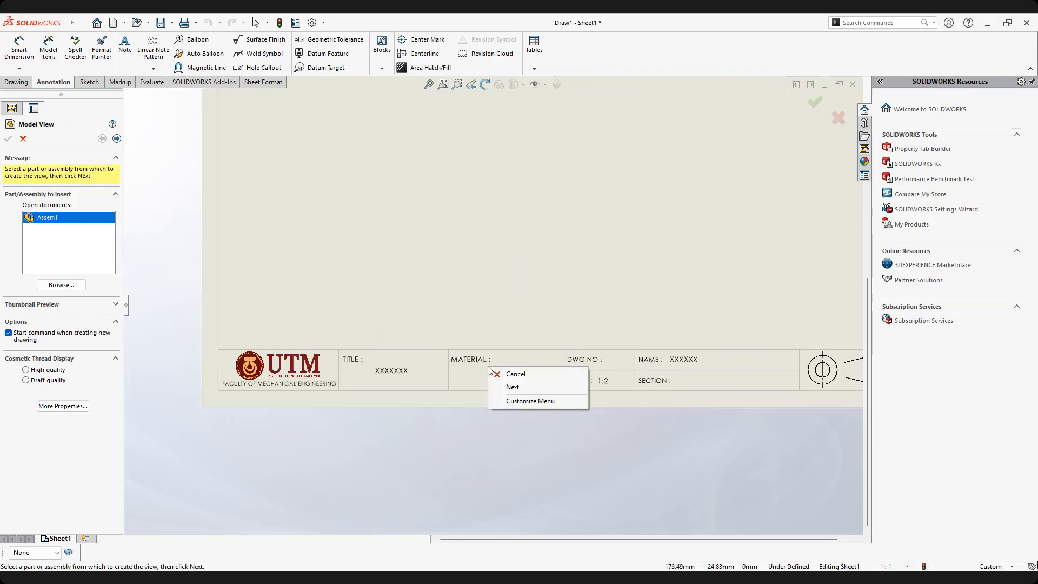
left_click(815, 106)
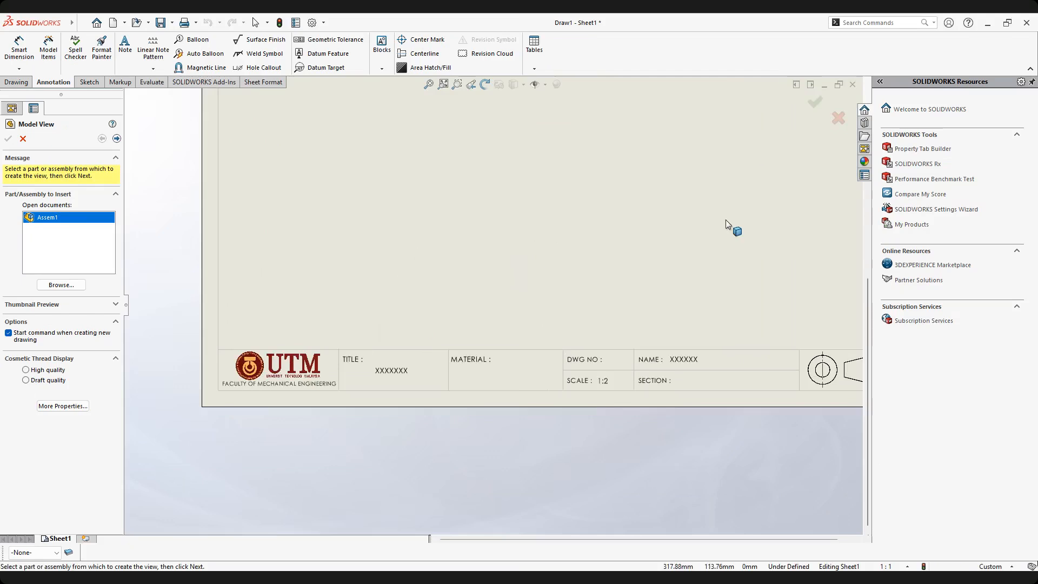
Cancel the model view insertion and open the sheet format for editing at the title block.
scroll(770, 169, "up", 4)
left_click(837, 118)
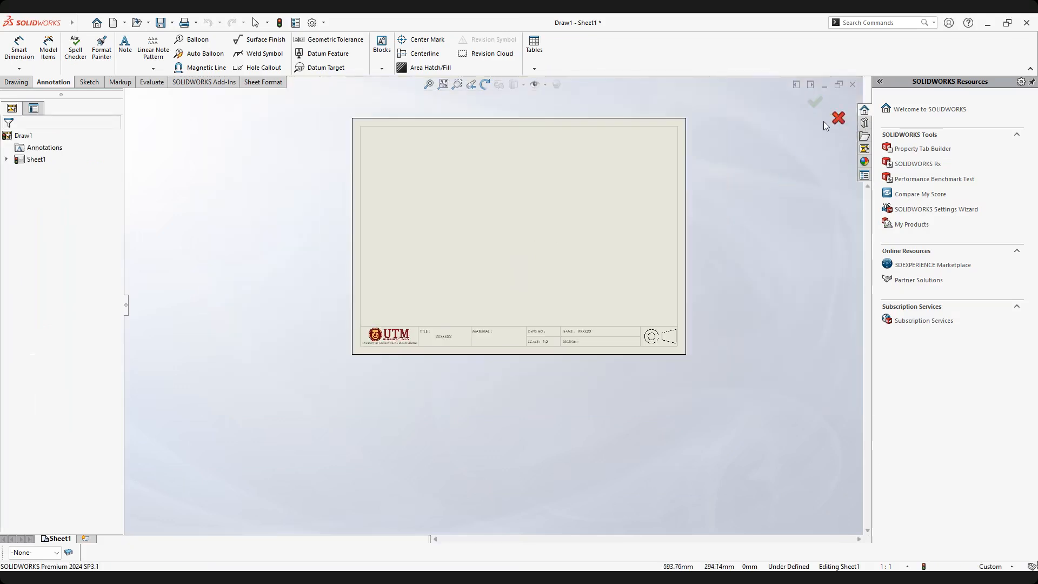
scroll(481, 321, "down", 3)
scroll(414, 366, "down", 2)
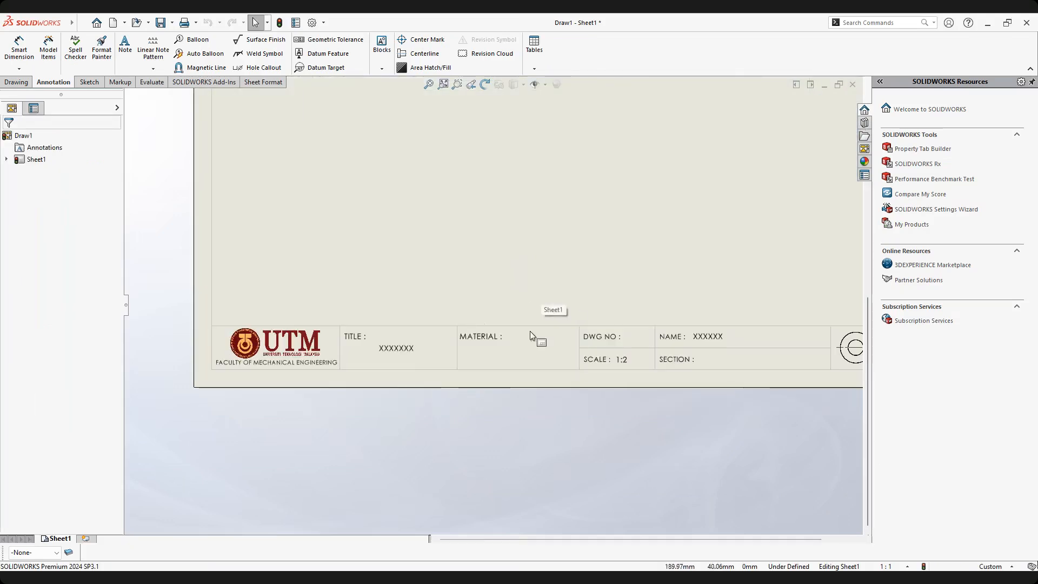
scroll(563, 325, "down", 1)
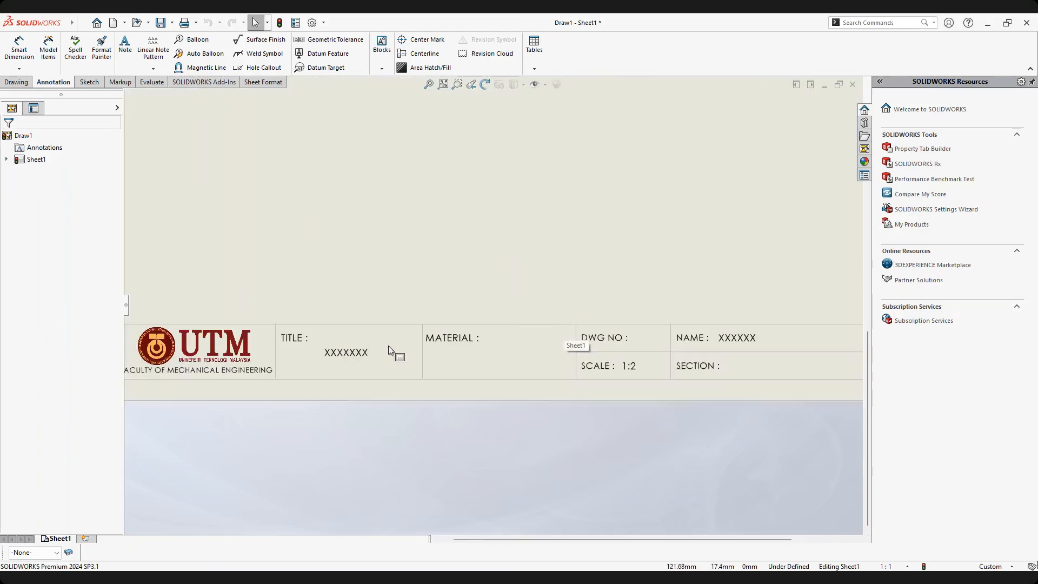
right_click(427, 346)
left_click(464, 177)
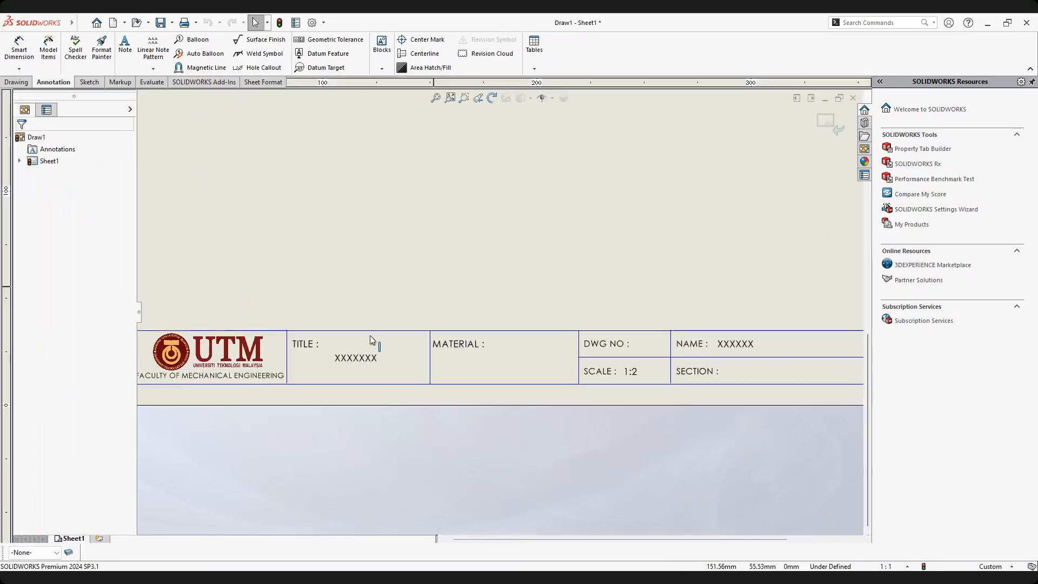
Replace the placeholder text in the title block's TITLE field with "MINI VACUUM CLEANER ASSEMBLY DRAWING".
double_click(337, 357)
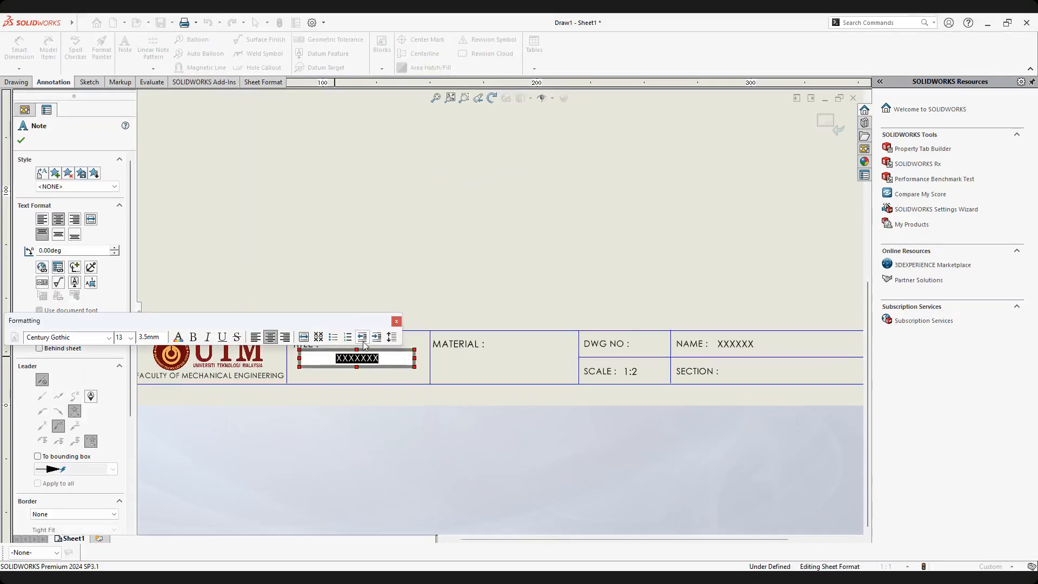
type("A")
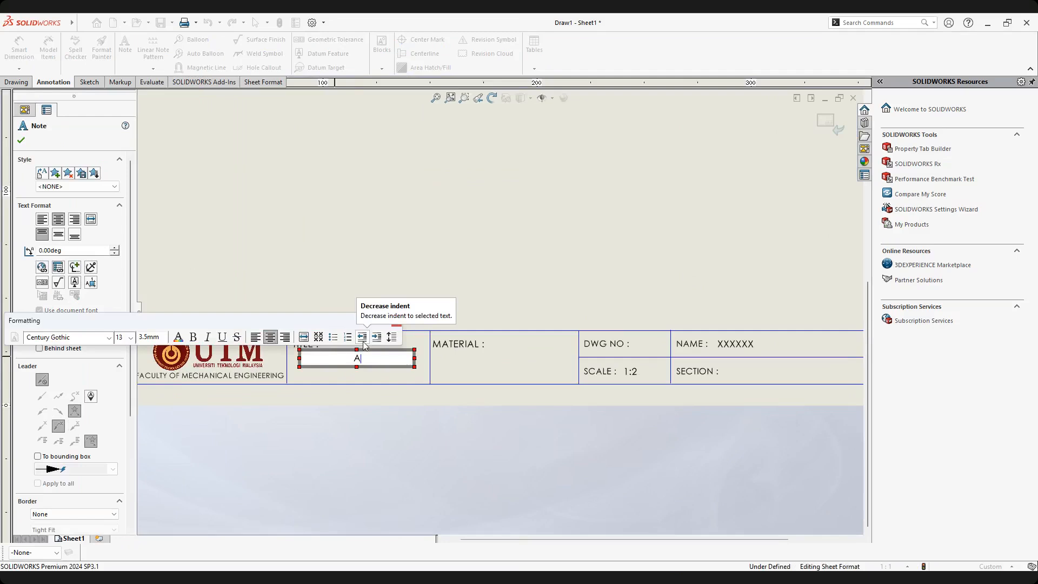
type("SSEM")
key("BackSpace")
key("BackSpace")
key("BackSpace")
type("MINI VACUUM CL")
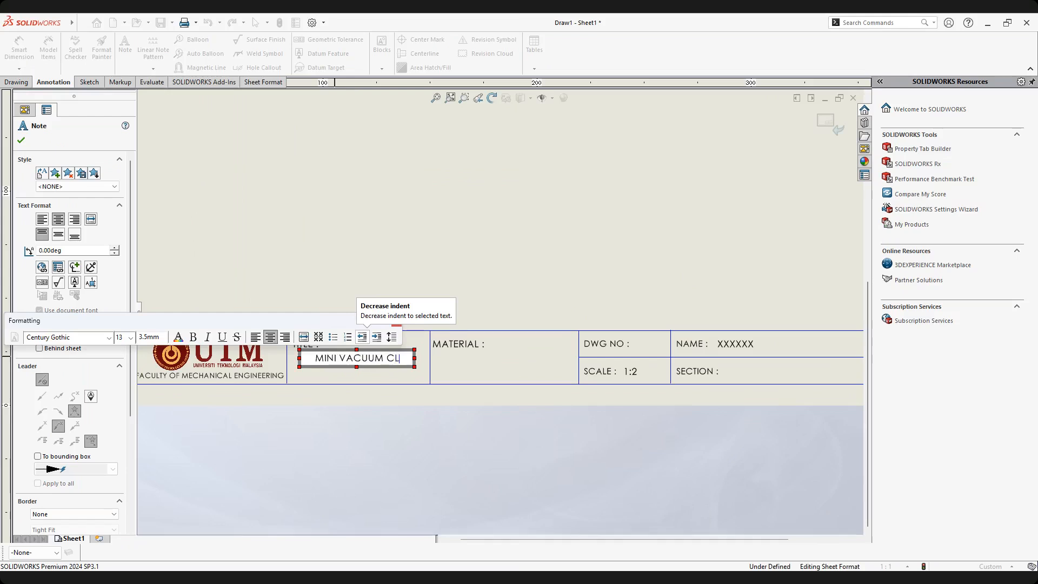
type("EANER ASSEMBLY DRAWING")
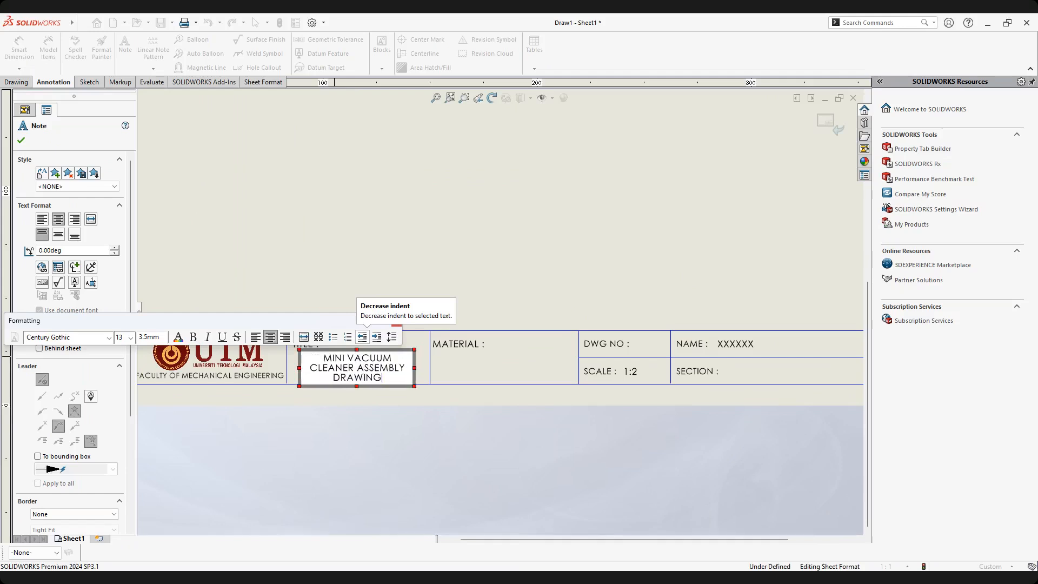
left_click(339, 418)
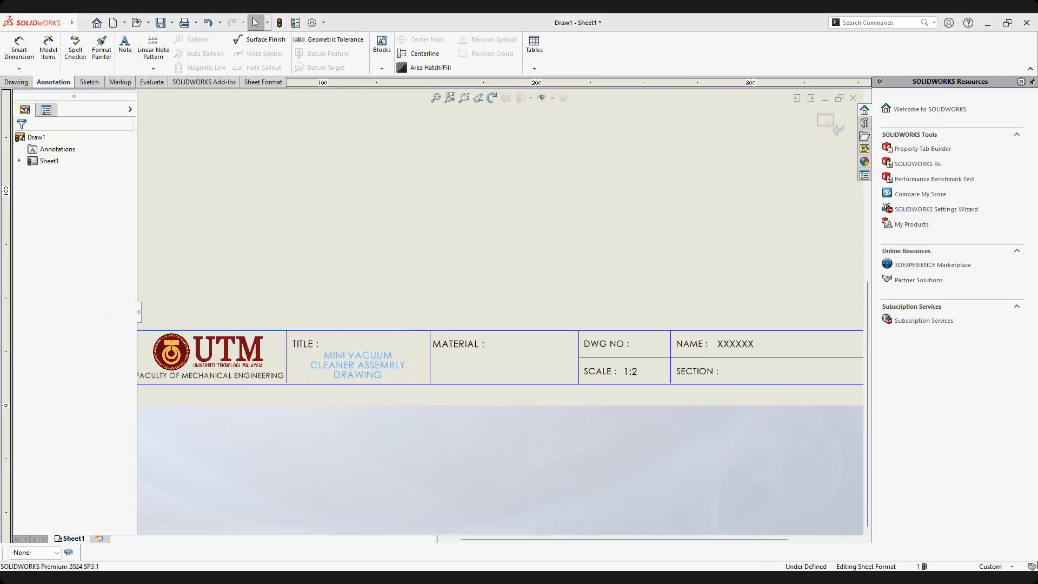
Examine the title block's material, drawing number, scale, name and section fields and the projection symbol.
scroll(641, 304, "up", 2)
scroll(641, 308, "down", 3)
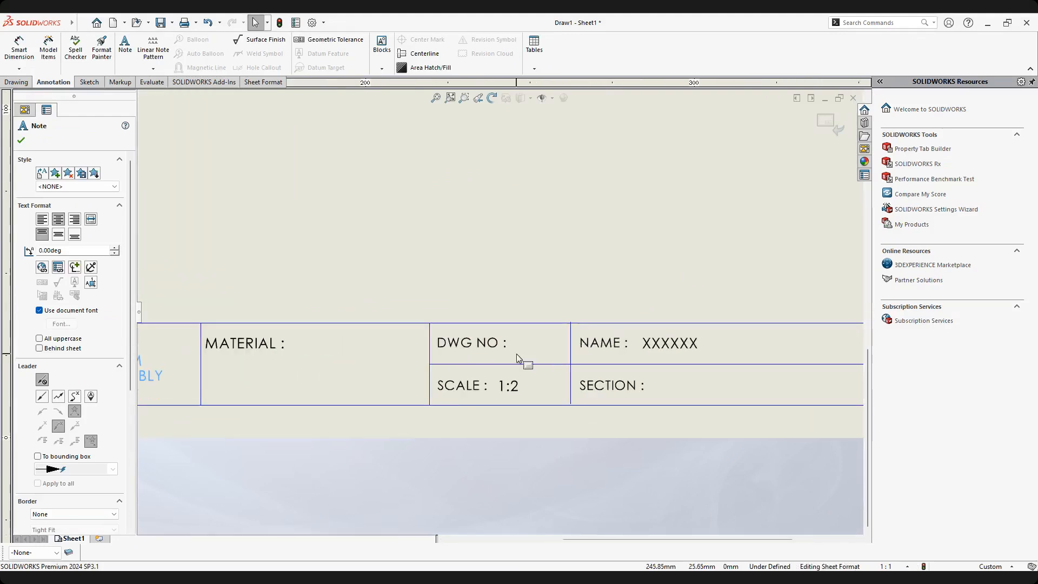
scroll(517, 353, "up", 2)
scroll(485, 346, "down", 1)
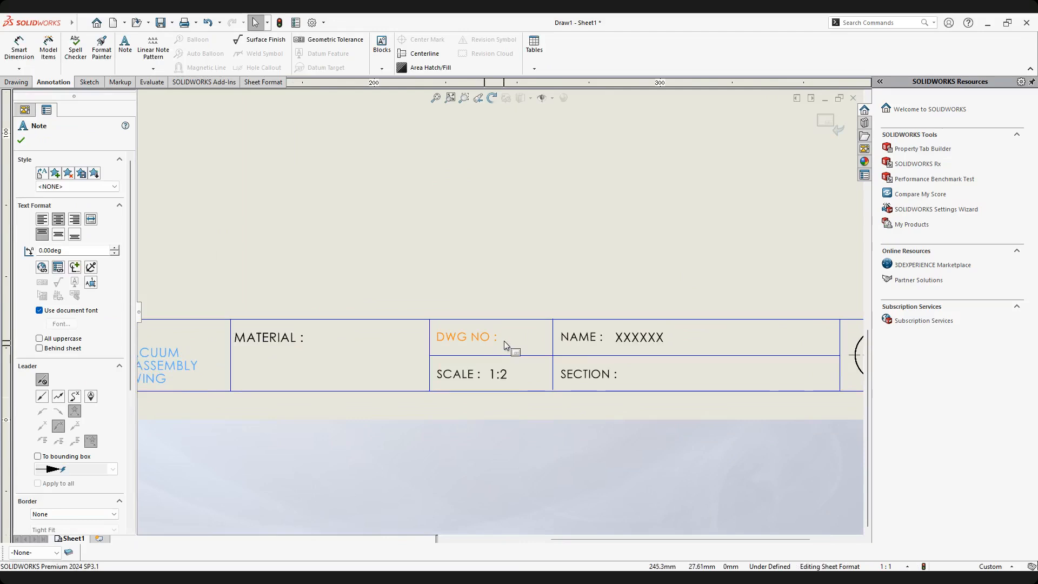
scroll(519, 339, "up", 2)
scroll(581, 289, "down", 1)
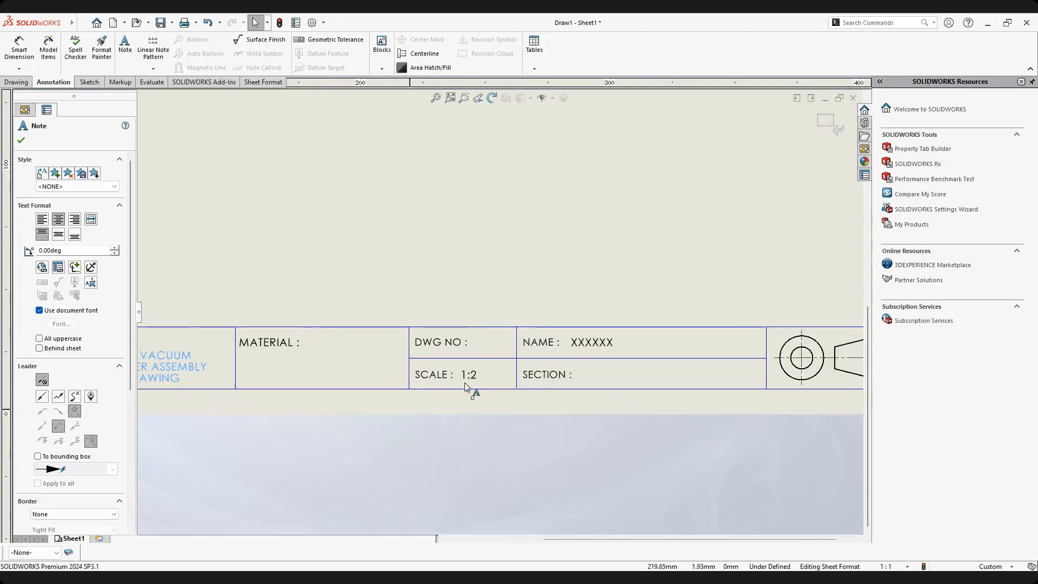
scroll(592, 355, "up", 1)
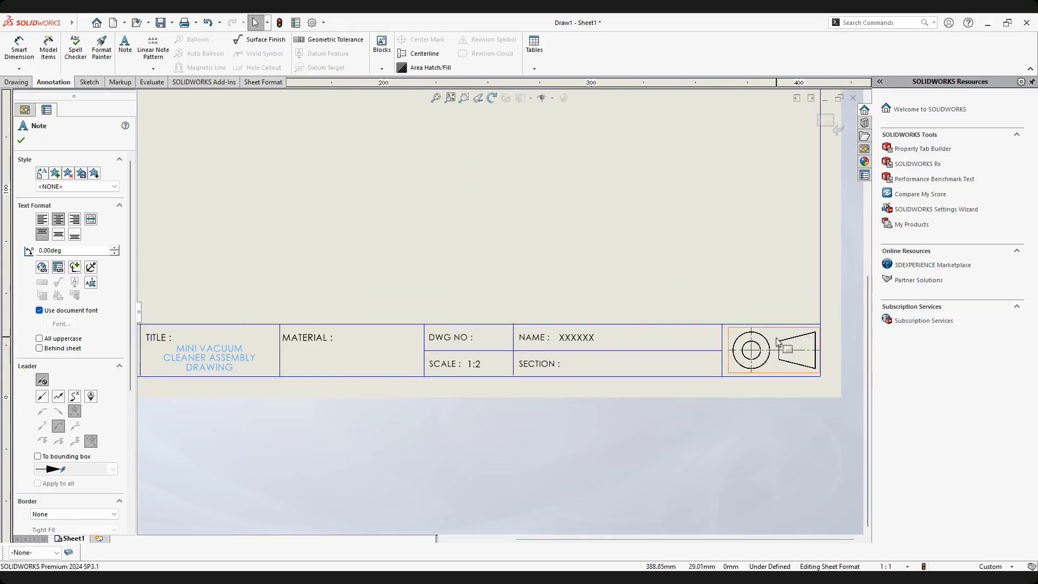
scroll(777, 342, "up", 1)
scroll(609, 339, "down", 3)
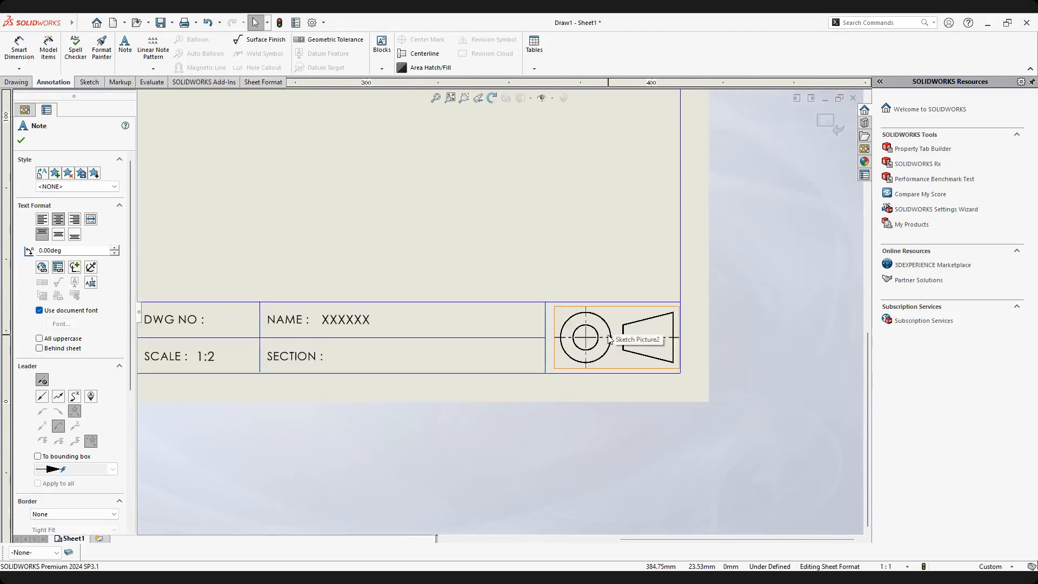
scroll(611, 340, "up", 1)
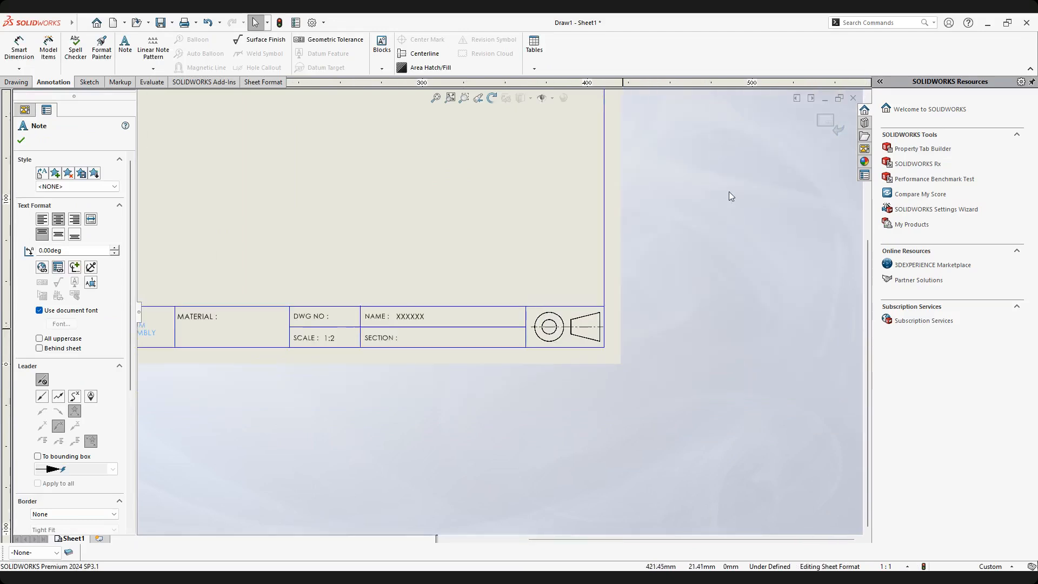
Finish editing the sheet format and return to the drawing sheet.
left_click(823, 122)
scroll(438, 234, "up", 4)
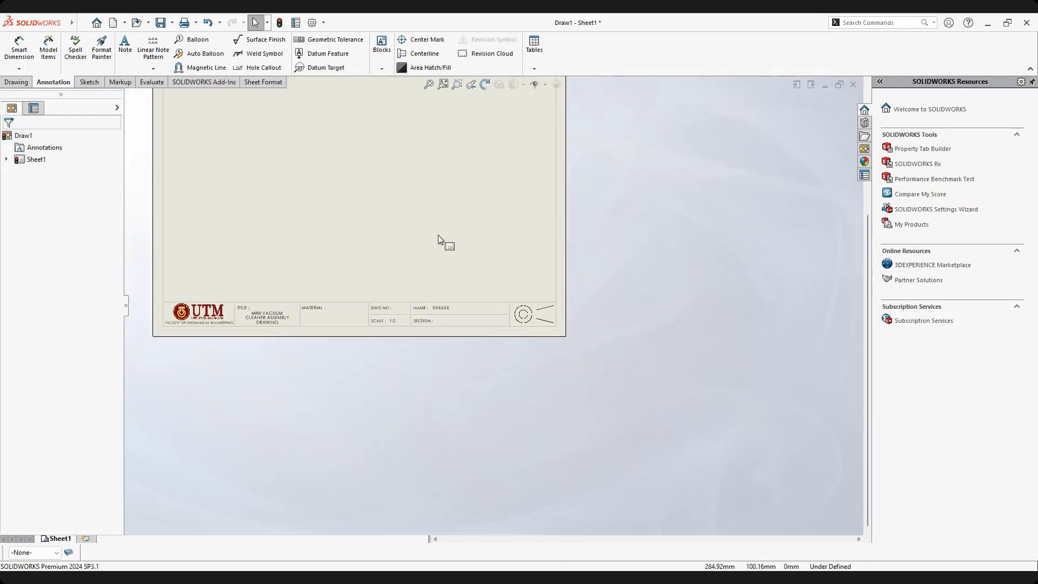
scroll(438, 235, "down", 2)
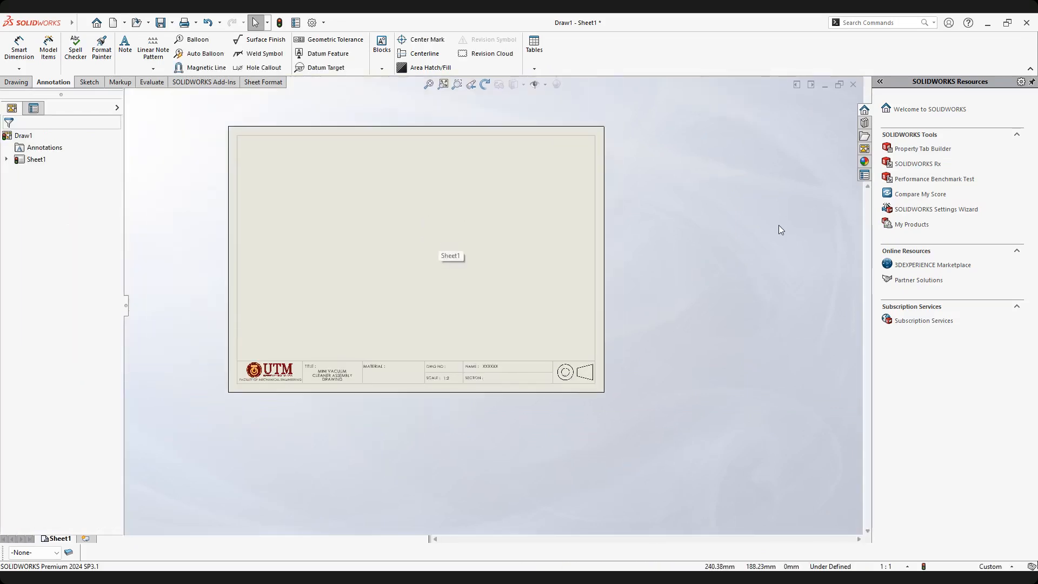
Load the standard views of Assem1 into the View Palette.
left_click(864, 150)
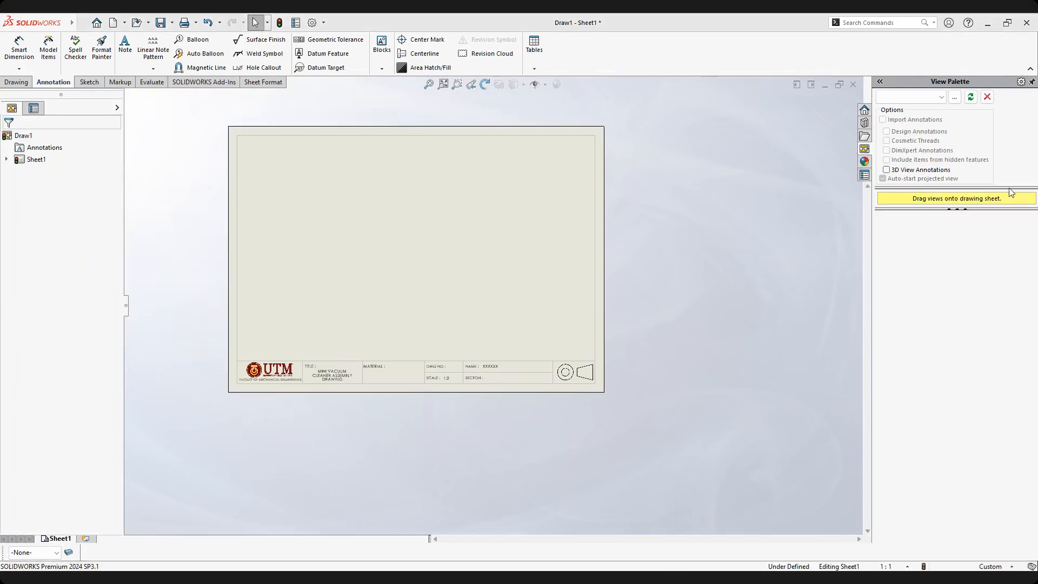
left_click(942, 100)
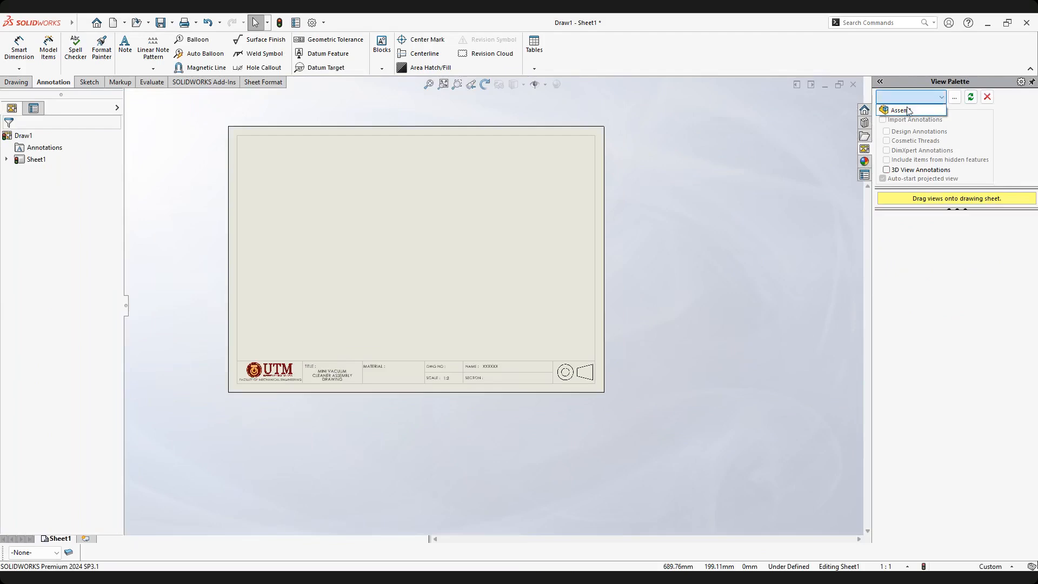
left_click(952, 97)
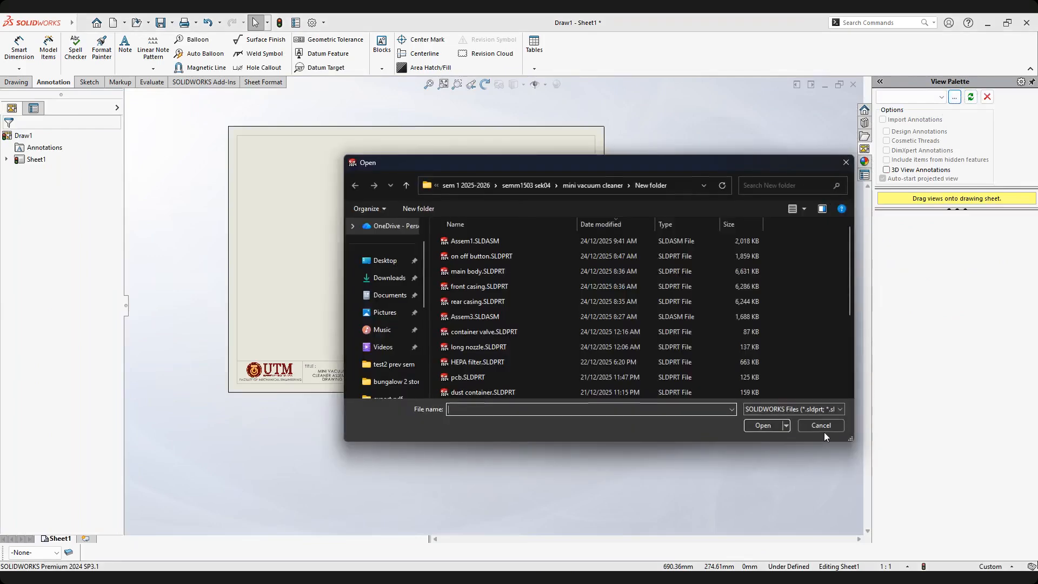
left_click(822, 427)
left_click(919, 97)
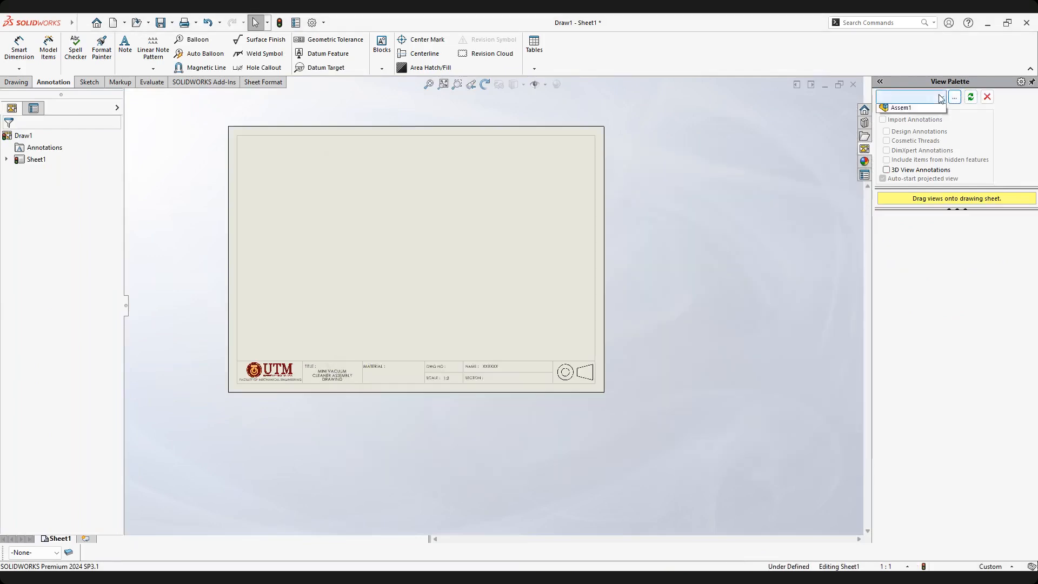
left_click(900, 111)
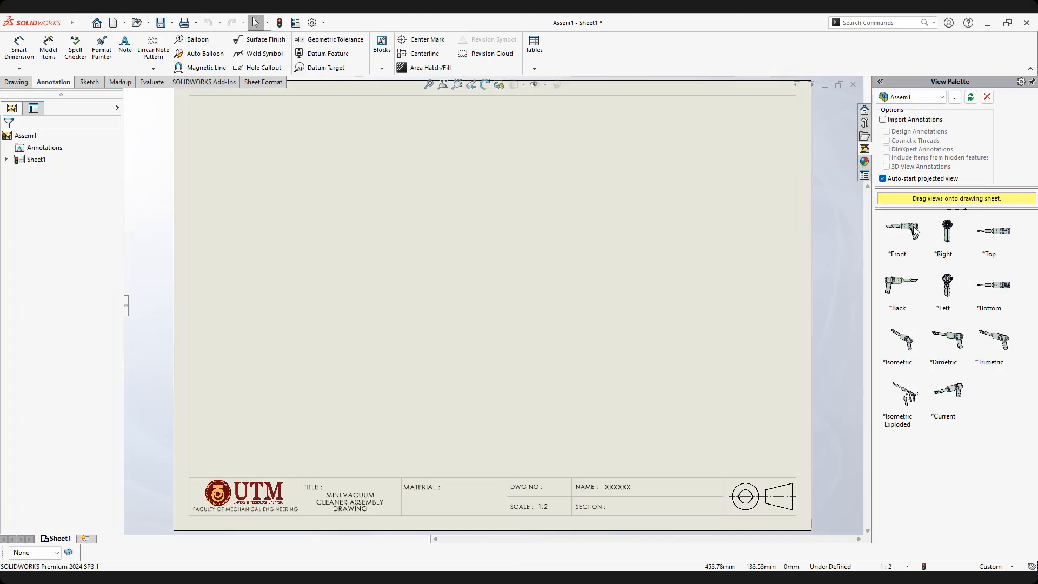
Place the assembly's Top view in the upper left area of the sheet without keeping any projected views.
left_click_drag(913, 230, 952, 272)
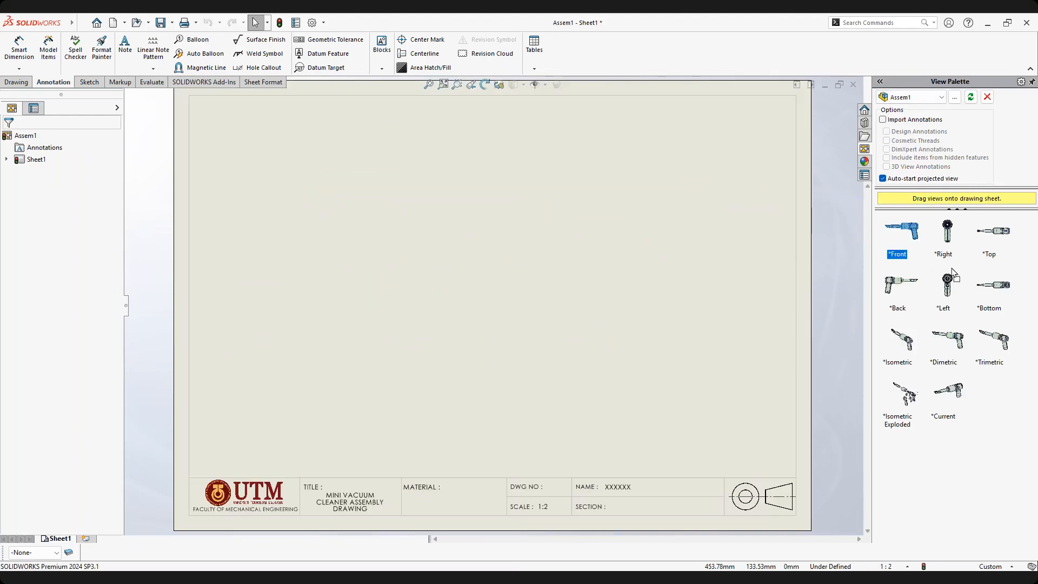
left_click(1014, 250)
left_click_drag(1003, 233, 403, 216)
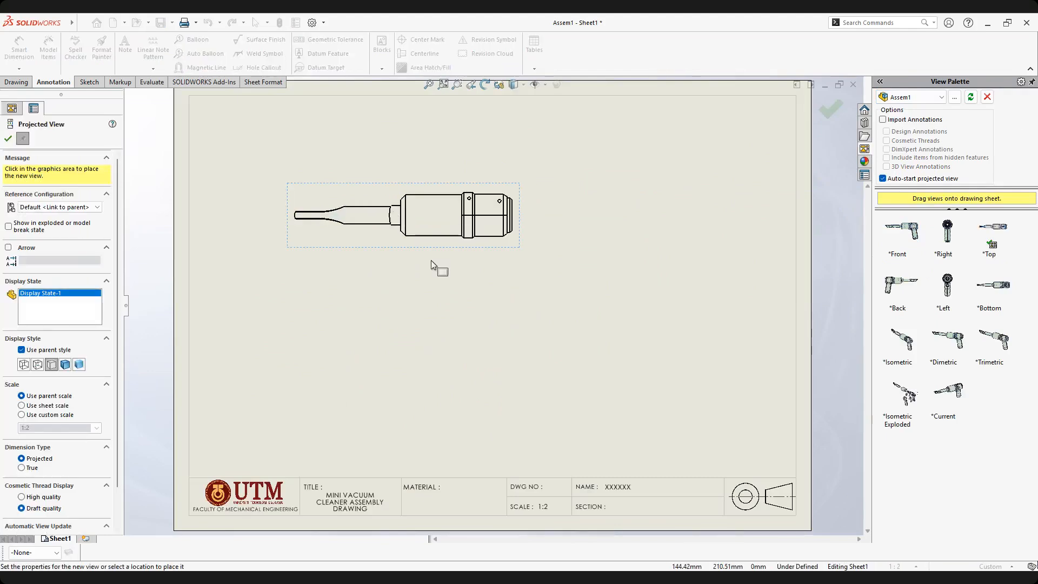
left_click(407, 355)
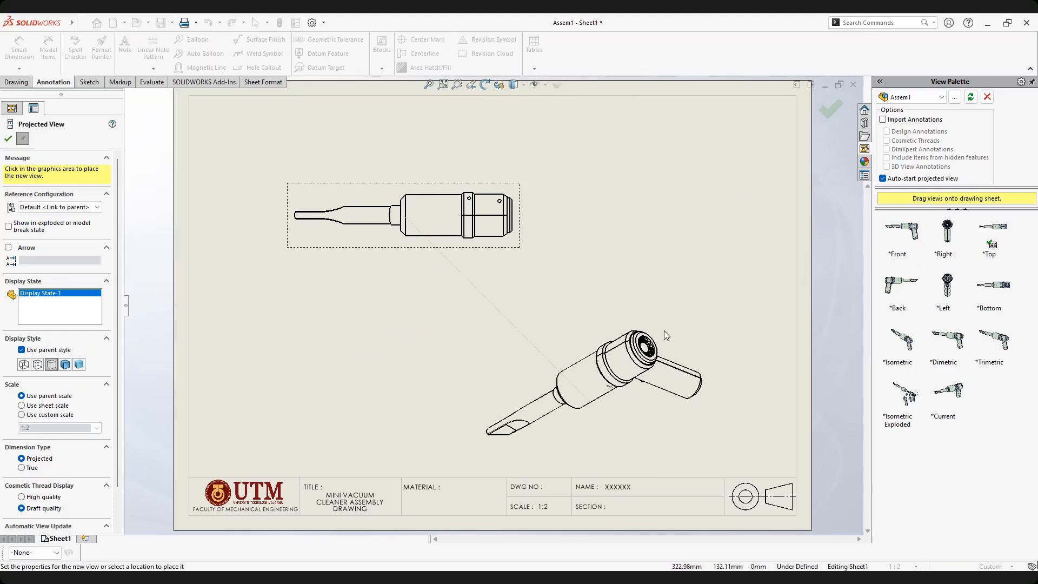
key("Escape")
Set the tangent edges of the placed top view to Tangent Edges Removed.
left_click(517, 191)
right_click(517, 191)
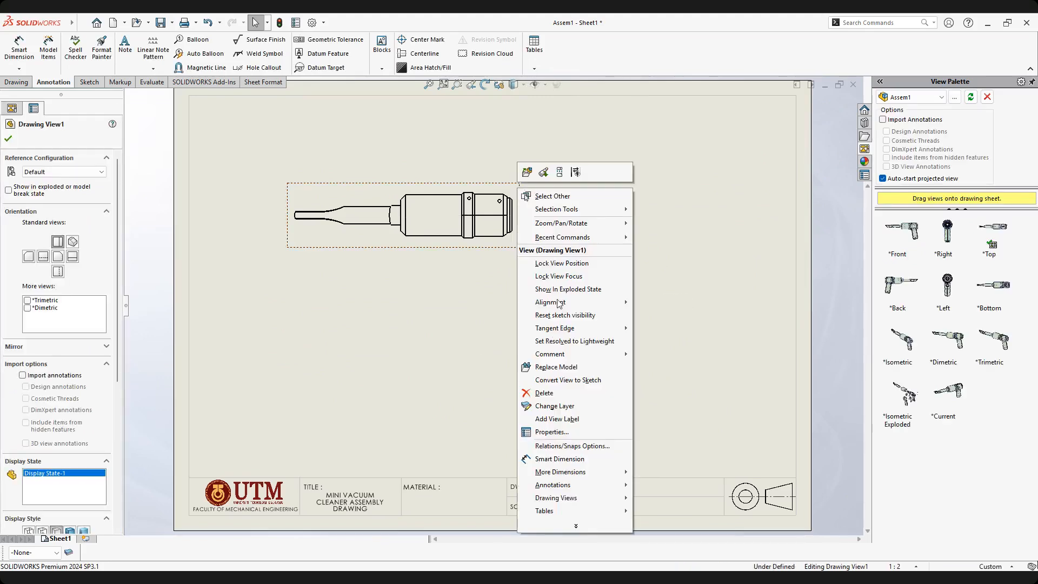
mouse_move(566, 330)
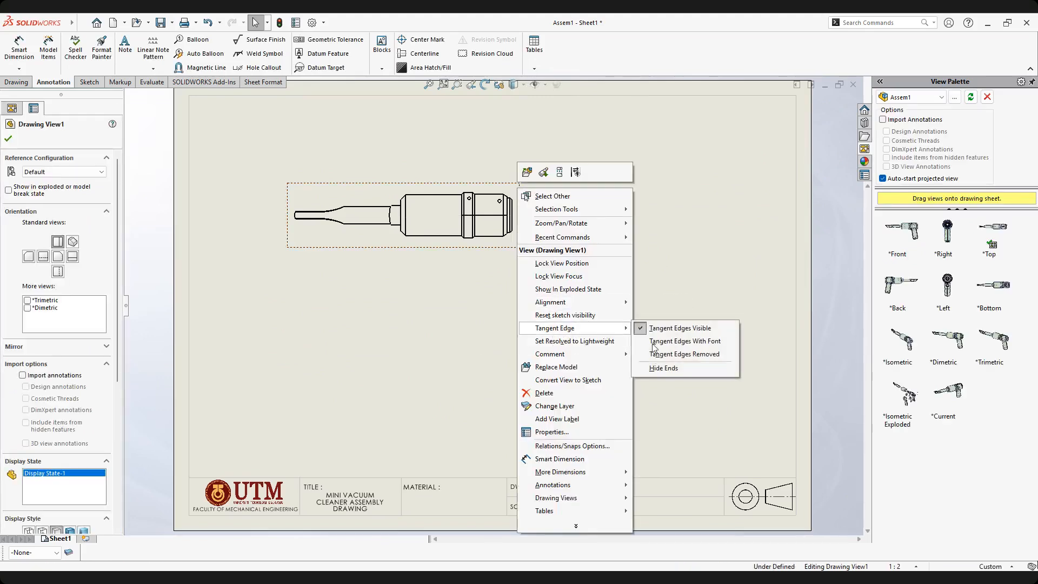
left_click(656, 355)
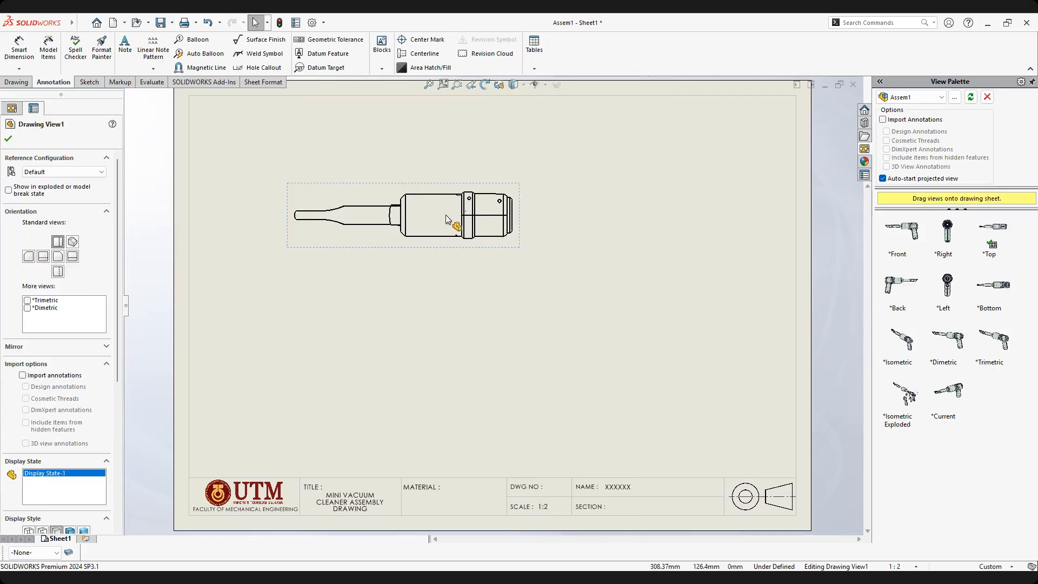
key("f")
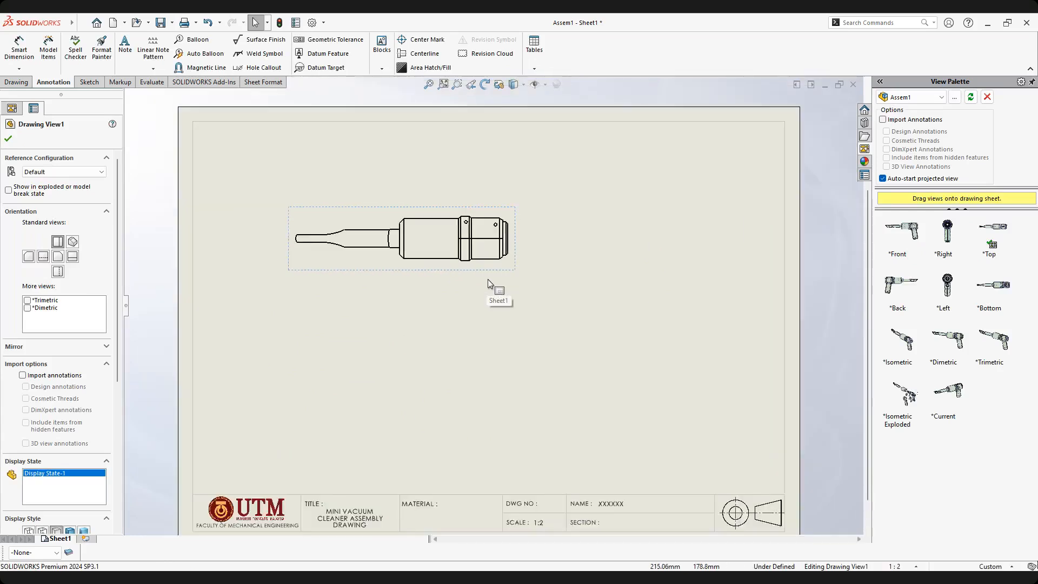
Set the sheet scale to 1:1 and reposition the enlarged top view inside the sheet border.
scroll(492, 287, "down", 3)
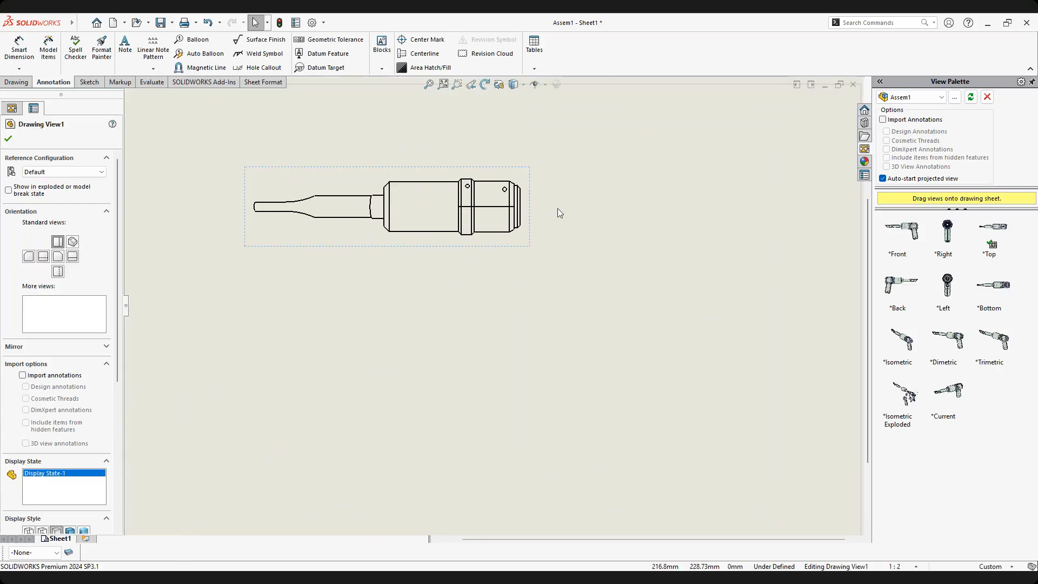
scroll(631, 287, "up", 2)
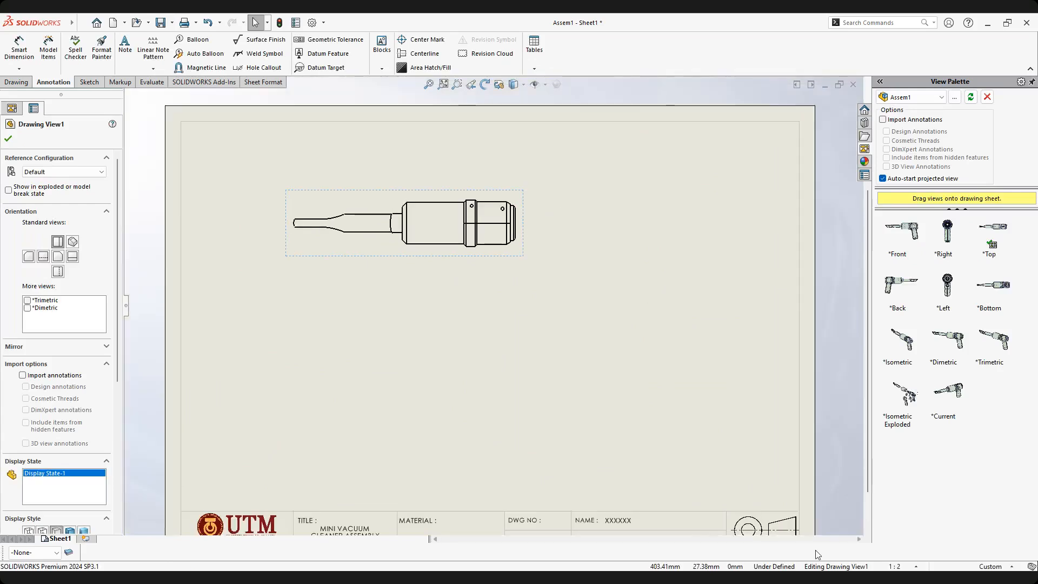
left_click(917, 565)
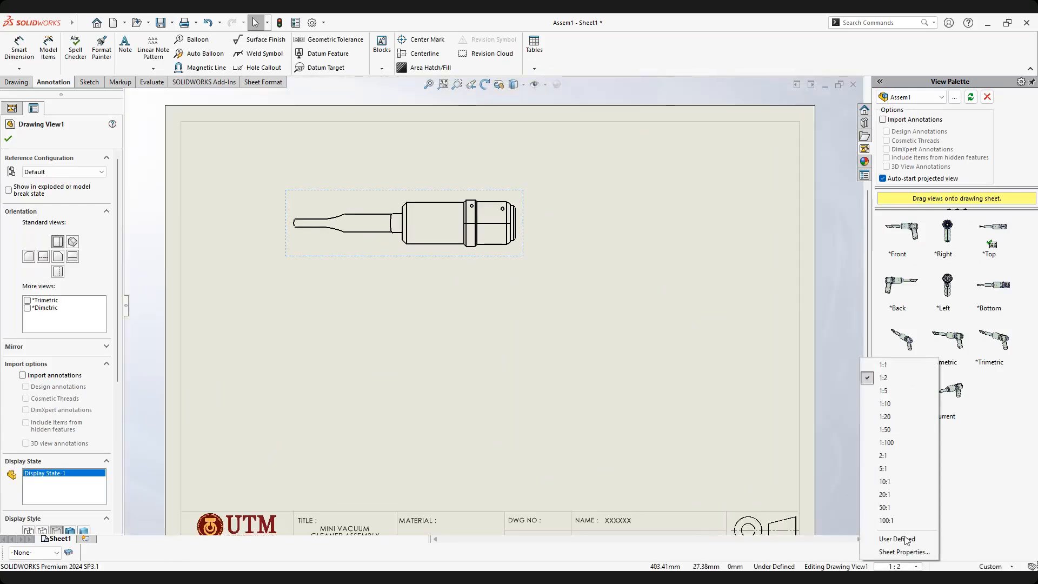
left_click(888, 366)
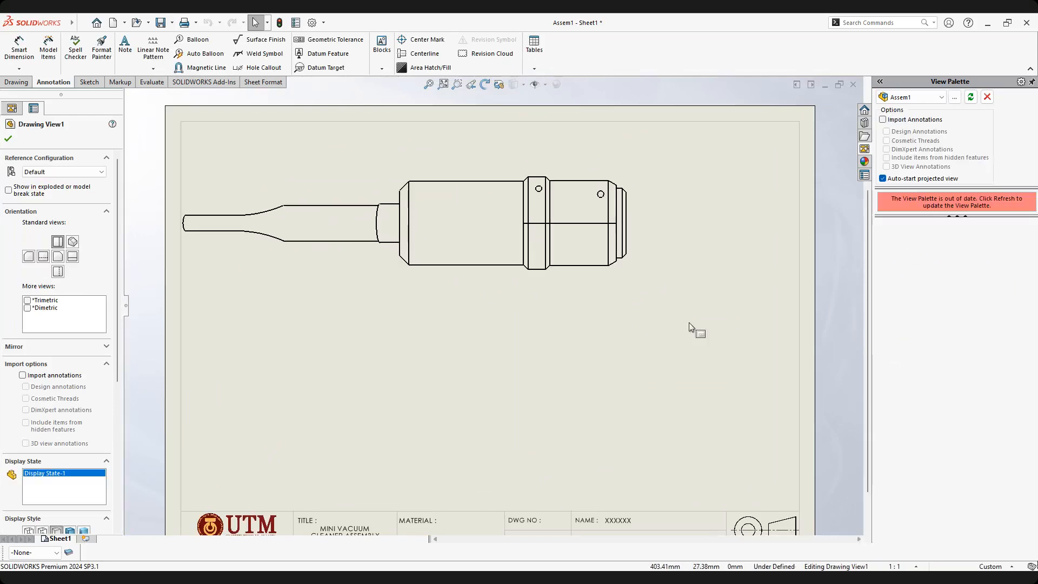
scroll(557, 286, "down", 2)
scroll(556, 285, "up", 4)
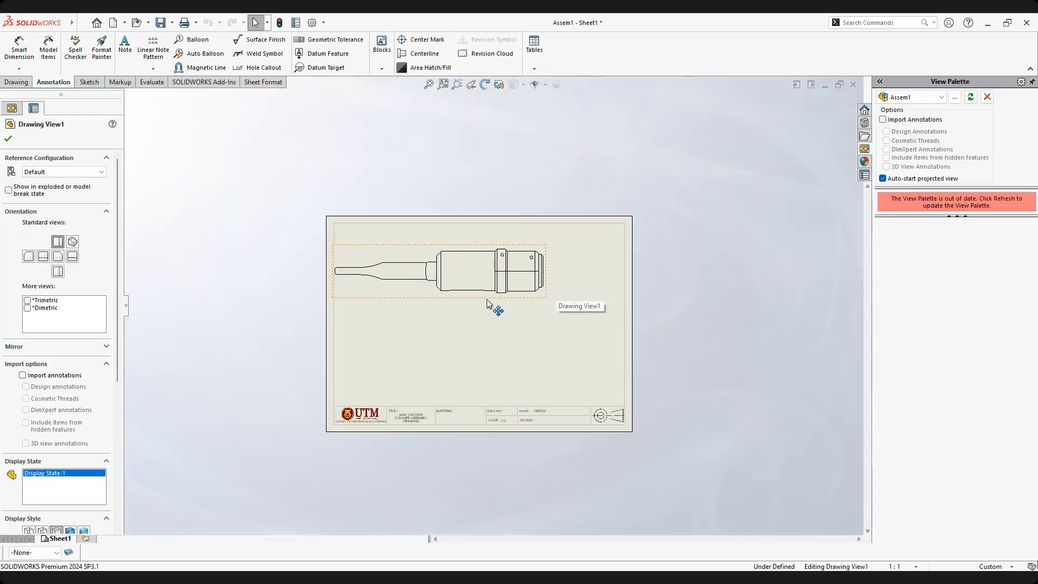
mouse_move(496, 243)
left_mouse_down()
mouse_move(507, 231)
mouse_move(457, 266)
mouse_move(469, 254)
mouse_move(463, 244)
left_mouse_up()
scroll(641, 304, "down", 1)
Set the sheet scale to 1:2 and nudge the top view slightly left within the sheet border.
left_click(915, 567)
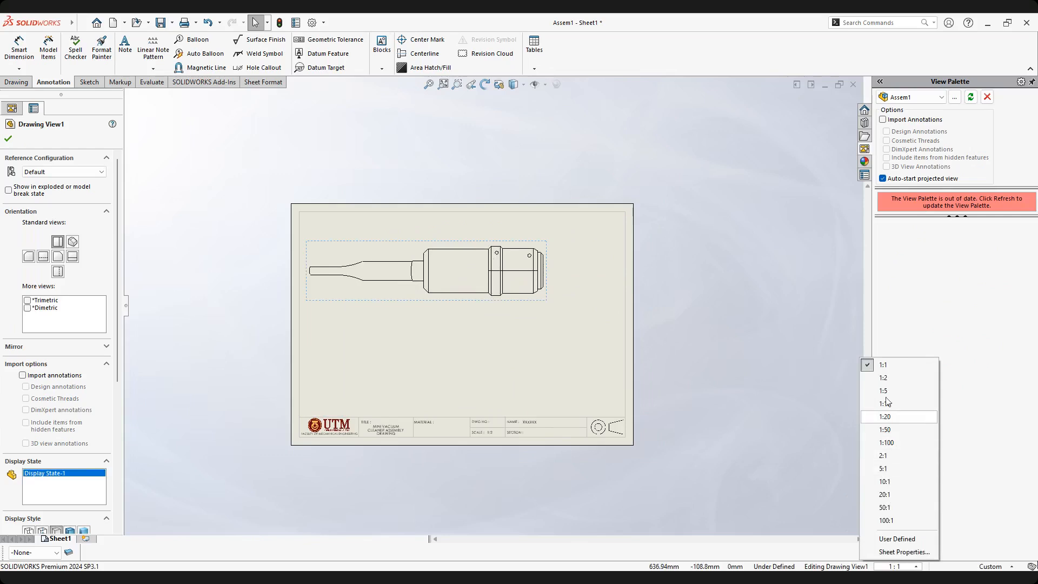
left_click(883, 377)
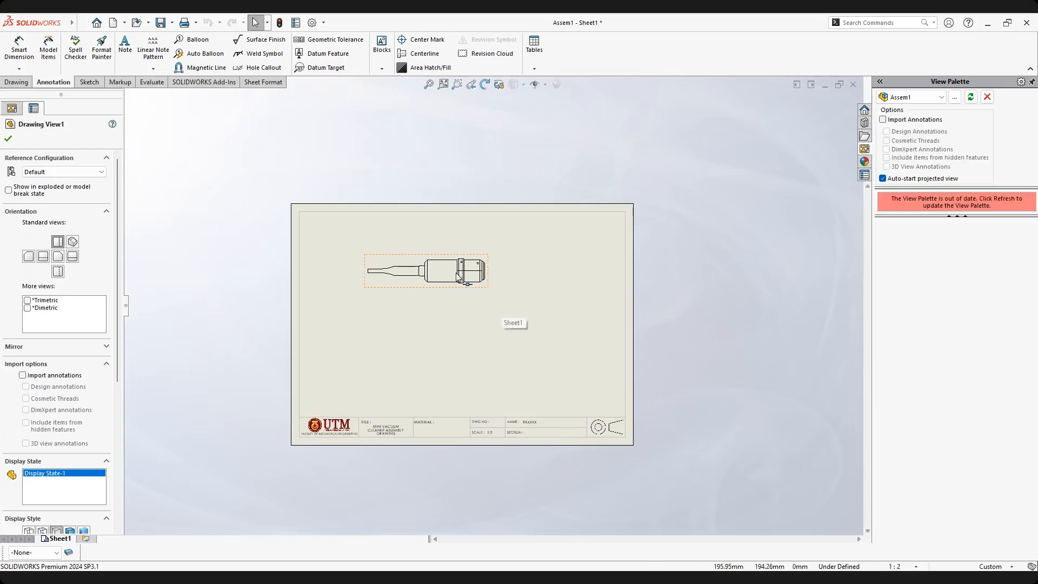
scroll(439, 260, "down", 3)
left_click_drag(507, 255, 492, 251)
scroll(353, 289, "down", 1)
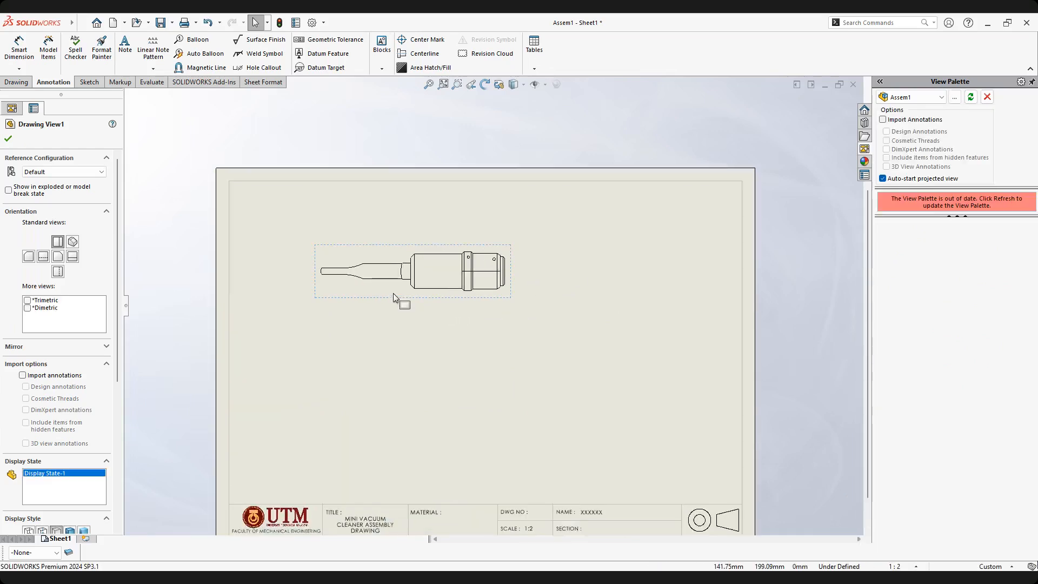
scroll(394, 293, "down", 1)
scroll(465, 273, "down", 2)
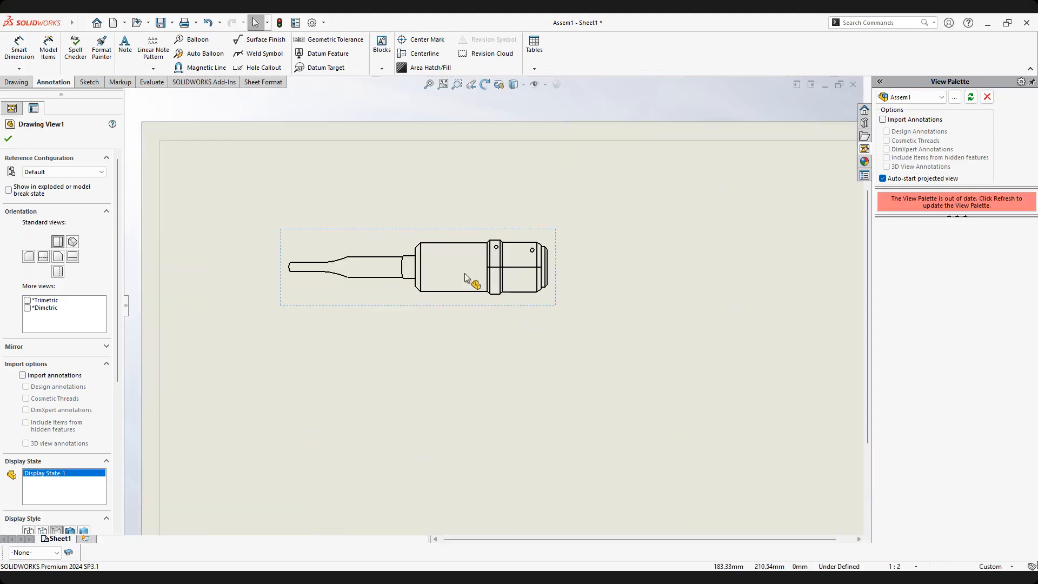
right_click(555, 242)
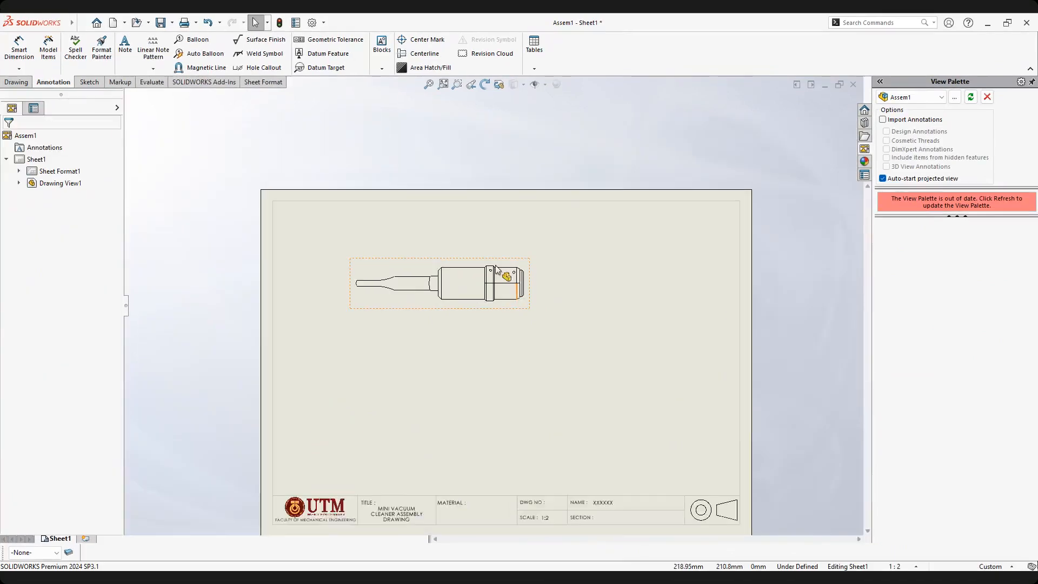
Create a section view of the top view with a horizontal cutting line through the vacuum's centre axis.
scroll(264, 180, "up", 2)
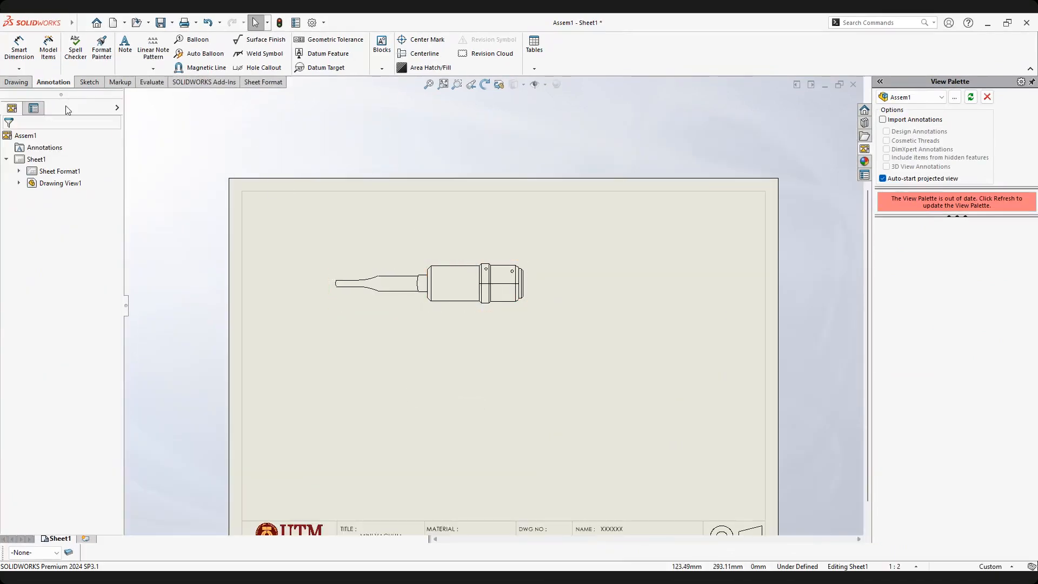
left_click(16, 83)
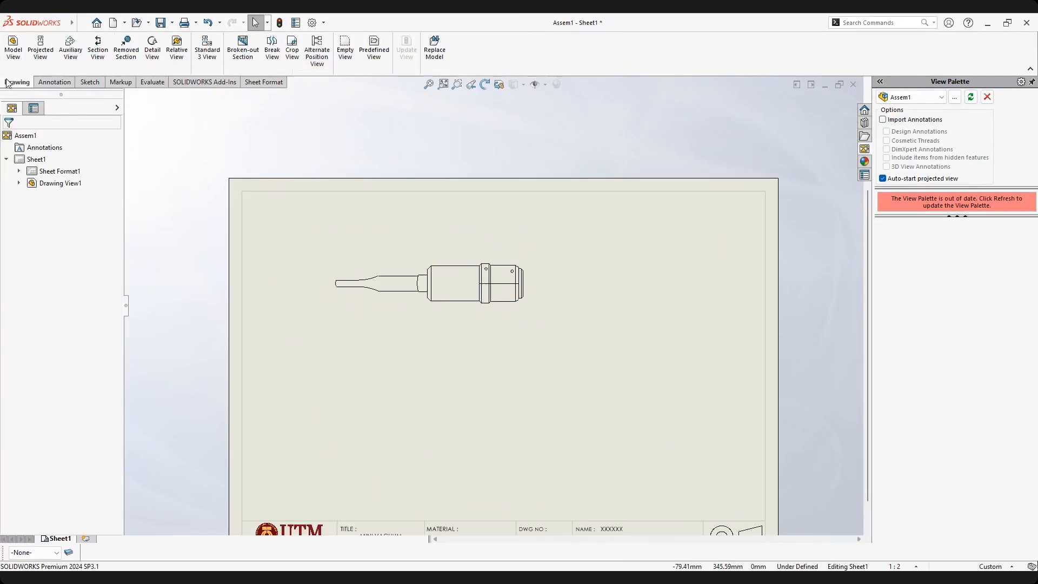
left_click(96, 50)
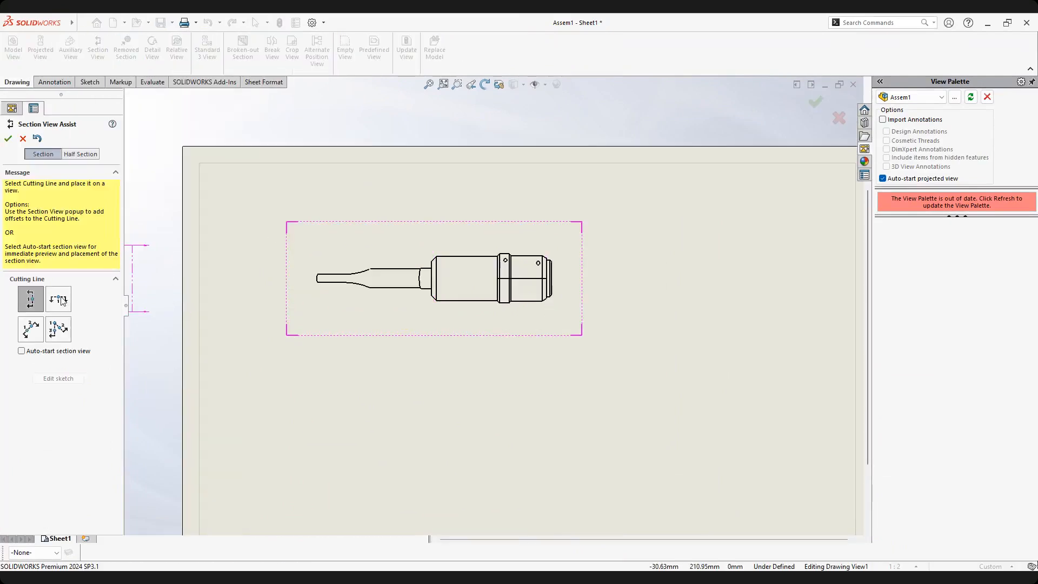
left_click(57, 299)
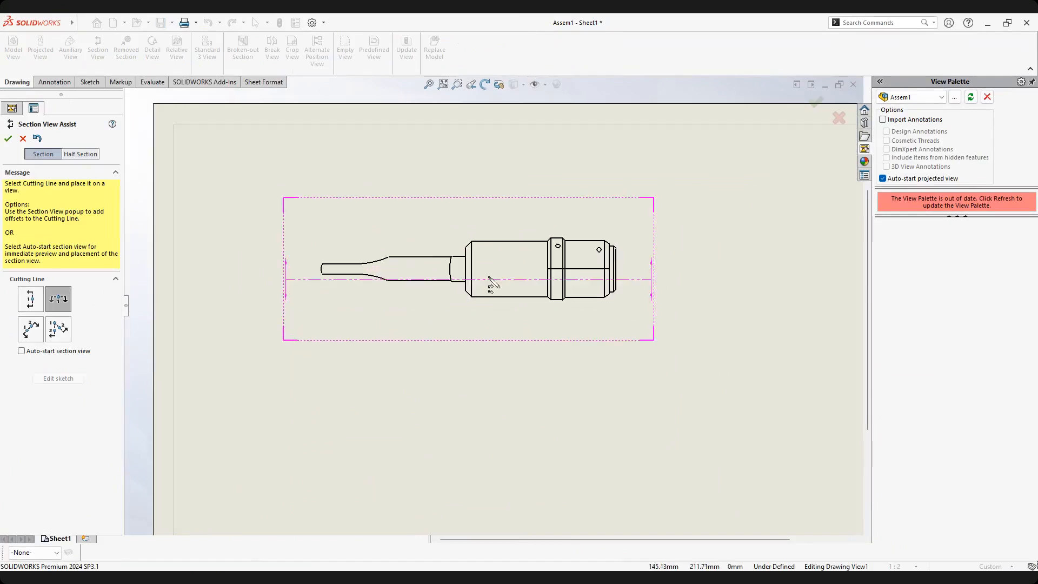
left_click(523, 273)
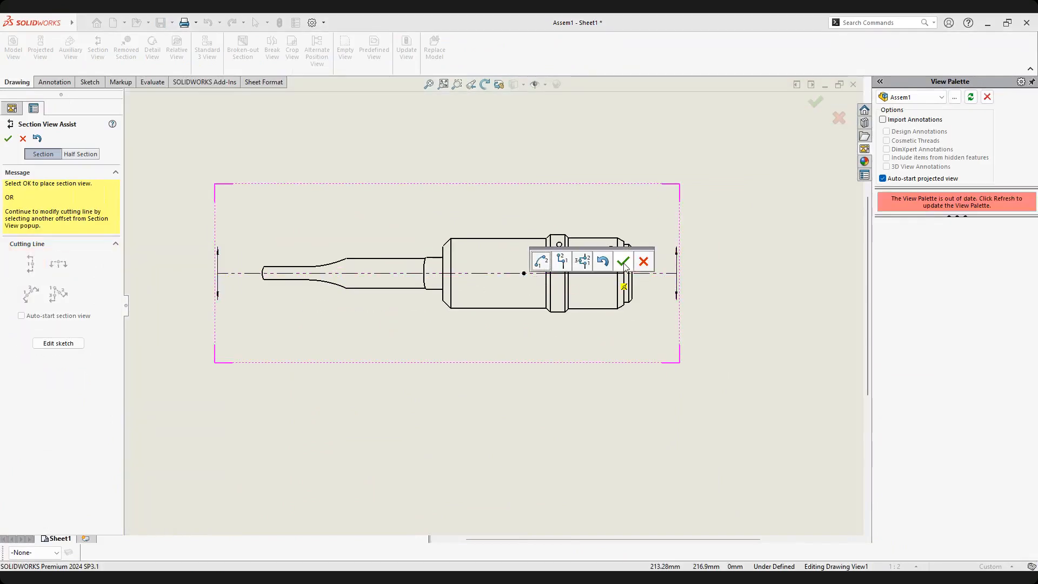
left_click(623, 262)
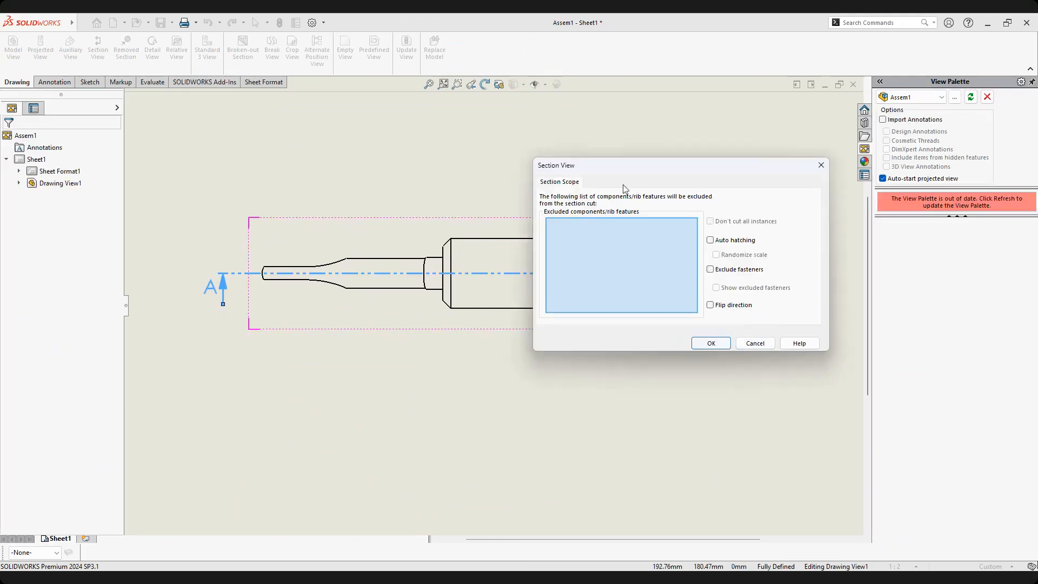
Accept the section scope without excluded components and place the section view directly below the top view.
left_click_drag(638, 166, 630, 157)
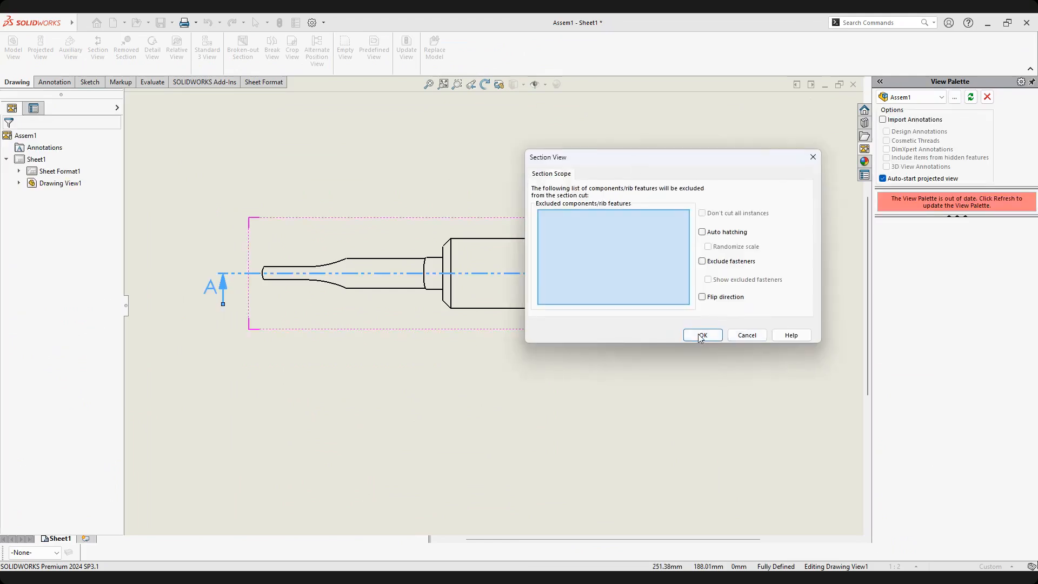
left_click(701, 335)
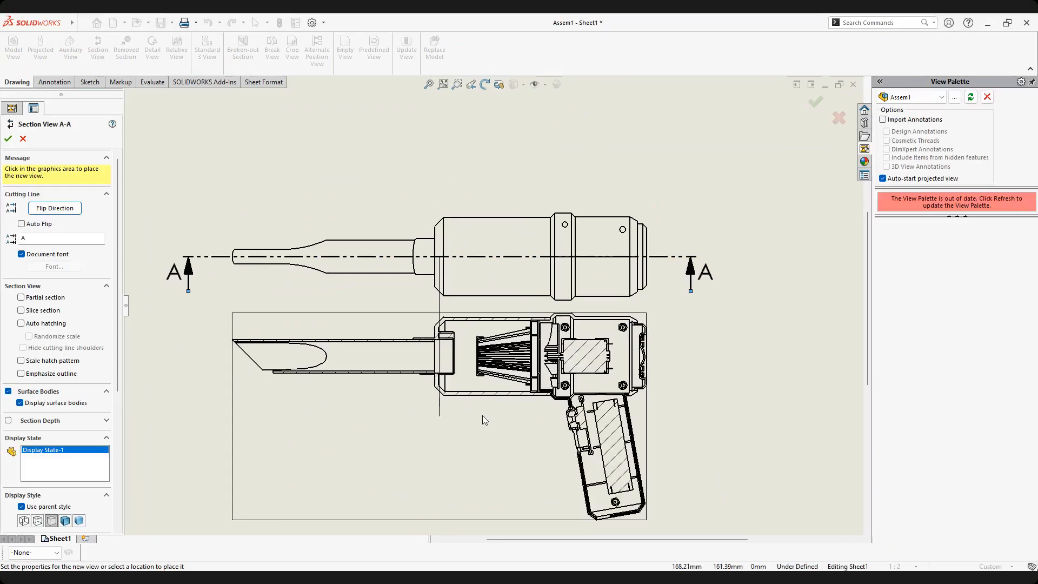
scroll(482, 415, "down", 3)
scroll(482, 415, "up", 3)
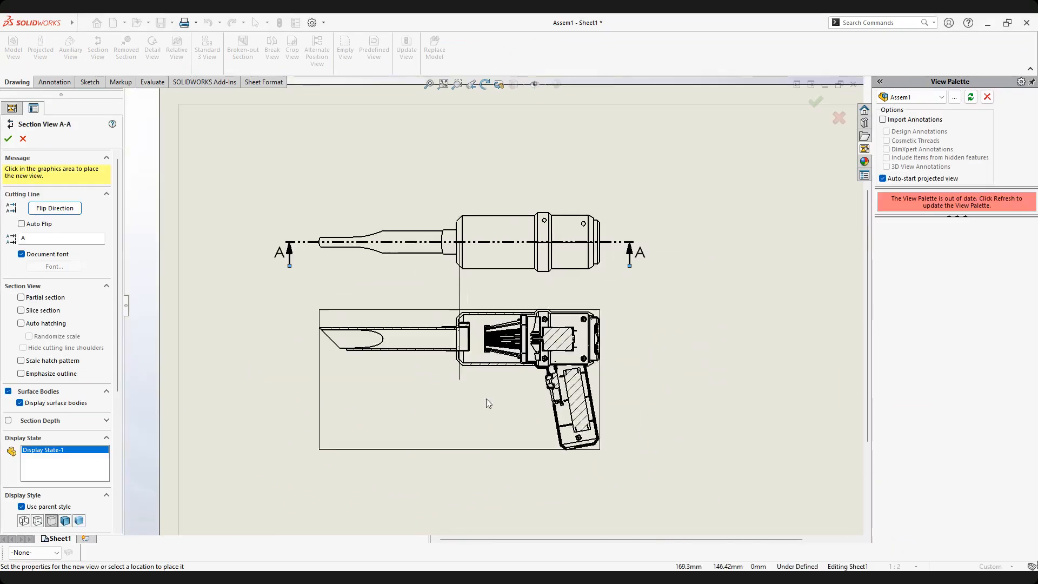
left_click(475, 426)
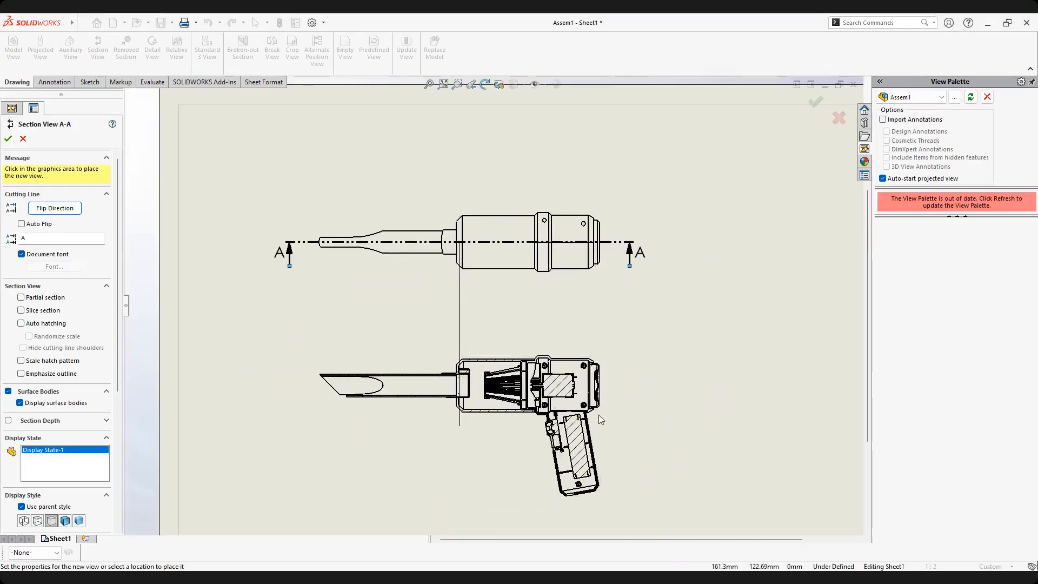
scroll(605, 410, "down", 1)
scroll(503, 332, "up", 3)
scroll(504, 332, "down", 3)
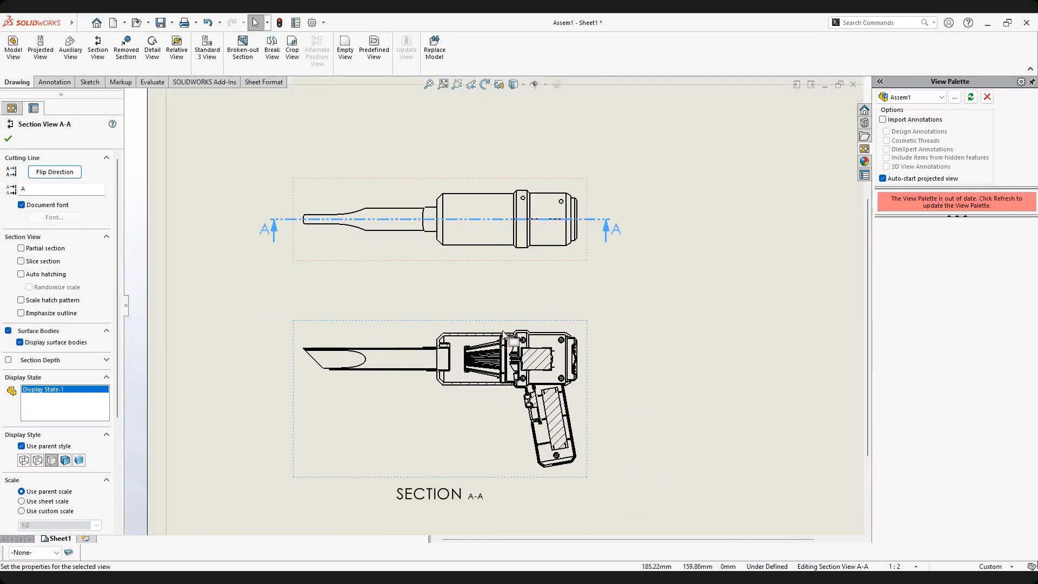
Change the label of the horizontal cutting line to X.
left_click(614, 217)
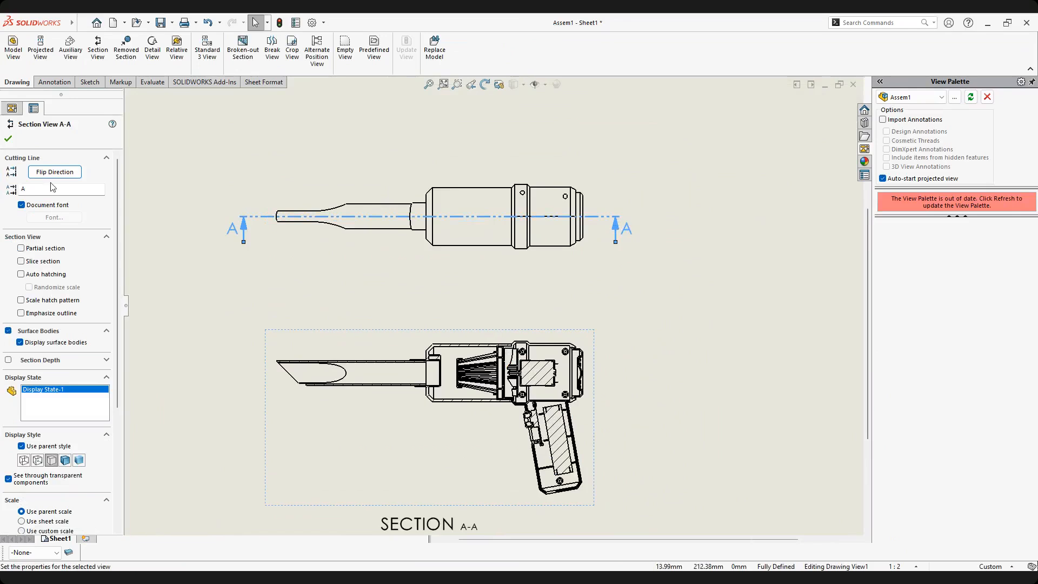
type("X")
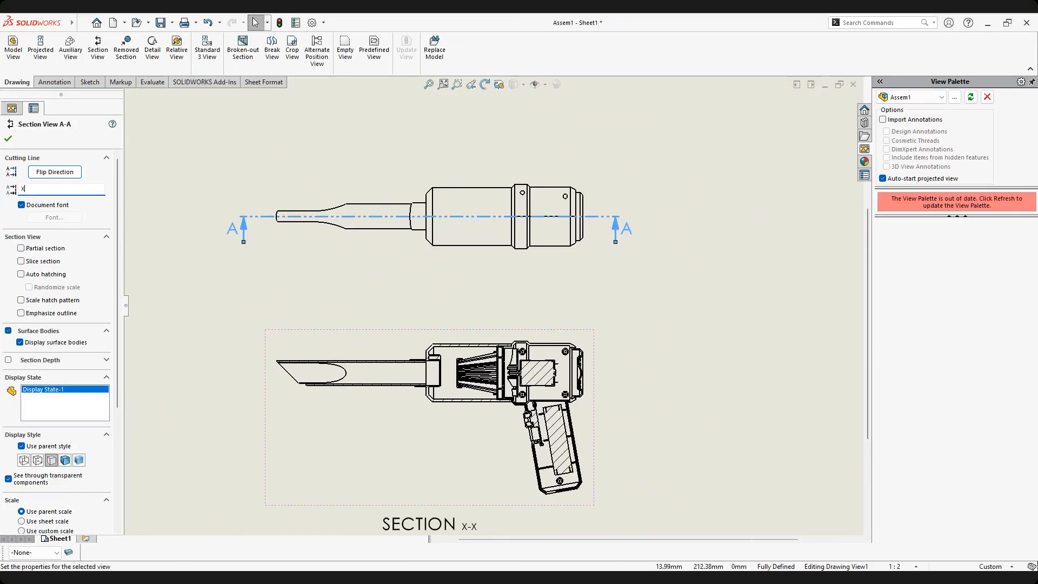
left_click(9, 138)
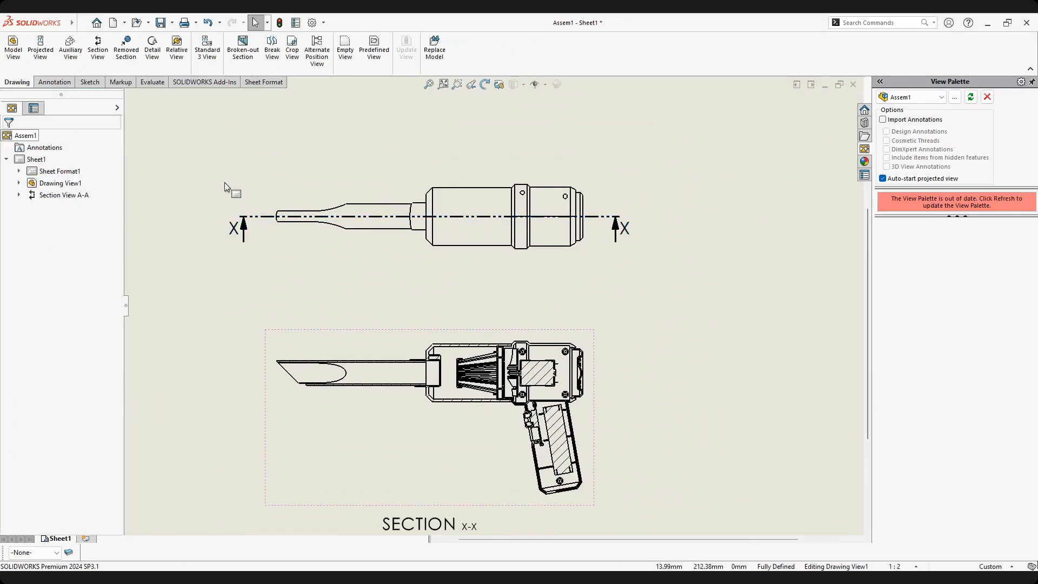
scroll(489, 240, "down", 1)
scroll(489, 240, "down", 1)
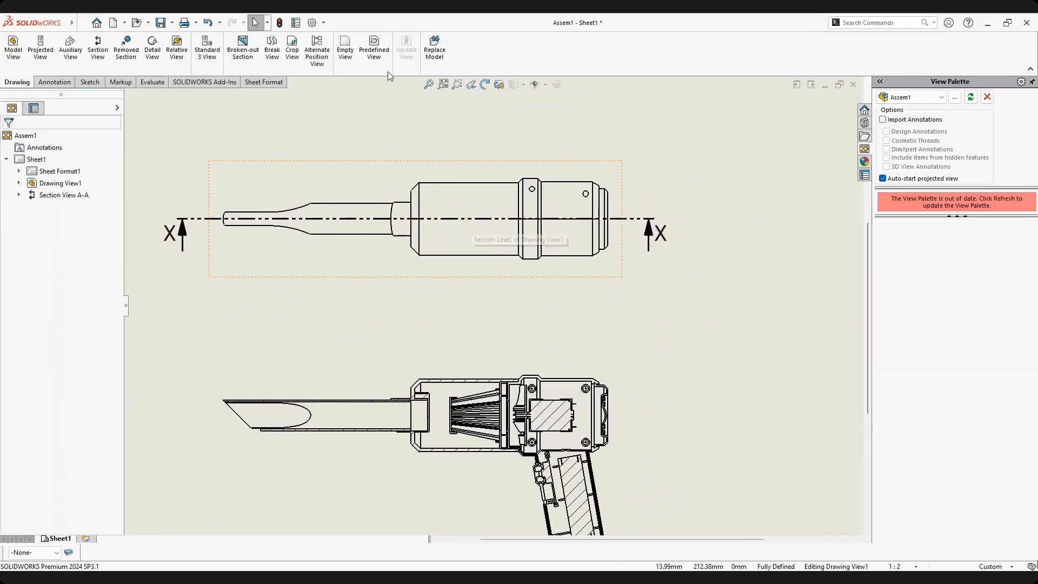
In the document's section view properties, reapply the ISO base section standard and choose the line style with a connected dashed line between the arrows.
left_click(311, 23)
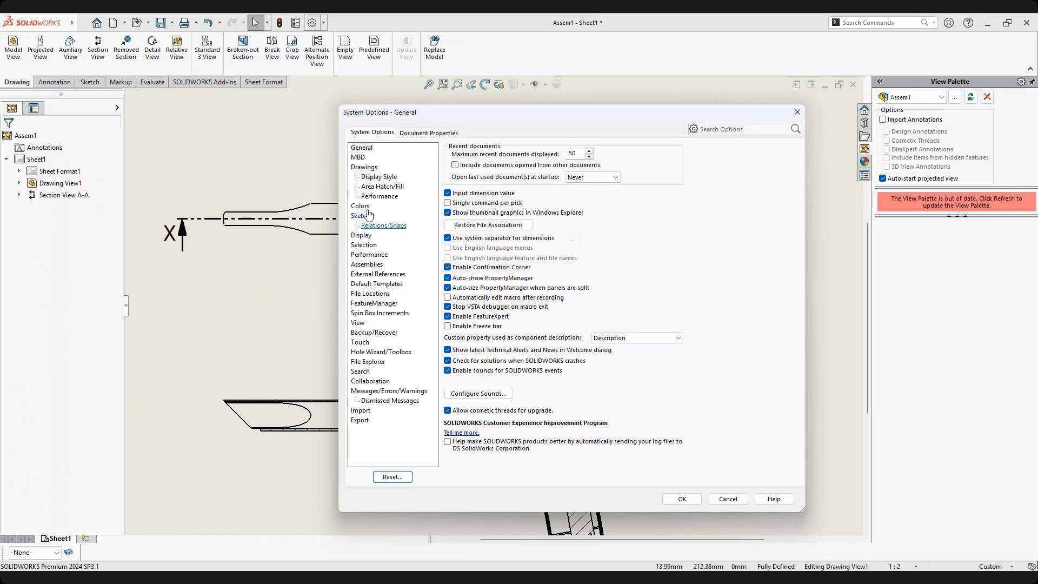
left_click(429, 133)
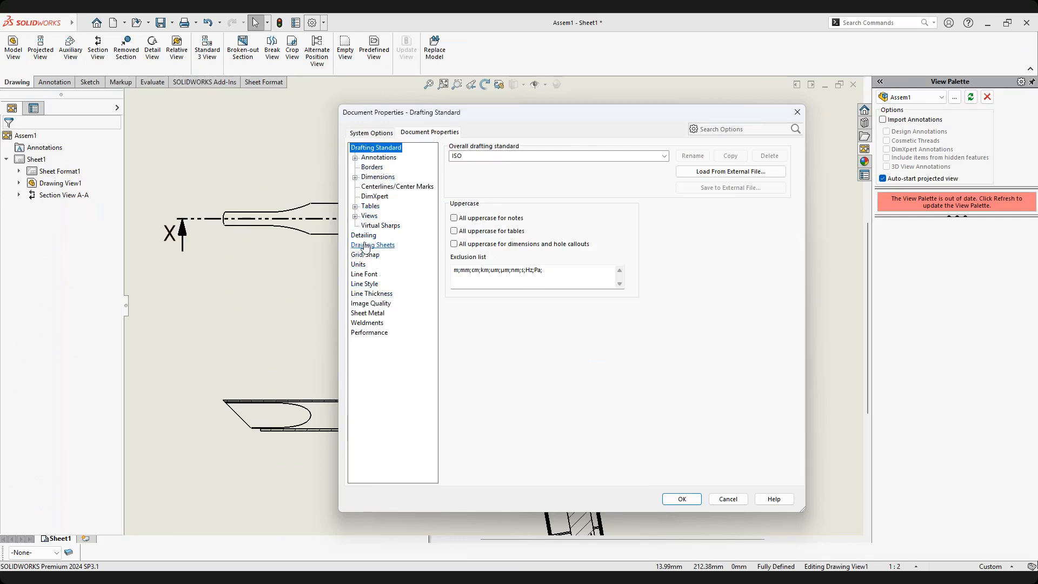
left_click(421, 133)
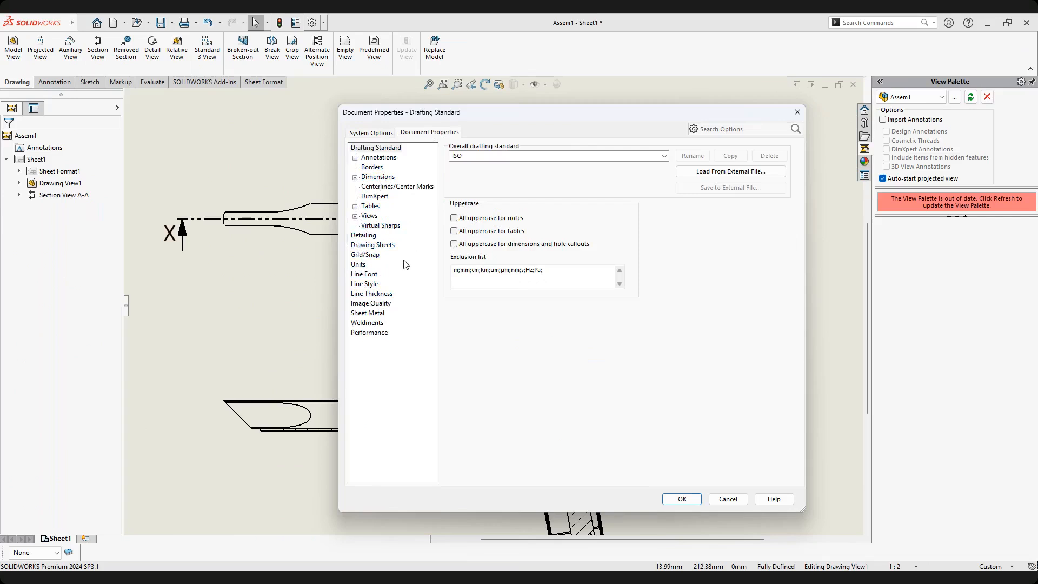
left_click(370, 133)
left_click(429, 132)
left_click(356, 216)
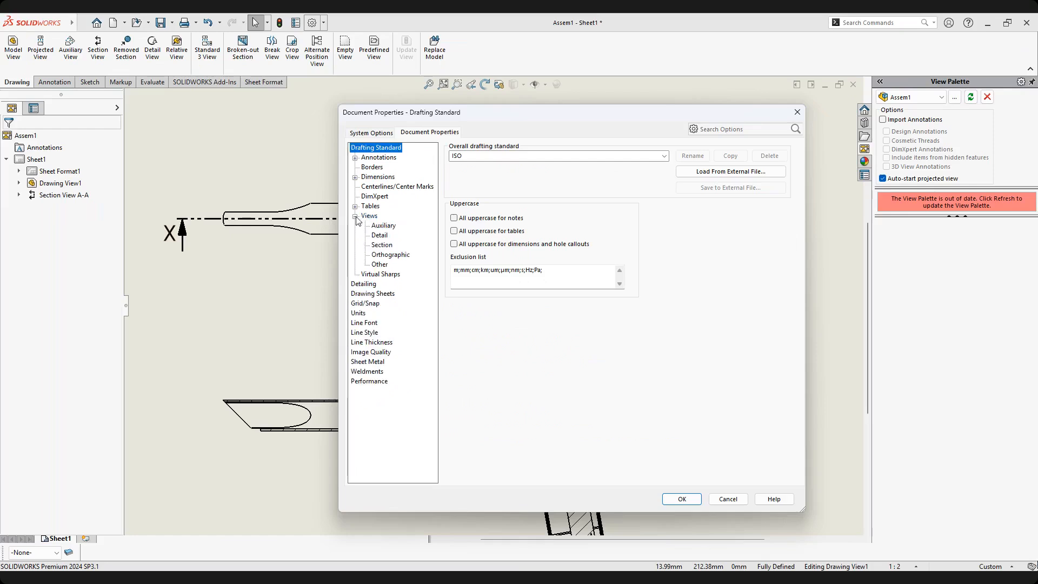
left_click(381, 246)
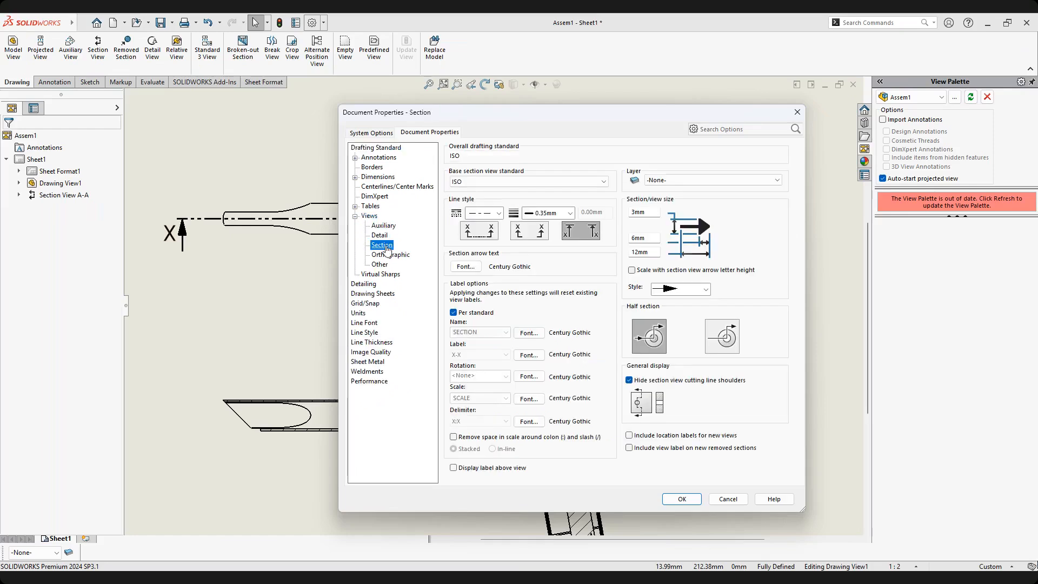
left_click(559, 182)
left_click(460, 199)
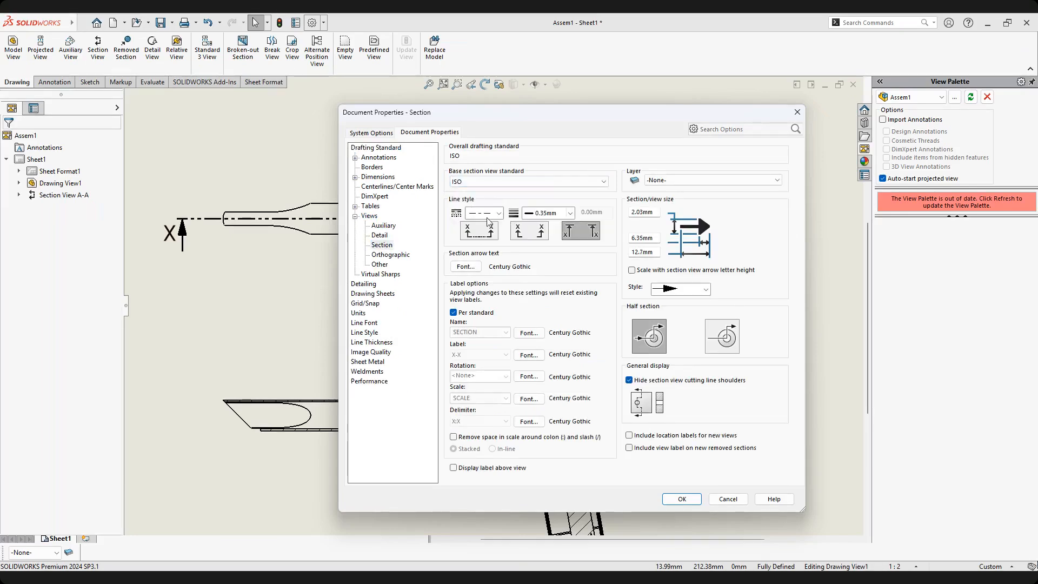
left_click(485, 236)
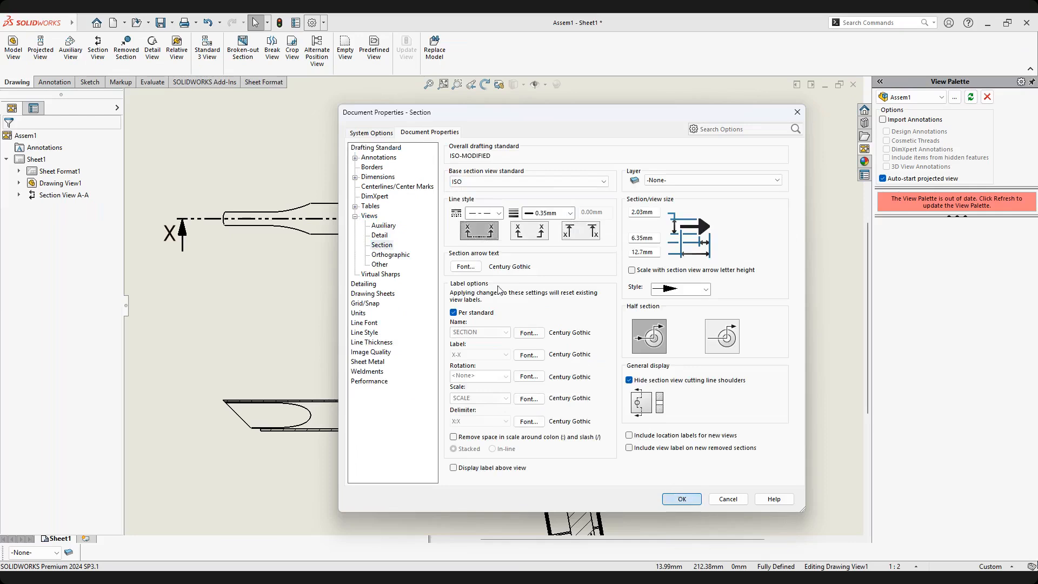
key("Return")
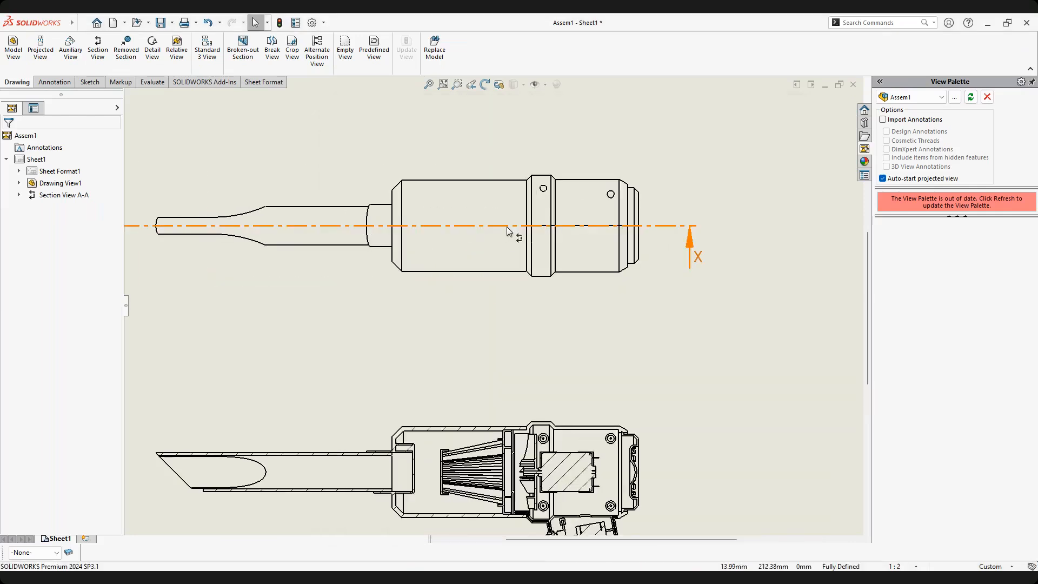
Open the sketch of the horizontal cutting line X-X in the top view for editing.
key("f")
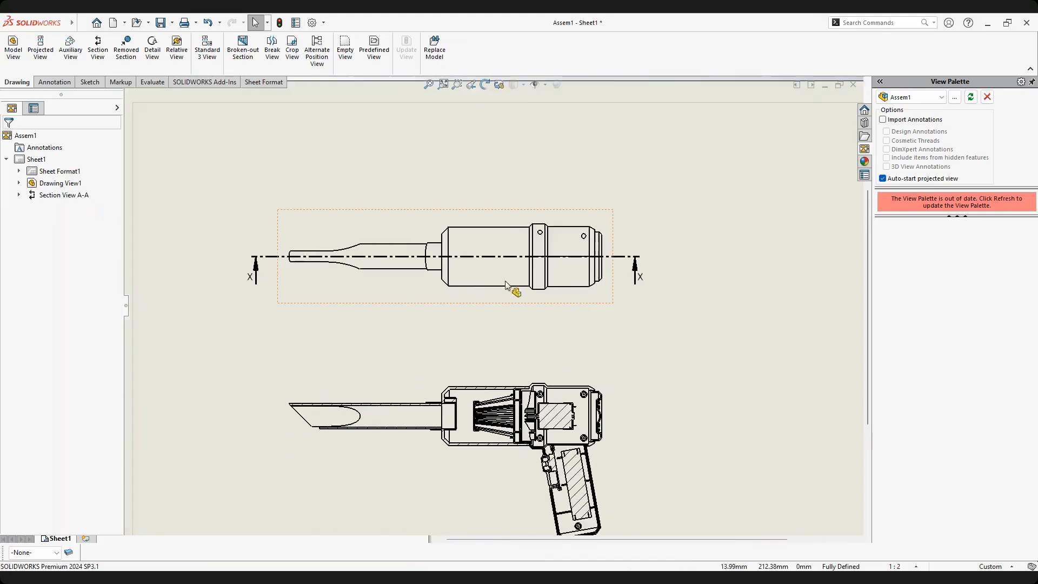
scroll(594, 261, "down", 4)
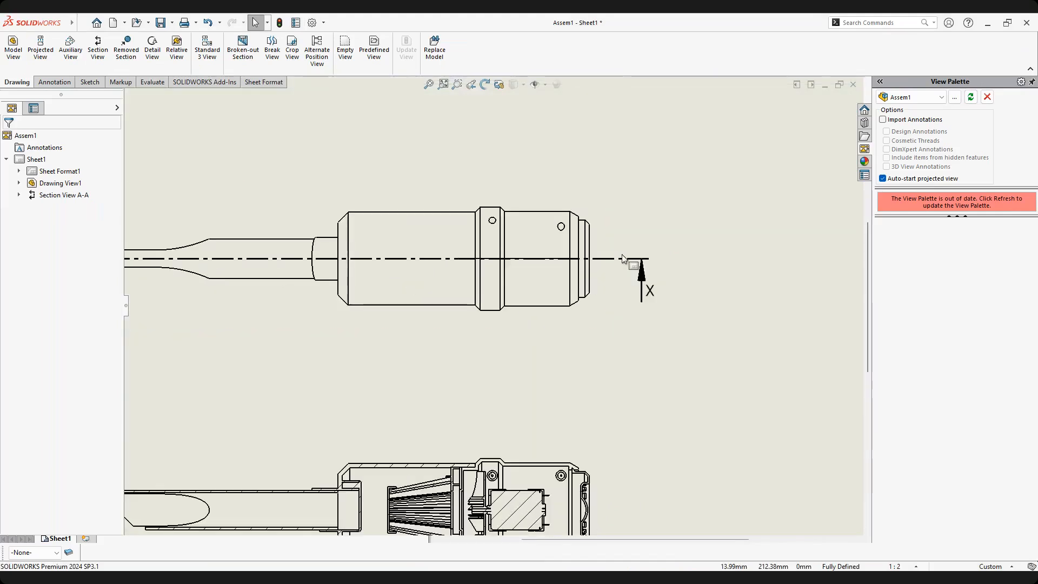
left_click(582, 267)
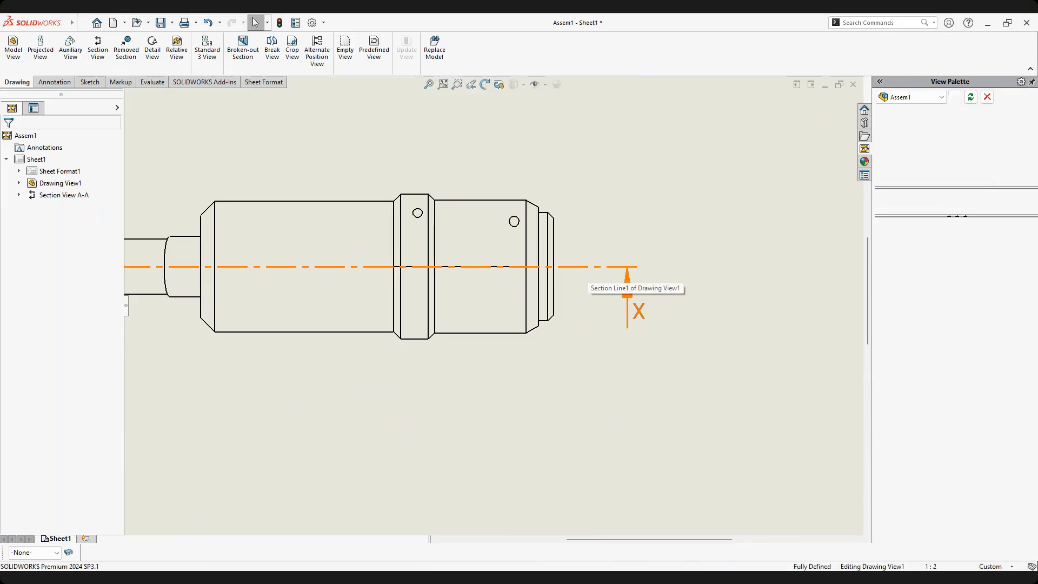
right_click(582, 267)
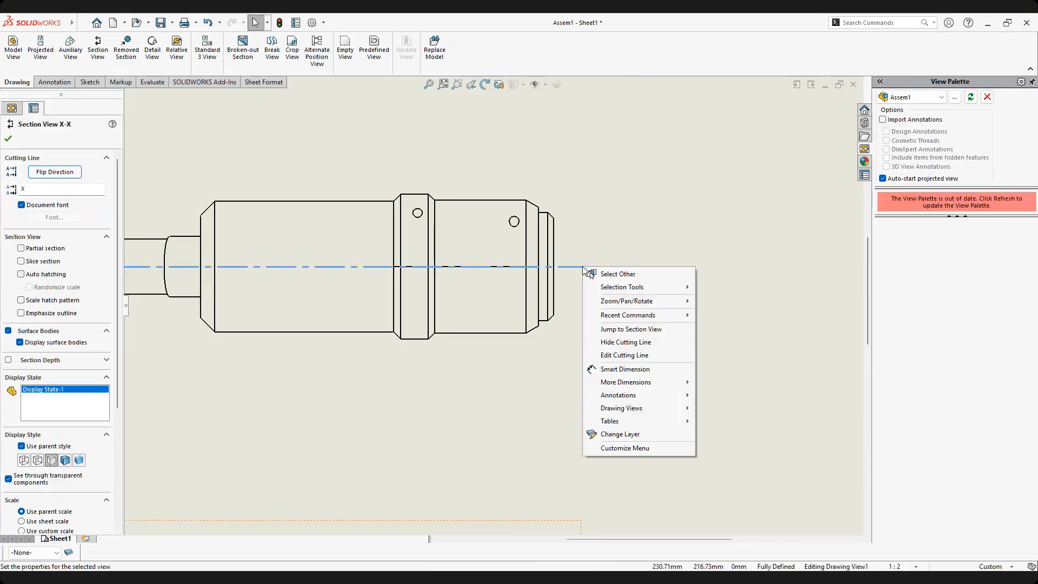
left_click(619, 355)
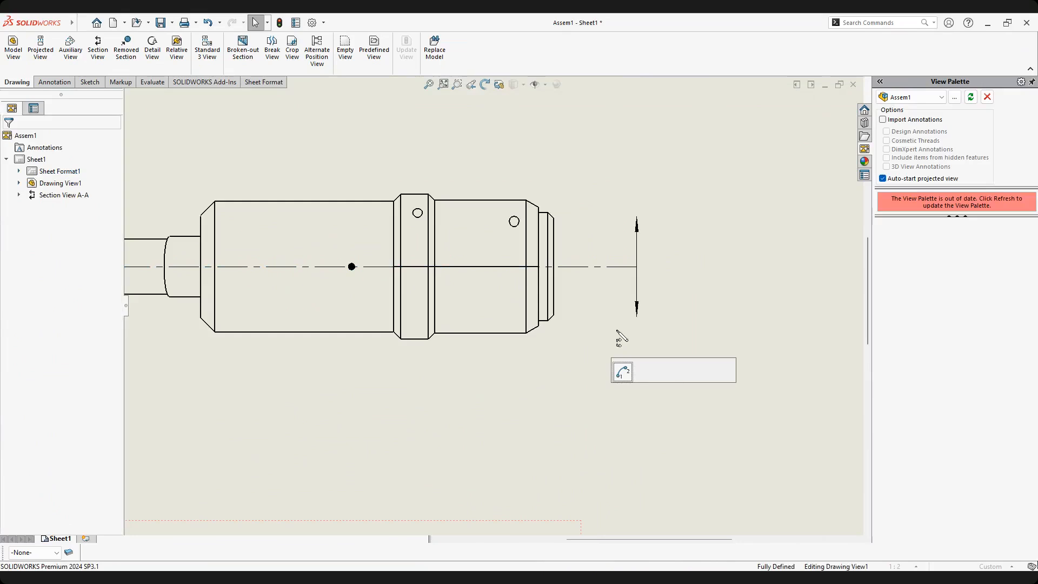
left_click(59, 219)
left_click_drag(636, 266, 636, 312)
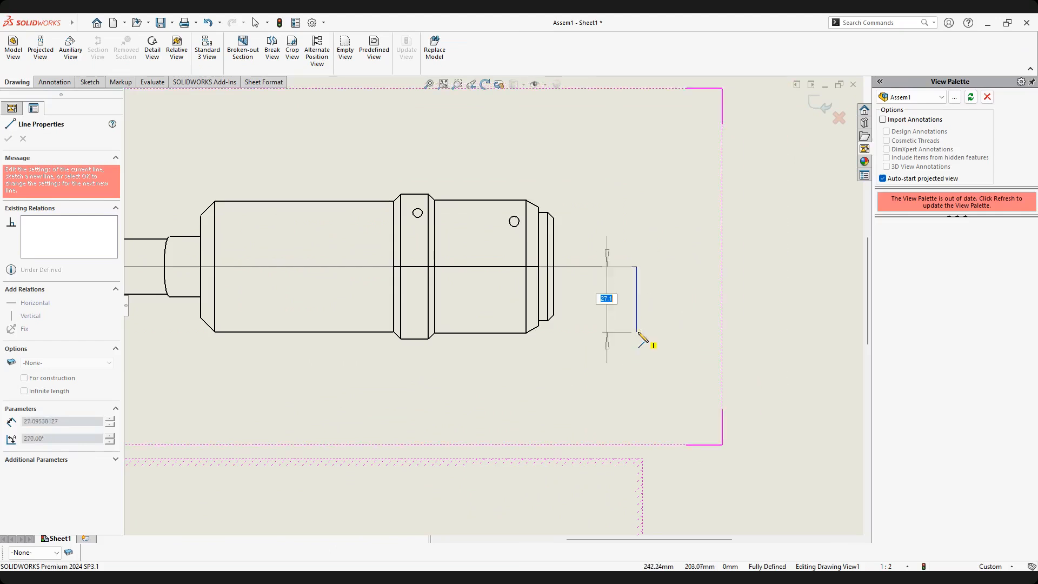
key("Escape")
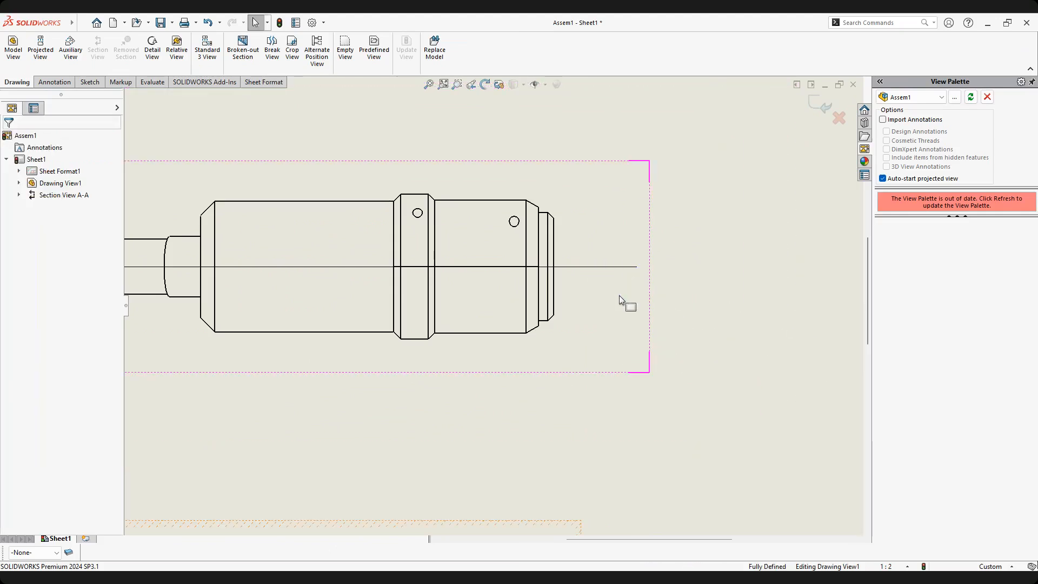
Shorten both ends of the cutting line so they extend only slightly past the vacuum, and finish the sketch.
left_click(636, 266)
left_click_drag(636, 266, 595, 267)
scroll(492, 303, "up", 3)
scroll(286, 242, "up", 1)
scroll(287, 270, "down", 1)
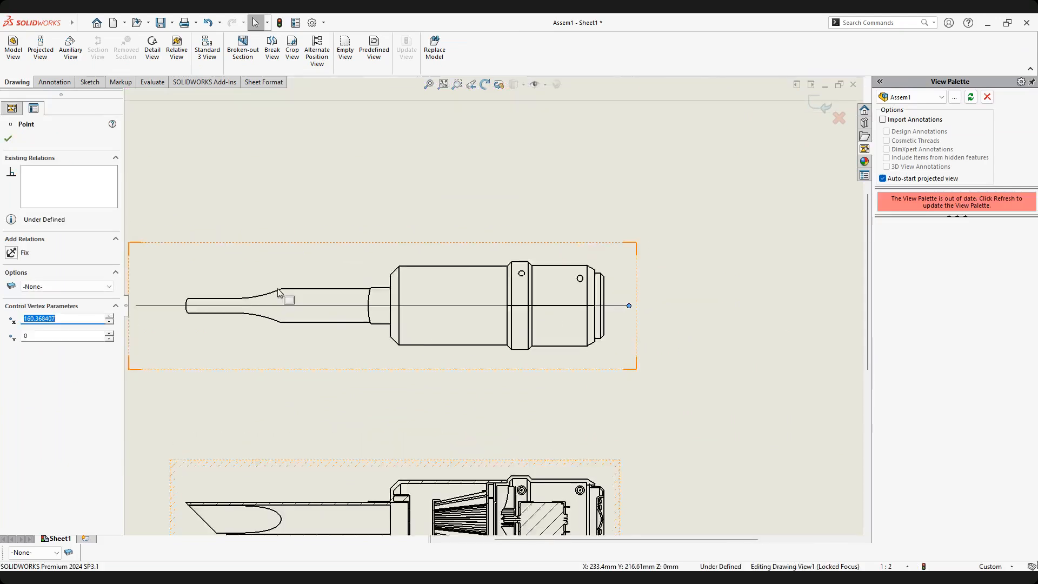
scroll(283, 302, "up", 2)
scroll(280, 344, "down", 1)
left_click_drag(260, 315, 281, 316)
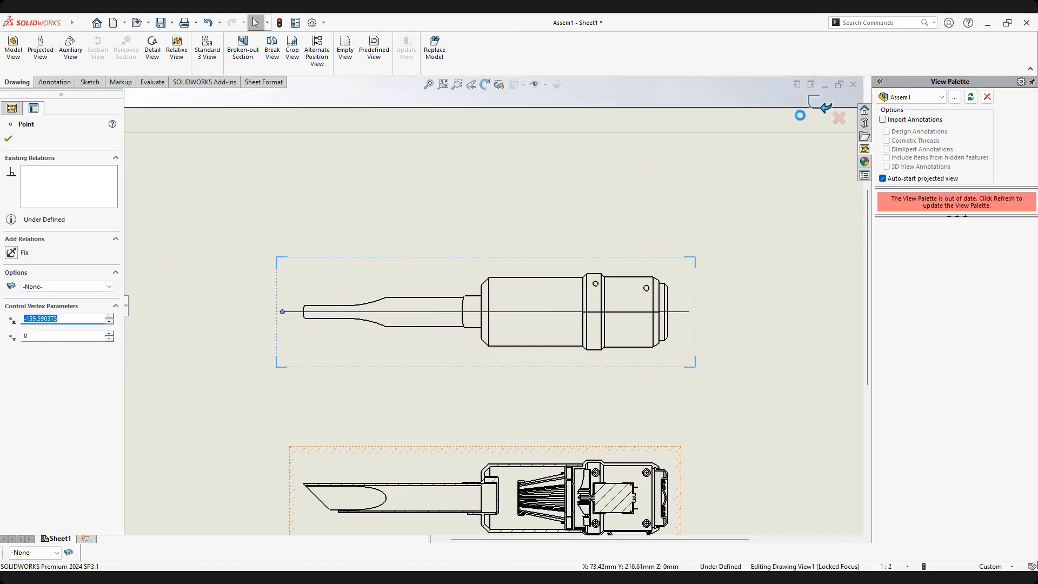
left_click(760, 118)
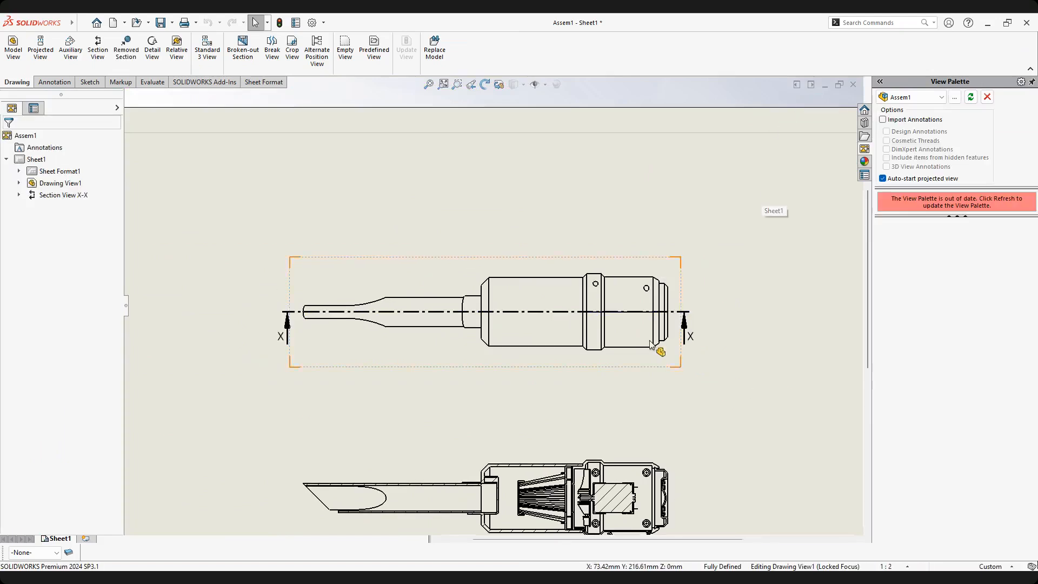
Examine section view X-X, focusing on the hatching of the motor, the battery and the handle internals.
scroll(670, 324, "up", 2)
scroll(649, 333, "down", 5)
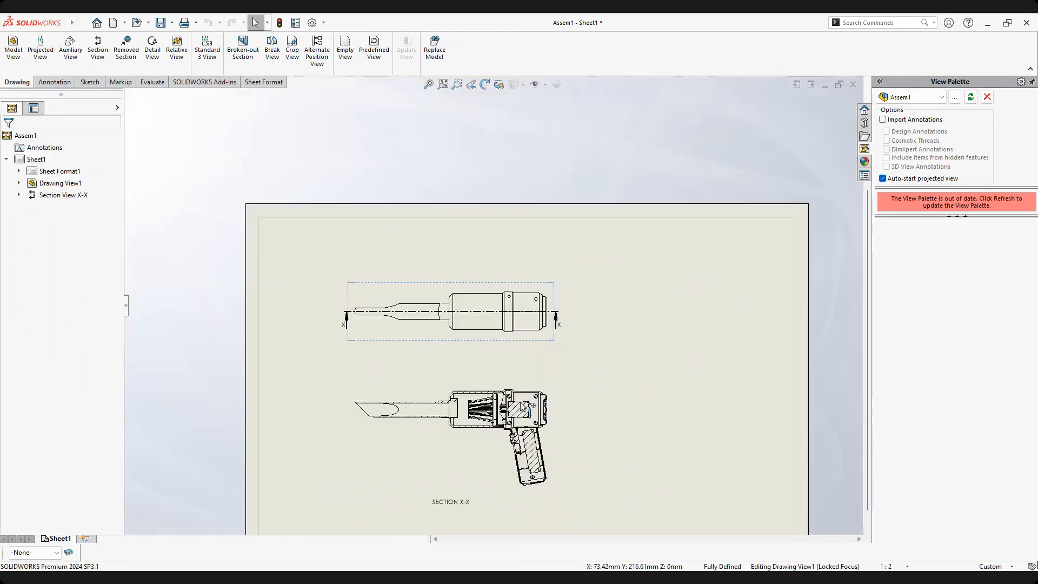
scroll(436, 436, "down", 2)
scroll(512, 329, "up", 2)
scroll(527, 260, "down", 2)
scroll(454, 302, "up", 3)
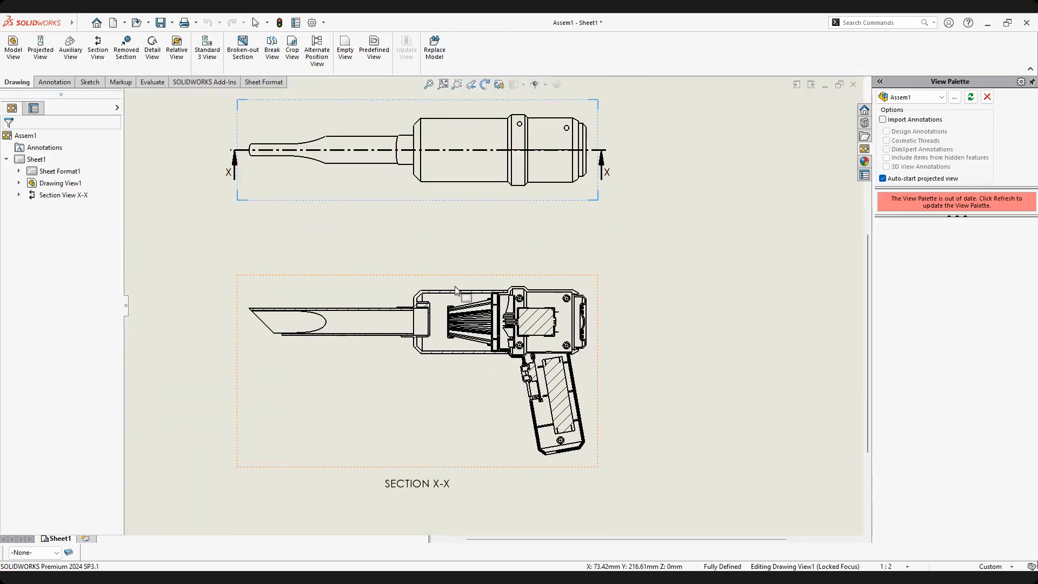
scroll(501, 303, "up", 5)
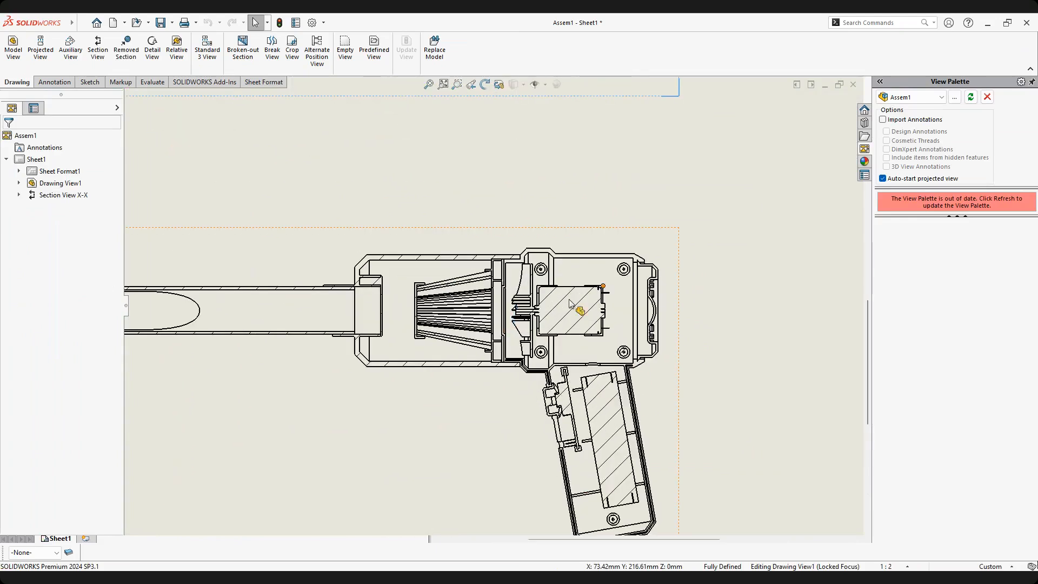
mouse_move(471, 317)
middle_mouse_down()
mouse_move(494, 309)
mouse_move(415, 336)
middle_mouse_up()
middle_click_drag(653, 337, 527, 317)
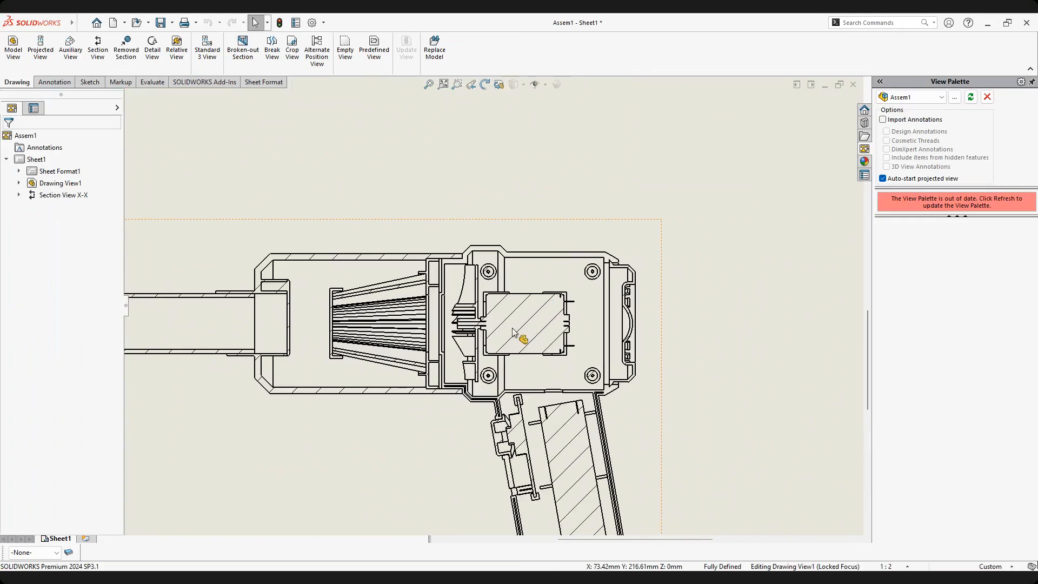
scroll(528, 331, "up", 4)
middle_click_drag(576, 309, 572, 311)
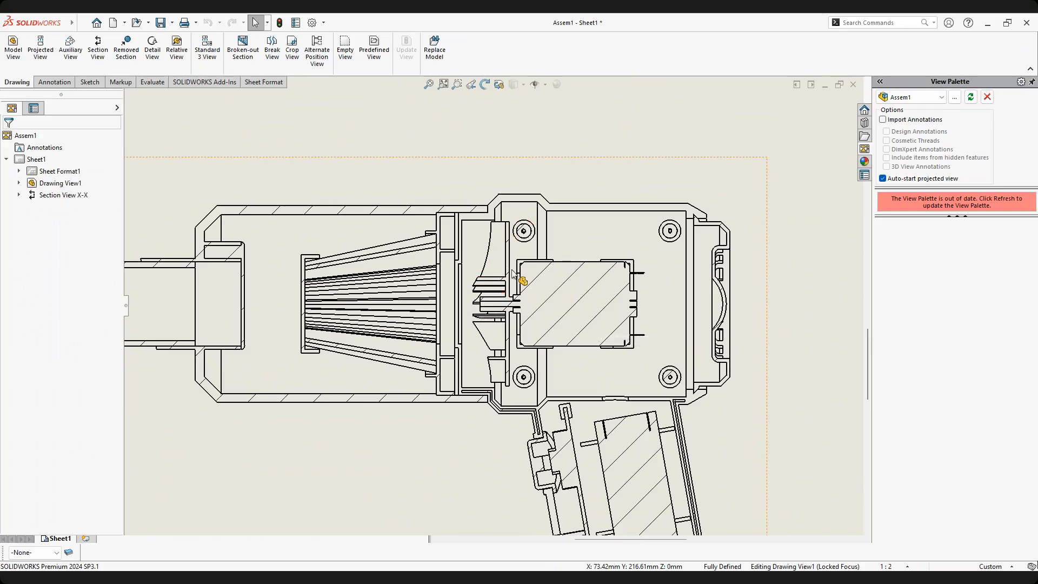
In the properties of section view X-X, add the dc motor to the components excluded from the section cut.
left_click(583, 301)
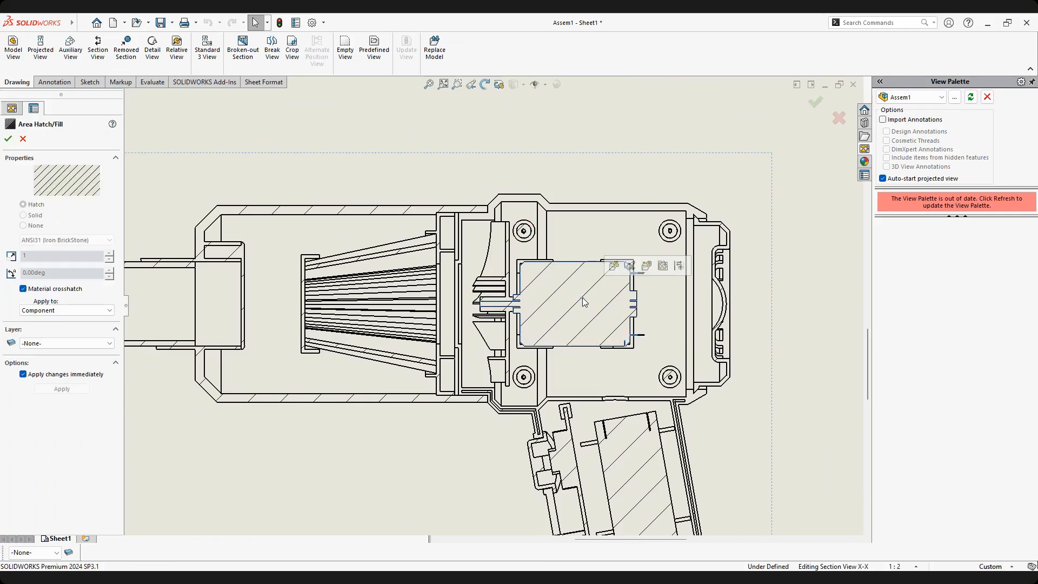
right_click(582, 301)
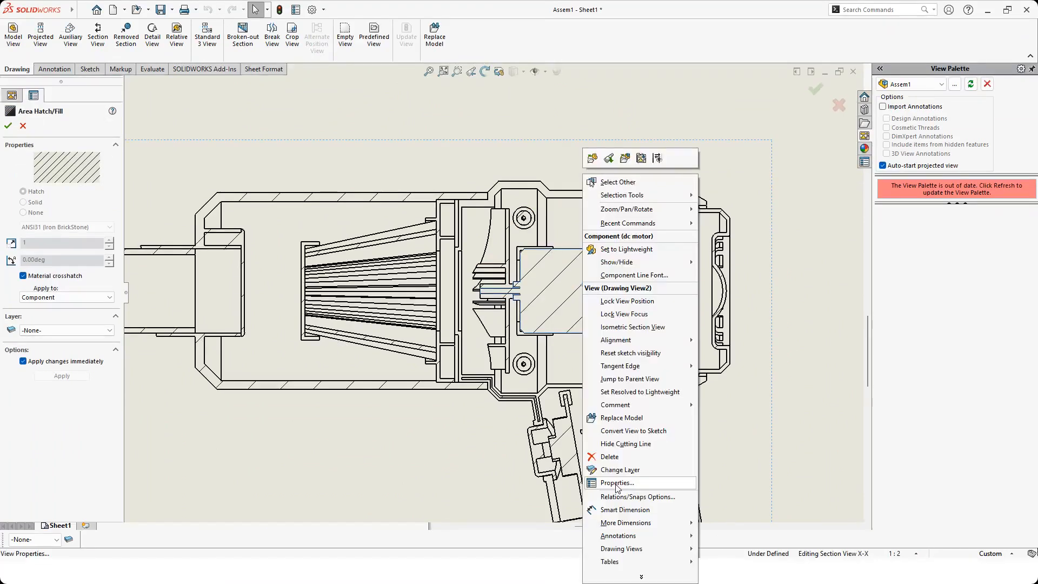
left_click(616, 482)
left_click(643, 184)
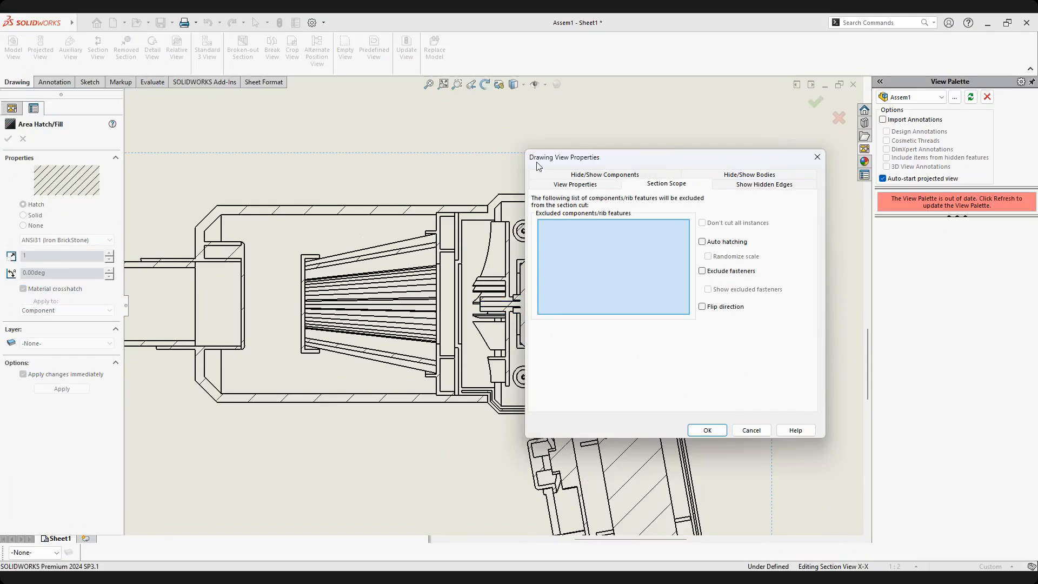
left_click_drag(536, 162, 214, 185)
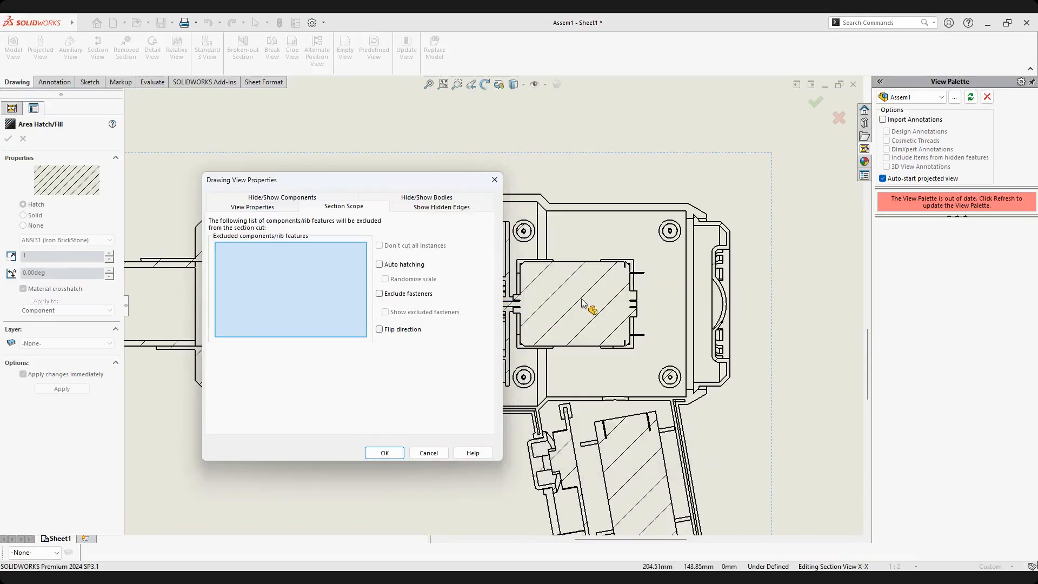
left_click(582, 300)
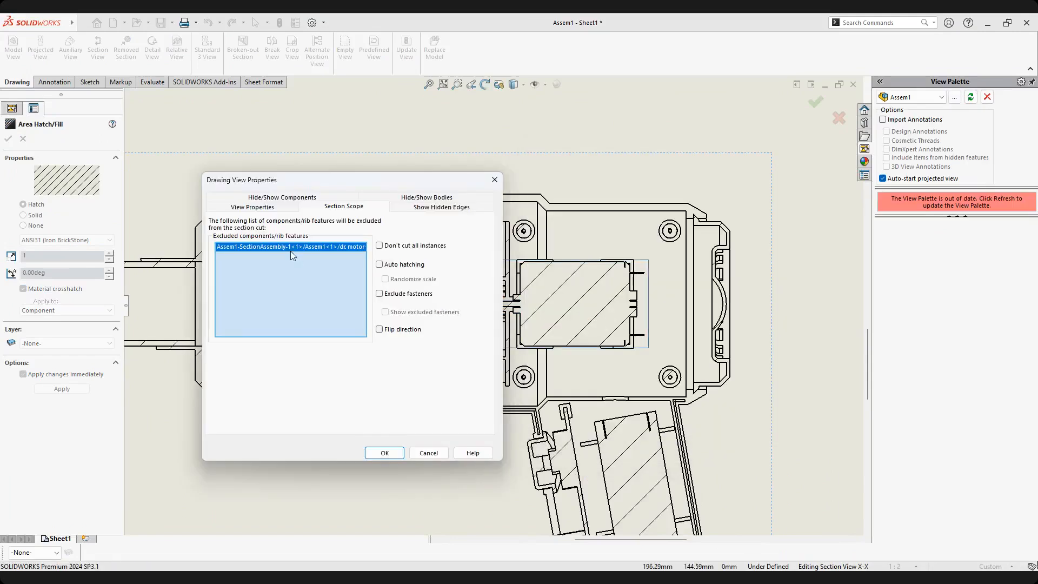
Add the rechargeable battery inside the handle to the section scope's excluded components.
scroll(603, 430, "up", 3)
scroll(600, 426, "down", 2)
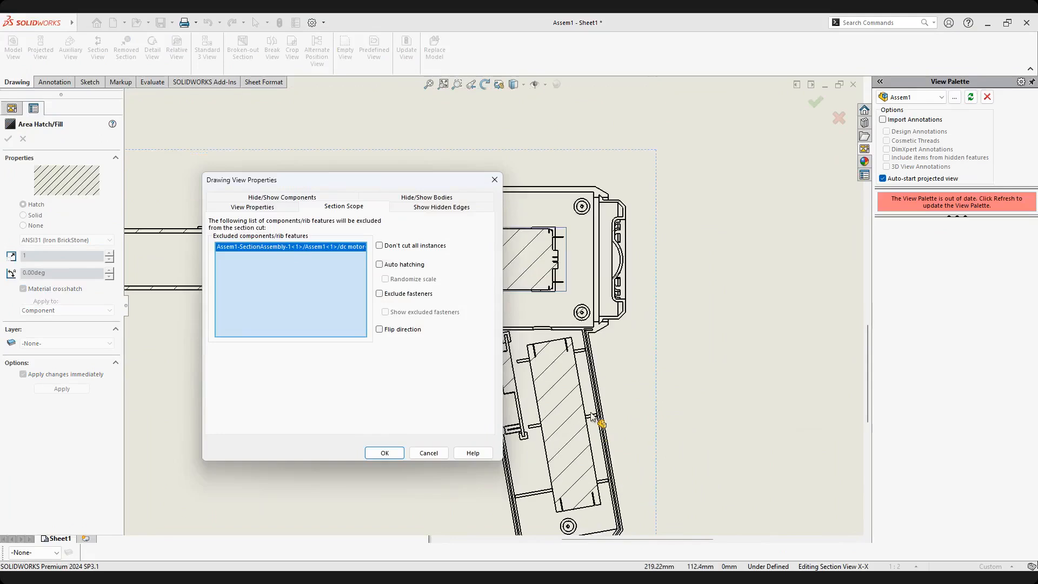
left_click(551, 371)
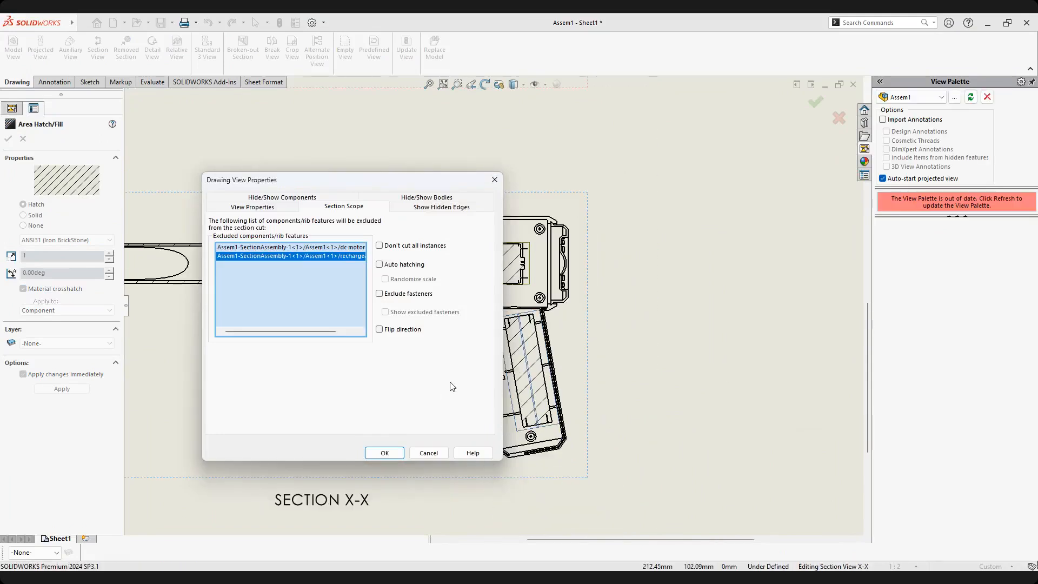
scroll(624, 329, "down", 1)
Add the pcb behind the on/off button to the excluded components and apply the section scope.
left_click_drag(405, 179, 282, 207)
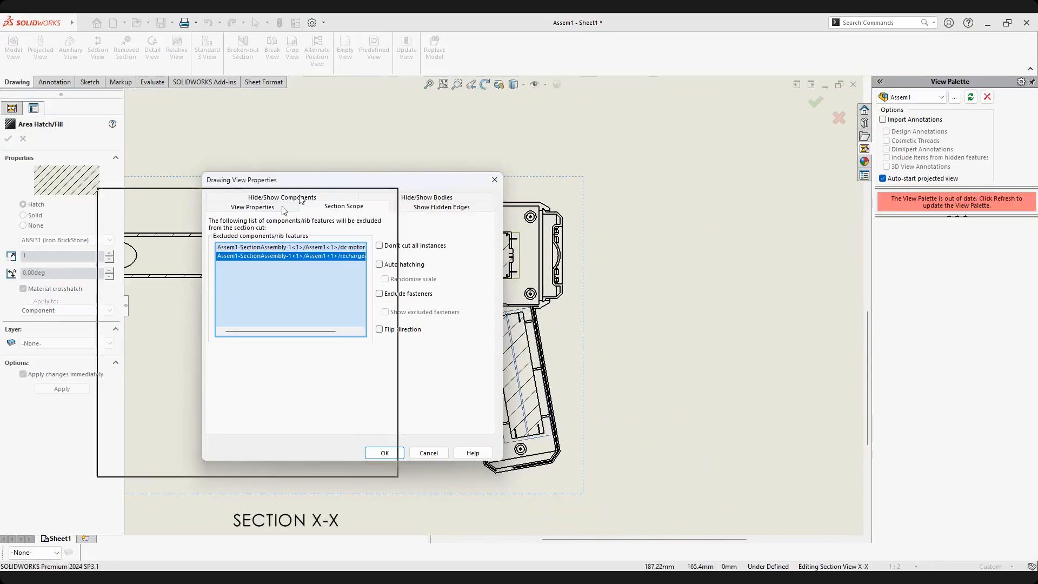
mouse_move(530, 255)
middle_mouse_down()
mouse_move(598, 255)
mouse_move(658, 217)
middle_mouse_up()
scroll(659, 301, "down", 2)
scroll(544, 300, "down", 2)
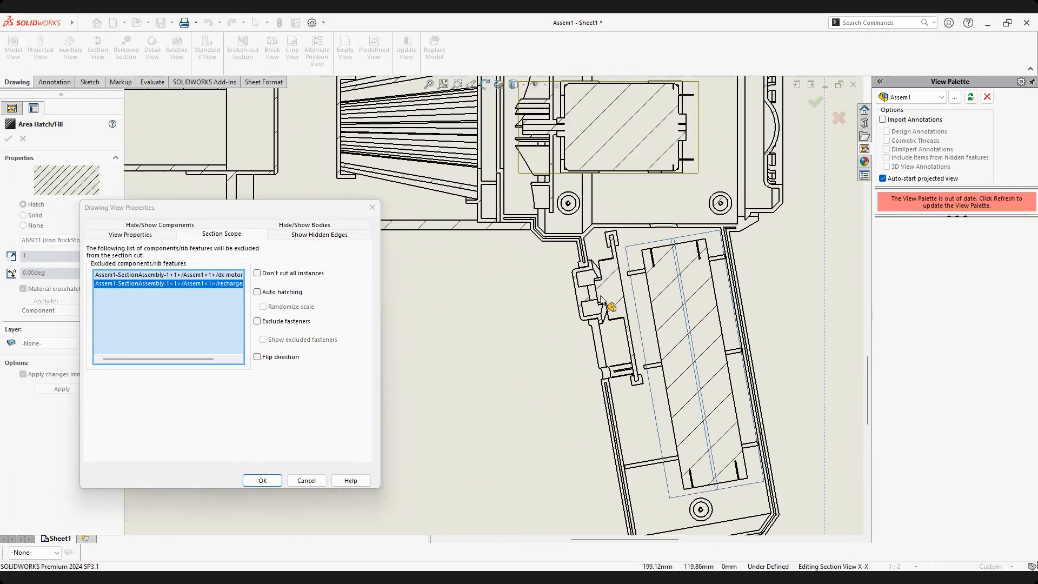
left_click(618, 307)
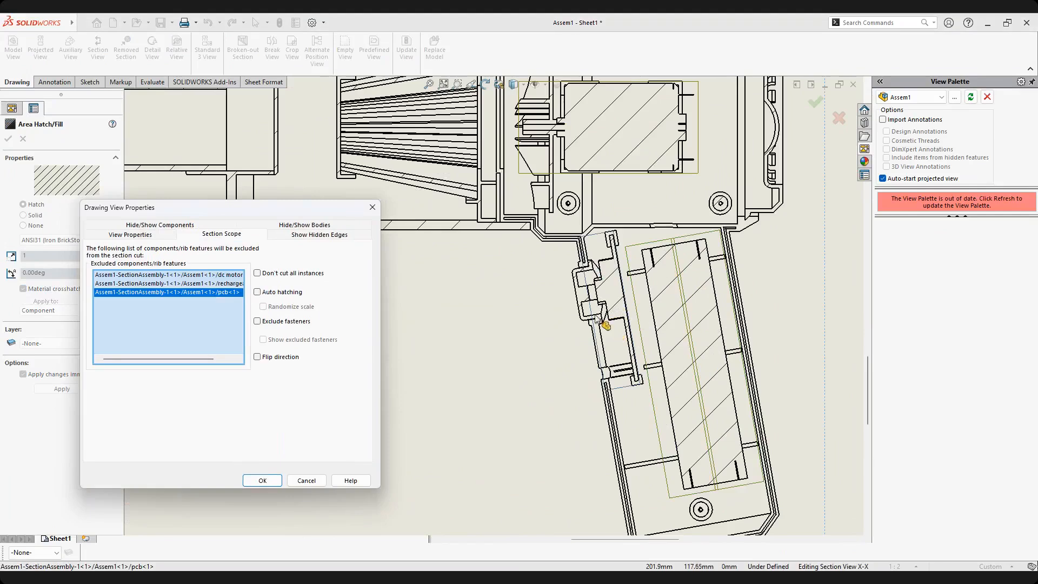
scroll(598, 320, "up", 3)
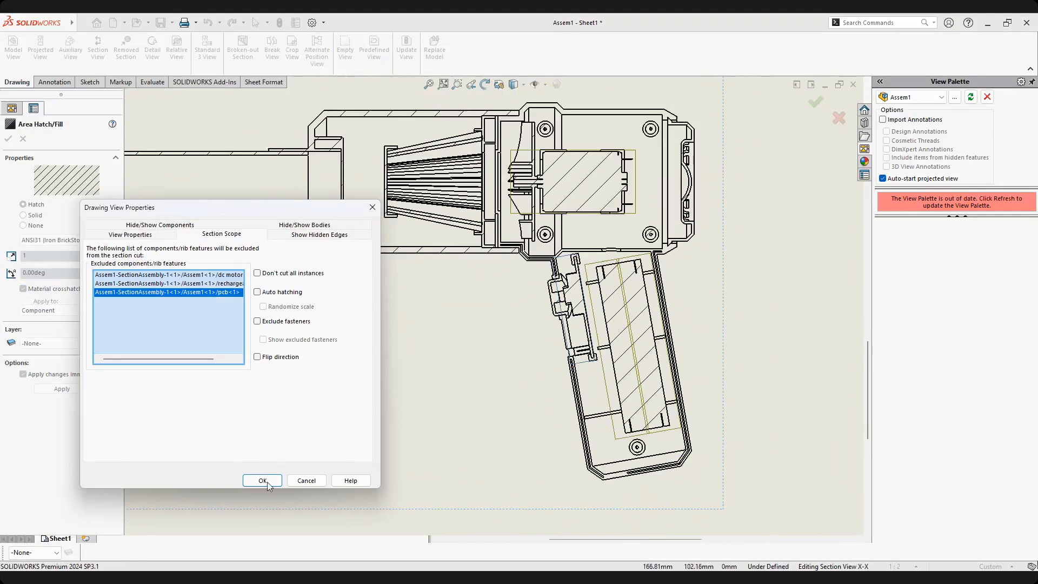
scroll(504, 267, "up", 3)
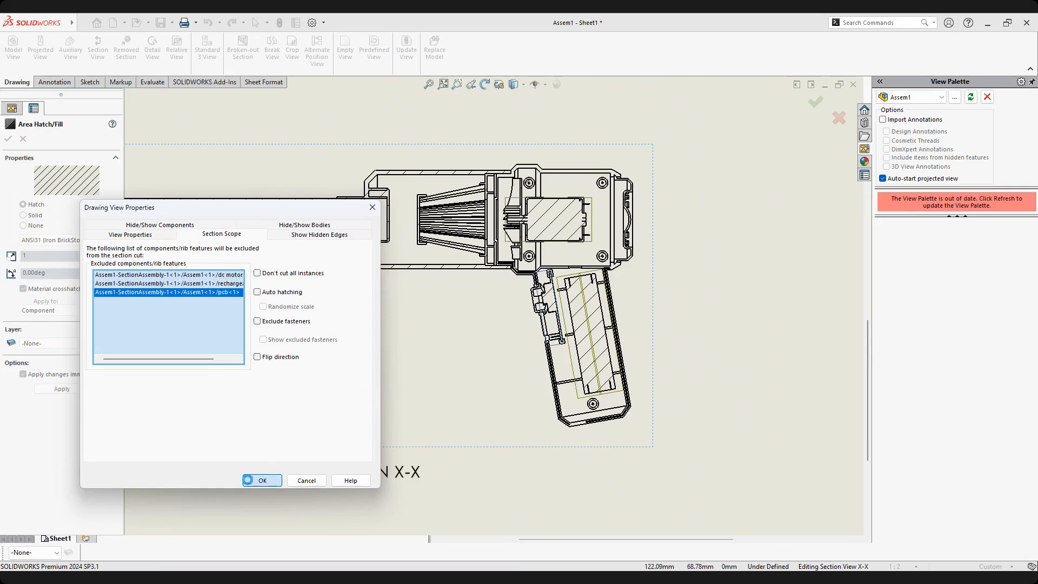
left_click(254, 480)
Examine the handle internals, the on/off button and the motor compartment in section view X-X.
scroll(584, 329, "down", 3)
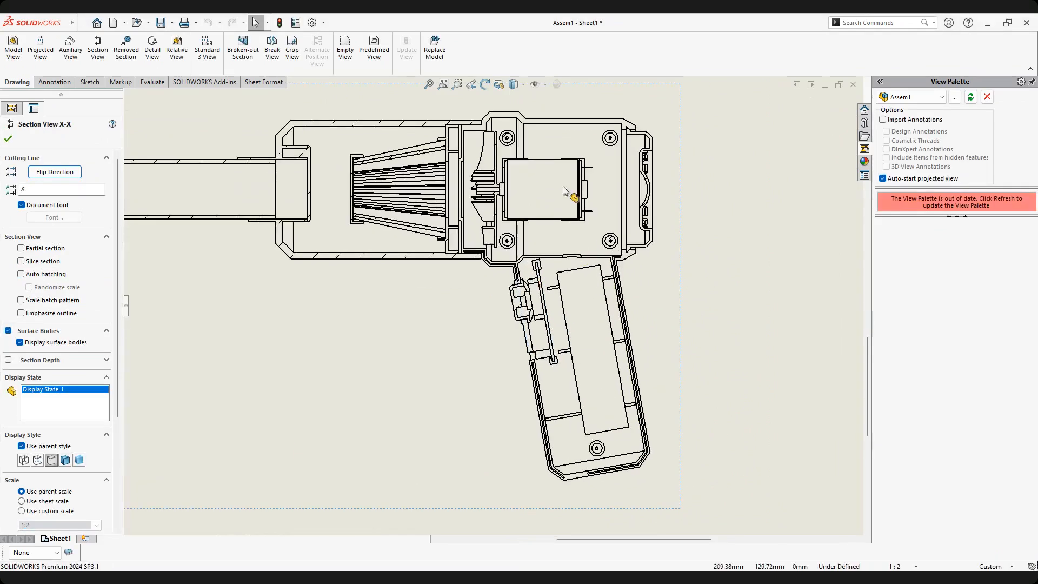
scroll(499, 191, "down", 1)
scroll(484, 324, "down", 2)
scroll(484, 324, "down", 3)
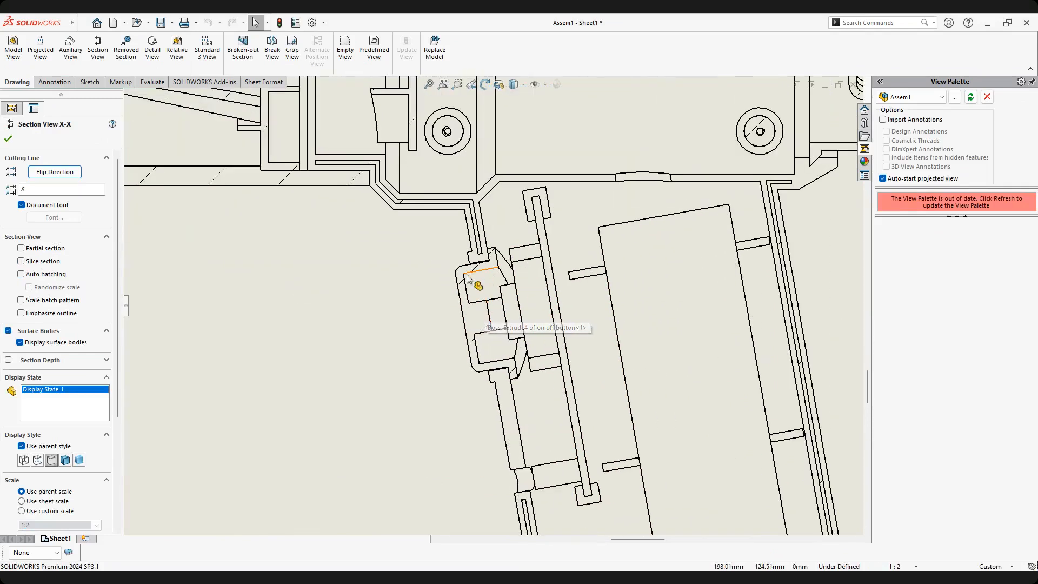
scroll(481, 289, "down", 2)
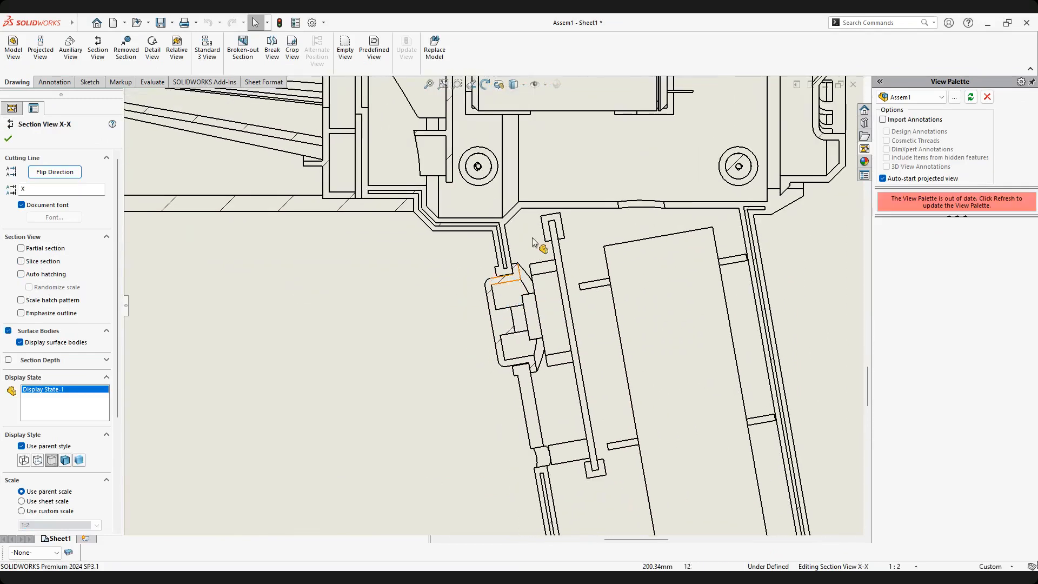
scroll(531, 237, "up", 3)
scroll(517, 188, "down", 3)
scroll(518, 187, "down", 2)
middle_click_drag(664, 257, 291, 299)
mouse_move(558, 350)
middle_mouse_down()
mouse_move(595, 278)
mouse_move(585, 324)
mouse_move(438, 366)
middle_mouse_up()
scroll(454, 227, "down", 2)
middle_click_drag(512, 274, 616, 263)
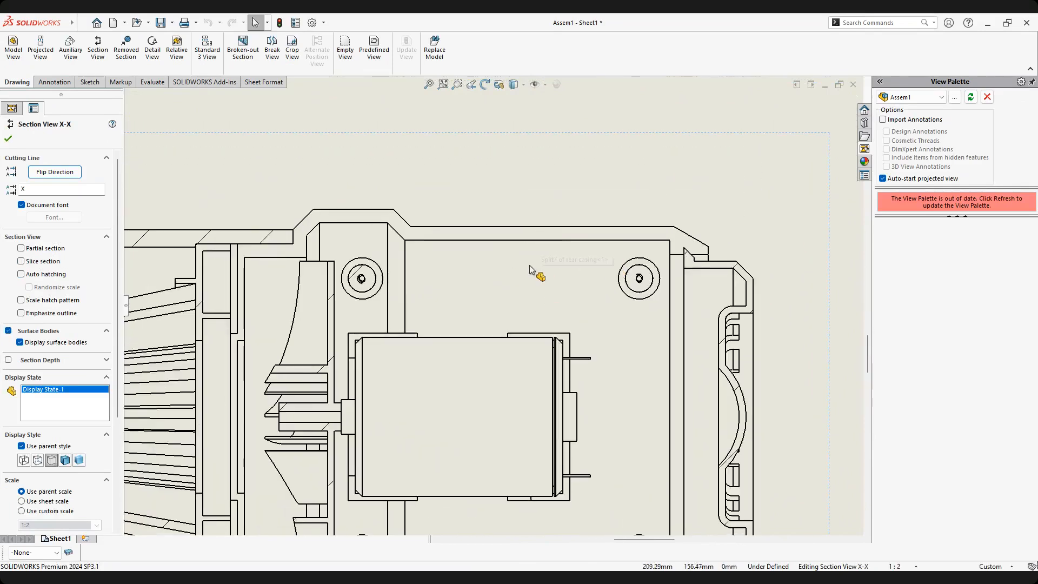
Compare the cutting line across the top view with the components shown in section view X-X.
scroll(532, 268, "up", 5)
scroll(431, 248, "down", 3)
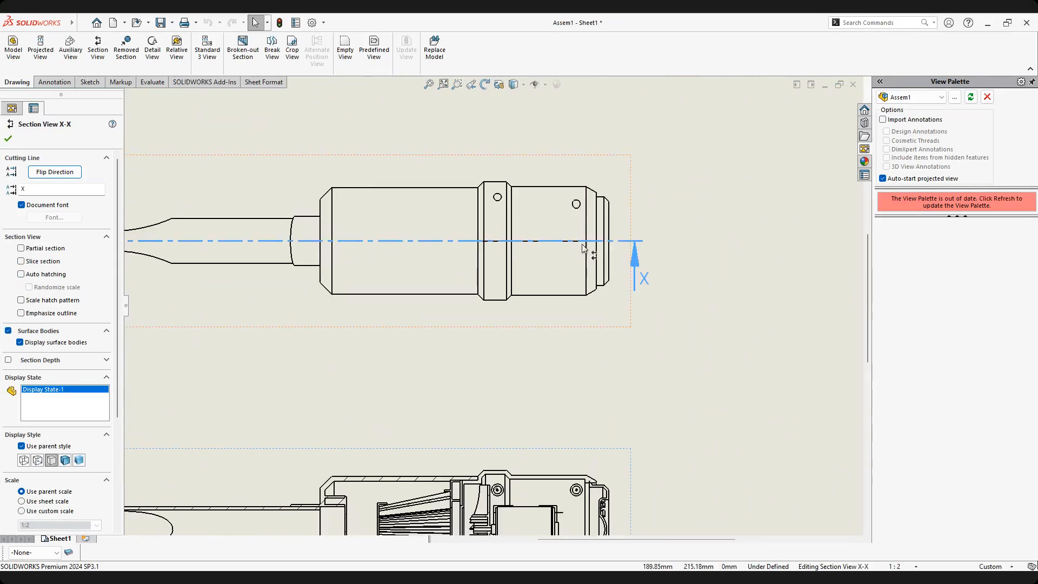
middle_click_drag(497, 331, 472, 147)
scroll(515, 300, "down", 1)
scroll(515, 300, "down", 2)
middle_click_drag(463, 291, 660, 288)
middle_click_drag(518, 412, 622, 582)
scroll(382, 154, "down", 1)
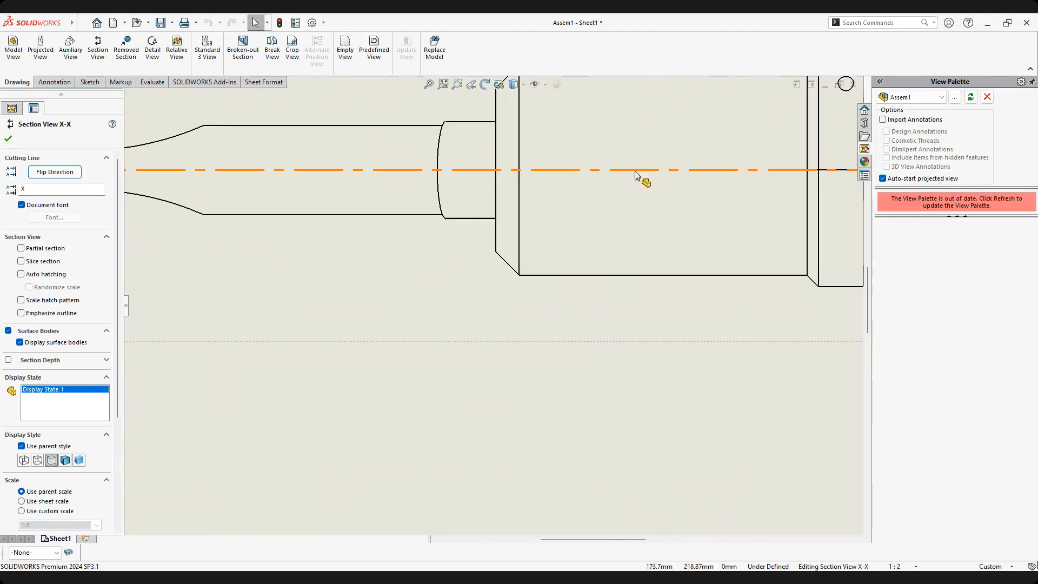
middle_click_drag(482, 170, 459, 136)
middle_click_drag(618, 532, 512, 380)
scroll(512, 380, "up", 4)
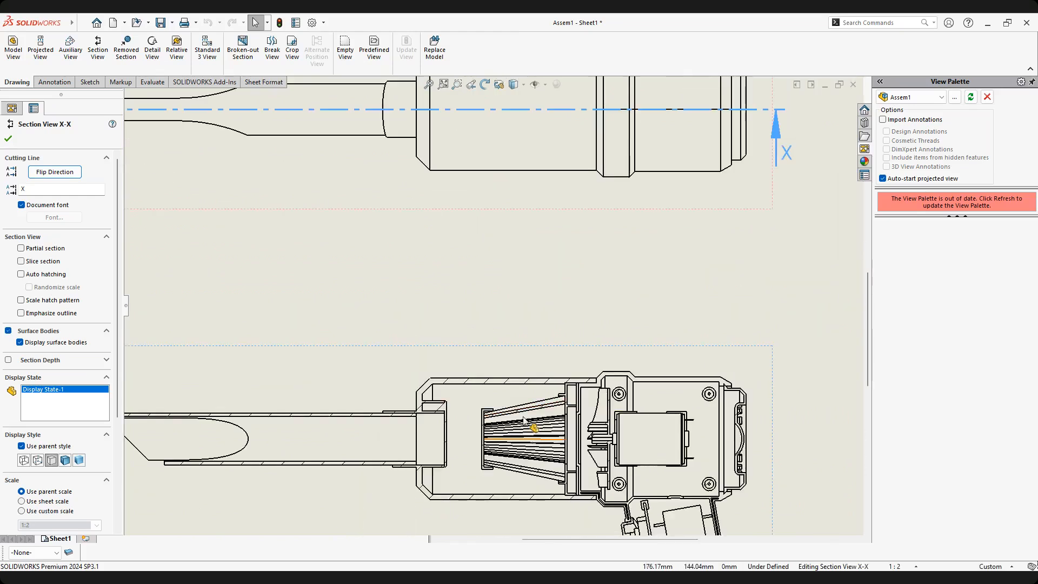
Replace the dust container's material crosshatch in section X-X with the Parallel Lines pattern at scale 3.
scroll(513, 379, "down", 3)
scroll(468, 318, "down", 1)
scroll(475, 308, "down", 1)
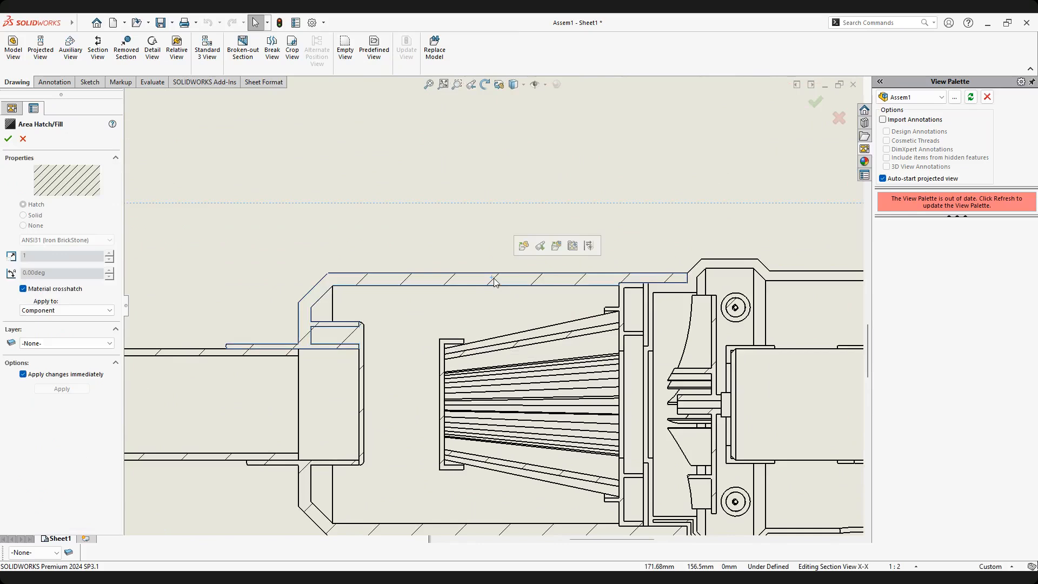
left_click(23, 289)
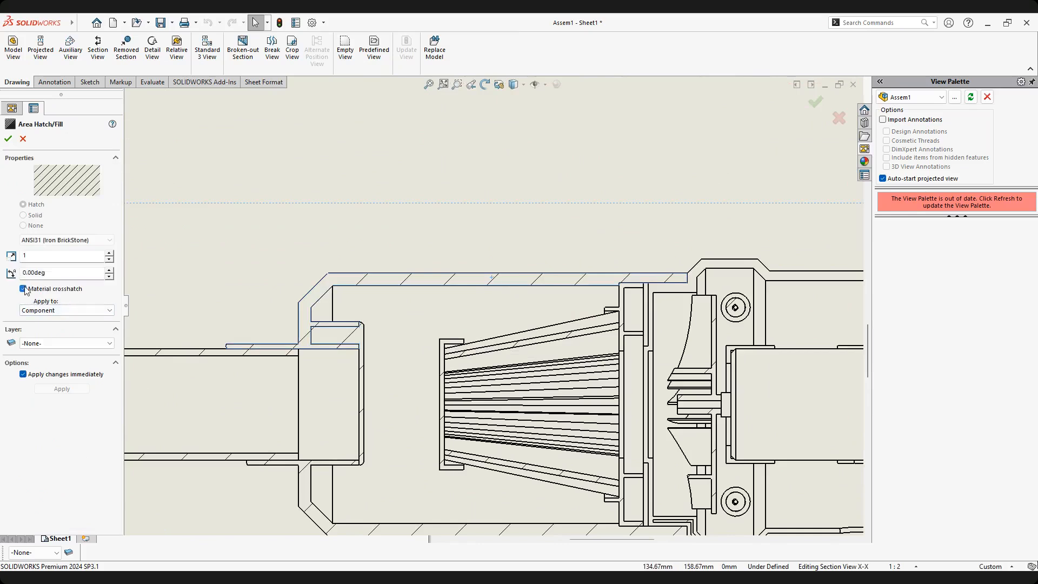
left_click(102, 239)
left_click_drag(111, 319, 111, 426)
left_click(49, 390)
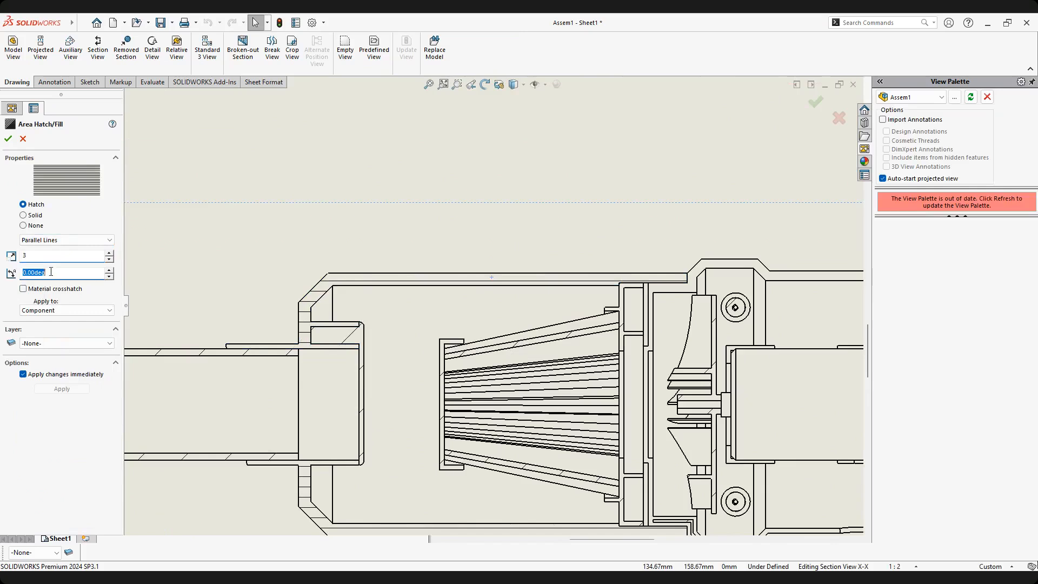
Set the dust container's hatch angle to 45° and accept the hatch.
type("5")
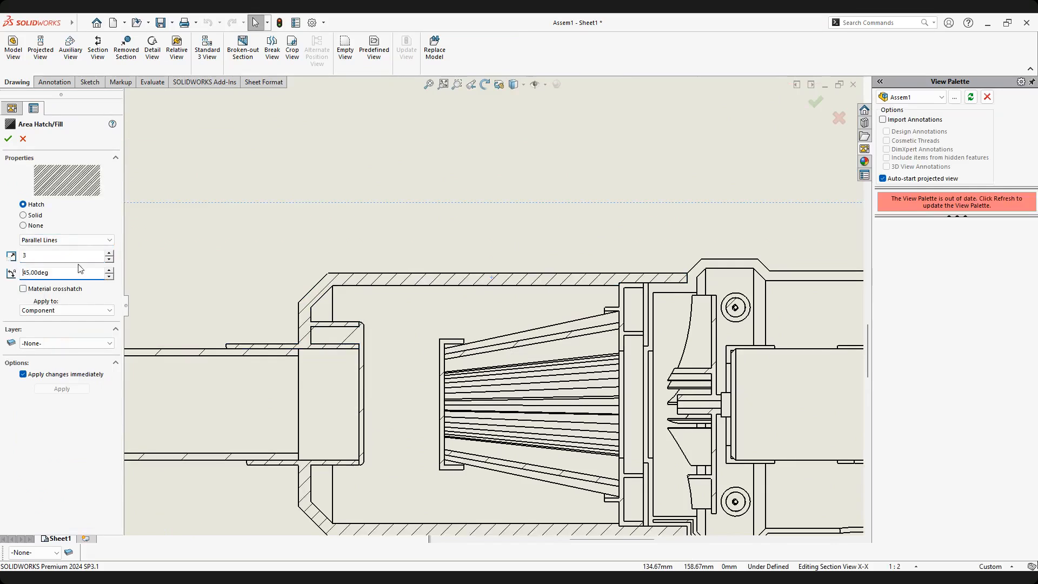
scroll(442, 361, "up", 4)
scroll(483, 438, "up", 3)
scroll(376, 313, "down", 6)
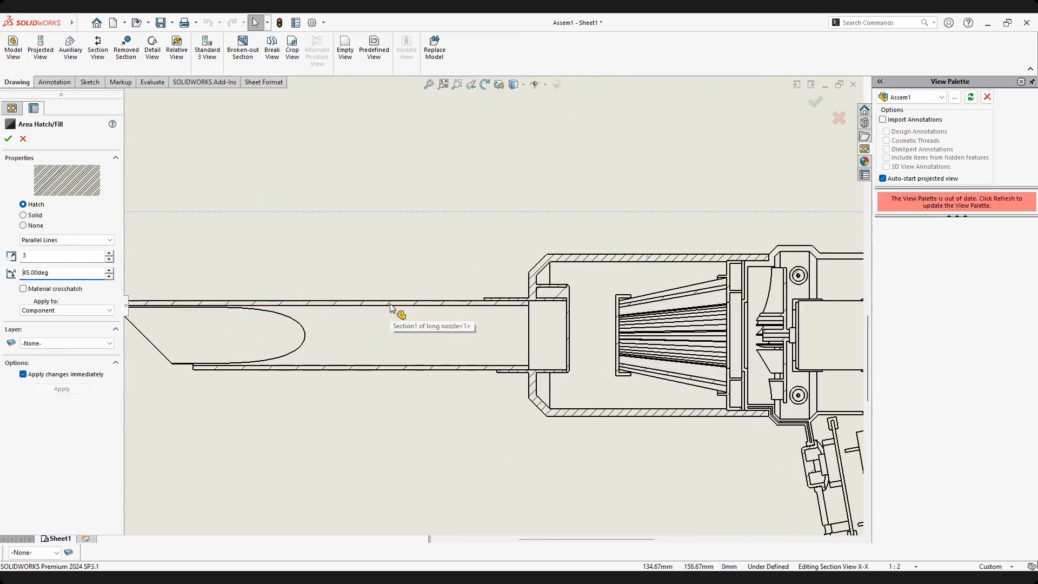
scroll(391, 306, "down", 2)
scroll(443, 255, "up", 3)
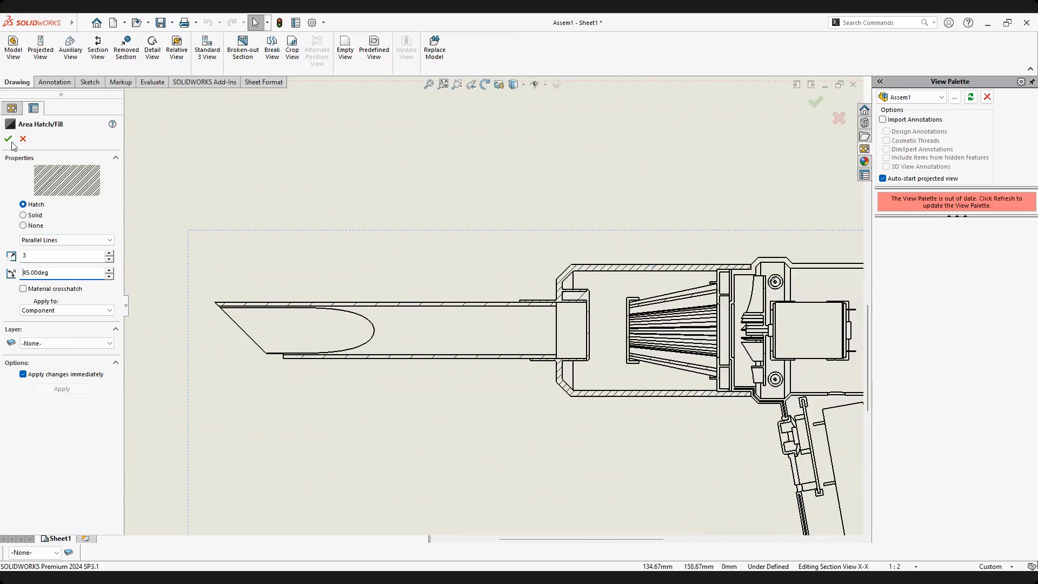
left_click(8, 139)
Replace the container valve's material crosshatch with the Parallel Lines pattern at scale 3.
scroll(580, 304, "down", 6)
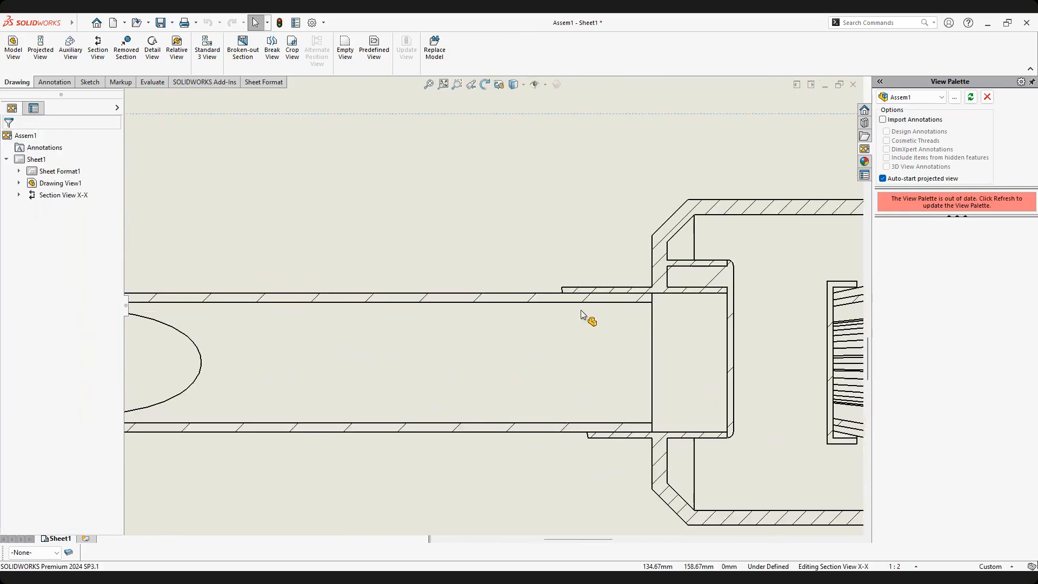
middle_click_drag(580, 303, 291, 345)
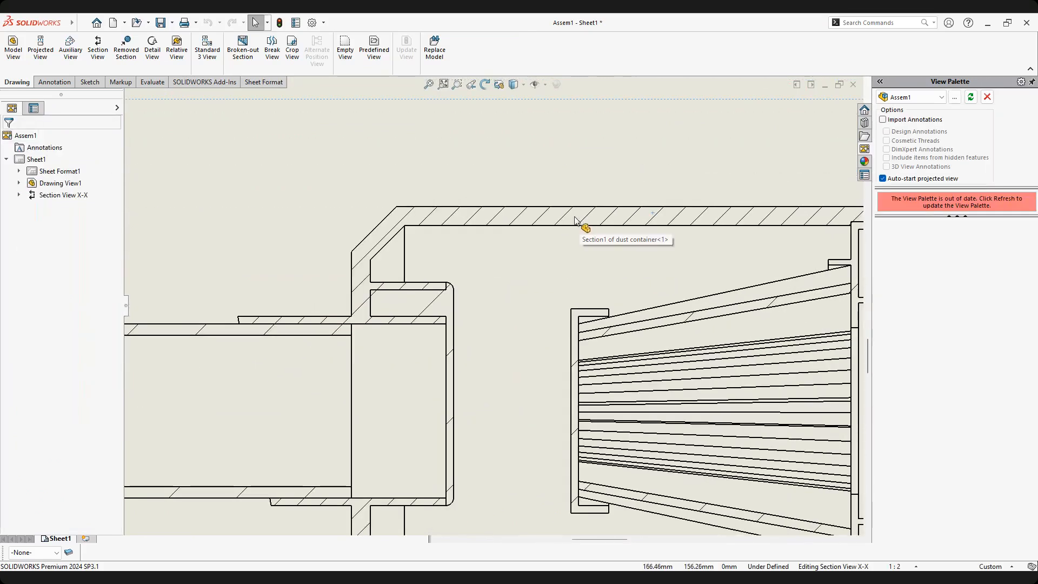
scroll(386, 336, "down", 3)
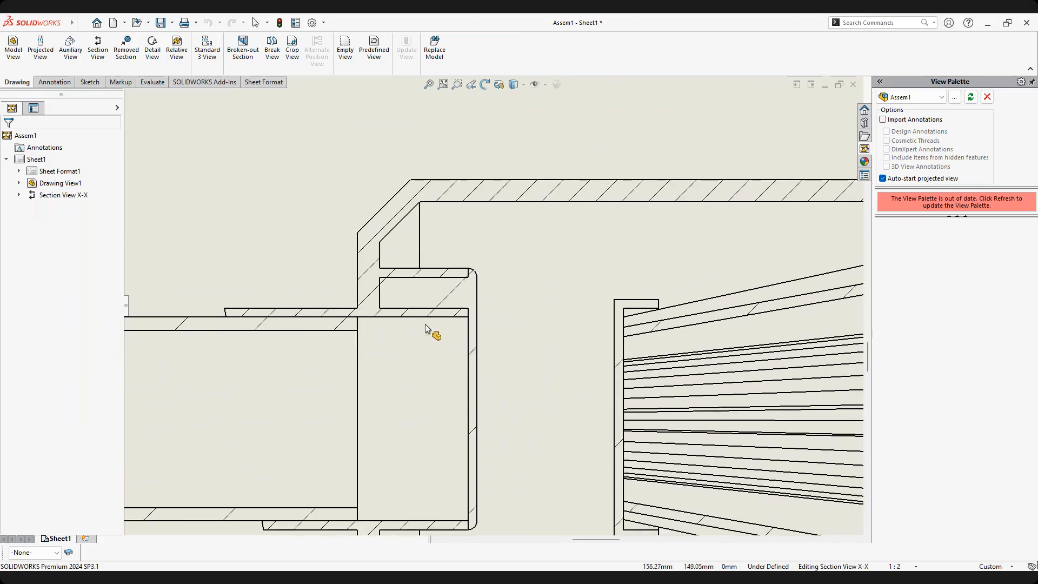
left_click(442, 301)
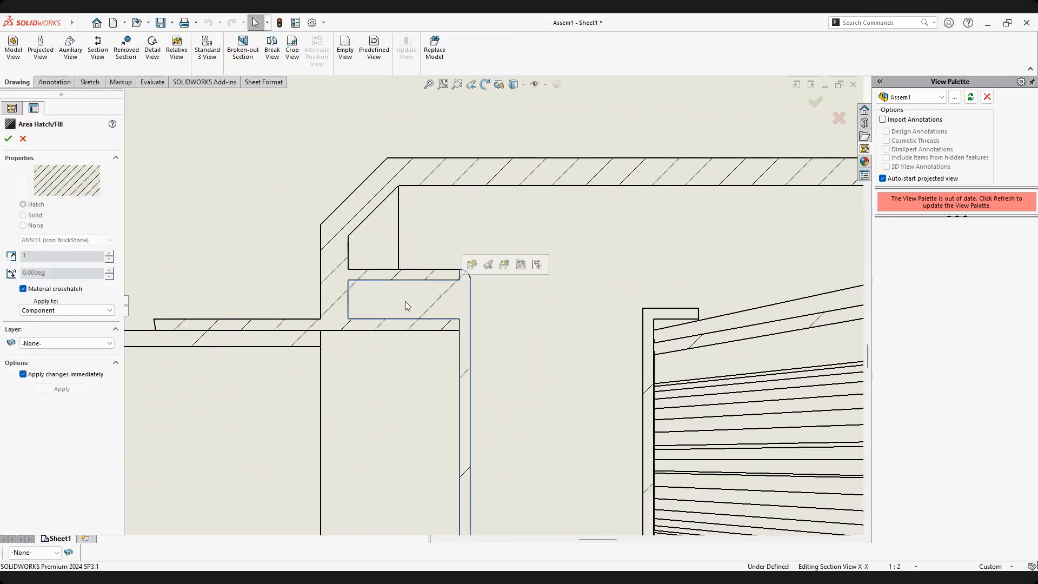
right_click(437, 306)
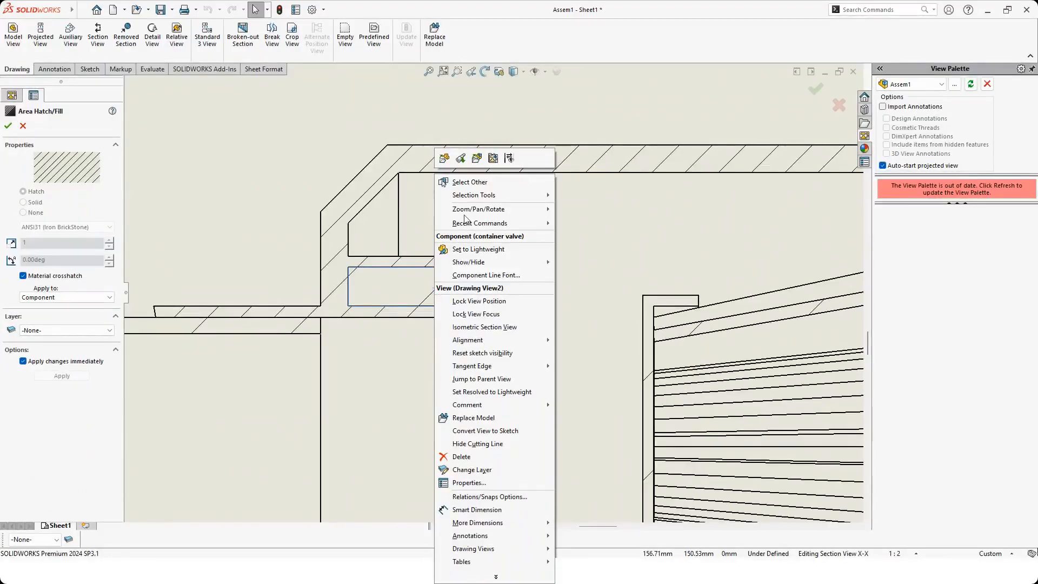
left_click(443, 285)
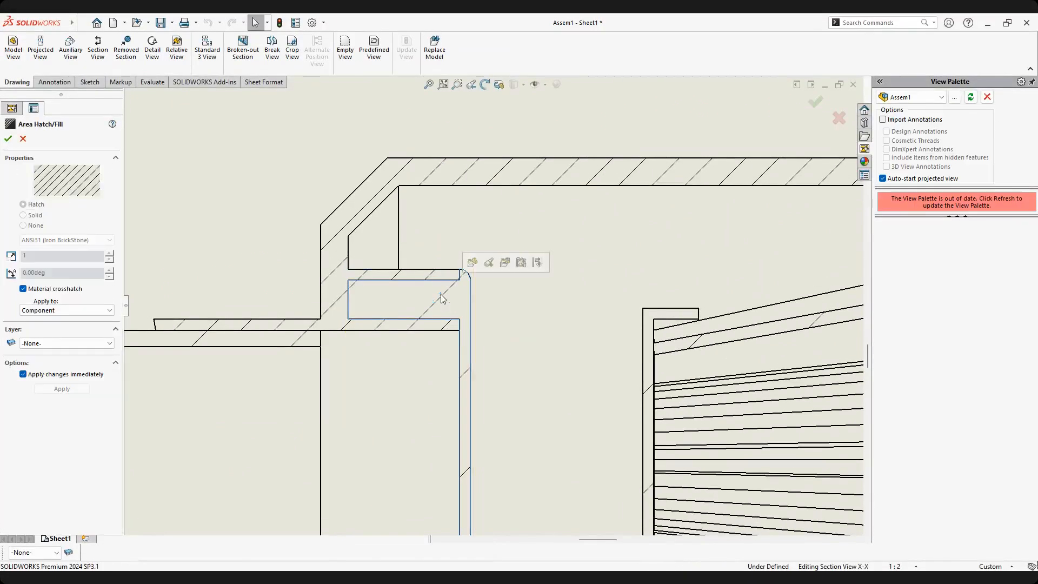
left_click(22, 289)
left_click(79, 240)
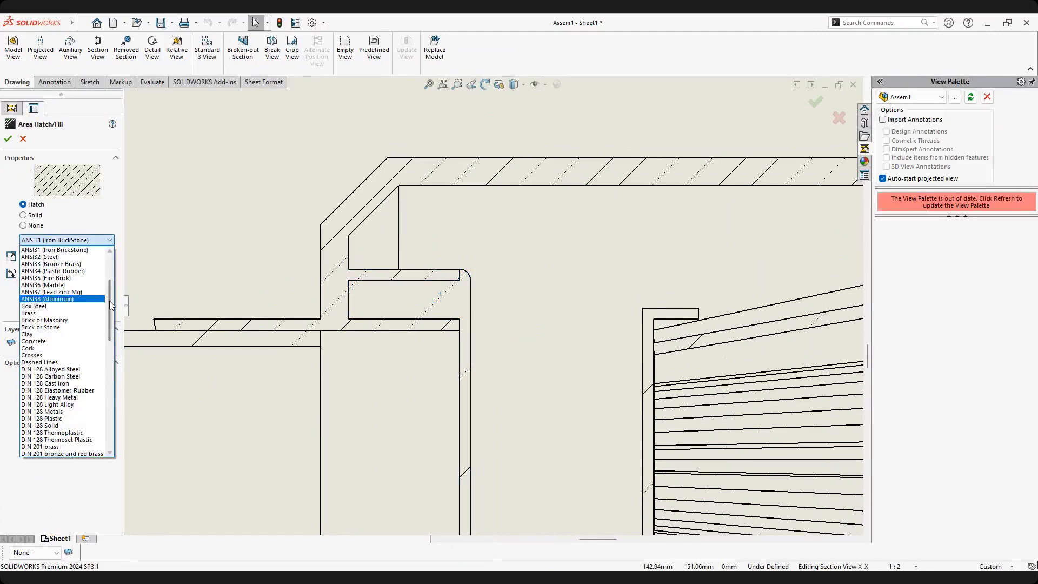
scroll(109, 301, "down", 10)
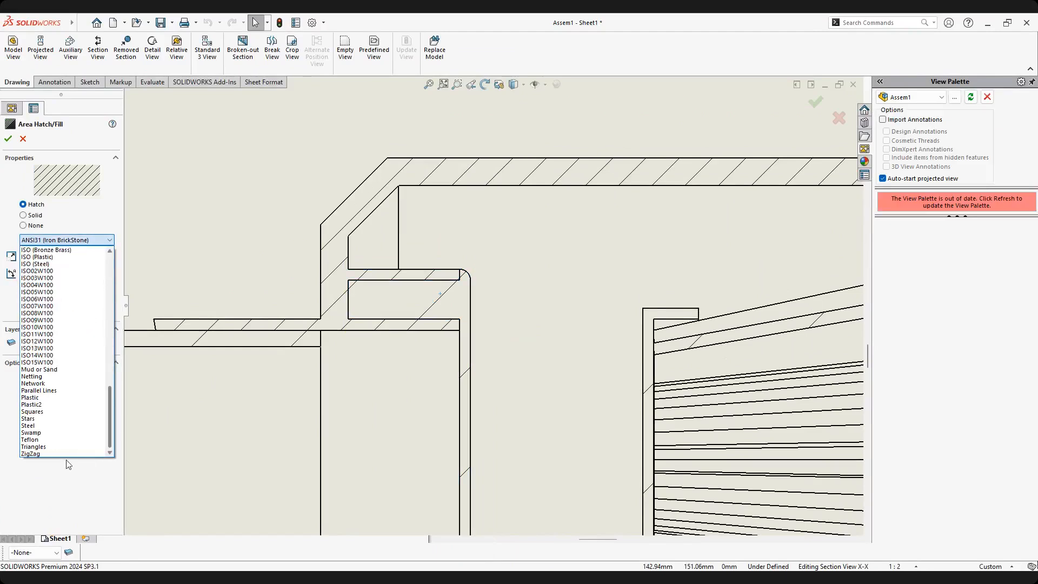
left_click(38, 390)
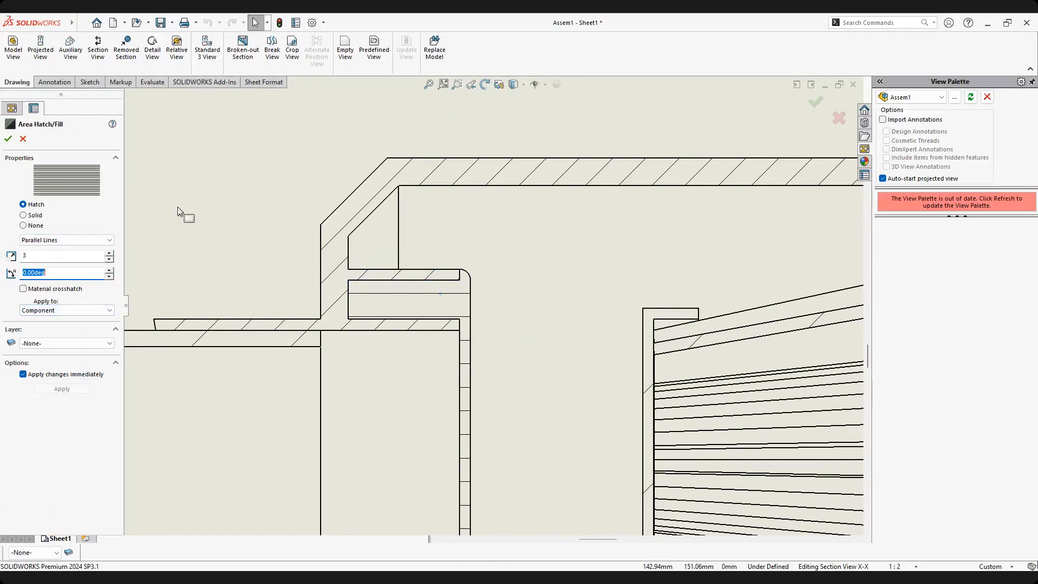
Set the container valve's hatch angle to -45° and accept the hatch.
type("-45")
key("Return")
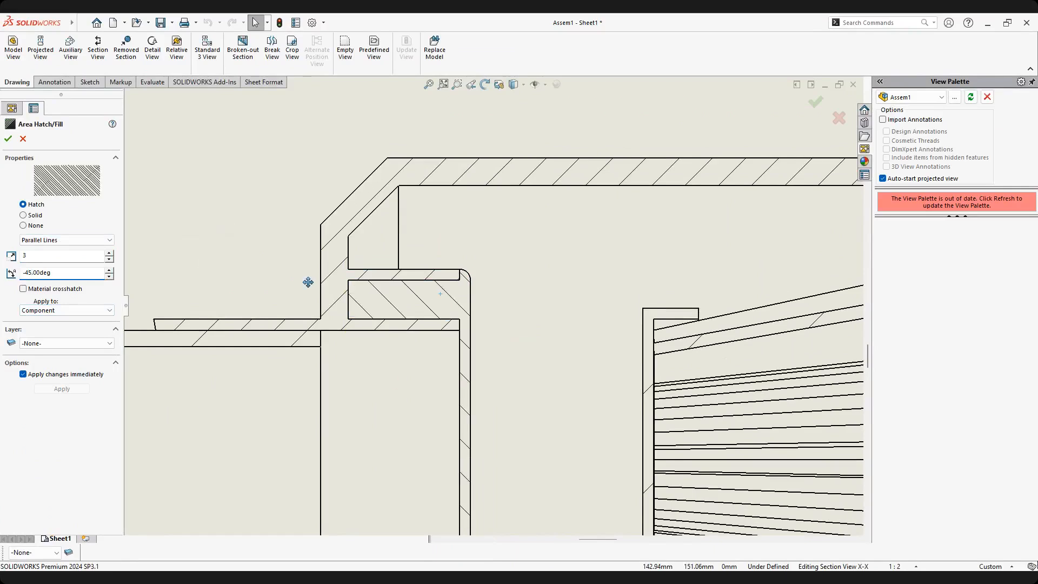
middle_click_drag(308, 282, 363, 276)
left_click(8, 139)
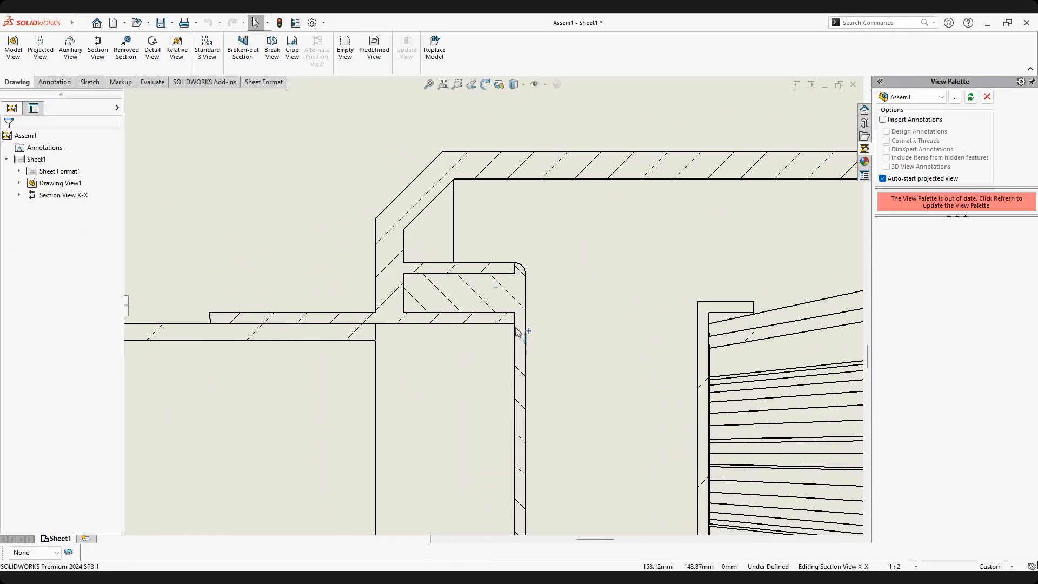
Replace the long nozzle's material crosshatch with the Parallel Lines pattern at scale 3.
scroll(449, 298, "up", 3)
scroll(442, 255, "down", 3)
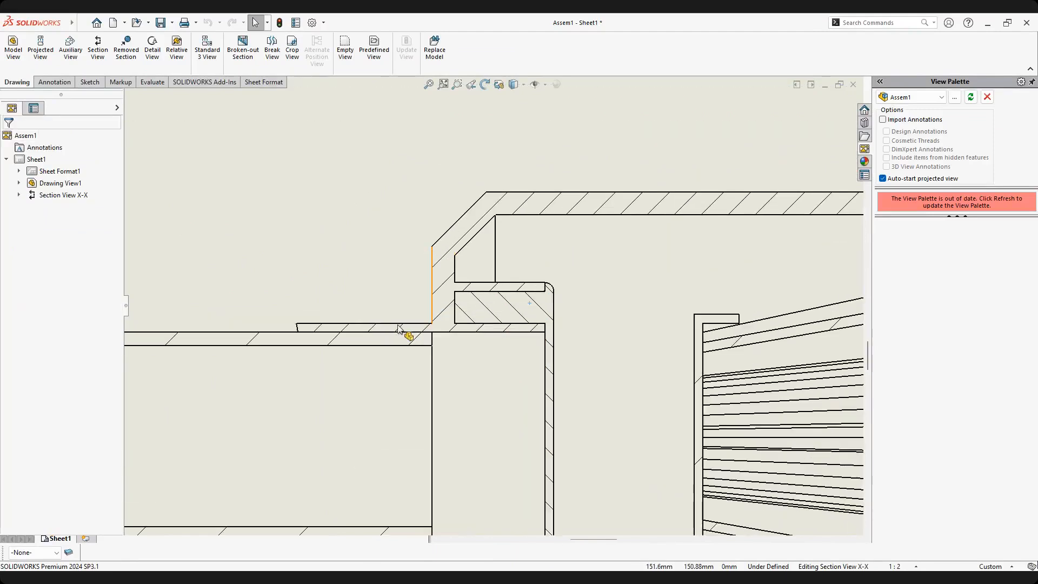
mouse_move(424, 398)
middle_mouse_down()
mouse_move(452, 377)
mouse_move(620, 324)
middle_mouse_up()
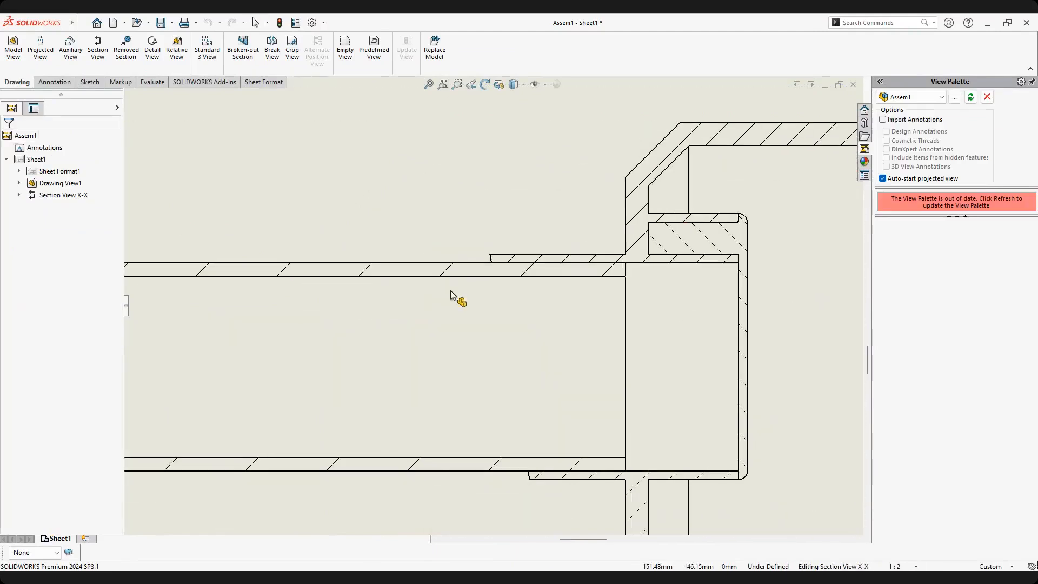
middle_click_drag(411, 278, 468, 310)
left_click(489, 304)
scroll(559, 346, "down", 2)
scroll(557, 331, "down", 1)
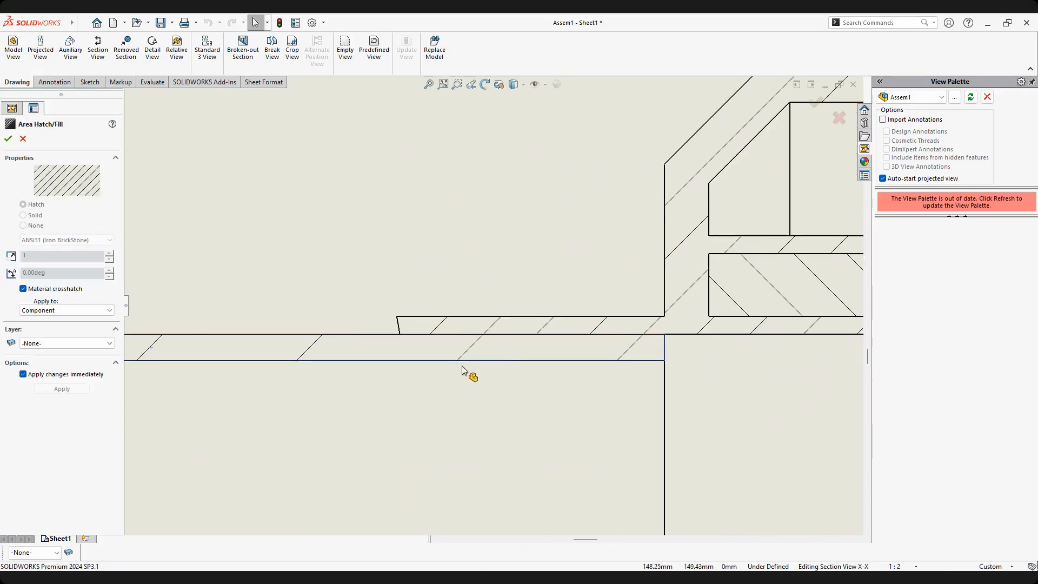
scroll(562, 340, "up", 2)
middle_click_drag(559, 329, 617, 287)
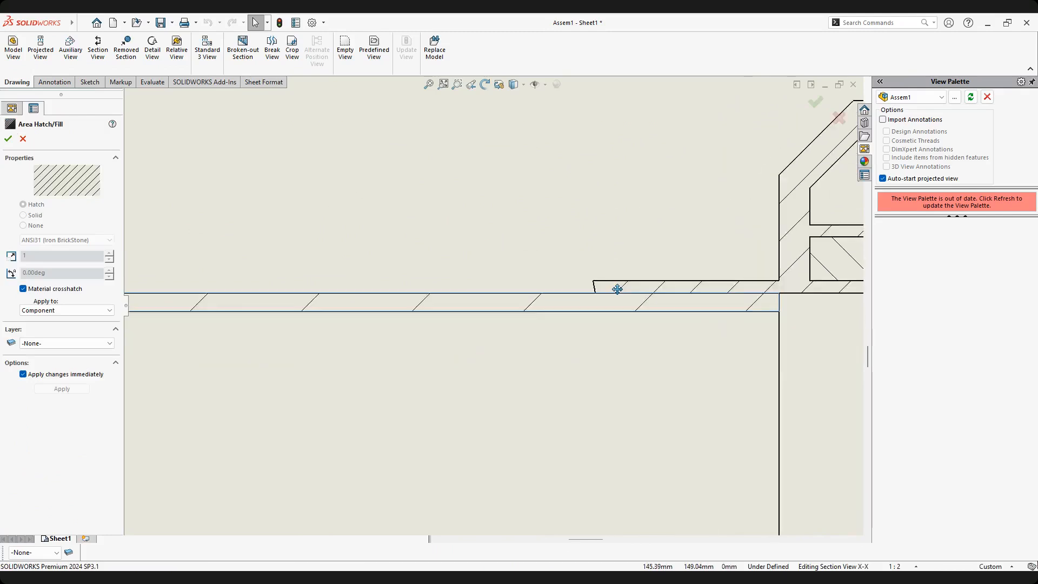
left_click(24, 289)
left_click(108, 240)
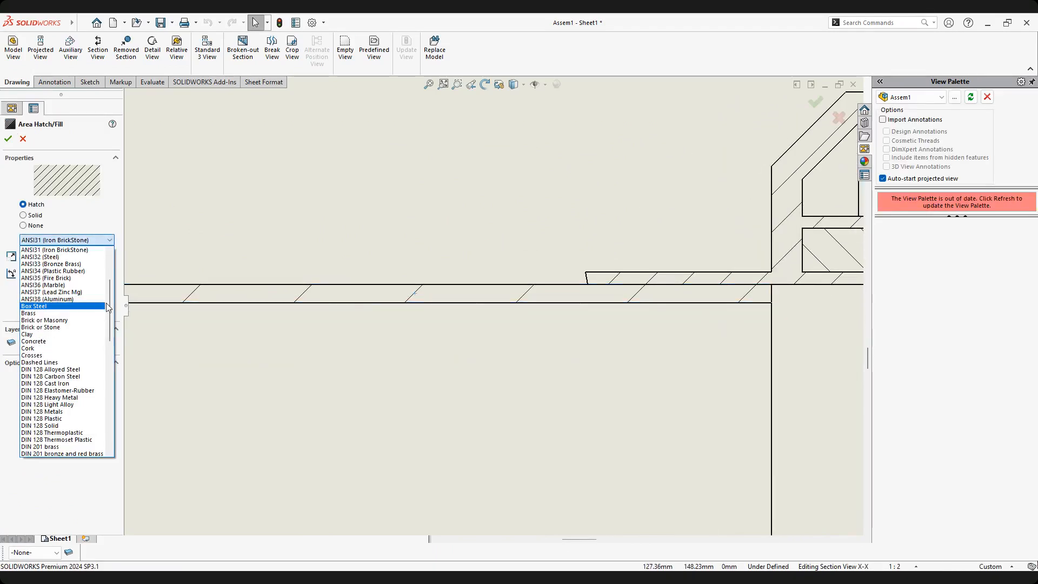
scroll(98, 377, "down", 5)
left_click(51, 392)
double_click(53, 258)
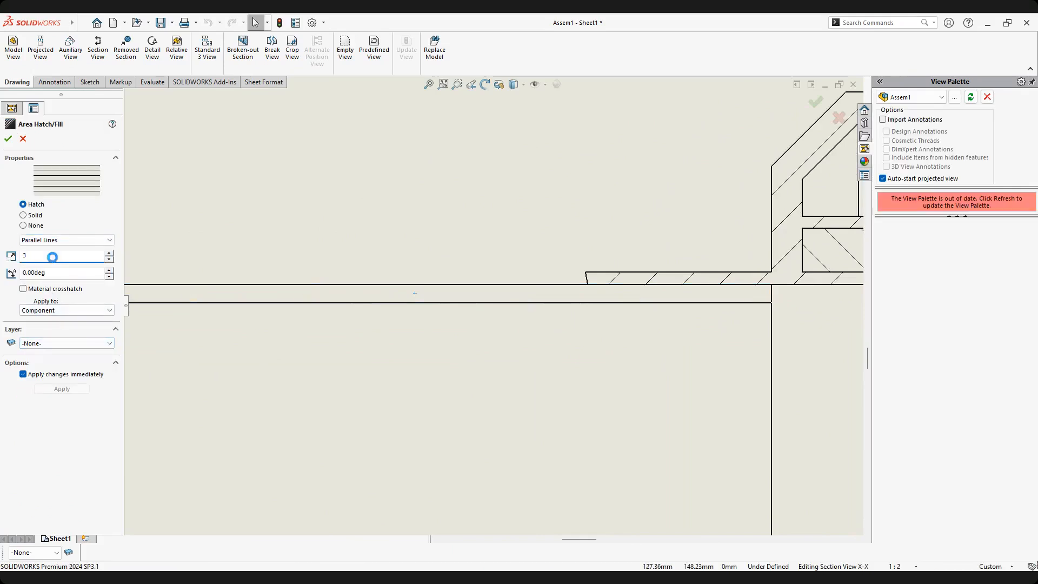
type("3")
Set the long nozzle's hatch angle to -45° and accept the hatch.
scroll(594, 313, "up", 3)
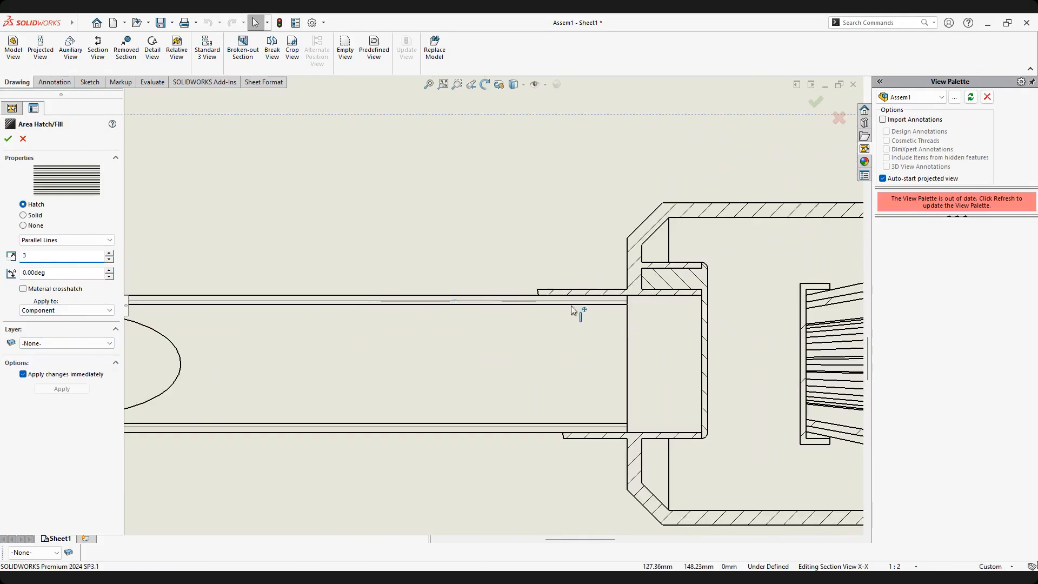
scroll(621, 303, "down", 2)
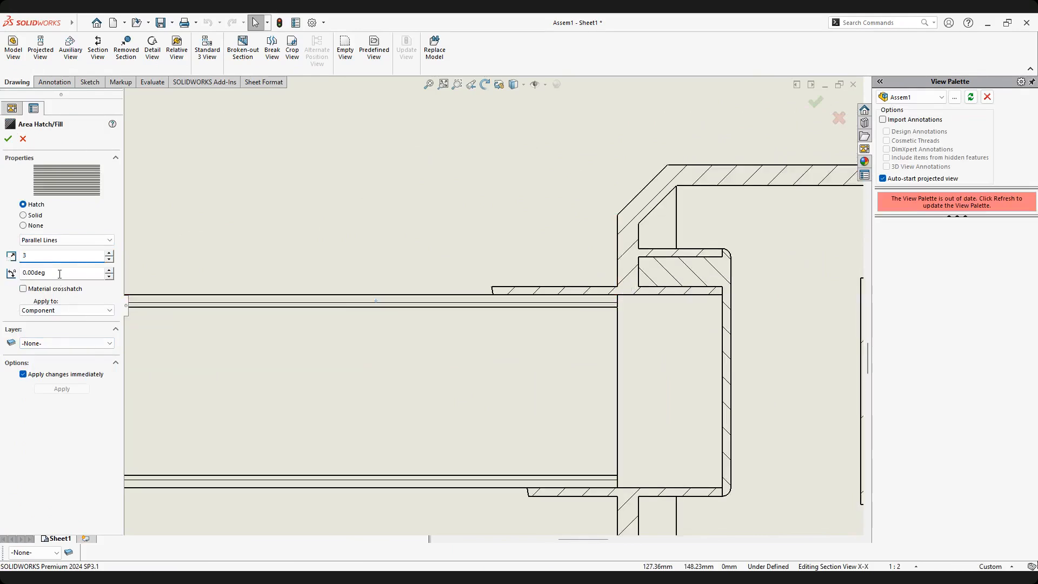
type("-45")
key("Return")
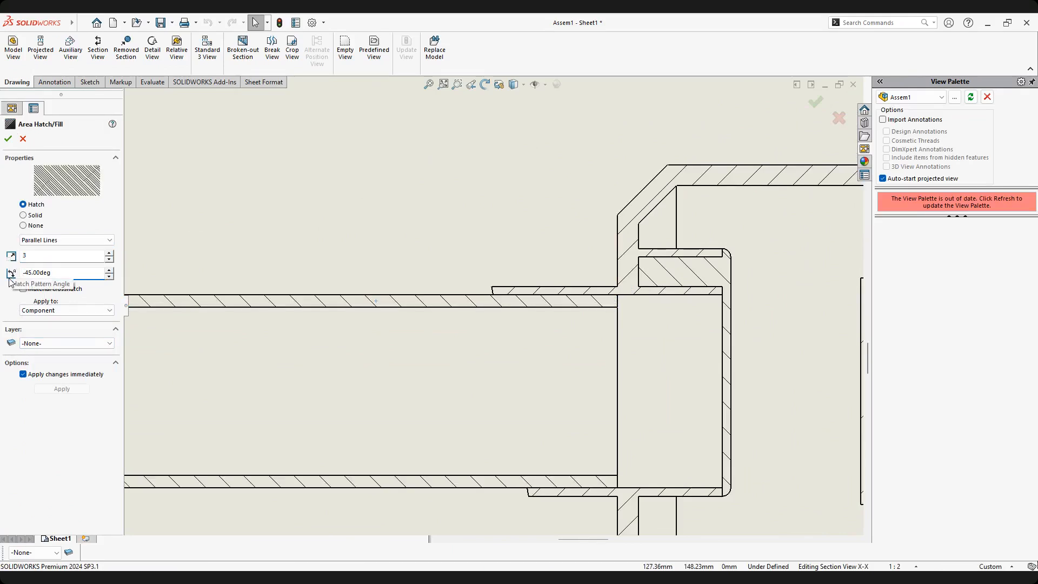
left_click(8, 139)
scroll(576, 302, "down", 1)
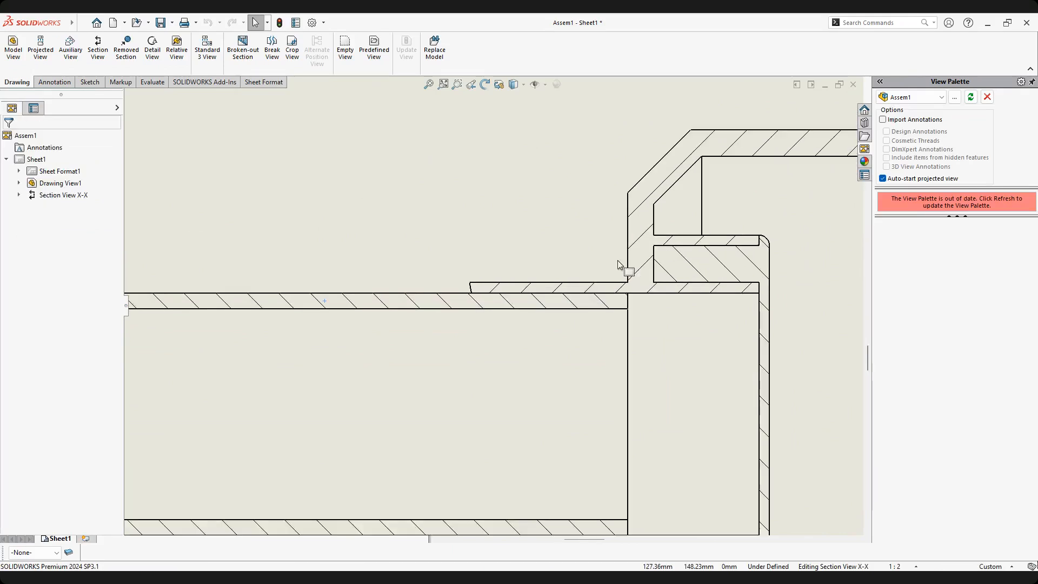
scroll(601, 295, "up", 3)
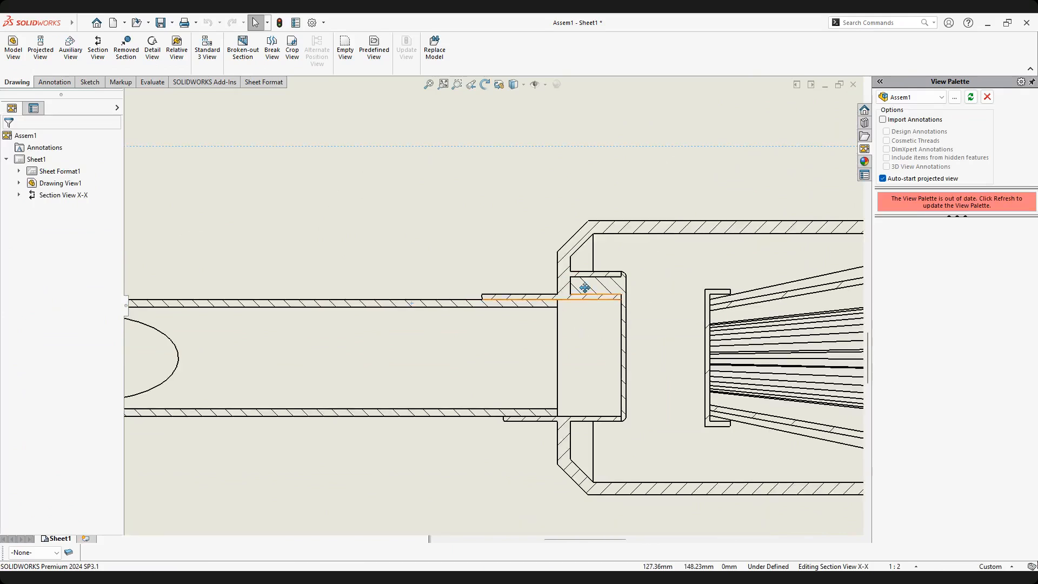
scroll(541, 324, "down", 2)
scroll(572, 433, "up", 1)
scroll(572, 433, "up", 3)
Replace the material crosshatch of the on/off button on the handle with the Parallel Lines pattern.
mouse_move(526, 369)
middle_mouse_down()
mouse_move(616, 342)
mouse_move(382, 336)
mouse_move(335, 321)
middle_mouse_up()
scroll(468, 339, "down", 1)
mouse_move(477, 382)
middle_mouse_down()
mouse_move(371, 370)
mouse_move(408, 220)
middle_mouse_up()
scroll(545, 348, "up", 1)
scroll(486, 346, "down", 4)
scroll(484, 348, "down", 1)
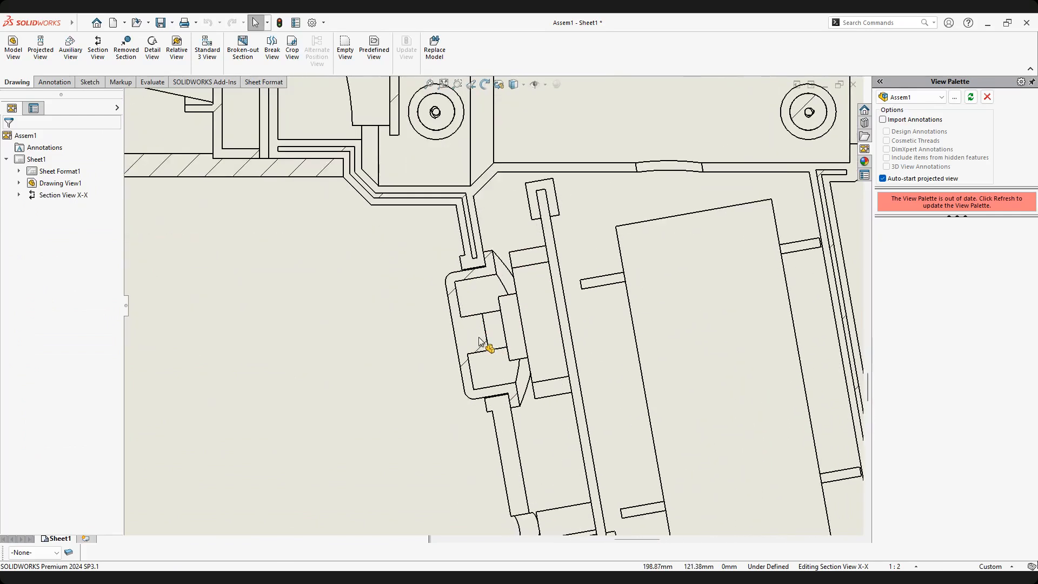
left_click(481, 342)
right_click(479, 341)
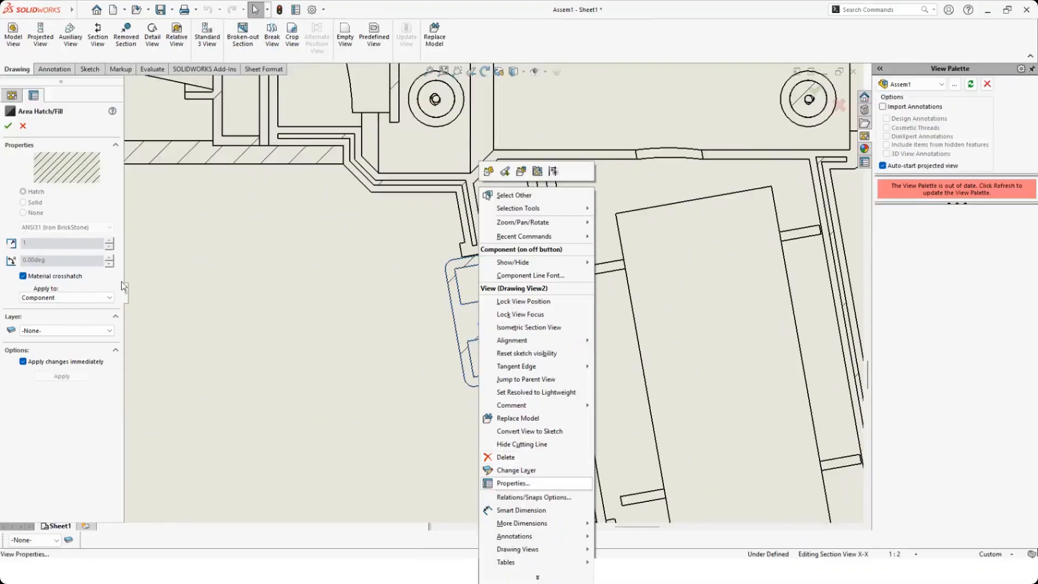
left_click(23, 276)
left_click(23, 276)
left_click(65, 226)
scroll(98, 370, "down", 5)
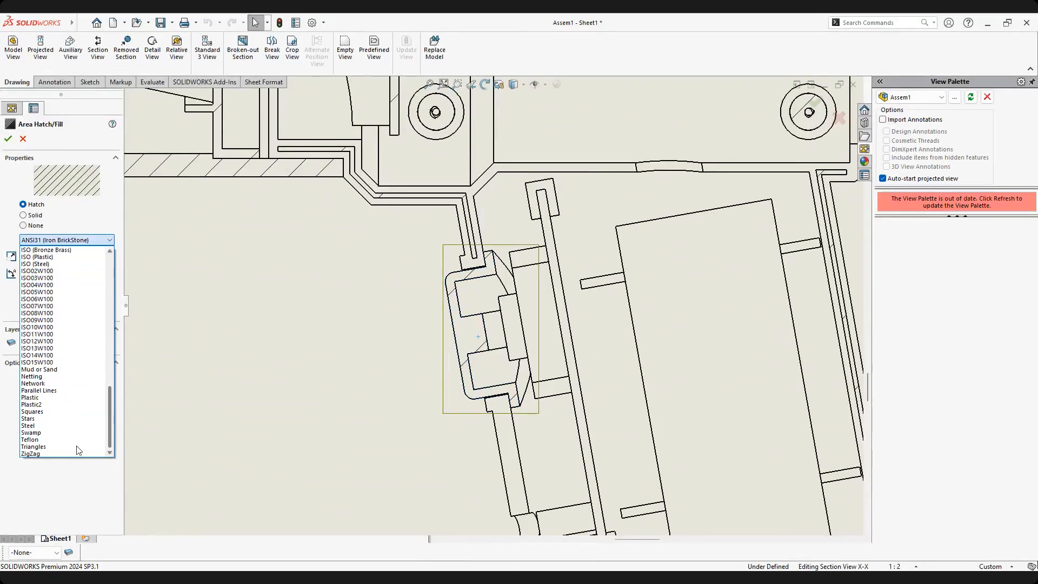
left_click(49, 392)
Set the on/off button's hatch to scale 3 and angle 45°.
left_click(60, 256)
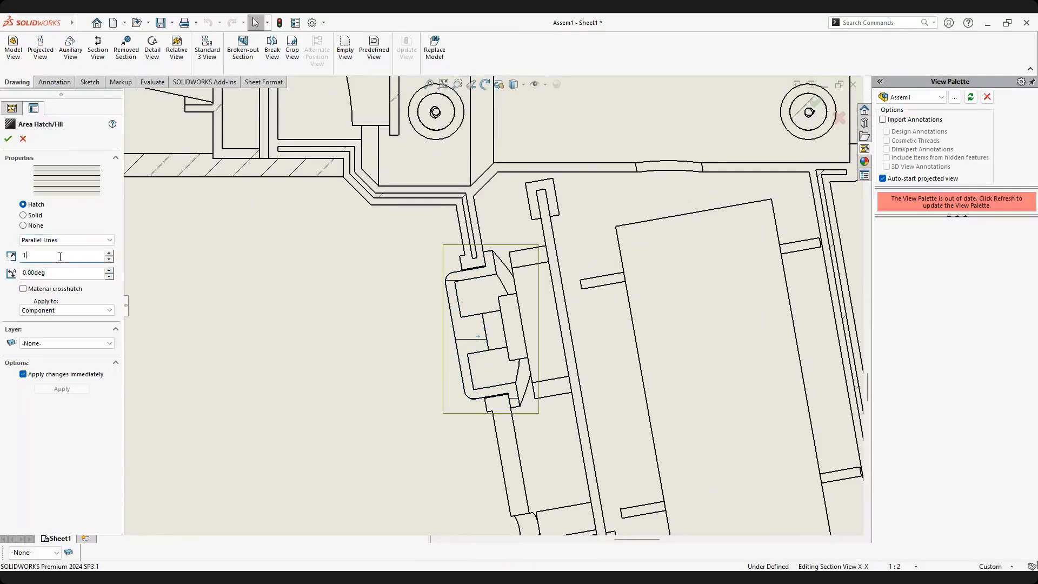
type("3")
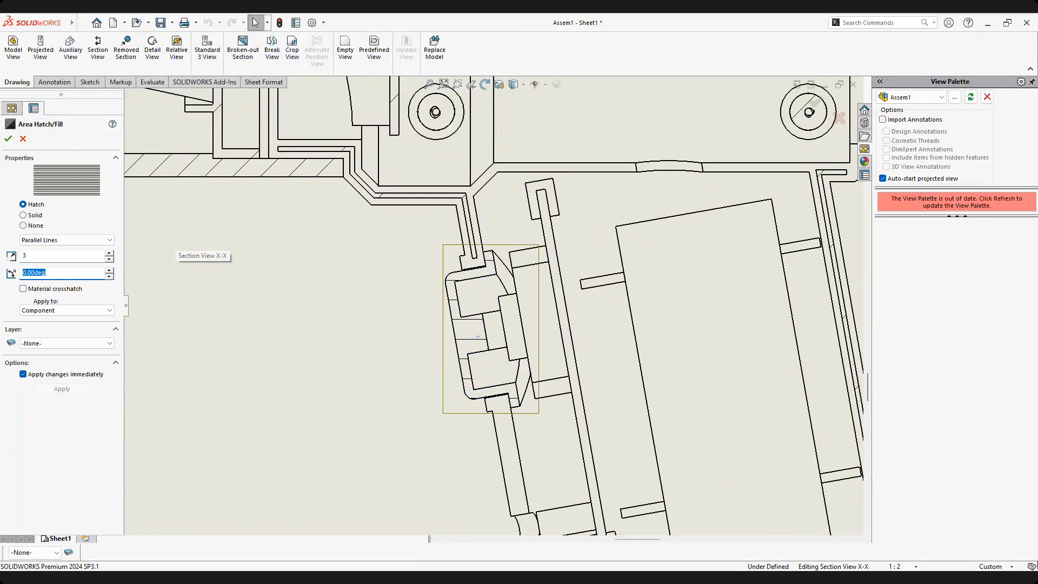
key("Return")
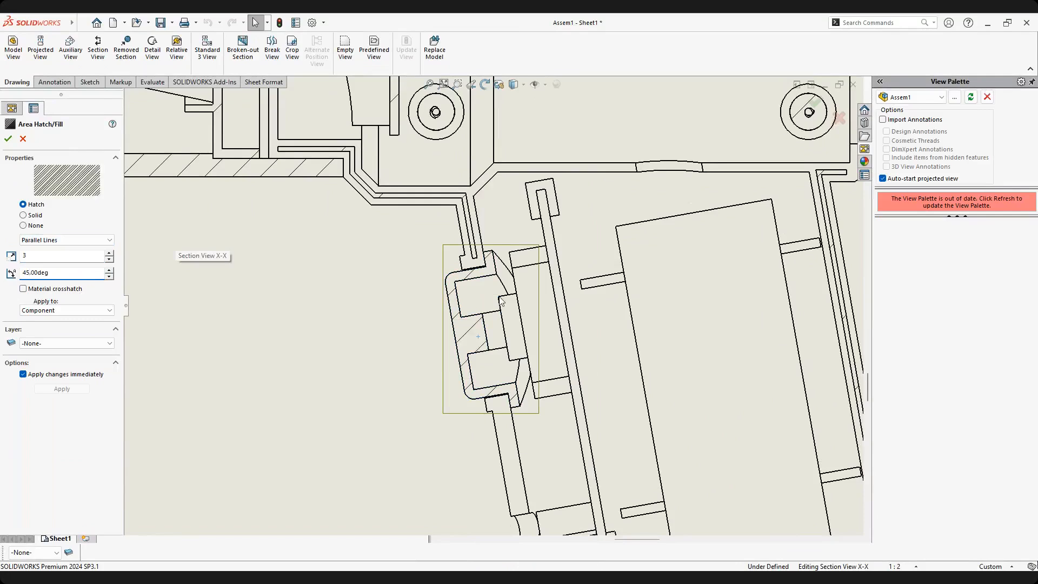
scroll(545, 324, "up", 1)
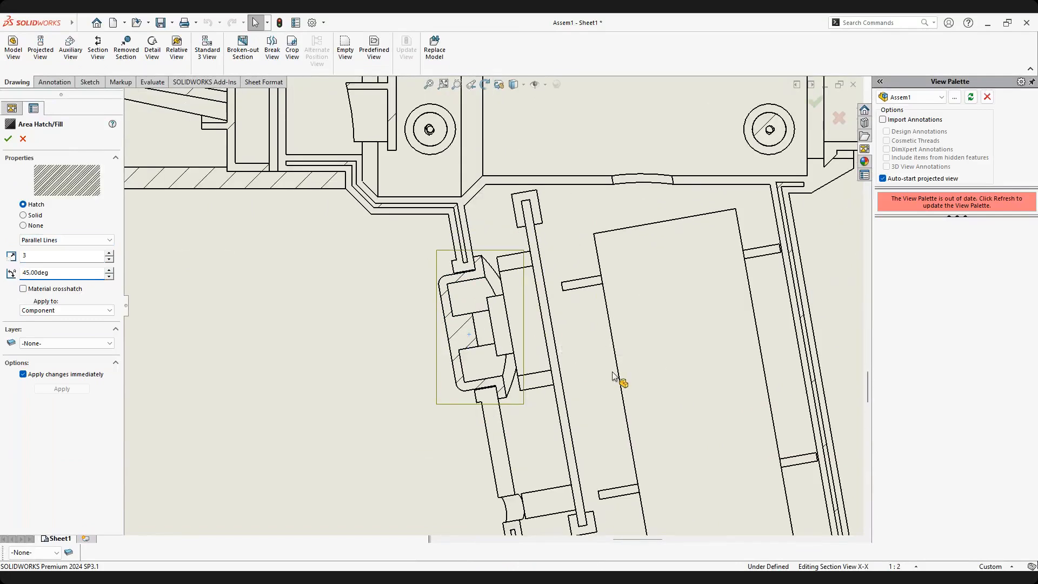
Replace the front casing's material crosshatch in section X-X with the Parallel Lines pattern.
scroll(616, 378, "up", 2)
mouse_move(591, 463)
middle_mouse_down()
mouse_move(523, 202)
mouse_move(510, 208)
middle_mouse_up()
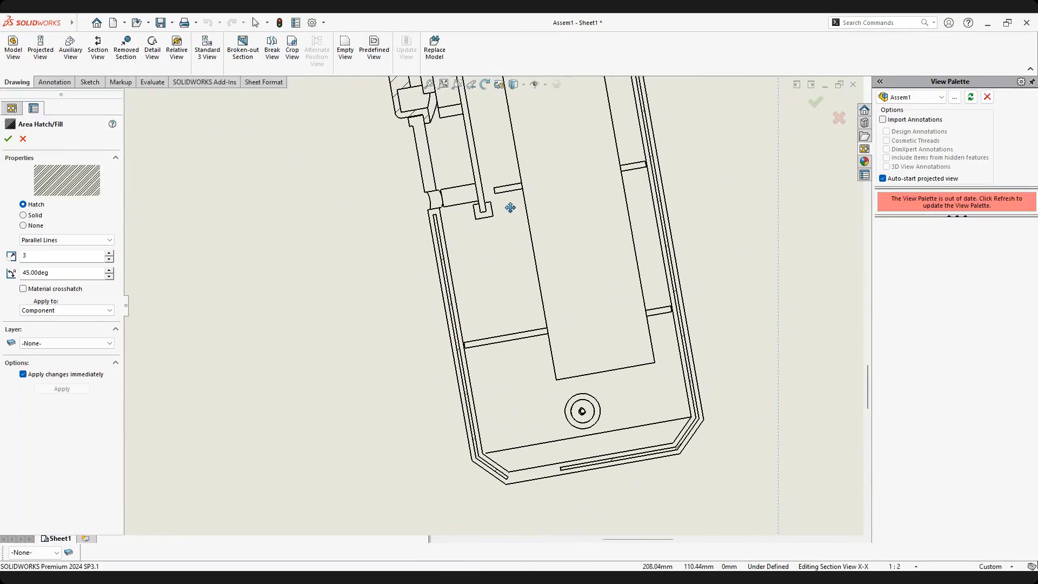
scroll(562, 460, "up", 3)
scroll(497, 373, "down", 7)
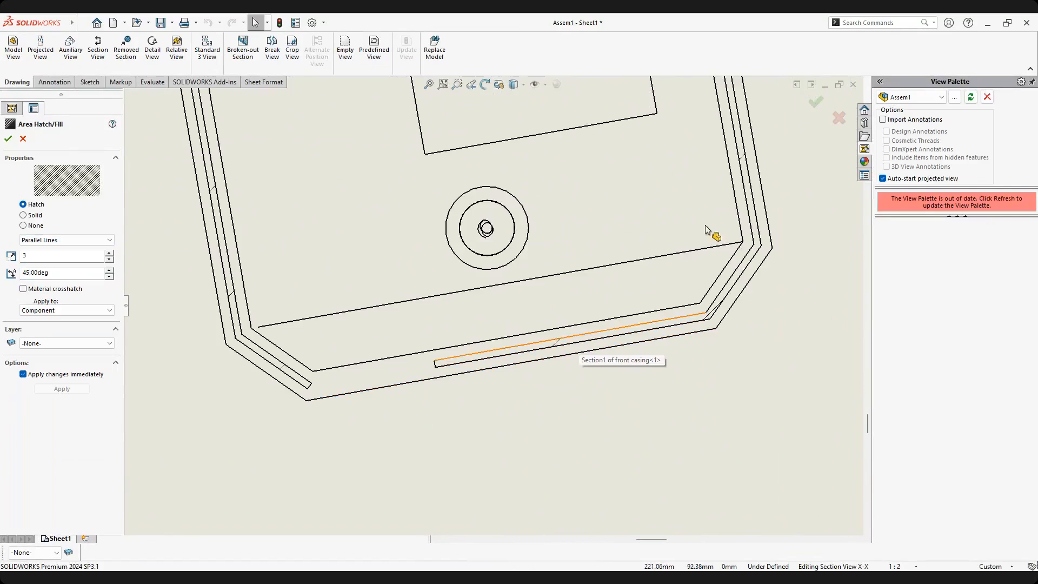
scroll(701, 181, "down", 2)
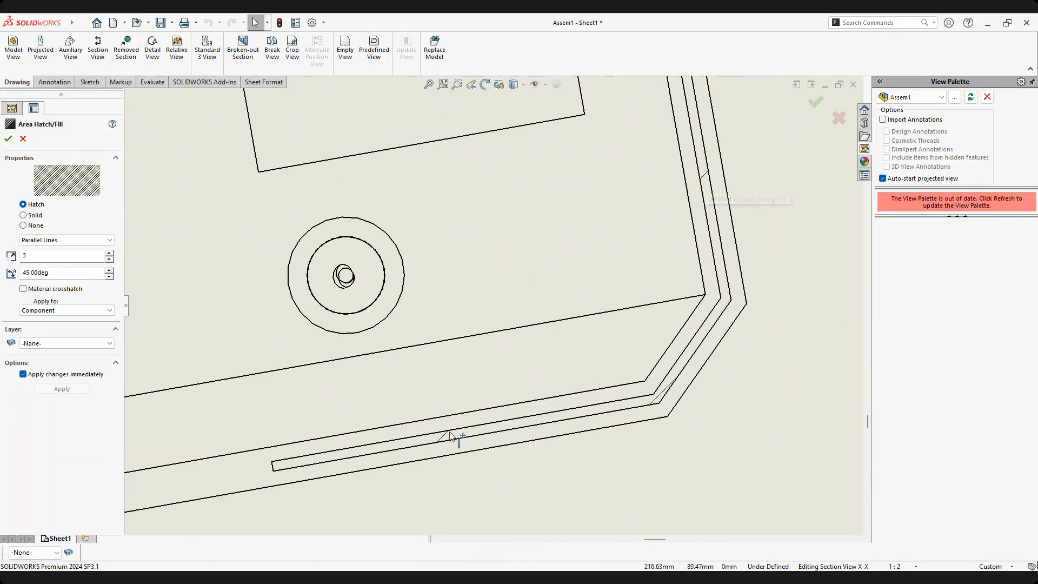
scroll(678, 389, "down", 2)
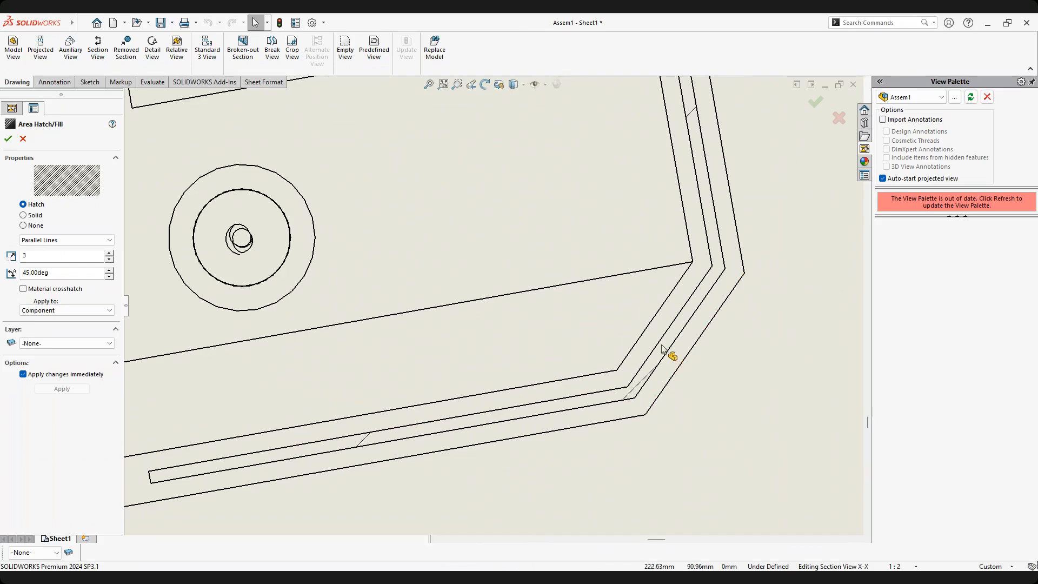
middle_click_drag(445, 429, 549, 407)
left_click(464, 420)
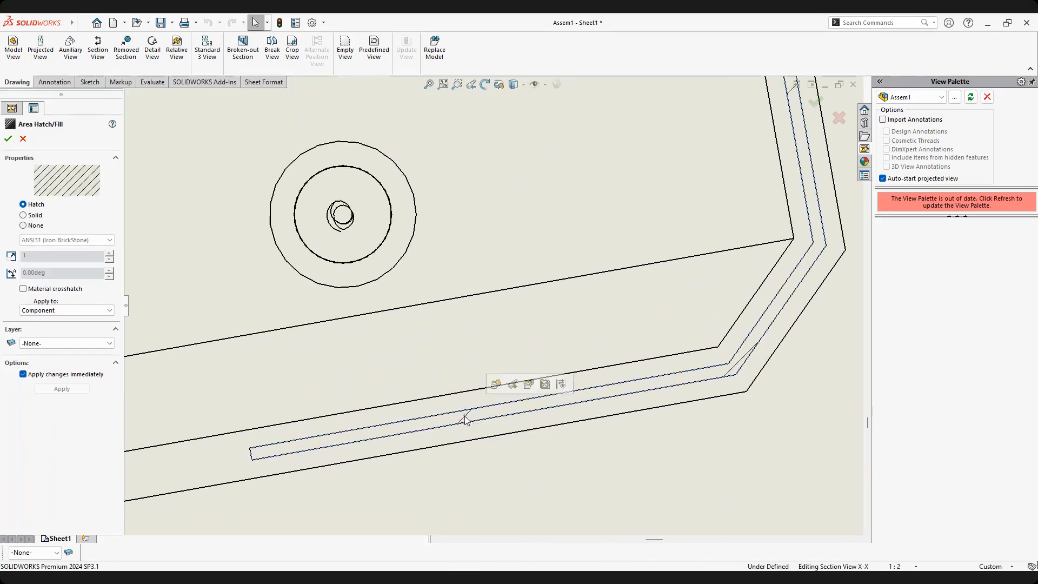
left_click(23, 287)
left_click(65, 239)
scroll(79, 459, "down", 2)
scroll(79, 457, "down", 3)
left_click(55, 392)
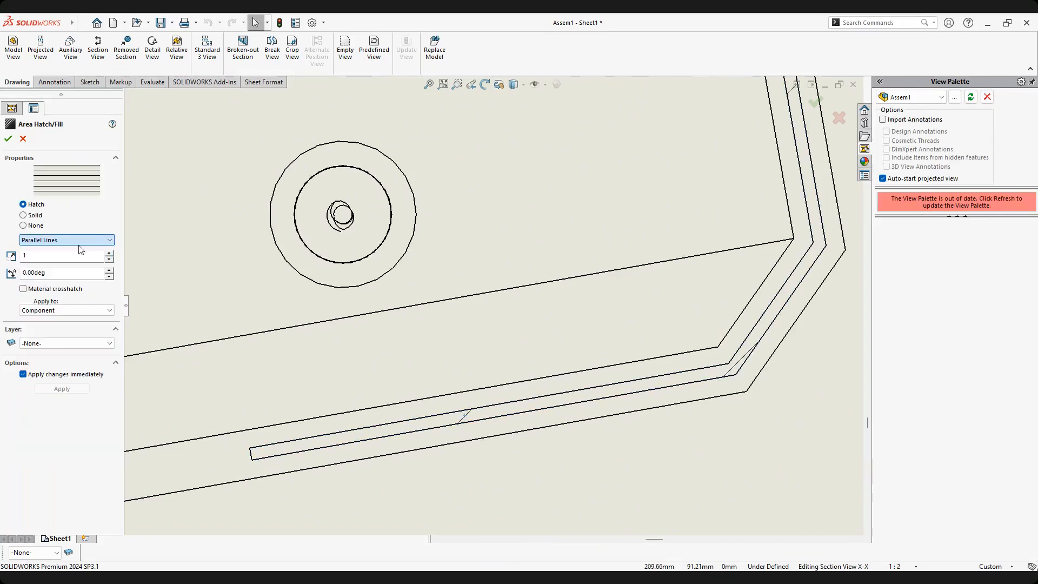
Set the front casing's hatch to scale 3 and angle 45°.
left_click(64, 255)
type("3")
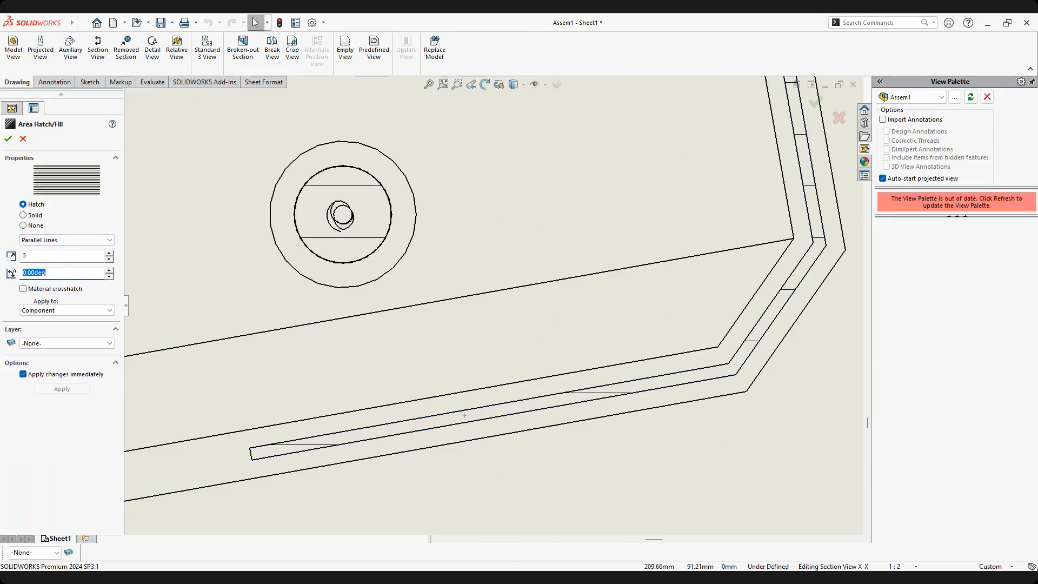
left_click(55, 270)
type("45")
key("Return")
scroll(596, 304, "up", 5)
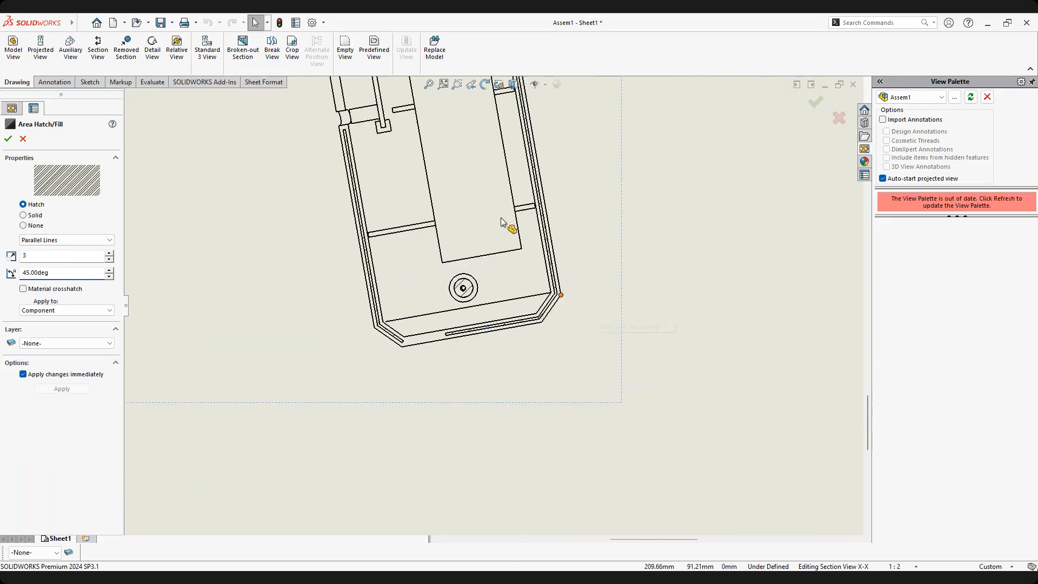
Examine the hatching of the handle, motor housing and screw bosses in section X-X.
scroll(672, 231, "down", 4)
scroll(600, 246, "down", 3)
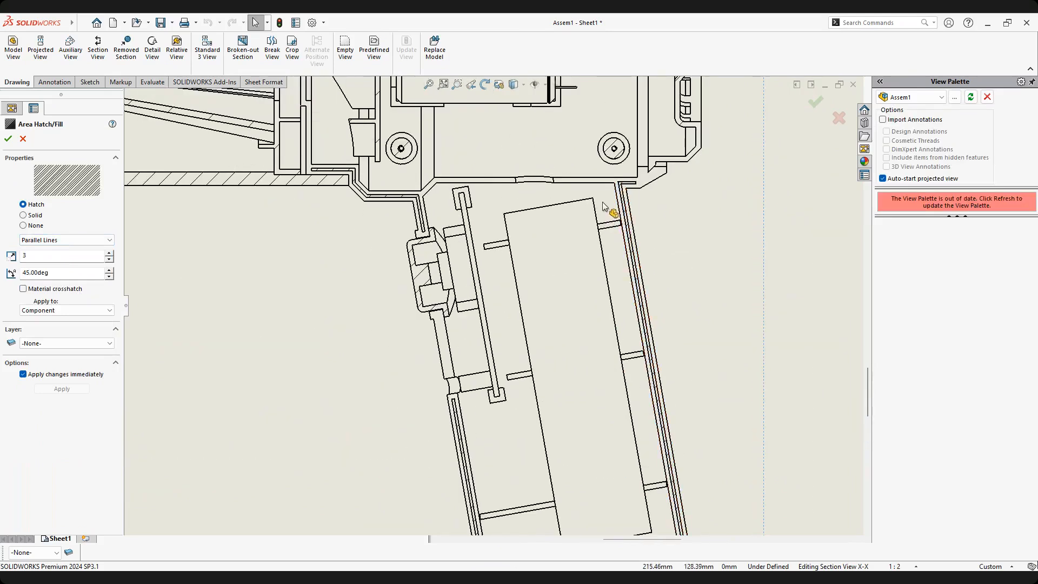
scroll(593, 250, "up", 3)
mouse_move(506, 296)
middle_mouse_down()
mouse_move(520, 274)
mouse_move(514, 264)
mouse_move(514, 286)
middle_mouse_up()
mouse_move(608, 221)
middle_mouse_down()
mouse_move(533, 357)
mouse_move(490, 389)
middle_mouse_up()
scroll(491, 287, "up", 3)
scroll(491, 287, "down", 5)
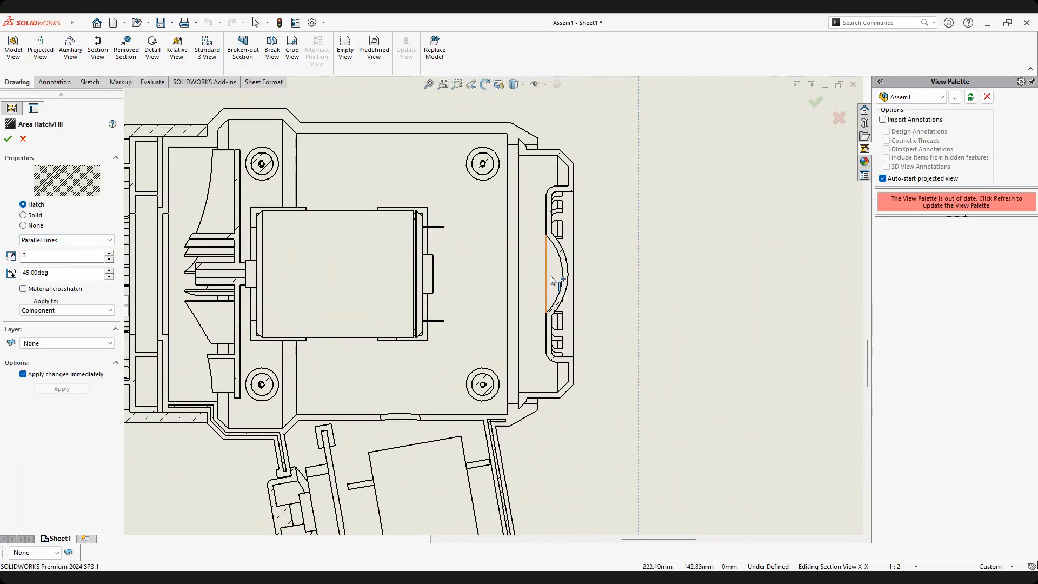
middle_click_drag(561, 240, 651, 200)
scroll(567, 339, "down", 4)
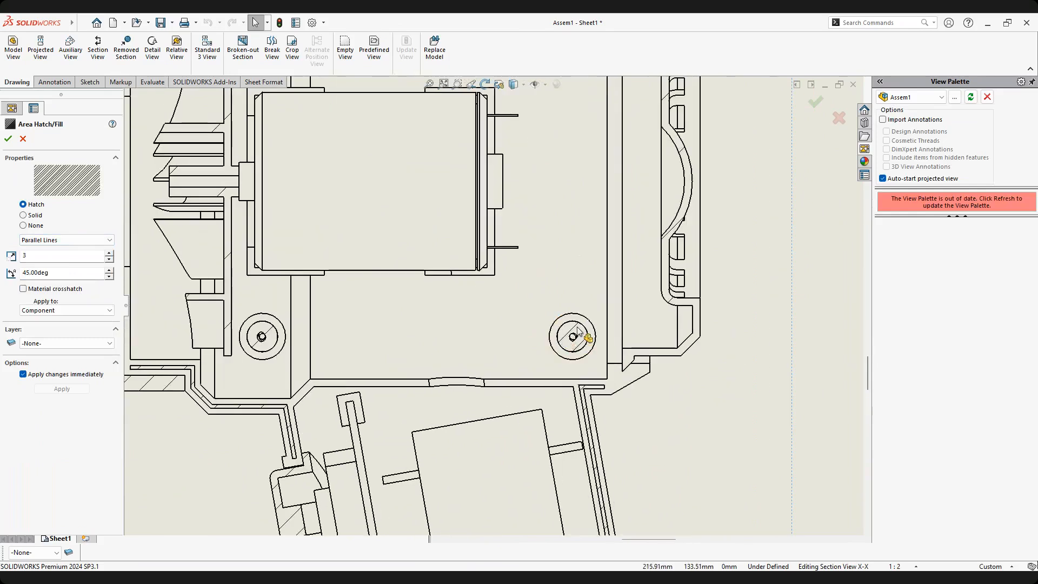
scroll(591, 344, "down", 2)
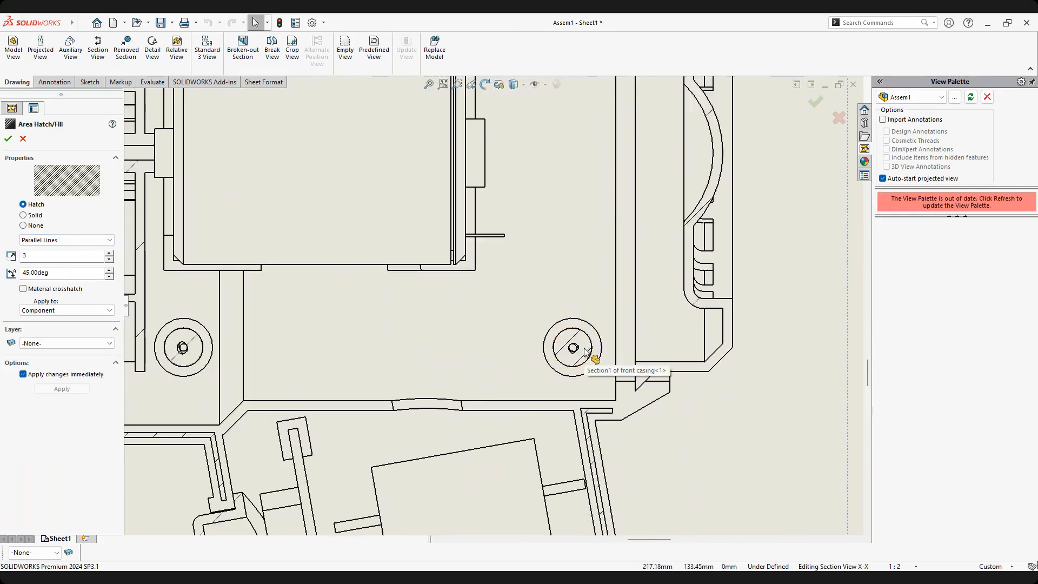
middle_click_drag(585, 343, 599, 337)
scroll(595, 346, "down", 2)
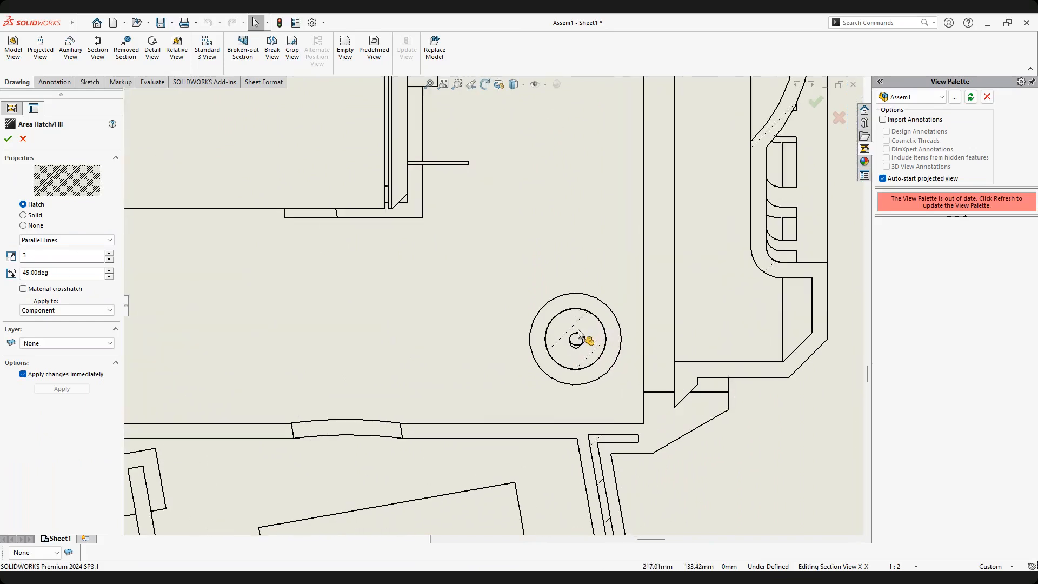
Select the hatches of the front casing's four screw bosses around the motor in section X-X.
left_click(579, 324)
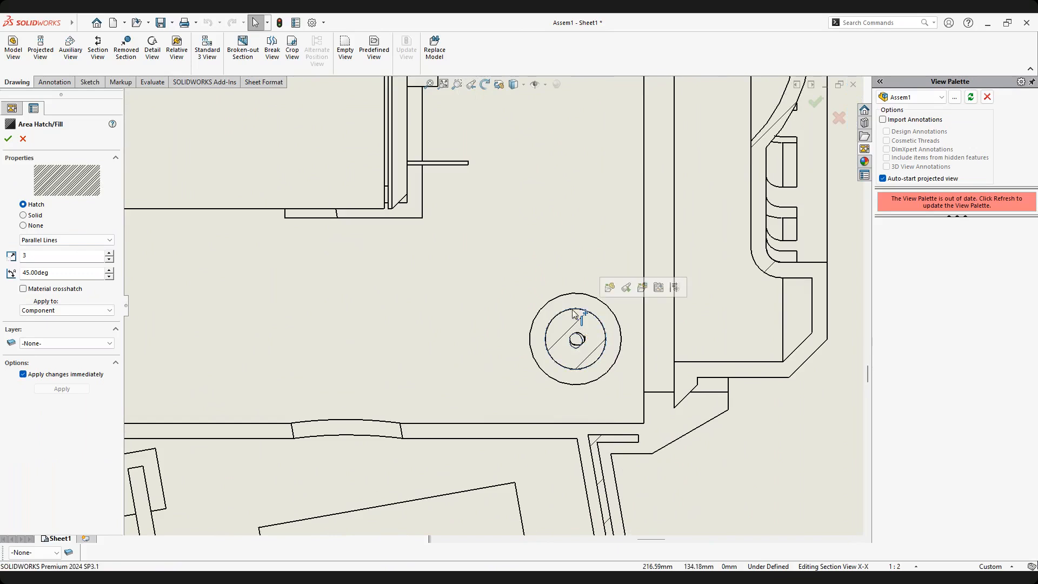
scroll(584, 319, "down", 2)
middle_click_drag(270, 331, 468, 354)
scroll(458, 361, "down", 1)
scroll(455, 361, "up", 5)
scroll(304, 378, "up", 2)
scroll(395, 302, "down", 2)
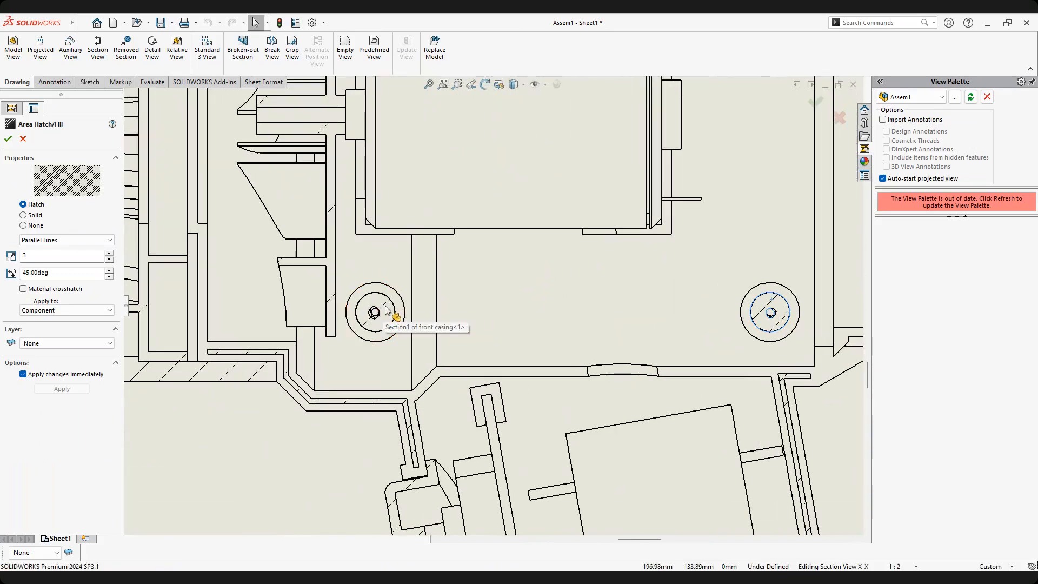
left_click(384, 306)
scroll(628, 238, "up", 5)
scroll(640, 229, "down", 5)
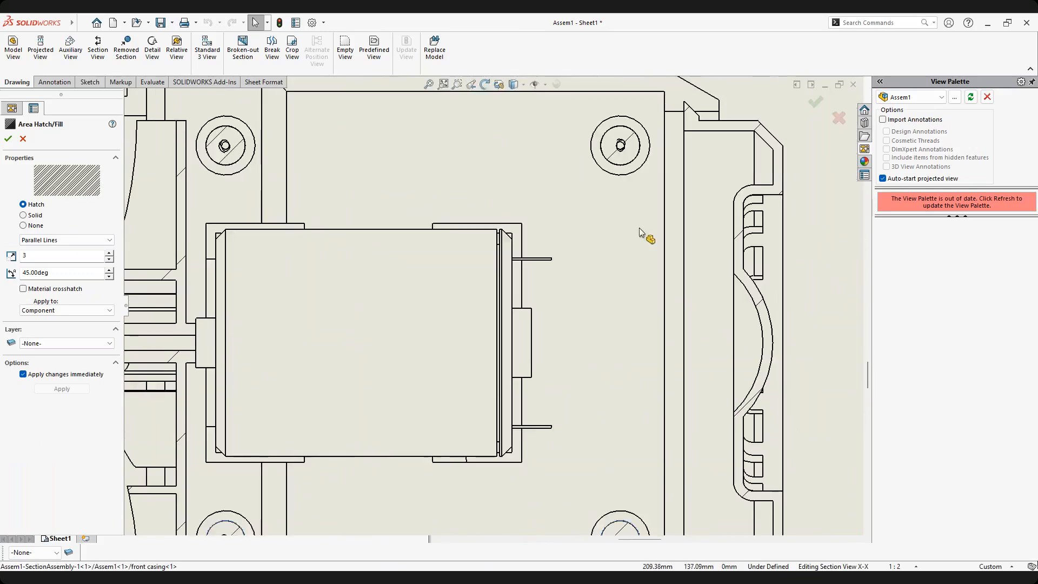
left_click(633, 140)
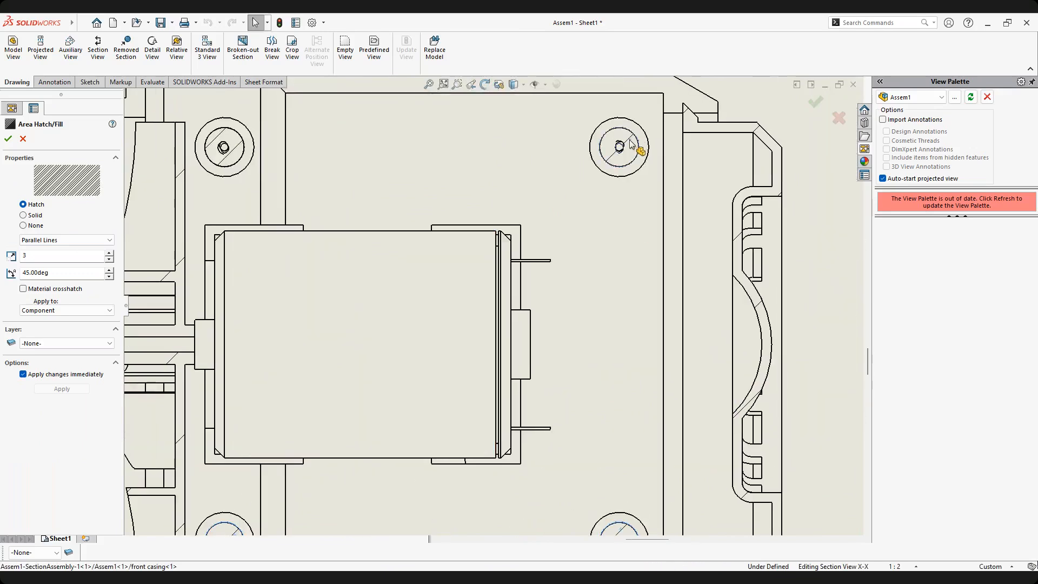
left_click(238, 154)
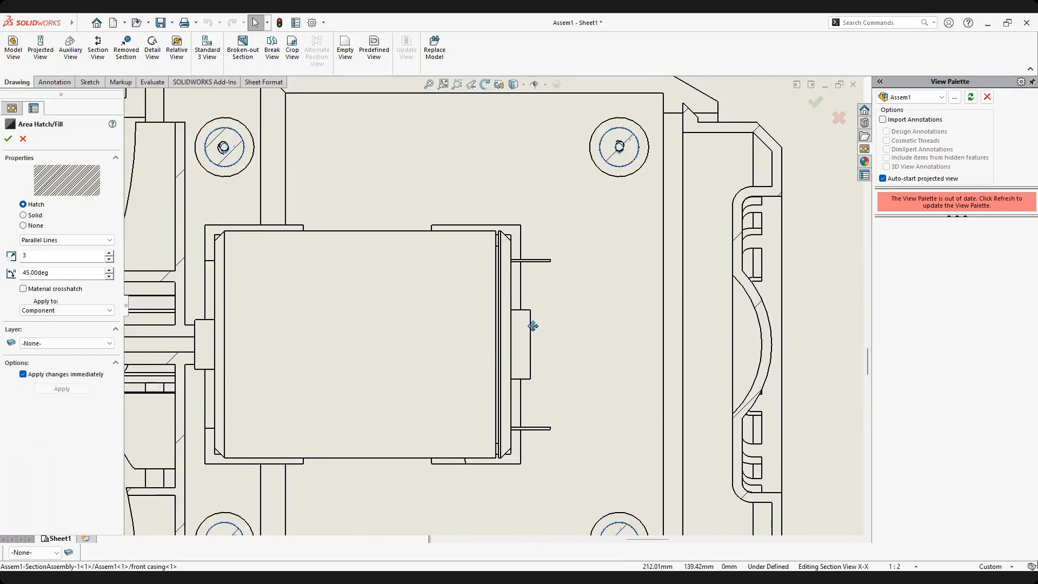
Select the front casing's screw boss hatch at the handle's lower end and accept the hatch settings.
middle_click_drag(531, 326, 517, 135)
scroll(530, 429, "up", 3)
scroll(508, 413, "down", 4)
scroll(507, 415, "down", 5)
left_click(503, 348)
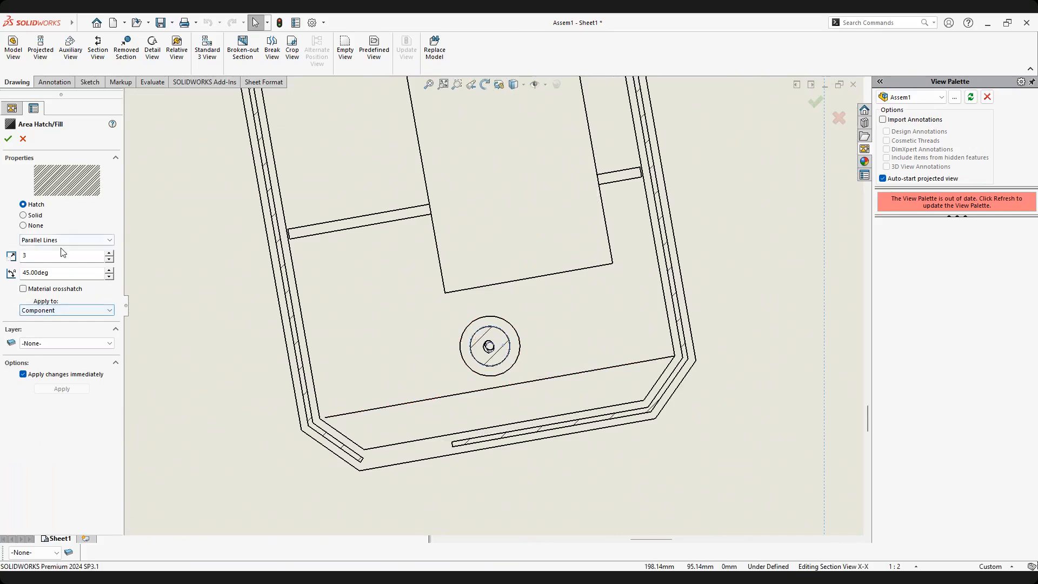
middle_click_drag(430, 297, 416, 391, "ctrl")
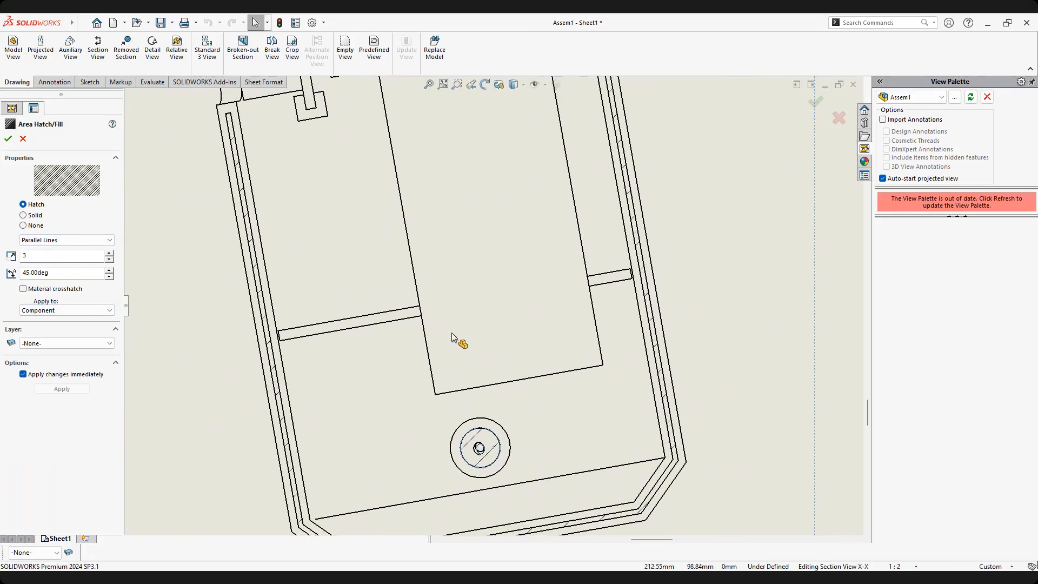
scroll(456, 336, "up", 8)
left_click(814, 101)
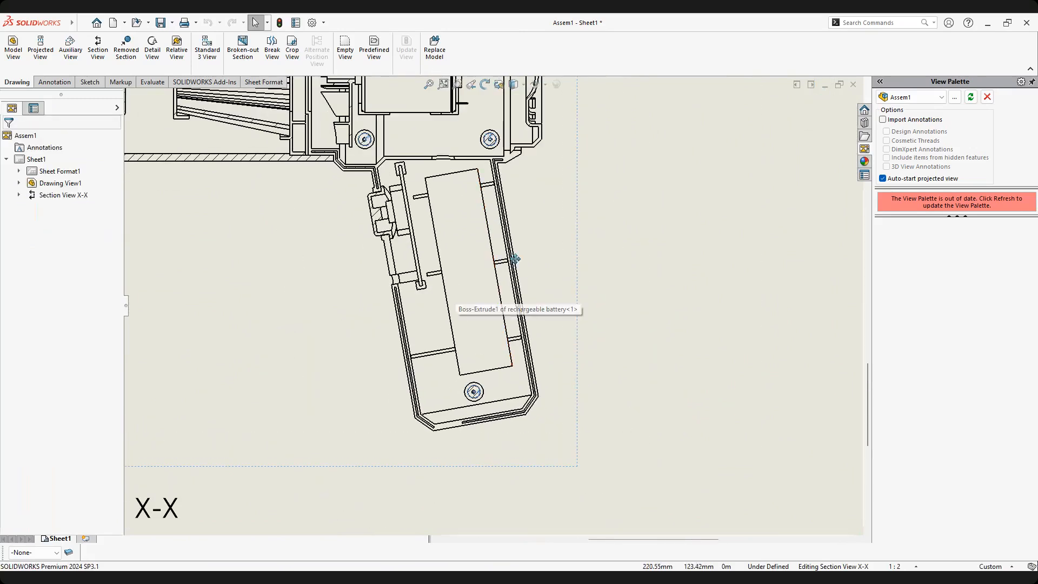
middle_click_drag(501, 257, 503, 315)
left_click(548, 239)
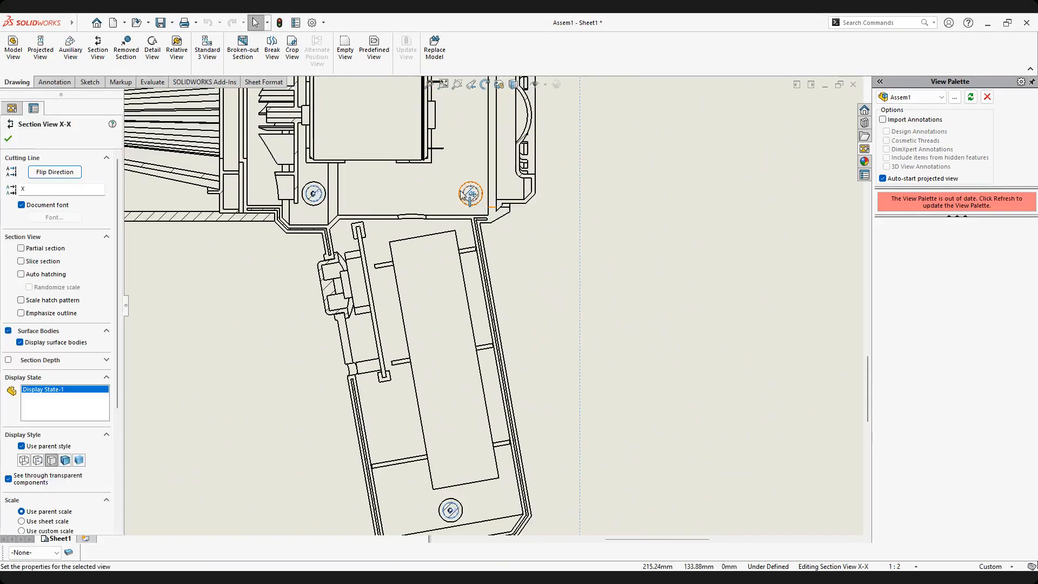
scroll(390, 122, "down", 2)
left_click(8, 138)
mouse_move(495, 275)
middle_mouse_down()
mouse_move(475, 324)
mouse_move(540, 278)
mouse_move(484, 289)
mouse_move(490, 308)
middle_mouse_up()
left_click(555, 238)
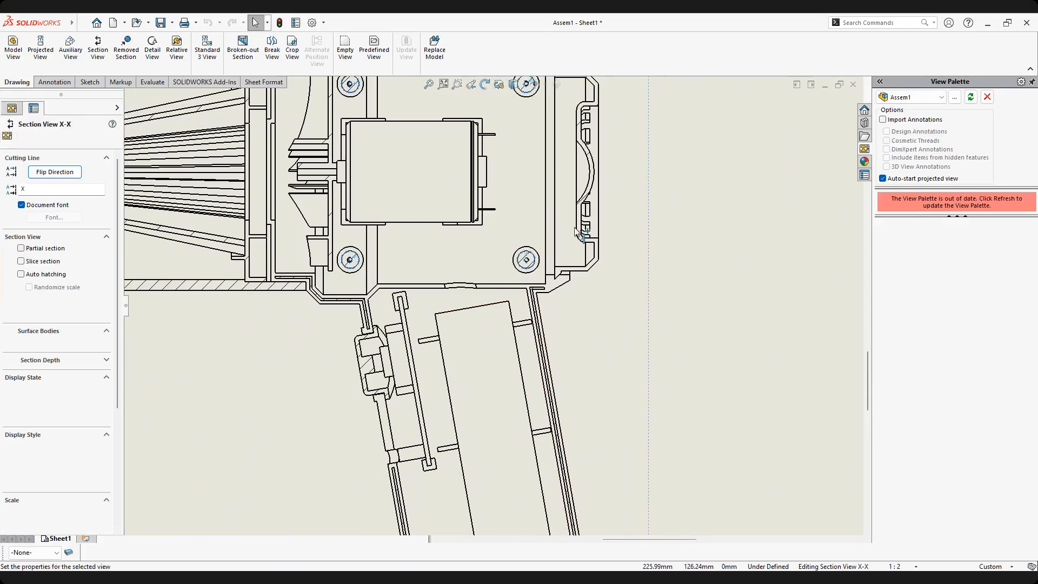
scroll(555, 238, "up", 1)
middle_click_drag(555, 238, 502, 306)
left_click(799, 278)
scroll(339, 141, "down", 3)
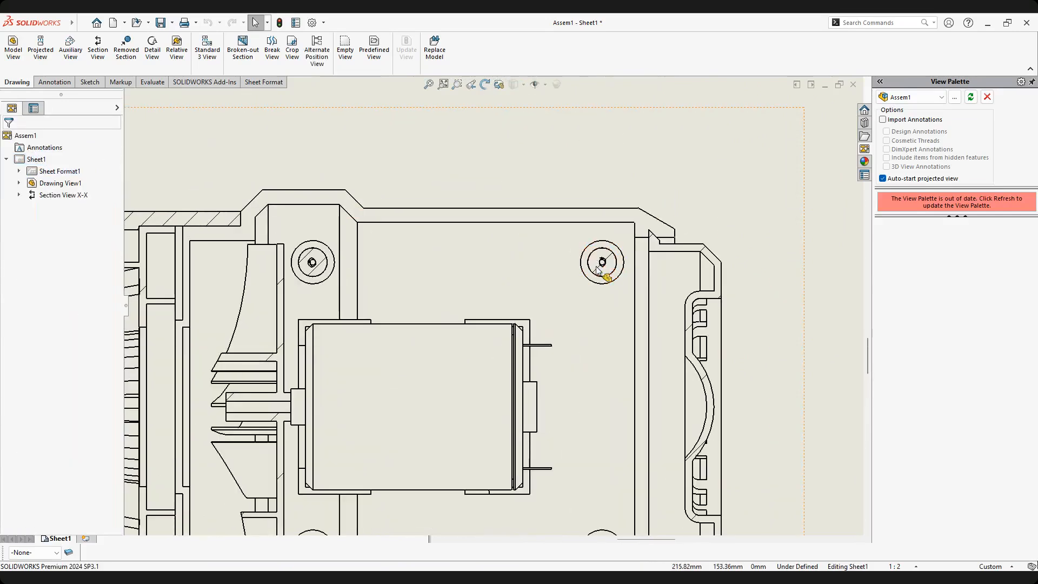
Try to select all of the front casing's screw boss hatches together again and clear the selection.
left_click(597, 271)
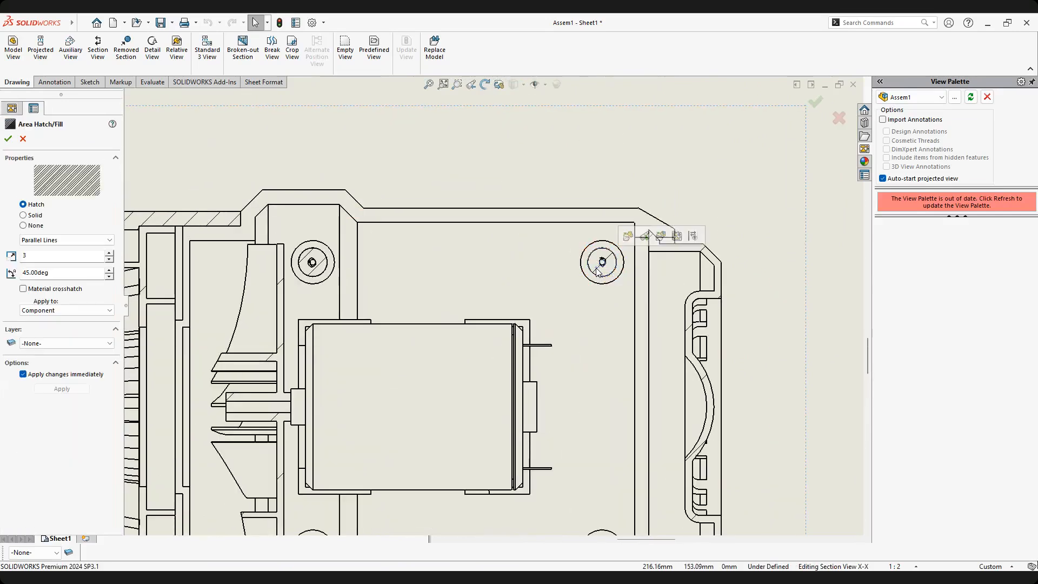
left_click(321, 266, "ctrl")
middle_click_drag(445, 413, 369, 83)
scroll(489, 301, "up", 3)
scroll(500, 238, "down", 2)
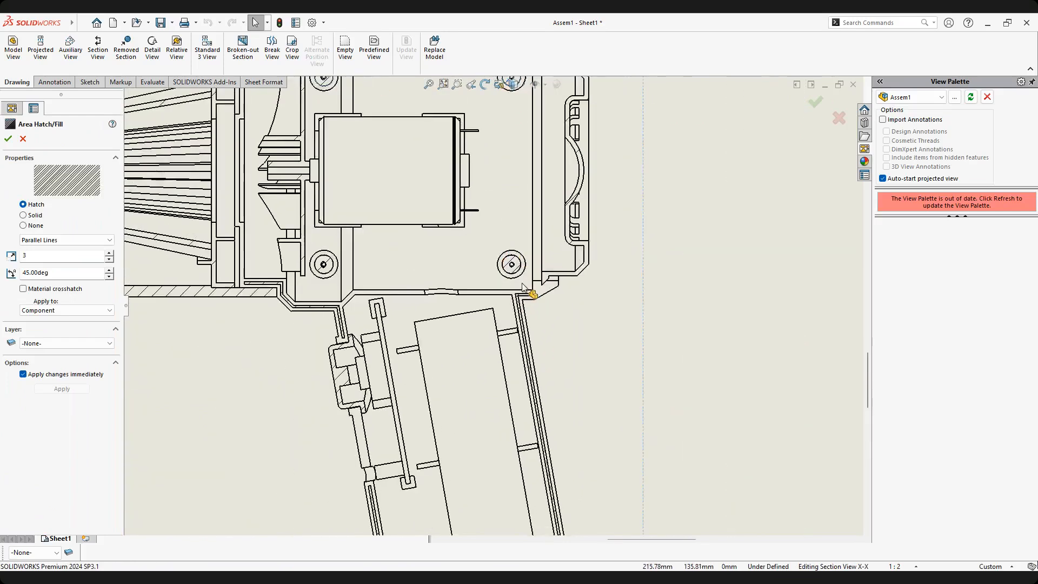
left_click(504, 277, "ctrl")
middle_click_drag(463, 301, 520, 267)
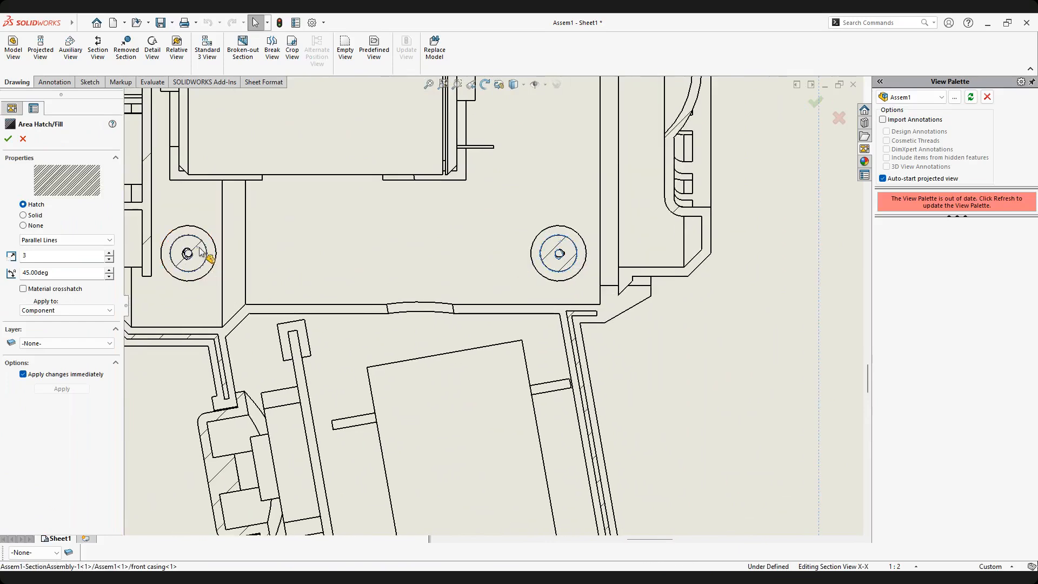
scroll(584, 358, "up", 3)
left_click(563, 398, "ctrl")
scroll(563, 396, "up", 2)
middle_click_drag(572, 377, 585, 347)
scroll(500, 304, "up", 2)
scroll(511, 318, "down", 2)
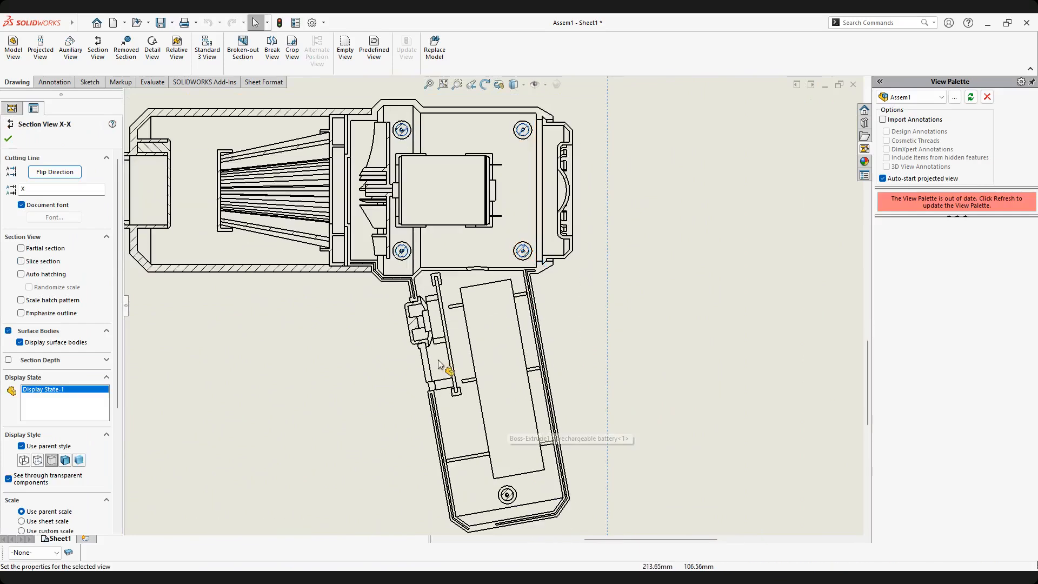
left_click(661, 323)
Start the Smart Dimension command for adding the overall dimensions to the drawing views.
scroll(615, 319, "up", 3)
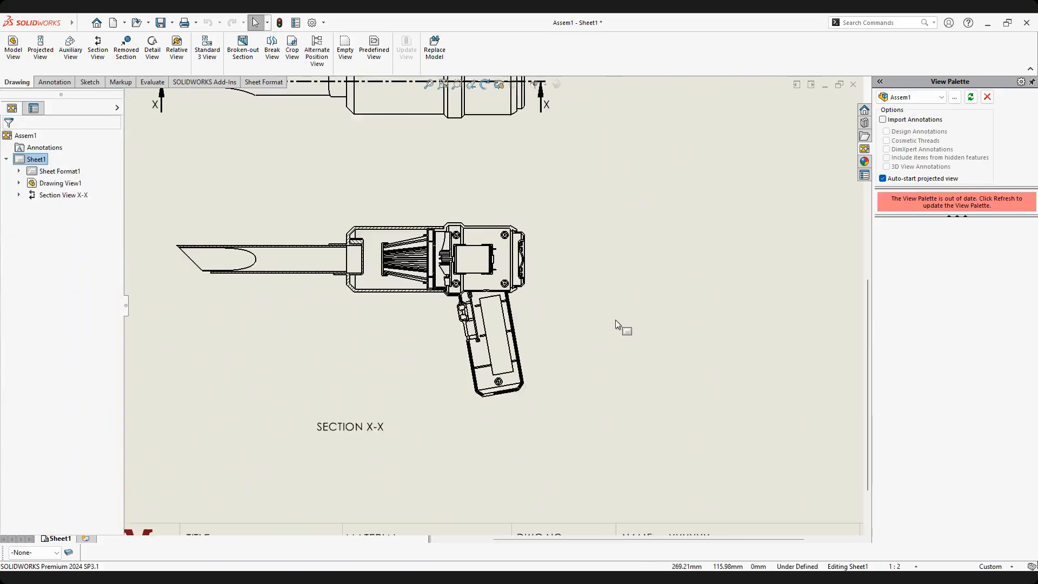
key("f")
middle_click_drag(601, 235, 585, 247)
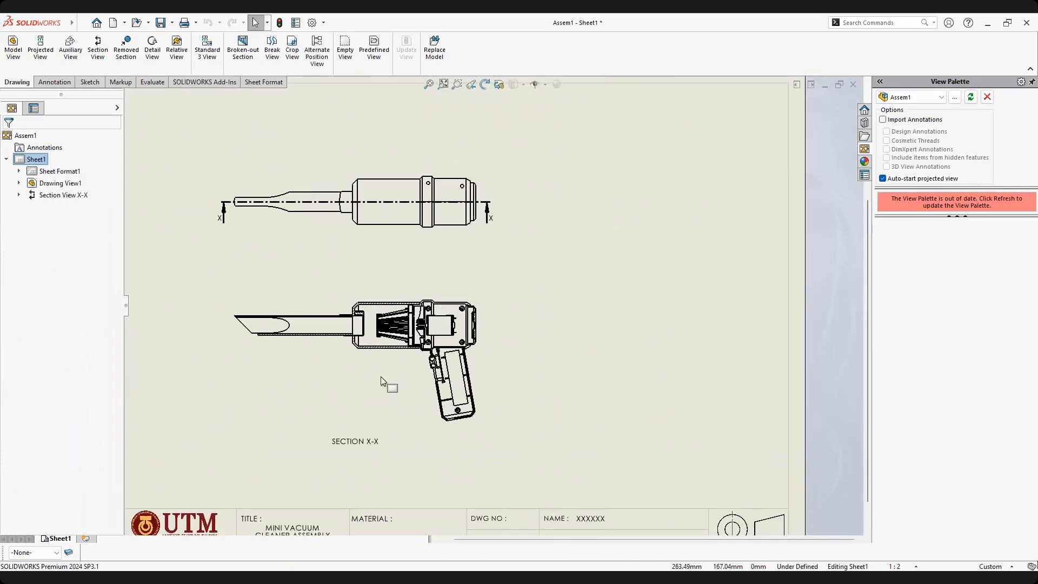
scroll(365, 387, "down", 1)
middle_click_drag(480, 283, 490, 314)
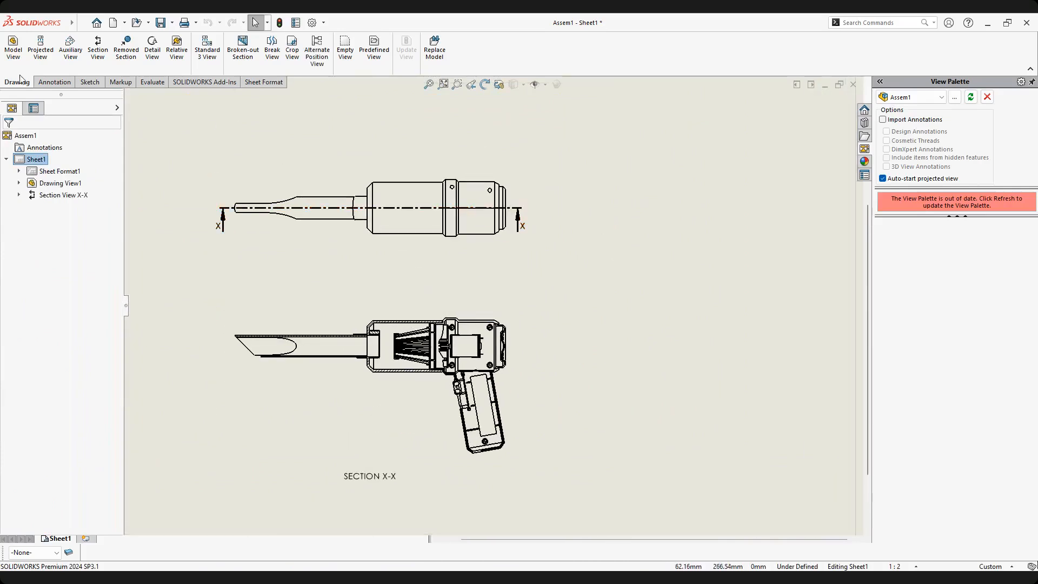
left_click(52, 82)
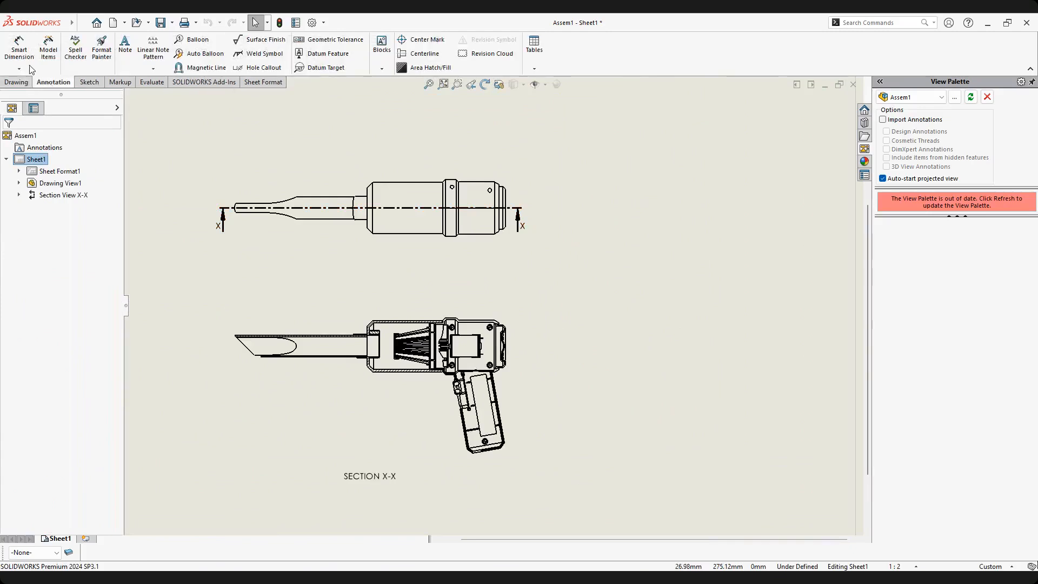
left_click(22, 49)
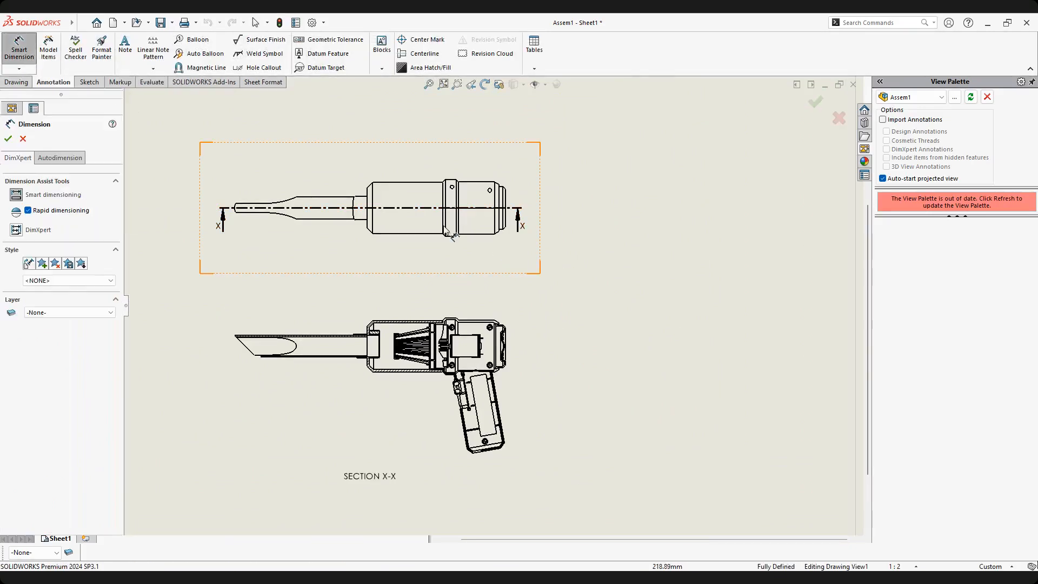
scroll(459, 230, "down", 4)
scroll(518, 225, "down", 1)
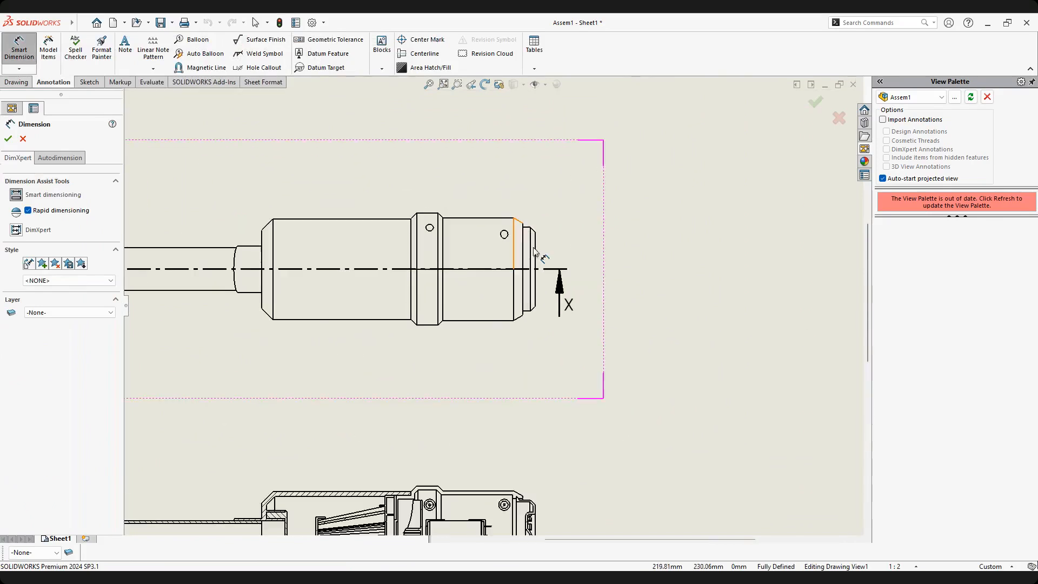
left_click(535, 252)
middle_click_drag(303, 243, 541, 246)
scroll(237, 277, "down", 3)
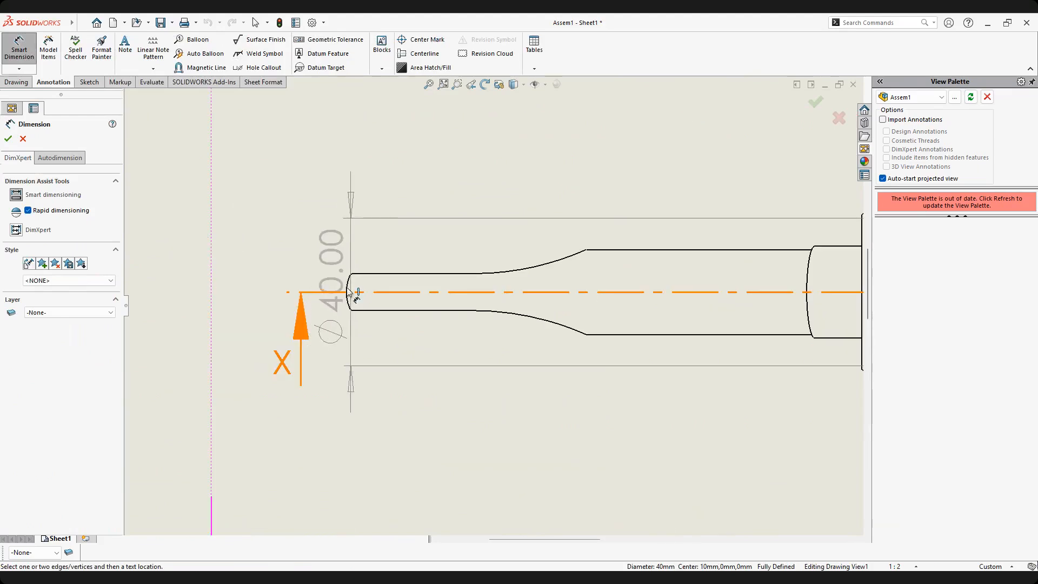
left_click(347, 292)
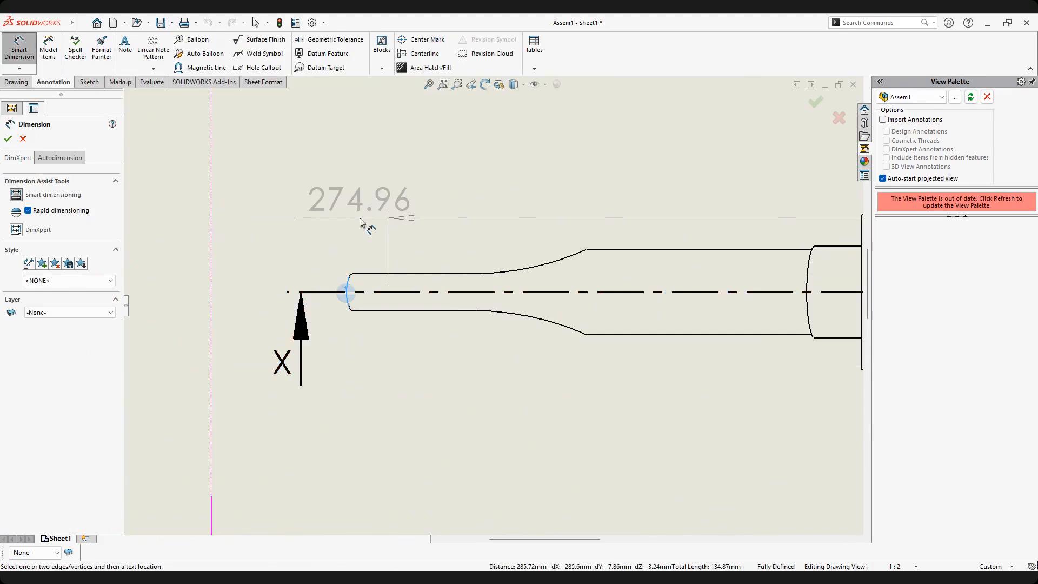
key("Escape")
scroll(579, 319, "up", 2)
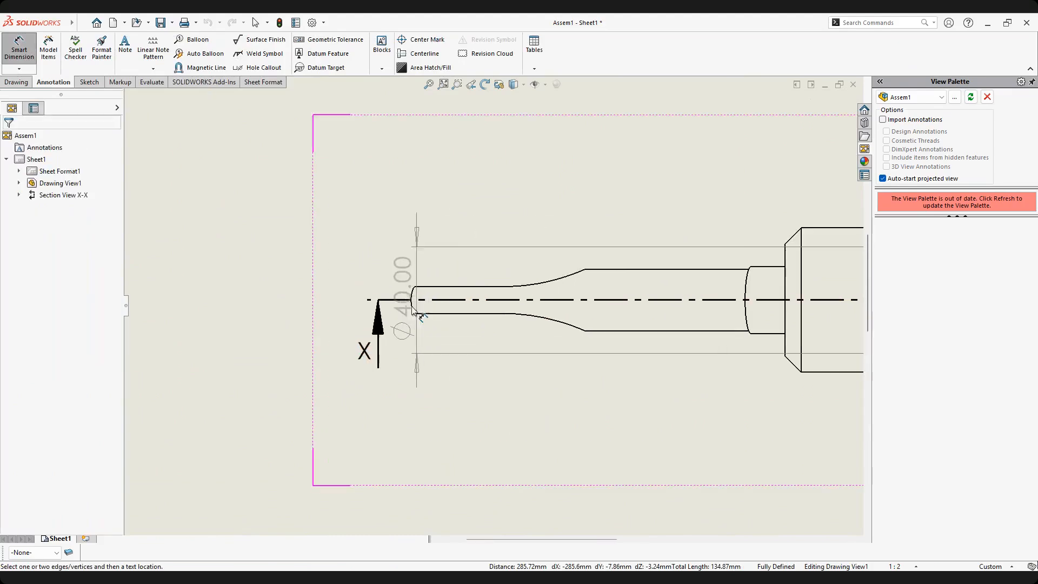
scroll(413, 307, "down", 5)
key("Escape")
scroll(493, 322, "up", 5)
middle_click_drag(751, 344, 682, 348)
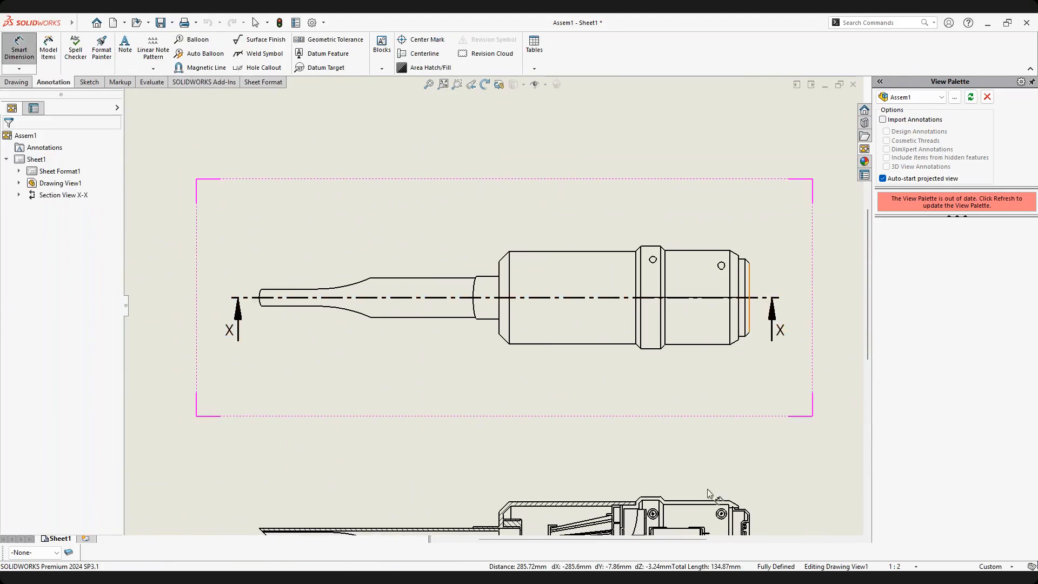
Dimension the overall length in section X-X from the rear end face to the nozzle's upper tip, placing it above the view.
scroll(624, 351, "up", 3)
scroll(624, 352, "down", 6)
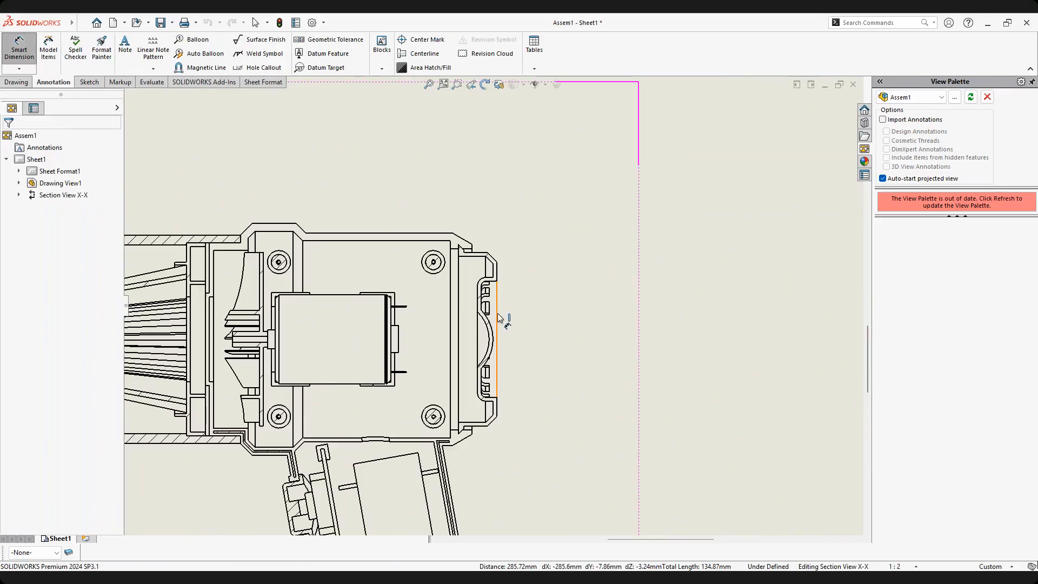
left_click(481, 318)
scroll(373, 316, "up", 1)
middle_click_drag(373, 316, 744, 333)
middle_click_drag(243, 305, 586, 355)
scroll(264, 353, "down", 3)
left_click(315, 345)
middle_click_drag(595, 253, 266, 314)
scroll(608, 270, "up", 4)
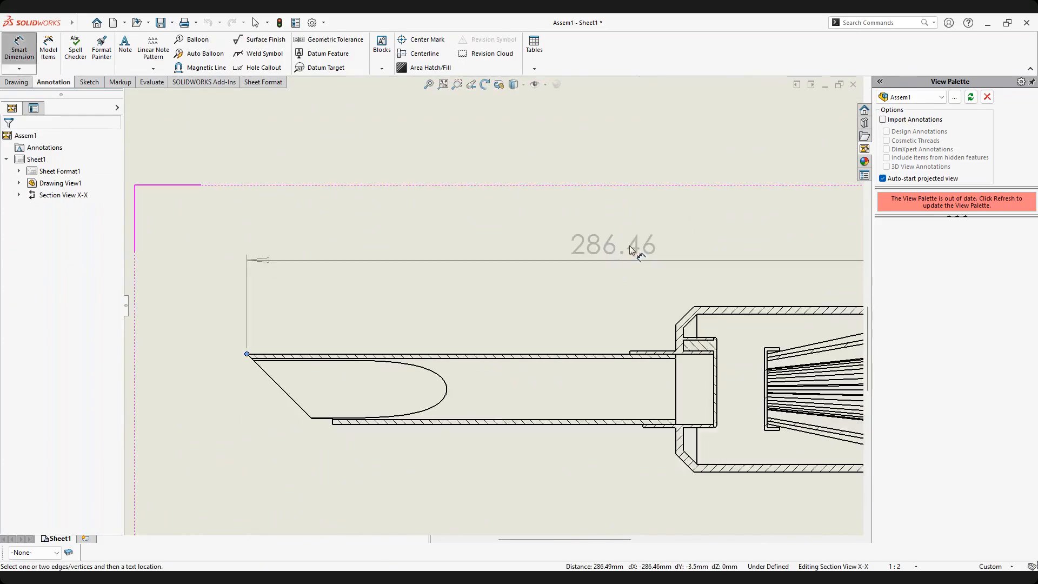
mouse_move(650, 245)
middle_mouse_down()
mouse_move(593, 263)
mouse_move(423, 274)
middle_mouse_up()
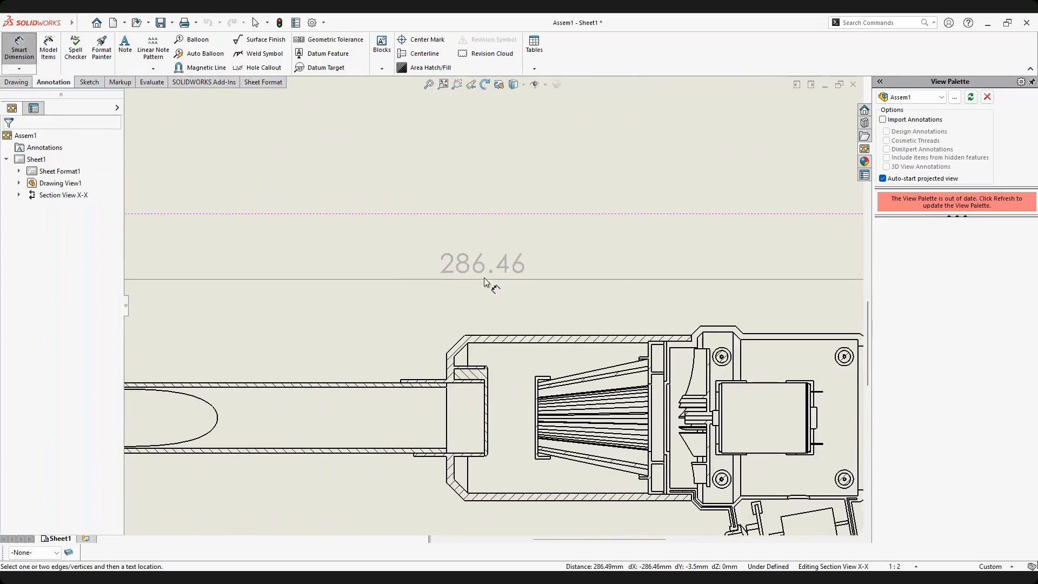
left_click(456, 268)
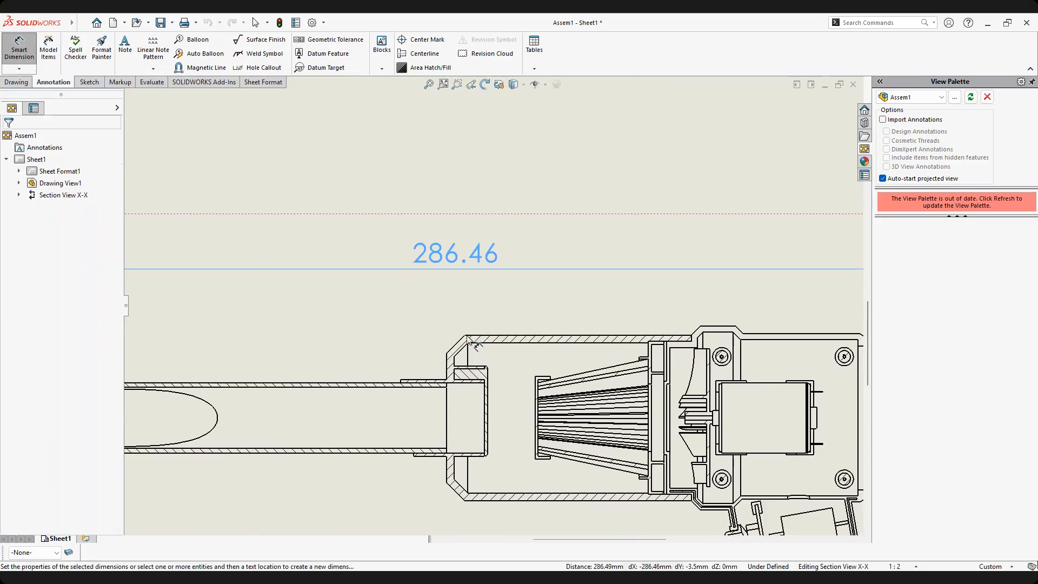
Dimension the raised collar's width in the upper view between its two outer edges, placing it beyond the section arrow.
scroll(475, 343, "up", 4)
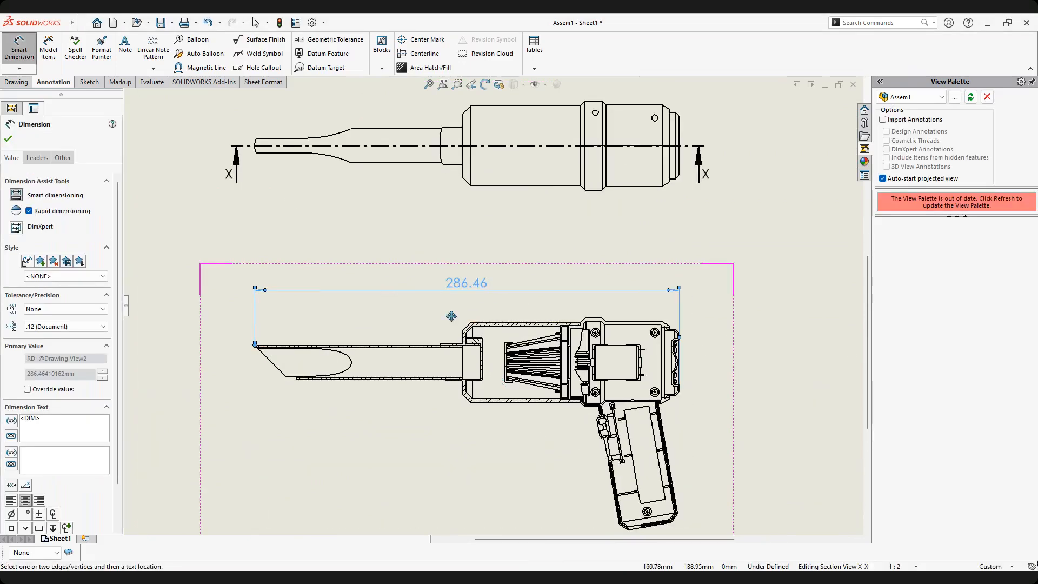
middle_click_drag(452, 317, 400, 255)
middle_click_drag(621, 229, 578, 417)
scroll(516, 277, "down", 3)
middle_click_drag(490, 196, 480, 225)
left_click(482, 236)
left_click(478, 374)
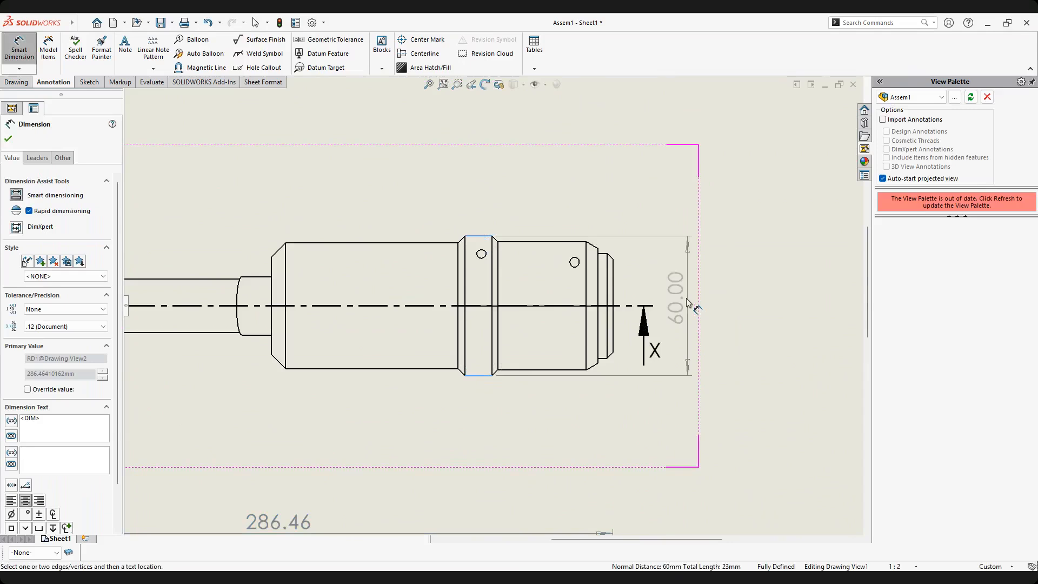
left_click(678, 311)
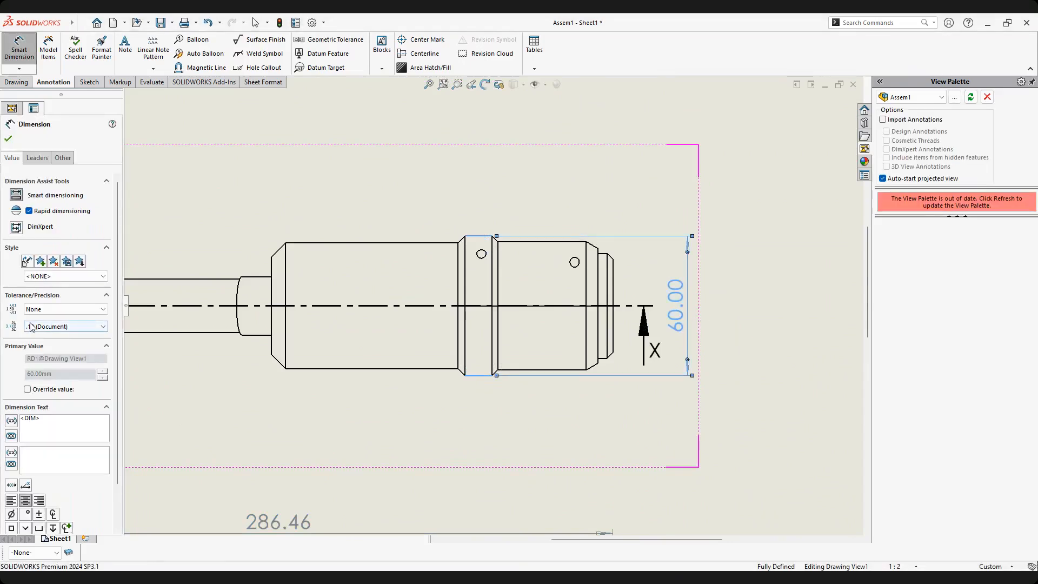
Set the collar dimension's unit precision to None.
left_click(55, 326)
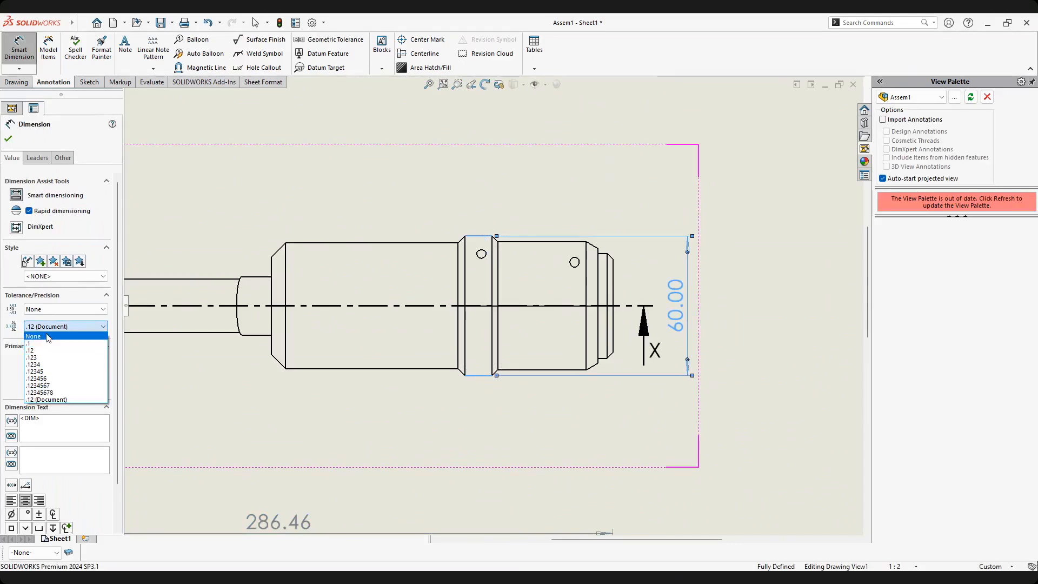
left_click(48, 336)
scroll(684, 312, "down", 2)
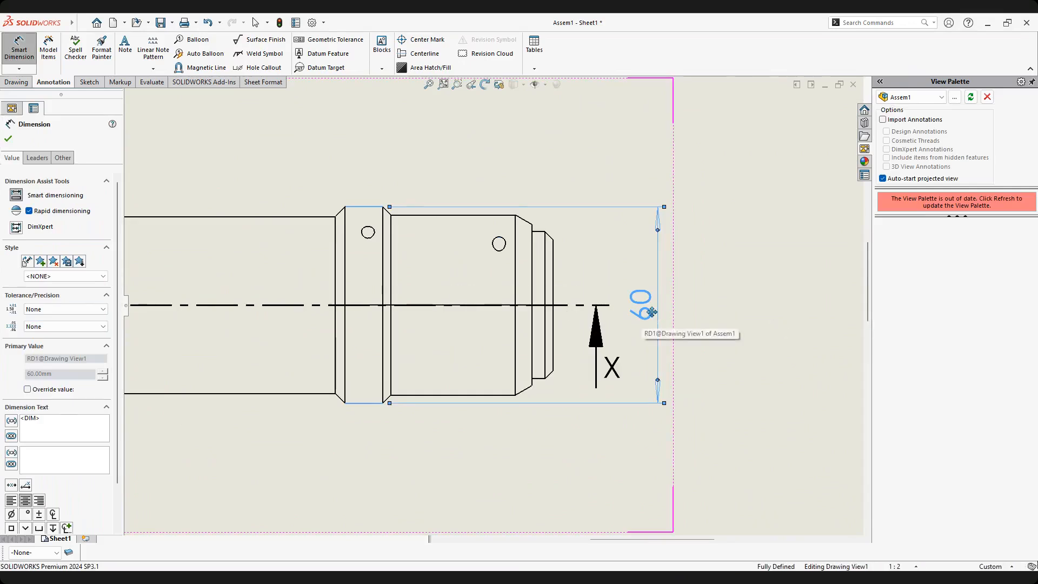
middle_click_drag(643, 311, 654, 312)
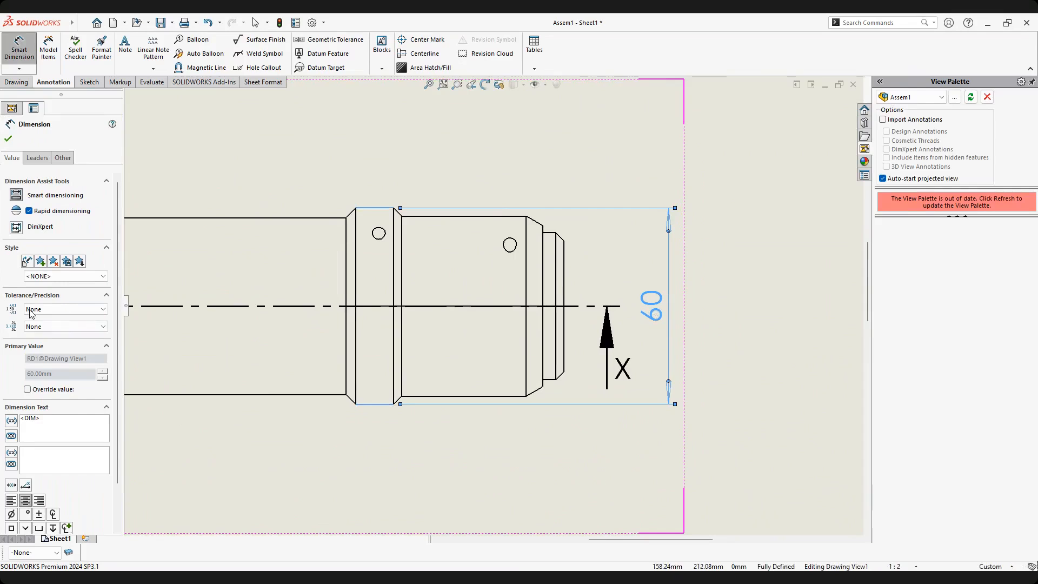
left_click(52, 327)
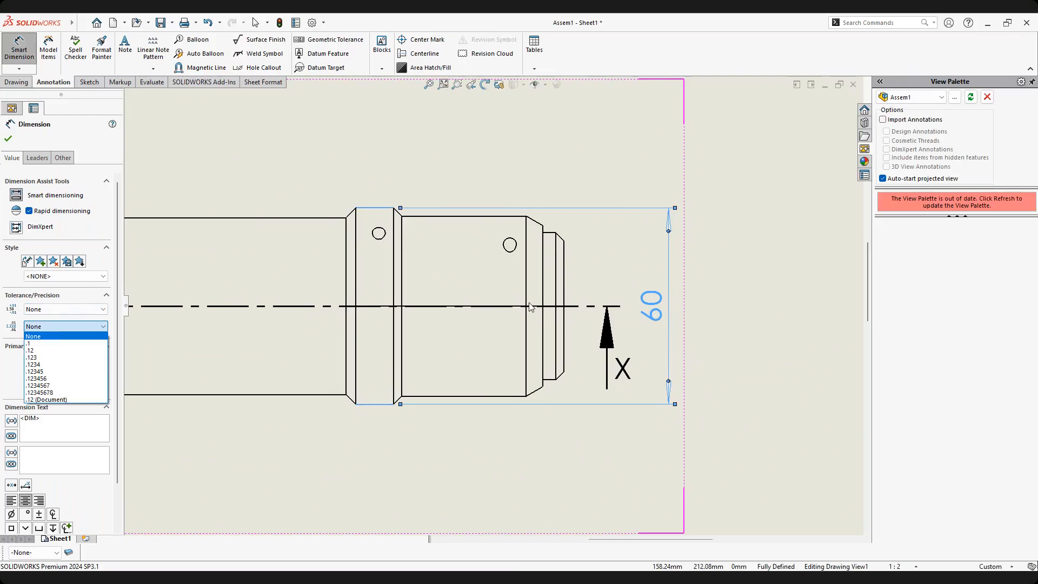
scroll(528, 306, "up", 2)
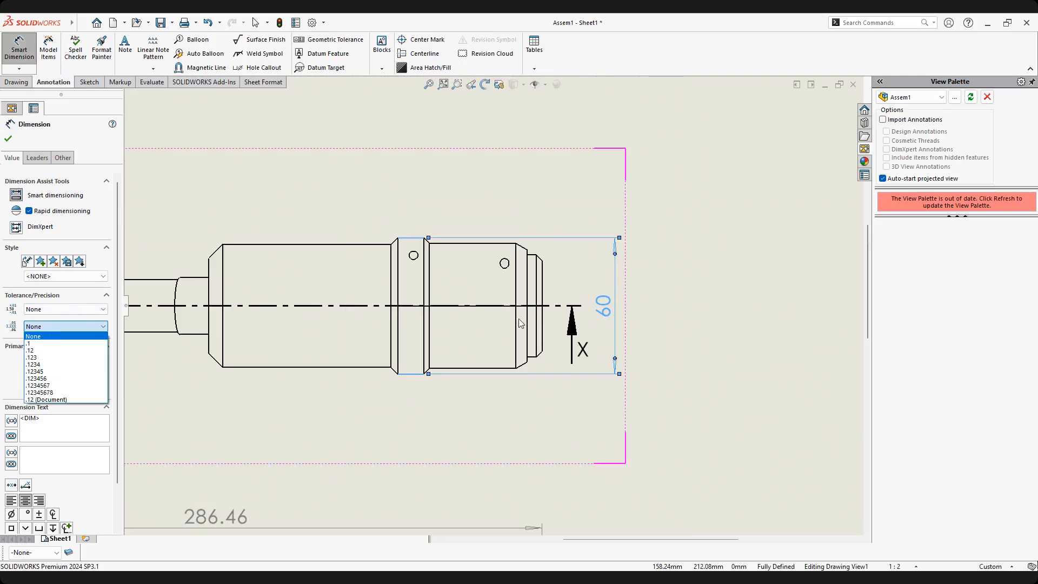
scroll(520, 323, "up", 1)
scroll(601, 296, "down", 3)
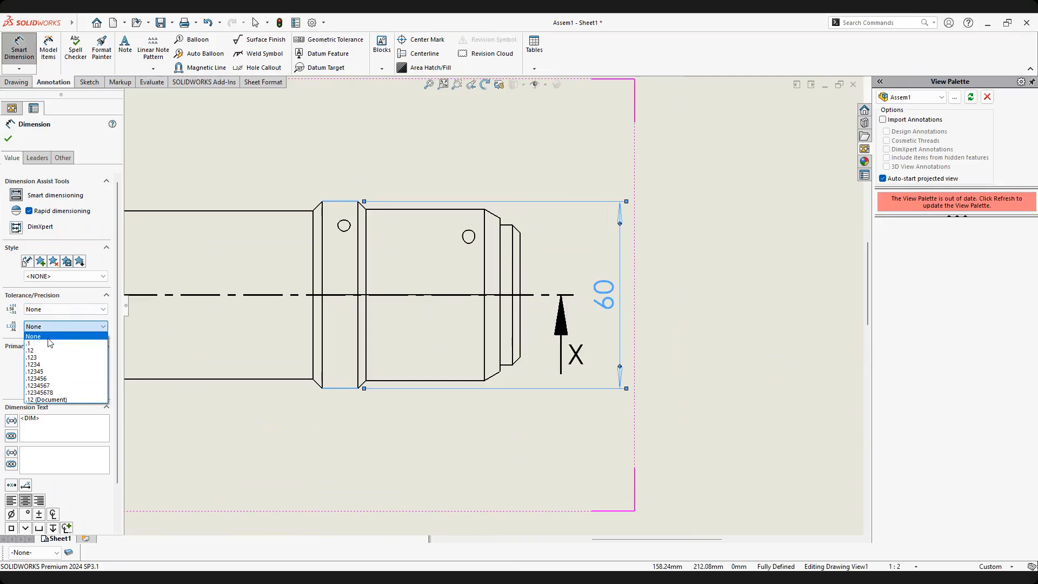
left_click(801, 275)
scroll(582, 281, "up", 2)
scroll(581, 281, "down", 2)
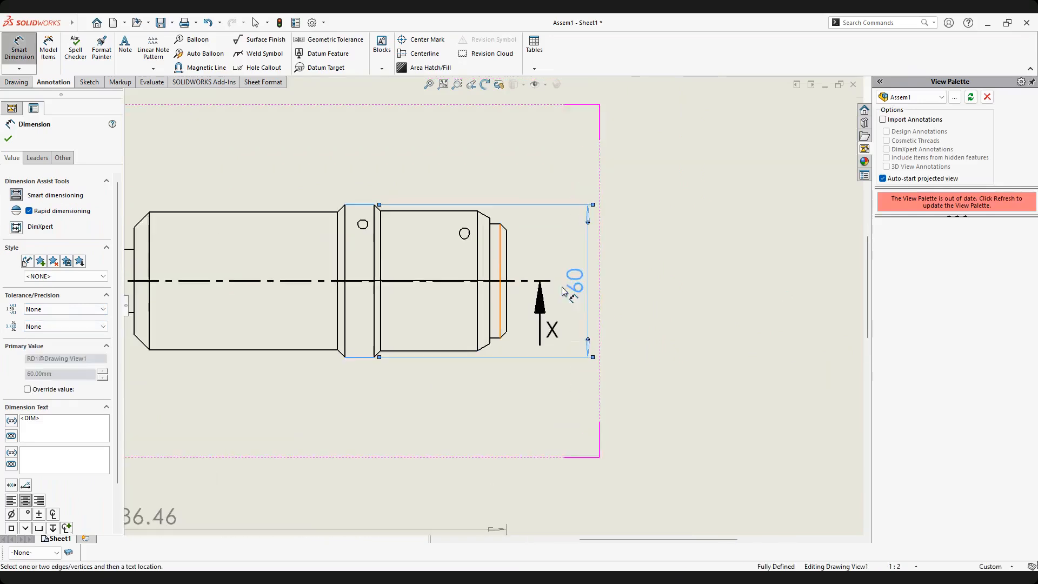
Try to reposition the collar dimension near the section arrow, and delete the dimension.
middle_click_drag(579, 282, 720, 298)
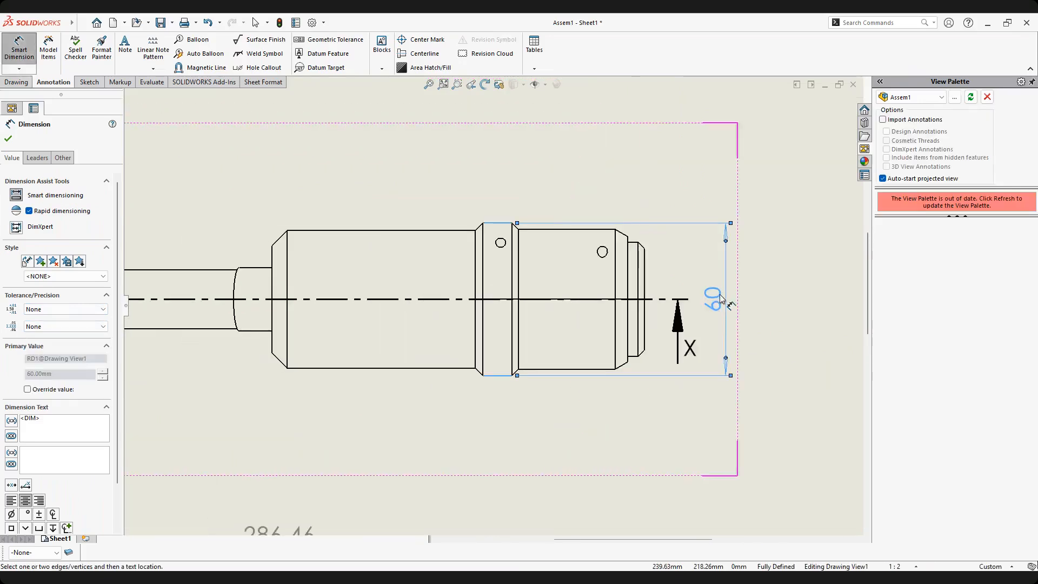
left_click(762, 298)
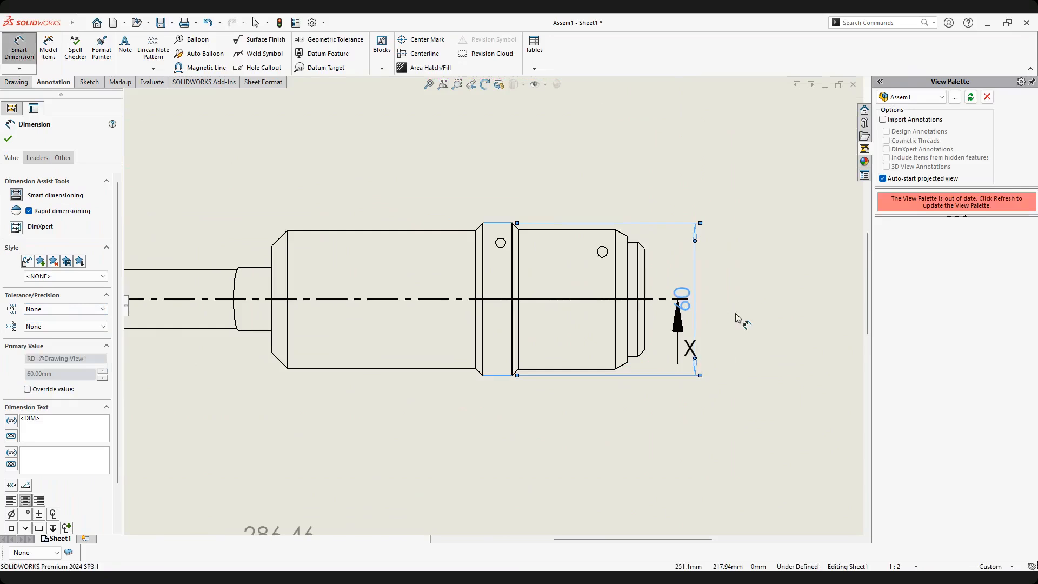
left_click(696, 266)
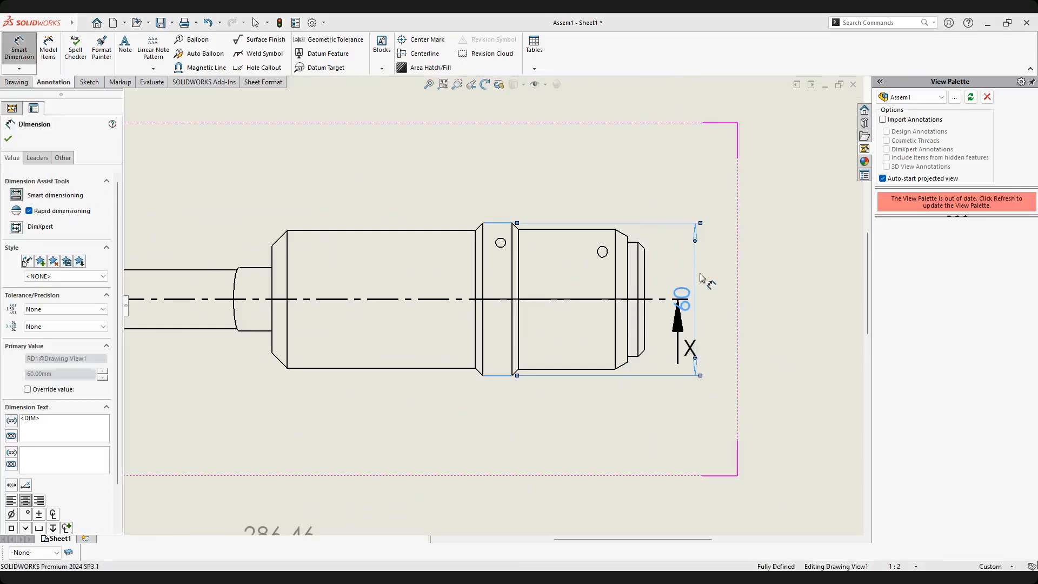
key("Delete")
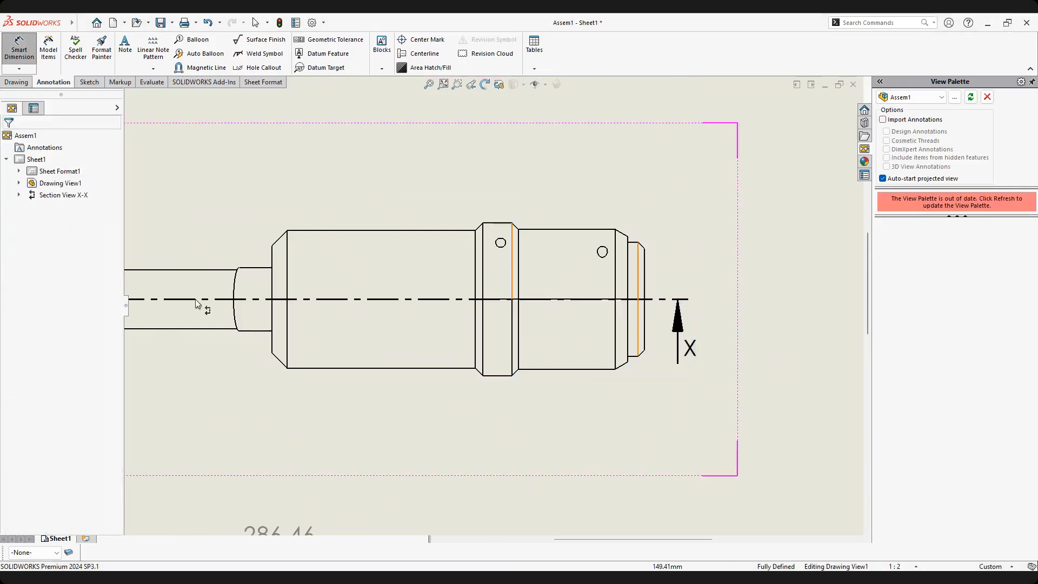
Add a new dimension between the raised collar's two outer edges in the upper view, placed just beyond the section arrow.
left_click(21, 52)
left_click(500, 223)
left_click(500, 375)
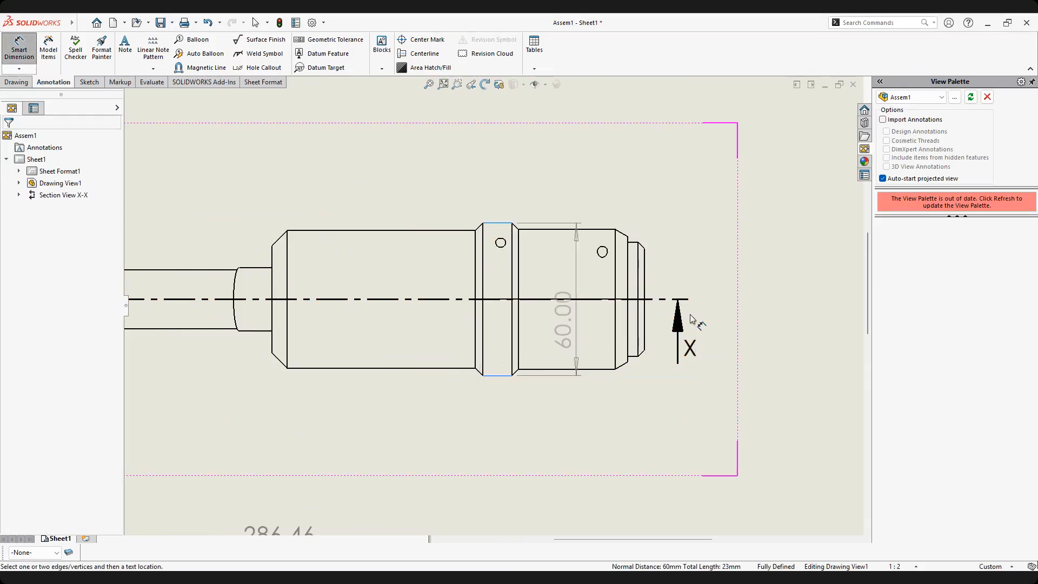
left_click(715, 328)
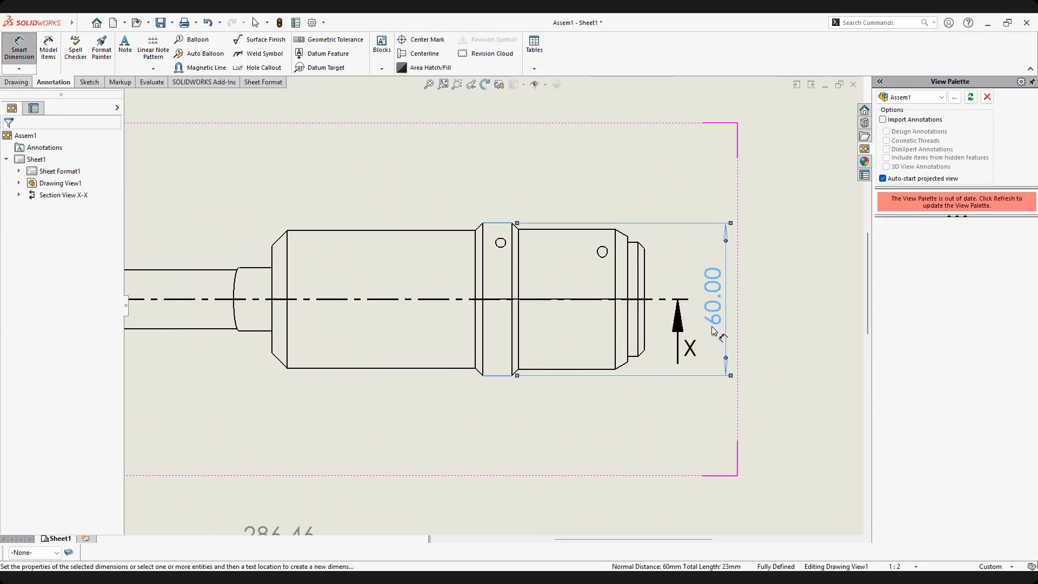
Add a diameter symbol to the collar dimension and set its unit precision to None.
scroll(641, 344, "up", 5)
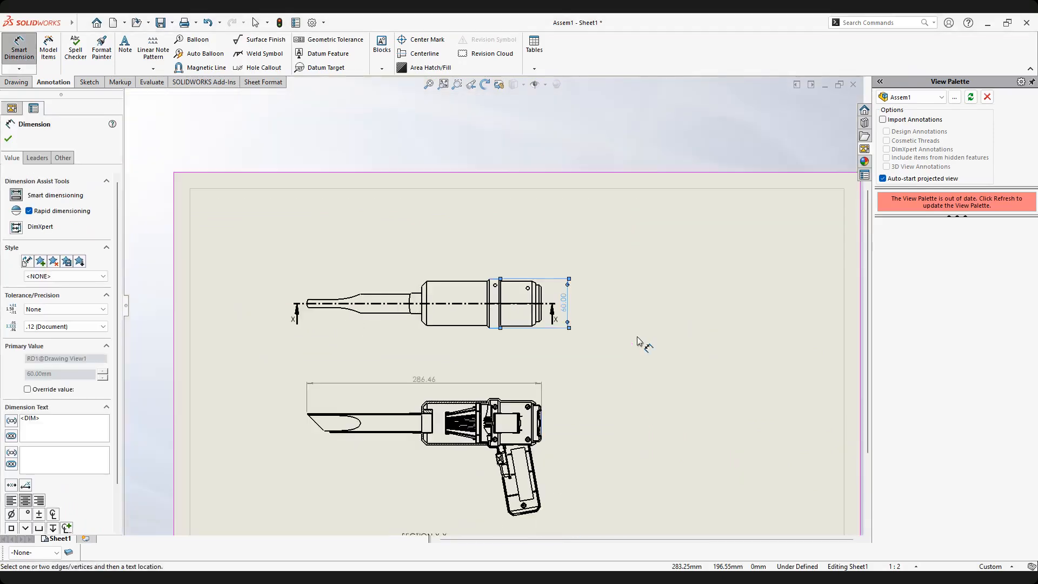
scroll(642, 344, "down", 2)
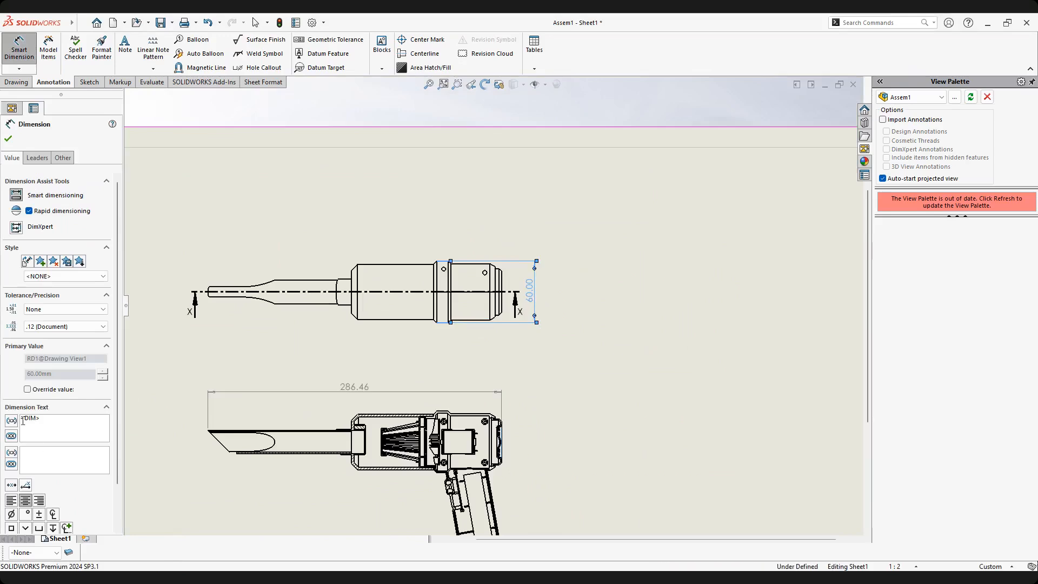
left_click(12, 515)
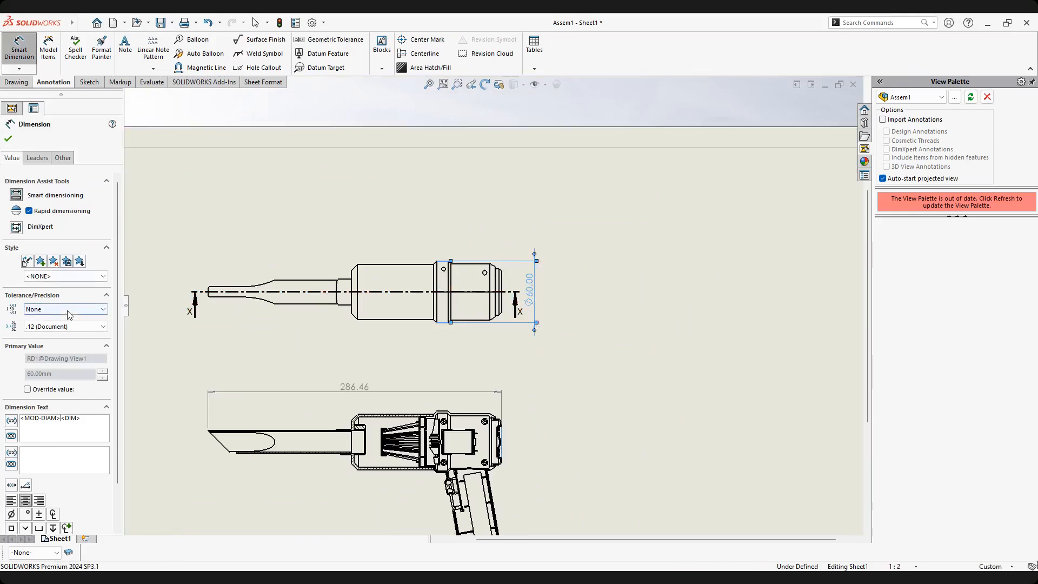
left_click(62, 327)
left_click(57, 336)
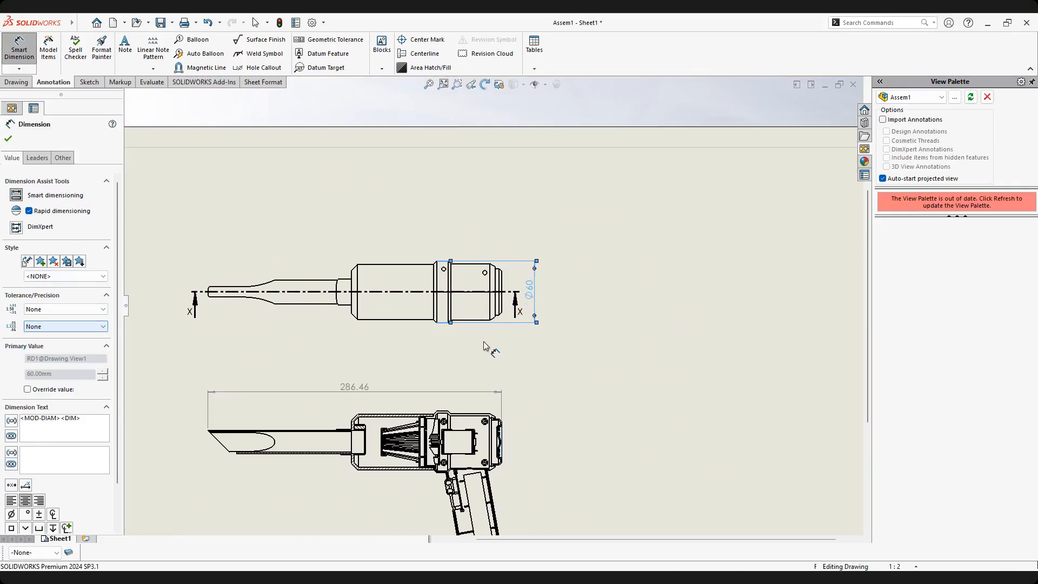
scroll(584, 332, "up", 2)
left_click(582, 335)
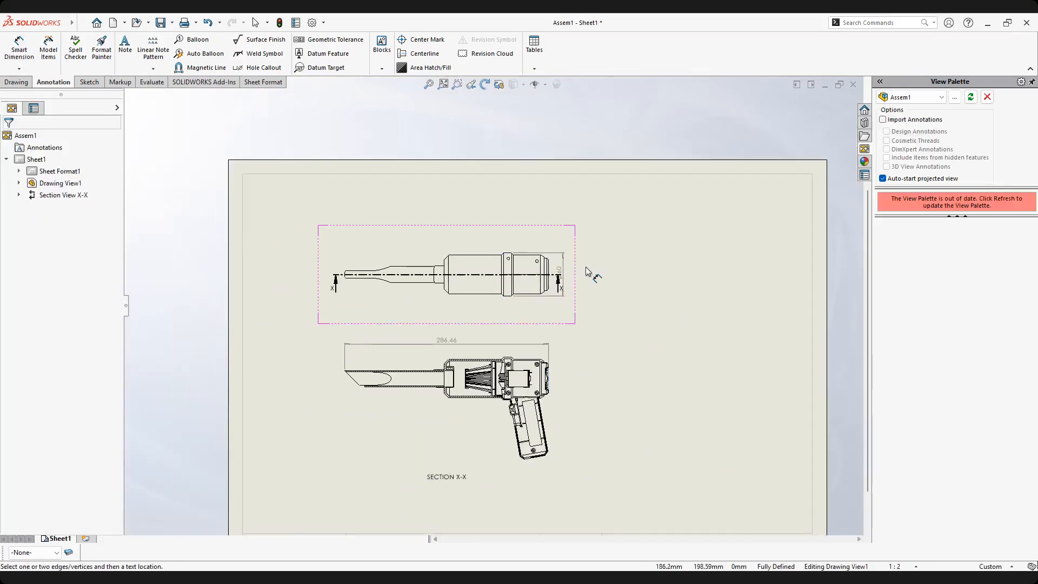
Move the collar's diameter dimension in the upper view further out so it clears the section arrow.
scroll(427, 315, "up", 3)
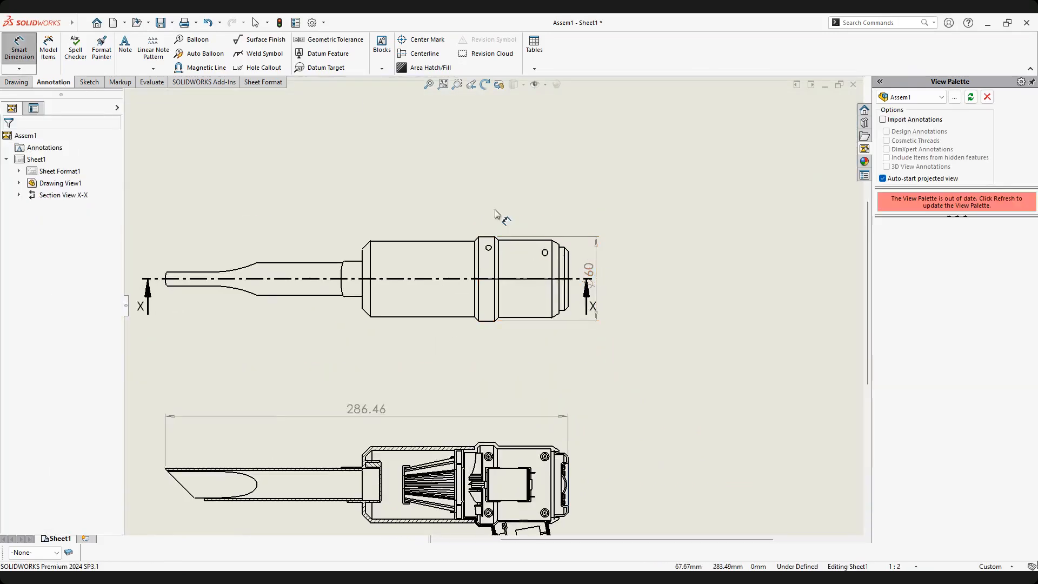
right_click(736, 209)
left_click(766, 251)
left_click_drag(594, 275, 611, 278)
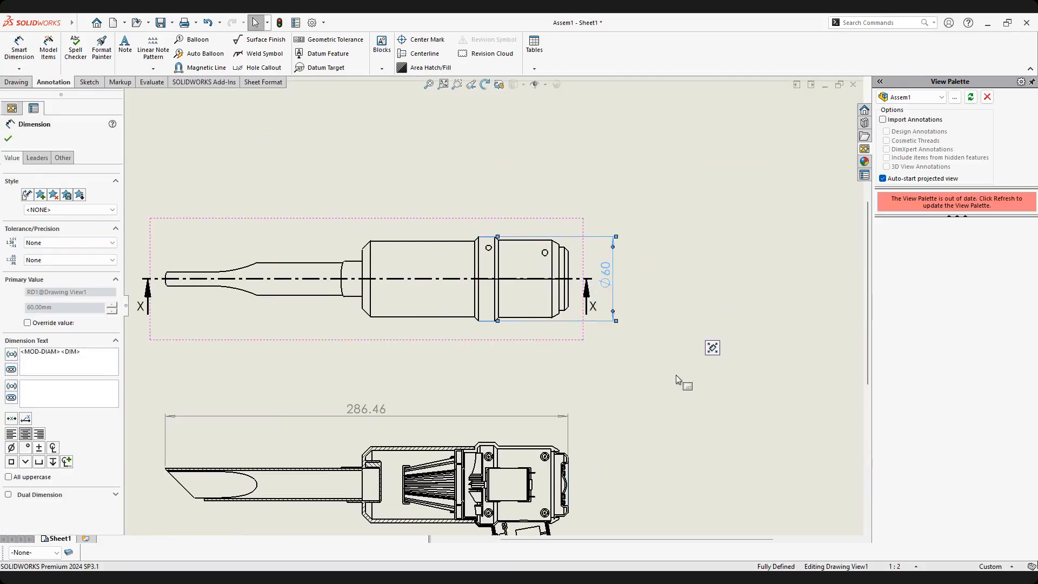
left_click(654, 321)
Add a vertical overall height dimension to section X-X, from the raised collar's top to the handle's lowest corner, placed beyond the rear cap.
scroll(698, 212, "down", 3)
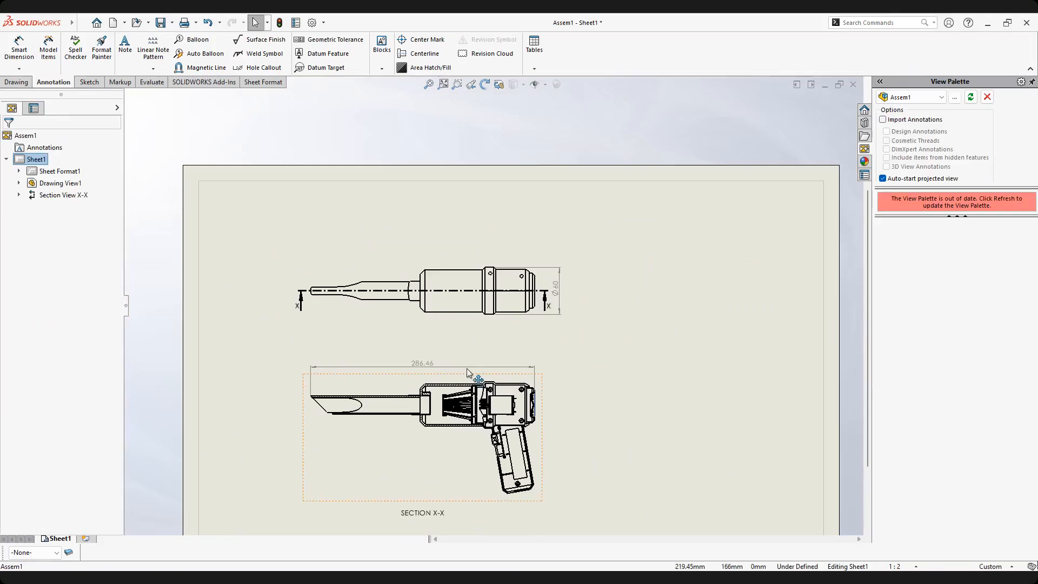
scroll(465, 360, "down", 3)
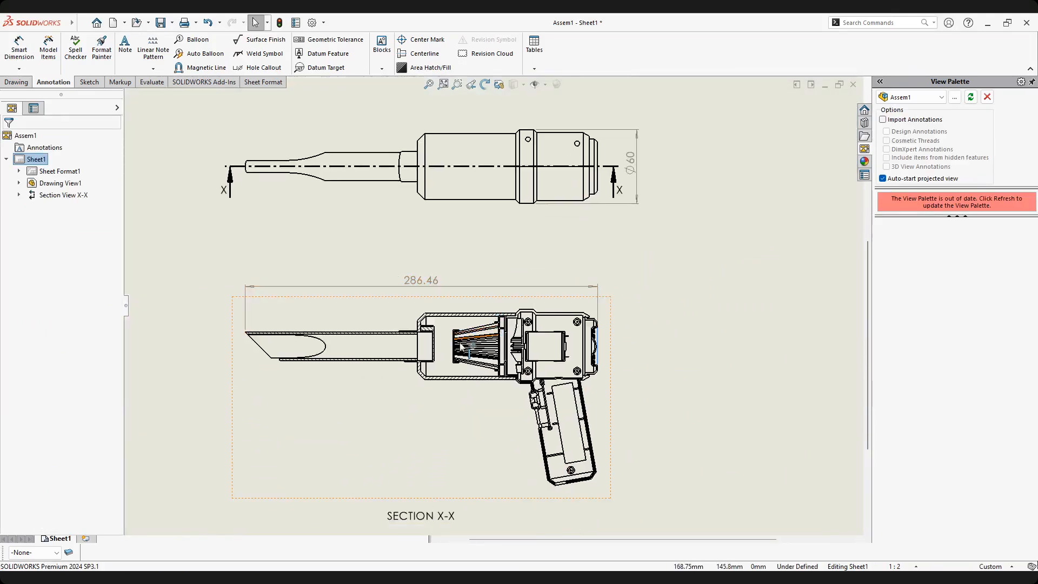
scroll(448, 366, "down", 3)
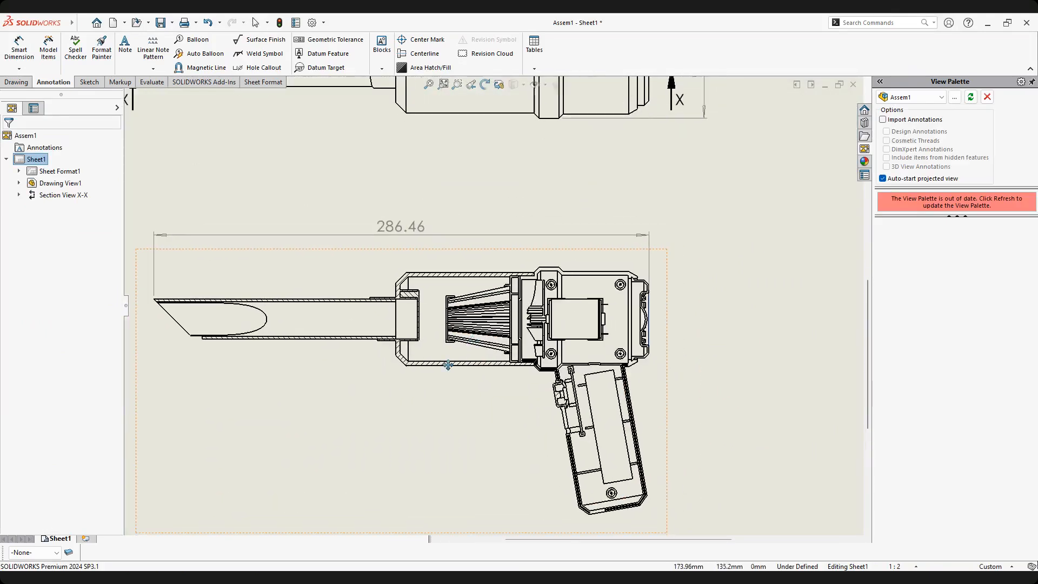
middle_click_drag(448, 365, 423, 385)
middle_click_drag(420, 327, 475, 337)
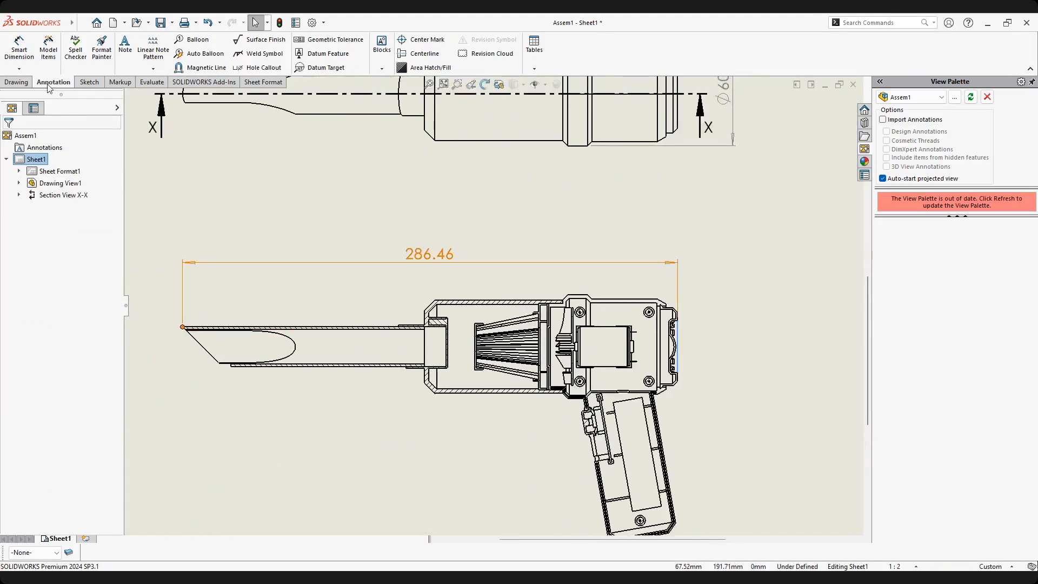
left_click(29, 58)
scroll(582, 286, "down", 1)
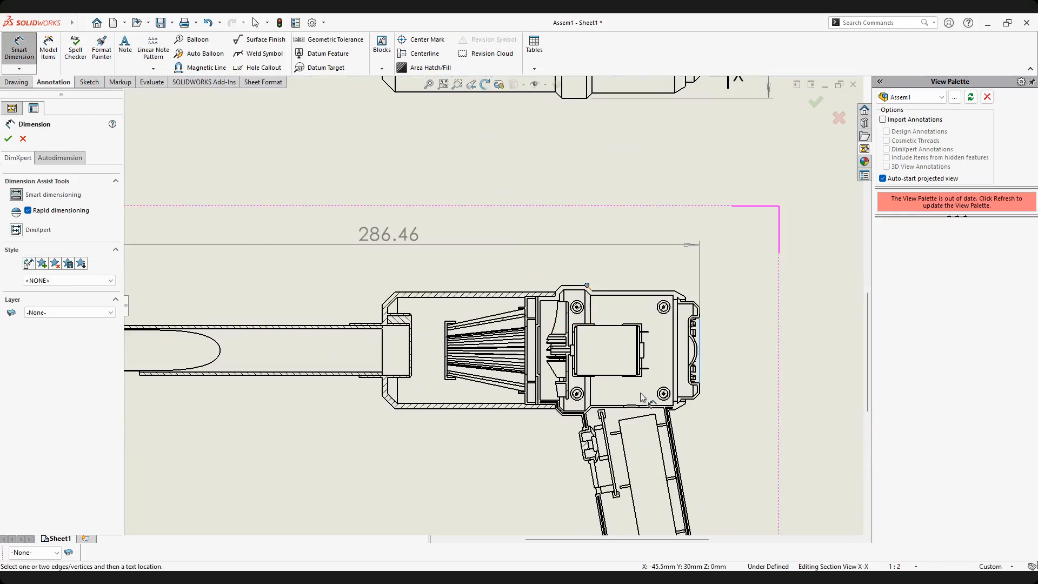
scroll(621, 417, "up", 2)
scroll(540, 456, "down", 2)
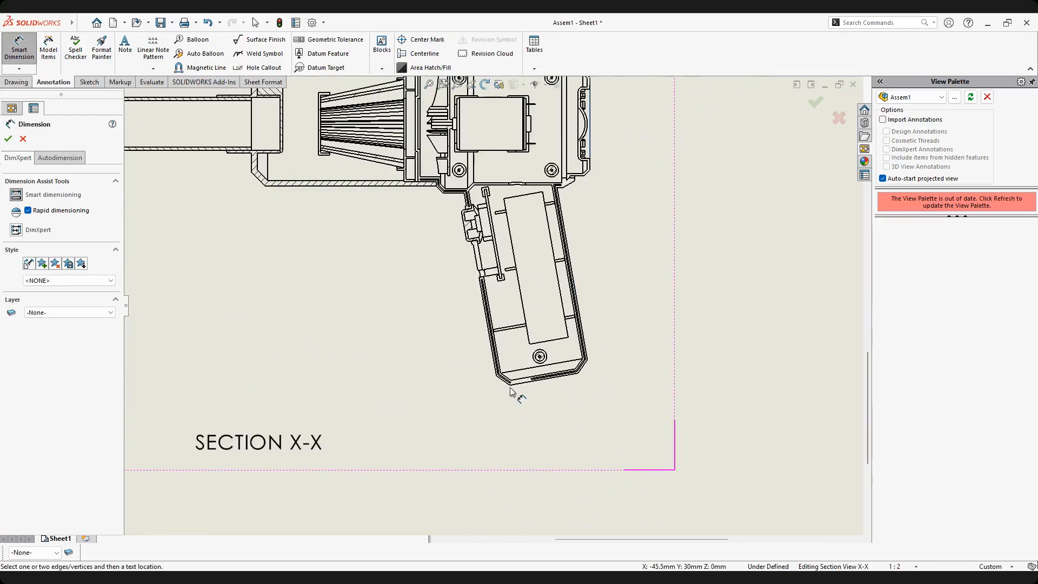
left_click(510, 385)
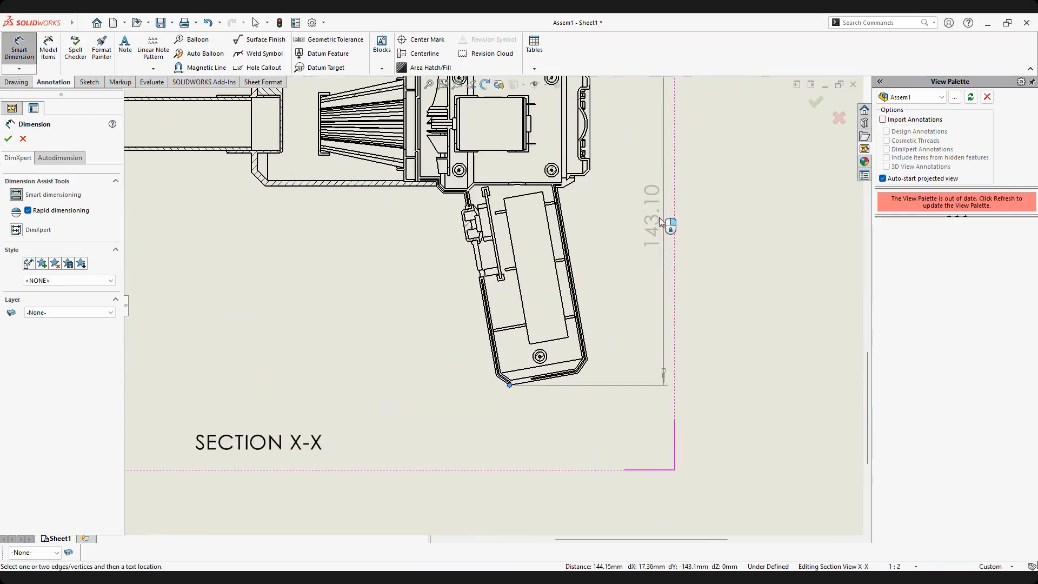
scroll(659, 217, "up", 3)
left_click(577, 265)
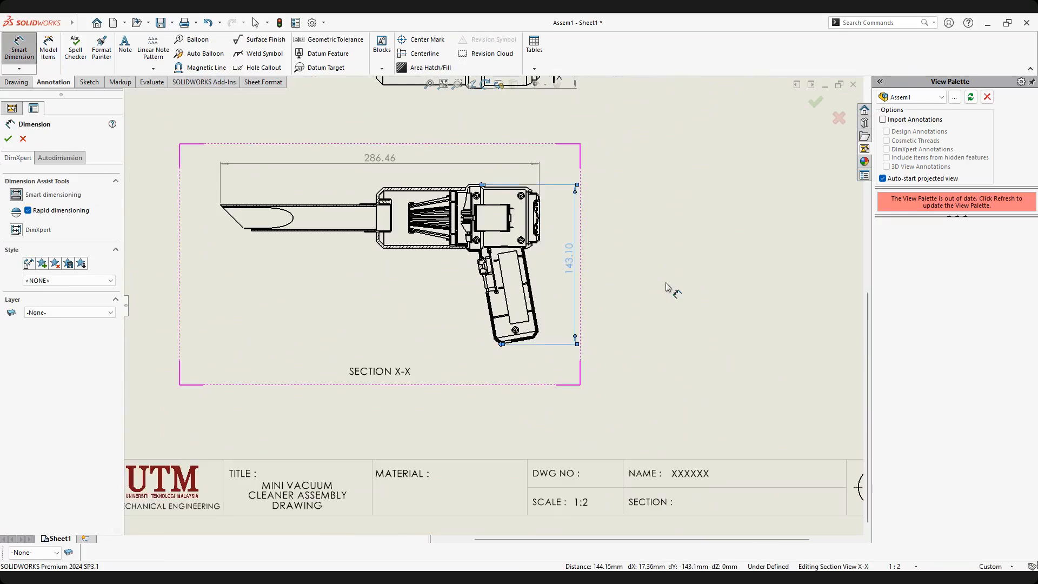
left_click(8, 139)
Insert a top-level-only bill of materials for the section view using the bom-standard template, placed in the sheet's upper right corner.
scroll(594, 237, "up", 4)
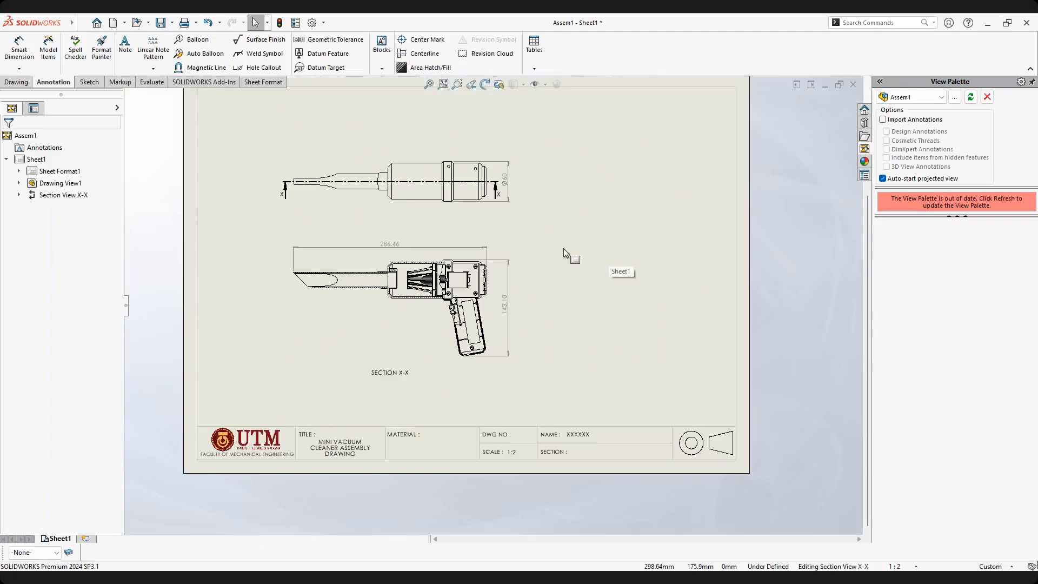
scroll(516, 339, "down", 2)
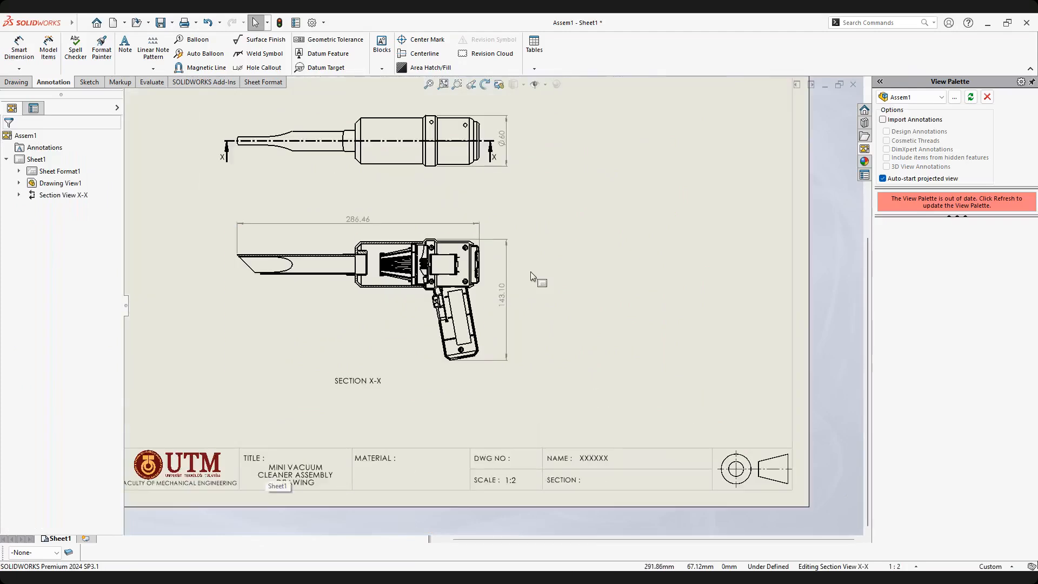
scroll(531, 272, "up", 2)
scroll(670, 233, "down", 1)
middle_click_drag(649, 230, 588, 257)
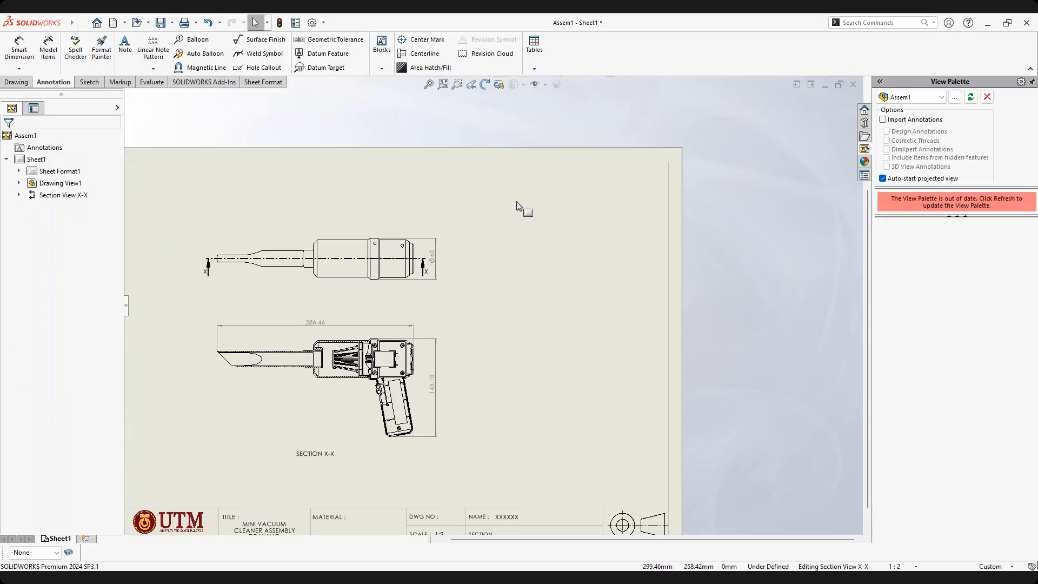
left_click(533, 71)
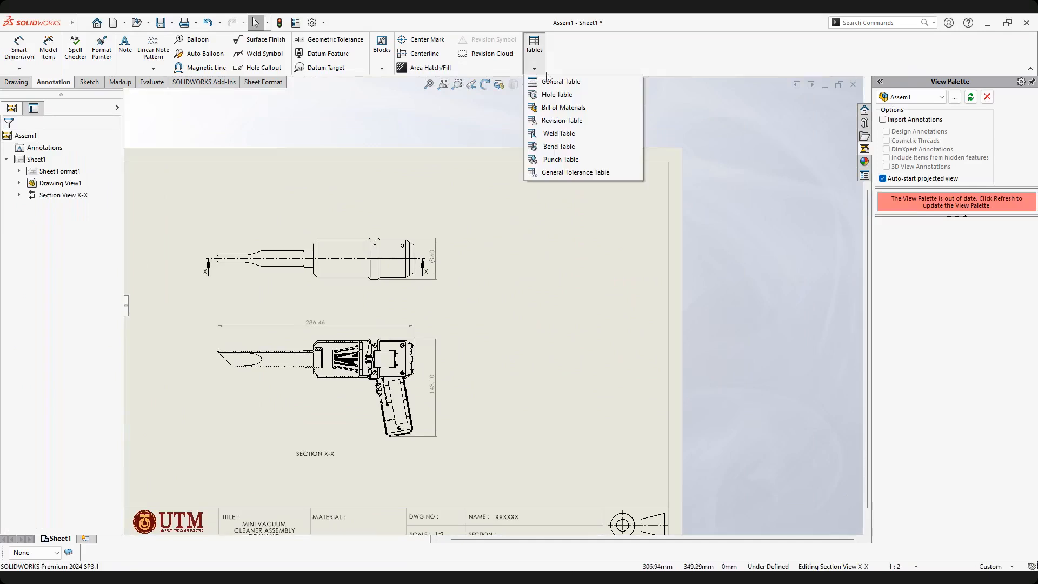
left_click(554, 111)
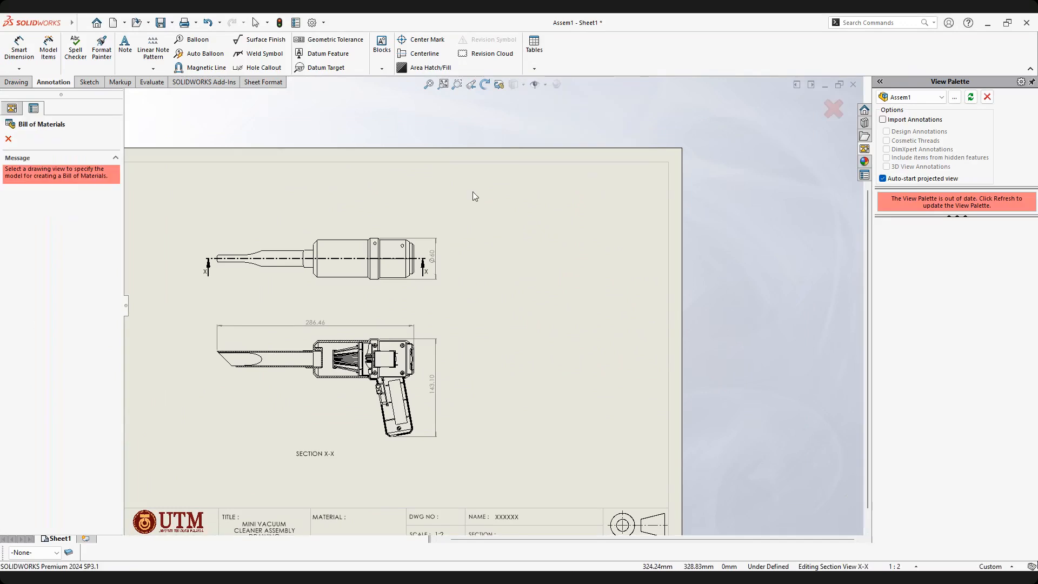
left_click(425, 340)
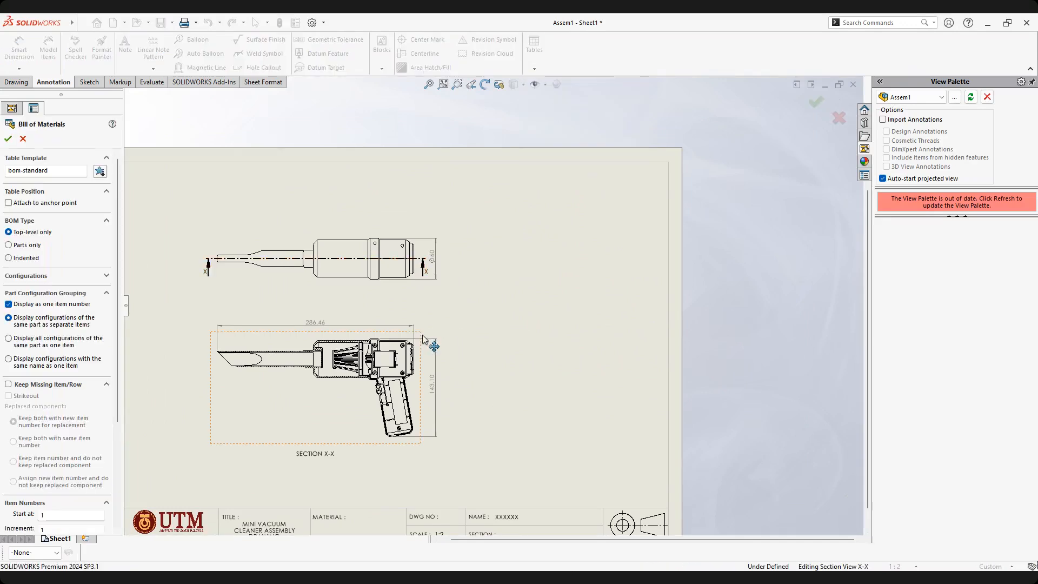
left_click(9, 139)
left_click(442, 174)
scroll(493, 305, "up", 3)
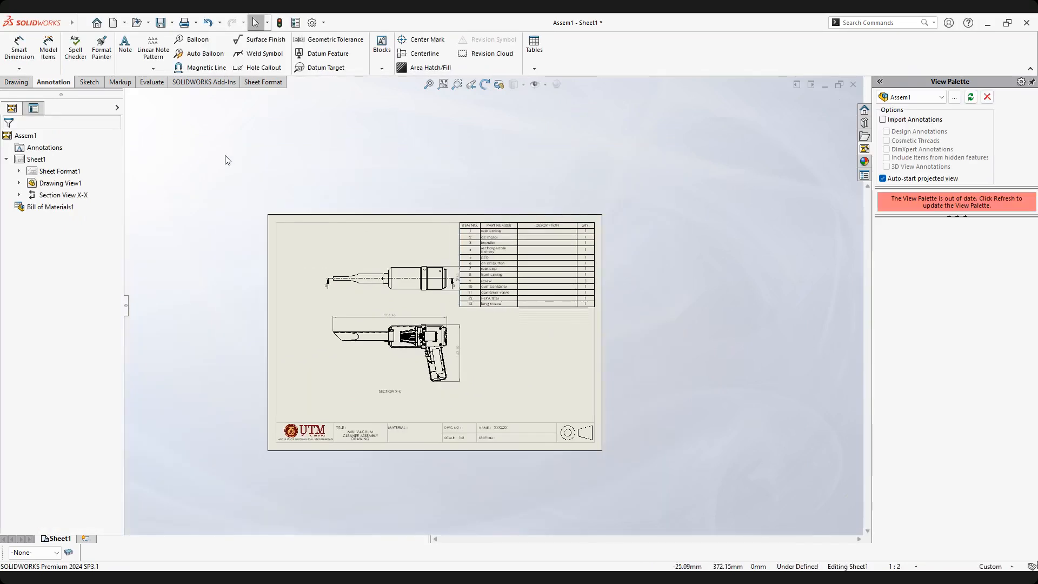
Shift the upper view and section X-X away from the bill of materials to leave a gap beside the table.
left_click(456, 340)
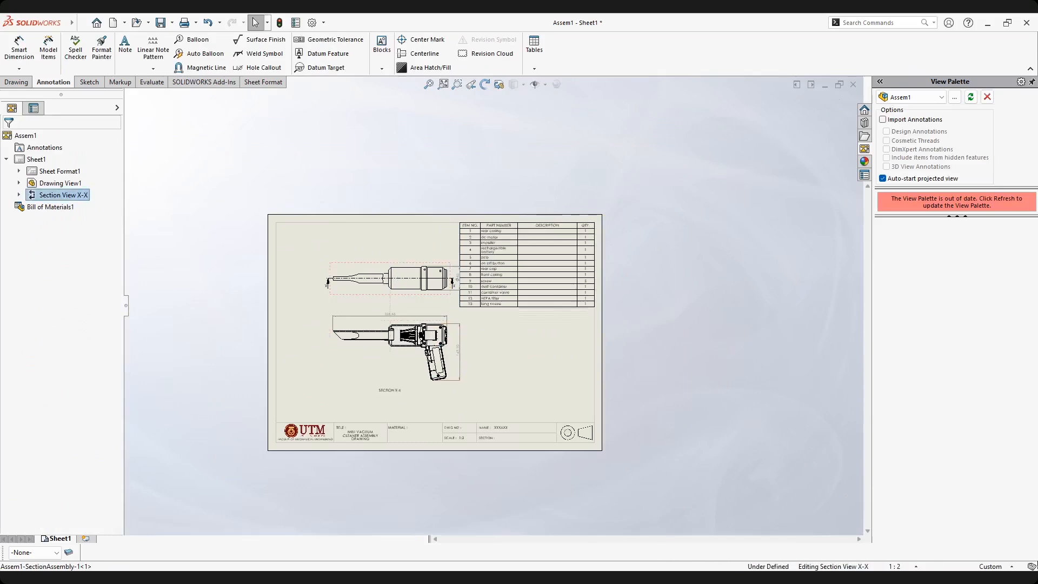
left_click_drag(417, 301, 387, 303)
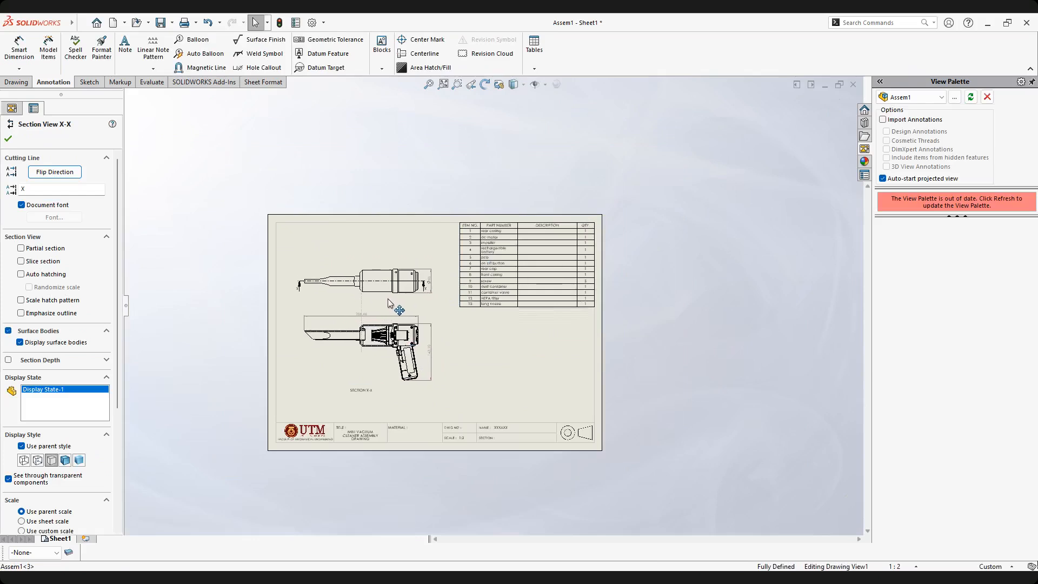
left_click(468, 342)
Try the two drawing views at 1:1 scale and return them to 1:2.
scroll(419, 349, "down", 3)
left_click(447, 323)
left_click(915, 566)
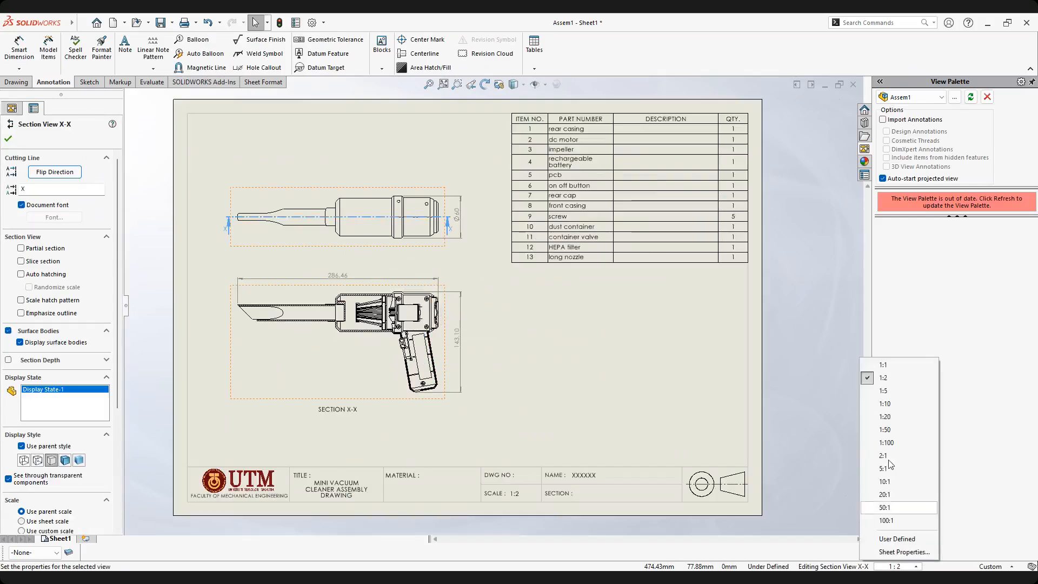
left_click(882, 366)
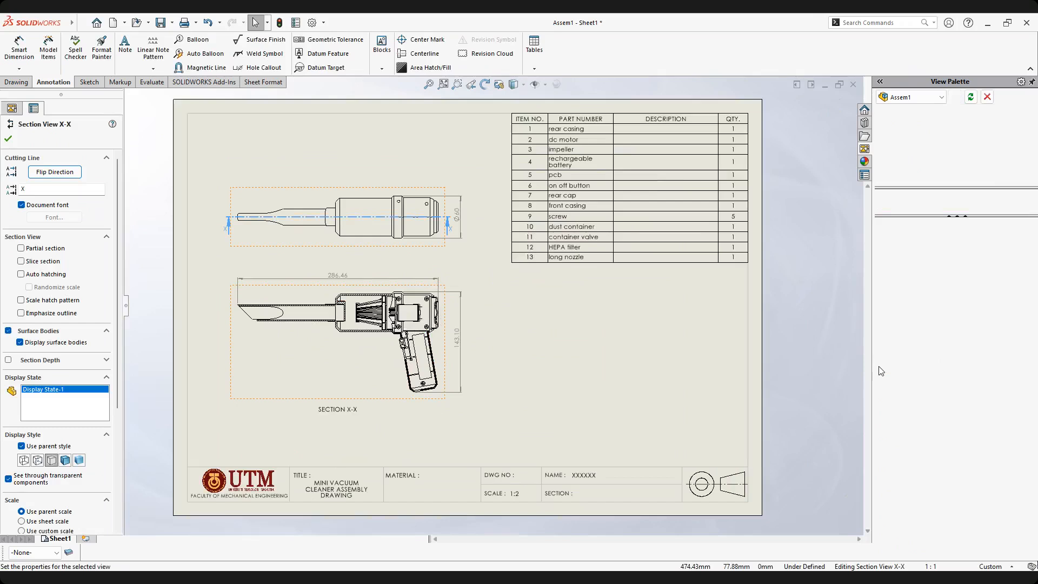
key("z")
key("z")
key("z")
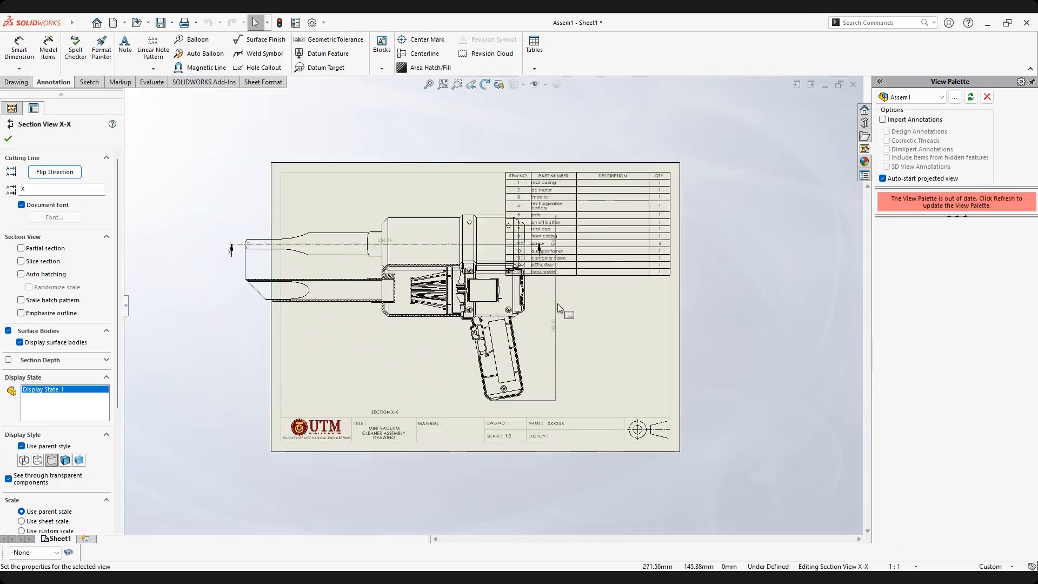
scroll(548, 332, "down", 1)
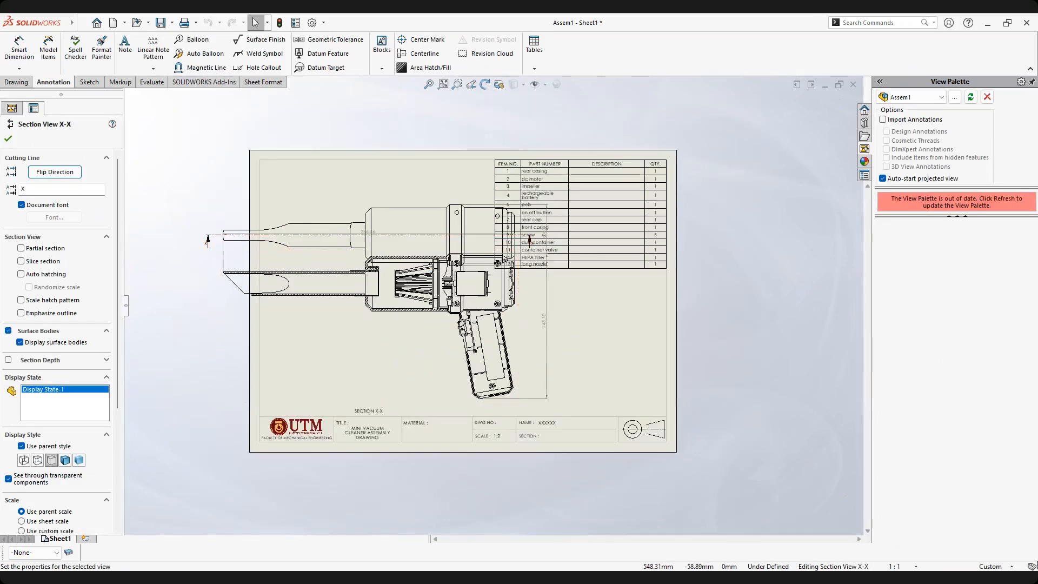
left_click(913, 567)
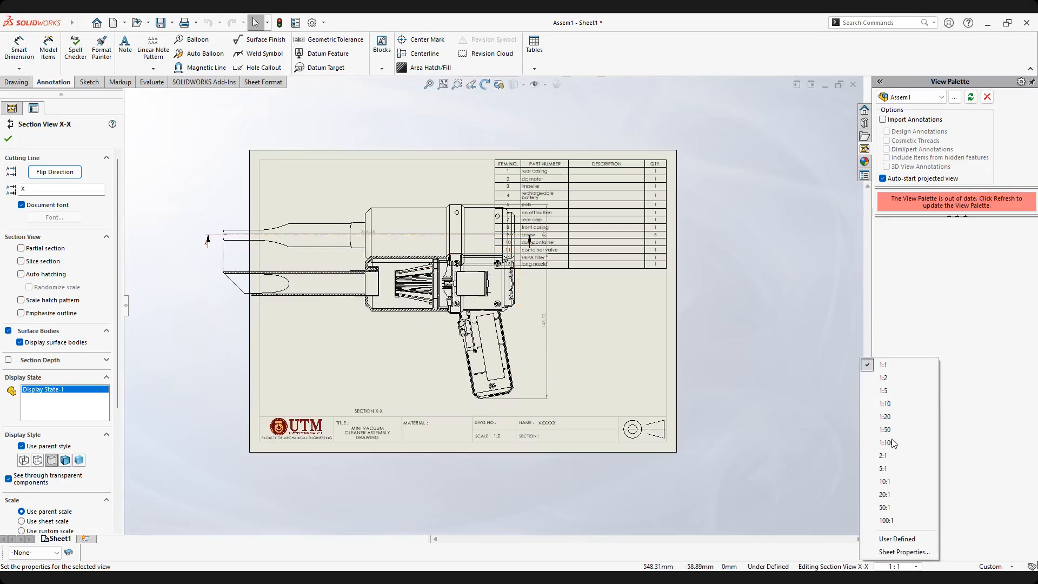
left_click(887, 377)
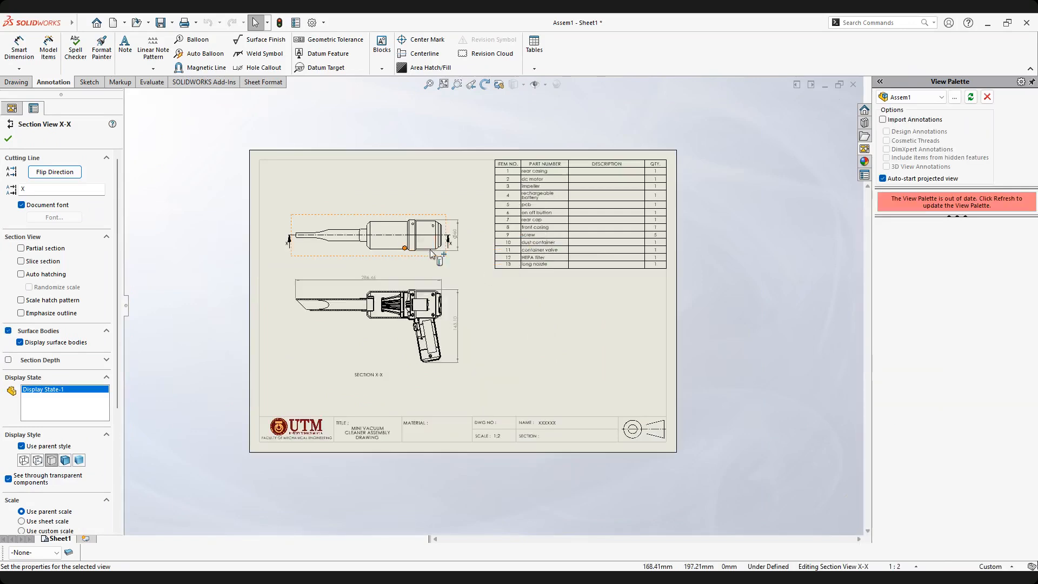
Save the drawing as Assem1.SLDDRW in the mini vacuum cleaner project's New folder.
scroll(401, 222, "down", 1)
left_click(160, 22)
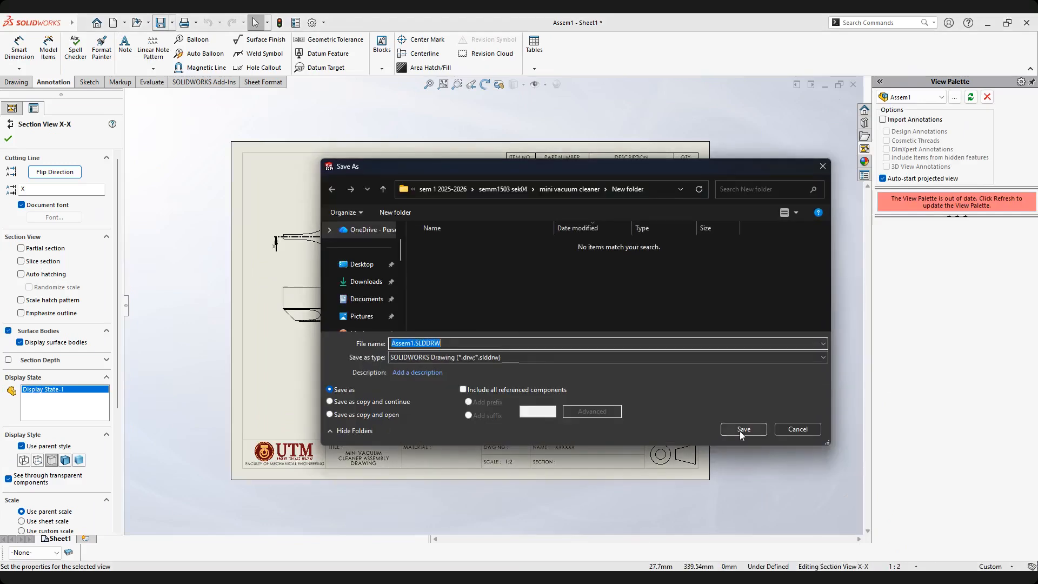
left_click(744, 429)
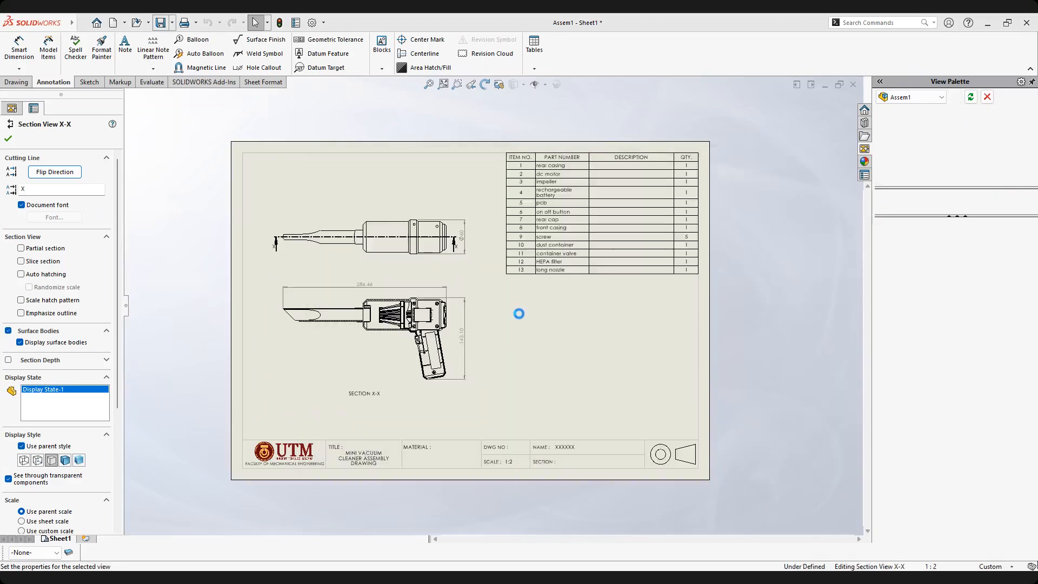
Change the heading of the bill of materials' item number column to NO.
scroll(577, 207, "down", 1)
scroll(576, 207, "down", 4)
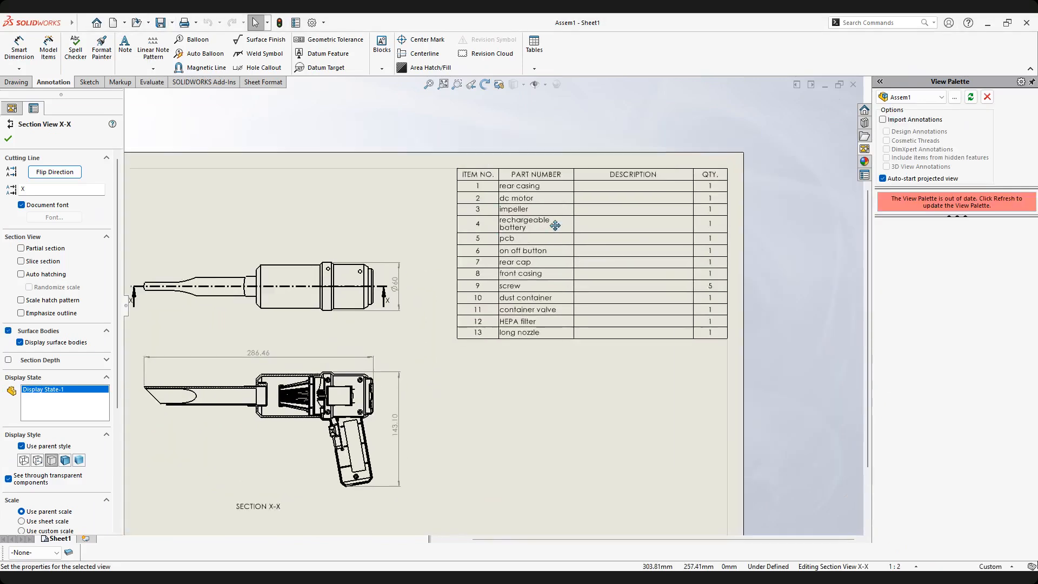
scroll(482, 202, "down", 1)
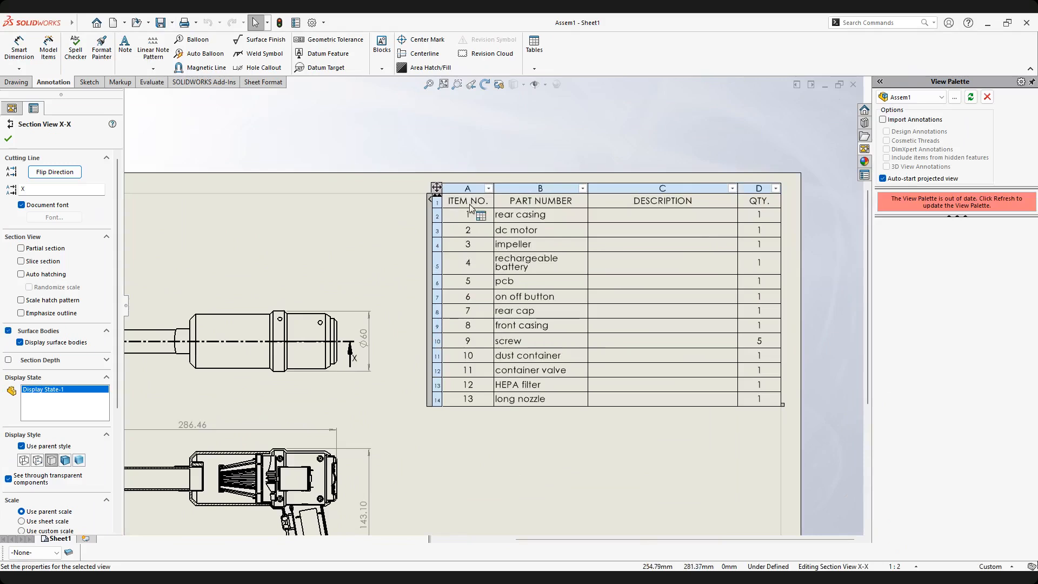
left_click(470, 208)
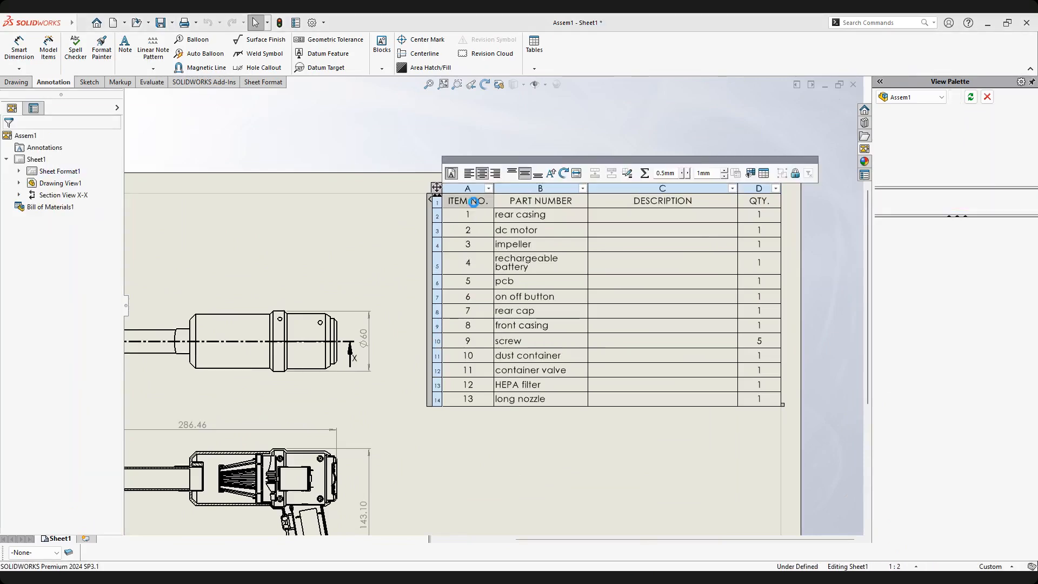
double_click(485, 206)
left_click_drag(490, 204, 434, 205)
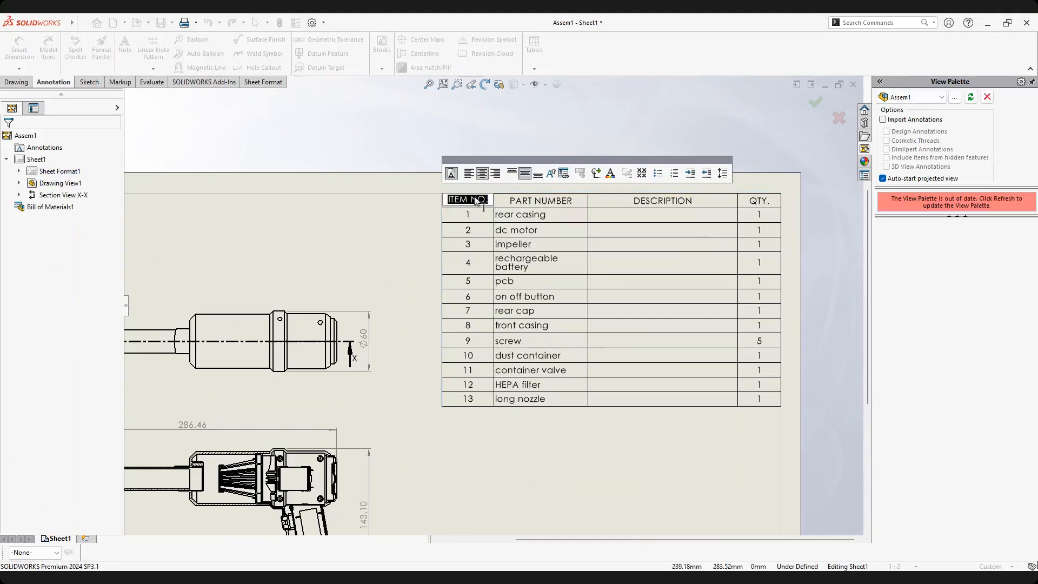
type("NO.")
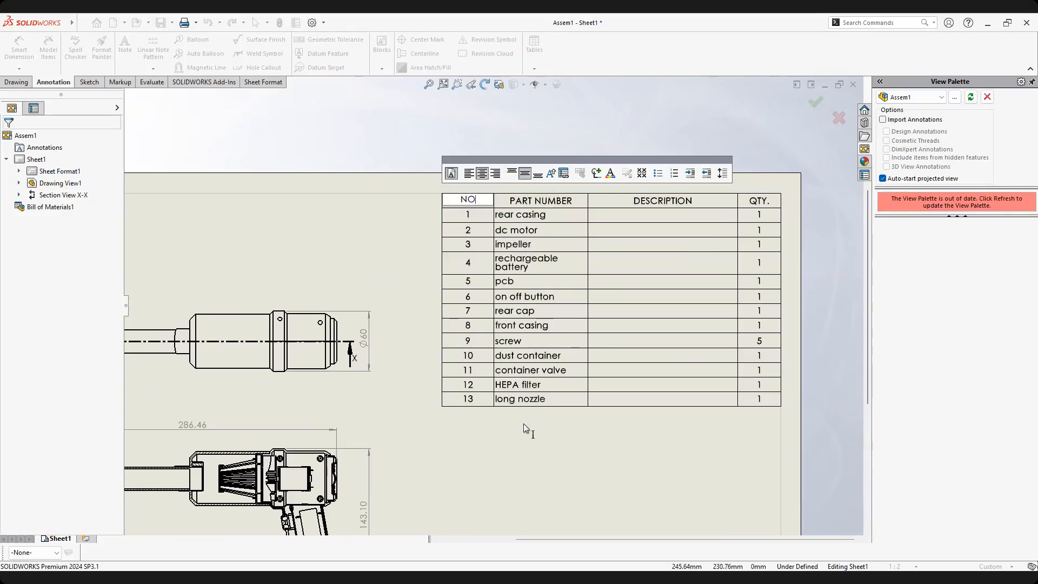
left_click(562, 426)
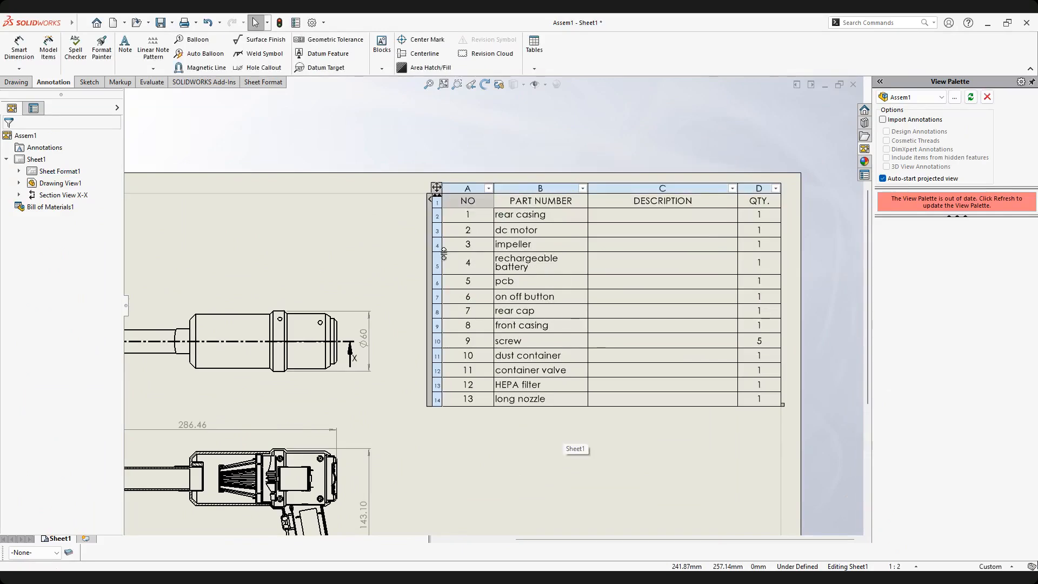
mouse_move(435, 261)
middle_mouse_down()
mouse_move(457, 261)
mouse_move(537, 213)
mouse_move(434, 235)
mouse_move(389, 265)
middle_mouse_up()
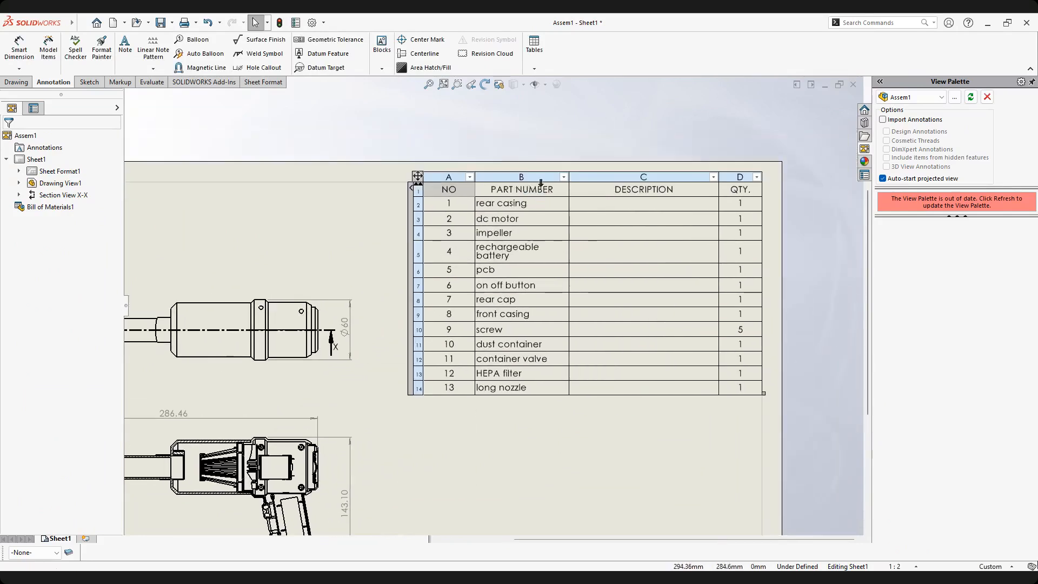
scroll(503, 195, "down", 2)
middle_click_drag(486, 208, 721, 198)
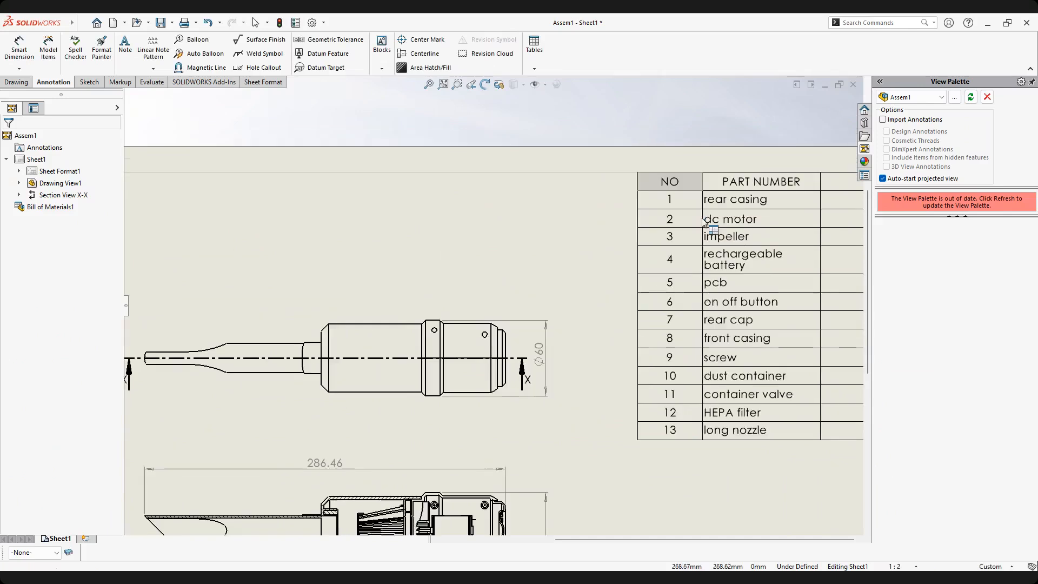
Change the heading of the bill of materials' part number column to NAME.
scroll(577, 280, "up", 2)
middle_click_drag(581, 280, 612, 219)
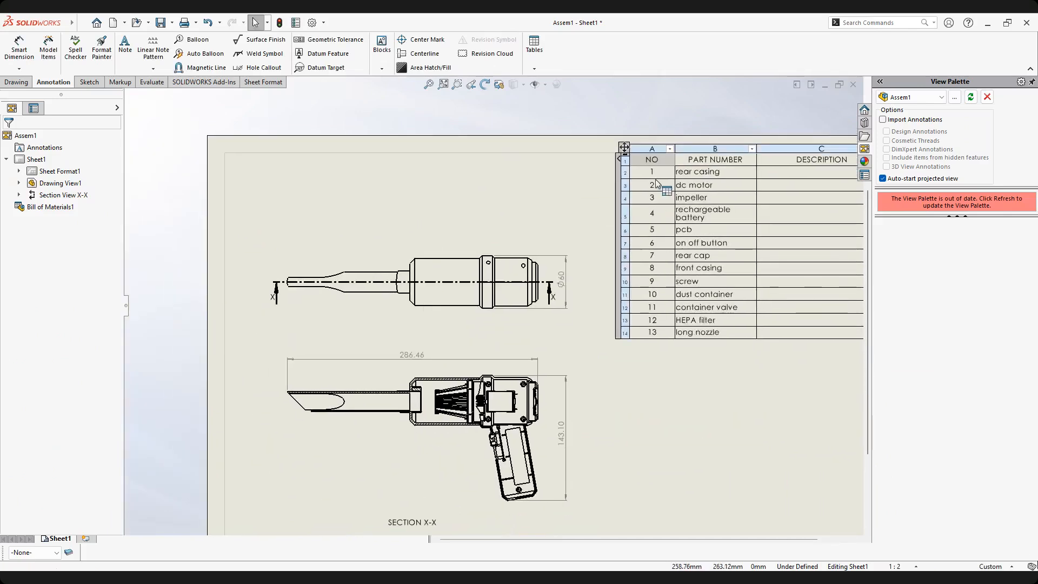
middle_click_drag(669, 185, 644, 174)
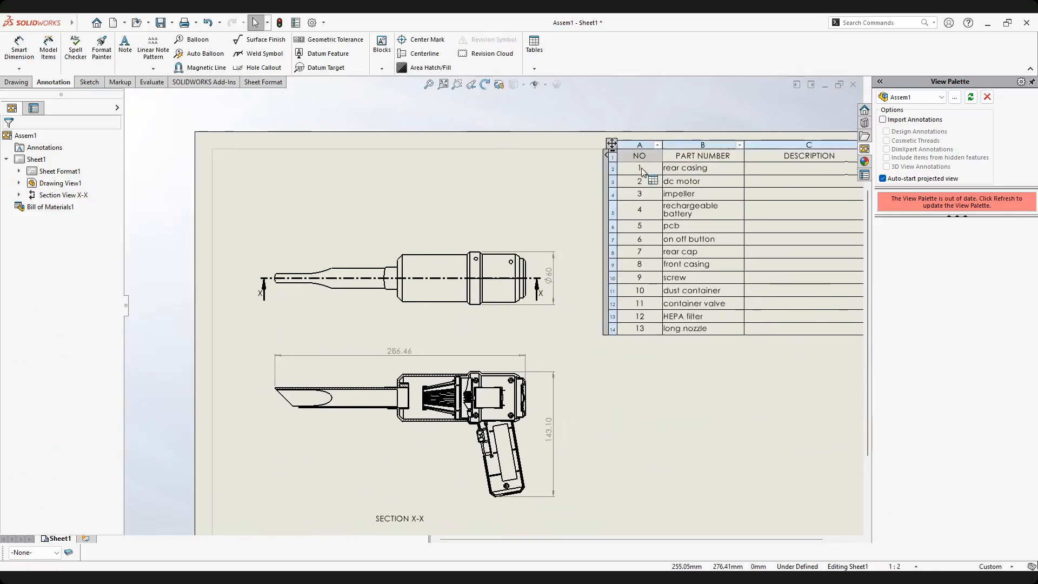
middle_click_drag(621, 273, 581, 286)
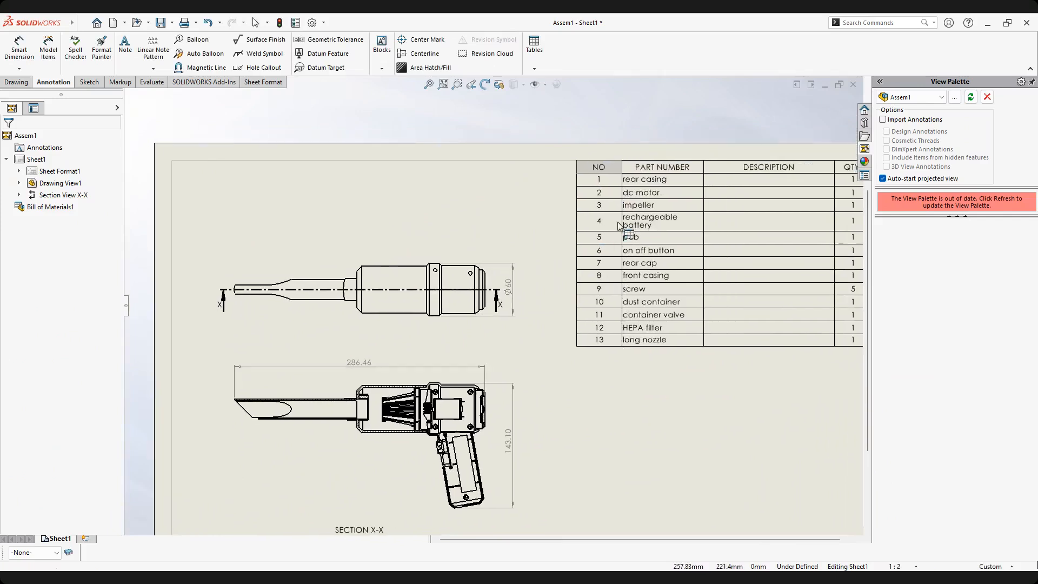
scroll(623, 205, "down", 1)
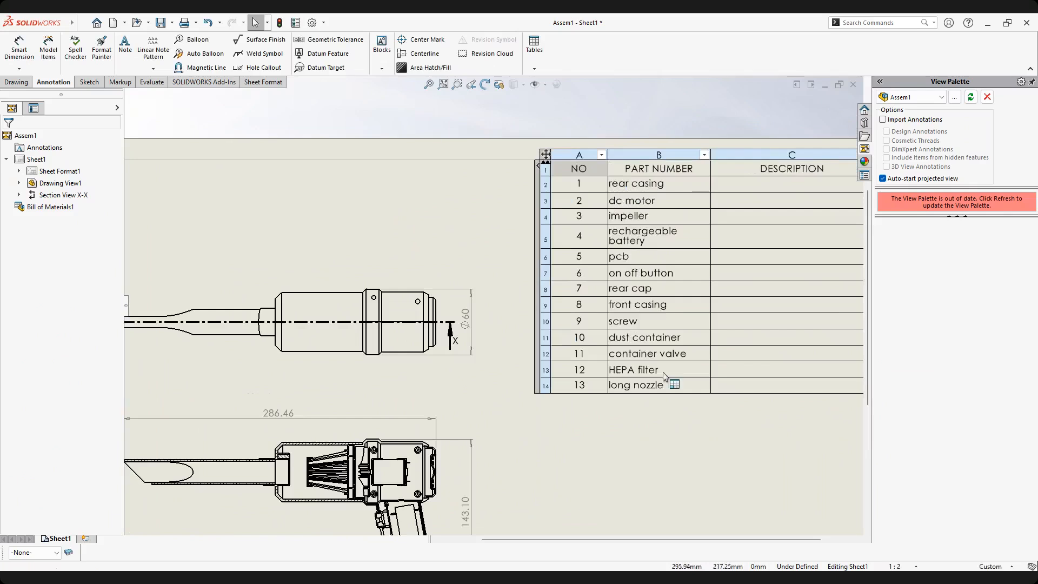
mouse_move(614, 314)
middle_mouse_down()
mouse_move(667, 277)
mouse_move(630, 270)
mouse_move(491, 326)
middle_mouse_up()
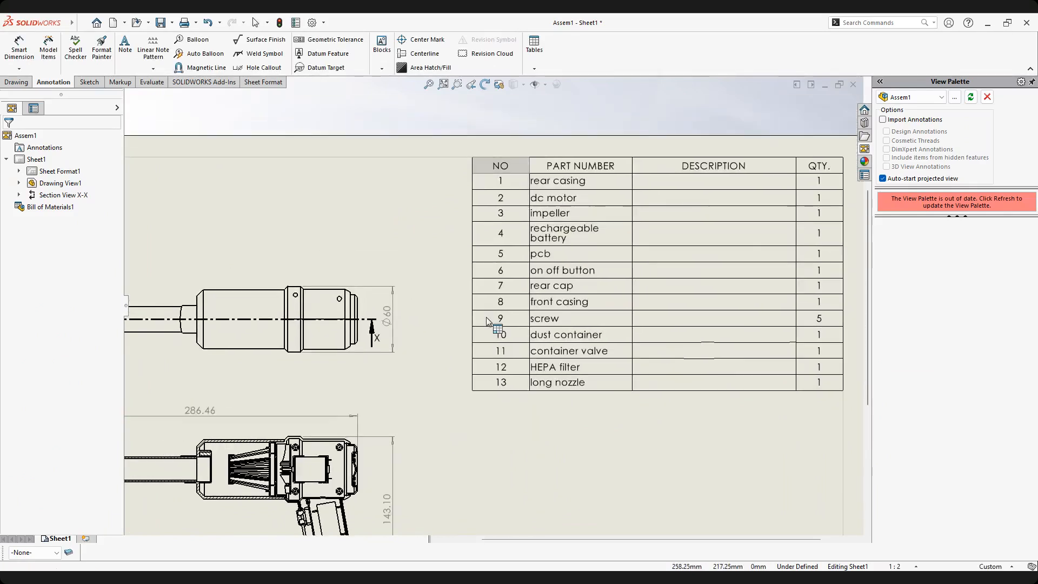
scroll(506, 219, "down", 2)
scroll(501, 218, "down", 1)
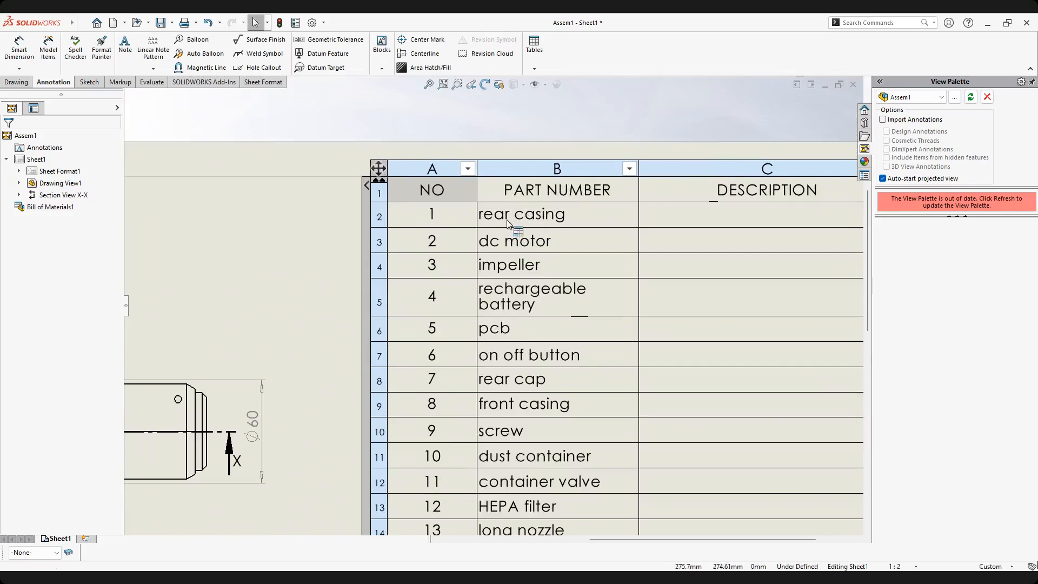
middle_click_drag(554, 197, 533, 238)
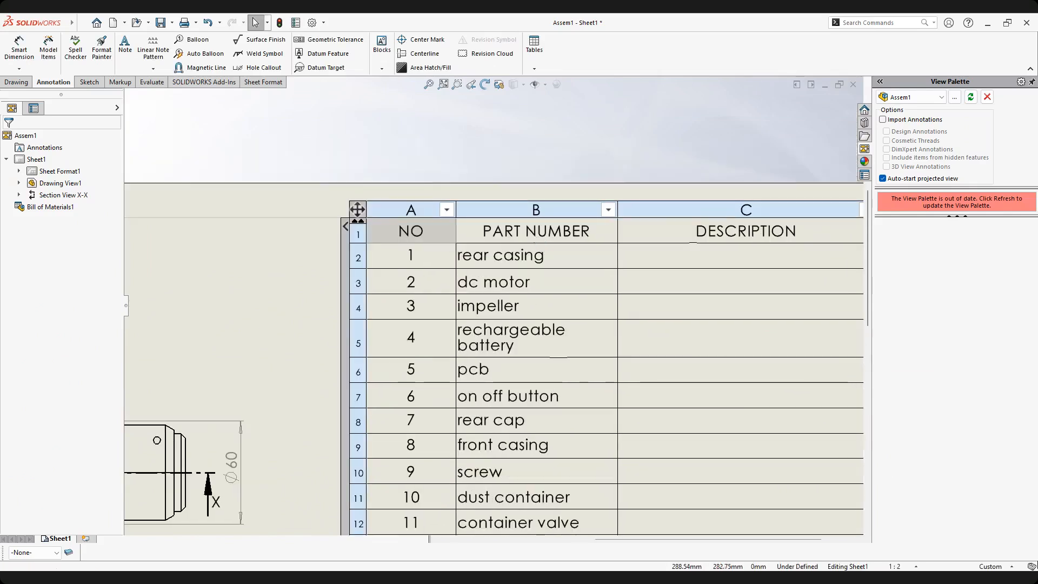
double_click(529, 232)
left_click_drag(481, 229, 686, 214)
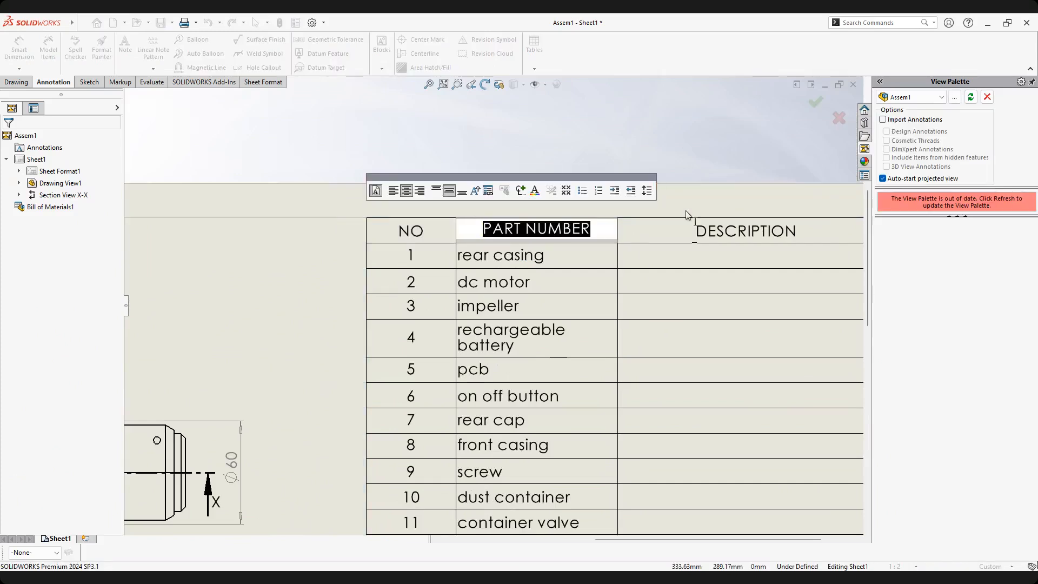
type("NAME")
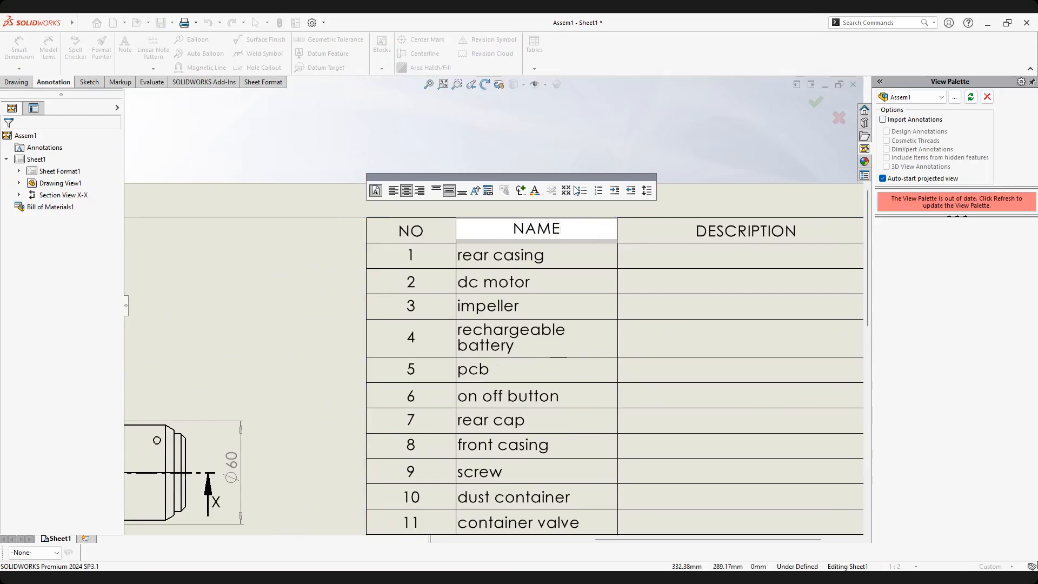
left_click(548, 299)
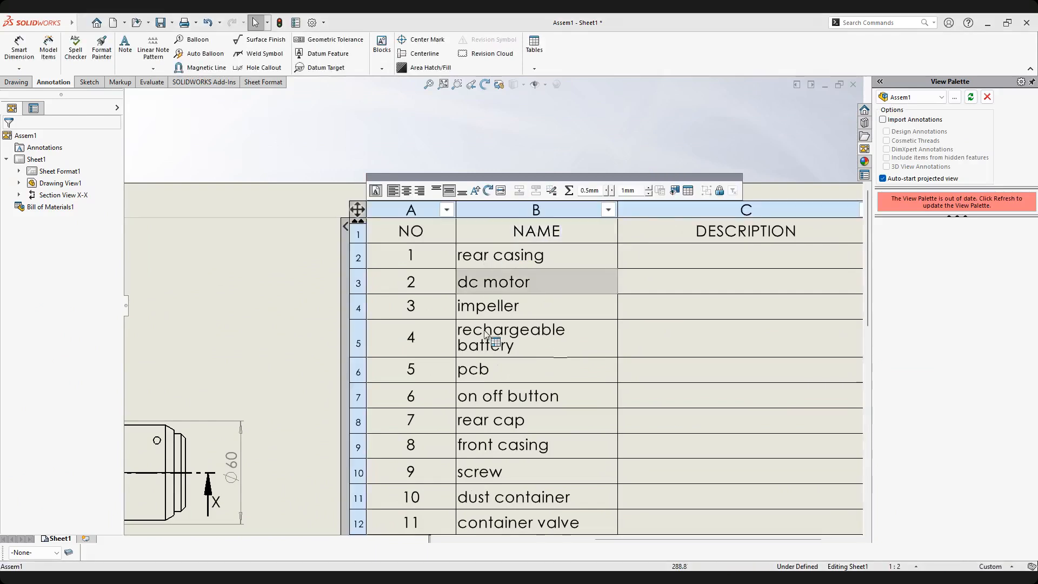
Change the heading of the bill of materials' description column to MATERIAL.
middle_click_drag(485, 336, 470, 315)
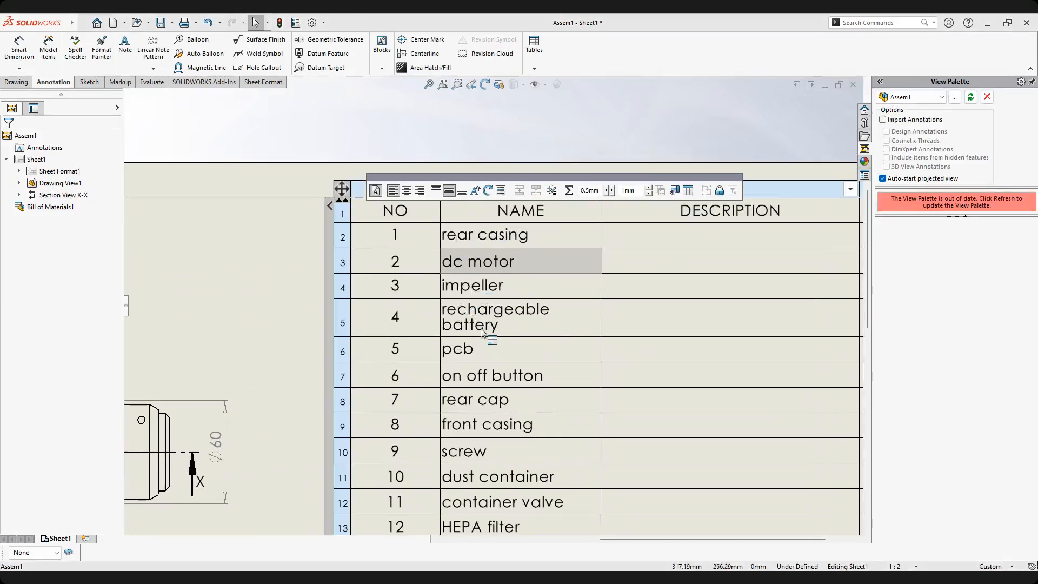
middle_click_drag(481, 330, 542, 284)
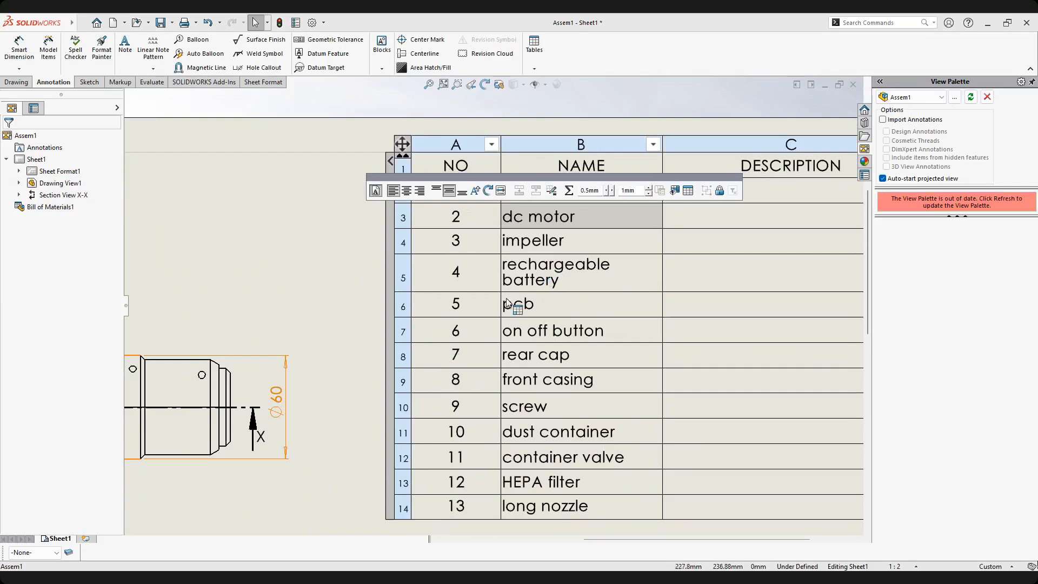
middle_click_drag(552, 250, 517, 260)
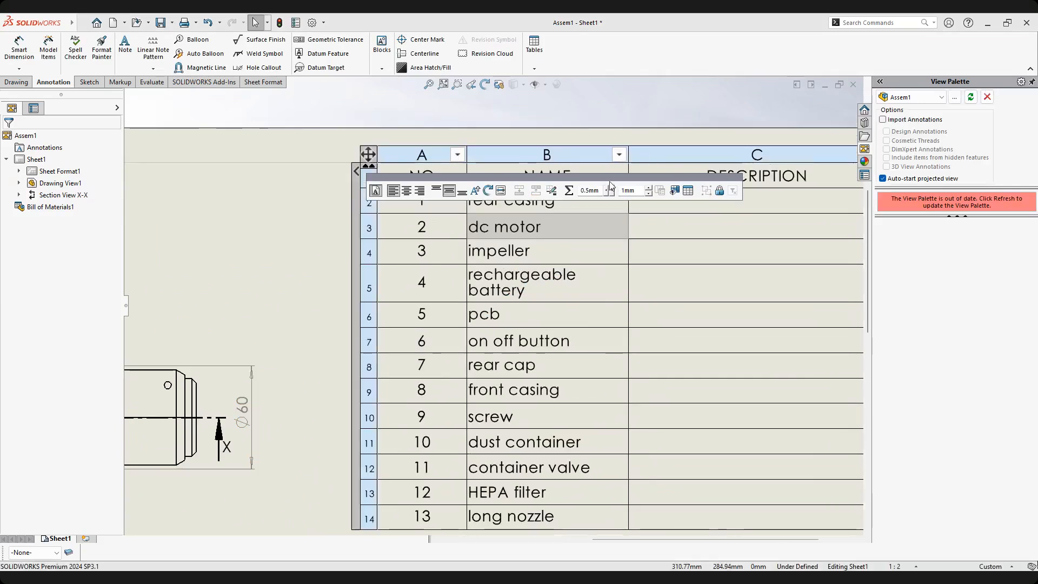
scroll(602, 292, "down", 2)
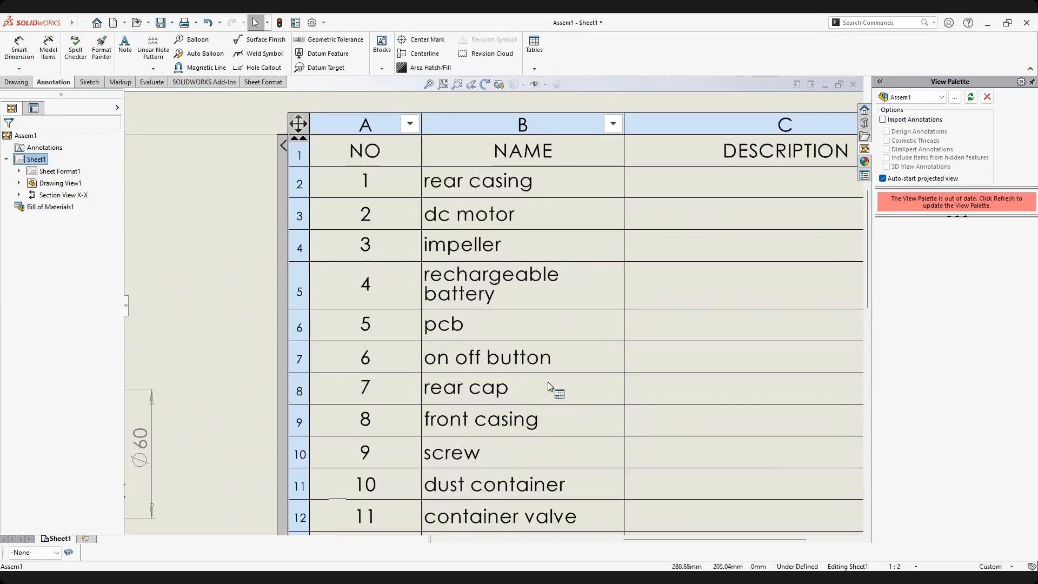
scroll(604, 309, "up", 2)
scroll(604, 309, "up", 2)
left_click(621, 230)
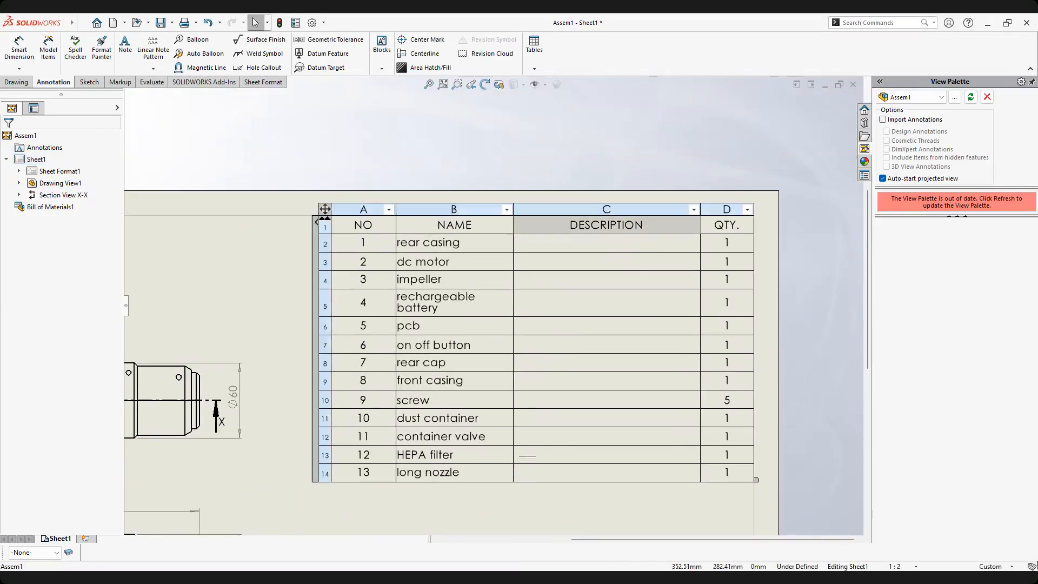
double_click(654, 227)
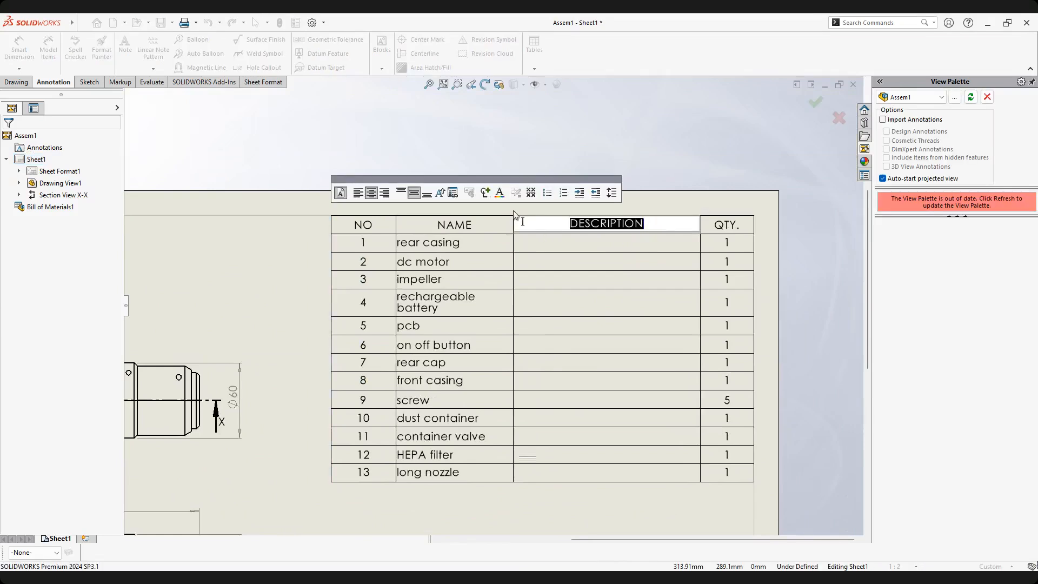
type("MATERIAL")
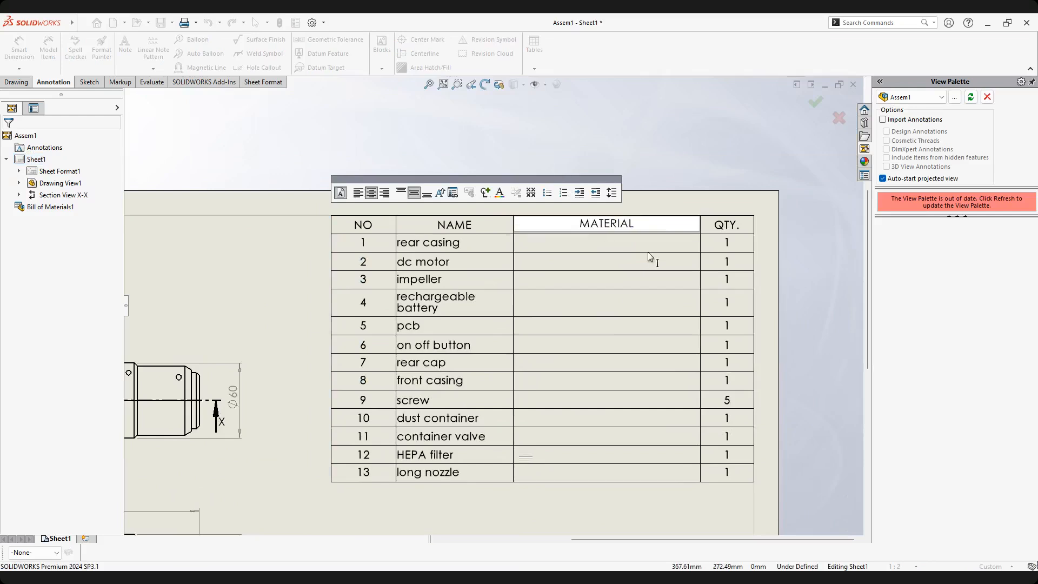
left_click(663, 155)
Move the bill of materials inward from the sheet border corner and insert a column to the right of QTY.
scroll(598, 265, "down", 1)
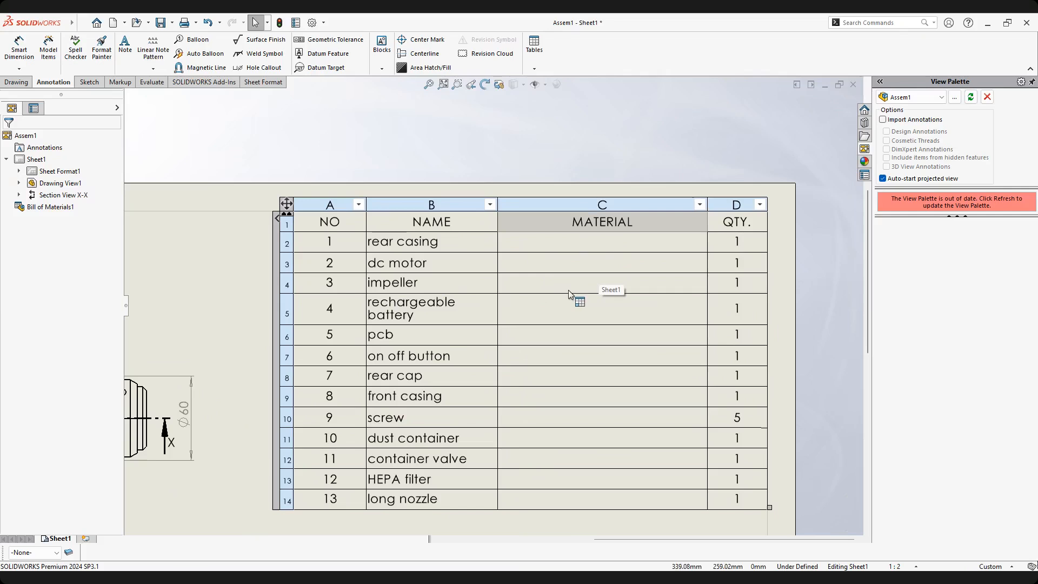
mouse_move(567, 293)
middle_mouse_down()
mouse_move(595, 246)
mouse_move(616, 242)
middle_mouse_up()
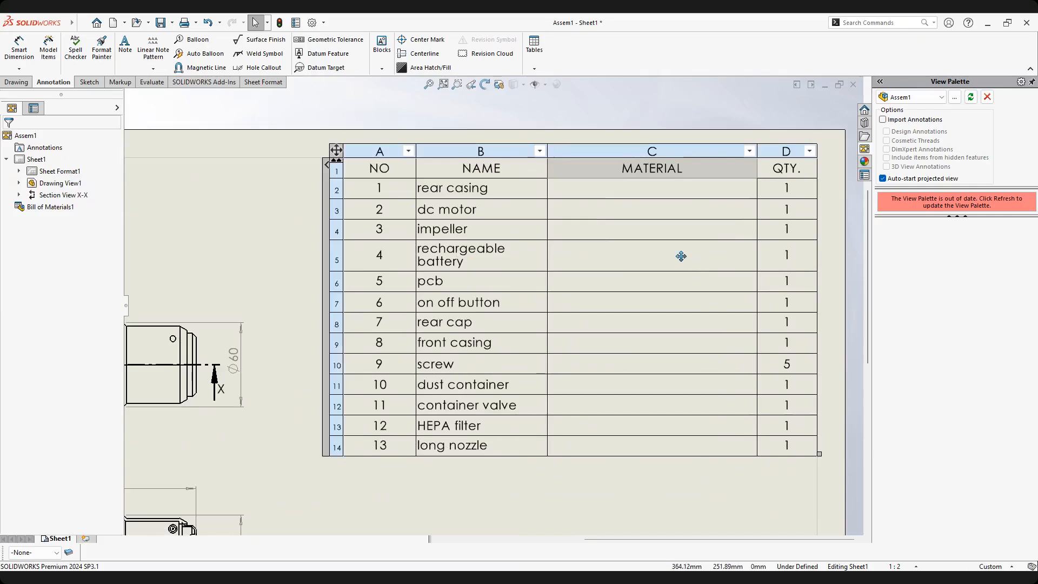
middle_click_drag(679, 257, 551, 265)
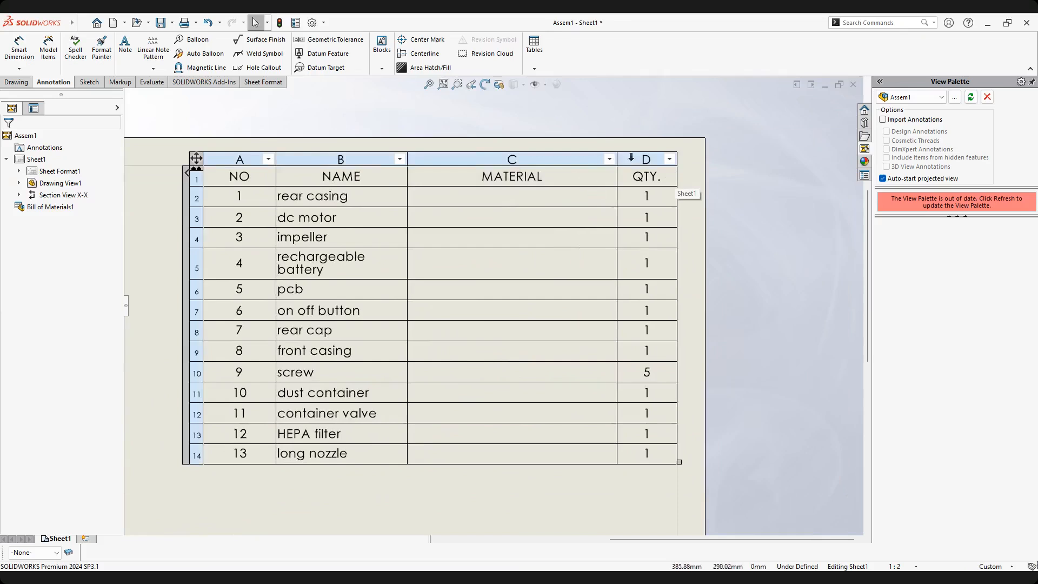
left_click_drag(196, 158, 140, 207)
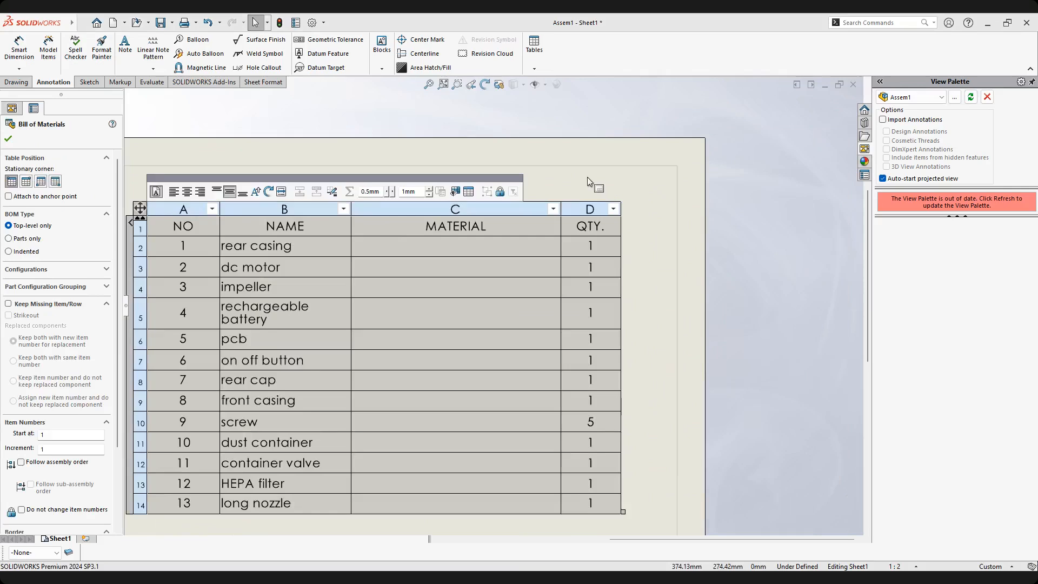
left_click(595, 208)
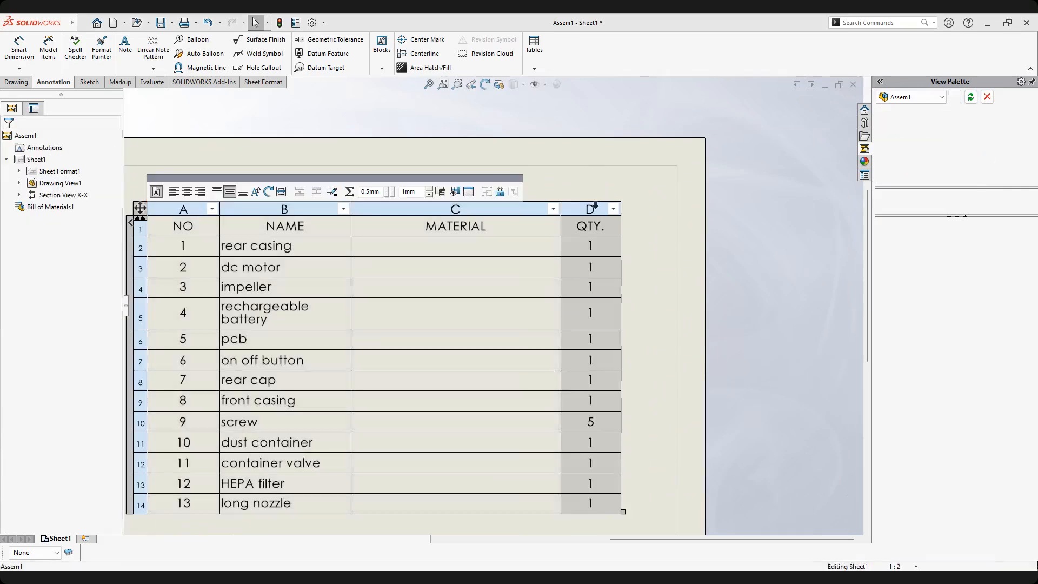
right_click(597, 209)
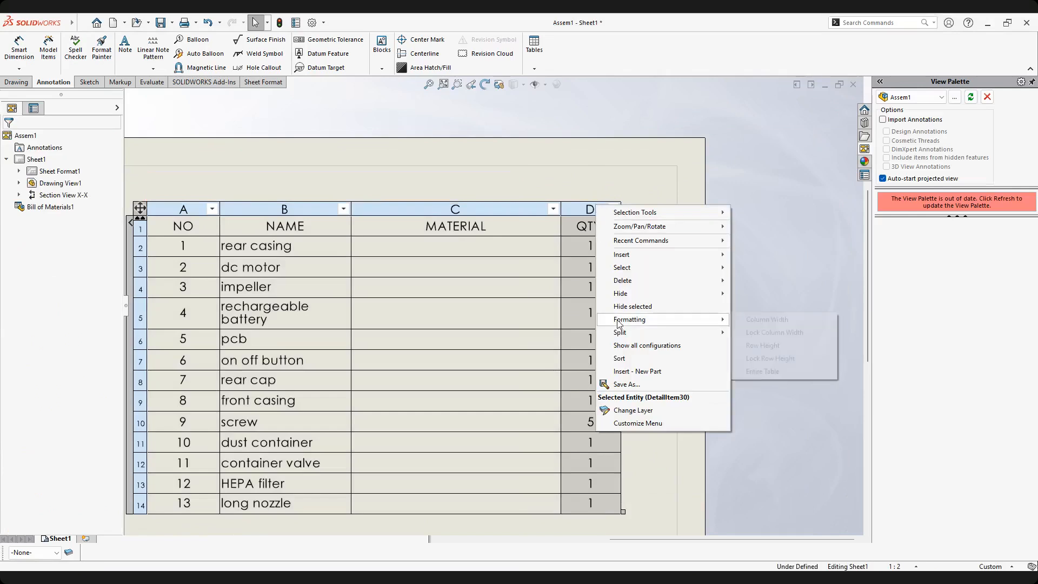
left_click(741, 253)
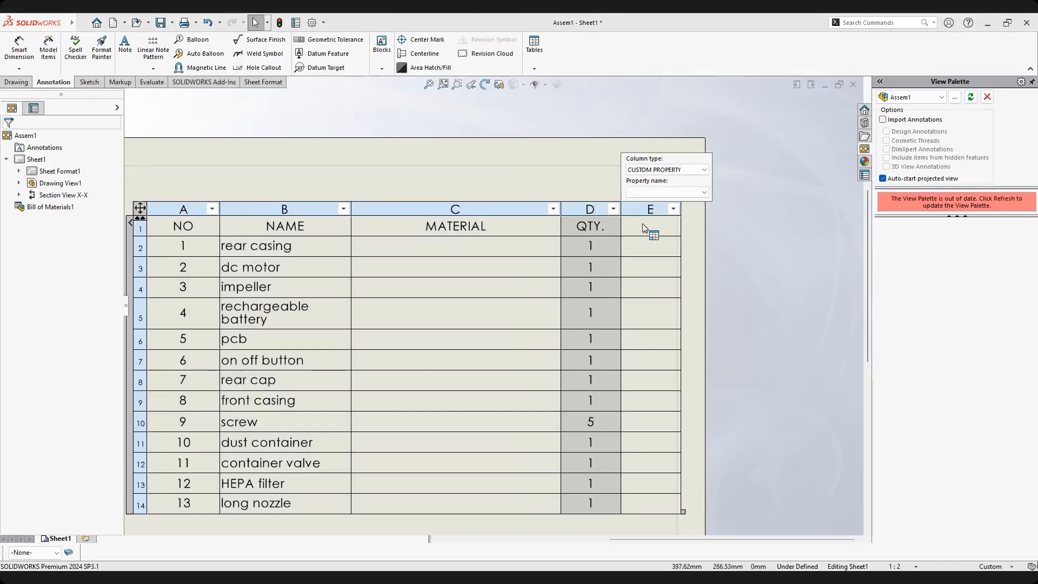
Enter DWG NO as the heading of the new last column in the bill of materials.
left_click(642, 224)
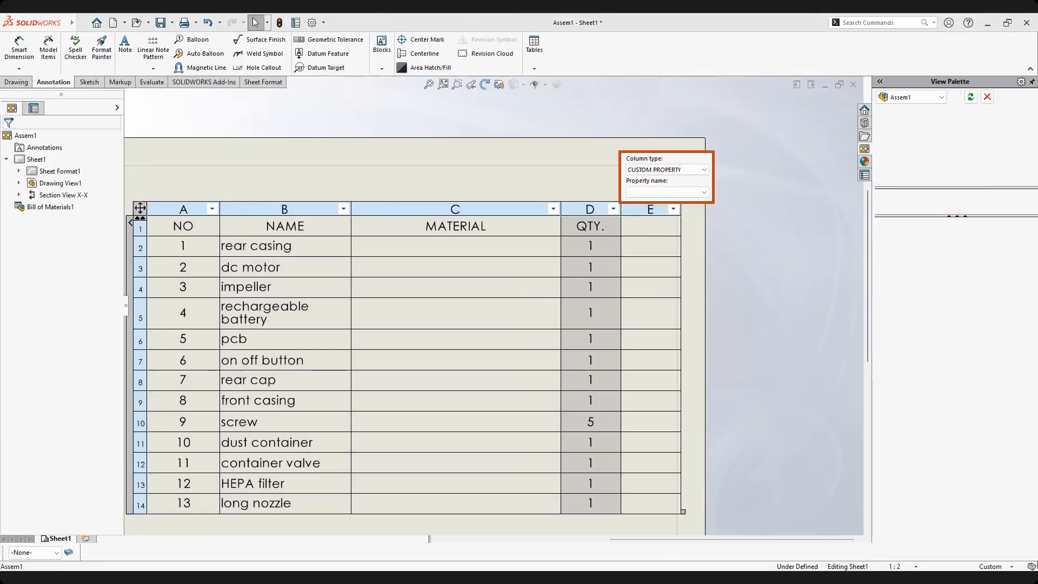
double_click(644, 227)
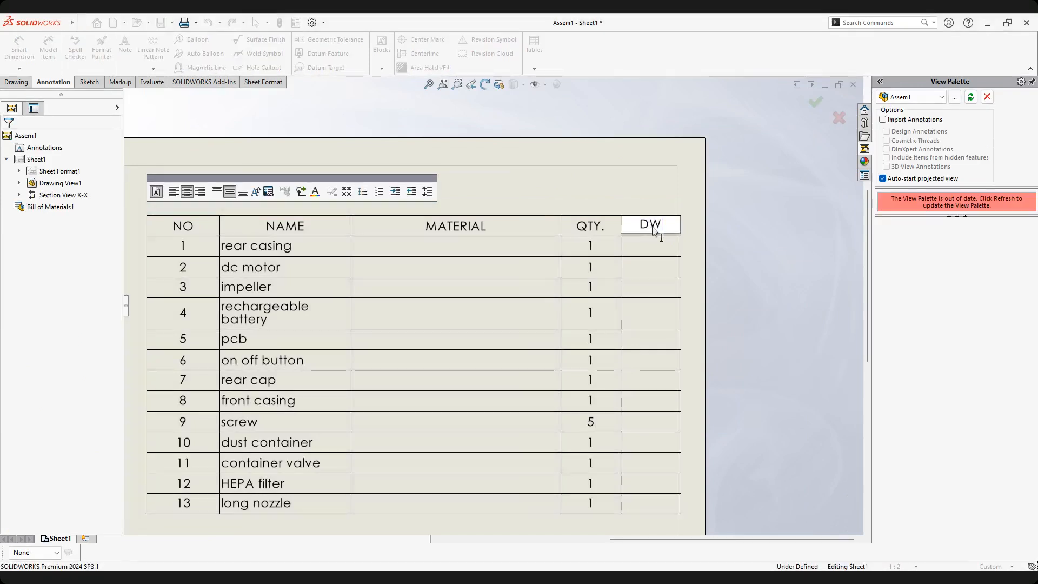
type("DWG NO")
left_click(748, 219)
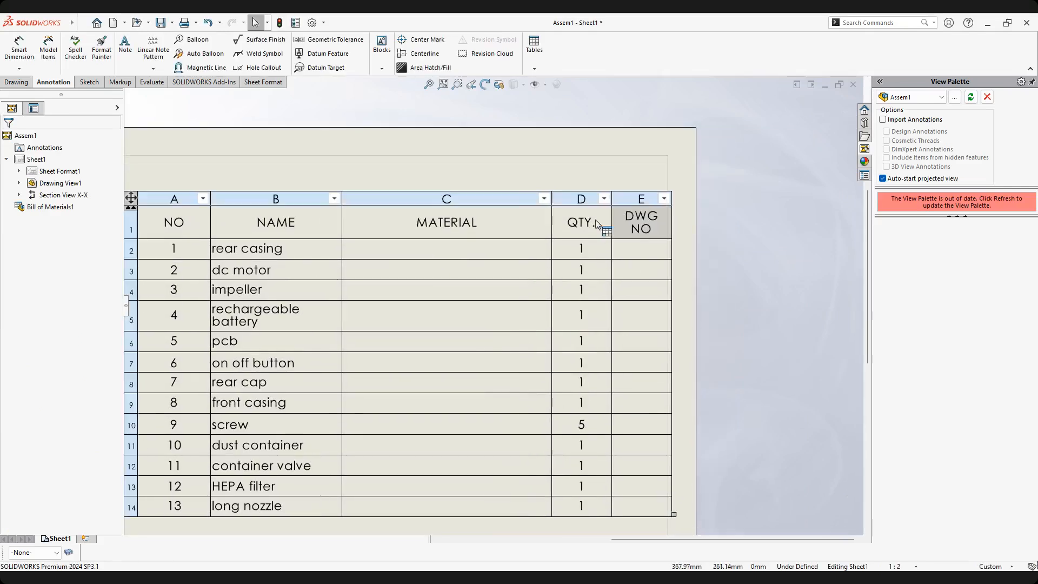
Narrow the bill of materials' MATERIAL column and try to narrow the DWG NO column.
left_click_drag(552, 212, 524, 212)
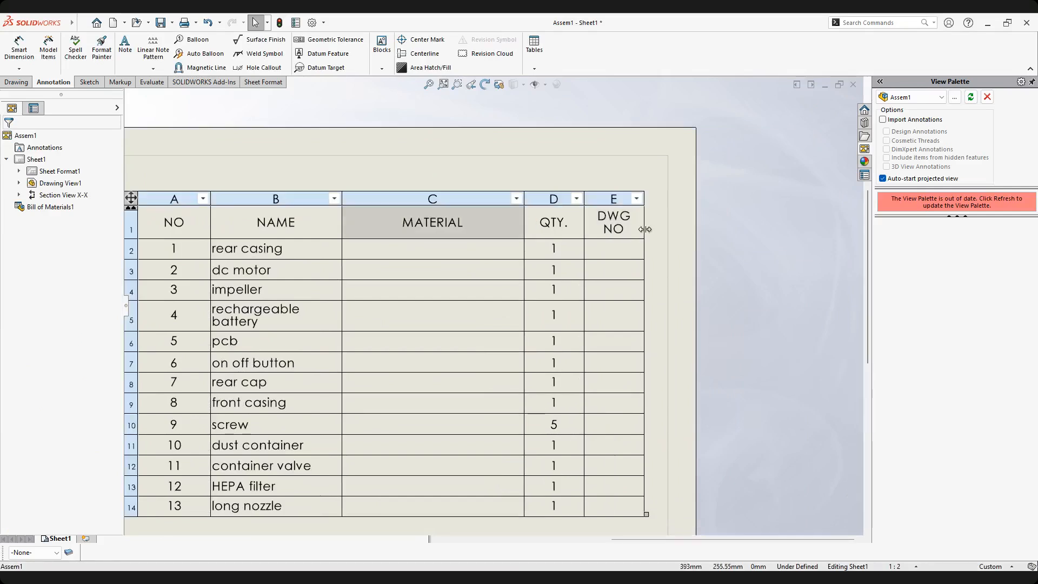
mouse_move(644, 229)
left_mouse_down()
mouse_move(683, 220)
mouse_move(635, 226)
left_mouse_up()
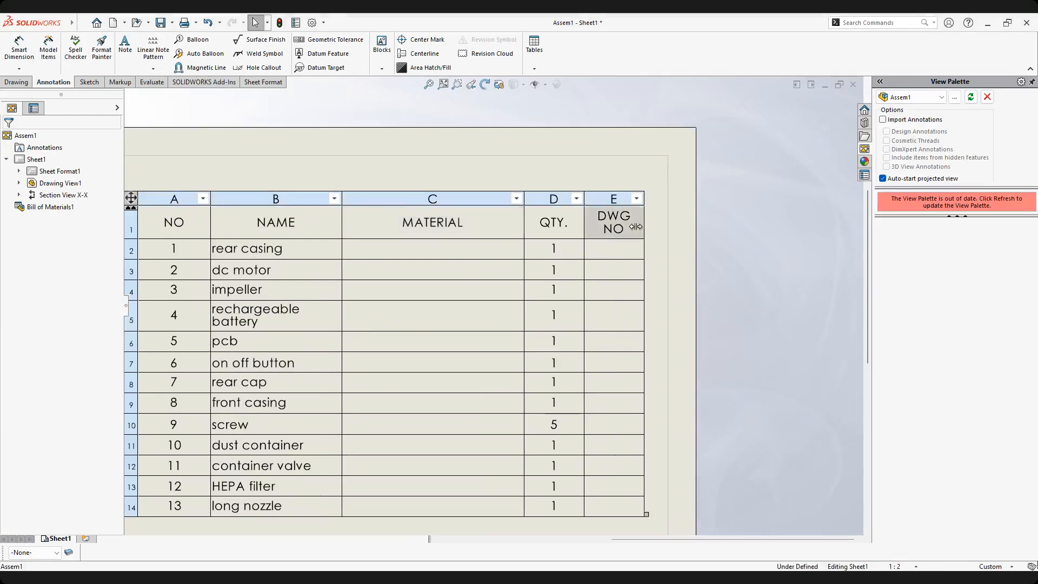
middle_click_drag(609, 215, 634, 204)
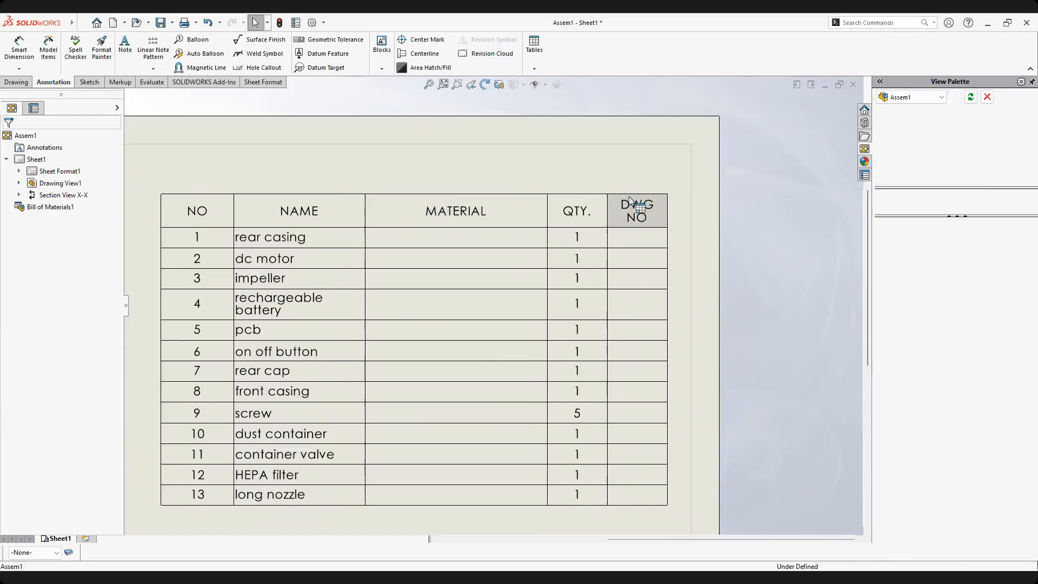
left_click(649, 191)
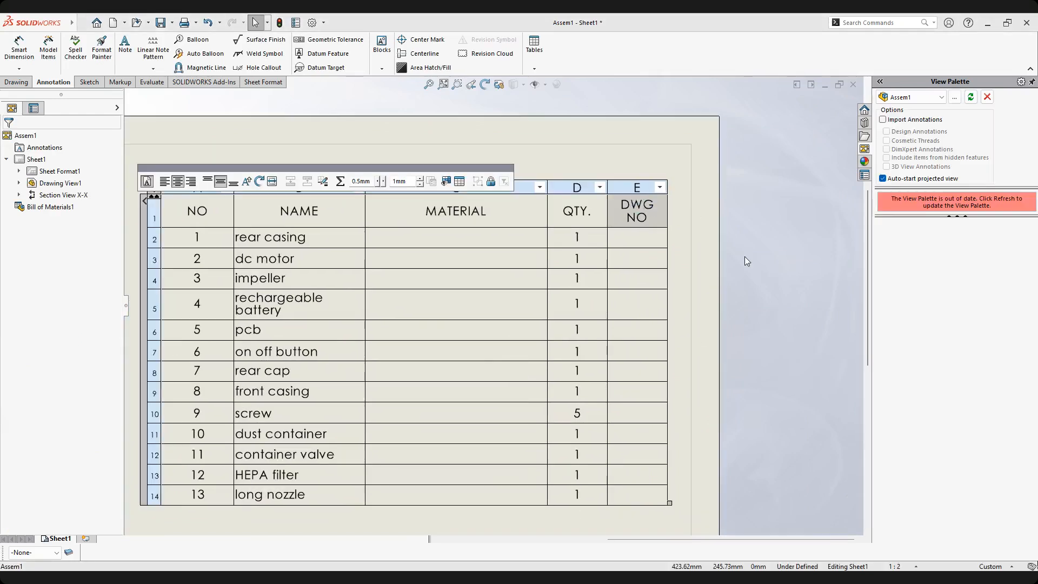
Move the bill of materials so it sits flush in the upper-right corner of the sheet's inner border.
left_click(336, 144)
left_click_drag(153, 195, 178, 137)
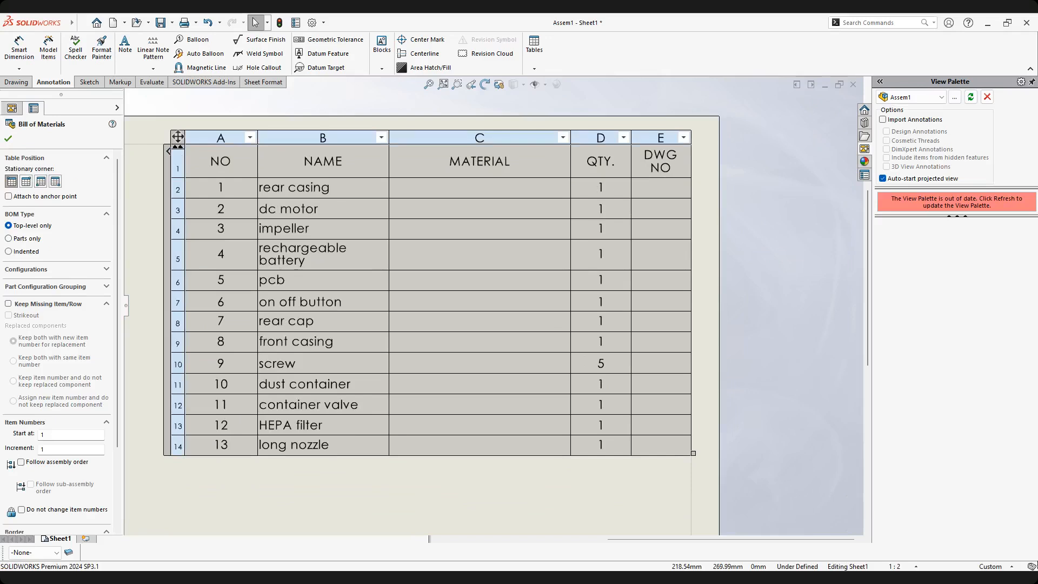
scroll(511, 298, "up", 3)
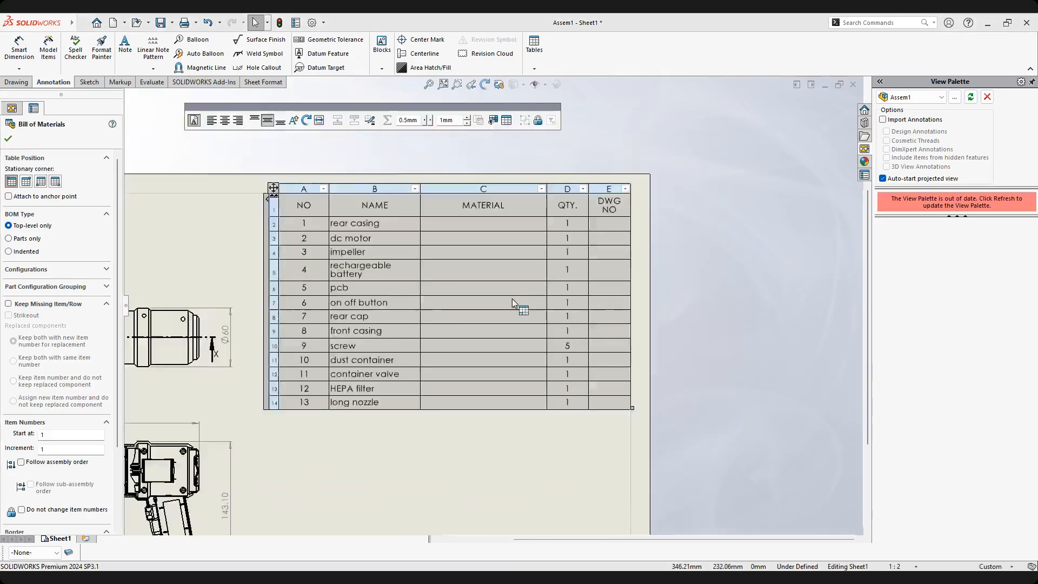
middle_click_drag(514, 299, 438, 336)
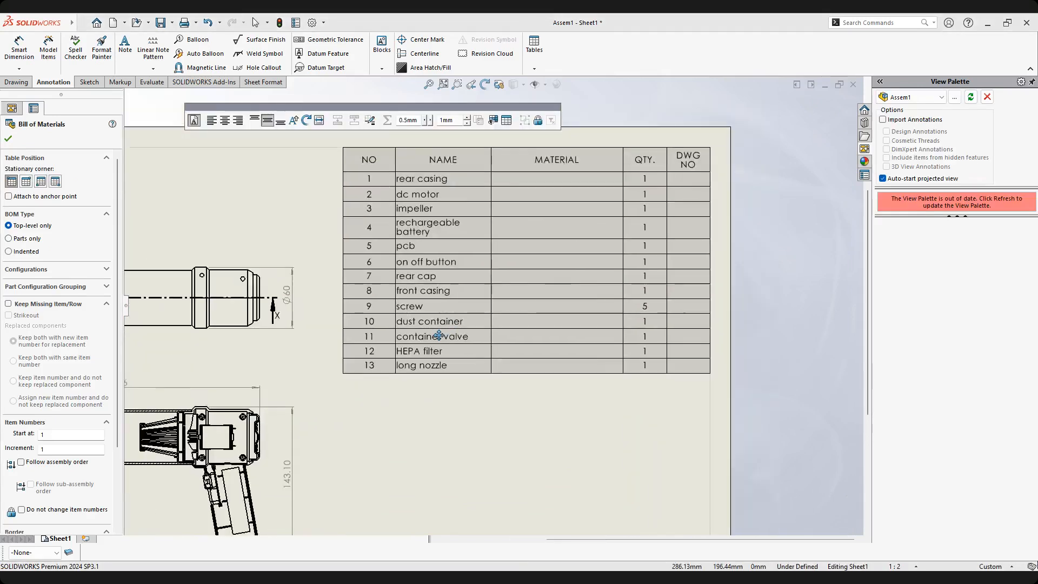
scroll(548, 300, "up", 2)
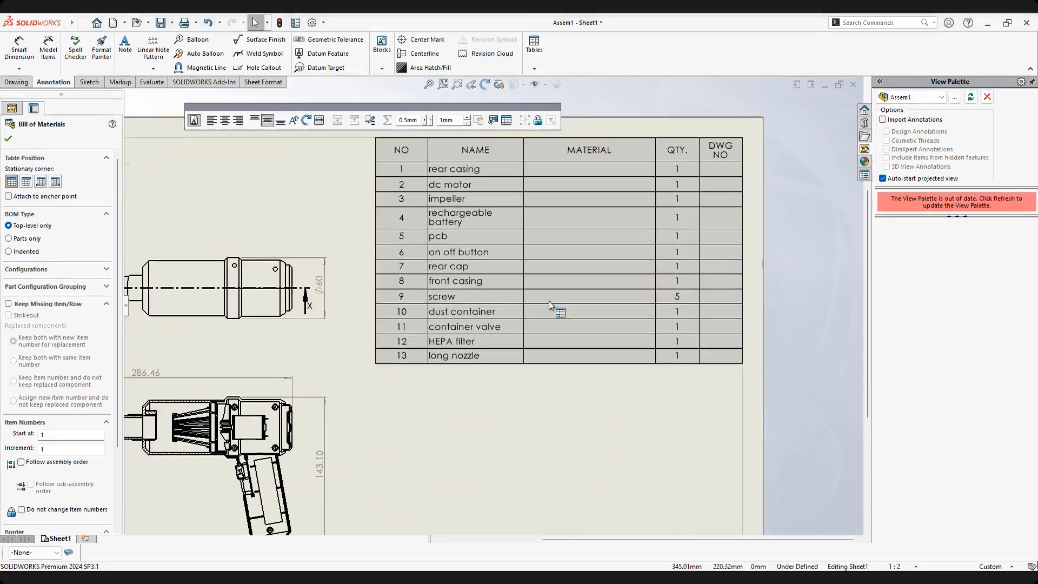
Deselect the bill of materials and save the assembly drawing.
scroll(547, 300, "down", 5)
scroll(544, 303, "up", 6)
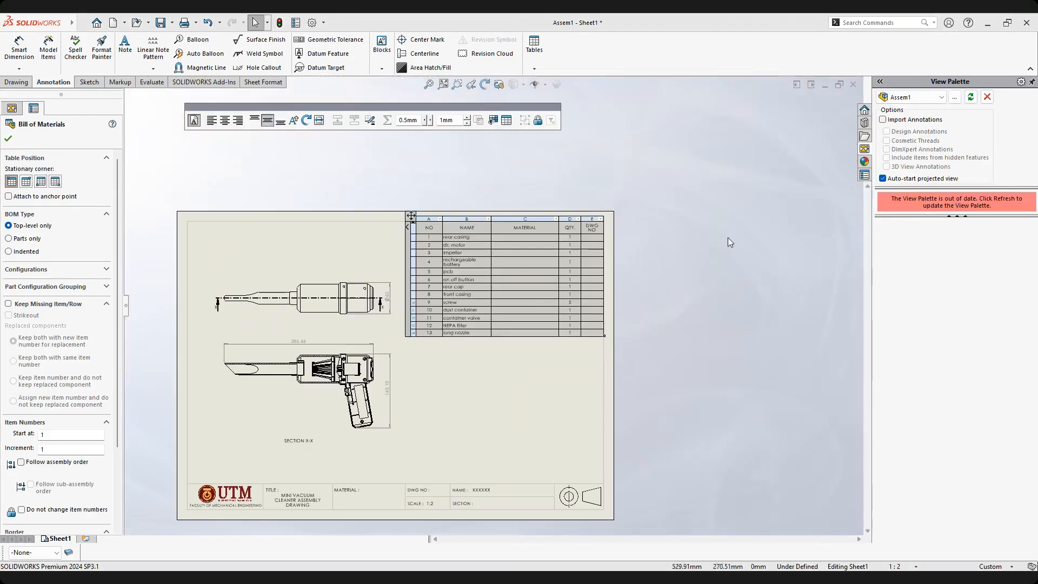
left_click(697, 261)
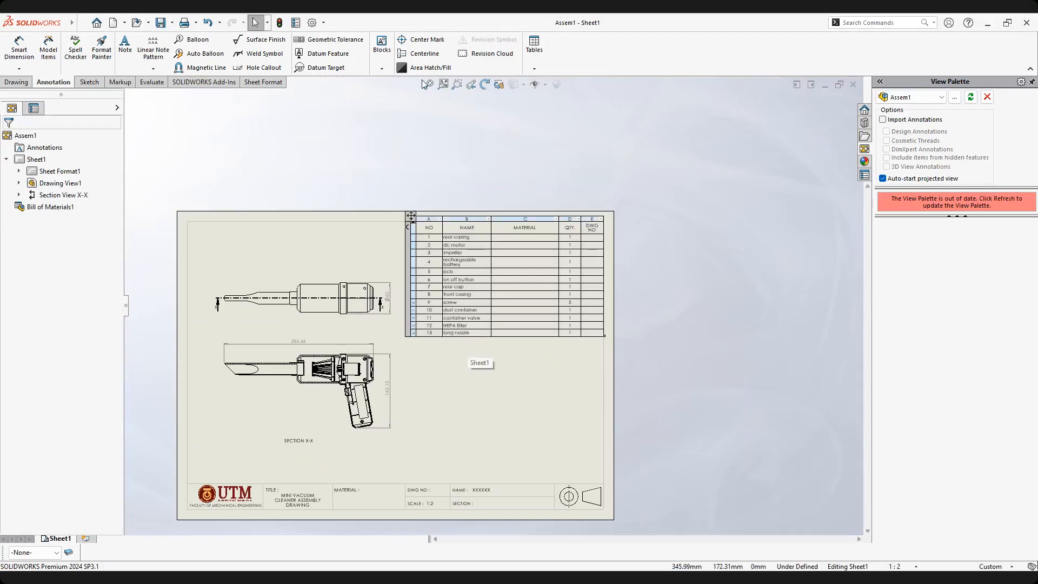
left_click(168, 23)
mouse_move(189, 21)
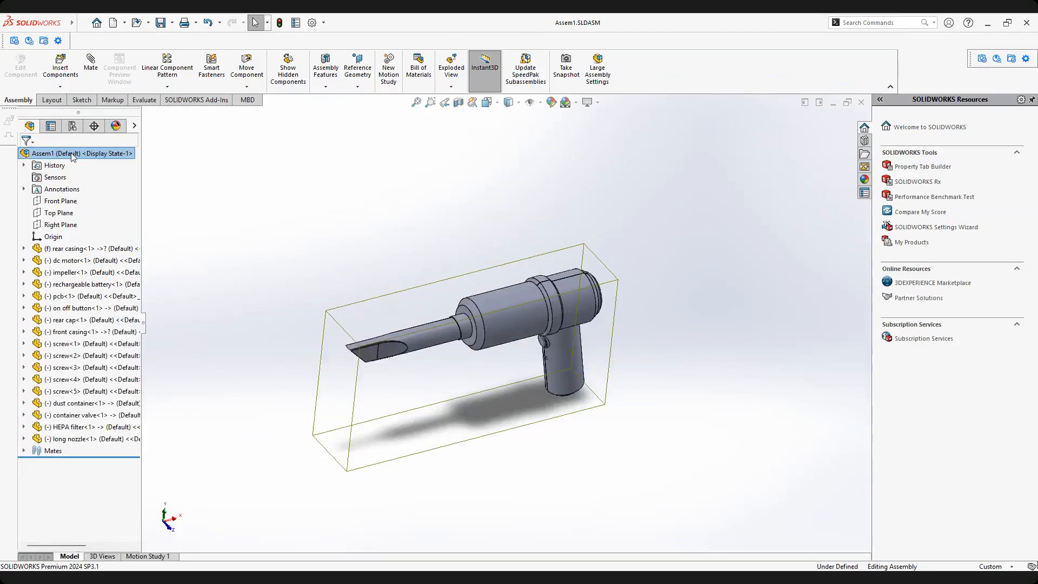
Switch to the Assem1 assembly model and show it in its exploded state.
right_click(72, 154)
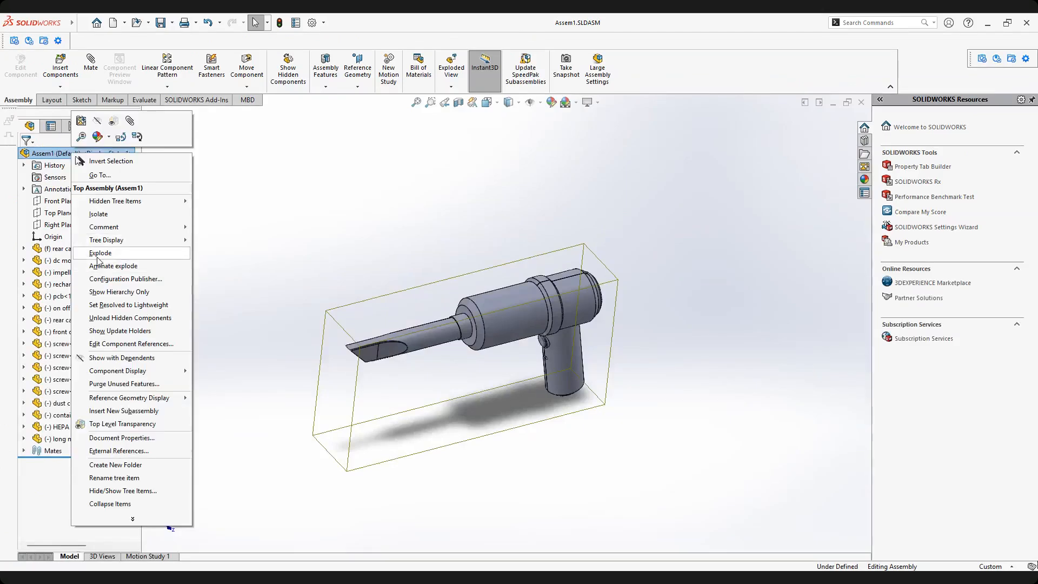
left_click(97, 257)
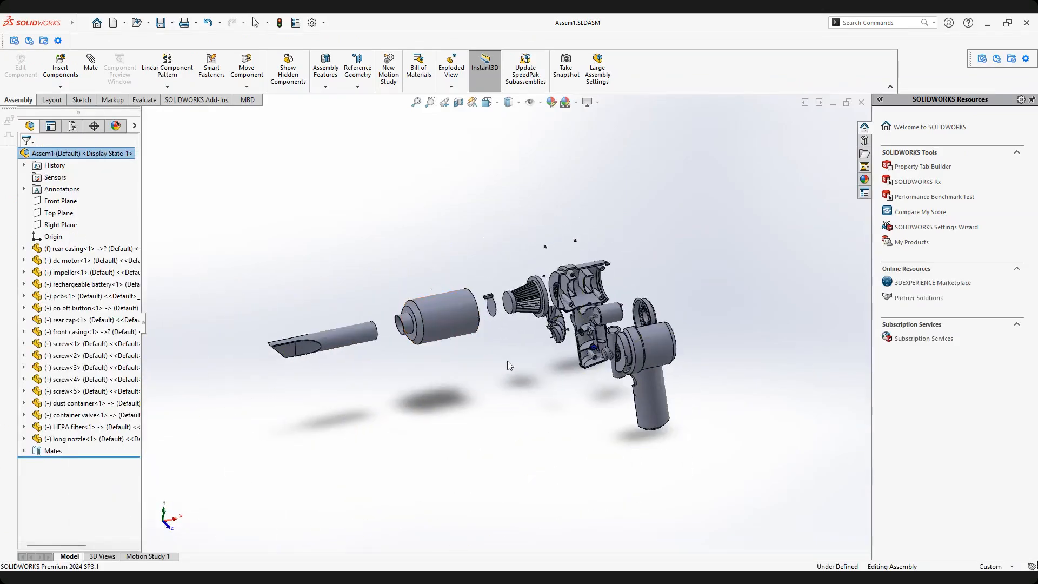
scroll(550, 346, "down", 3)
middle_click_drag(573, 329, 188, 95)
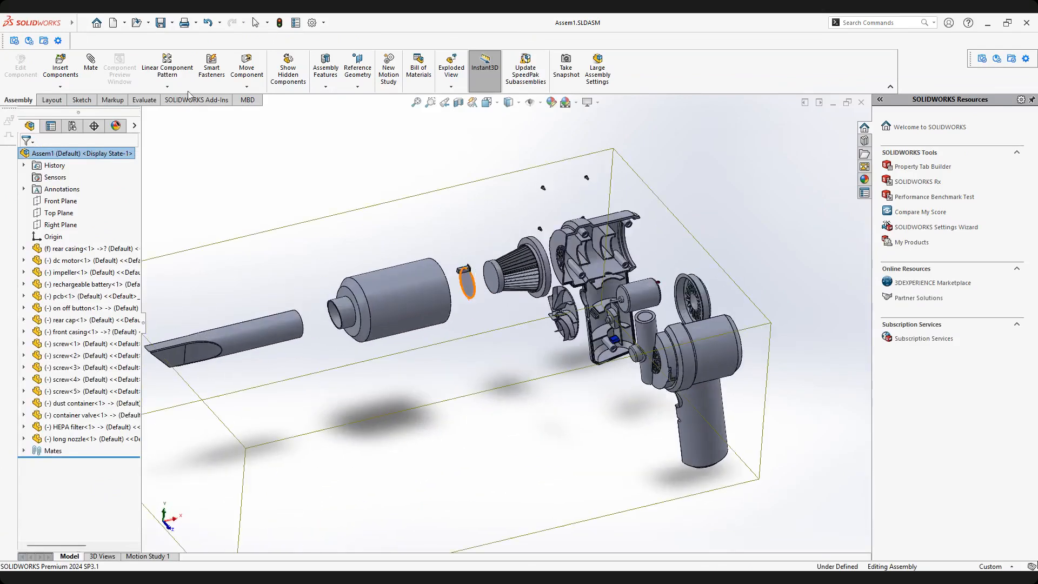
Start an Explode Line Sketch in the exploded vacuum cleaner assembly.
left_click(451, 87)
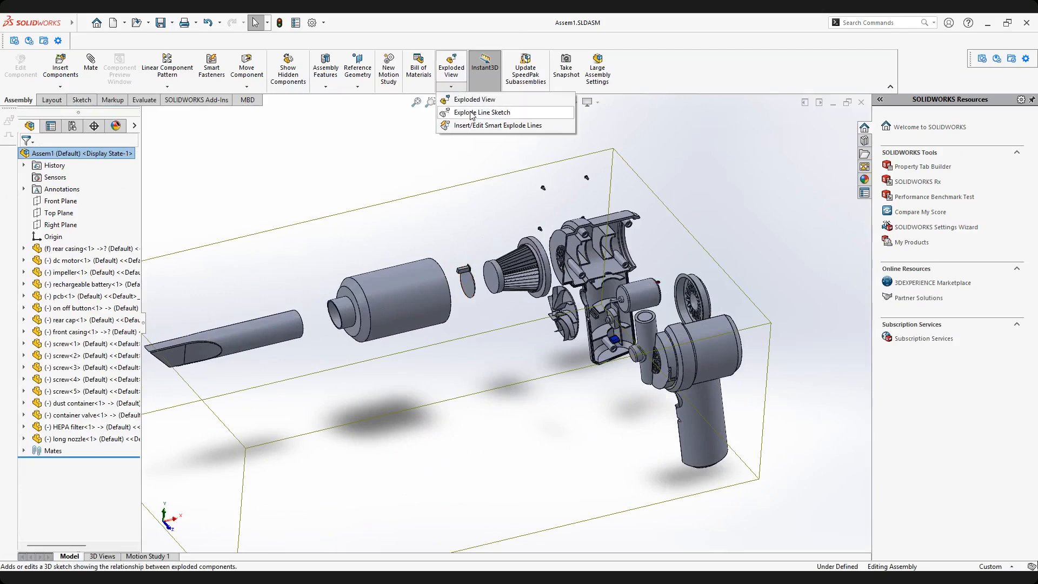
left_click(471, 111)
middle_click_drag(439, 325, 267, 362)
scroll(507, 292, "down", 2)
middle_click(407, 313)
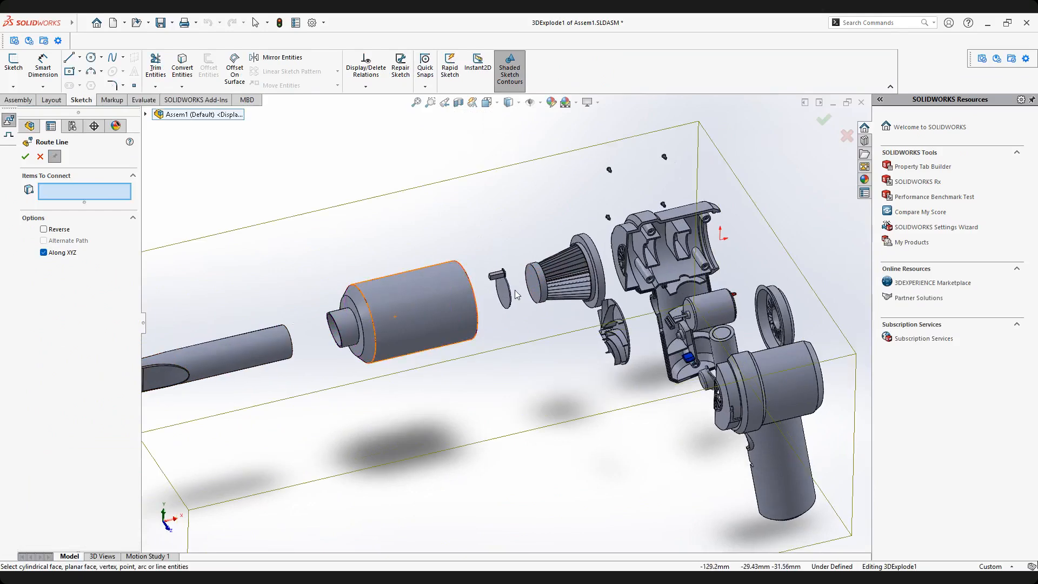
scroll(514, 294, "down", 3)
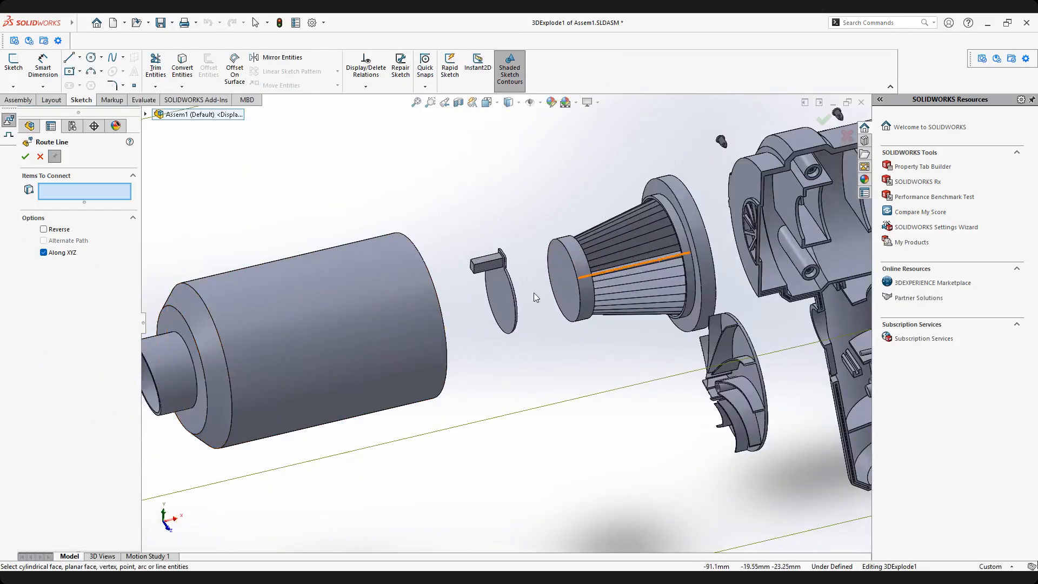
scroll(403, 342, "up", 5)
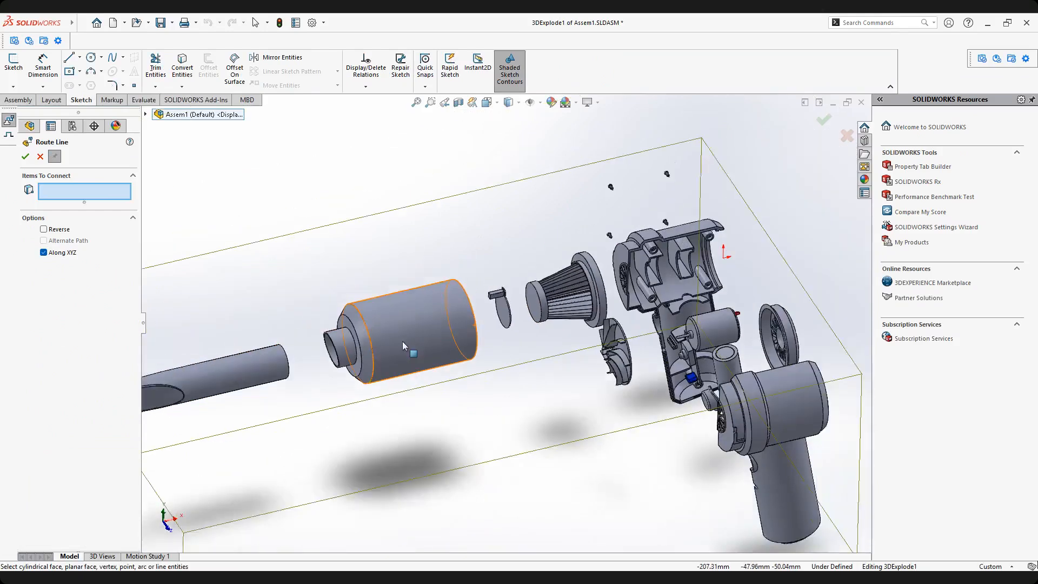
middle_click_drag(461, 284, 420, 313)
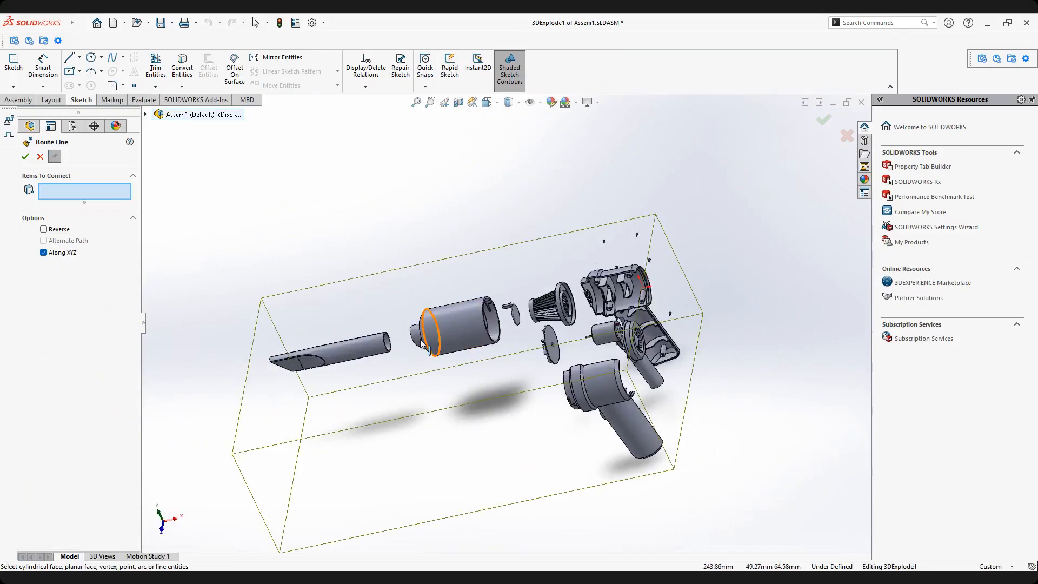
scroll(395, 339, "down", 6)
left_click(356, 347)
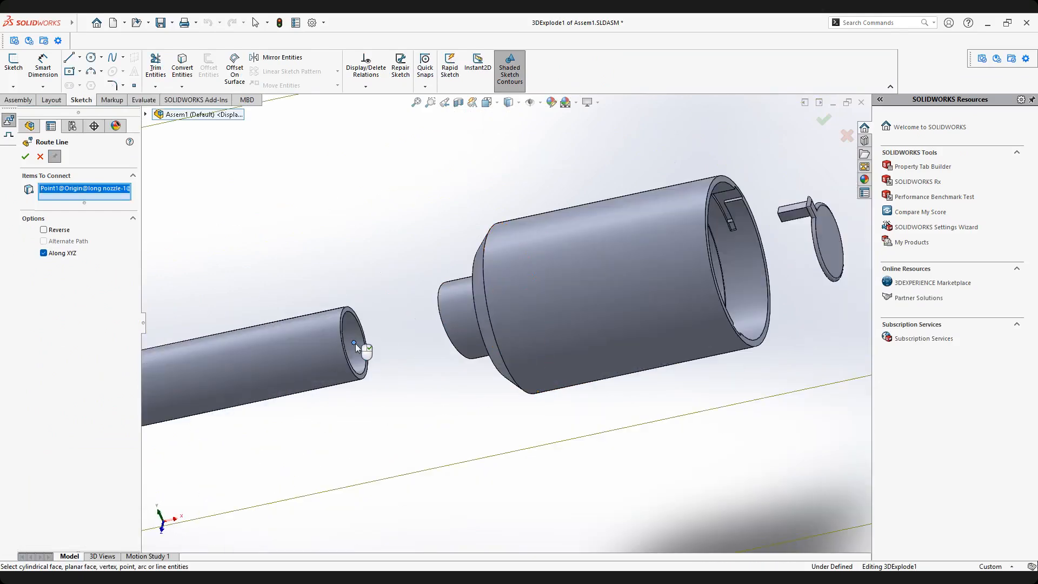
right_click(98, 193)
left_click(126, 199)
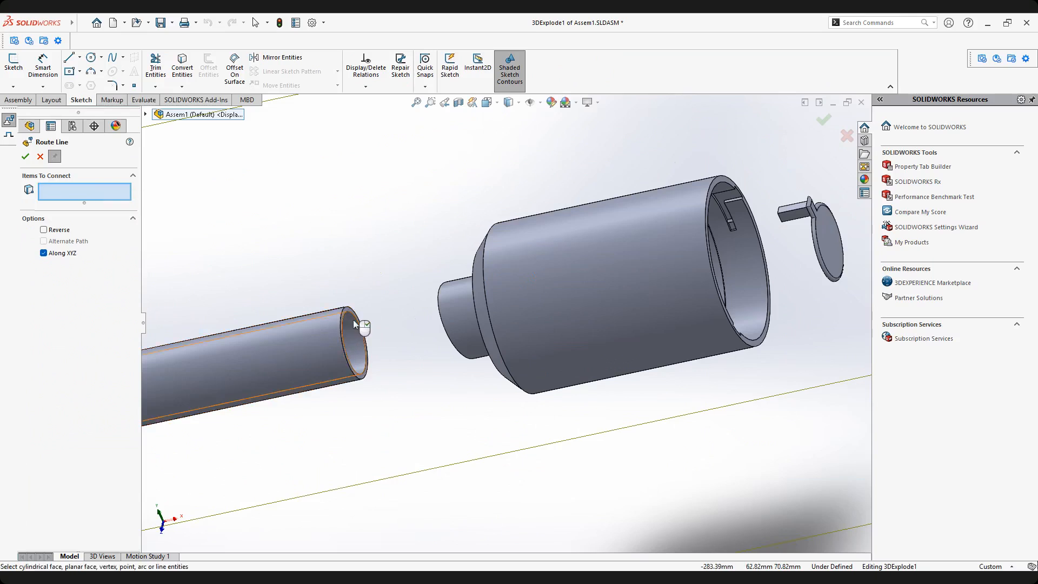
Create a route line from the long nozzle's cylindrical face to the round inlet face of the dust container.
left_click(352, 319)
scroll(524, 305, "up", 5)
middle_click_drag(475, 309, 501, 336)
scroll(501, 335, "down", 3)
middle_click_drag(416, 319, 440, 315)
left_click(441, 315)
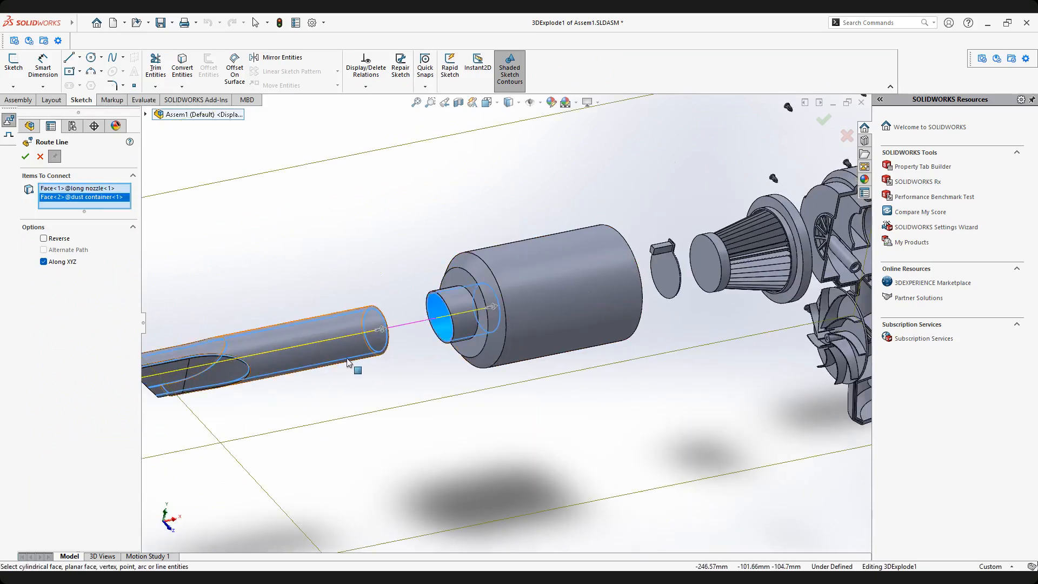
left_click(24, 159)
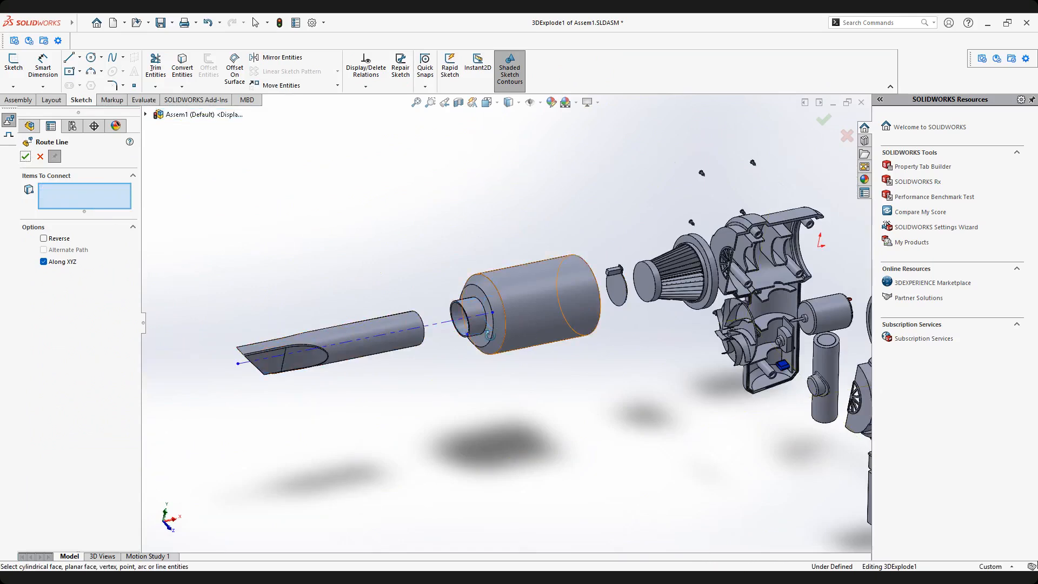
Select the dust container's inner cylindrical face and the rear casing's curved front face as the next route line's items to connect.
middle_click_drag(489, 334, 443, 330)
scroll(670, 277, "up", 2)
scroll(570, 311, "down", 3)
middle_click(538, 320)
middle_click_drag(538, 320, 491, 335)
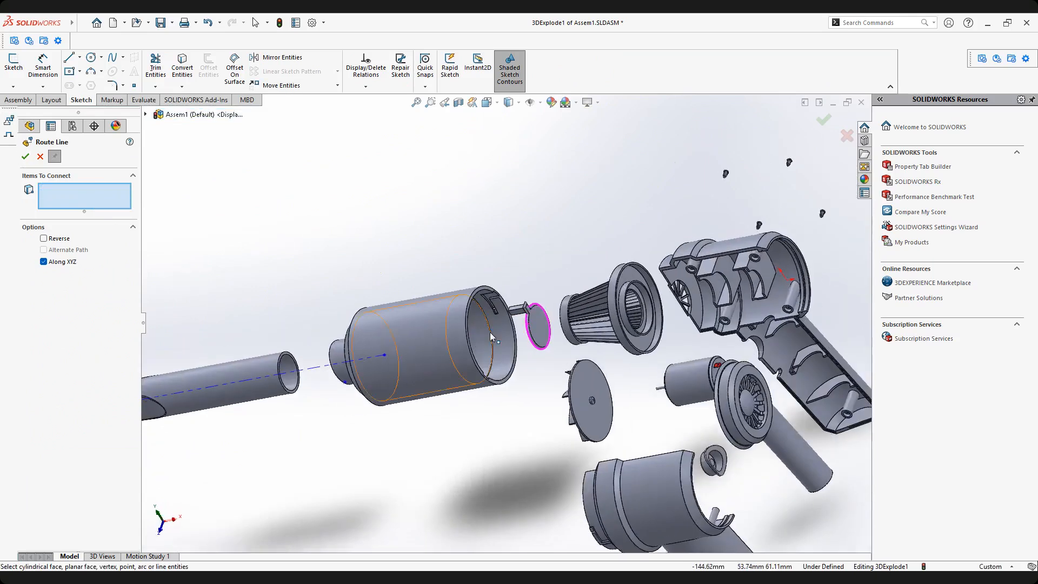
scroll(502, 330, "down", 3)
left_click(514, 323)
scroll(540, 319, "down", 2)
scroll(540, 320, "up", 6)
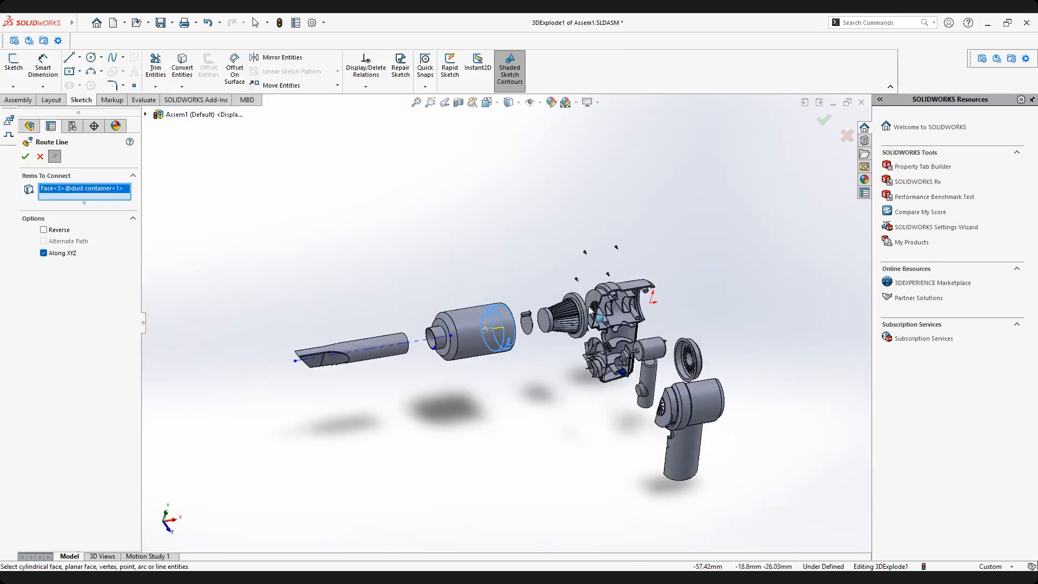
scroll(591, 310, "down", 5)
left_click(589, 267)
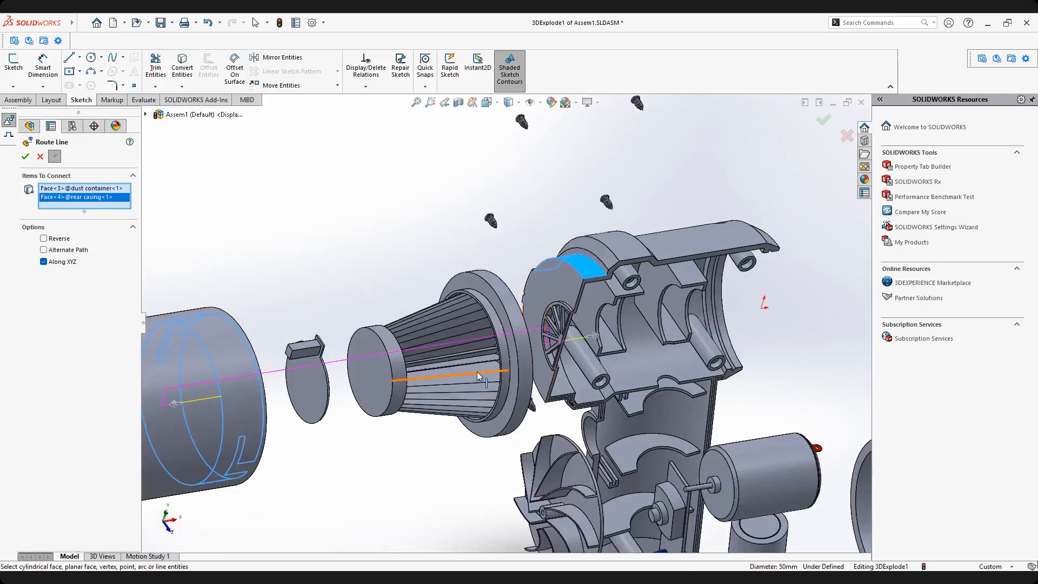
Flip the route direction arrows at the dust container and rear casing to get a straight explode line, and accept it.
scroll(478, 375, "up", 2)
scroll(295, 375, "down", 2)
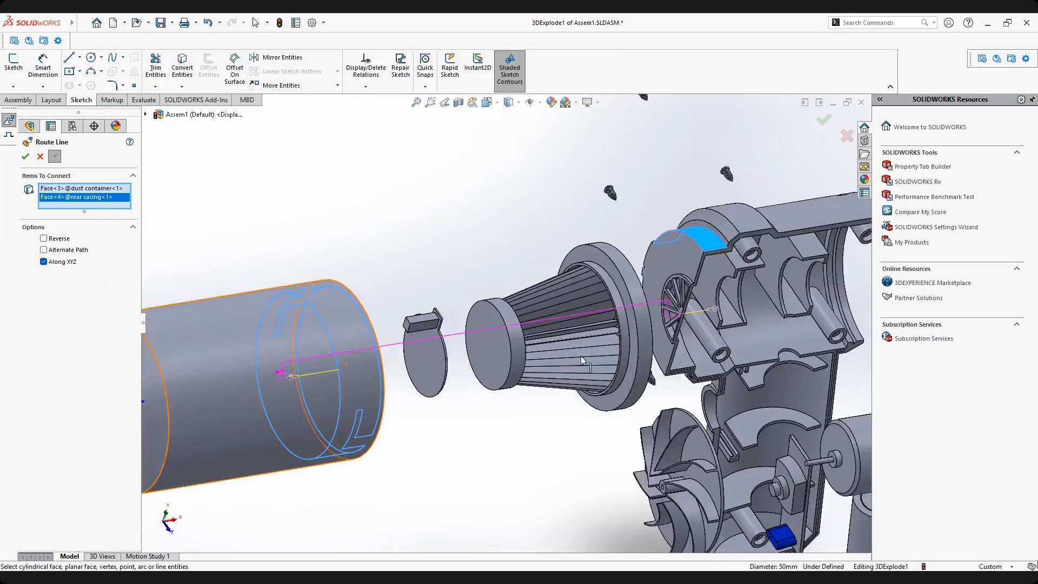
scroll(581, 356, "down", 2)
left_click(723, 310)
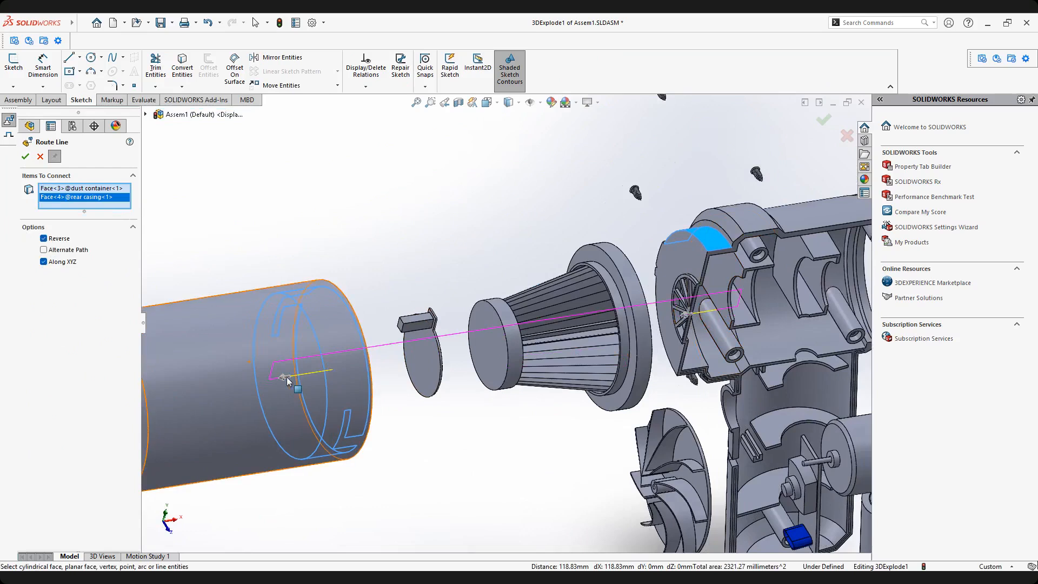
left_click(286, 378)
left_click(286, 377)
left_click(283, 375)
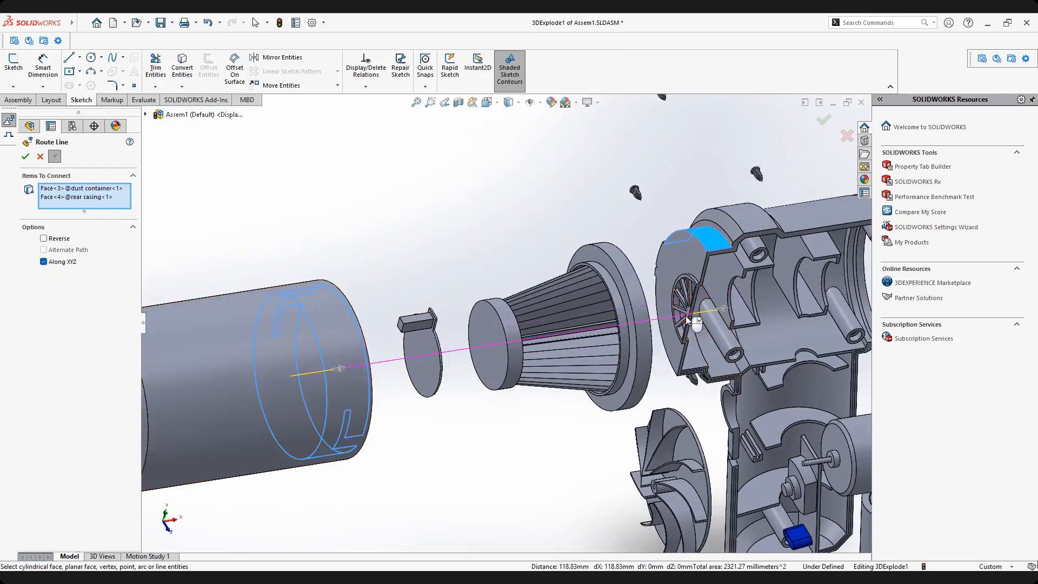
left_click(25, 156)
Examine the route line through the container valve and HEPA filter between the dust container and rear casing.
scroll(592, 359, "up", 3)
middle_click_drag(593, 358, 565, 351)
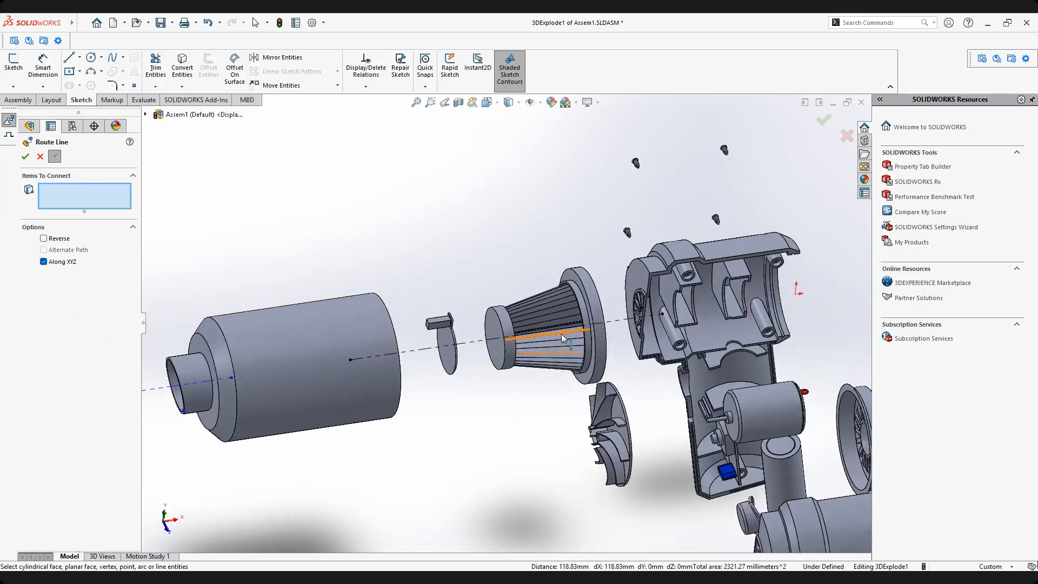
scroll(573, 354, "down", 3)
middle_click_drag(358, 354, 465, 339)
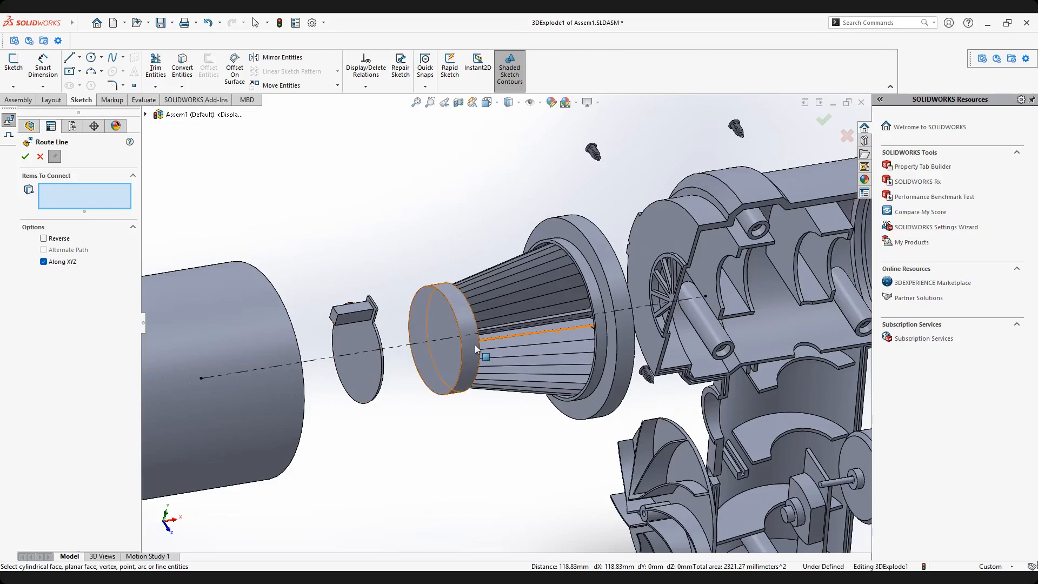
scroll(465, 331, "up", 5)
scroll(471, 328, "up", 1)
middle_click_drag(471, 328, 432, 354)
scroll(393, 368, "down", 3)
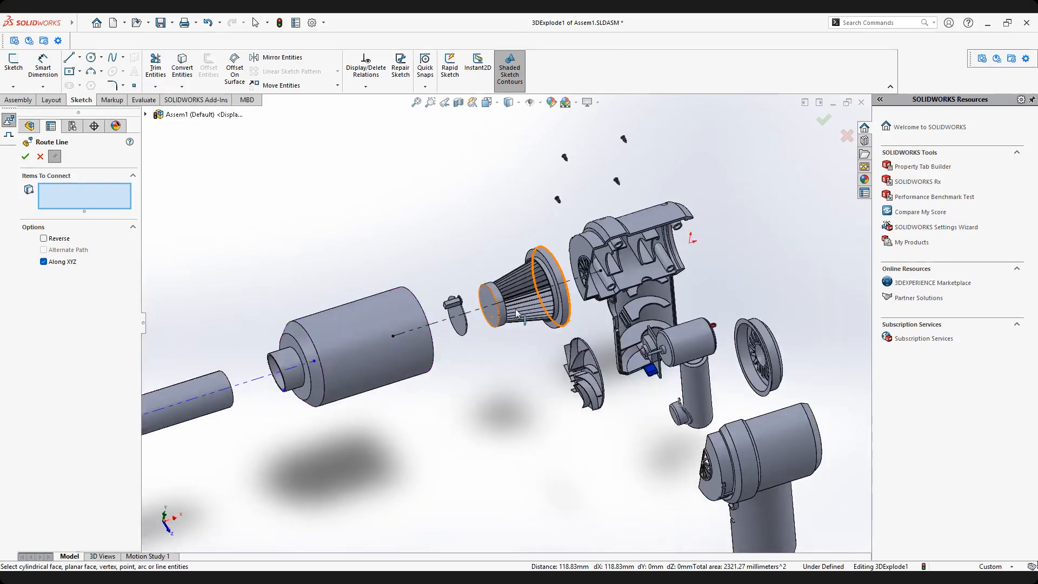
scroll(562, 309, "down", 3)
middle_click_drag(548, 310, 511, 311)
scroll(340, 252, "down", 1)
middle_click_drag(378, 279, 560, 349)
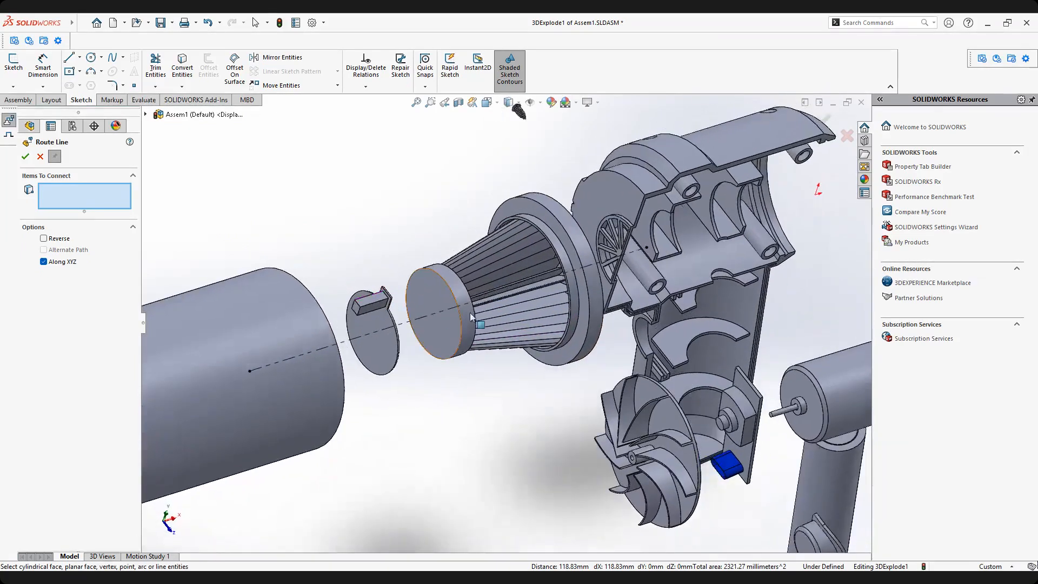
scroll(561, 349, "up", 3)
scroll(561, 350, "down", 2)
Create a route line from the impeller's central hub to the dc motor's shaft.
scroll(578, 396, "down", 8)
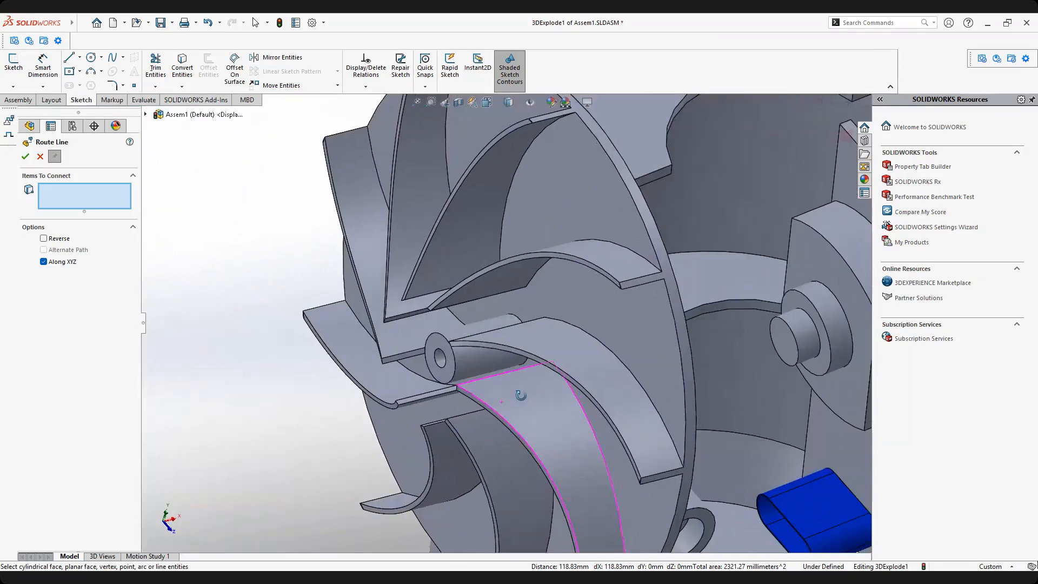
left_click(446, 363)
scroll(597, 354, "up", 4)
scroll(703, 277, "down", 2)
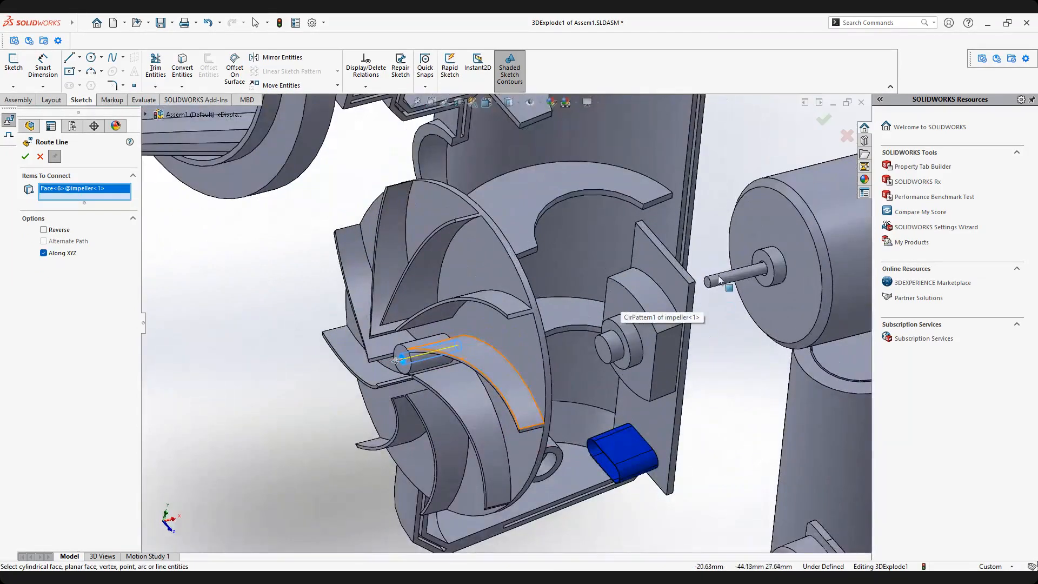
left_click(721, 275)
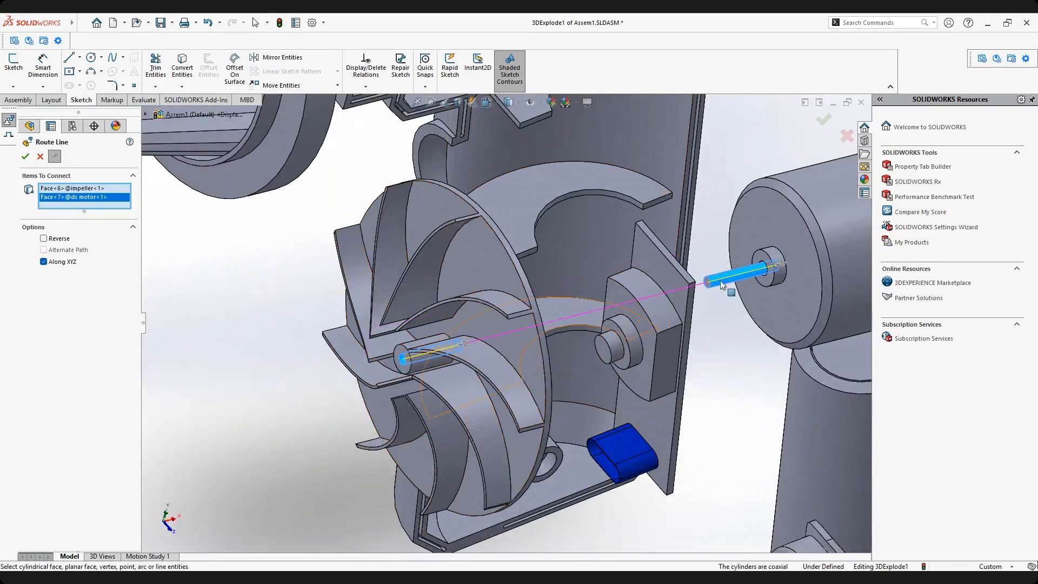
left_click(25, 156)
Examine the exploded motor, rear cap, battery and rear casing from several angles for further parts to connect.
scroll(610, 367, "up", 4)
middle_click_drag(610, 368, 543, 324)
scroll(575, 354, "down", 3)
scroll(573, 351, "down", 1)
scroll(576, 355, "up", 3)
scroll(568, 270, "up", 3)
middle_click_drag(554, 234, 595, 351)
scroll(614, 284, "down", 4)
scroll(616, 286, "up", 3)
scroll(659, 317, "down", 4)
middle_click_drag(481, 347, 531, 307)
scroll(542, 303, "up", 1)
middle_click_drag(387, 316, 407, 391)
Try to route an explode line from the rechargeable battery's cylindrical face to the curved lower rib in the rear casing handle.
left_click(407, 391)
scroll(634, 340, "up", 2)
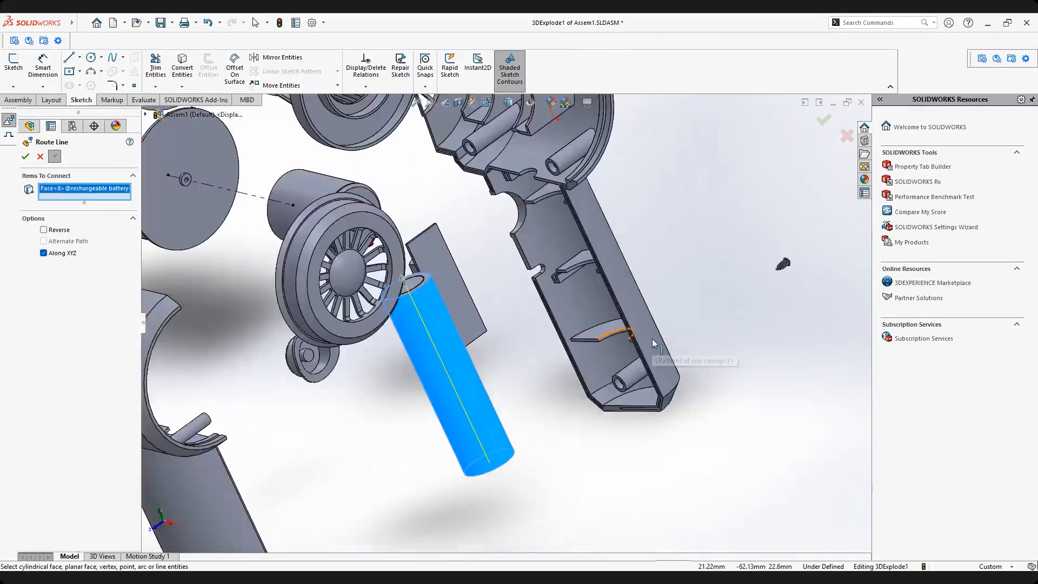
middle_click_drag(671, 332, 655, 327)
scroll(610, 343, "down", 3)
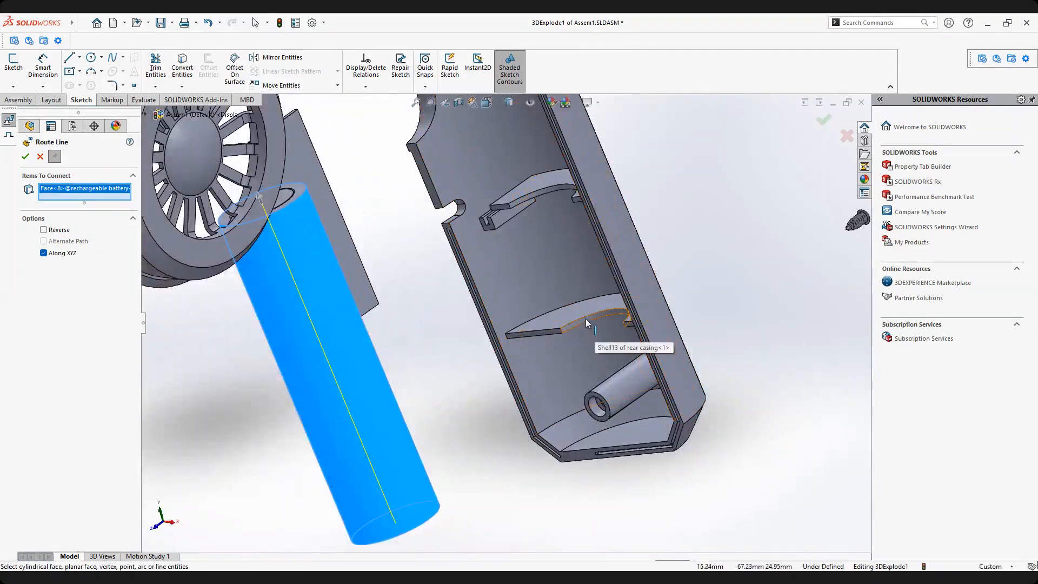
left_click(580, 325)
scroll(516, 326, "up", 4)
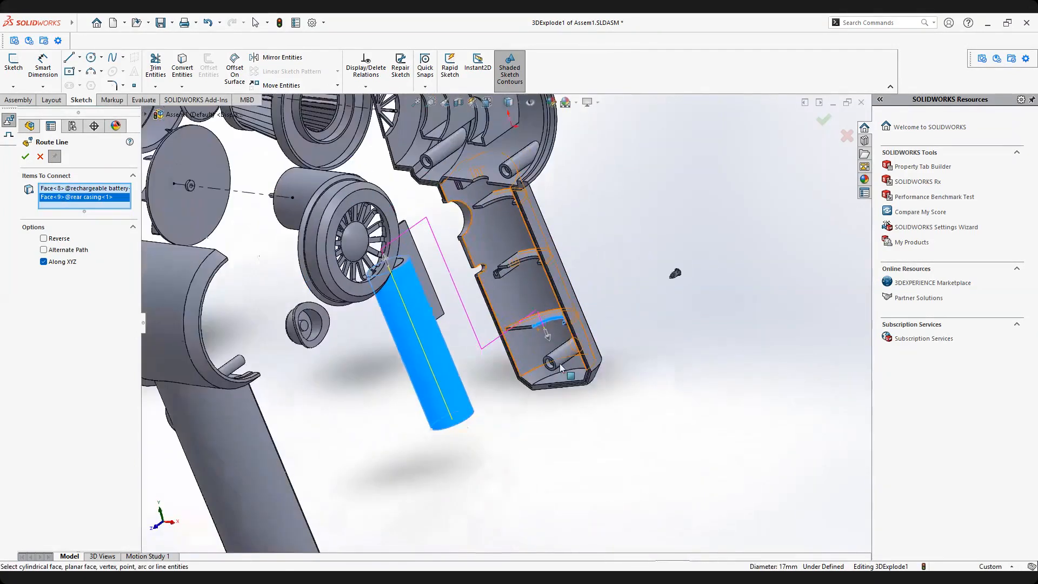
mouse_move(477, 340)
middle_mouse_down()
mouse_move(492, 349)
mouse_move(482, 332)
middle_mouse_up()
middle_click_drag(388, 253, 424, 296)
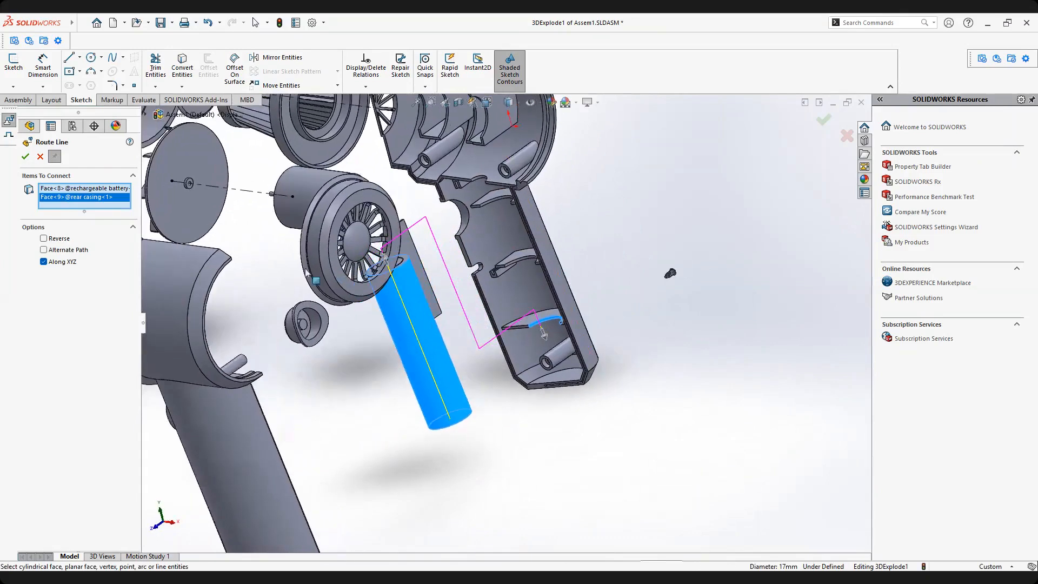
left_click(383, 259)
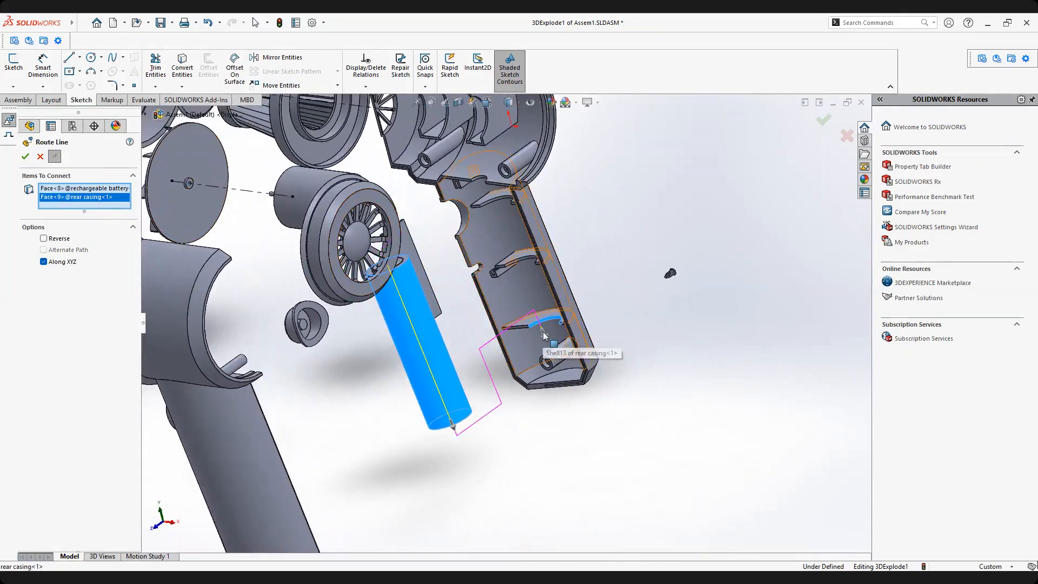
left_click(40, 157)
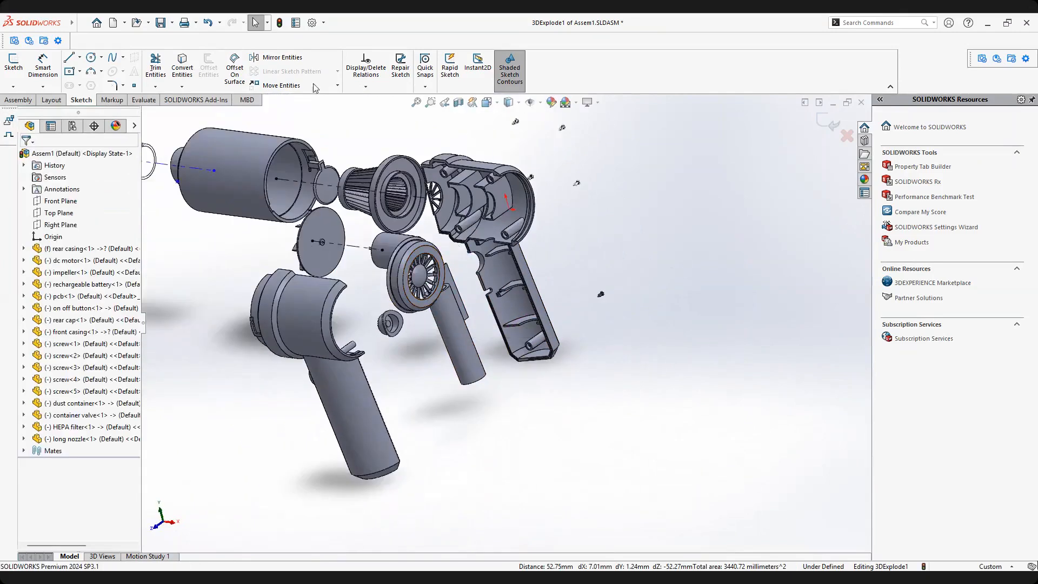
left_click(7, 100)
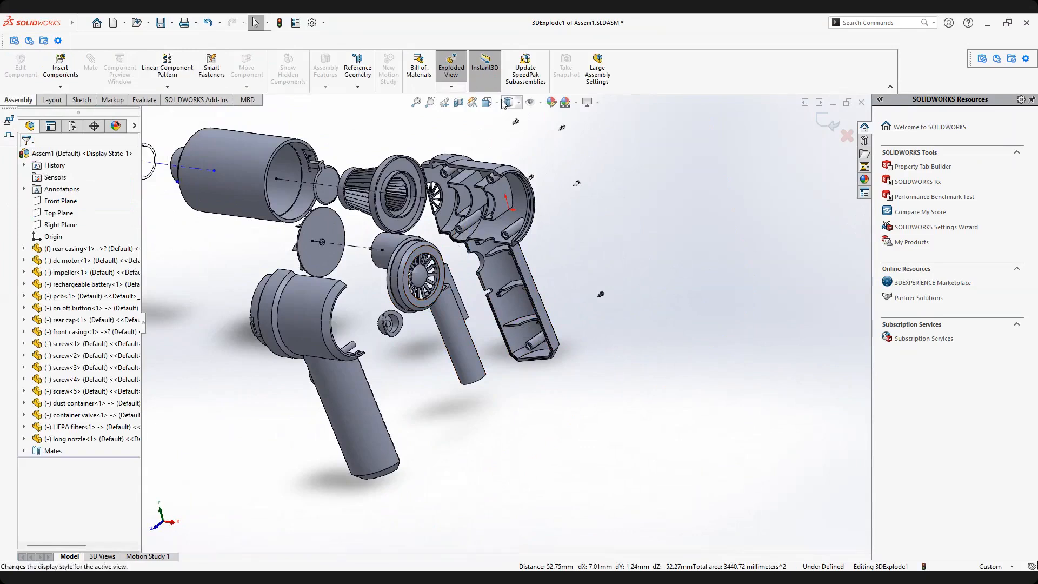
Exit the explode line sketch and reopen it for editing.
left_click(451, 87)
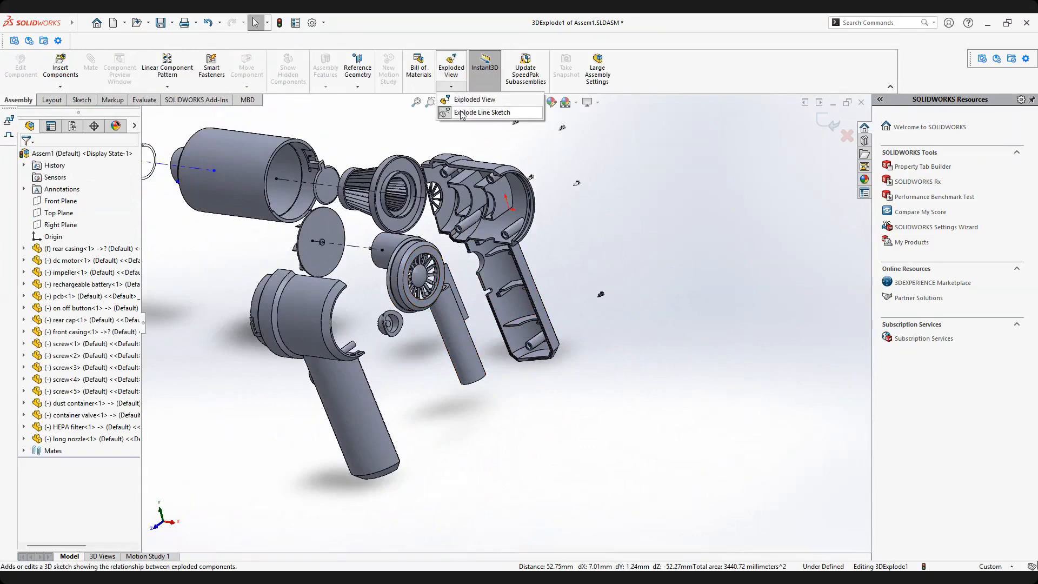
left_click(456, 112)
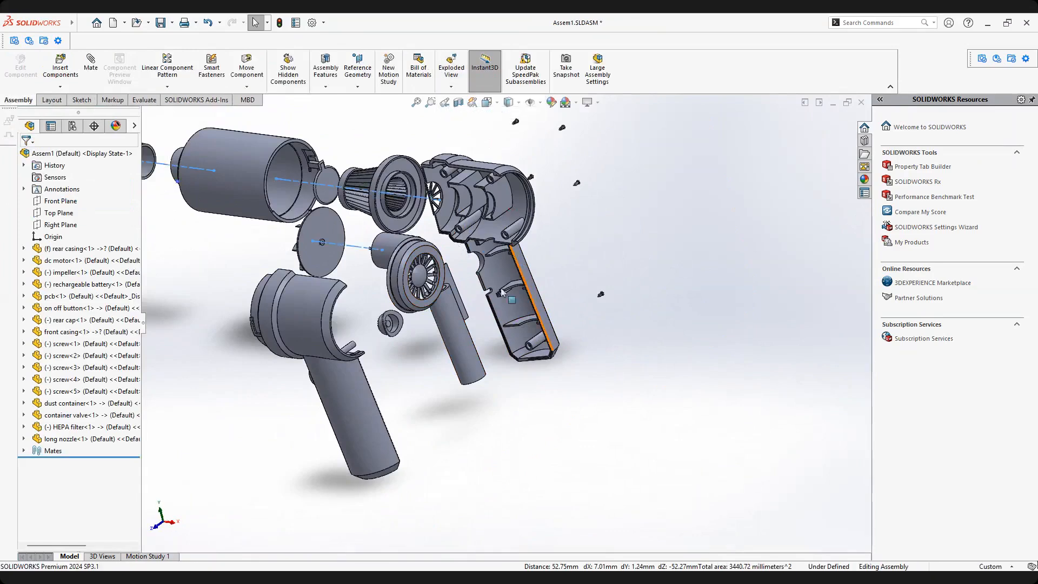
left_click(451, 88)
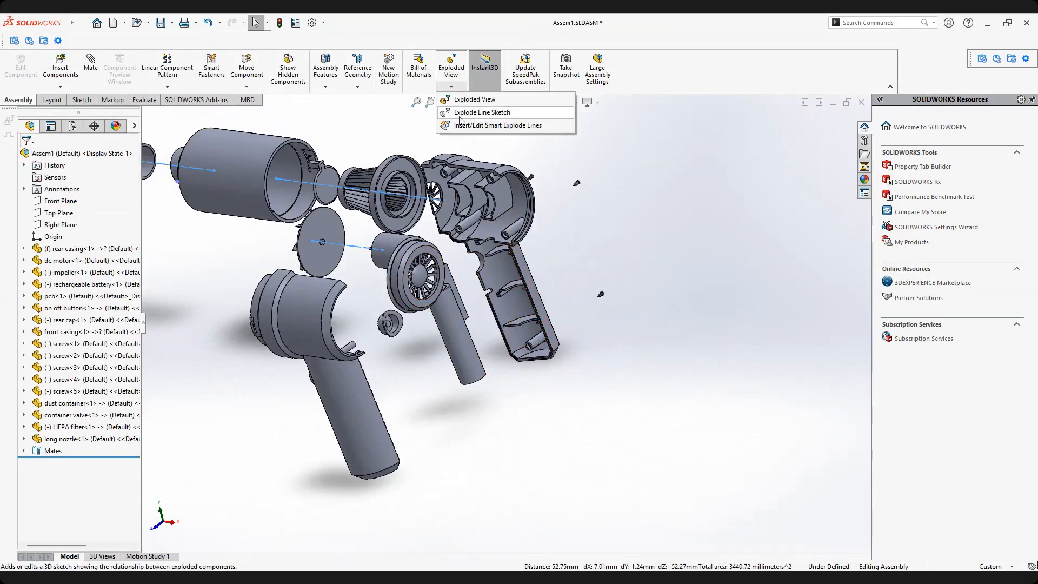
left_click(459, 112)
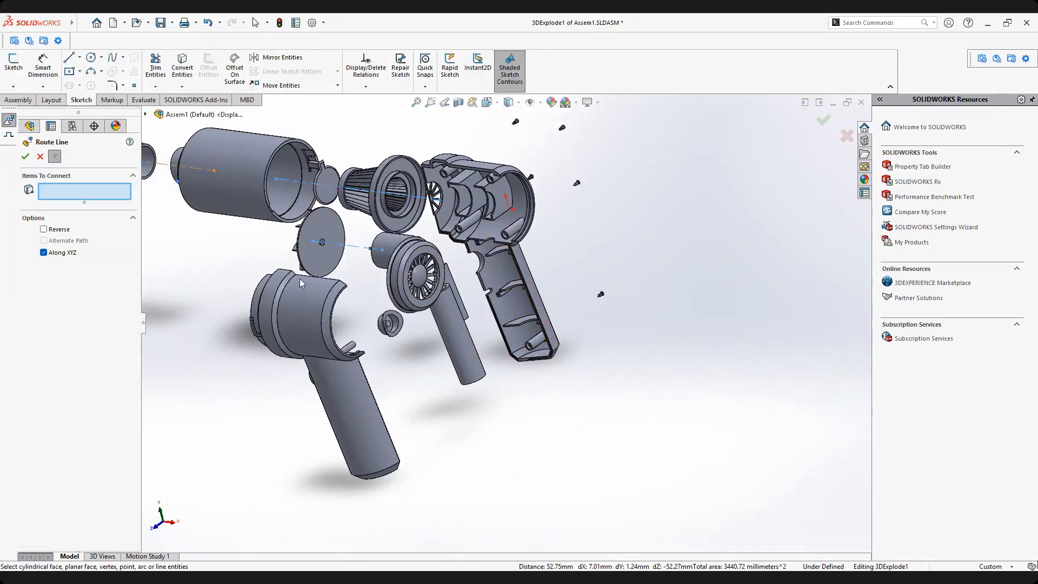
scroll(392, 322, "down", 2)
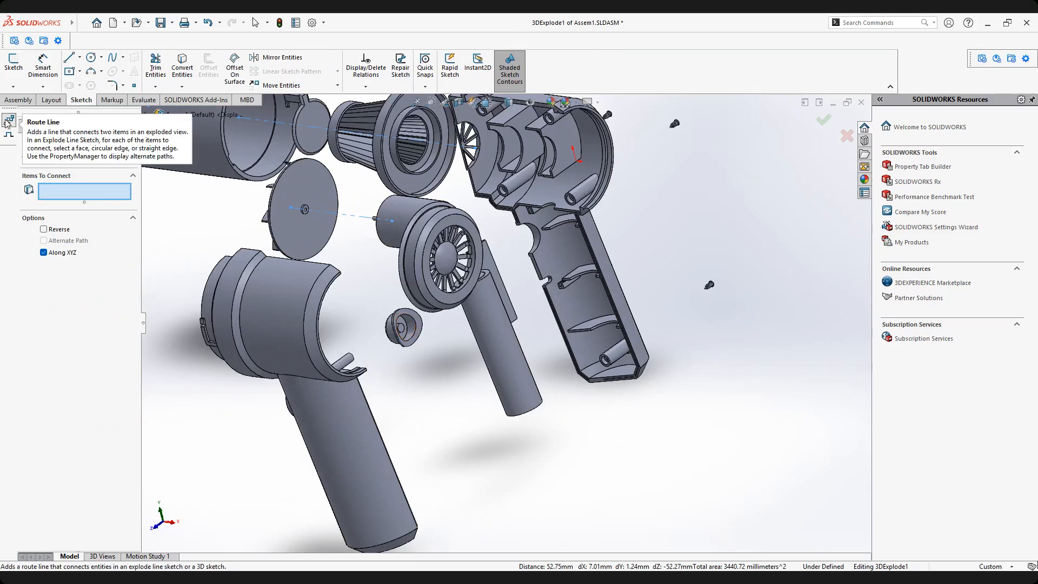
left_click(9, 136)
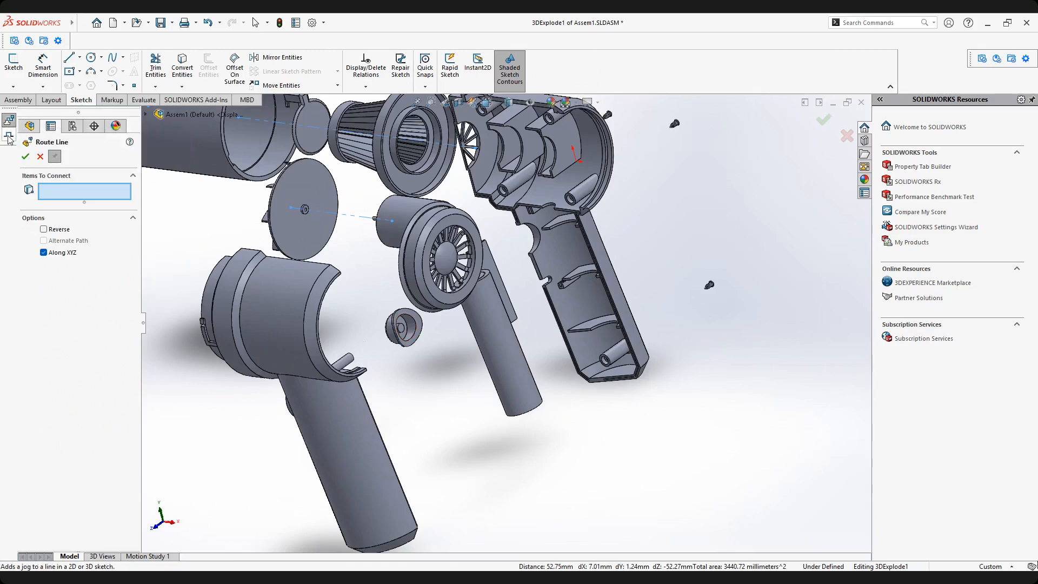
scroll(553, 326, "down", 2)
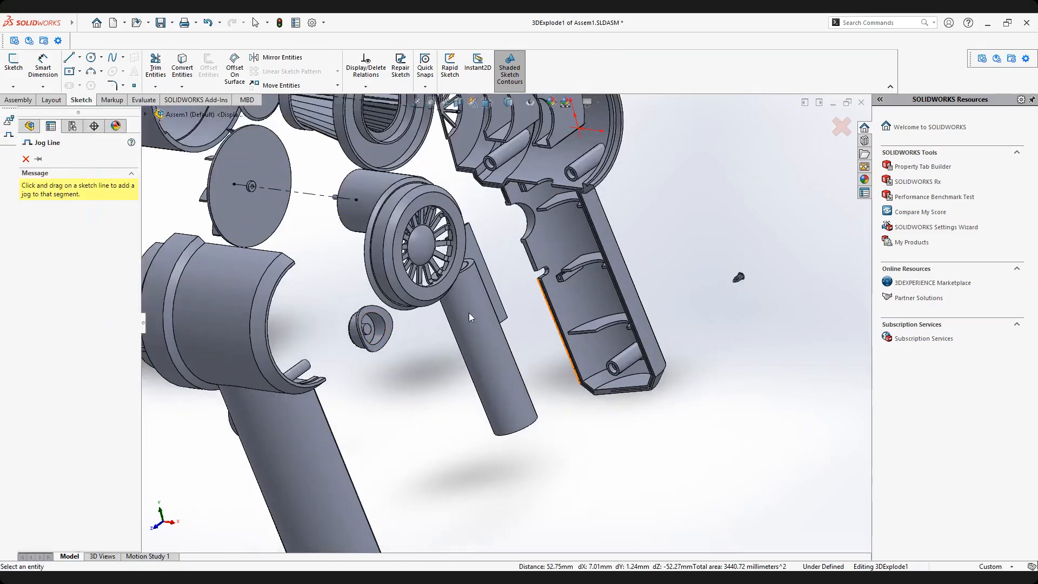
middle_click_drag(496, 328, 295, 173)
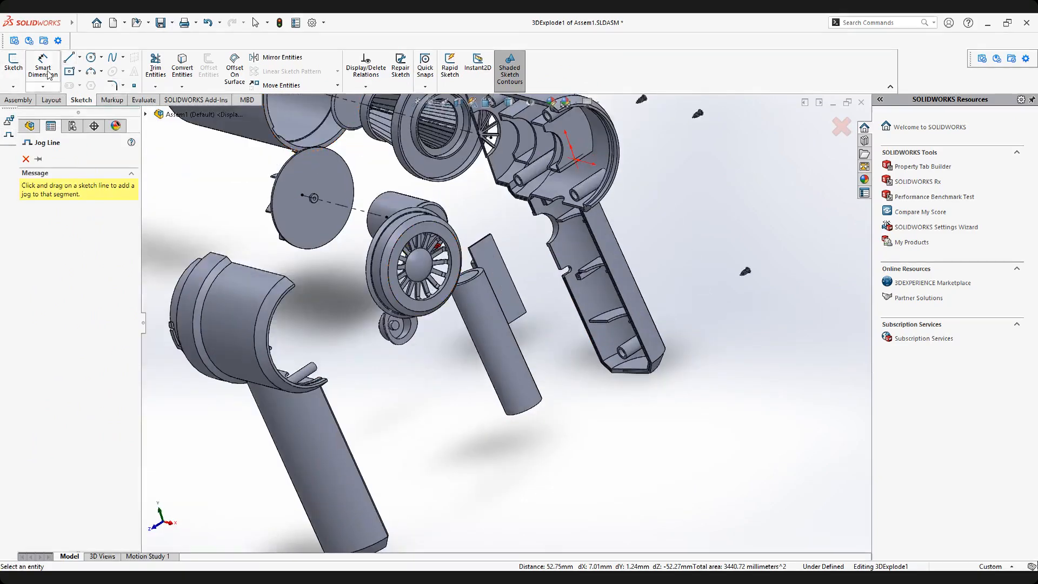
Sketch a line about 47 mm long from the centre of the rechargeable battery's upper end face toward the rear casing handle.
scroll(511, 327, "down", 2)
middle_click_drag(504, 327, 470, 253)
scroll(489, 253, "down", 1)
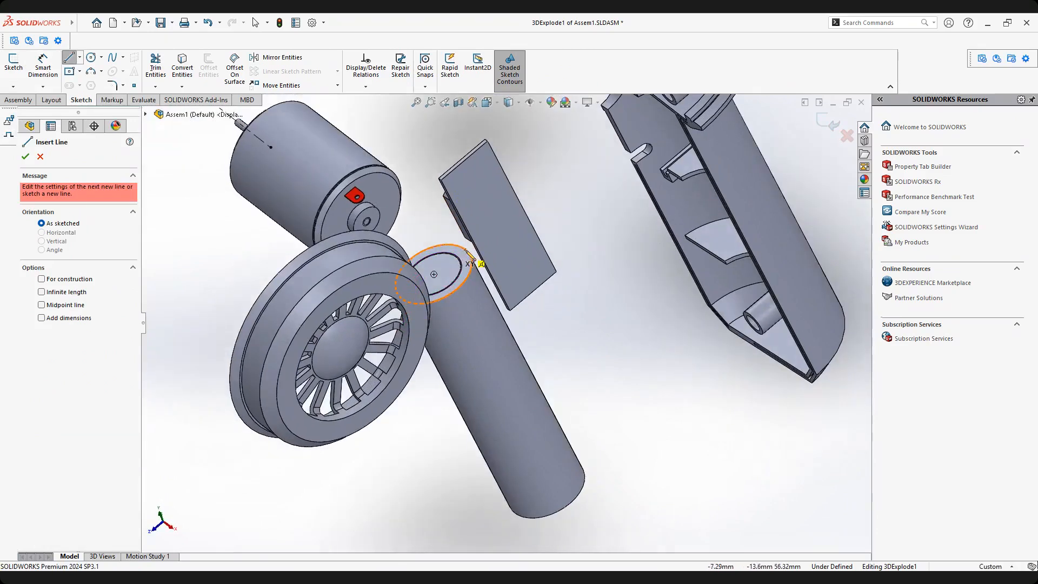
left_click(434, 275)
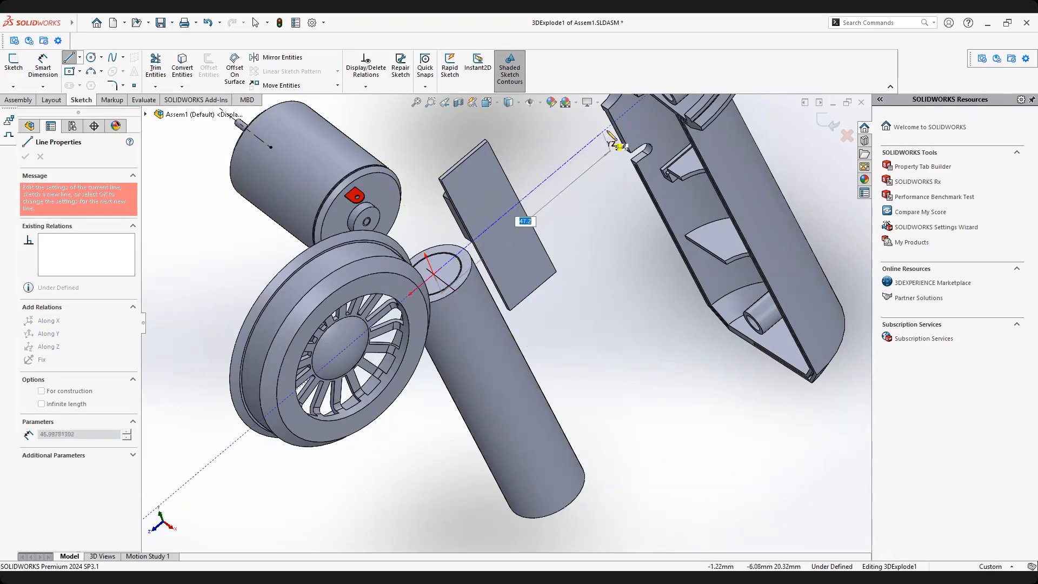
left_click(627, 111)
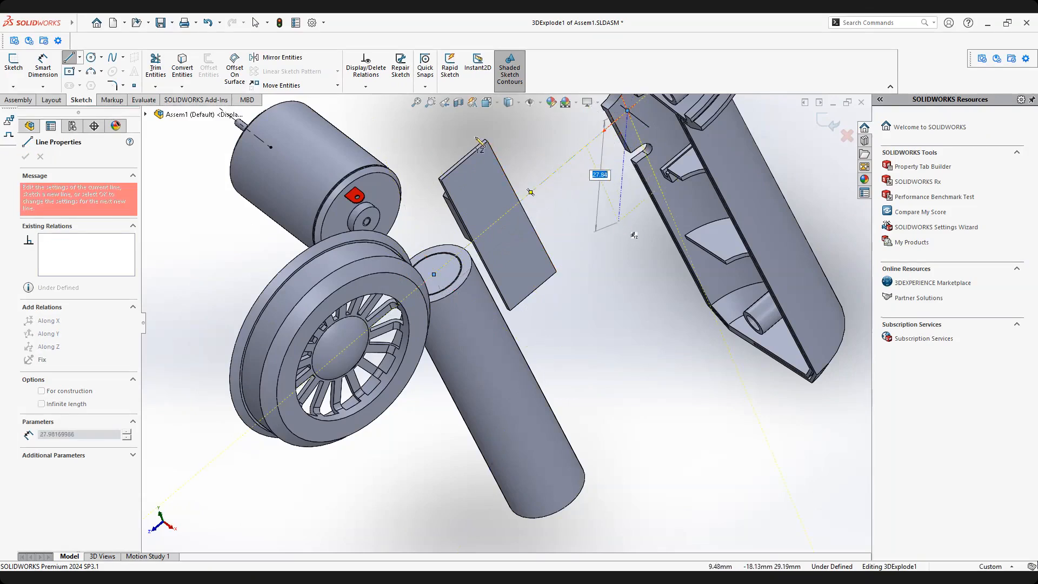
Finish the explode line running from the battery's upper end to the ribbed casing half.
right_click(594, 239)
left_click(611, 238)
middle_click_drag(611, 241, 540, 371)
scroll(540, 376, "down", 3)
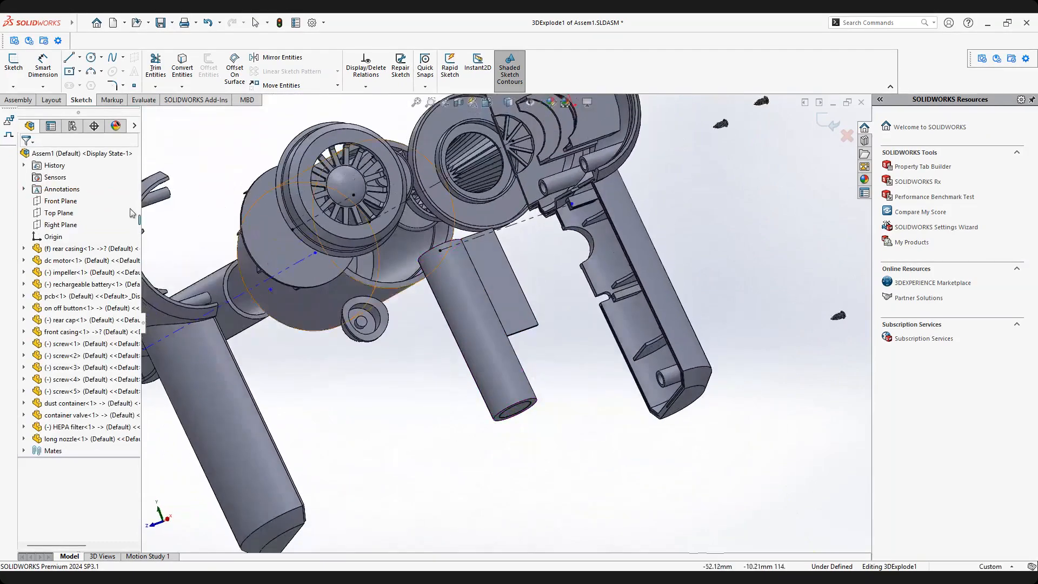
Draw an explode line from the centre of the battery's lower end straight to the lower part of the casing handle.
left_click(9, 136)
scroll(536, 399, "down", 4)
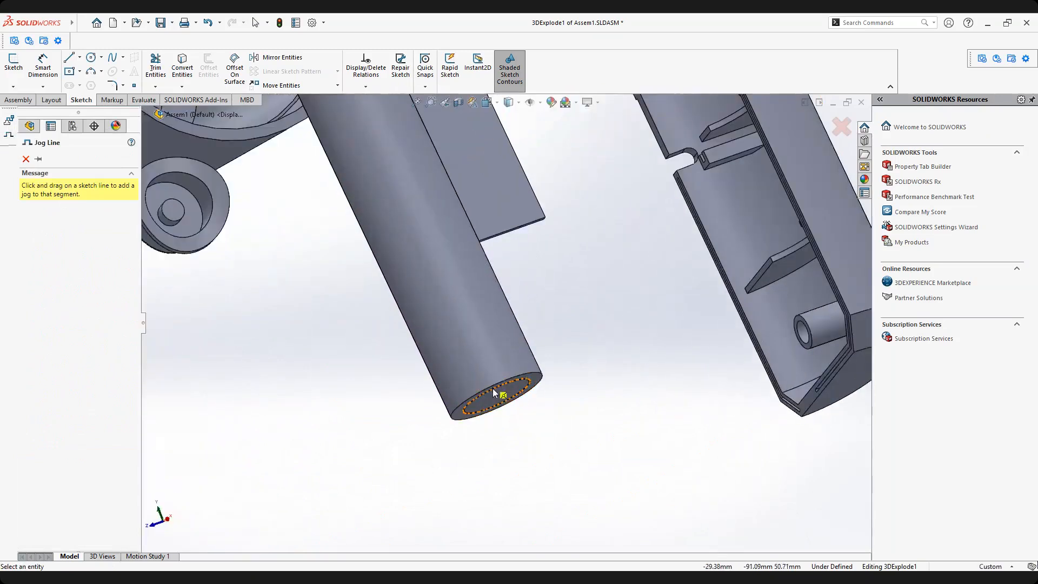
left_click(497, 395)
left_click(68, 61)
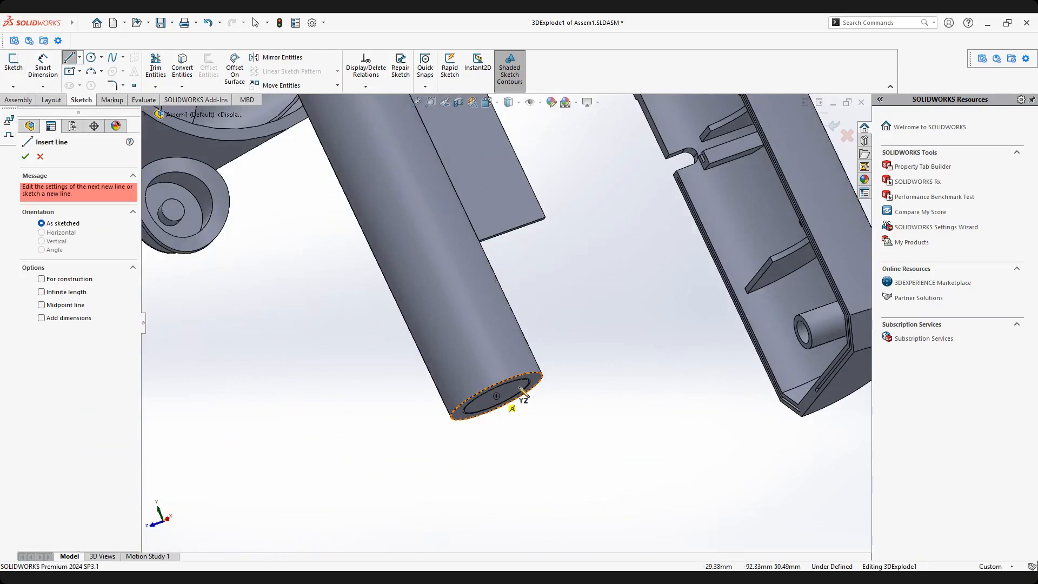
left_click(522, 392)
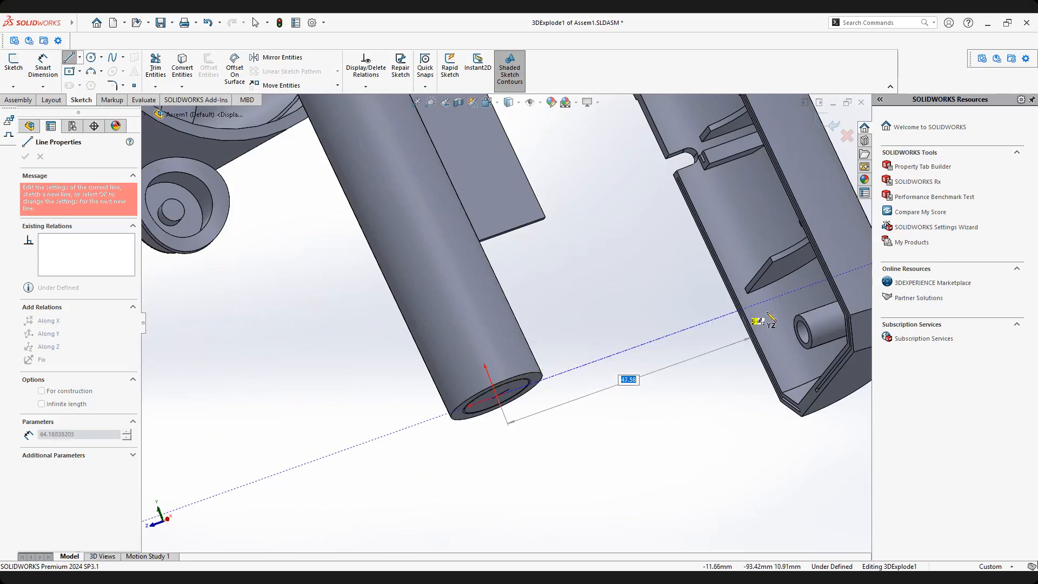
right_click(694, 324)
left_click(720, 330)
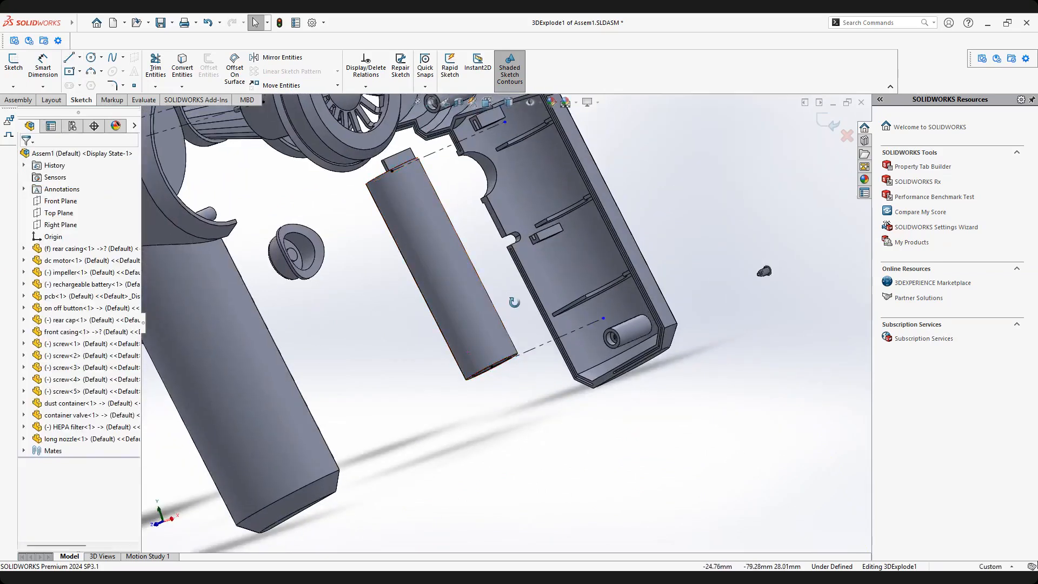
scroll(482, 308, "up", 3)
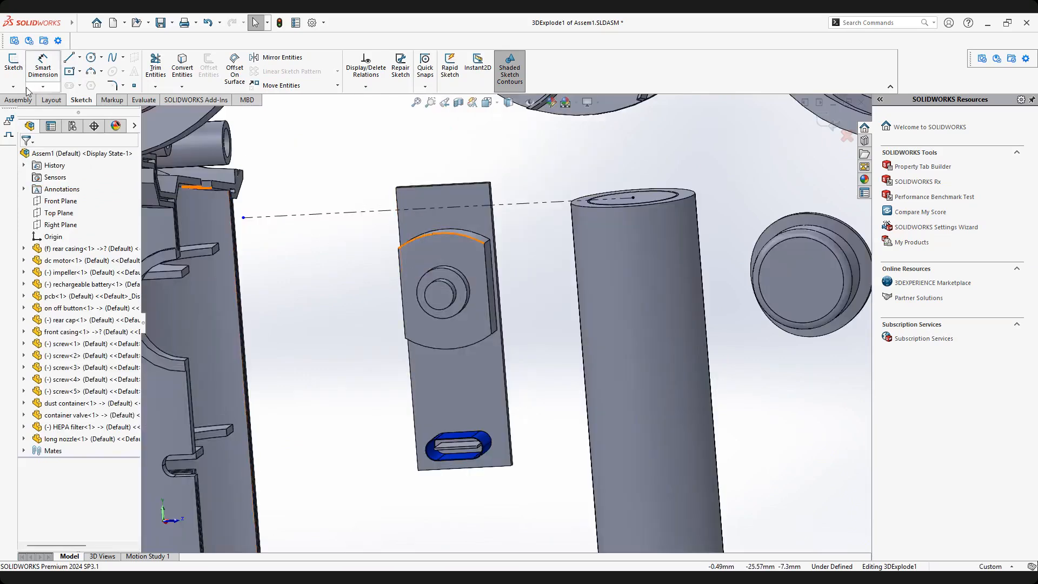
left_click(12, 124)
middle_click_drag(463, 250, 500, 245)
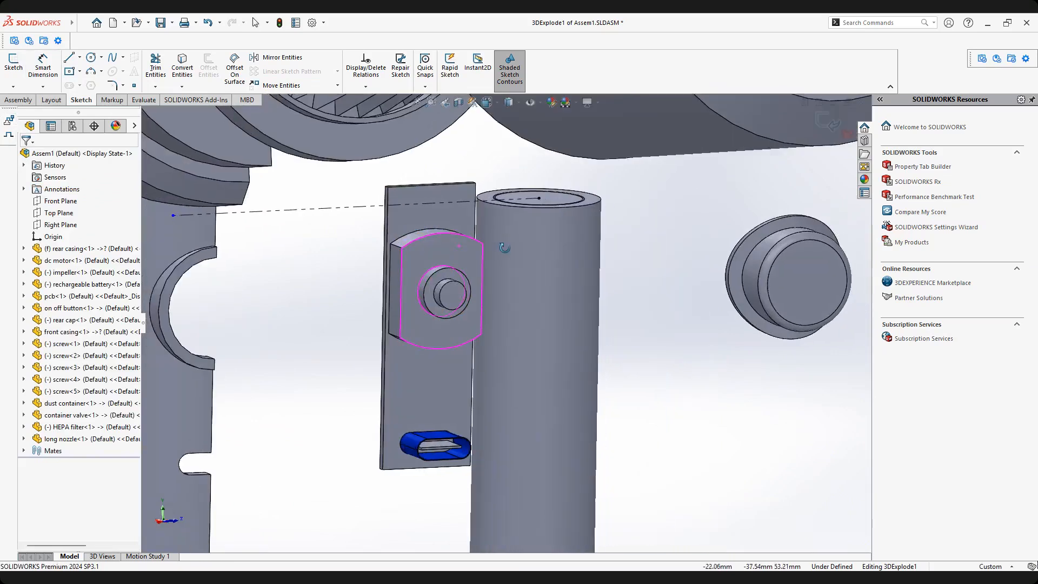
middle_click_drag(432, 235, 444, 257)
scroll(333, 255, "down", 4)
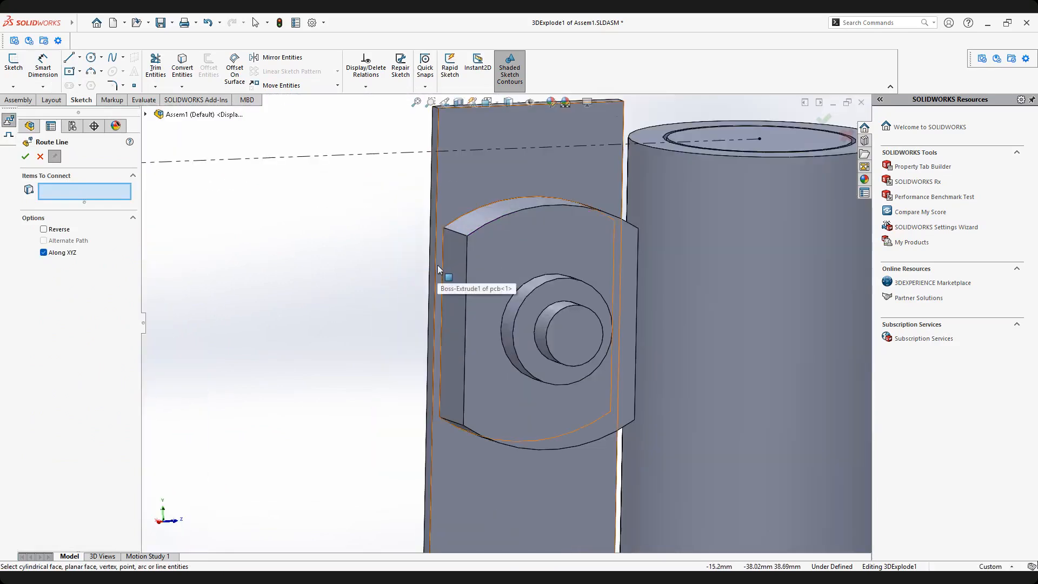
scroll(438, 267, "up", 4)
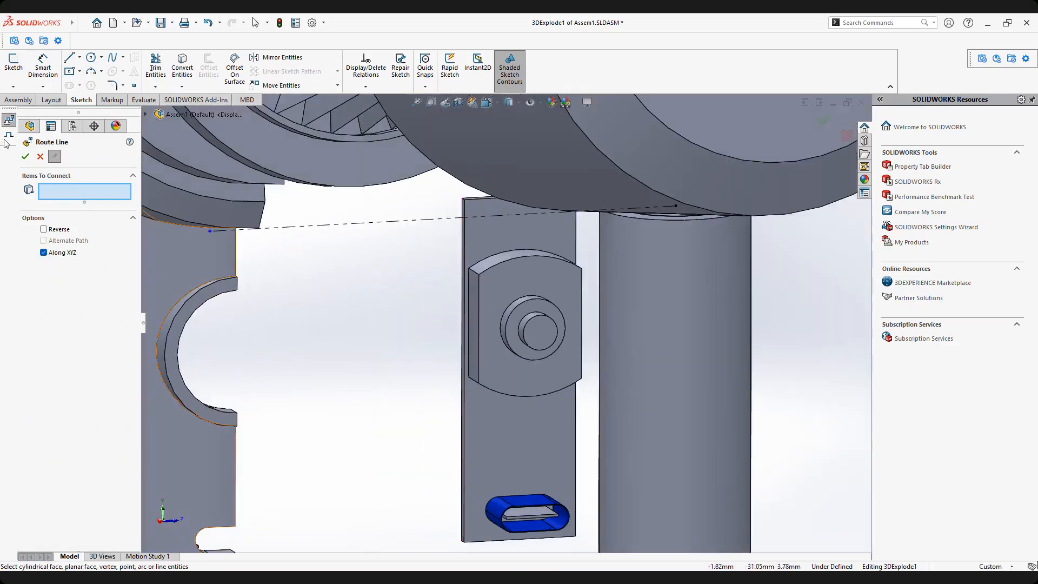
Draw an explode line about 31 mm long from the PCB's upper side edge to the casing, parallel to the upper battery line.
left_click(8, 136)
middle_click_drag(484, 329, 500, 333)
left_click(69, 57)
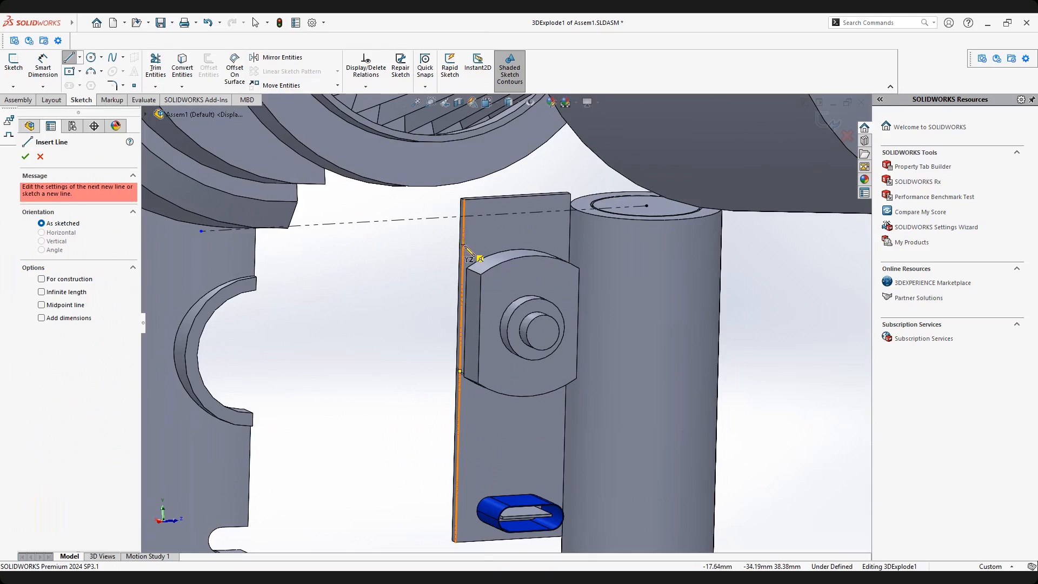
left_click(464, 247)
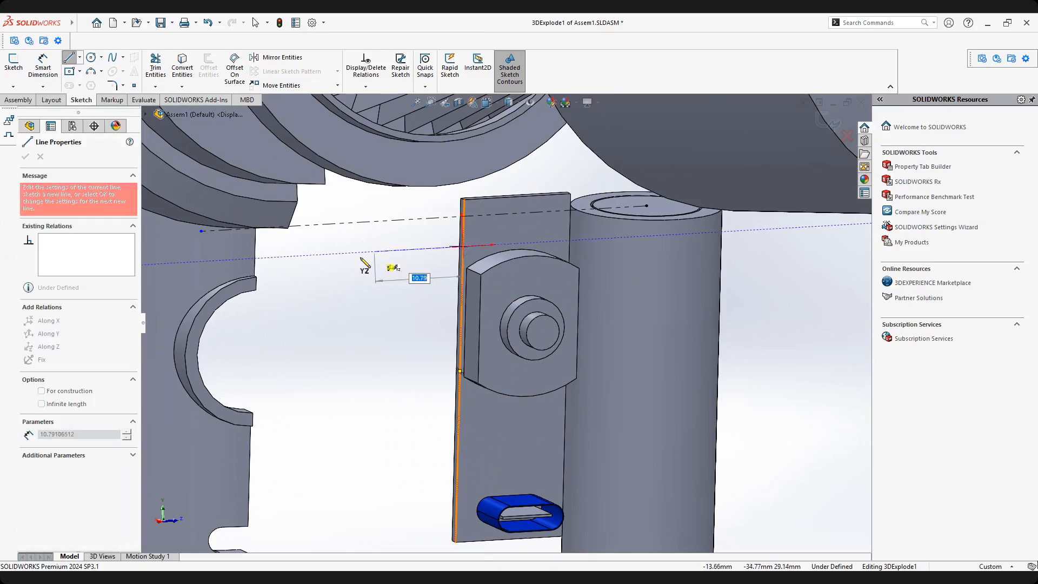
scroll(384, 267, "up", 4)
middle_click_drag(394, 260, 454, 283)
scroll(486, 322, "down", 4)
mouse_move(485, 319)
middle_mouse_down()
mouse_move(463, 296)
mouse_move(318, 311)
middle_mouse_up()
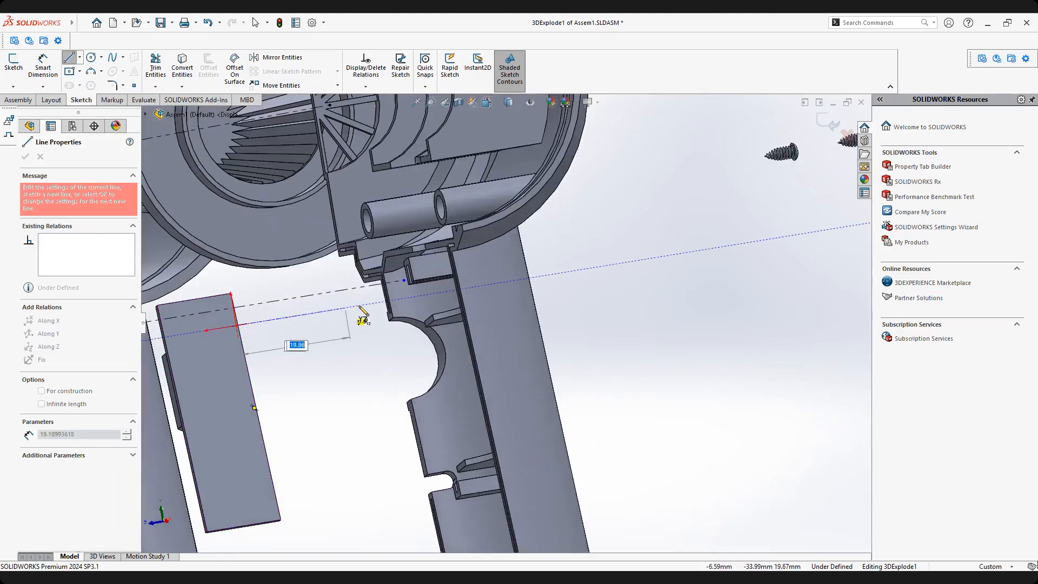
scroll(373, 309, "down", 3)
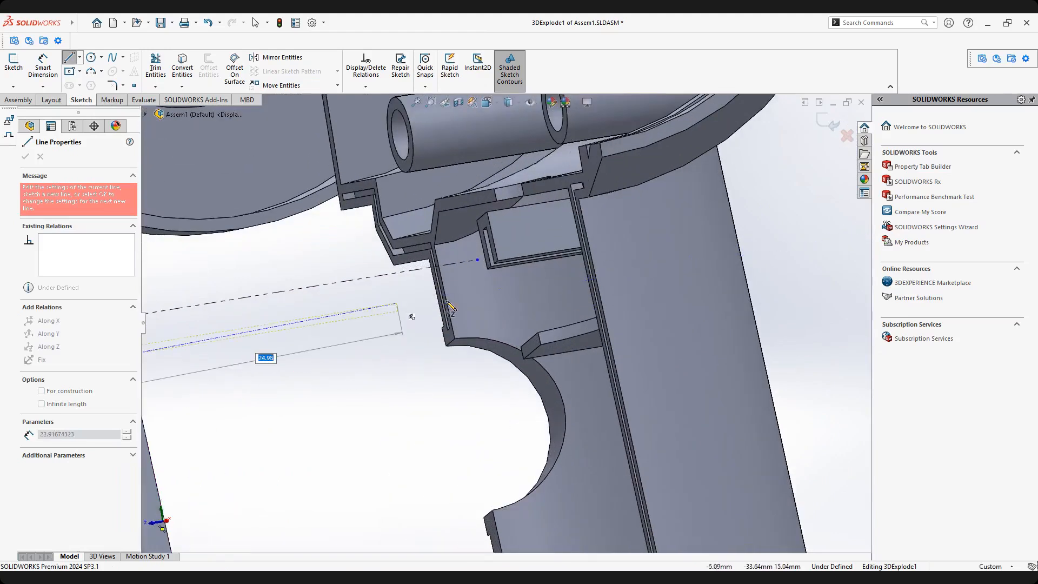
left_click(496, 295)
right_click(546, 297)
left_click(572, 309)
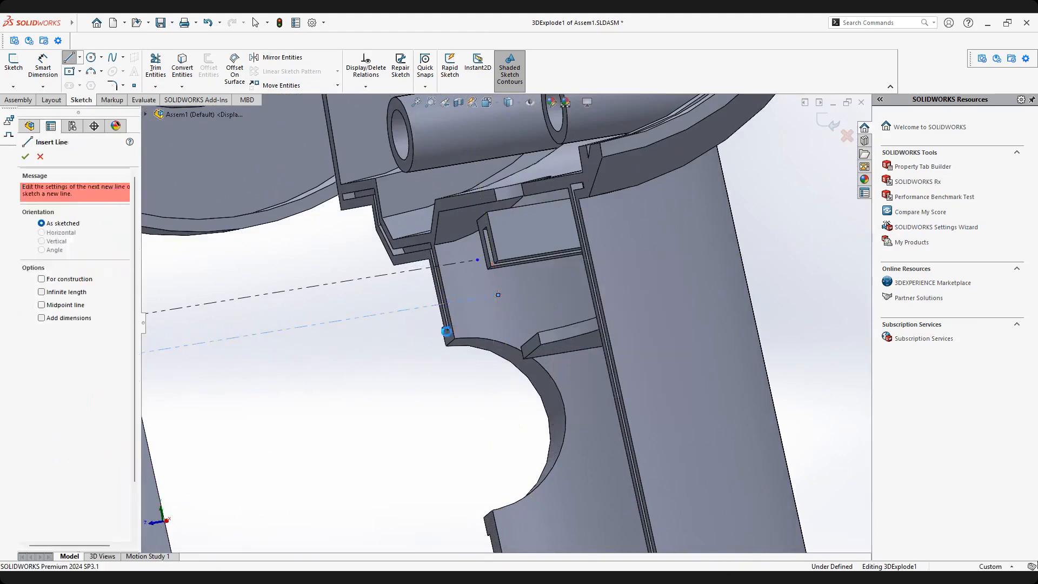
Shift the upper PCB line slightly upward along the board's edge.
scroll(502, 324, "up", 3)
scroll(367, 340, "down", 2)
middle_click_drag(300, 327, 461, 304)
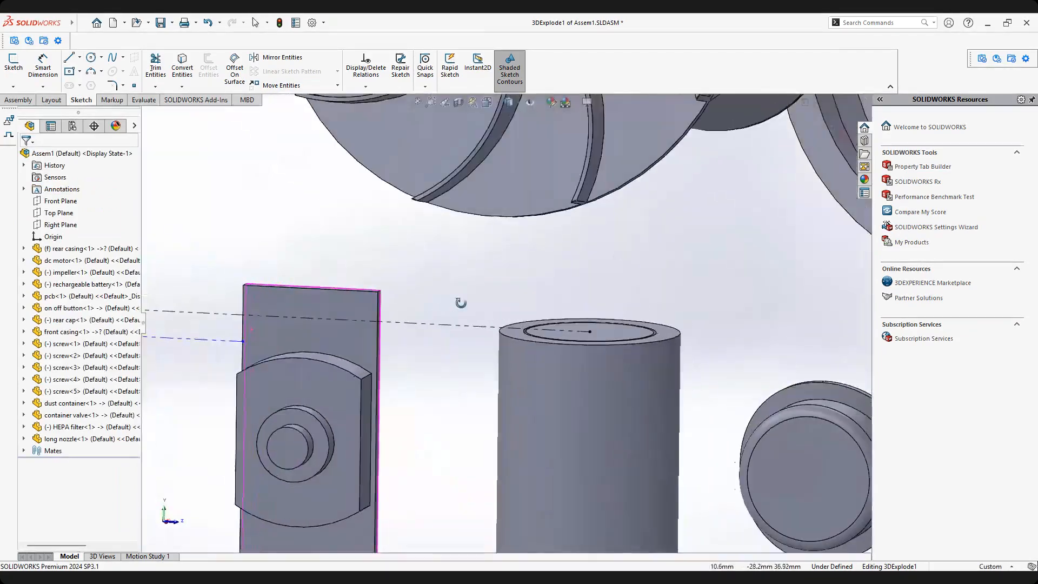
scroll(498, 324, "up", 3)
scroll(265, 343, "down", 1)
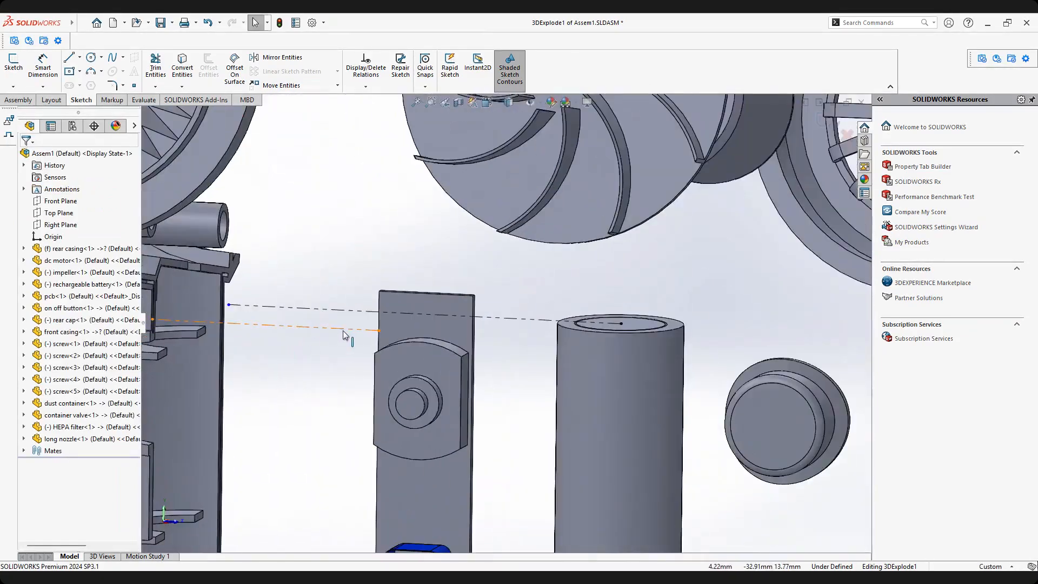
left_click_drag(342, 328, 341, 312)
mouse_move(341, 312)
middle_mouse_down()
mouse_move(370, 330)
mouse_move(322, 317)
mouse_move(216, 319)
mouse_move(307, 322)
mouse_move(531, 371)
middle_mouse_up()
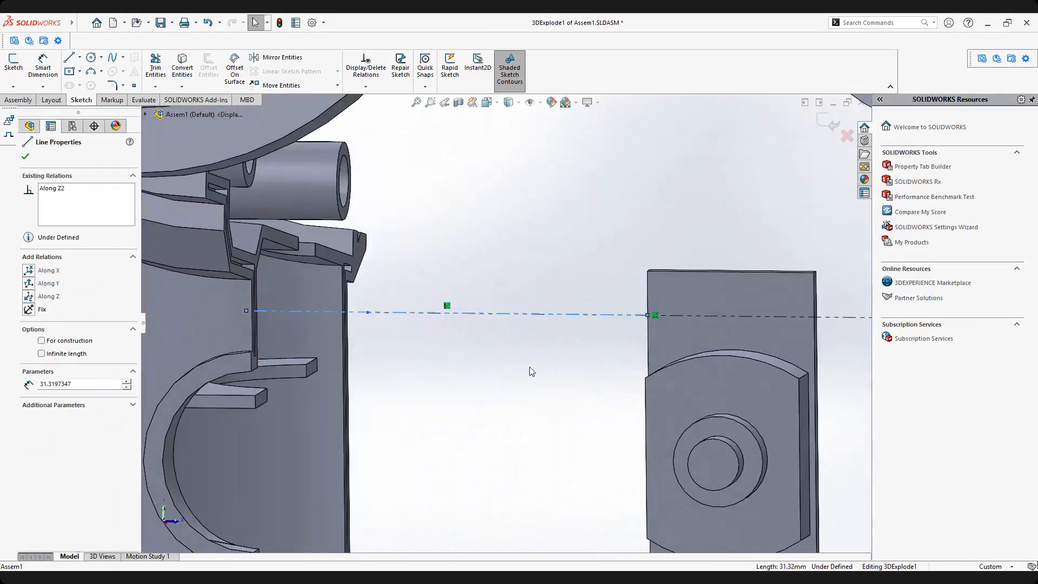
Raise the upper PCB line above the battery line so its end meets the slotted clip inside the casing.
scroll(556, 331, "up", 10)
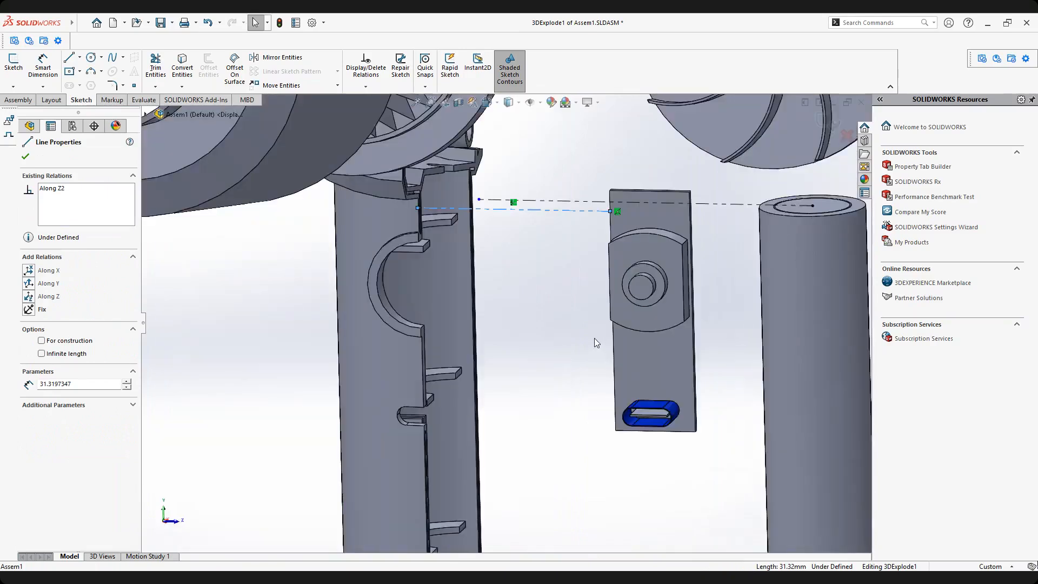
middle_click_drag(558, 275, 550, 277)
scroll(425, 260, "down", 9)
middle_click_drag(469, 280, 538, 355)
left_click_drag(569, 302, 570, 247)
scroll(502, 328, "up", 3)
middle_click_drag(540, 325, 468, 325)
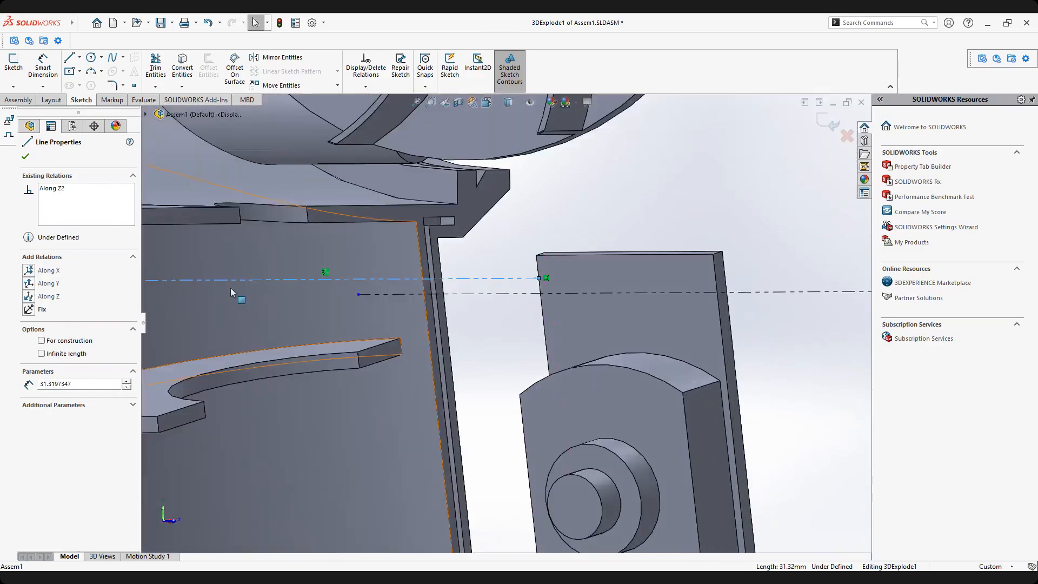
scroll(231, 292, "up", 2)
scroll(341, 285, "down", 5)
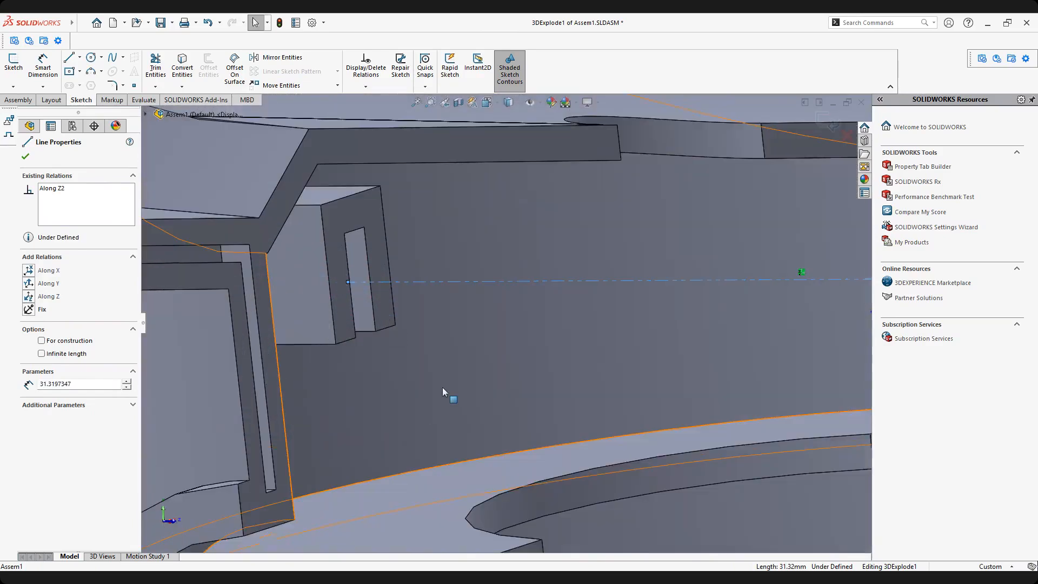
scroll(443, 388, "up", 10)
scroll(563, 423, "down", 5)
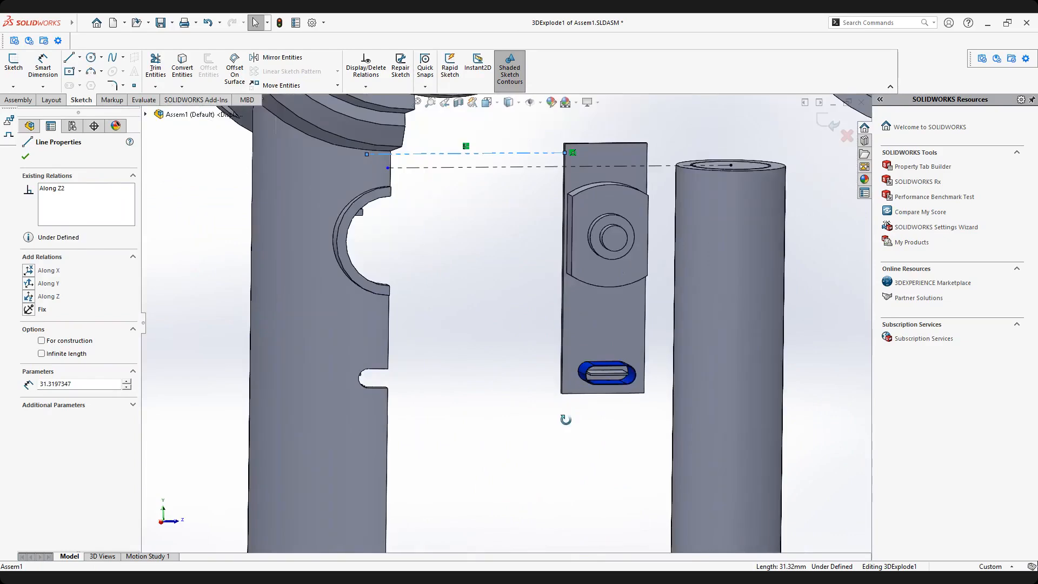
left_click(28, 157)
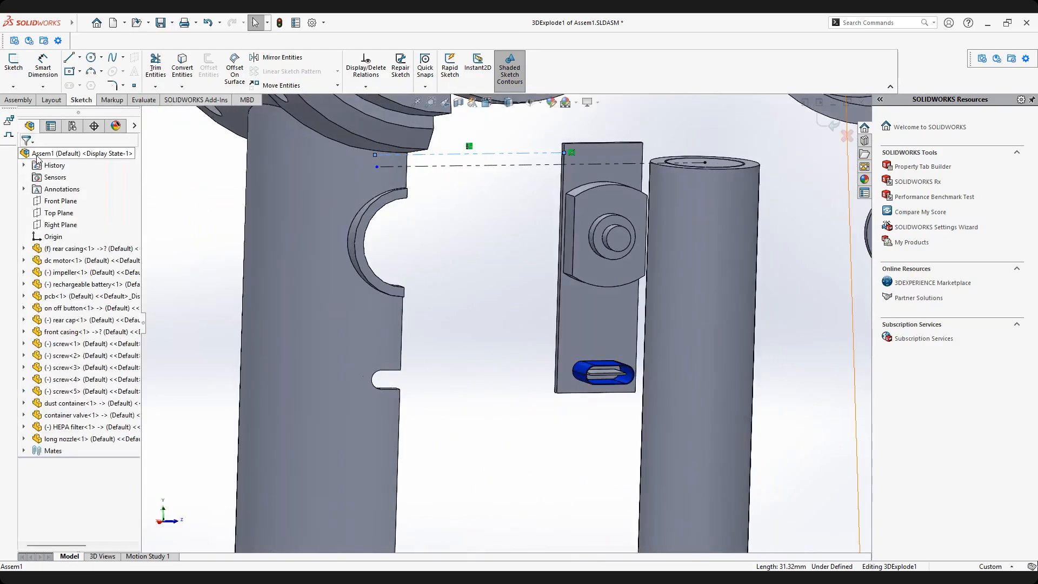
Draw a second explode line from the PCB's side edge beside the USB port toward the casing.
left_click(6, 135)
left_click(69, 58)
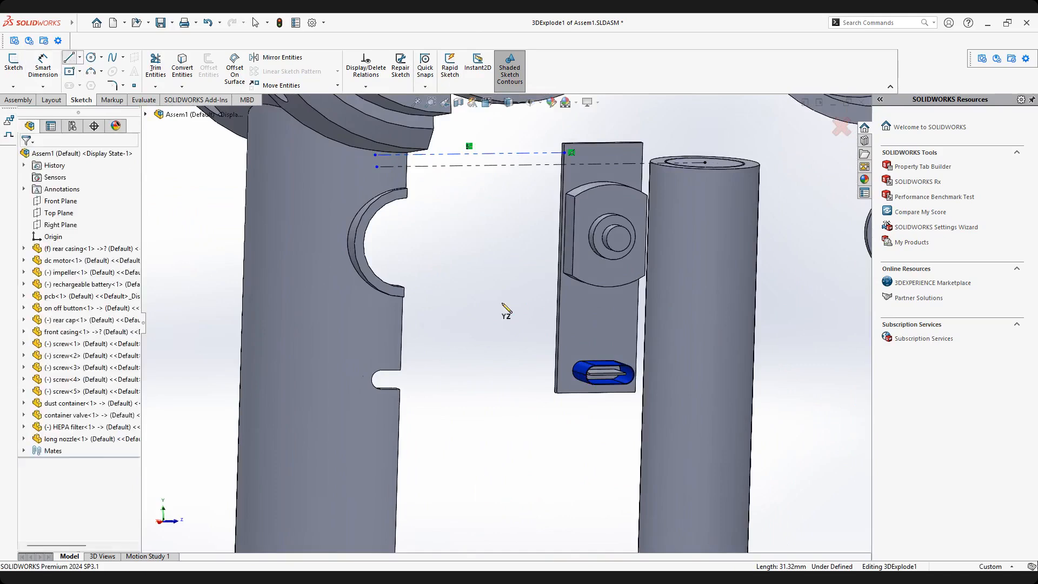
scroll(544, 328, "down", 3)
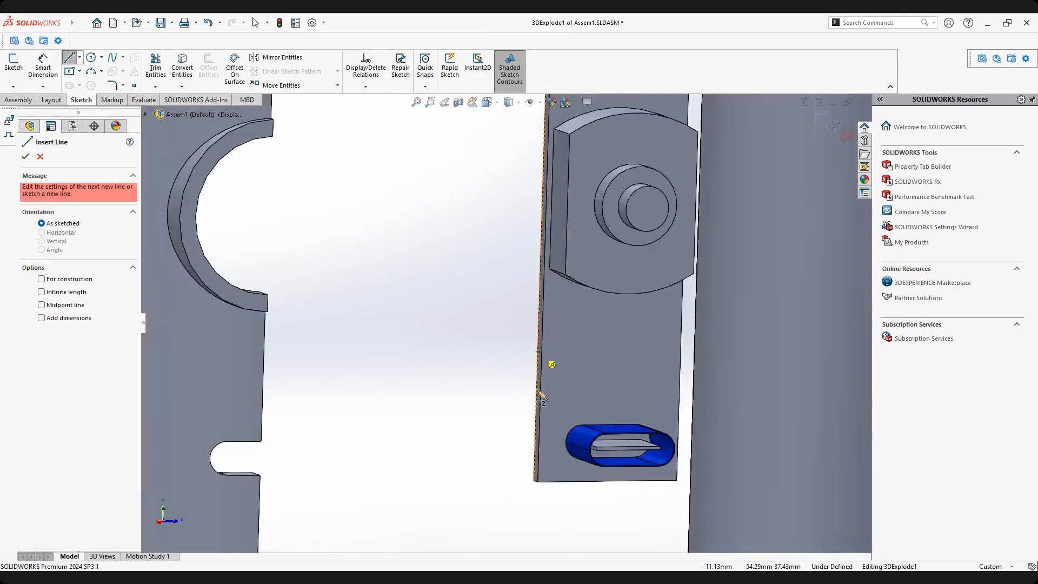
left_click(537, 449)
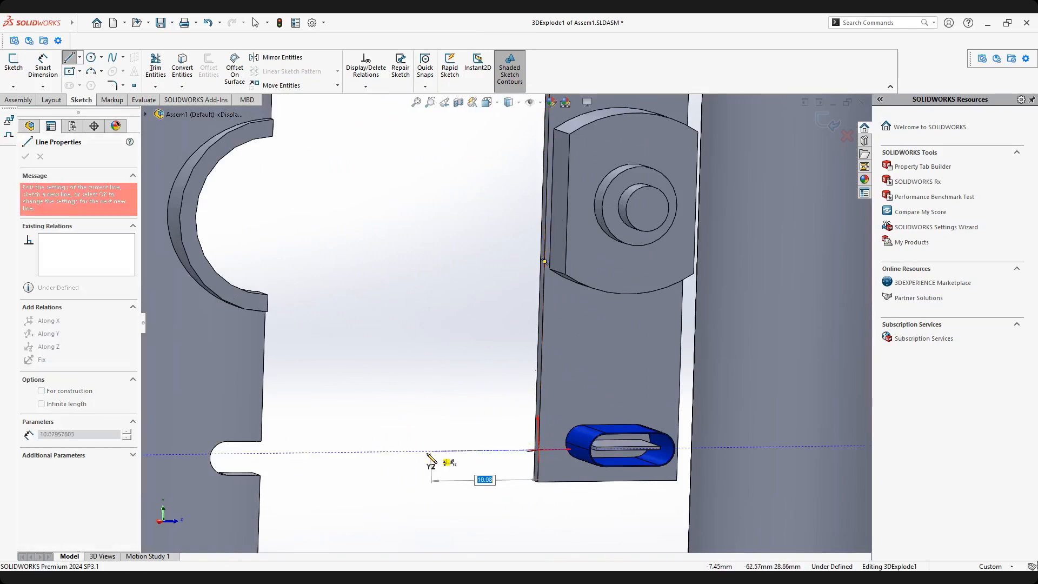
right_click(409, 318)
left_click(429, 366)
Adjust the lower PCB line so it ends at the slotted clip beside the casing's port cutout.
mouse_move(429, 366)
middle_mouse_down()
mouse_move(346, 378)
mouse_move(459, 424)
middle_mouse_up()
scroll(458, 423, "down", 3)
mouse_move(500, 381)
left_mouse_down()
mouse_move(355, 374)
mouse_move(322, 419)
mouse_move(277, 431)
left_mouse_up()
key("Escape")
Examine the explode lines connecting the PCB and battery to the casing, and the position of the on/off button.
scroll(569, 372, "up", 3)
scroll(568, 372, "up", 8)
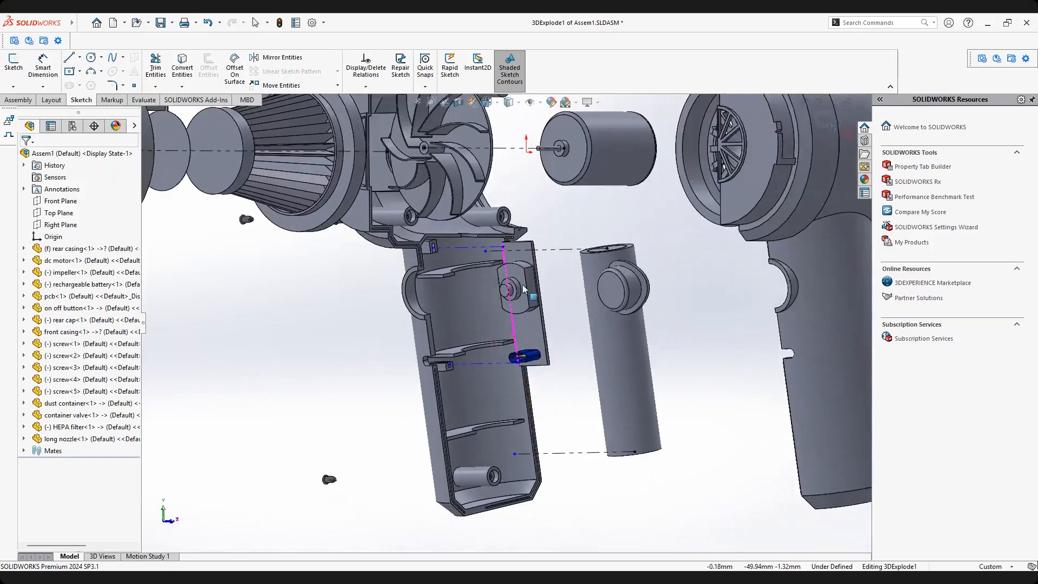
scroll(522, 289, "up", 6)
middle_click_drag(512, 307, 478, 308)
scroll(554, 335, "down", 2)
middle_click_drag(521, 338, 489, 331)
scroll(487, 338, "down", 4)
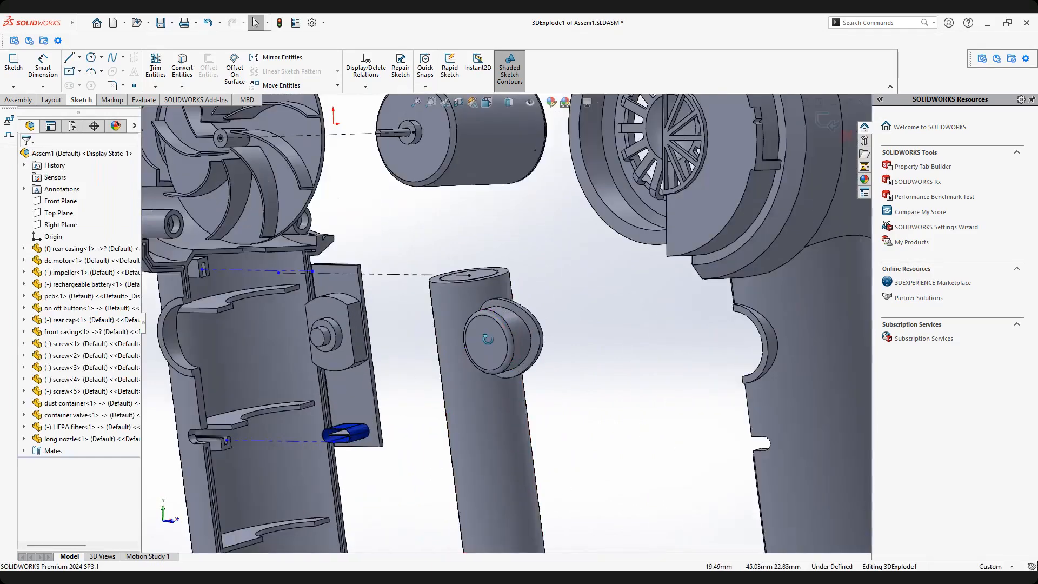
scroll(487, 338, "up", 3)
scroll(488, 338, "down", 3)
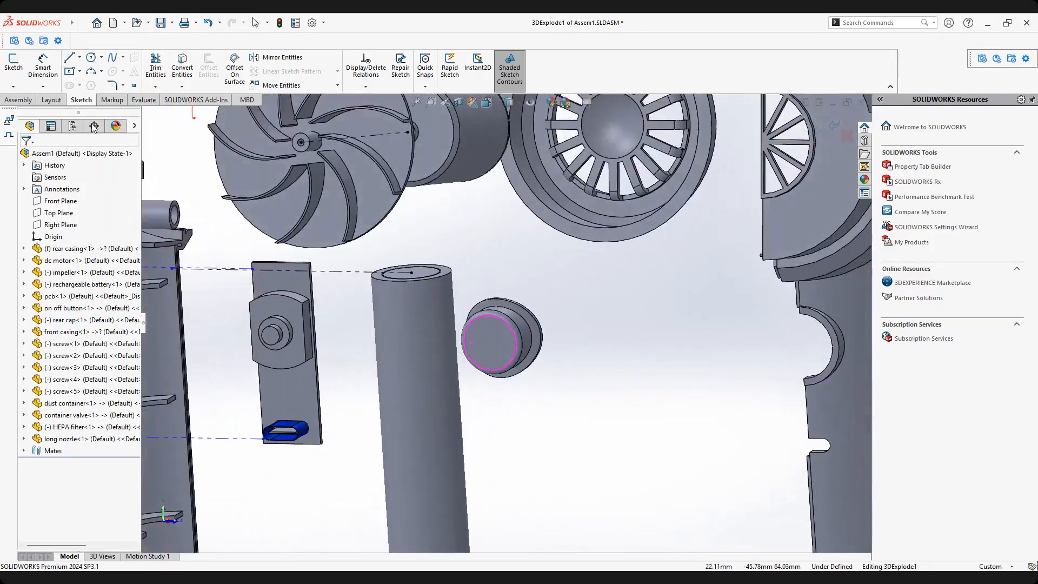
Draw an explode line about 89 mm long from the on/off button's centre straight to the casing's round cutout.
left_click(8, 138)
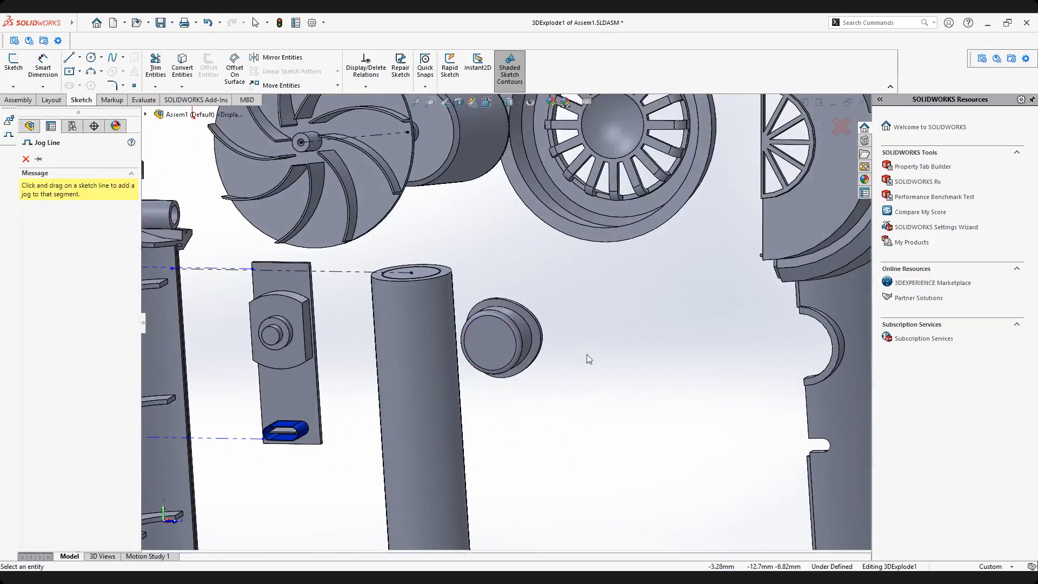
middle_click_drag(588, 358, 497, 324)
left_click(72, 59)
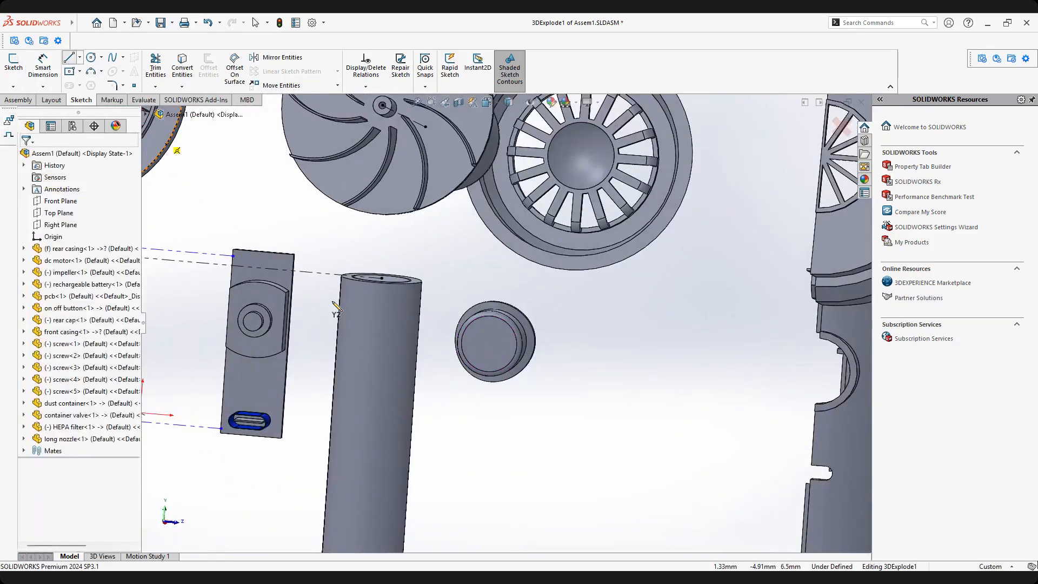
left_click(488, 344)
scroll(400, 335, "up", 4)
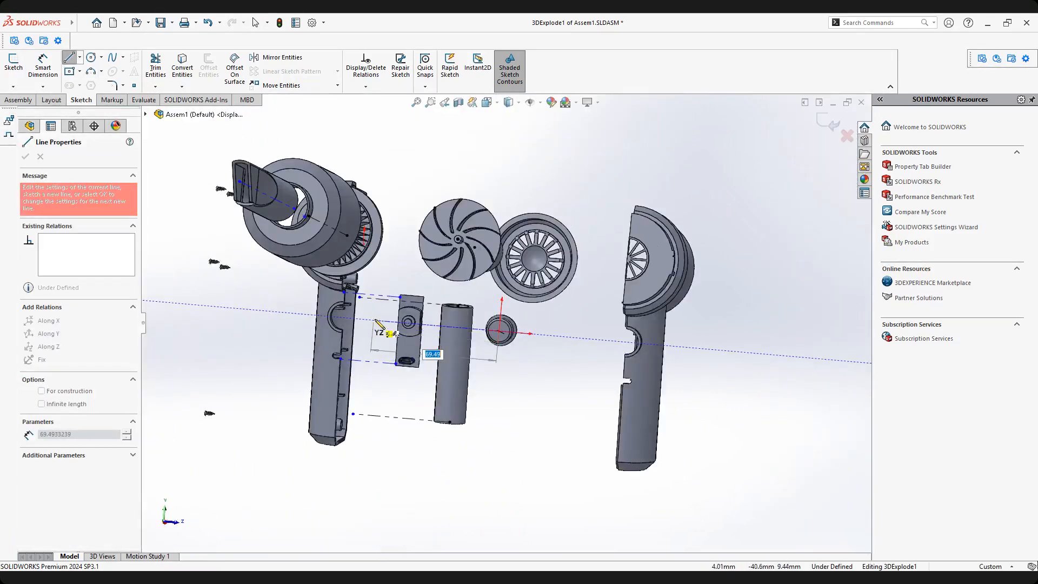
scroll(380, 323, "down", 5)
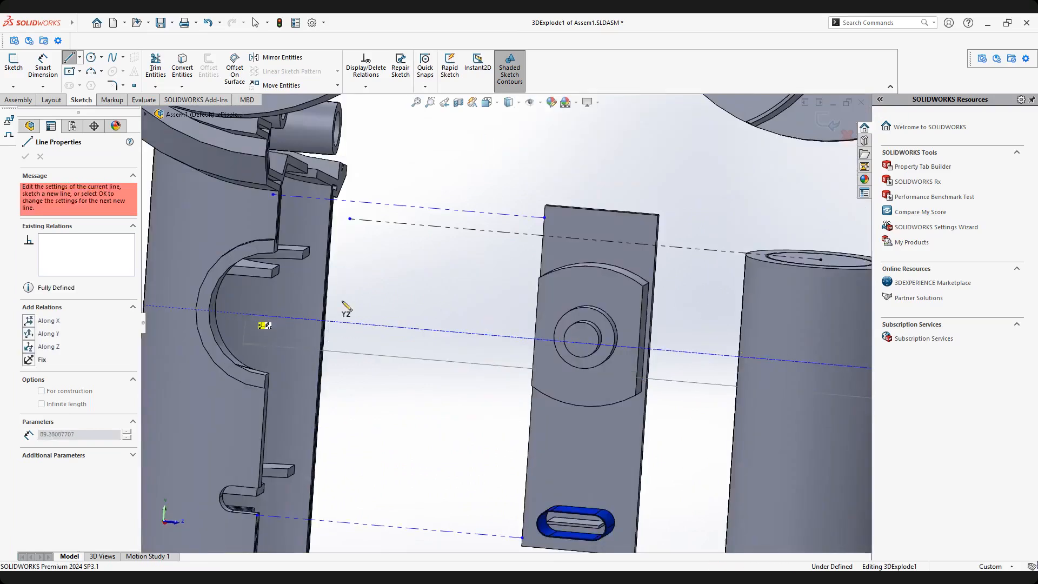
right_click(369, 297)
left_click(447, 329)
scroll(497, 353, "up", 3)
middle_click_drag(498, 353, 558, 342)
scroll(540, 358, "up", 4)
scroll(565, 319, "down", 2)
scroll(565, 268, "up", 2)
middle_click_drag(537, 276, 514, 324)
mouse_move(600, 264)
middle_mouse_down()
mouse_move(564, 270)
mouse_move(178, 166)
middle_mouse_up()
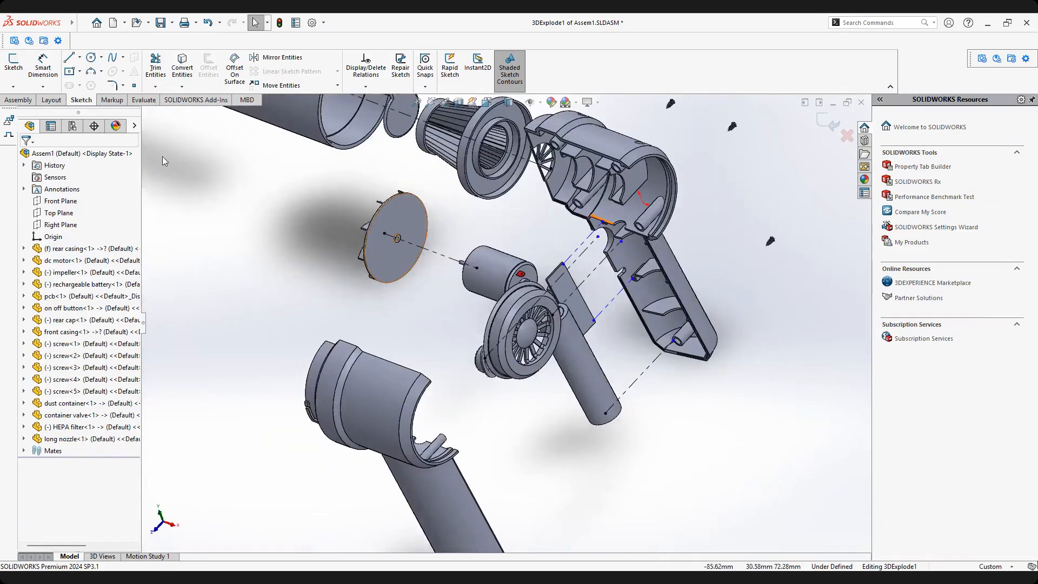
left_click(8, 122)
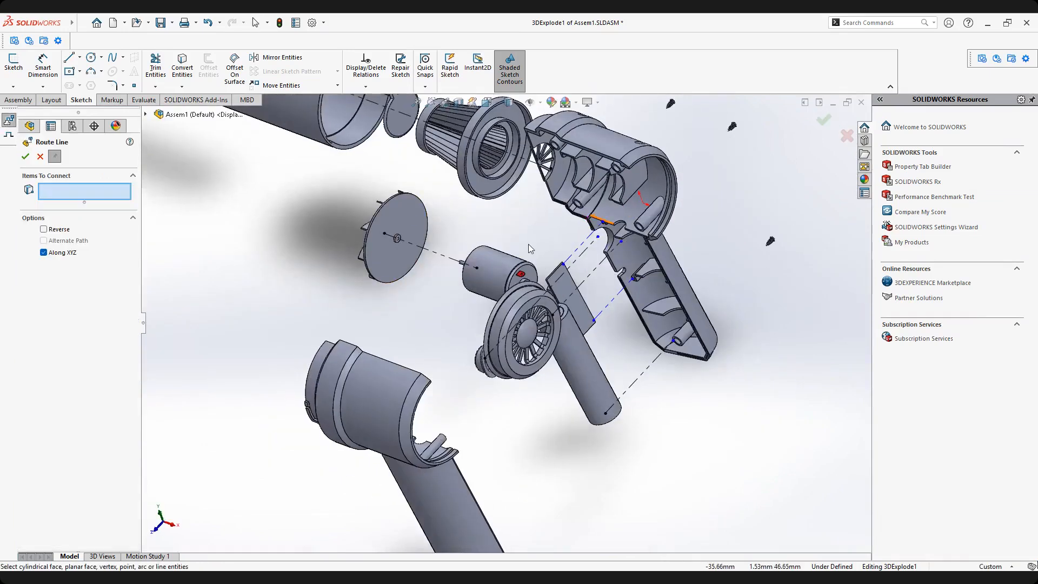
scroll(527, 244, "down", 3)
left_click(478, 284)
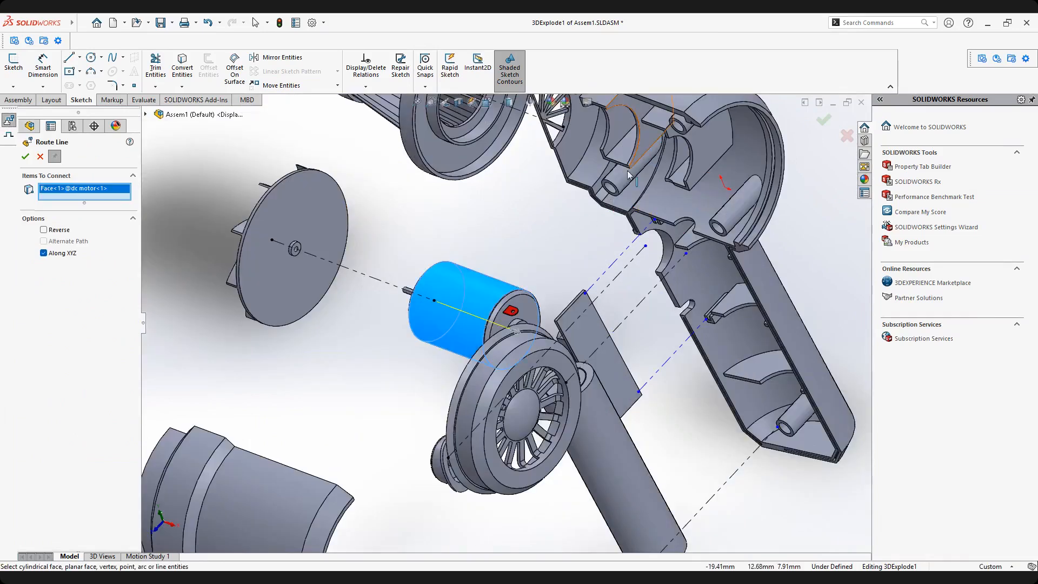
scroll(629, 174, "down", 5)
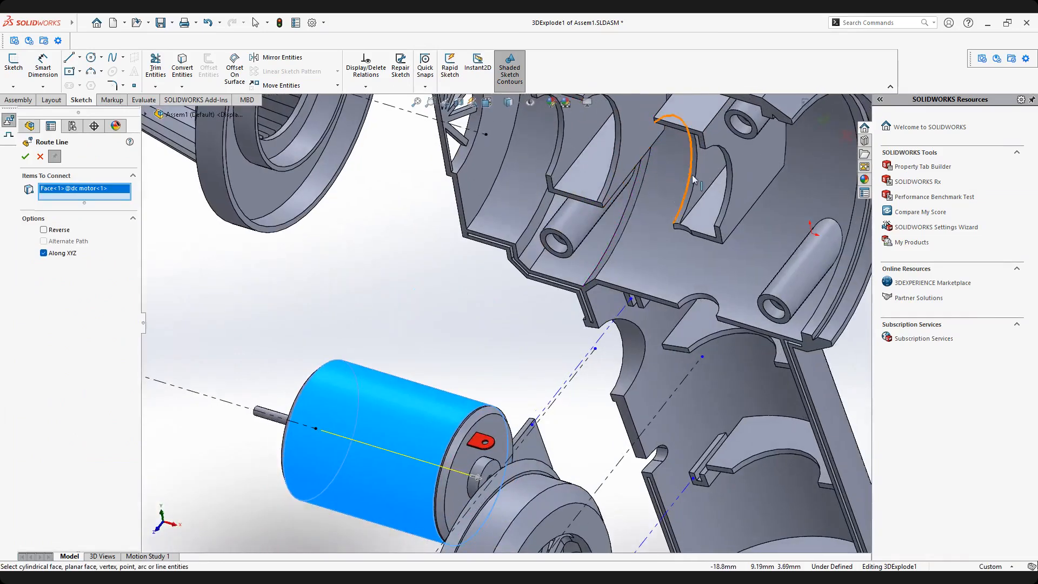
left_click(693, 178)
middle_click_drag(642, 293, 647, 286)
left_click(484, 467)
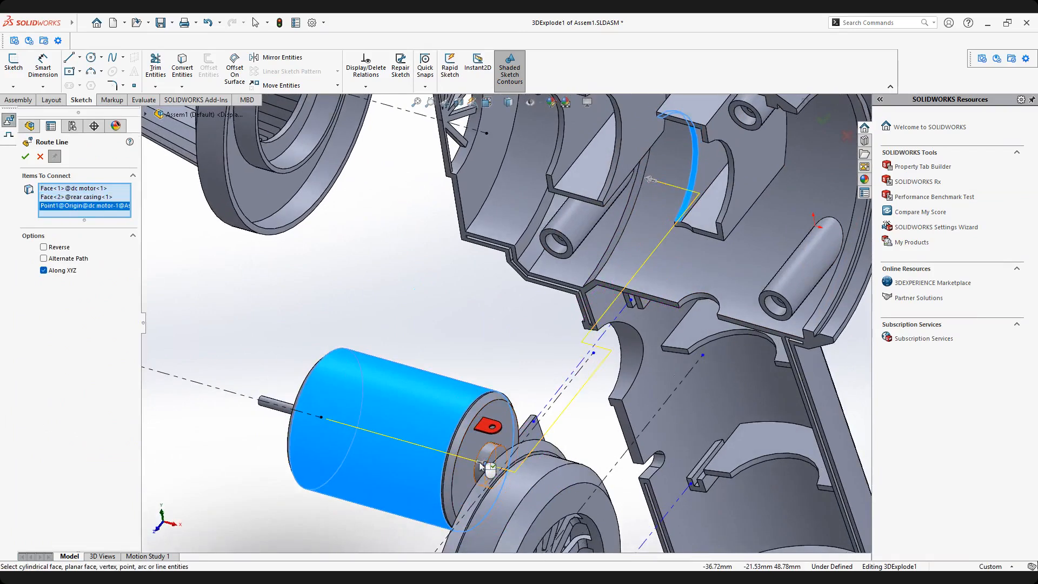
right_click(60, 210)
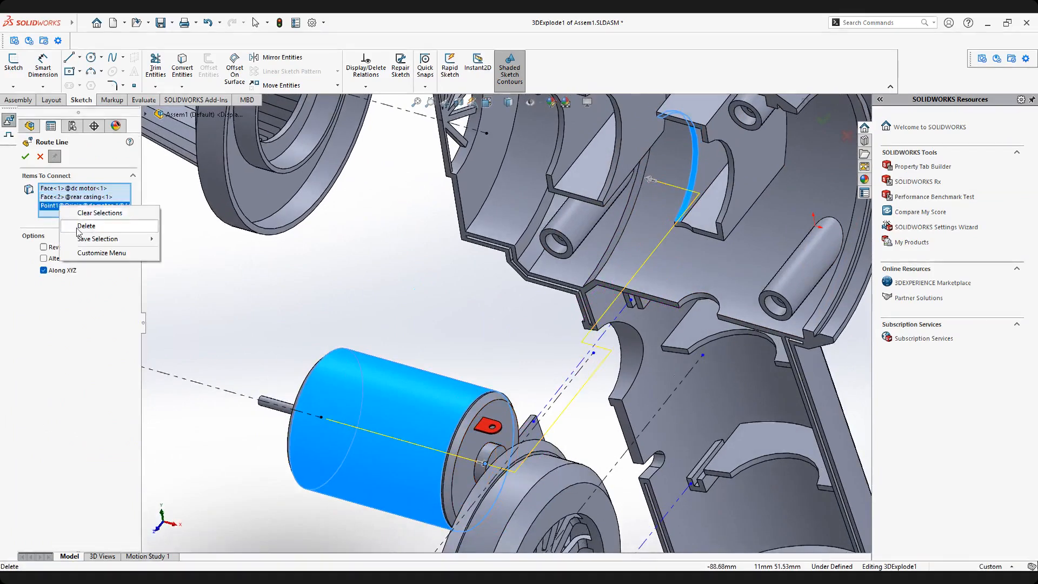
left_click(102, 215)
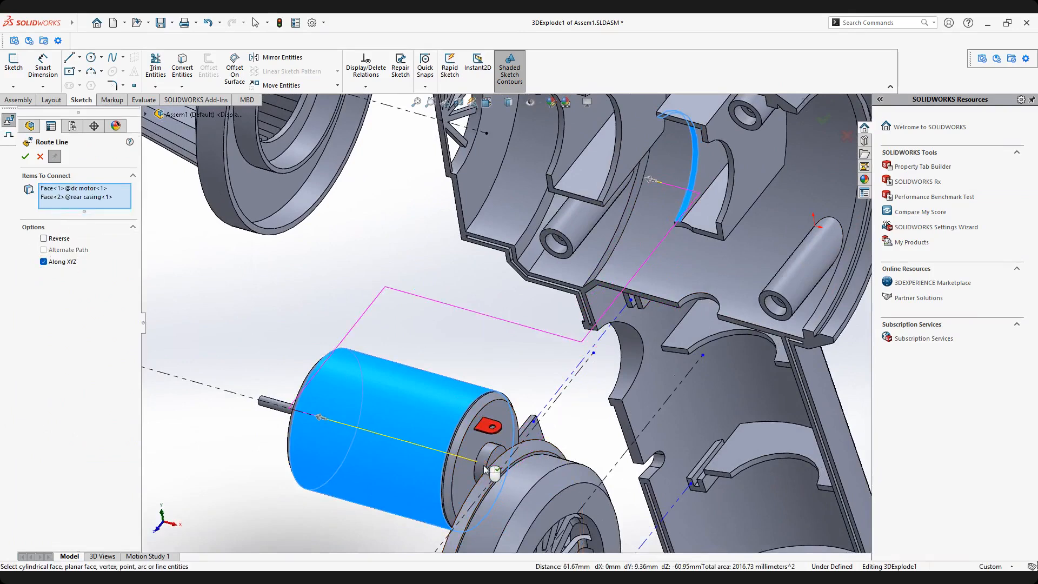
left_click(40, 157)
Draw an explode line from the centre of the DC motor's terminal-side hub straight toward the rear casing.
middle_click_drag(637, 258, 558, 313)
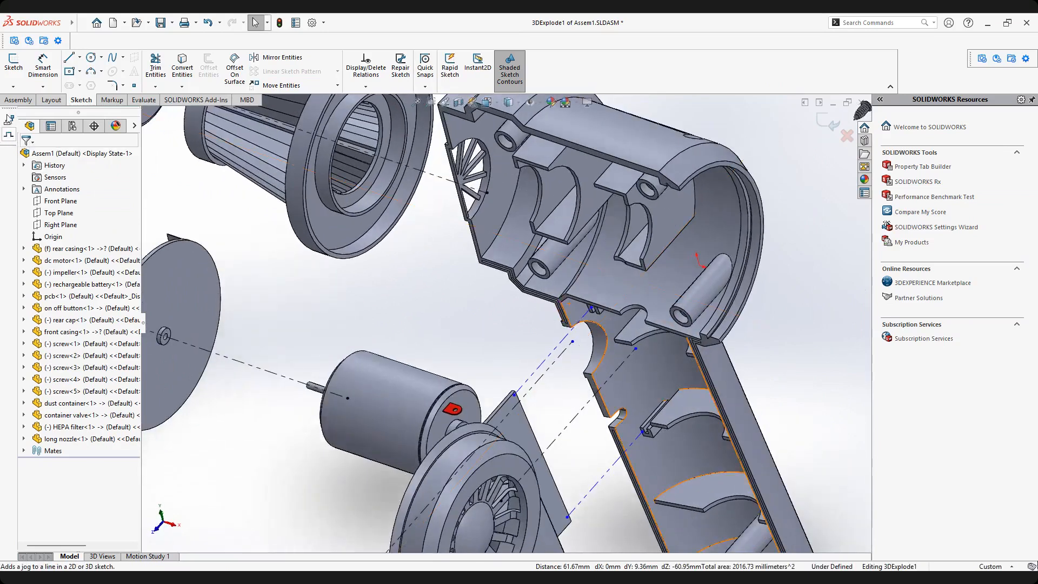
left_click(9, 136)
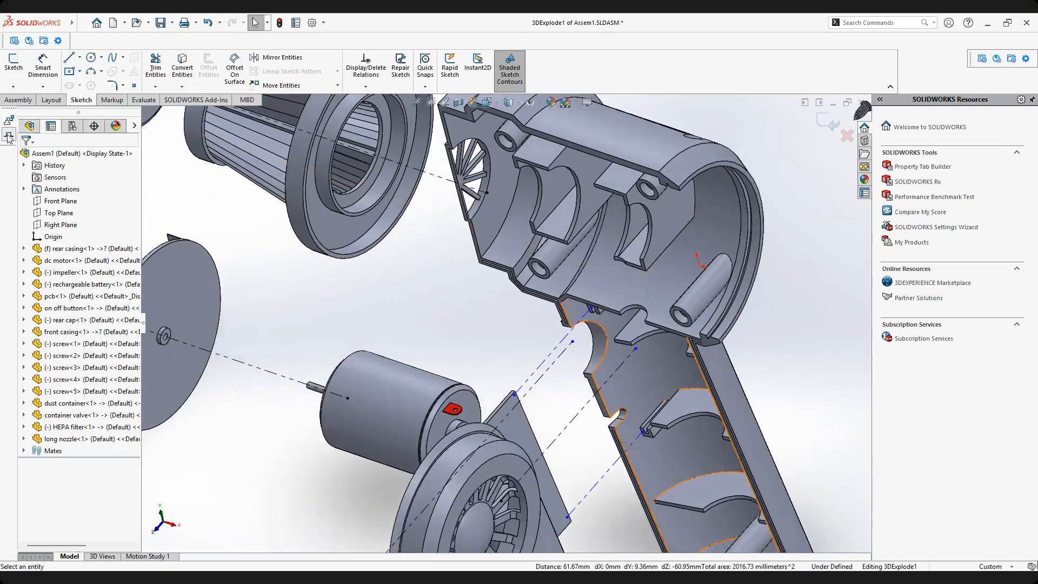
left_click(71, 58)
middle_click_drag(454, 363, 479, 406)
scroll(418, 403, "down", 6)
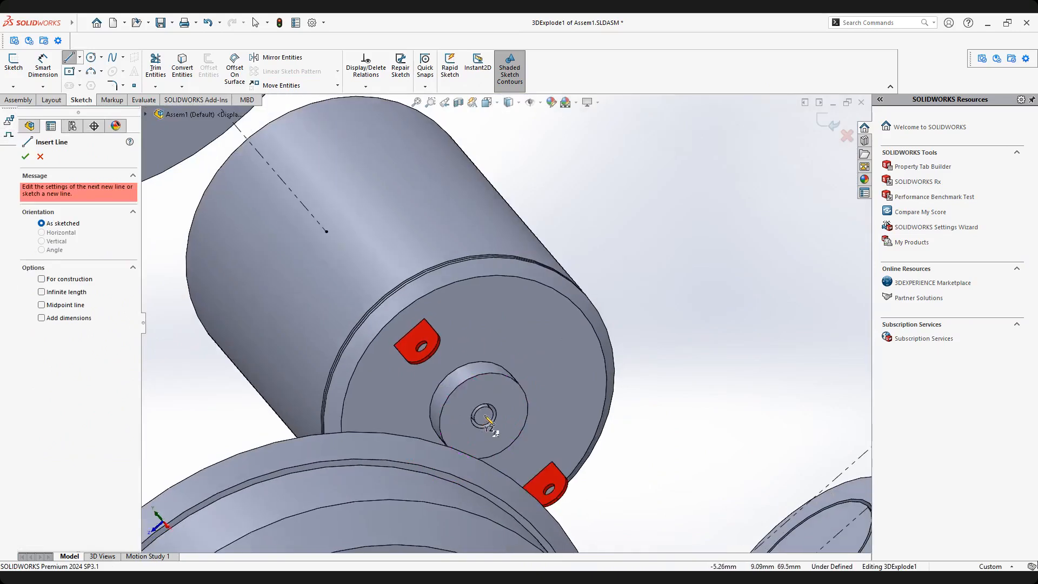
left_click(484, 416)
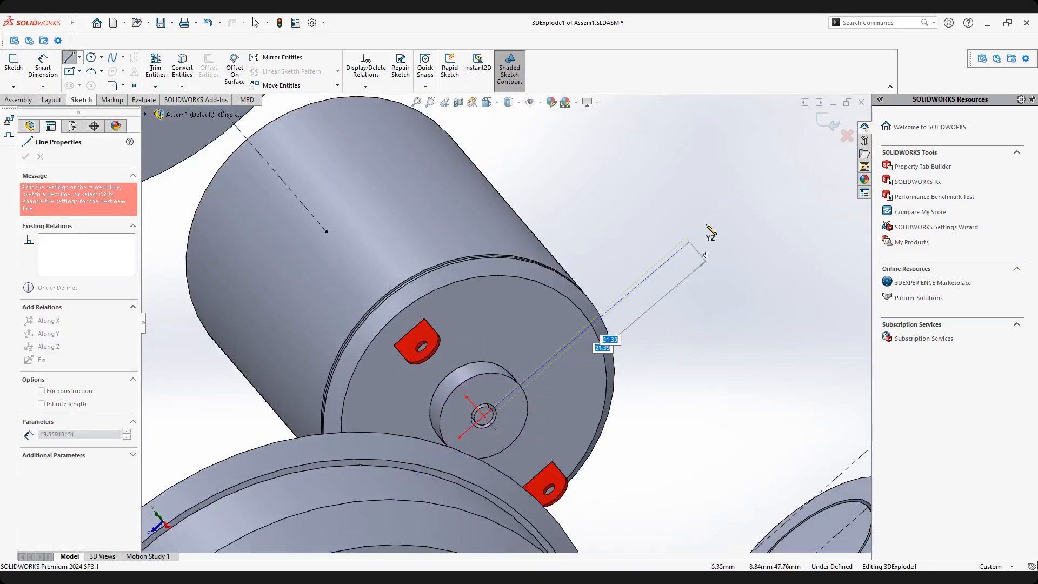
left_click(718, 212)
scroll(504, 325, "down", 3)
right_click(655, 191)
left_click(684, 243)
Extend the free end of the motor's terminal-side explode line into the rear casing's motor compartment.
scroll(684, 248, "down", 2)
mouse_move(608, 264)
left_mouse_down()
mouse_move(716, 180)
mouse_move(731, 198)
mouse_move(734, 158)
left_mouse_up()
scroll(718, 179, "up", 3)
mouse_move(689, 216)
middle_mouse_down()
mouse_move(721, 198)
mouse_move(680, 225)
middle_mouse_up()
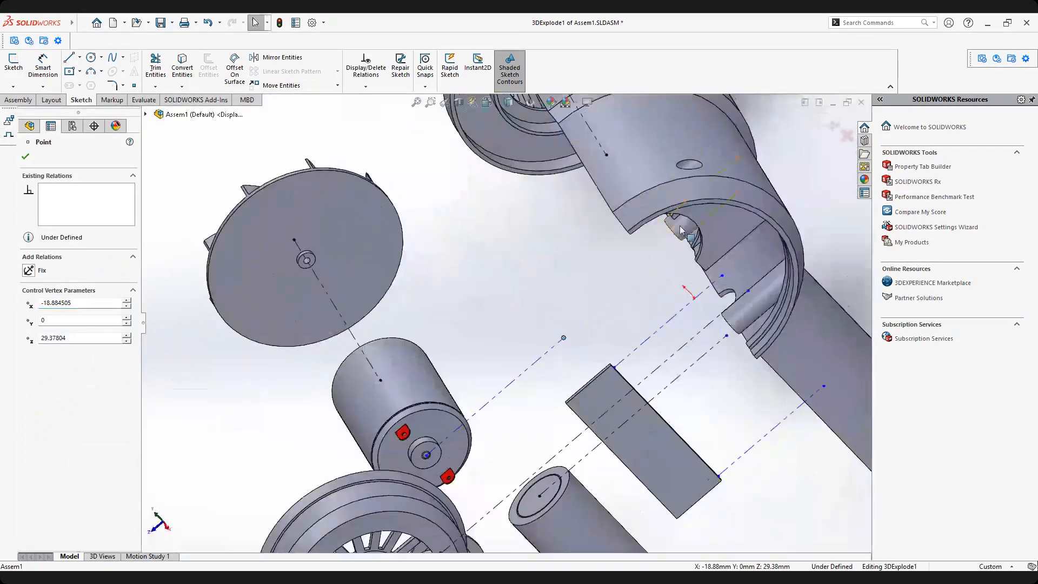
scroll(708, 213, "down", 3)
middle_click_drag(588, 291, 637, 244)
scroll(596, 276, "up", 3)
scroll(596, 275, "down", 3)
mouse_move(533, 336)
left_mouse_down()
mouse_move(578, 313)
mouse_move(582, 282)
left_mouse_up()
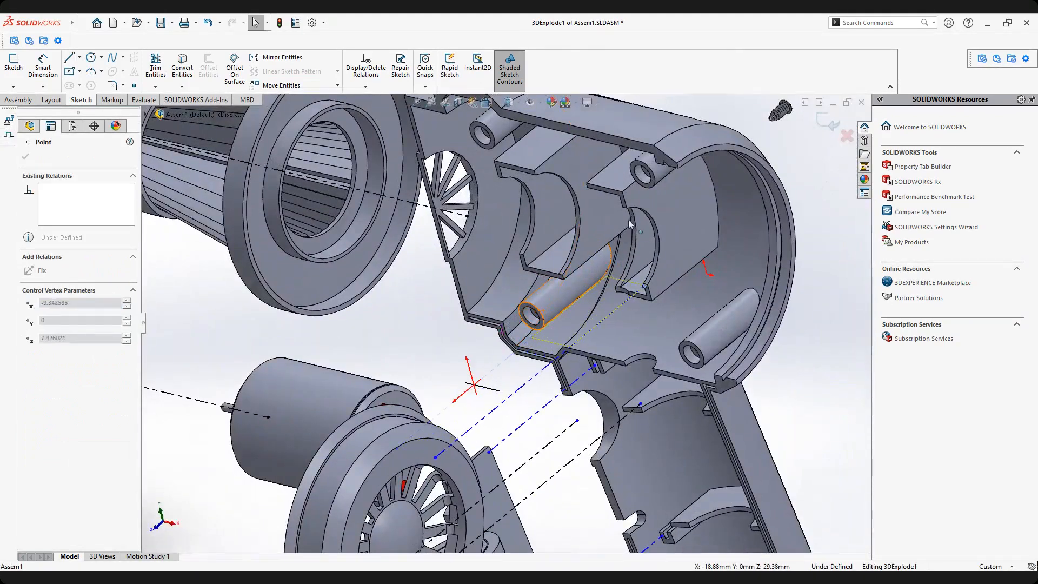
Reattach the start of the terminal-side explode line to the centre of the motor's hub.
middle_click_drag(556, 352, 503, 378)
scroll(340, 426, "down", 3)
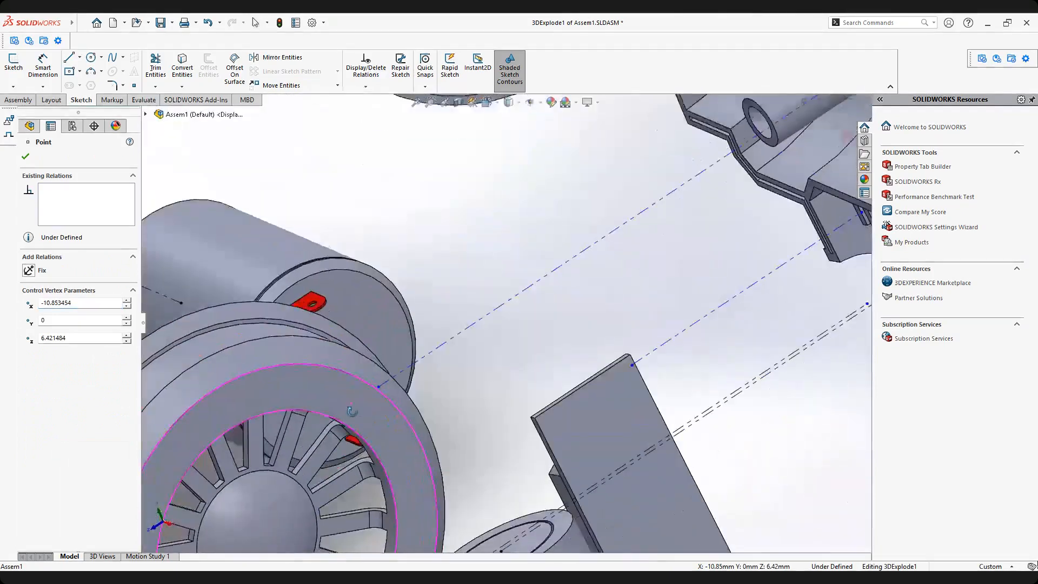
middle_click_drag(352, 413, 340, 444)
left_click_drag(413, 335, 396, 300)
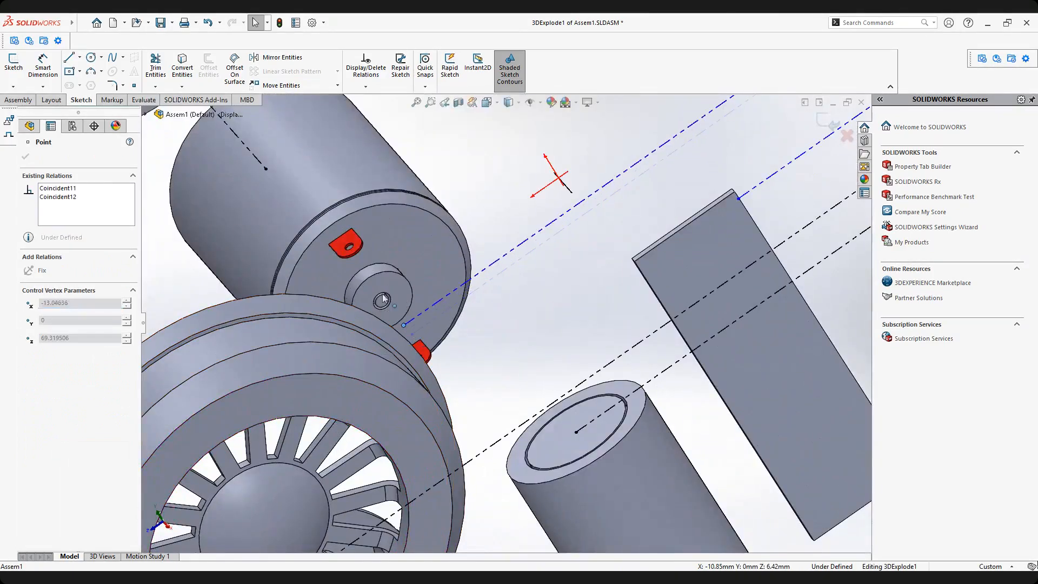
left_click_drag(327, 246, 383, 300)
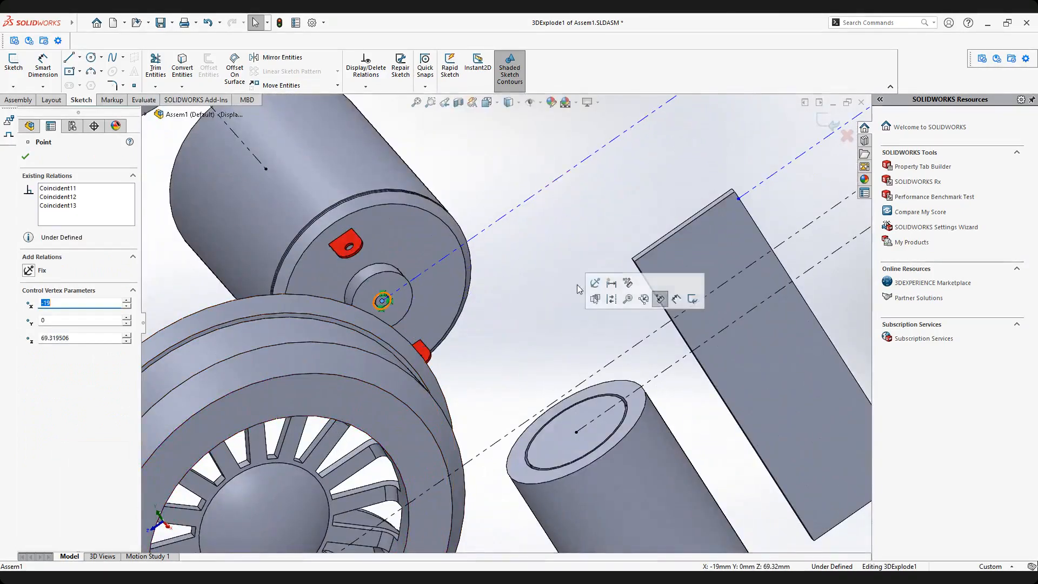
Shift the terminal-side line's far end deeper into the casing's motor compartment and snap its start back onto the hub's centre.
scroll(595, 271, "up", 5)
middle_click_drag(594, 270, 617, 215)
scroll(617, 215, "down", 5)
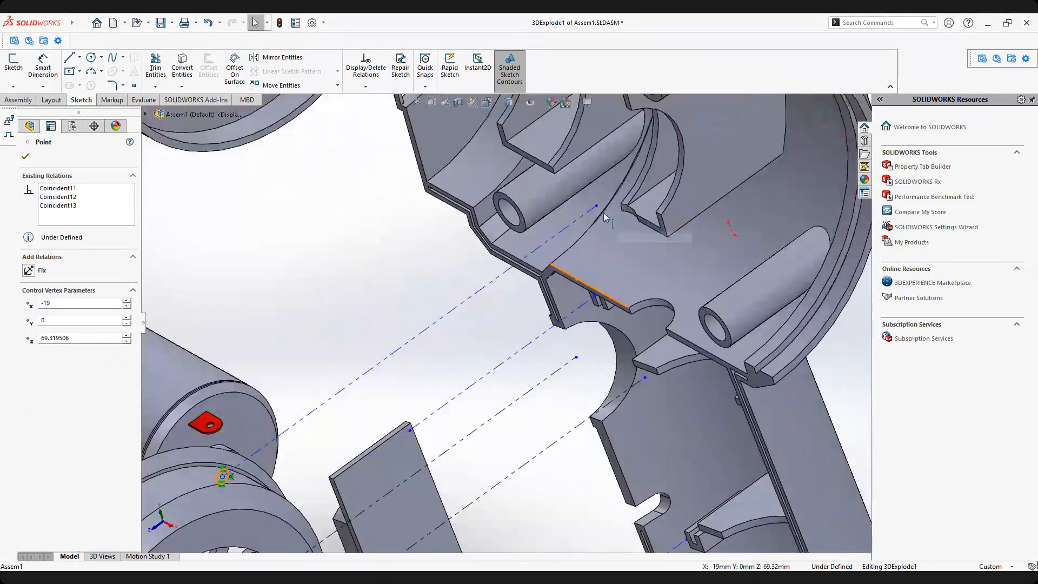
mouse_move(597, 207)
left_mouse_down()
mouse_move(653, 172)
mouse_move(663, 125)
left_mouse_up()
middle_click_drag(152, 396, 251, 400, "ctrl")
scroll(365, 506, "down", 3)
middle_click_drag(365, 506, 361, 425, "ctrl")
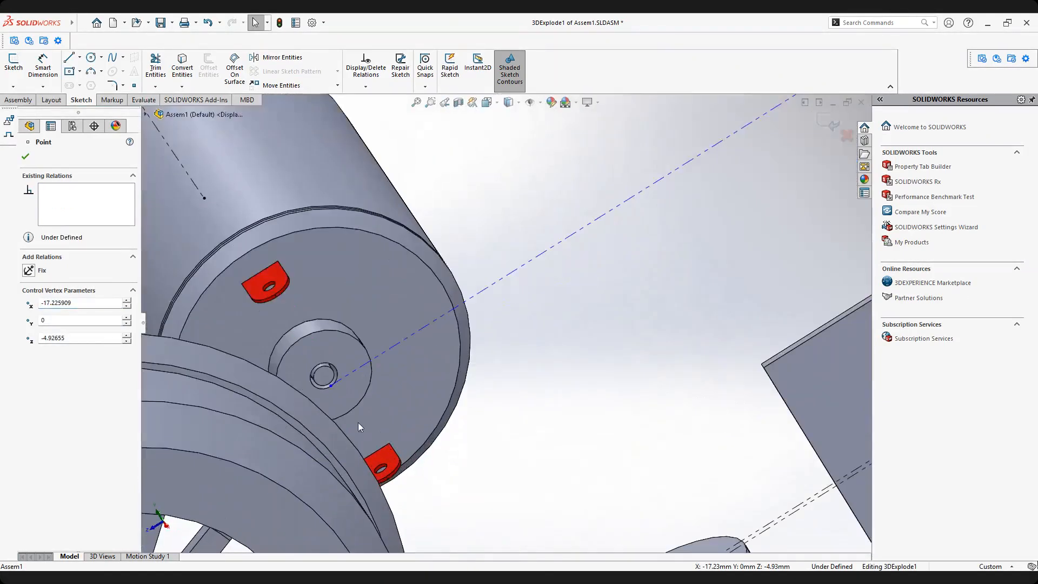
left_click_drag(331, 385, 321, 339)
scroll(546, 362, "up", 8)
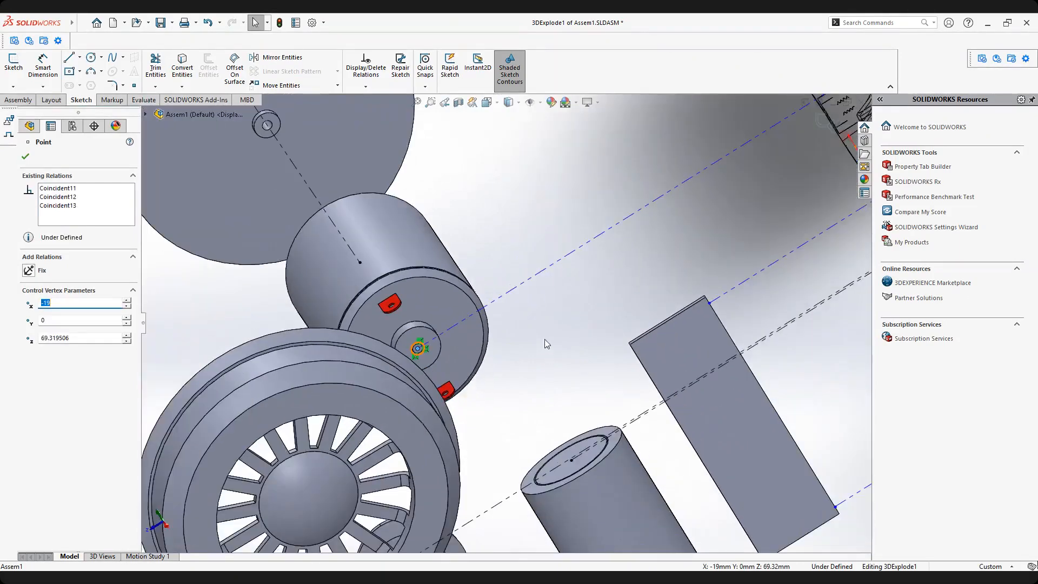
mouse_move(546, 301)
middle_mouse_down()
mouse_move(490, 274)
mouse_move(476, 308)
mouse_move(466, 301)
middle_mouse_up()
scroll(475, 308, "down", 3)
left_click(25, 157)
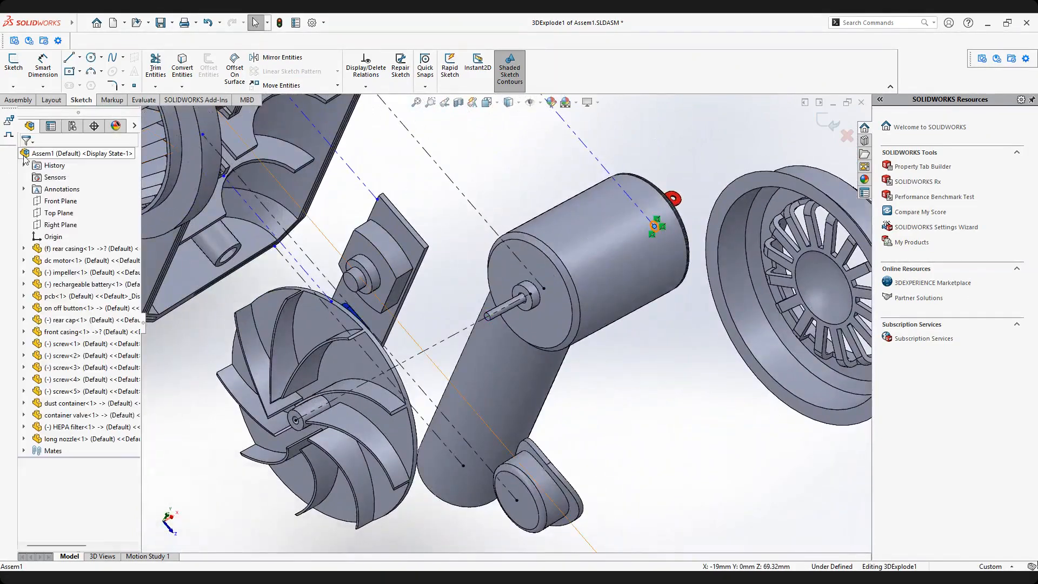
Draw a second explode line from the centre of the motor's shaft-side hub straight toward the rear casing.
left_click(10, 136)
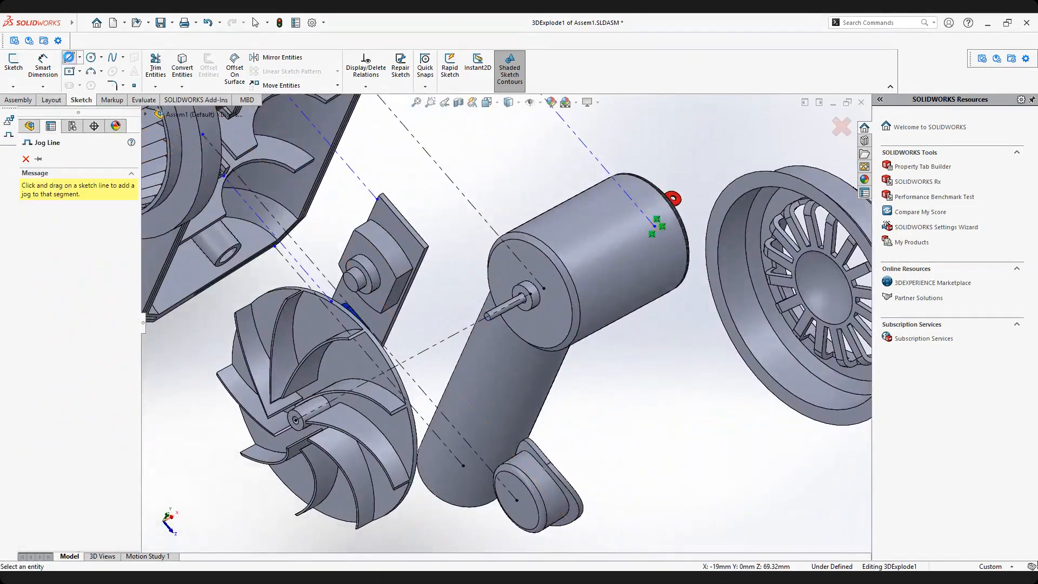
left_click(69, 58)
scroll(529, 295, "down", 2)
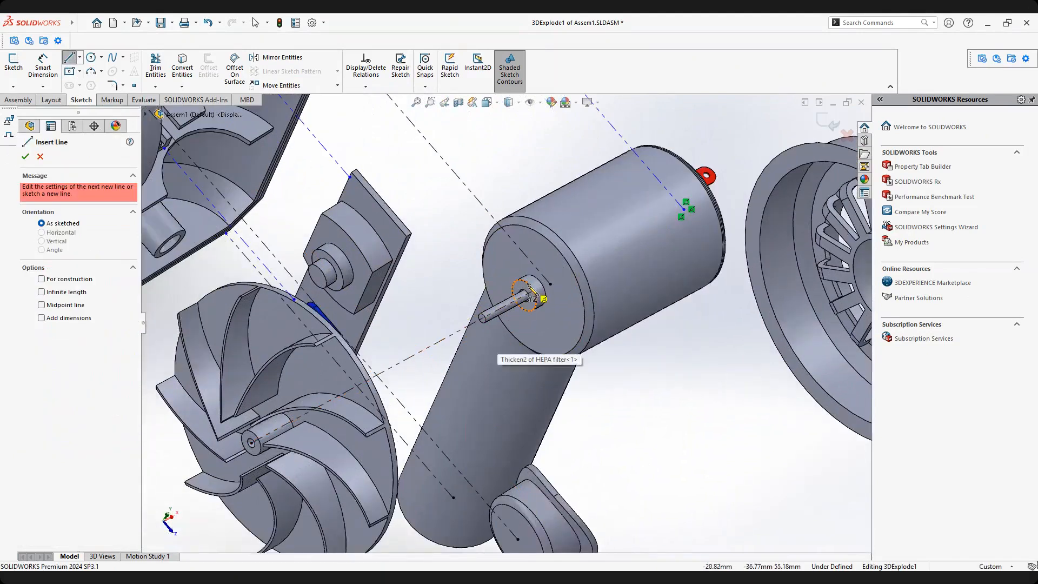
scroll(529, 293, "down", 2)
scroll(542, 314, "down", 2)
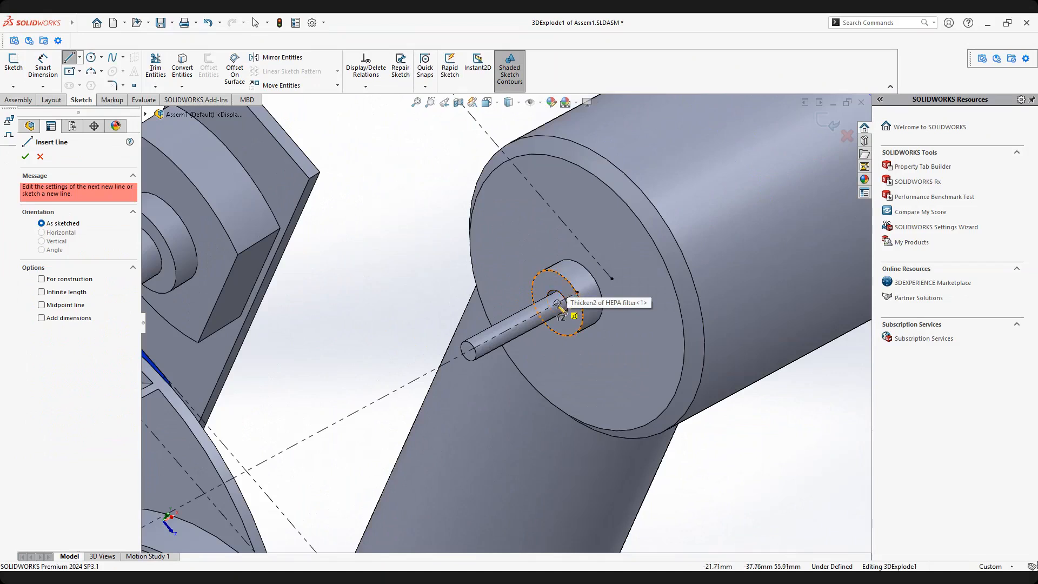
left_click(557, 304)
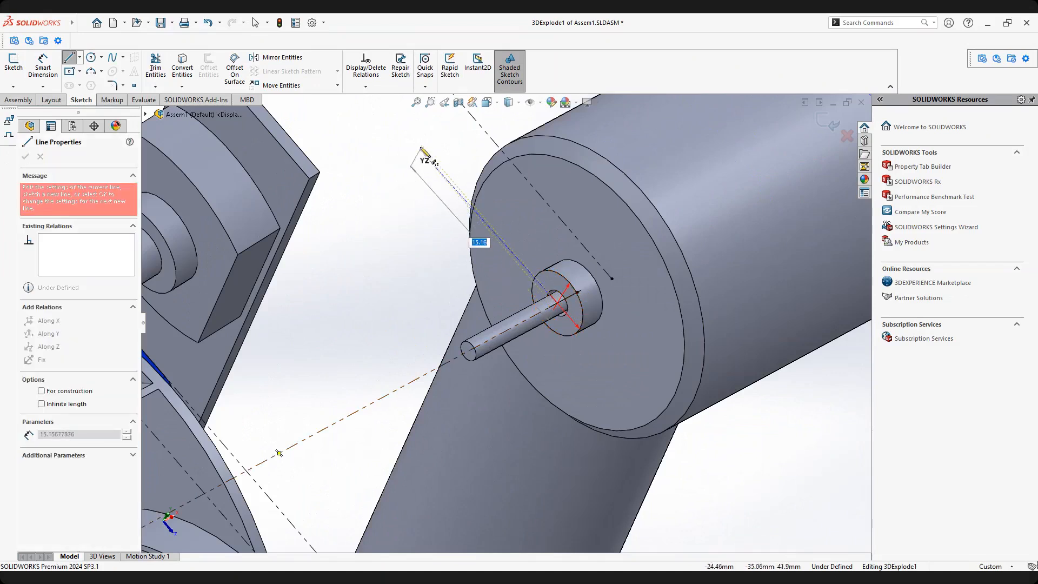
scroll(421, 166, "up", 4)
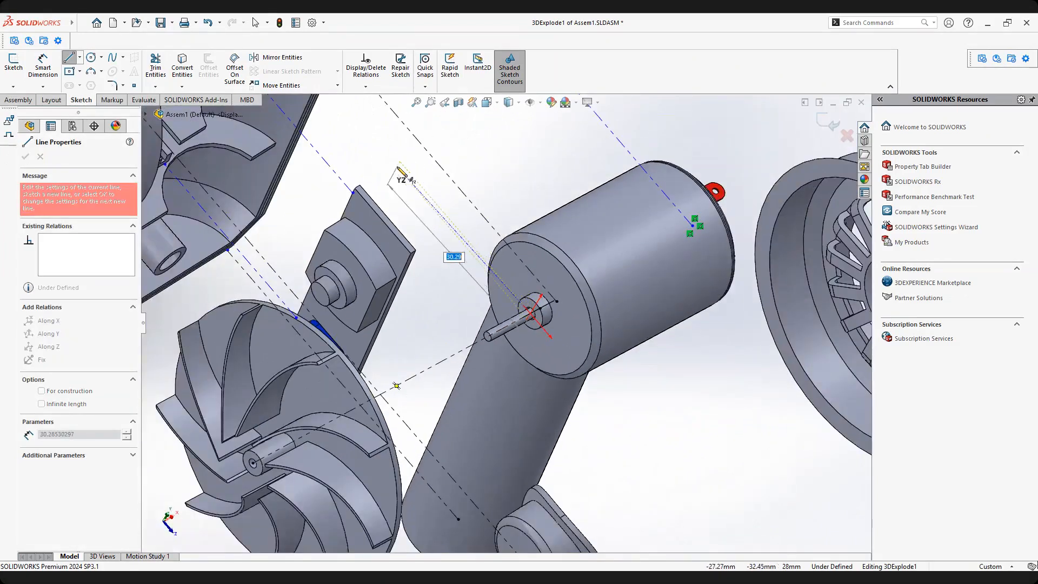
scroll(406, 180, "up", 2)
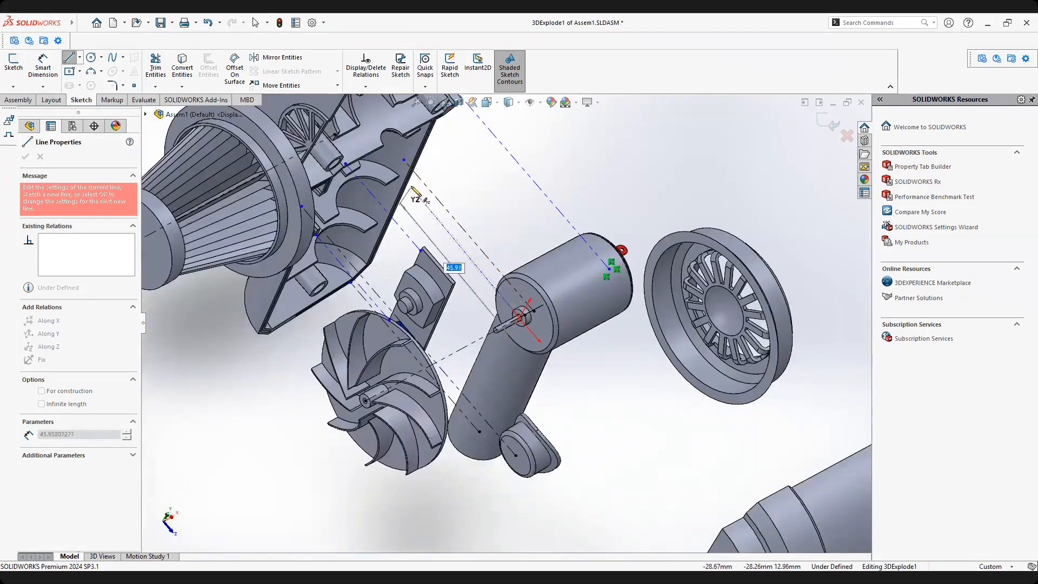
scroll(417, 187, "down", 3)
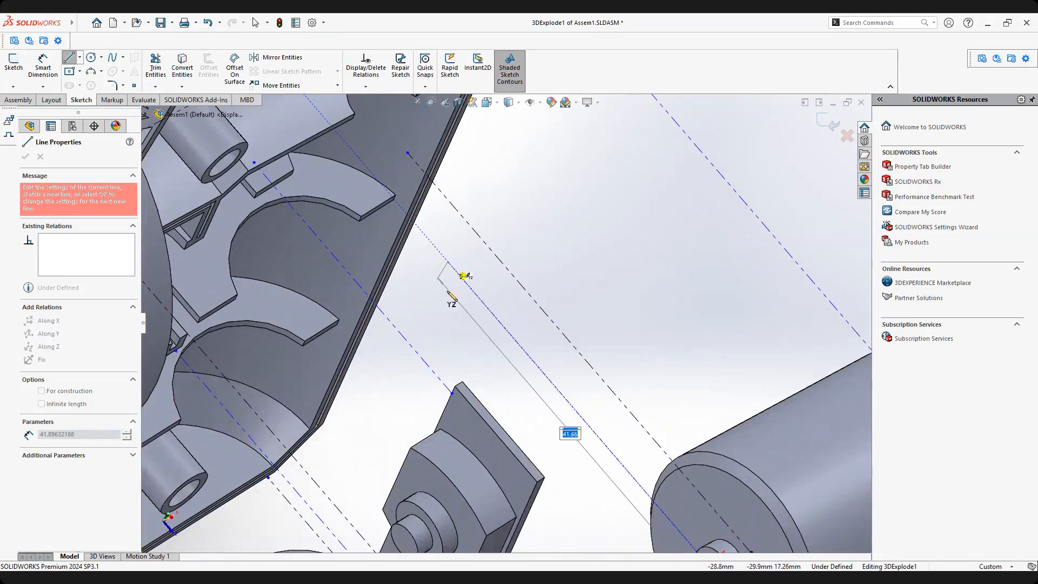
scroll(453, 282, "up", 1)
middle_click_drag(453, 282, 560, 456)
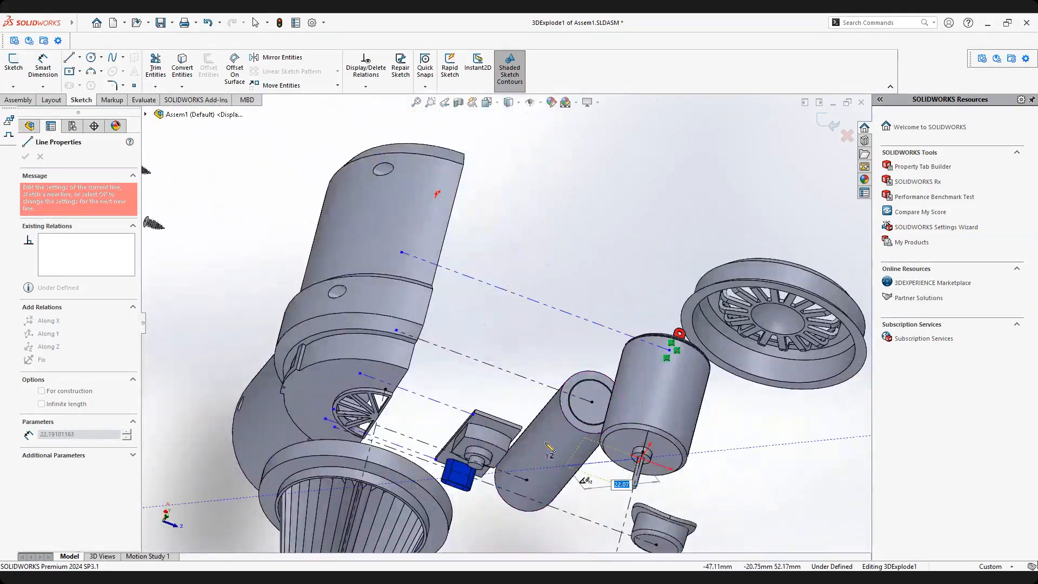
left_click(464, 394)
right_click(472, 381)
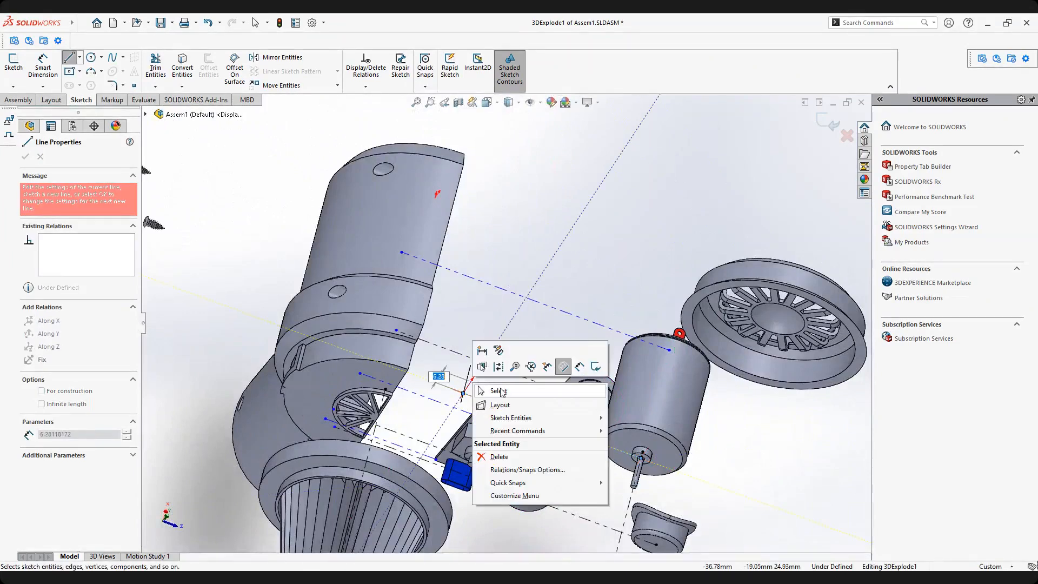
left_click(499, 391)
Extend the free end of the shaft-side explode line into the rear casing's motor compartment.
scroll(498, 396, "down", 2)
middle_click_drag(498, 394, 351, 339)
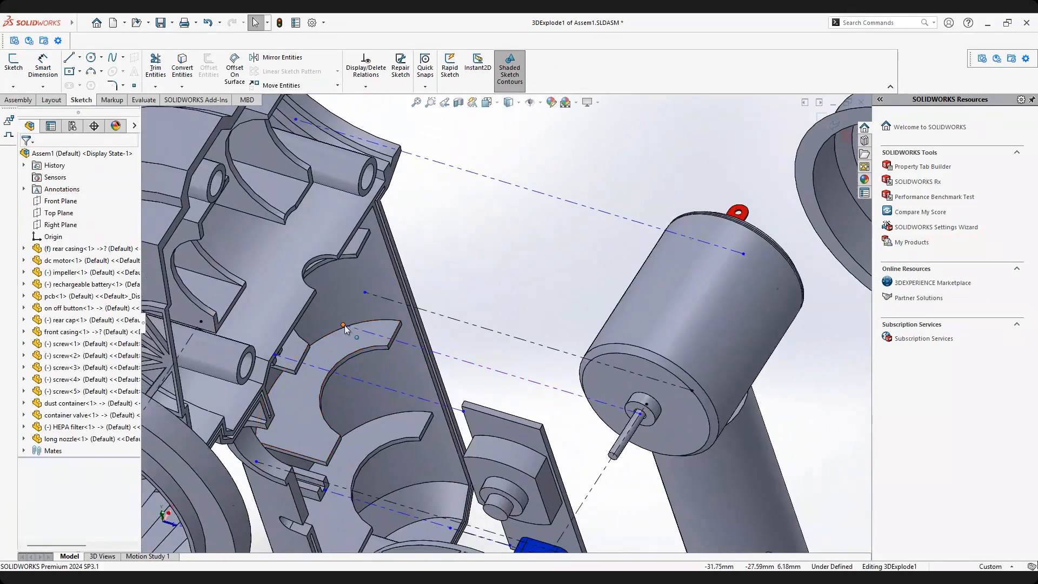
left_click(344, 325)
left_click_drag(189, 260, 189, 255)
Snap the start of the shaft-side explode line onto the centre of the motor's hub at the shaft base.
scroll(564, 426, "down", 1)
scroll(629, 387, "down", 2)
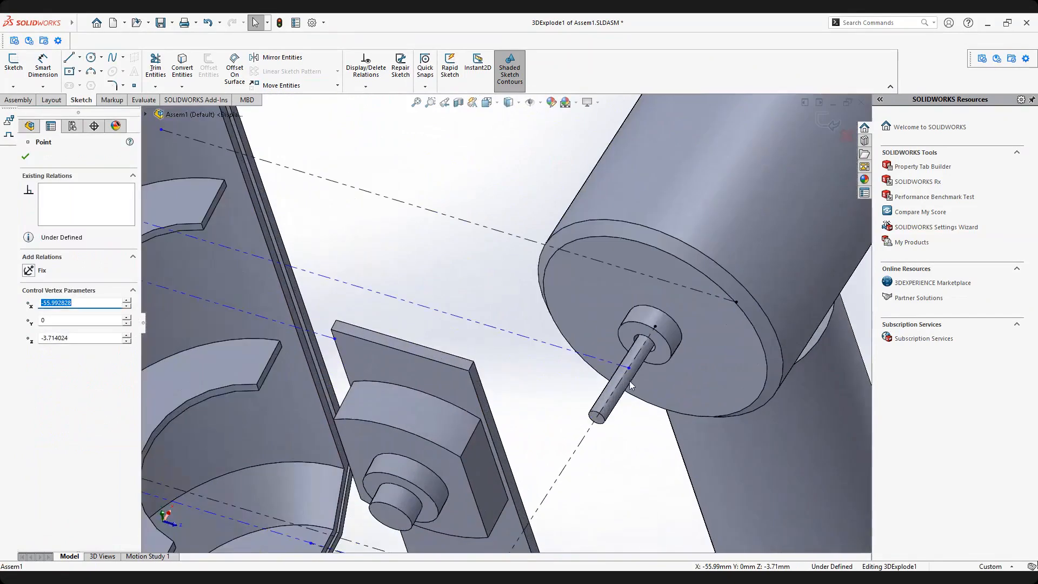
left_click_drag(629, 366, 645, 340)
scroll(645, 340, "up", 10)
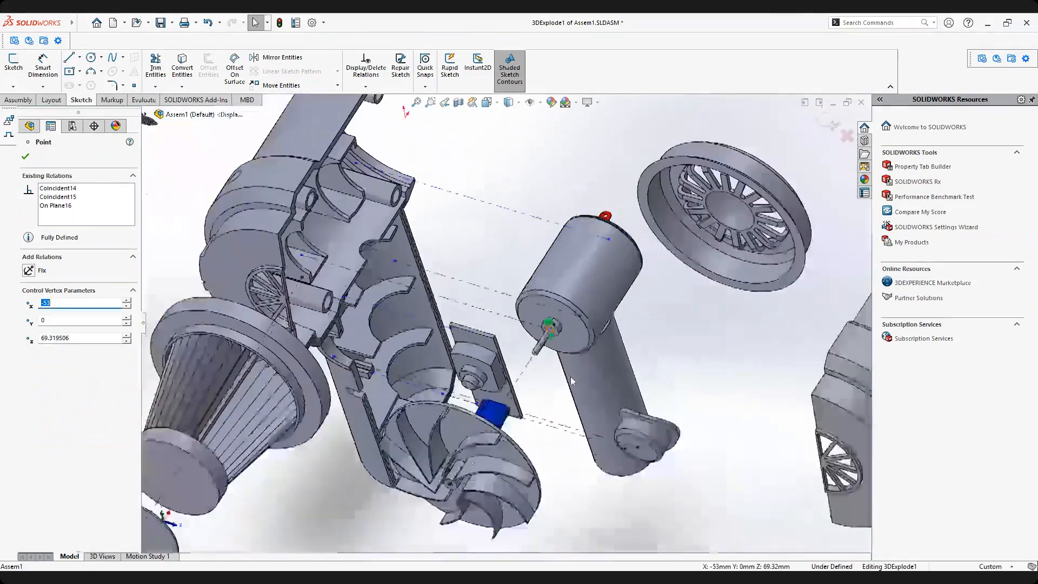
mouse_move(501, 314)
middle_mouse_down()
mouse_move(503, 239)
mouse_move(484, 264)
mouse_move(469, 259)
middle_mouse_up()
scroll(502, 239, "down", 3)
left_click(23, 157)
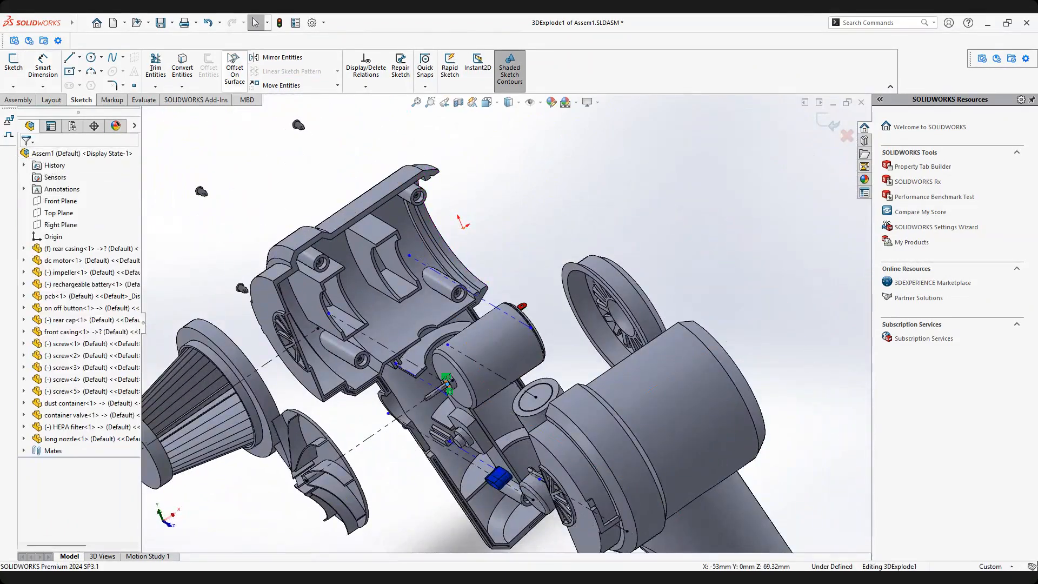
Save the assembly, rebuilding the document before saving.
key("ctrl+s")
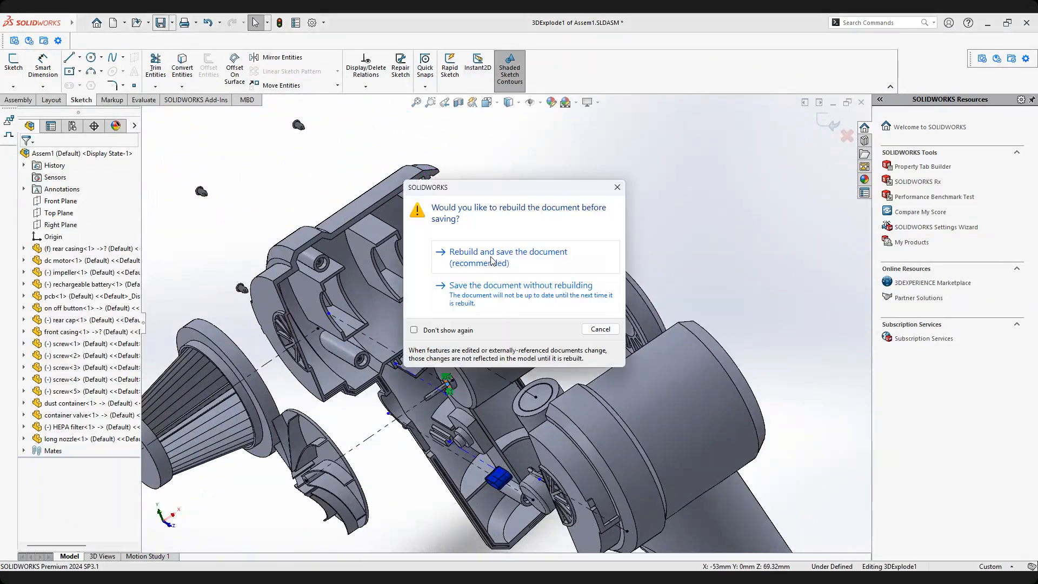
left_click(492, 258)
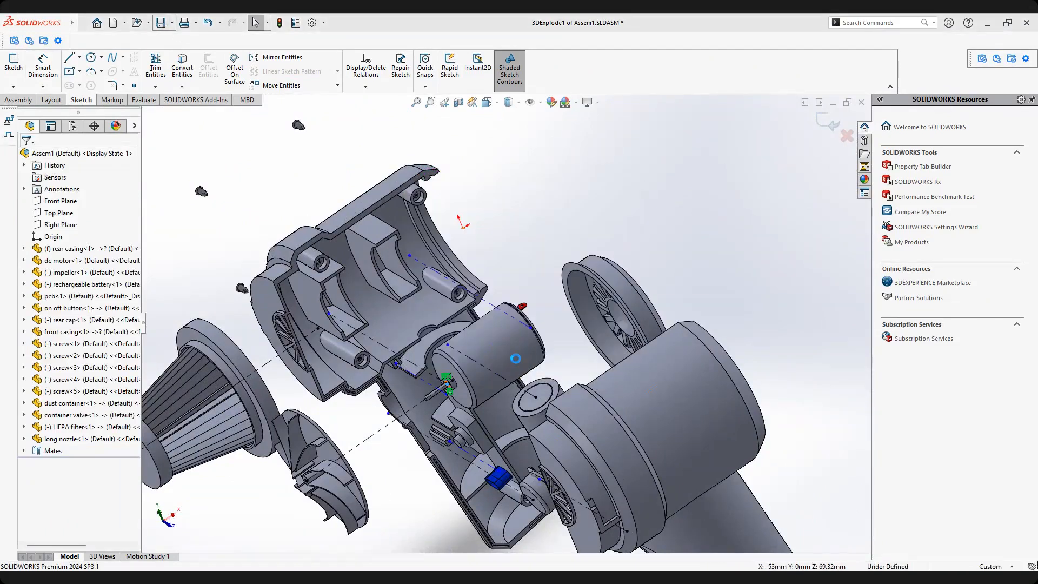
Reopen the exploded view's explode line sketch for editing.
scroll(515, 358, "up", 3)
mouse_move(524, 361)
middle_mouse_down()
mouse_move(472, 359)
mouse_move(544, 332)
mouse_move(558, 378)
mouse_move(490, 371)
mouse_move(556, 416)
mouse_move(616, 435)
mouse_move(627, 414)
mouse_move(560, 339)
mouse_move(540, 348)
middle_mouse_up()
scroll(556, 378, "down", 2)
scroll(555, 417, "up", 2)
scroll(539, 349, "down", 4)
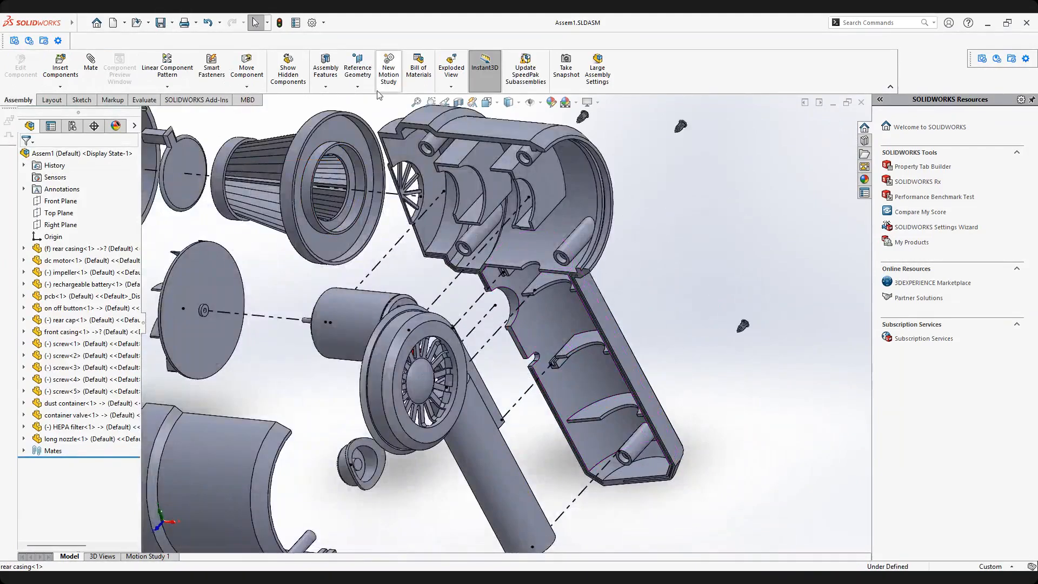
left_click(450, 86)
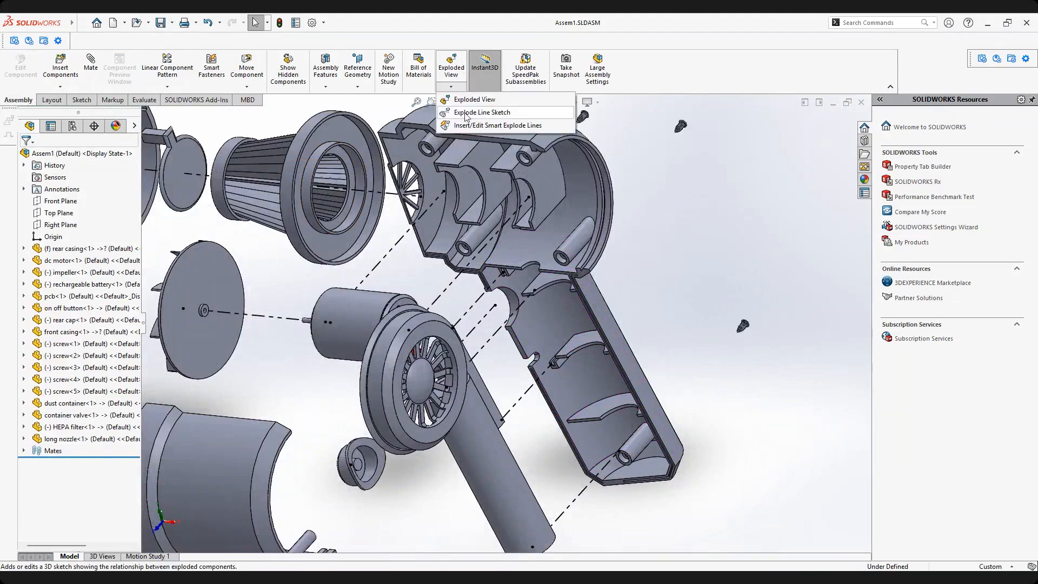
left_click(462, 112)
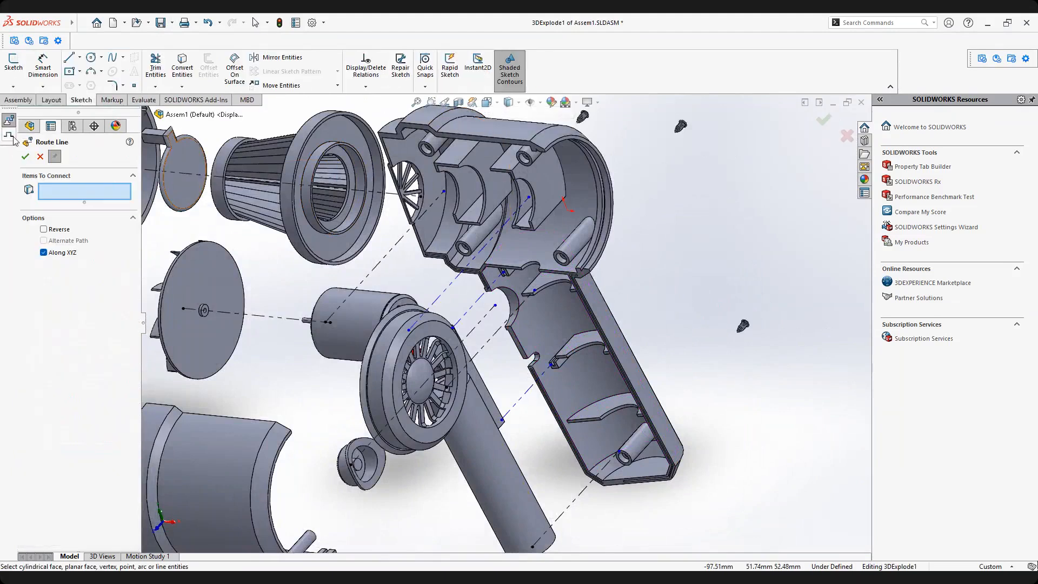
left_click(12, 137)
scroll(530, 330, "down", 1)
scroll(484, 353, "up", 2)
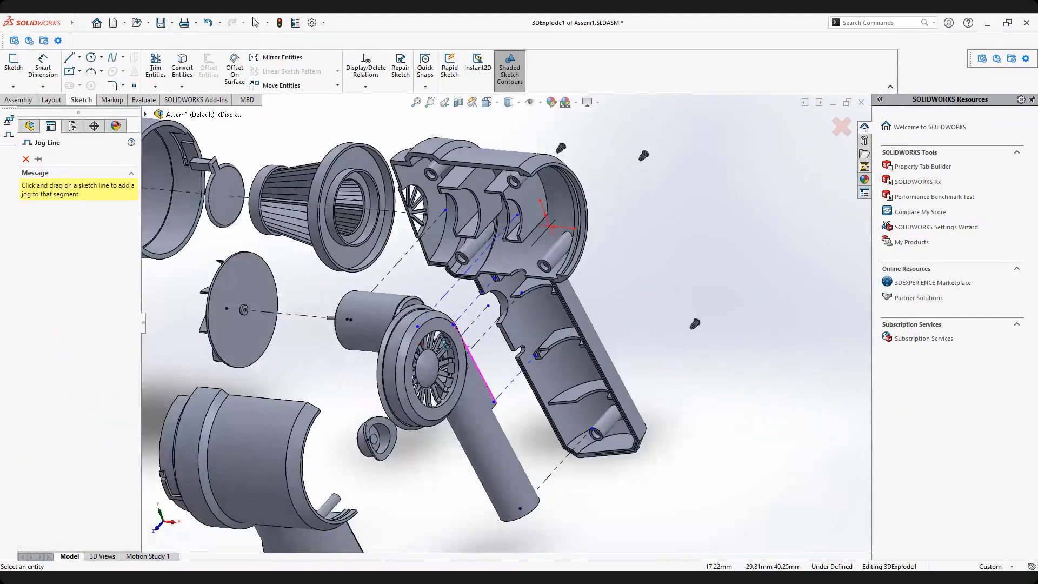
middle_click_drag(446, 343, 410, 337)
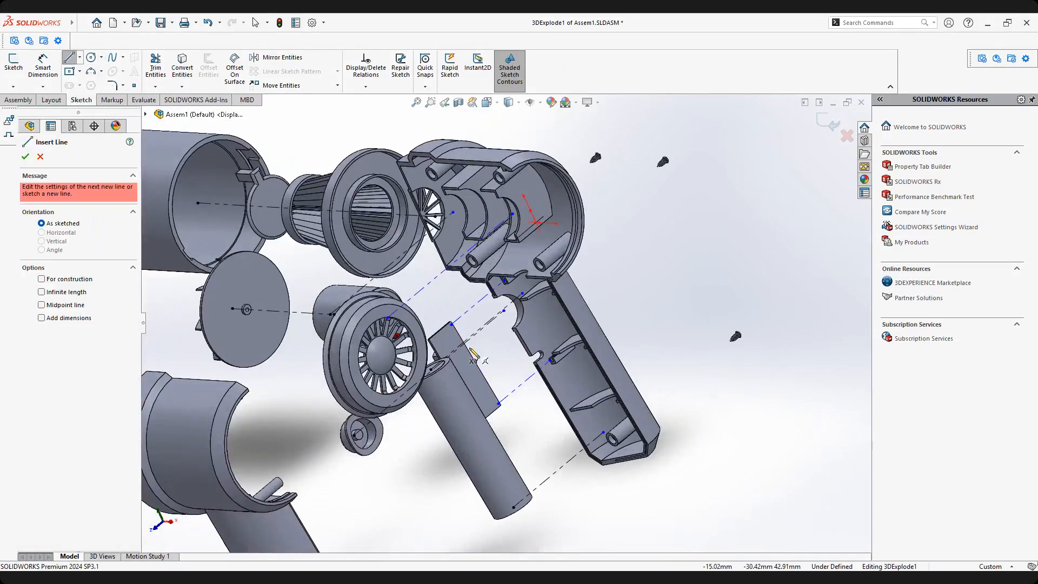
Draw an explode line about 123 mm long from the centre of the rear cap toward the rear casing.
scroll(329, 328, "down", 4)
mouse_move(424, 421)
middle_mouse_down()
mouse_move(297, 360)
mouse_move(333, 349)
mouse_move(302, 361)
middle_mouse_up()
scroll(297, 338, "up", 2)
scroll(282, 354, "down", 3)
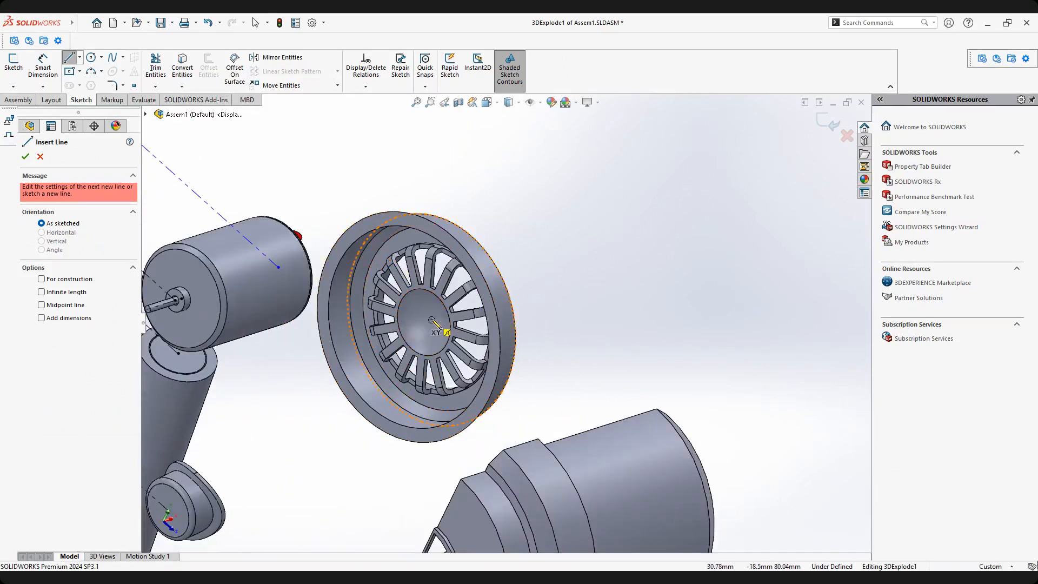
left_click(431, 321)
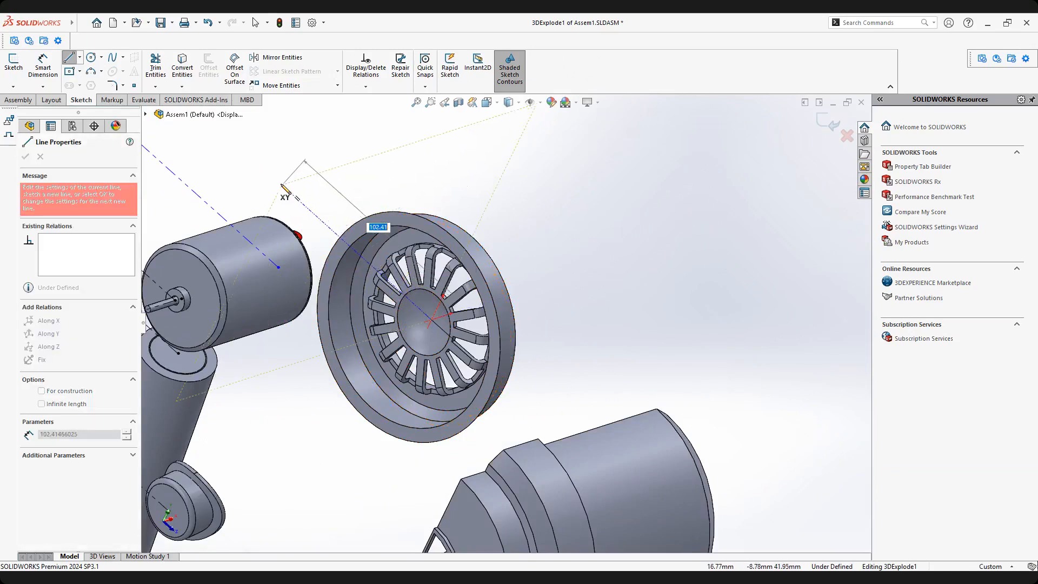
mouse_move(291, 186)
middle_mouse_down()
mouse_move(241, 179)
mouse_move(389, 287)
mouse_move(361, 327)
middle_mouse_up()
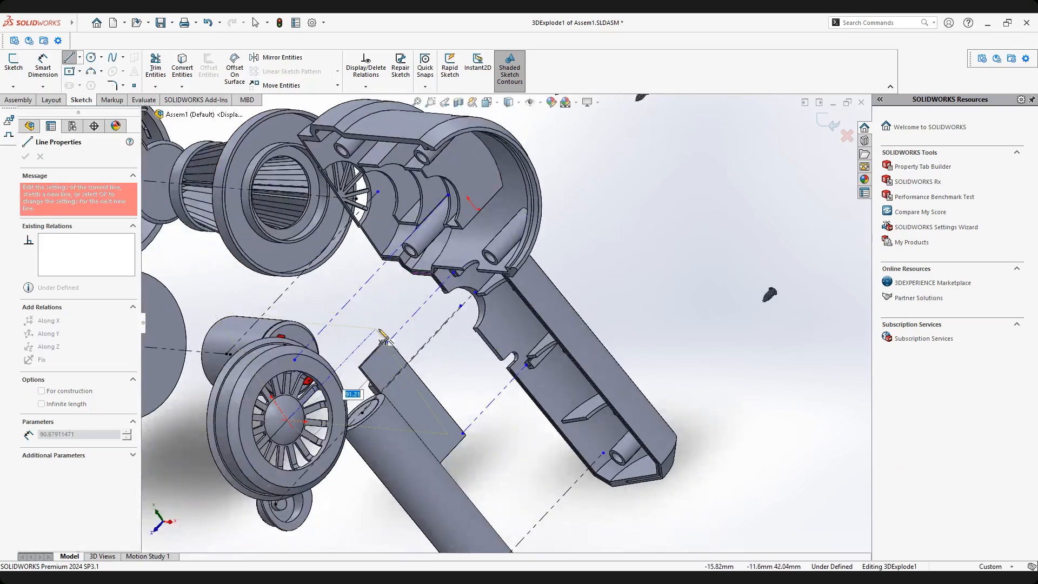
scroll(381, 335, "down", 4)
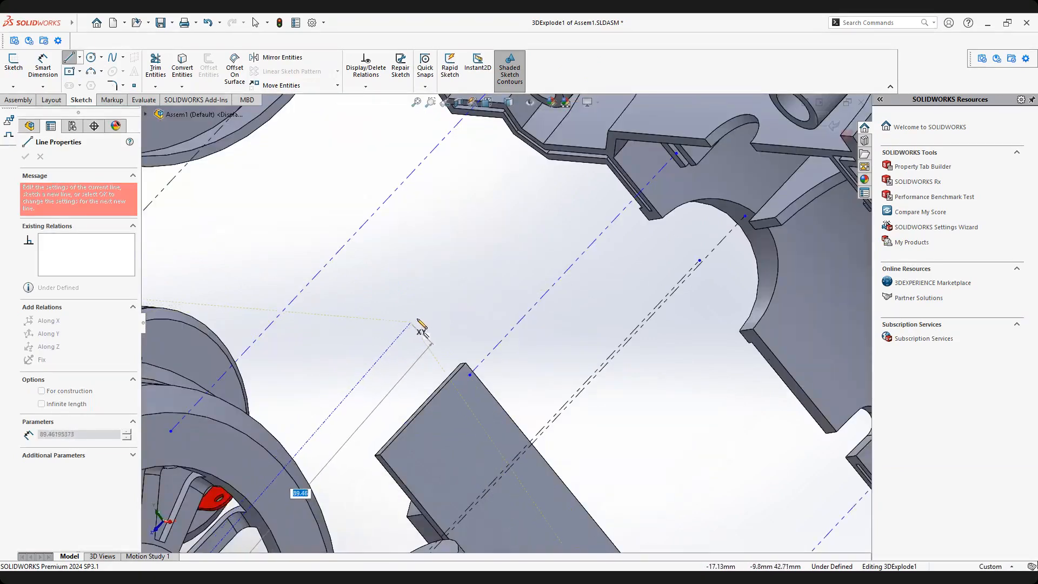
scroll(468, 295, "up", 5)
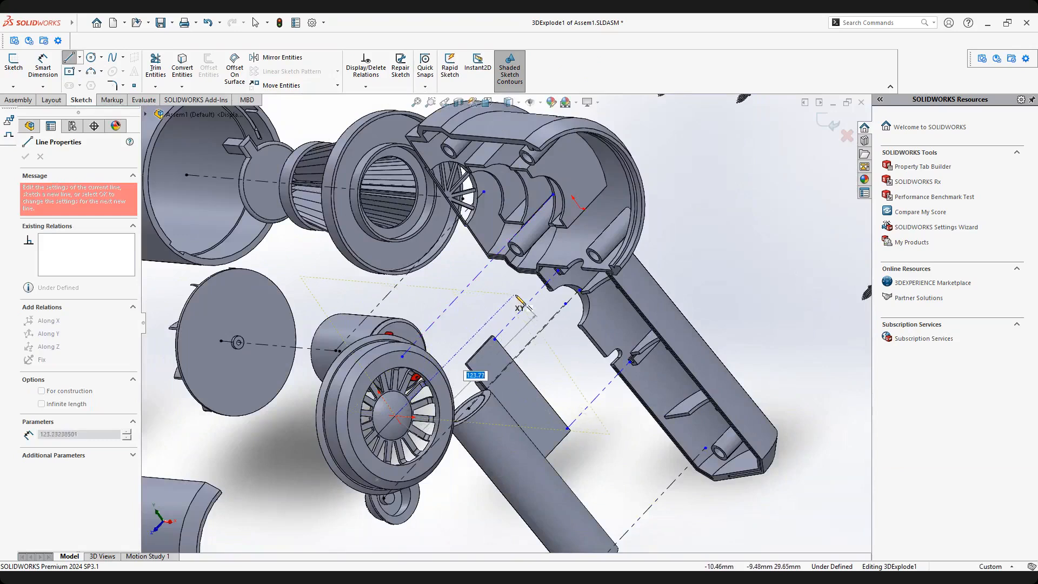
scroll(492, 324, "up", 3)
scroll(486, 367, "down", 6)
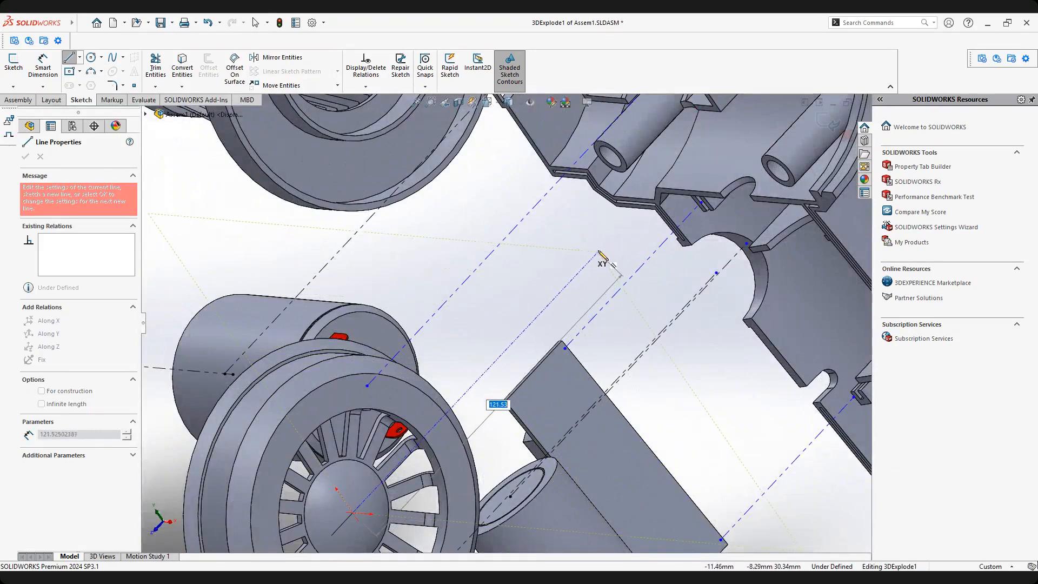
left_click(599, 247)
scroll(581, 303, "up", 1)
right_click(576, 301)
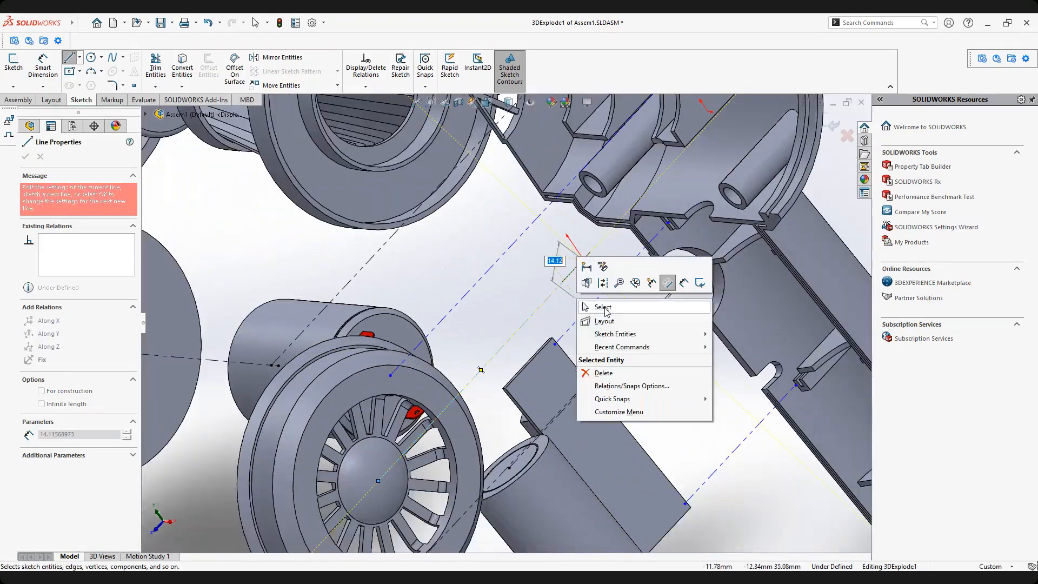
left_click(603, 307)
Constrain the rear cap's explode line along Z and move its free end onto the inside of the rear casing's rim.
left_click(529, 322)
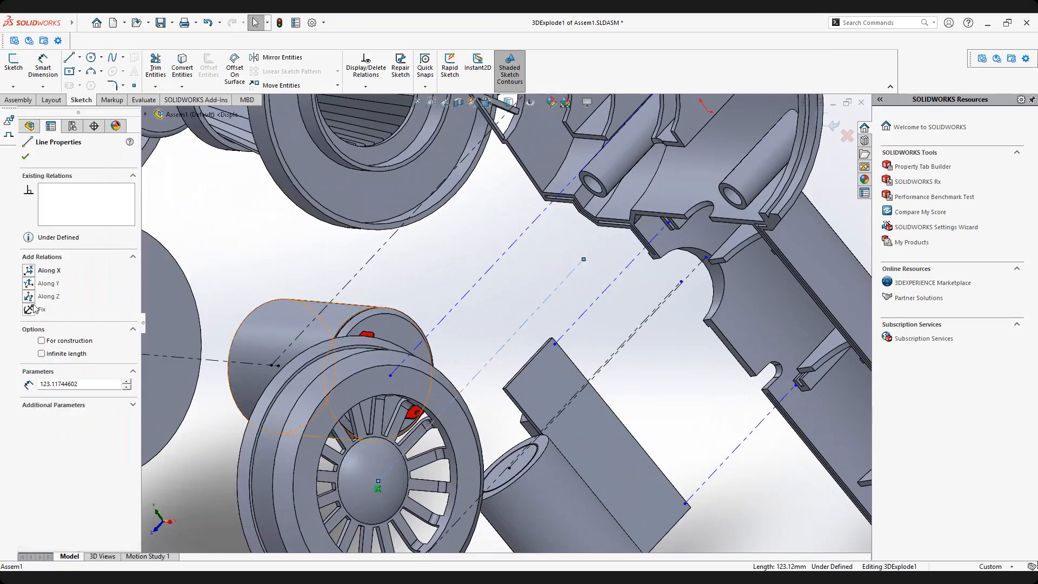
scroll(560, 316, "up", 4)
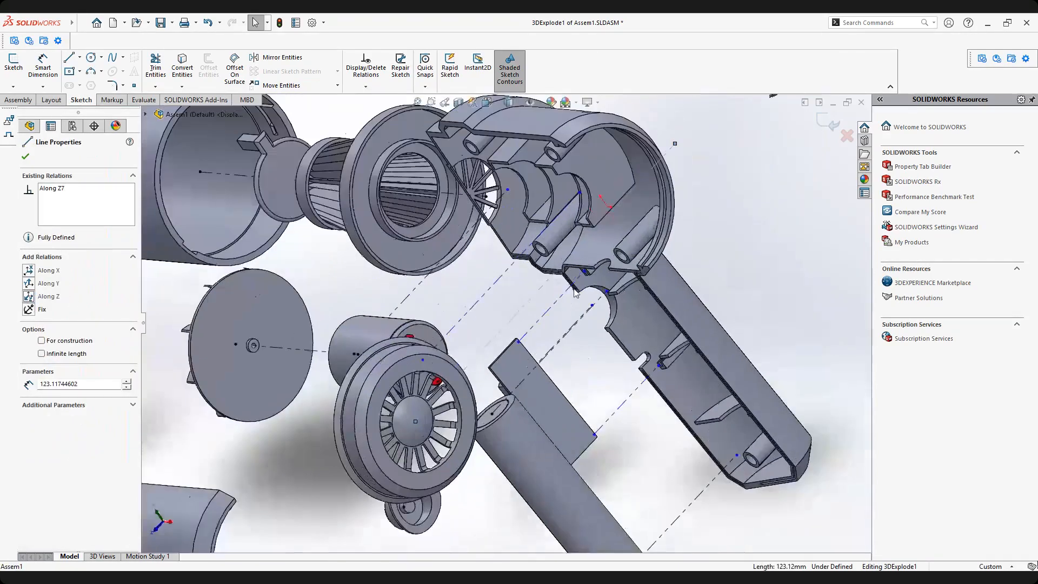
scroll(641, 183, "down", 2)
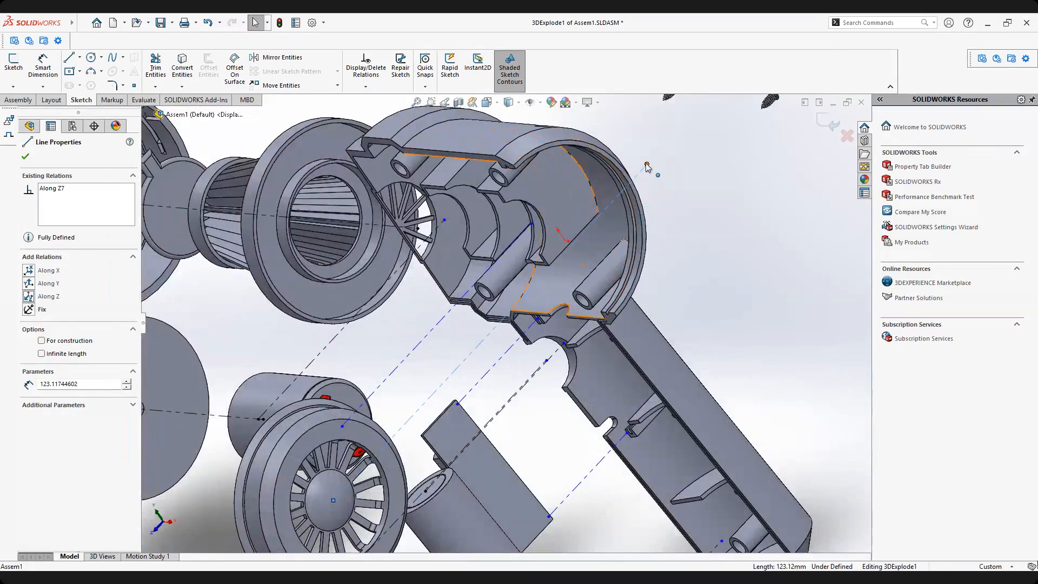
left_click(573, 240)
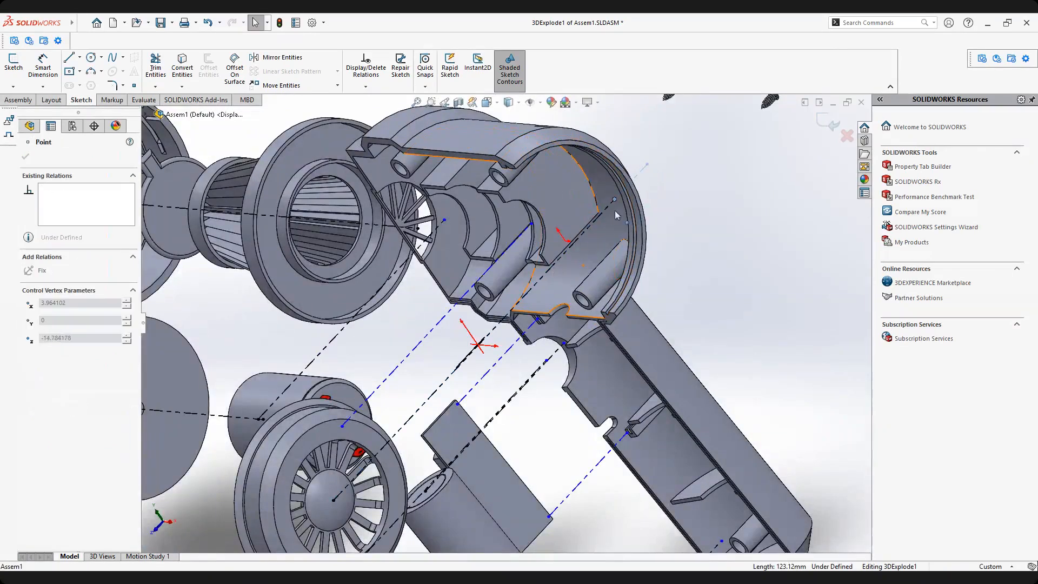
left_click(684, 223)
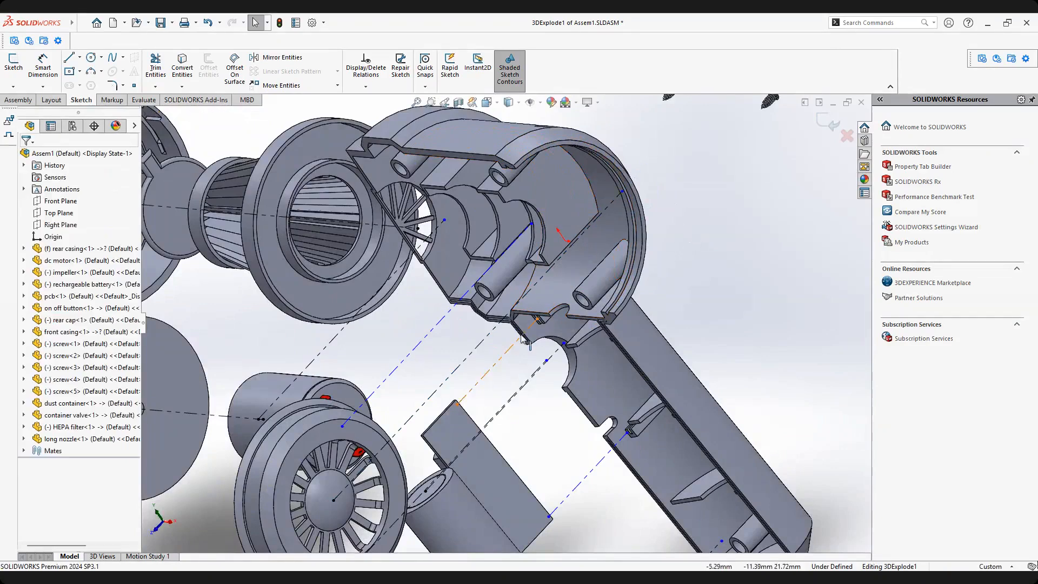
Add a route line along XYZ connecting the front casing's lower screw boss at the open rear rim to the matching rear casing boss.
scroll(684, 223, "up", 4)
middle_click_drag(540, 324, 478, 402)
scroll(517, 353, "down", 3)
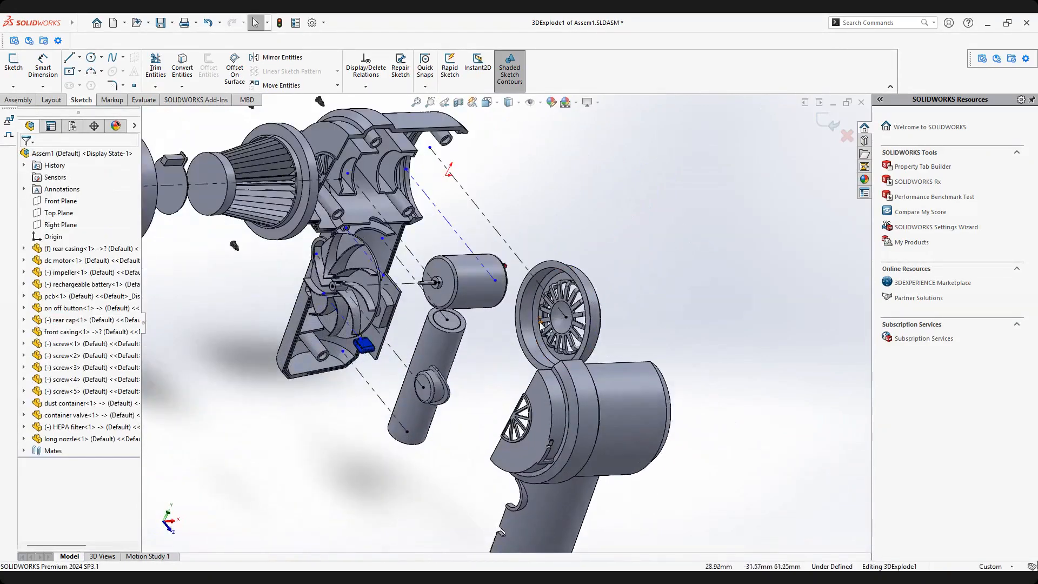
scroll(539, 320, "up", 3)
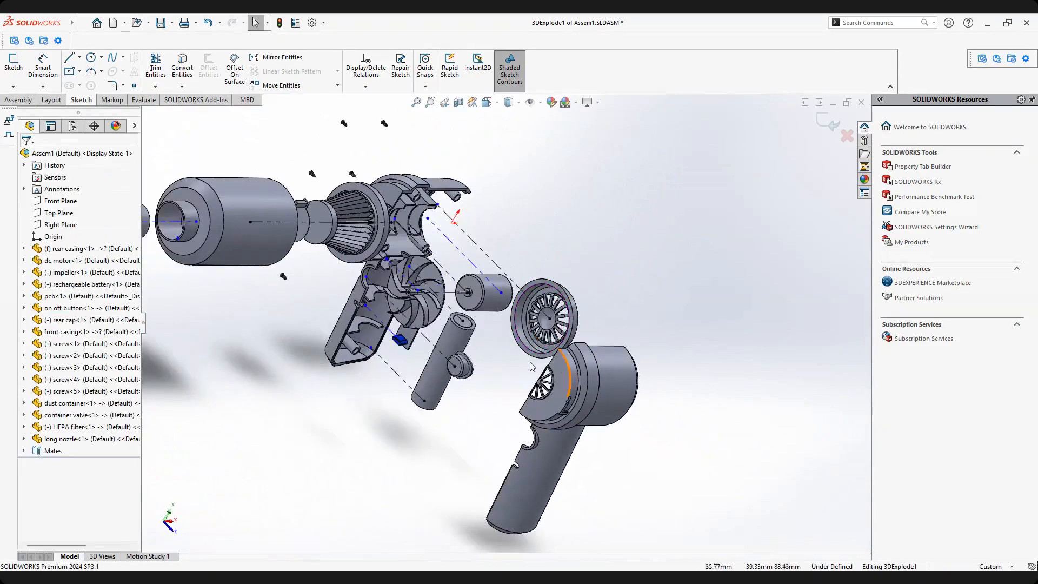
middle_click_drag(515, 341, 419, 383)
scroll(420, 382, "down", 5)
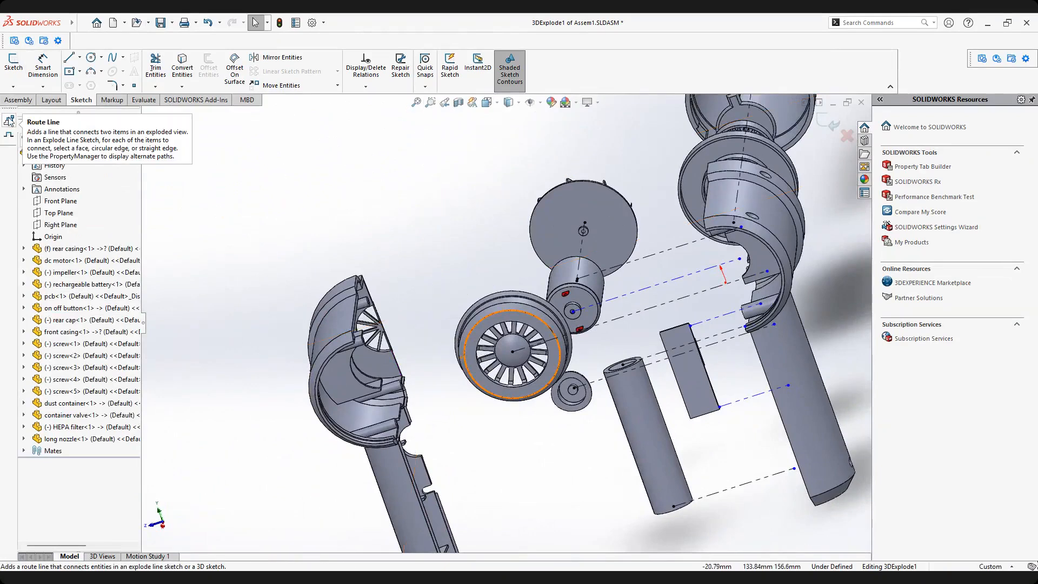
left_click(9, 122)
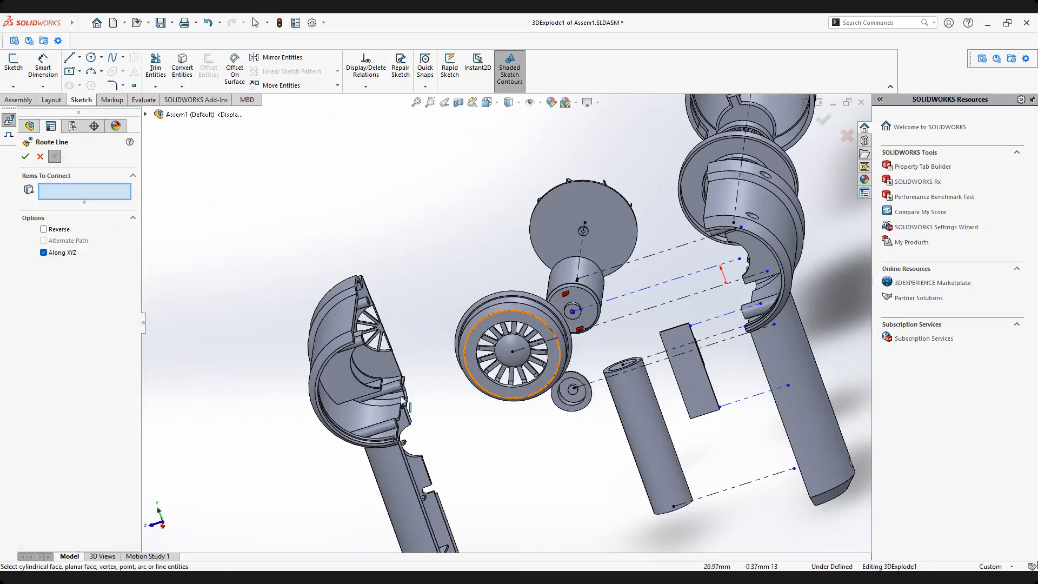
scroll(395, 432, "down", 5)
scroll(388, 330, "down", 4)
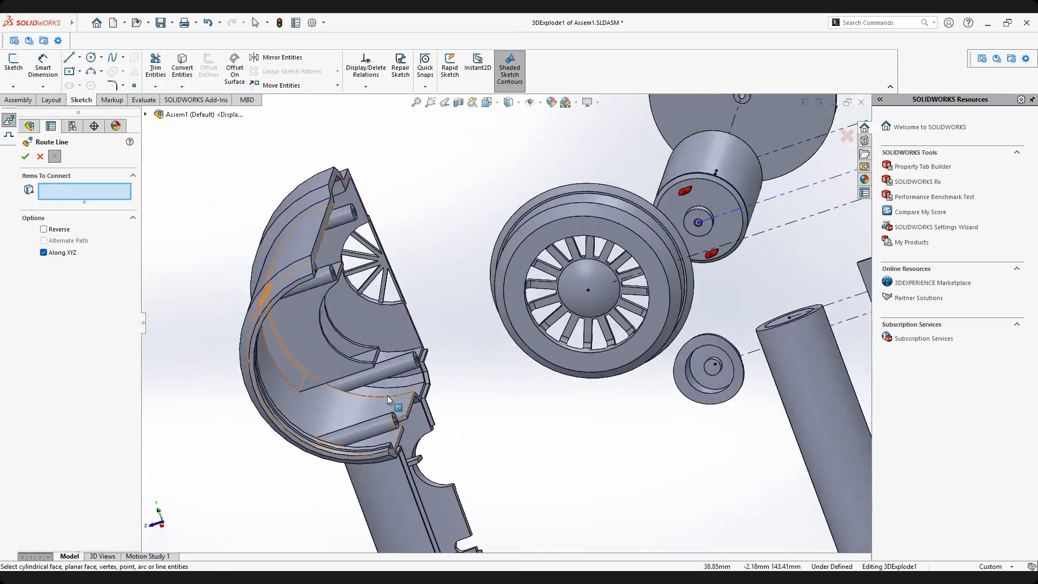
scroll(437, 373, "down", 3)
scroll(437, 373, "down", 1)
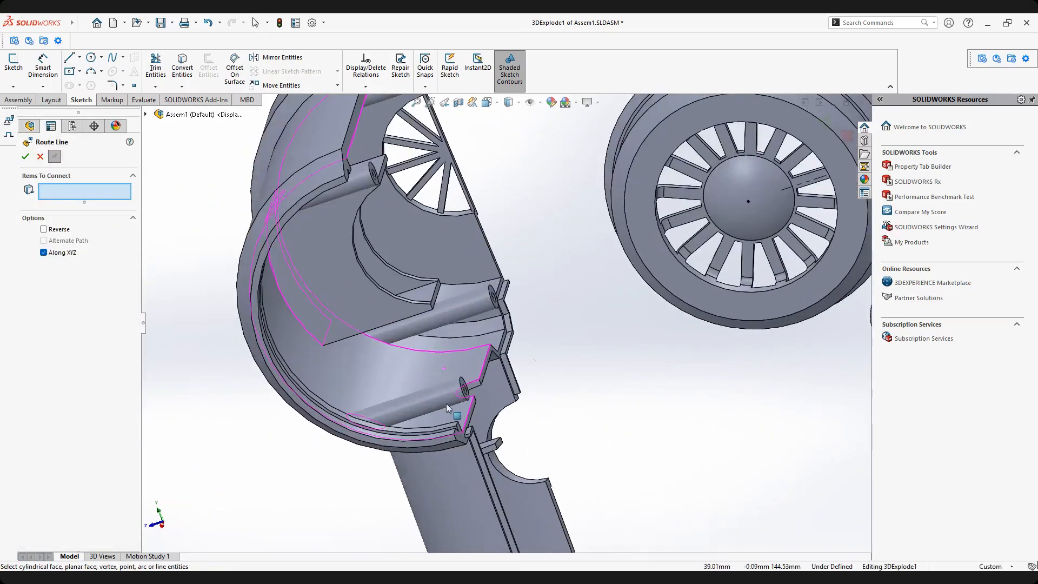
left_click(444, 392)
scroll(695, 390, "up", 8)
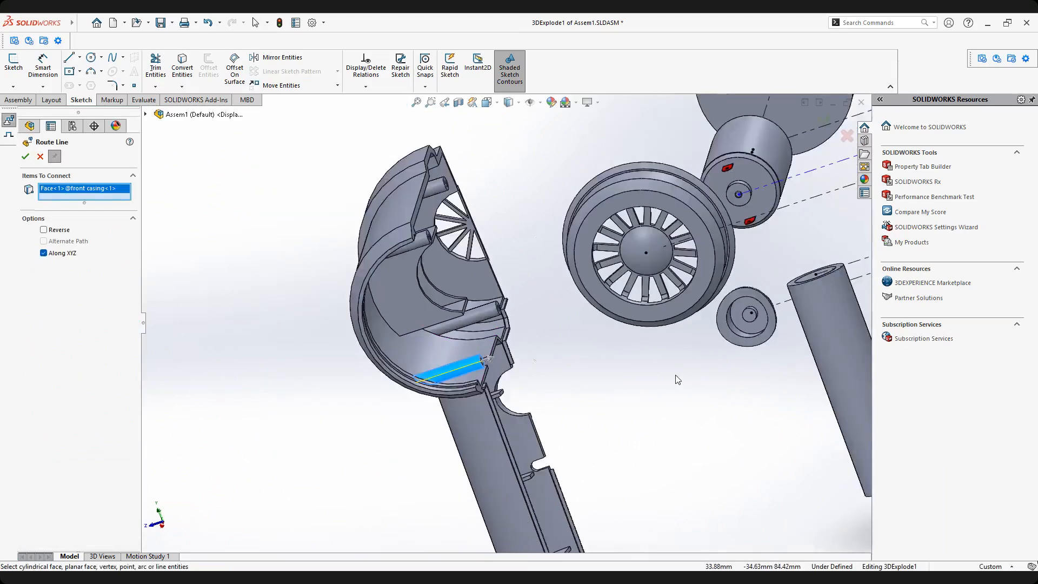
middle_click_drag(668, 276, 572, 272)
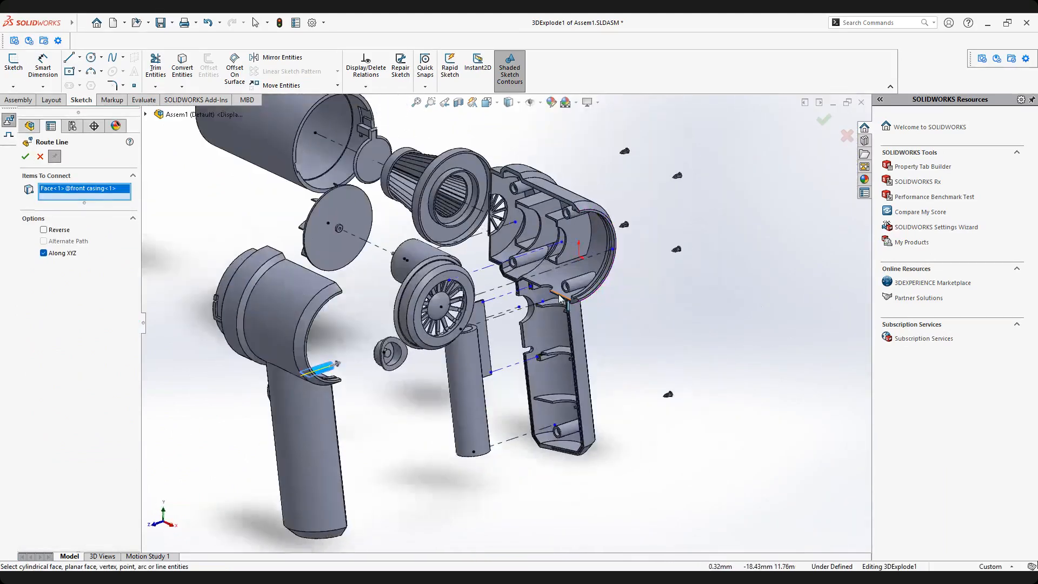
scroll(571, 273, "down", 6)
left_click(577, 276)
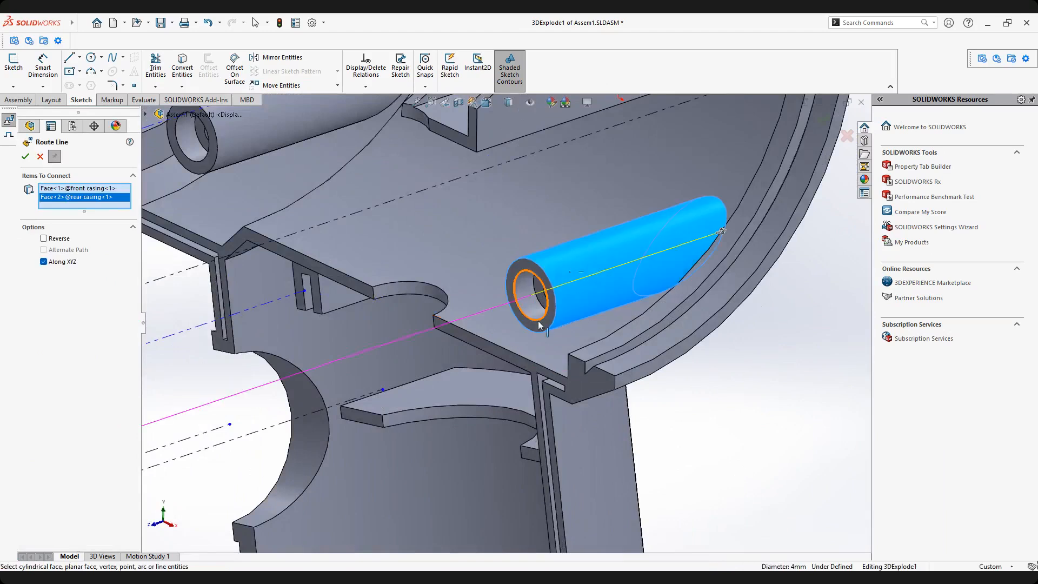
scroll(445, 357, "up", 5)
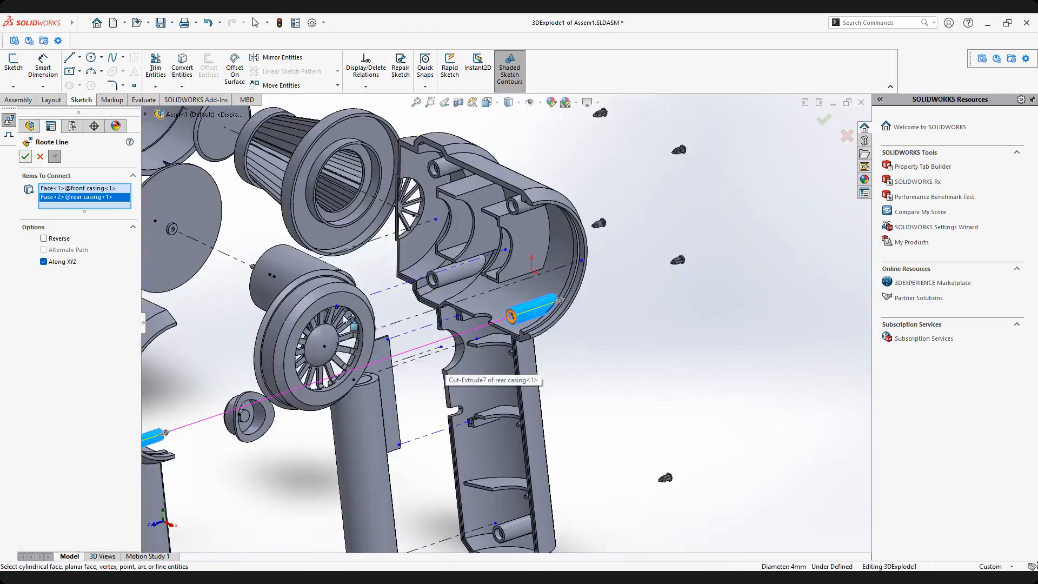
left_click(26, 158)
Add a route line connecting the lower screw bosses farther from the open rim on the front and rear casings.
scroll(349, 319, "up", 4)
middle_click_drag(327, 312, 374, 327)
scroll(373, 338, "down", 5)
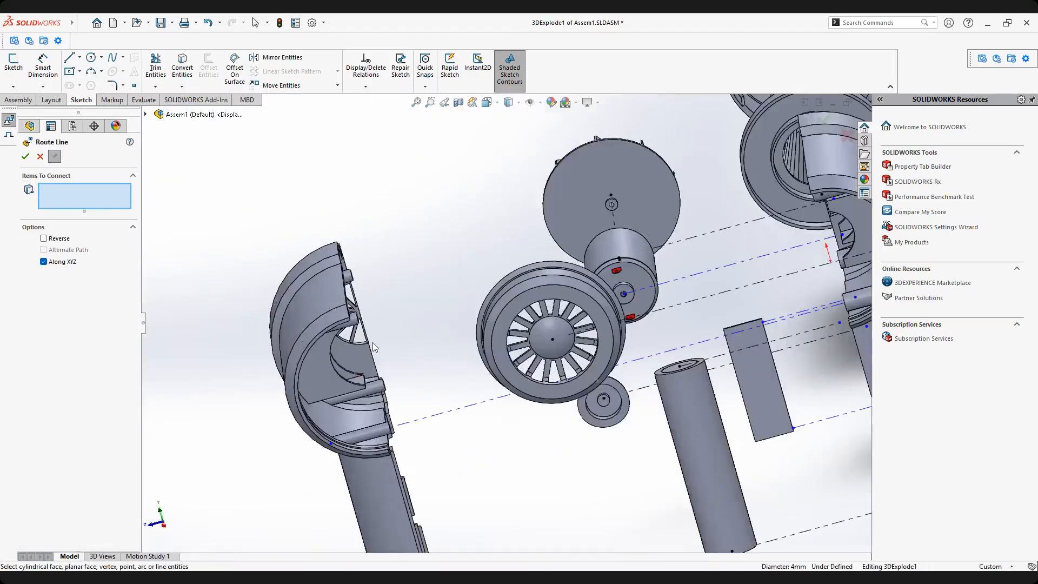
scroll(373, 346, "down", 2)
left_click(401, 414)
scroll(658, 319, "up", 5)
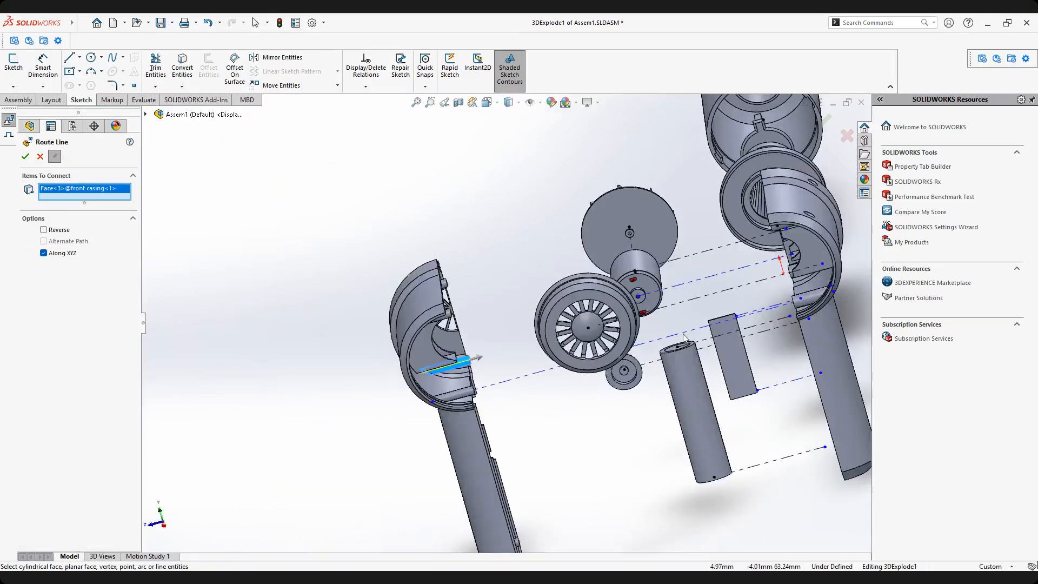
scroll(783, 295, "down", 4)
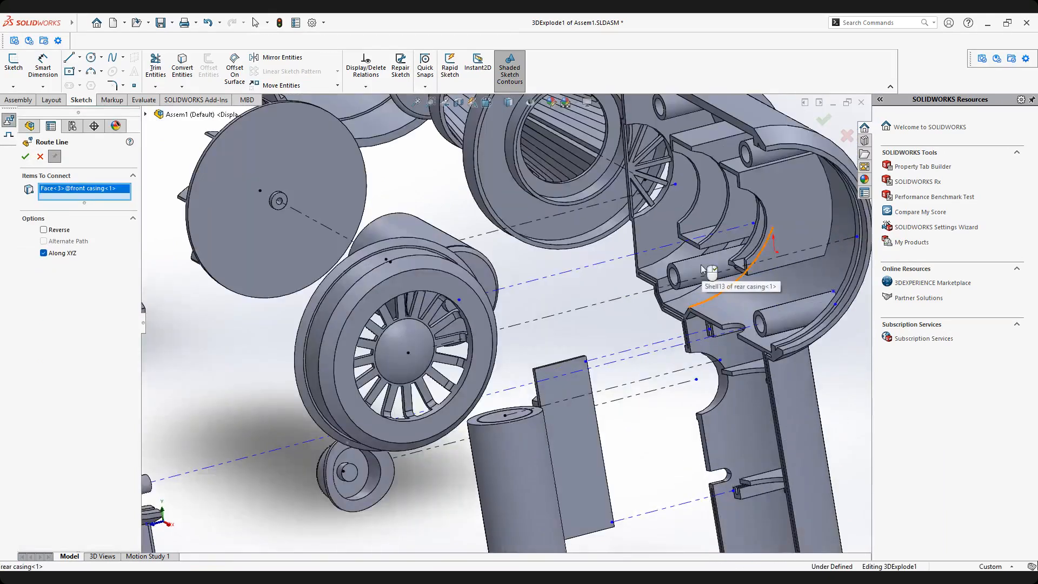
left_click(703, 270)
key("Return")
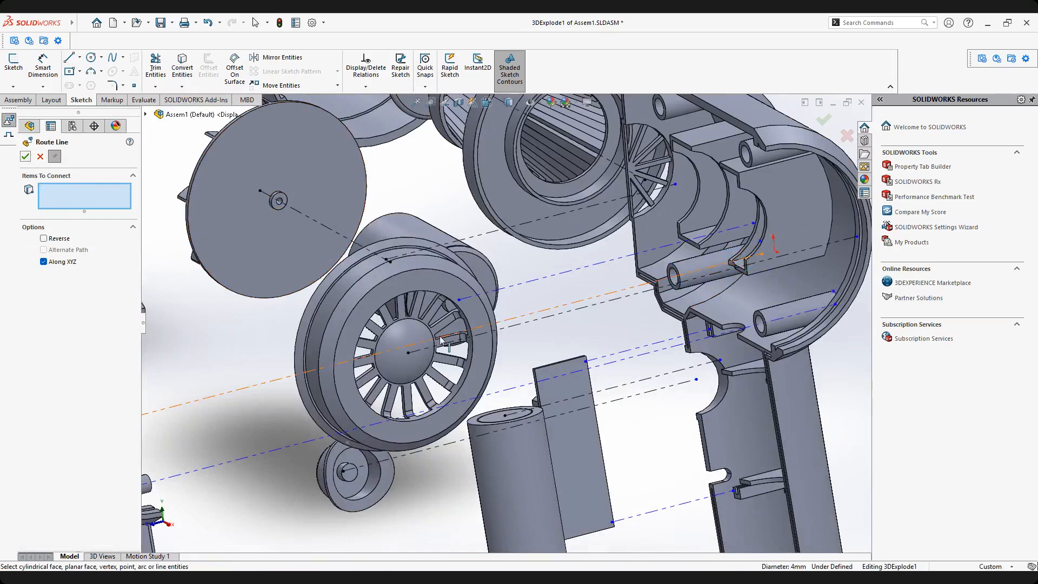
Add a route line connecting the upper screw bosses nearest the open rear rim on the front and rear casings.
scroll(375, 332, "up", 5)
scroll(361, 332, "down", 5)
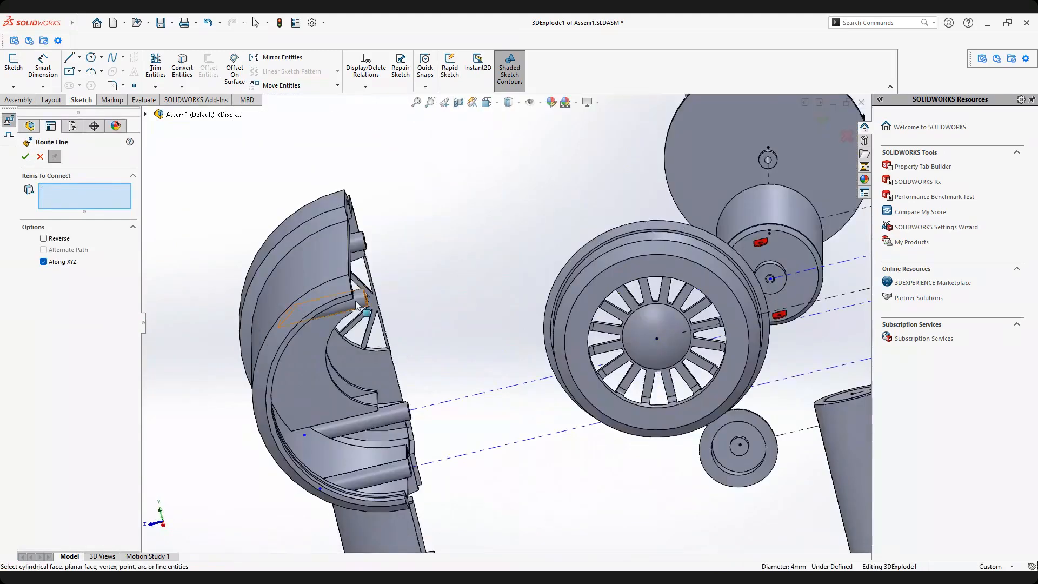
left_click(355, 300)
scroll(510, 322, "up", 4)
scroll(703, 276, "down", 3)
middle_click_drag(695, 273, 720, 274)
scroll(720, 274, "up", 3)
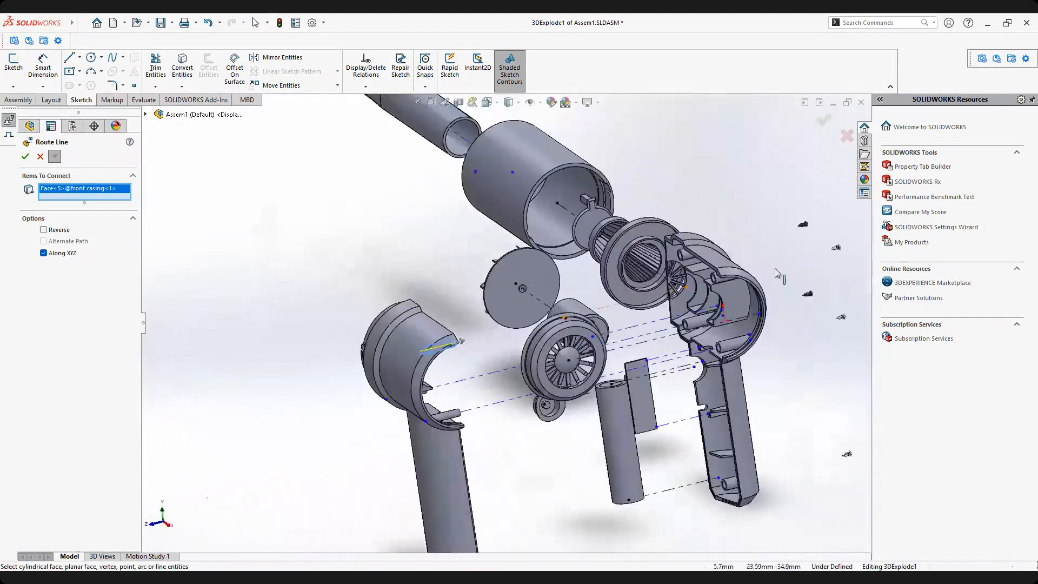
scroll(783, 268, "down", 5)
middle_click_drag(600, 292, 623, 292)
left_click(630, 291)
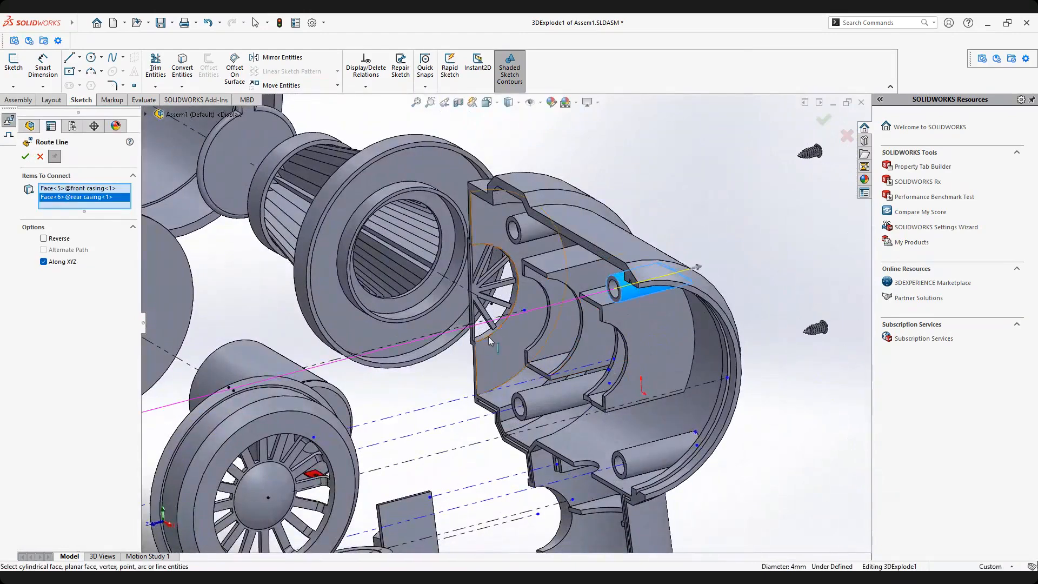
left_click(25, 157)
Add a route line along XYZ connecting the upper screw bosses farther from the open rear rim on the front and rear casings.
scroll(384, 327, "up", 4)
middle_click_drag(384, 327, 430, 346)
middle_click_drag(365, 323, 403, 311)
scroll(403, 311, "down", 5)
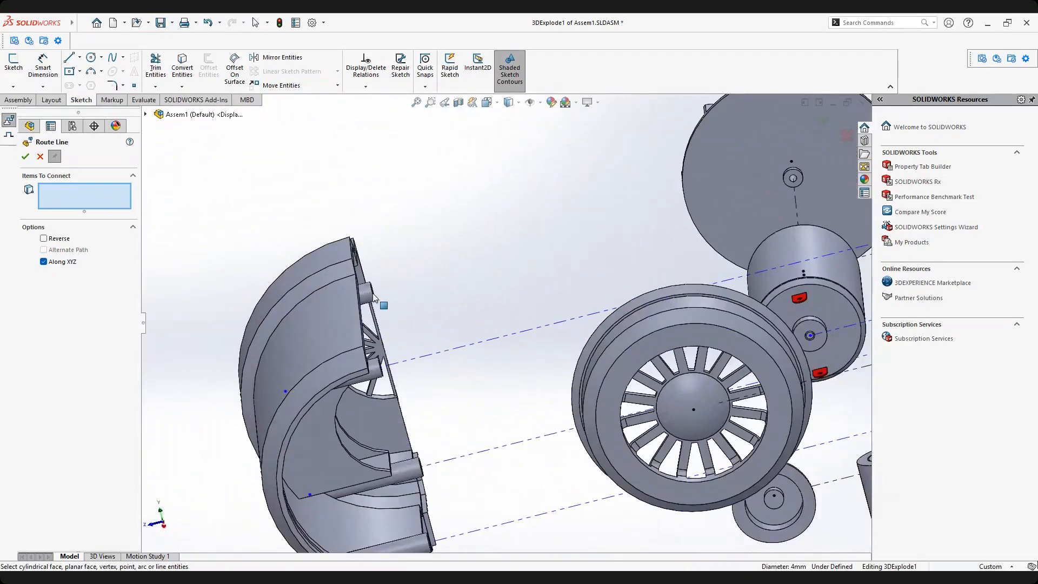
left_click(370, 296)
scroll(535, 324, "up", 5)
middle_click_drag(685, 303, 708, 302)
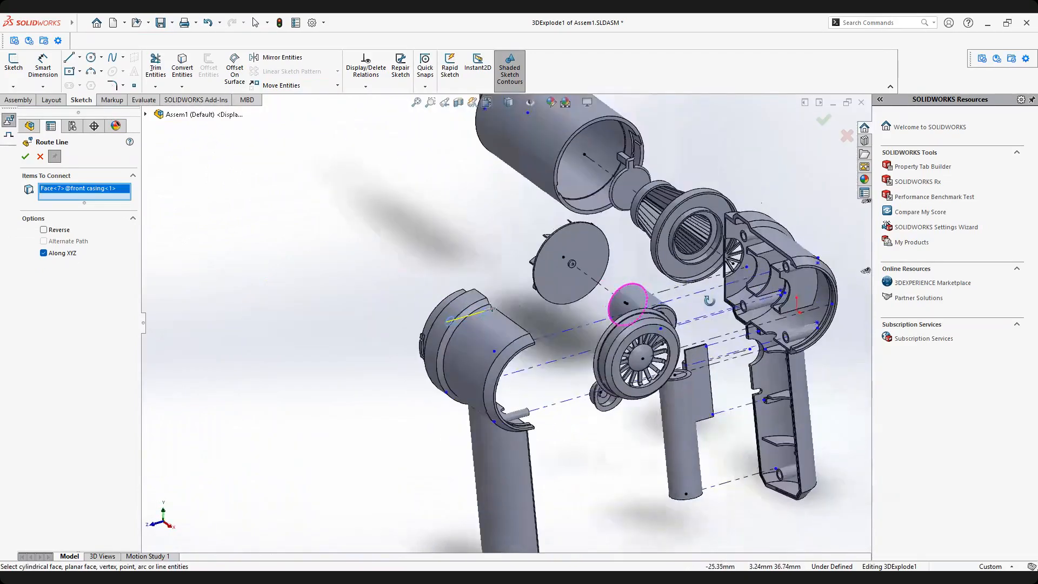
scroll(787, 249, "down", 4)
left_click(717, 230)
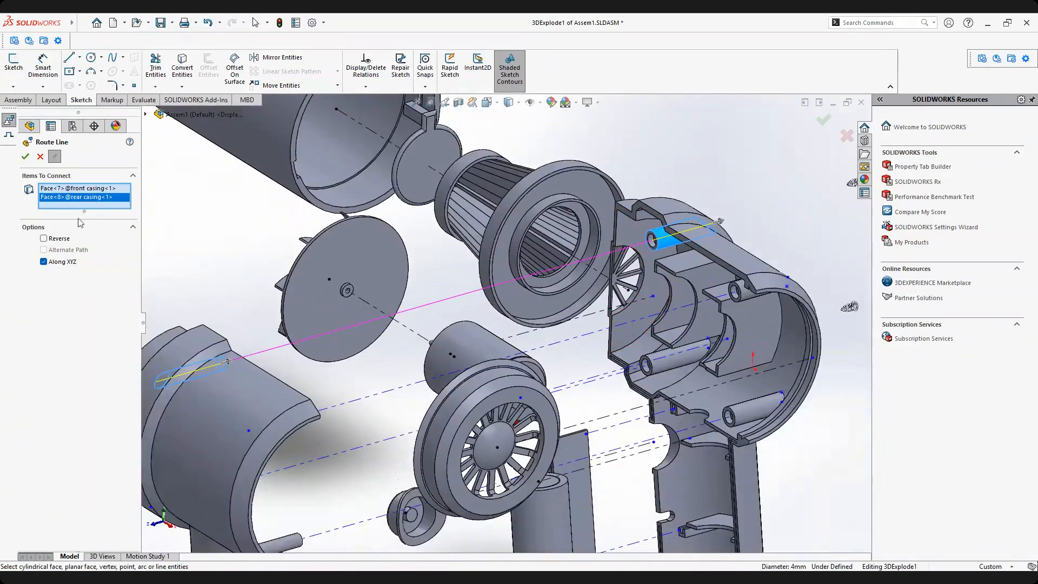
left_click(25, 157)
Add a route line connecting the screw bosses at the bottom of the front and rear casing handles, and close the Route Line command.
scroll(501, 292, "up", 4)
scroll(535, 443, "down", 3)
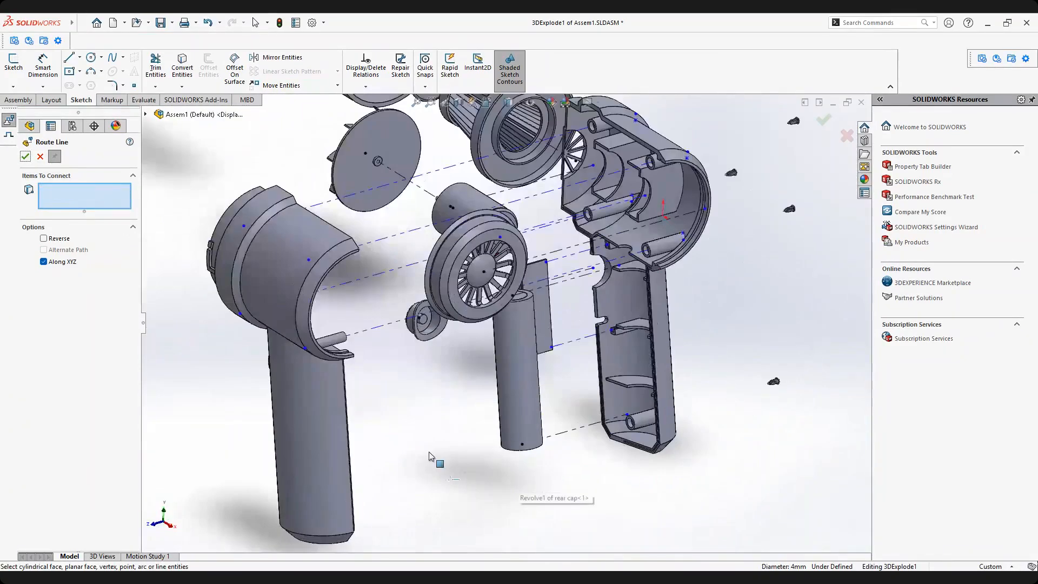
middle_click_drag(430, 452, 424, 477)
scroll(424, 477, "down", 1)
scroll(425, 476, "down", 3)
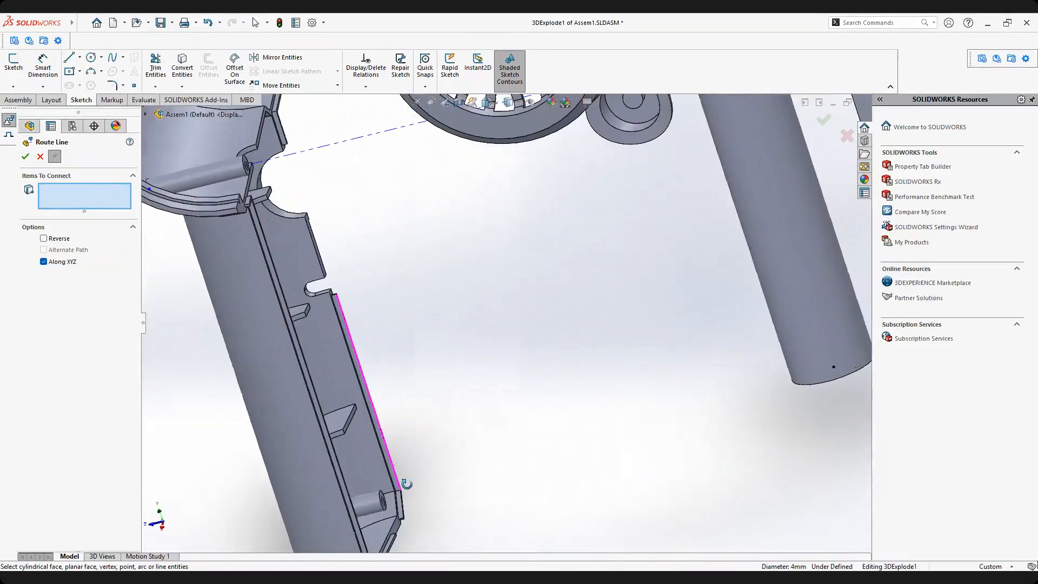
left_click(366, 495)
scroll(638, 431, "up", 3)
middle_click_drag(669, 361, 750, 336)
scroll(773, 339, "down", 4)
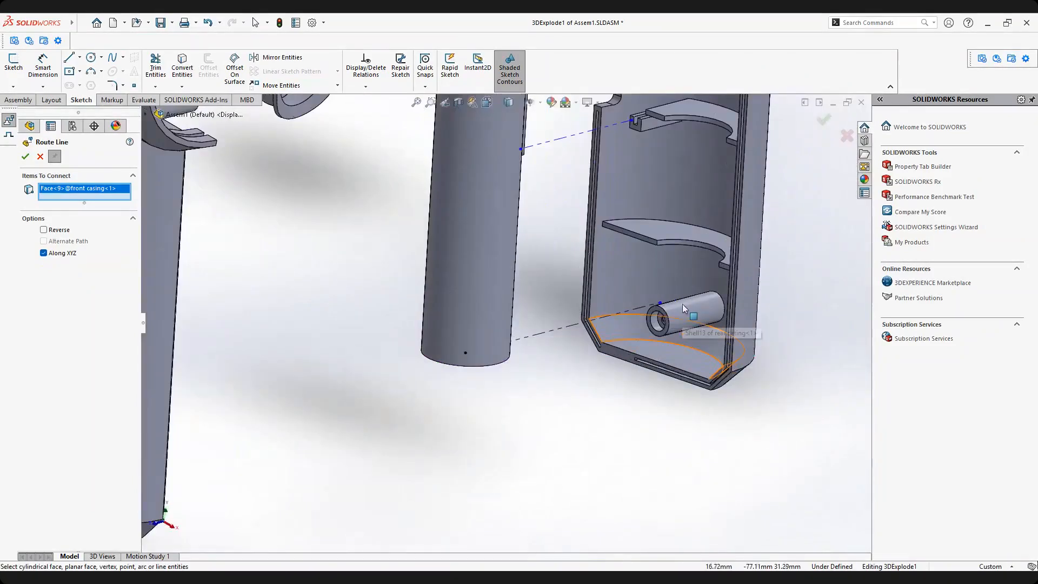
left_click(682, 303)
left_click(25, 157)
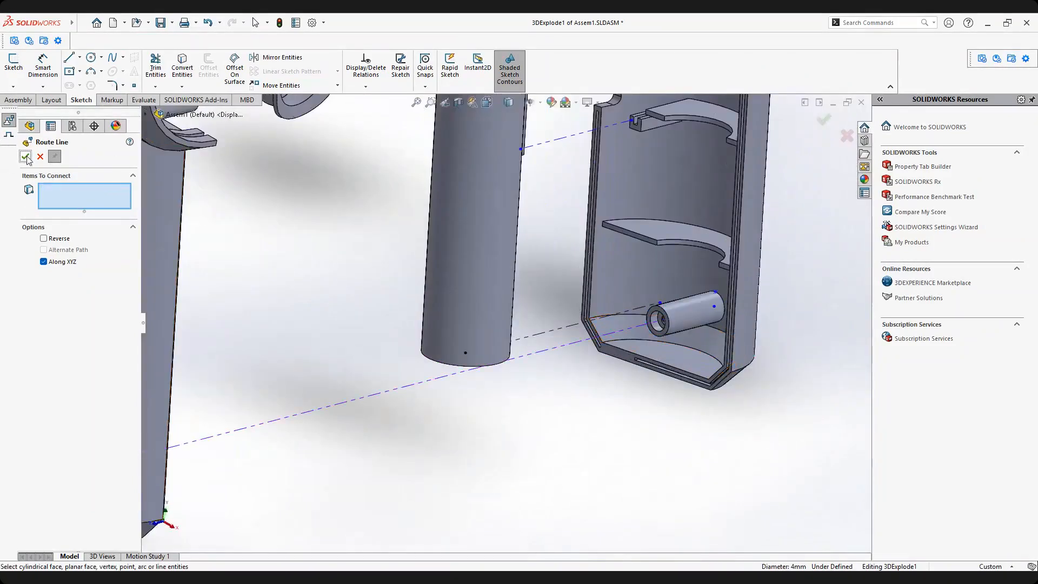
left_click(24, 157)
Exit the explode line sketch and reopen it for routing further lines.
scroll(555, 343, "up", 3)
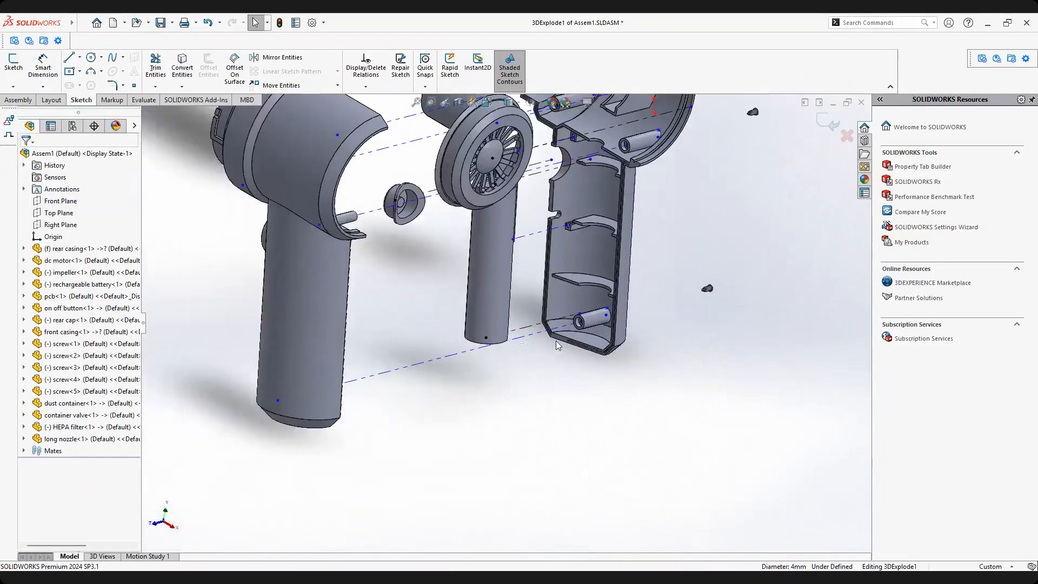
middle_click_drag(554, 343, 445, 130)
left_click(20, 102)
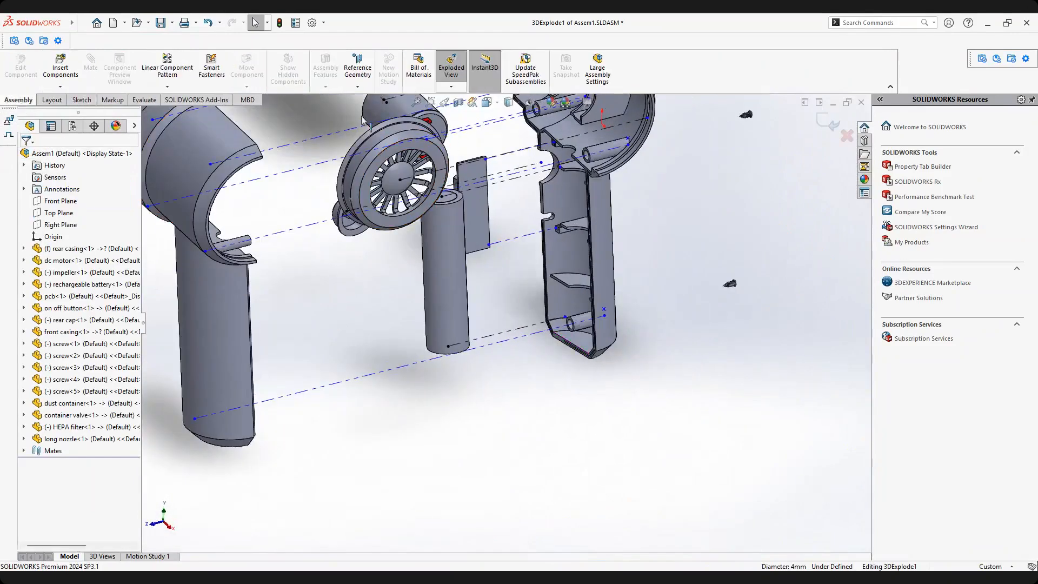
left_click(452, 88)
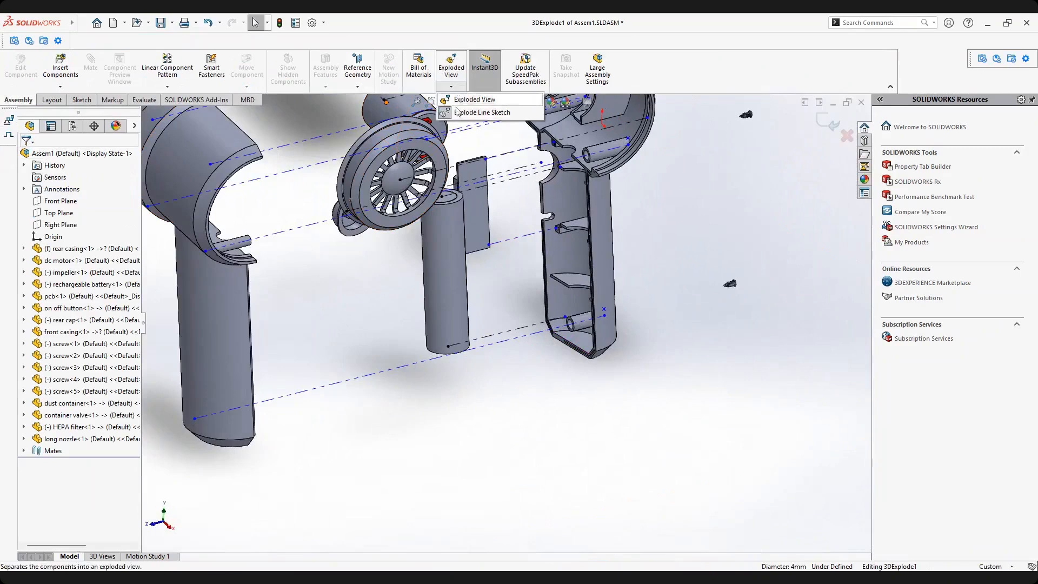
left_click(472, 112)
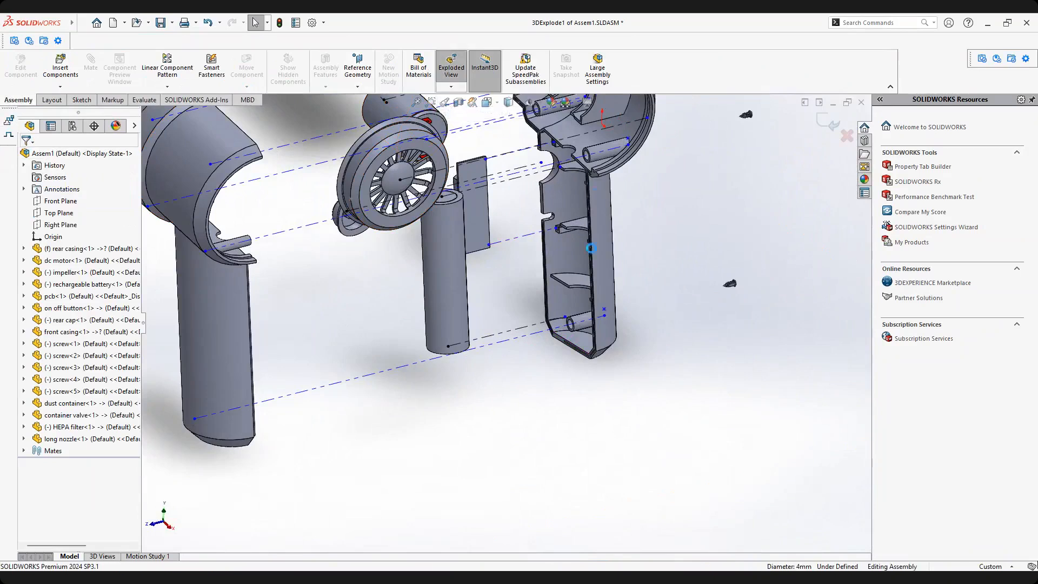
scroll(578, 257, "up", 5)
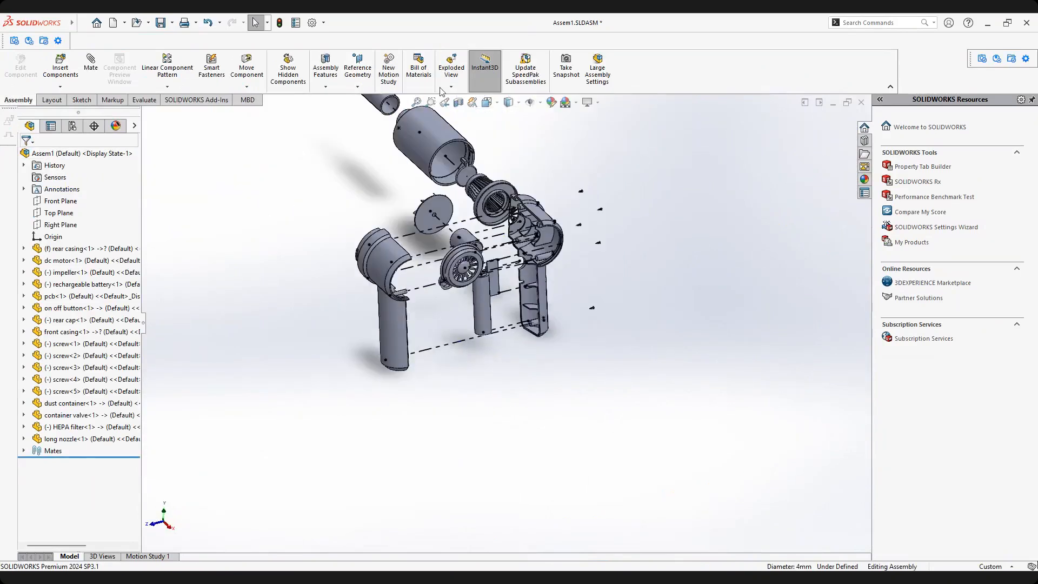
left_click(451, 88)
left_click(470, 112)
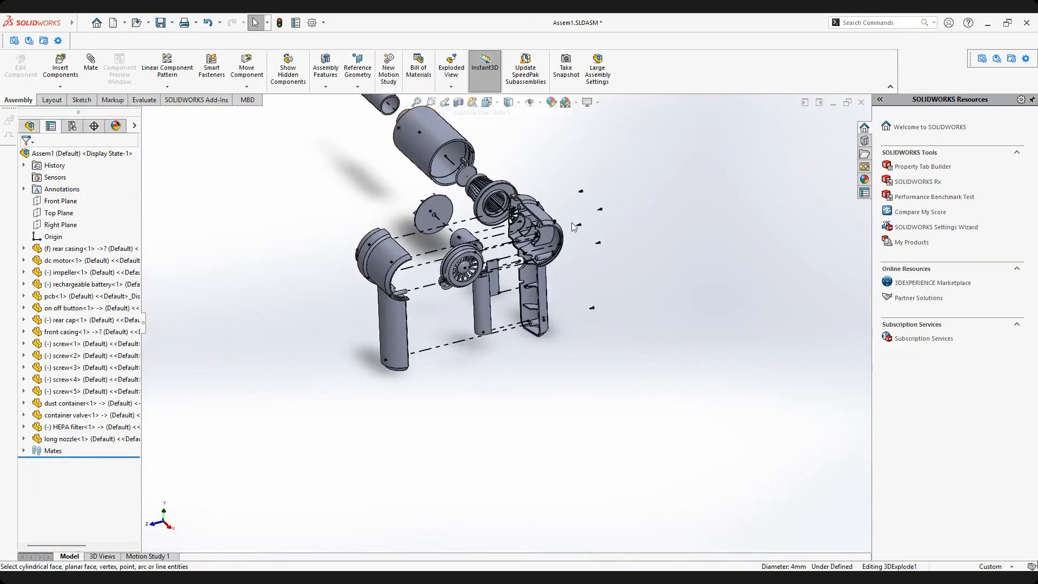
Choose the cylindrical shank face of the uppermost screw, nearest the HEPA filter, as the first item of a route line.
scroll(573, 225, "down", 10)
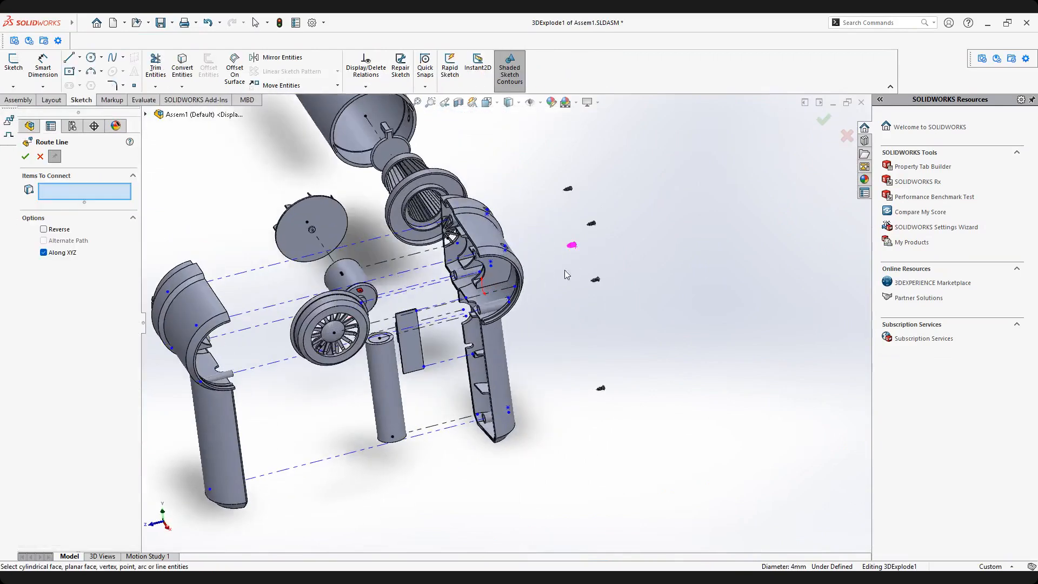
scroll(571, 182, "down", 15)
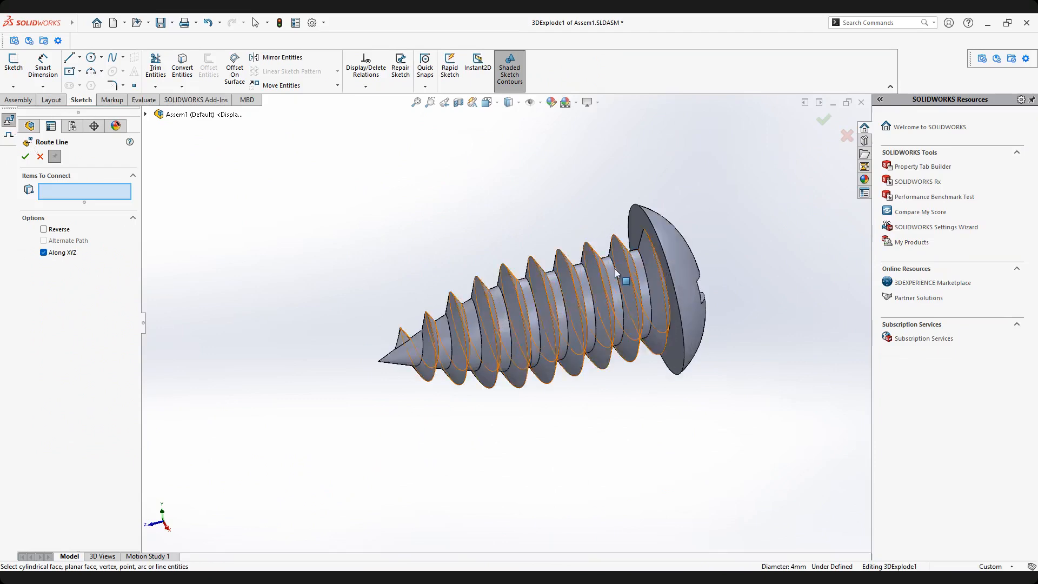
left_click(638, 261)
scroll(421, 335, "up", 5)
scroll(418, 333, "up", 6)
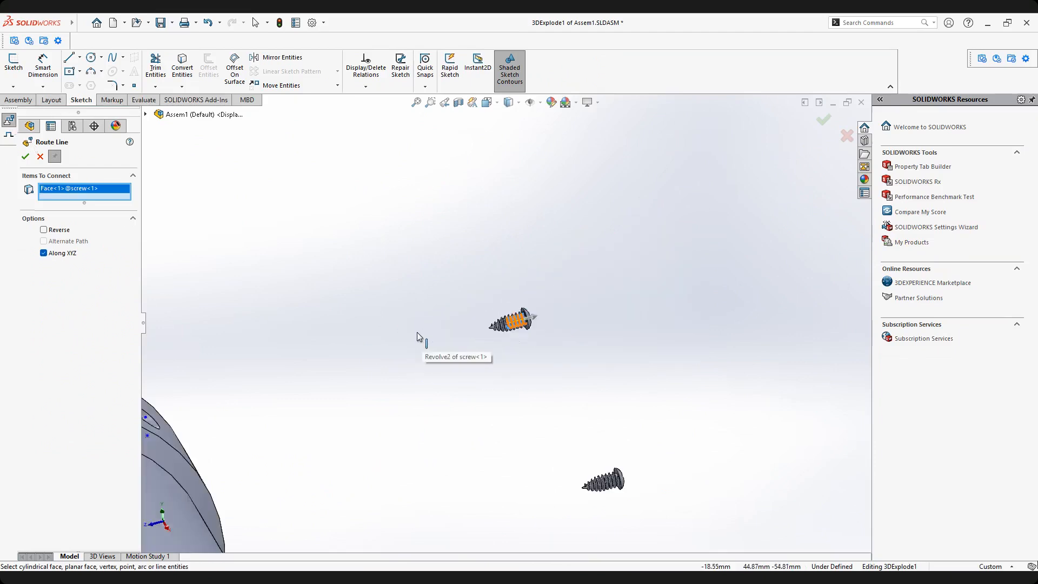
scroll(414, 335, "down", 8)
scroll(408, 352, "up", 3)
middle_click_drag(407, 352, 351, 363)
scroll(392, 361, "down", 3)
scroll(441, 373, "down", 3)
left_click(459, 330)
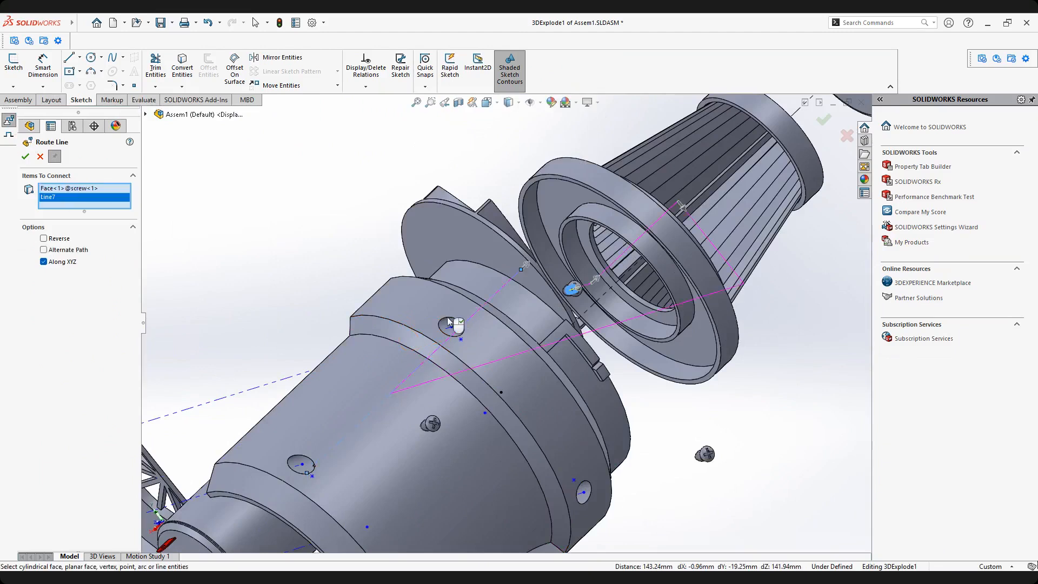
right_click(85, 208)
left_click(139, 225)
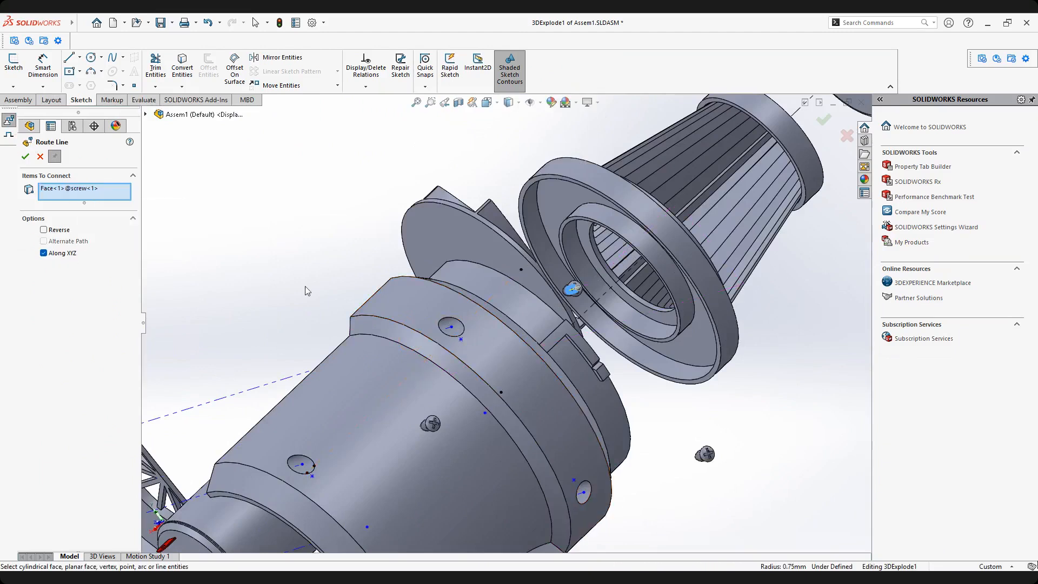
Complete a straight route line from that screw to the rear casing's upper screw hole nearest the HEPA filter.
scroll(452, 328, "down", 5)
left_click(413, 418)
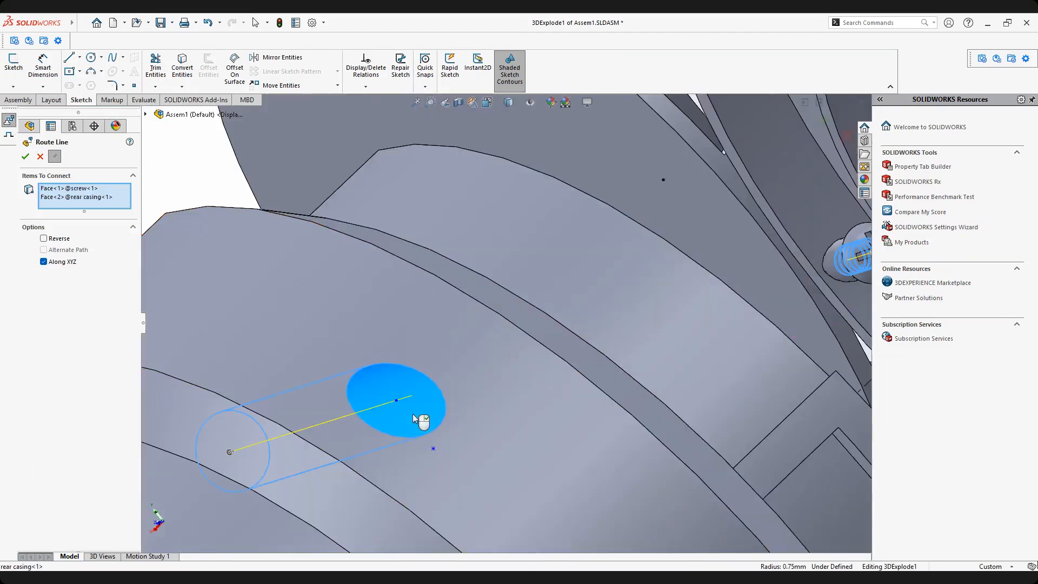
scroll(447, 410, "up", 5)
middle_click_drag(655, 342, 662, 342)
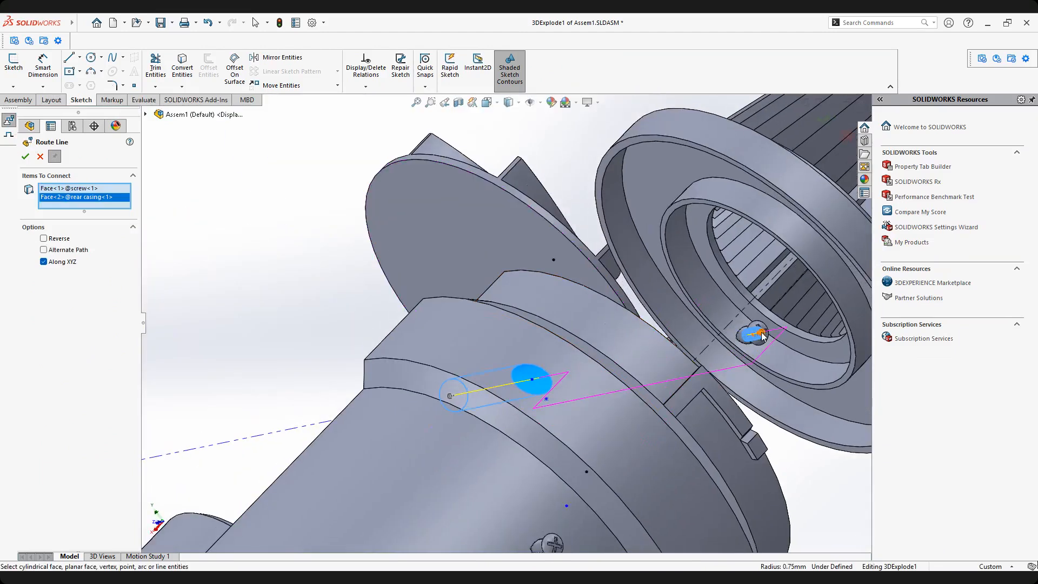
scroll(486, 324, "up", 3)
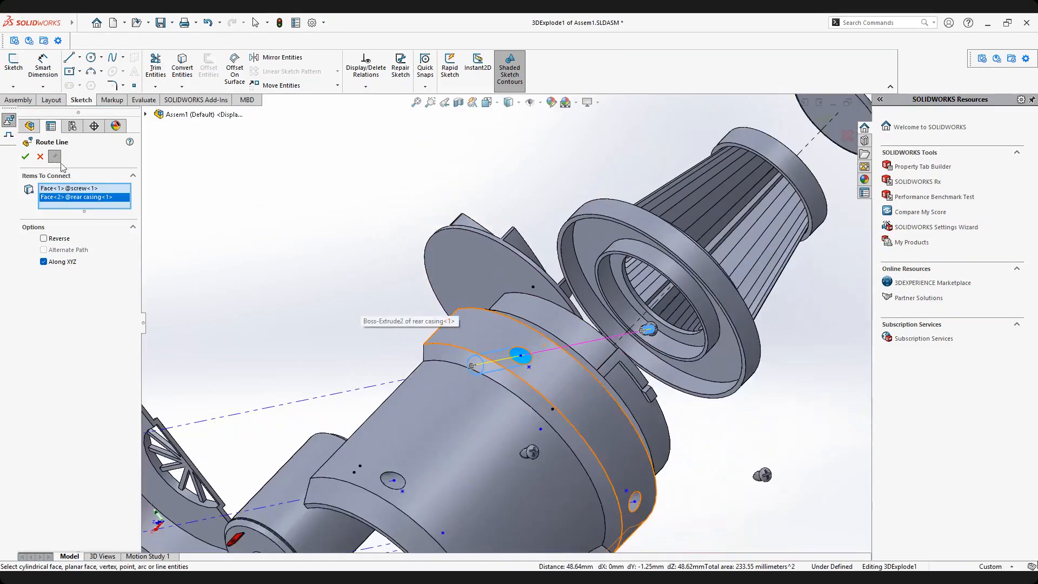
left_click(24, 157)
Add a straight route line from the second upper screw to the rear casing's upper screw hole near the open rear rim.
scroll(354, 352, "up", 3)
scroll(535, 394, "down", 5)
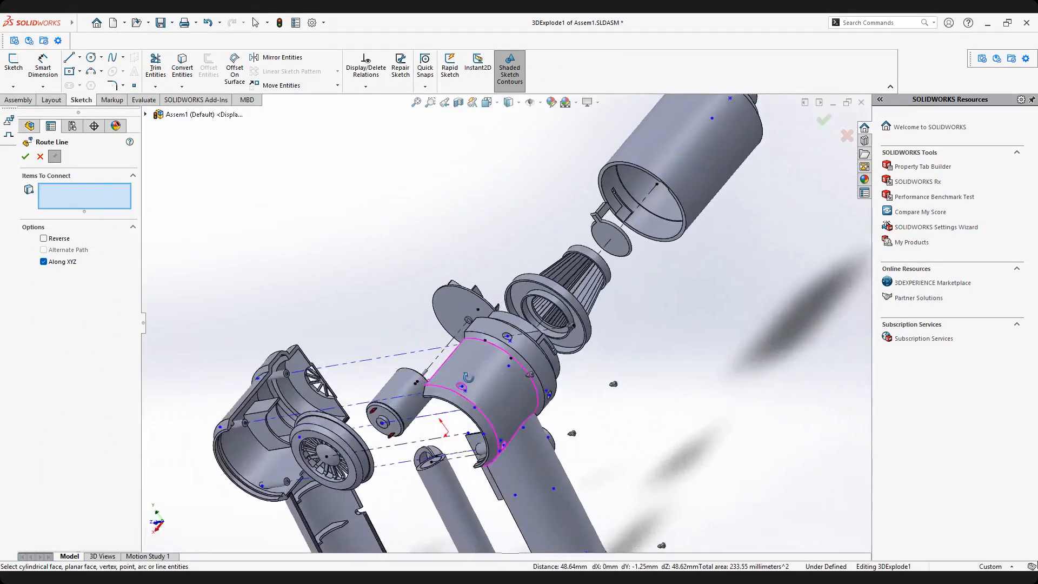
scroll(526, 282, "down", 10)
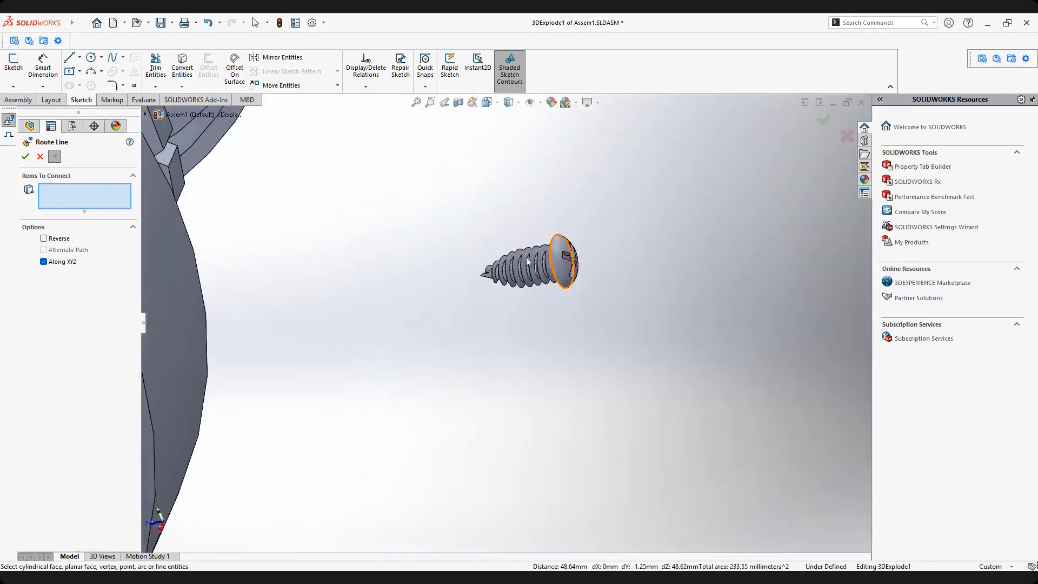
middle_click_drag(589, 310, 627, 311)
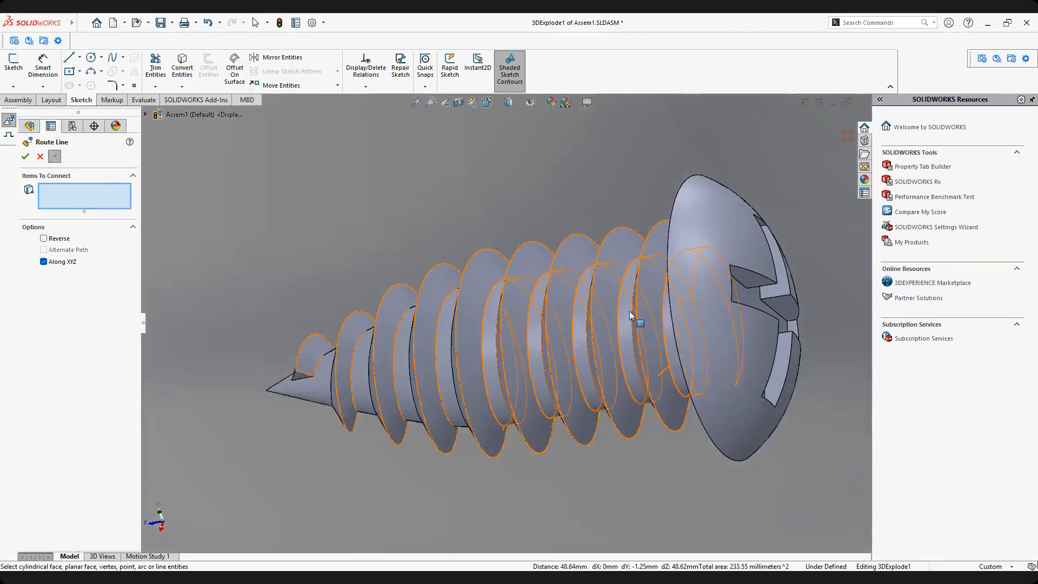
left_click(628, 315)
scroll(524, 348, "up", 10)
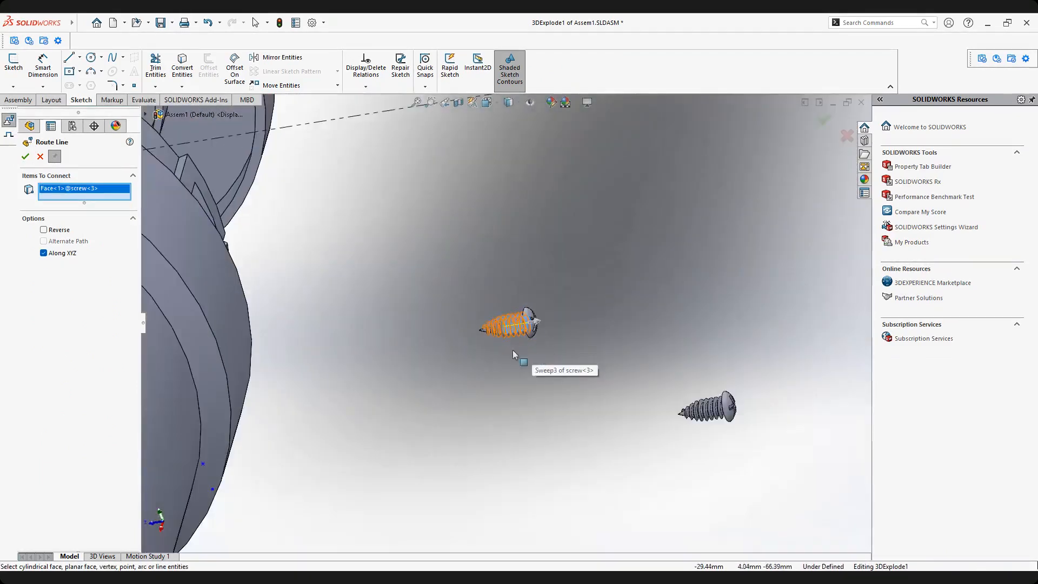
scroll(465, 331, "down", 10)
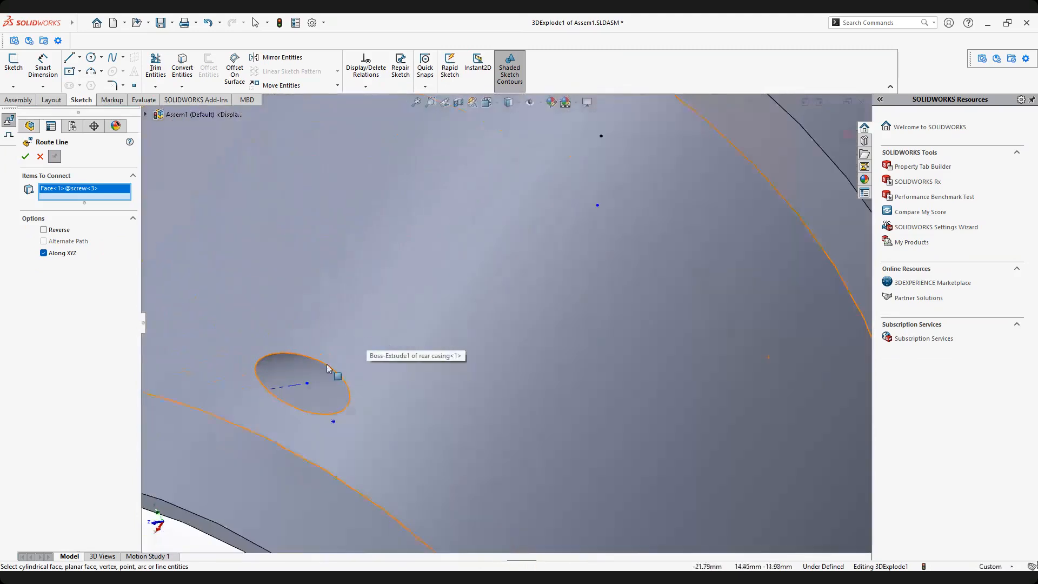
left_click(325, 393)
scroll(523, 371, "up", 8)
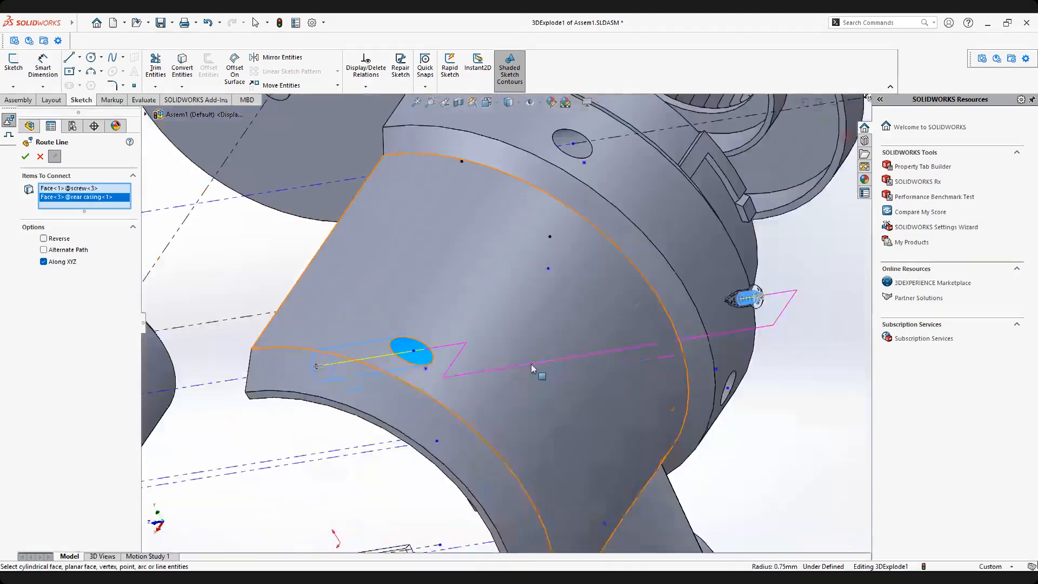
scroll(619, 328, "down", 6)
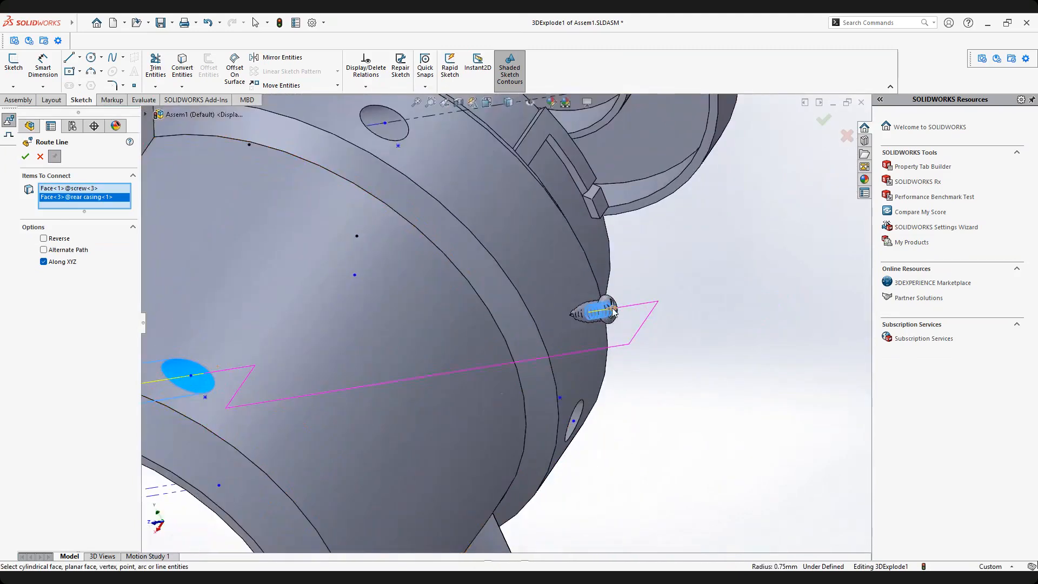
left_click(25, 157)
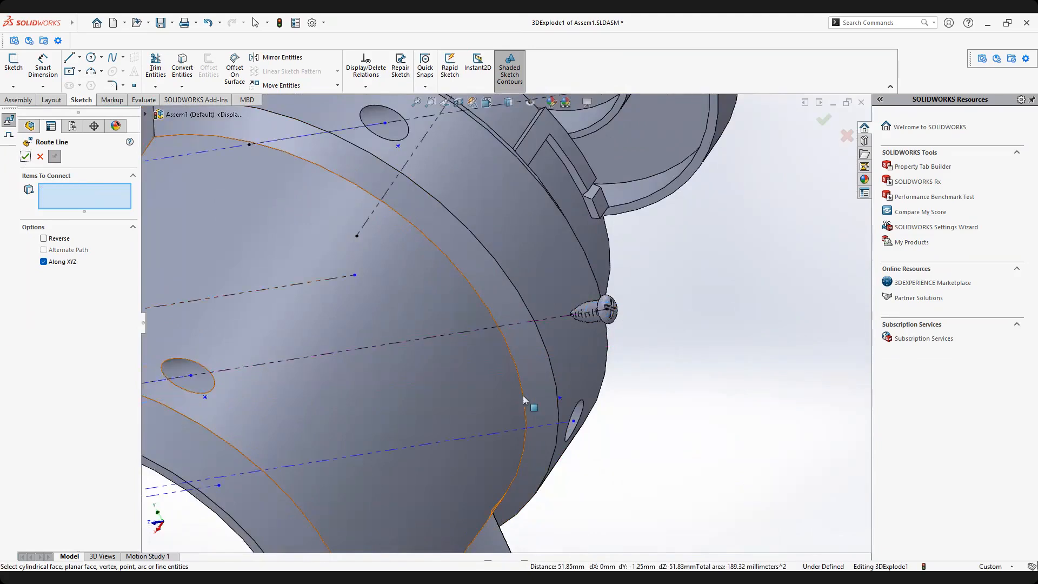
Add a route line from the lower body screw near the open rear rim to its matching hole in the rear casing.
scroll(518, 411, "up", 5)
scroll(606, 283, "down", 8)
scroll(607, 283, "down", 10)
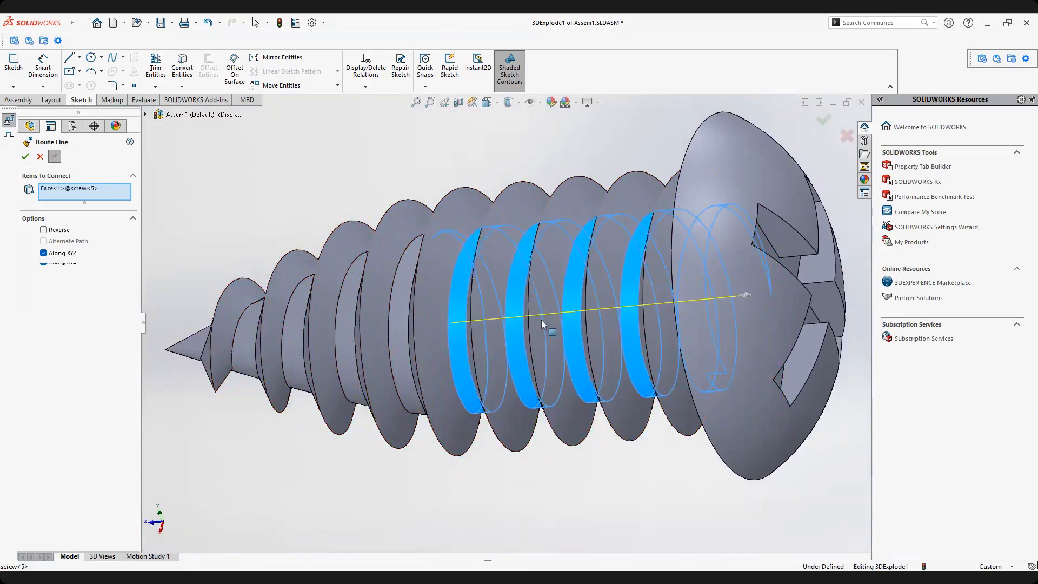
left_click(570, 313)
scroll(571, 313, "up", 10)
scroll(384, 326, "down", 10)
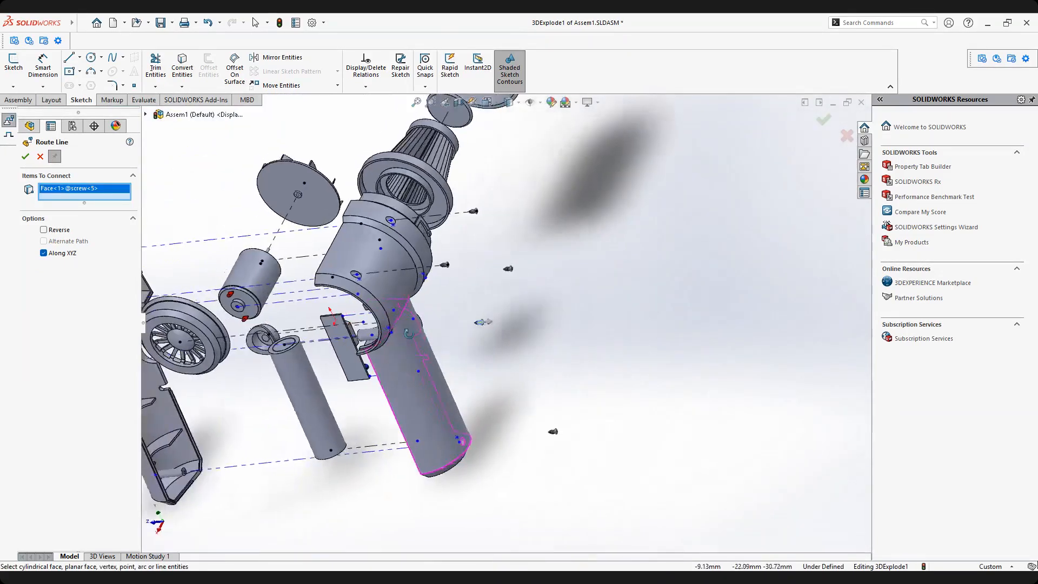
scroll(421, 352, "down", 2)
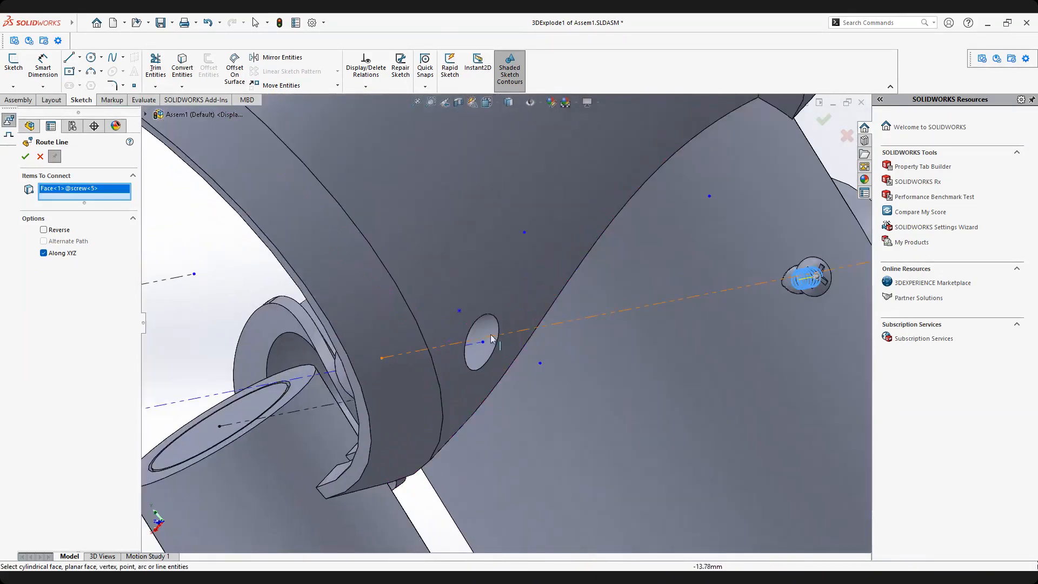
left_click(483, 329)
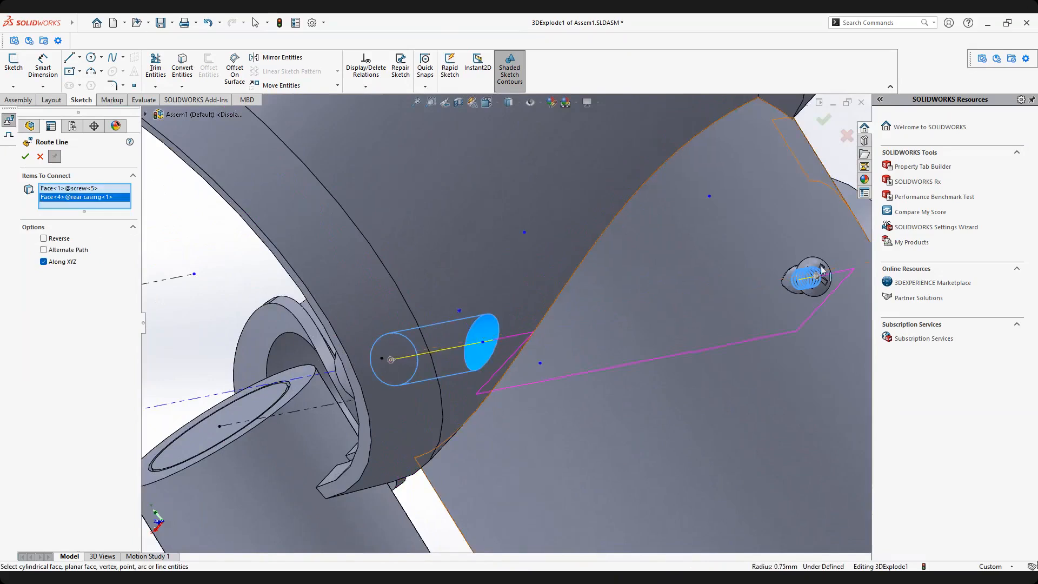
left_click(25, 156)
Choose the cylindrical shank face of the screw beside the handle's lower end as the first item of a route line.
scroll(595, 379, "up", 10)
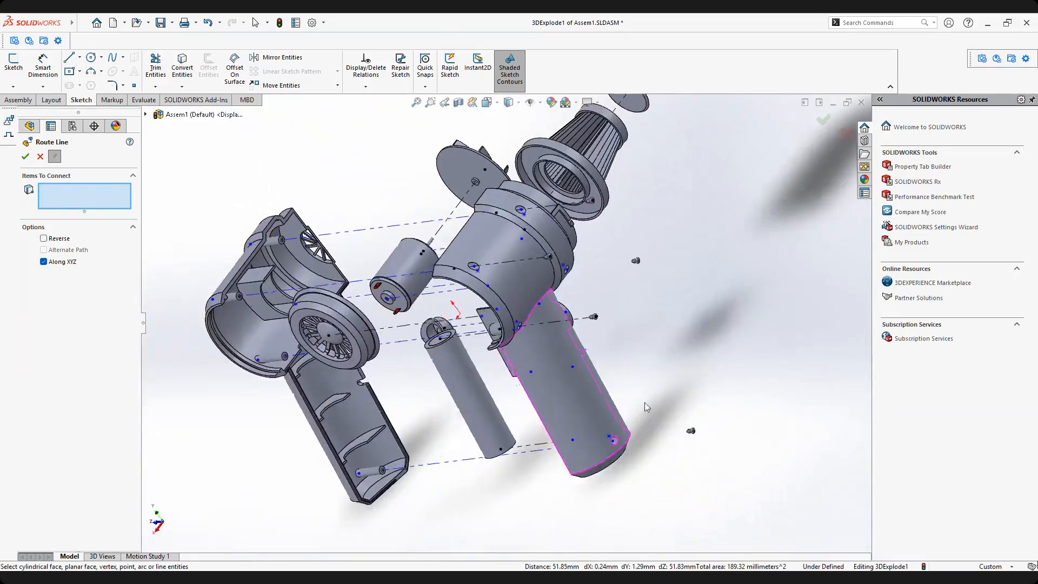
scroll(646, 406, "down", 10)
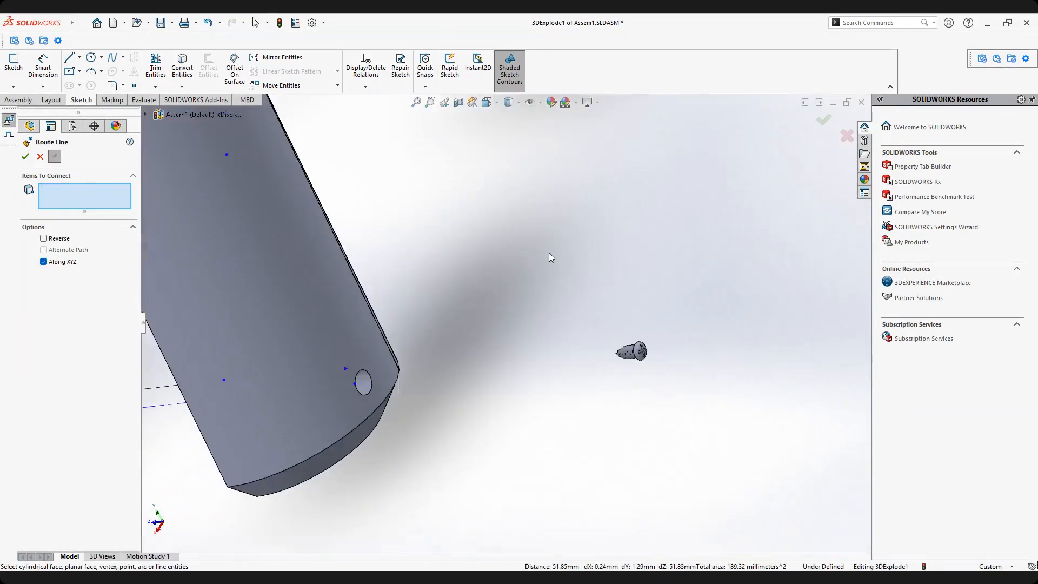
scroll(663, 451, "down", 10)
middle_click_drag(708, 448, 685, 434)
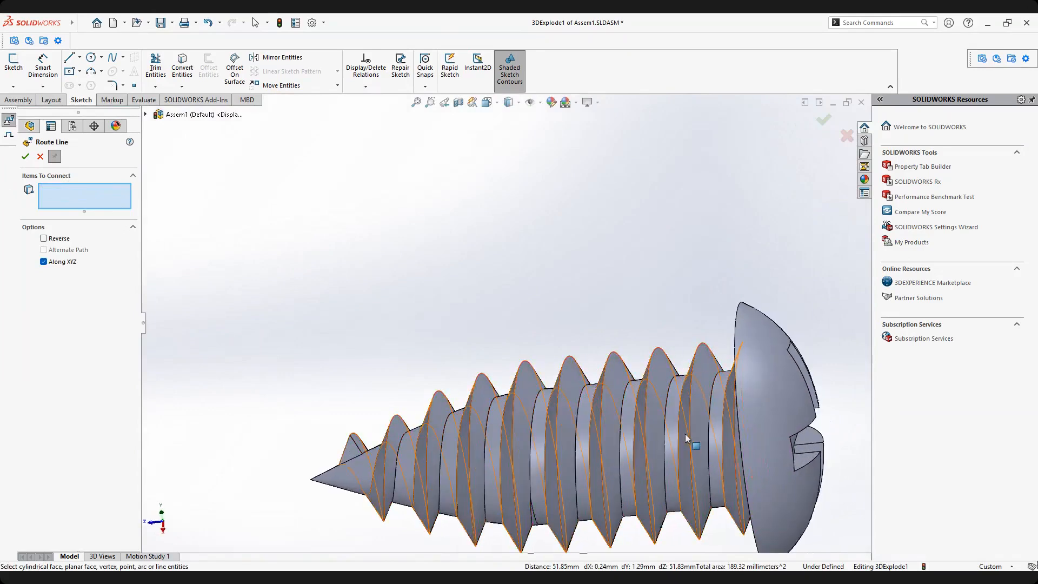
scroll(697, 438, "down", 3)
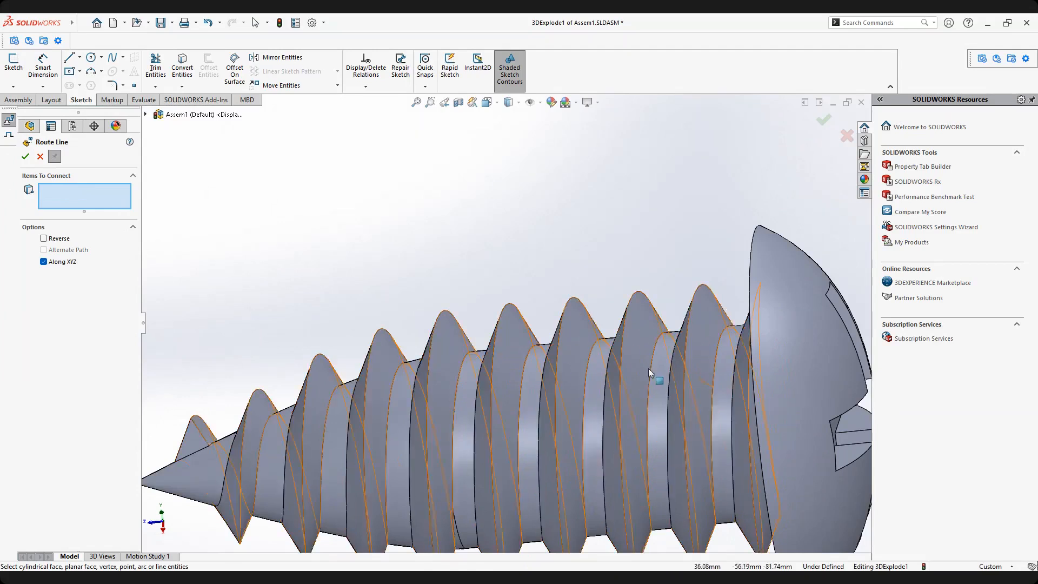
scroll(654, 370, "up", 3)
left_click(663, 358)
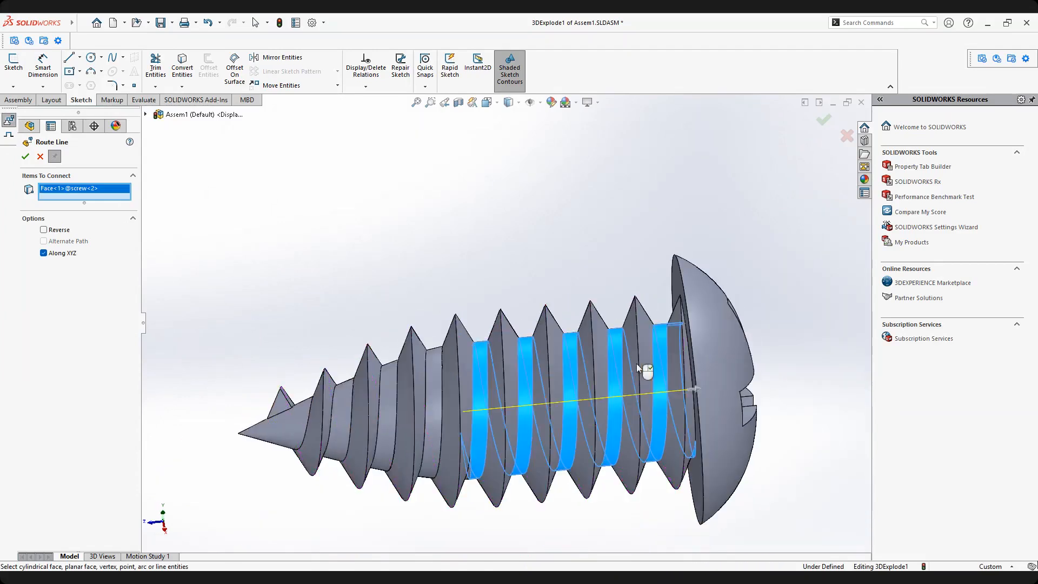
Complete a straight route line from that screw to the screw hole at the lower end of the rear casing's handle.
scroll(516, 330, "up", 5)
scroll(381, 373, "up", 2)
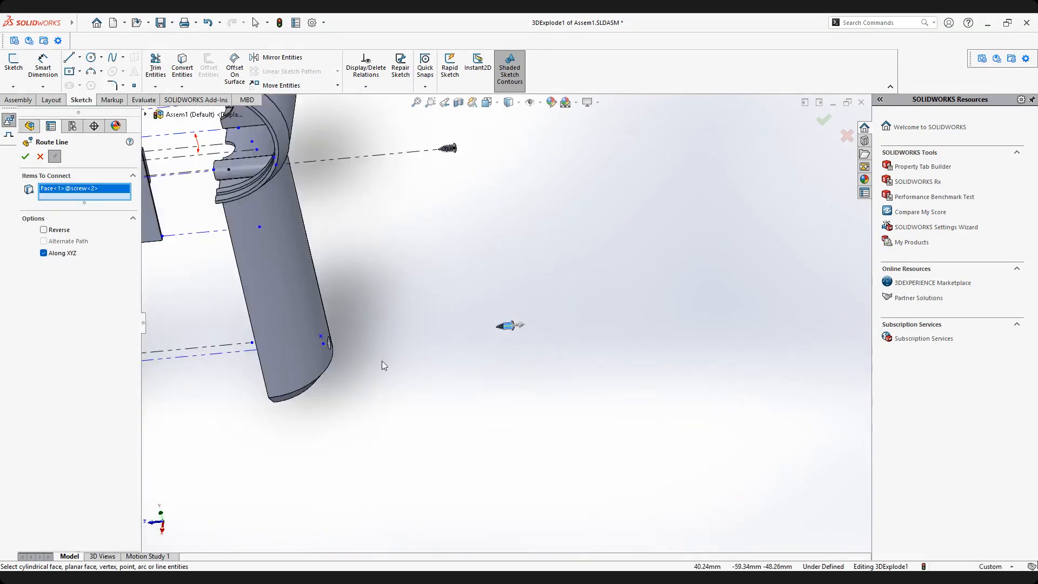
scroll(316, 307, "down", 5)
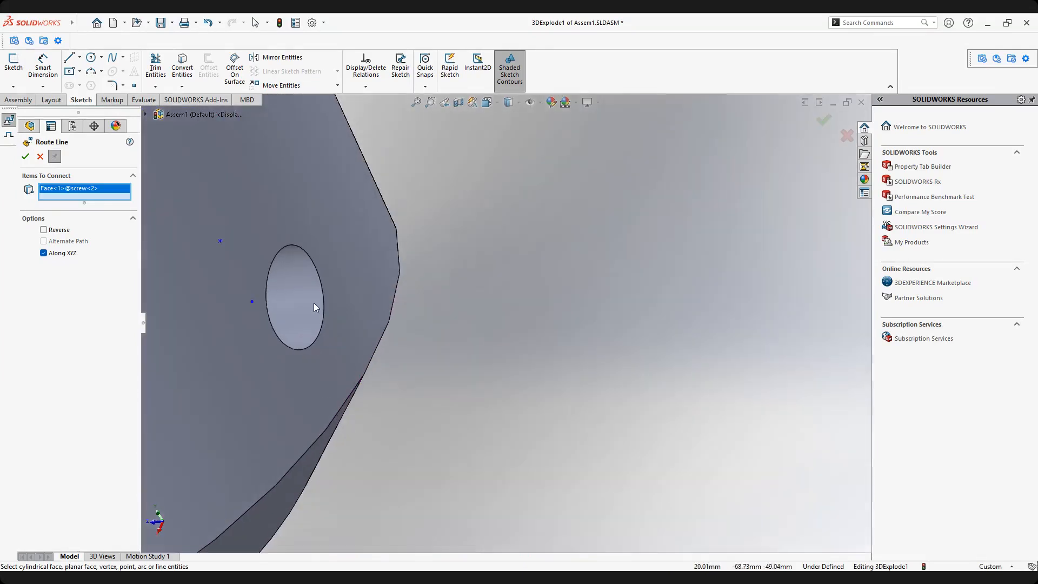
left_click(313, 303)
middle_click_drag(620, 323, 773, 320)
scroll(591, 308, "up", 3)
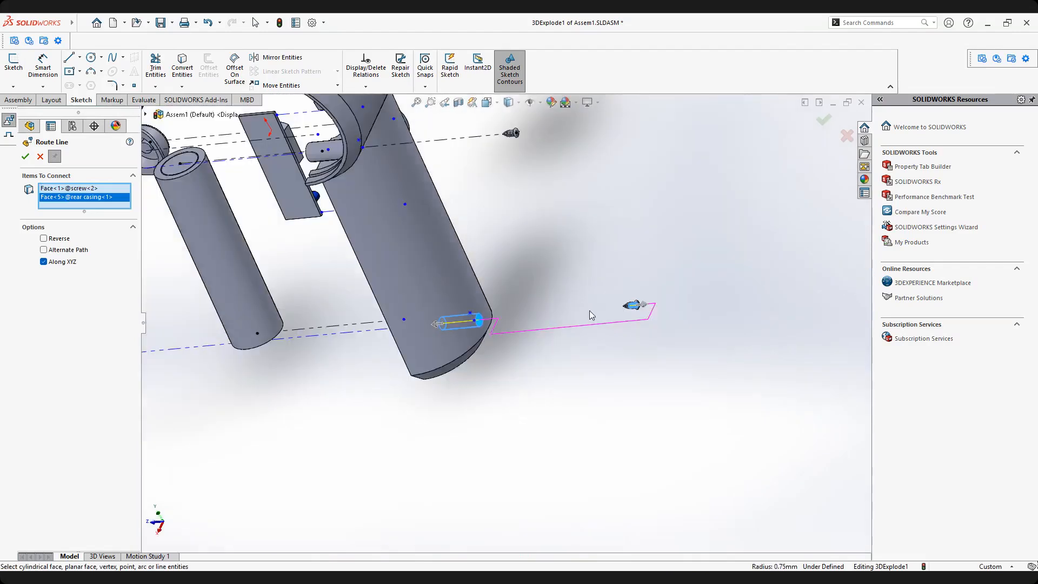
scroll(491, 348, "down", 3)
left_click(488, 345)
scroll(197, 194, "up", 4)
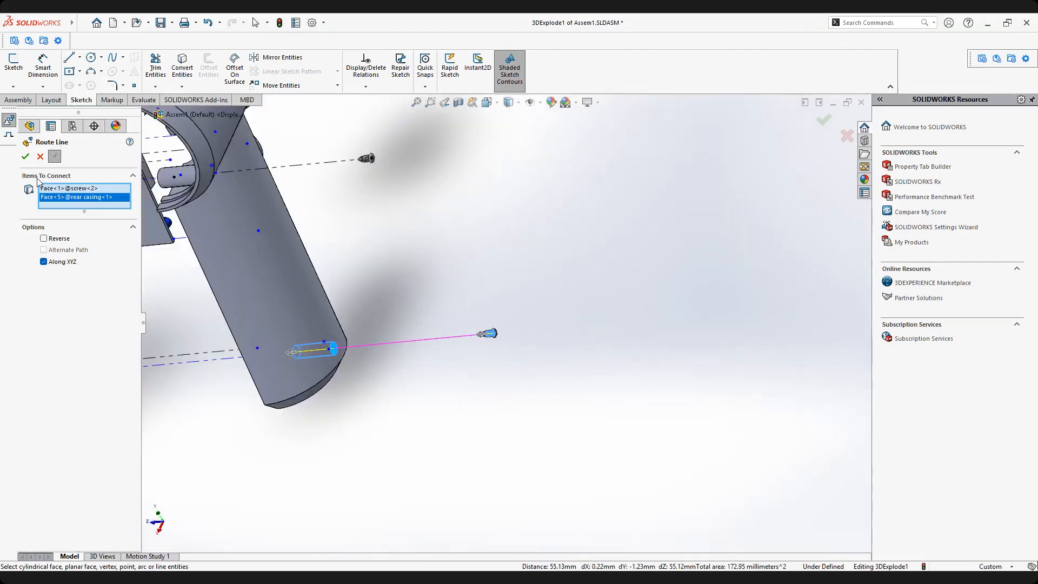
left_click(26, 157)
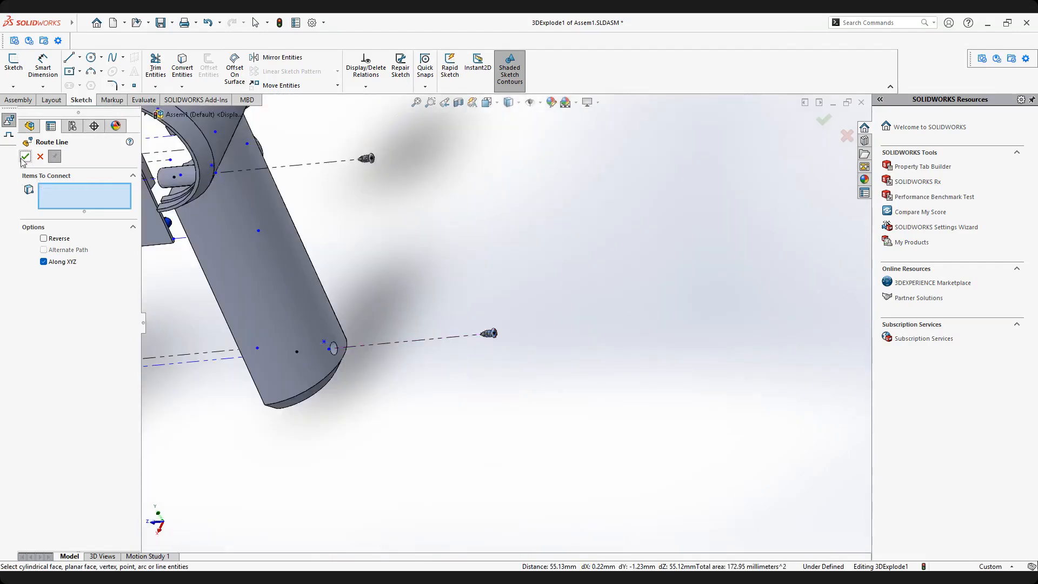
Choose the cylindrical shank face of the last unconnected screw as the first item of another route line.
scroll(378, 227, "up", 4)
scroll(454, 205, "down", 3)
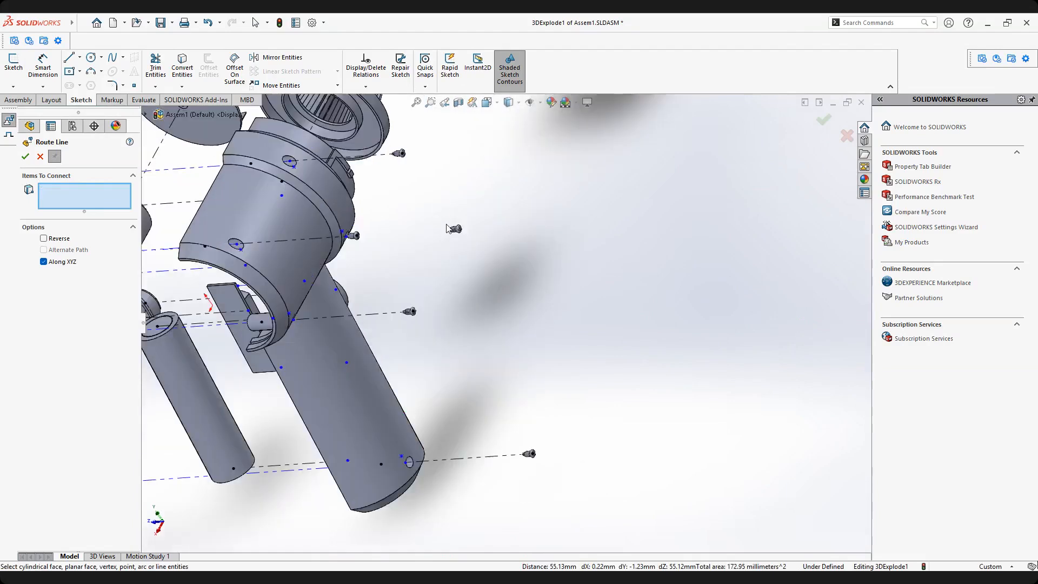
scroll(513, 324, "down", 10)
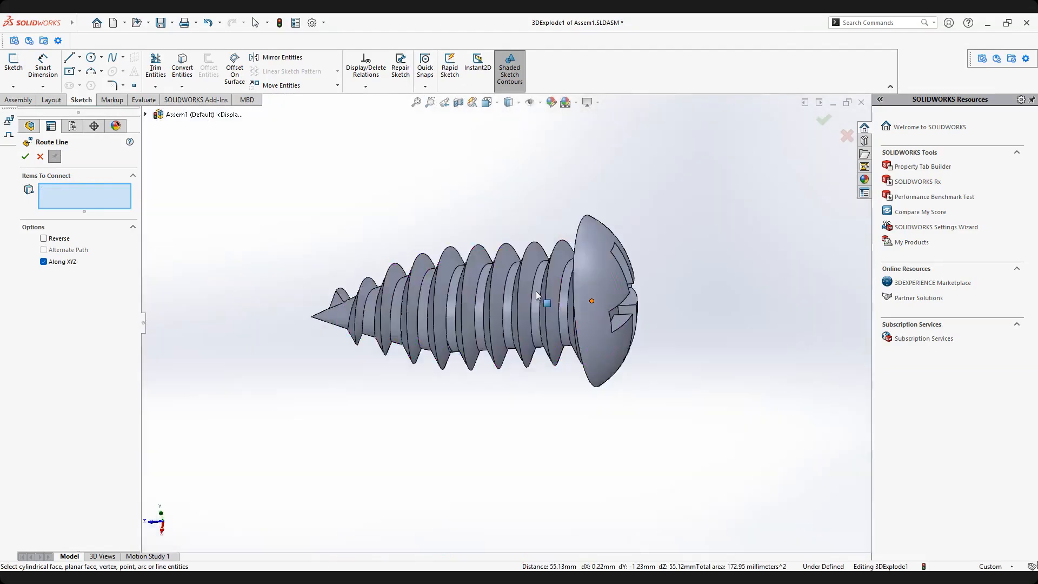
scroll(532, 292, "down", 3)
left_click(529, 289)
Complete a straight route line from the last screw to the rear casing's side hole above the handle and finish the Route Line command.
scroll(485, 322, "up", 2)
scroll(458, 322, "up", 3)
scroll(316, 325, "down", 8)
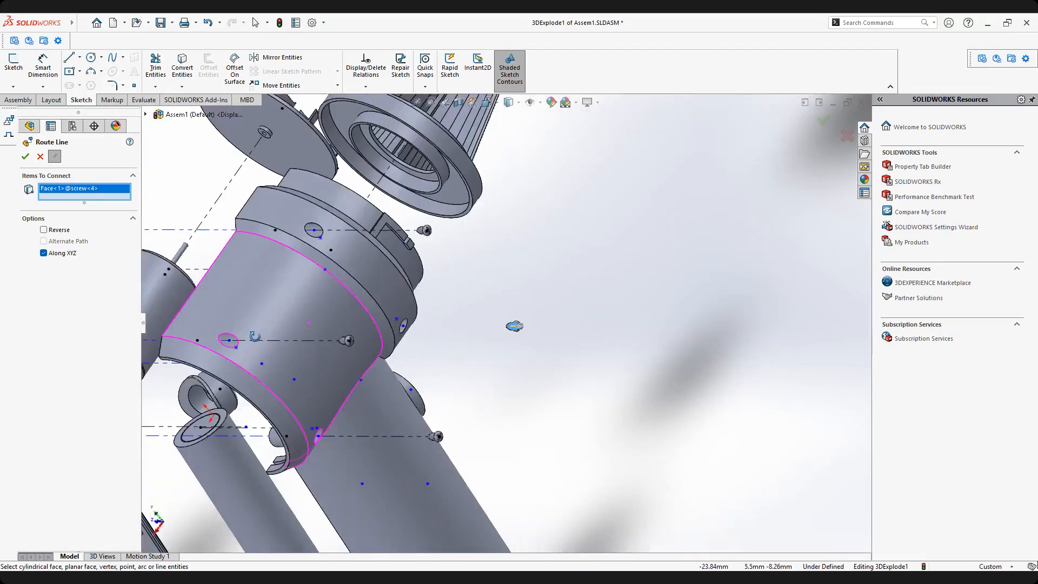
scroll(366, 331, "down", 5)
left_click(513, 308)
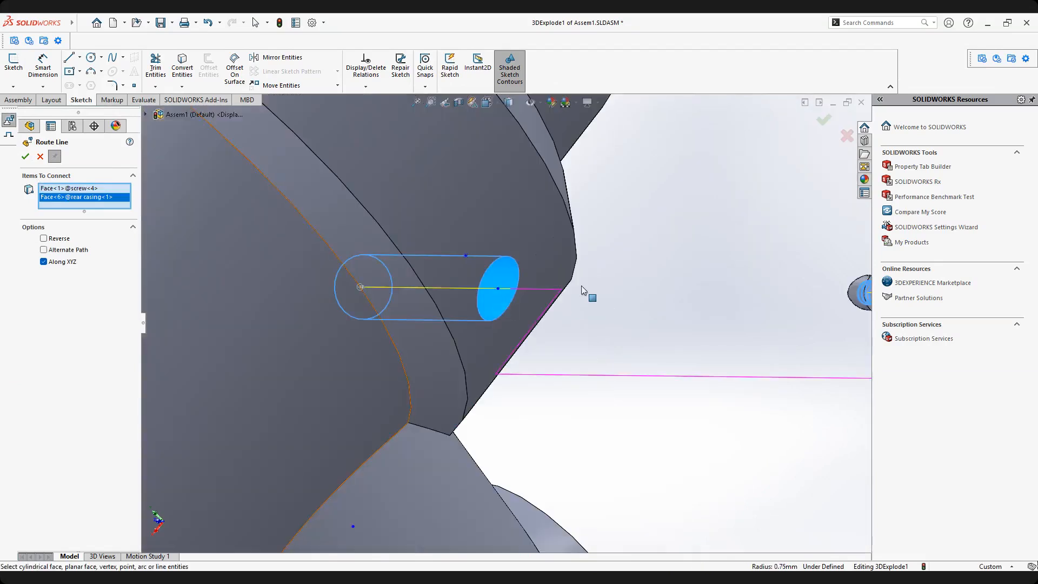
scroll(660, 287, "up", 3)
scroll(660, 287, "down", 3)
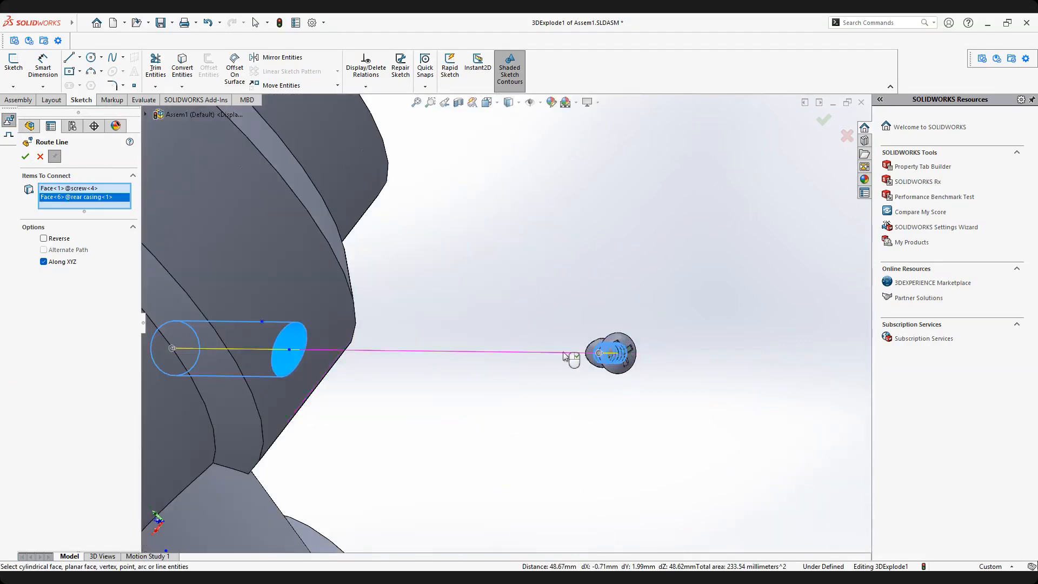
scroll(506, 308, "up", 2)
left_click(25, 157)
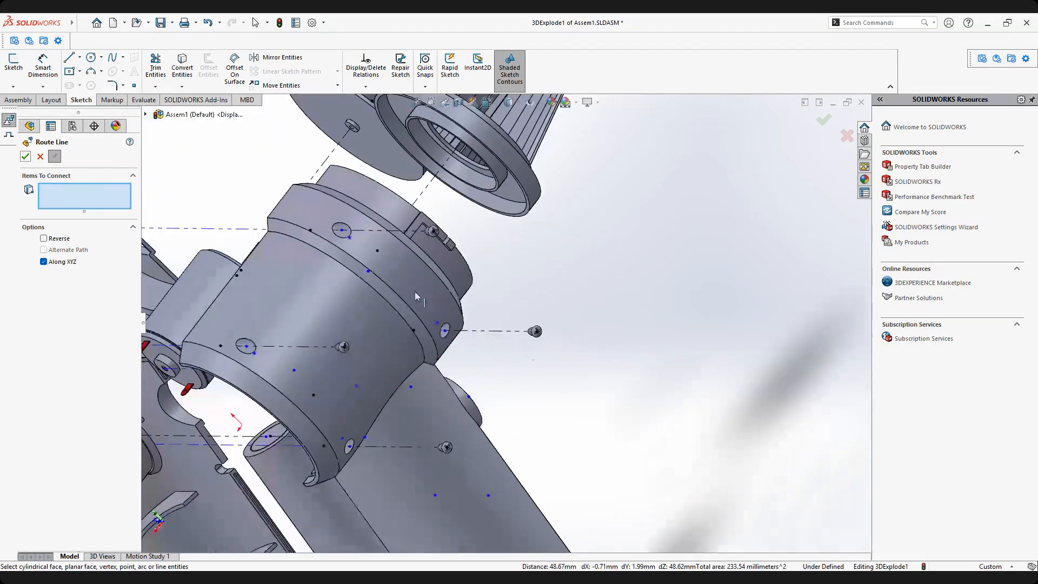
left_click(24, 156)
Save the vacuum assembly with its finished explode lines and leave the 3D explode sketch.
scroll(514, 341, "up", 8)
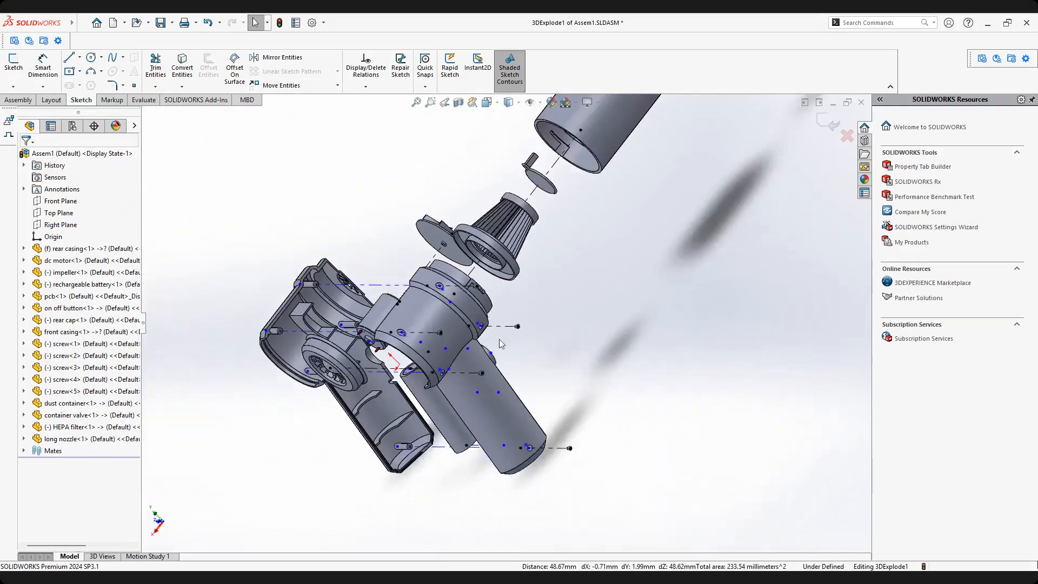
middle_click_drag(411, 347, 502, 344)
scroll(508, 345, "up", 2)
middle_click_drag(443, 241, 495, 375)
scroll(513, 187, "down", 3)
left_click(160, 24)
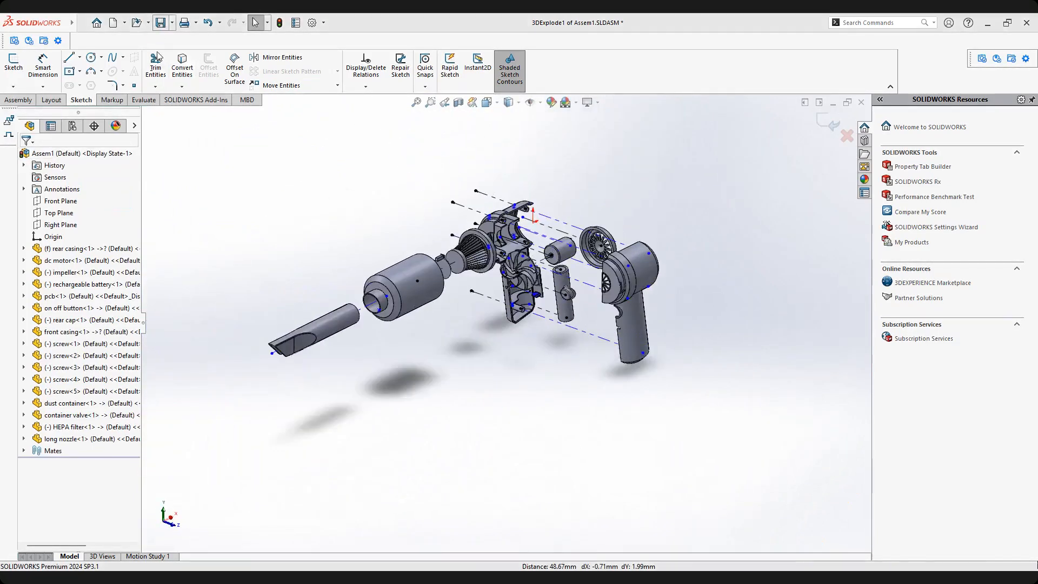
left_click(498, 265)
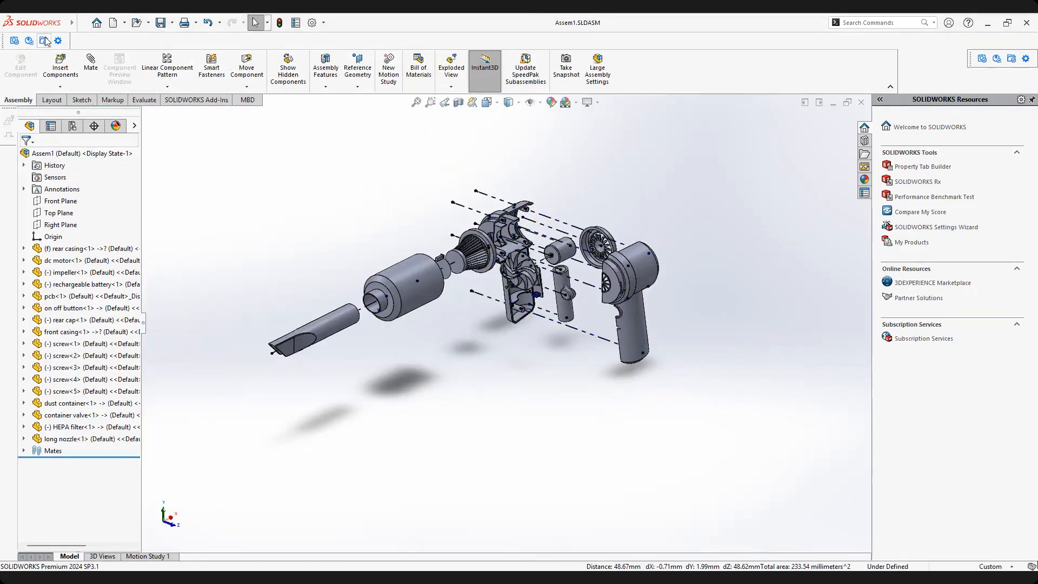
Switch to the open Assem1 - Sheet1 drawing document.
mouse_move(79, 30)
left_click(194, 23)
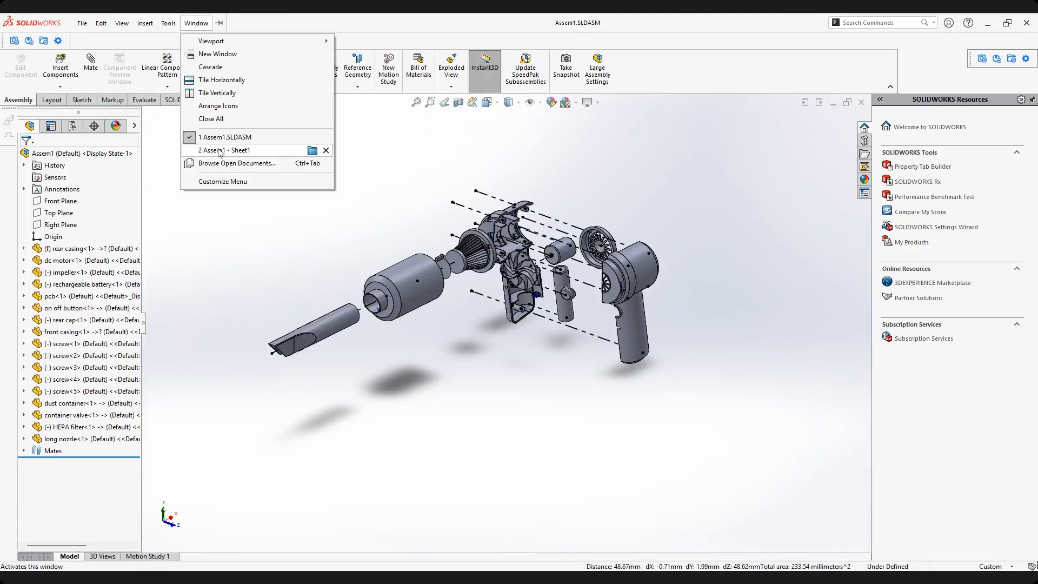
left_click(221, 150)
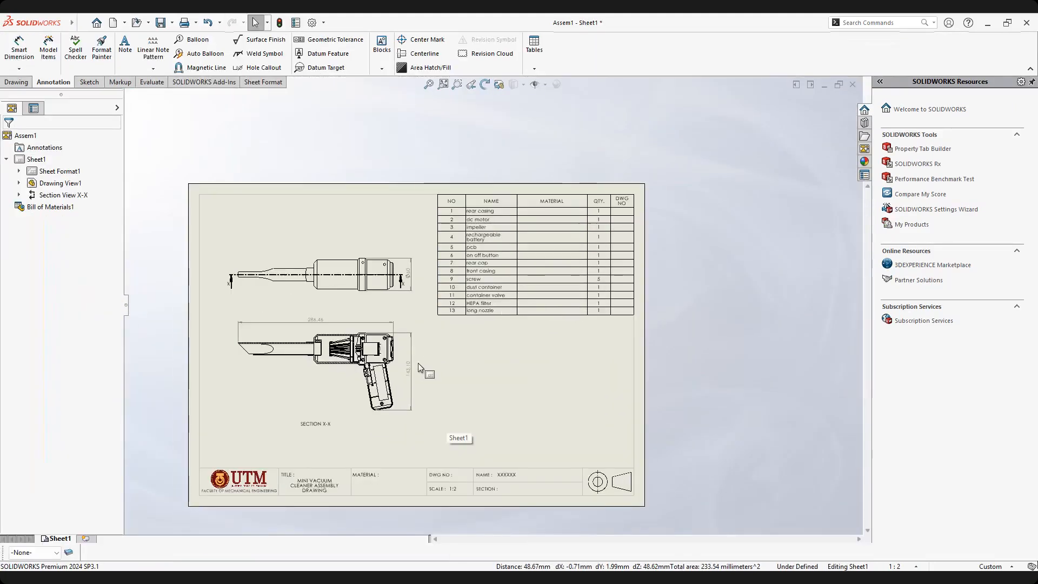
Rename the drawing's Sheet1 as ASSEMBLY DWG.
scroll(417, 363, "down", 1)
scroll(442, 367, "up", 3)
scroll(398, 344, "down", 1)
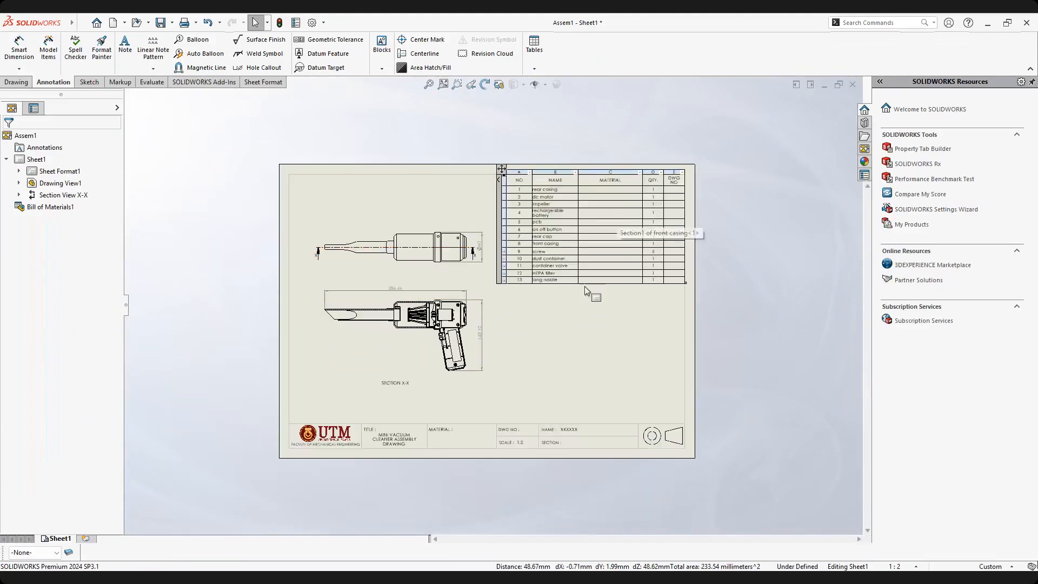
scroll(585, 291, "down", 1)
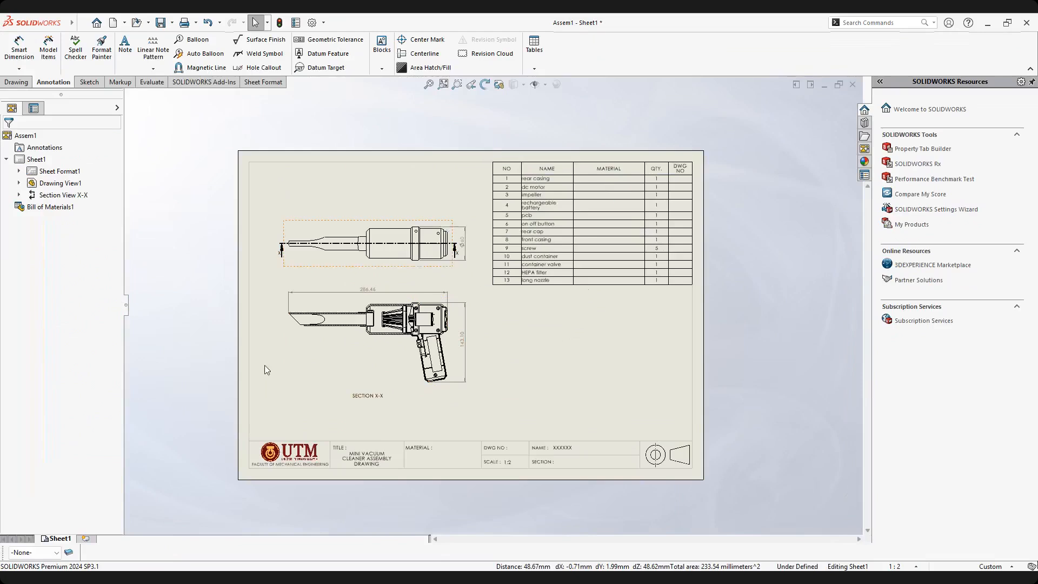
scroll(562, 227, "down", 3)
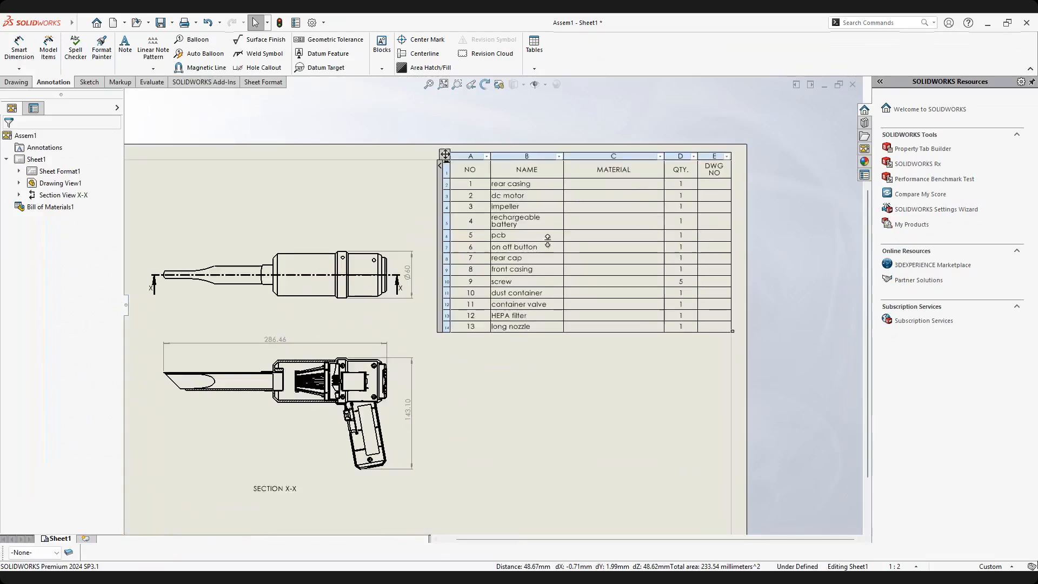
scroll(614, 274, "up", 3)
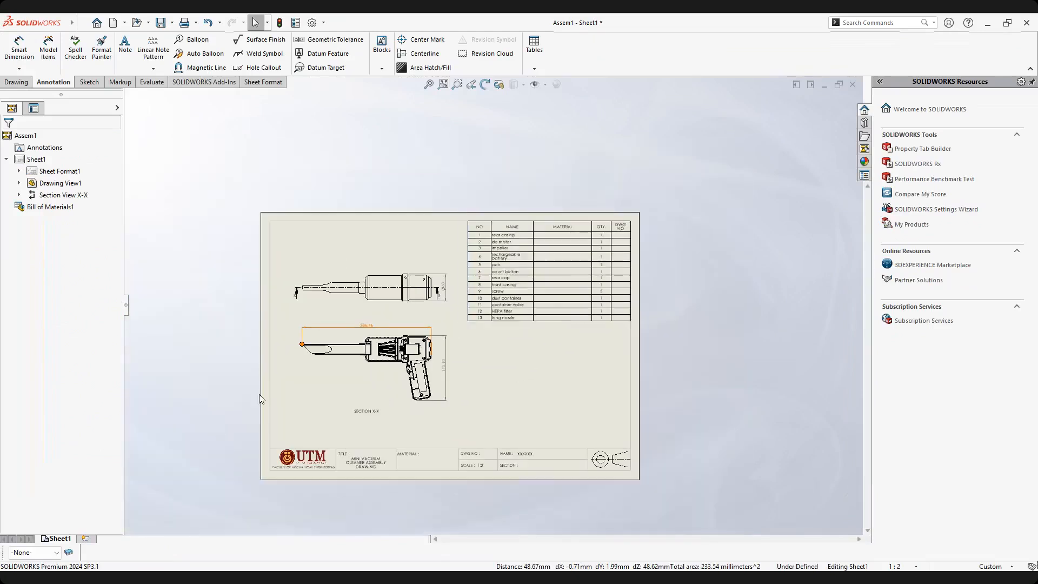
scroll(258, 394, "down", 2)
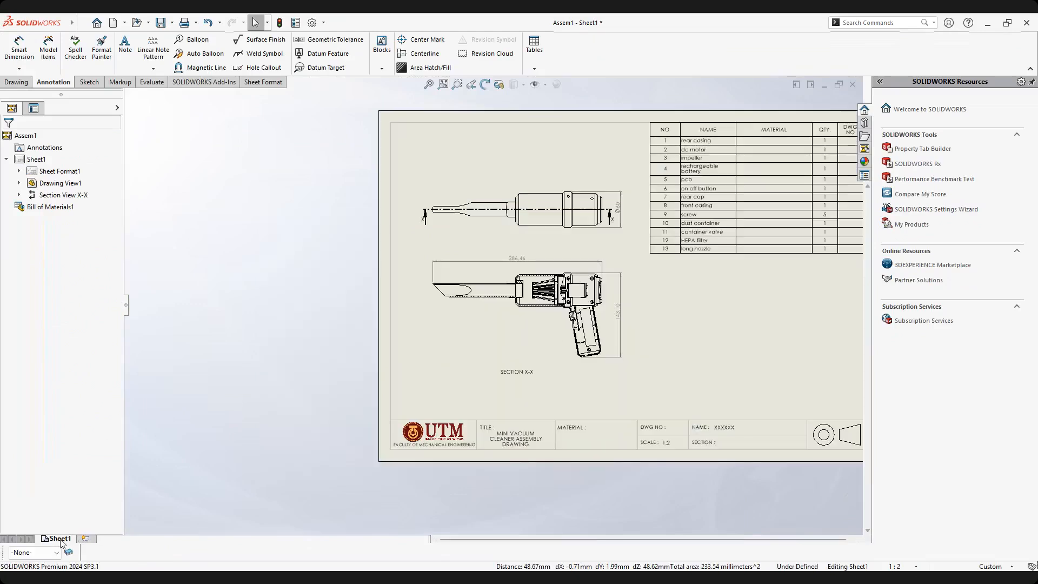
right_click(61, 540)
left_click(81, 504)
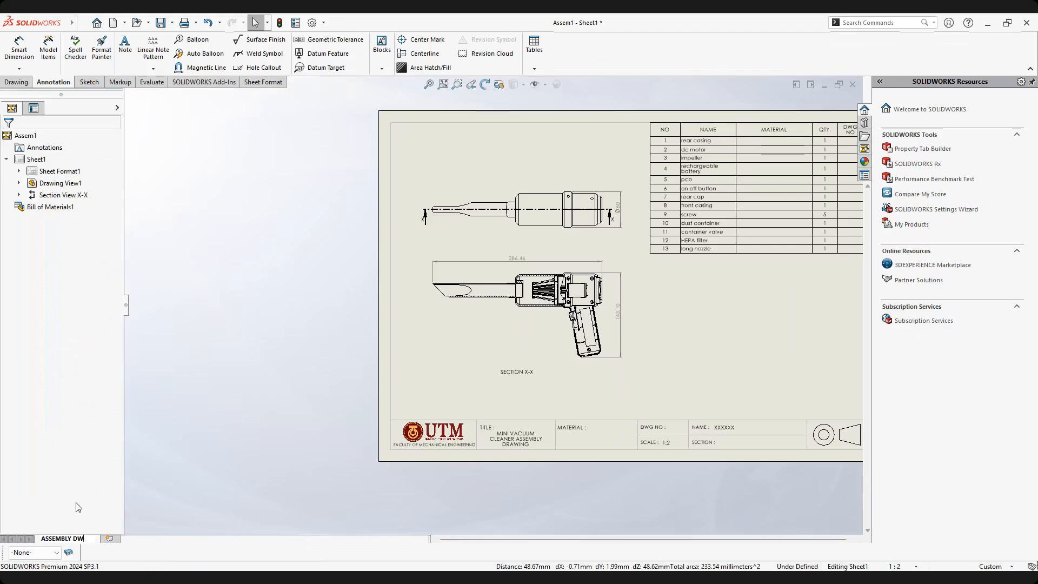
key("Return")
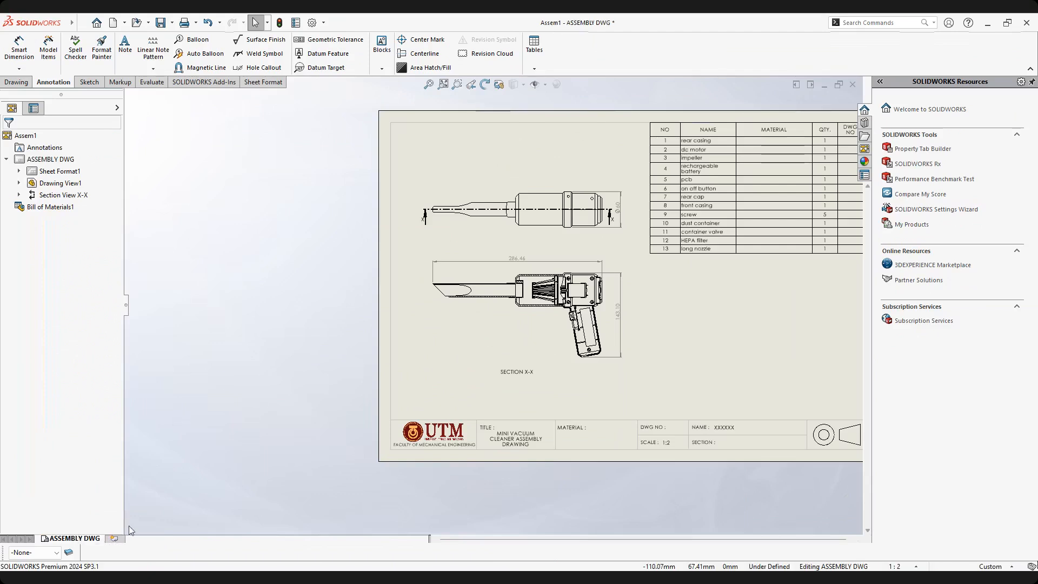
Copy the ASSEMBLY DWG sheet, paste it after the selected sheet and accept renaming of the duplicate views.
right_click(86, 542)
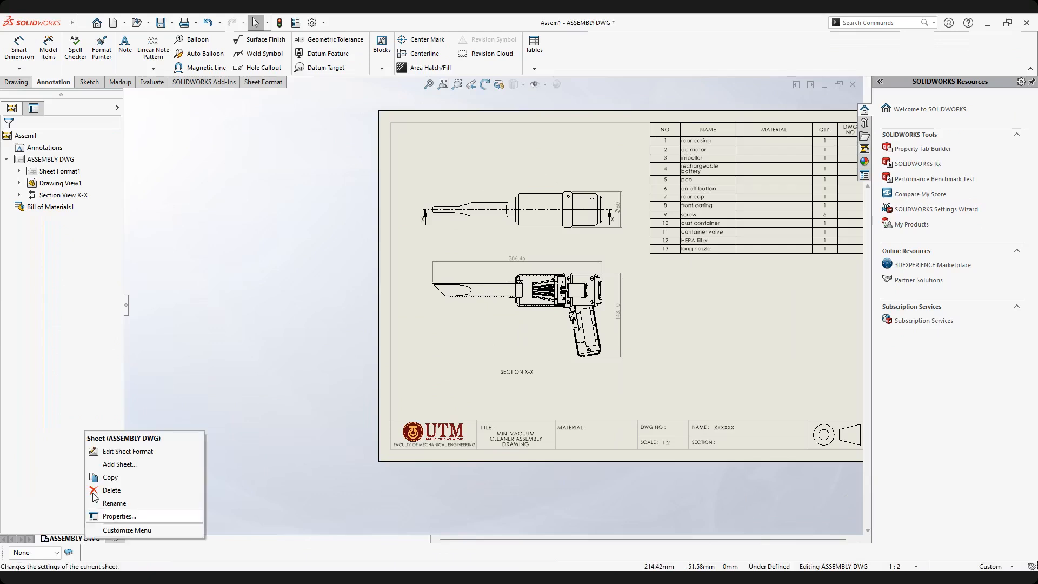
left_click(125, 482)
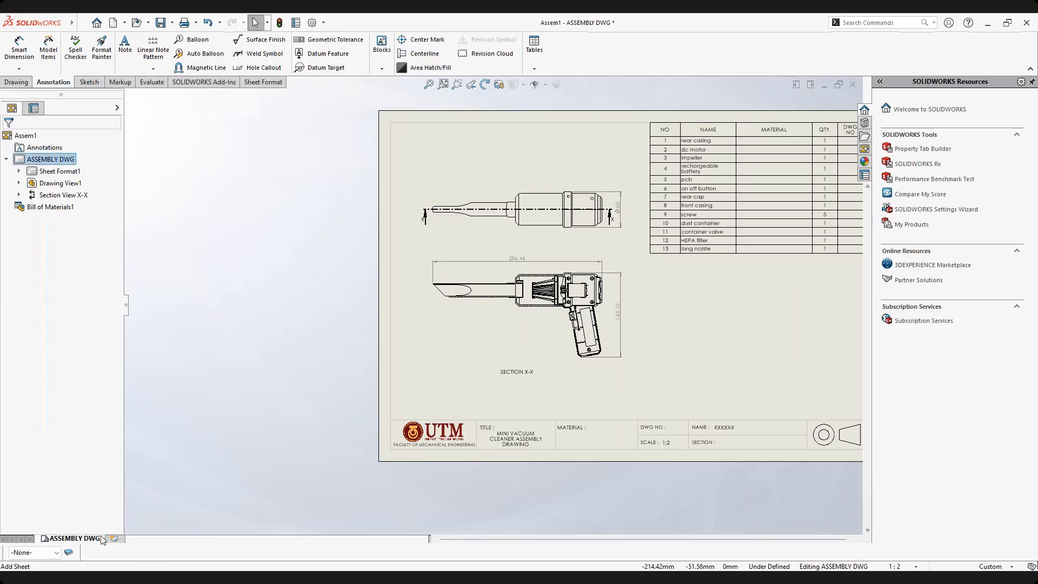
right_click(114, 542)
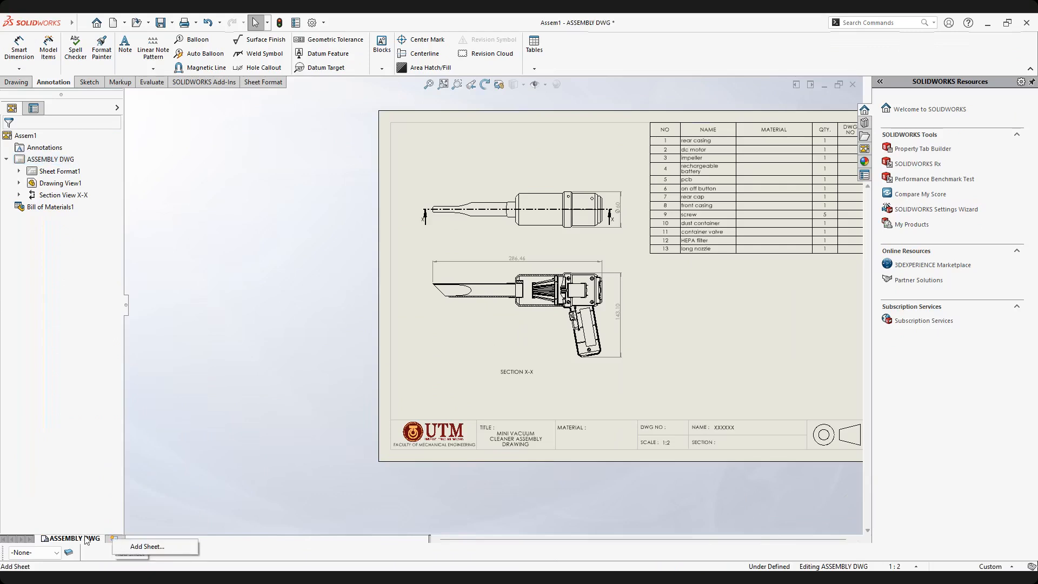
left_click(86, 539)
right_click(85, 539)
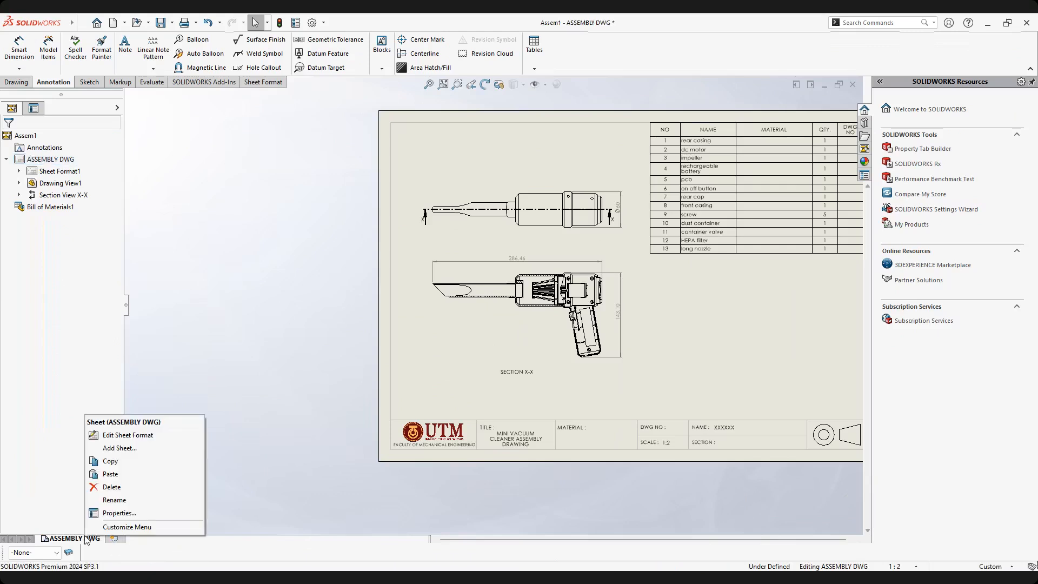
left_click(180, 472)
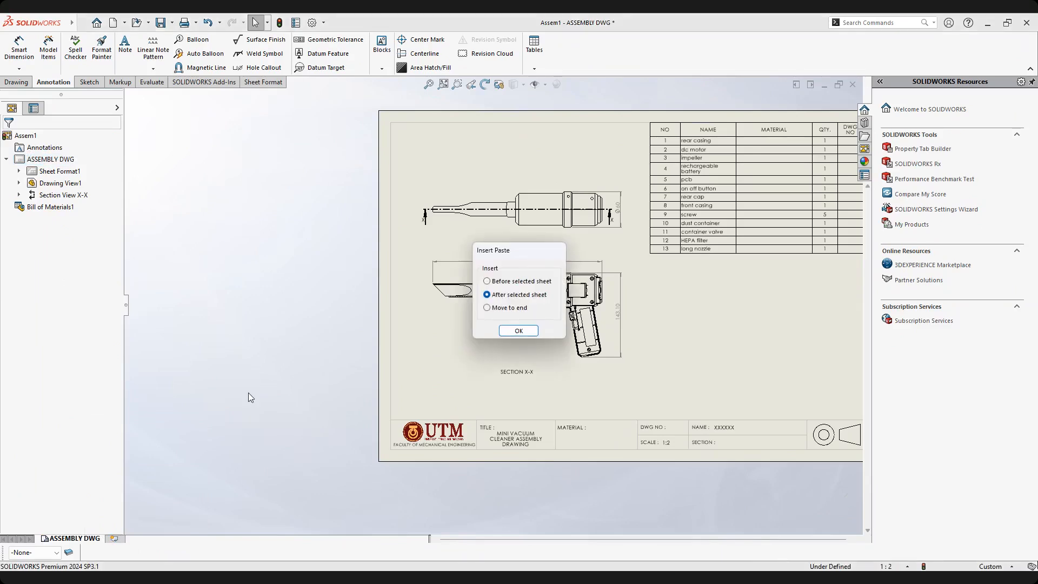
left_click(517, 331)
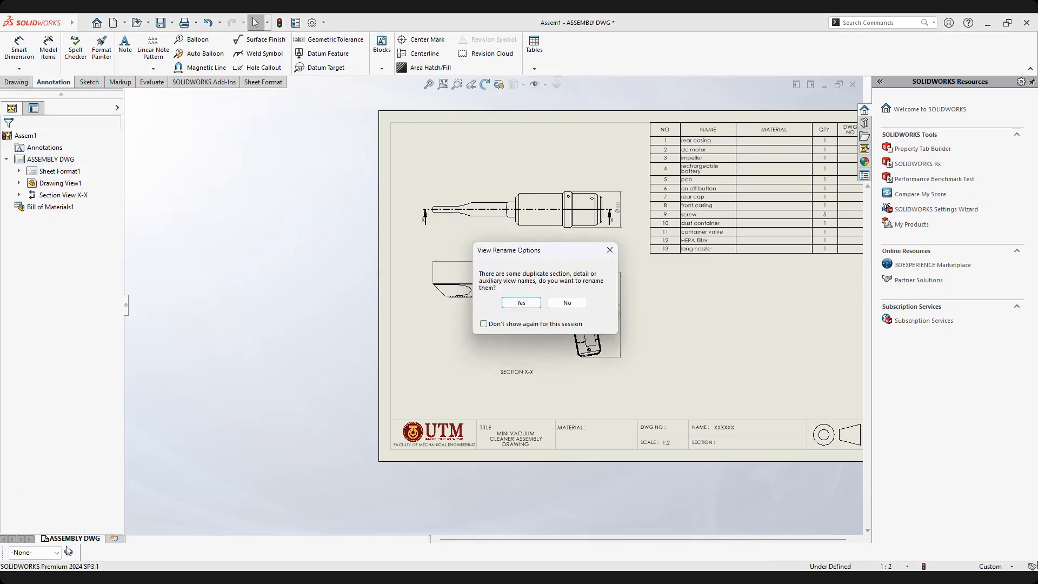
left_click(520, 302)
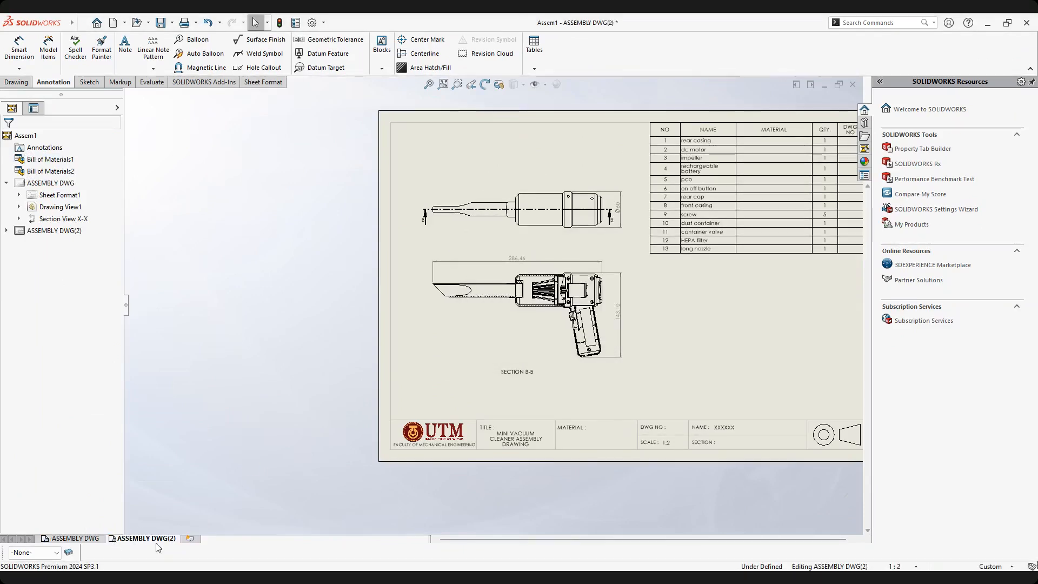
Rename the duplicated sheet ASSEMBLY DWG(2) as EXPLODED VIEW.
left_click(78, 541)
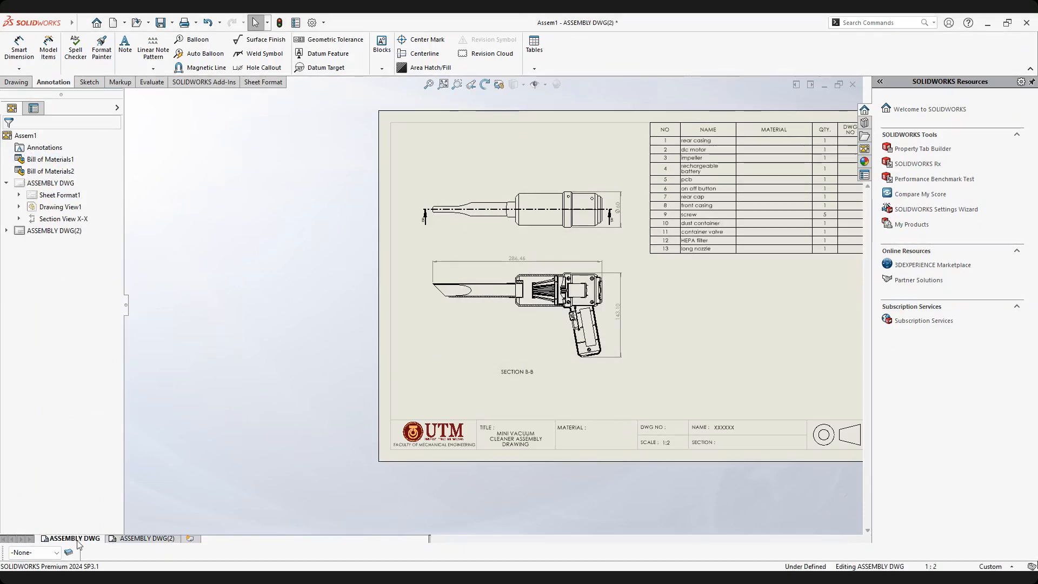
left_click(150, 540)
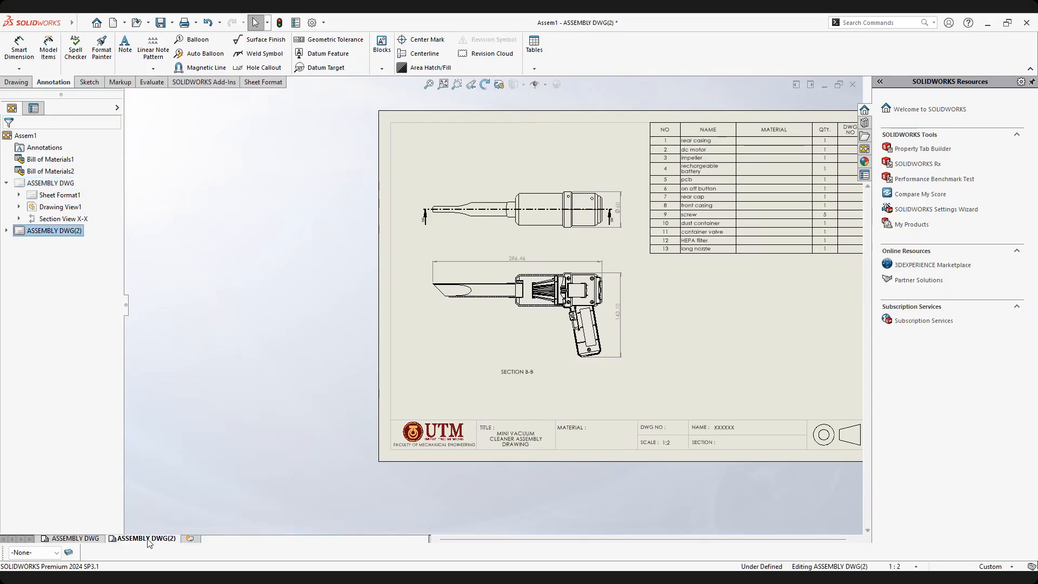
right_click(149, 540)
left_click(180, 501)
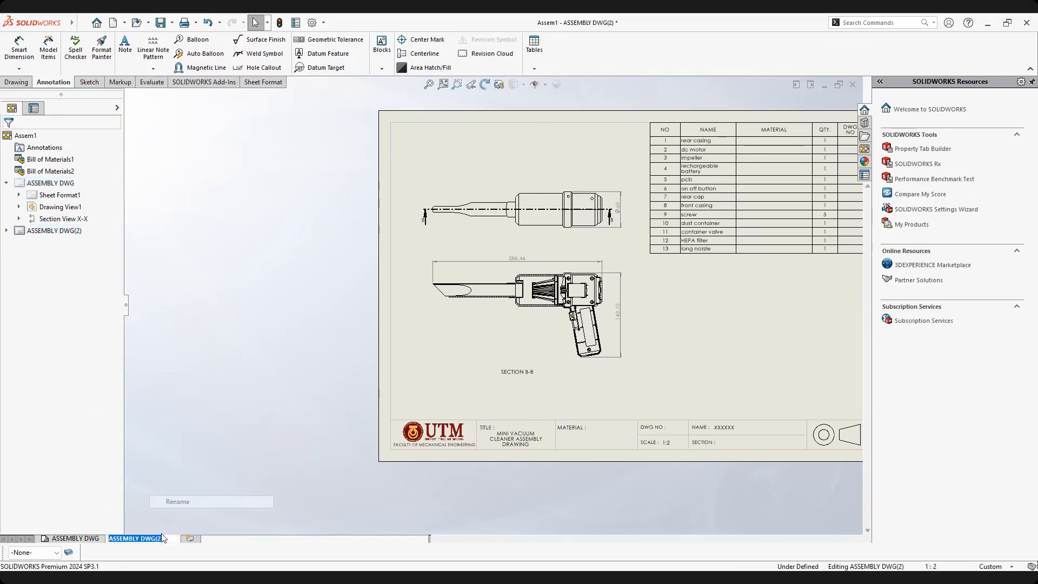
type("EXPL")
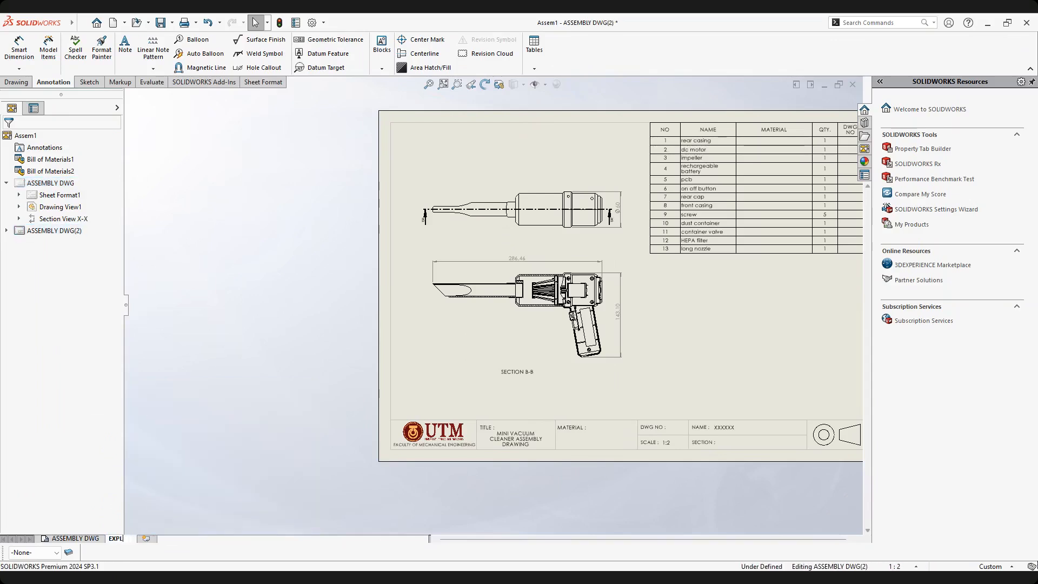
type("ODED VIEW")
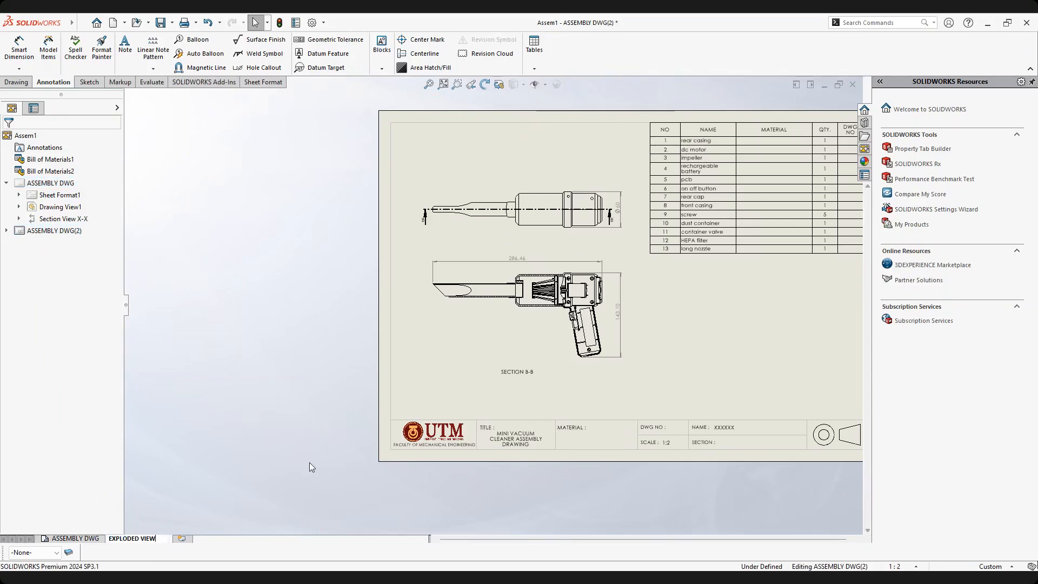
key("Return")
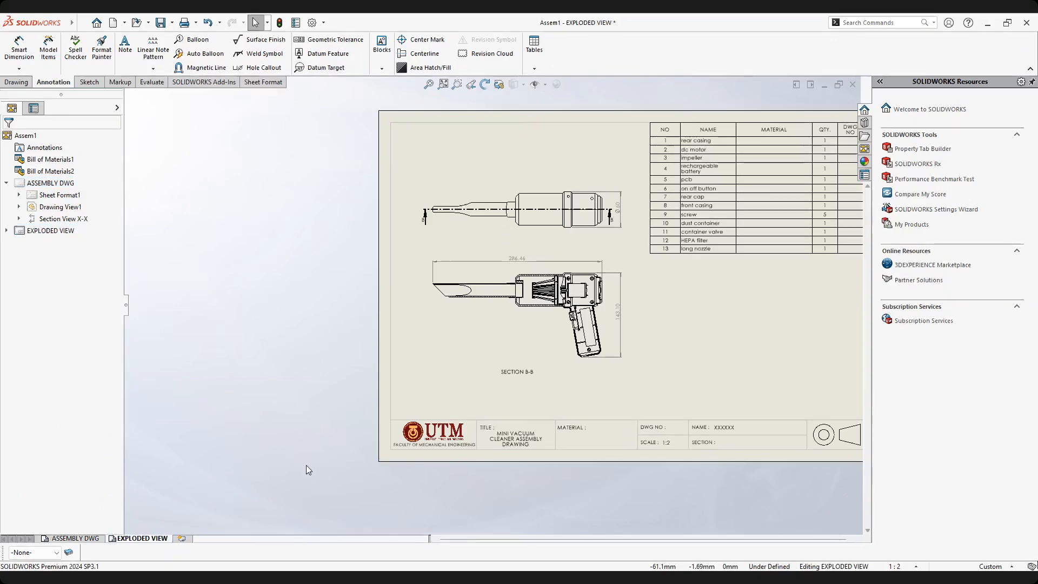
Return to the ASSEMBLY DWG sheet to work on its assembly views.
scroll(511, 382, "up", 3)
scroll(562, 254, "down", 2)
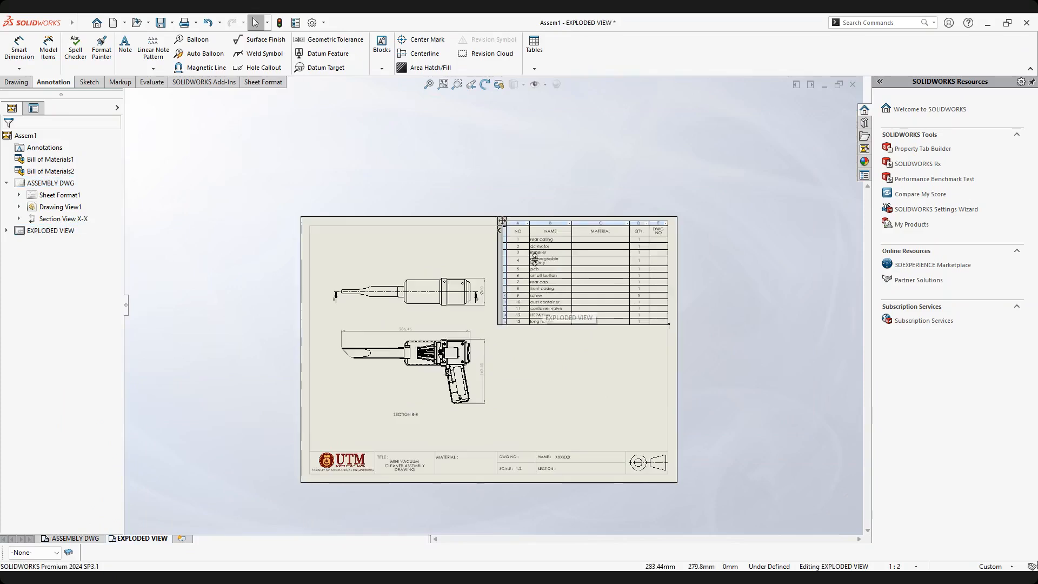
scroll(540, 273, "down", 2)
scroll(170, 507, "up", 2)
left_click(75, 538)
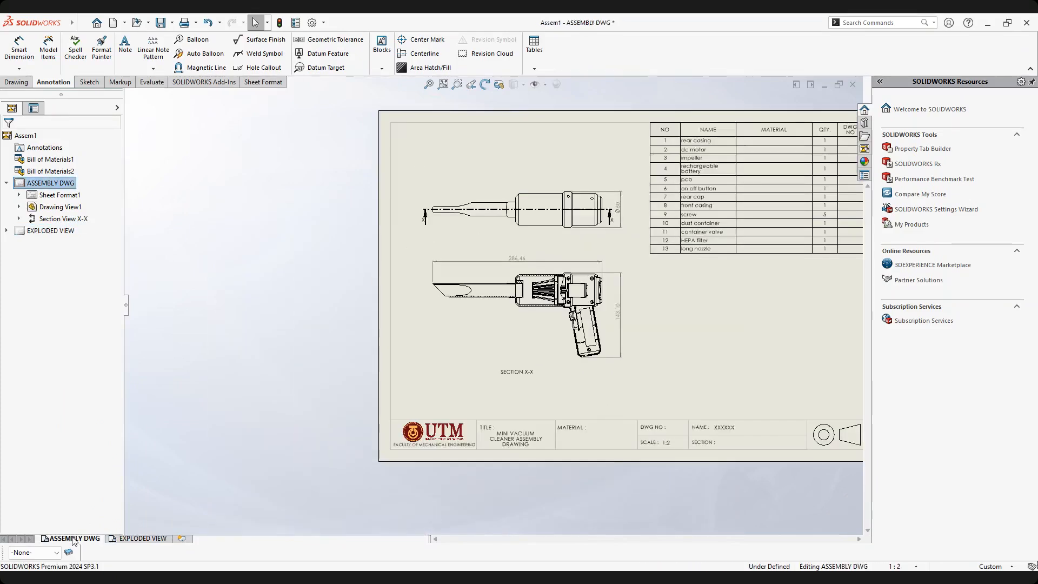
scroll(513, 281, "up", 2)
scroll(666, 270, "down", 2)
scroll(610, 379, "down", 3)
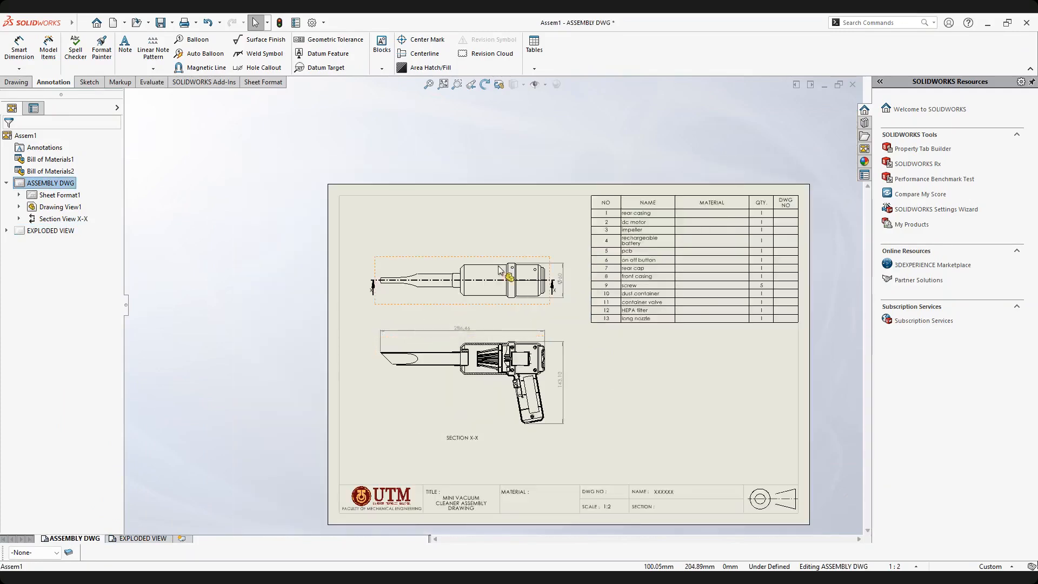
scroll(421, 285, "down", 2)
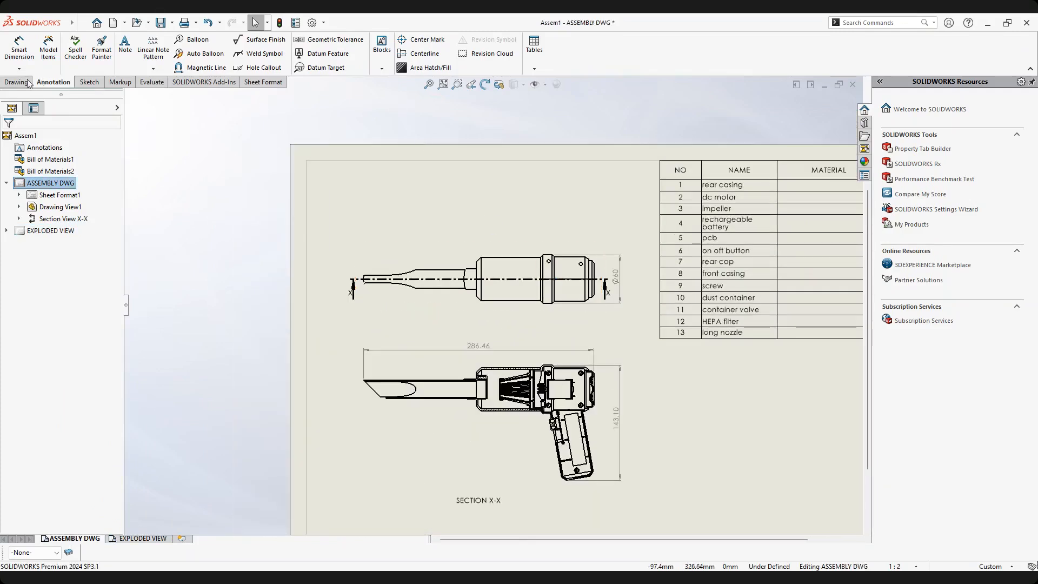
Add a circular item-number balloon to the rear casing at the handle's lower end in Section View X-X, placed outside the handle.
left_click(198, 39)
key("f")
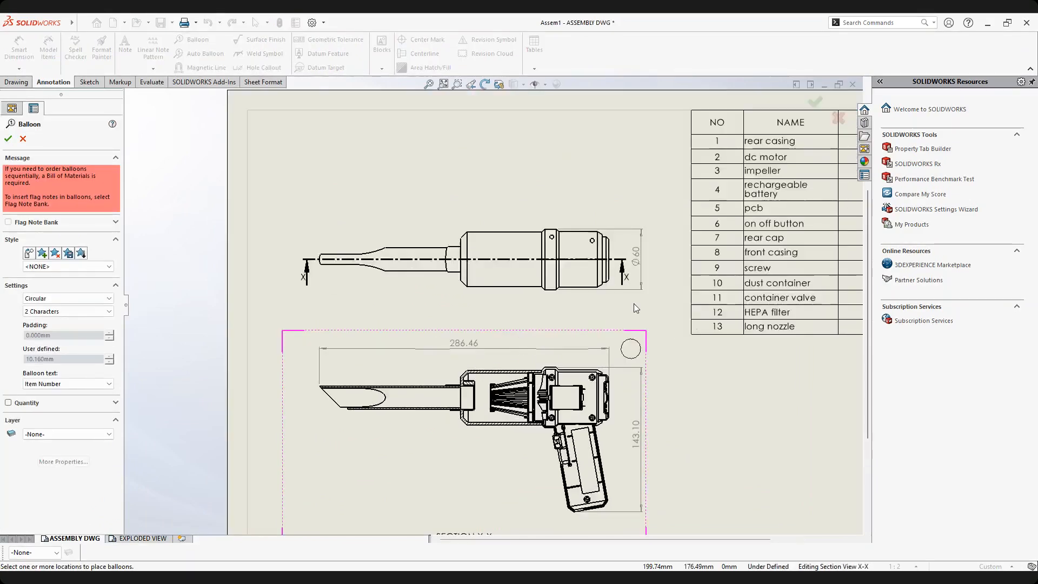
scroll(650, 250, "down", 2)
scroll(546, 238, "down", 1)
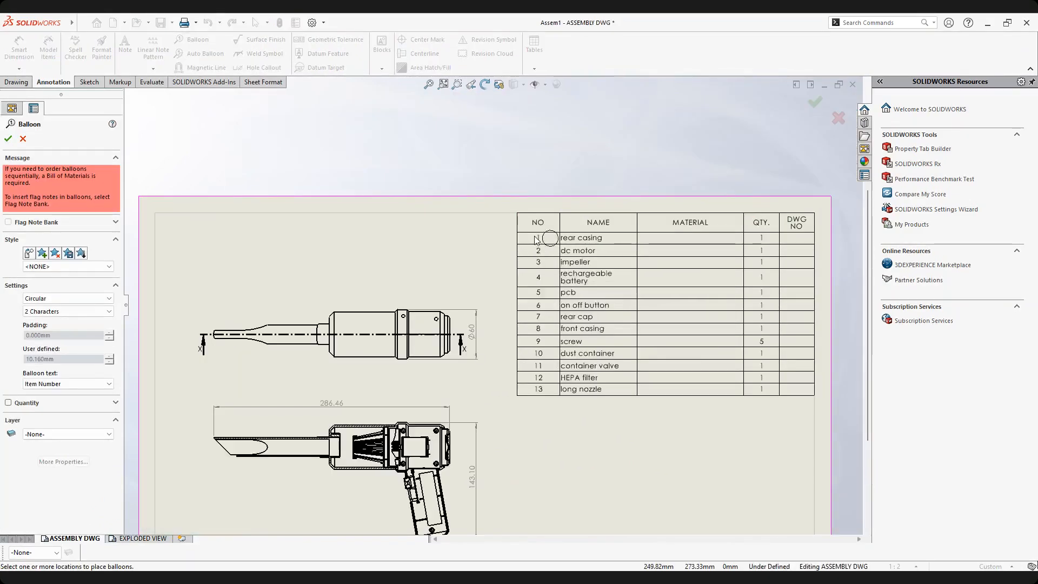
scroll(462, 471, "down", 4)
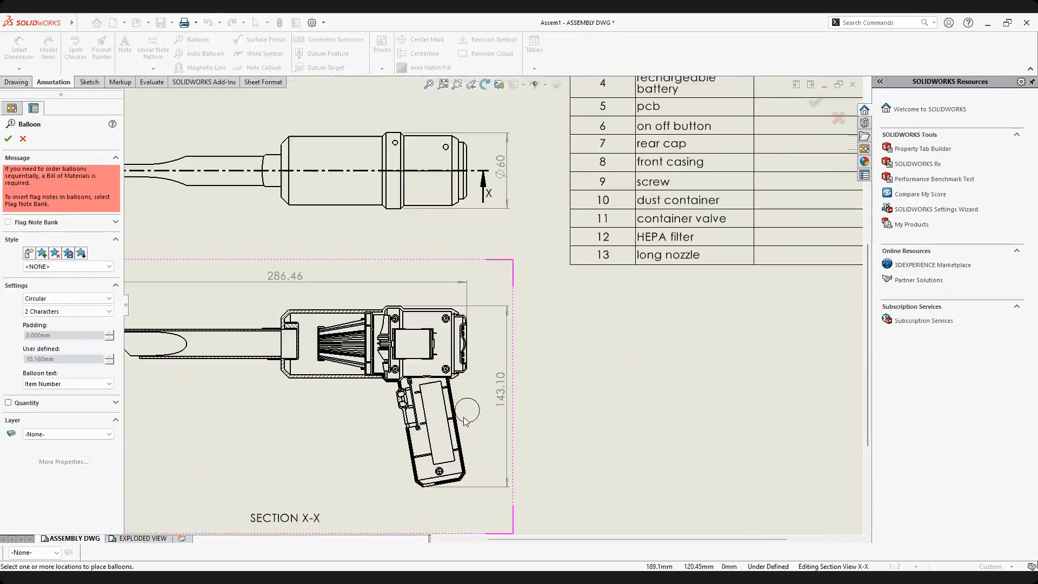
left_click(461, 467)
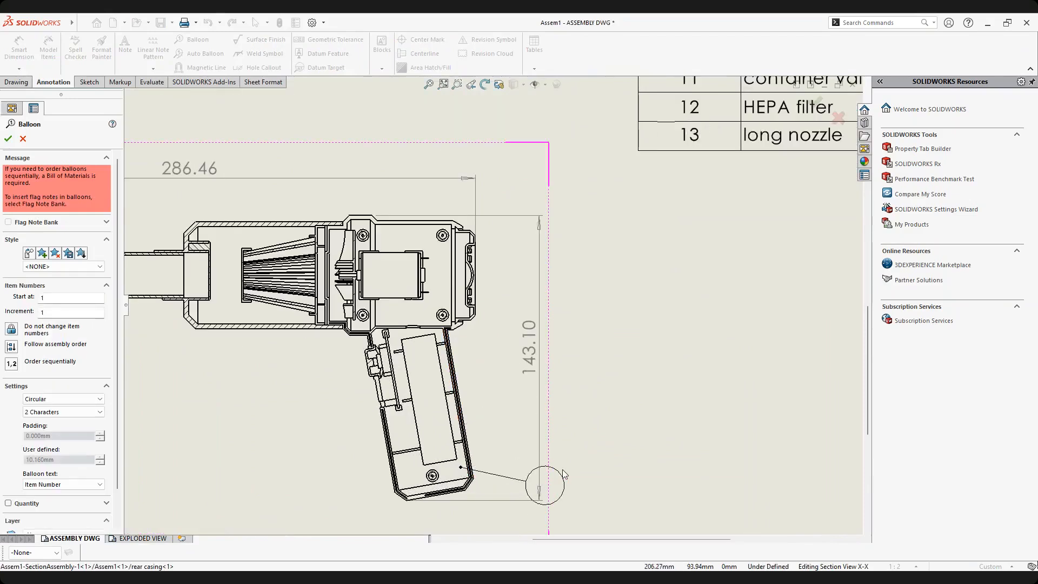
scroll(519, 464, "down", 2)
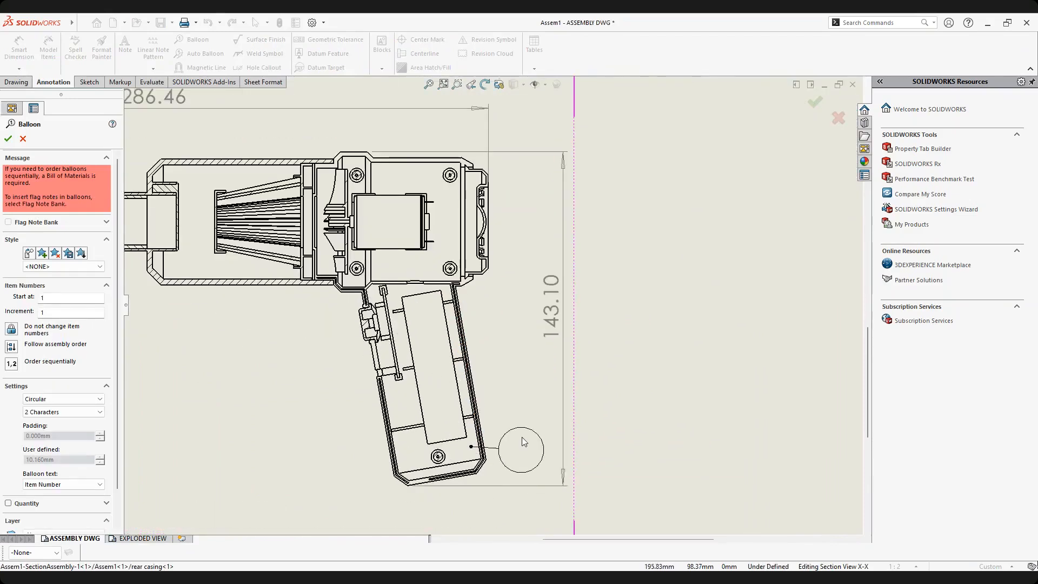
scroll(530, 465, "down", 2)
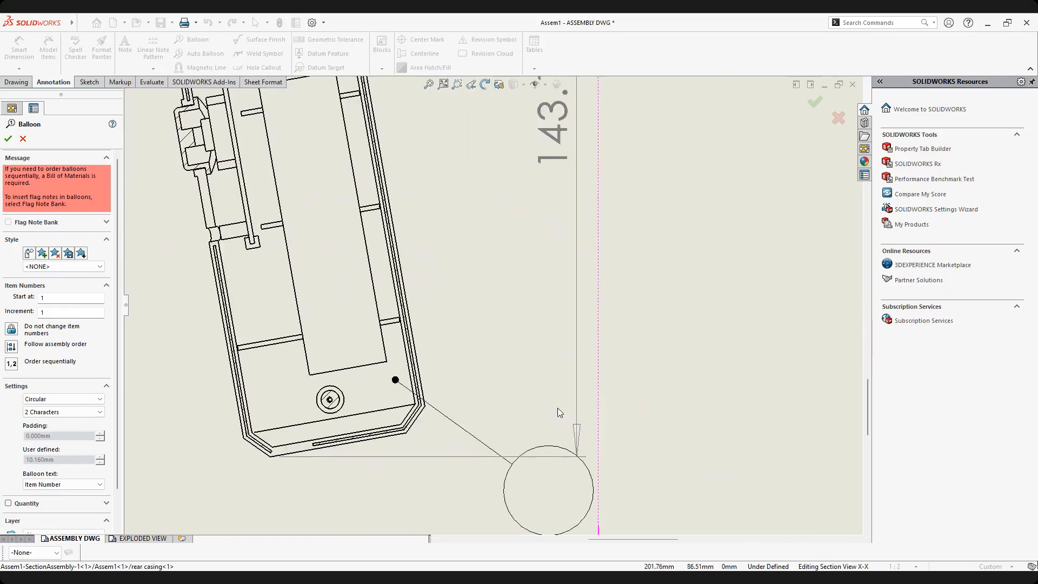
scroll(506, 404, "up", 1)
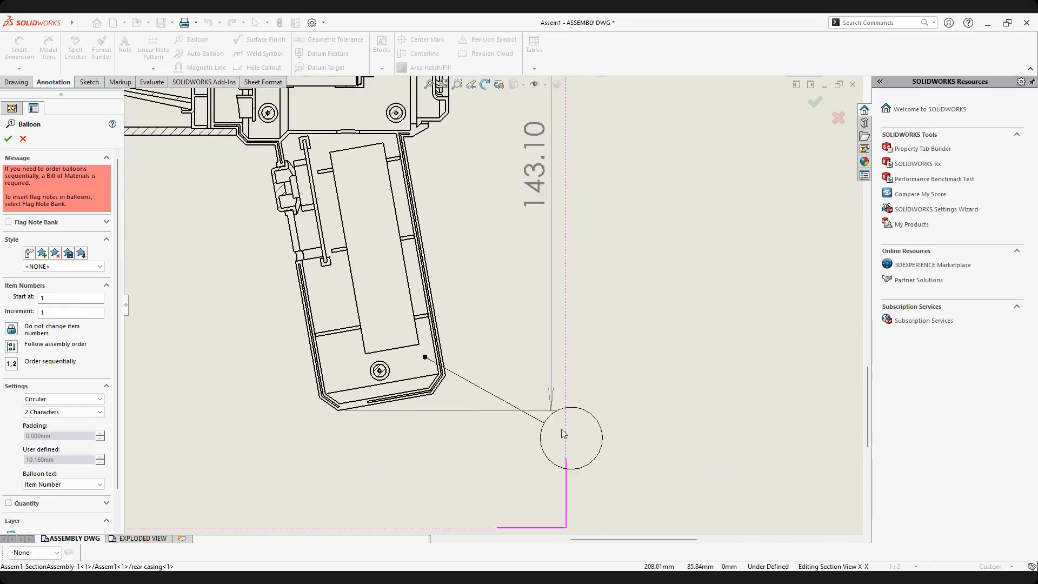
left_click(549, 445)
Add an item-number balloon to the dust container in the upper drawing view, placed just below the body.
scroll(479, 192, "up", 4)
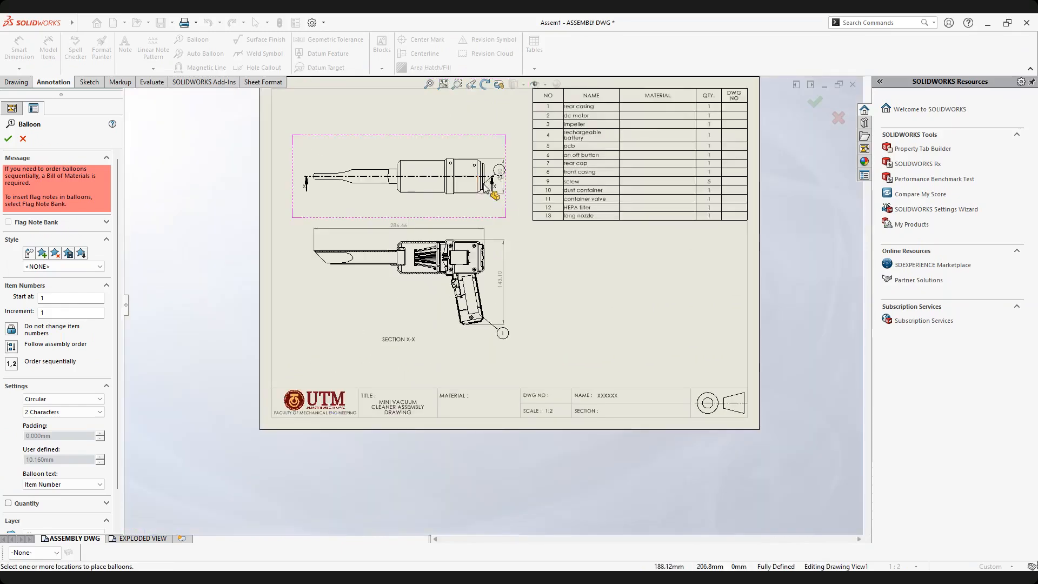
scroll(427, 243, "down", 4)
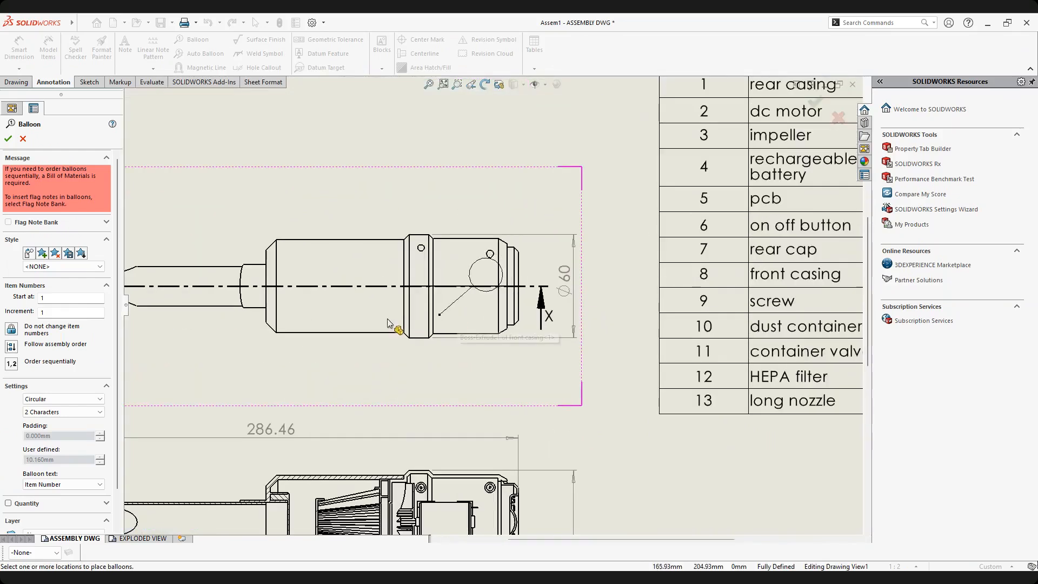
scroll(397, 349, "down", 2)
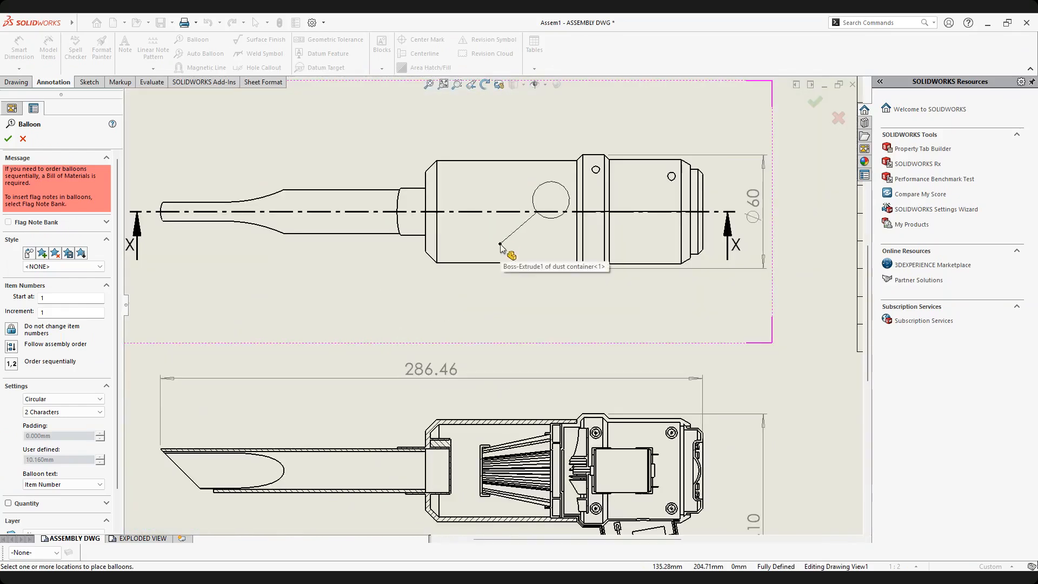
scroll(500, 298, "down", 3)
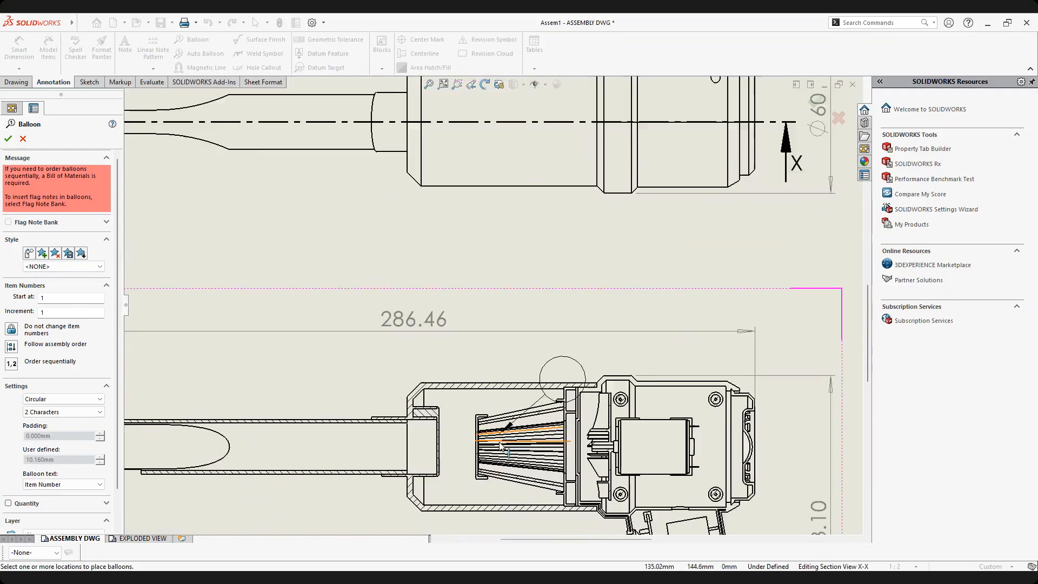
scroll(541, 324, "up", 5)
scroll(537, 281, "down", 1)
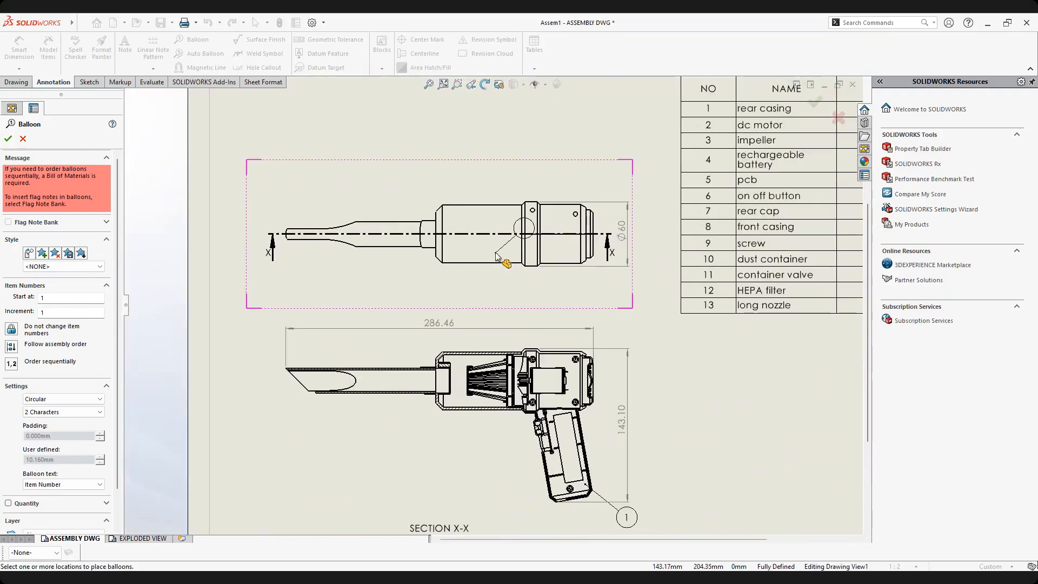
left_click(536, 295)
Add an item-number balloon to the front casing in the upper drawing view, beside the dust container's balloon.
scroll(590, 313, "up", 2)
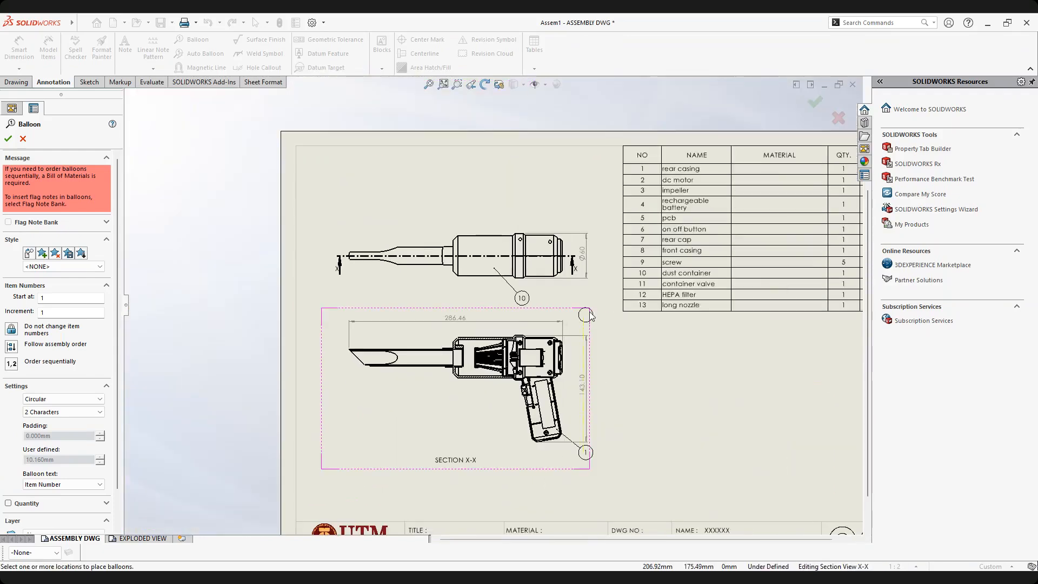
scroll(584, 290, "down", 2)
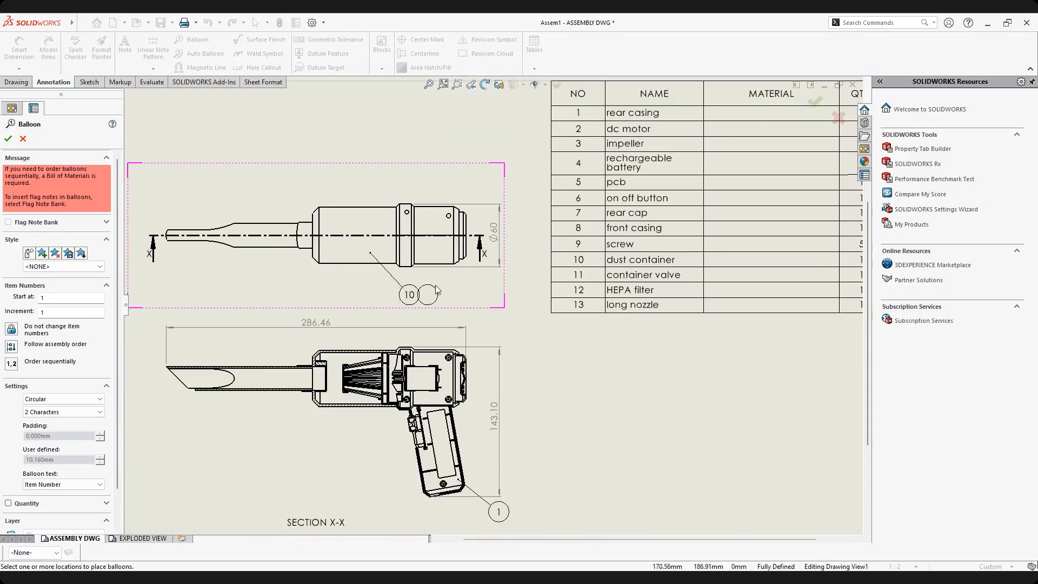
scroll(413, 246, "down", 2)
left_click(448, 255)
left_click(502, 312)
Add an item-number balloon to the dc motor in Section View X-X, placed above the rear of the casing.
scroll(522, 329, "up", 5)
scroll(581, 255, "down", 3)
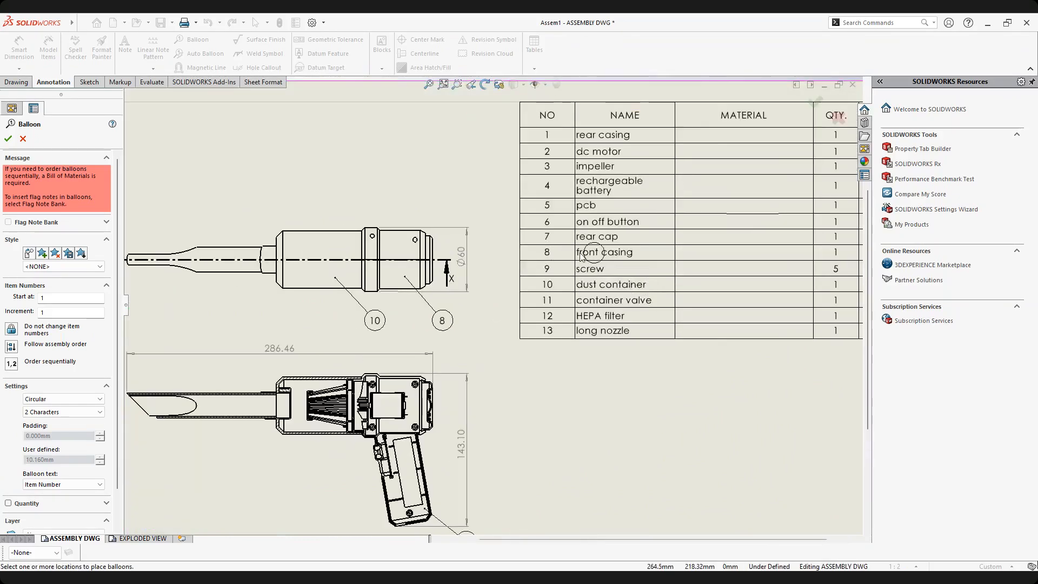
scroll(360, 320, "down", 1)
middle_click_drag(358, 315, 405, 279)
scroll(430, 340, "up", 2)
scroll(387, 438, "down", 1)
middle_click_drag(500, 287, 366, 409)
left_click(354, 310)
middle_click_drag(403, 272, 492, 154)
scroll(441, 378, "down", 2)
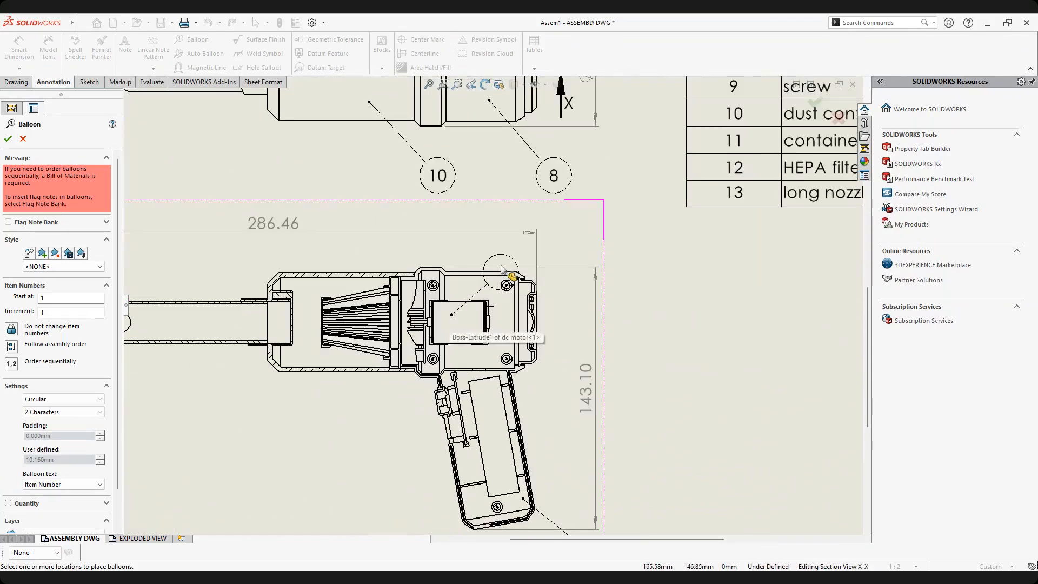
left_click(567, 246)
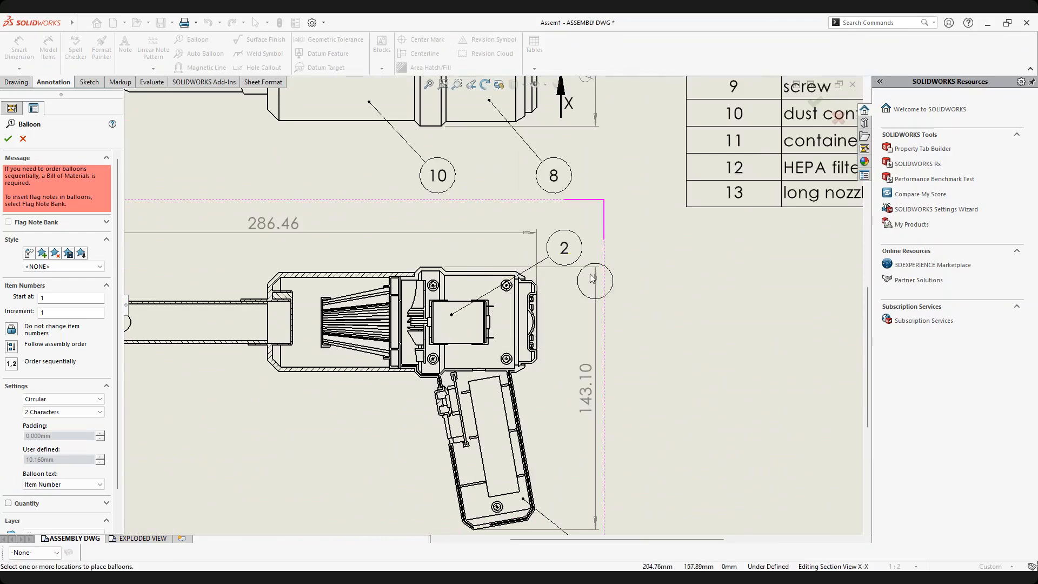
Add an item-number balloon to the impeller in Section View X-X, placed above the dust container, and finish the Balloon command.
scroll(566, 246, "up", 2)
mouse_move(566, 246)
middle_mouse_down()
mouse_move(553, 362)
mouse_move(533, 404)
middle_mouse_up()
middle_click_drag(513, 249, 667, 167)
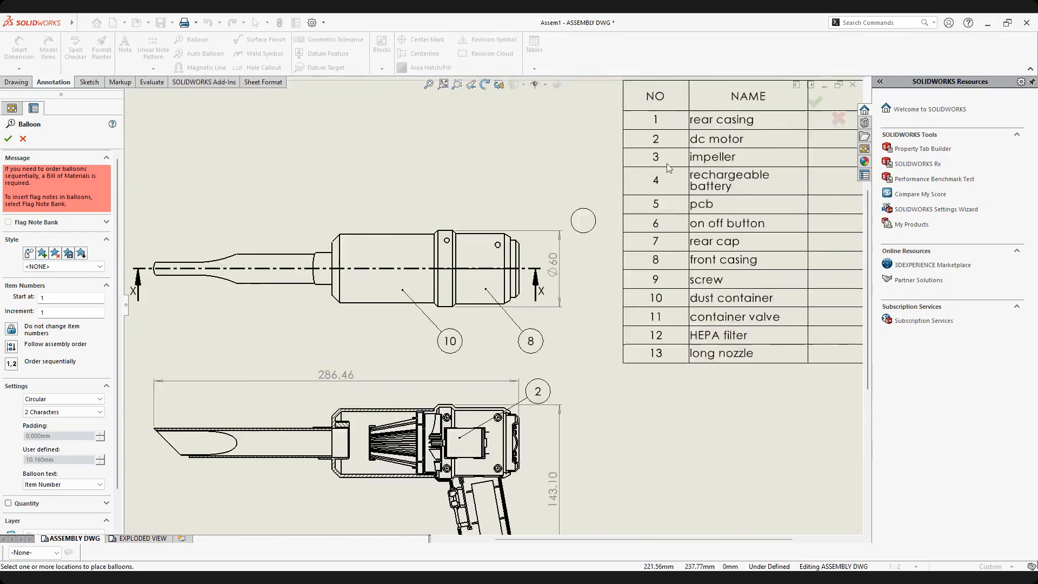
scroll(548, 399, "down", 2)
scroll(488, 403, "down", 3)
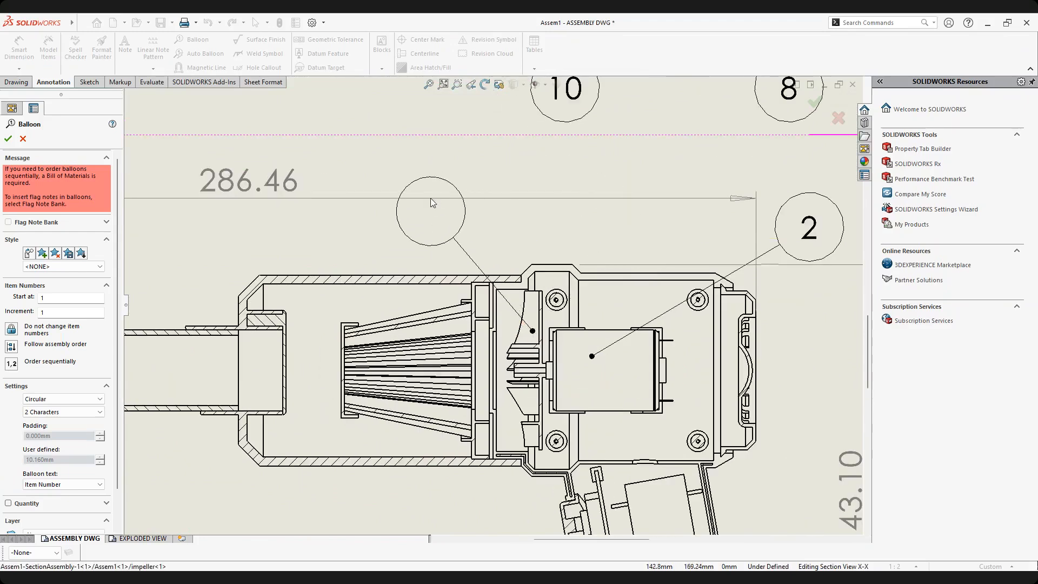
left_click(423, 183)
scroll(490, 310, "up", 2)
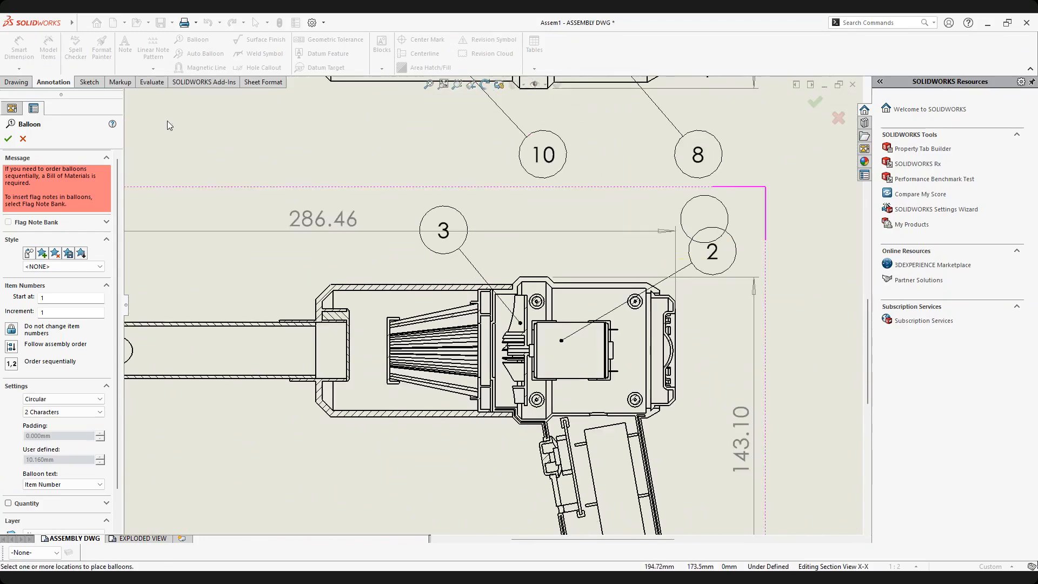
left_click(9, 139)
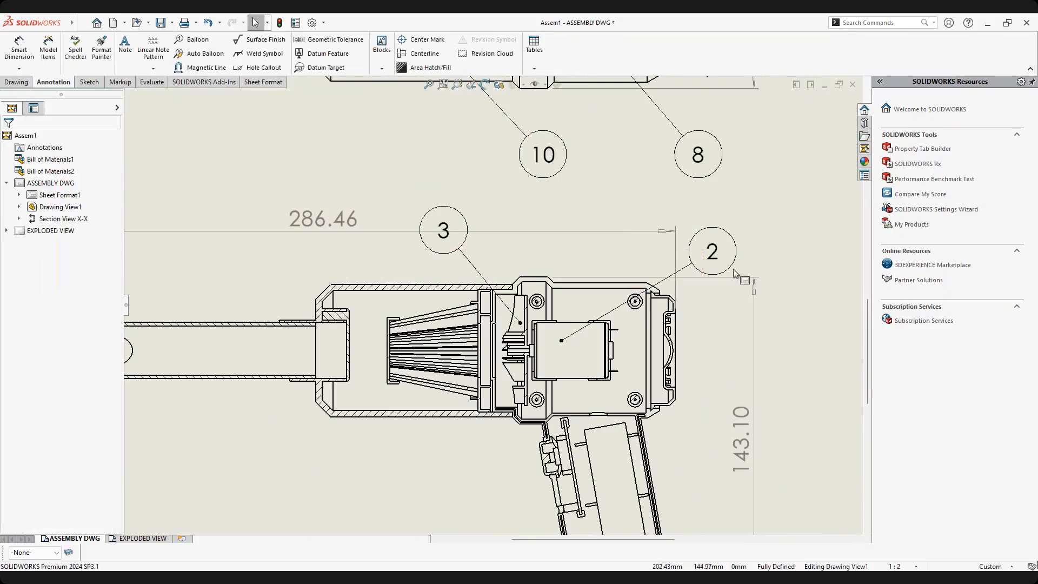
Move the dc motor's balloon up so that it lines up horizontally with the impeller's balloon.
mouse_move(715, 252)
left_mouse_down()
mouse_move(712, 225)
mouse_move(710, 234)
left_mouse_up()
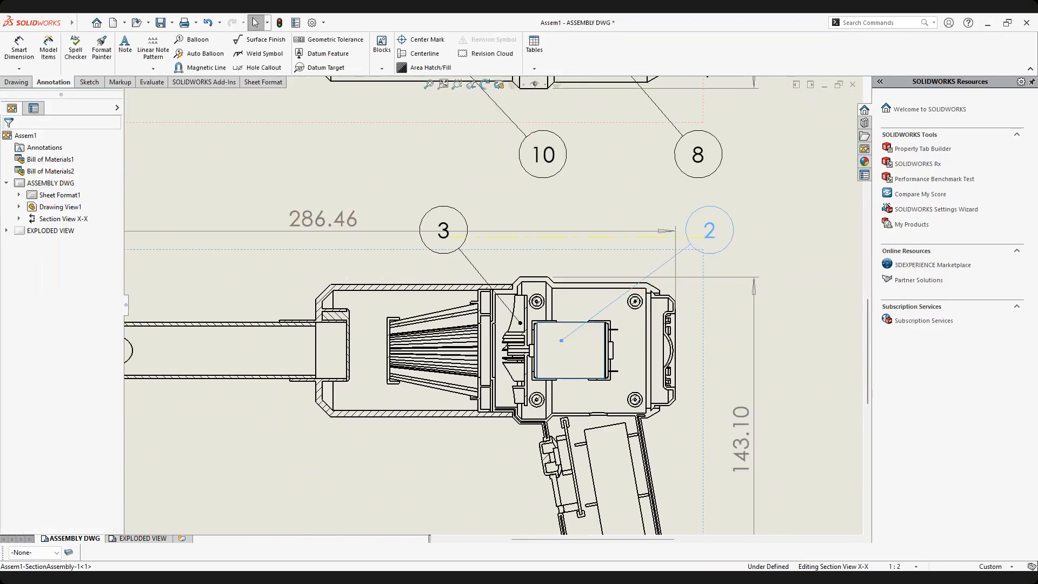
scroll(596, 327, "up", 5)
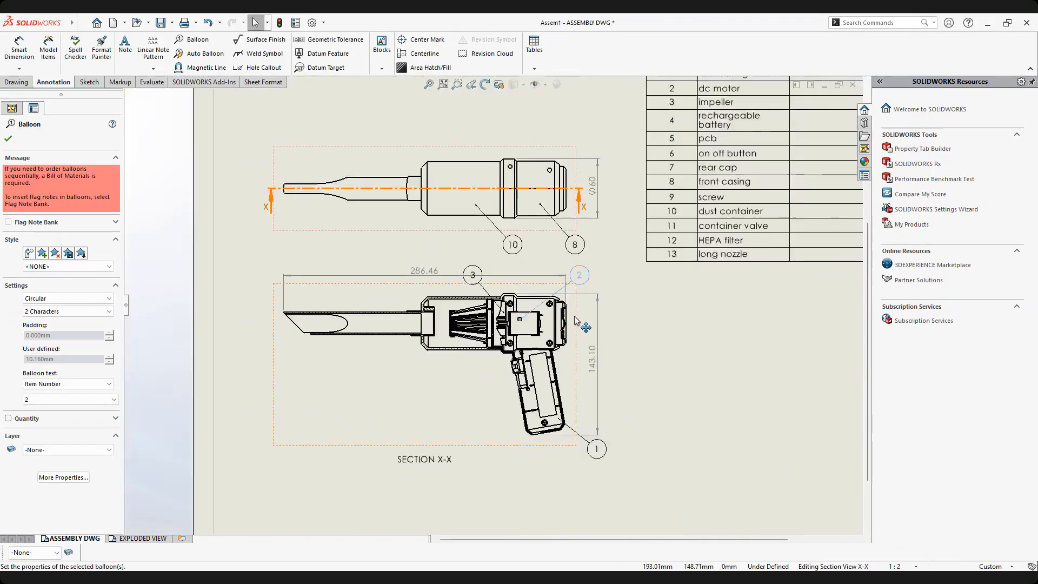
scroll(597, 236, "up", 2)
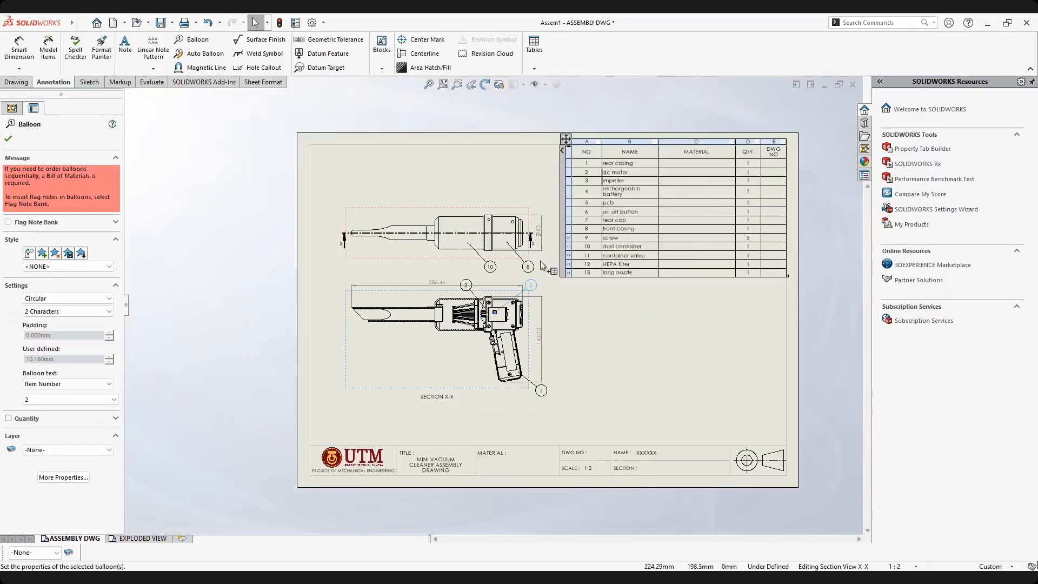
scroll(597, 203, "down", 2)
scroll(570, 238, "down", 4)
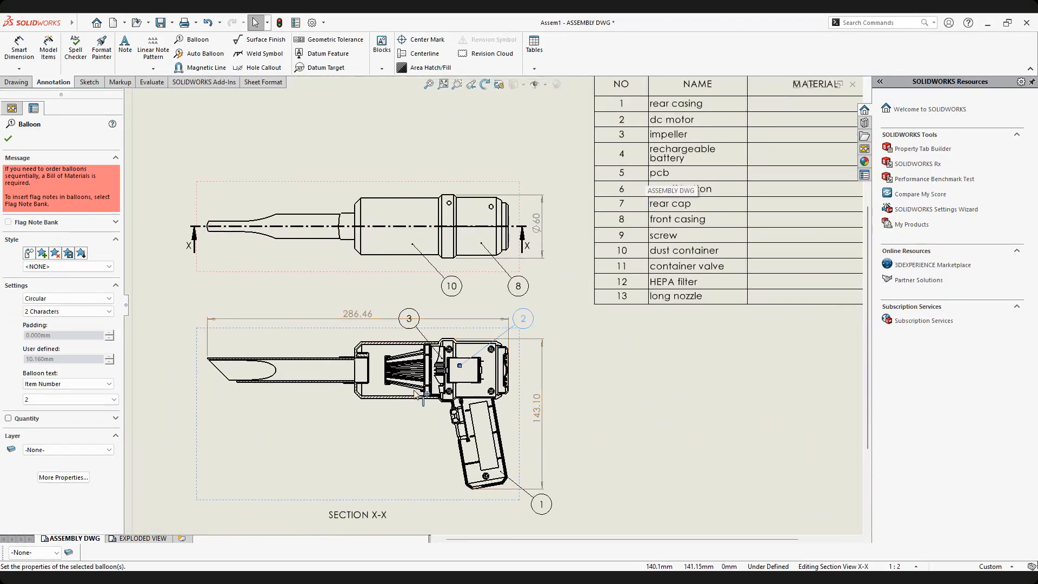
Add an item-number balloon to the rechargeable battery in Section View X-X, placed directly above the rear casing's balloon.
scroll(381, 426, "down", 2)
middle_click_drag(503, 424, 414, 366)
left_click(204, 39)
scroll(427, 400, "up", 4)
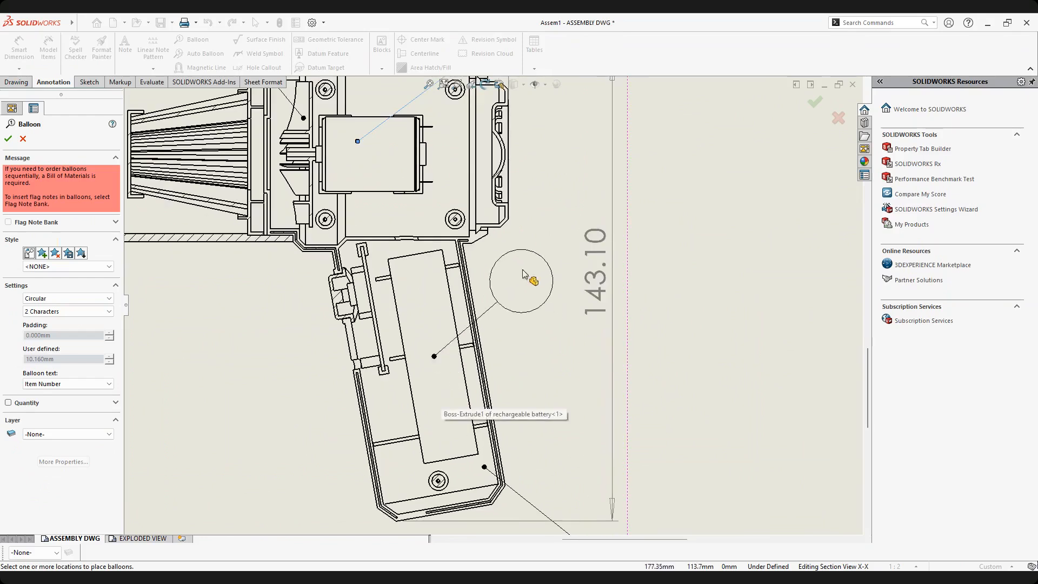
scroll(583, 345, "up", 1)
middle_click_drag(585, 377, 556, 294)
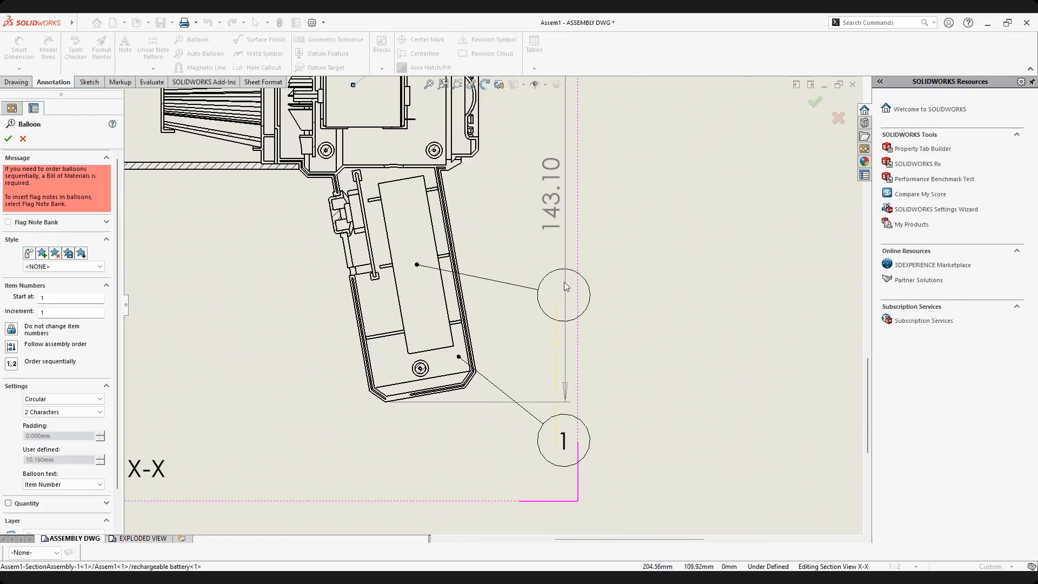
Add an item-number balloon to the pcb in Section View X-X, placed in the open space in front of the handle.
scroll(614, 286, "up", 5)
middle_click_drag(672, 213, 537, 400)
mouse_move(508, 260)
middle_mouse_down()
mouse_move(641, 187)
mouse_move(765, 98)
middle_mouse_up()
scroll(574, 435, "down", 7)
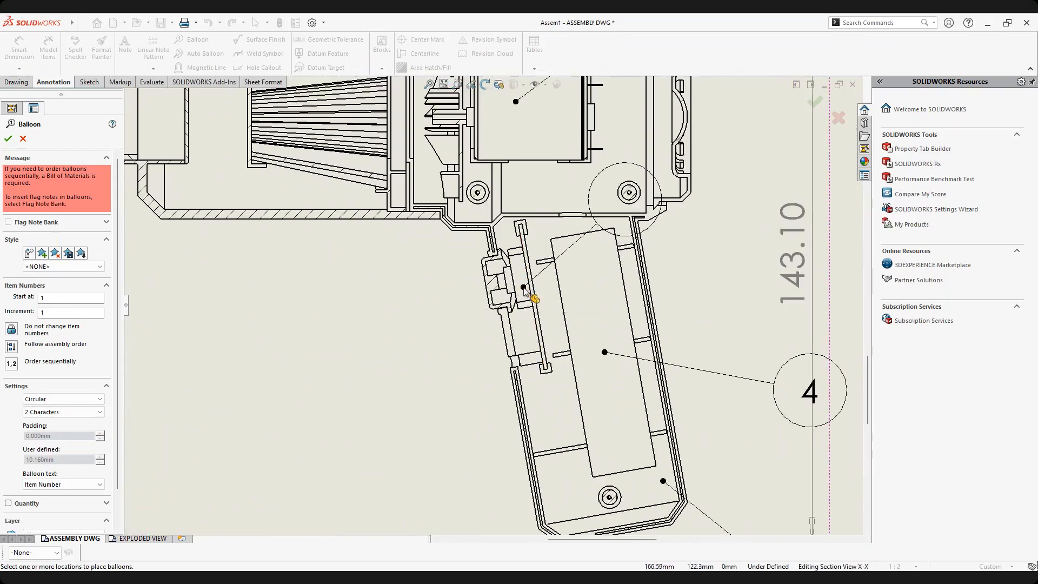
left_click(344, 418)
Add an item-number balloon to the on off button in Section View X-X, aligned vertically above the pcb's balloon.
scroll(654, 316, "up", 3)
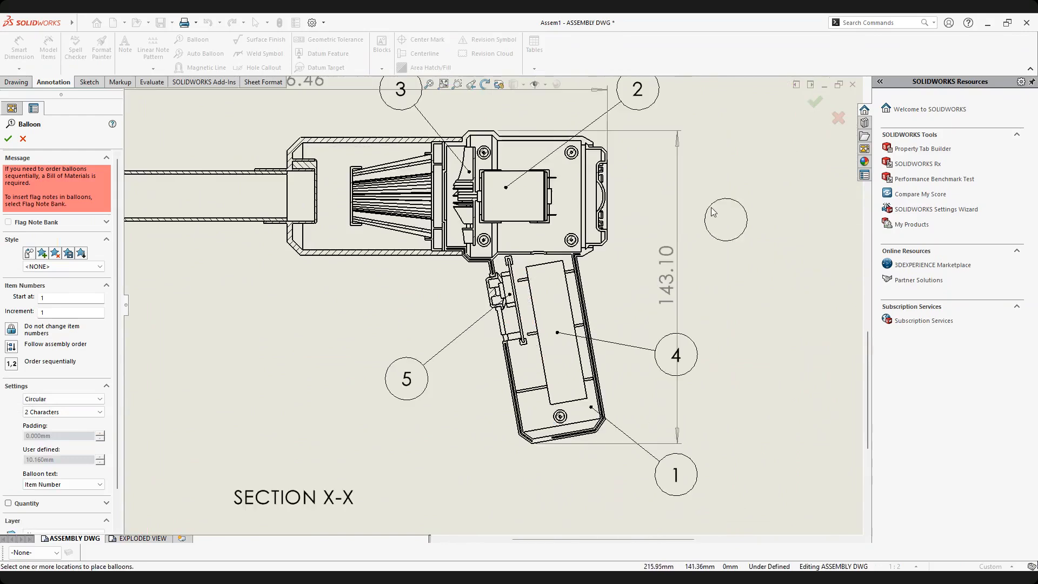
middle_click_drag(720, 195, 528, 483)
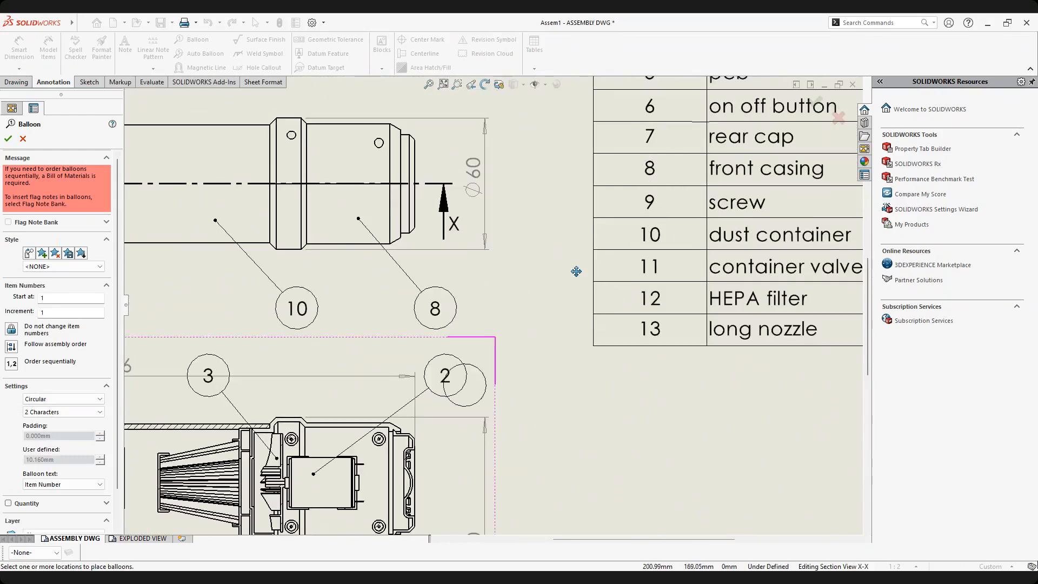
middle_click_drag(574, 271, 713, 102)
scroll(470, 335, "up", 3)
scroll(449, 293, "down", 4)
scroll(448, 293, "down", 3)
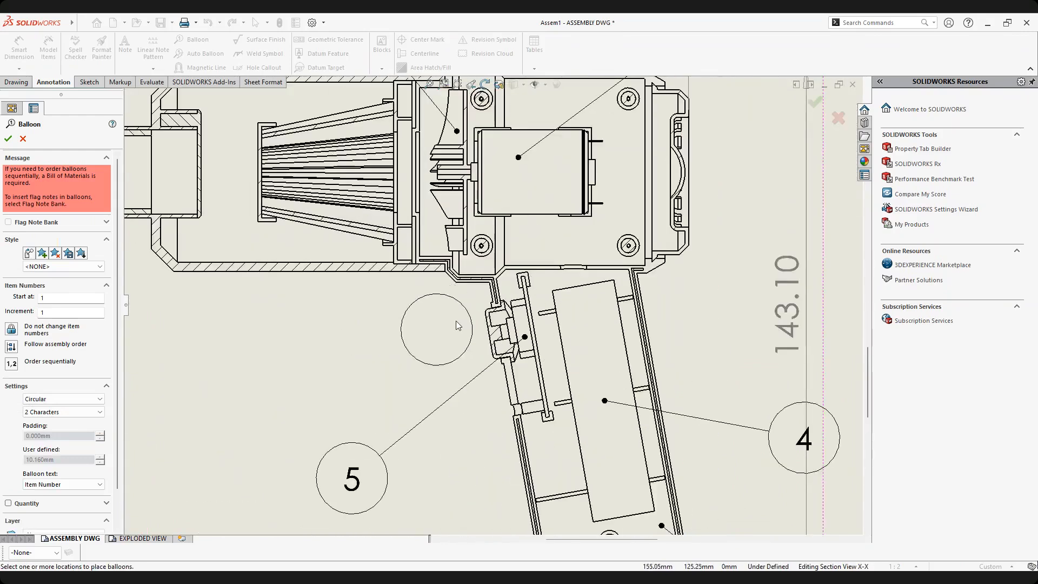
scroll(369, 270, "up", 1)
middle_click_drag(316, 359, 385, 254)
scroll(384, 254, "down", 1)
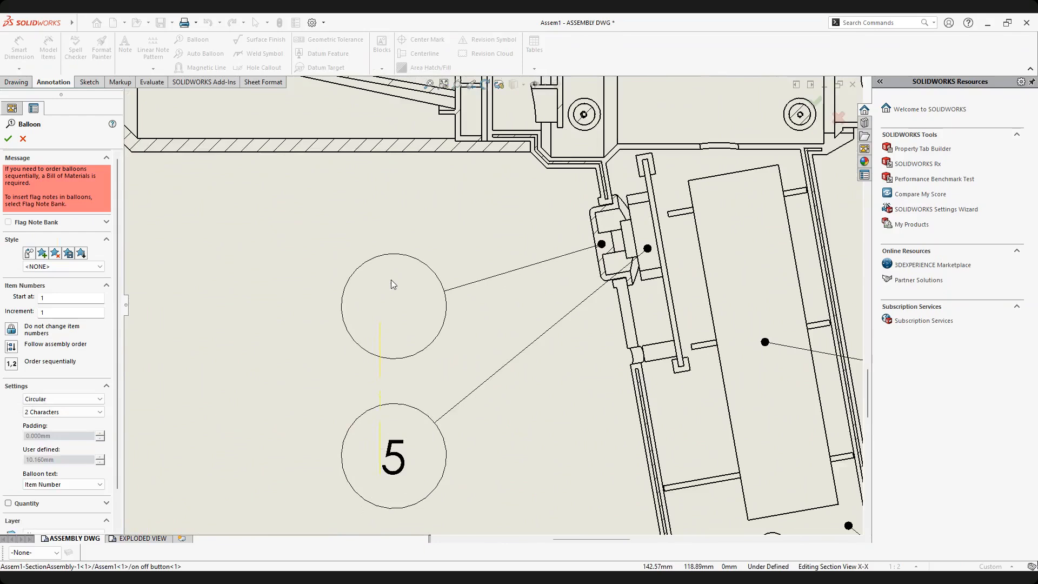
left_click(391, 277)
Add an item-number balloon to the rear cap in Section View X-X, aligned vertically above the battery's balloon, and finish the Balloon command.
scroll(537, 307, "up", 3)
mouse_move(556, 299)
middle_mouse_down()
mouse_move(371, 410)
mouse_move(306, 477)
middle_mouse_up()
middle_click_drag(535, 303, 758, 272)
scroll(514, 326, "down", 5)
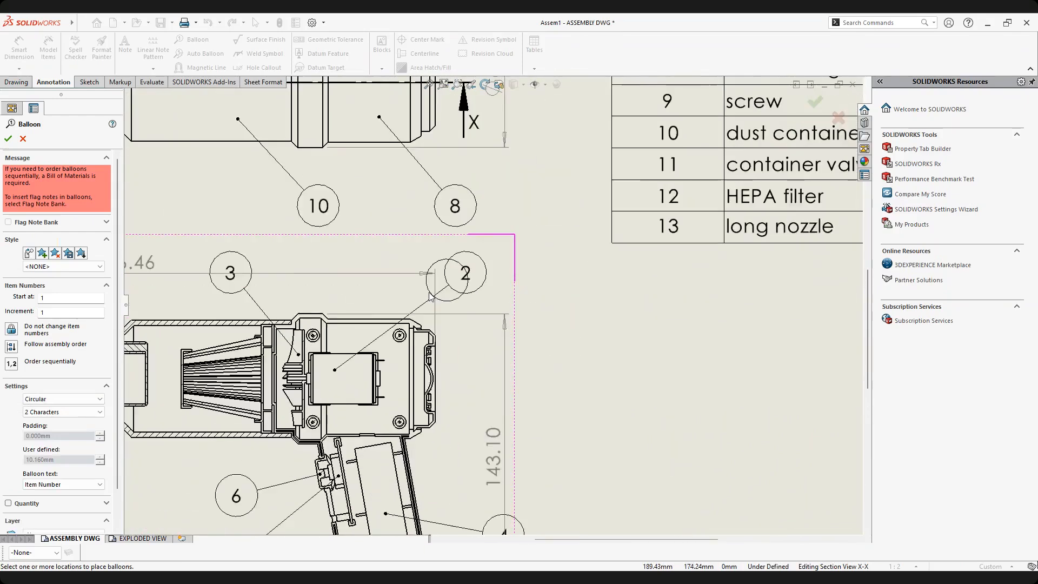
scroll(413, 265, "down", 4)
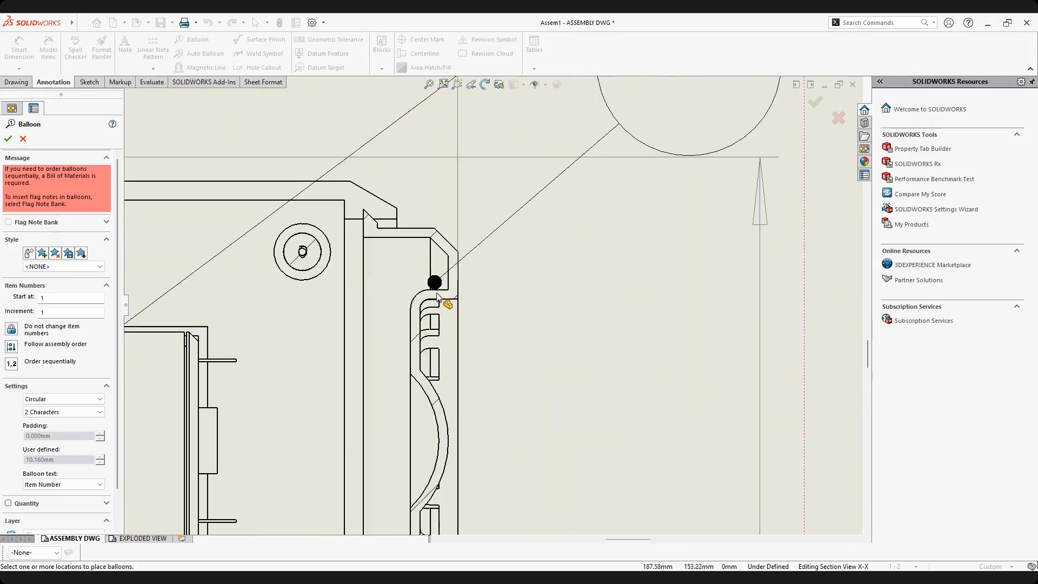
middle_click_drag(484, 162, 467, 523)
scroll(498, 352, "up", 6)
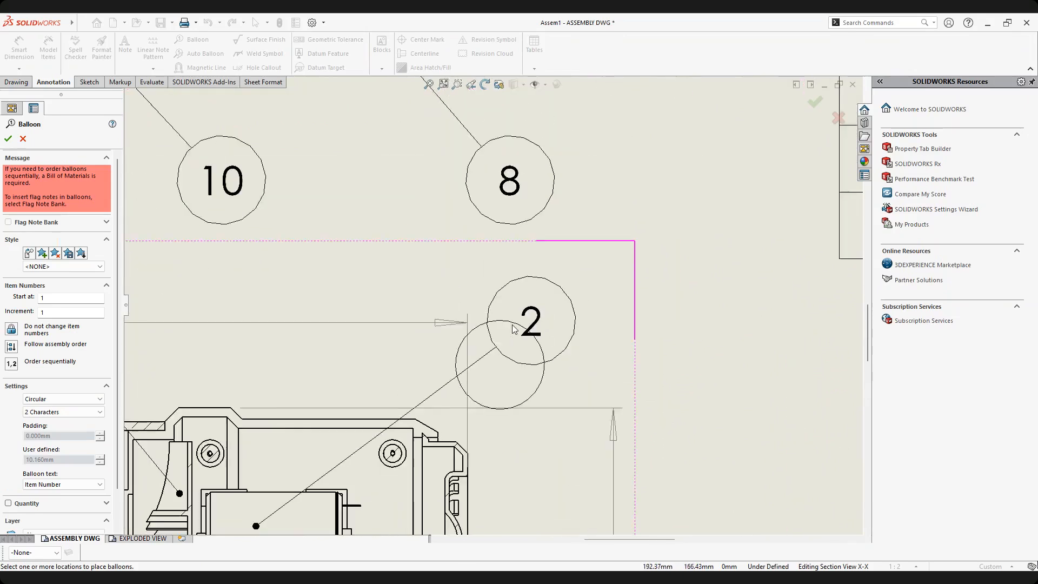
scroll(441, 309, "down", 3)
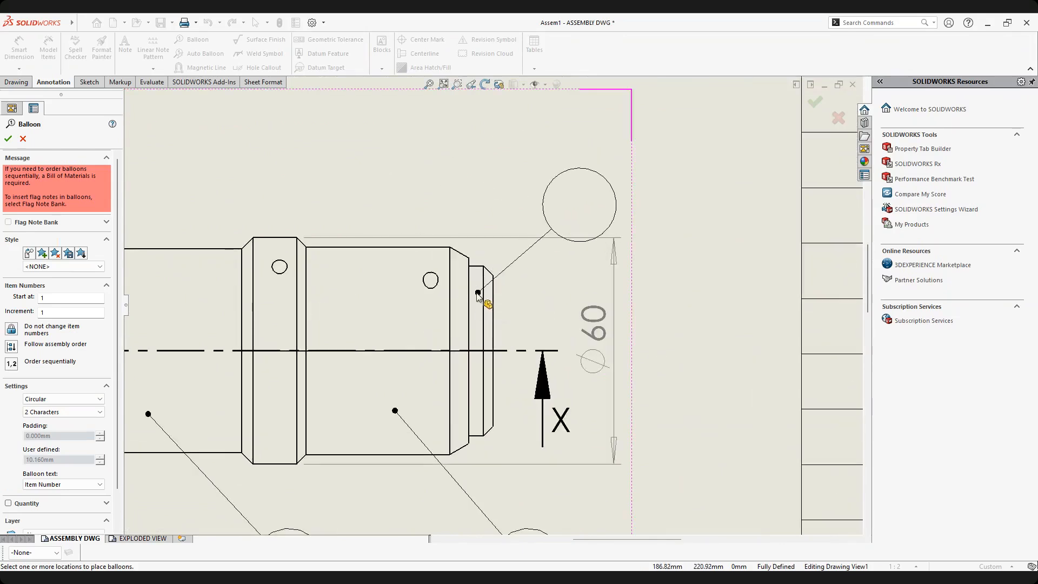
middle_click_drag(470, 490, 437, 171)
scroll(474, 379, "down", 1)
middle_click_drag(440, 491, 464, 196)
scroll(455, 199, "down", 2)
scroll(424, 148, "down", 2)
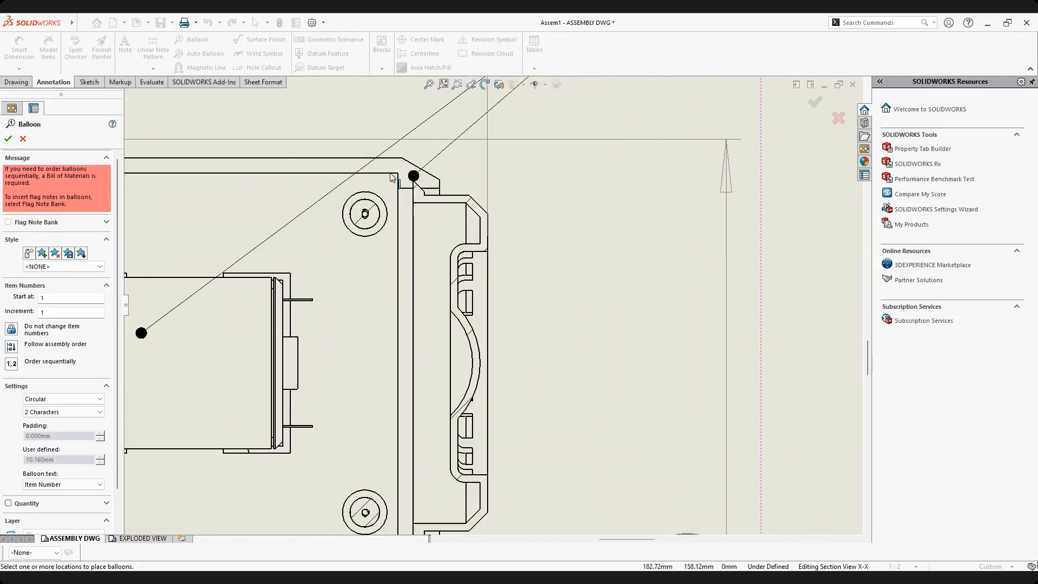
scroll(488, 238, "down", 1)
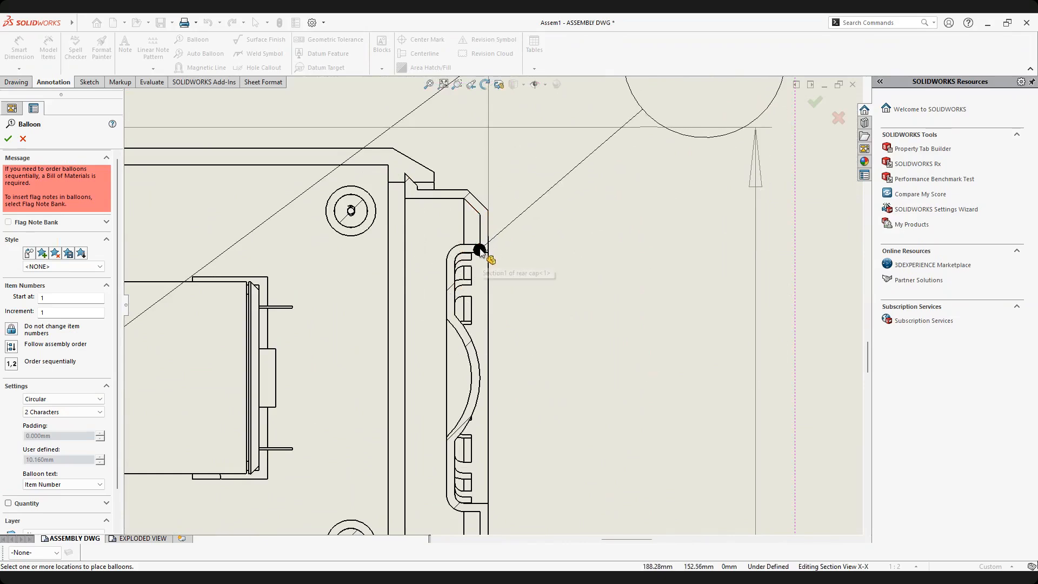
left_click(476, 369)
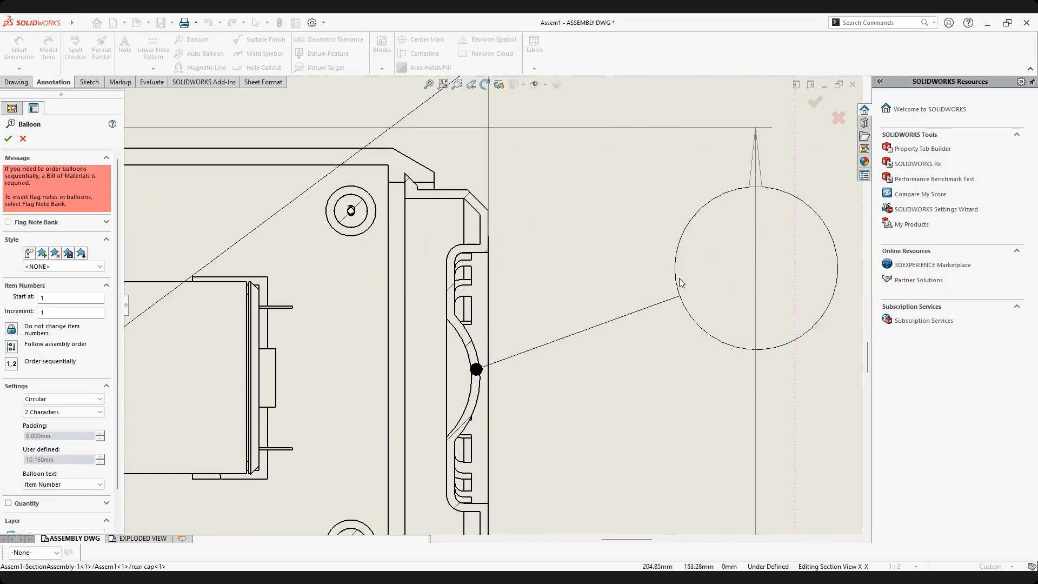
scroll(654, 320, "up", 6)
mouse_move(551, 321)
middle_mouse_down()
mouse_move(563, 188)
mouse_move(516, 179)
middle_mouse_up()
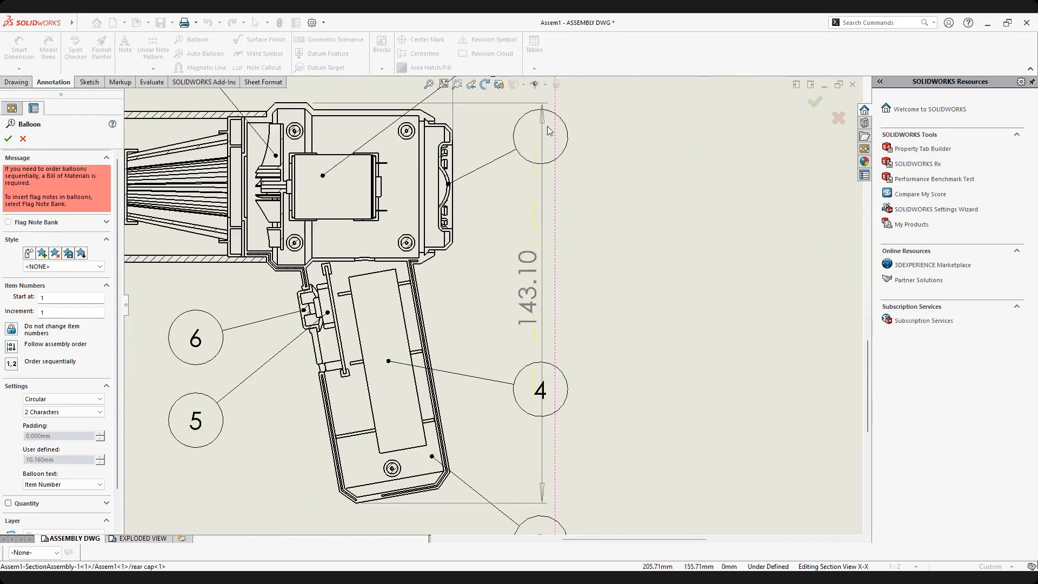
left_click(545, 131)
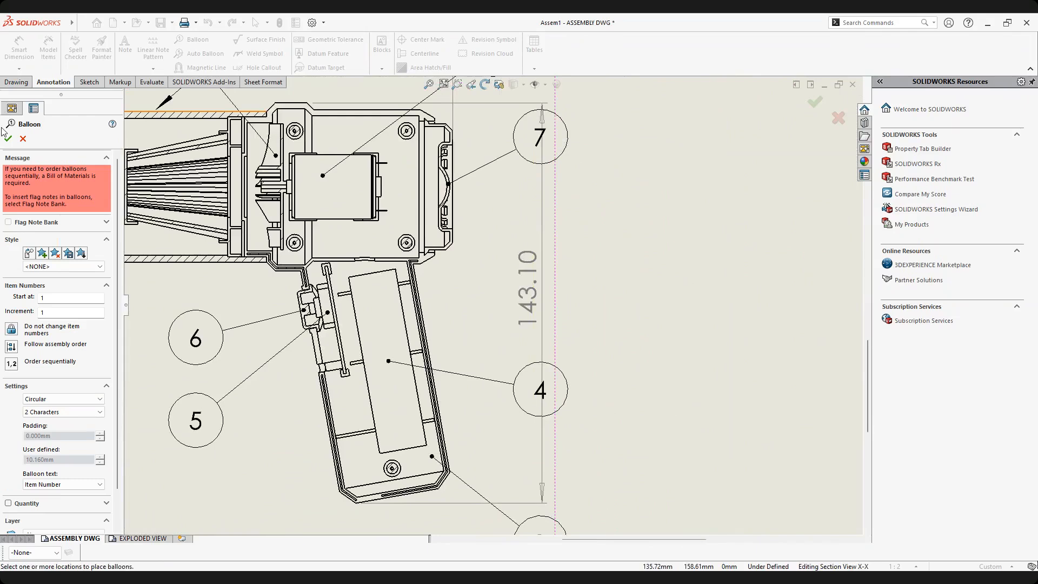
left_click(23, 138)
Move the overall height dimension of Section View X-X outward, clear of the rear cap and battery balloons.
left_click_drag(533, 294, 598, 293)
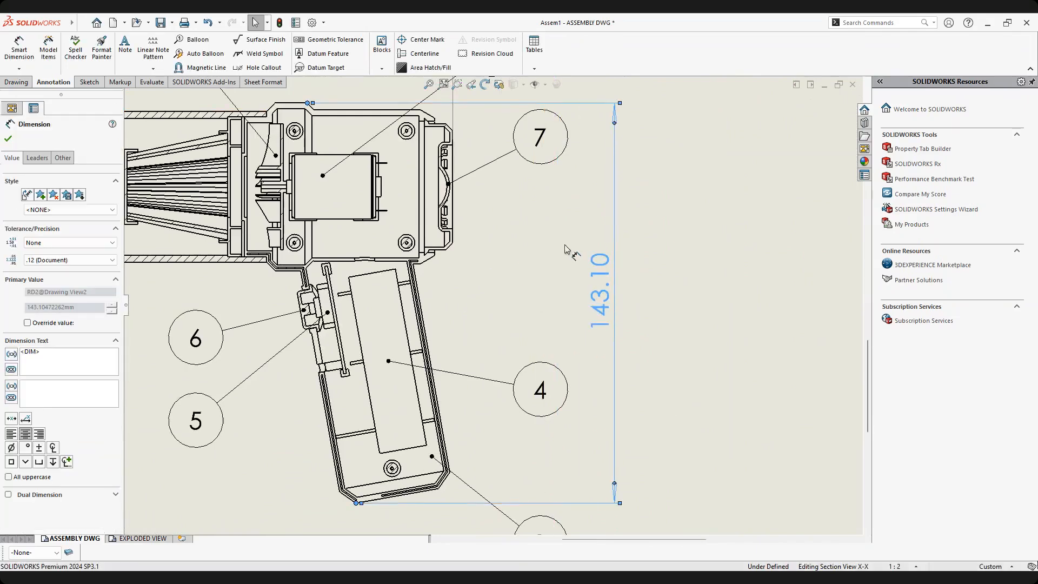
key("z")
key("z")
key("z")
key("z")
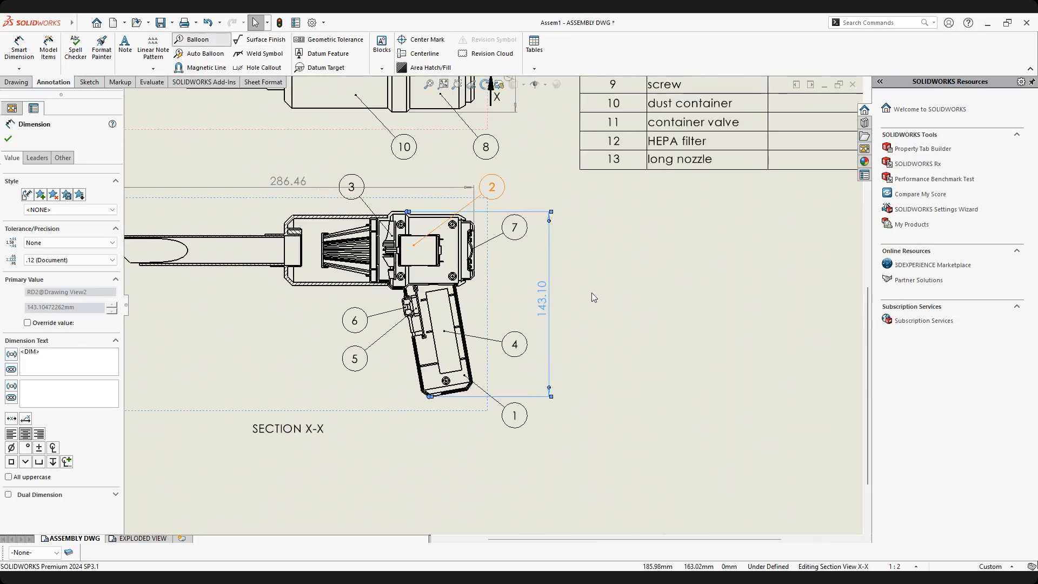
scroll(592, 293, "up", 5)
scroll(431, 296, "down", 2)
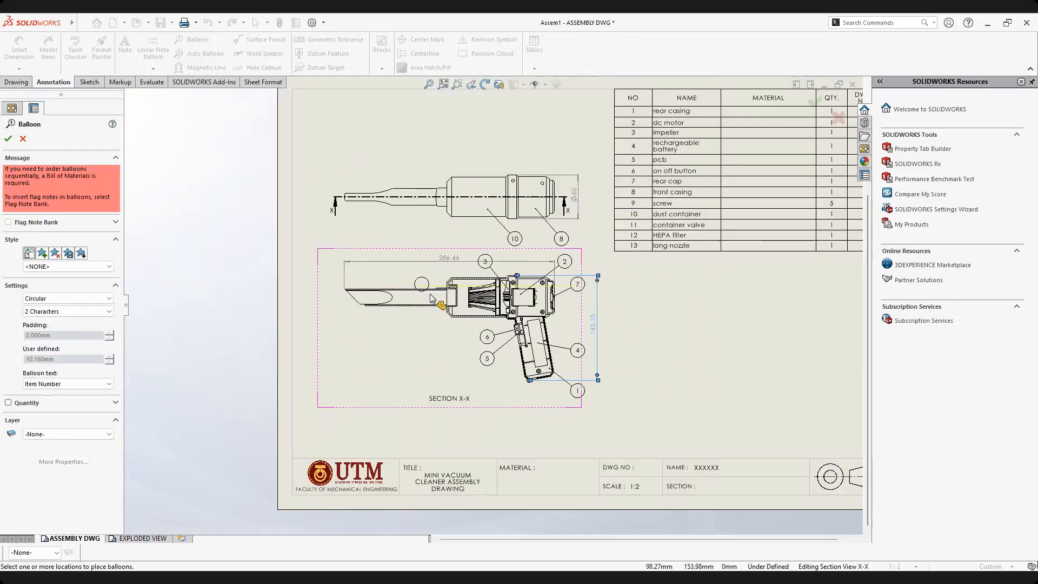
scroll(431, 296, "down", 2)
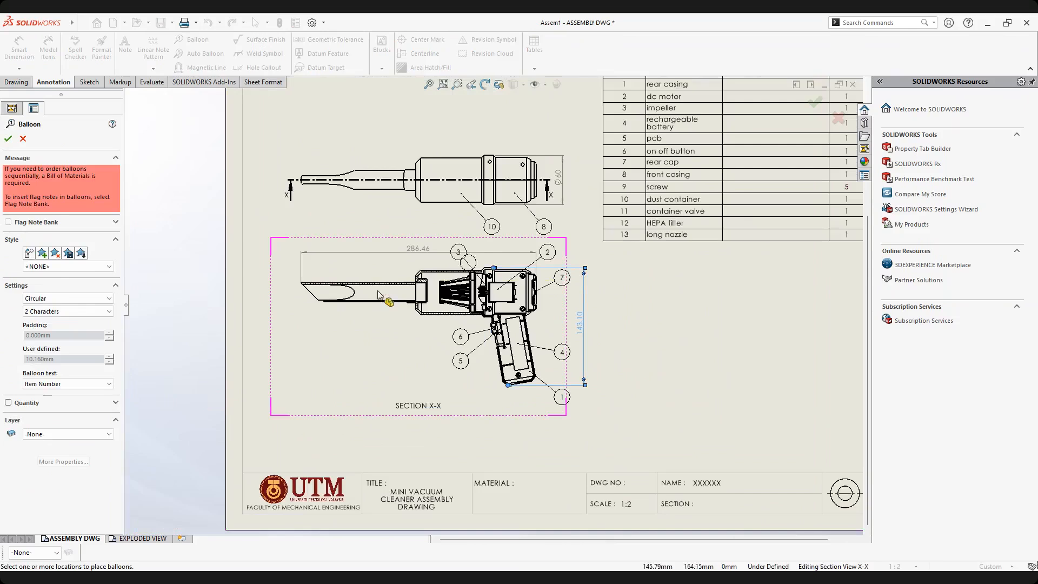
scroll(346, 303, "down", 2)
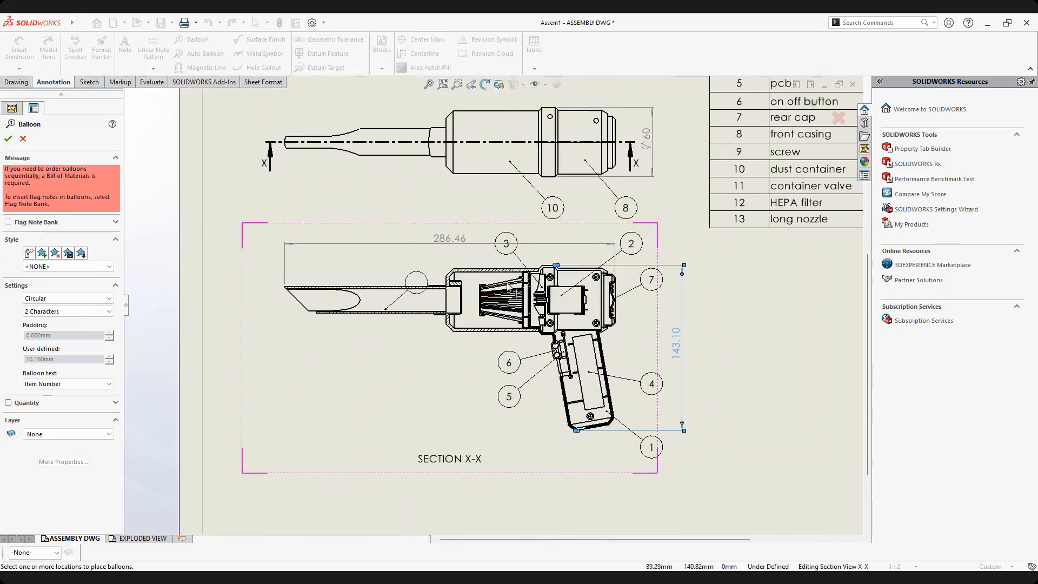
scroll(416, 282, "up", 2)
scroll(404, 255, "down", 3)
left_click(23, 139)
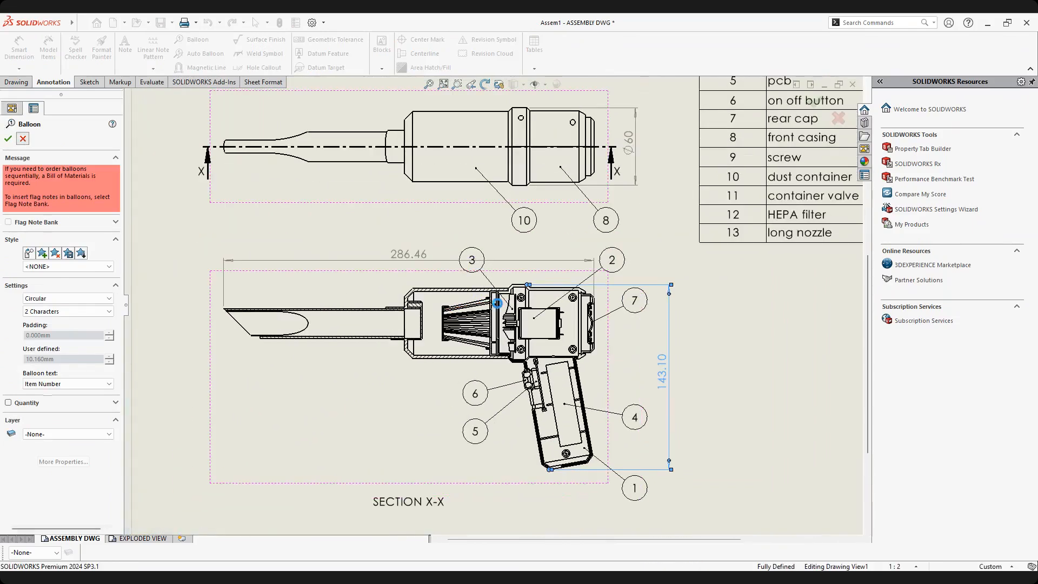
Add a centerline along the long nozzle in Section View X-X, between its upper and lower edges.
scroll(305, 339, "down", 3)
middle_click_drag(334, 389, 359, 383)
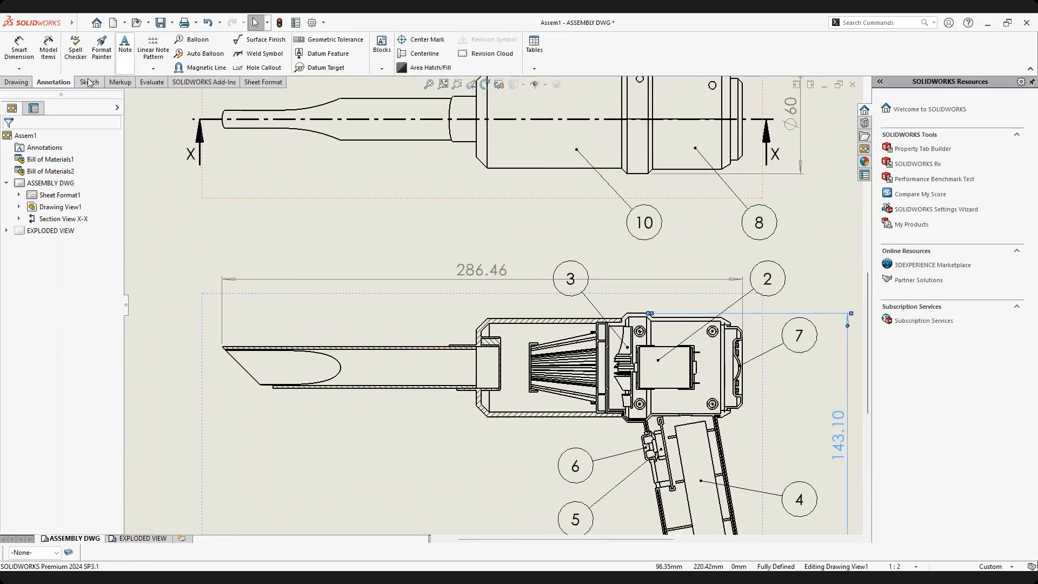
left_click(24, 82)
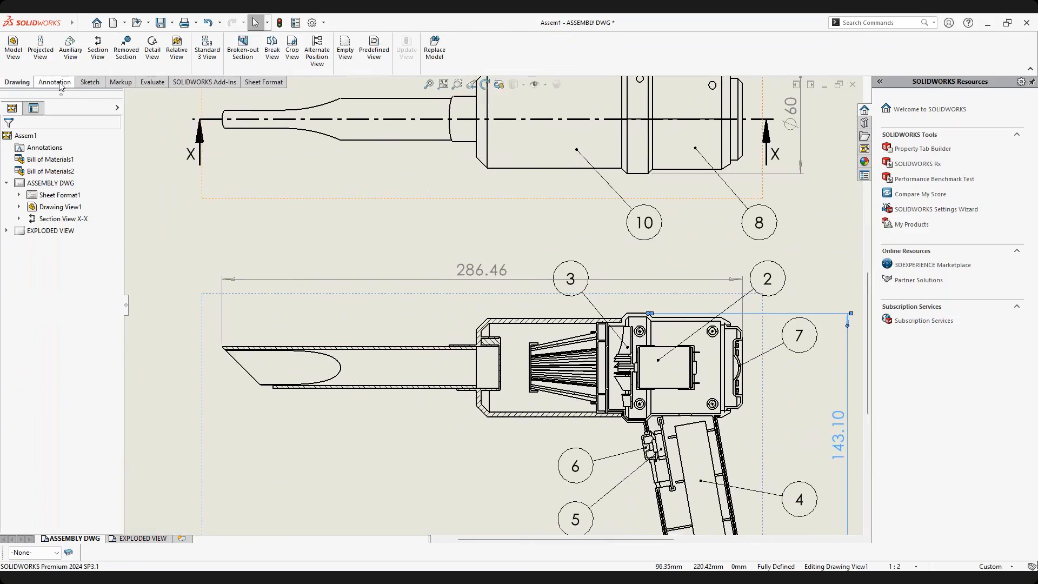
left_click(54, 82)
left_click(422, 53)
scroll(452, 368, "down", 2)
scroll(441, 296, "down", 2)
left_click(446, 296)
left_click(463, 356)
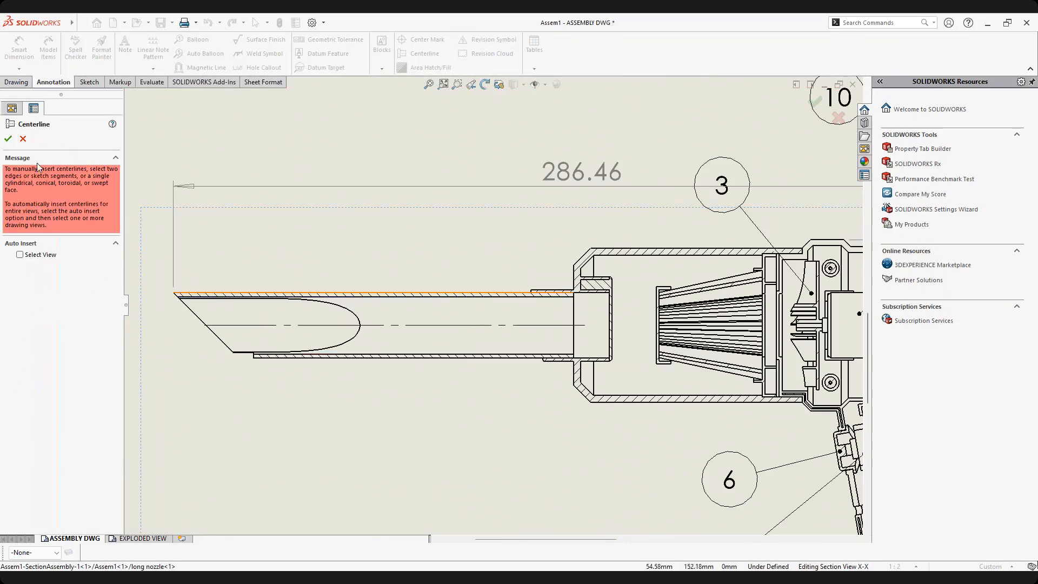
left_click(8, 139)
Extend the nozzle's centerline through the HEPA filter, impeller and dc motor to just past the rear cap.
middle_click_drag(702, 327, 468, 292)
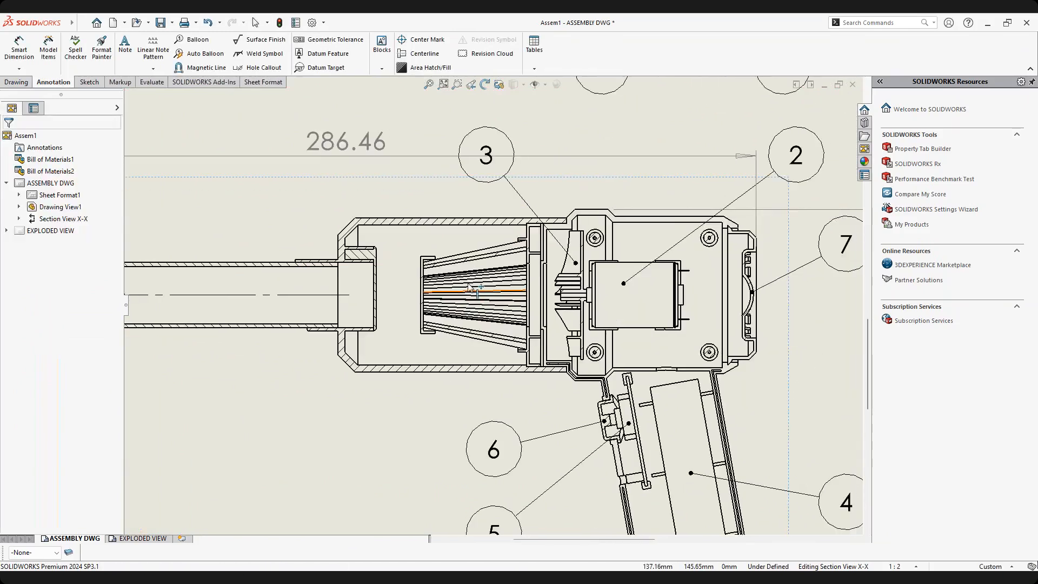
left_click(316, 293)
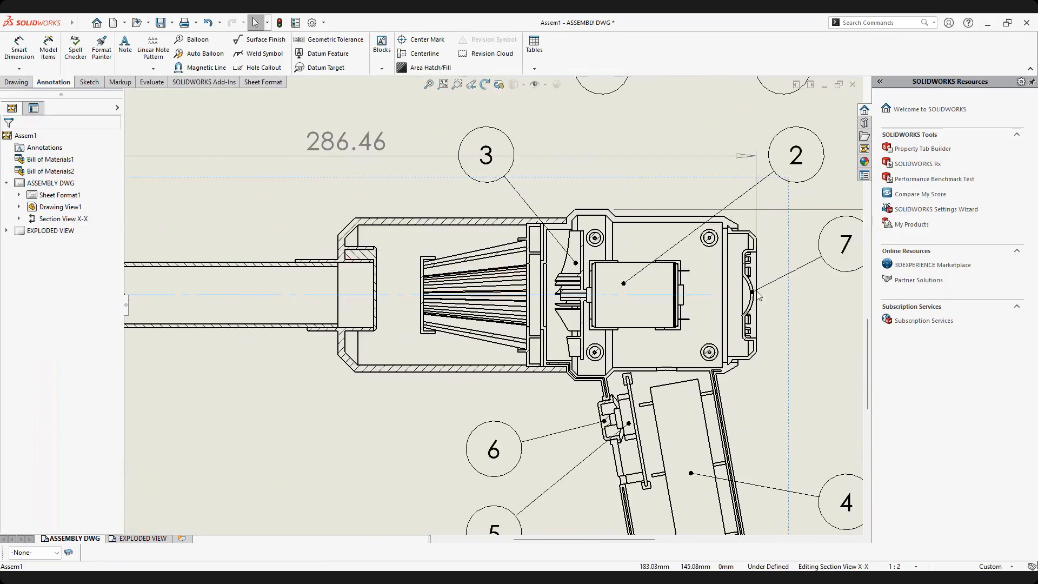
key("f")
left_click(699, 362)
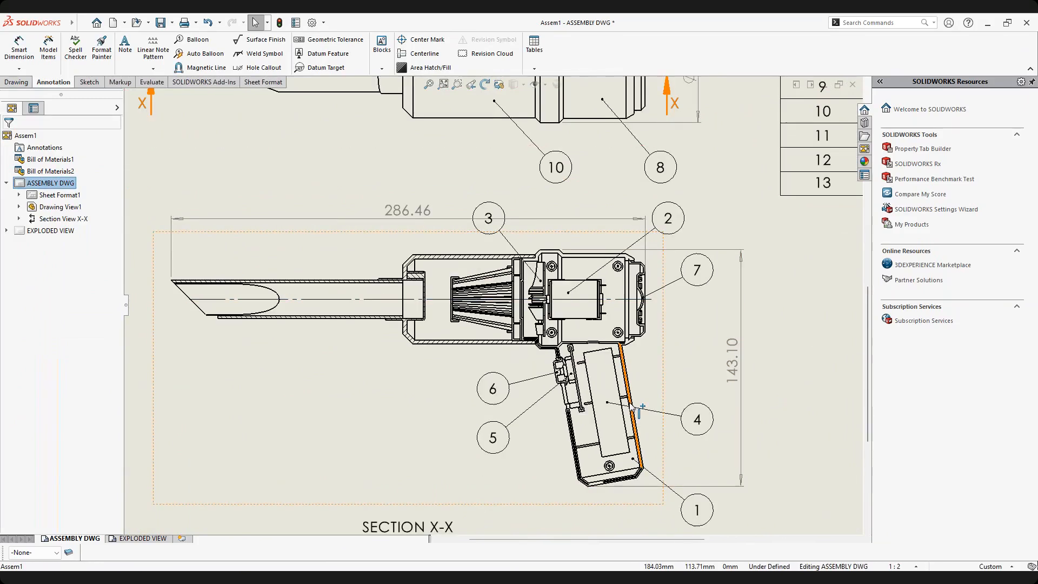
Add a centerline along the rechargeable battery in the handle of Section View X-X, between its two long edges.
scroll(523, 284, "down", 5)
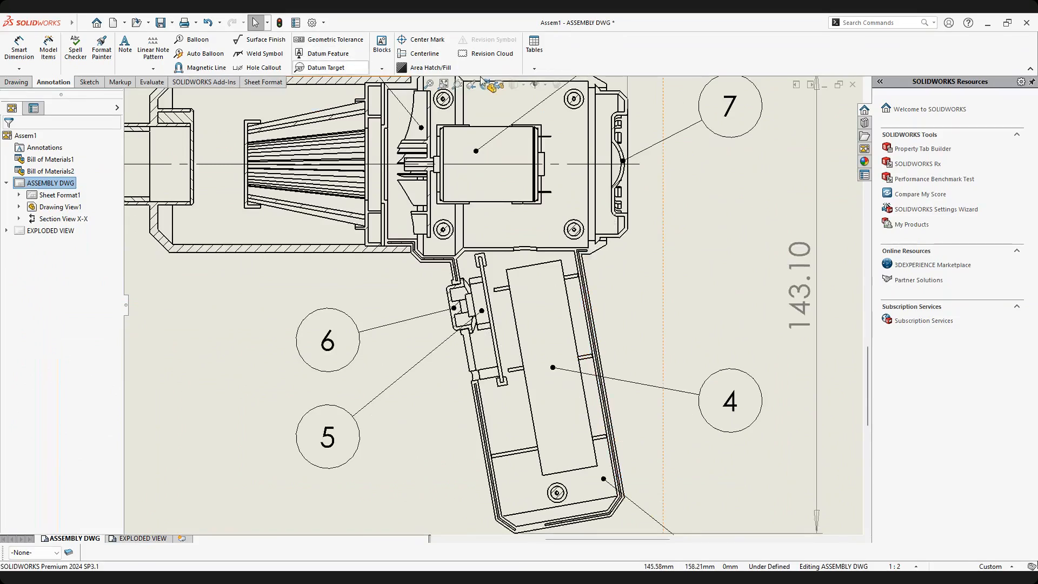
left_click(427, 54)
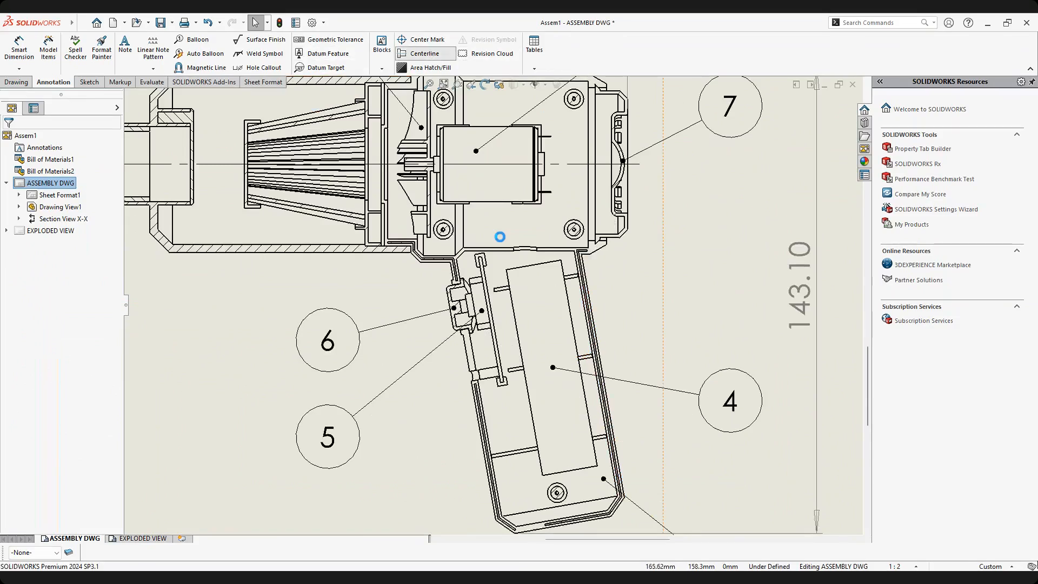
left_click(574, 339)
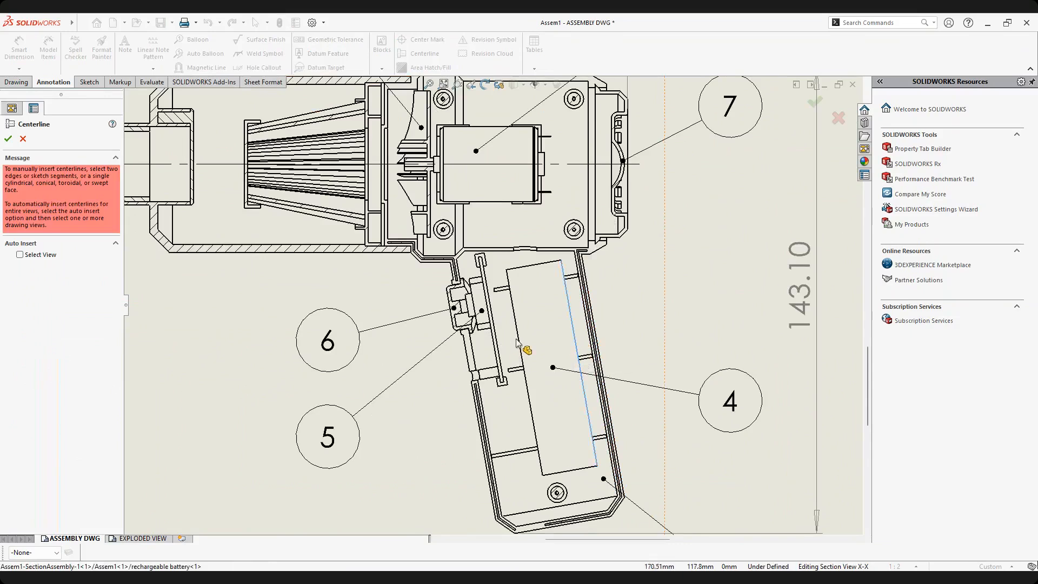
left_click(518, 343)
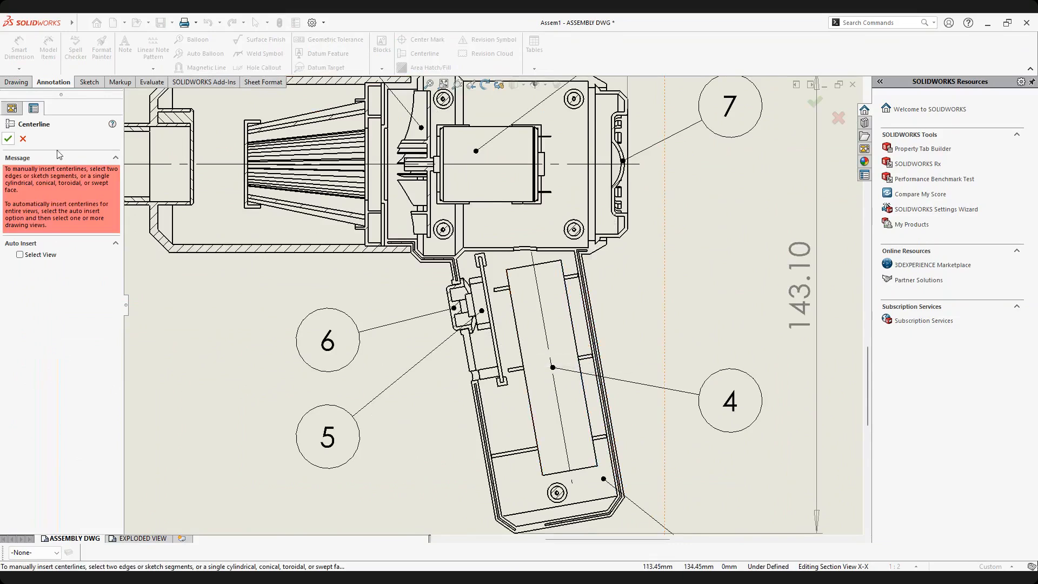
Compare the ballooned drawing views with the parts list to find which parts still lack balloons.
scroll(489, 301, "up", 3)
scroll(551, 373, "down", 2)
middle_click_drag(486, 413, 506, 535)
scroll(508, 240, "down", 2)
scroll(435, 338, "up", 10)
middle_click_drag(439, 369, 427, 379)
scroll(427, 380, "down", 6)
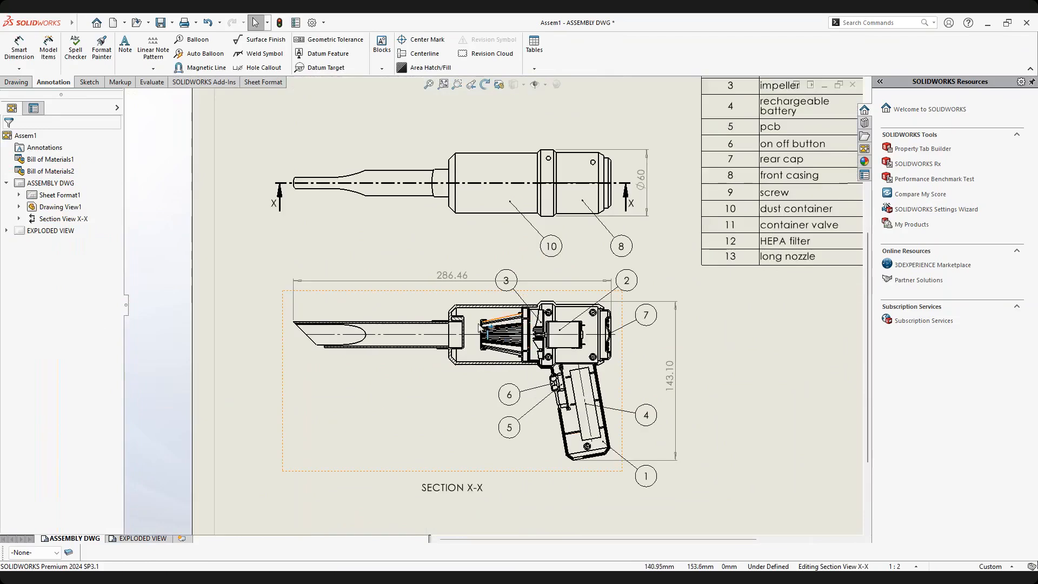
scroll(413, 327, "down", 4)
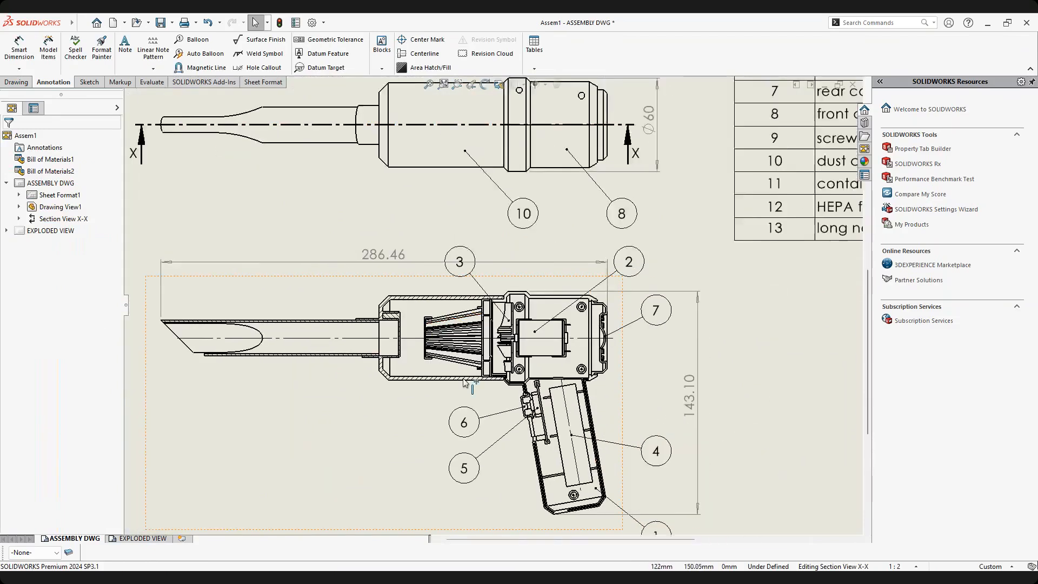
mouse_move(631, 244)
middle_mouse_down()
mouse_move(359, 452)
mouse_move(376, 452)
middle_mouse_up()
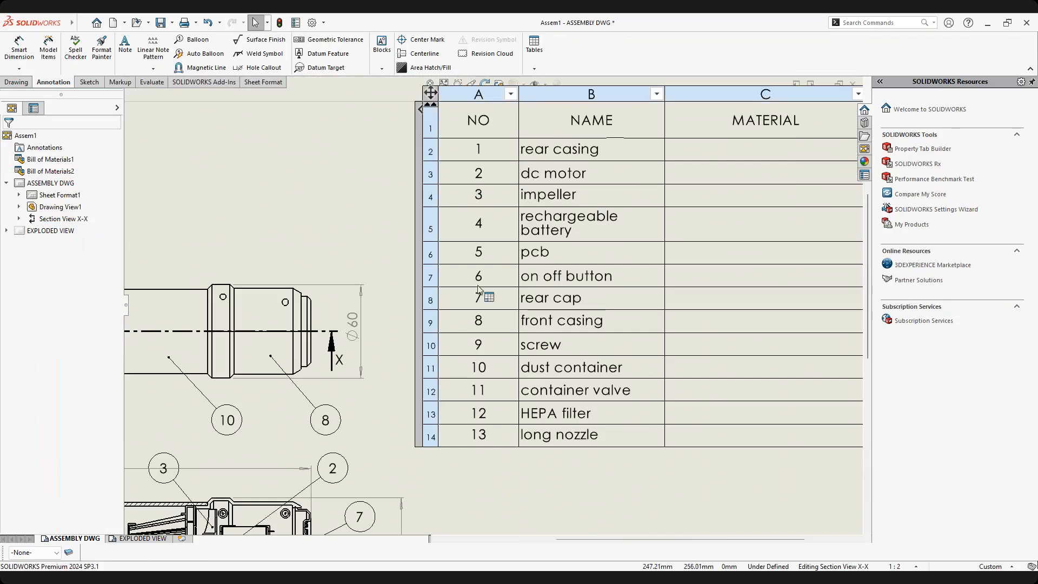
mouse_move(520, 303)
middle_mouse_down()
mouse_move(429, 299)
mouse_move(396, 315)
mouse_move(498, 361)
mouse_move(524, 336)
middle_mouse_up()
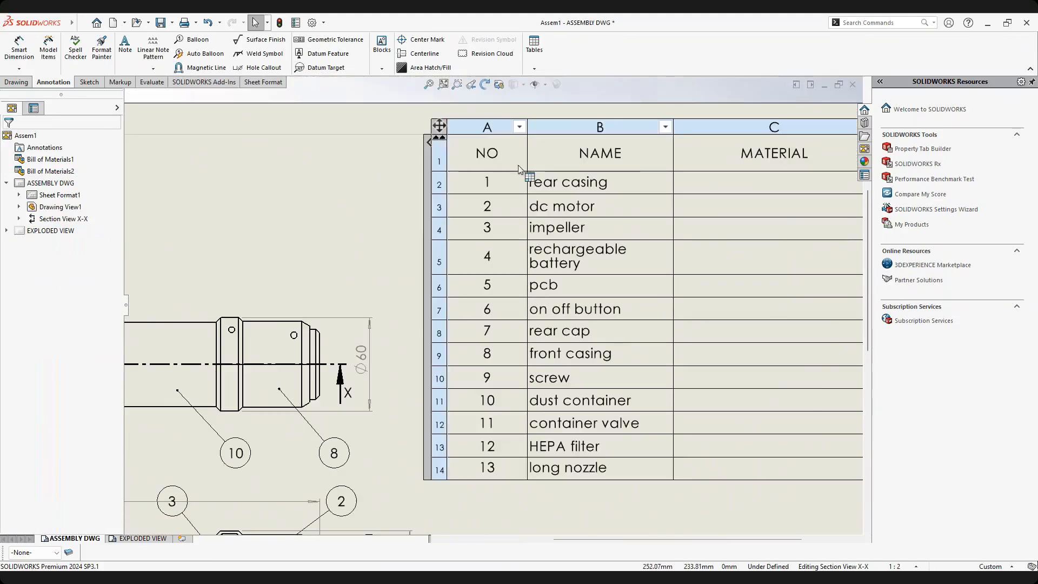
scroll(516, 344, "down", 3)
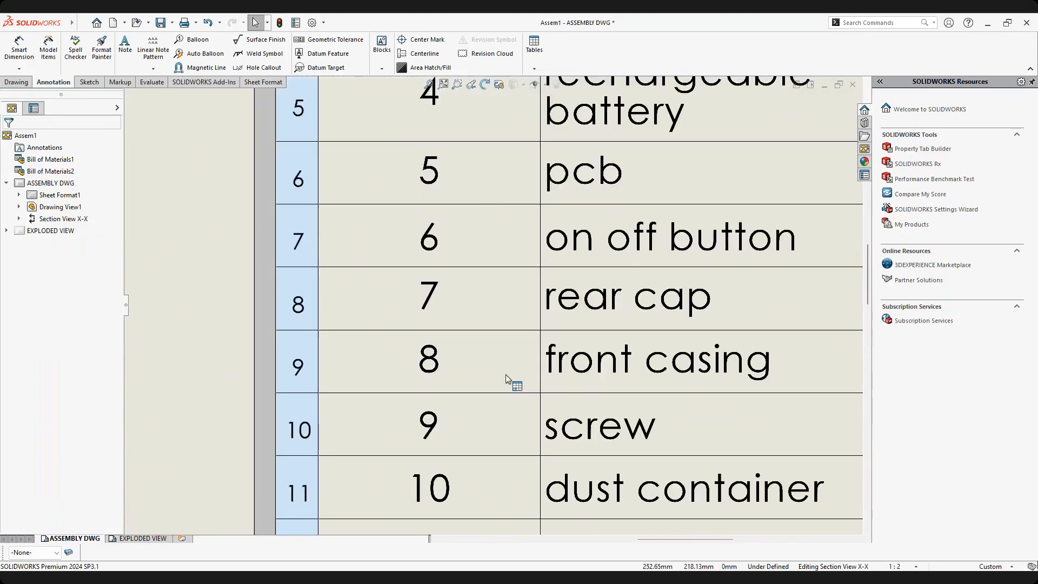
scroll(504, 374, "up", 10)
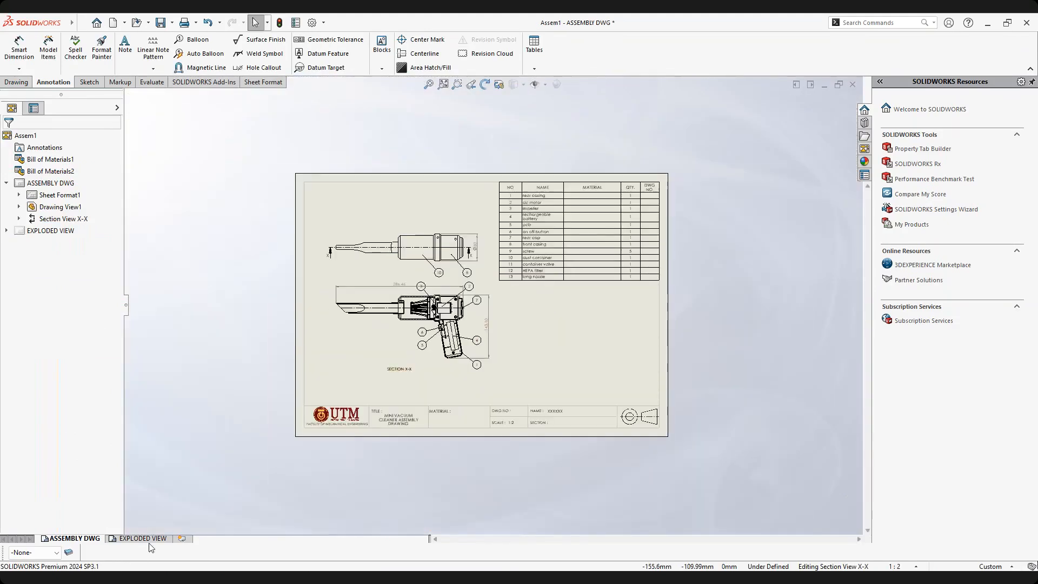
Delete Section View B-B with its cutting line, and the remaining vacuum view above it, from the EXPLODED VIEW sheet.
left_click(145, 538)
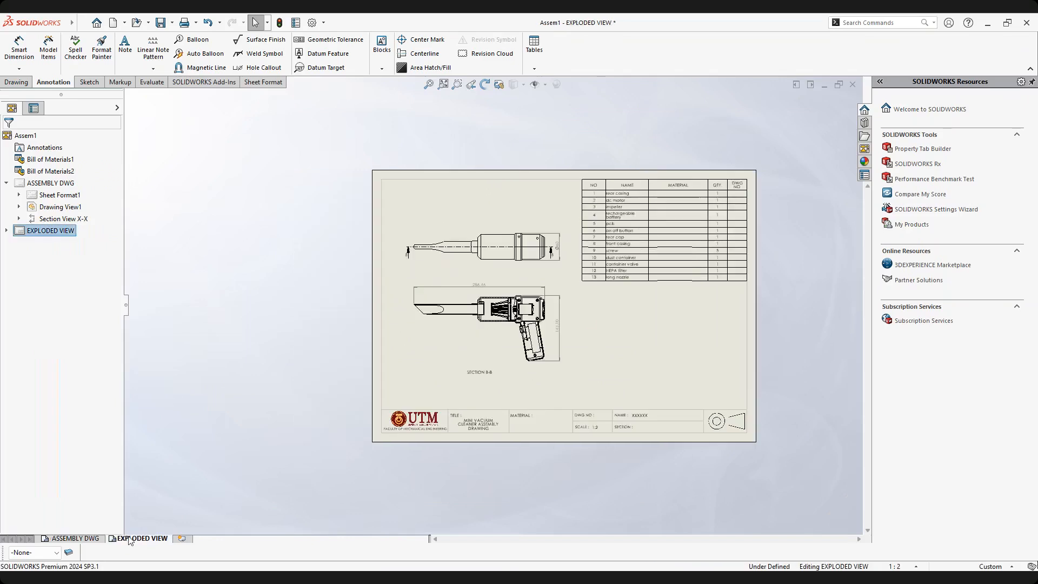
scroll(596, 300, "down", 2)
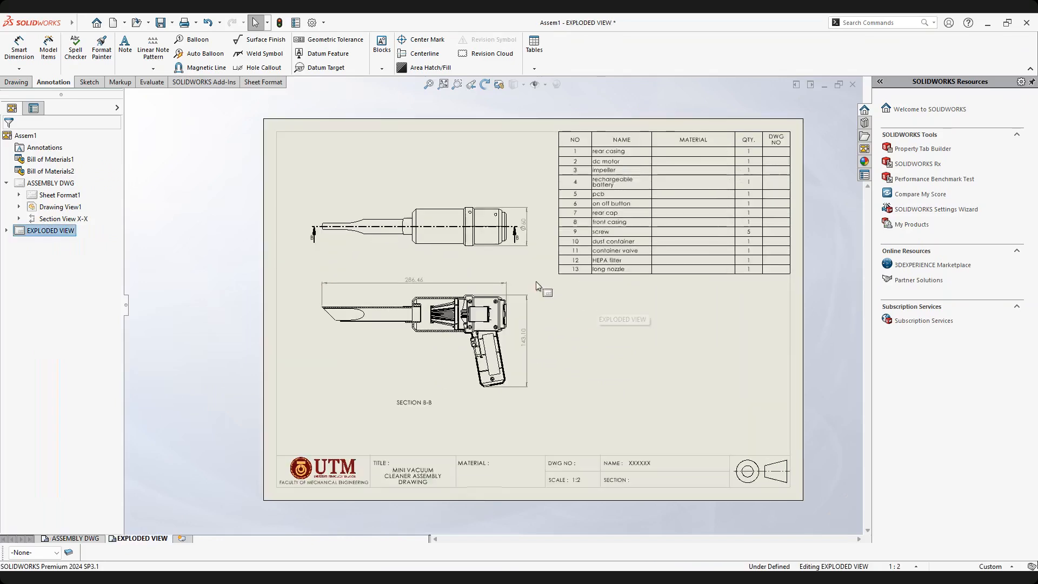
left_click(512, 313)
key("Delete")
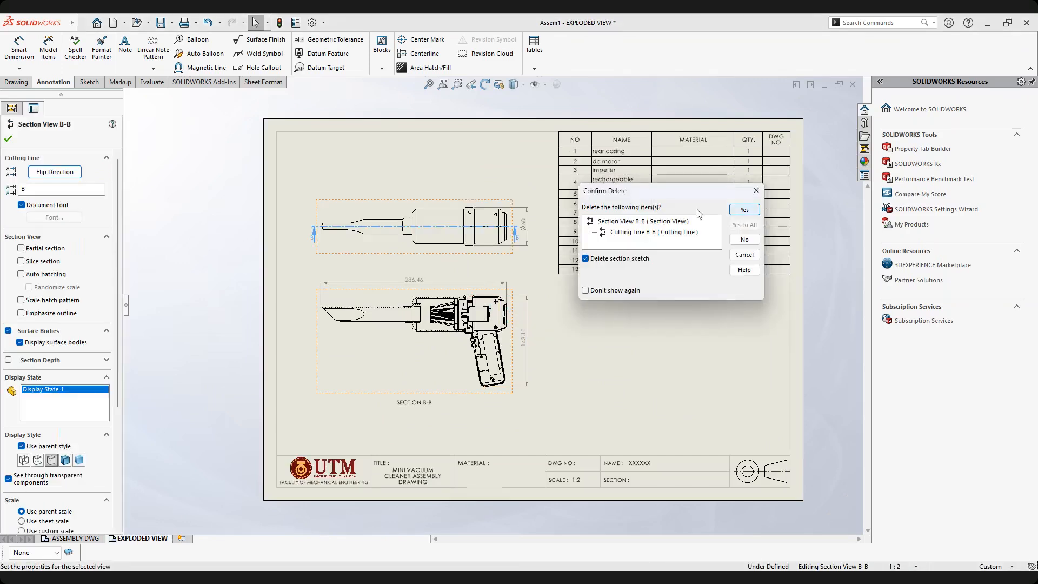
left_click(744, 209)
left_click(516, 261)
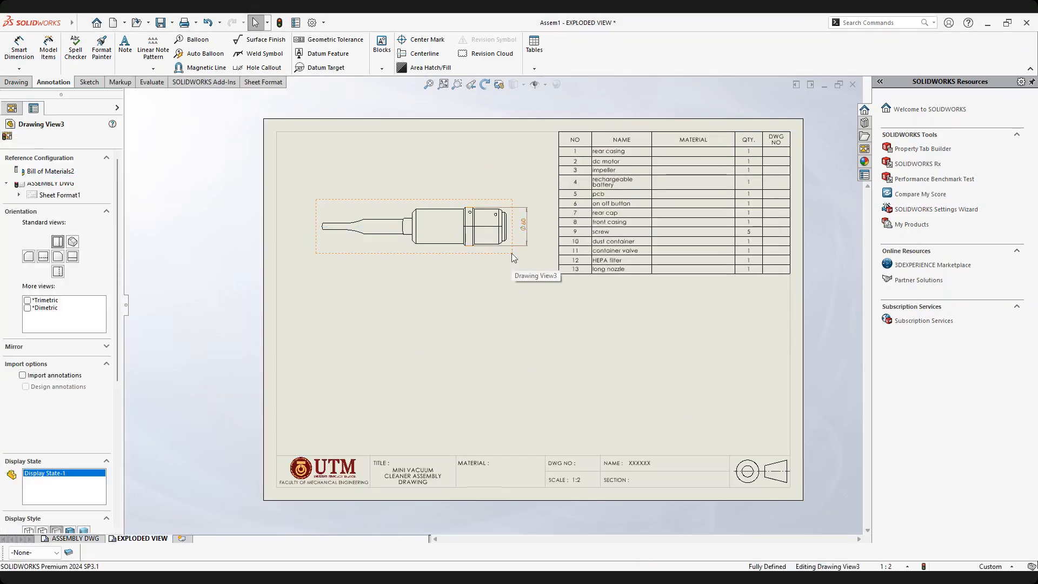
key("Delete")
left_click(744, 209)
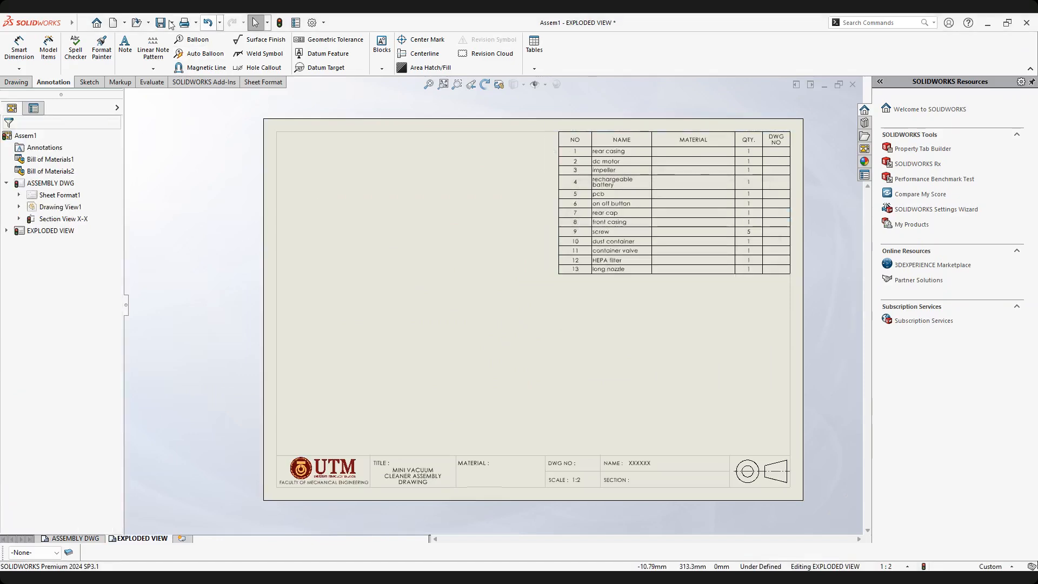
Refresh the View Palette and try the *Isometric Exploded view on the EXPLODED VIEW sheet, beside the parts list.
left_click(864, 151)
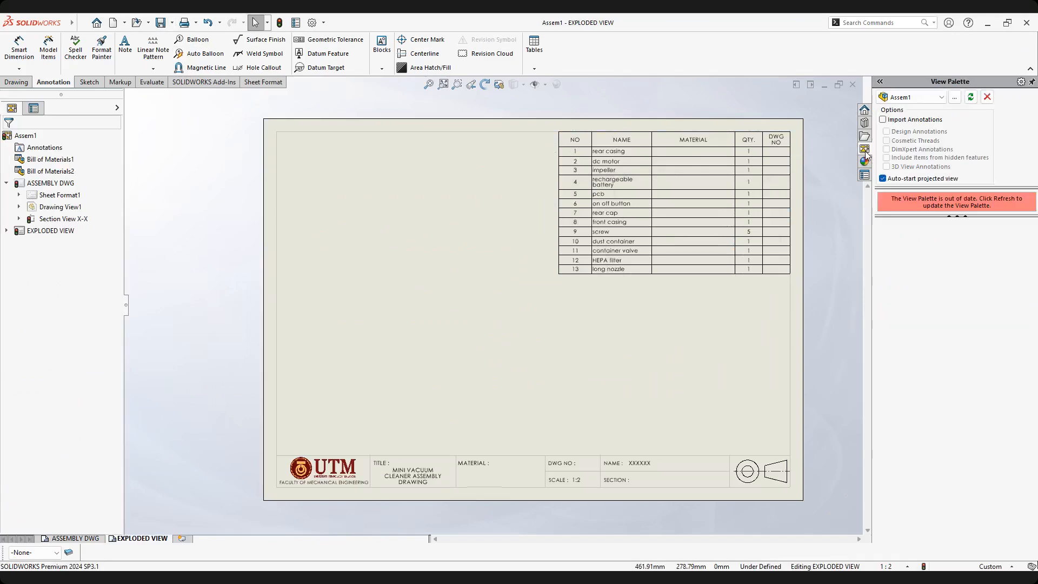
left_click(971, 97)
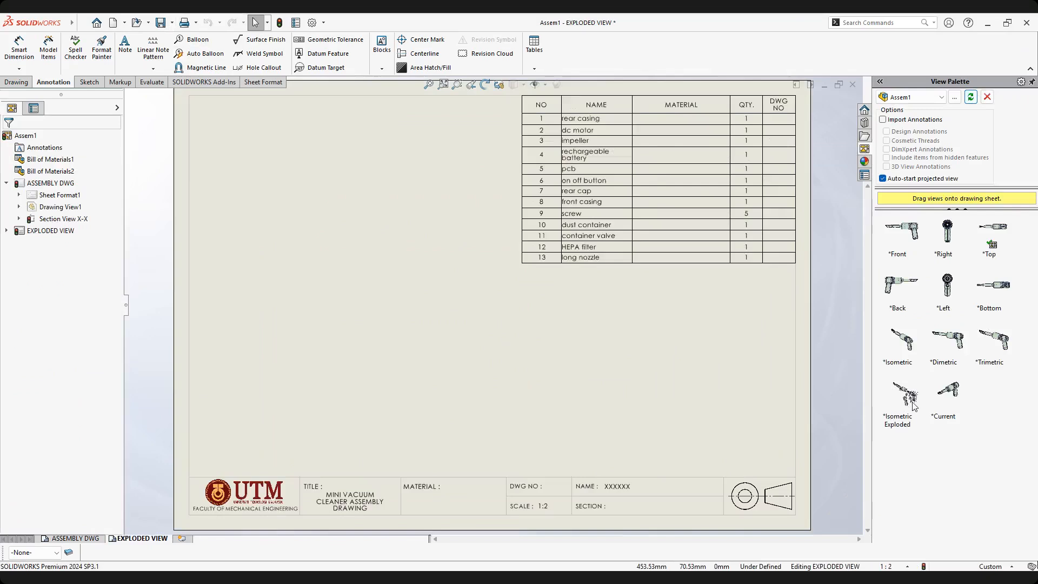
mouse_move(743, 338)
left_mouse_down()
mouse_move(374, 260)
mouse_move(351, 291)
mouse_move(356, 281)
left_mouse_up()
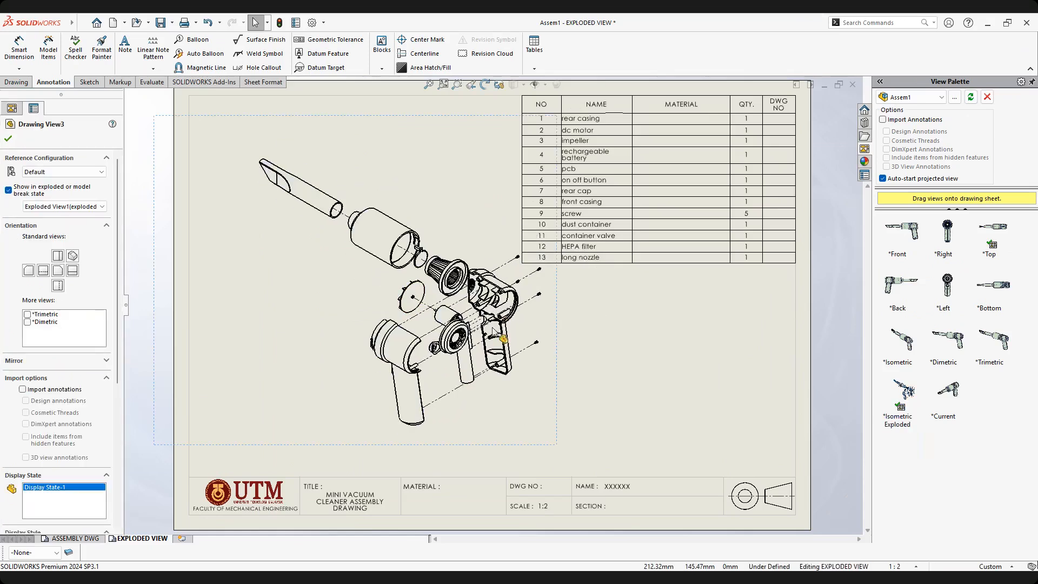
scroll(487, 327, "down", 2)
scroll(486, 330, "up", 5)
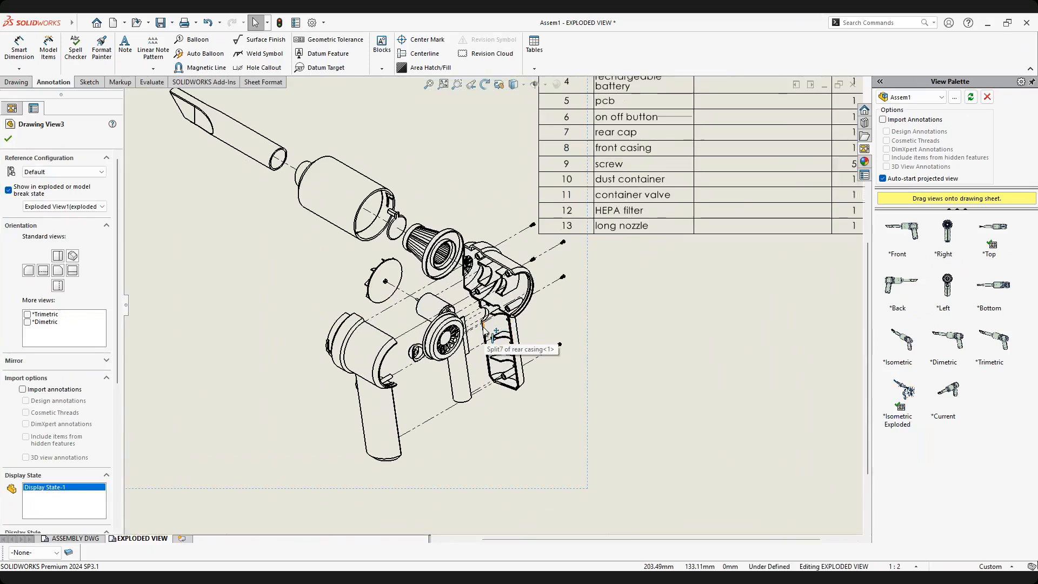
scroll(456, 357, "down", 3)
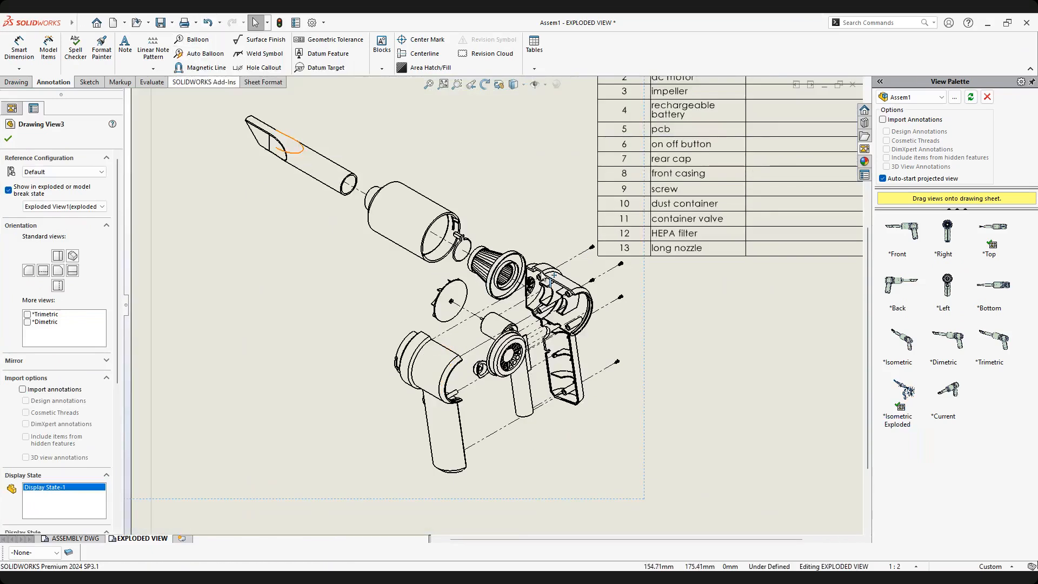
scroll(489, 308, "up", 2)
scroll(421, 295, "down", 2)
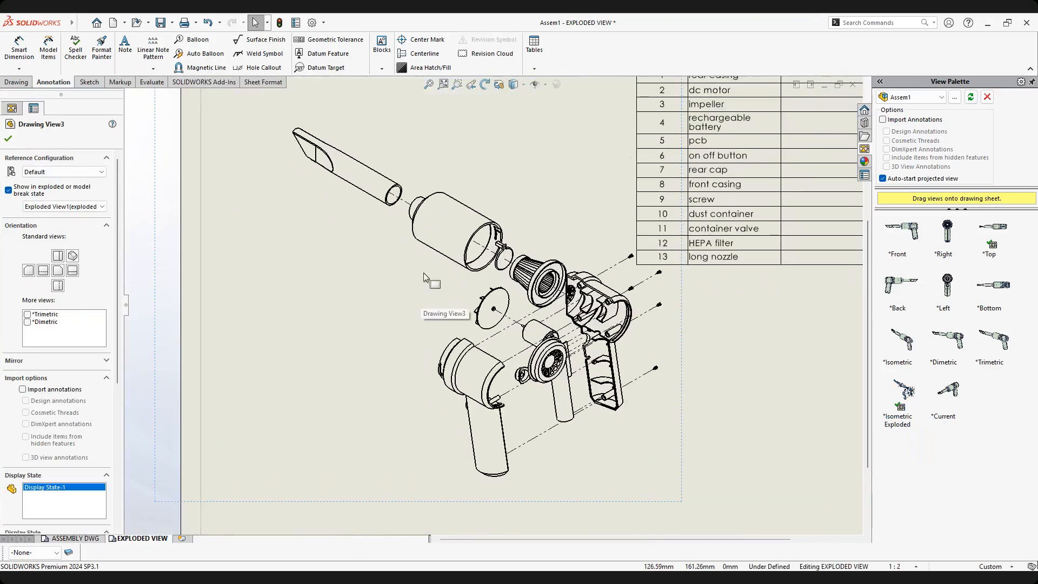
left_click(10, 139)
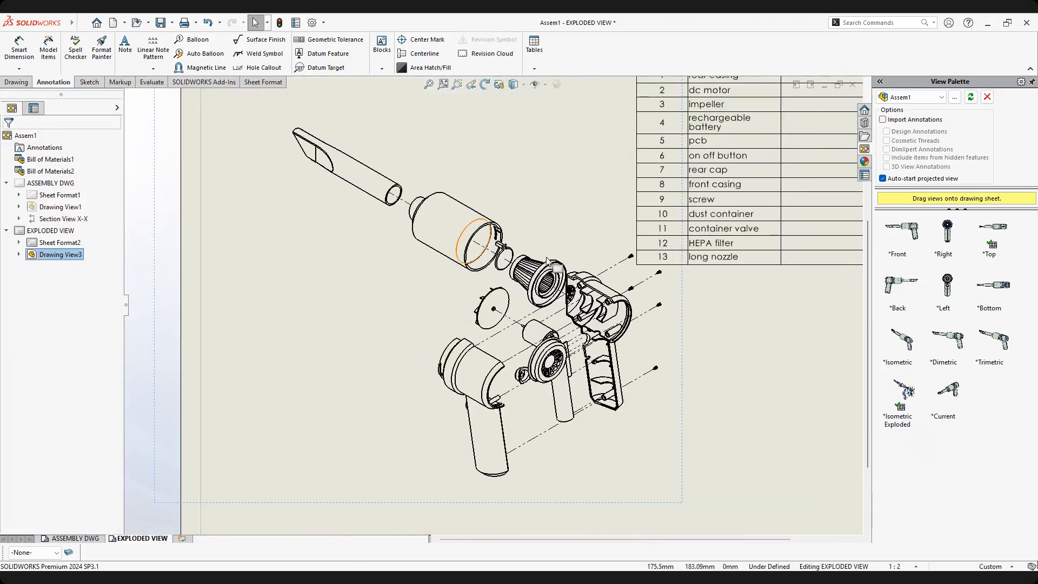
scroll(464, 319, "up", 3)
scroll(550, 262, "down", 1)
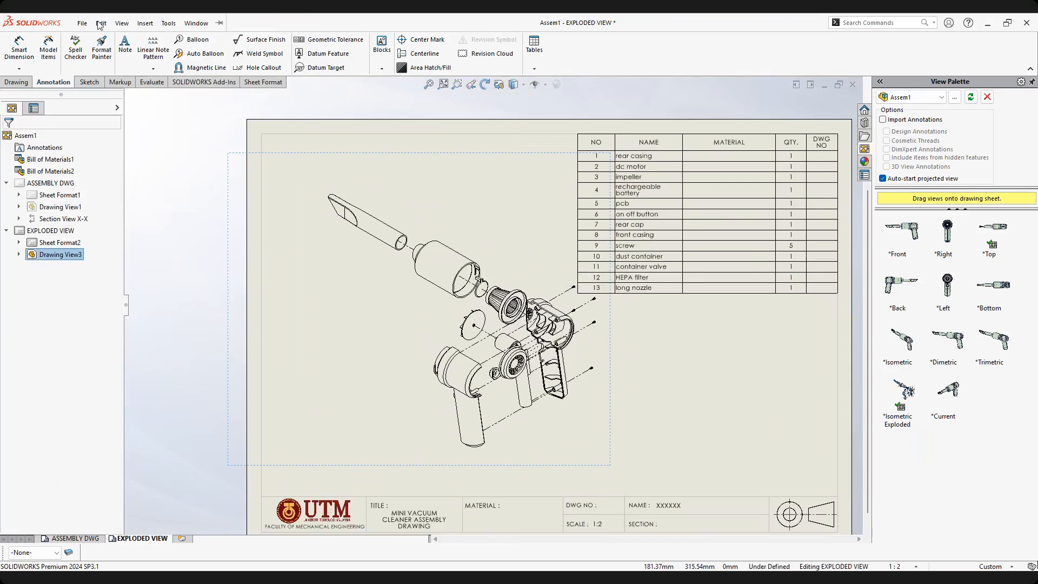
Switch to Assem1.SLDASM, save the current orientation of the exploded assembly as named view VIEW1, and return to the drawing.
left_click(196, 23)
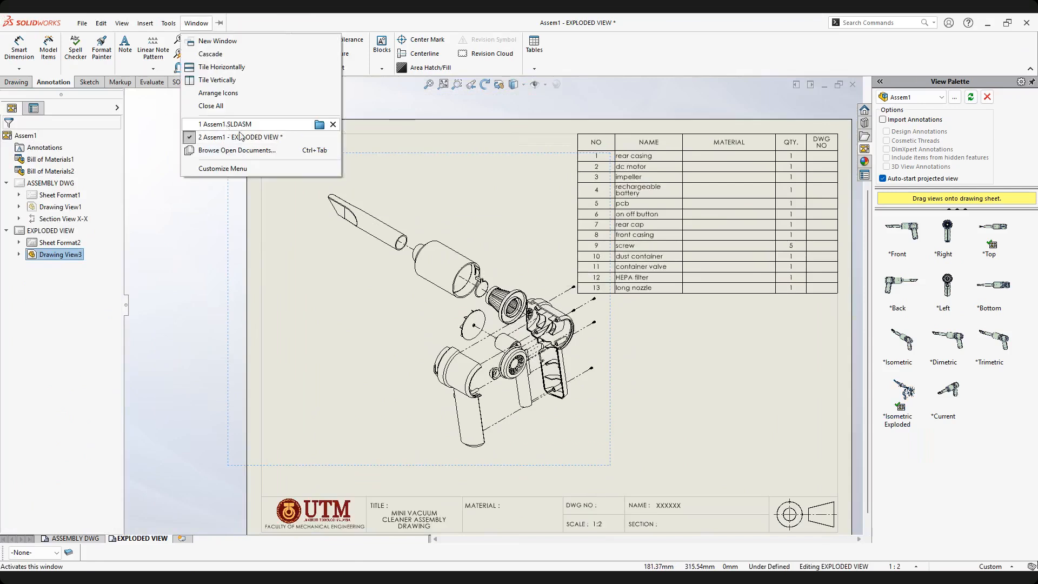
left_click(225, 124)
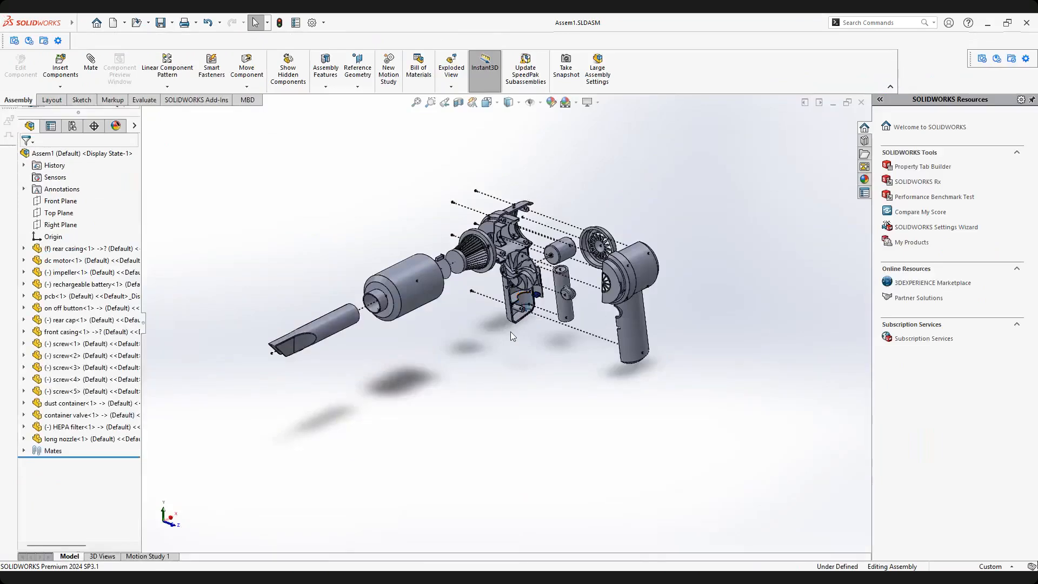
scroll(507, 243, "down", 3)
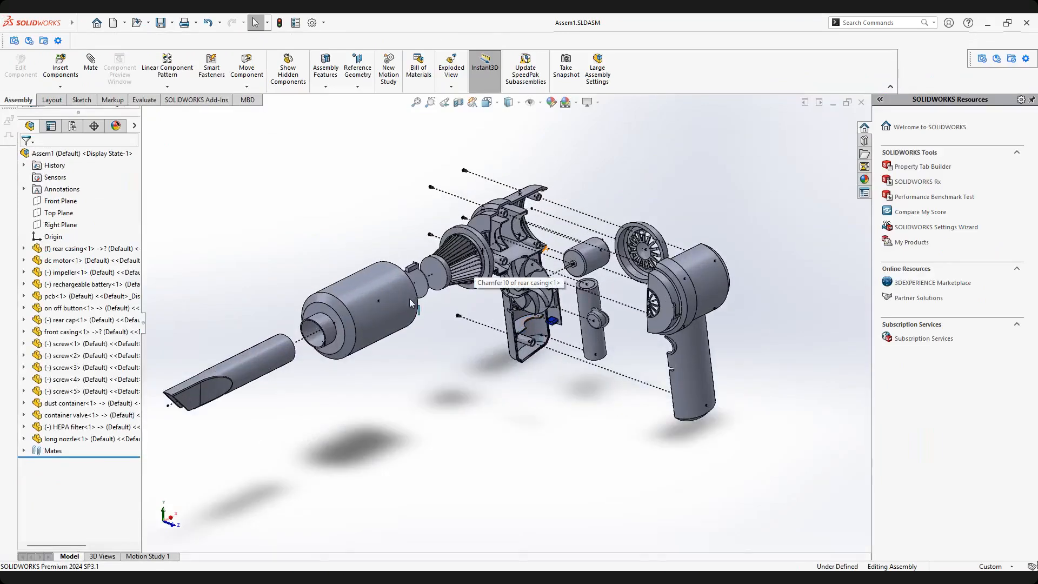
scroll(486, 273, "down", 2)
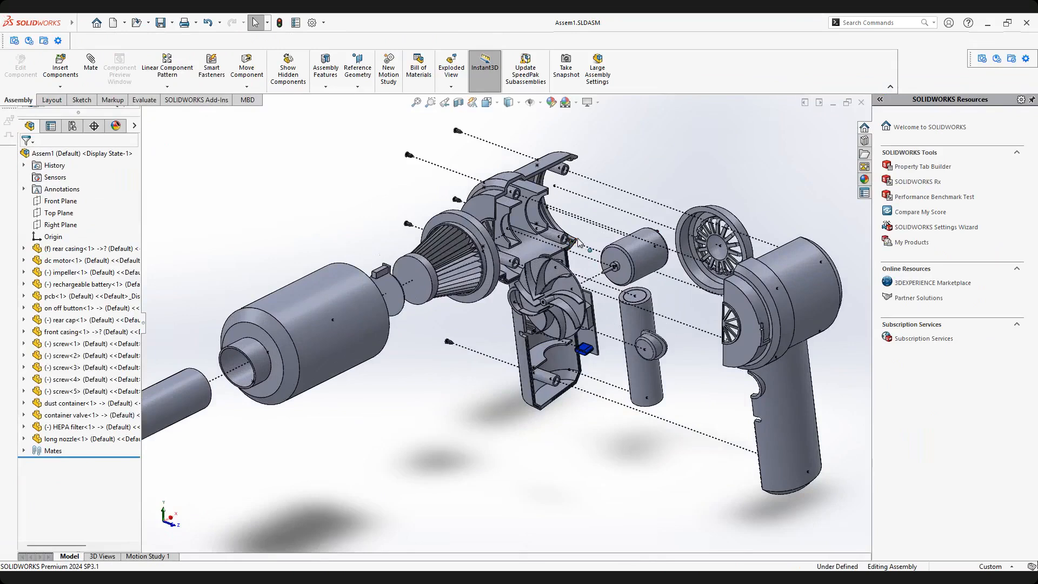
scroll(579, 242, "up", 3)
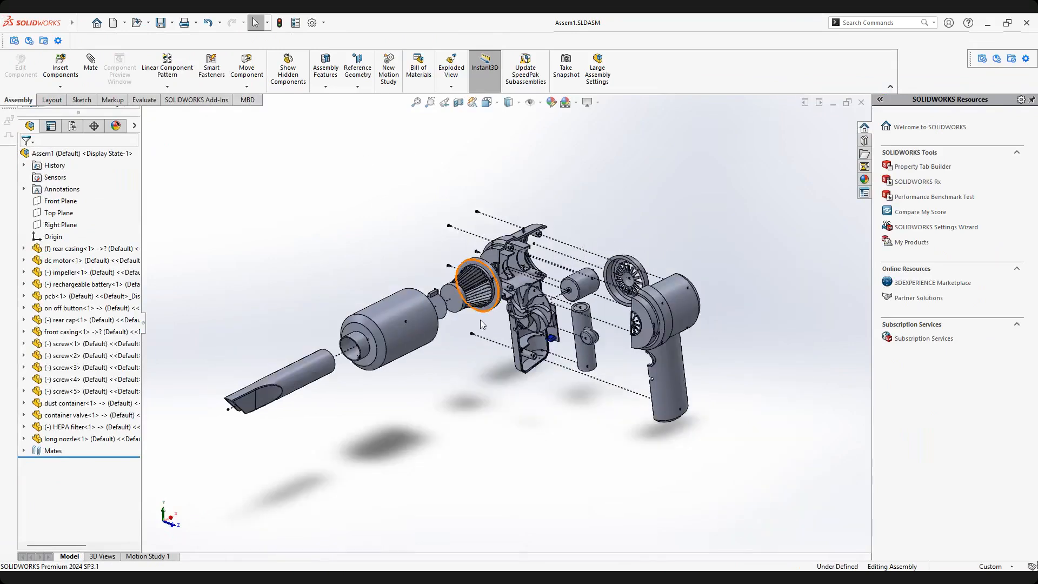
scroll(481, 322, "down", 2)
scroll(501, 287, "up", 3)
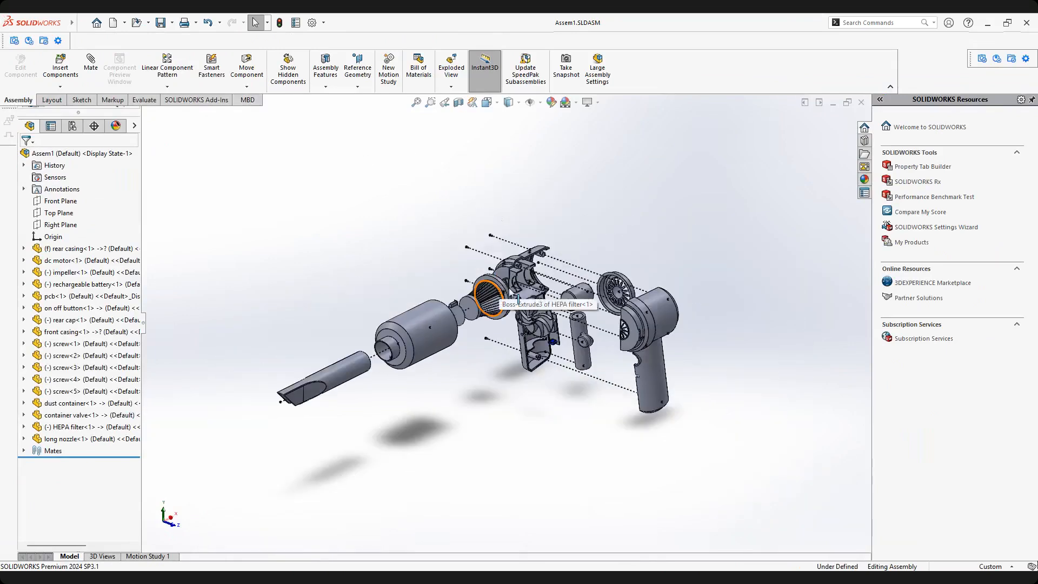
key("space")
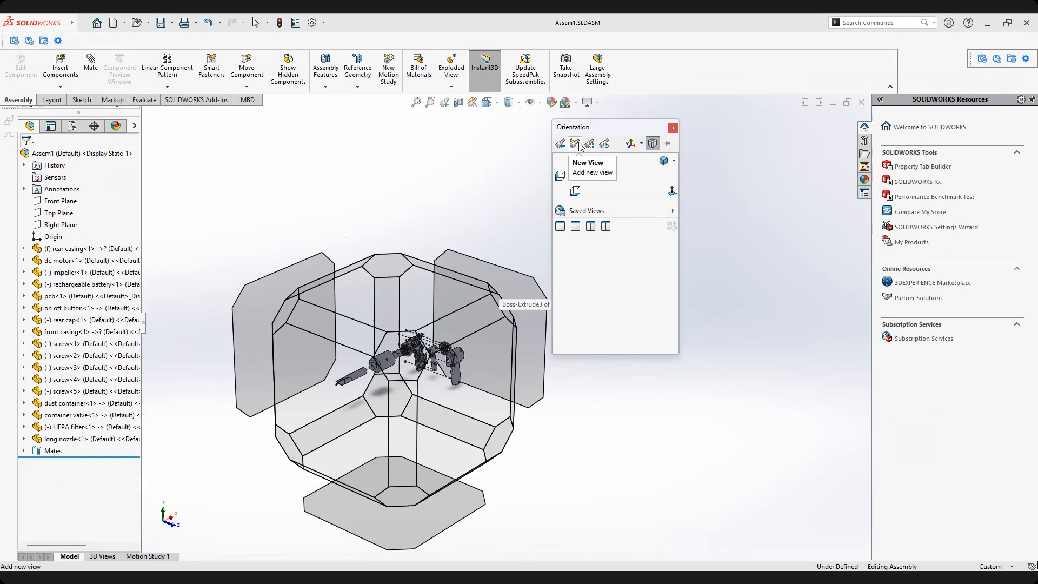
left_click(578, 146)
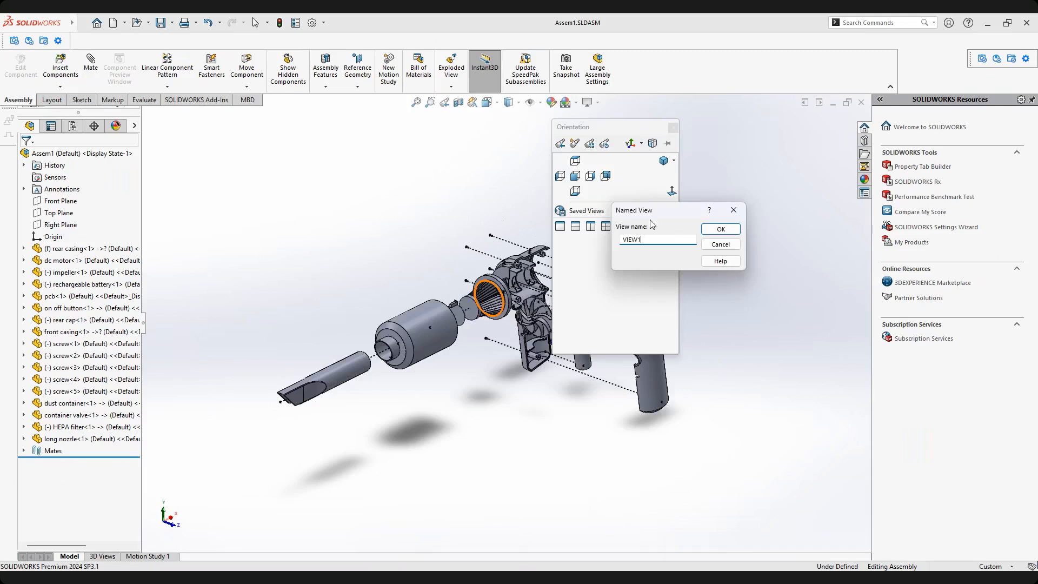
left_click(721, 229)
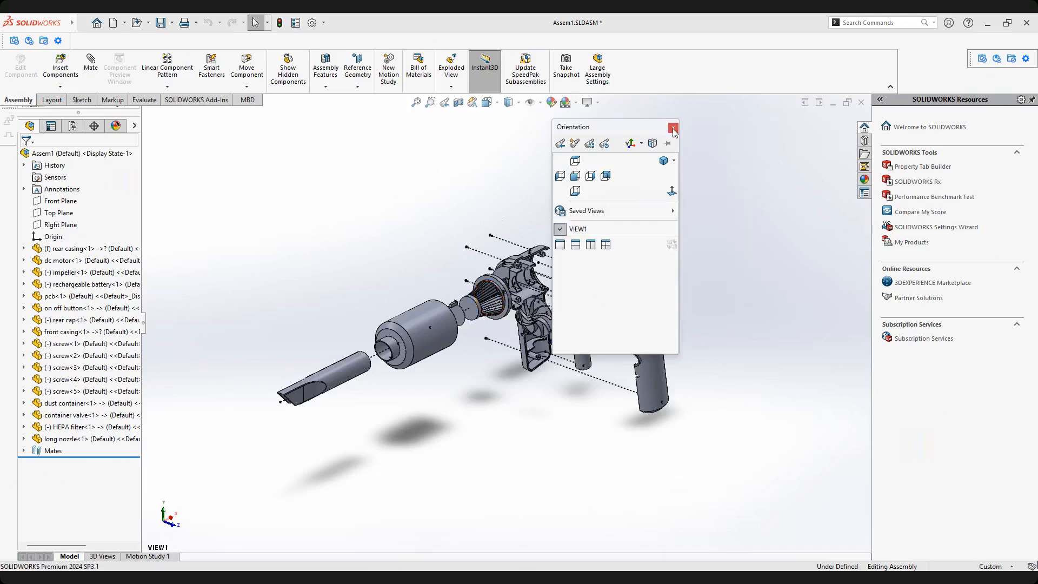
left_click(672, 127)
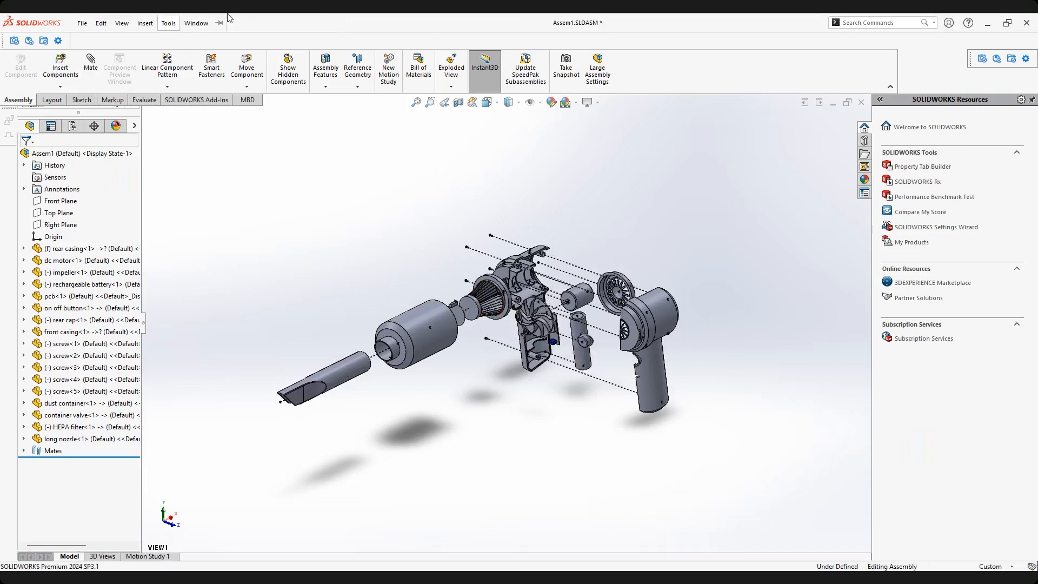
left_click(189, 24)
left_click(260, 150)
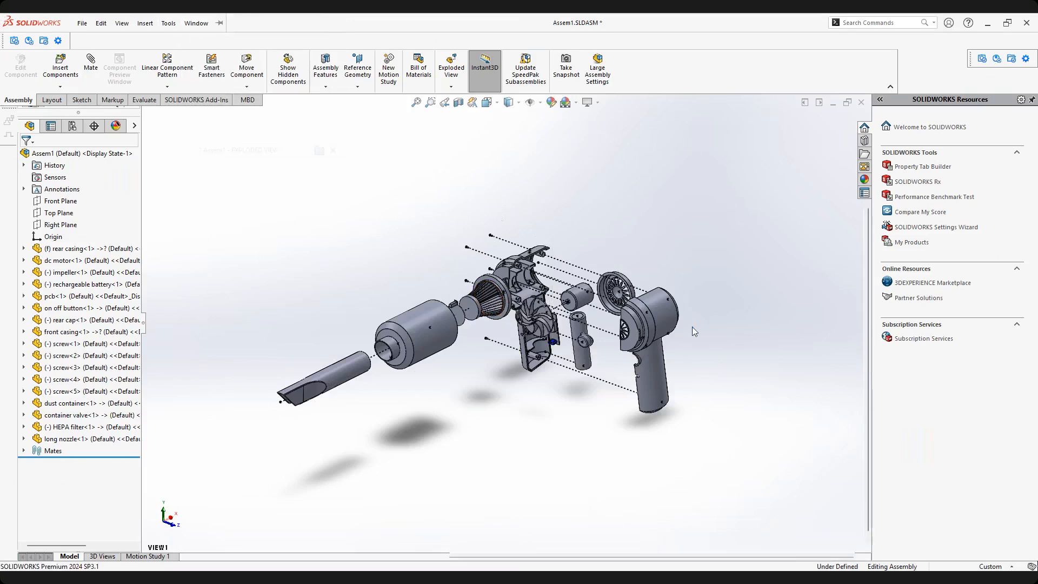
Delete the isometric exploded view of the vacuum from the EXPLODED VIEW sheet.
scroll(544, 343, "down", 3)
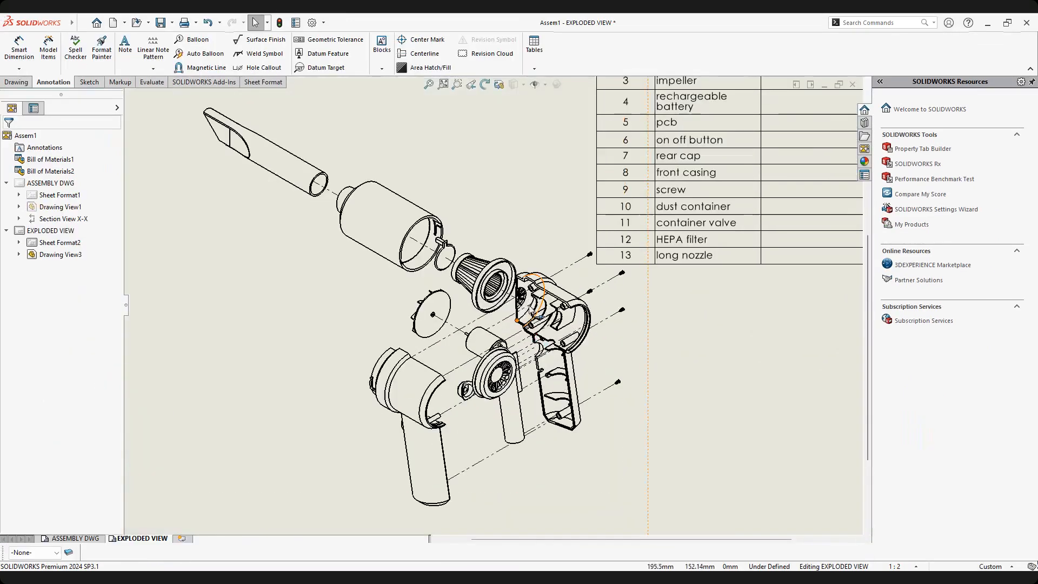
scroll(418, 251, "down", 1)
scroll(494, 306, "up", 4)
left_click(582, 329)
key("Delete")
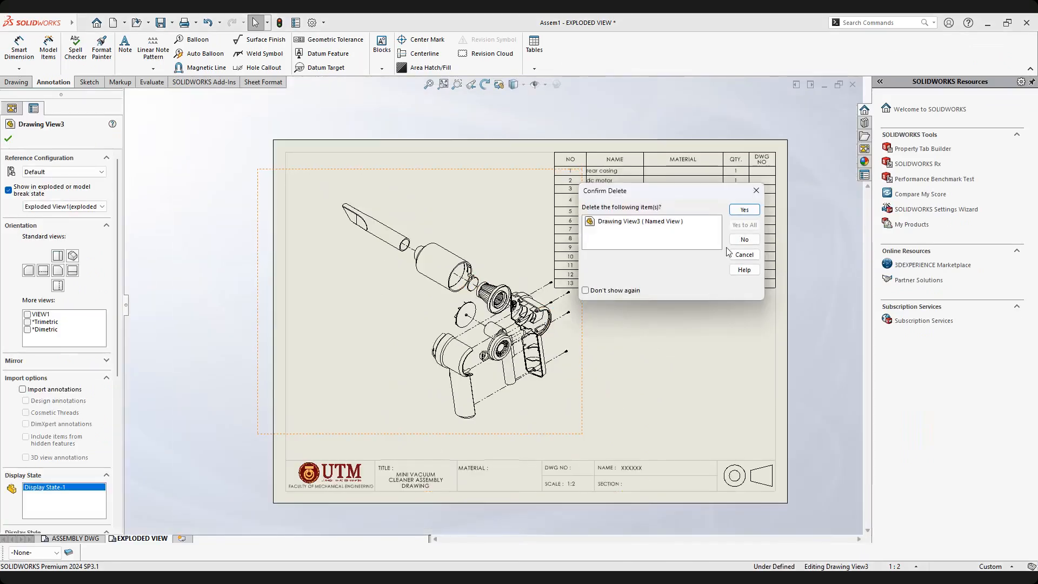
left_click(743, 211)
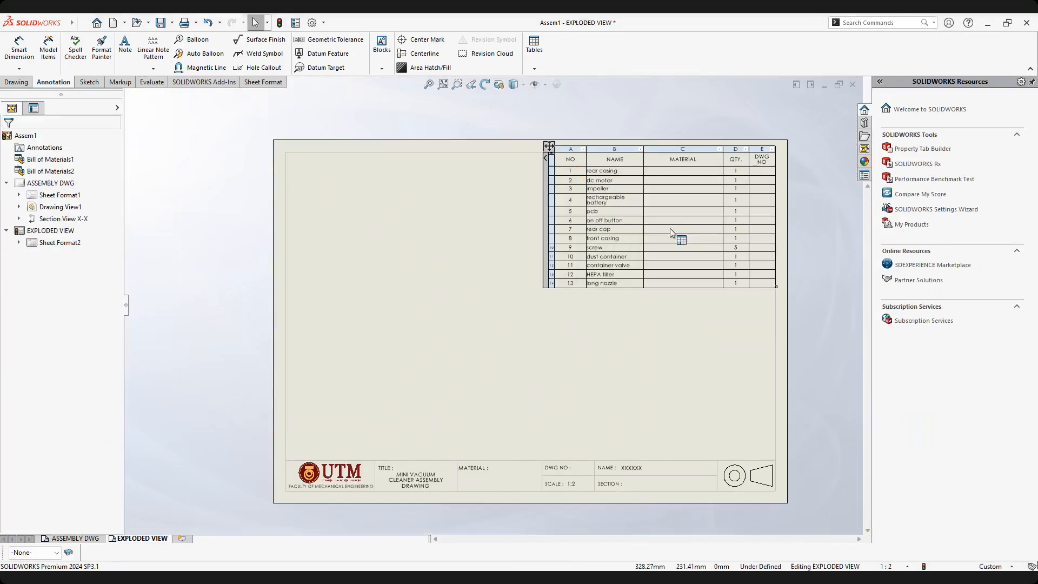
Refresh the View Palette, place VIEW1 on the EXPLODED VIEW sheet, and show it in the exploded state.
left_click(864, 151)
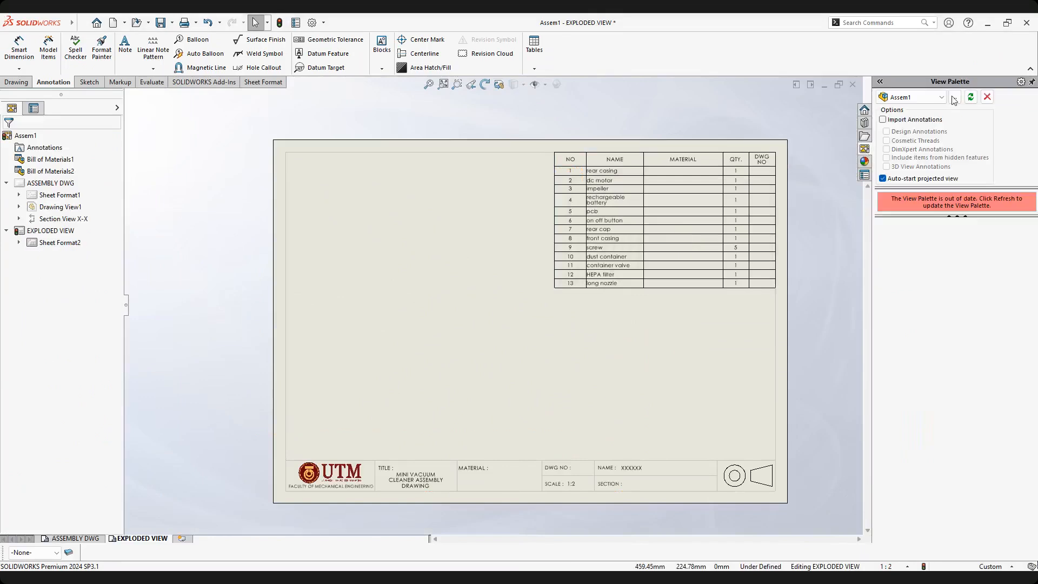
left_click(968, 98)
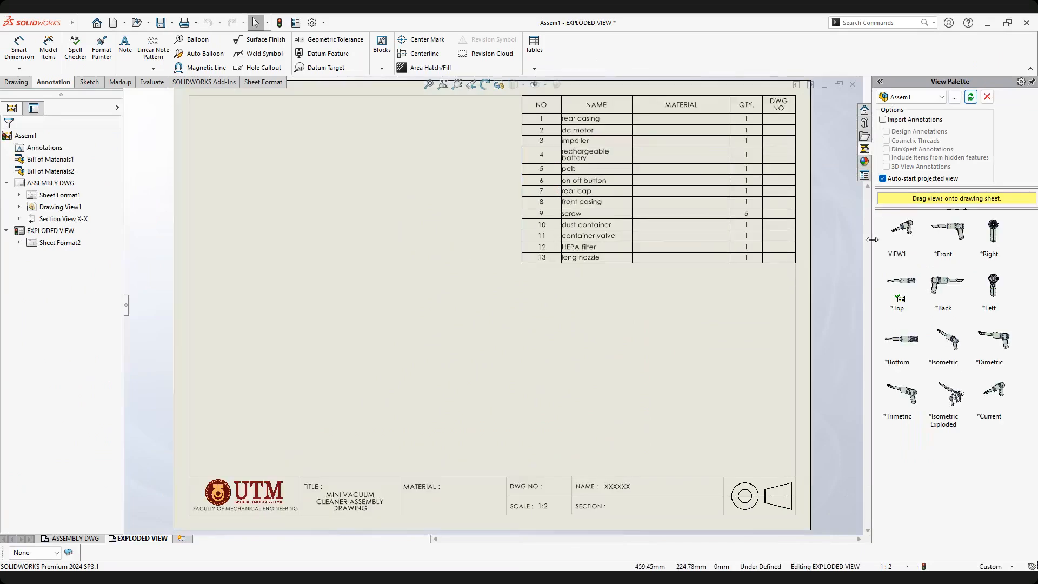
mouse_move(781, 255)
left_mouse_down()
mouse_move(505, 251)
mouse_move(357, 320)
mouse_move(345, 342)
mouse_move(361, 338)
left_mouse_up()
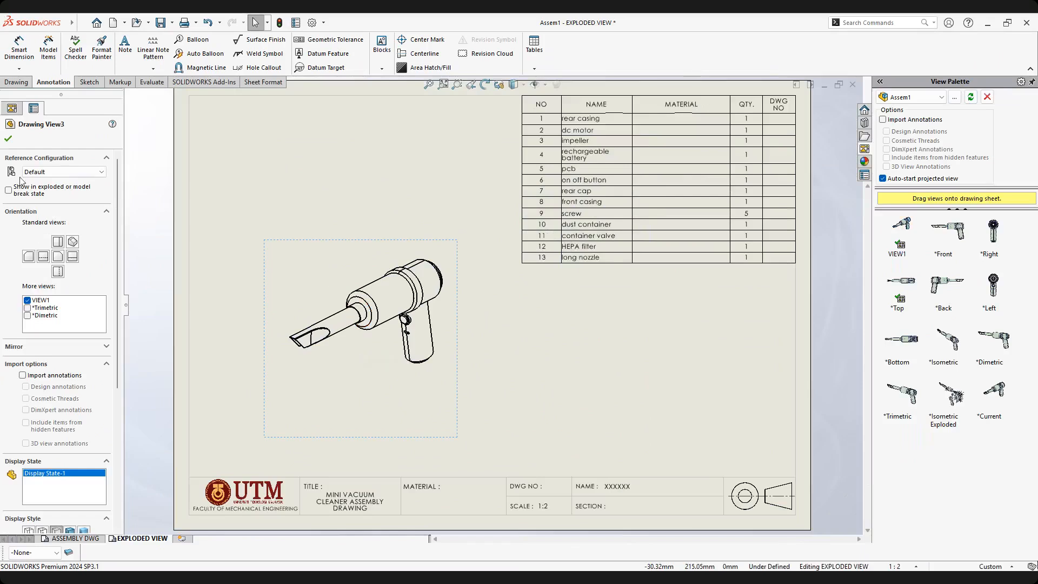
left_click(9, 189)
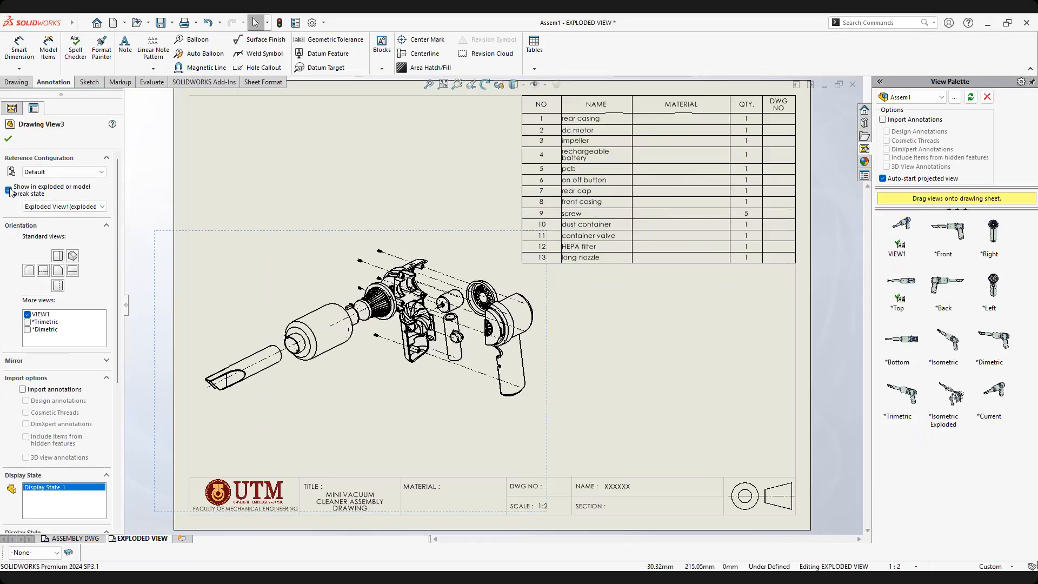
left_click(9, 140)
Move the exploded view upward on the EXPLODED VIEW sheet, closer to the parts list.
scroll(521, 402, "down", 1)
mouse_move(521, 402)
middle_mouse_down()
mouse_move(621, 398)
mouse_move(644, 448)
middle_mouse_up()
left_click_drag(532, 233, 562, 123)
Try the EXPLODED VIEW sheet at 1:1 scale and set the scale back to 1:2.
left_click(913, 566)
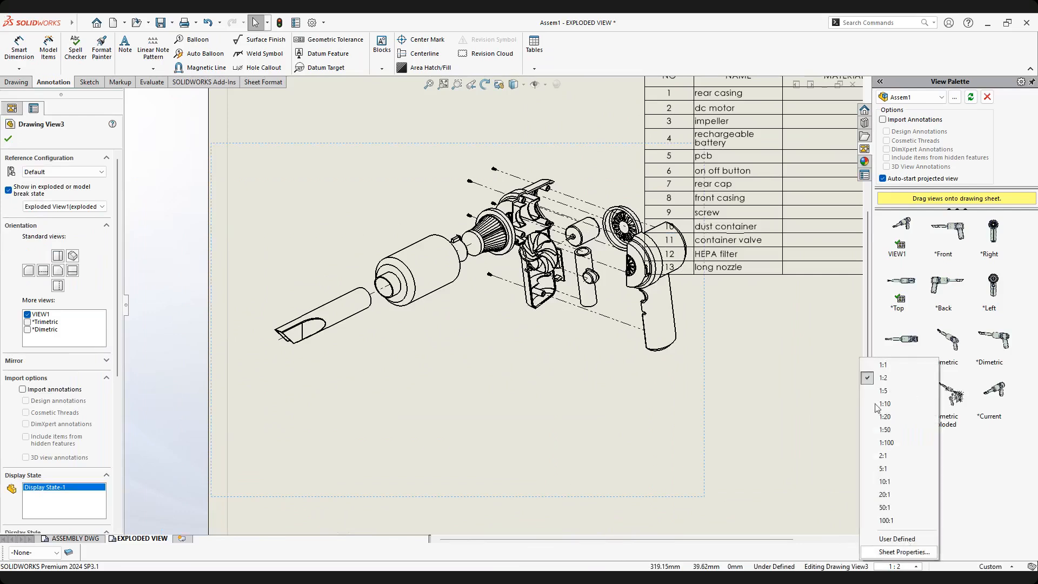
left_click(886, 361)
scroll(618, 338, "up", 5)
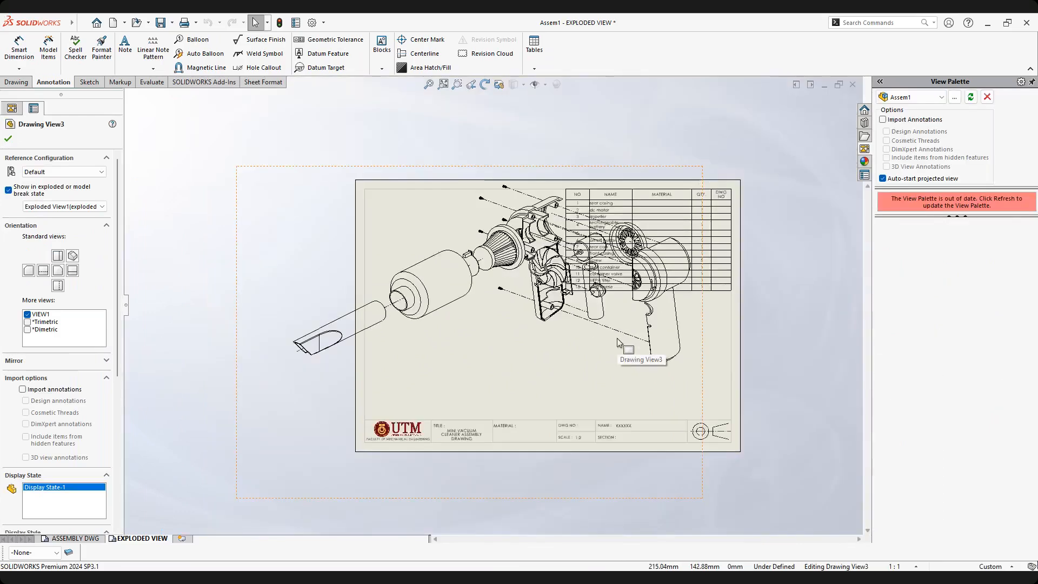
scroll(483, 306, "down", 2)
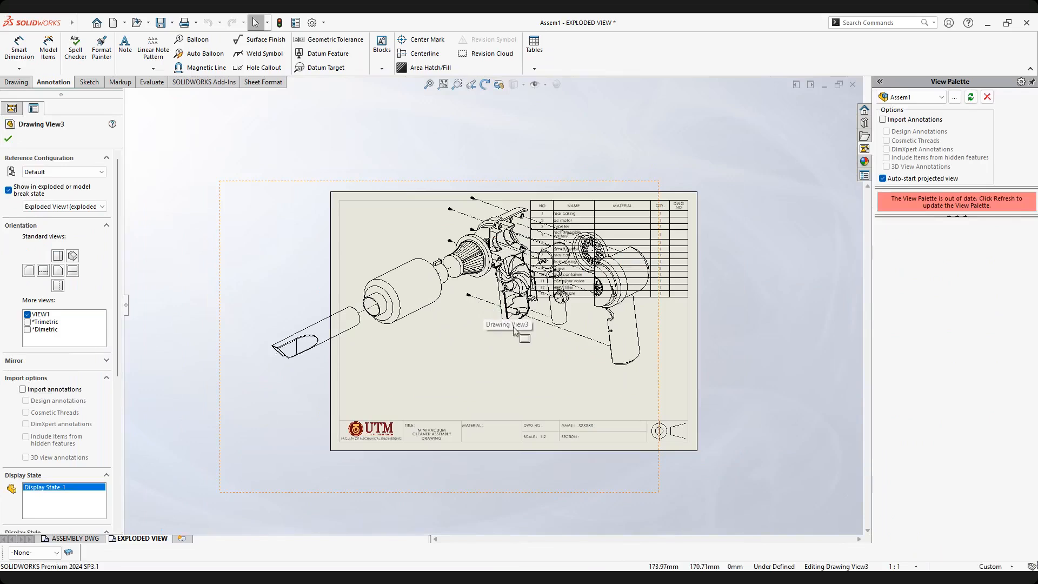
left_click(913, 566)
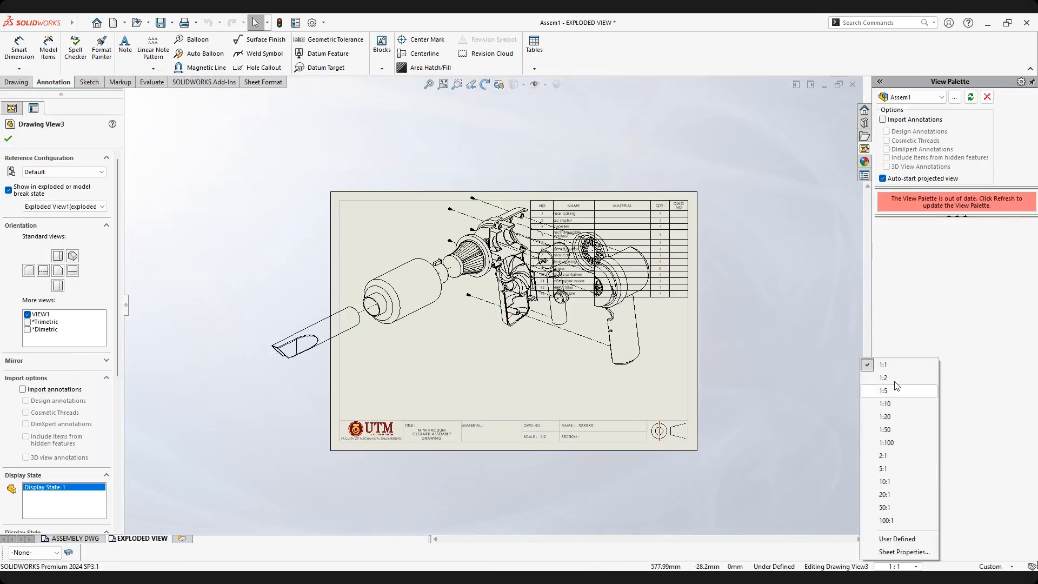
left_click(886, 373)
Move the exploded view lower on the sheet, between the parts list and the title block.
scroll(473, 298, "down", 1)
mouse_move(582, 328)
left_mouse_down()
mouse_move(573, 373)
mouse_move(588, 386)
left_mouse_up()
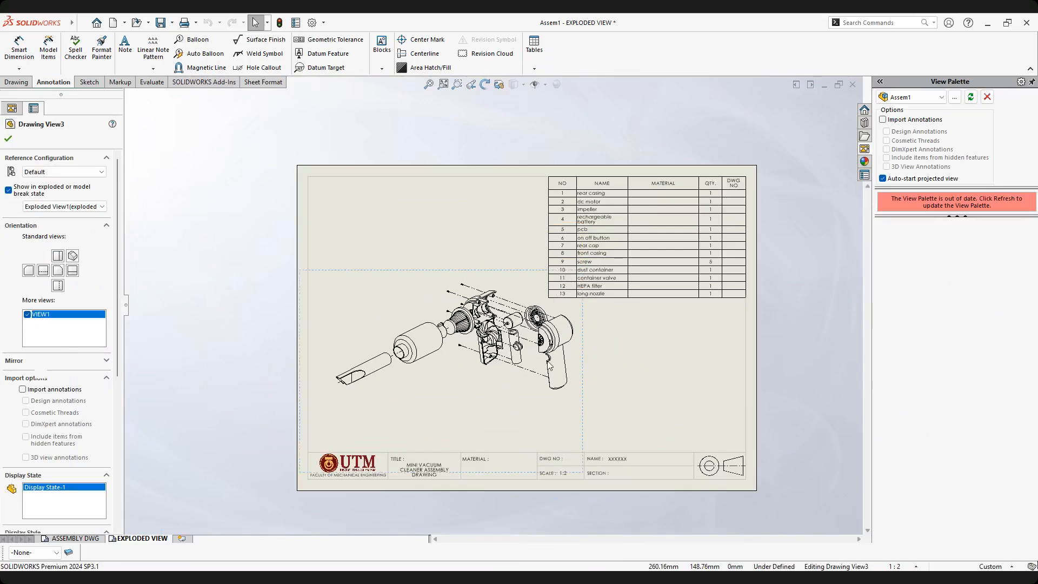
scroll(588, 386, "down", 2)
middle_click_drag(552, 339, 588, 391)
Attach an item-number balloon to the rear casing and place it above the exploded view.
left_click(197, 40)
middle_click_drag(552, 166, 496, 181)
scroll(341, 343, "down", 1)
mouse_move(437, 295)
middle_mouse_down()
mouse_move(443, 333)
mouse_move(452, 334)
middle_mouse_up()
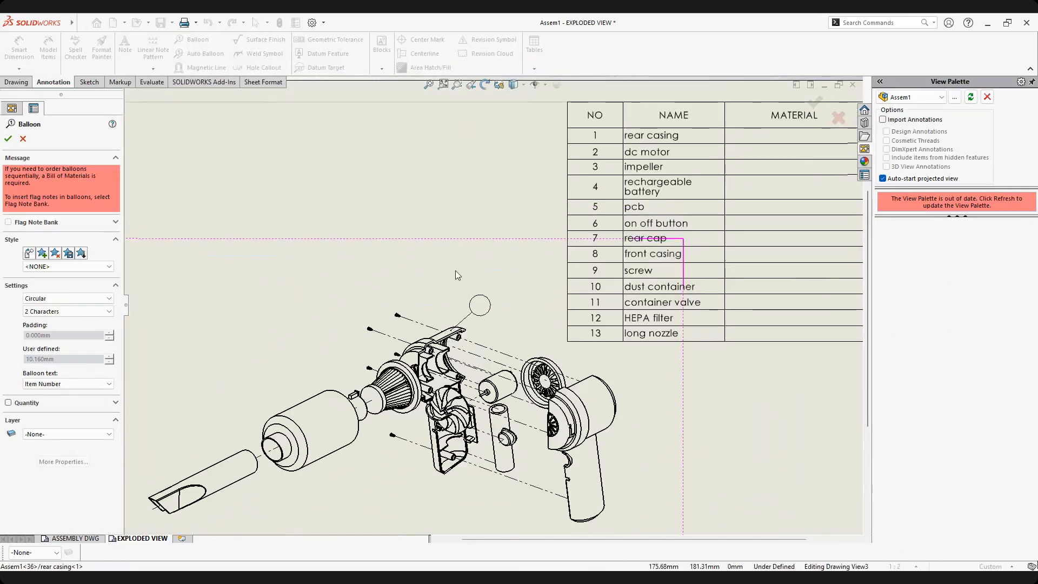
left_click(416, 283)
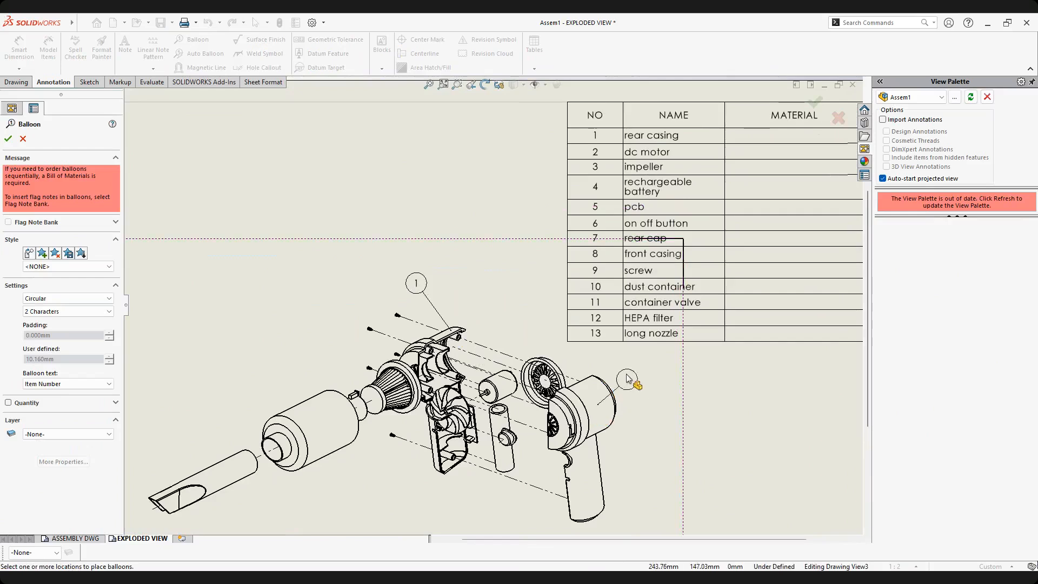
Place a balloon on the front casing of the exploded view and delete it.
left_click(650, 366)
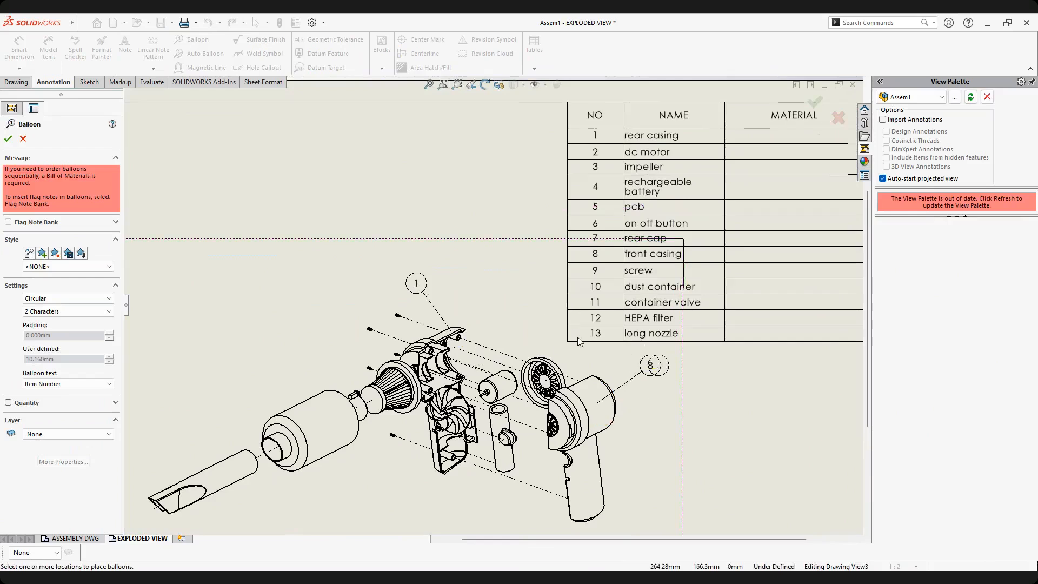
key("Escape")
key("Delete")
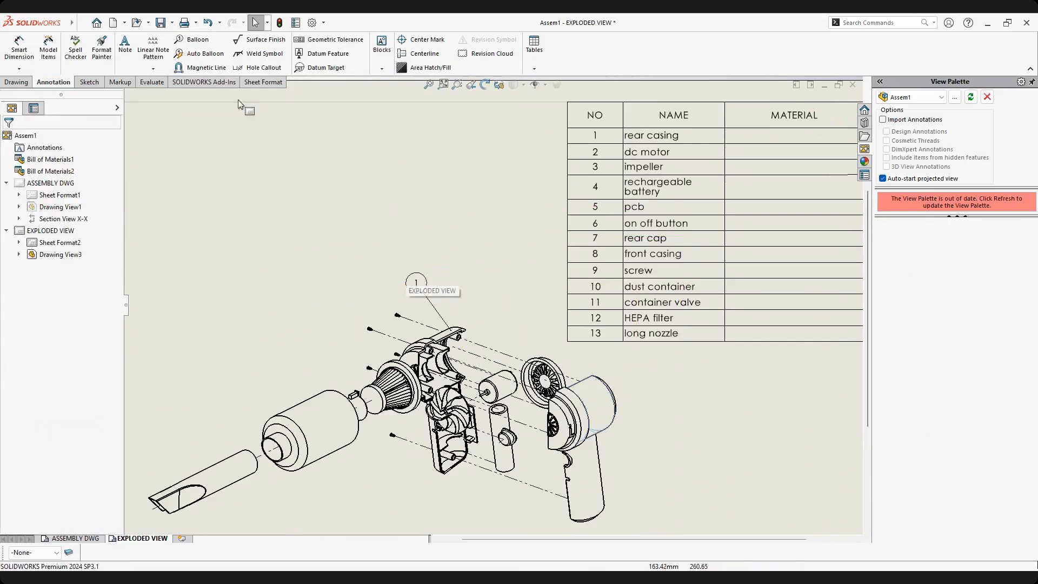
Attach an item-number balloon to the dc motor and place it above the motor.
left_click(194, 40)
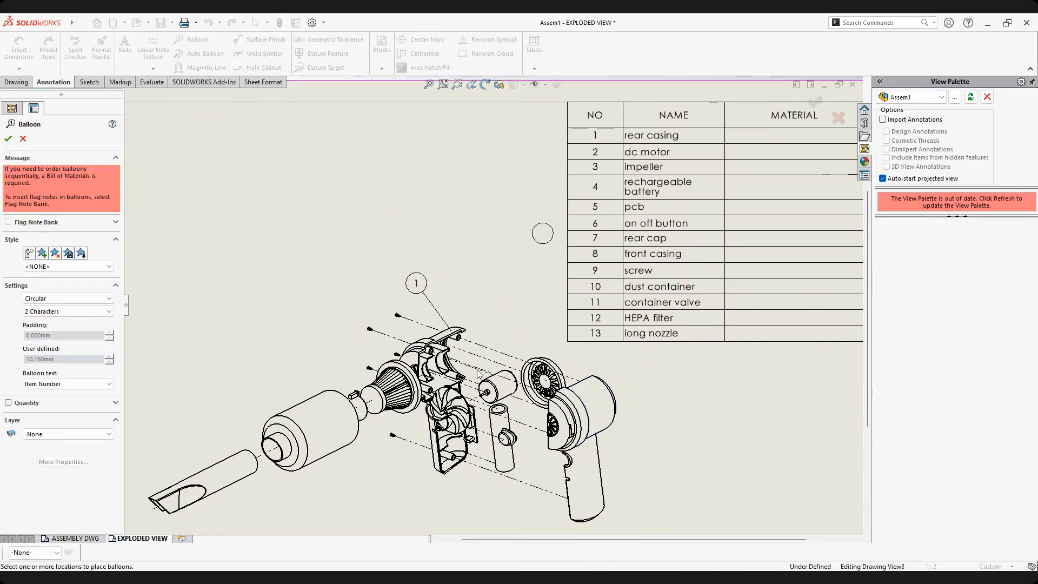
scroll(478, 373, "down", 5)
left_click(466, 319)
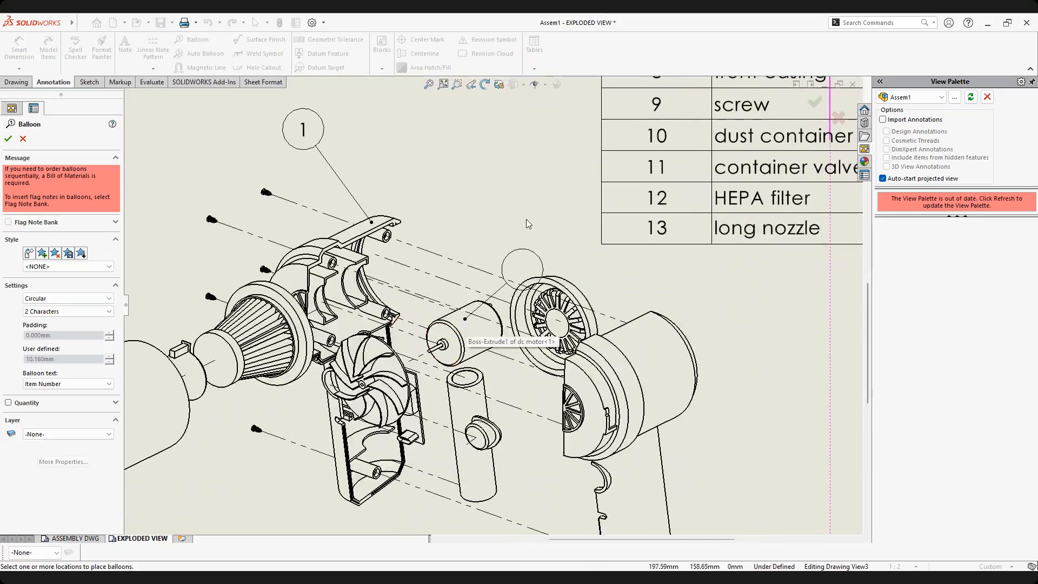
left_click(537, 201)
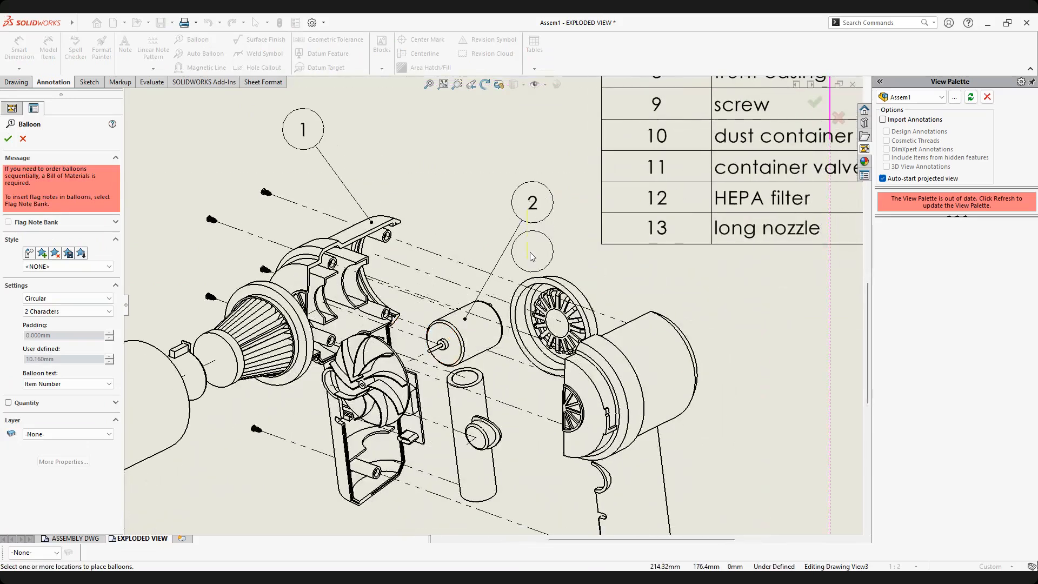
Check the next item in the parts list and locate the impeller in the exploded view.
scroll(532, 256, "up", 4)
scroll(531, 268, "down", 3)
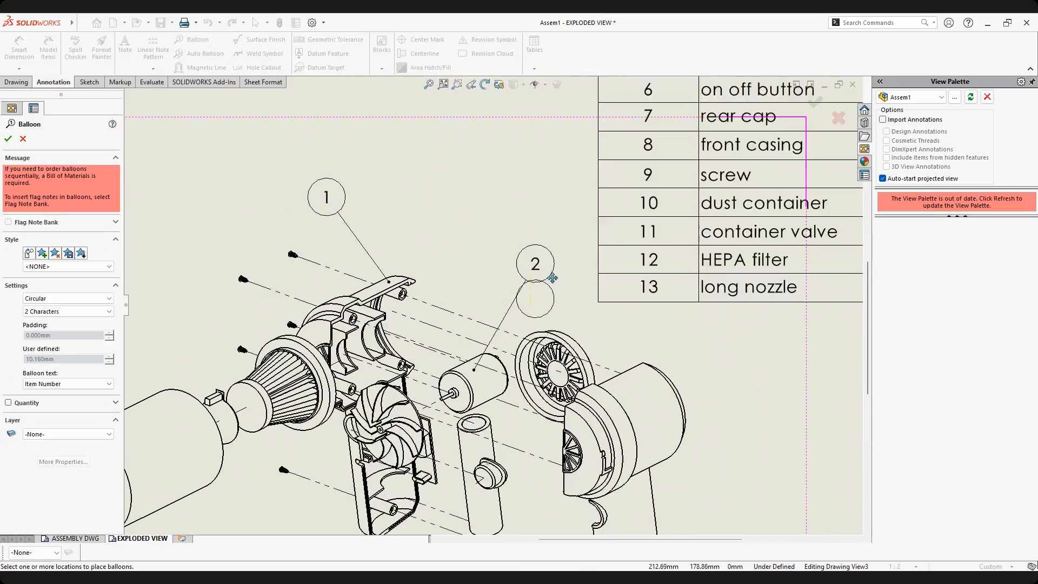
middle_click_drag(551, 278, 477, 261)
scroll(438, 280, "down", 1)
scroll(595, 282, "up", 4)
scroll(420, 344, "down", 5)
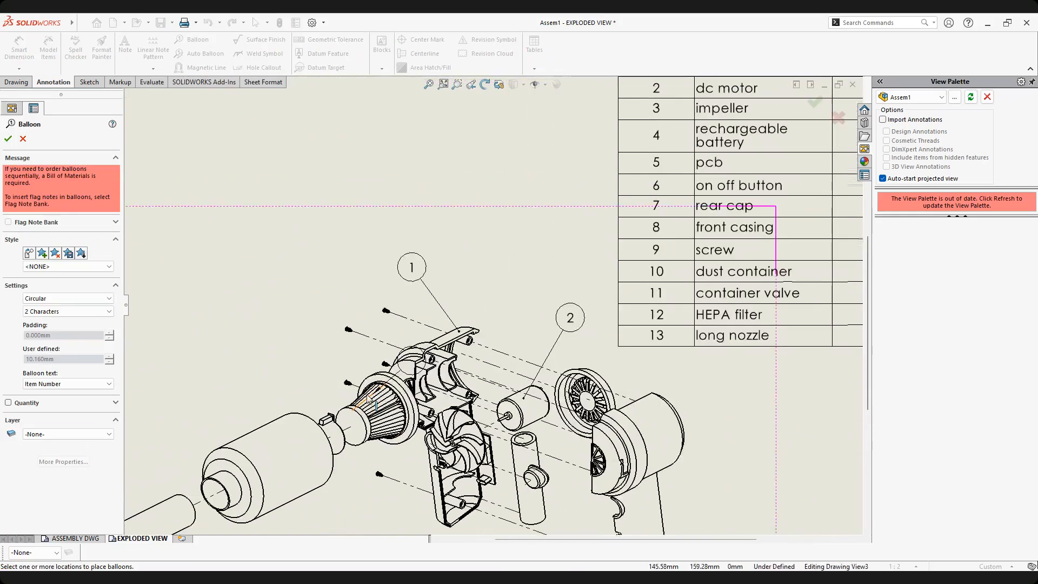
mouse_move(420, 345)
middle_mouse_down()
mouse_move(385, 299)
mouse_move(241, 500)
middle_mouse_up()
middle_click_drag(576, 236, 464, 452)
scroll(502, 346, "up", 1)
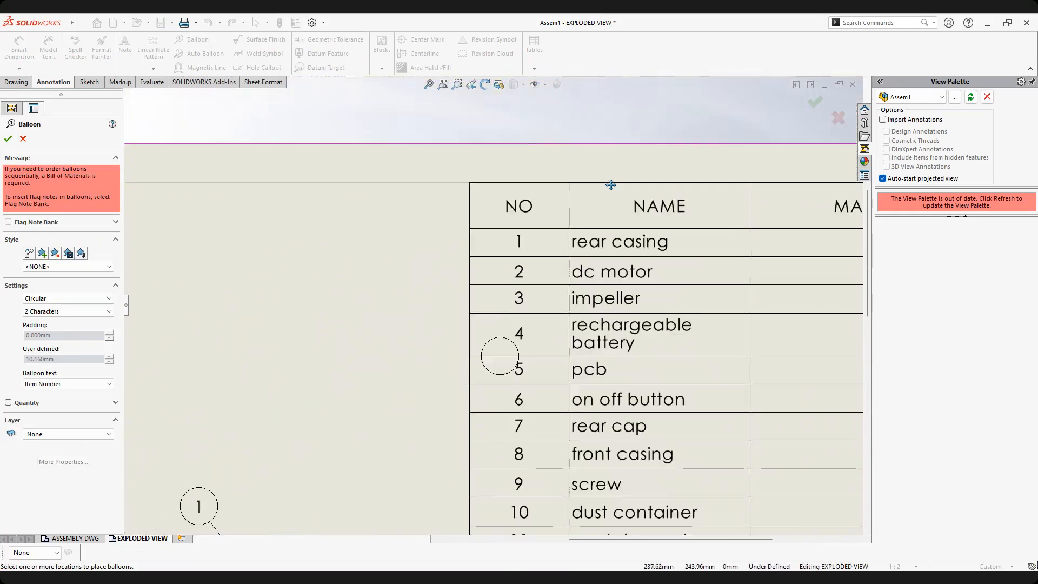
middle_click_drag(500, 354, 603, 169)
scroll(493, 394, "down", 1)
middle_click_drag(493, 394, 581, 211)
scroll(447, 332, "down", 2)
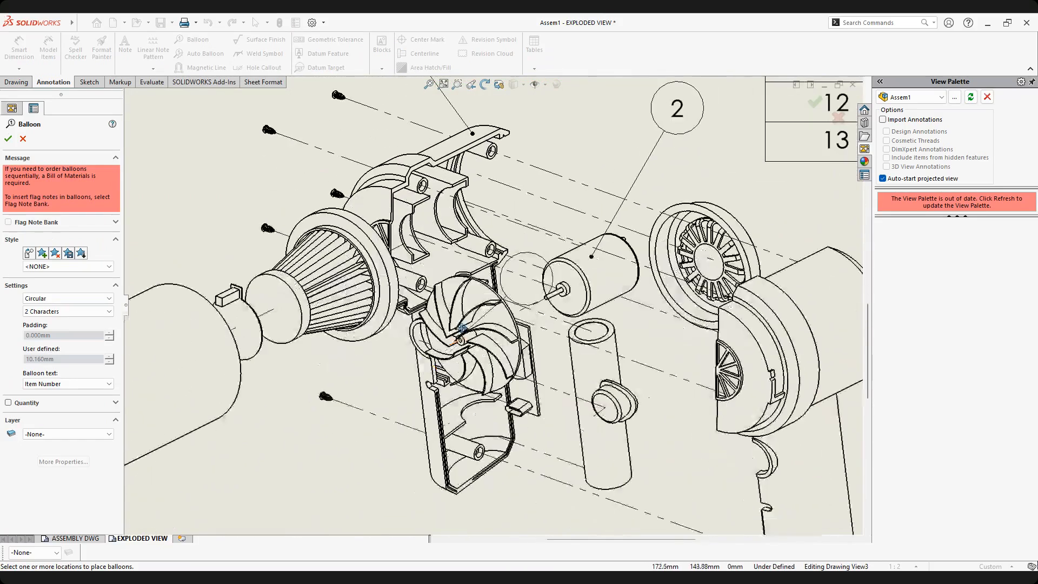
Attach an item-number balloon to the impeller and place it below the rear casing.
middle_click_drag(470, 316, 493, 300)
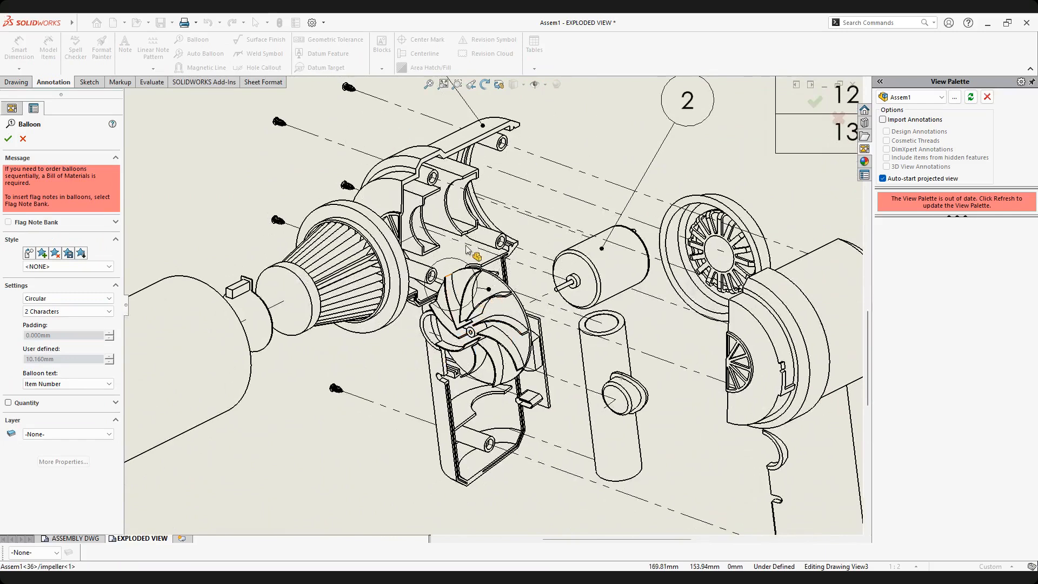
key("Escape")
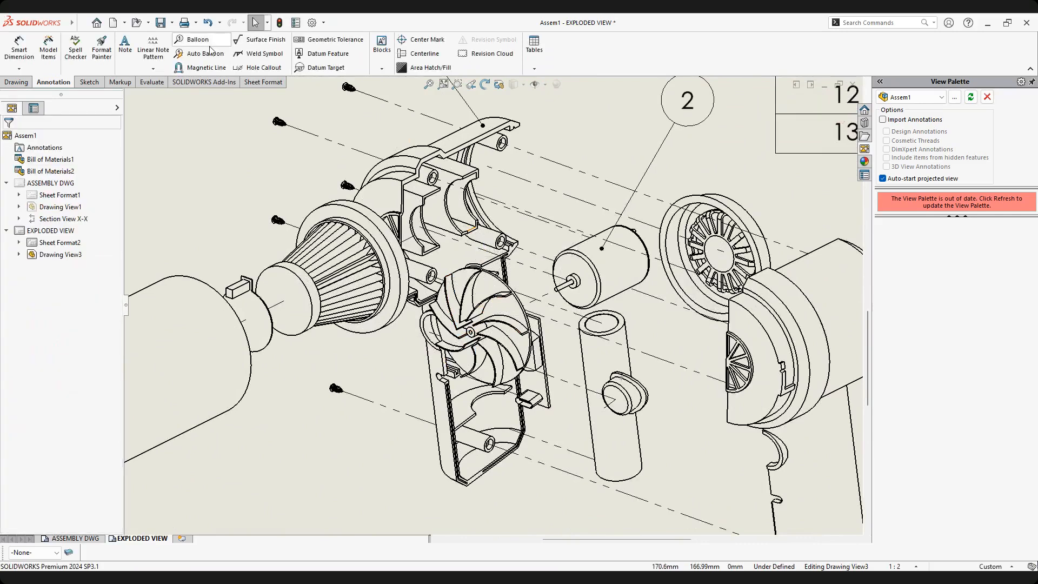
left_click(197, 39)
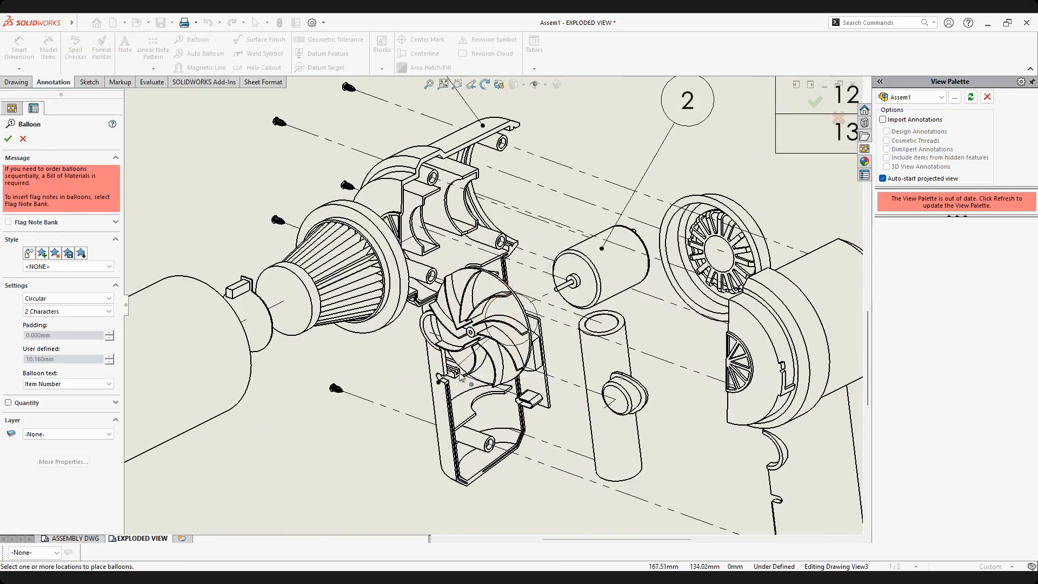
left_click(467, 357)
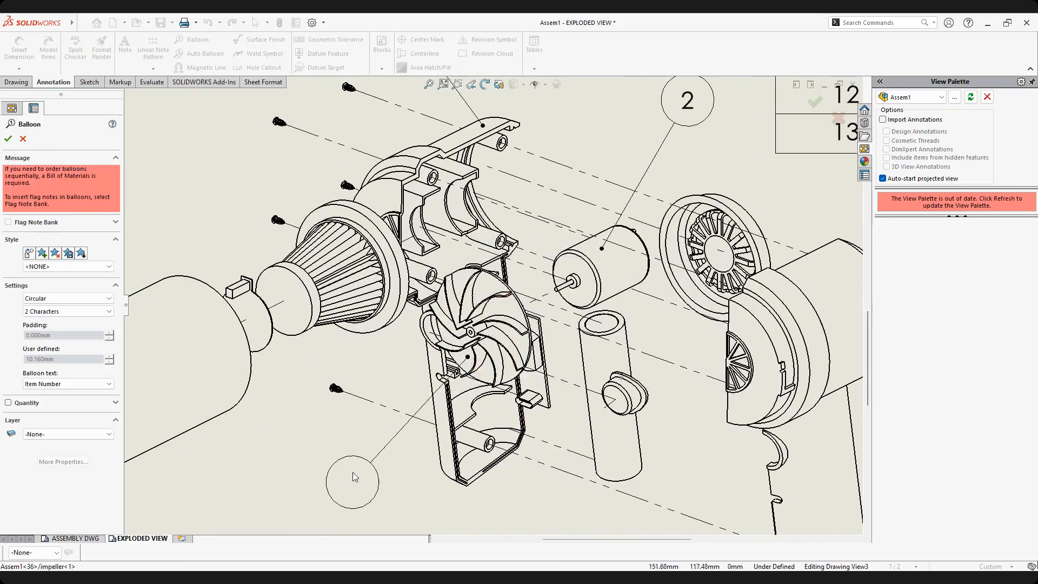
Consult the parts list and add an item-number balloon for the rechargeable battery, placed below it.
mouse_move(577, 189)
middle_mouse_down()
mouse_move(361, 368)
mouse_move(156, 470)
middle_mouse_up()
mouse_move(324, 301)
middle_mouse_down()
mouse_move(415, 435)
mouse_move(408, 474)
middle_mouse_up()
mouse_move(527, 220)
middle_mouse_down()
mouse_move(582, 212)
mouse_move(609, 193)
middle_mouse_up()
mouse_move(472, 335)
middle_mouse_down()
mouse_move(640, 107)
mouse_move(311, 341)
mouse_move(628, 164)
middle_mouse_up()
scroll(501, 424, "down", 3)
scroll(500, 379, "up", 1)
scroll(492, 306, "up", 6)
middle_click_drag(483, 313, 470, 188)
scroll(489, 371, "down", 1)
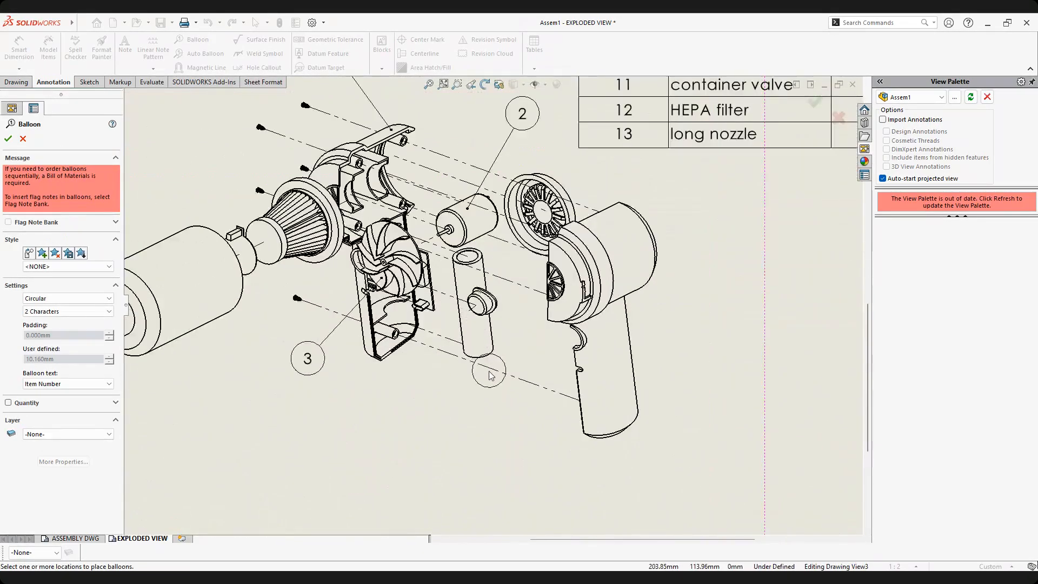
scroll(491, 375, "down", 1)
left_click(422, 406)
Attach an item-number balloon to the pcb and place it between balloons 3 and 4.
mouse_move(541, 216)
middle_mouse_down()
mouse_move(412, 556)
mouse_move(581, 282)
middle_mouse_up()
scroll(403, 390, "down", 3)
middle_click_drag(405, 386, 424, 346)
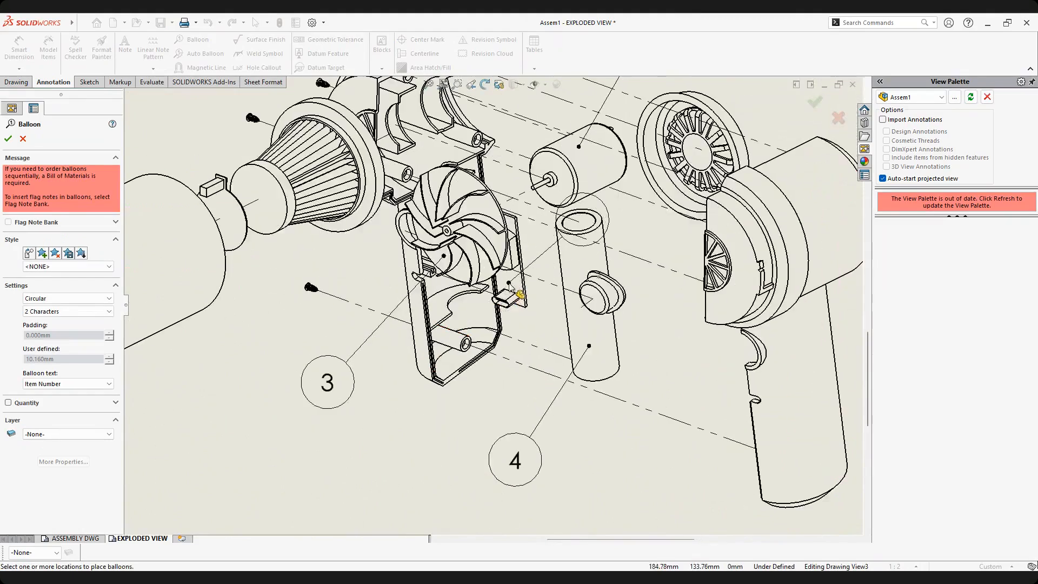
left_click(510, 286)
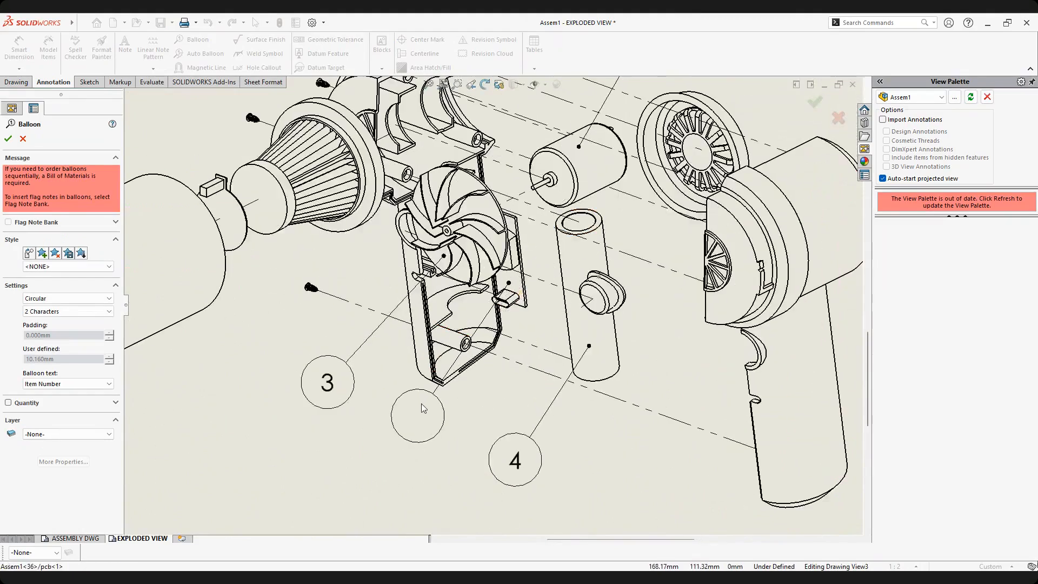
left_click(418, 415)
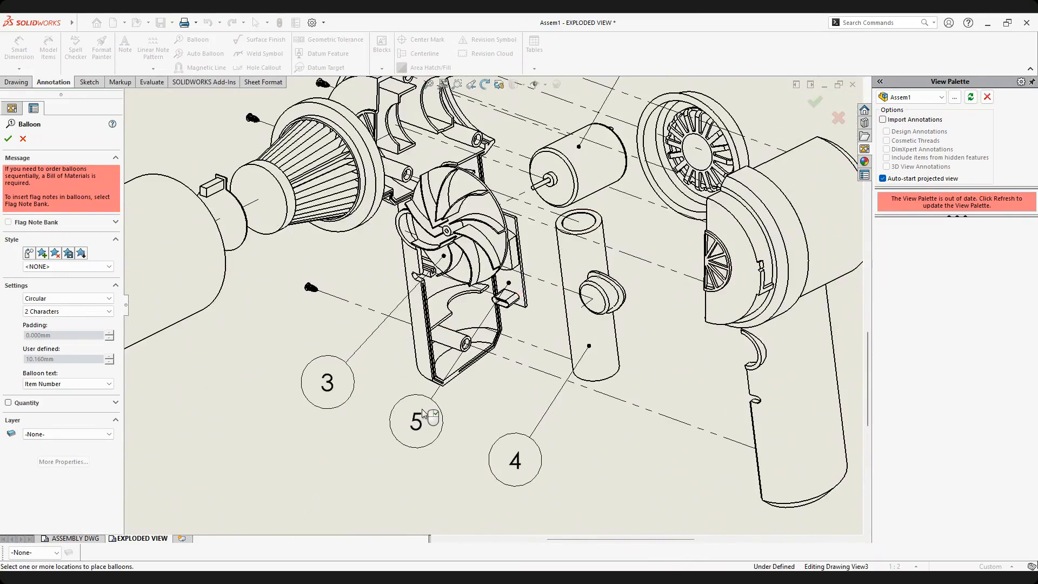
Finish ballooning and move balloon 4 closer to balloon 5.
scroll(465, 405, "up", 2)
key("Escape")
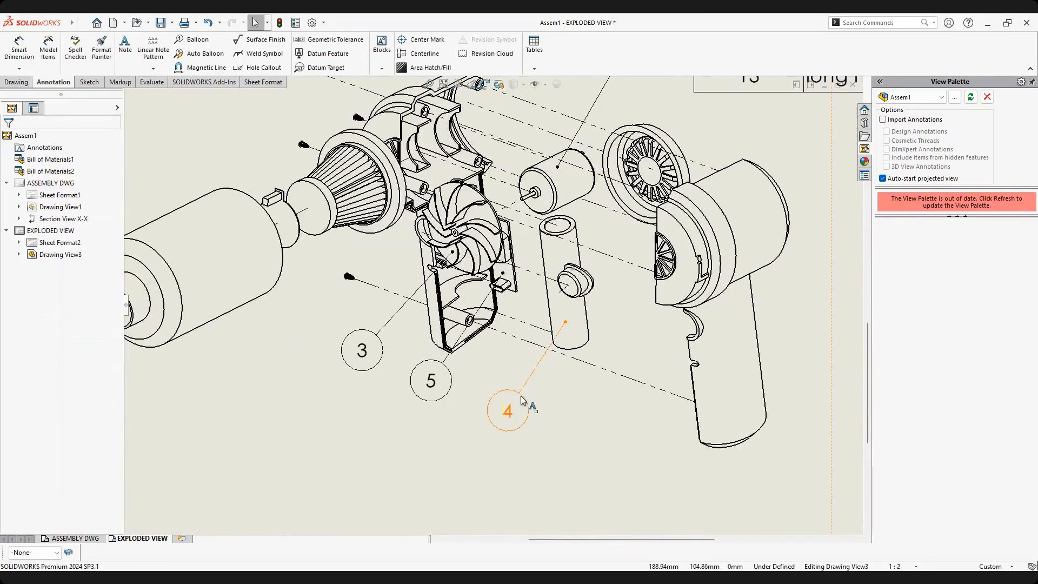
left_click_drag(530, 407, 493, 439)
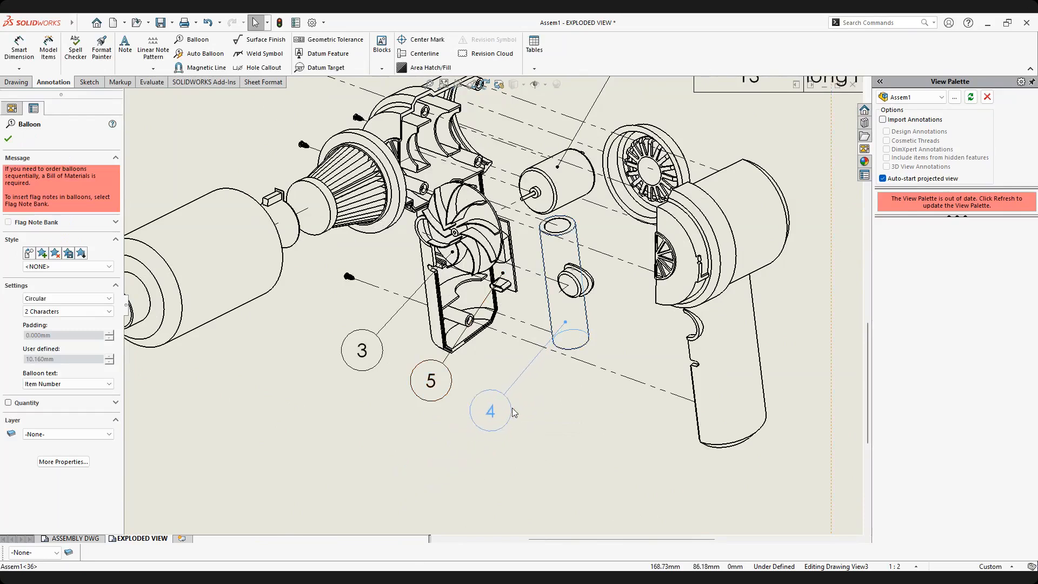
left_click_drag(516, 404, 519, 402)
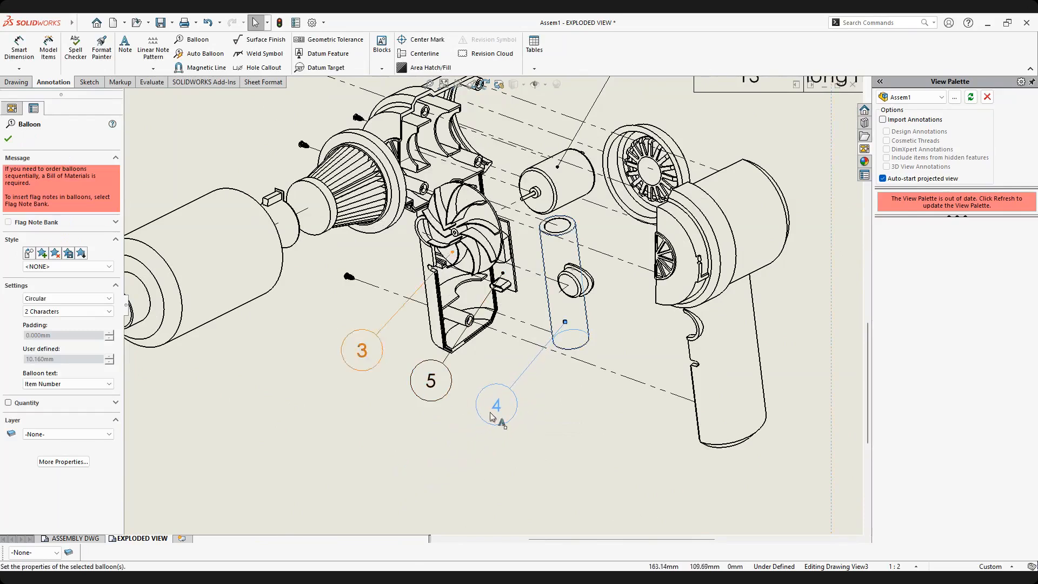
Attach an item-number balloon to the on off button and place it between balloons 5 and 4.
scroll(408, 463, "up", 5)
middle_click_drag(441, 361, 330, 460)
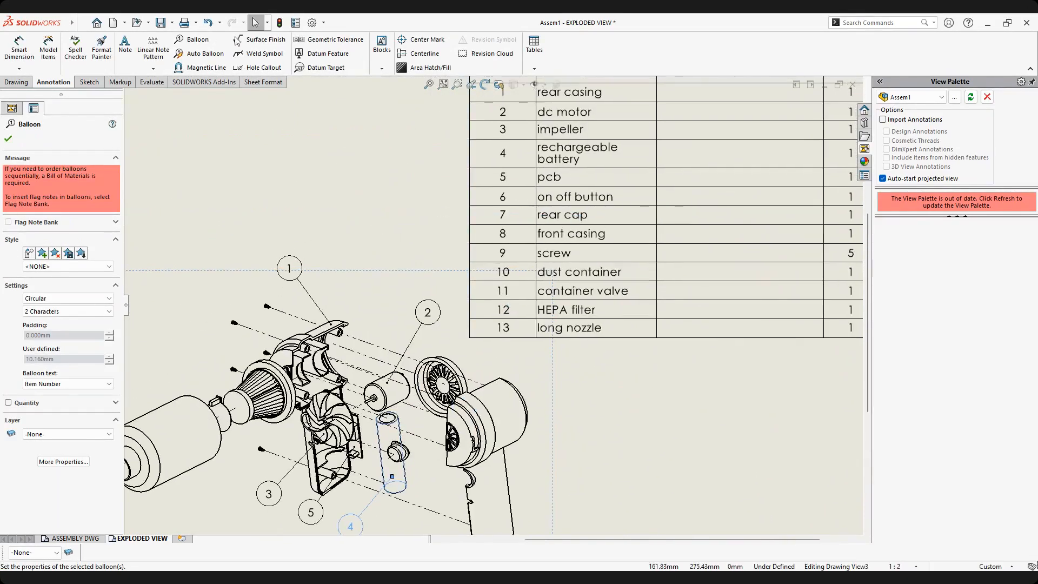
left_click(201, 42)
middle_click_drag(468, 228, 567, 161)
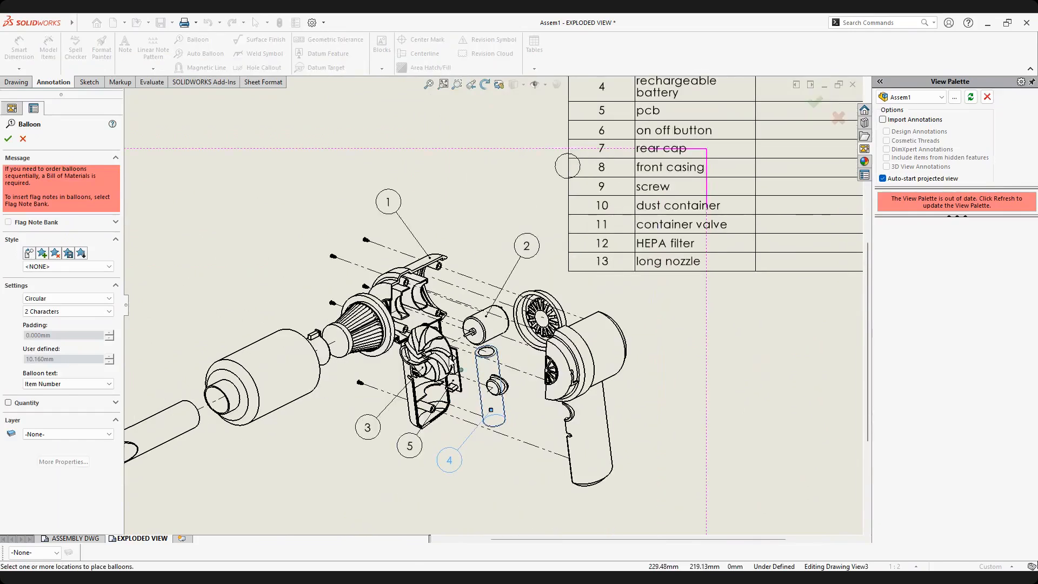
scroll(381, 389, "down", 2)
scroll(502, 368, "down", 3)
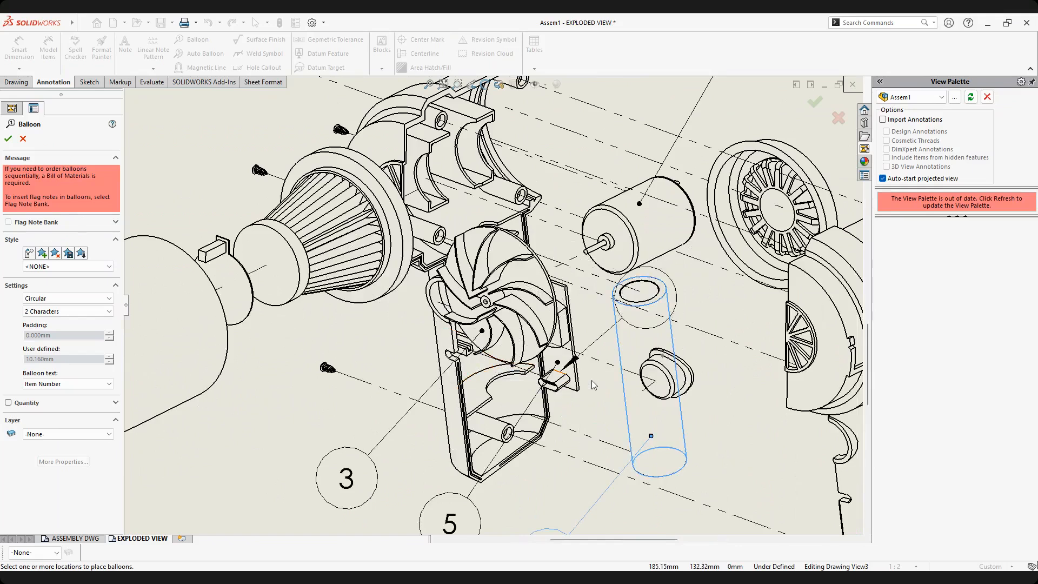
middle_click_drag(584, 360, 570, 314)
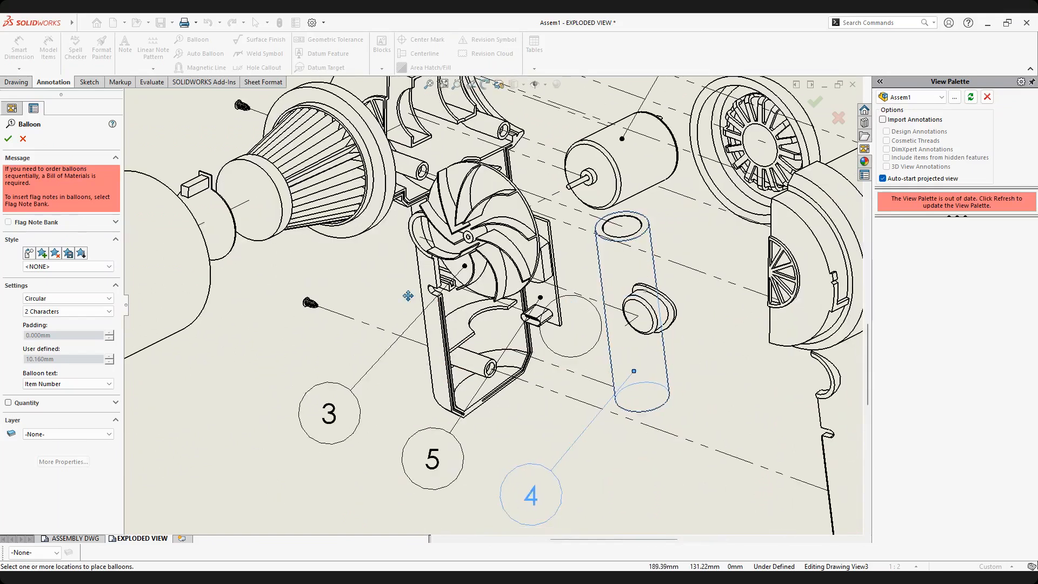
middle_click_drag(408, 296, 350, 300)
scroll(419, 308, "down", 1)
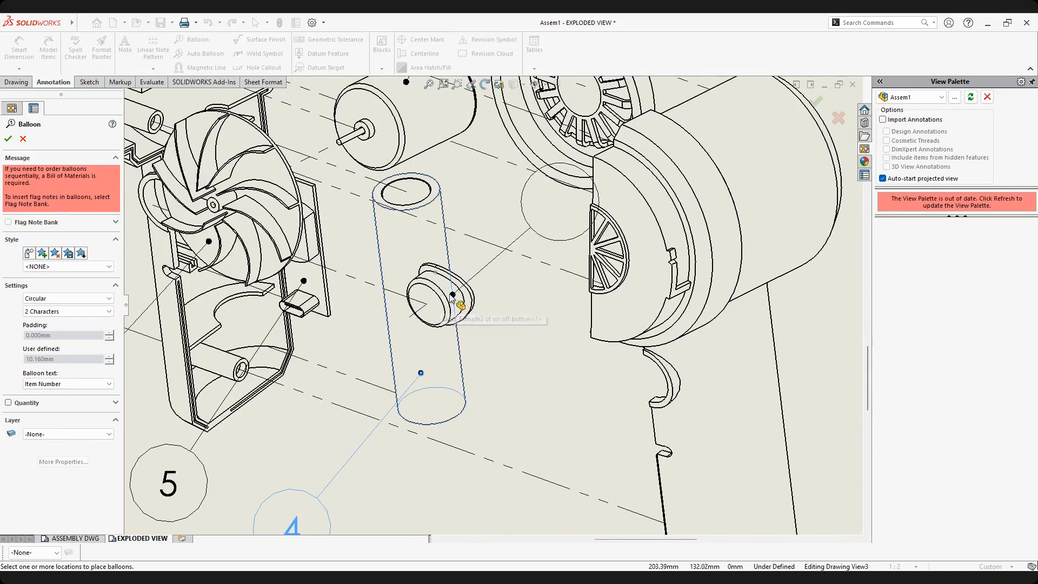
left_click(431, 303)
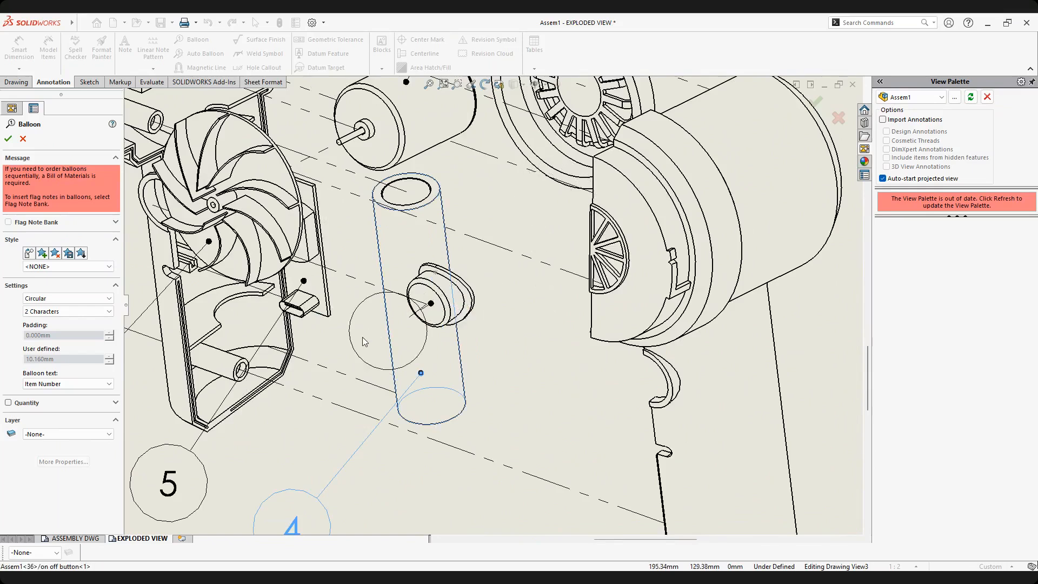
scroll(369, 334, "up", 3)
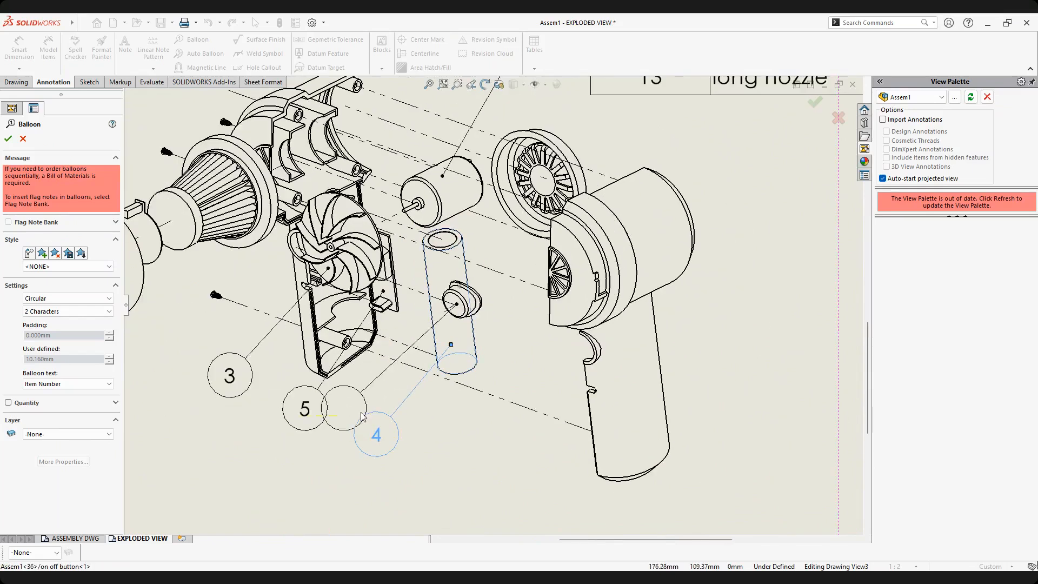
left_click(350, 422)
left_click(9, 138)
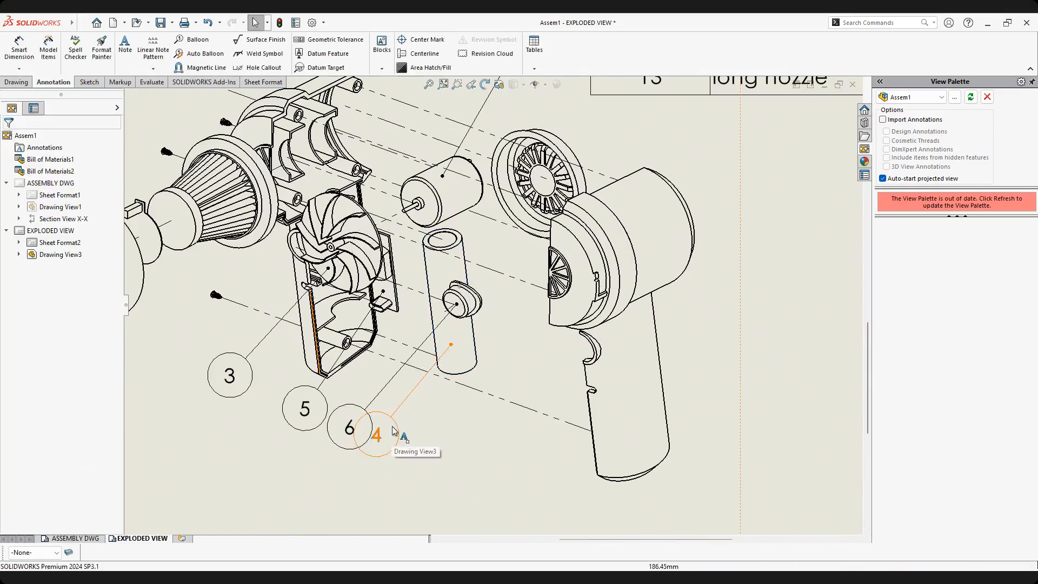
Move balloon 4 slightly away from balloon 6 so the two no longer overlap.
left_click_drag(400, 431, 413, 442)
left_click(464, 400)
Review the parts list against the numbered balloons and the overall layout of the EXPLODED VIEW sheet.
scroll(465, 359, "up", 1)
mouse_move(750, 107)
middle_mouse_down()
mouse_move(730, 189)
mouse_move(574, 288)
mouse_move(517, 301)
mouse_move(565, 214)
middle_mouse_up()
scroll(706, 213, "up", 4)
scroll(579, 233, "down", 1)
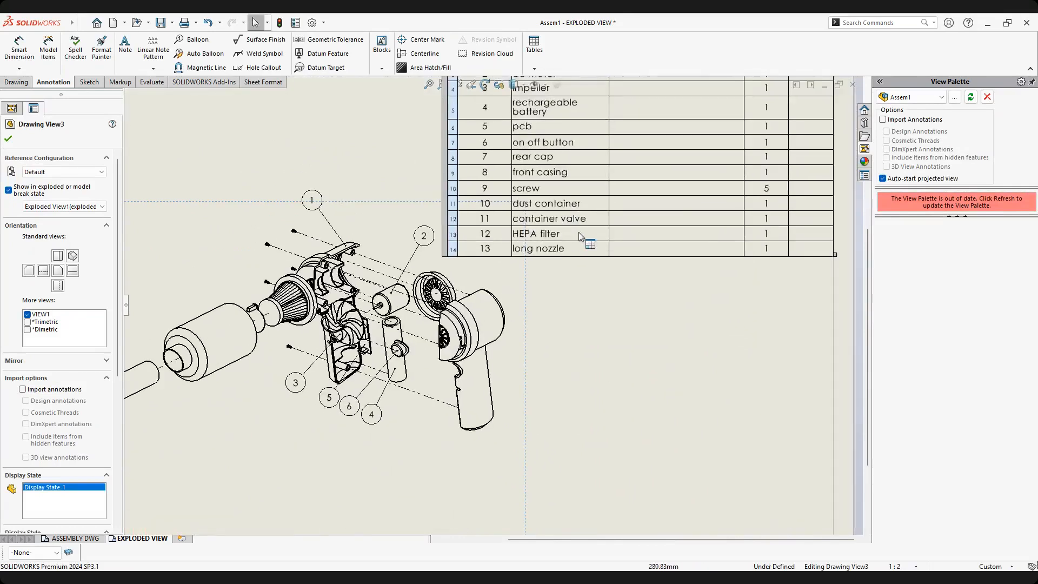
scroll(578, 233, "up", 5)
middle_click_drag(575, 254, 616, 263)
scroll(565, 241, "down", 1)
left_click(453, 220)
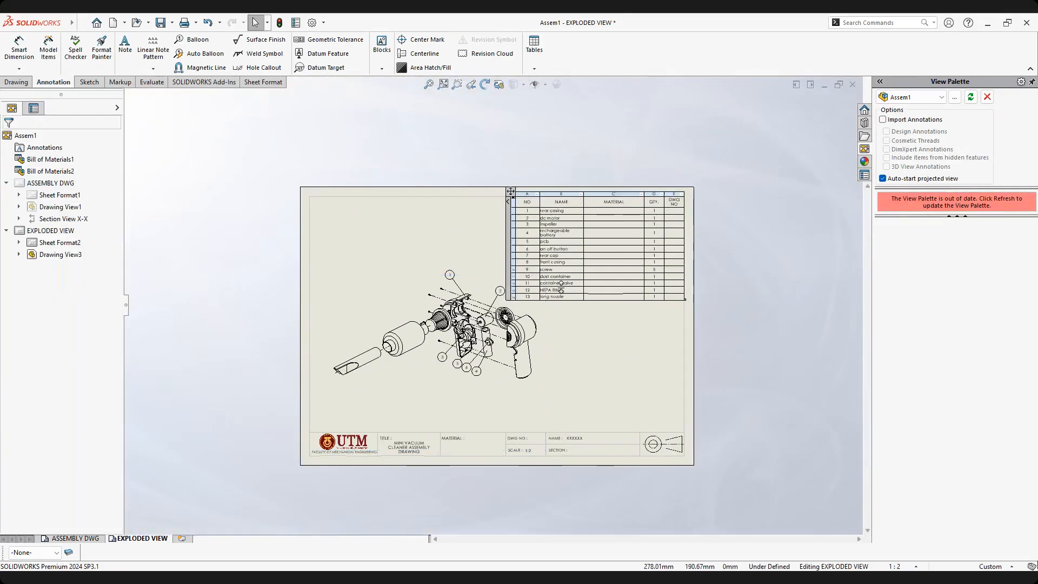
scroll(589, 277, "down", 1)
scroll(392, 402, "down", 2)
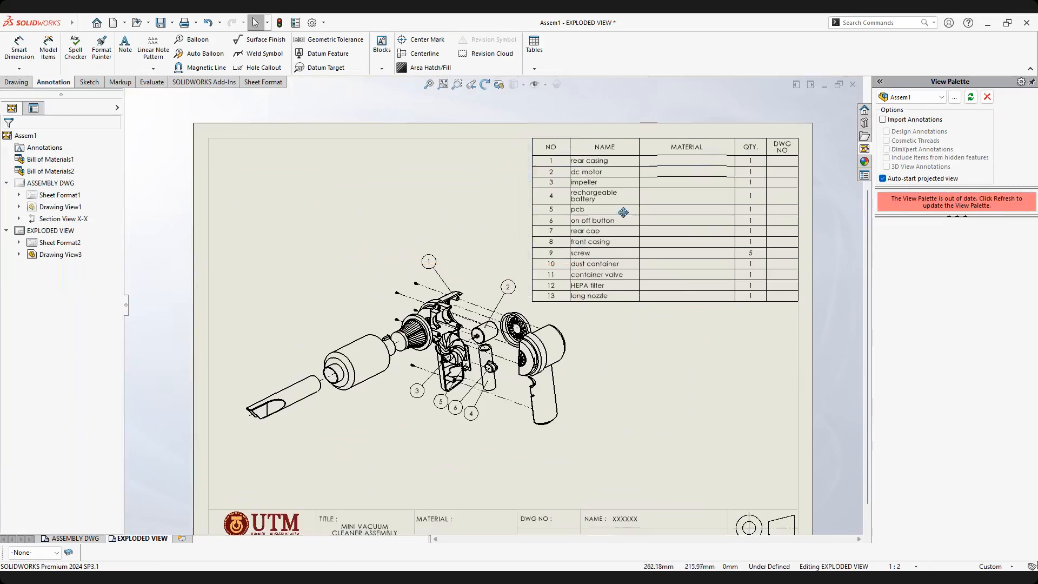
scroll(485, 318, "up", 1)
mouse_move(418, 330)
middle_mouse_down()
mouse_move(436, 312)
mouse_move(429, 319)
middle_mouse_up()
scroll(457, 196, "down", 2)
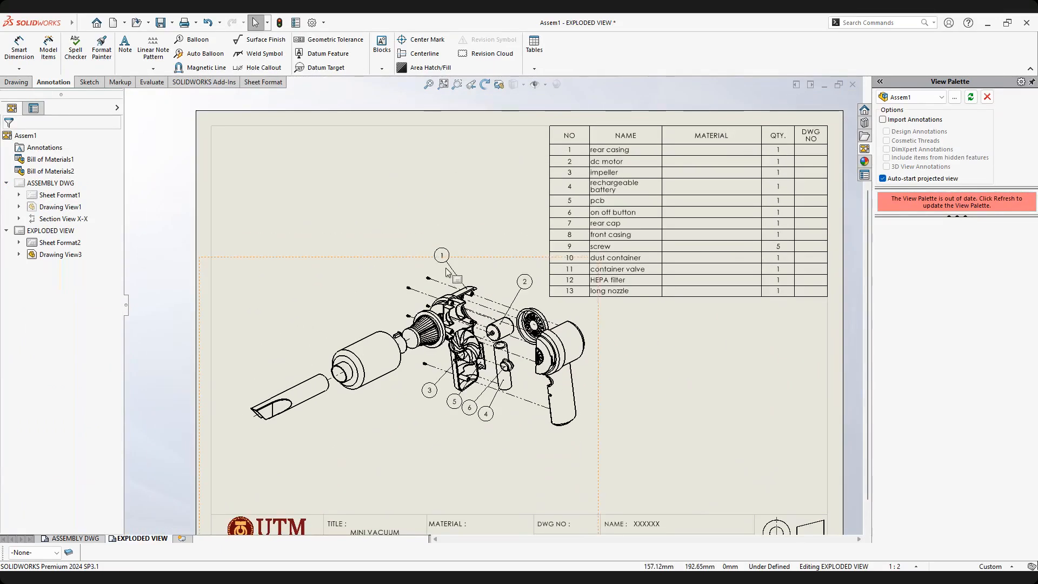
scroll(540, 330, "up", 3)
scroll(540, 331, "up", 2)
scroll(594, 324, "down", 3)
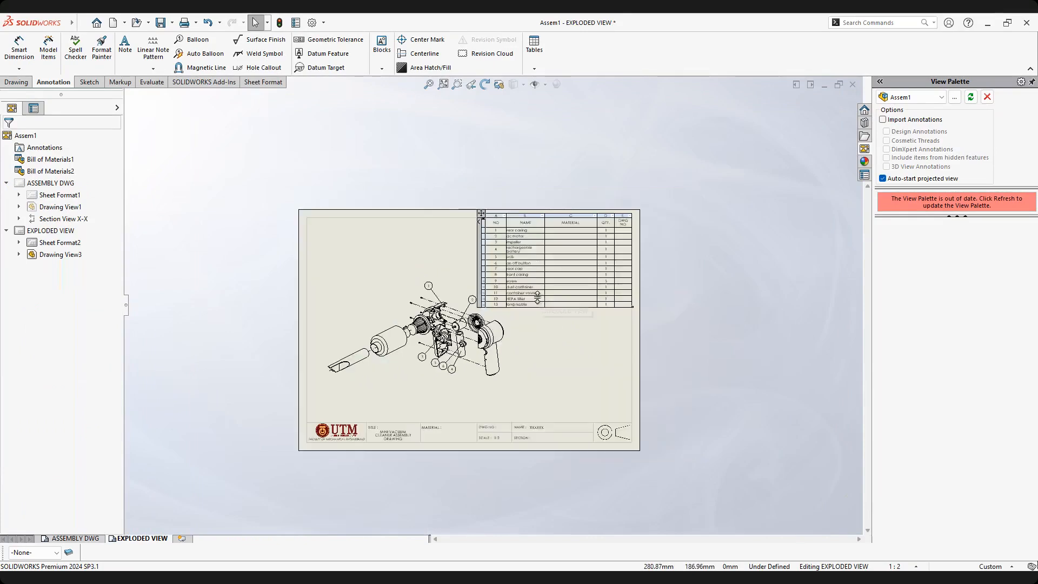
scroll(463, 418, "down", 3)
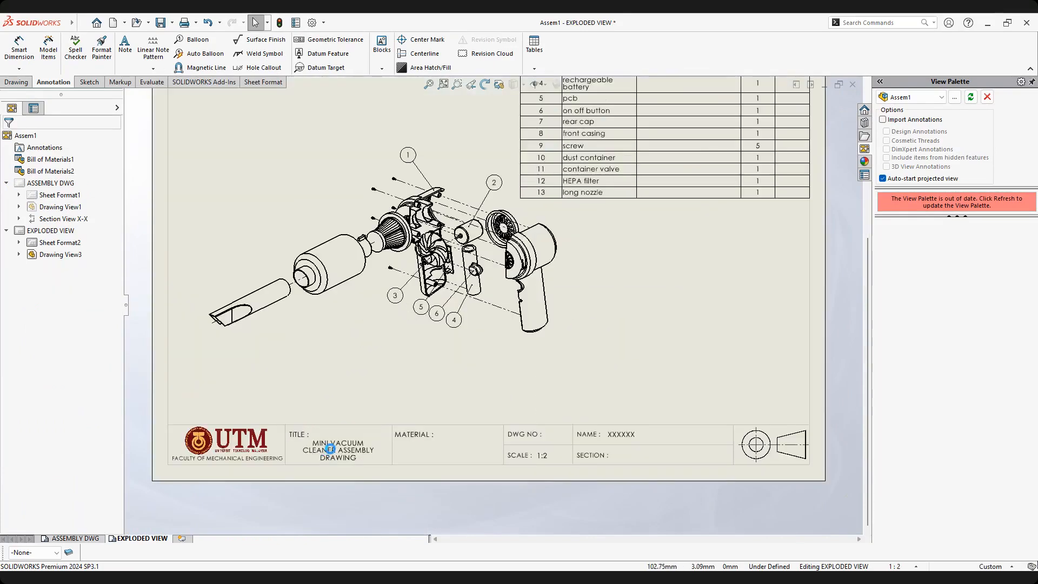
Edit the EXPLODED VIEW sheet format and change the title block's title to MINI VACUUM EXPLODED VIEW DRAWING.
scroll(453, 430, "down", 1)
middle_click_drag(458, 428, 622, 344)
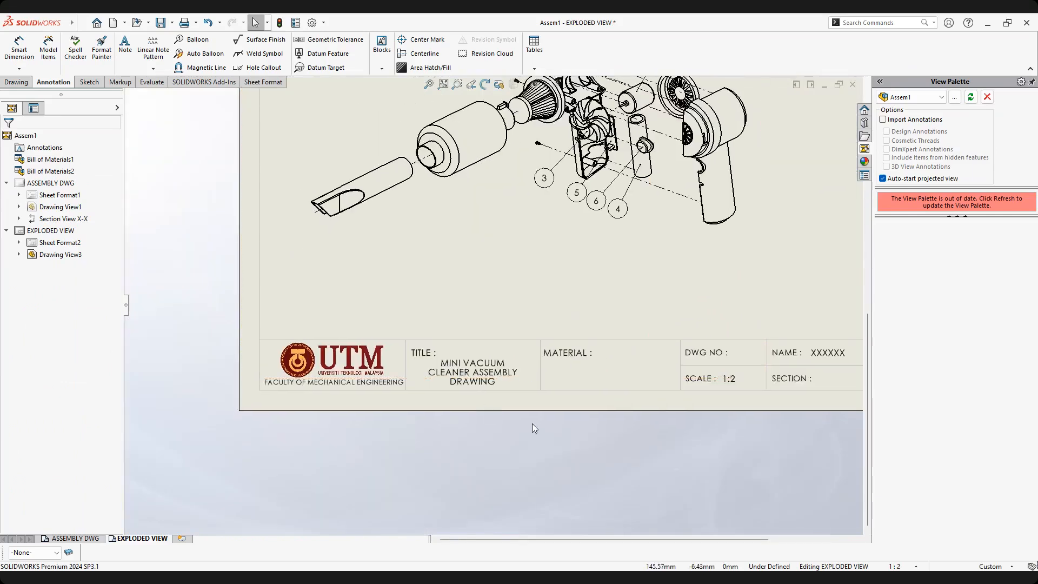
middle_click_drag(534, 428, 445, 464)
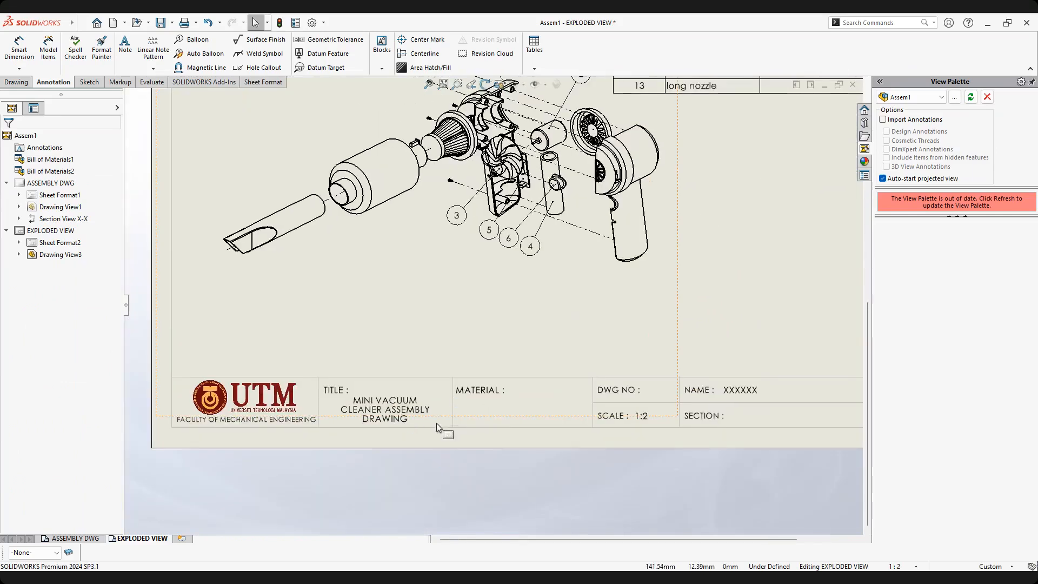
right_click(718, 409)
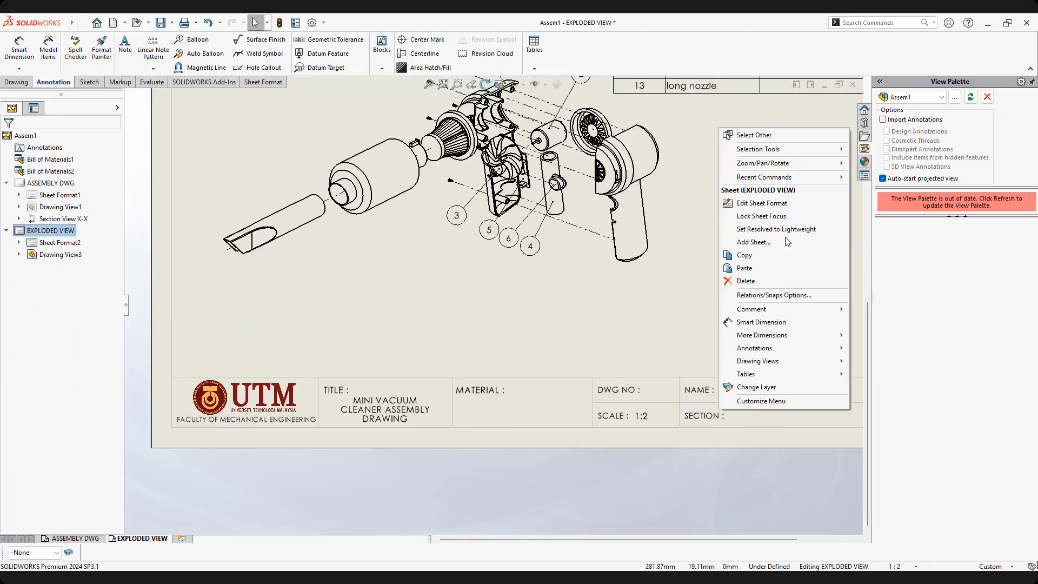
left_click(761, 203)
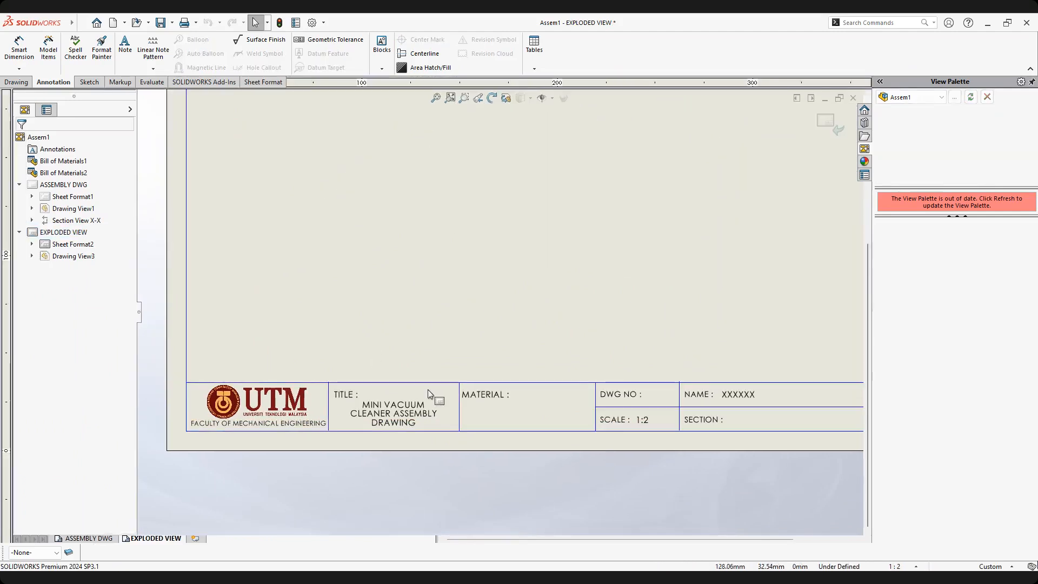
left_click(370, 427)
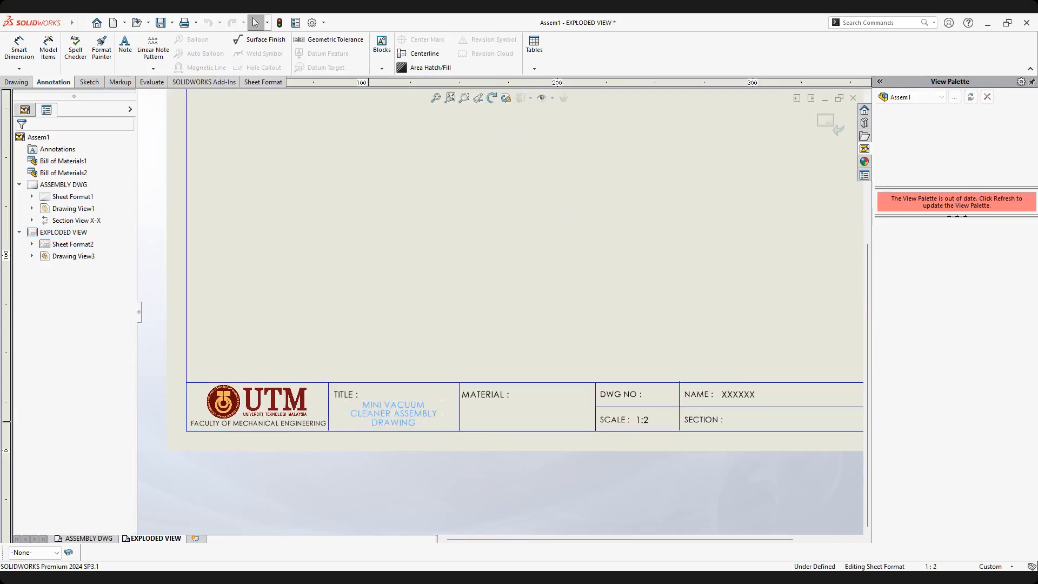
double_click(399, 416)
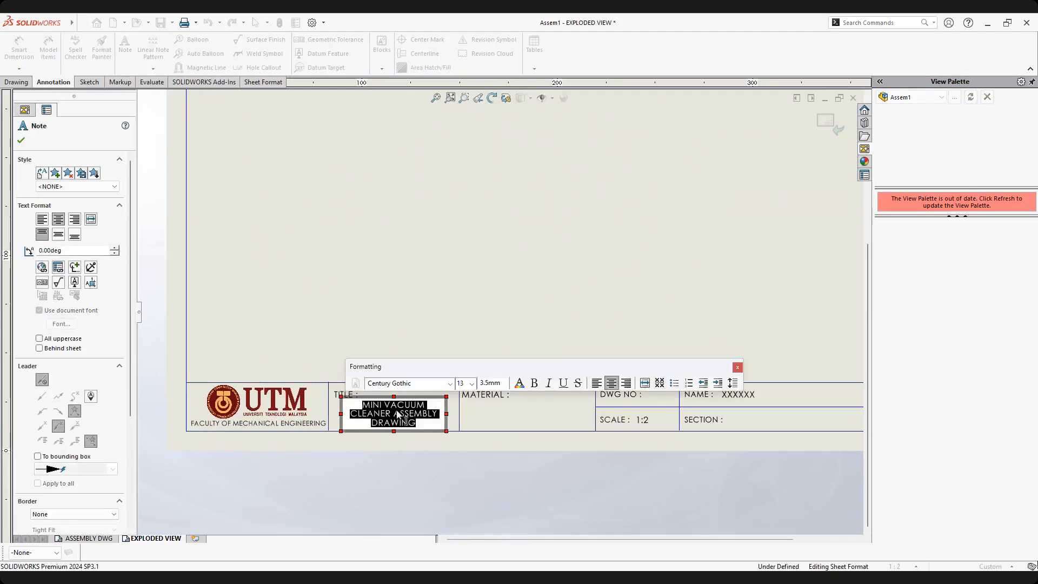
left_click_drag(394, 414, 438, 401)
type("EXPLODED")
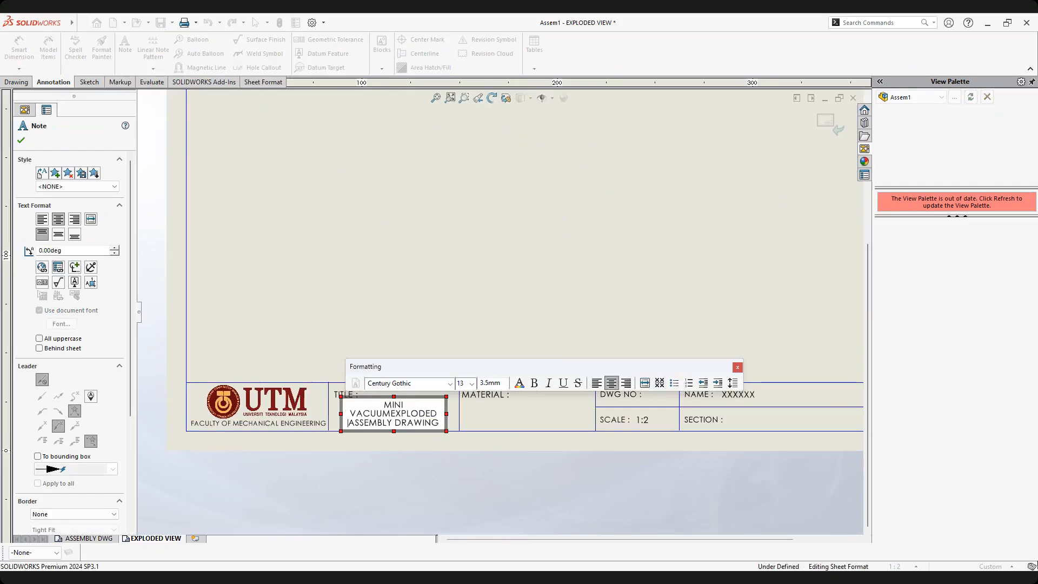
type(" VIEW ASSEMBLY")
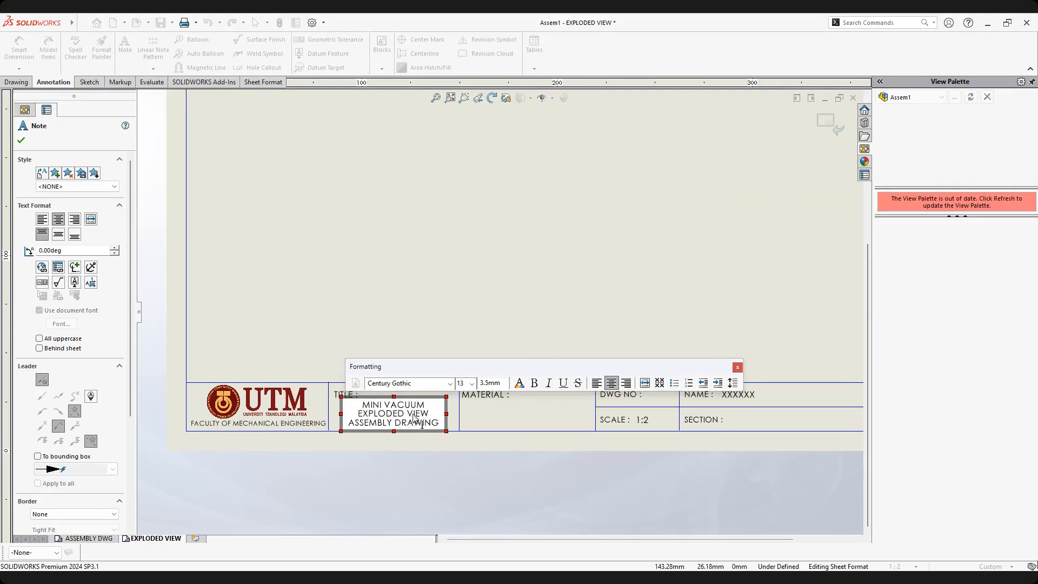
left_click_drag(391, 428, 340, 429)
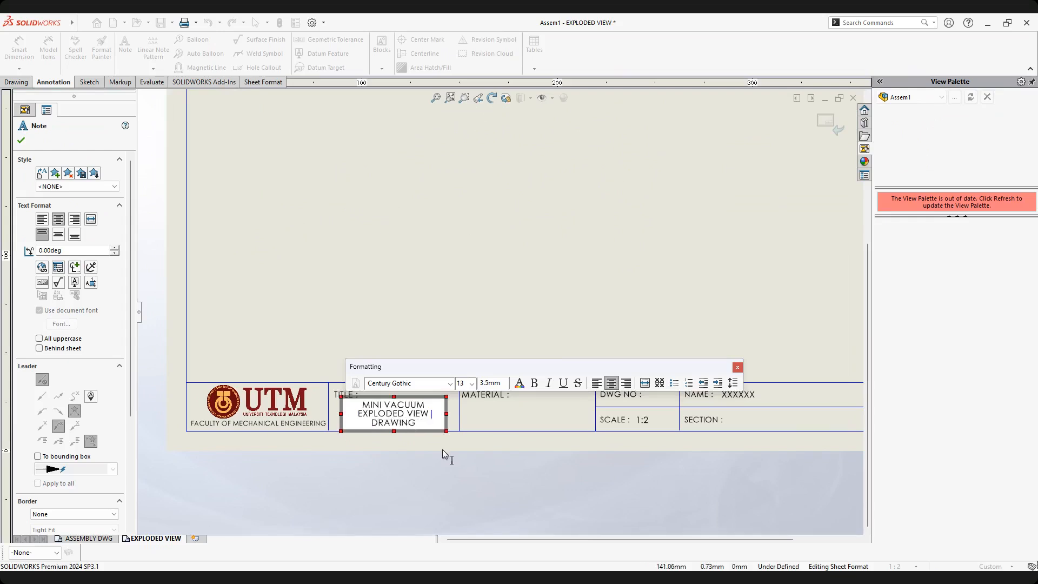
left_click(481, 450)
Leave sheet format editing and return to the full EXPLODED VIEW sheet.
scroll(526, 413, "up", 2)
mouse_move(441, 457)
middle_mouse_down()
mouse_move(433, 426)
mouse_move(239, 495)
middle_mouse_up()
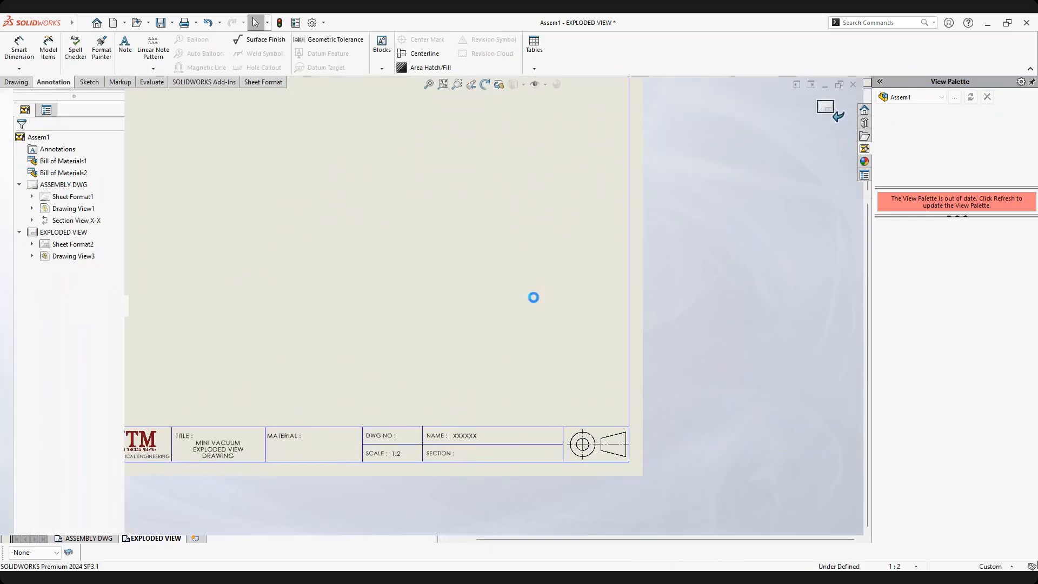
middle_click_drag(587, 328, 599, 329)
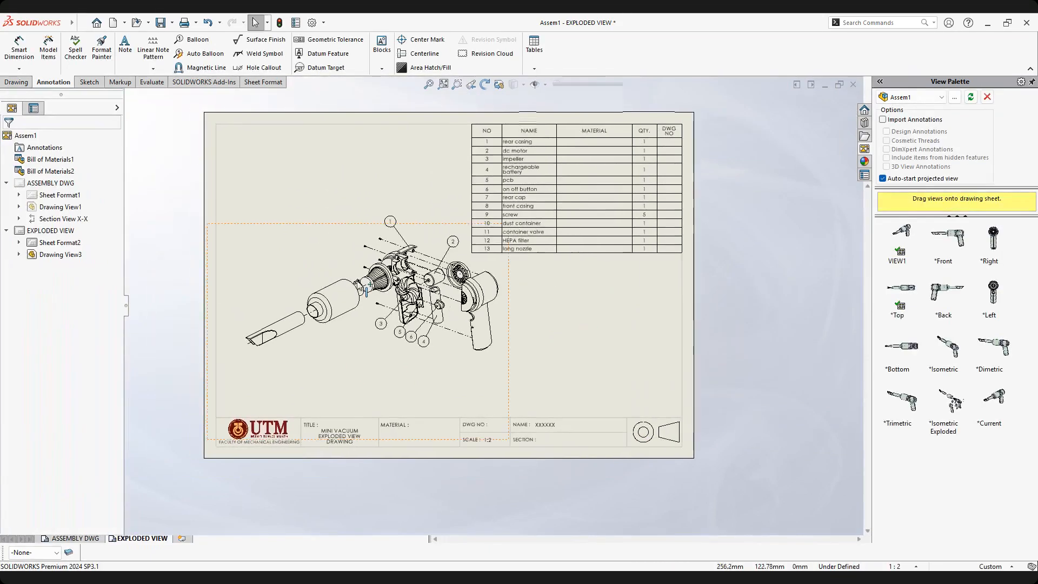
scroll(301, 269, "down", 1)
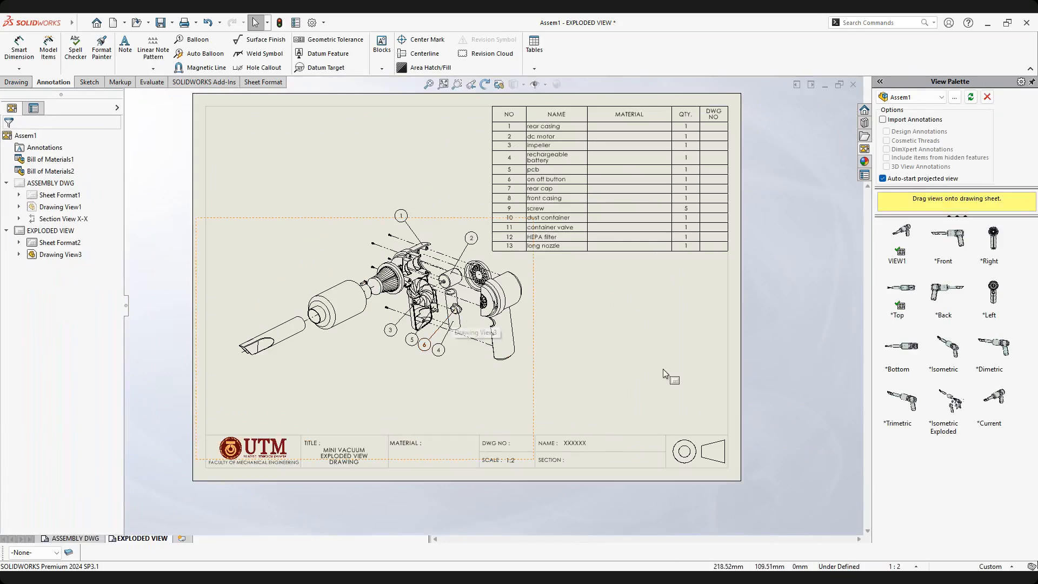
middle_click_drag(690, 319, 681, 319)
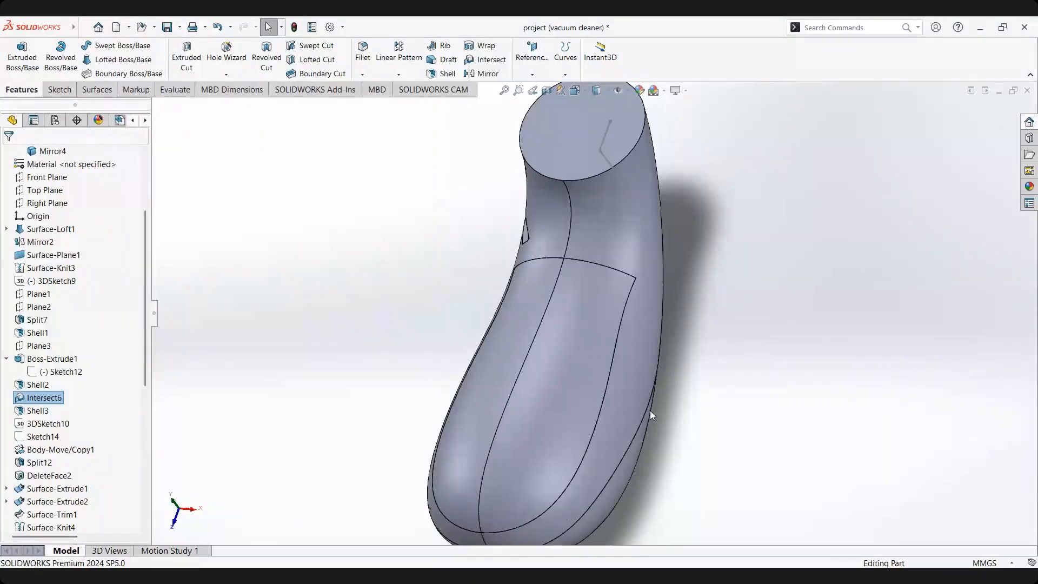
In the vacuum cleaner part, isolate the rear shell of the handle and examine its inner pins and rim.
middle_click_drag(649, 410, 679, 395)
left_click(679, 399)
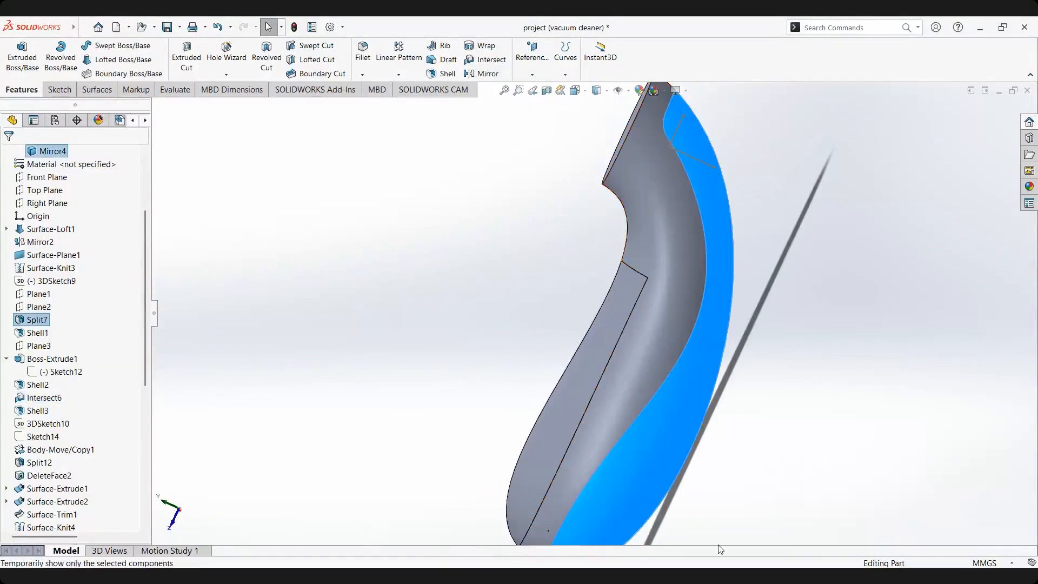
key("ctrl+z")
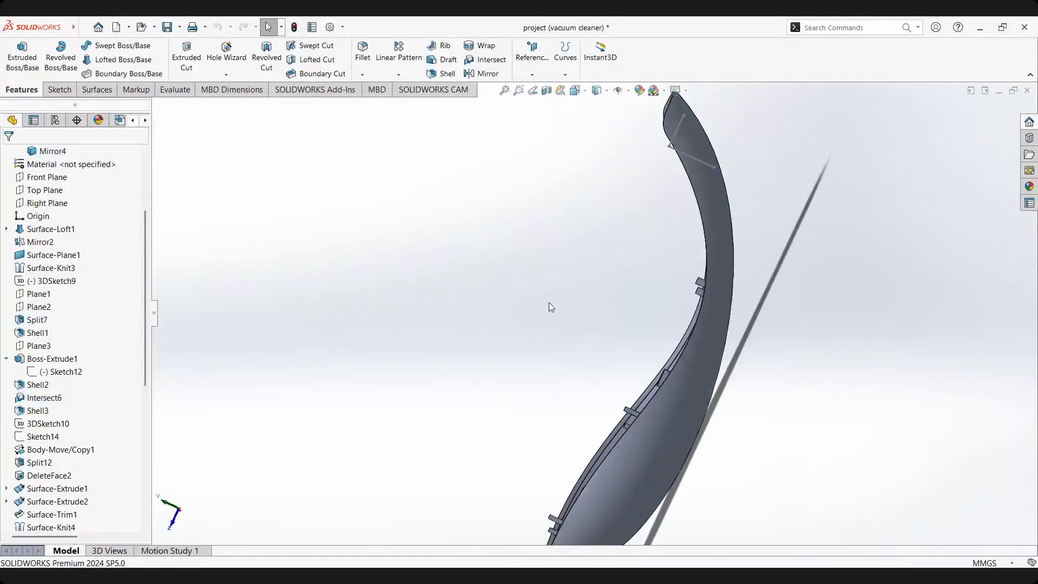
middle_click_drag(513, 314, 636, 328)
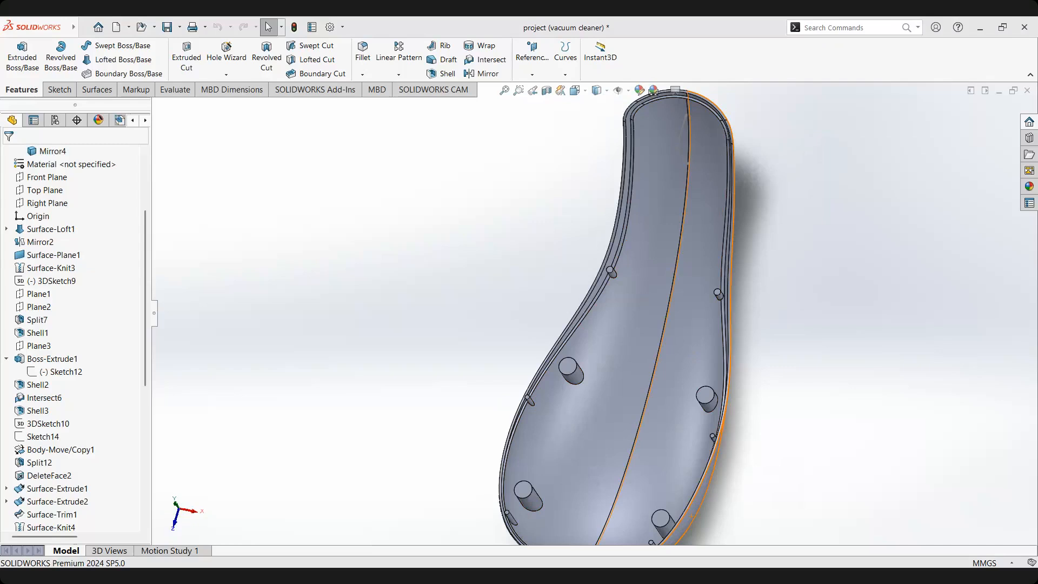
middle_click_drag(724, 381, 755, 391)
scroll(755, 391, "down", 5)
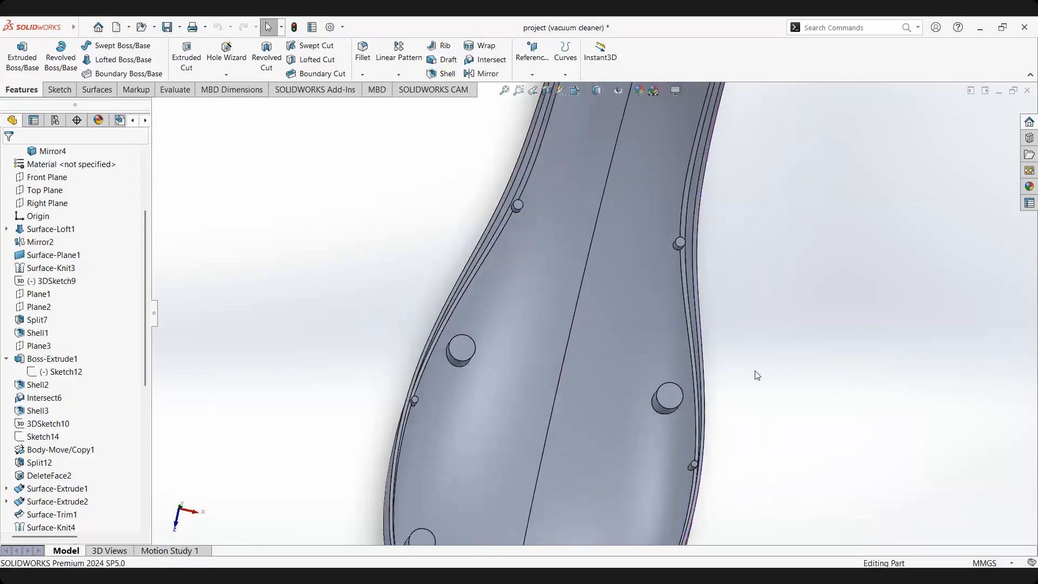
mouse_move(655, 377)
middle_mouse_down()
mouse_move(670, 386)
mouse_move(654, 389)
middle_mouse_up()
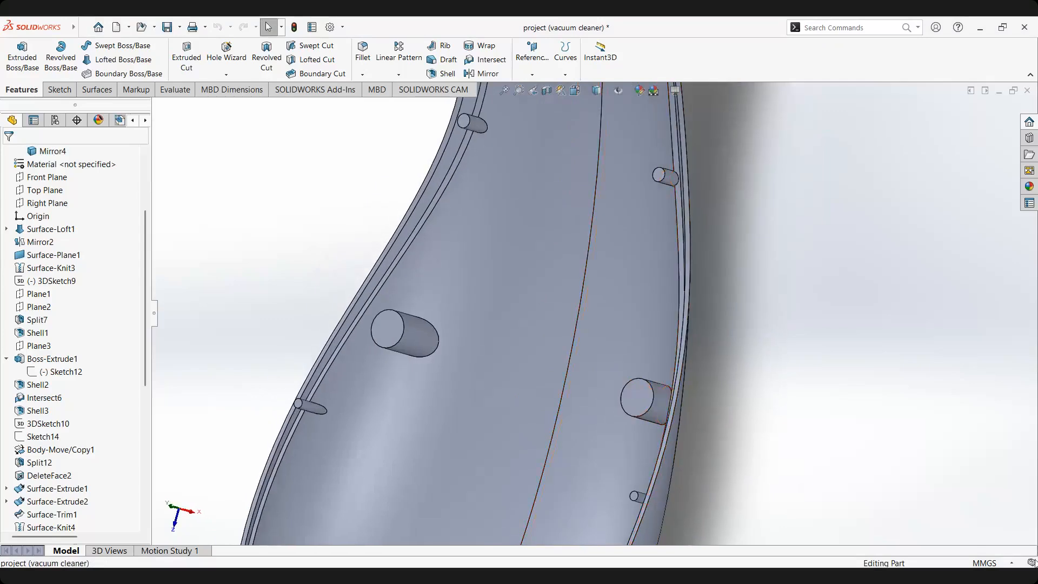
scroll(888, 388, "up", 3)
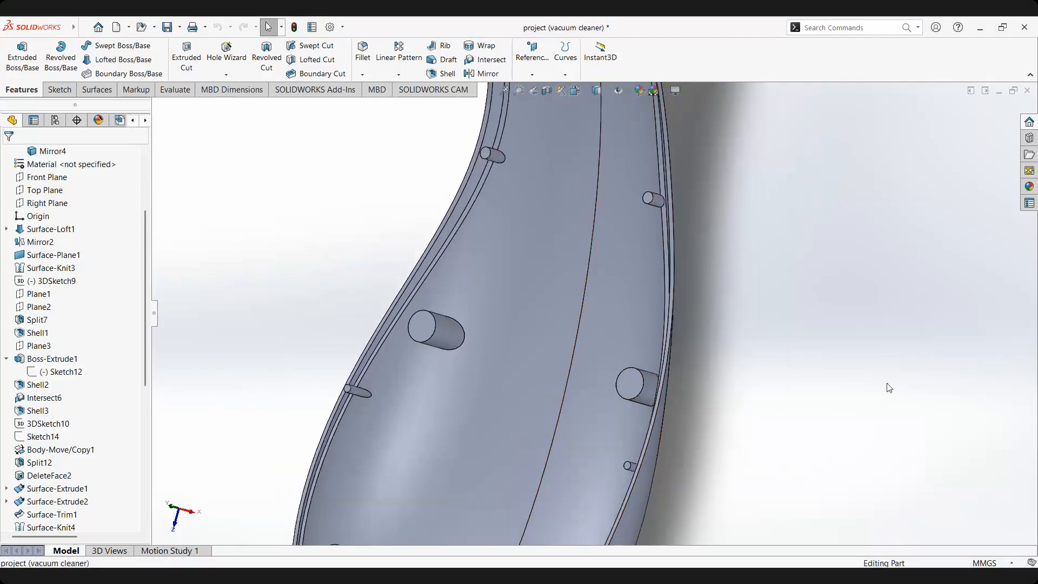
scroll(857, 393, "up", 4)
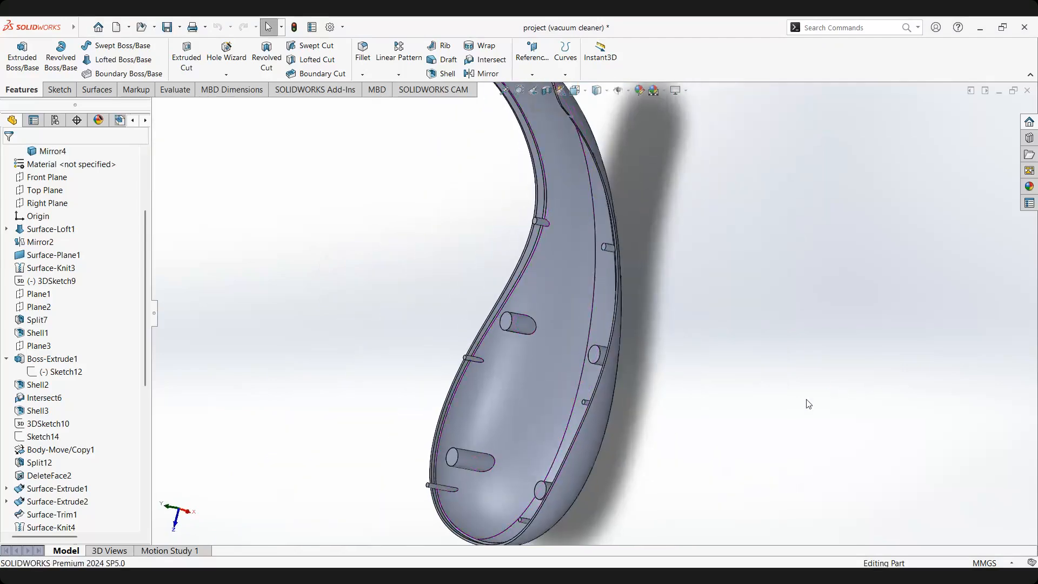
mouse_move(694, 422)
middle_mouse_down()
mouse_move(707, 437)
mouse_move(707, 420)
middle_mouse_up()
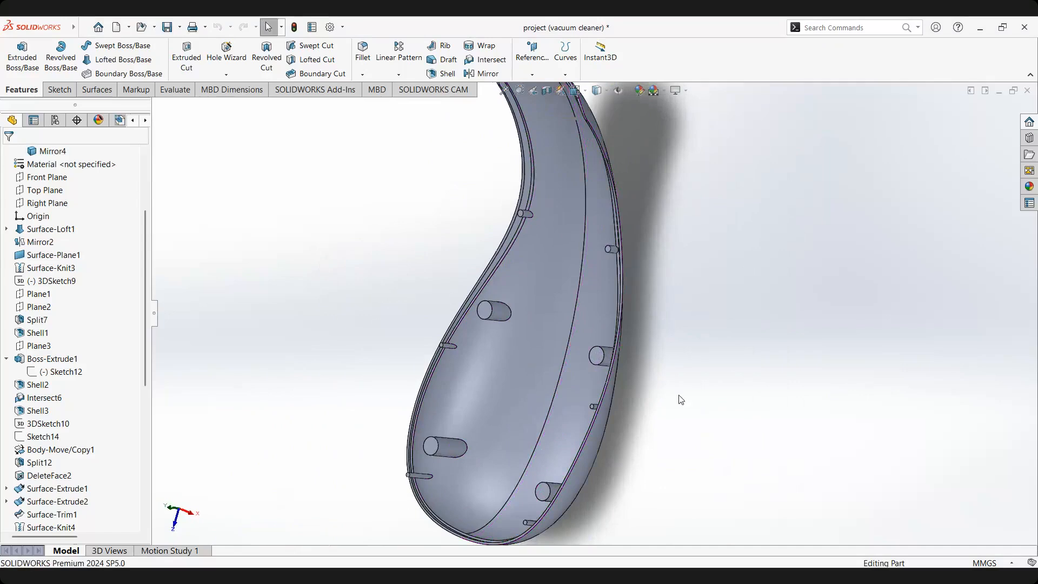
Isolate the front cover panel of the handle instead and examine its inner side.
left_click(128, 151)
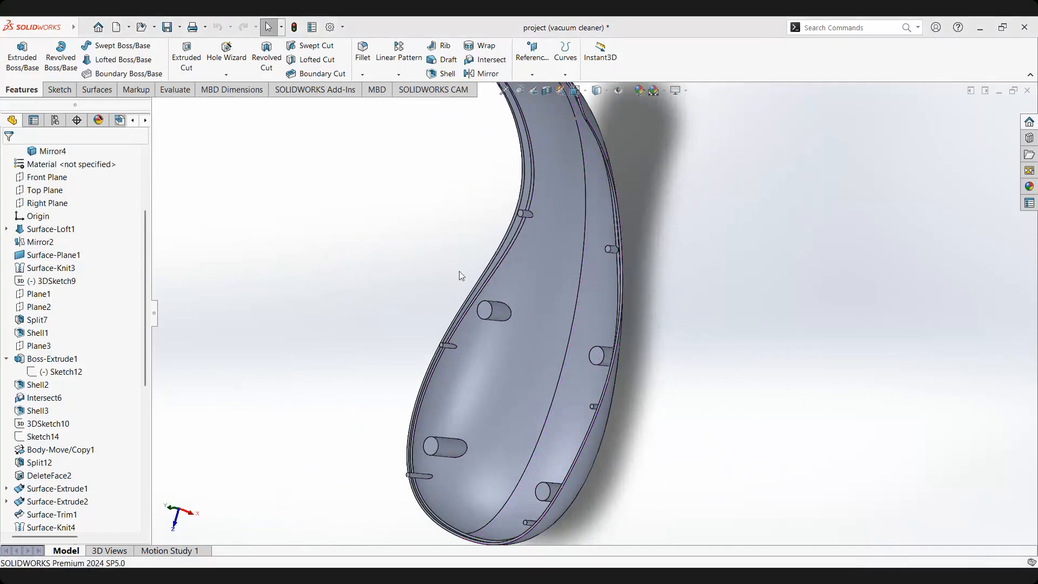
left_click(514, 357)
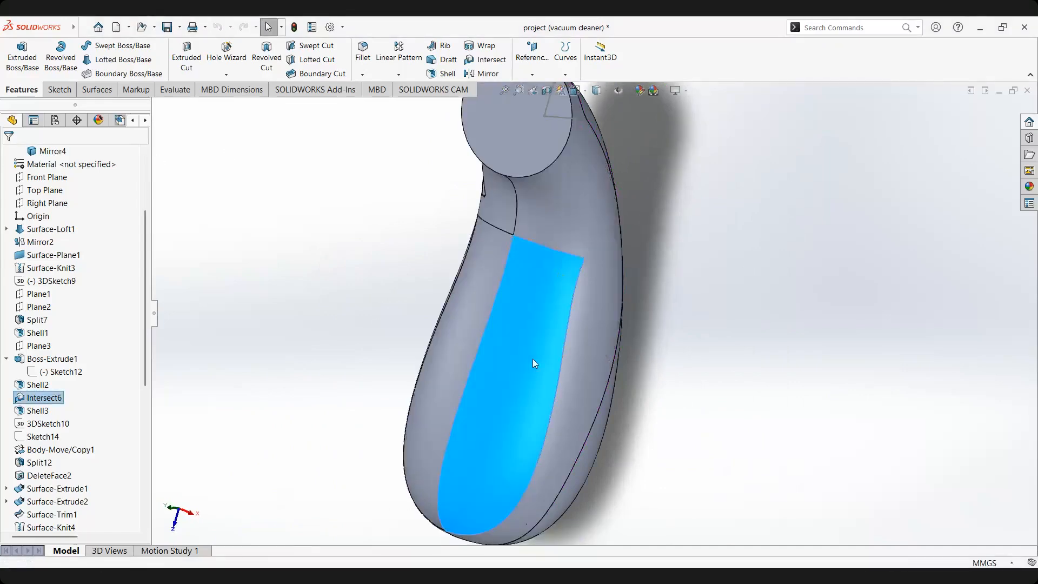
key("Tab")
middle_click_drag(620, 356, 559, 327)
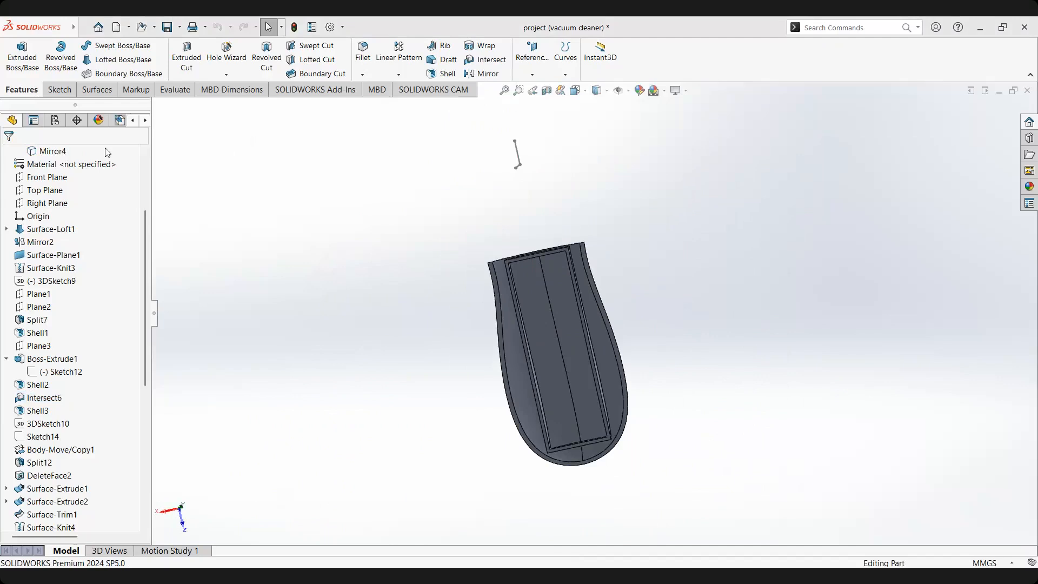
Isolate the main shell with the round neck instead and examine its cover opening from the side.
key("shift+Tab")
middle_click_drag(621, 406, 732, 389)
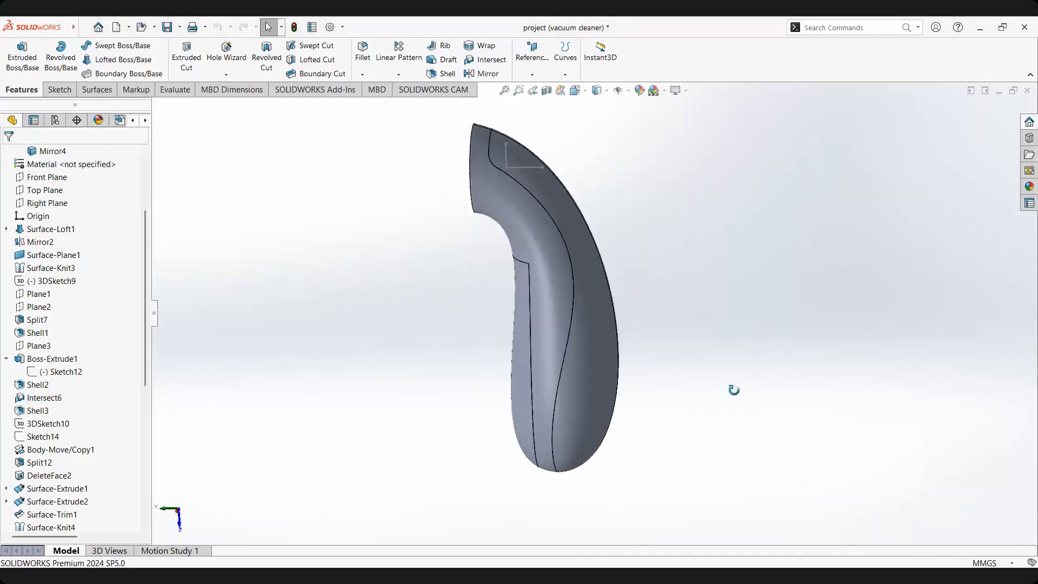
left_click(566, 330)
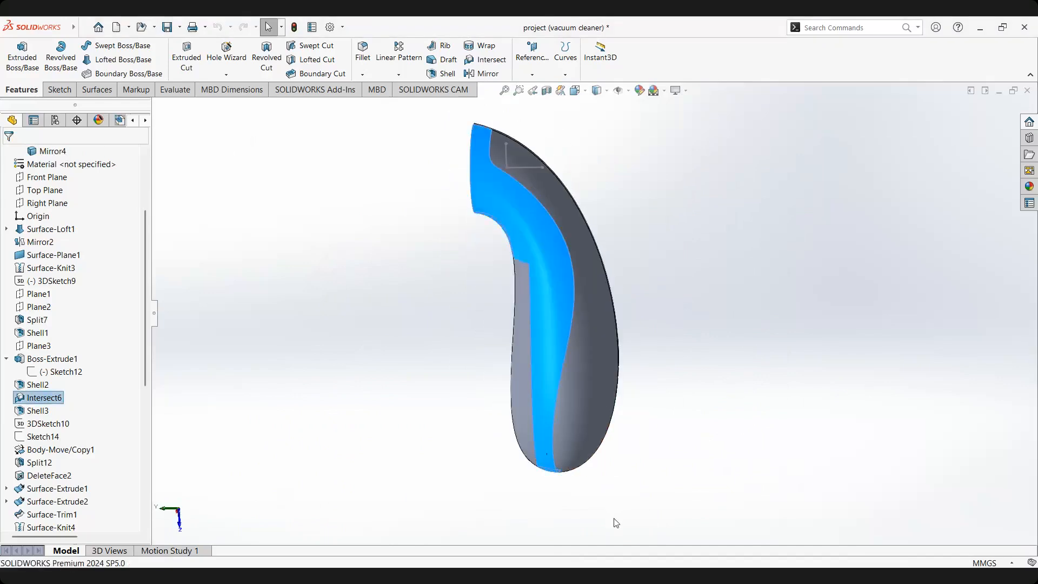
key("Tab")
middle_click_drag(587, 361, 560, 301)
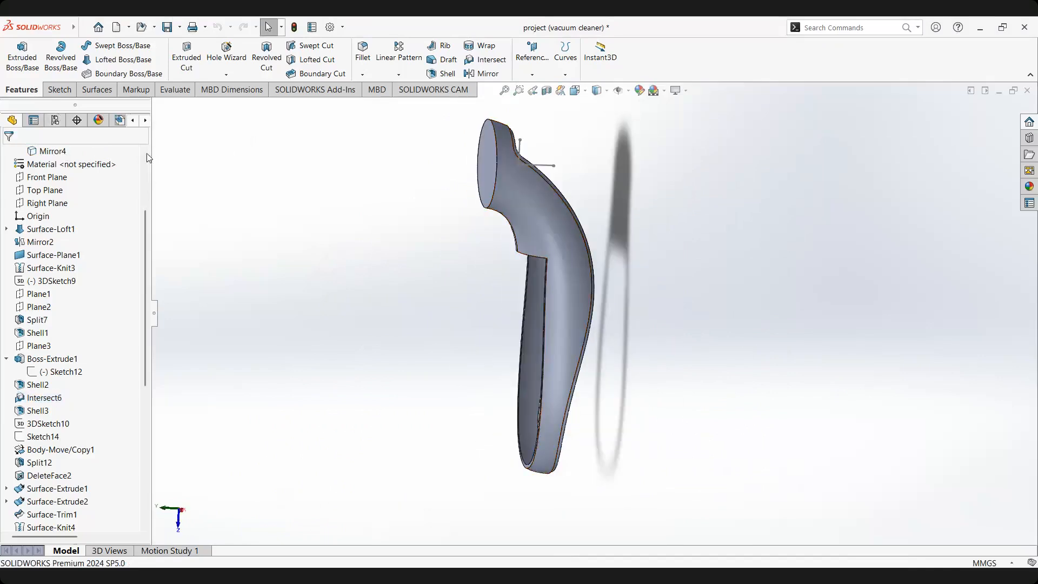
Show all bodies again and examine the seam between the front cover panel and the main shell.
middle_click_drag(513, 340, 571, 319)
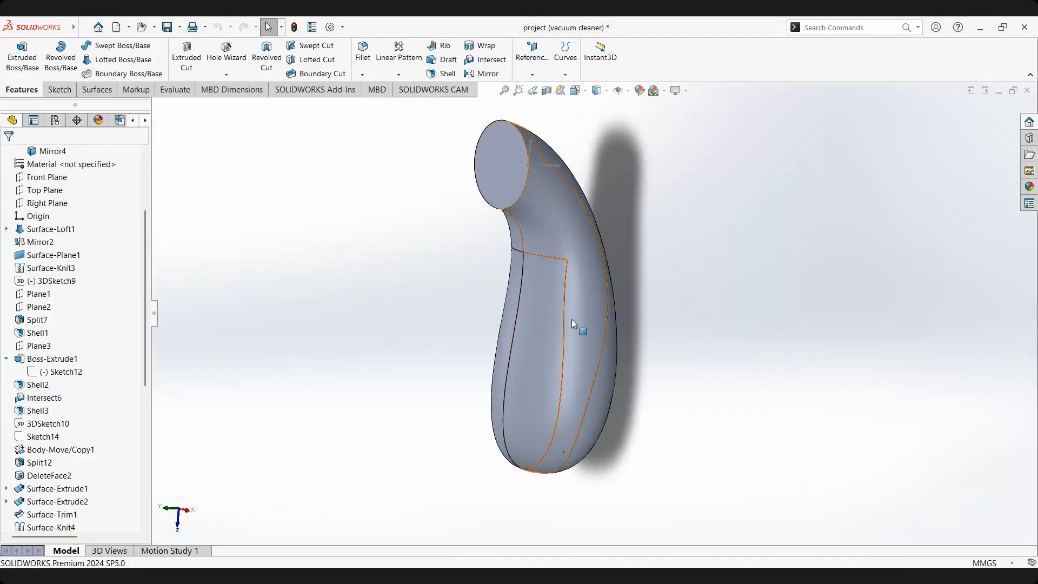
left_click(572, 319)
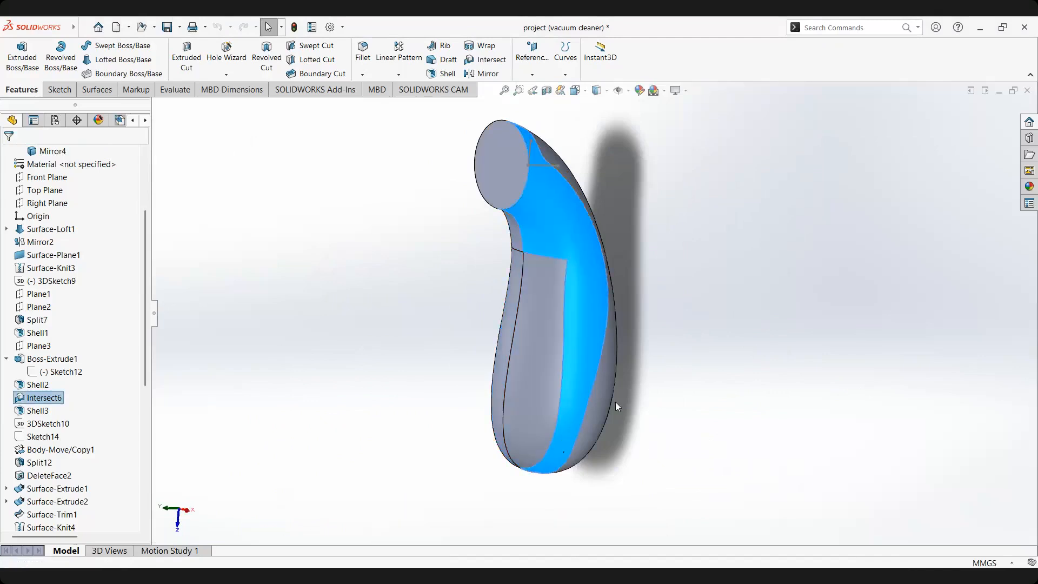
left_click(550, 346)
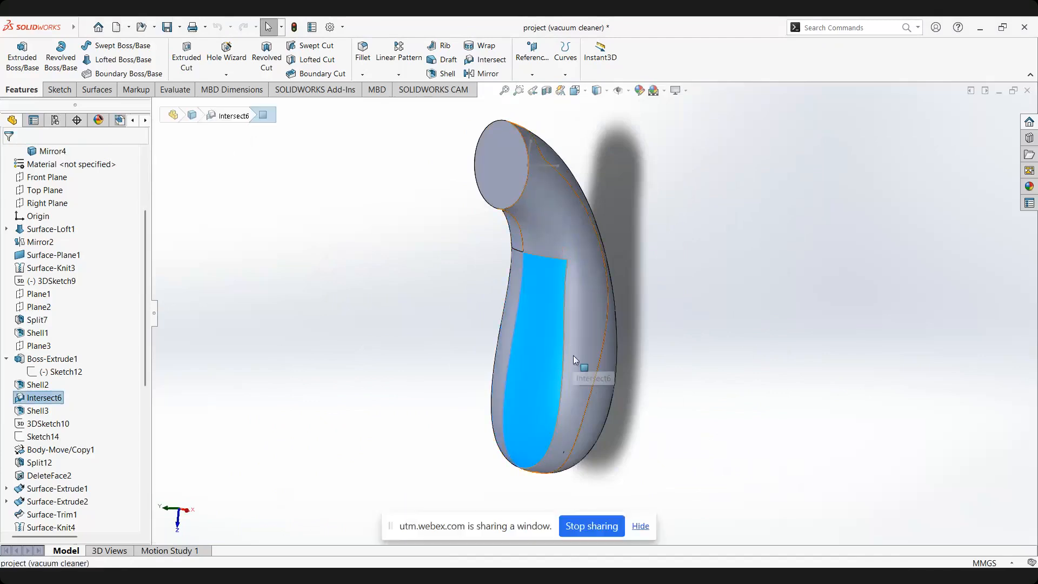
left_click(572, 357)
left_click(617, 451)
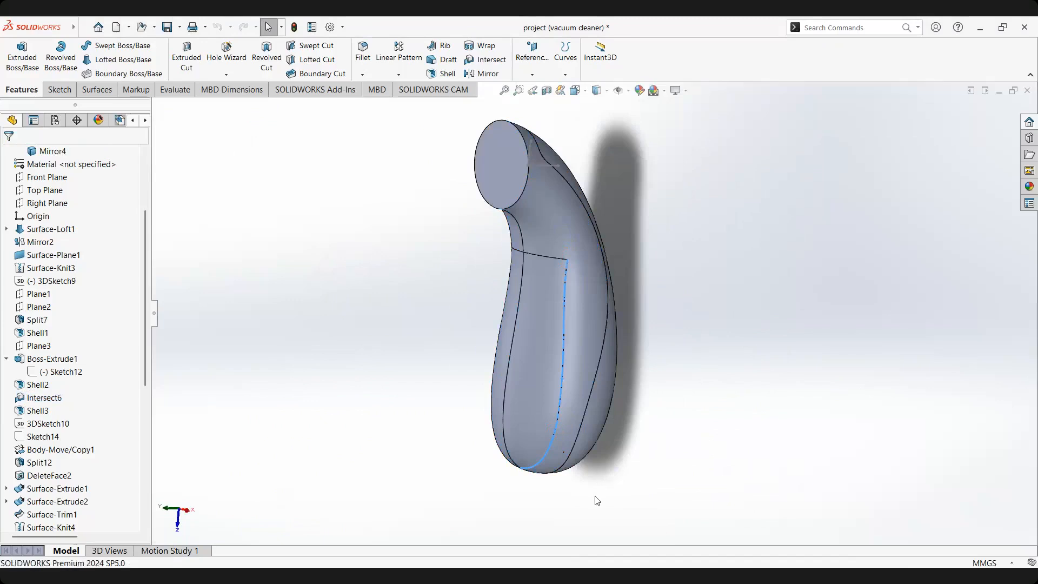
middle_click_drag(607, 358, 558, 334)
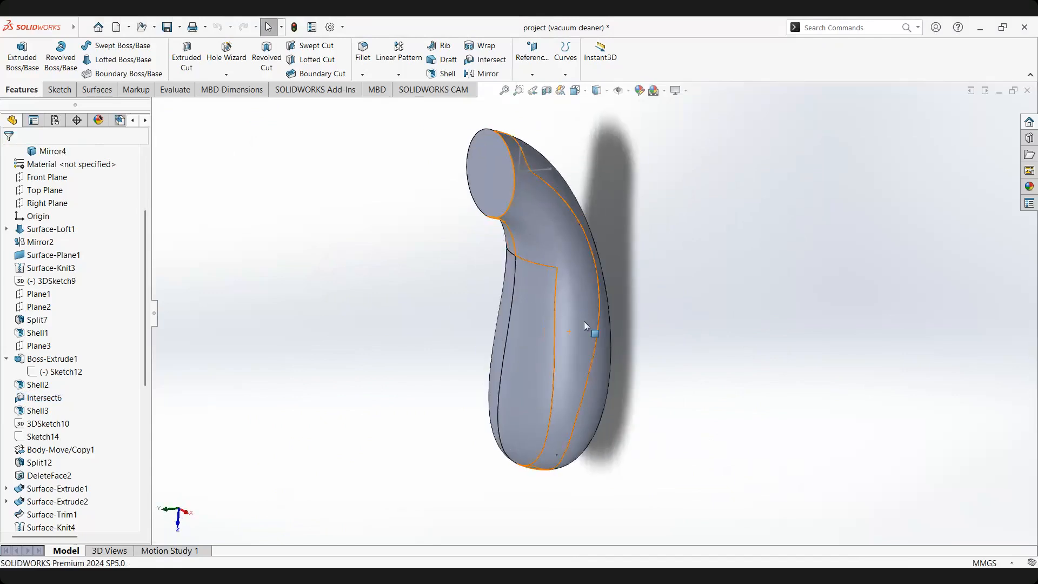